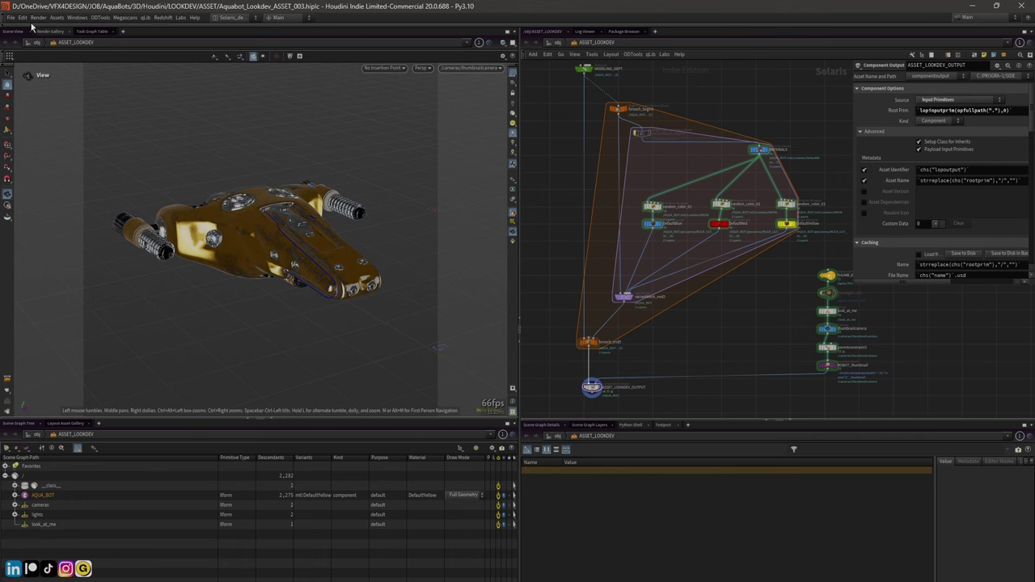
Display the output of the MODELING_DEPT sublayer node in the scene view and frame the whole ungraded model
middle_drag(543, 111, 542, 141)
scroll(542, 141, up, 2)
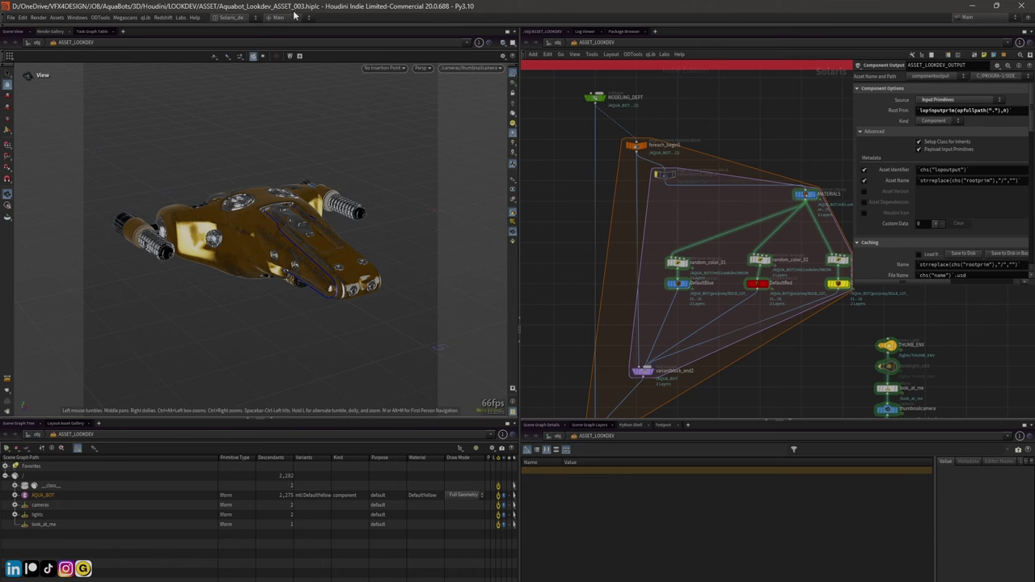
scroll(558, 126, up, 5)
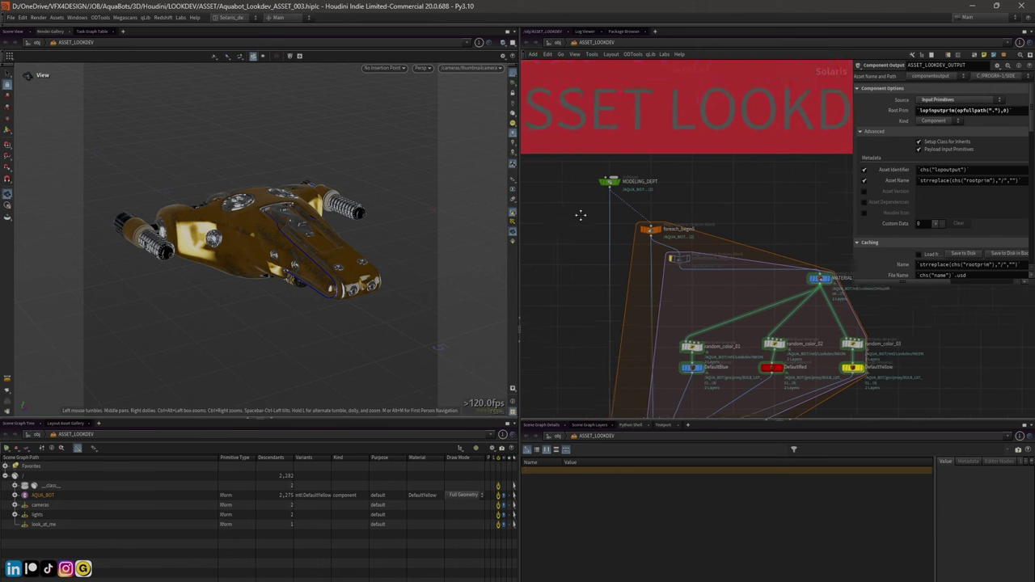
click(638, 203)
scroll(728, 202, up, 3)
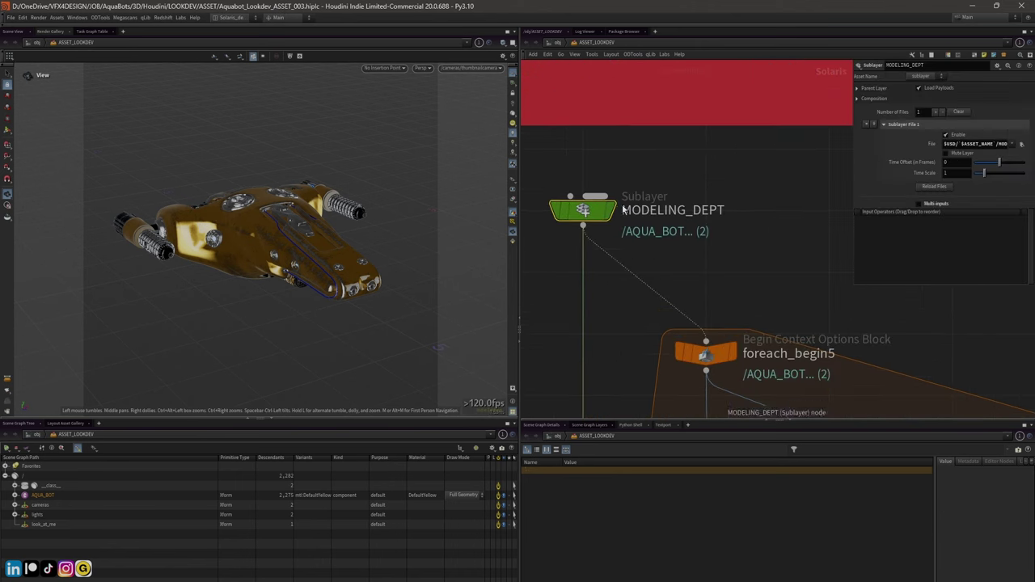
click(611, 214)
drag(370, 203, 274, 252)
scroll(340, 196, down, 3)
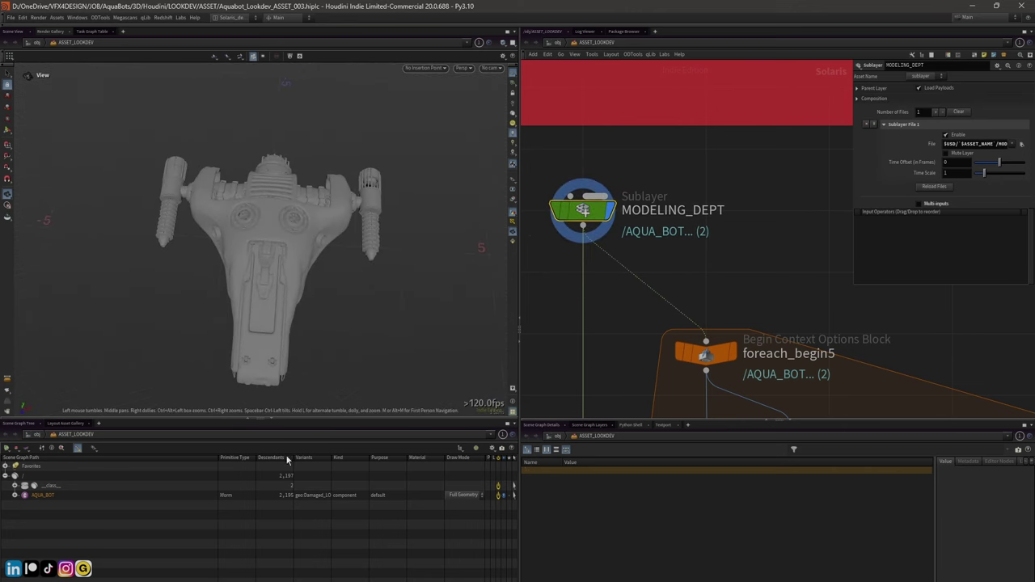
Widen the Variants column in the scene graph tree and select the AQUA_BOT primitive
mouse_move(219, 457)
mouse_down()
mouse_move(134, 457)
mouse_move(204, 458)
mouse_up()
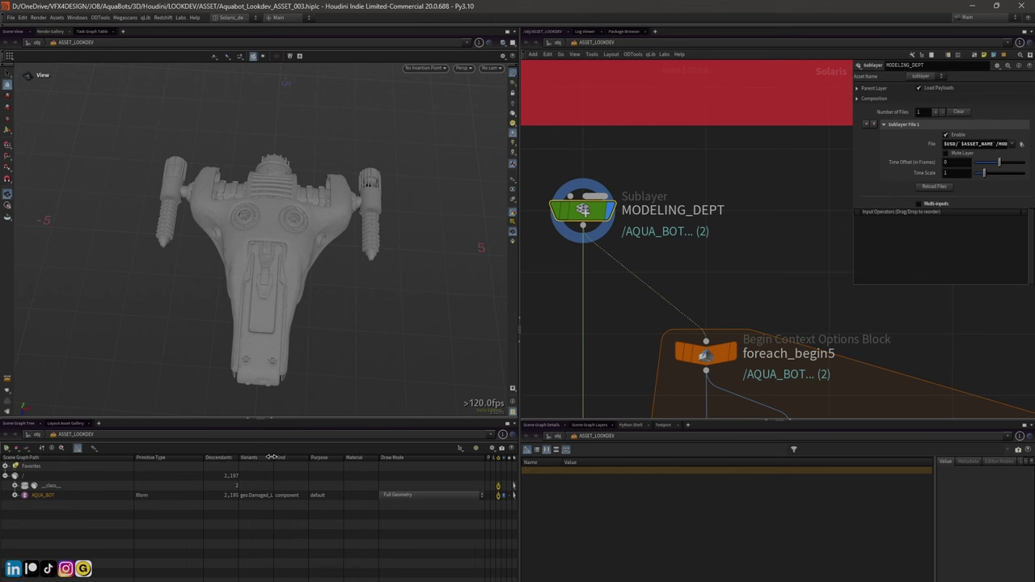
drag(273, 457, 326, 452)
click(286, 496)
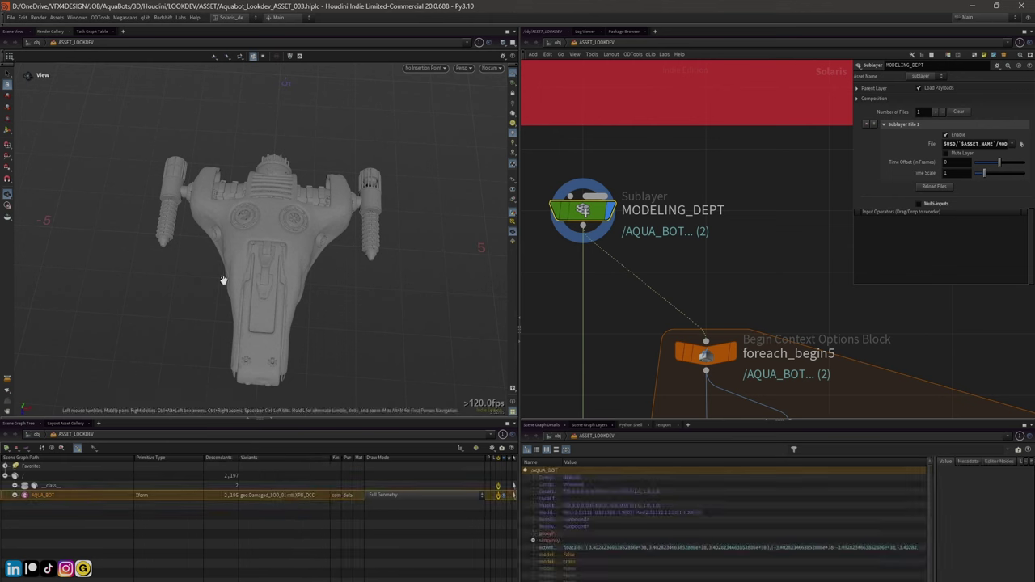
drag(223, 281, 293, 294)
Examine the list of geo variants available on the AQUA_BOT primitive
right_click(286, 496)
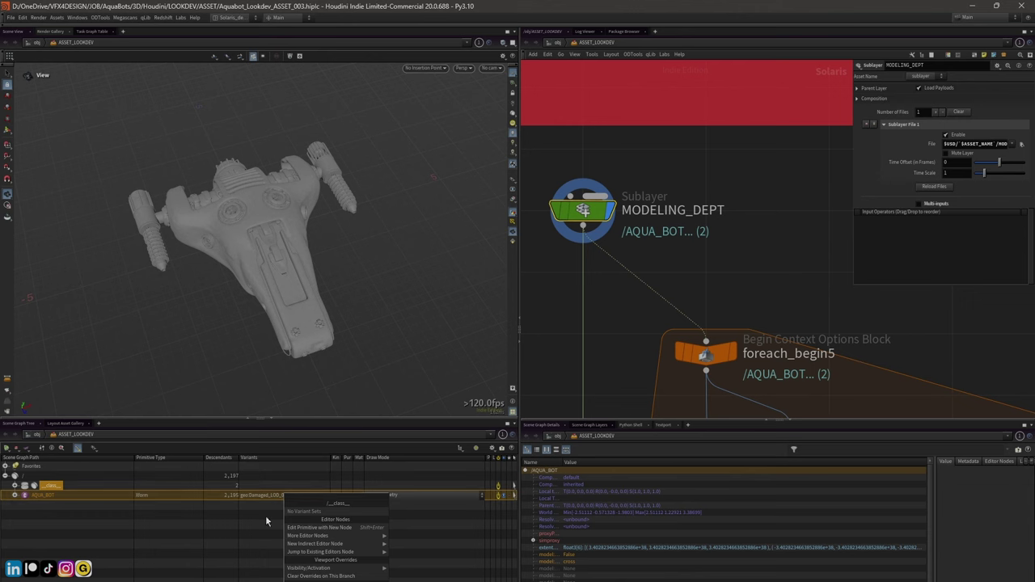
right_click(259, 496)
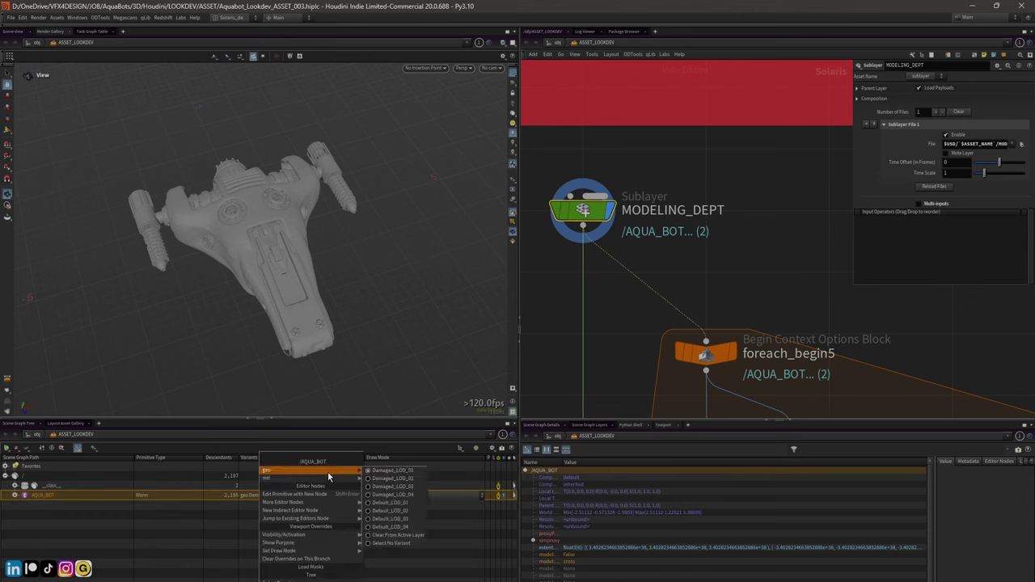
mouse_move(346, 471)
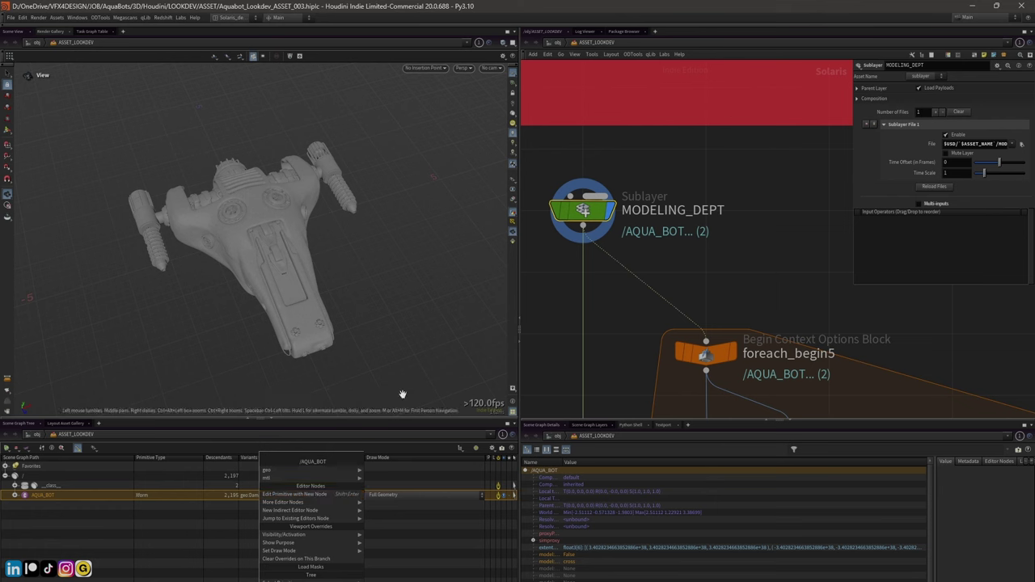
Switch the viewport renderer to Karma XPU and preview the model closer up
drag(278, 218, 267, 225)
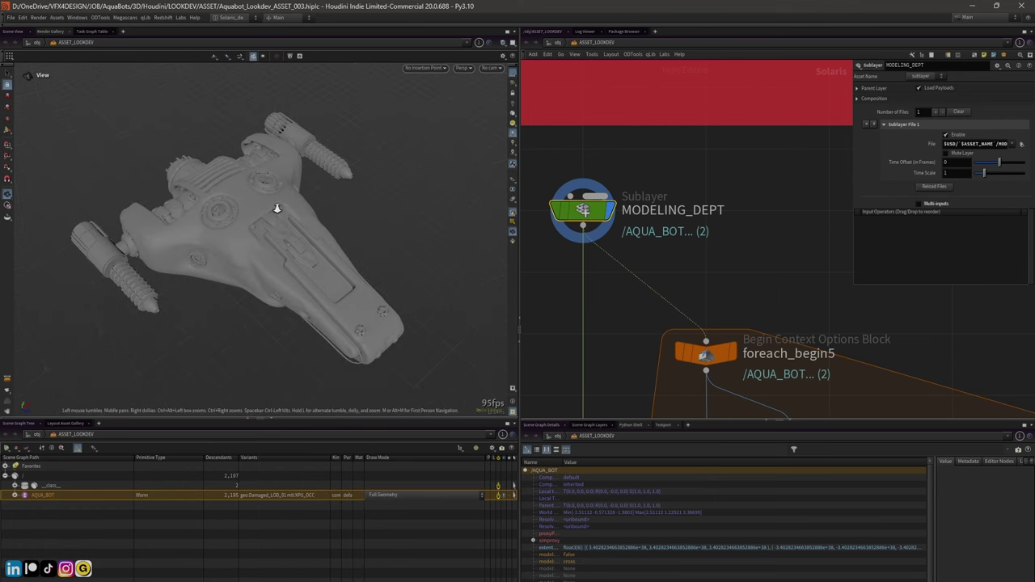
click(463, 68)
click(491, 114)
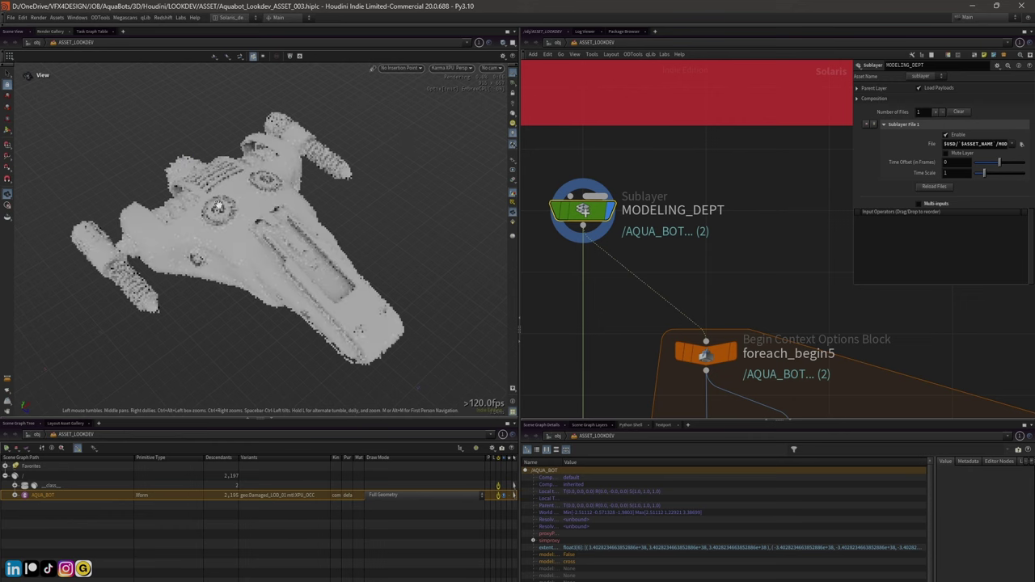
drag(194, 206, 205, 207)
Review the Karma XPU render settings in the viewport's display options, enlarging the dialog and moving it off the model before closing it
key(d)
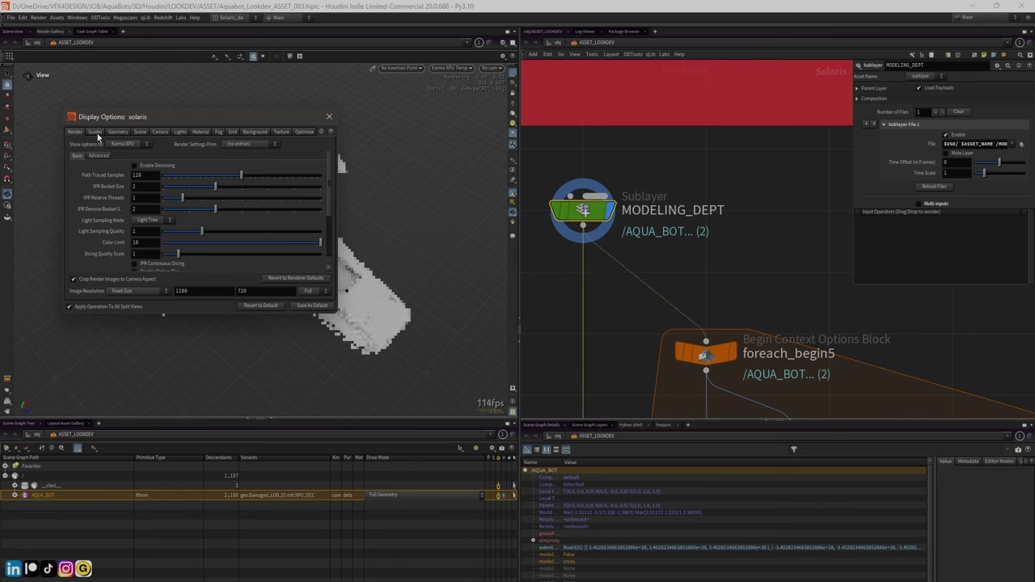
click(94, 132)
click(75, 131)
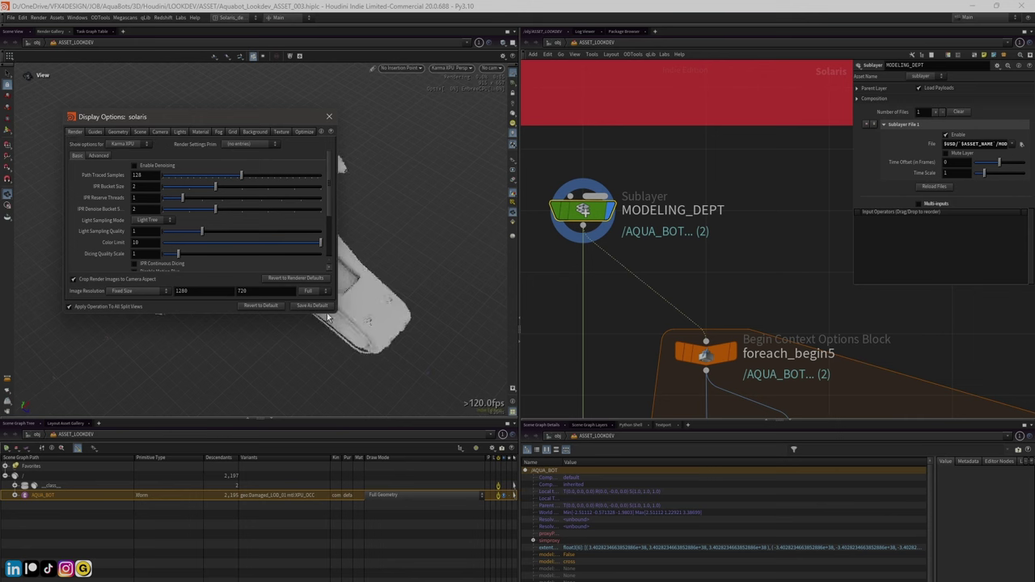
drag(335, 313, 425, 396)
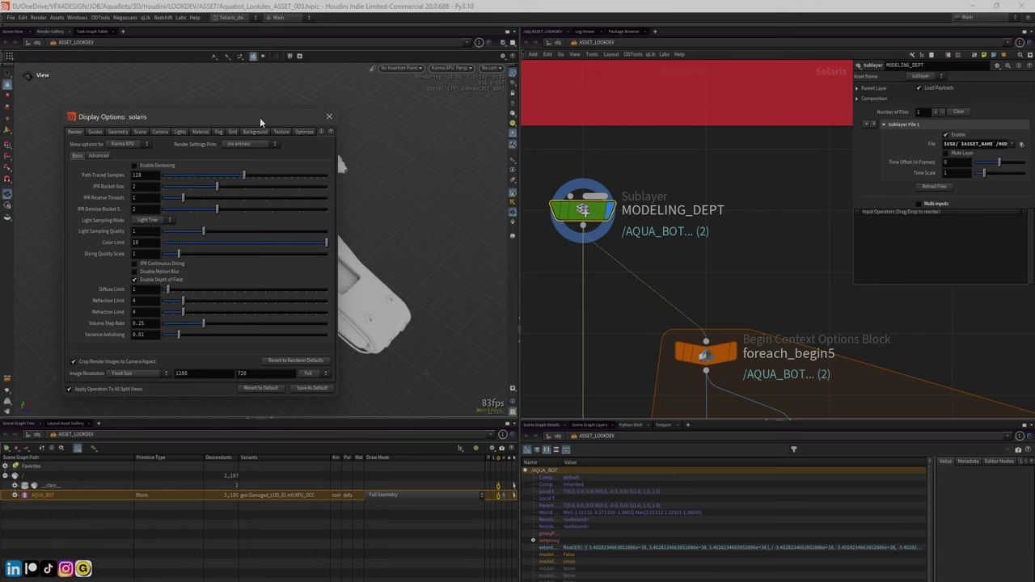
drag(275, 117, 300, 329)
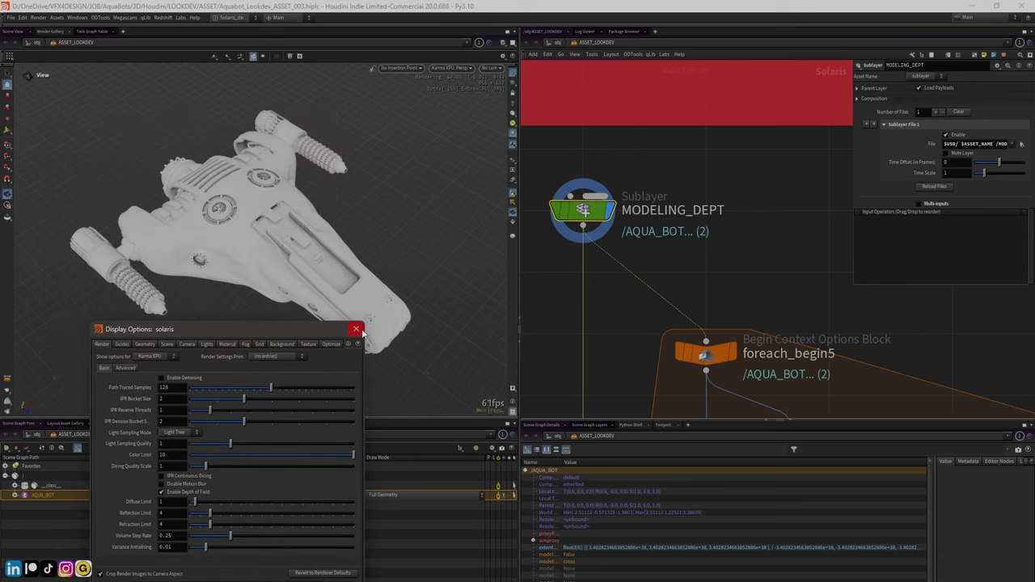
click(356, 329)
Turn off Enable Depth of Field in the Karma XPU viewport display options and close the dialog
drag(291, 254, 229, 239)
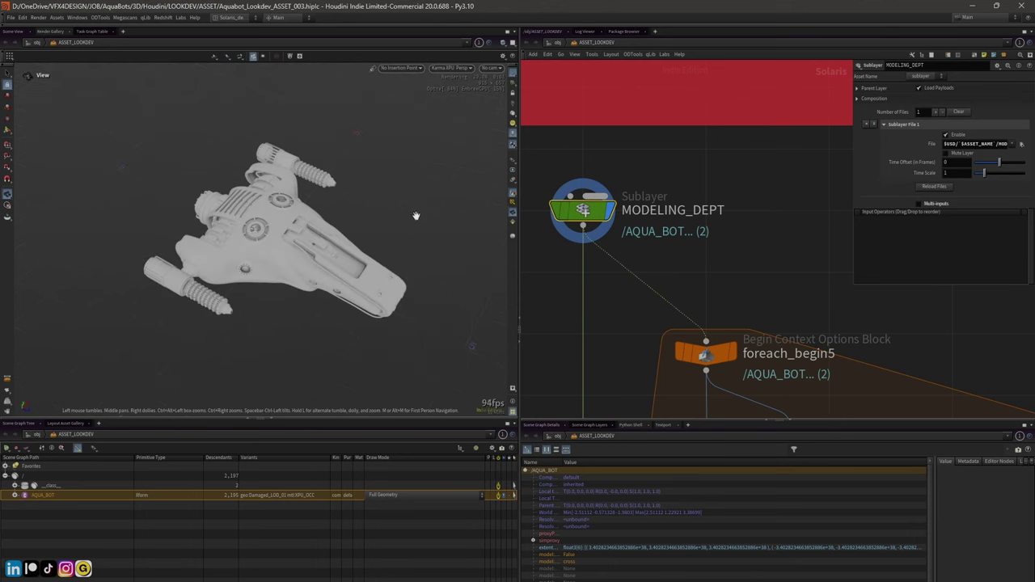
drag(444, 228, 291, 228)
key(d)
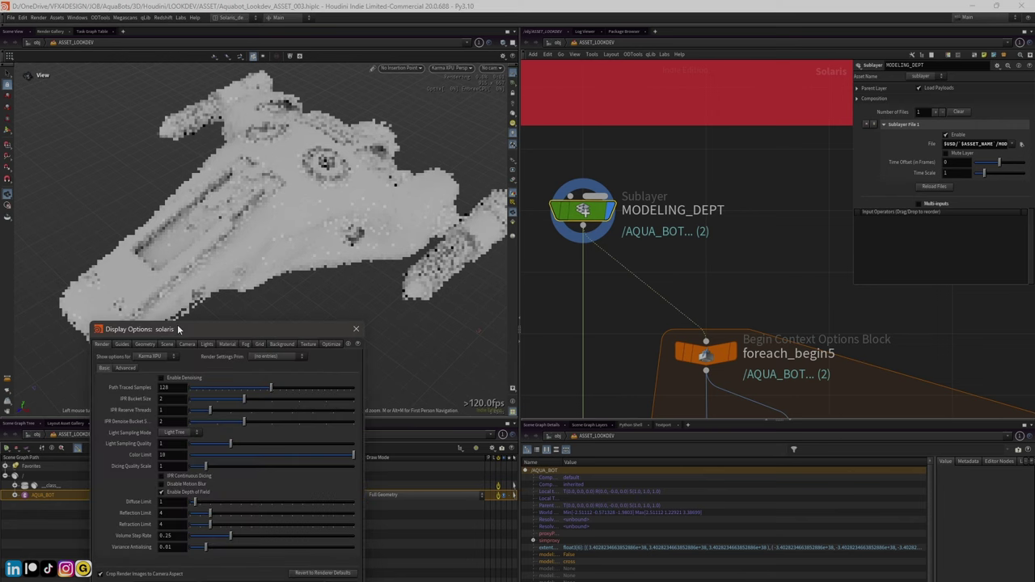
drag(133, 333, 139, 165)
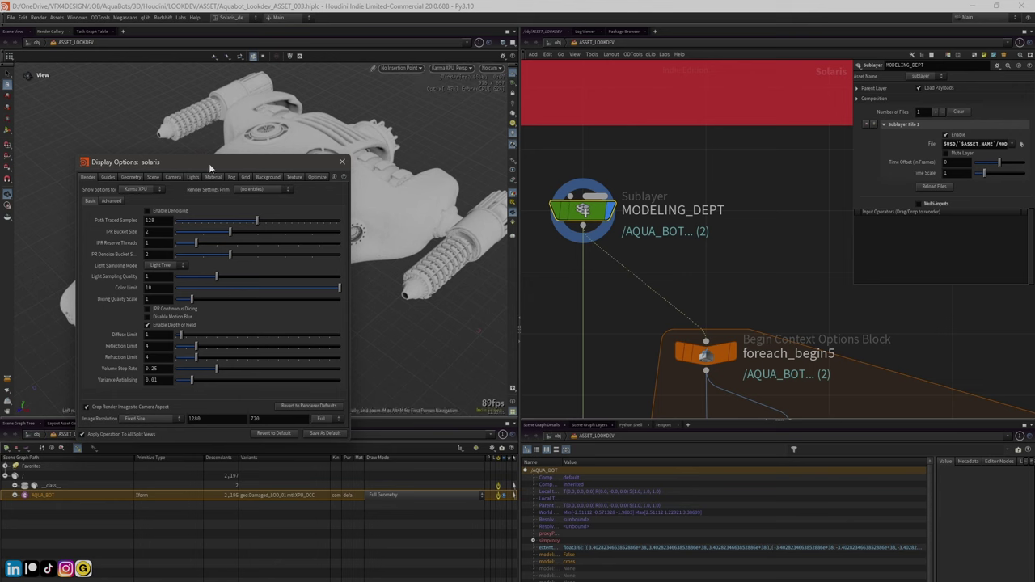
drag(259, 166, 301, 152)
click(191, 312)
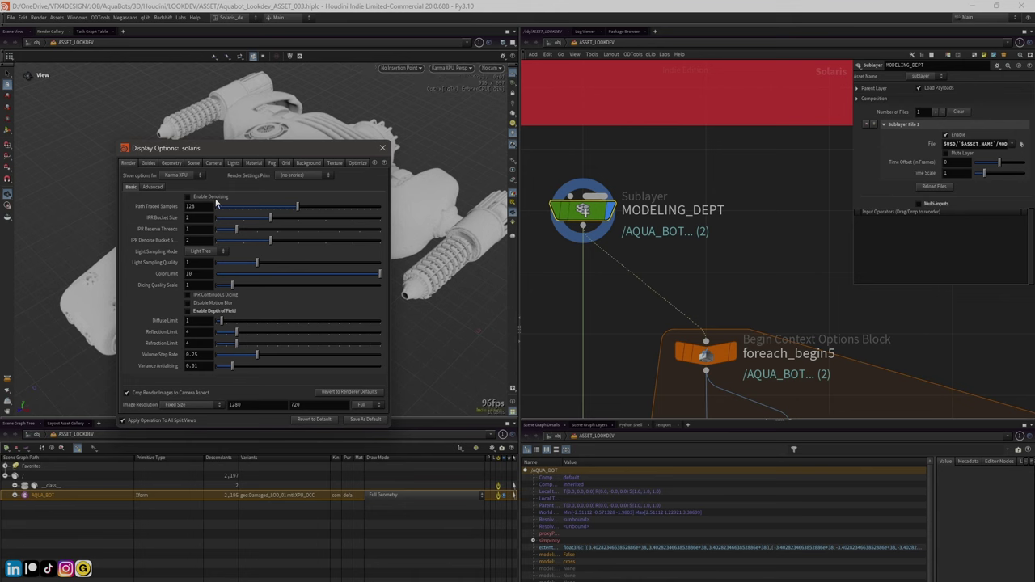
click(382, 148)
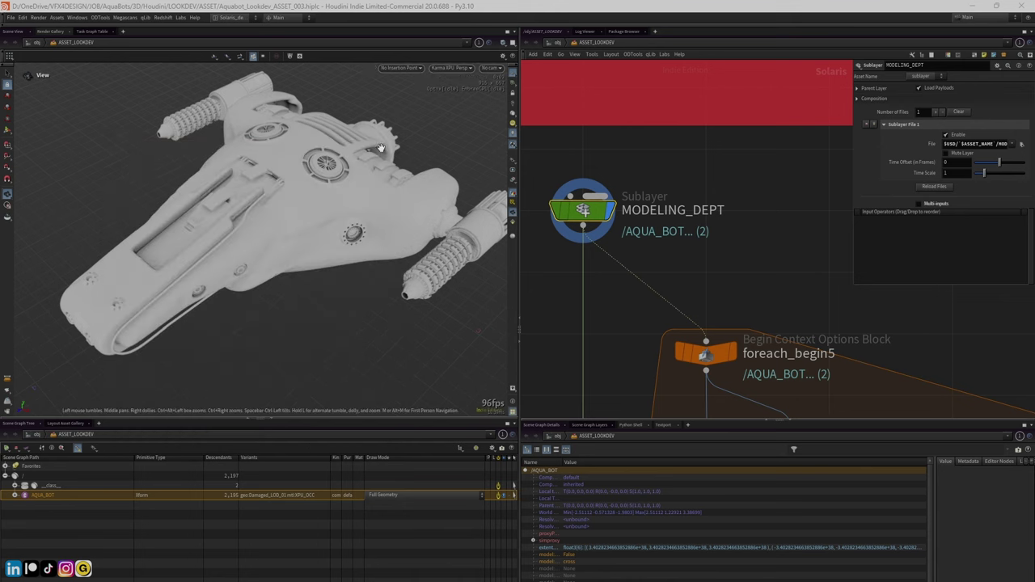
View the rear of the model in the Karma XPU preview and return the viewport to its standard shaded renderer
drag(342, 215, 309, 241)
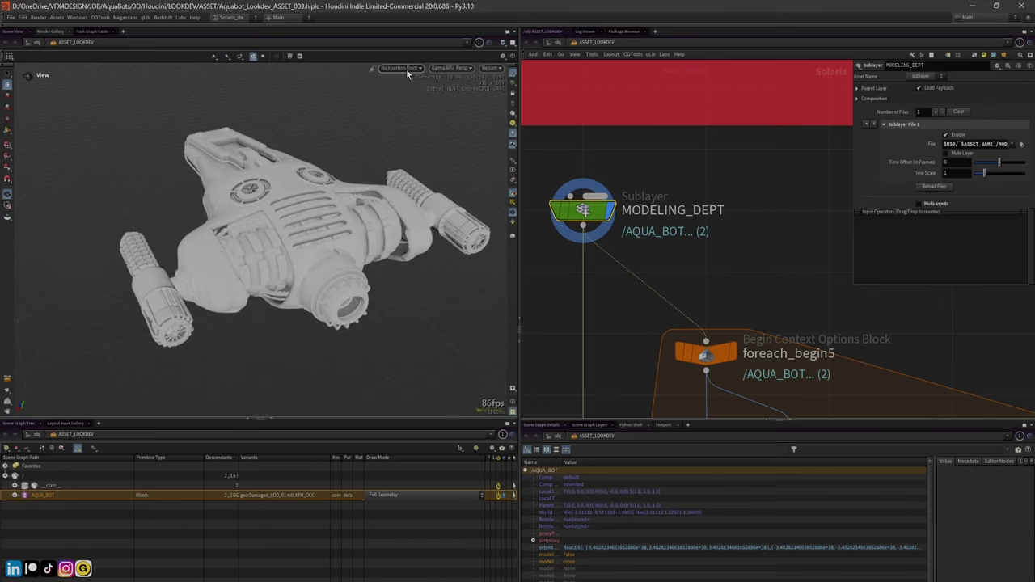
click(447, 67)
click(467, 99)
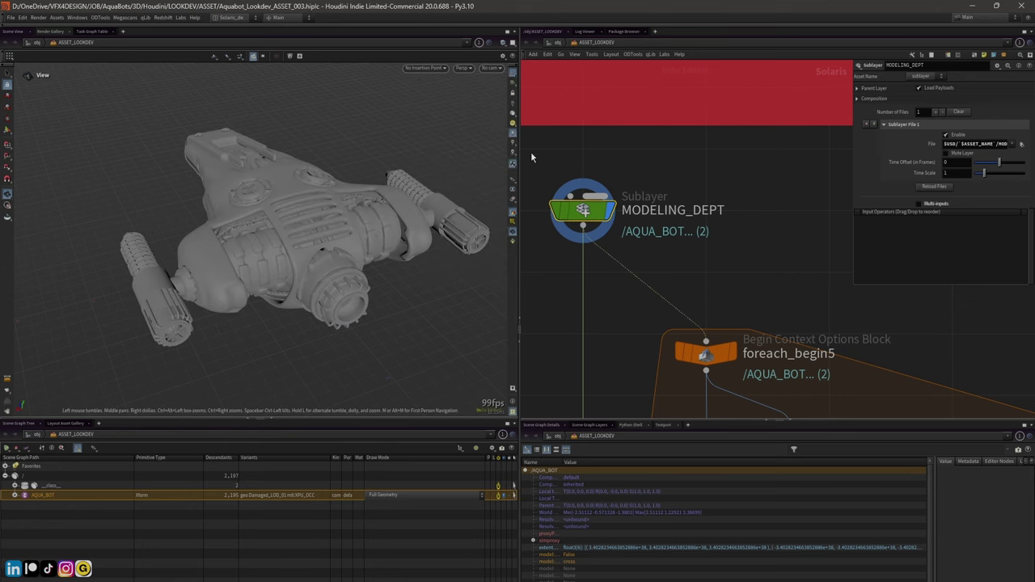
Widen the network editor against the scene view and frame the material library with its three colour assignment branches
scroll(530, 151, down, 4)
drag(518, 211, 416, 222)
scroll(469, 206, down, 4)
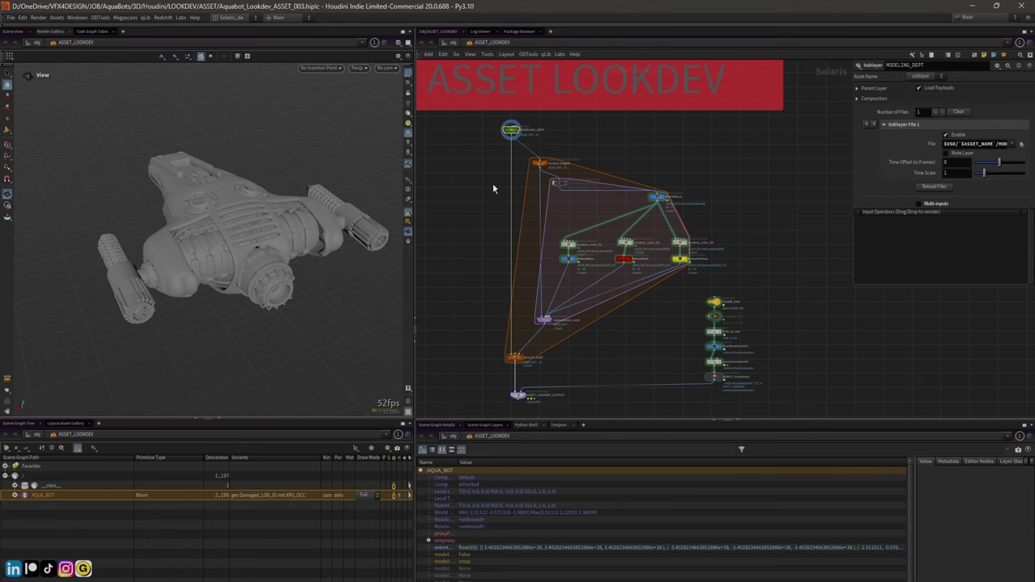
drag(149, 188, 197, 242)
scroll(141, 229, up, 3)
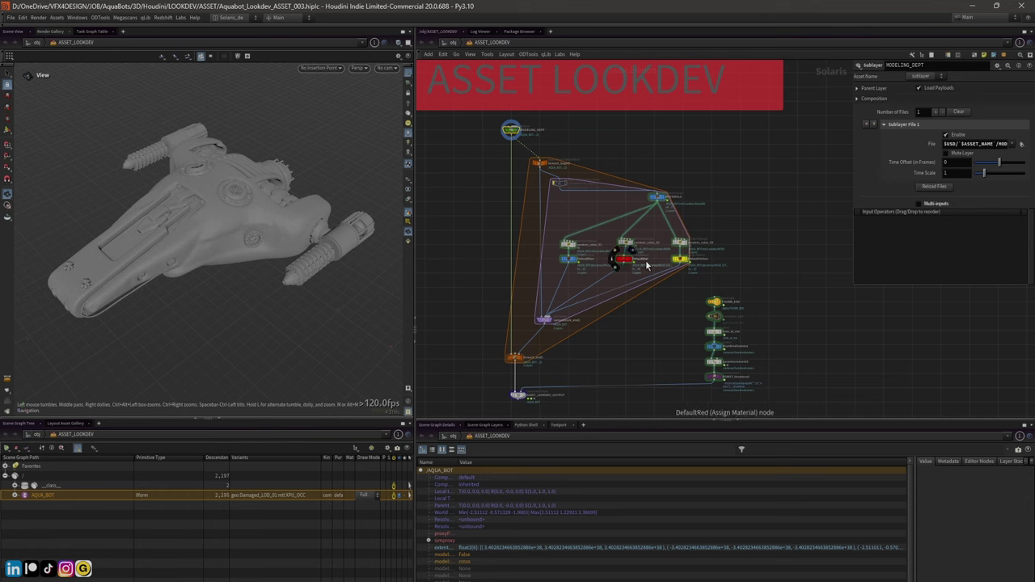
scroll(645, 290, up, 5)
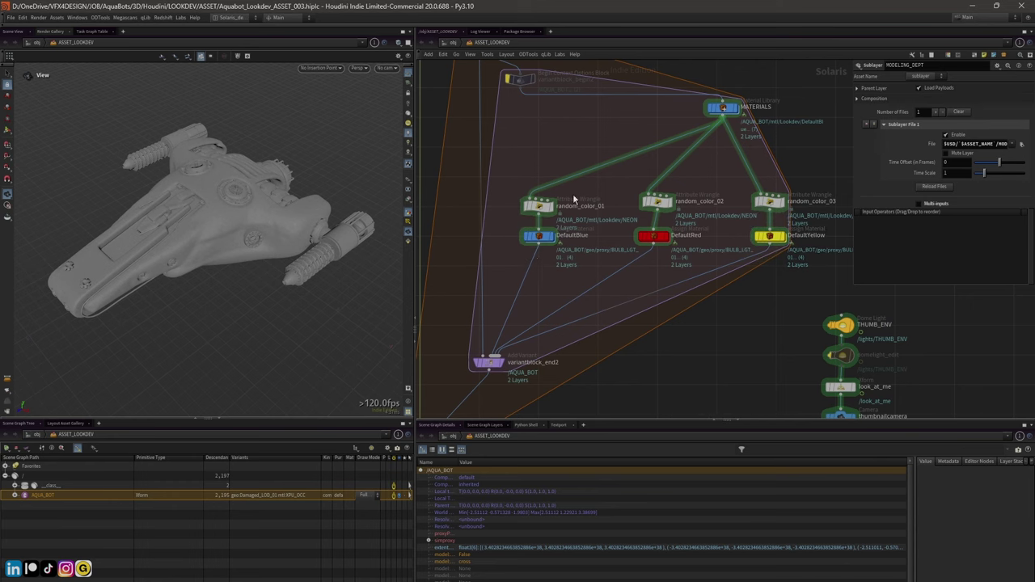
scroll(549, 245, down, 2)
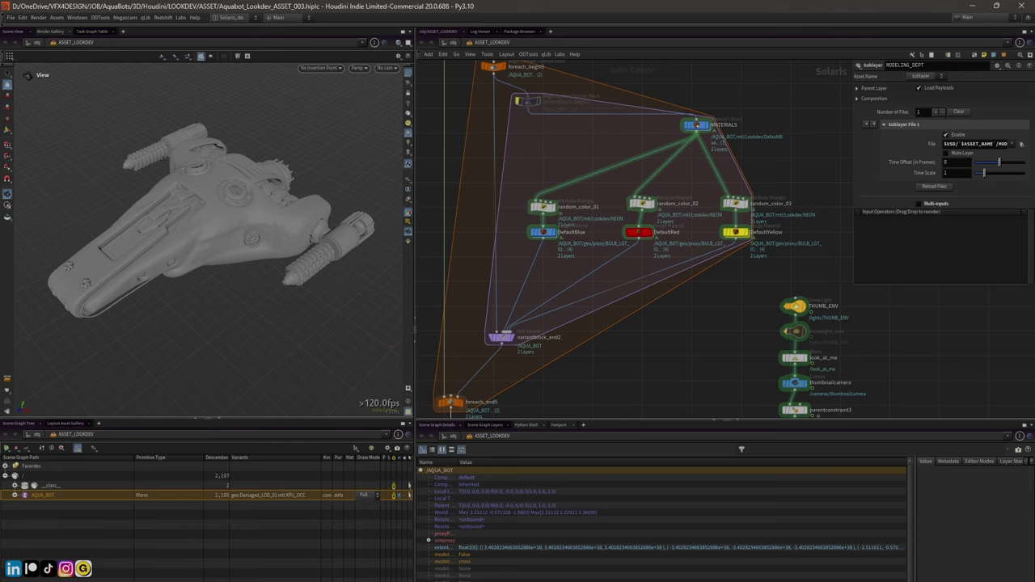
Switch to File Explorer and open the AQUA_BOT texture folder under AquaBots, ASSETS, TEXTURES in the JOB directory
key(alt+Tab)
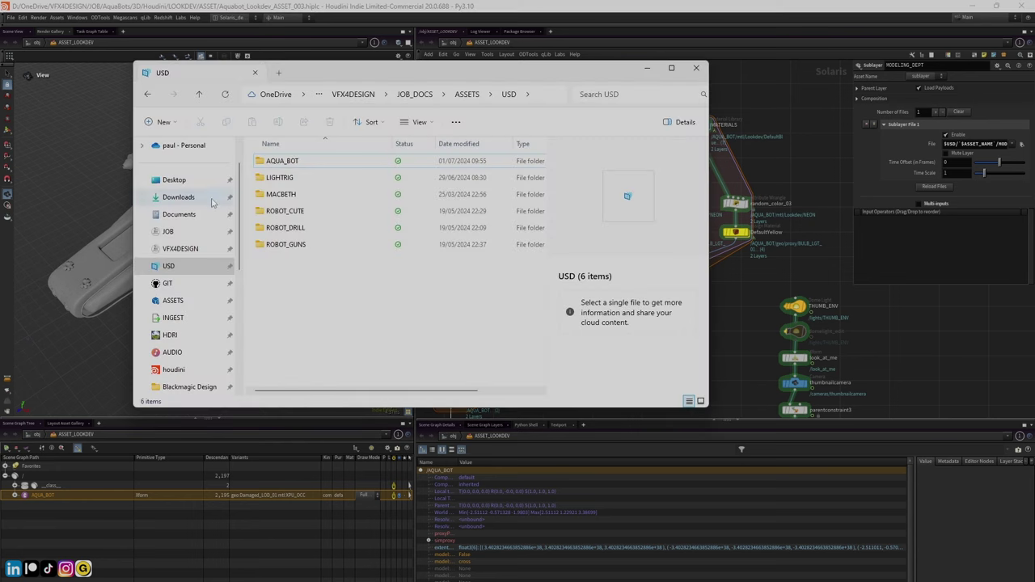
click(179, 232)
double_click(260, 212)
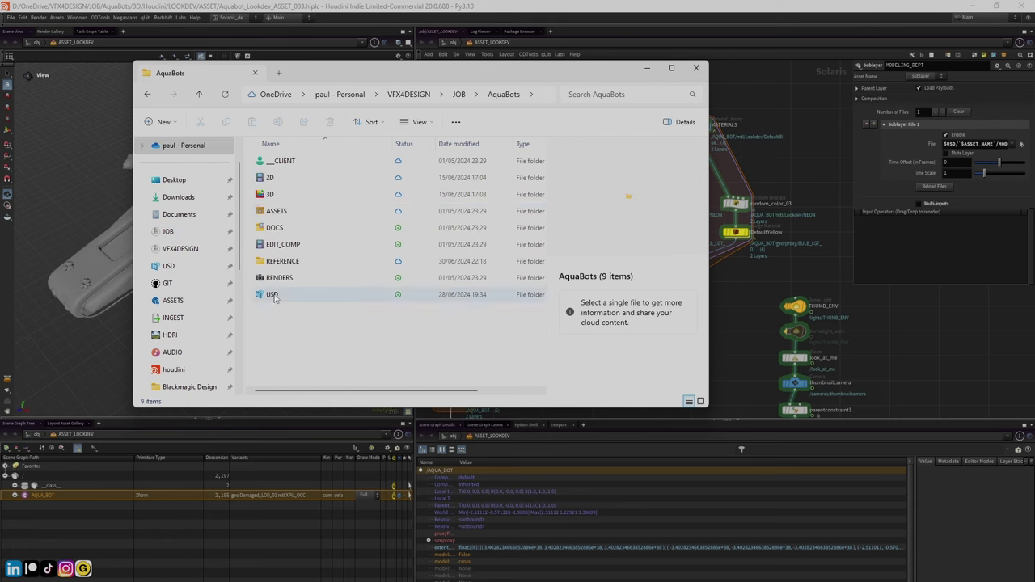
double_click(261, 211)
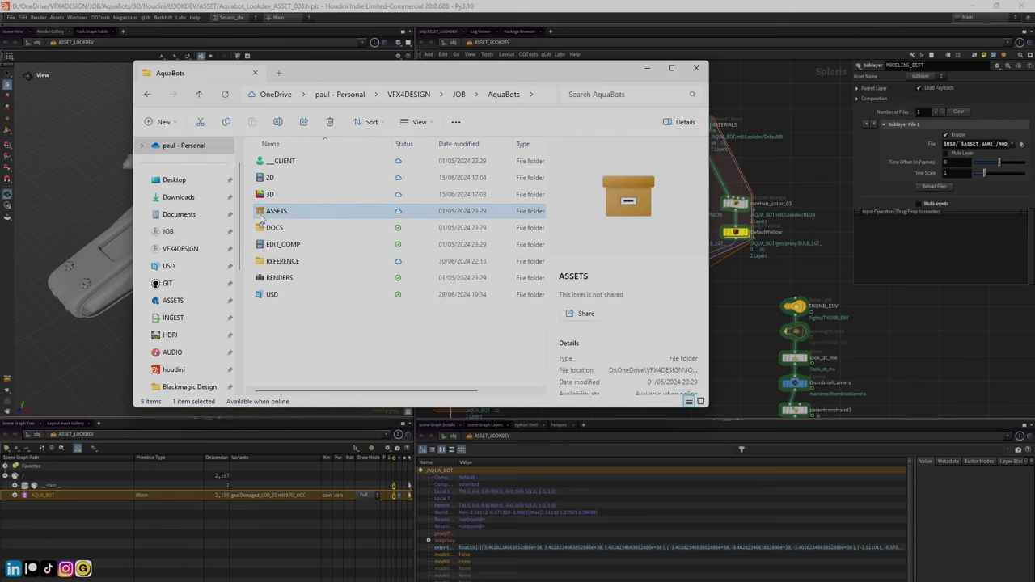
double_click(263, 246)
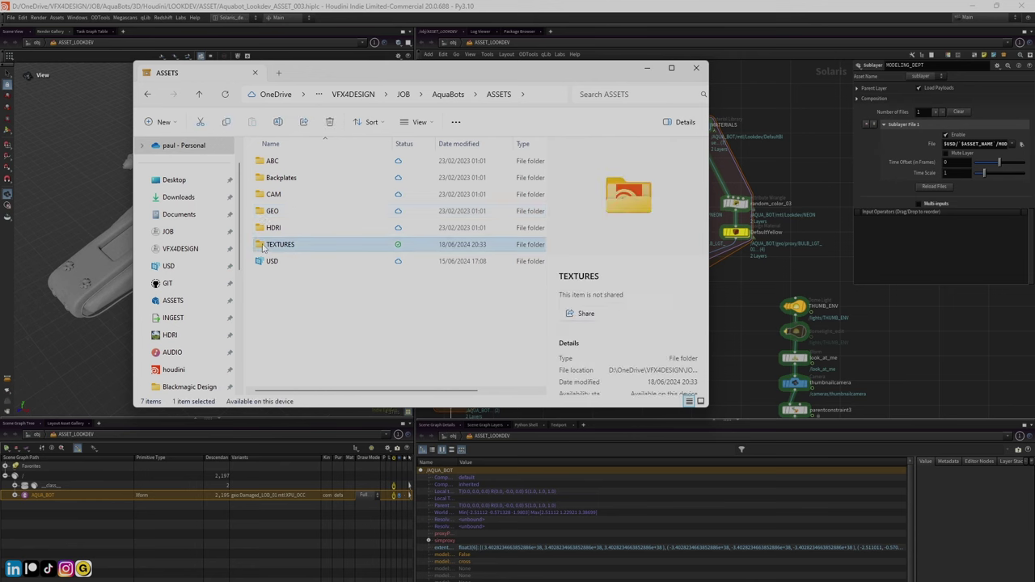
click(281, 165)
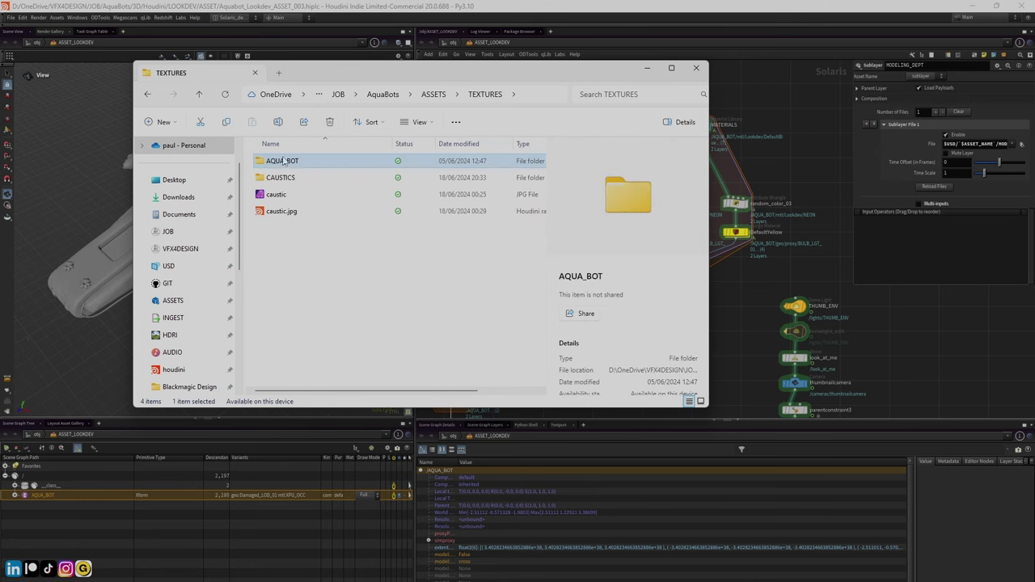
drag(275, 73, 344, 189)
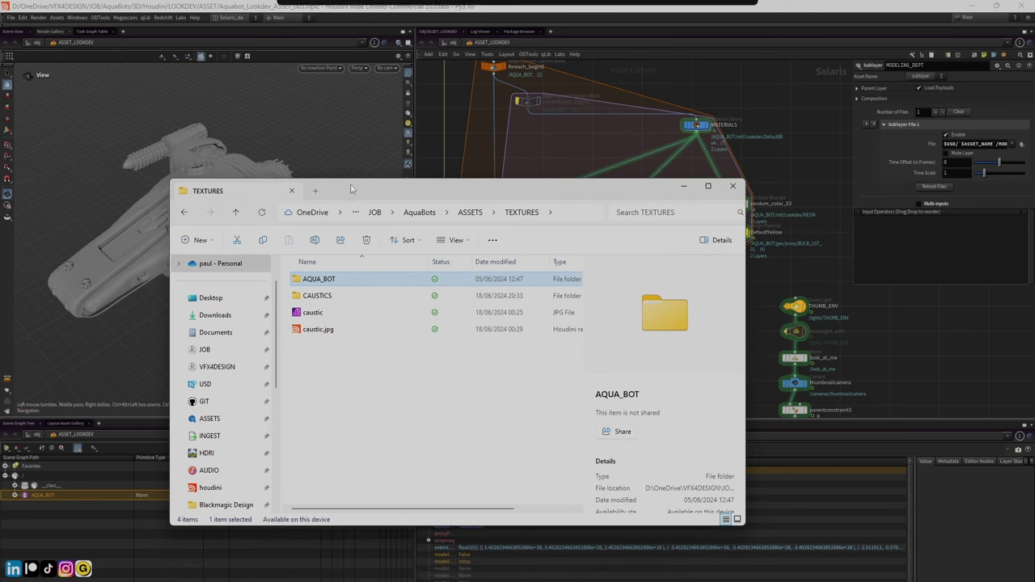
double_click(297, 280)
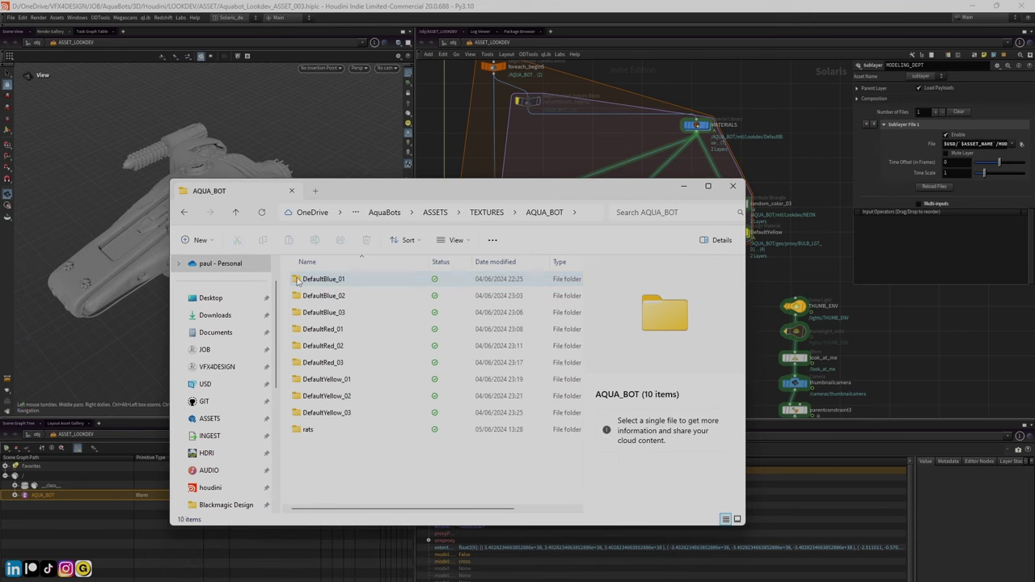
Go through the DefaultBlue texture set folders in the AQUA_BOT folder, starting from DefaultBlue_01
click(340, 280)
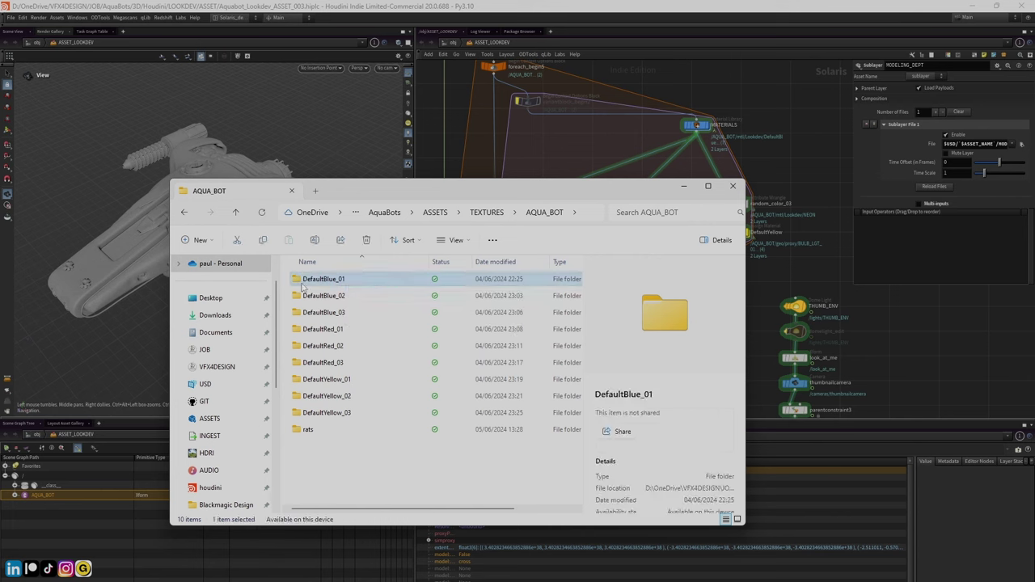
key(Down)
key(Down)
key(Down)
key(Down)
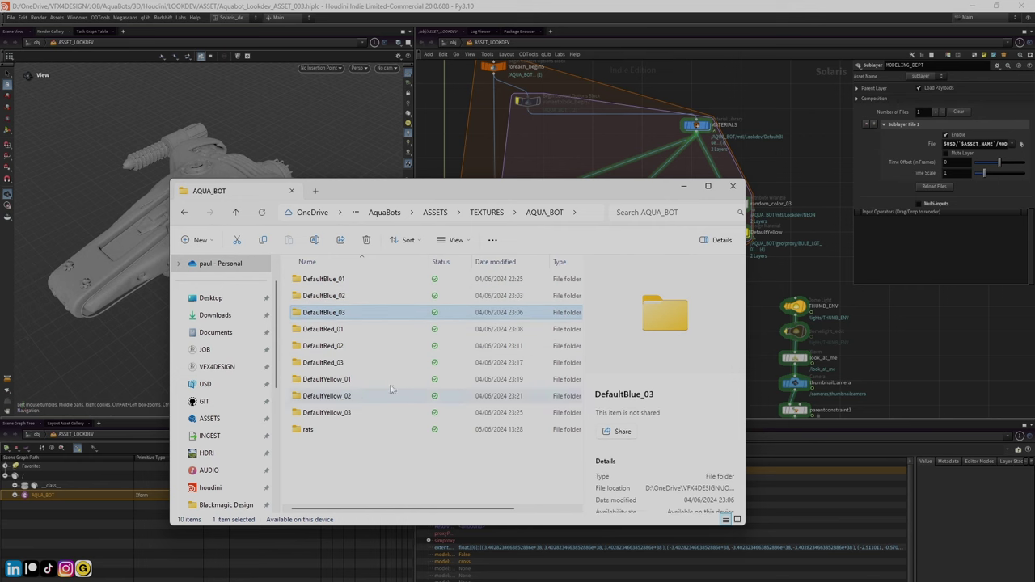
Shift the AQUA_BOT texture folder window aside and frame the three colour branches below the MATERIALS node
drag(625, 196, 615, 408)
scroll(566, 259, up, 2)
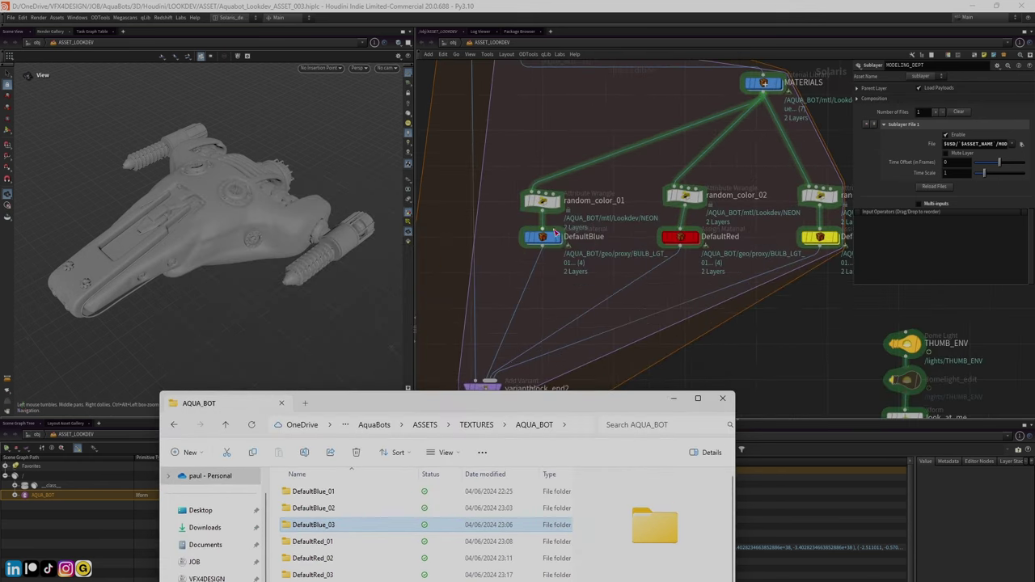
middle_drag(571, 272, 530, 259)
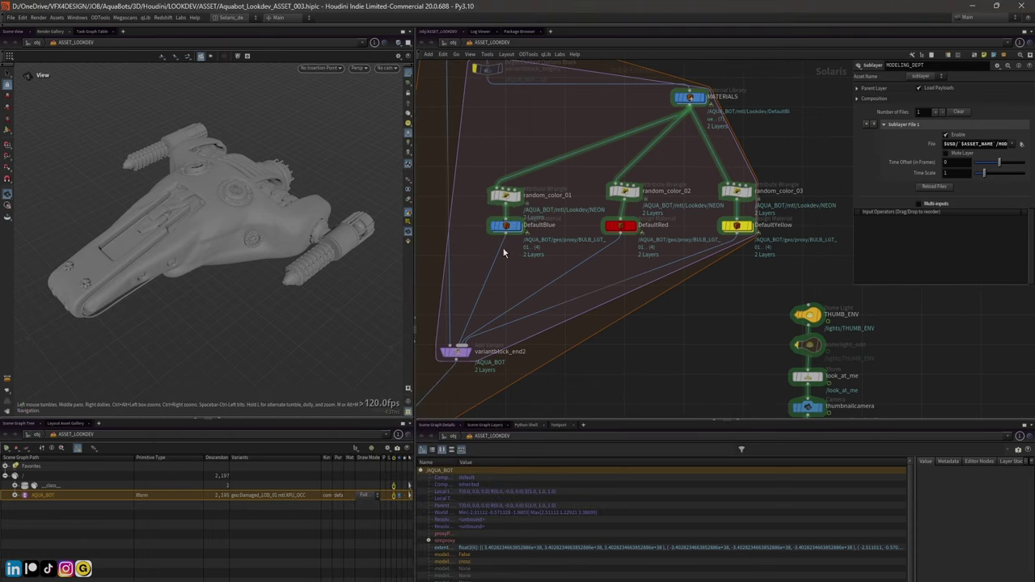
Follow the network down past the foreach_end5 node and make ASSET_LOOKDEV_OUTPUT the selected and displayed node
middle_drag(599, 375, 649, 243)
scroll(649, 243, up, 2)
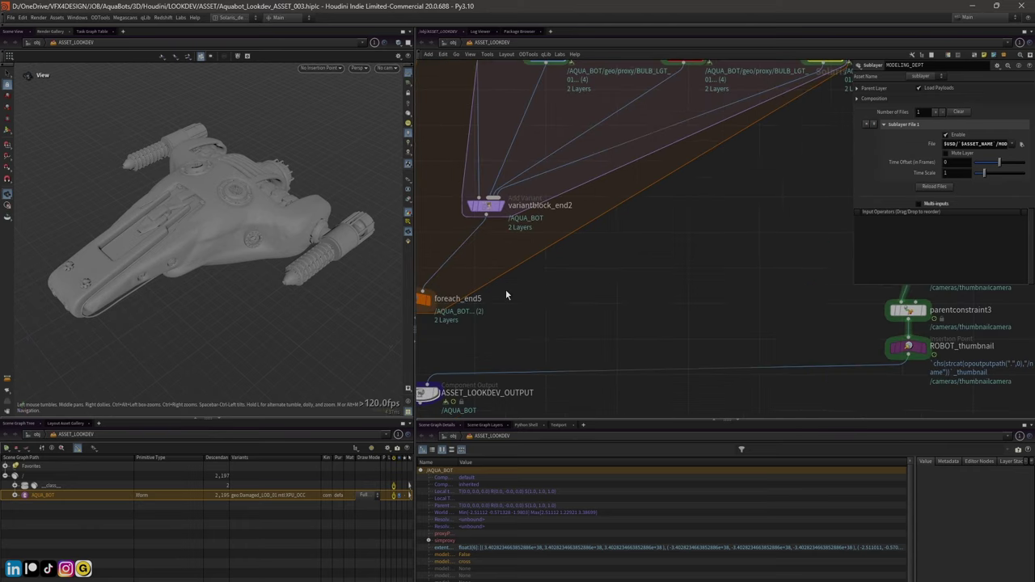
middle_drag(478, 347, 599, 280)
click(561, 307)
click(542, 327)
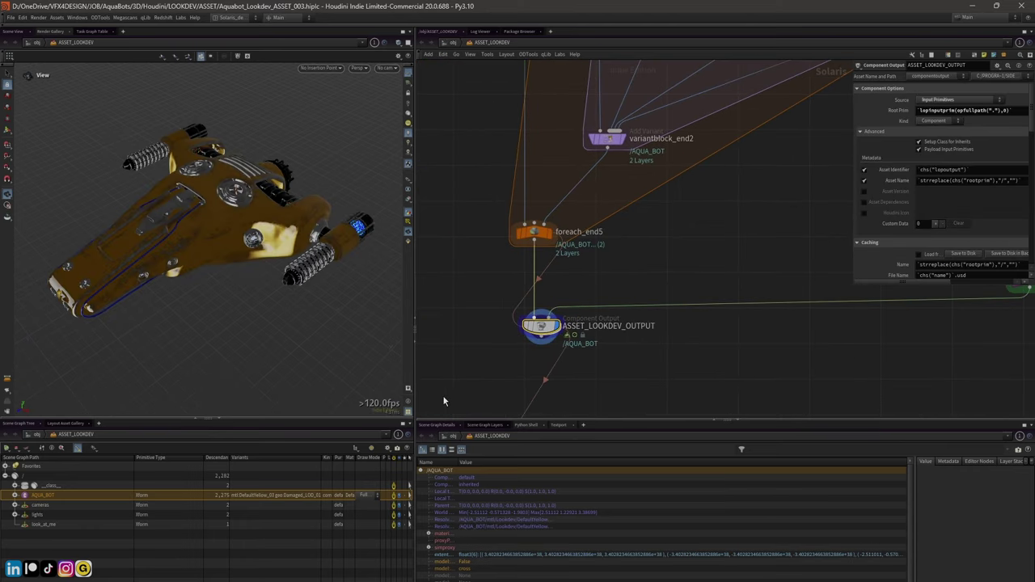
Look through the material variants offered for the AQUA_BOT primitive and leave the current choice in place
right_click(261, 494)
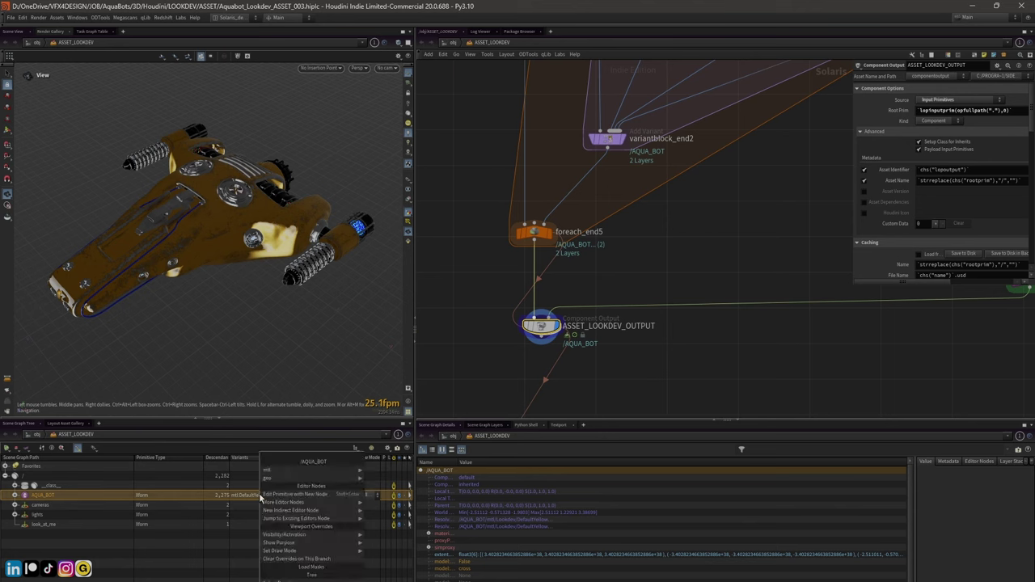
mouse_move(304, 478)
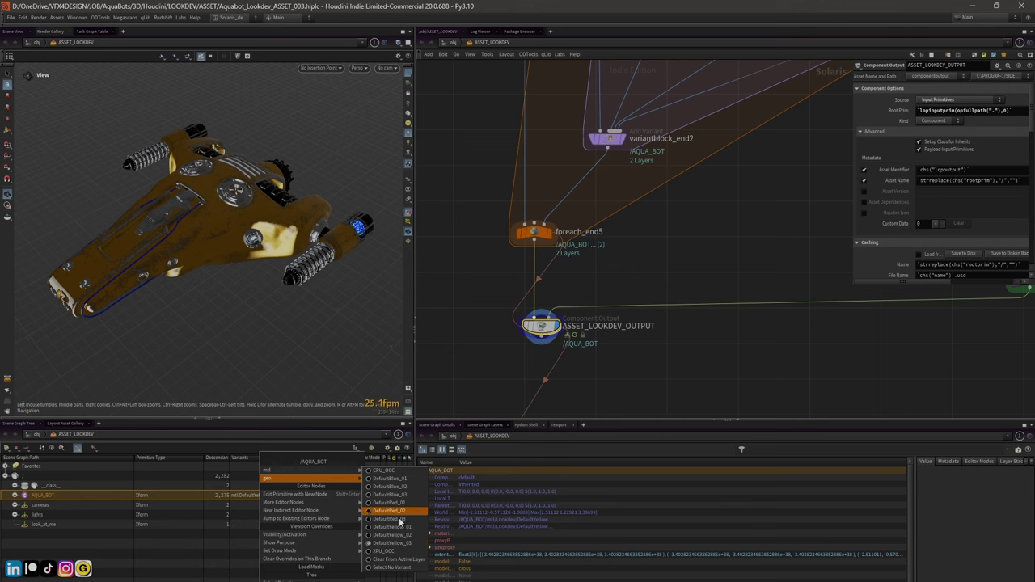
click(460, 316)
Orbit the textured model to its other side and frame the lookdev network from MODELING_DEPT to the output
scroll(463, 313, down, 2)
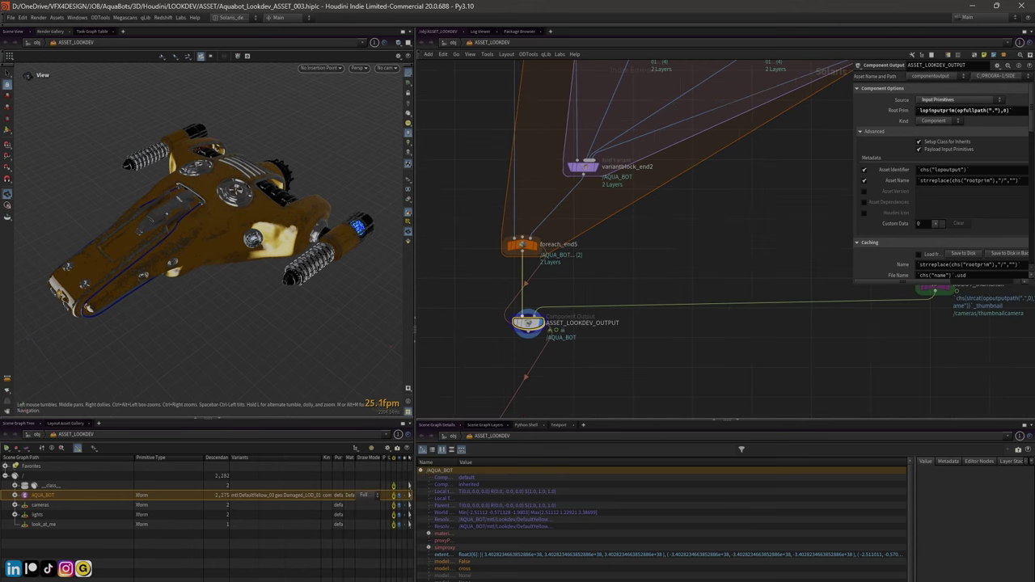
scroll(458, 359, down, 3)
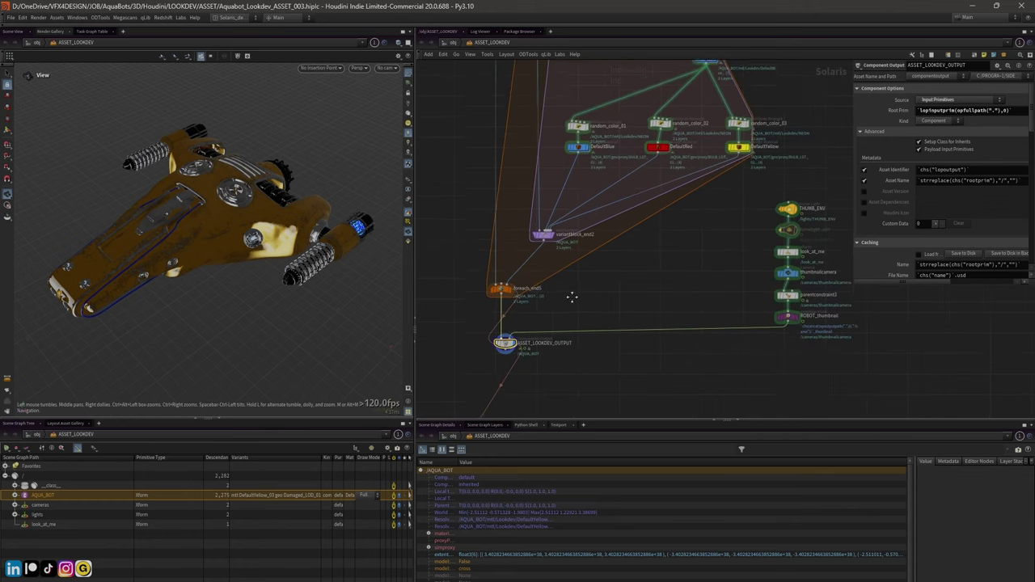
mouse_move(237, 189)
mouse_down()
mouse_move(273, 192)
mouse_move(208, 202)
mouse_move(242, 201)
mouse_up()
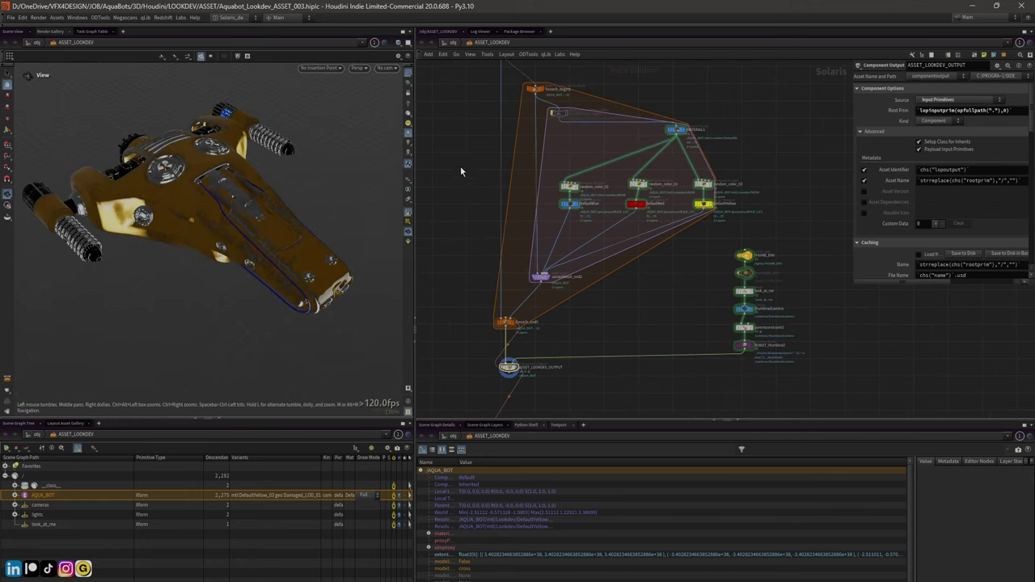
scroll(461, 170, down, 1)
middle_drag(462, 169, 466, 212)
scroll(466, 215, up, 1)
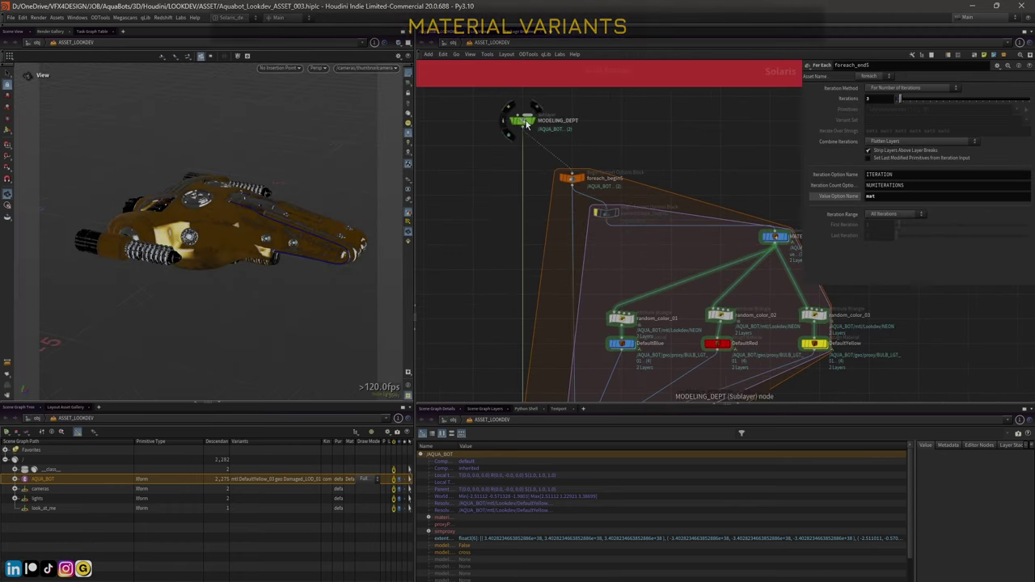
Select and display the MODELING_DEPT sublayer, widening its parameters until the full file path is readable
click(523, 123)
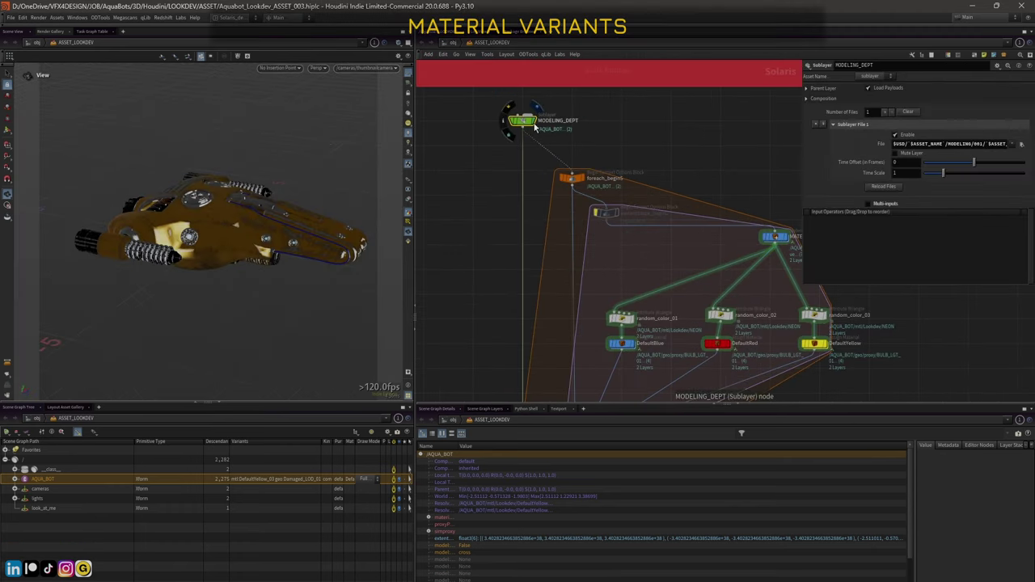
click(524, 125)
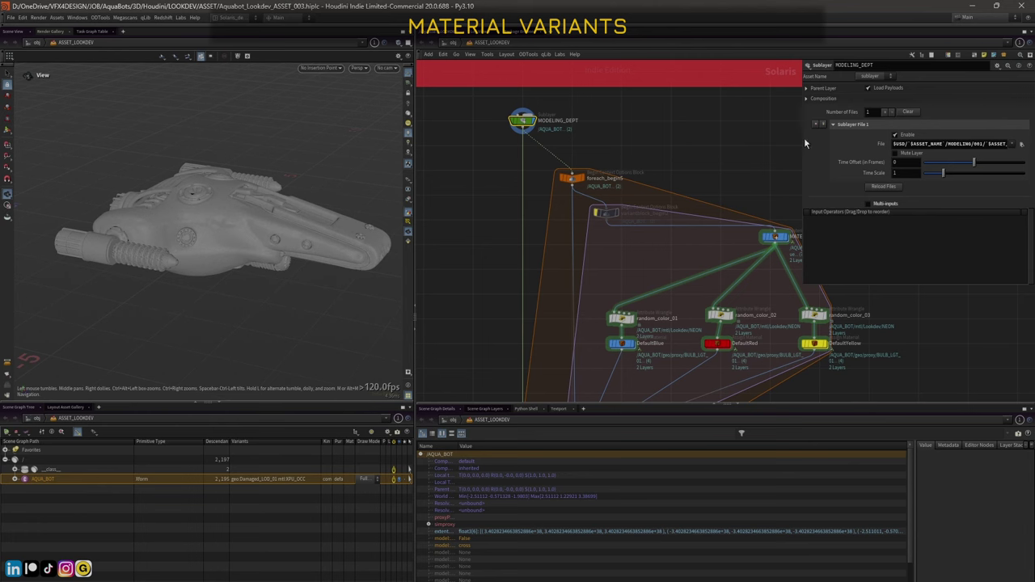
drag(805, 147, 584, 150)
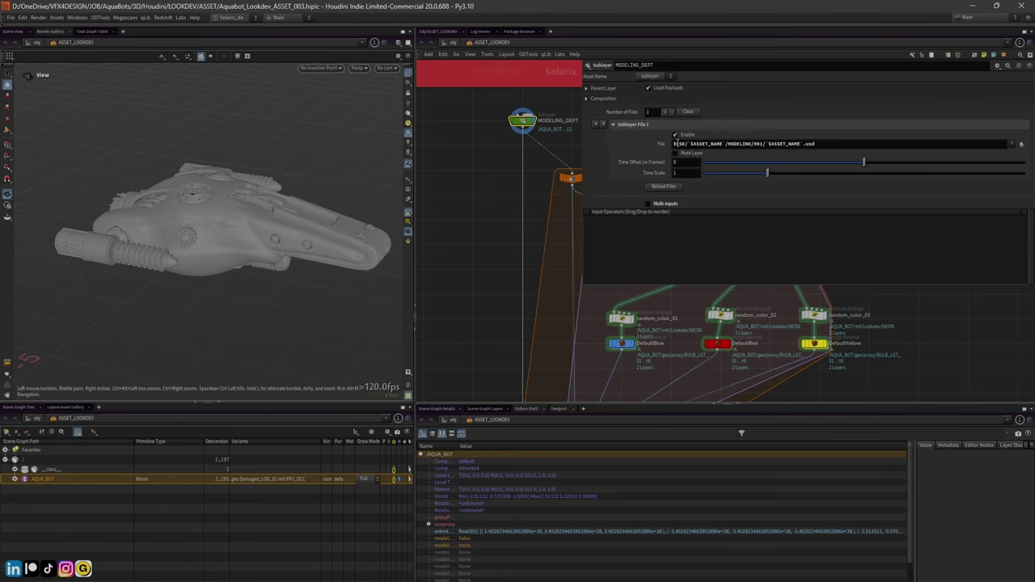
Cut the sublayer file path down to $USD/, check what the variable resolves to, and restore the full path
drag(815, 144, 688, 159)
key(ctrl+c)
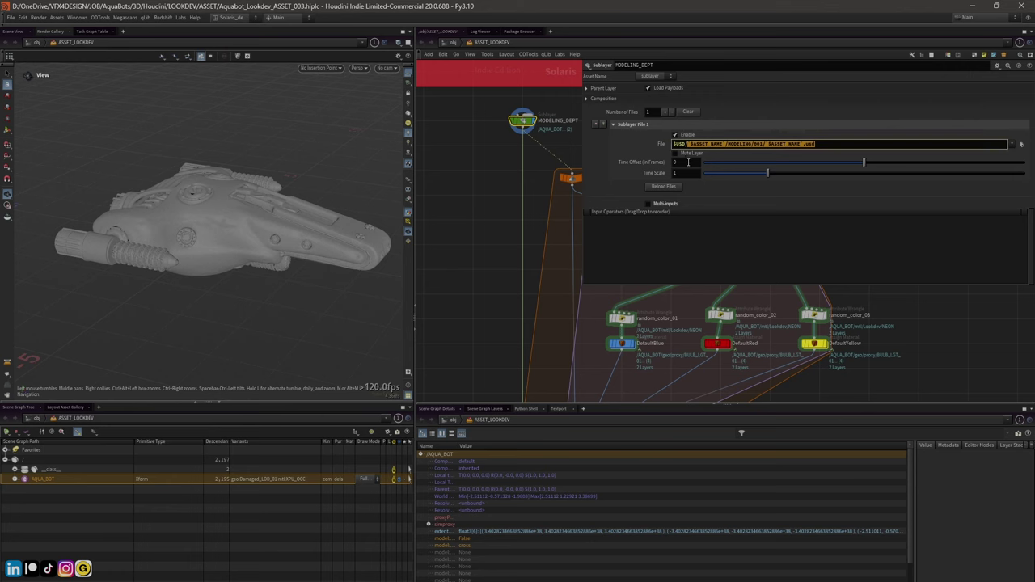
key(BackSpace)
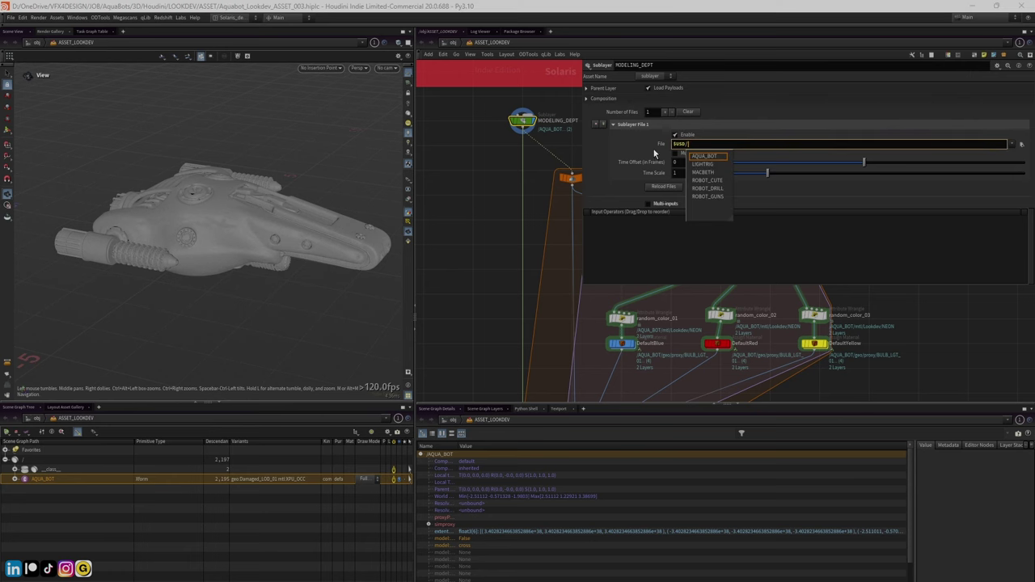
click(656, 146)
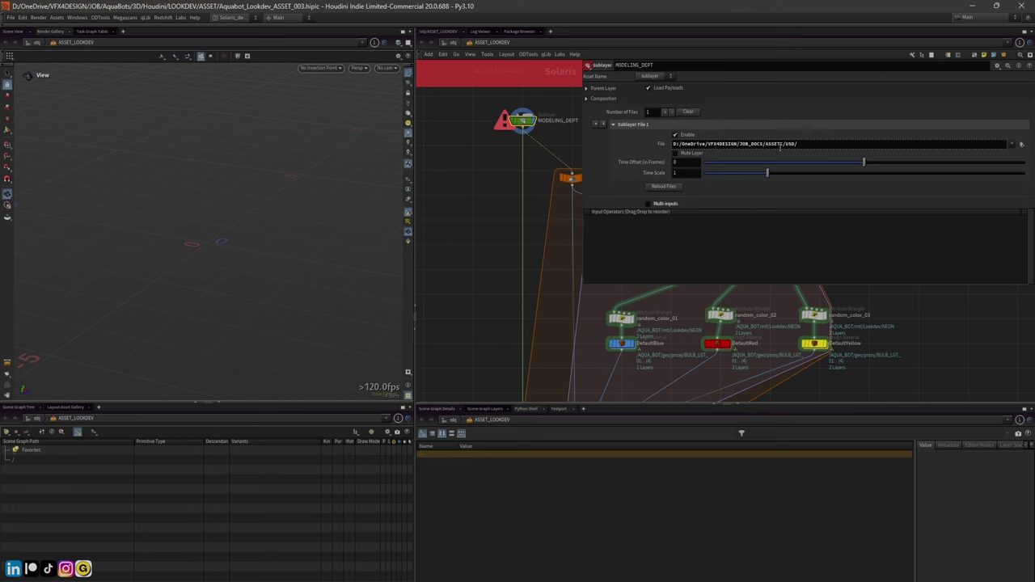
click(730, 145)
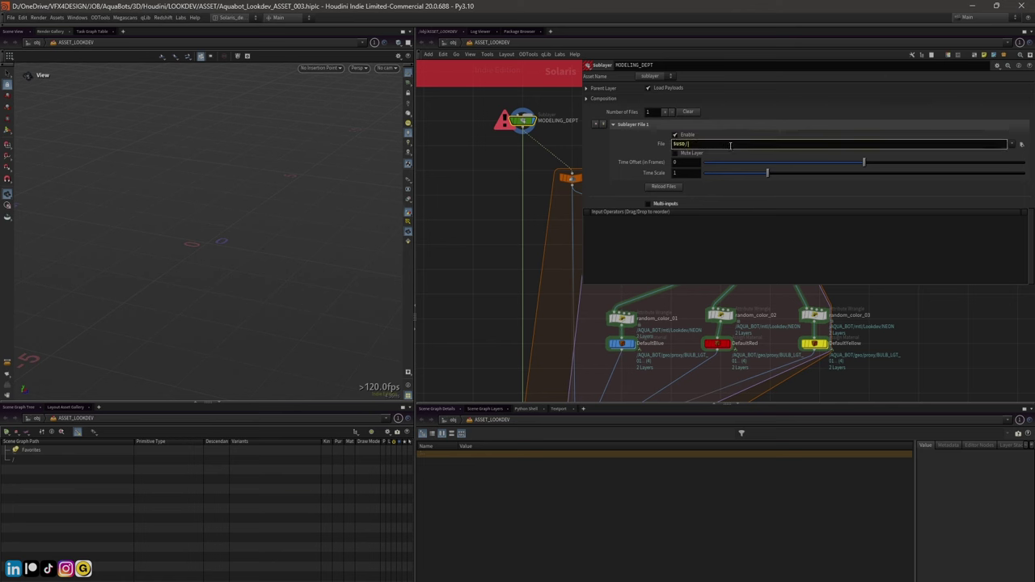
key(ctrl+v)
key(Return)
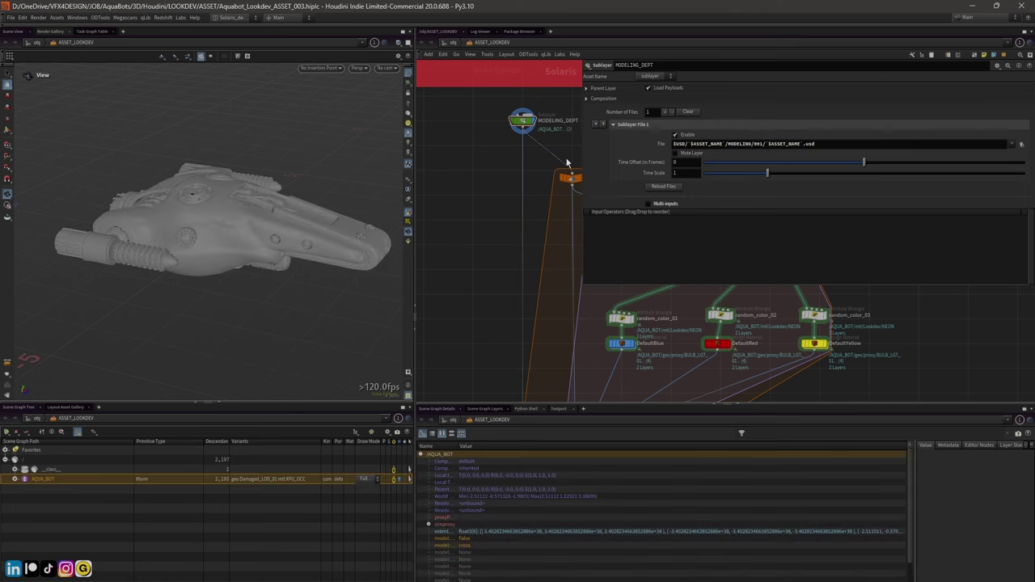
Compare the $ASSET_NAME part of the sublayer path with its resolved value, and reveal more of the network around MODELING_DEPT
drag(687, 144, 721, 146)
click(658, 145)
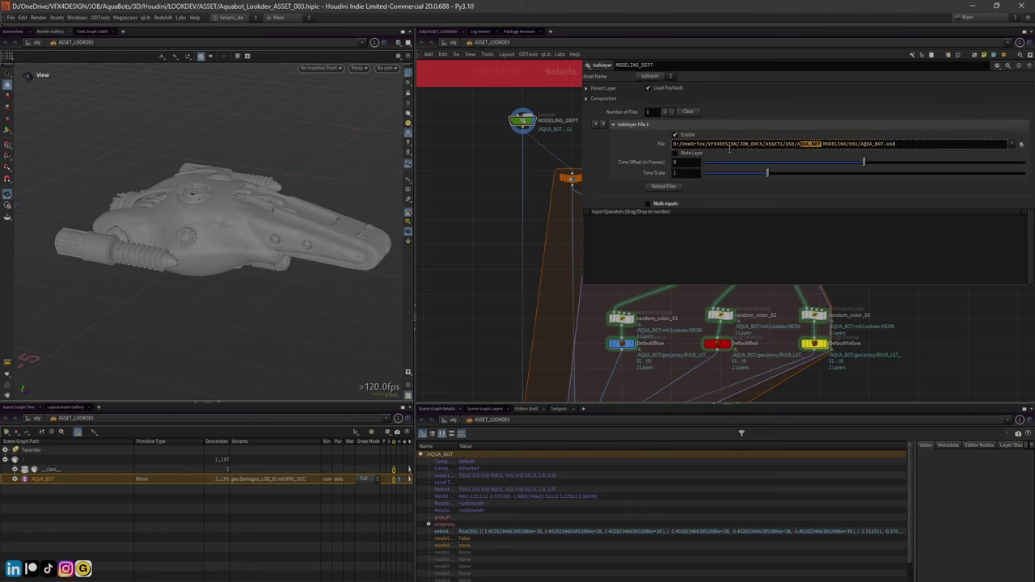
click(664, 146)
drag(579, 148, 671, 149)
scroll(484, 155, down, 1)
middle_drag(476, 149, 479, 221)
scroll(479, 222, up, 1)
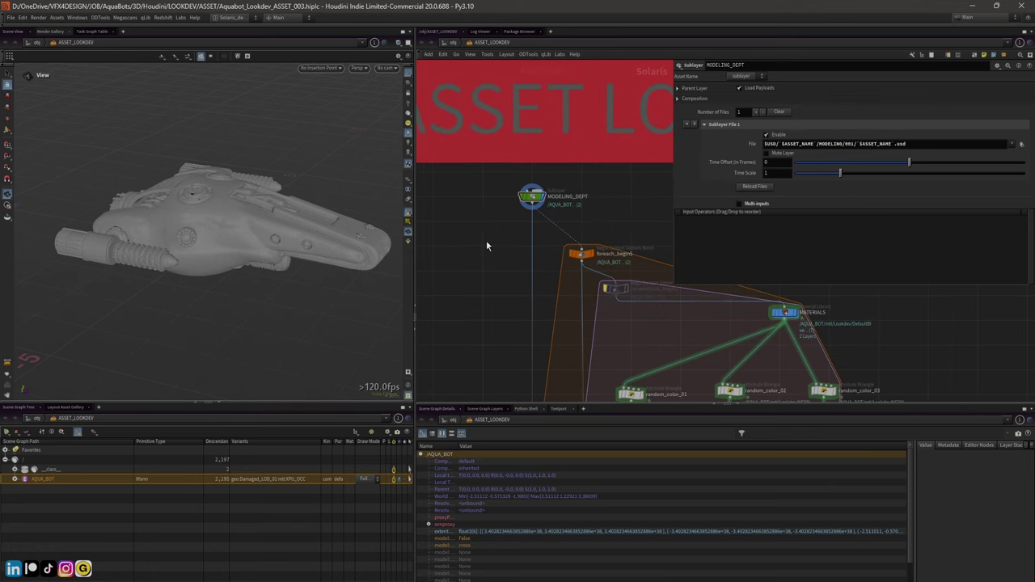
Go up to the object level and examine the ShotSetup node's client, shot, project and asset name settings
click(456, 42)
middle_drag(497, 141, 393, 151)
scroll(494, 194, up, 4)
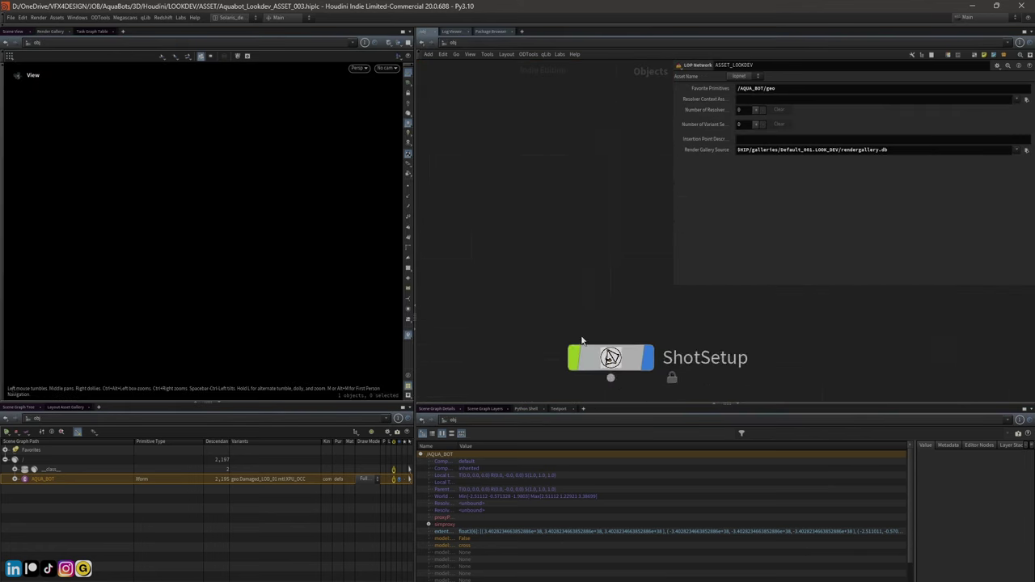
scroll(584, 342, up, 1)
click(593, 351)
scroll(573, 279, down, 3)
middle_drag(562, 225, 476, 120)
scroll(494, 115, up, 1)
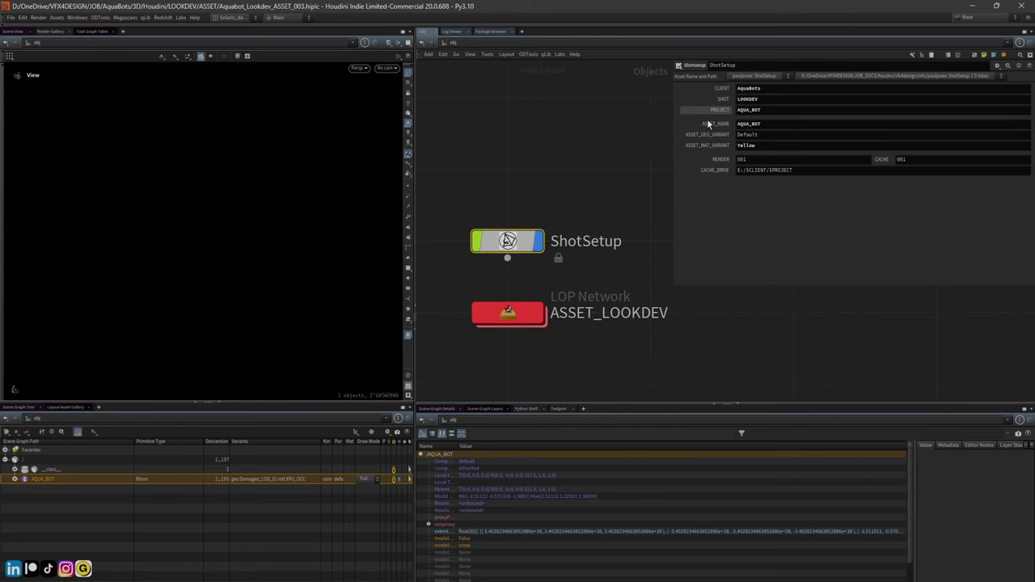
middle_drag(550, 174, 598, 140)
scroll(599, 140, up, 1)
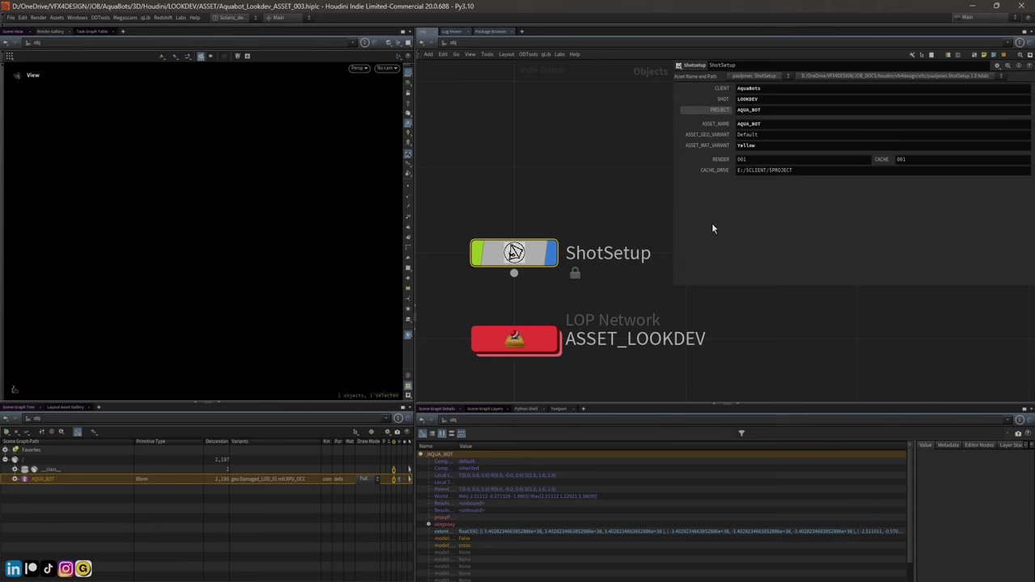
scroll(562, 176, down, 1)
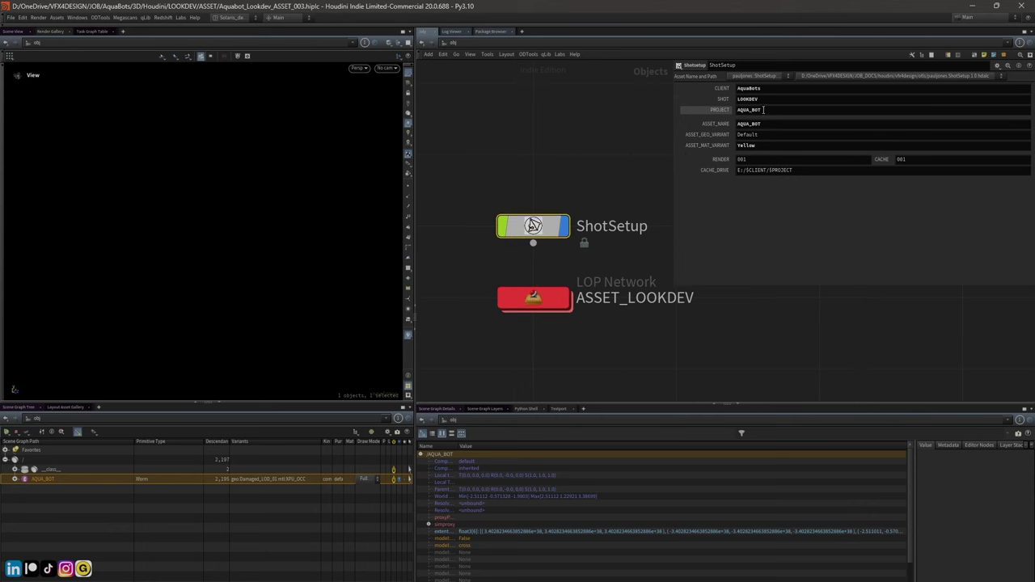
Return to the ASSET_LOOKDEV network, check the variables in the MODELING_DEPT file path, and frame the material variant block
double_click(514, 312)
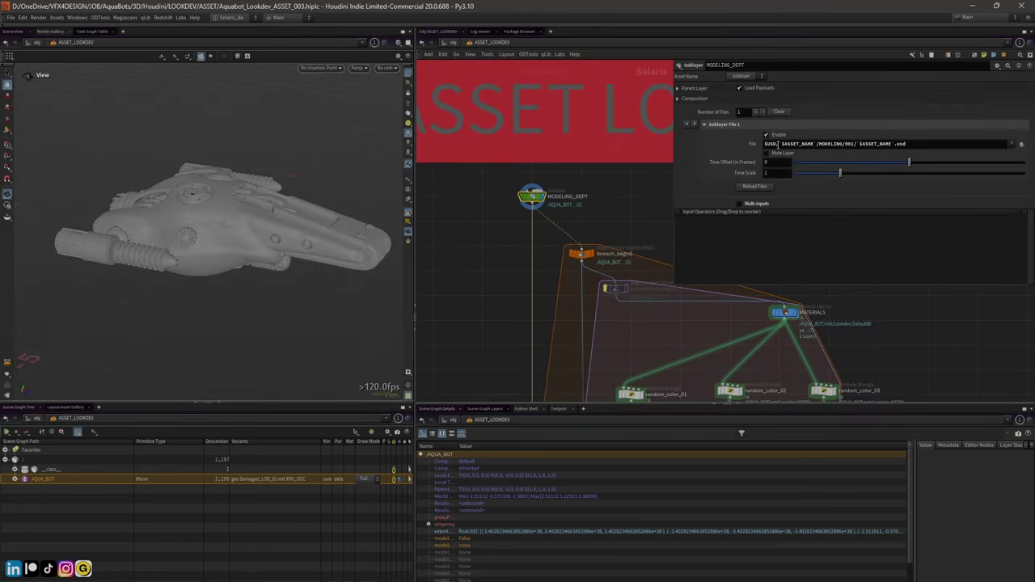
double_click(780, 144)
scroll(484, 188, down, 5)
scroll(526, 275, down, 3)
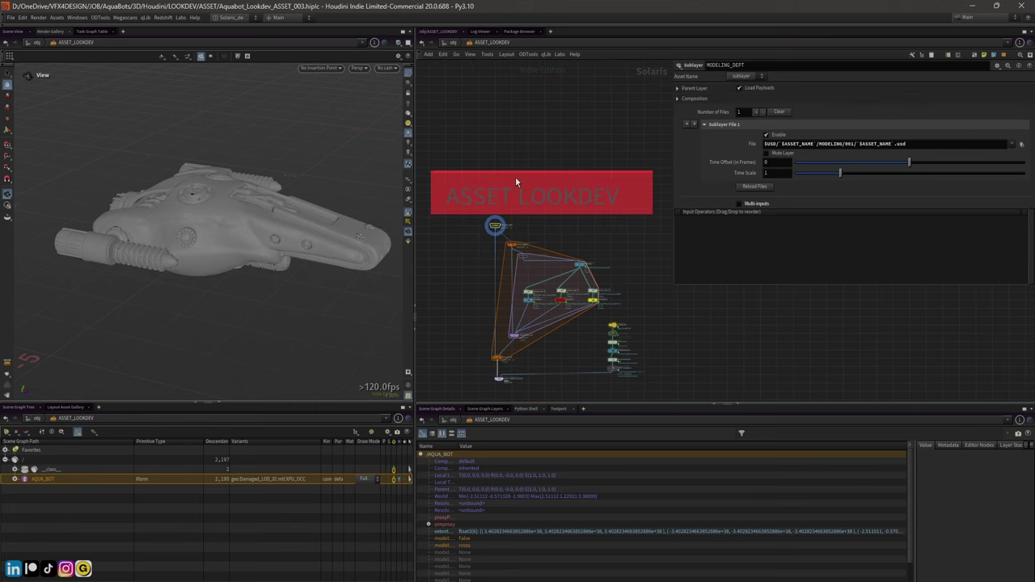
scroll(468, 263, up, 4)
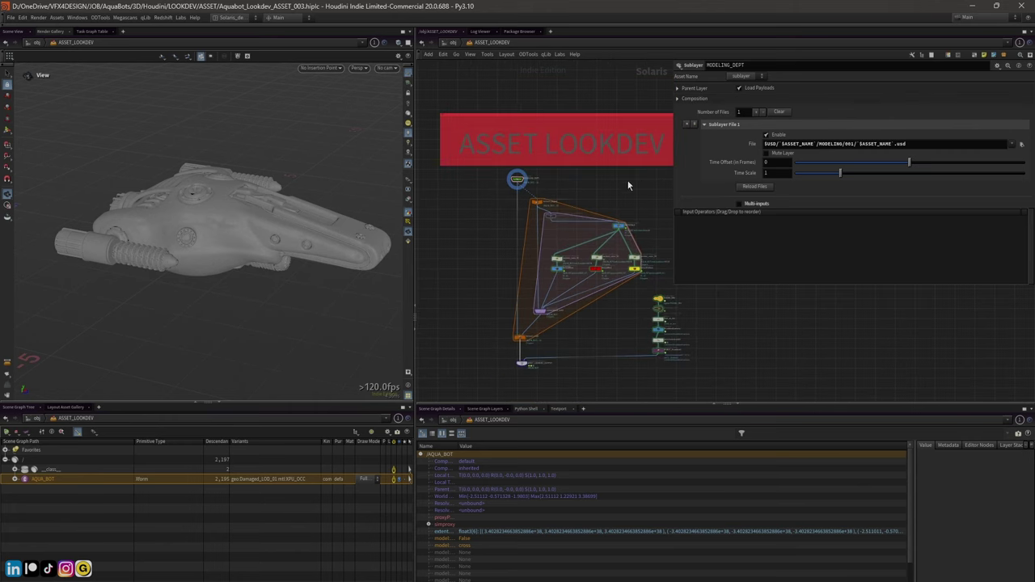
drag(670, 170, 775, 196)
scroll(723, 199, up, 2)
scroll(590, 190, up, 2)
scroll(567, 178, up, 2)
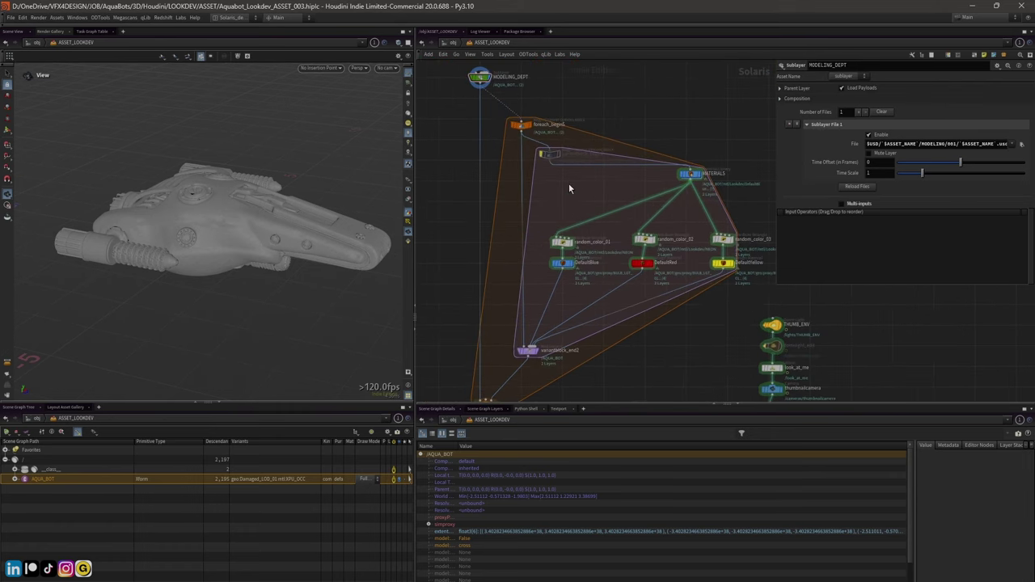
Select and display the MATERIALS material library, widening its parameters to show the material path prefix
click(684, 175)
scroll(677, 158, up, 2)
scroll(668, 148, down, 1)
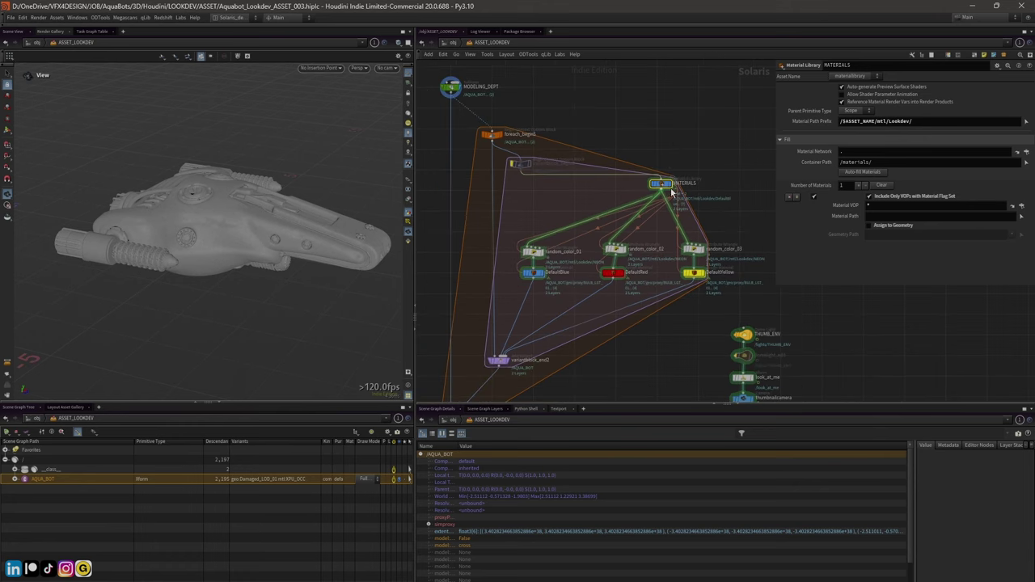
click(669, 183)
drag(774, 170, 697, 171)
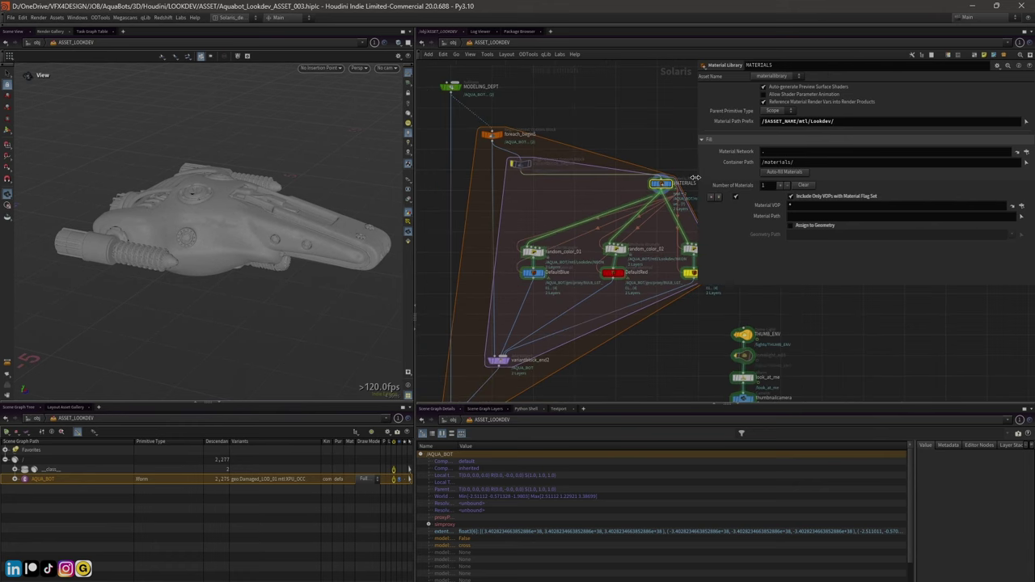
Correct the Material Path Prefix to /`$ASSET_NAME`/mtl/Lookdev/ and check the path it resolves to
click(765, 121)
text(/)
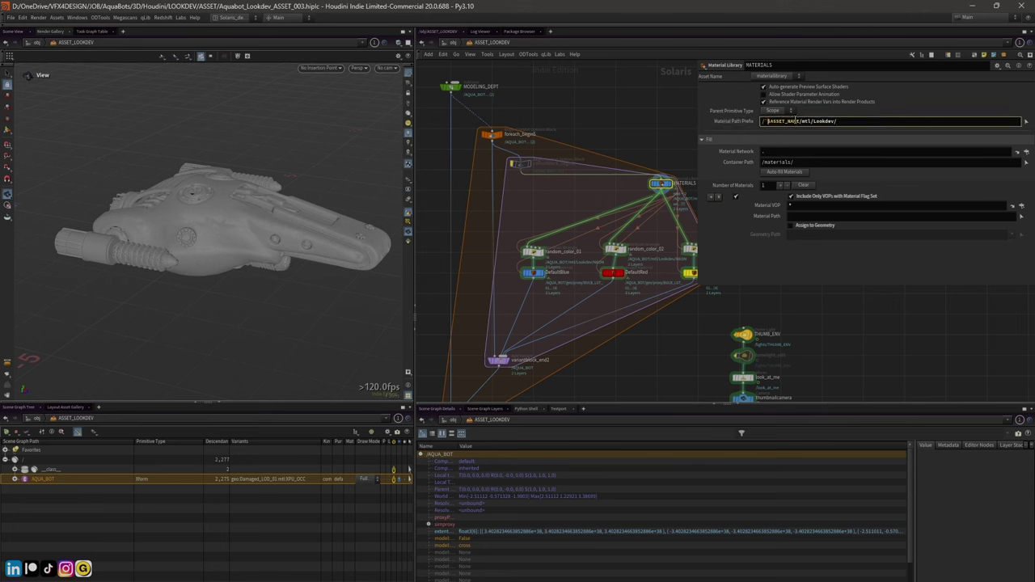
key(Return)
click(737, 121)
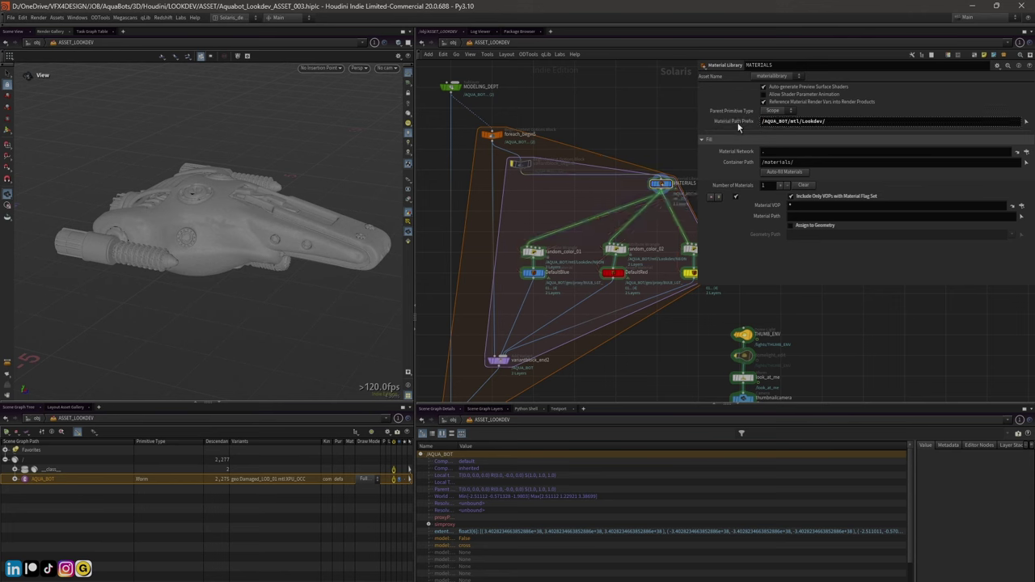
click(738, 123)
Expand AQUA_BOT and its mtl scope in the scene graph tree to inspect the material groups
click(15, 480)
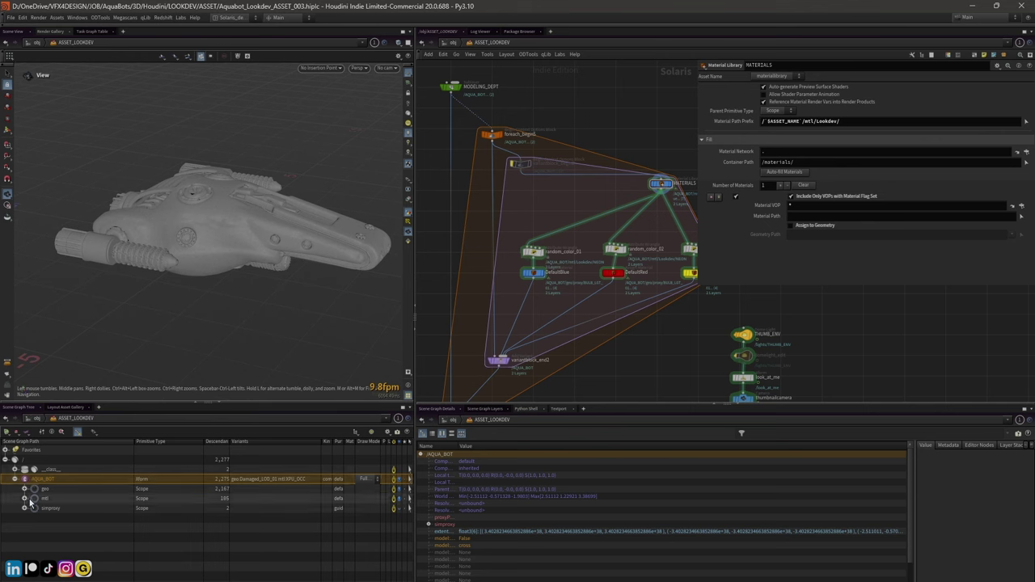
click(24, 499)
click(48, 500)
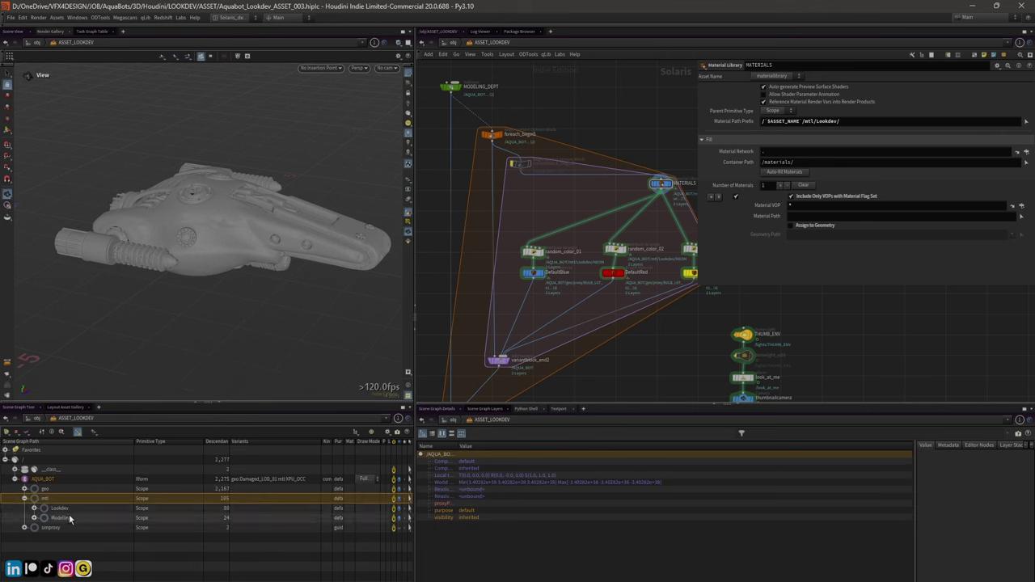
Expand the Modelling and Lookdev scopes under mtl and select the EMIT material to inspect its inputs
click(57, 519)
click(64, 508)
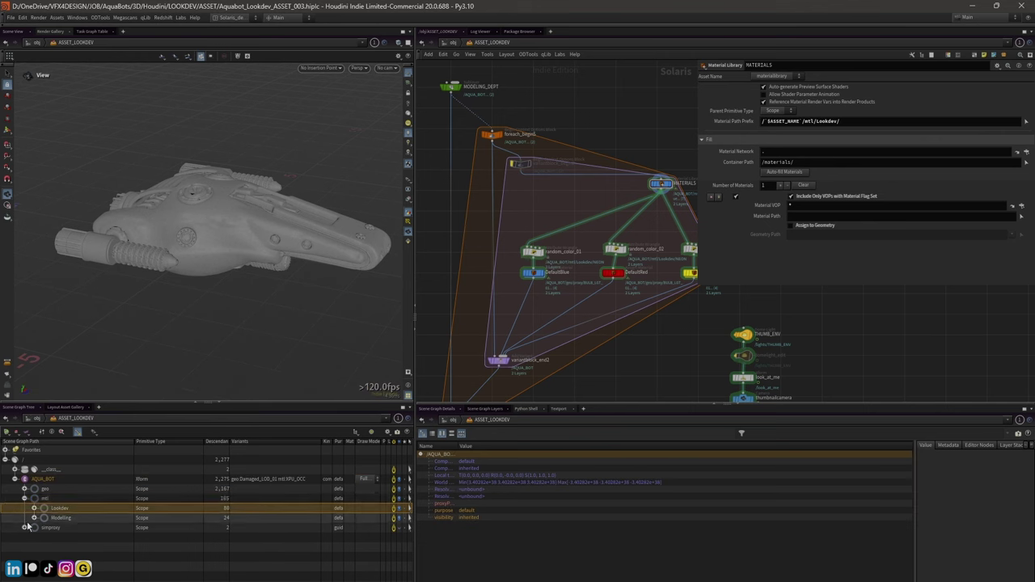
click(33, 518)
click(34, 508)
scroll(90, 499, down, 1)
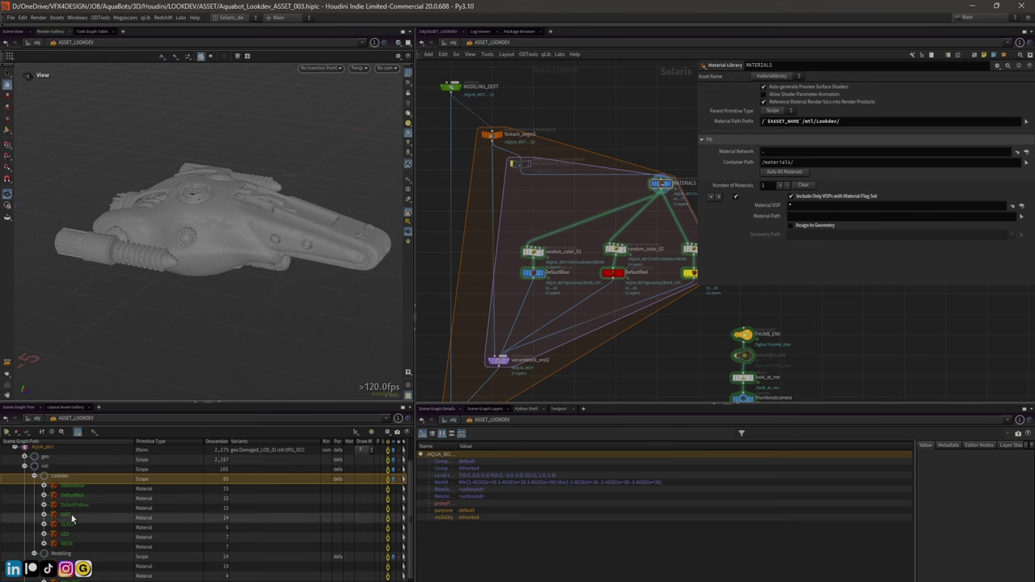
click(68, 516)
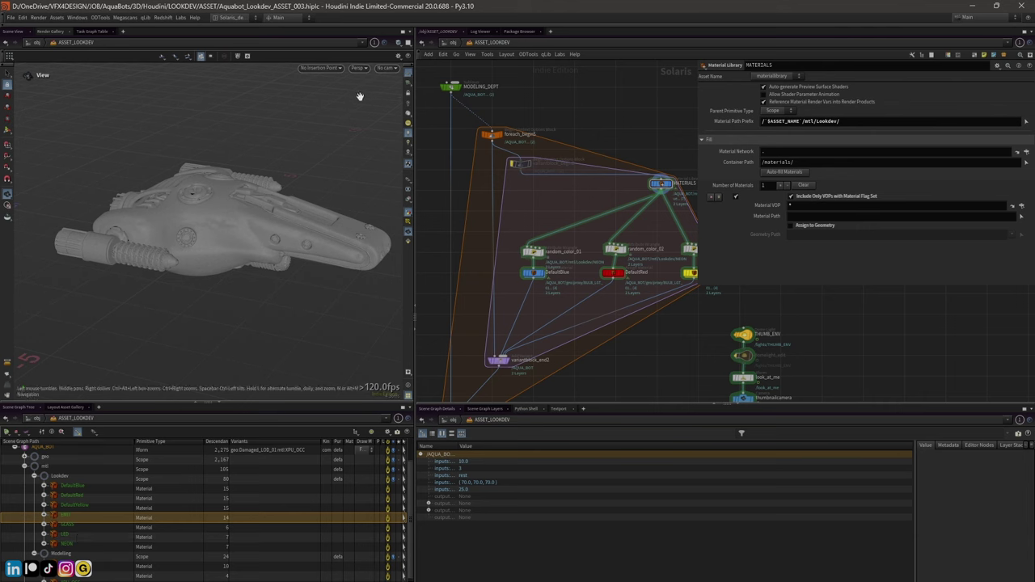
Render the viewport with Karma XPU and display the DefaultBlue material assignment
click(359, 68)
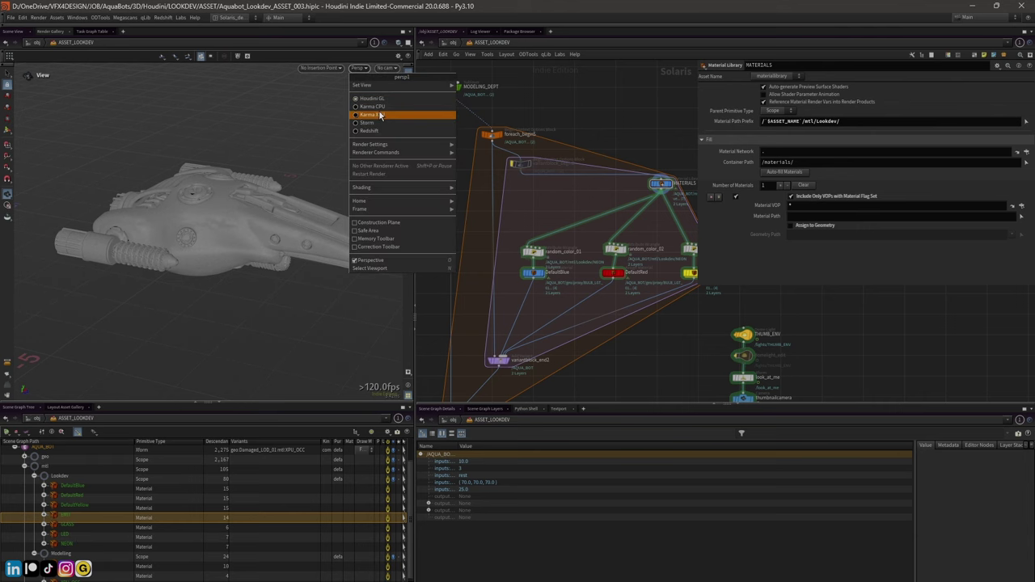
click(380, 115)
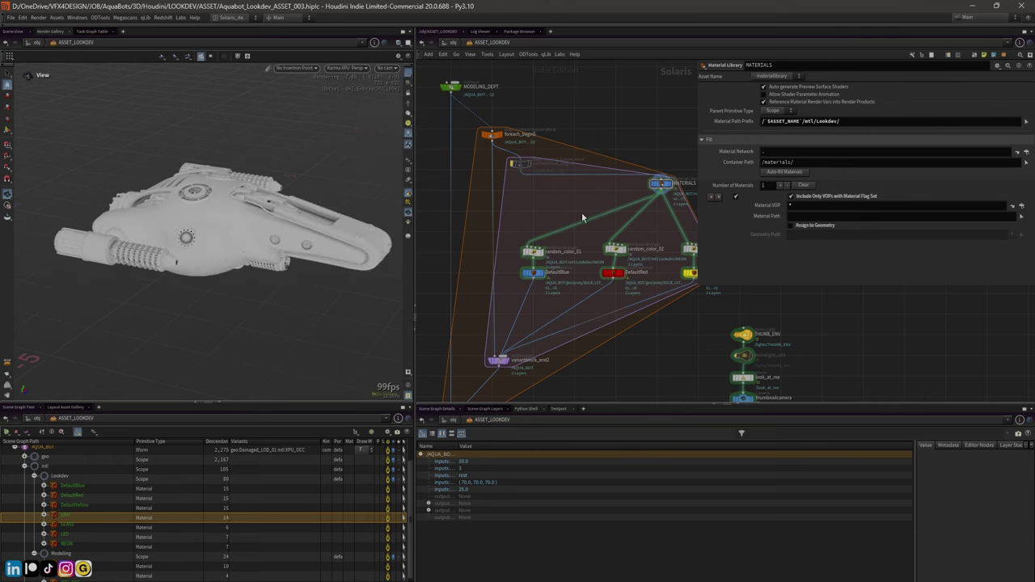
scroll(577, 286, up, 3)
middle_drag(592, 382, 516, 342)
scroll(473, 361, down, 1)
scroll(582, 257, down, 1)
scroll(502, 270, up, 2)
scroll(452, 264, down, 1)
middle_drag(450, 263, 514, 270)
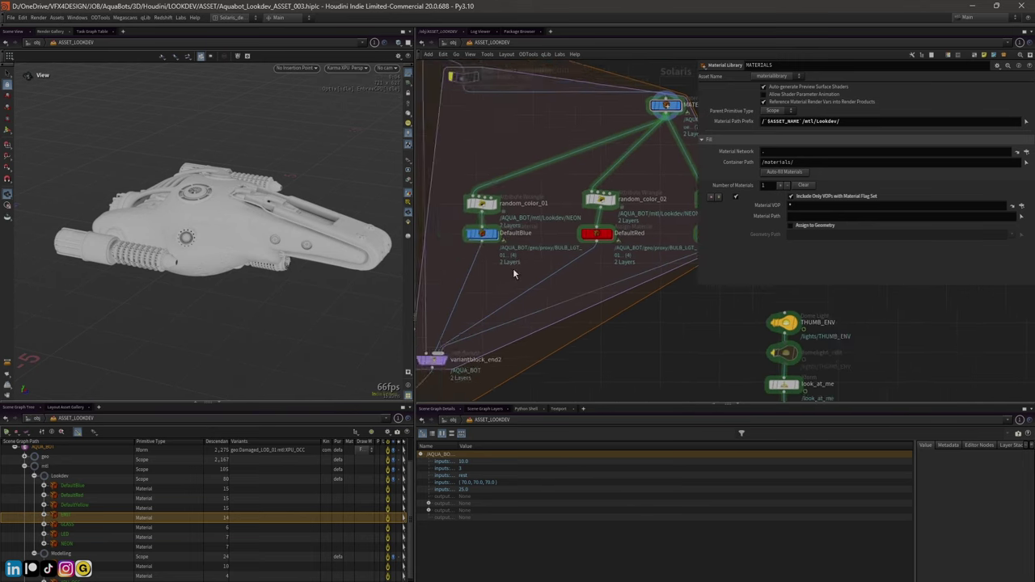
scroll(513, 273, up, 2)
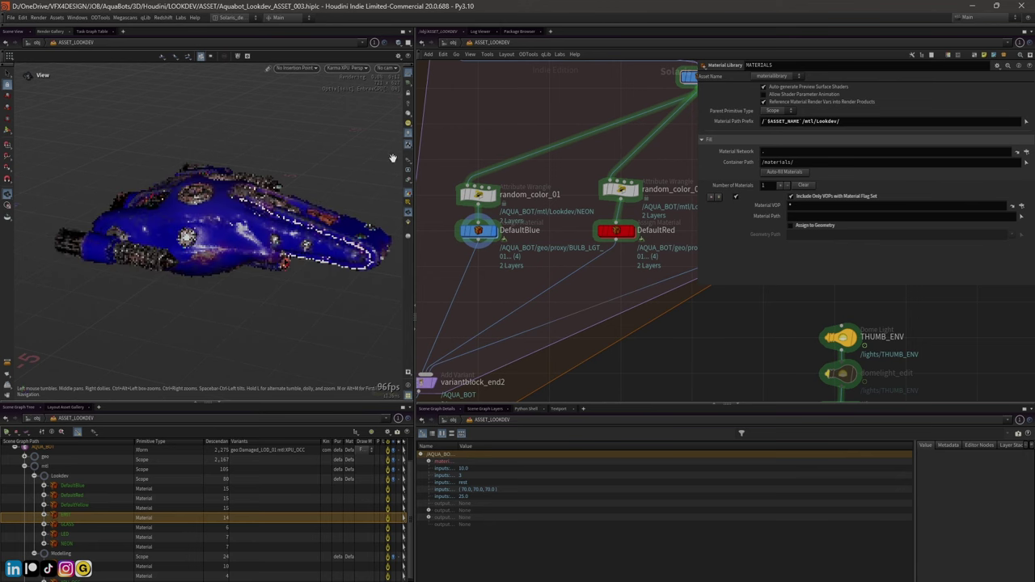
Enlarge the viewport and examine the blue AQUA_BOT from the side and nose in the Karma render
drag(415, 157, 457, 158)
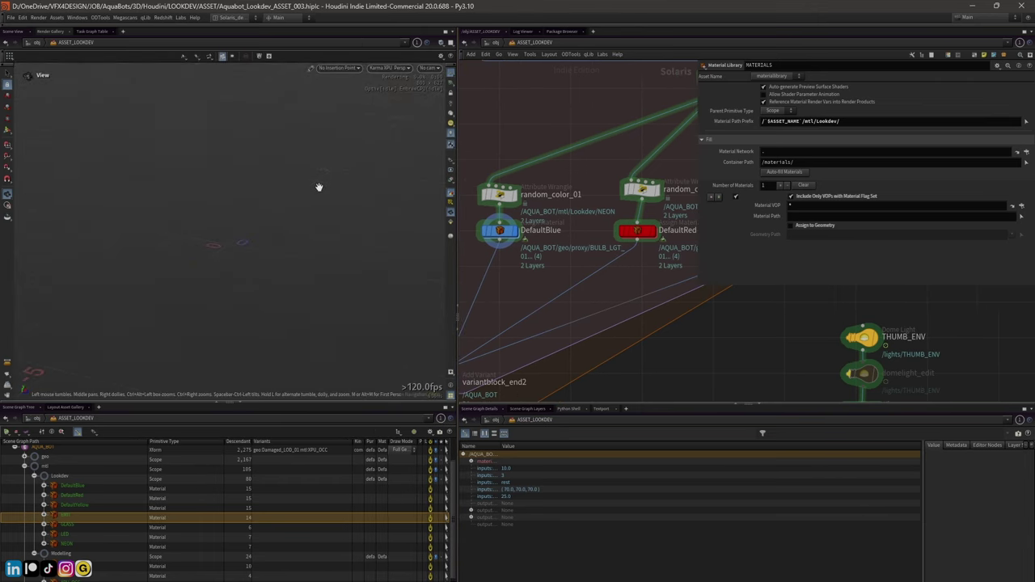
drag(284, 208, 336, 237)
middle_drag(335, 237, 118, 236)
middle_drag(396, 243, 267, 247)
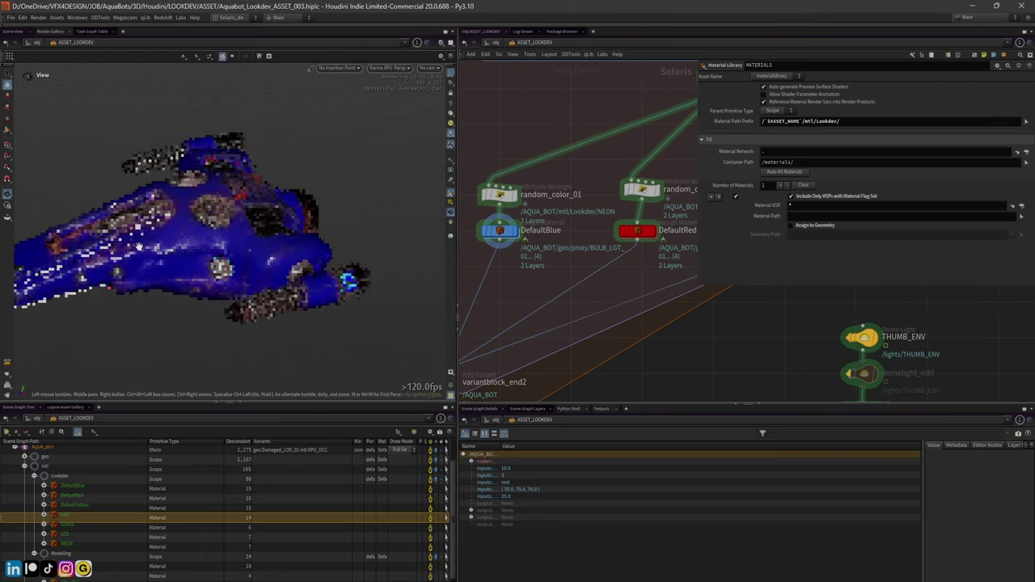
drag(155, 251, 172, 221)
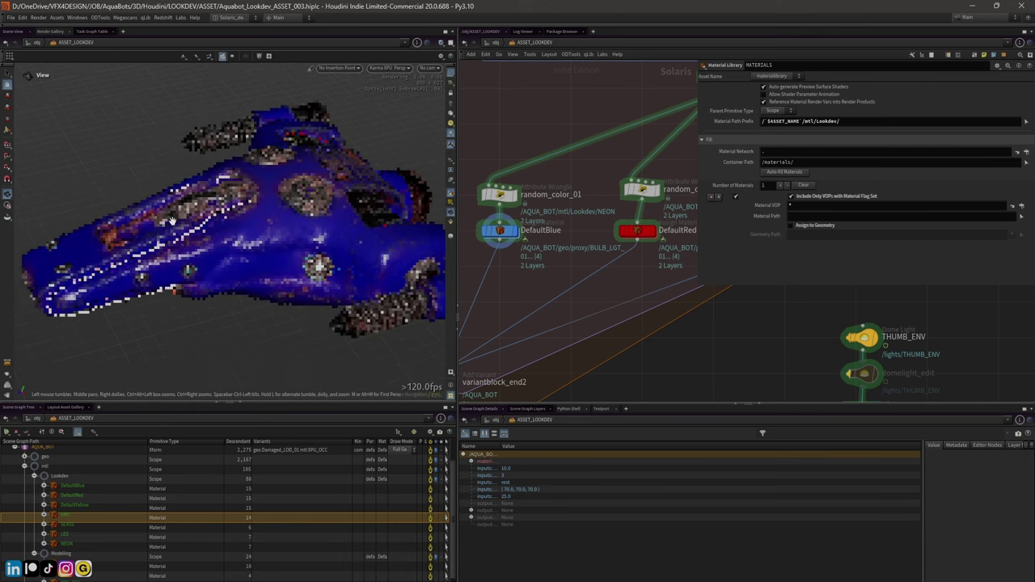
Select the NEON material in the Lookdev scope and examine AQUA_BOT's neon strips and rear thrusters
click(74, 546)
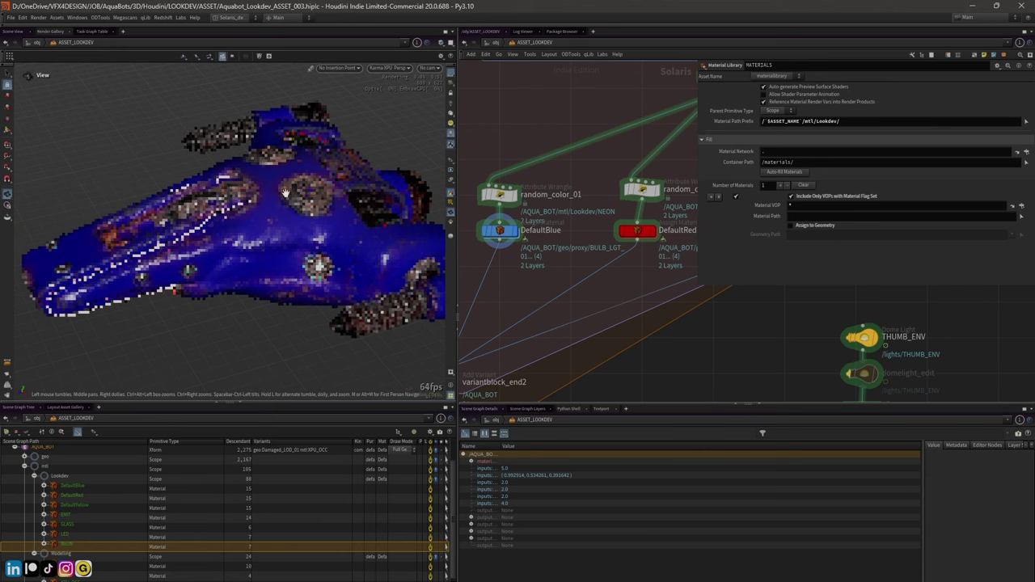
drag(285, 193, 252, 211)
drag(349, 235, 212, 247)
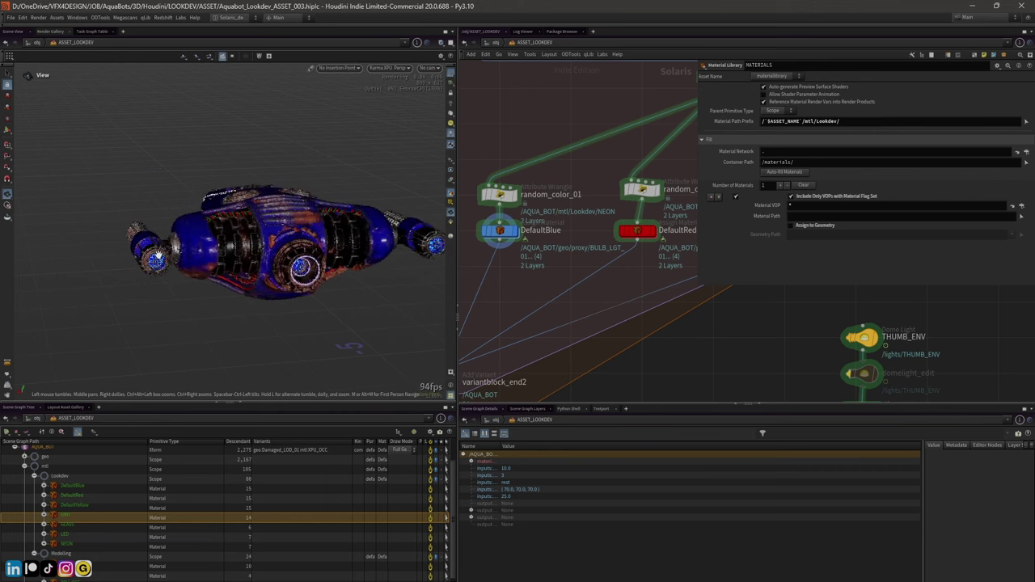
drag(176, 273, 318, 282)
Select the GLASS and LED materials in turn and examine the matching parts on AQUA_BOT's front and underside
click(87, 530)
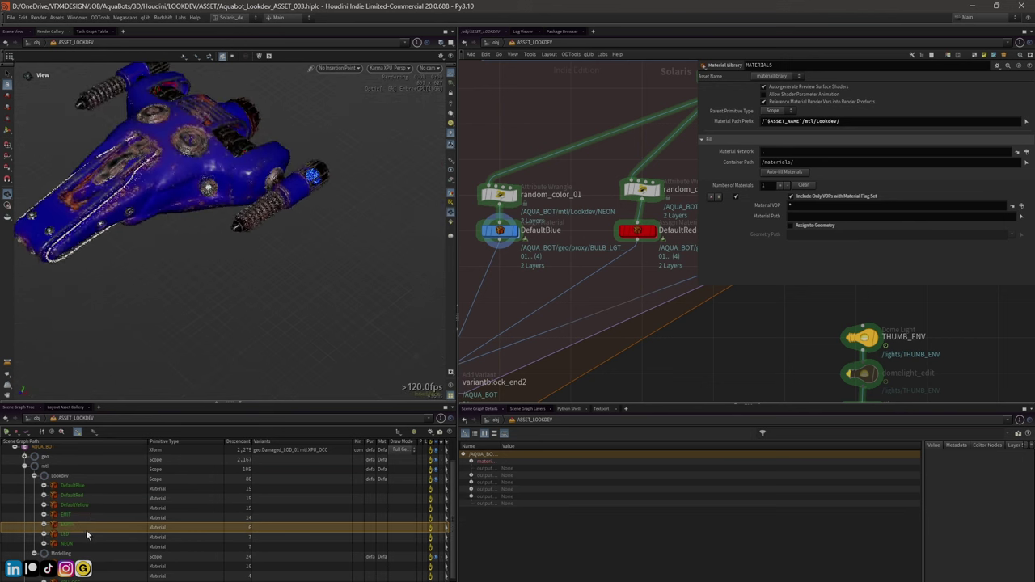
drag(137, 279, 212, 285)
middle_drag(85, 313, 202, 258)
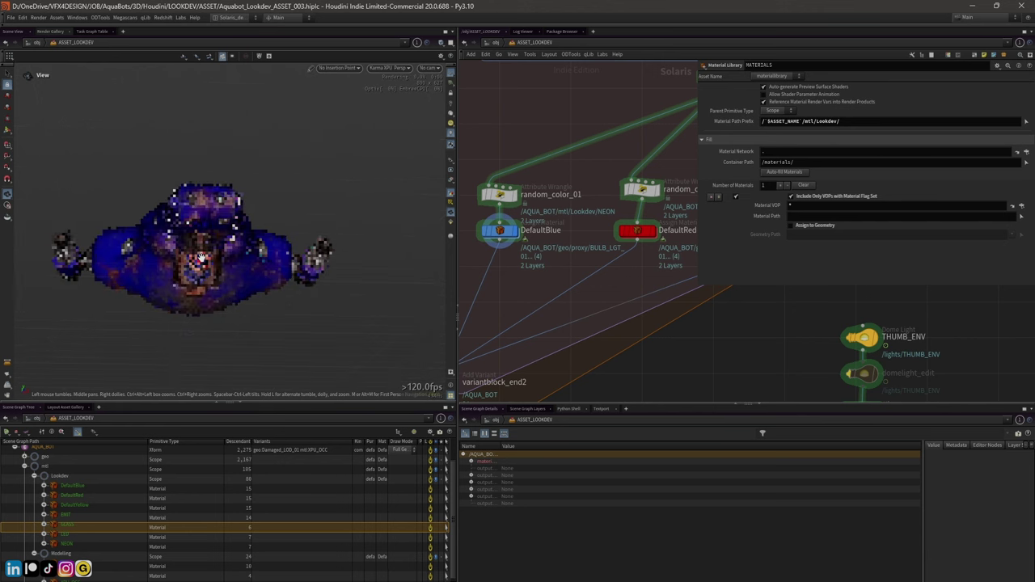
drag(200, 259, 269, 216)
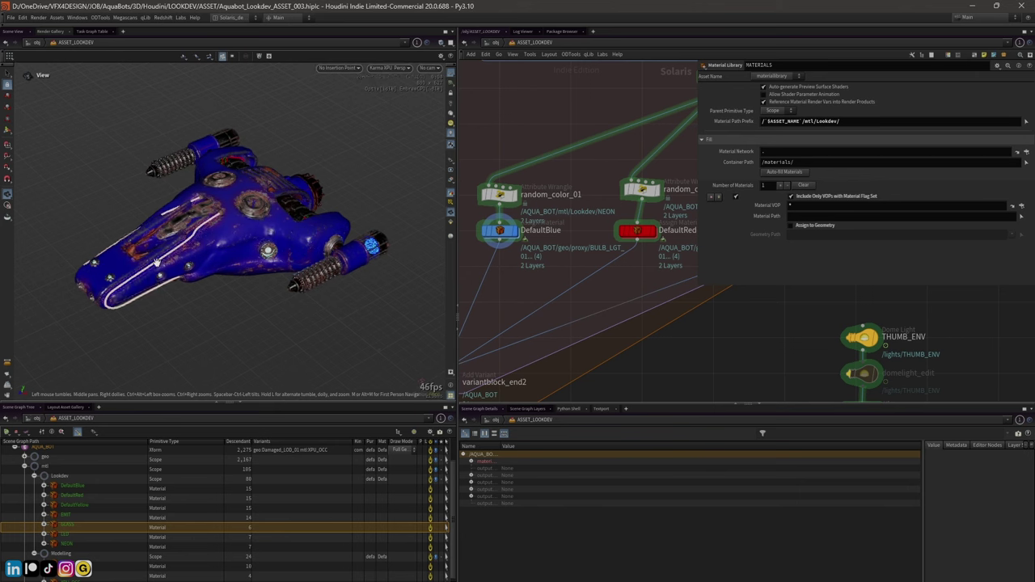
click(77, 535)
drag(175, 271, 191, 233)
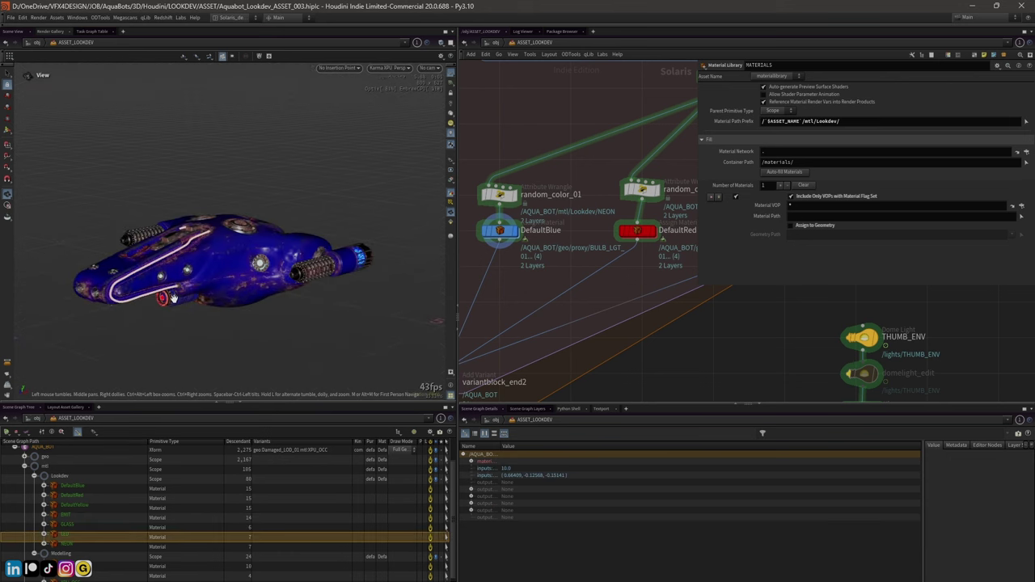
Narrow the parameter area, frame the MATERIALS node and its branches, and switch the viewport renderer back to Houdini GL
drag(697, 150, 837, 144)
middle_drag(793, 91, 791, 148)
scroll(790, 147, up, 3)
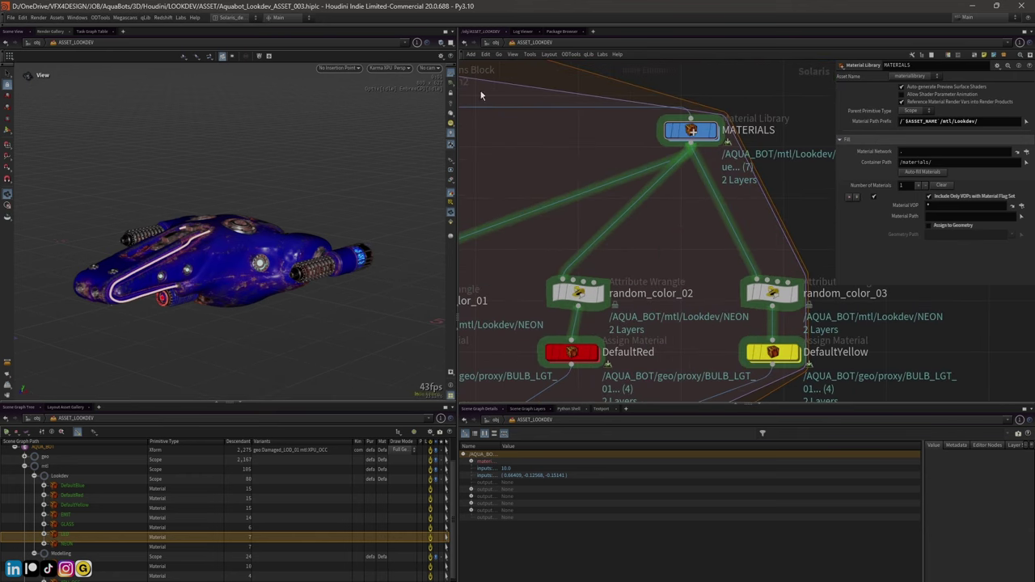
click(382, 69)
click(405, 95)
mouse_move(693, 136)
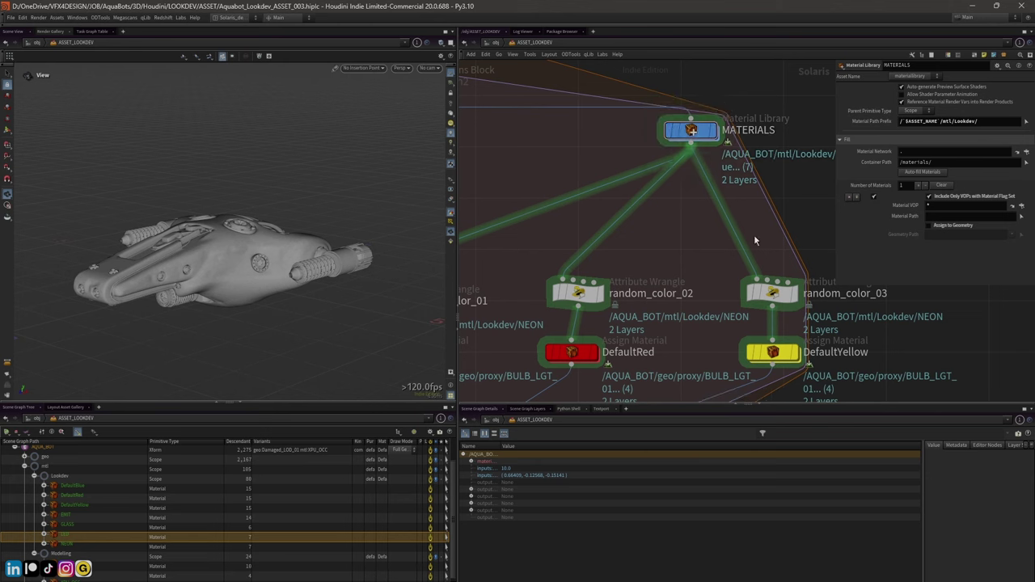
Collapse the Lookdev and mtl scopes and expand geo to show its proxy and render scopes
click(33, 477)
scroll(39, 478, up, 1)
click(25, 475)
scroll(35, 494, up, 1)
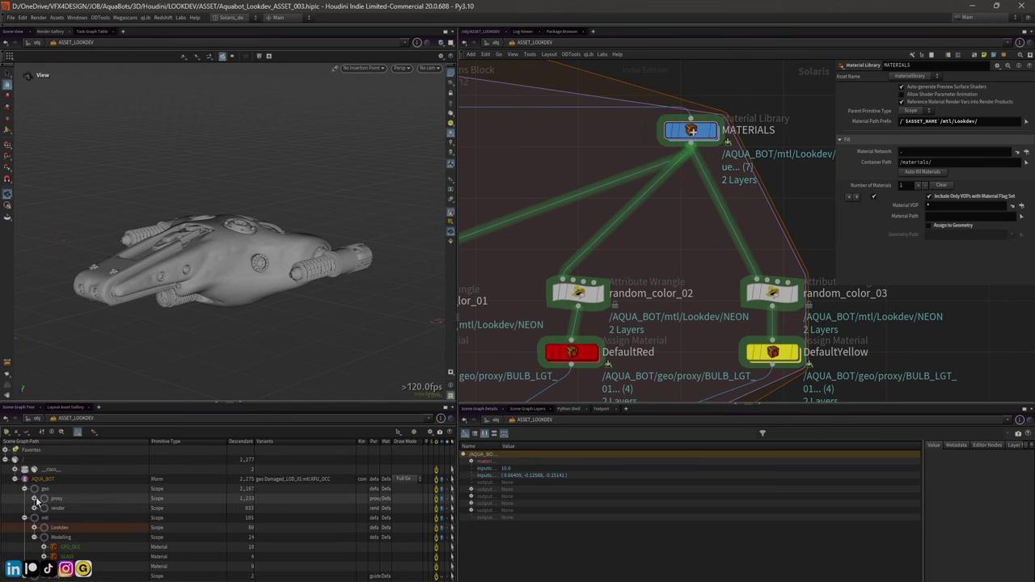
click(24, 518)
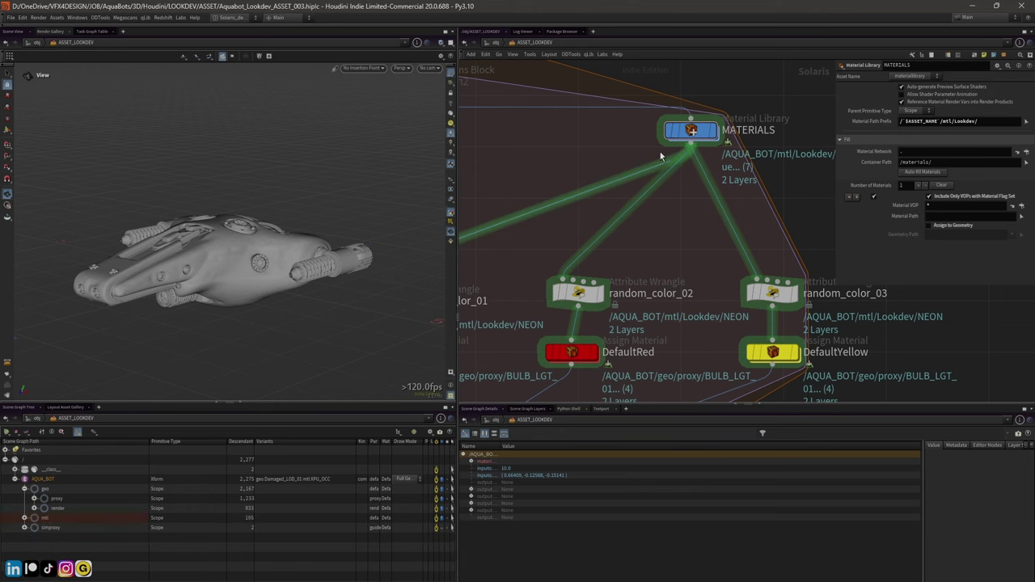
Enter the MATERIALS library network and select the EMIT, NEON and LED shaders together
scroll(540, 177, down, 2)
double_click(665, 138)
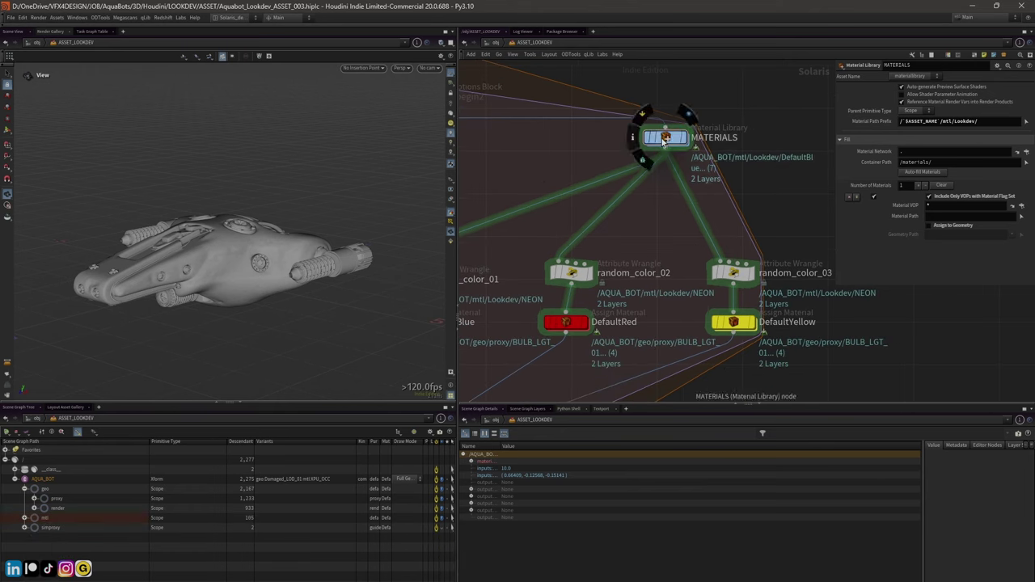
drag(532, 96, 667, 244)
scroll(685, 251, up, 2)
scroll(530, 246, down, 2)
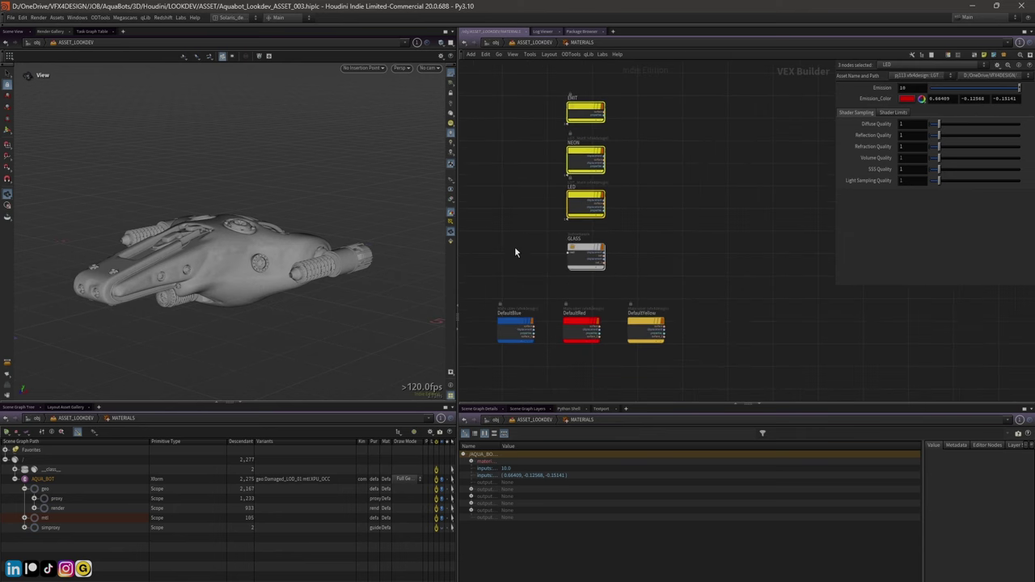
Select the DefaultBlue, DefaultRed and DefaultYellow shaders in turn to compare their texture parameters
drag(496, 270, 520, 365)
drag(571, 294, 589, 364)
drag(634, 282, 652, 356)
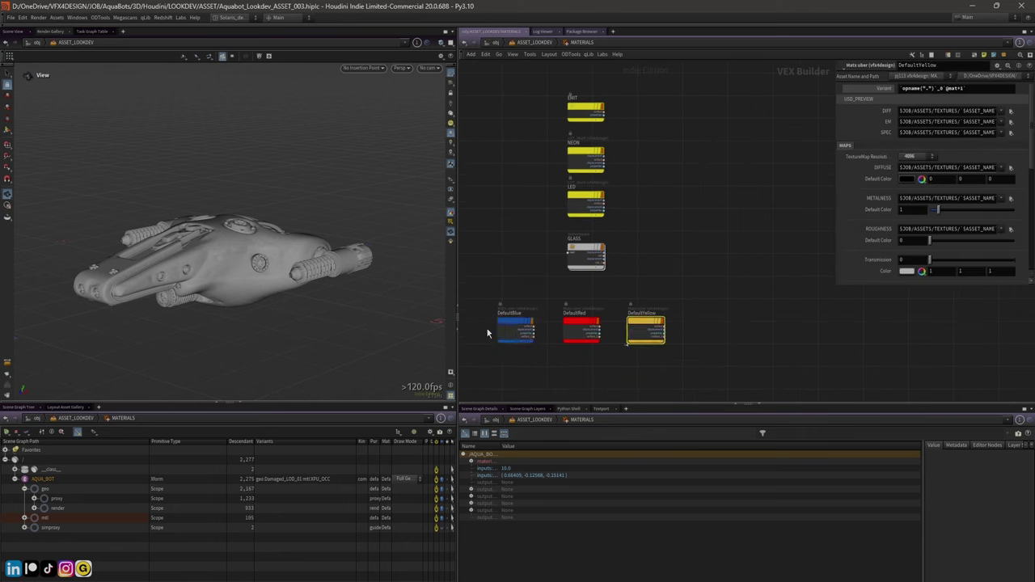
drag(488, 296, 536, 369)
drag(565, 296, 594, 356)
drag(631, 294, 646, 350)
middle_drag(641, 278, 679, 266)
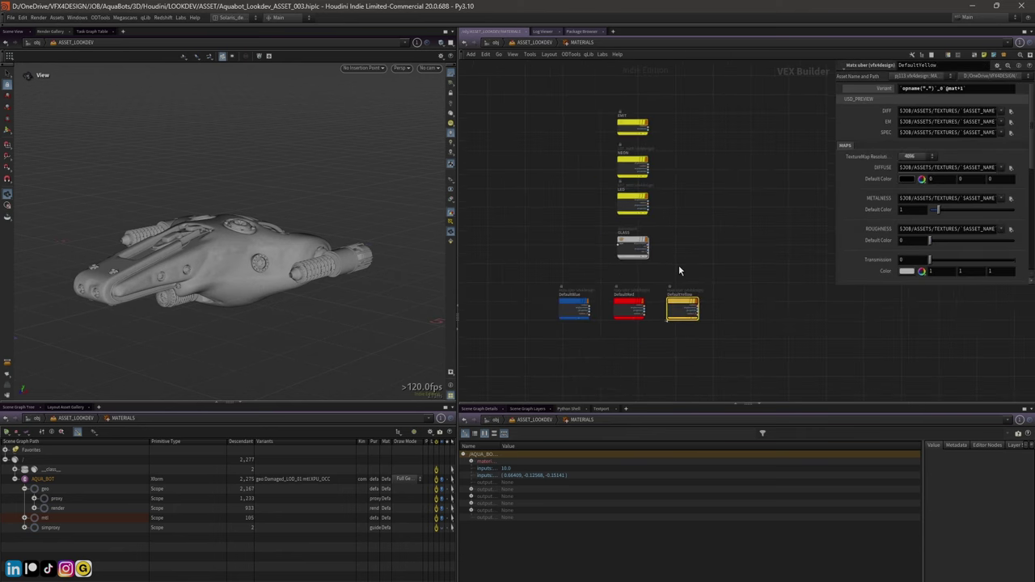
Select the DefaultBlue shader and open its inner node network
click(564, 308)
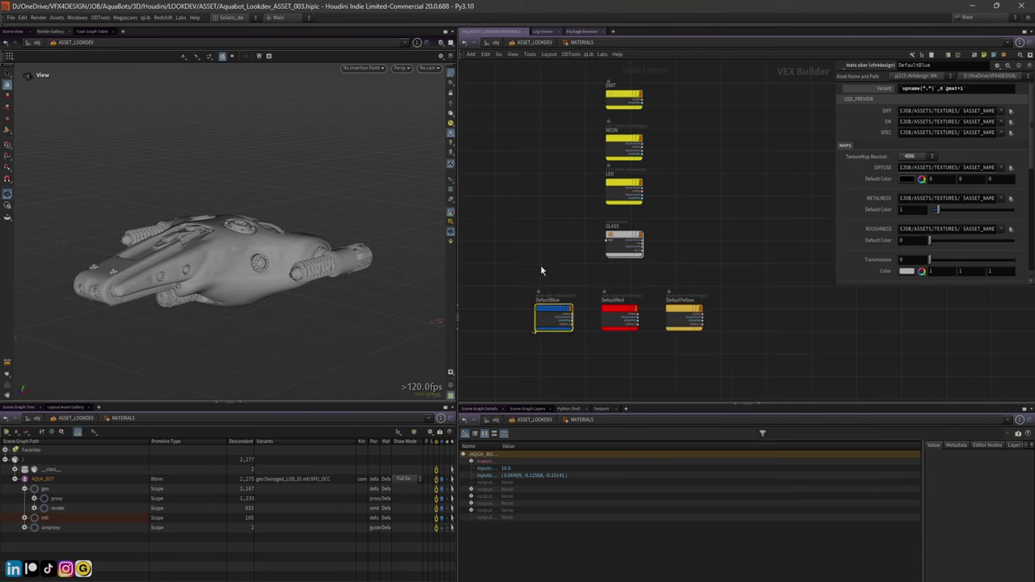
scroll(558, 300, up, 3)
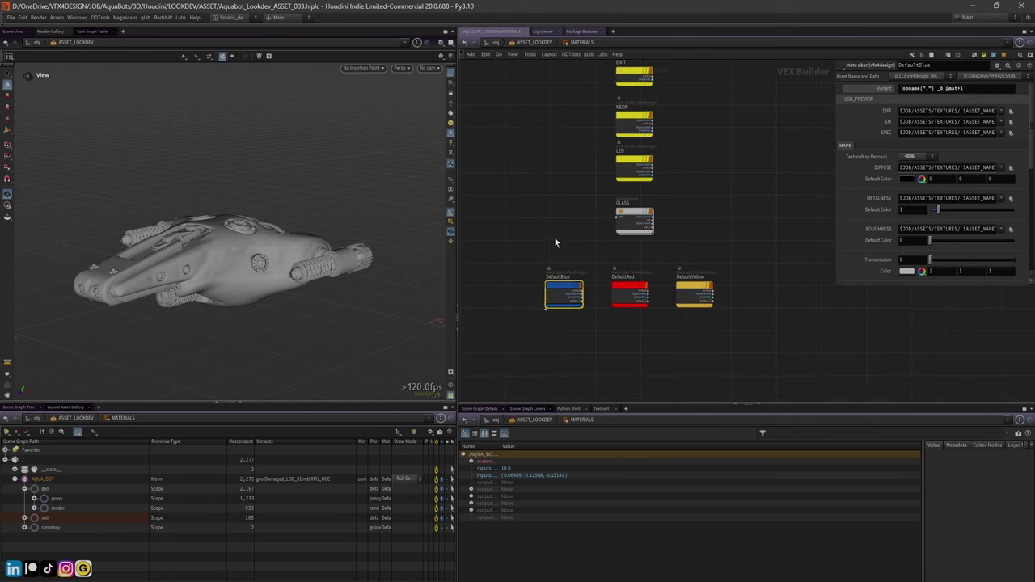
right_click(560, 293)
click(601, 398)
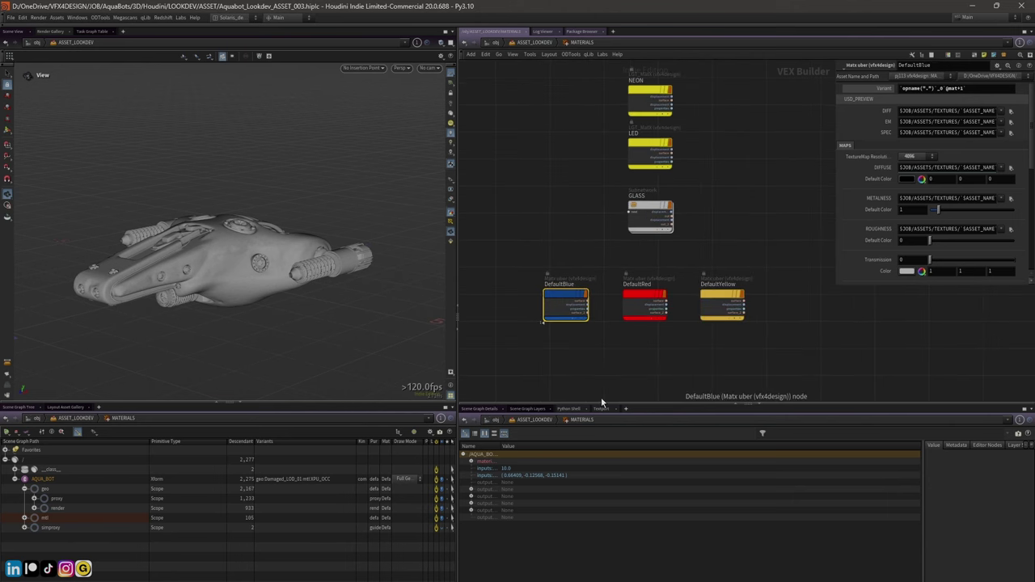
double_click(564, 303)
scroll(591, 260, up, 6)
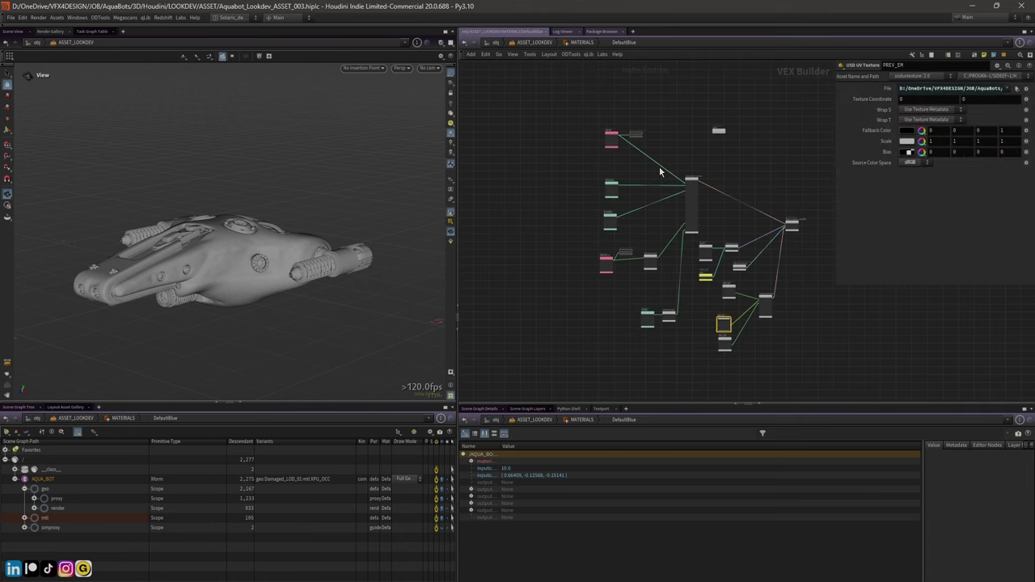
Inspect the DIFFUSE image node and the mtlxstandard_surface1 shader inside DefaultBlue
click(505, 142)
scroll(530, 190, down, 8)
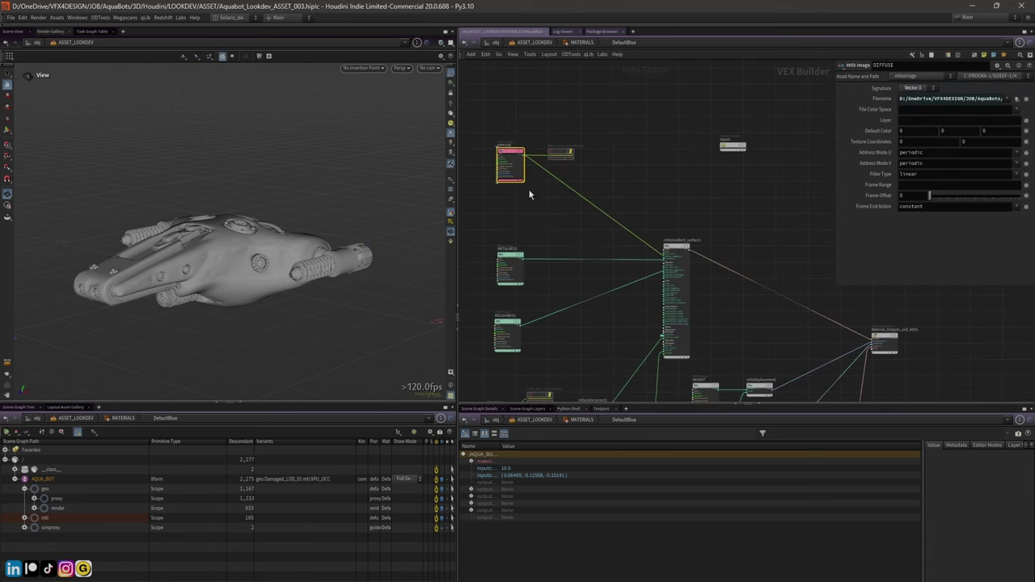
click(634, 194)
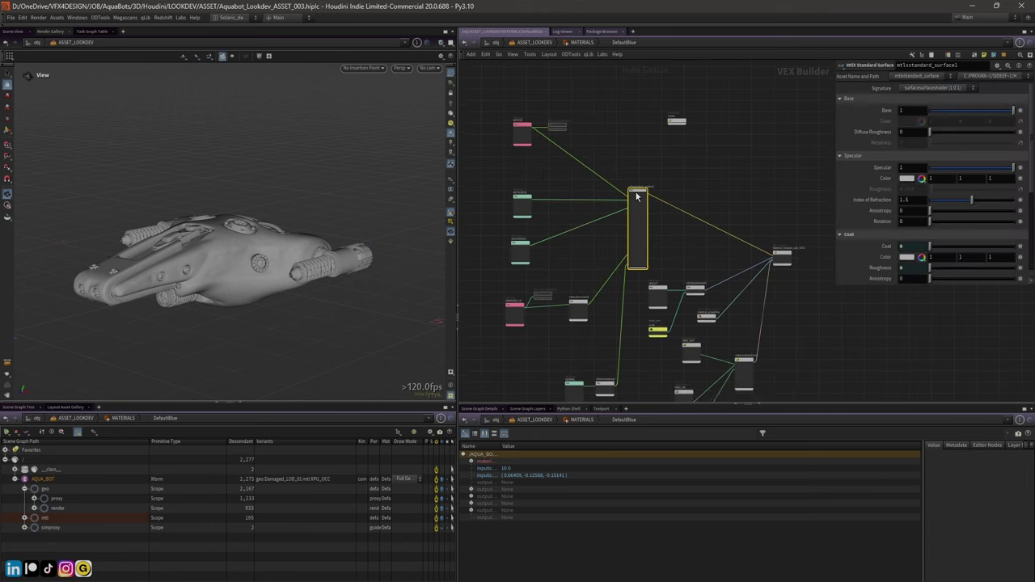
scroll(653, 202, up, 3)
scroll(682, 280, down, 3)
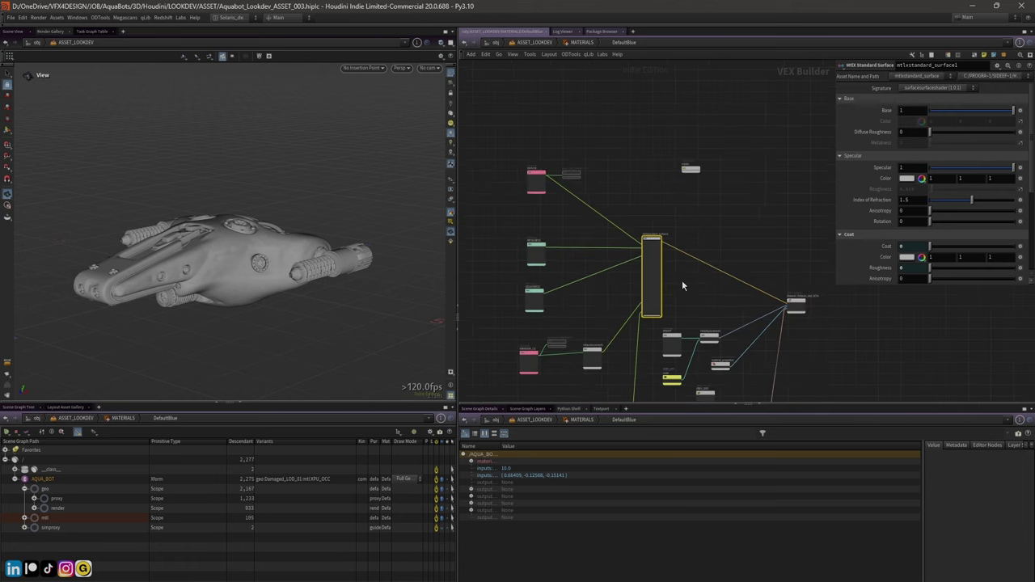
scroll(562, 118, up, 5)
Reselect the DIFFUSE image, widen its parameters to read the texture filename, and narrow them again
click(562, 117)
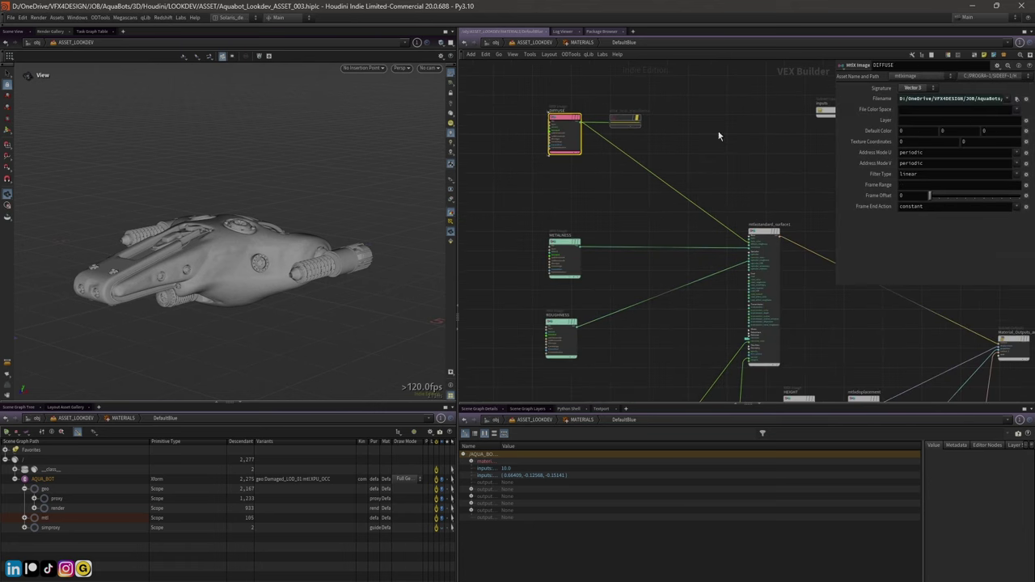
drag(834, 145, 747, 152)
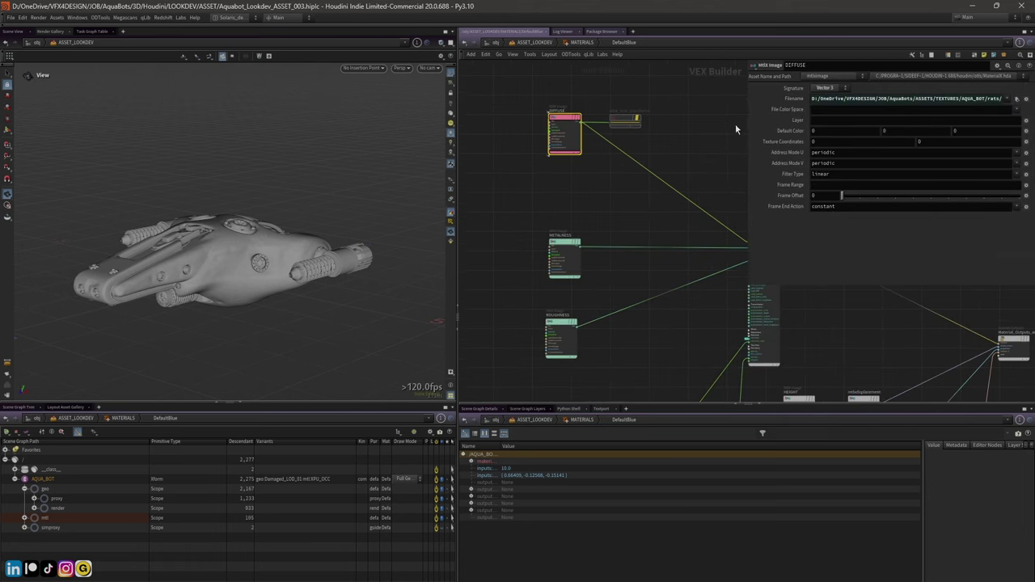
scroll(623, 188, down, 2)
middle_drag(587, 188, 564, 186)
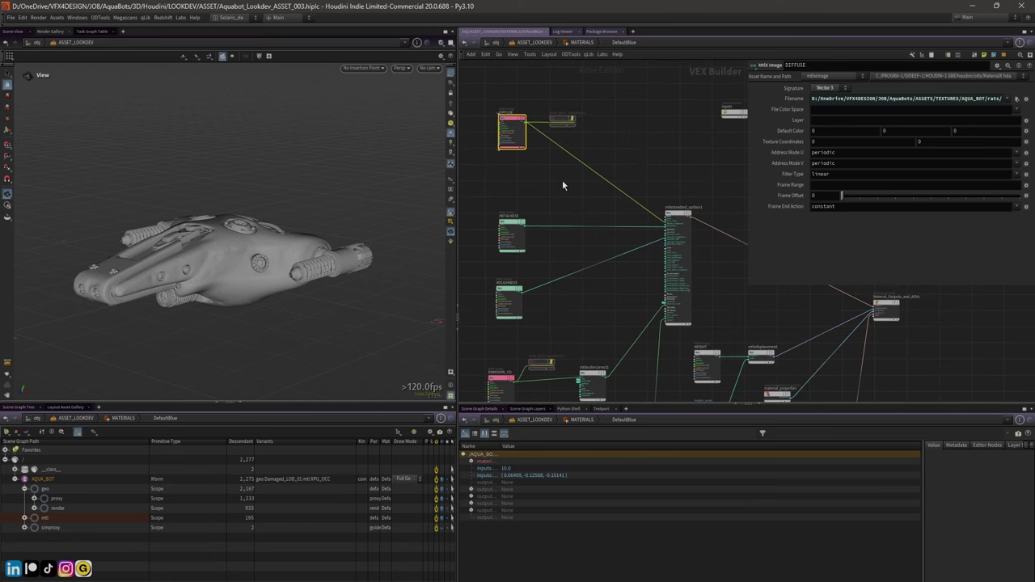
scroll(562, 183, down, 2)
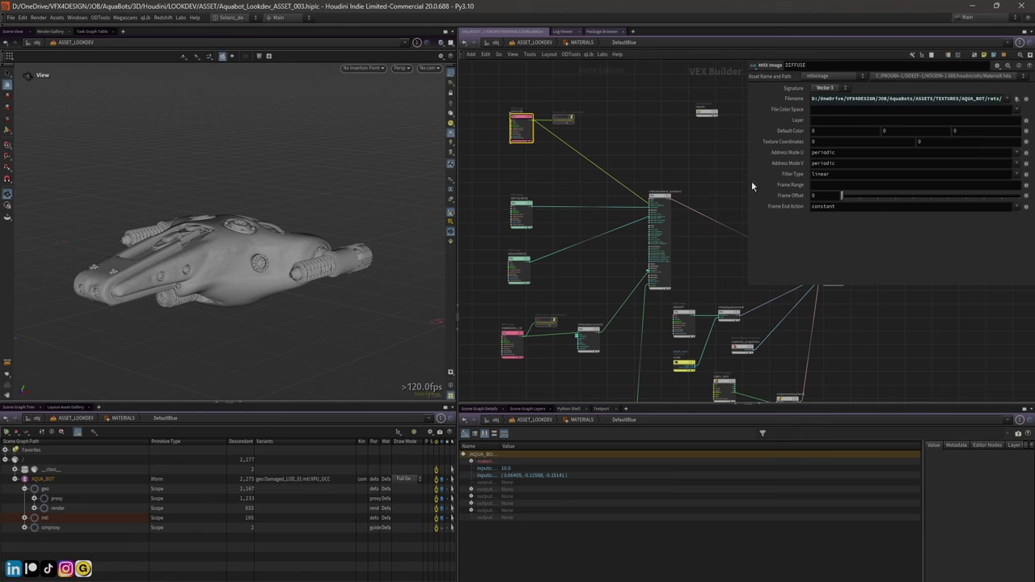
drag(745, 182, 868, 197)
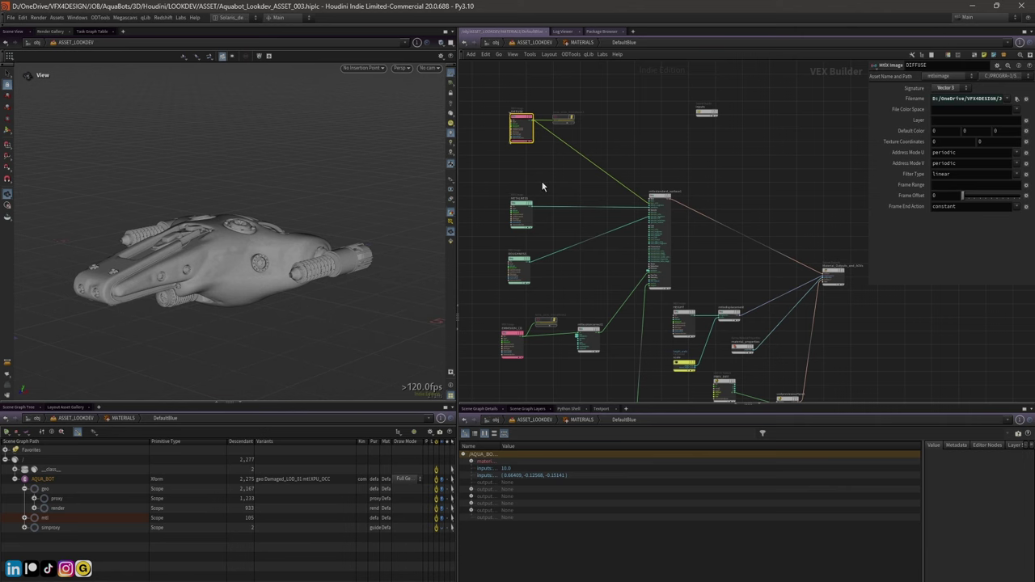
Select the METALNESS and ROUGHNESS images in turn to inspect their parameters
scroll(542, 187, up, 2)
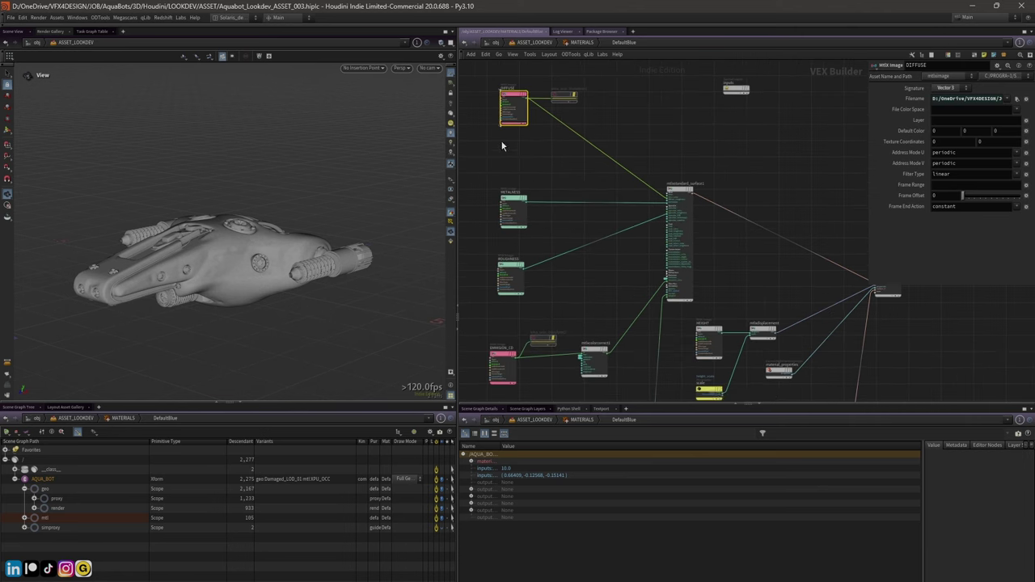
middle_drag(678, 122, 671, 119)
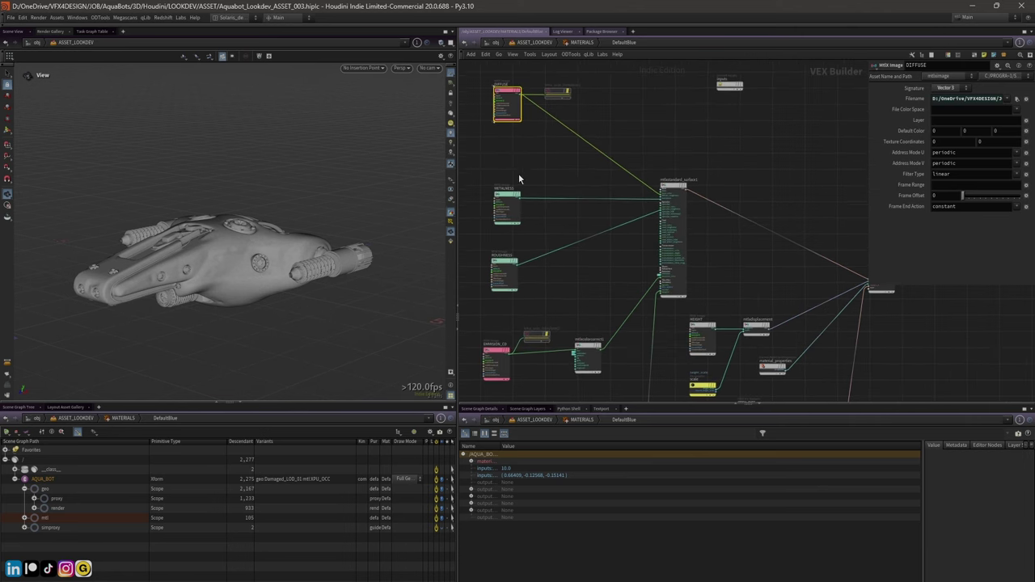
click(510, 214)
middle_drag(550, 228, 555, 209)
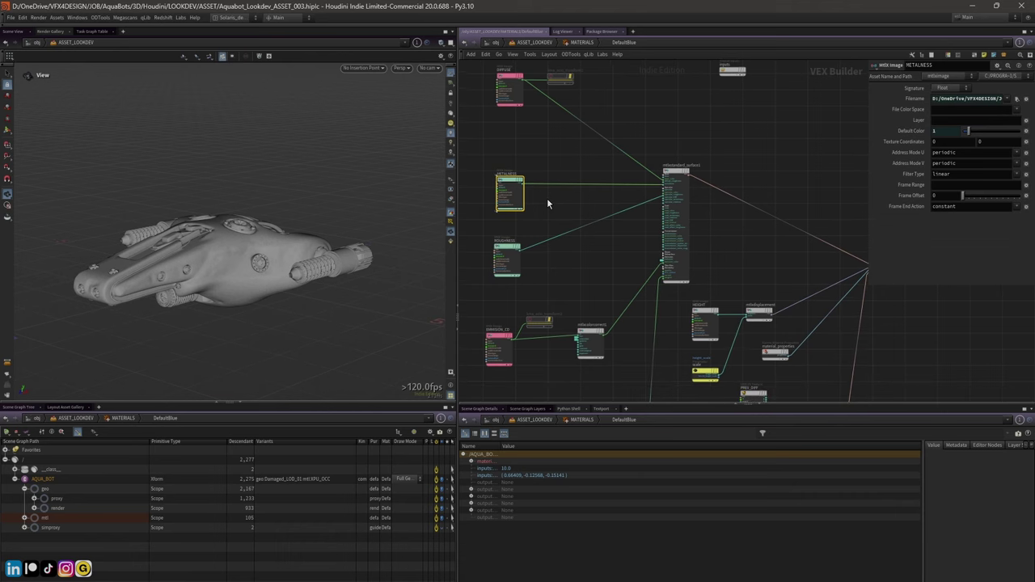
drag(484, 230, 524, 278)
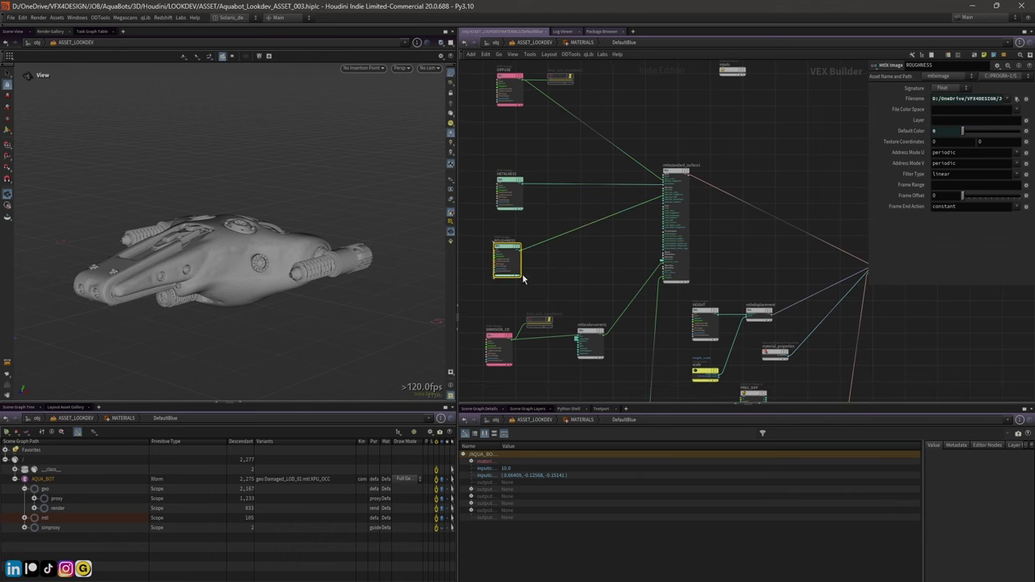
Inspect the EMMISION_CD image and the mtlxcolorcorrect1 node it feeds
middle_drag(572, 278, 573, 244)
scroll(522, 259, up, 2)
drag(472, 291, 537, 368)
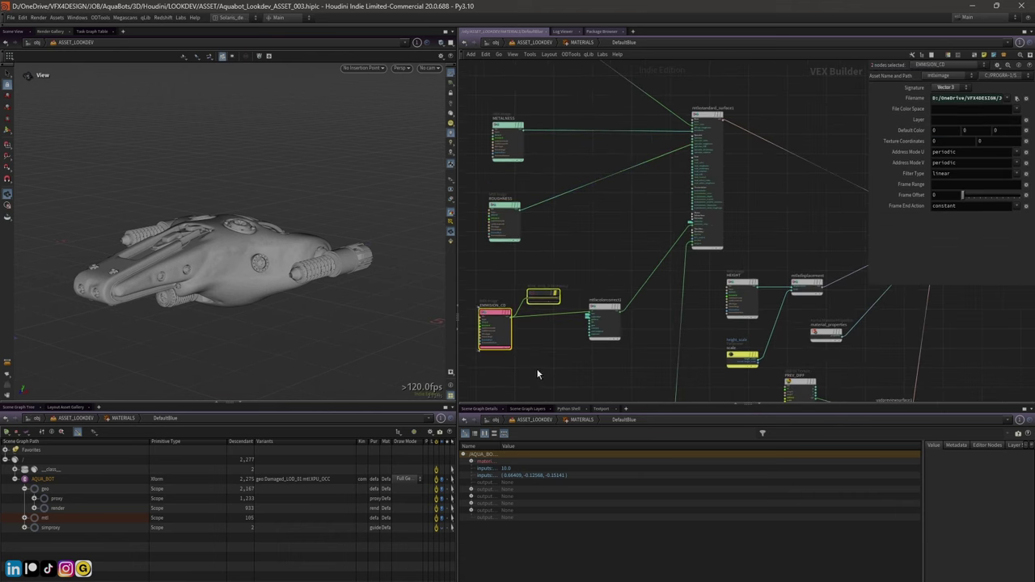
middle_drag(571, 366, 576, 341)
scroll(575, 341, up, 2)
drag(630, 348, 608, 258)
scroll(608, 262, up, 5)
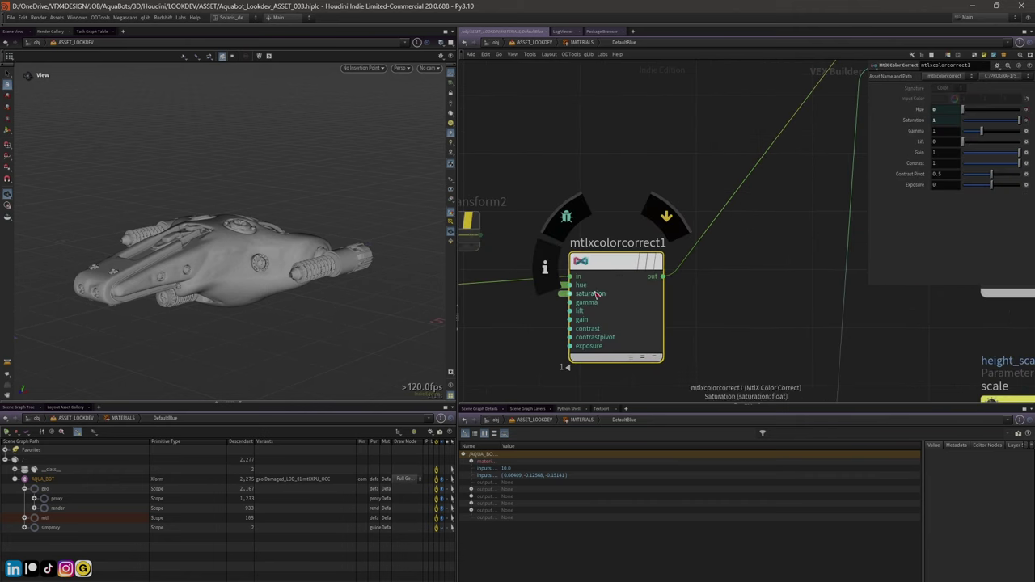
scroll(594, 285, down, 3)
scroll(589, 273, up, 2)
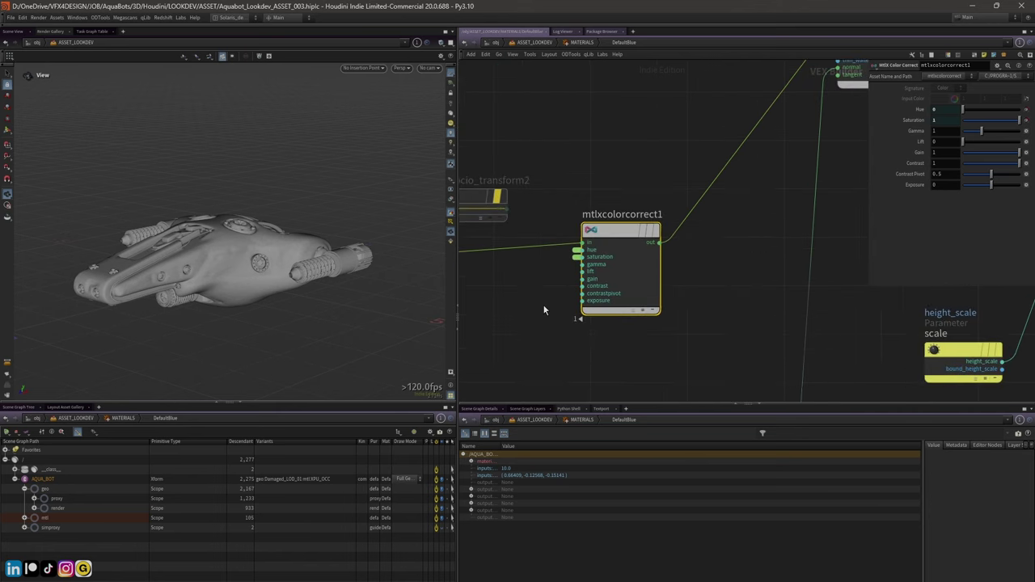
scroll(569, 279, down, 6)
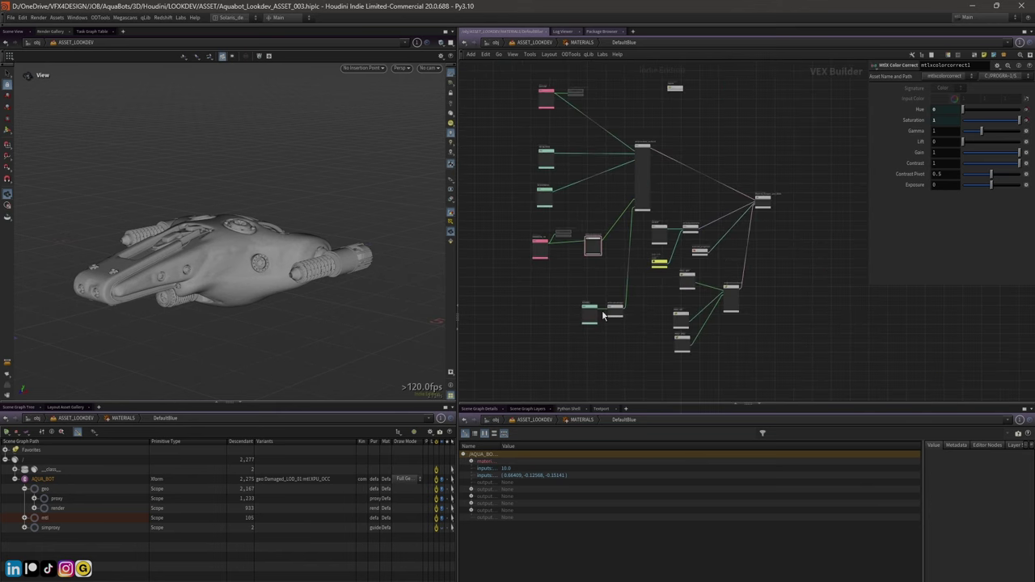
Look over the whole DefaultBlue network and orbit the ship model to a higher viewpoint
scroll(603, 316, up, 3)
scroll(610, 275, down, 3)
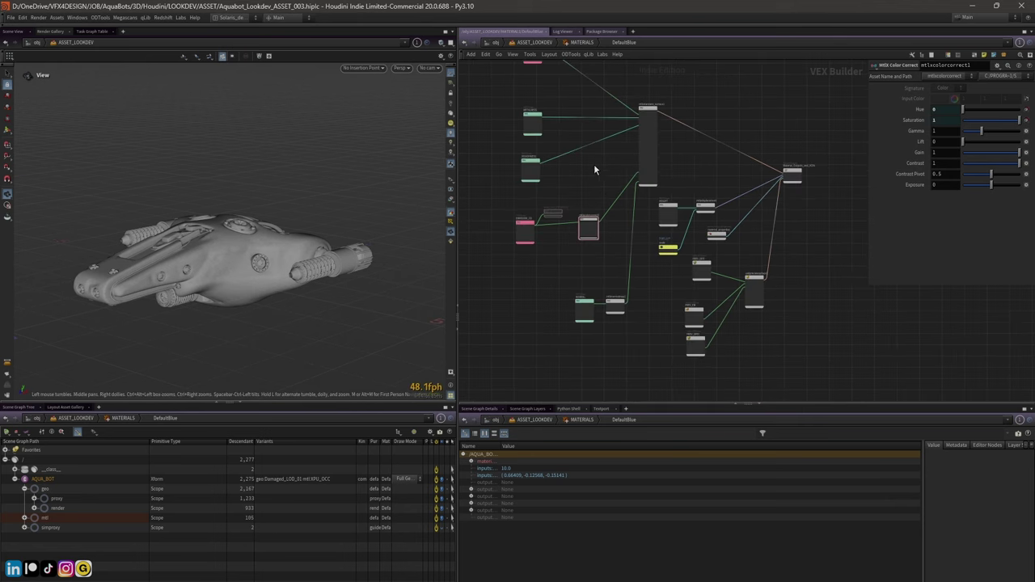
middle_drag(596, 168, 587, 195)
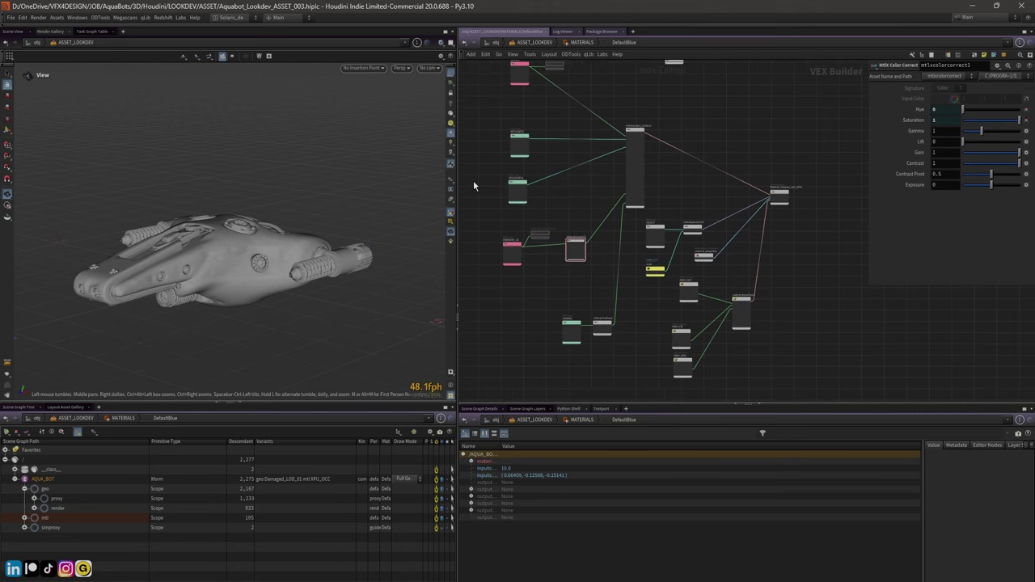
drag(229, 222, 271, 261)
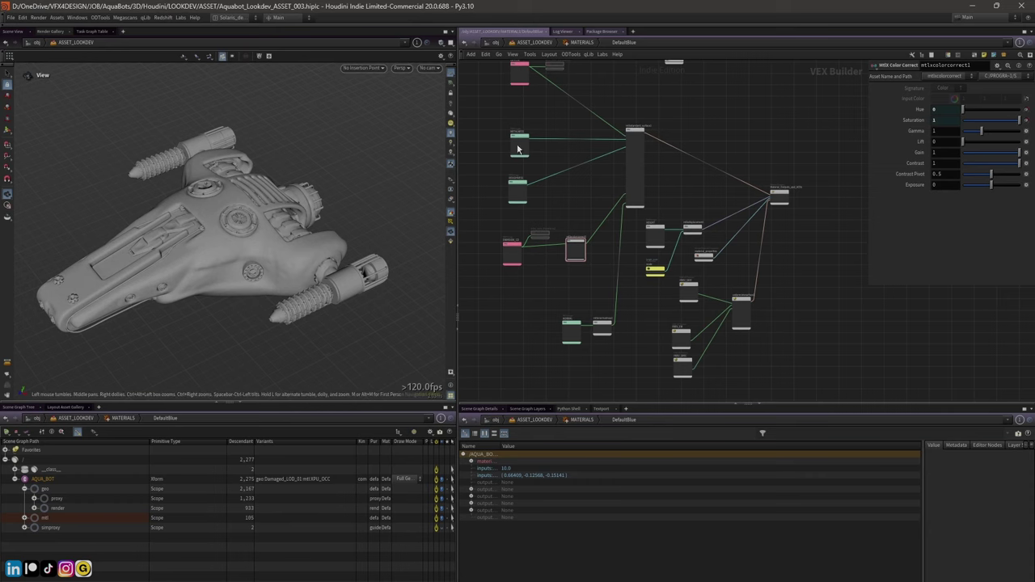
Select the mtlxstandard_surface1 shader to view its base, specular and coat parameters
scroll(632, 135, up, 5)
scroll(632, 135, down, 3)
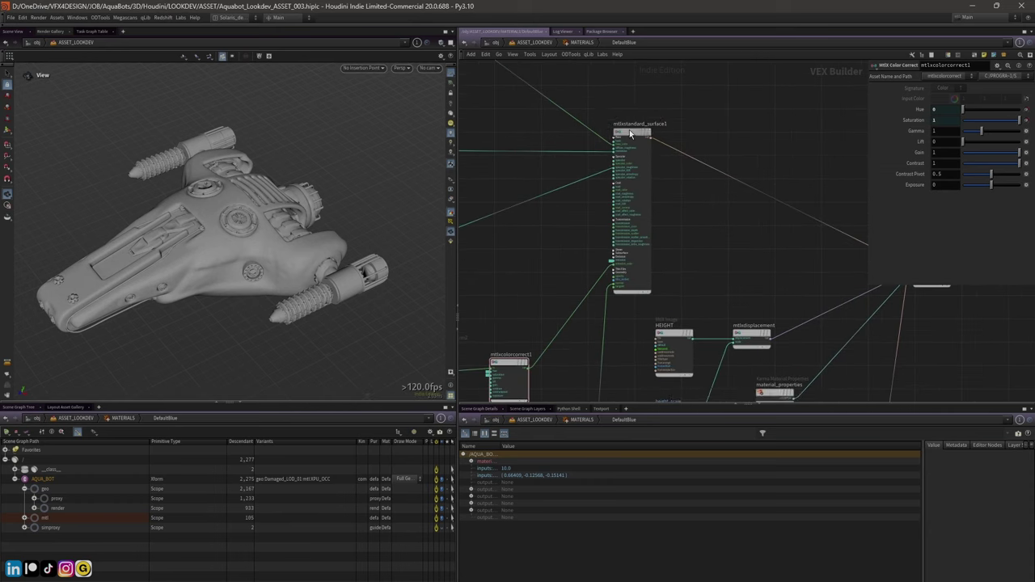
click(632, 135)
scroll(599, 94, down, 2)
scroll(540, 271, up, 5)
scroll(582, 283, down, 2)
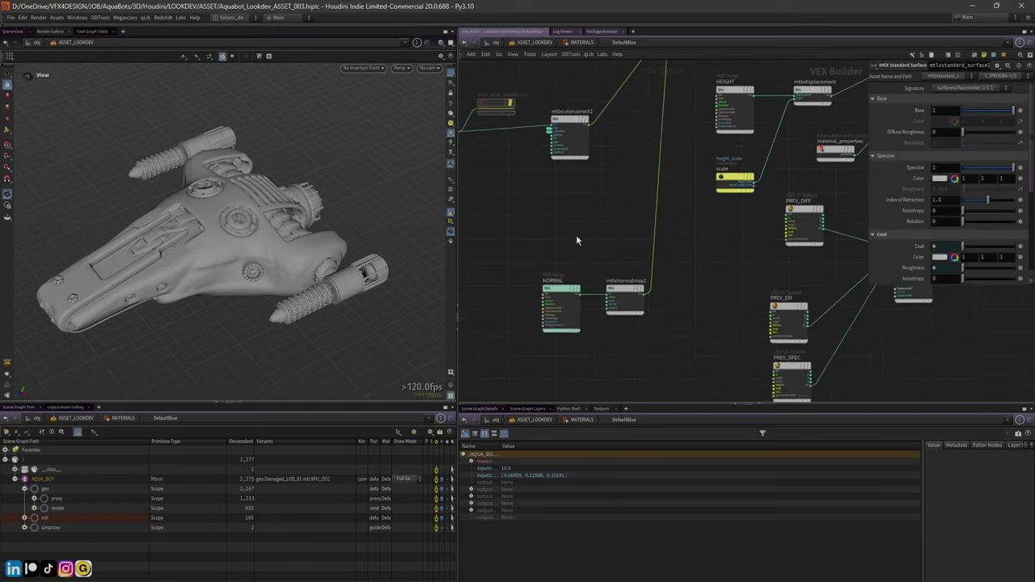
Select the NORMAL and EMMISION_CD images to check their signatures
click(566, 300)
scroll(601, 322, up, 2)
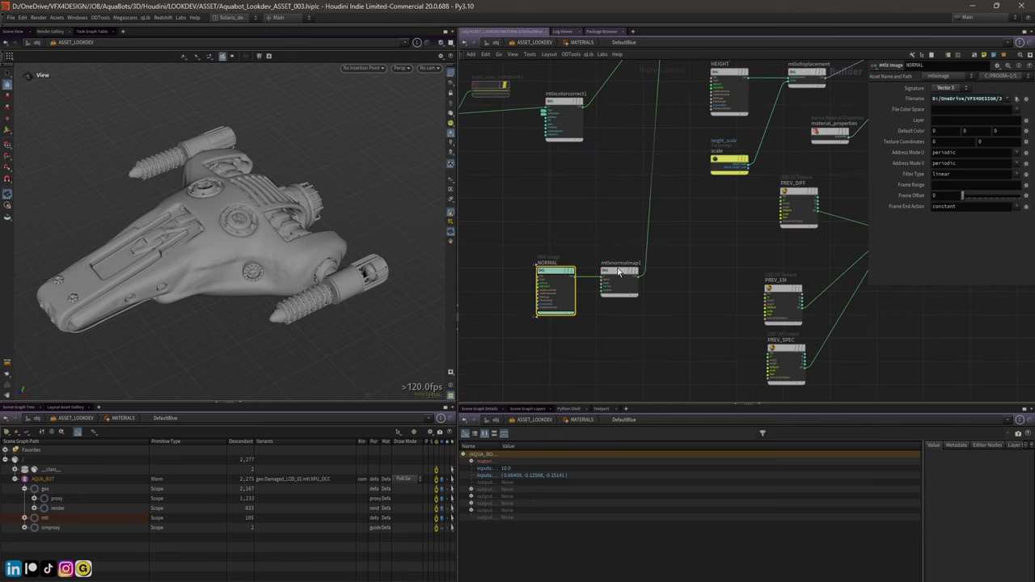
drag(611, 215, 620, 304)
click(550, 273)
middle_drag(506, 208, 603, 273)
click(536, 187)
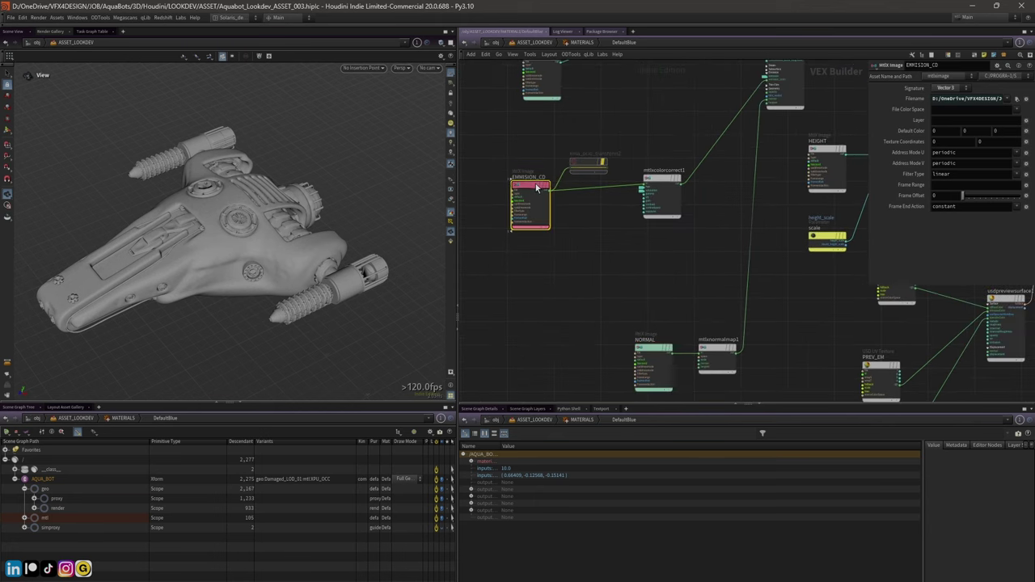
Select the ROUGHNESS image, look through its signature options without changing them, and widen the parameter area
middle_drag(528, 138, 519, 242)
click(531, 186)
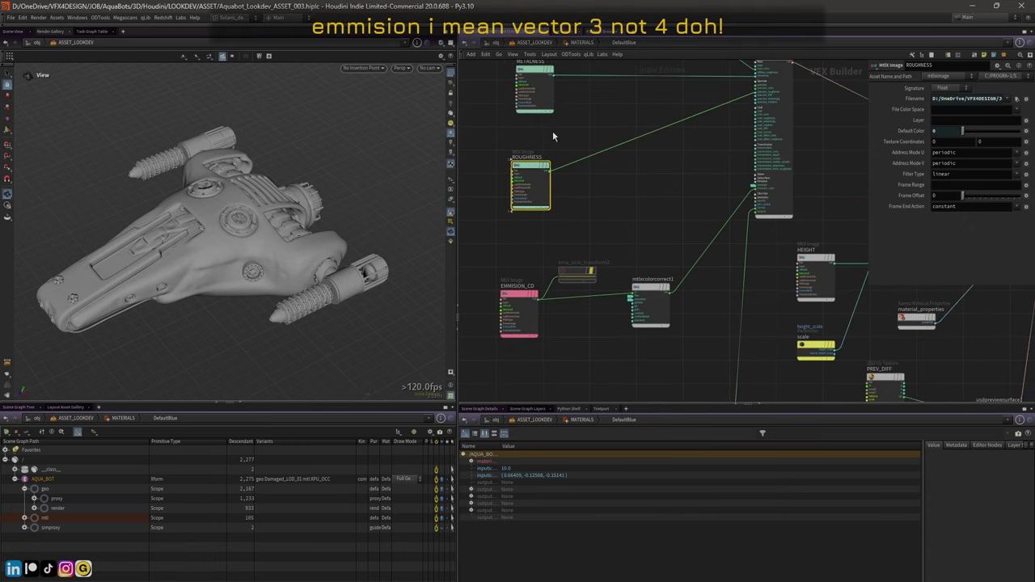
middle_drag(554, 158, 554, 216)
scroll(554, 216, up, 1)
click(948, 88)
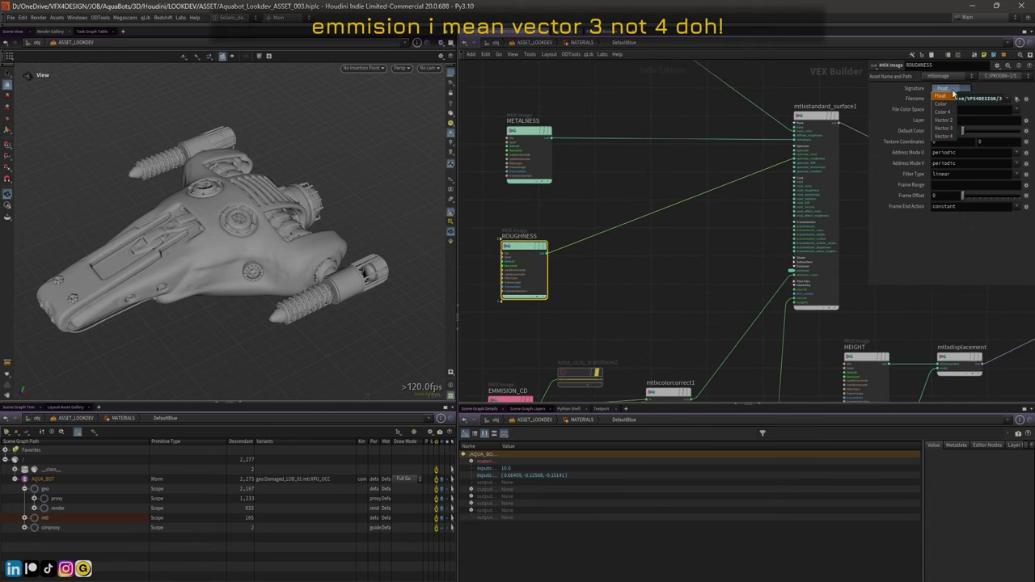
click(847, 92)
drag(869, 118, 787, 128)
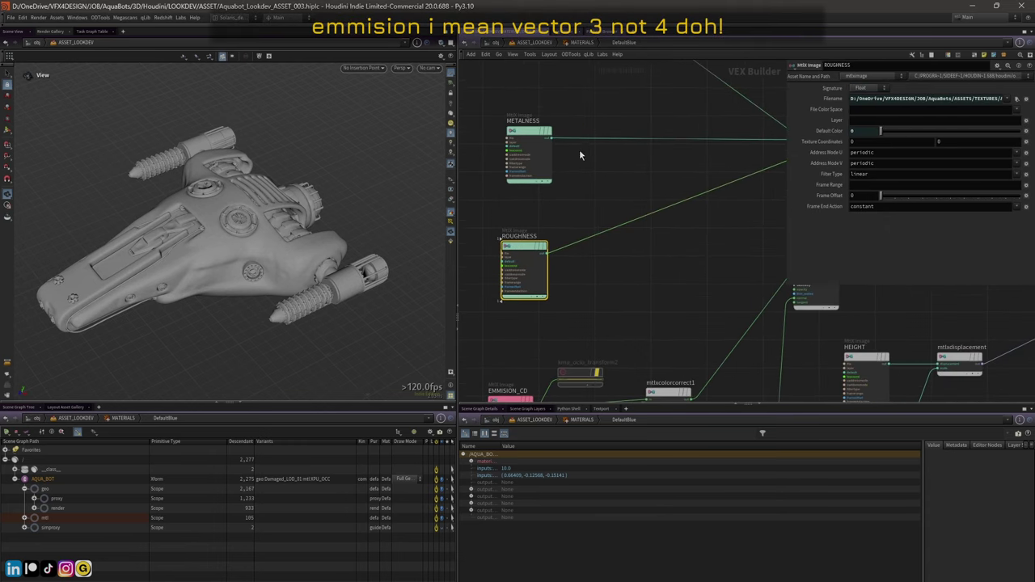
Select the METALNESS image to check its signature and texture filename
scroll(586, 162, down, 2)
click(530, 147)
scroll(597, 177, down, 1)
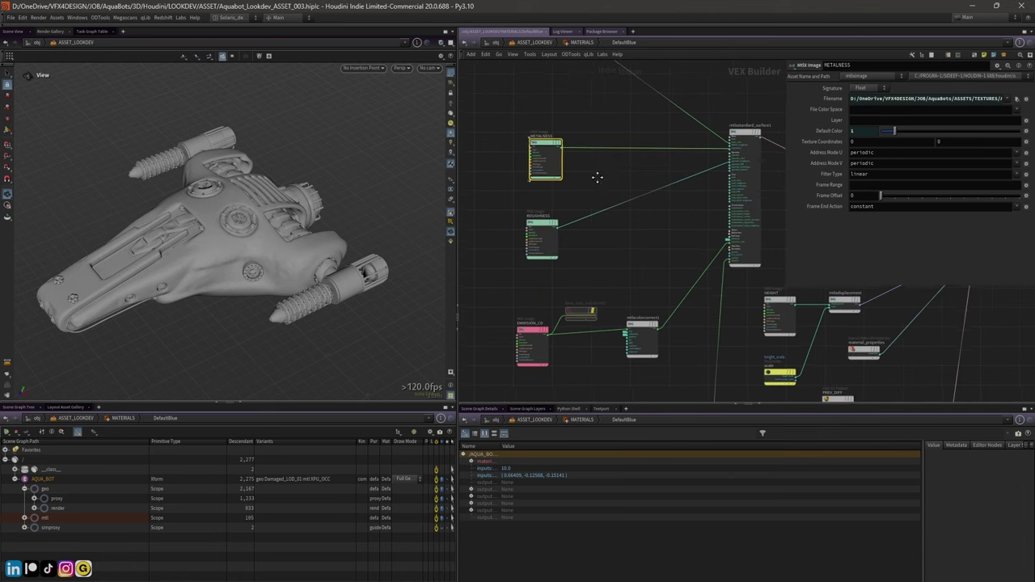
Select the HEIGHT image to inspect its filename reference and its connection to the mtlxdisplacement node
scroll(573, 183, down, 1)
click(694, 292)
scroll(705, 267, down, 1)
middle_drag(718, 242, 666, 219)
scroll(671, 267, up, 1)
middle_drag(639, 374, 559, 296)
scroll(558, 209, up, 3)
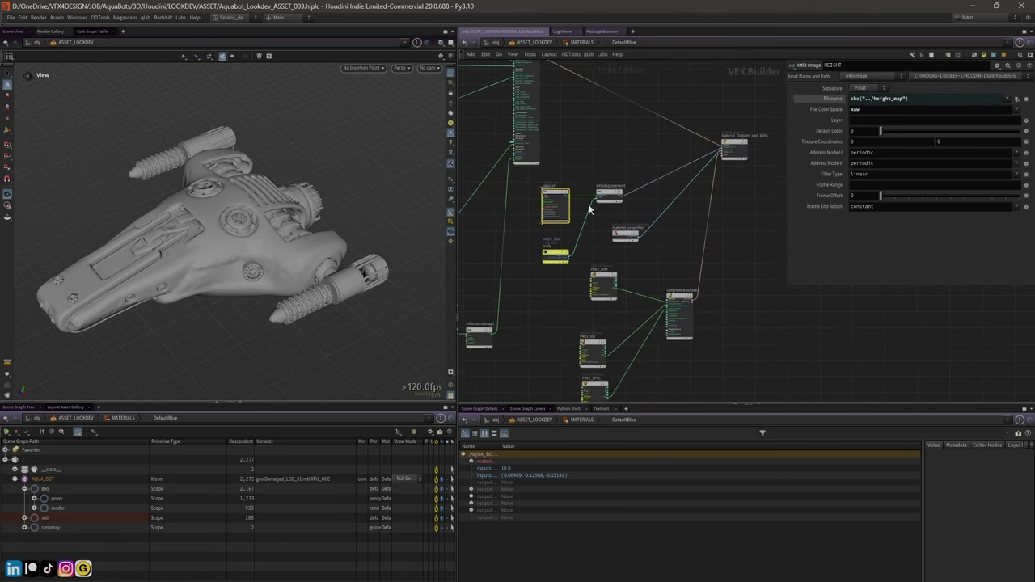
scroll(559, 209, down, 2)
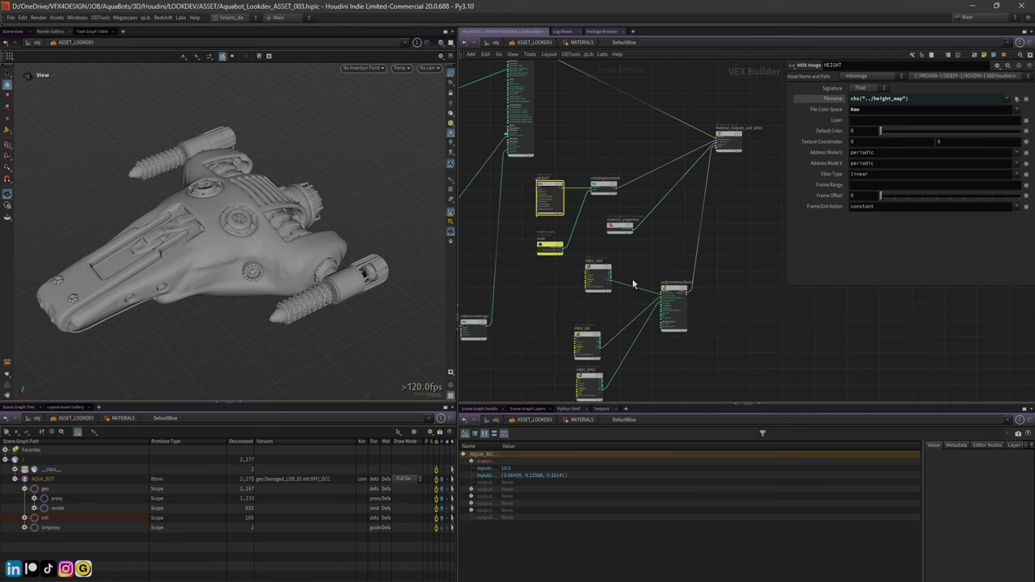
Select the usdpreviewsurface1 shader and examine its parameters and the preview textures feeding it
drag(594, 274, 586, 297)
middle_drag(731, 328, 696, 280)
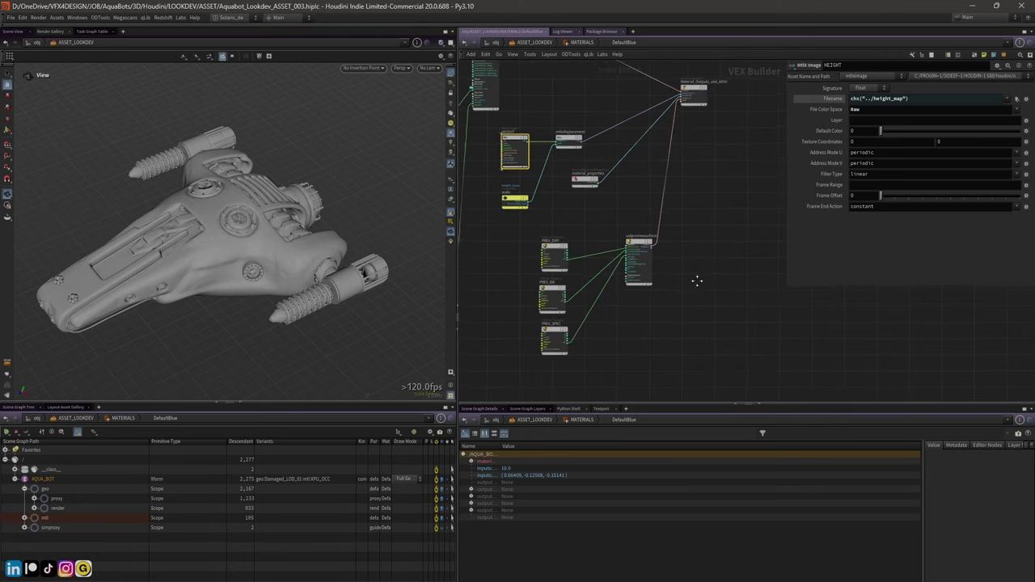
scroll(695, 279, up, 1)
middle_drag(697, 162, 701, 261)
scroll(653, 307, up, 1)
click(638, 340)
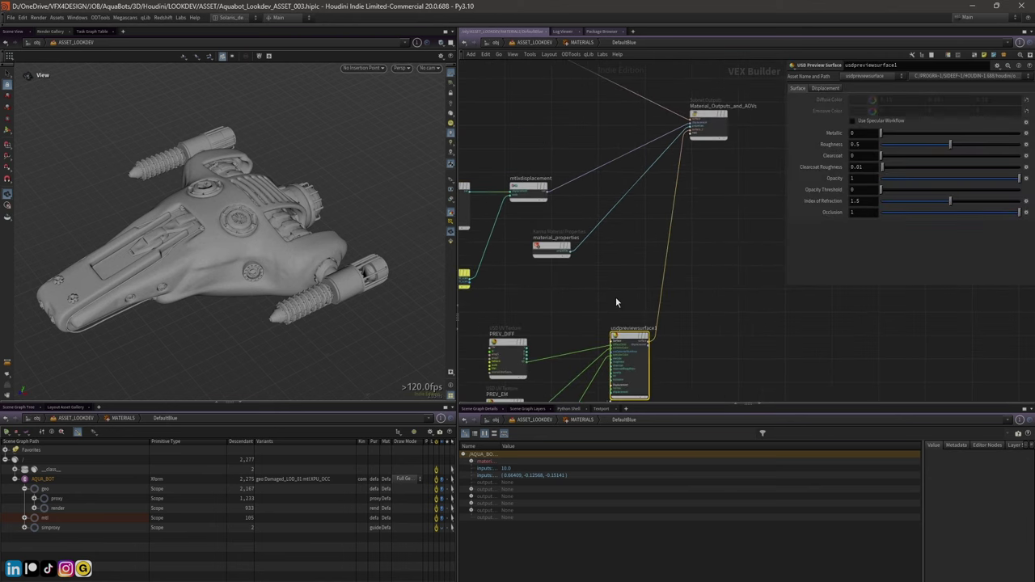
scroll(616, 296, down, 1)
middle_drag(617, 290, 642, 216)
scroll(650, 254, down, 1)
drag(650, 254, 645, 292)
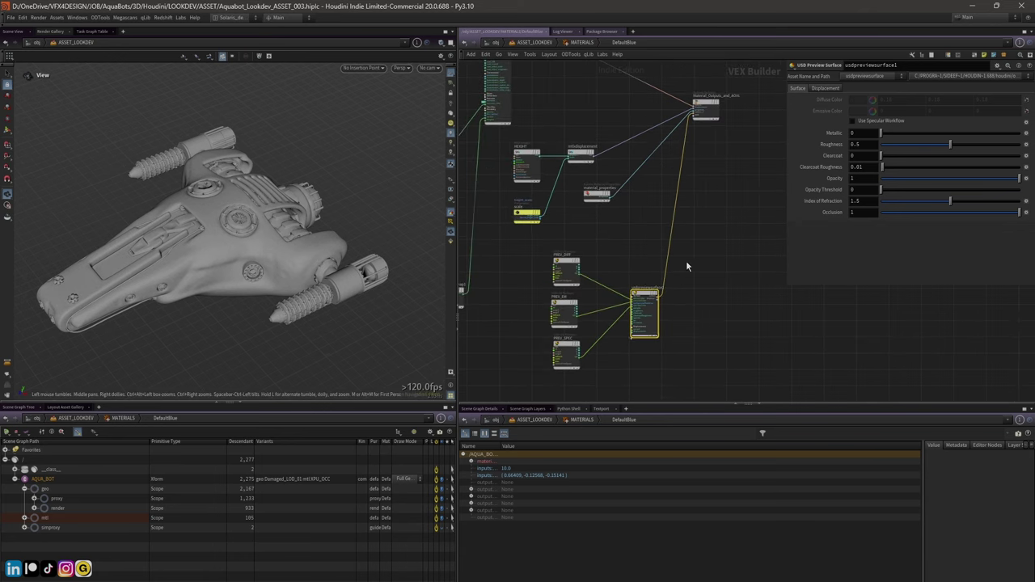
Select the PREV_DIFF texture, widen its parameters to read the full UDIM file path, and narrow them again
scroll(702, 235, up, 2)
click(516, 290)
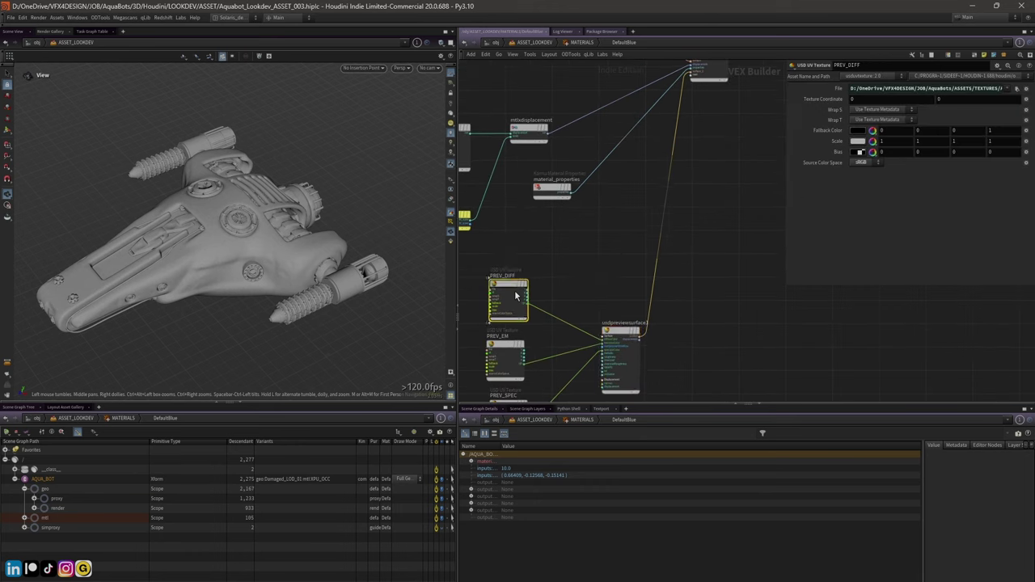
scroll(550, 261, down, 2)
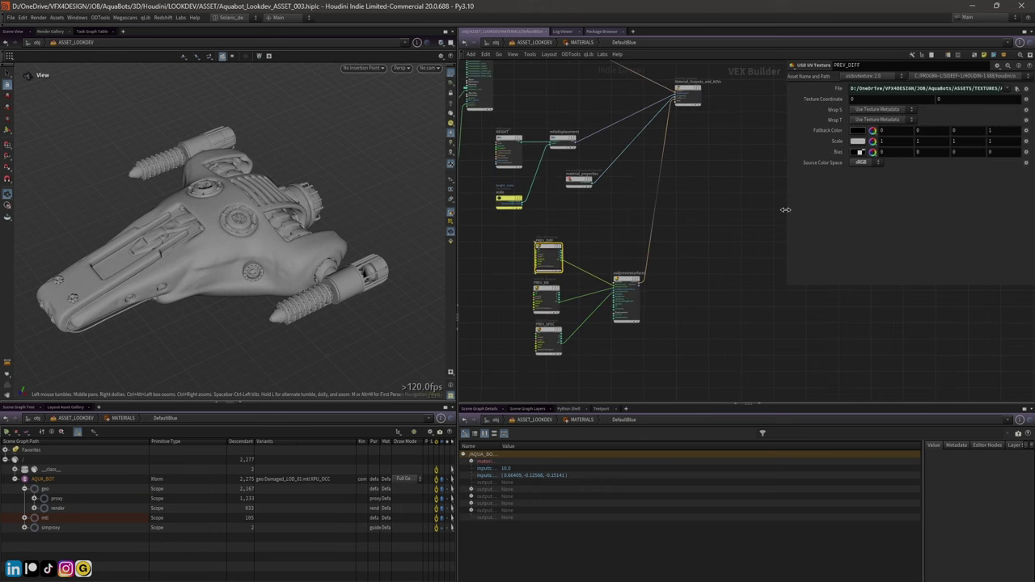
drag(787, 208, 567, 250)
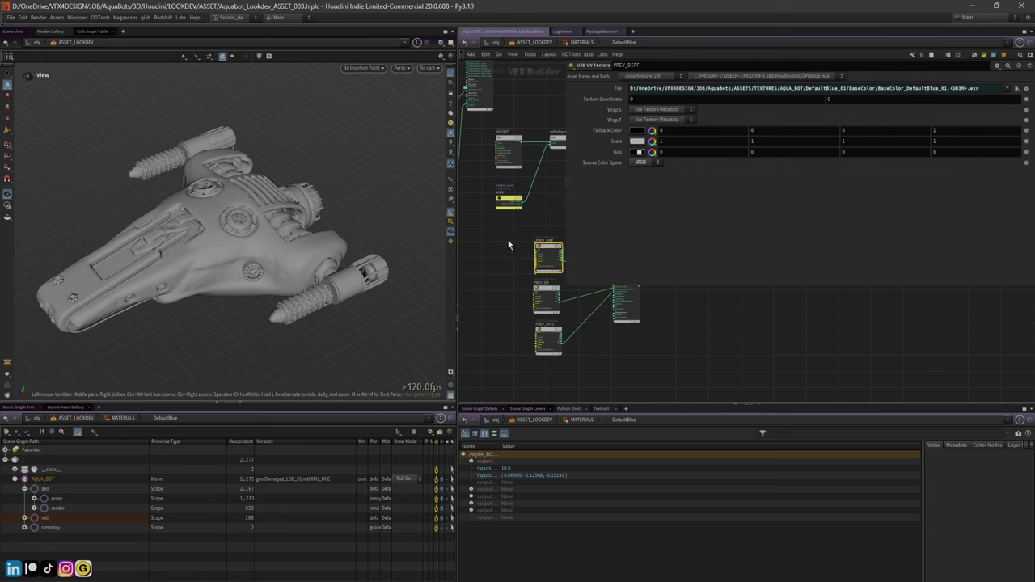
double_click(951, 89)
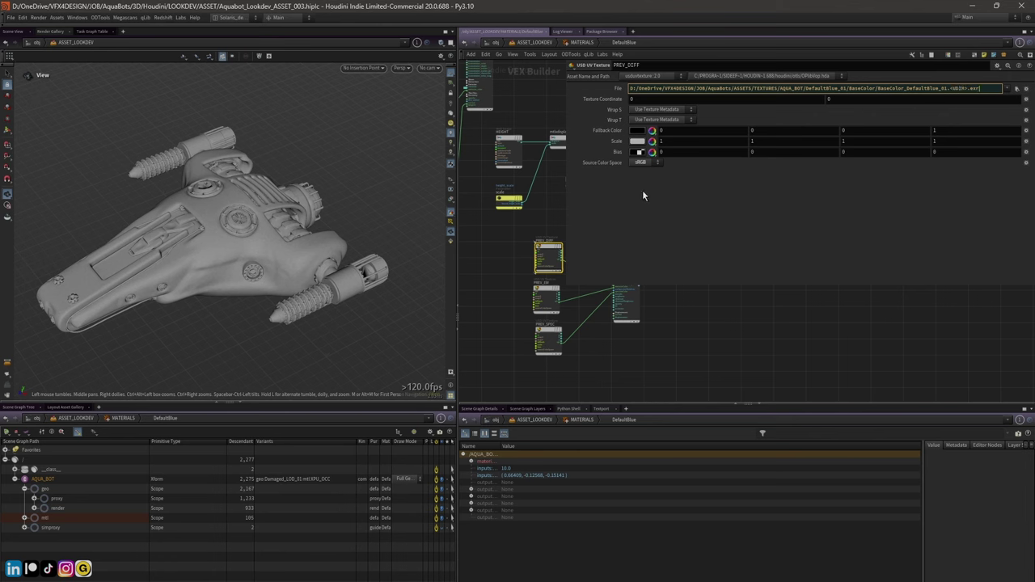
drag(569, 215, 743, 206)
Select the Material_Outputs_and_AOVs node and trace its surface, displacement, properties and surface_2 inputs back through the network
middle_drag(712, 179, 704, 244)
scroll(703, 232, down, 3)
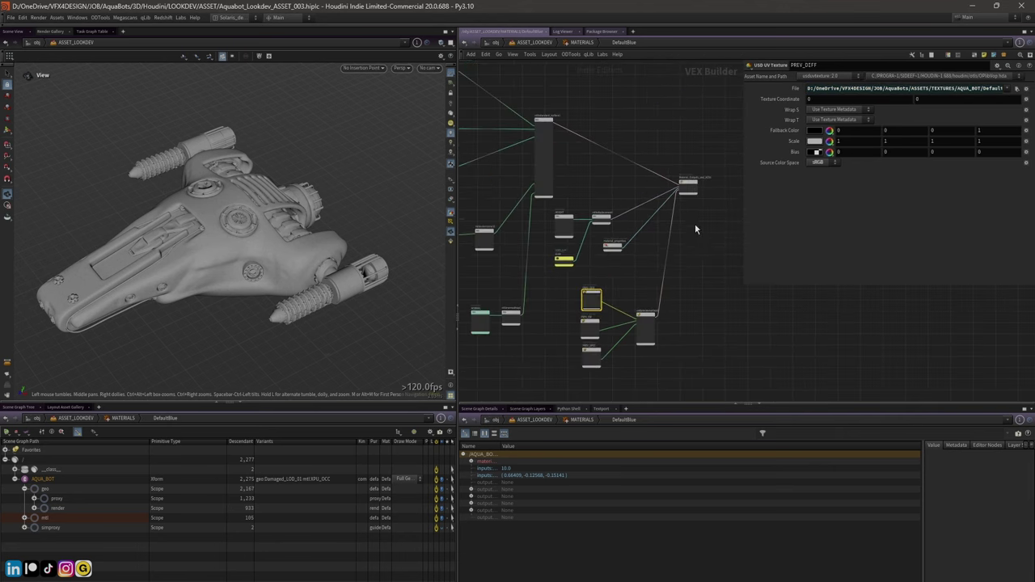
scroll(687, 199, up, 3)
scroll(673, 282, up, 2)
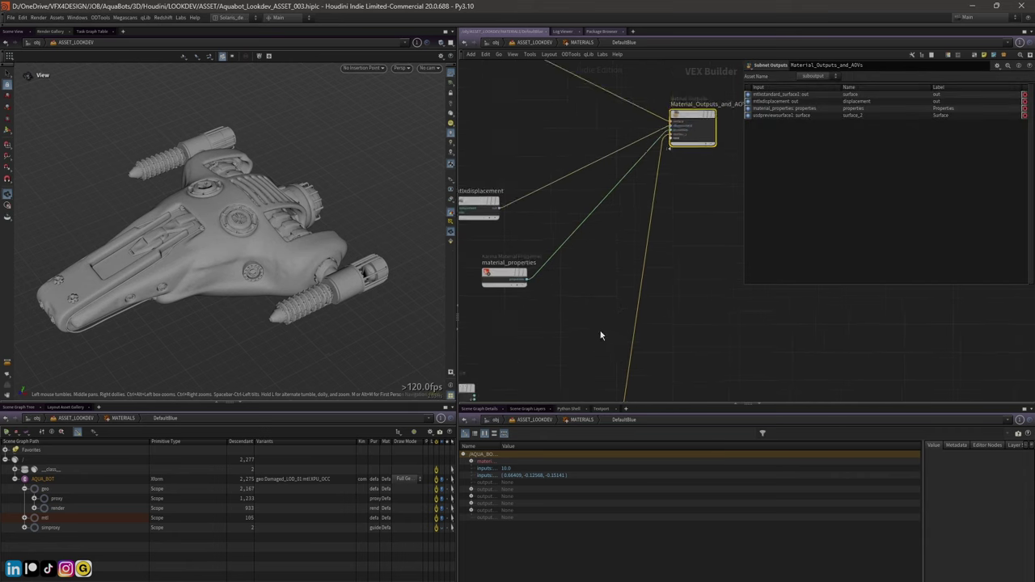
middle_drag(597, 354, 601, 211)
scroll(678, 200, down, 2)
middle_drag(681, 195, 638, 314)
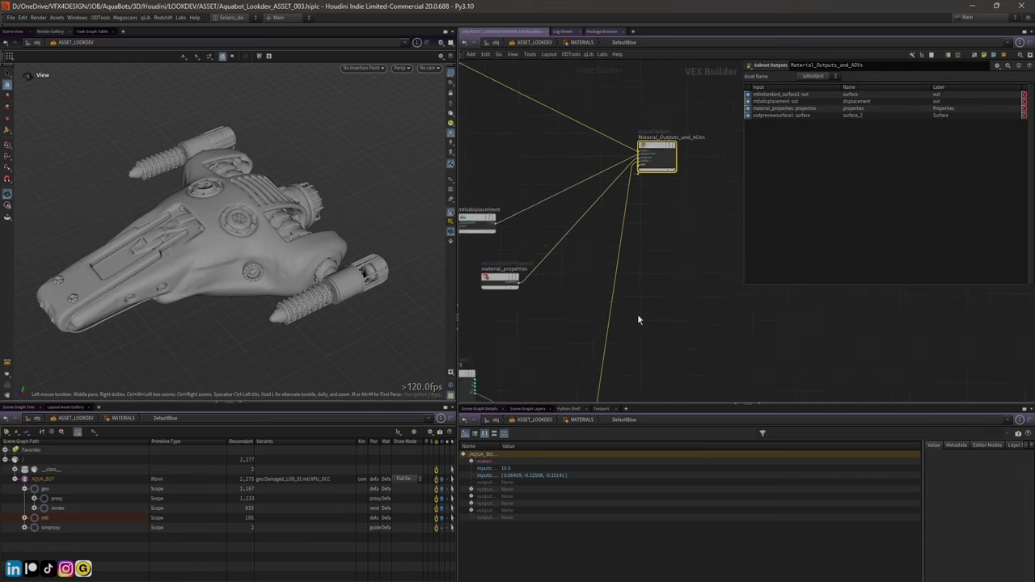
scroll(639, 208, up, 3)
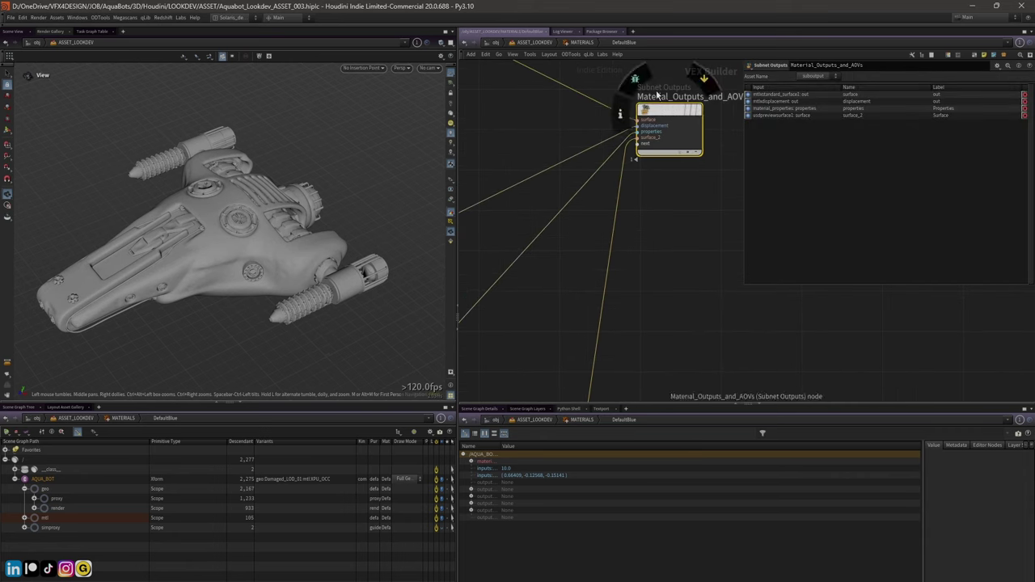
middle_drag(674, 206, 667, 277)
drag(664, 185, 652, 176)
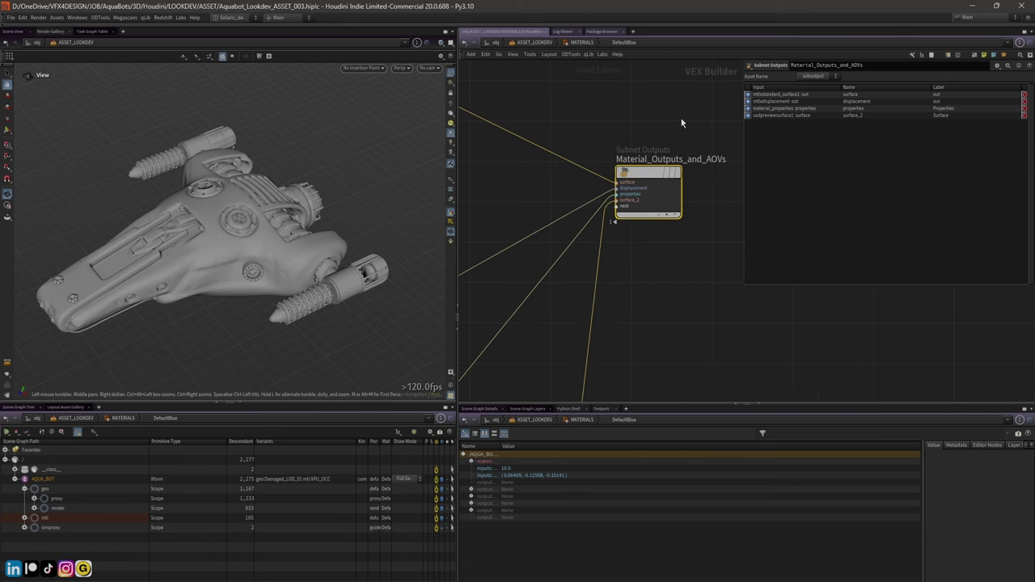
scroll(638, 151, down, 5)
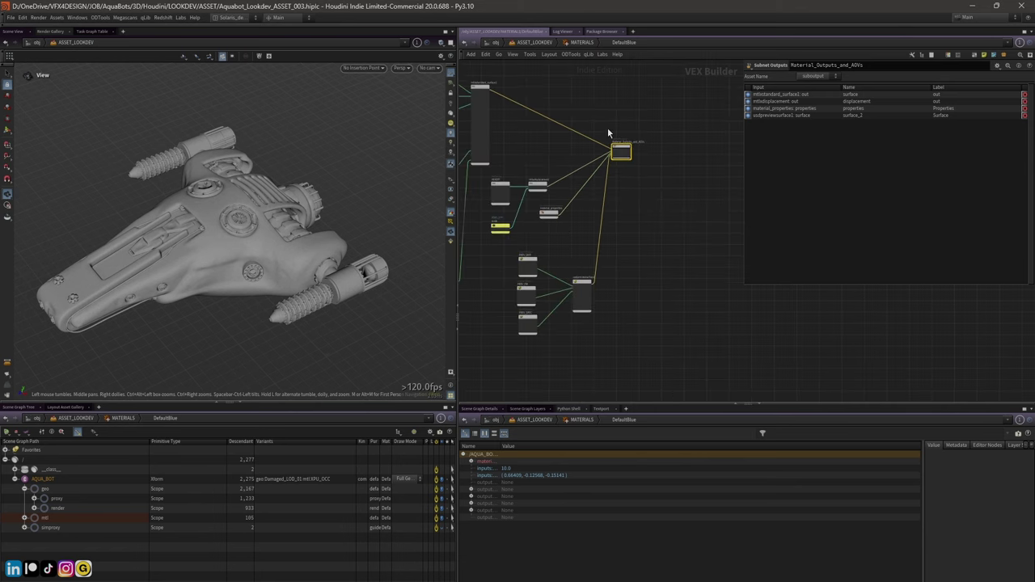
middle_drag(656, 137, 654, 142)
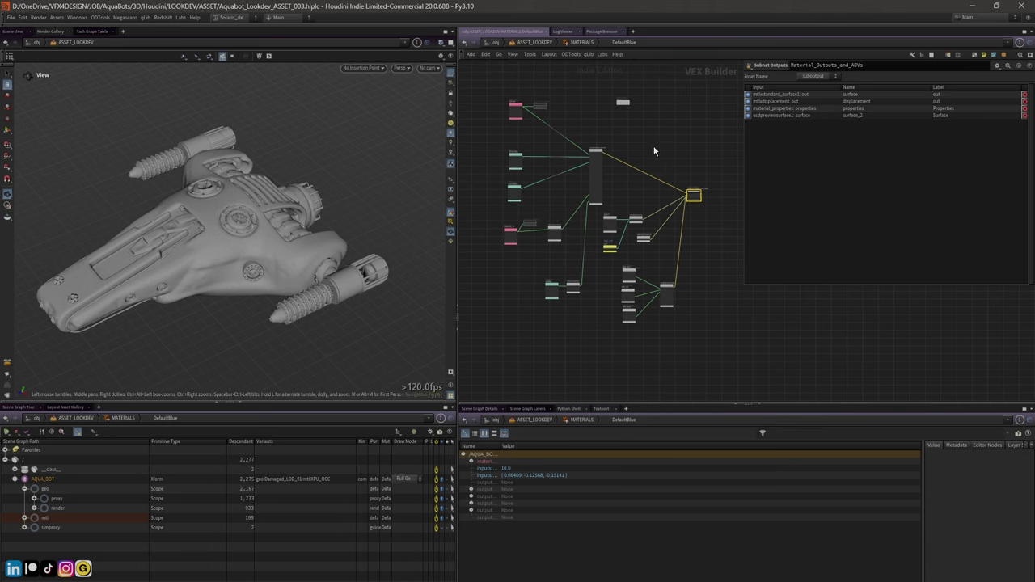
Inspect the DIFFUSE image's file path, return to the MATERIALS level, and enlarge the DefaultBlue parameter area
click(515, 113)
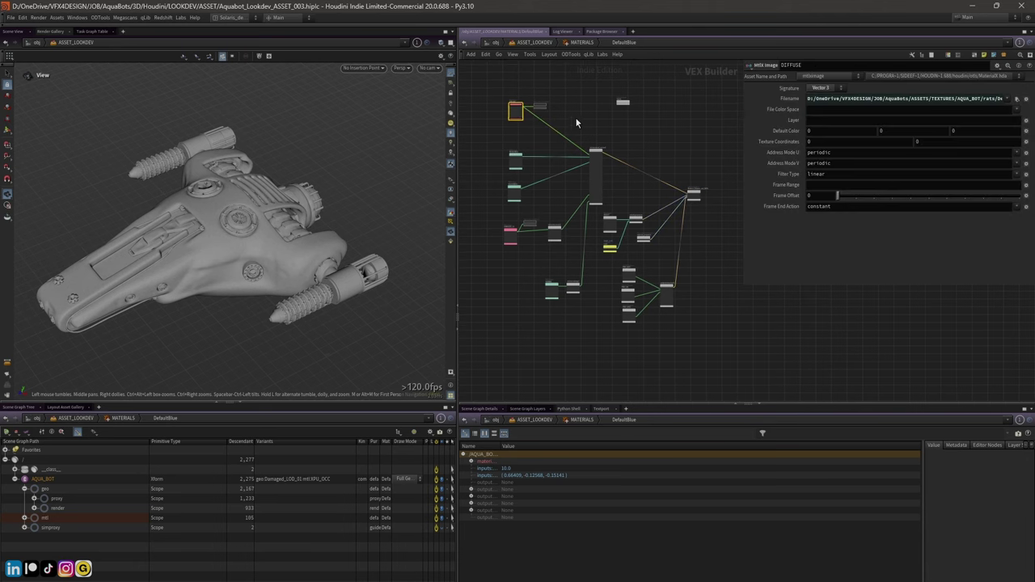
key(u)
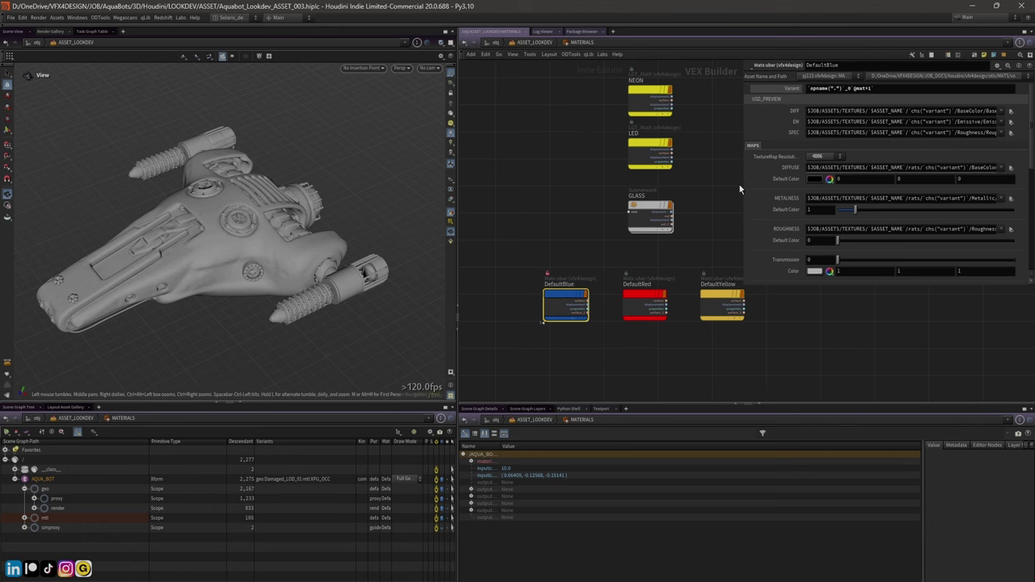
drag(741, 185, 669, 185)
drag(689, 286, 694, 361)
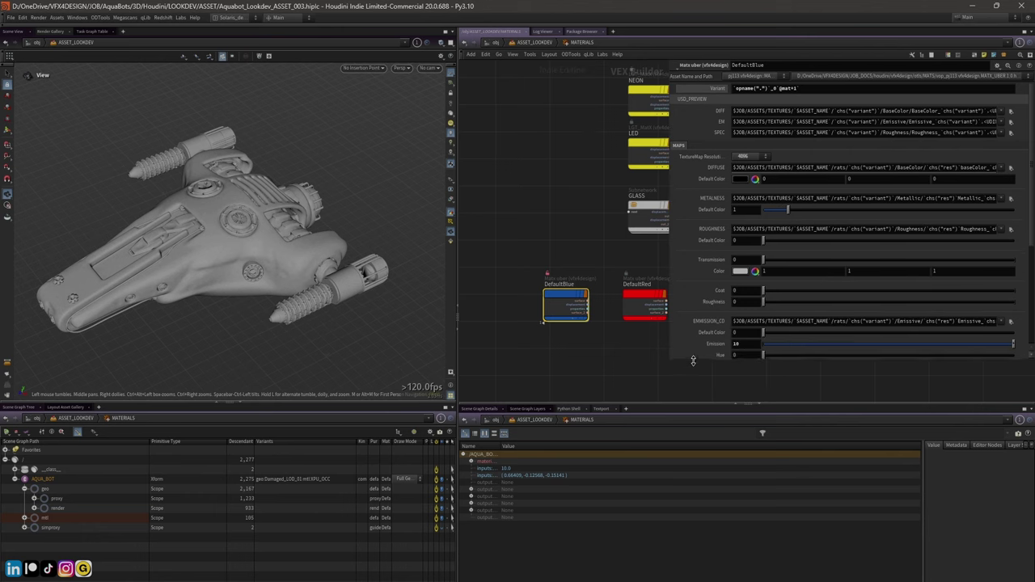
Re-enter the DefaultBlue network and inspect its texture image nodes and the mtlxstandard_surface1 shader
double_click(568, 302)
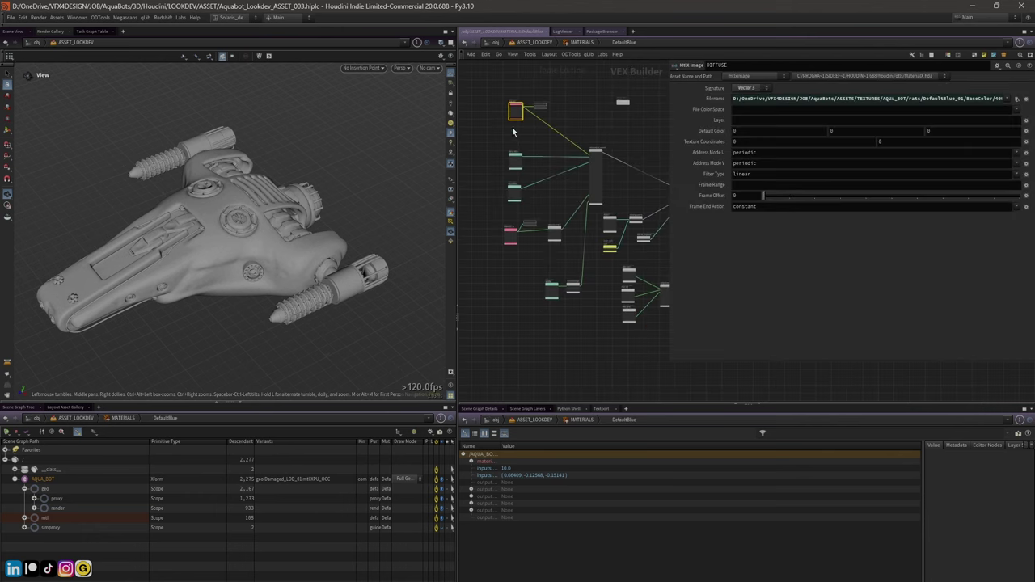
click(515, 160)
click(595, 158)
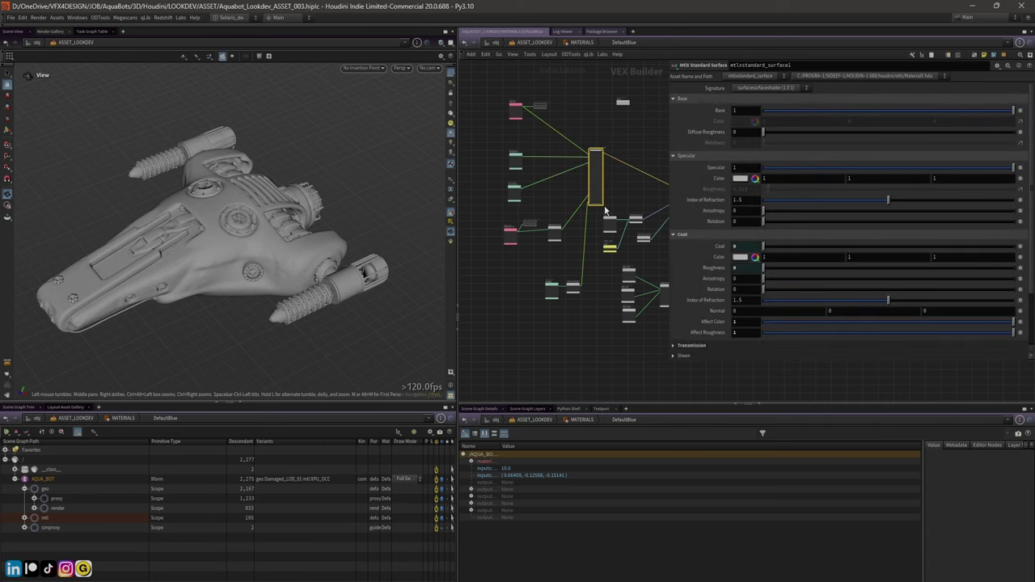
Return to the MATERIALS level and extend DefaultBlue's parameter area downward, collapsing the Karma Material Builder section
click(581, 42)
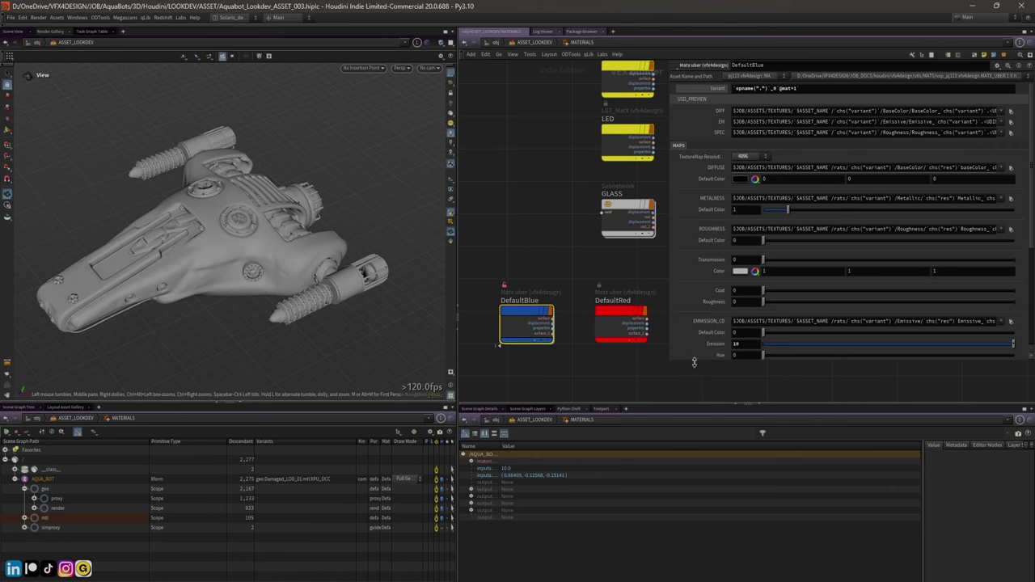
drag(694, 362, 688, 490)
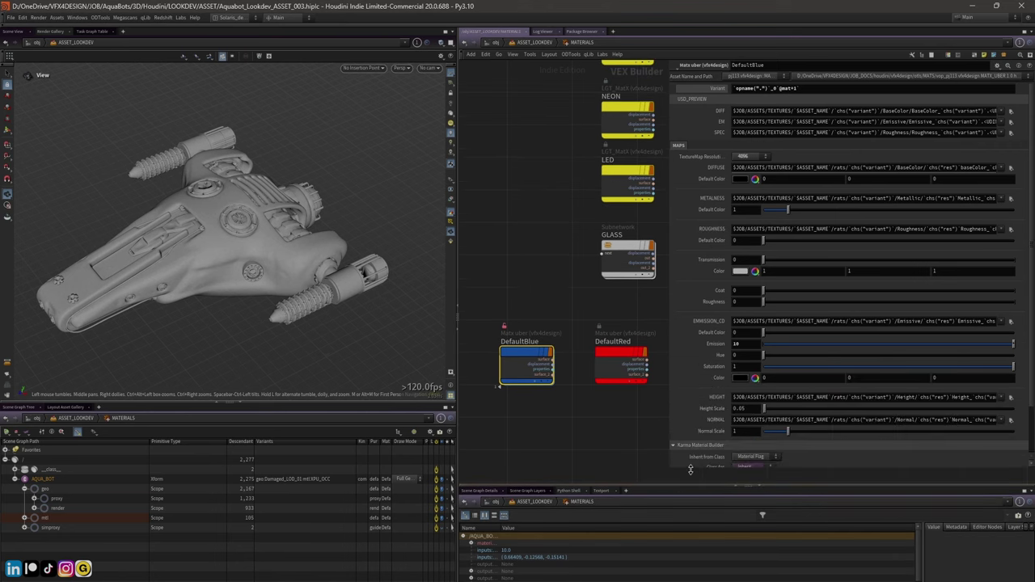
click(673, 446)
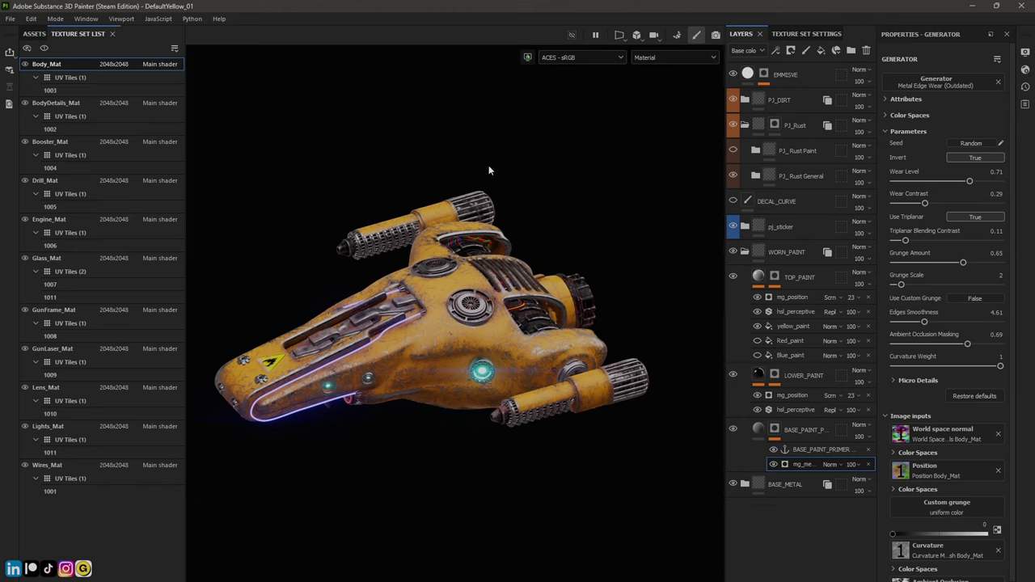
Look over the shader network inside DefaultBlue once more and return to the MATERIALS level
mouse_move(539, 170)
alt+mouse_down()
mouse_move(509, 228)
mouse_move(343, 224)
mouse_move(510, 232)
mouse_move(495, 202)
mouse_move(489, 111)
mouse_move(453, 178)
mouse_move(353, 227)
mouse_move(273, 221)
mouse_move(462, 257)
alt+mouse_up()
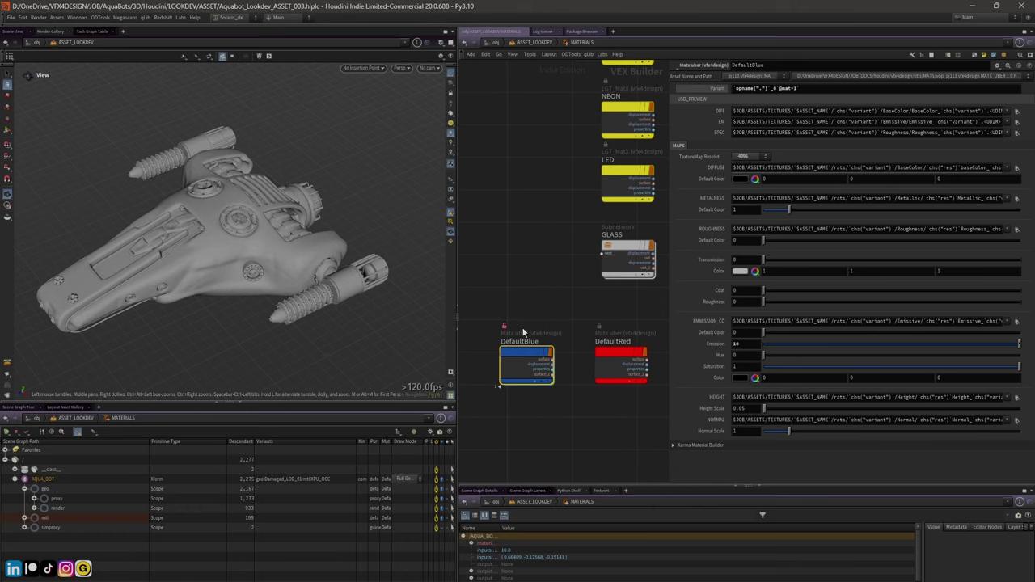
double_click(526, 356)
scroll(596, 194, up, 1)
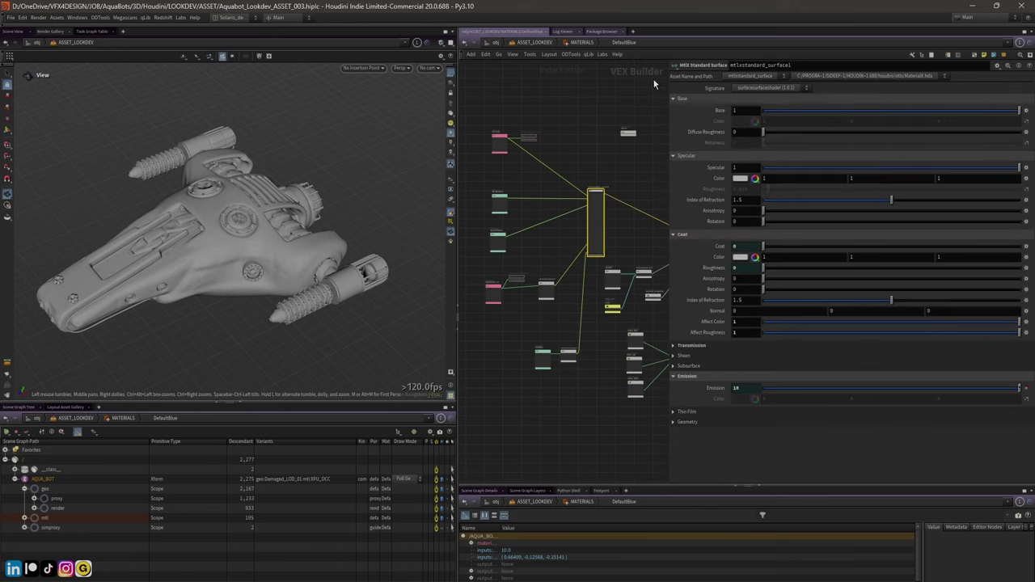
click(585, 130)
key(u)
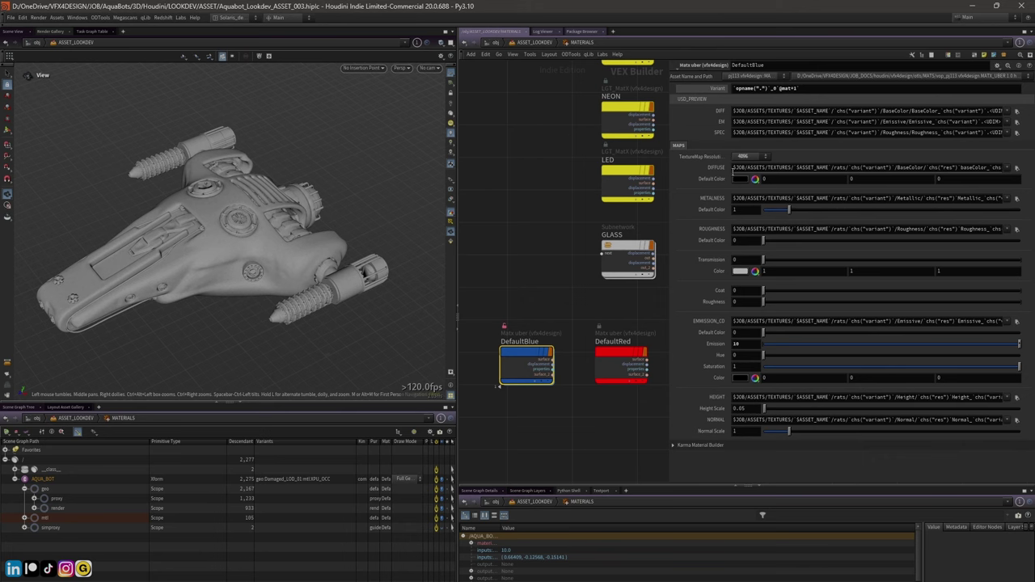
Widen DefaultBlue's parameters, highlight the variant expression in the USD preview DIFF path, and show that path's evaluated value
drag(669, 180, 529, 180)
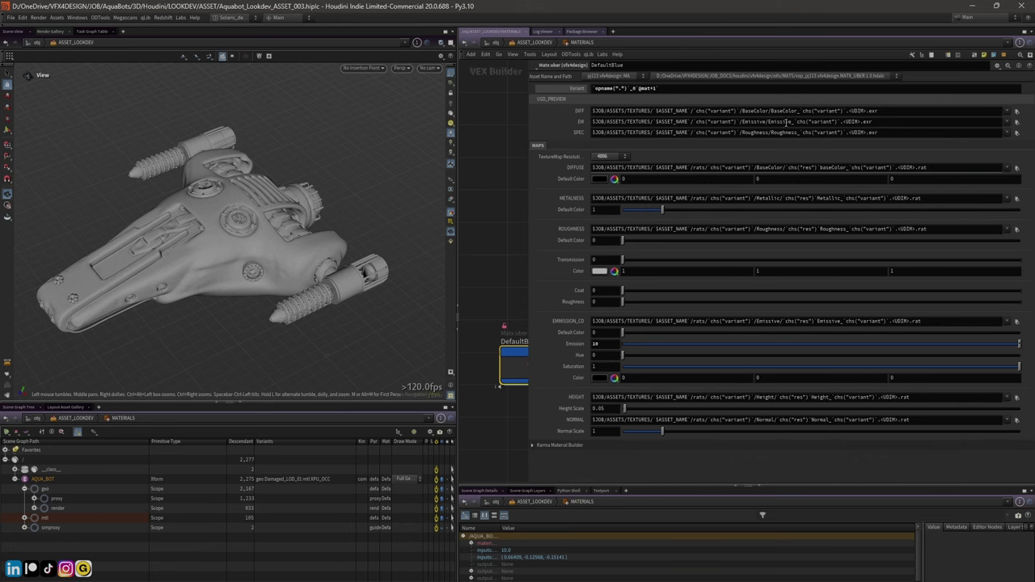
double_click(596, 111)
drag(596, 111, 734, 111)
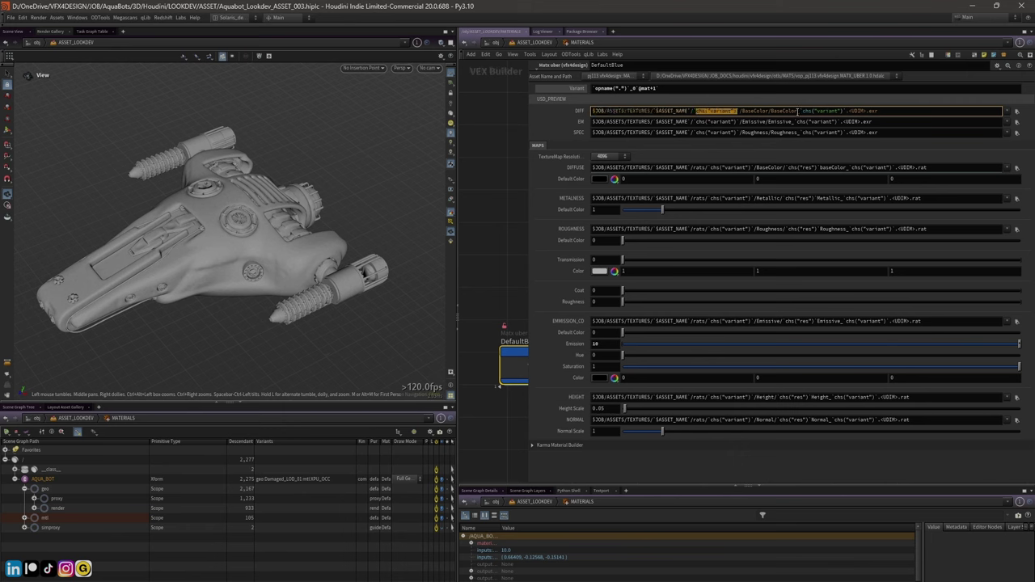
drag(798, 111, 841, 111)
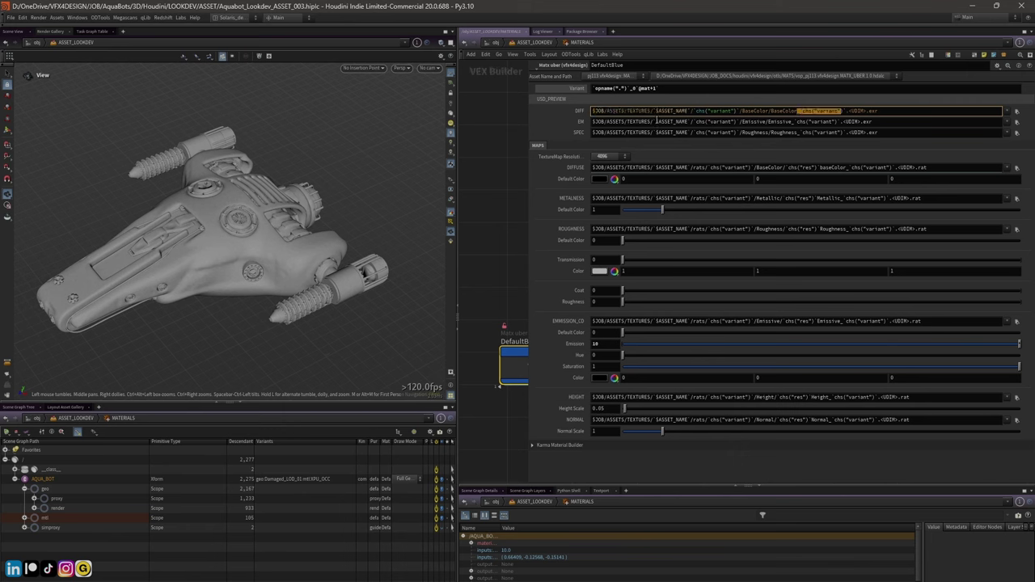
click(508, 116)
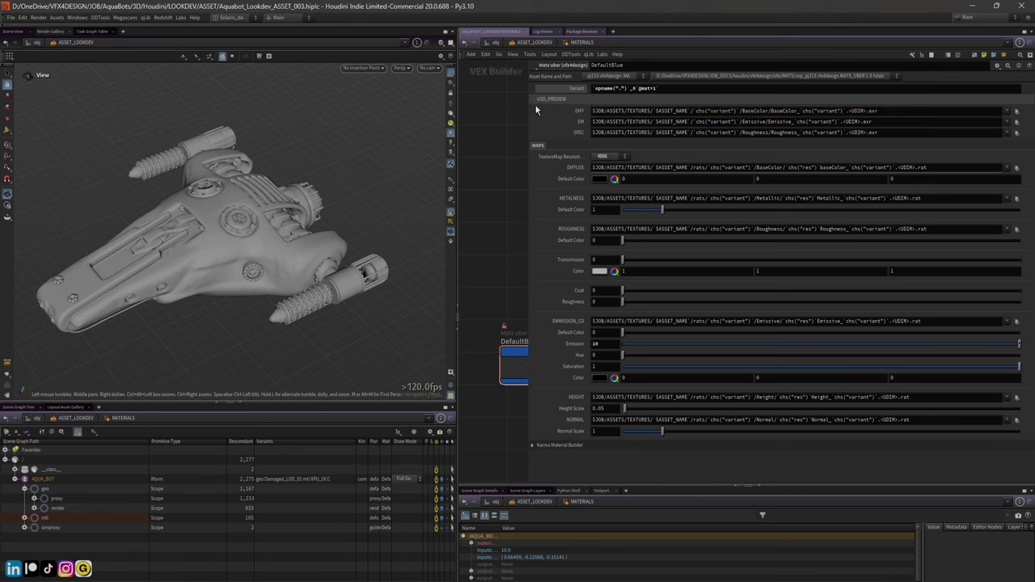
click(595, 89)
click(577, 111)
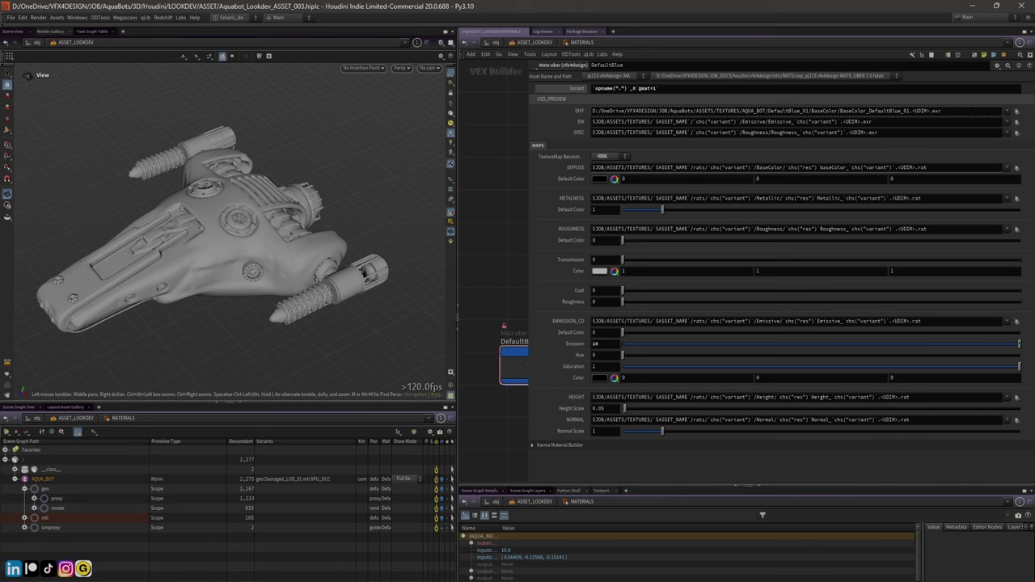
Switch past the convert_and_resize_to_rat.py script to the AQUA_BOT folder in File Explorer, review the variant texture folders, and open rats
key(alt+Tab)
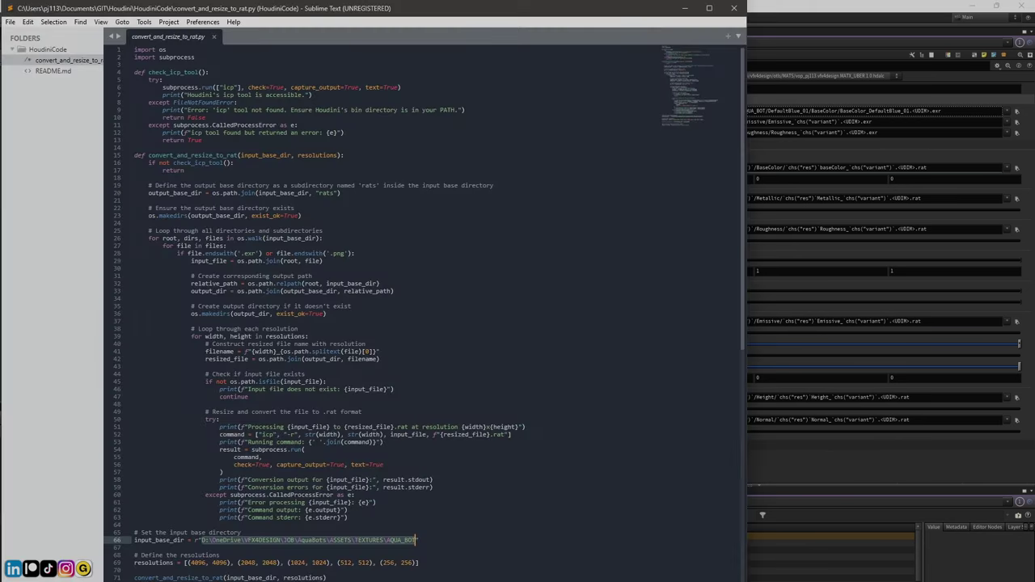
key(alt+Tab)
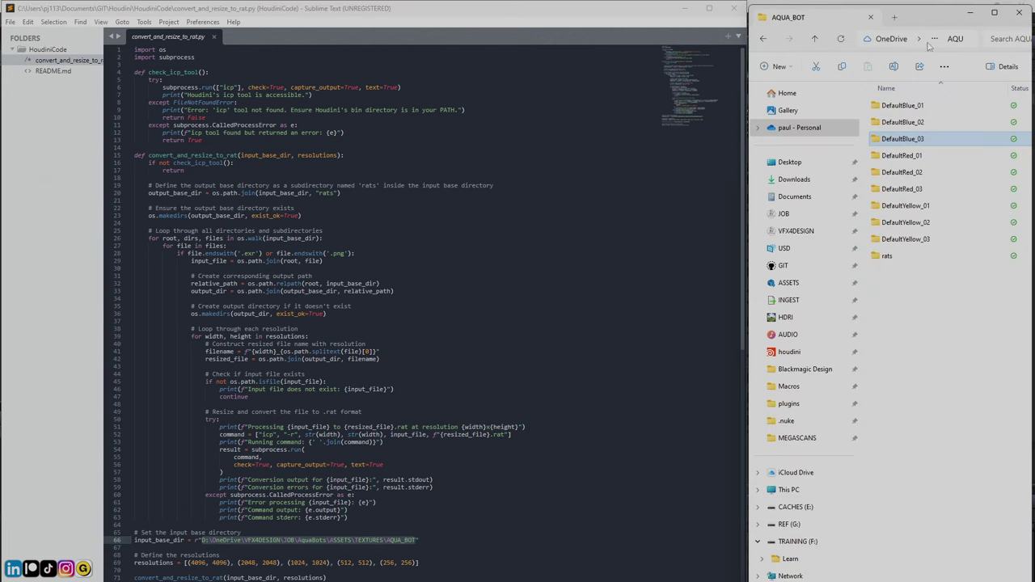
click(911, 318)
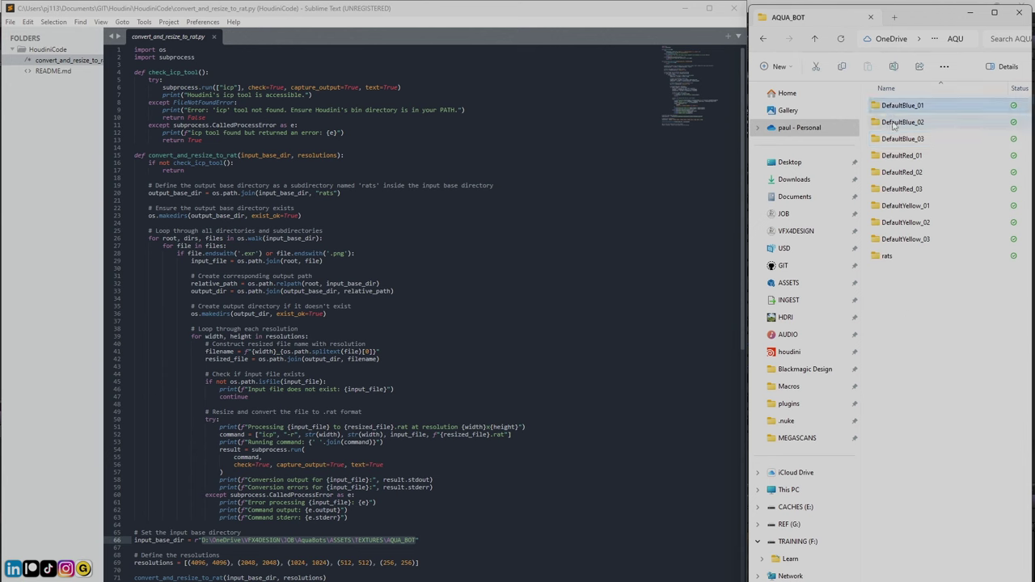
click(900, 155)
click(878, 257)
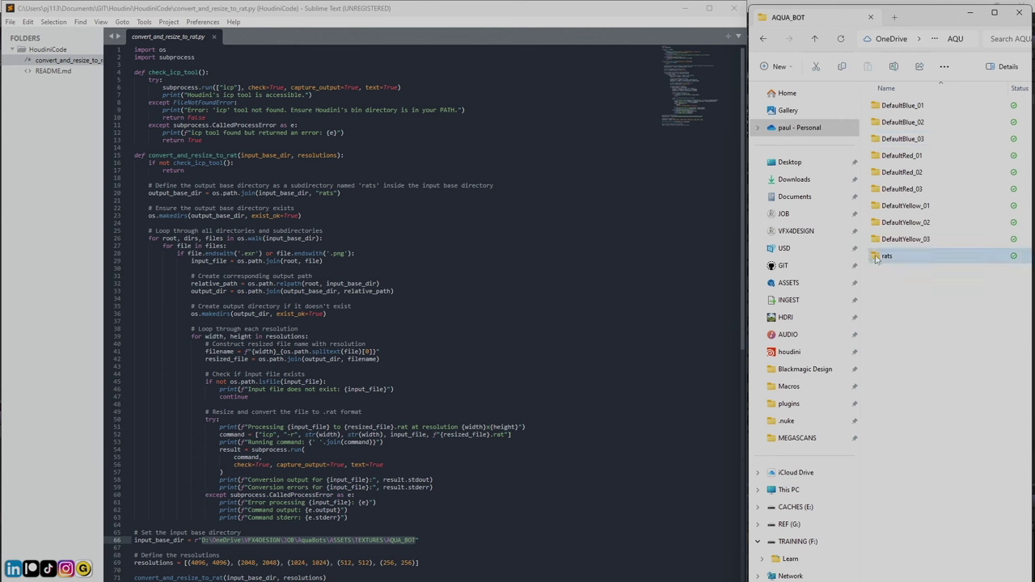
double_click(878, 258)
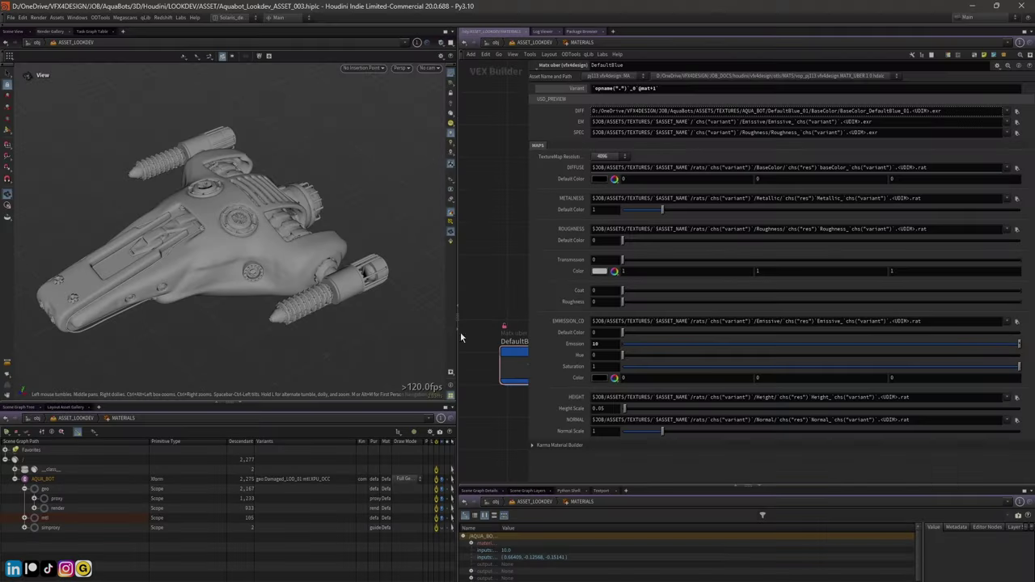
Back in Houdini, compare the expressions and evaluated values of DefaultBlue's DIFF path and Variant parameter, highlighting the variant name in the path
click(580, 111)
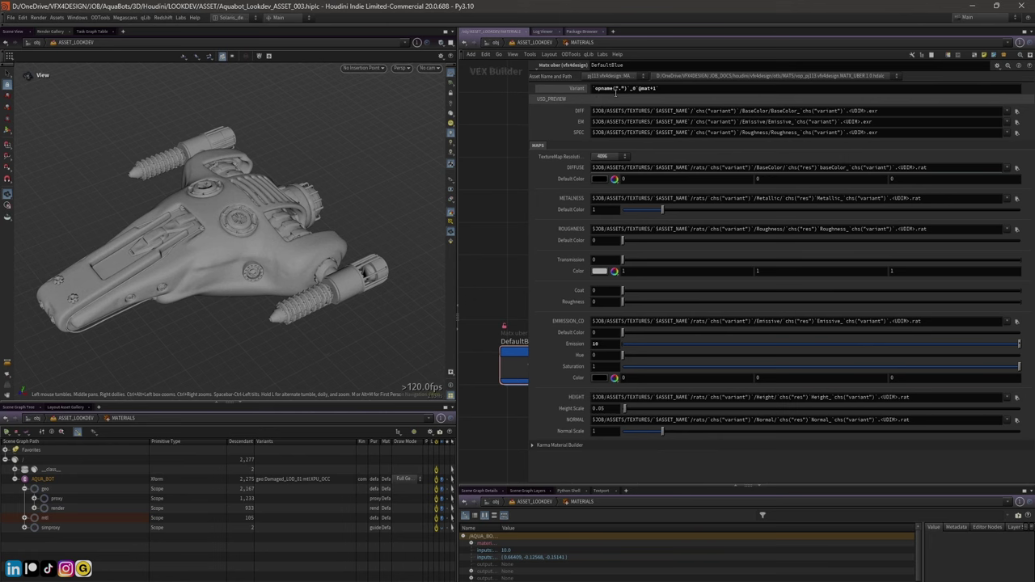
click(579, 111)
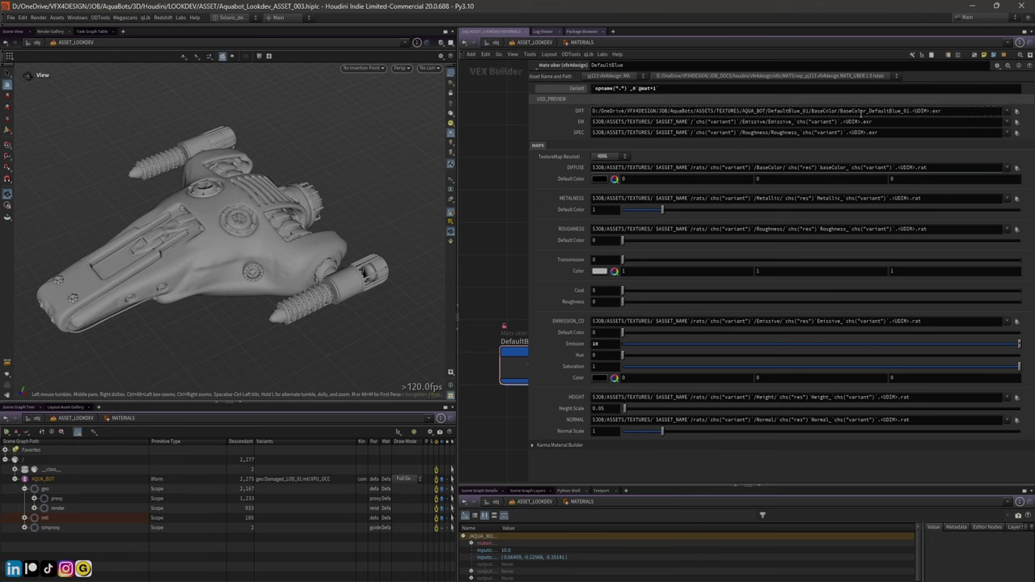
double_click(872, 110)
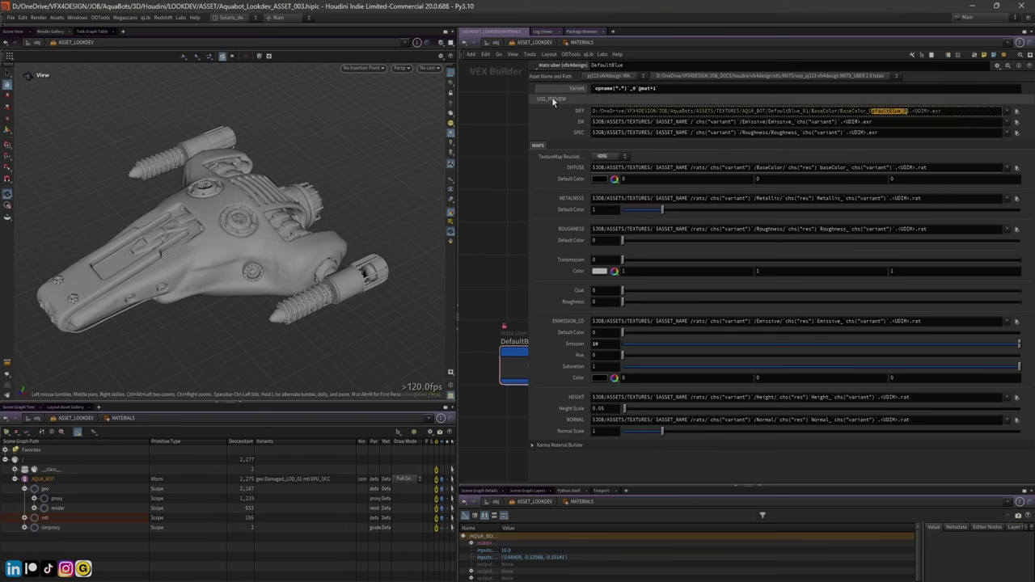
click(576, 88)
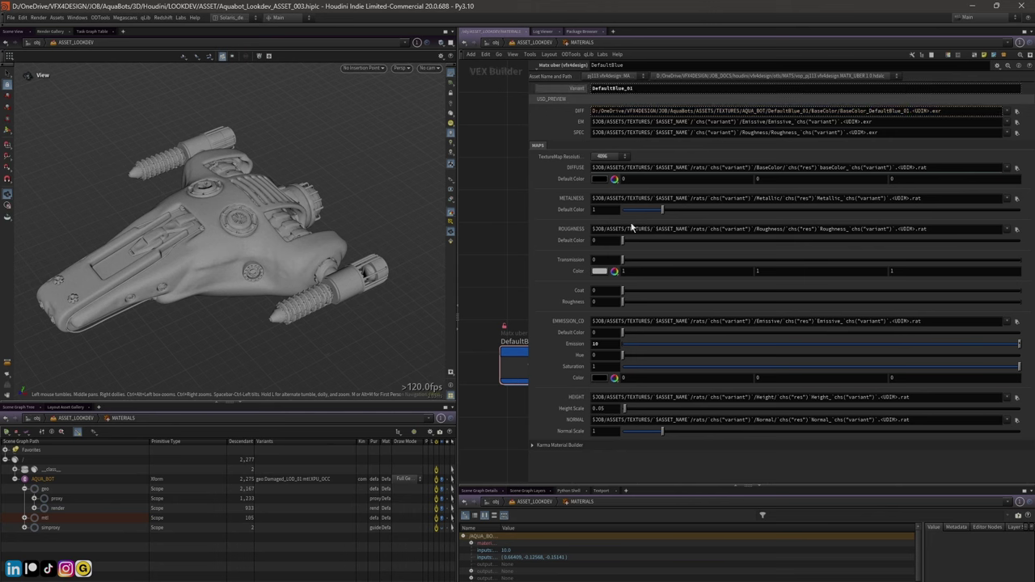
click(579, 88)
click(574, 95)
click(576, 89)
Review the texture map resolution options, keep 4096, and highlight the chs("res") expression in the DIFFUSE path before narrowing the parameters
click(607, 157)
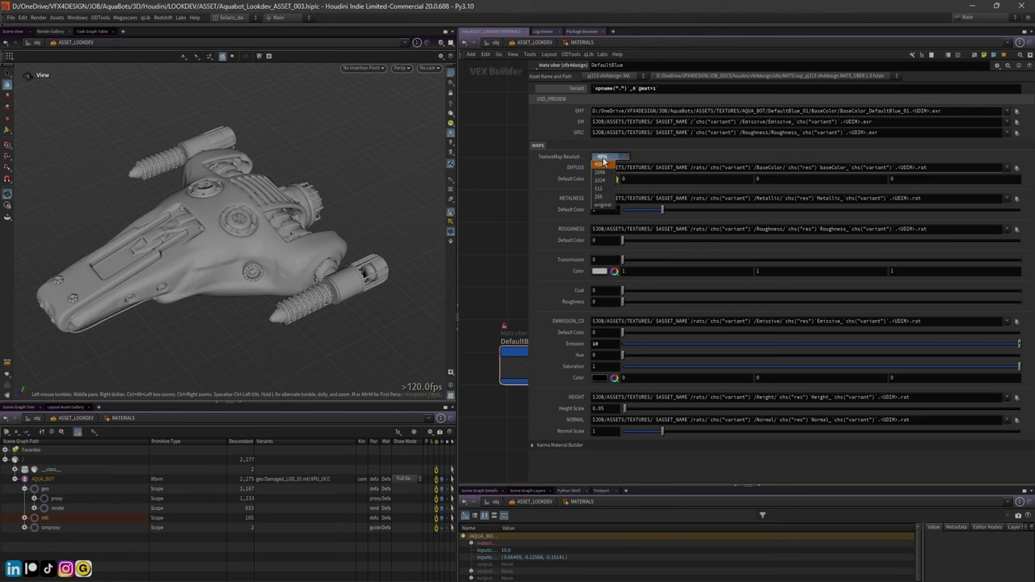
click(600, 164)
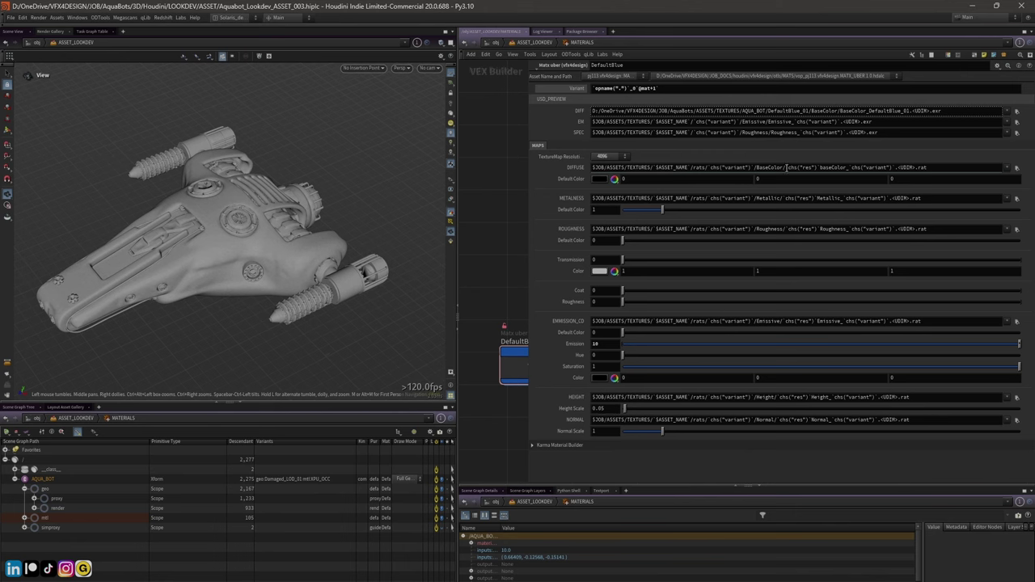
drag(787, 167, 813, 170)
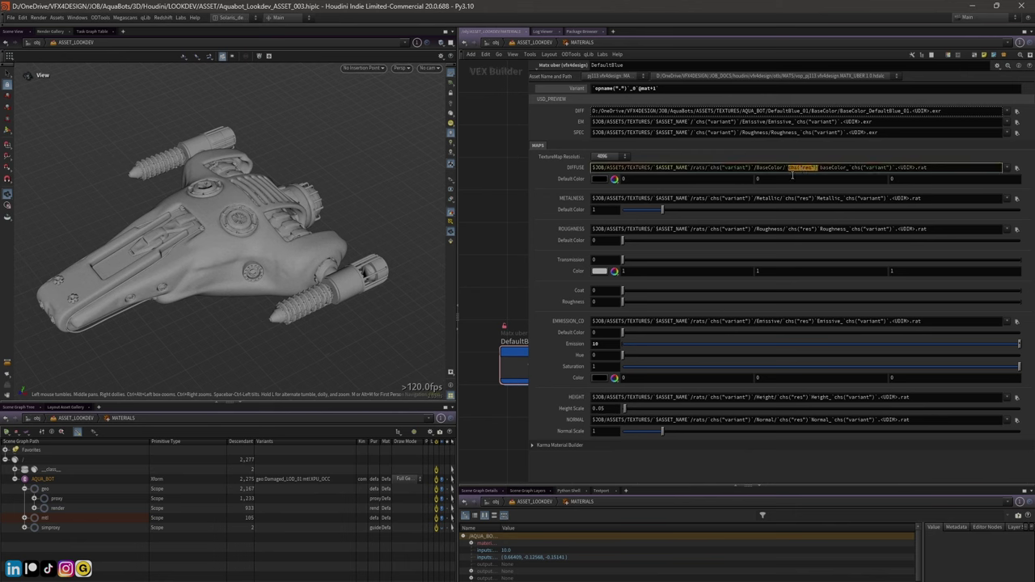
click(607, 156)
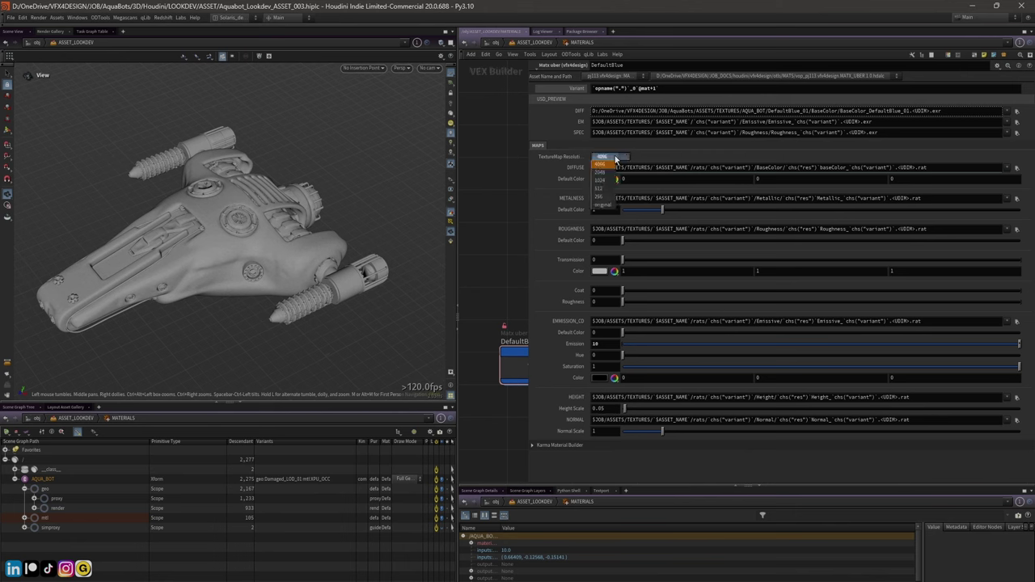
click(561, 154)
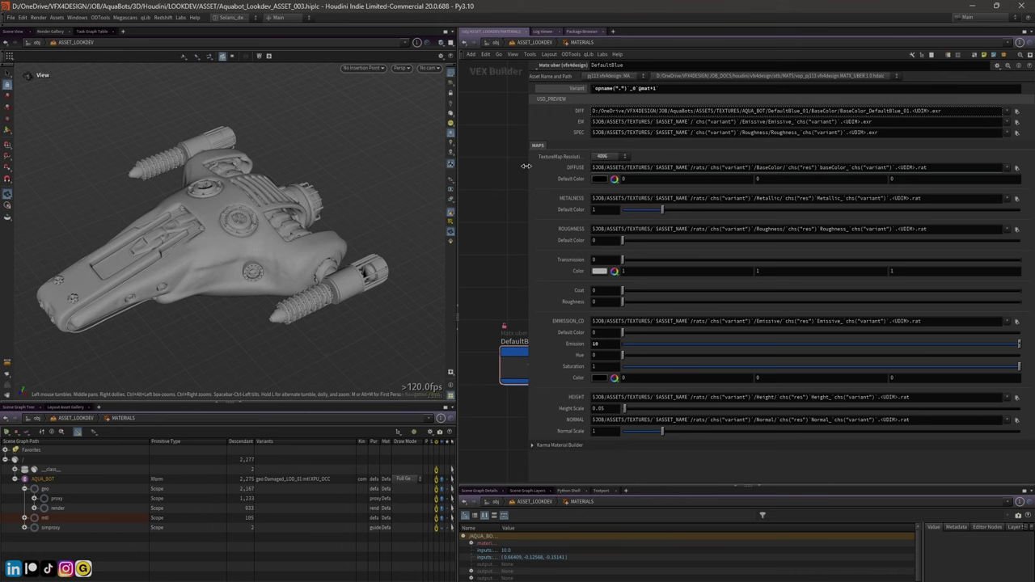
drag(527, 169, 673, 159)
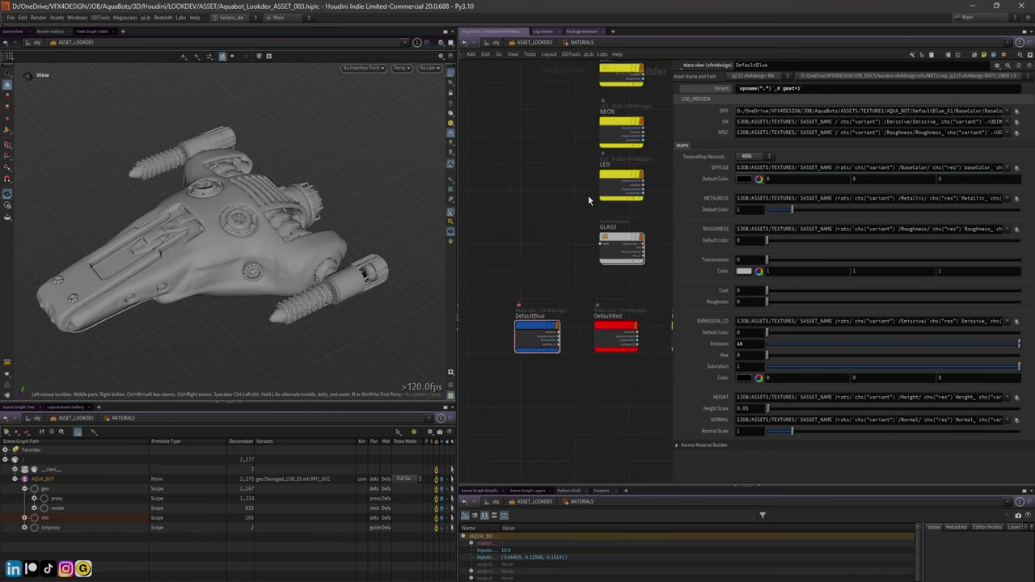
scroll(558, 239, up, 2)
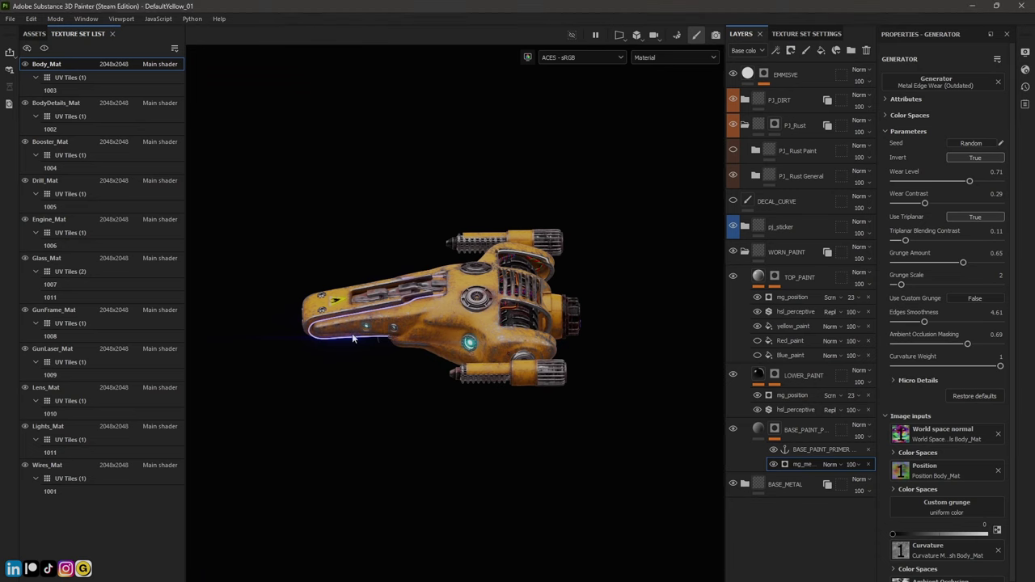
In Substance 3D Painter, orbit the DefaultYellow_01 model to examine its textures and check the texture set list options
alt+drag(406, 183, 469, 225)
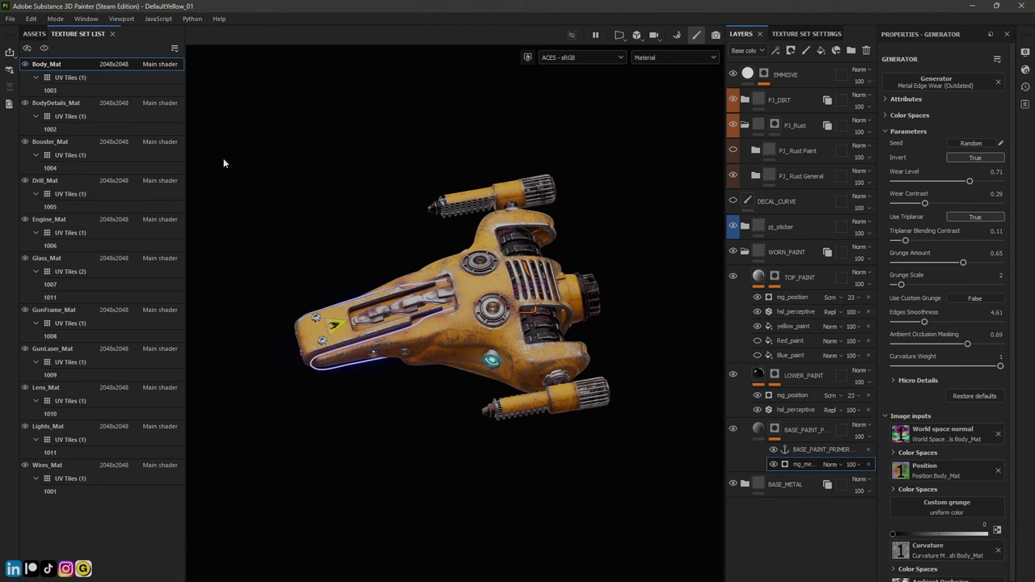
alt+drag(363, 138, 364, 187)
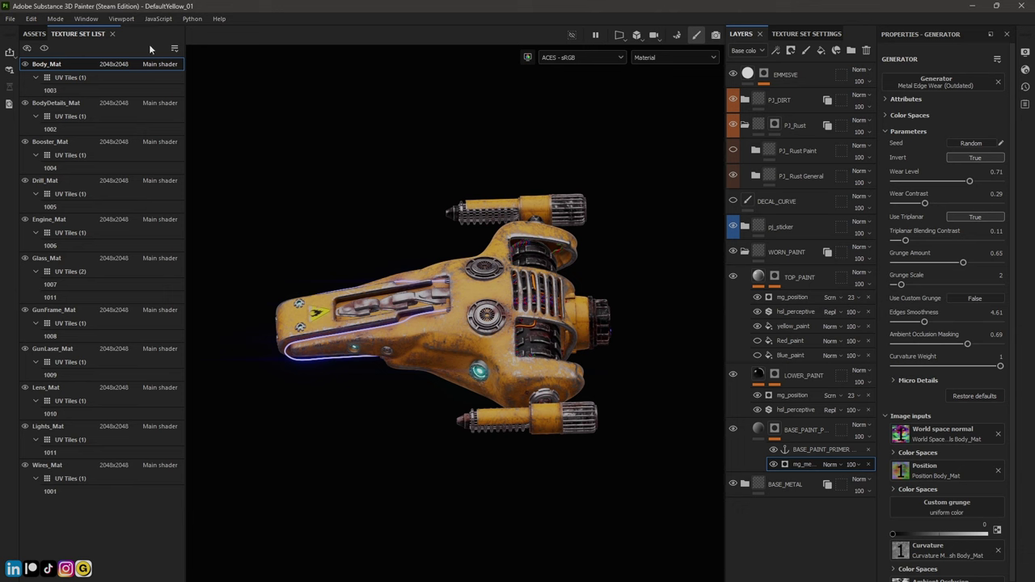
alt+drag(419, 156, 259, 190)
alt+drag(439, 227, 284, 115)
click(175, 48)
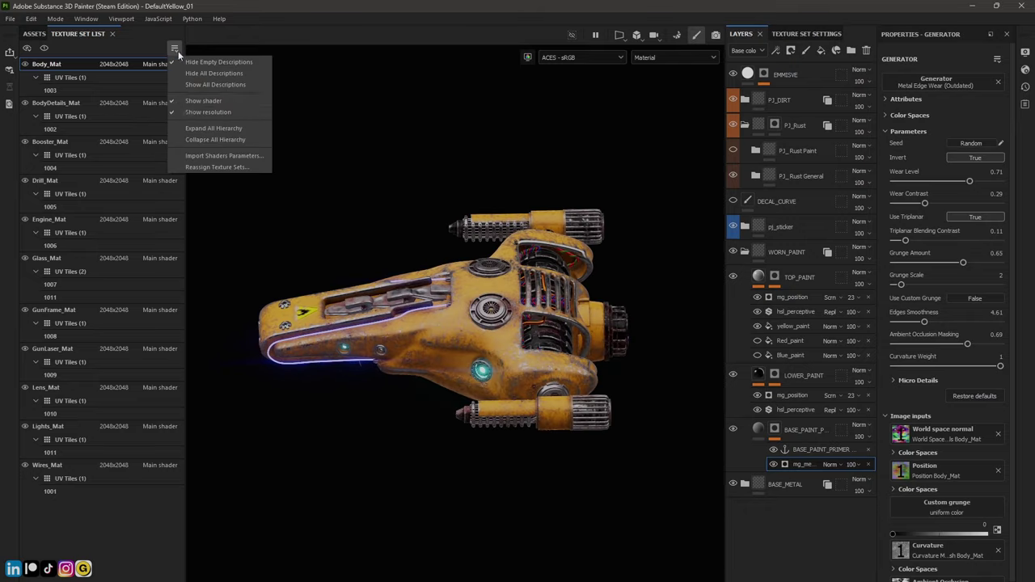
click(381, 160)
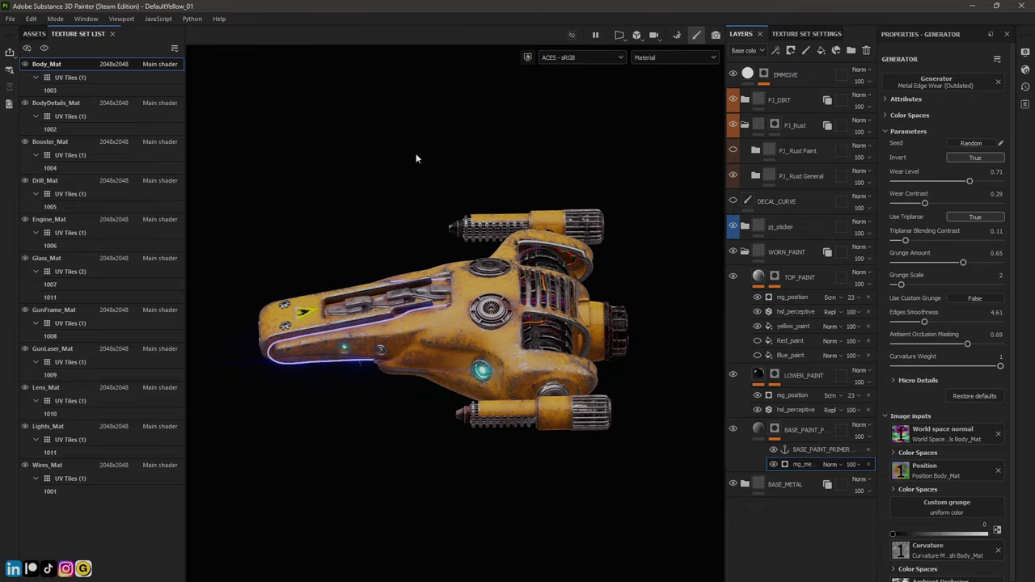
alt+drag(417, 158, 419, 181)
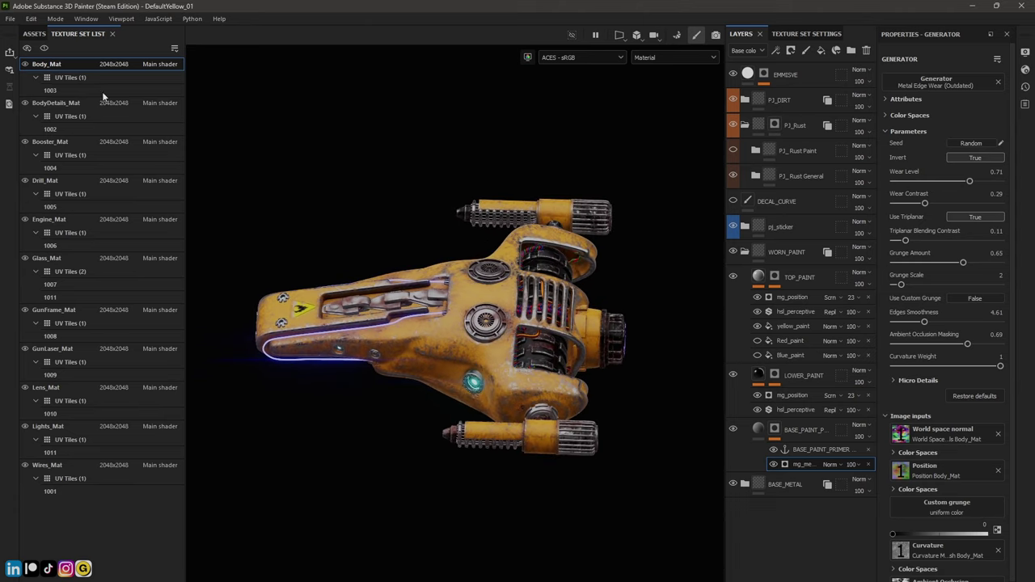
Open the texture export output templates, widen the preset list, and examine the PBR Metallic Roughness preset's output maps
click(11, 19)
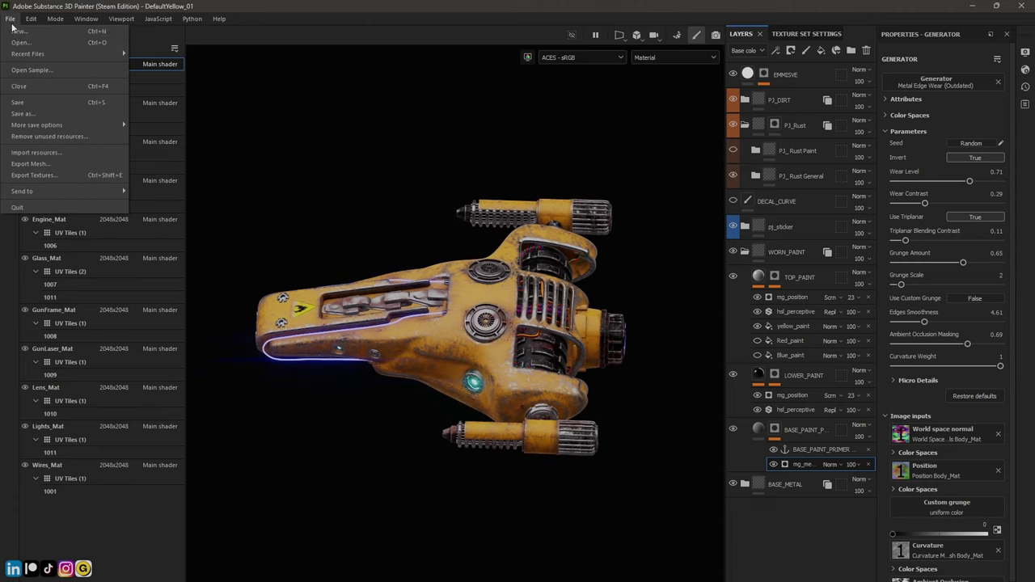
click(62, 173)
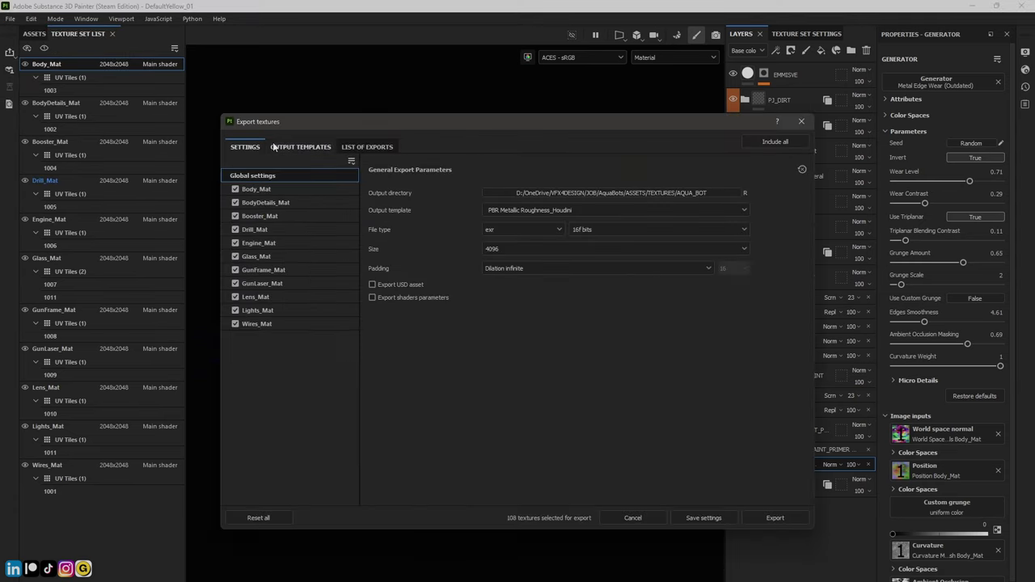
click(294, 147)
drag(335, 129, 279, 107)
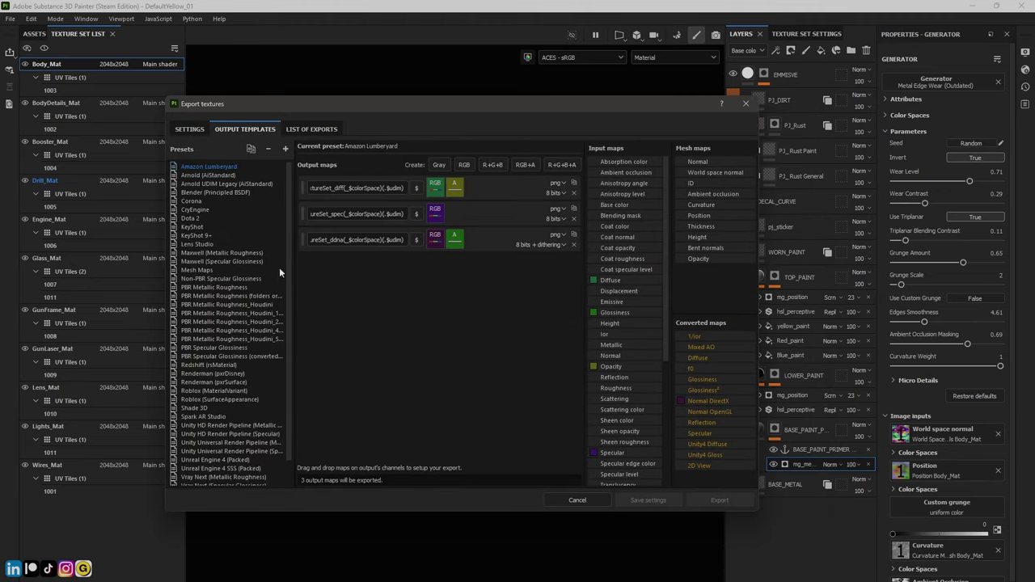
drag(295, 263, 340, 268)
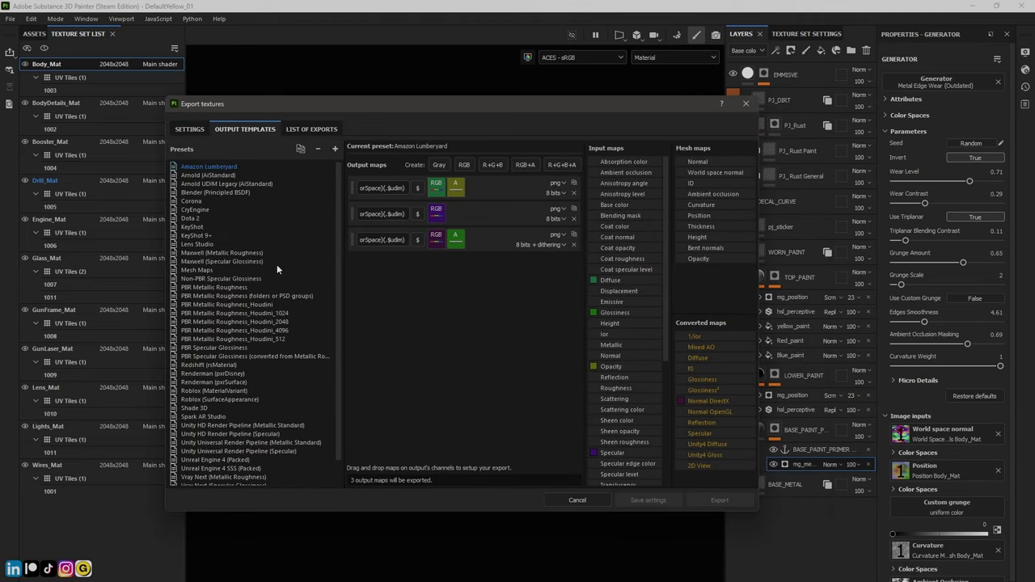
click(207, 288)
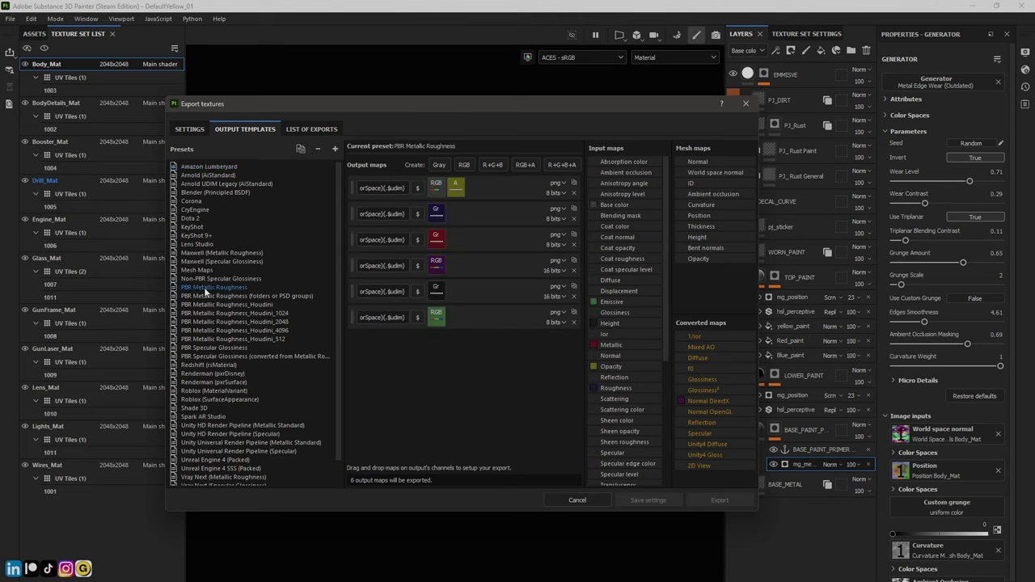
Show the PBR Metallic Roughness_Houdini preset and enlarge the export window to read its output map naming paths in full
click(265, 304)
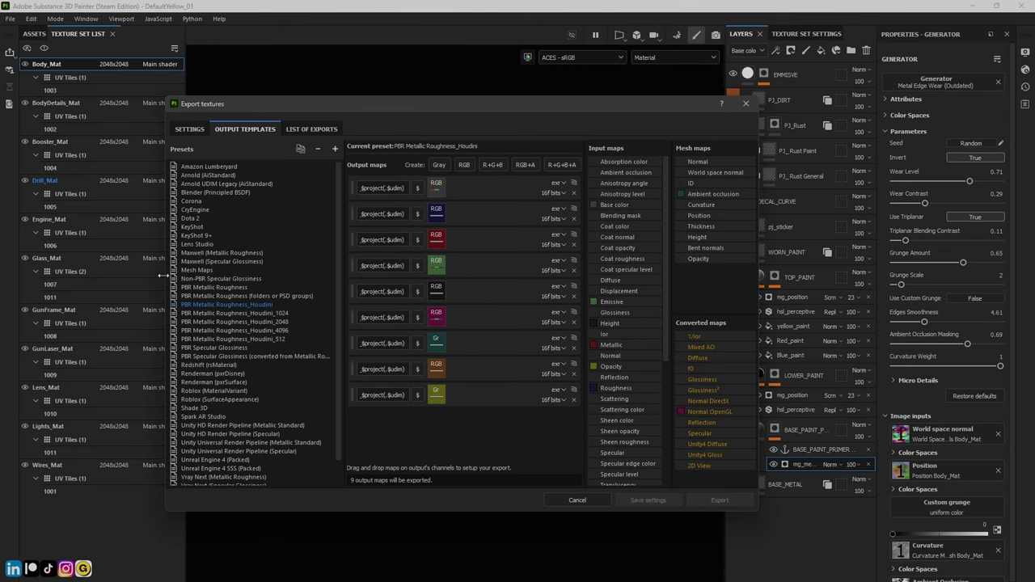
drag(165, 275, 39, 276)
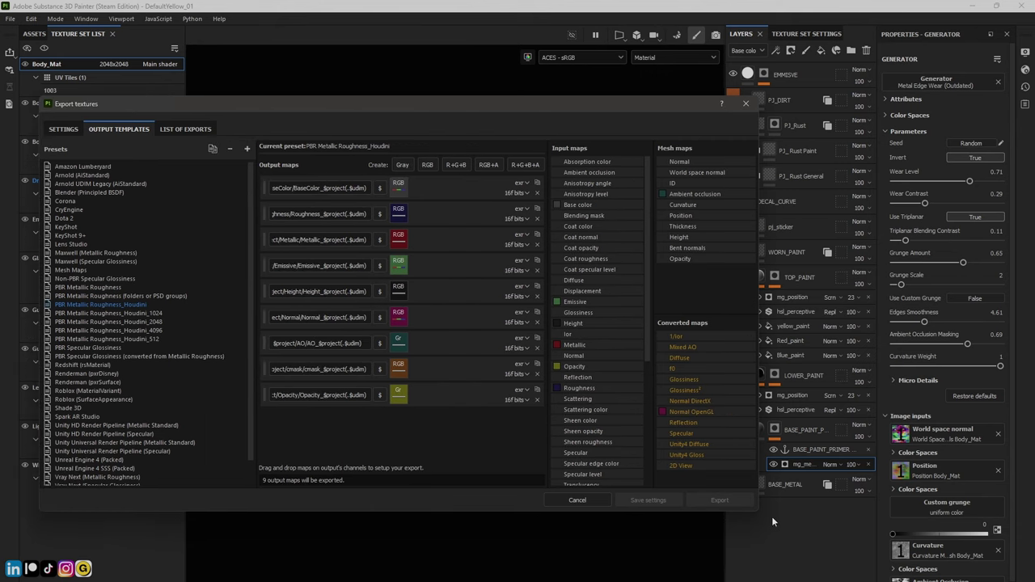
drag(758, 513, 987, 557)
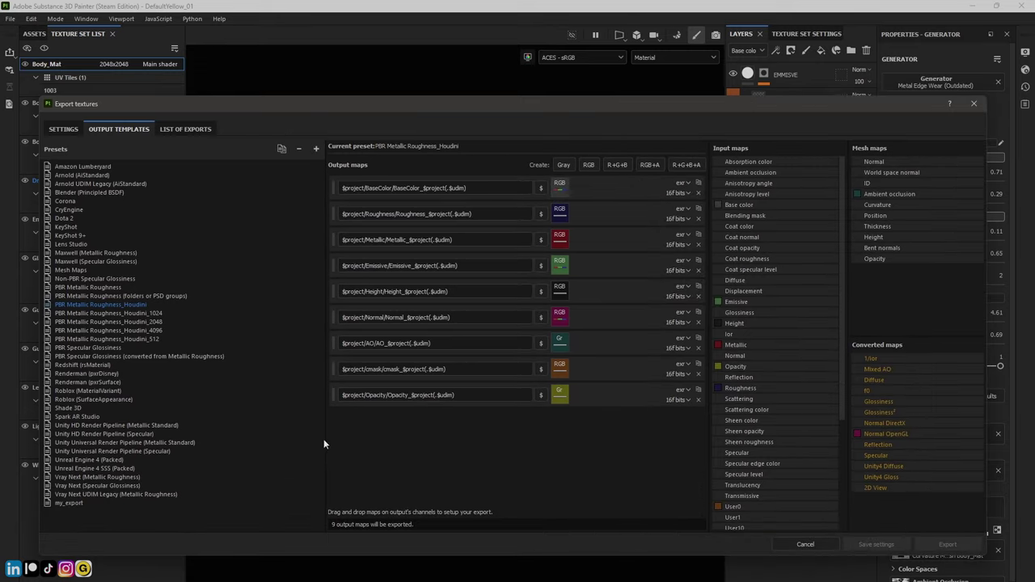
drag(325, 439, 248, 431)
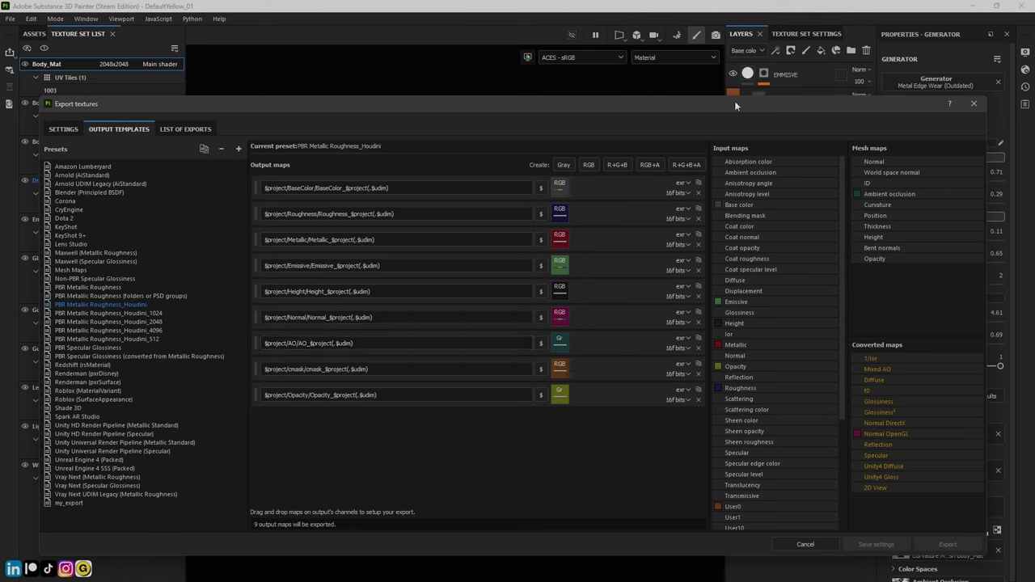
Move the texture export window aside, close it, and orbit the yellow model to inspect its surface
drag(734, 101, 609, 527)
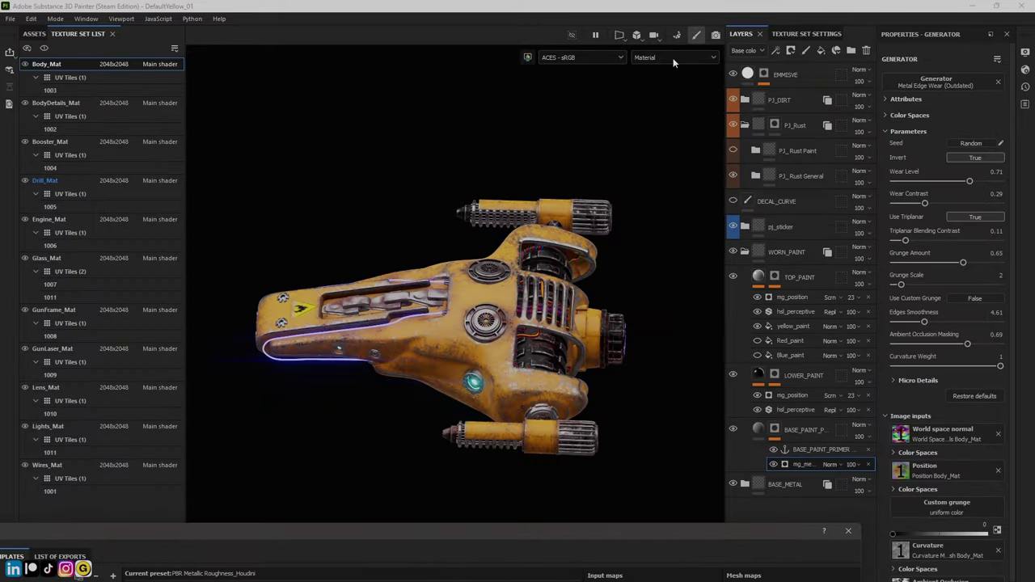
click(400, 293)
click(849, 530)
mouse_move(428, 282)
alt+mouse_down()
mouse_move(422, 299)
mouse_move(453, 275)
mouse_move(441, 297)
mouse_move(437, 285)
alt+mouse_up()
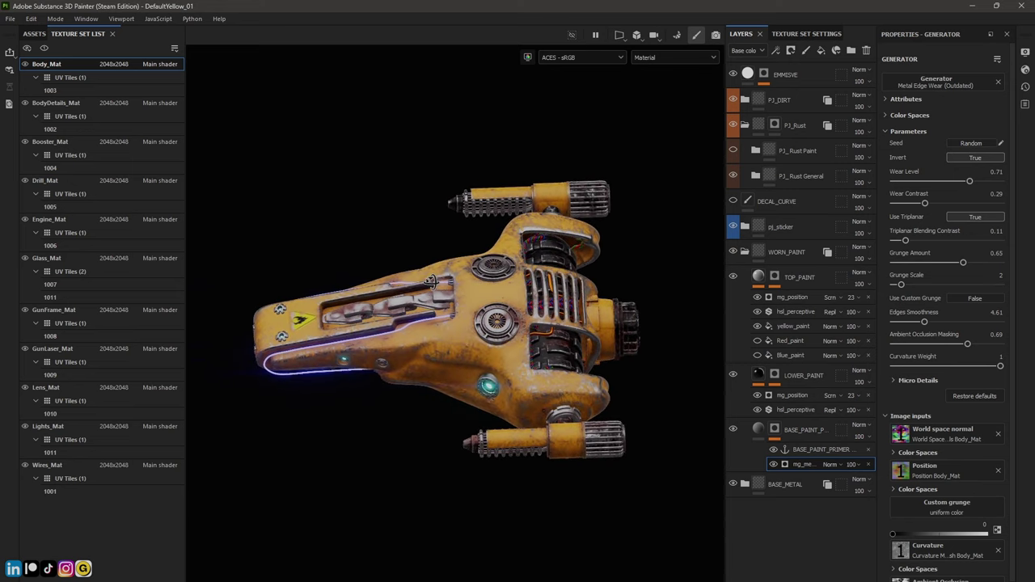
mouse_move(498, 302)
alt+mouse_down()
mouse_move(464, 302)
mouse_move(491, 315)
alt+mouse_up()
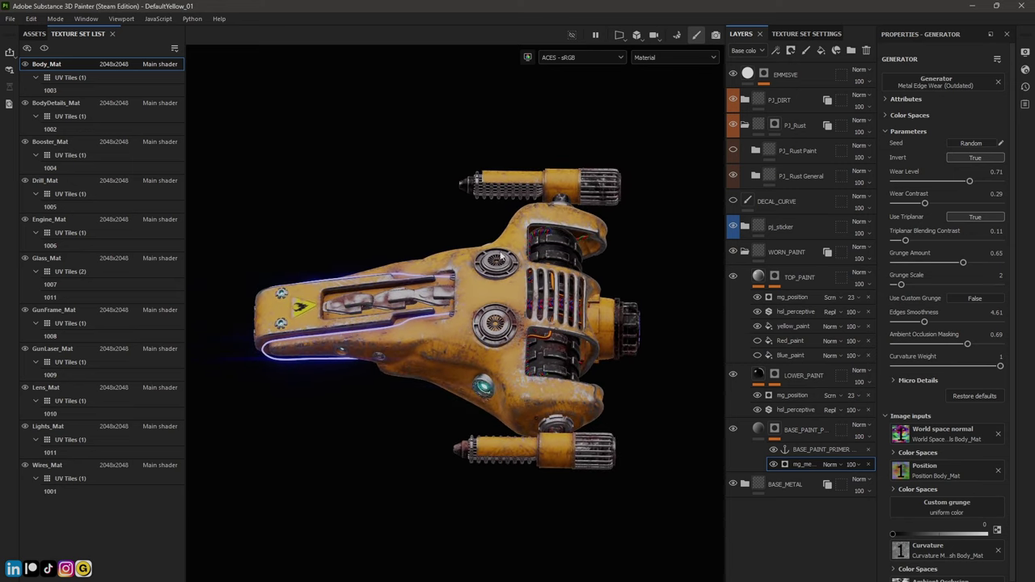
Display only the Cmask channel in the viewport and examine the mask across the model
click(656, 59)
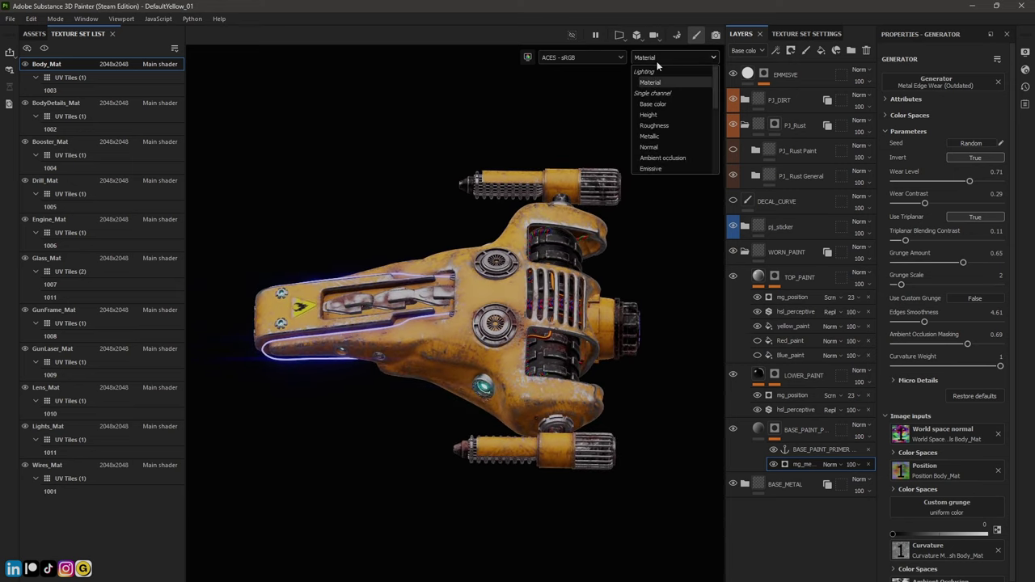
scroll(684, 91, down, 5)
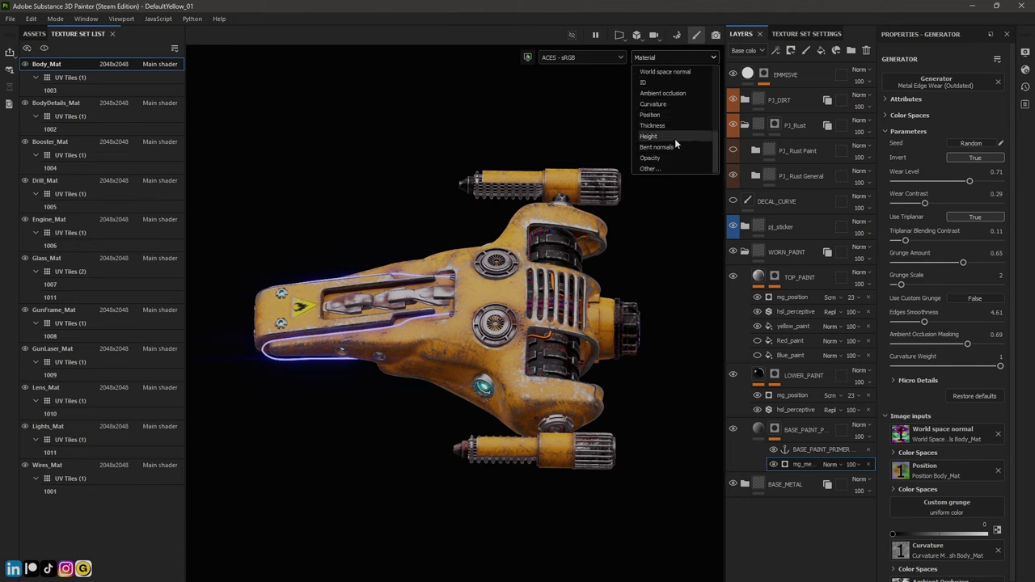
scroll(675, 138, up, 1)
scroll(675, 137, up, 2)
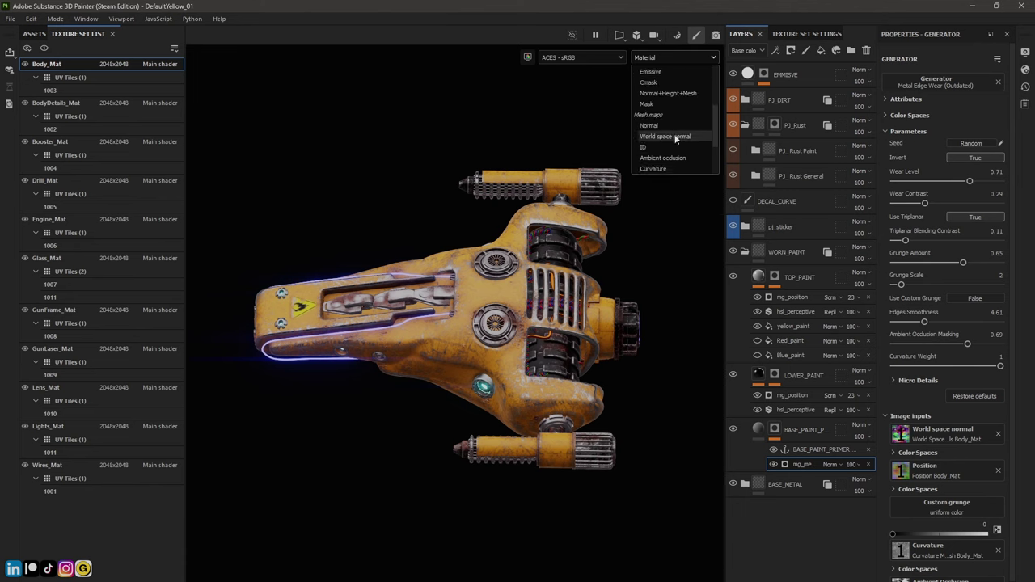
click(662, 83)
mouse_move(364, 169)
alt+mouse_down()
mouse_move(376, 202)
mouse_move(374, 154)
alt+mouse_up()
alt+right_drag(302, 274, 417, 244)
alt+drag(417, 244, 400, 257)
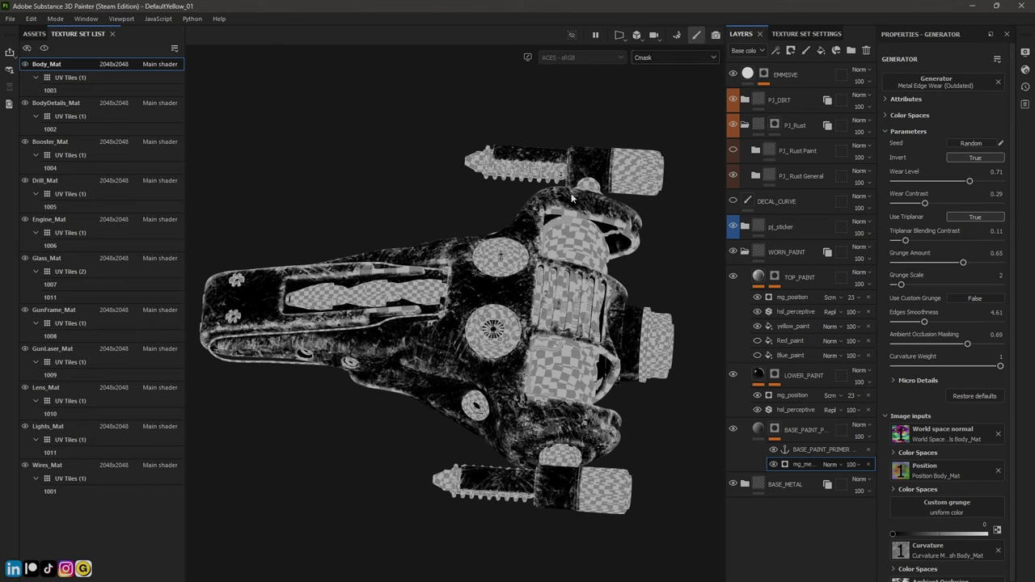
Return the viewport display from the Cmask channel to the full Material view
click(666, 59)
scroll(666, 63, up, 2)
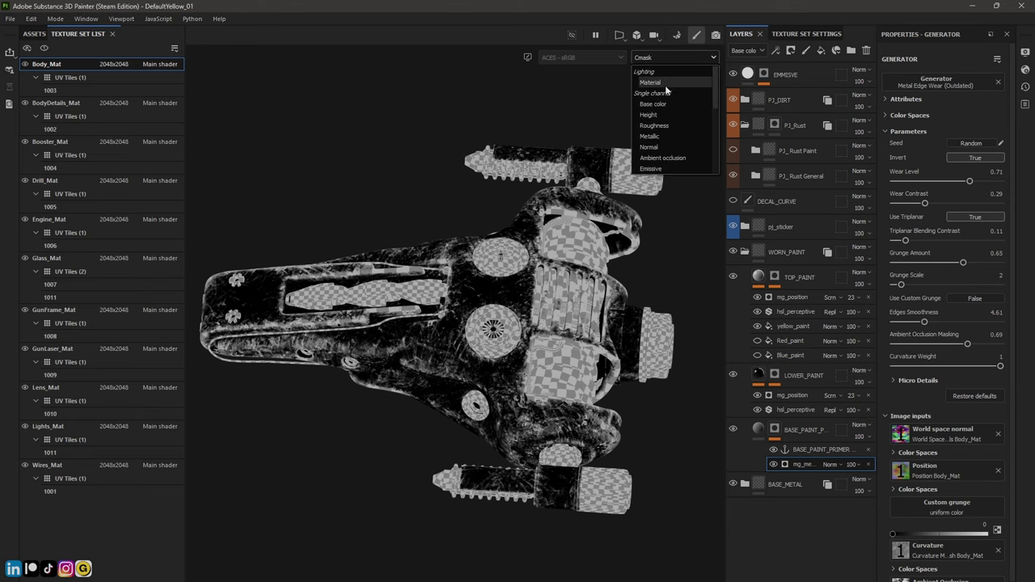
click(665, 85)
Reopen the texture export output templates and review the PBR Metallic Roughness_Houdini preset's output maps in an enlarged window
click(10, 19)
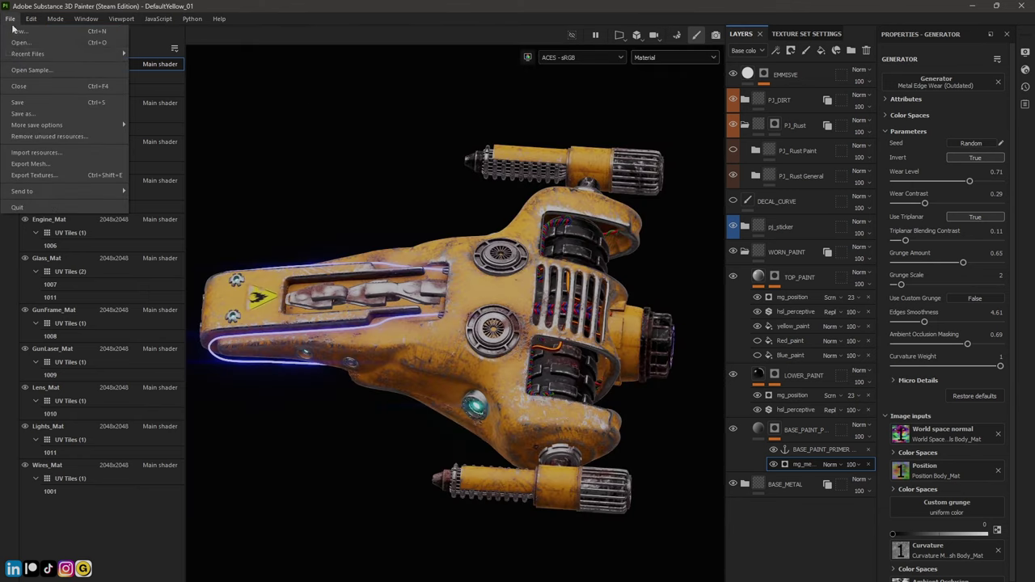
click(49, 172)
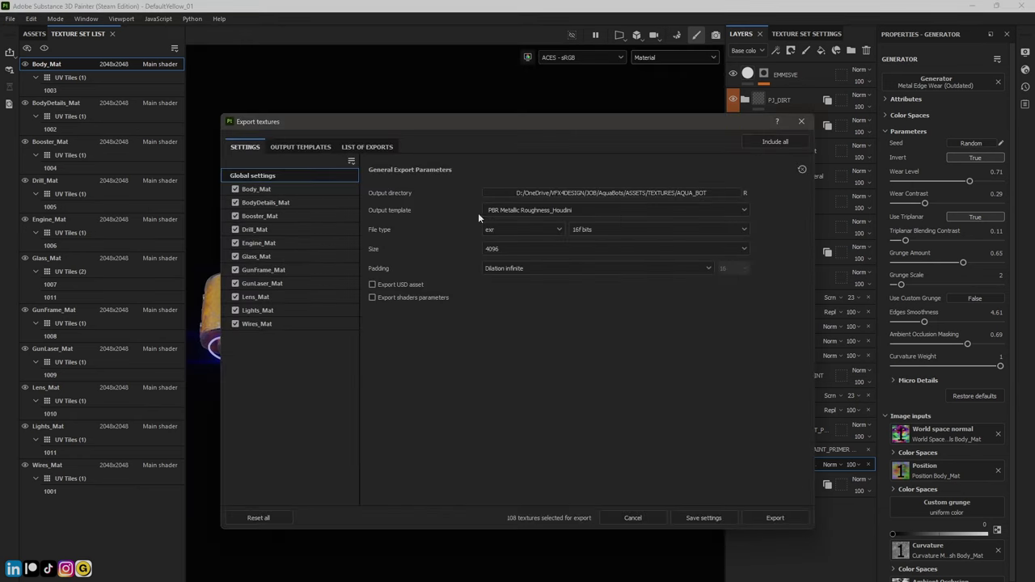
drag(317, 121, 280, 121)
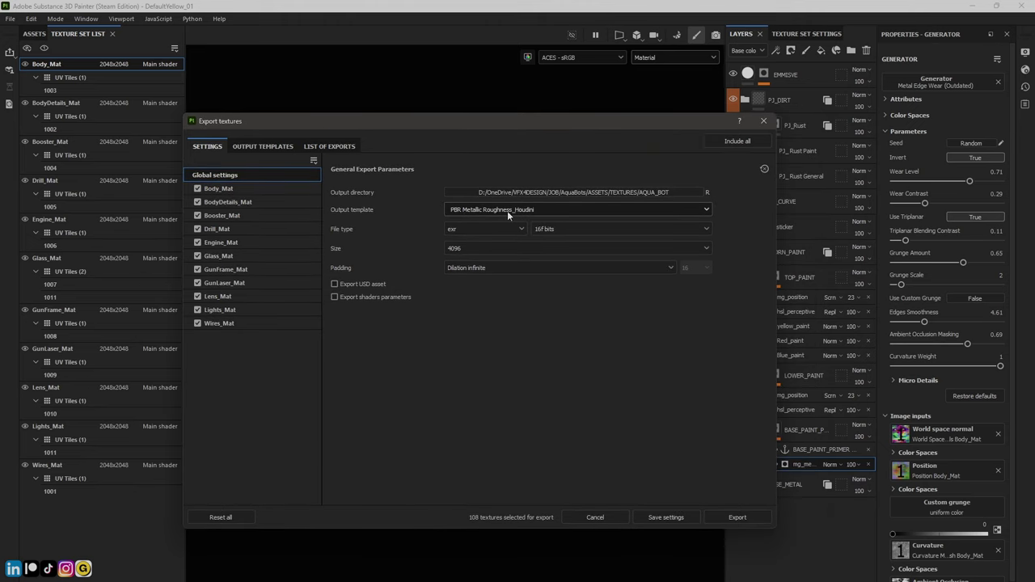
click(264, 146)
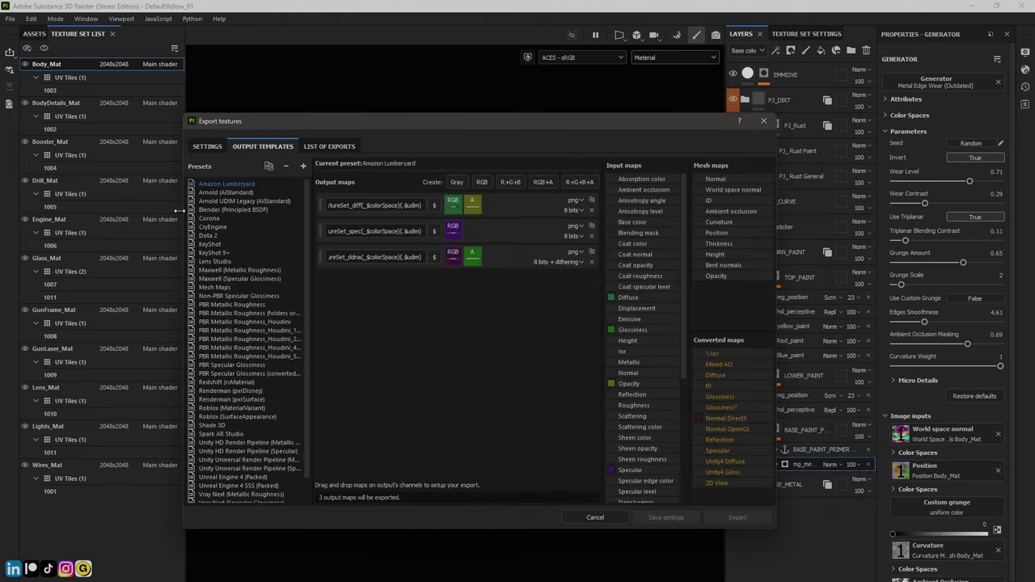
click(276, 321)
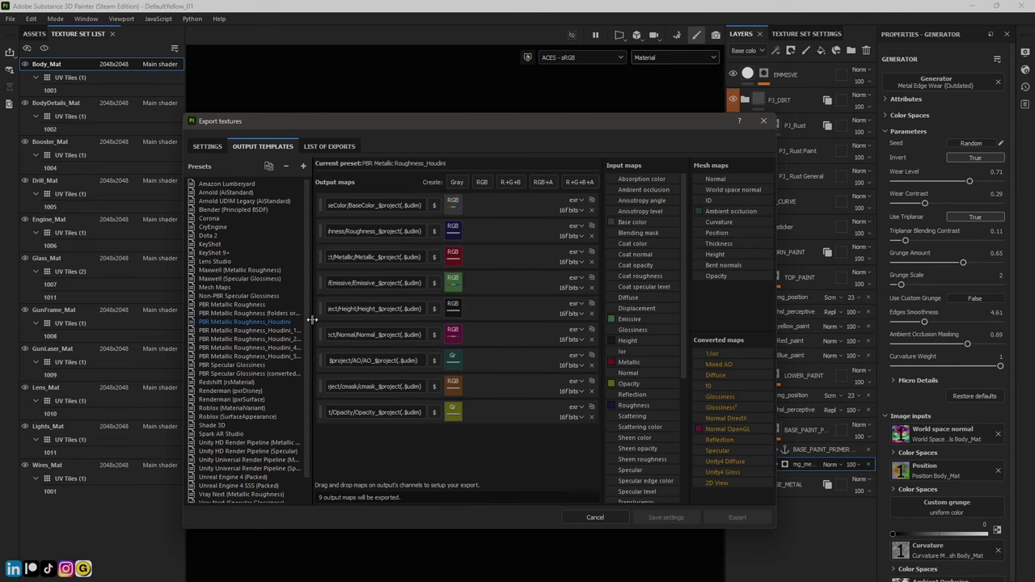
drag(559, 130, 439, 61)
drag(653, 464, 971, 558)
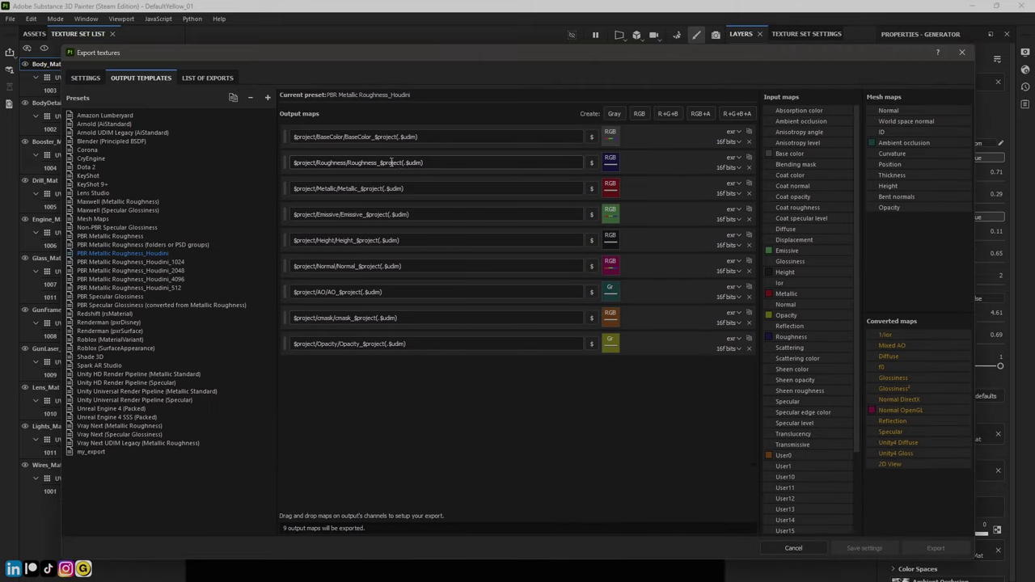
Review the list of exported textures for each texture set, checking file names and color spaces, and return to the general export settings
click(208, 77)
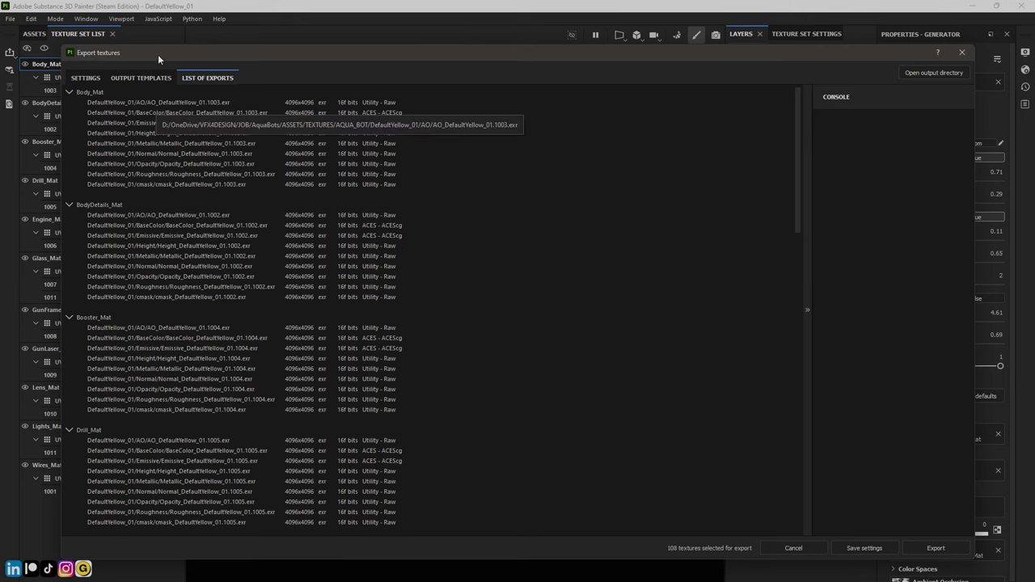
drag(158, 55, 165, 54)
scroll(196, 238, down, 5)
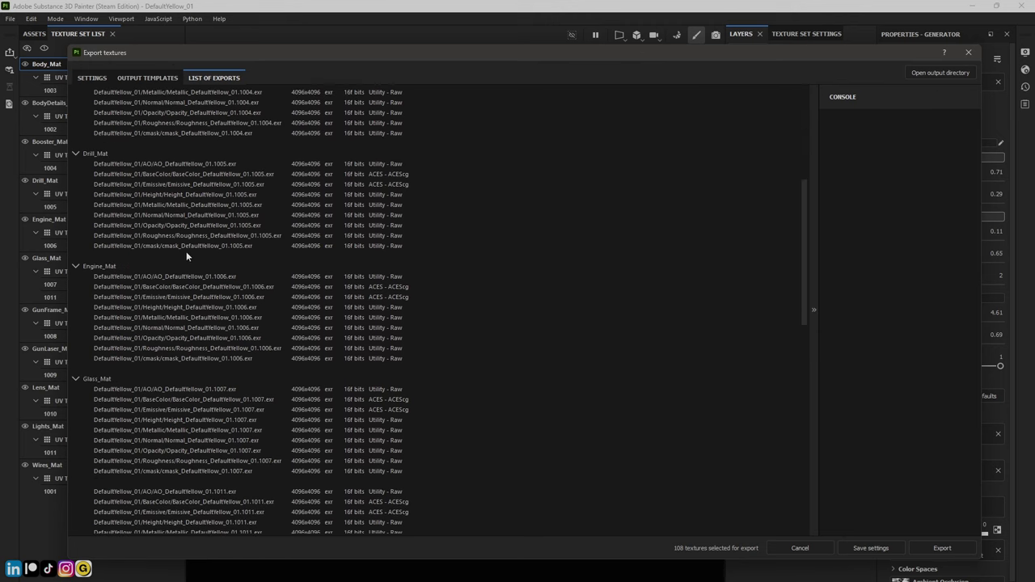
scroll(146, 348, down, 4)
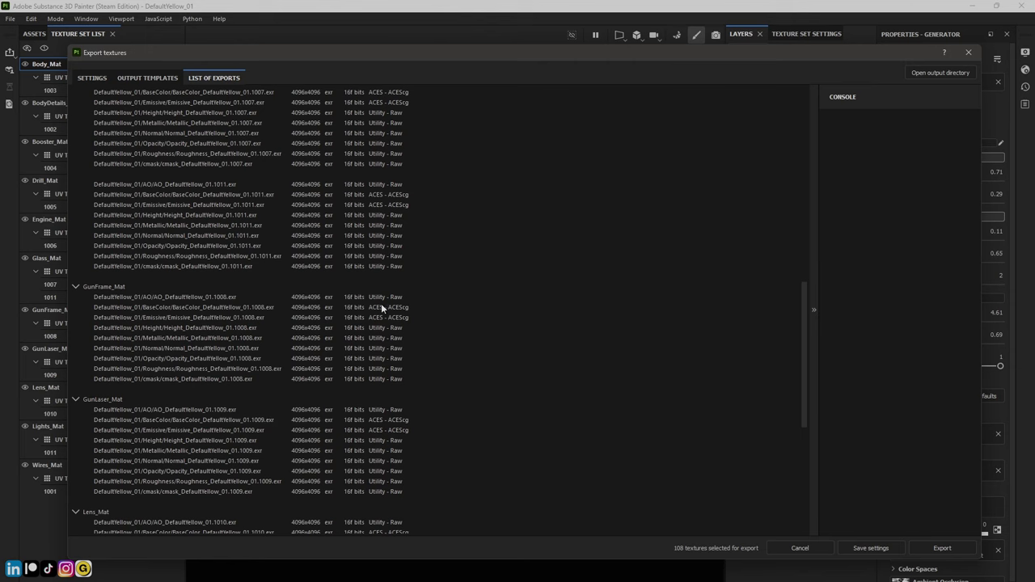
scroll(385, 295, down, 5)
click(92, 77)
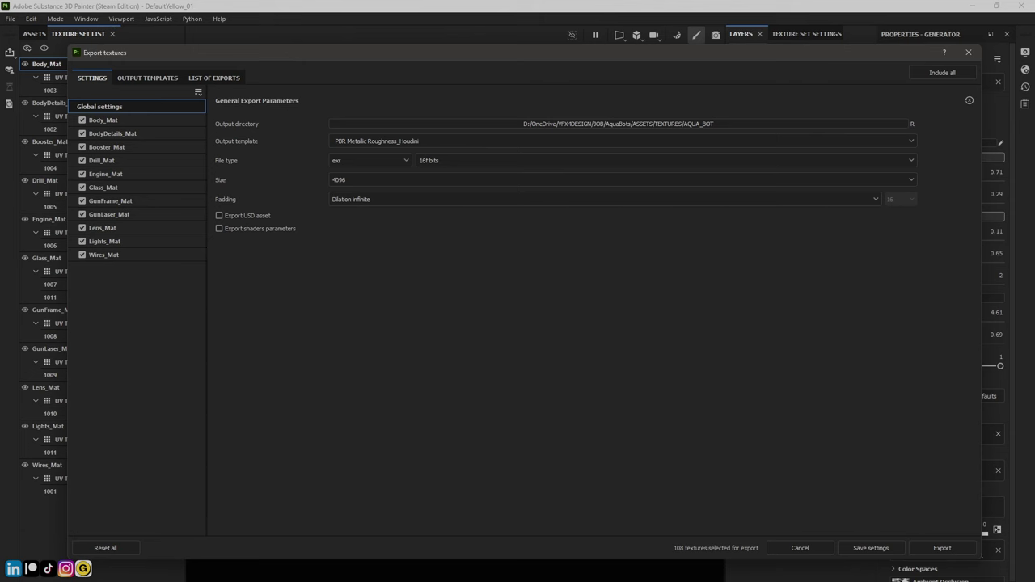
Switch to File Explorer and open the BaseColor folder of DefaultYellow_01 inside rats to examine its multi-resolution textures
click(265, 580)
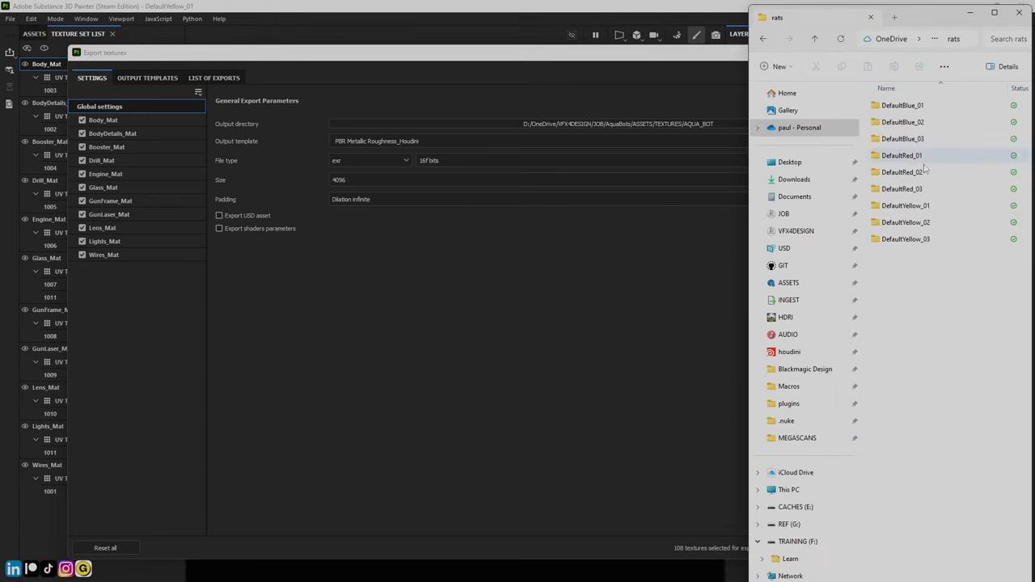
click(881, 209)
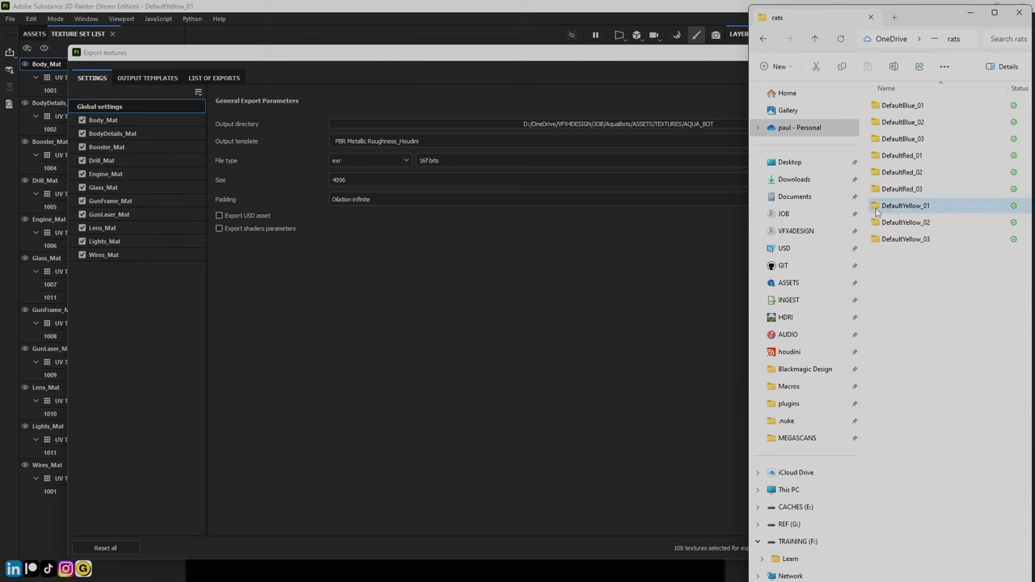
double_click(881, 207)
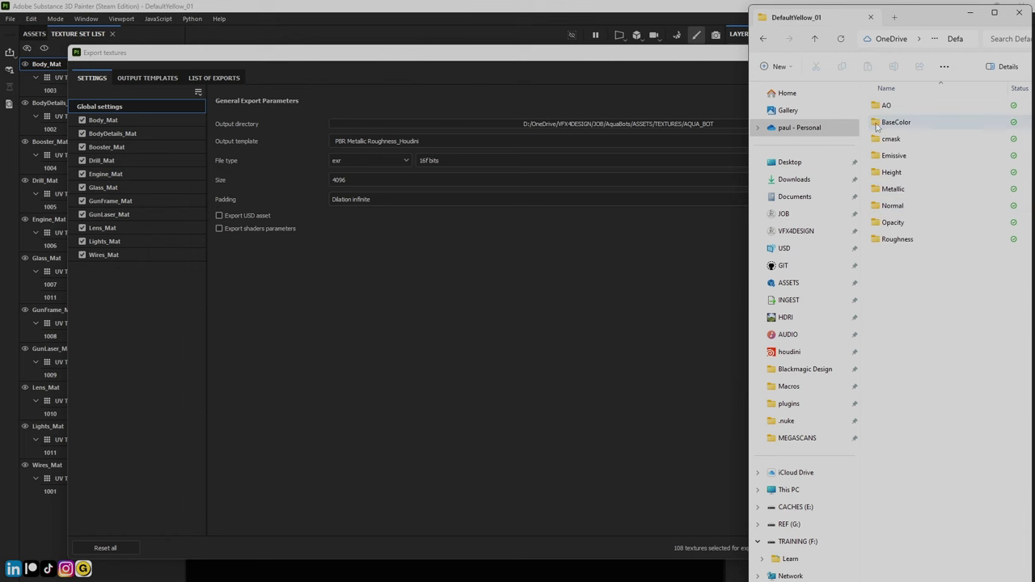
double_click(883, 122)
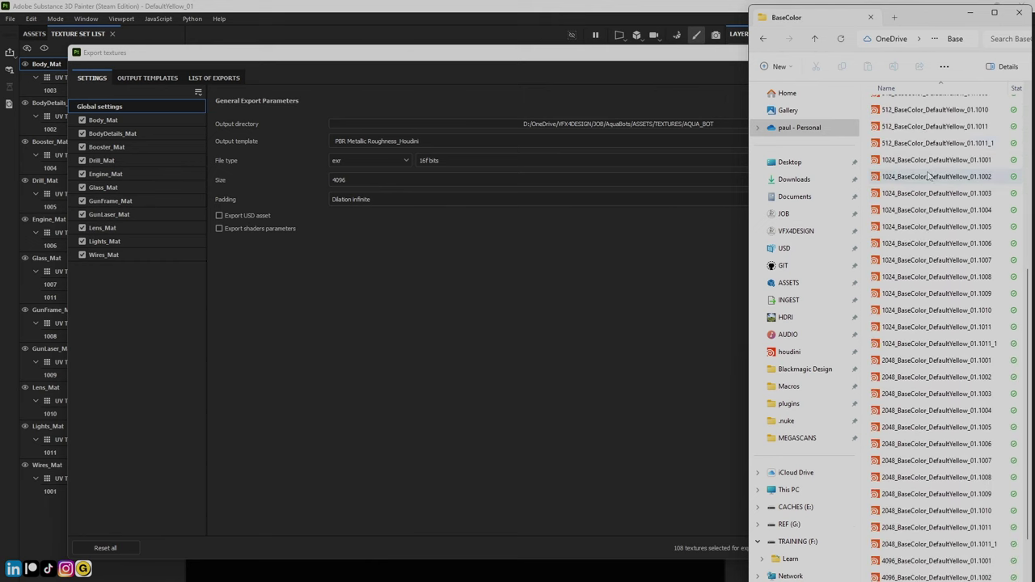
Go back up to the AQUA_BOT folder and open DefaultYellow_01's BaseColor folder to examine the original exported textures
click(814, 40)
click(815, 40)
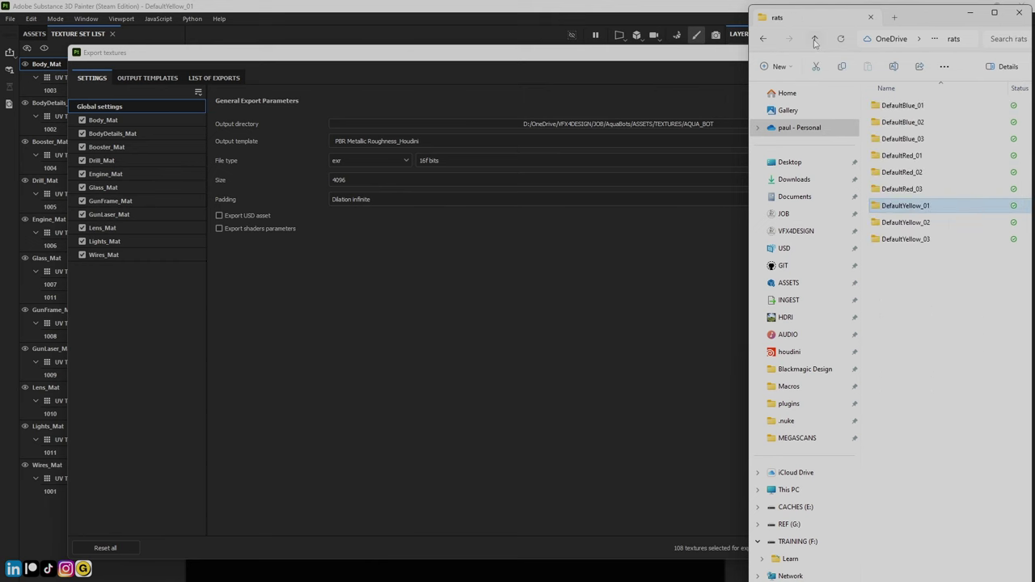
click(814, 40)
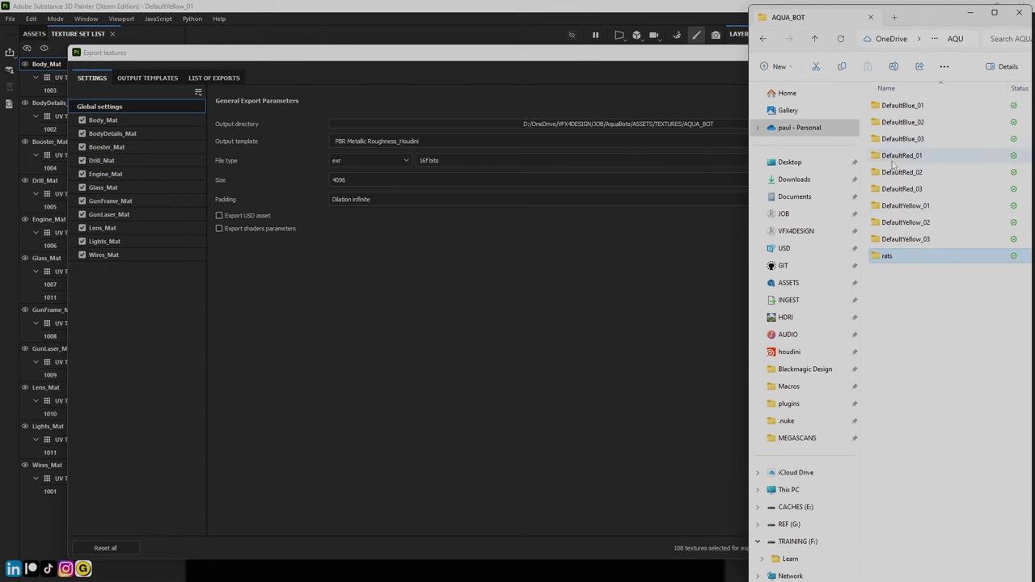
click(882, 223)
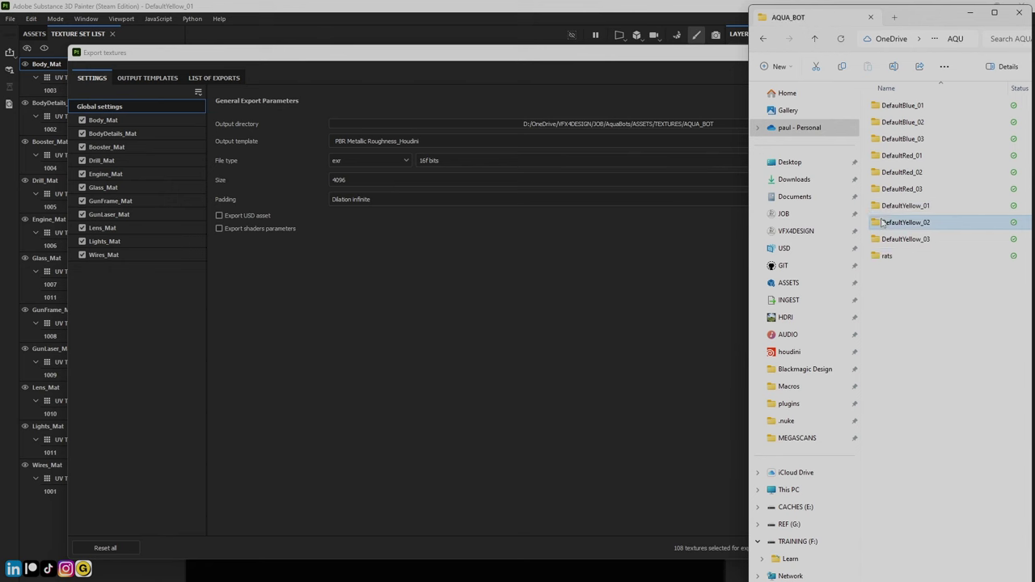
double_click(882, 223)
click(815, 38)
double_click(873, 206)
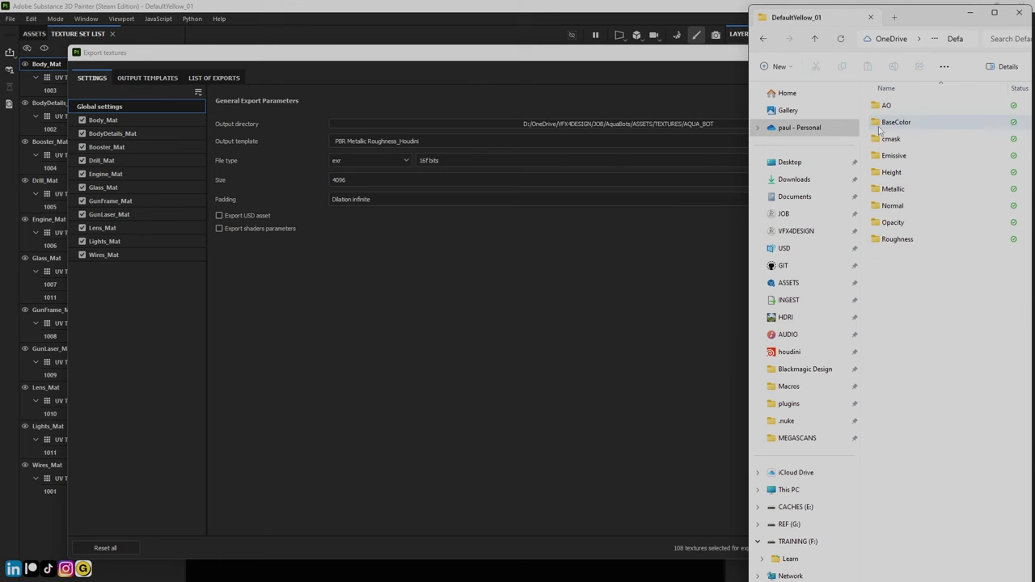
double_click(880, 125)
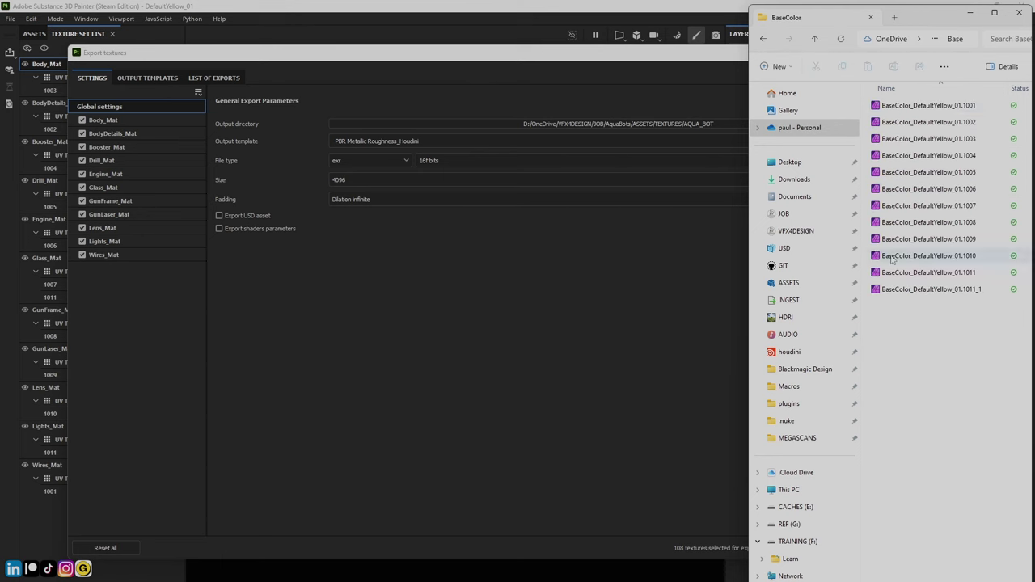
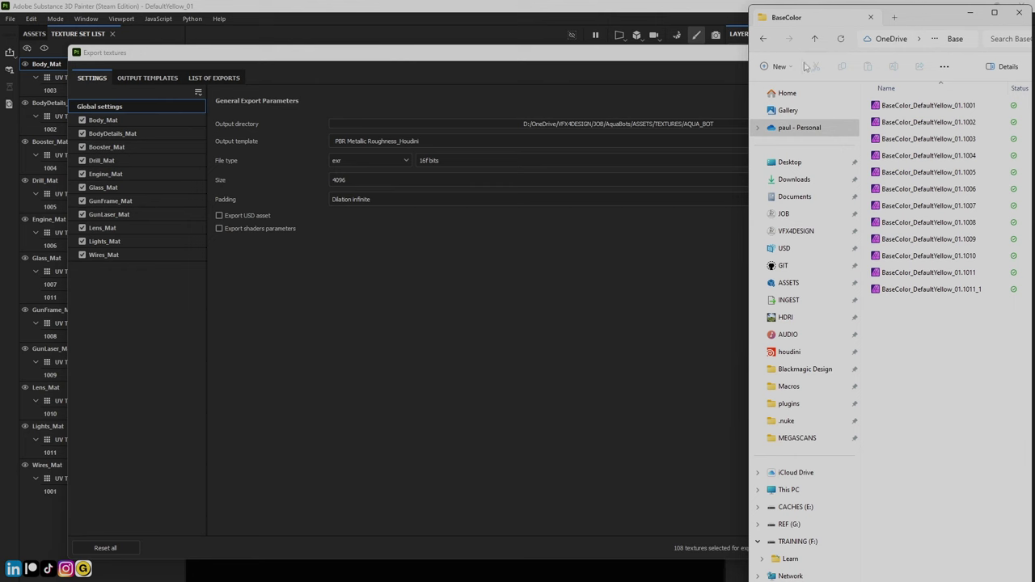
Go back up to the AQUA_BOT texture folder, then return to Substance 3D Painter and close the texture export dialog
click(815, 39)
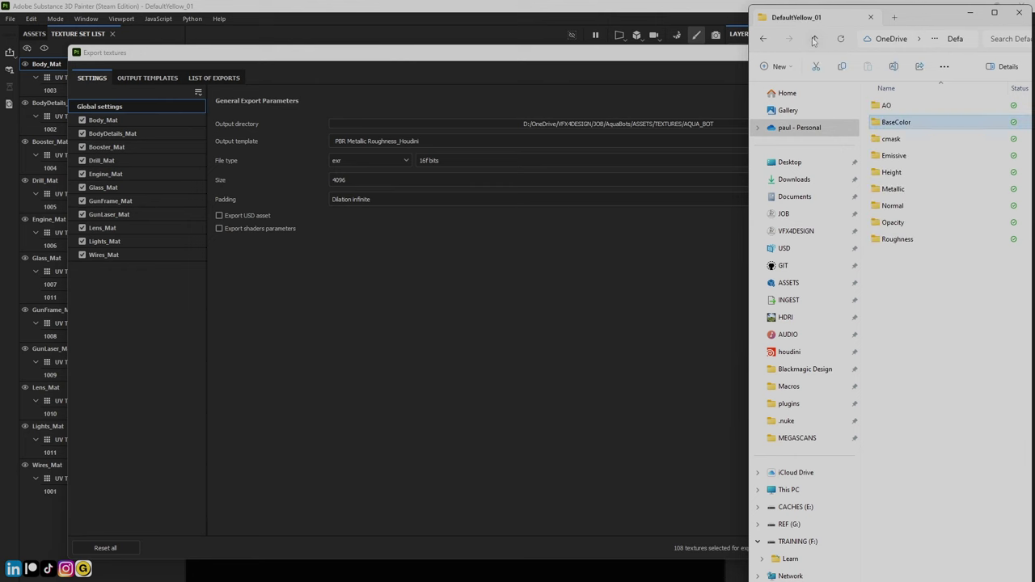
click(816, 39)
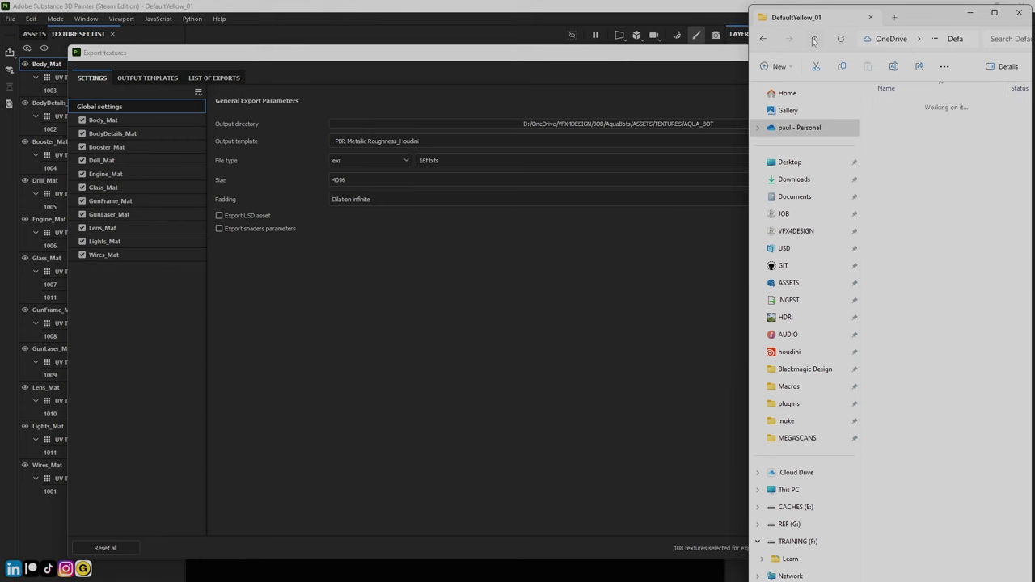
click(237, 58)
click(968, 52)
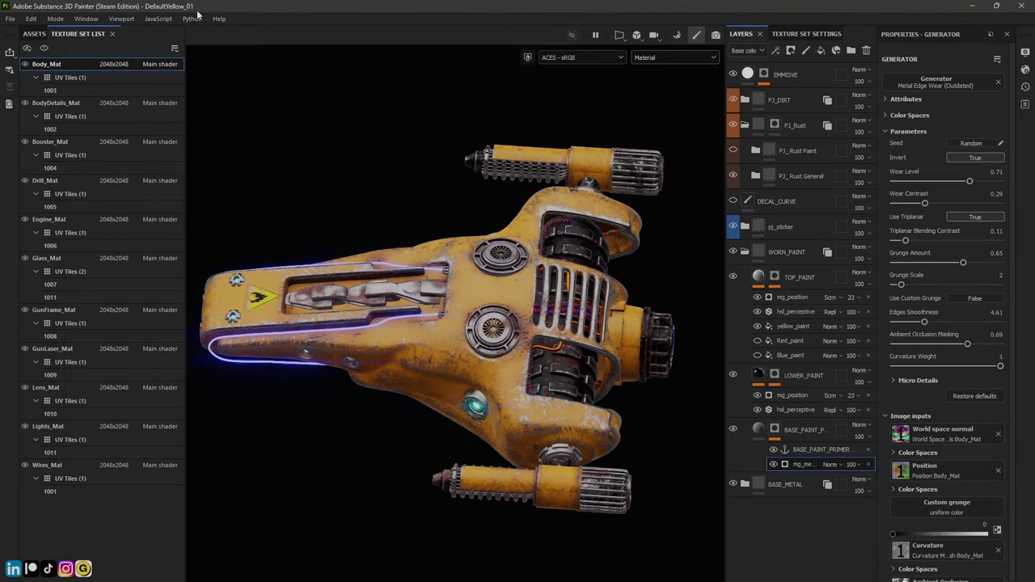
Review the yellow_paint fill and randomize the seed of the Metal Edge Wear generator on the base paint primer layer
click(786, 328)
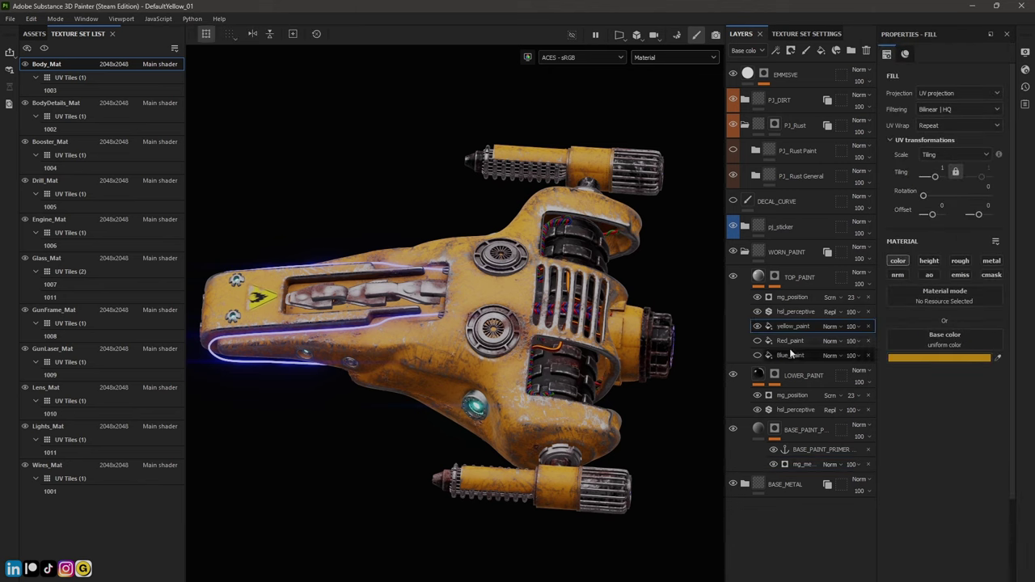
click(811, 450)
click(808, 462)
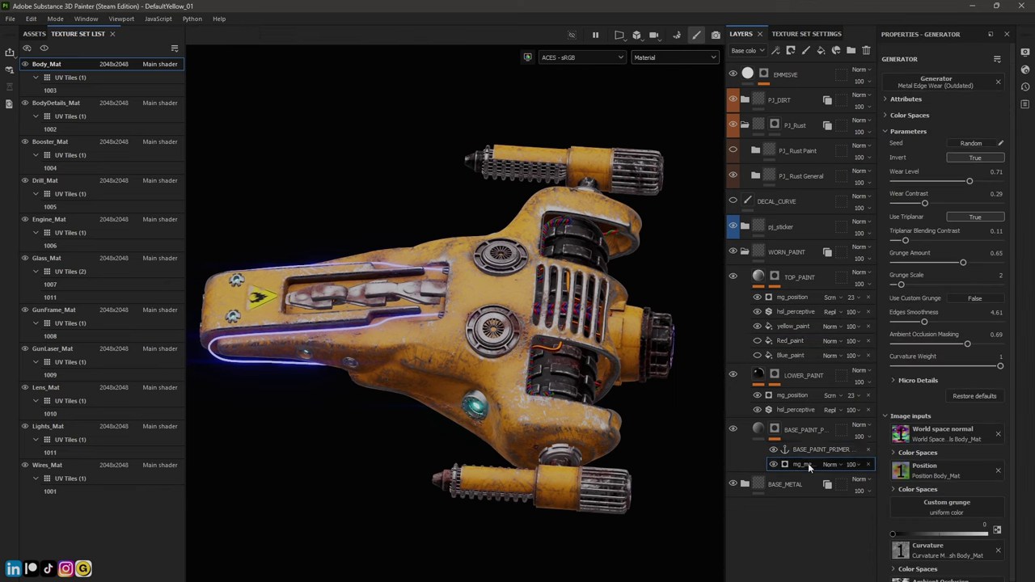
click(969, 144)
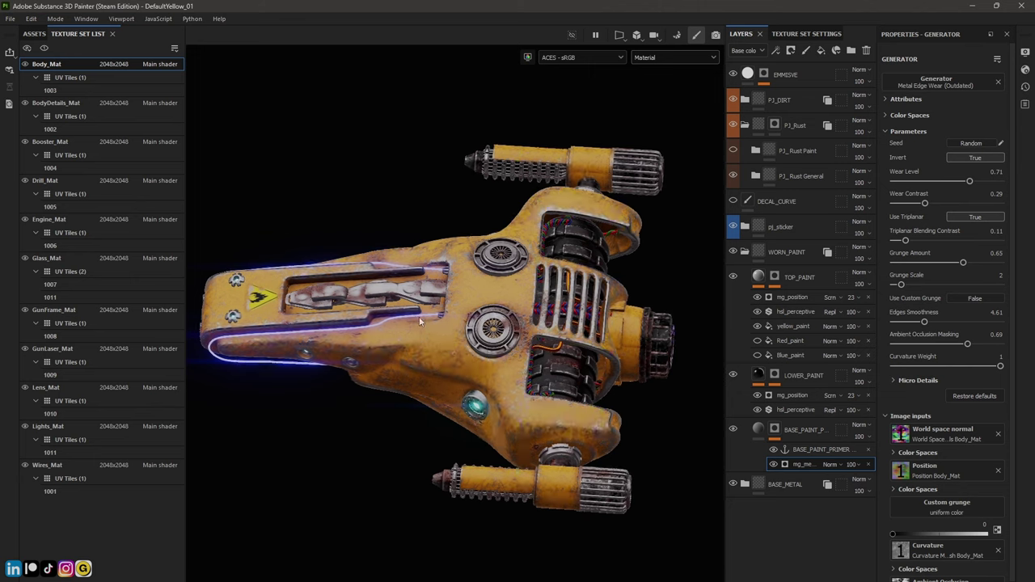
Inspect the ship's worn paint from several angles and set the edge wear generator's Wear Level to 0.86
alt+drag(370, 225, 394, 207)
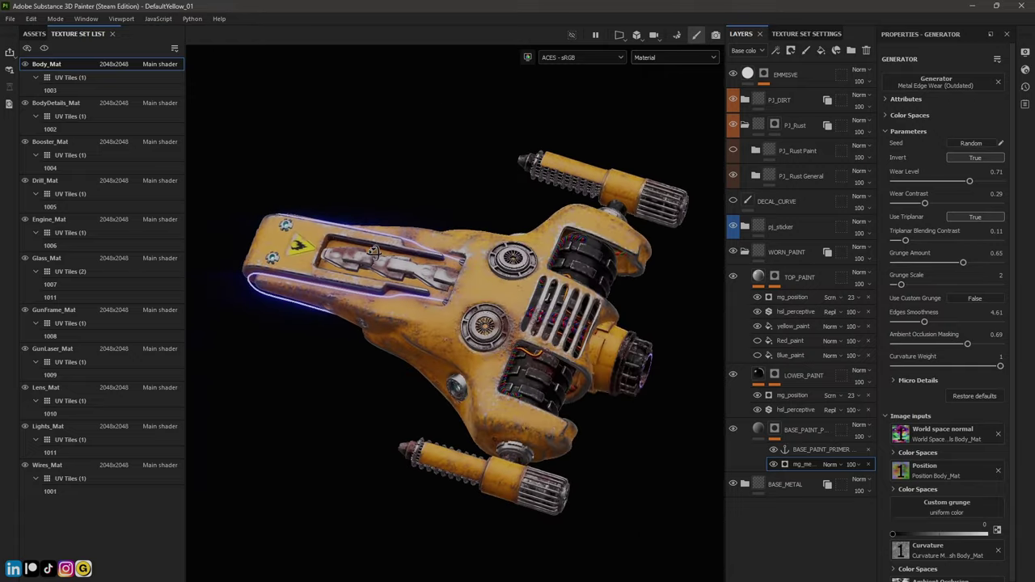
key(Caps_Lock)
right_click(394, 205)
click(421, 174)
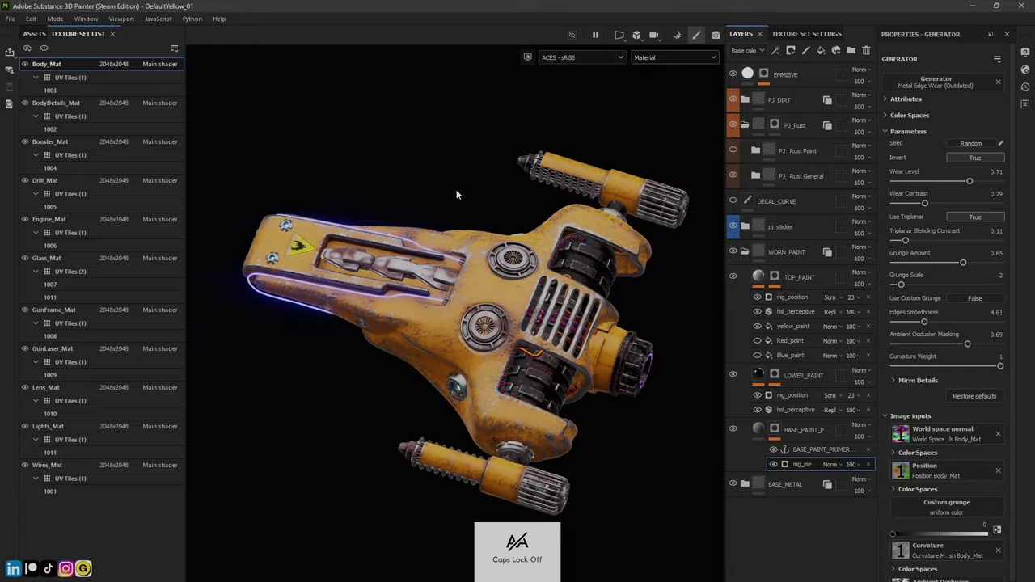
shift+right_drag(471, 189, 413, 188)
alt+drag(414, 188, 350, 248)
alt+drag(397, 370, 436, 347)
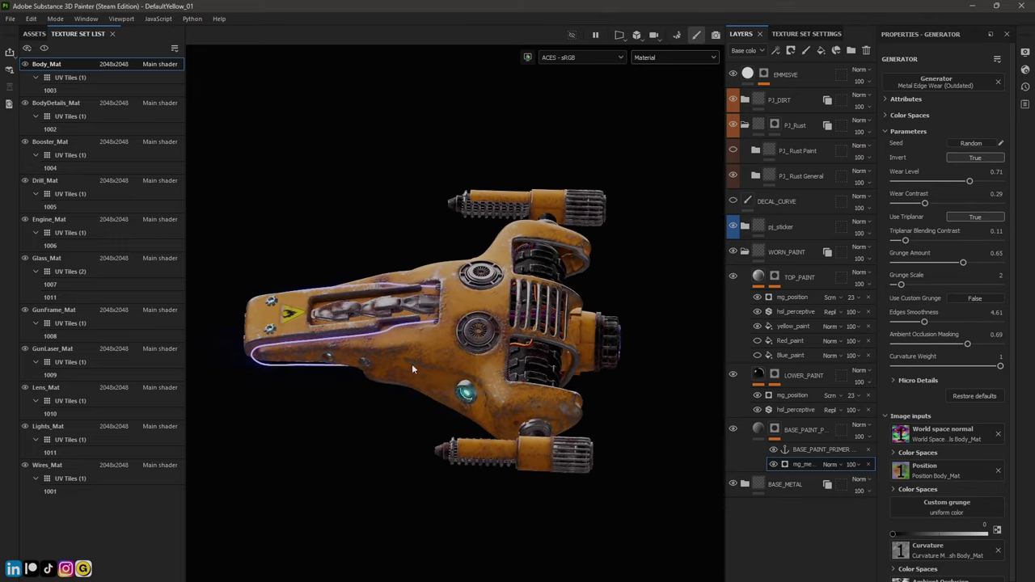
click(986, 181)
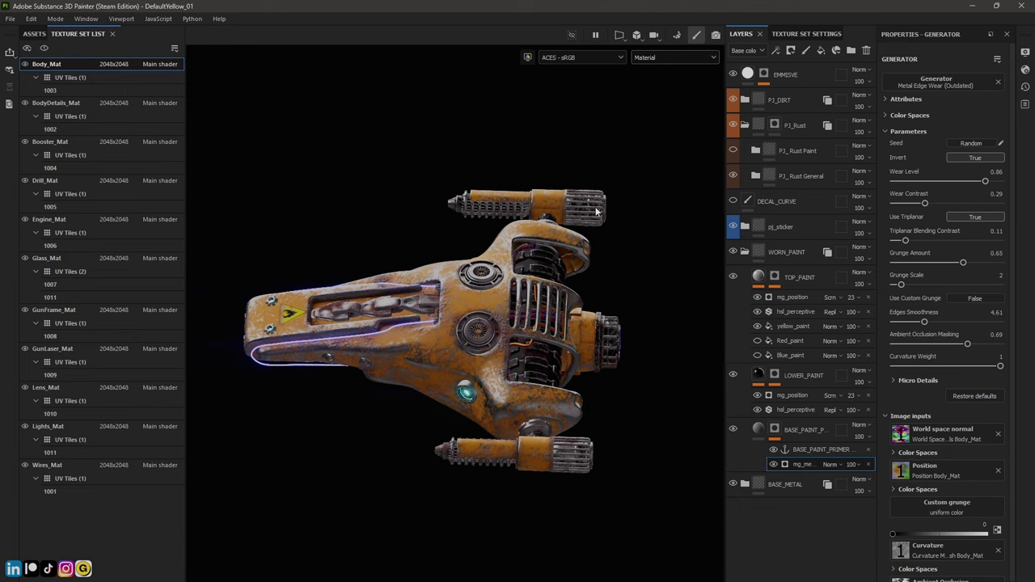
Hide the pj_sticker and PJ_Rust layer folders and inspect the ship from above and below
alt+drag(571, 279, 610, 271)
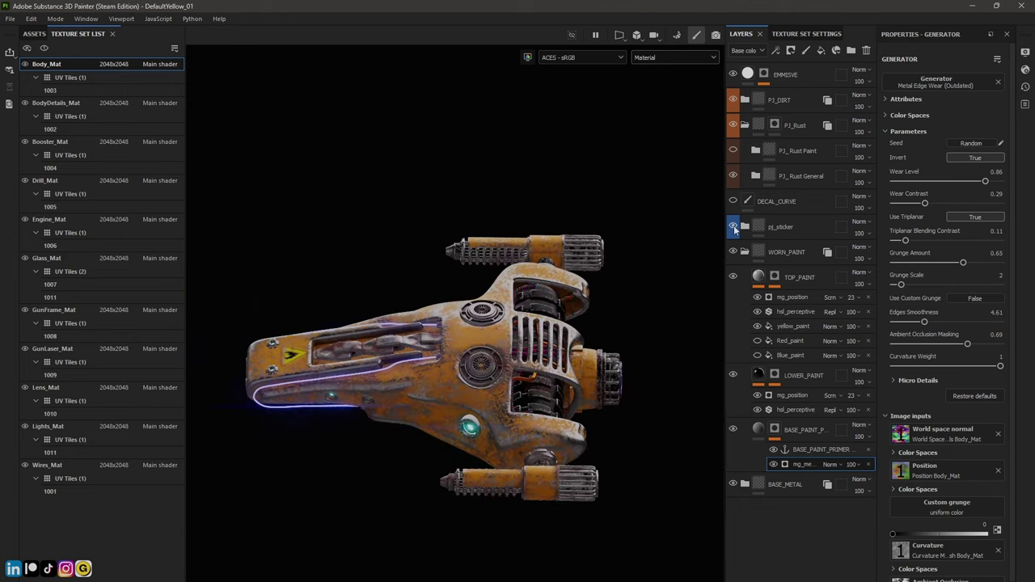
click(734, 226)
alt+drag(441, 412, 415, 281)
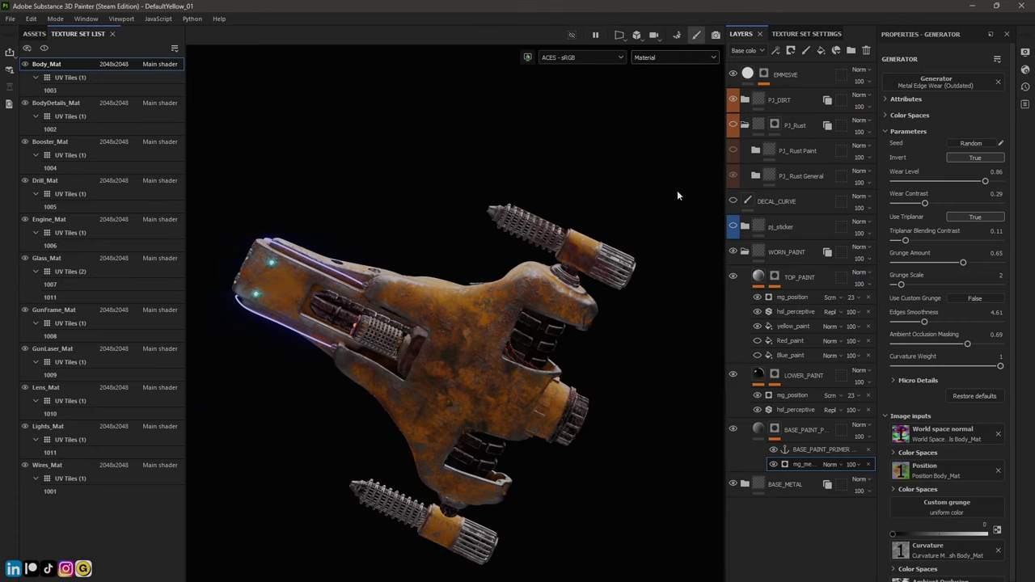
alt+drag(544, 260, 518, 400)
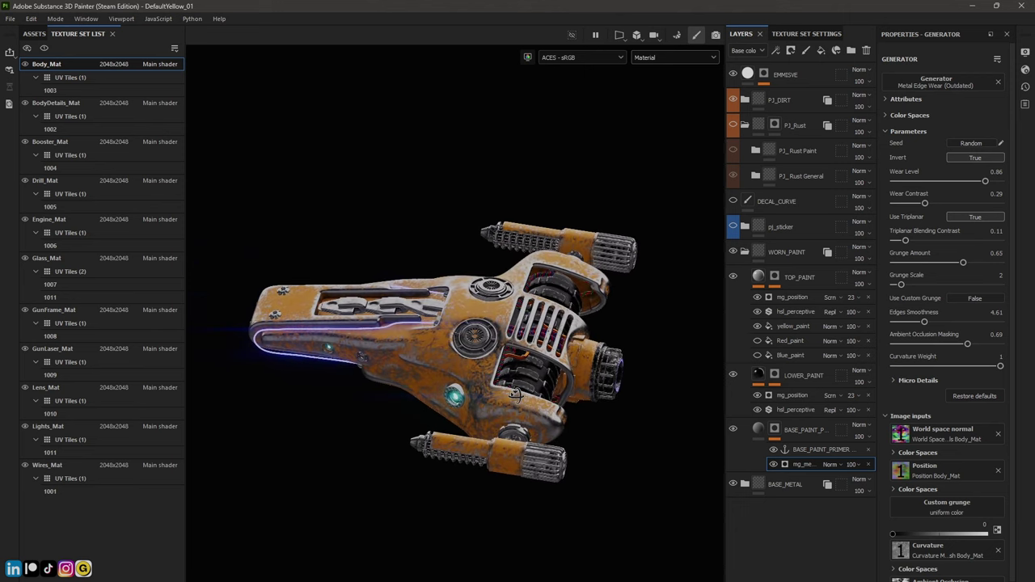
Preview the red variant by showing Red_paint in place of yellow_paint in TOP_PAINT, and restore the yellow paint
click(758, 326)
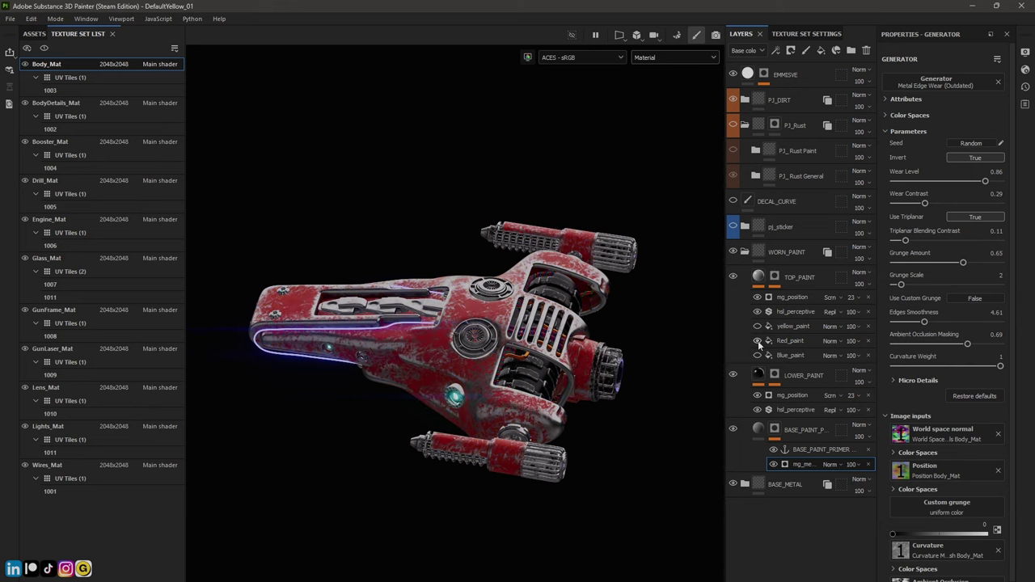
click(758, 341)
click(758, 327)
alt+drag(372, 178, 409, 290)
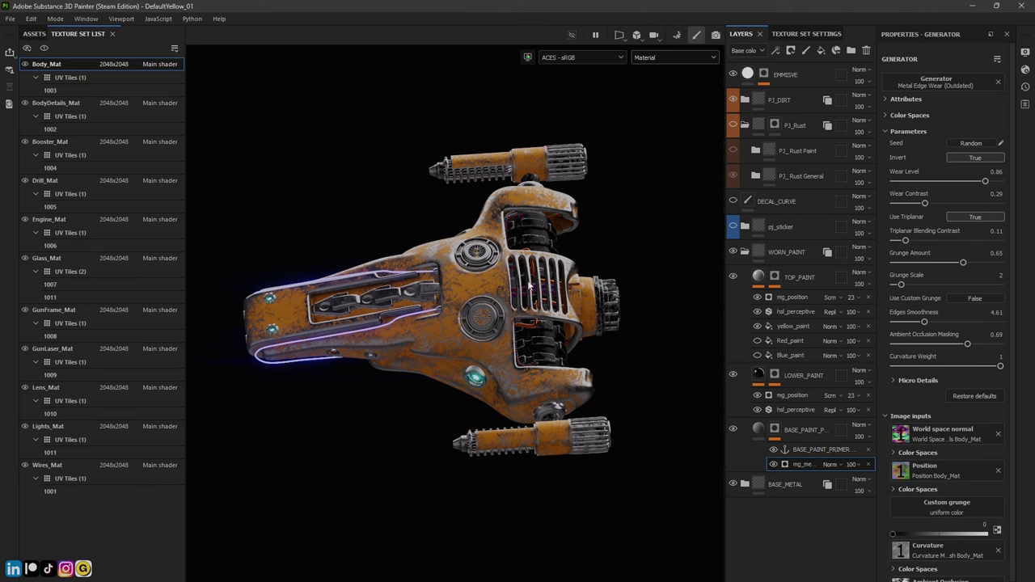
alt+drag(552, 290, 487, 292)
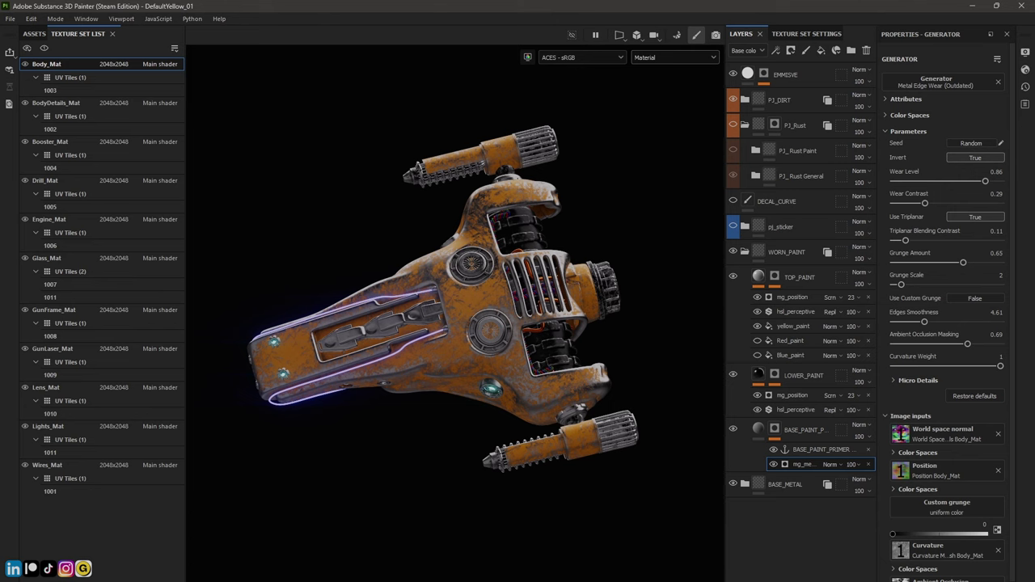
Switch to File Explorer, review the color variant folders in AQUA_BOT, look inside DefaultYellow_02 and return to AQUA_BOT
key(alt+Tab)
click(920, 126)
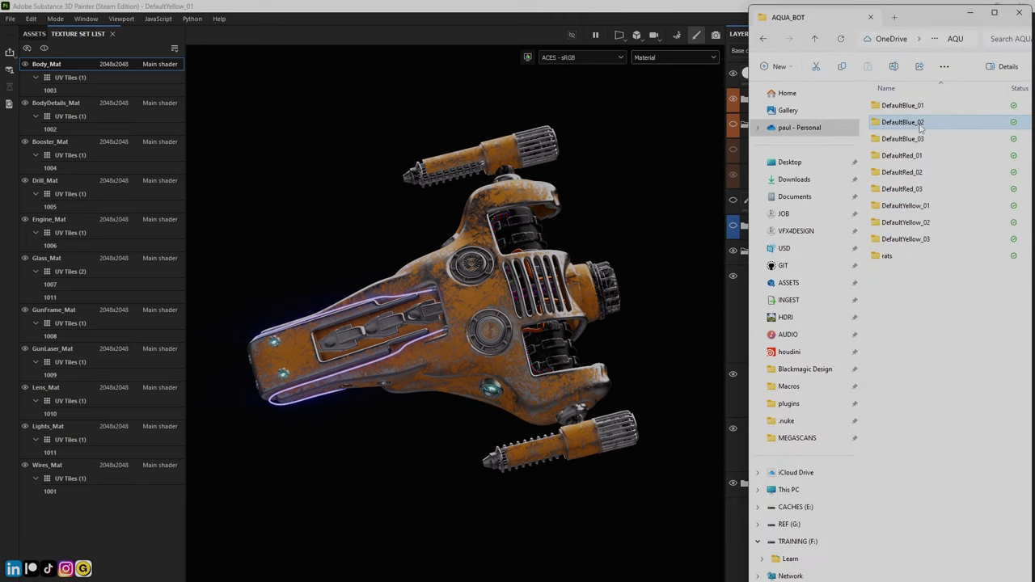
click(904, 223)
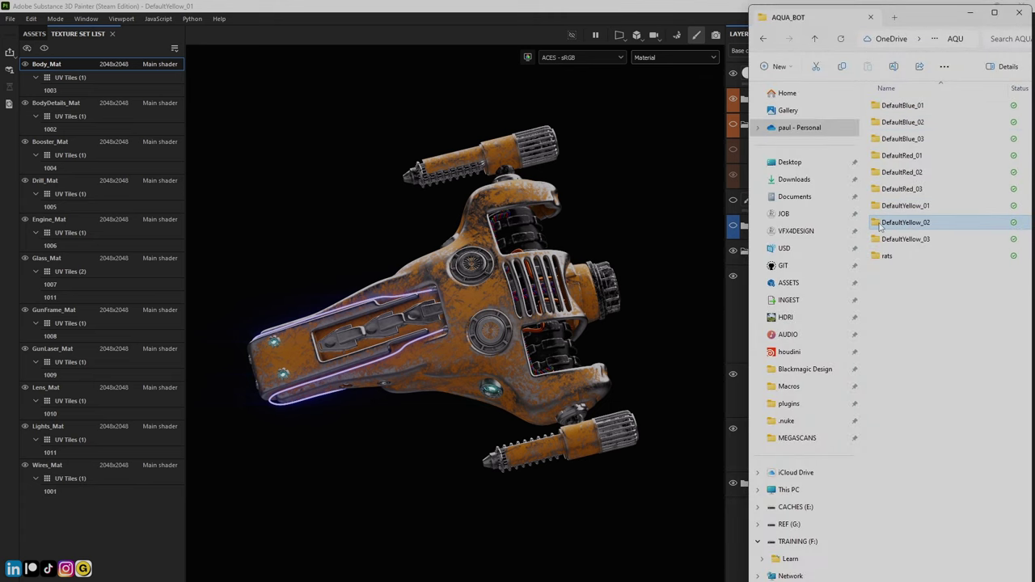
double_click(880, 226)
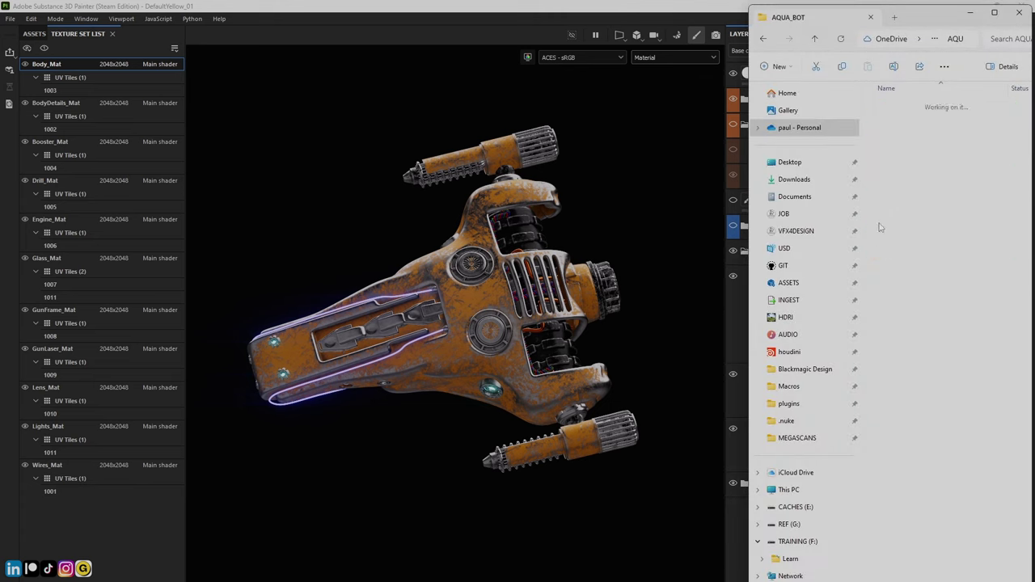
click(815, 41)
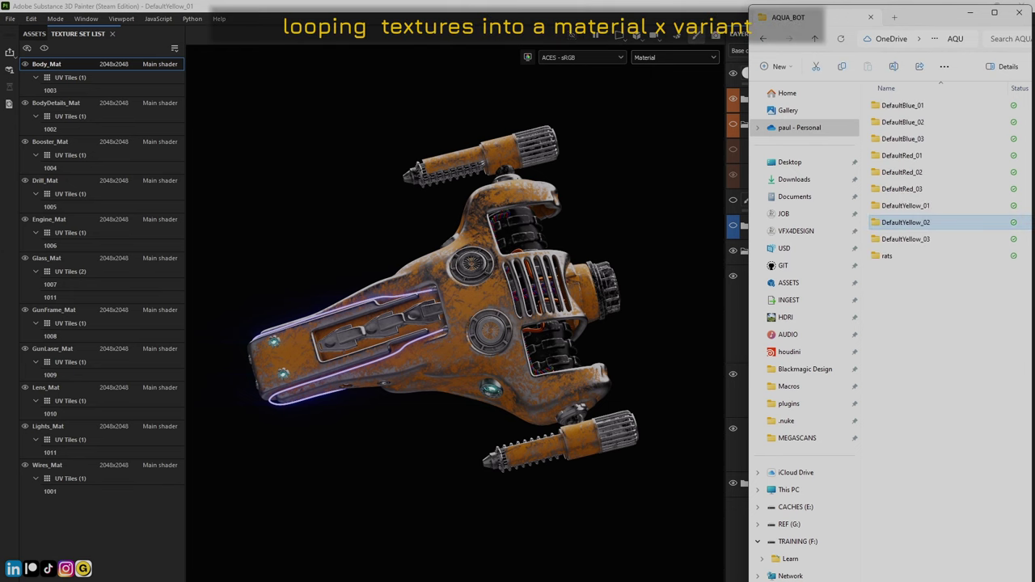
Switch to Houdini, select the DefaultYellow material and enlarge its parameter view to examine the variant-driven texture paths
click(243, 581)
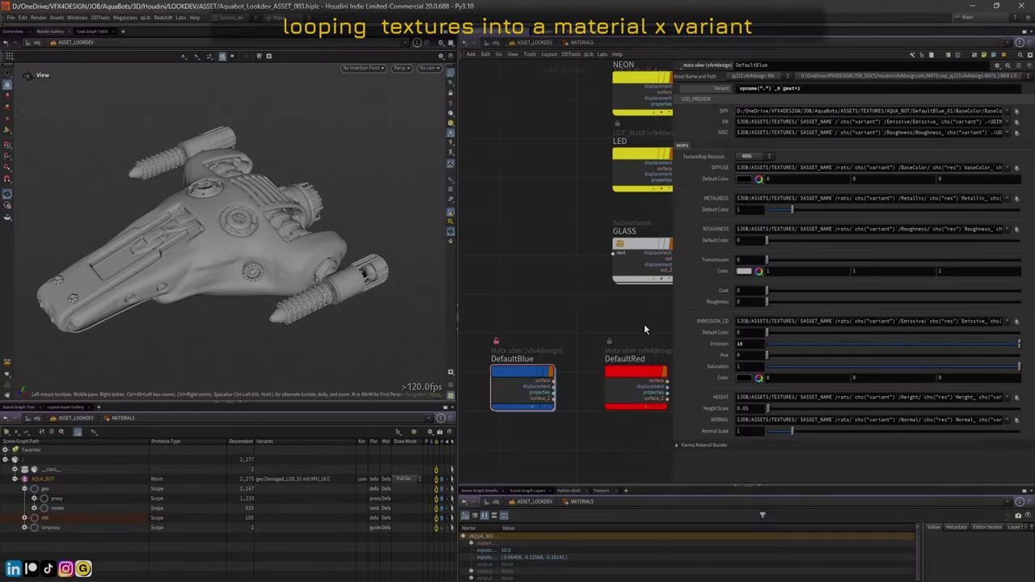
drag(669, 324, 797, 325)
click(740, 380)
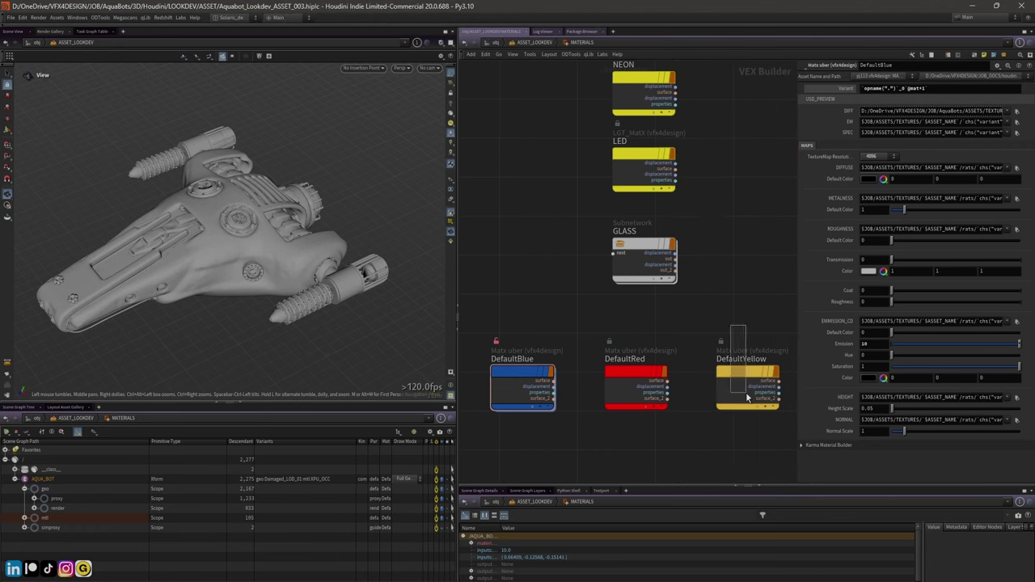
scroll(705, 274, down, 2)
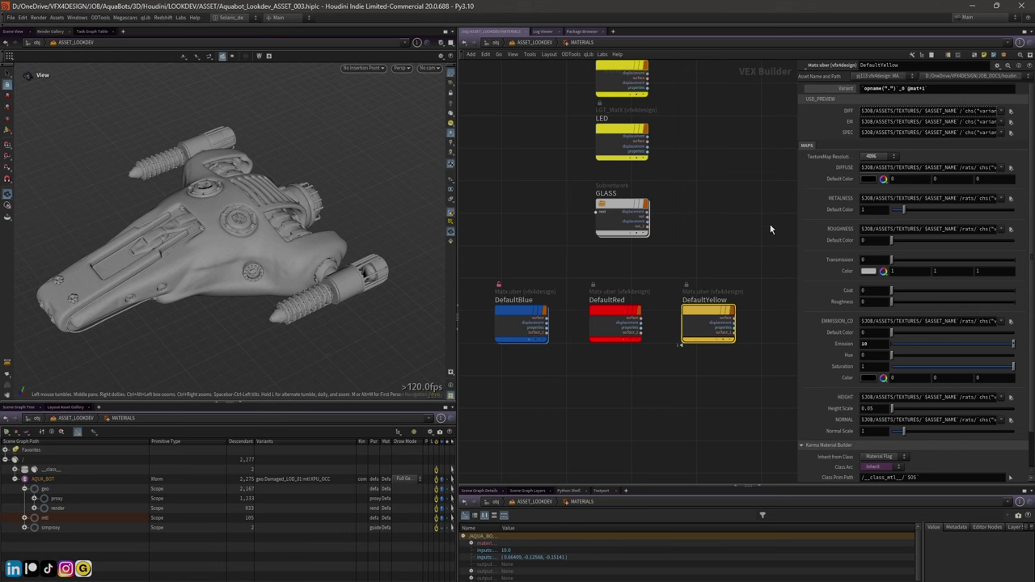
drag(796, 239, 664, 252)
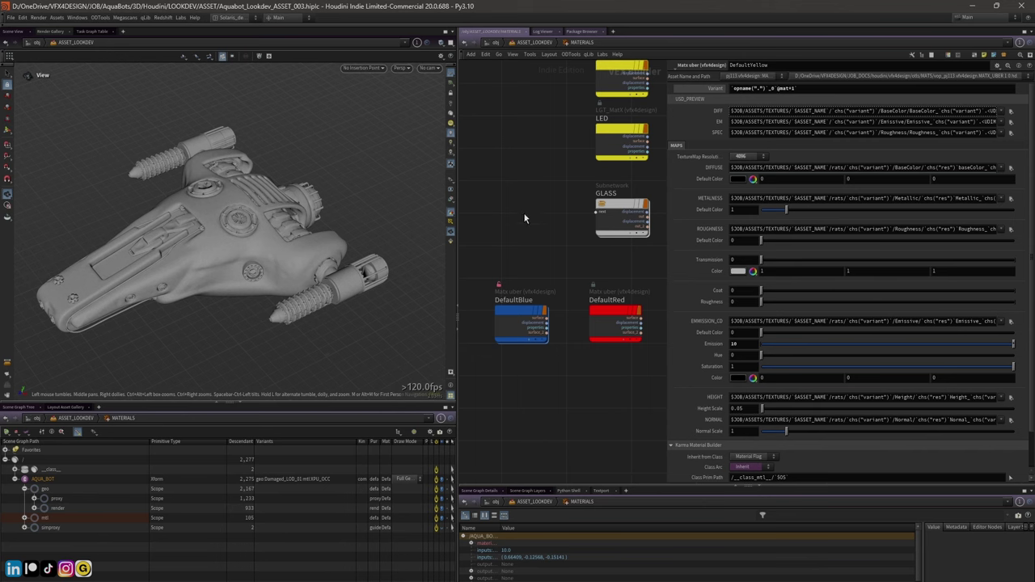
mouse_move(512, 314)
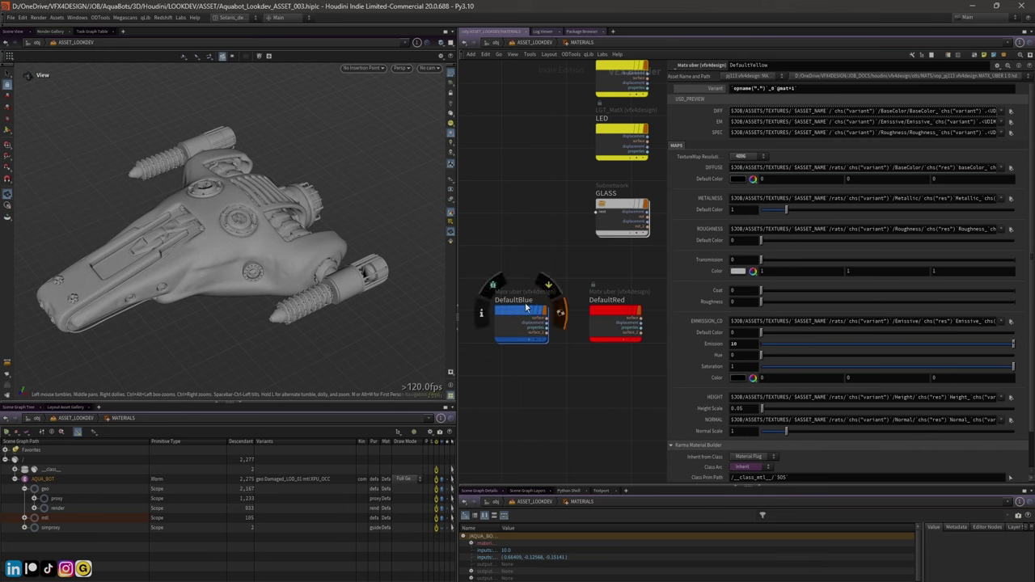
middle_drag(641, 280, 554, 280)
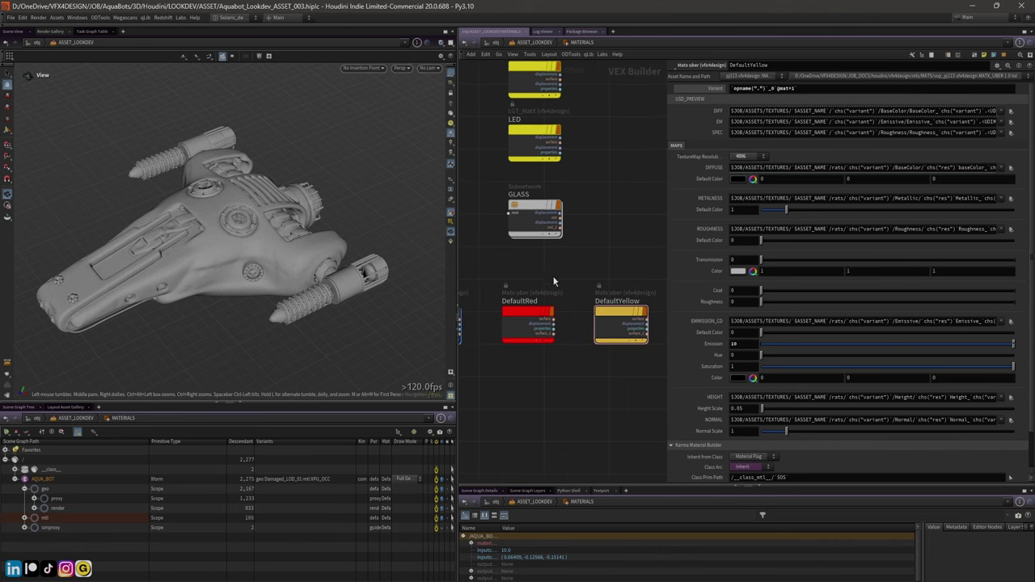
Examine the opname part of DefaultYellow's Variant expression against the node's name, and display the expression's evaluated value
middle_click(765, 89)
click(714, 89)
drag(731, 88, 766, 88)
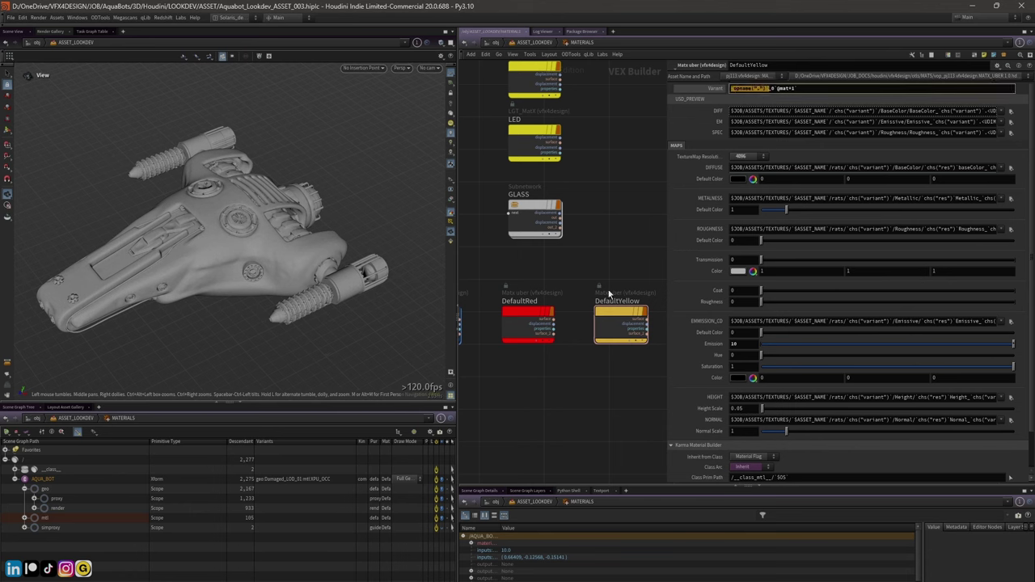
drag(616, 308, 614, 303)
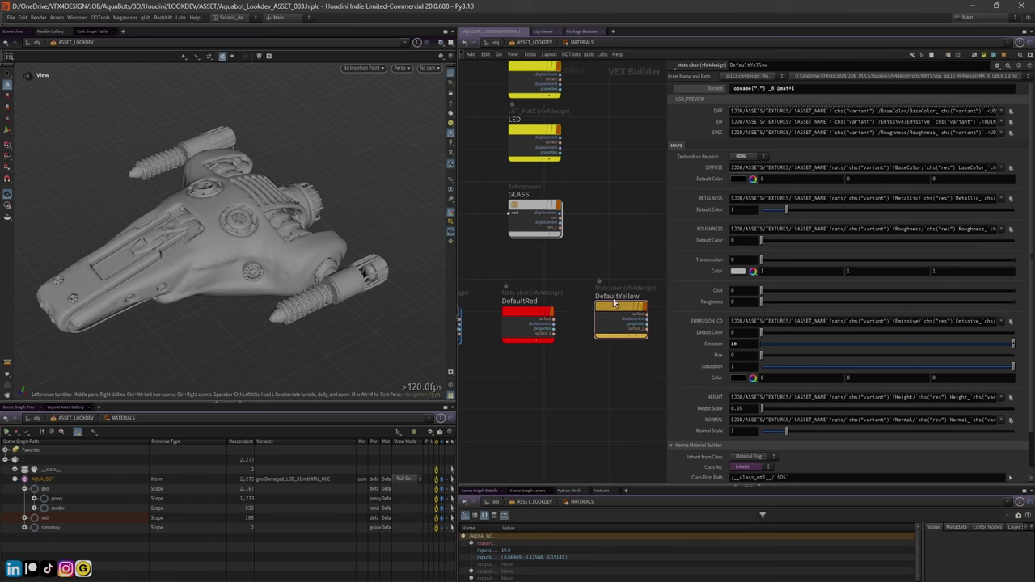
click(697, 93)
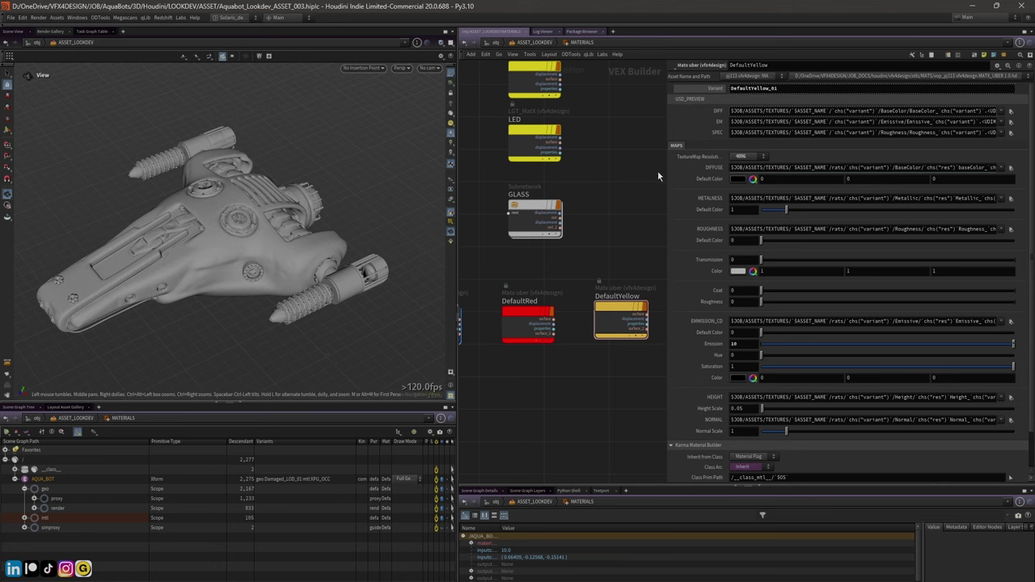
Shrink the parameter view and point out the DefaultBlue, DefaultRed and DefaultYellow material nodes by selecting them together
drag(666, 177, 742, 180)
scroll(609, 247, down, 1)
middle_drag(608, 246, 660, 255)
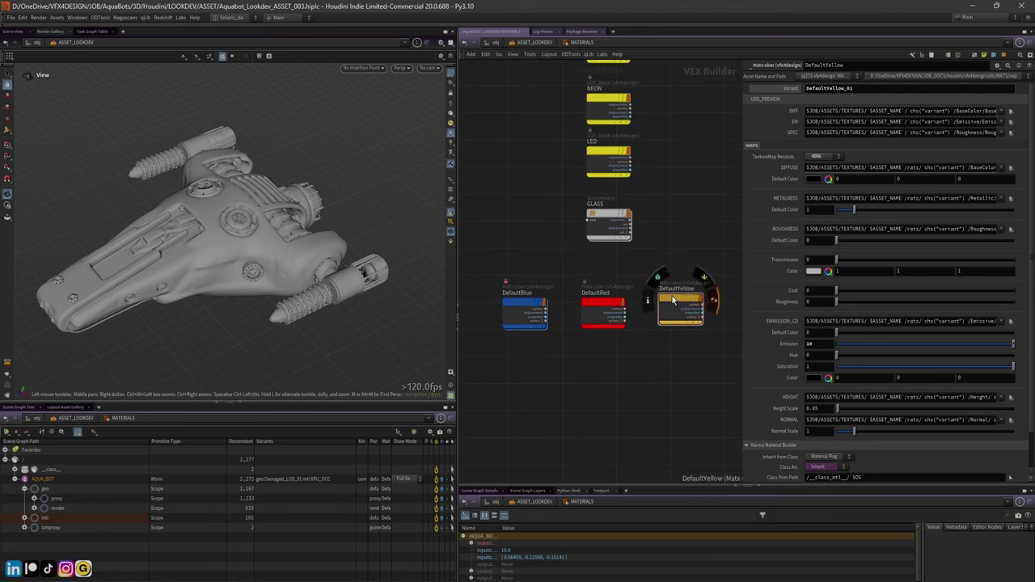
drag(501, 279, 699, 371)
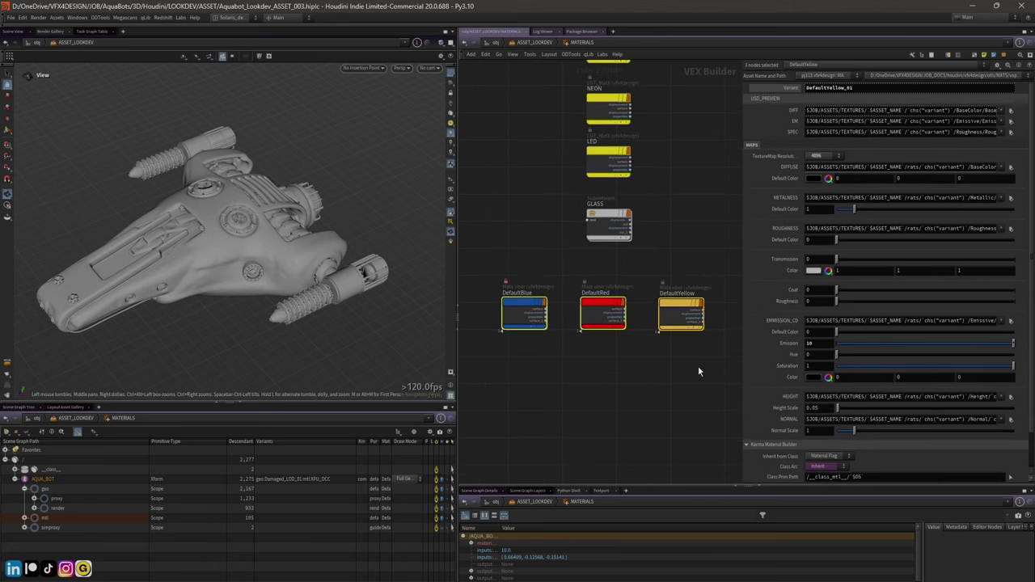
click(536, 267)
Return to the ASSET_LOOKDEV network, select the DefaultBlue Assign Material node and widen the network view to show the variant block
middle_drag(537, 62, 541, 95)
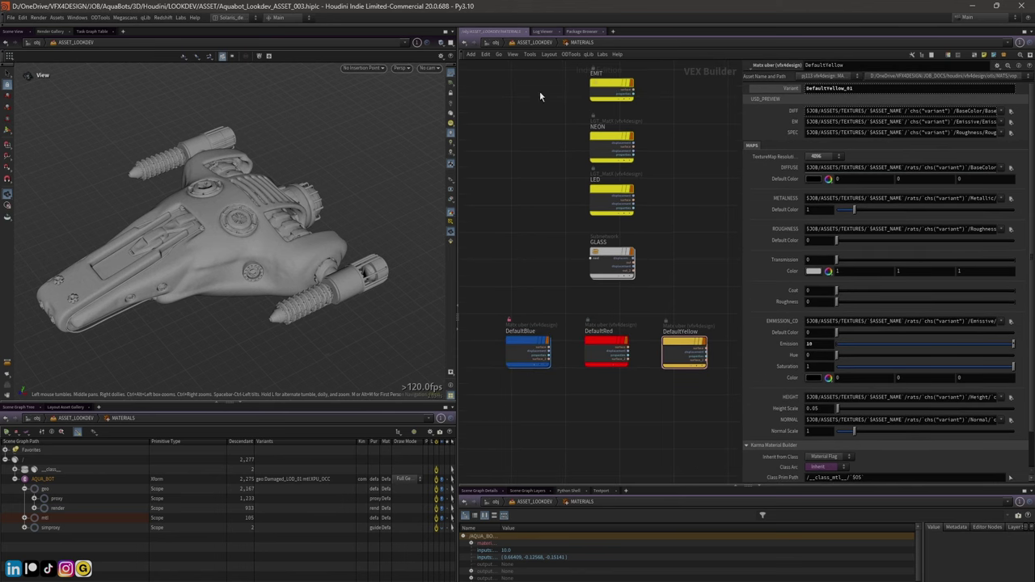
click(535, 43)
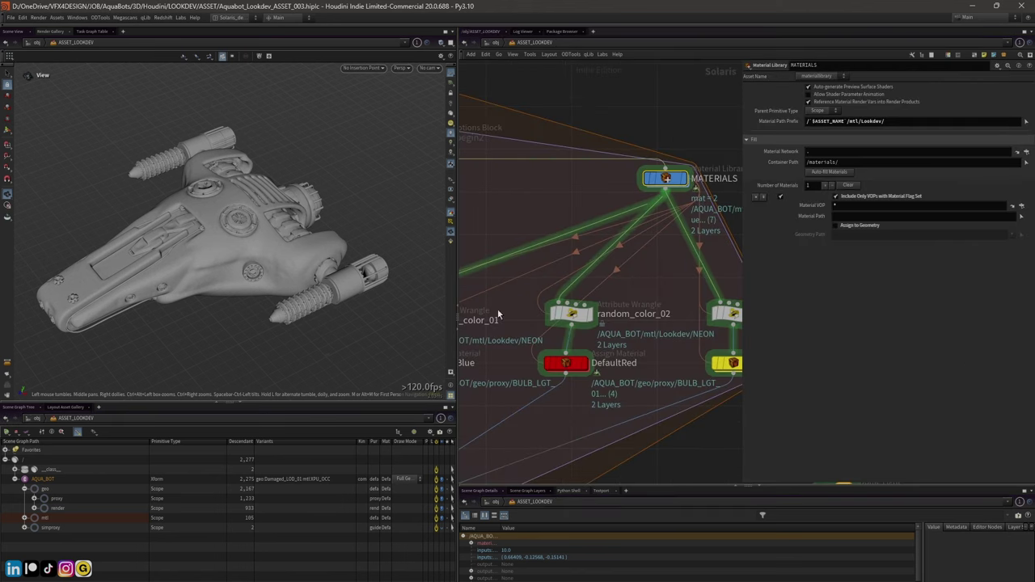
scroll(546, 309, up, 3)
click(542, 330)
scroll(591, 354, down, 3)
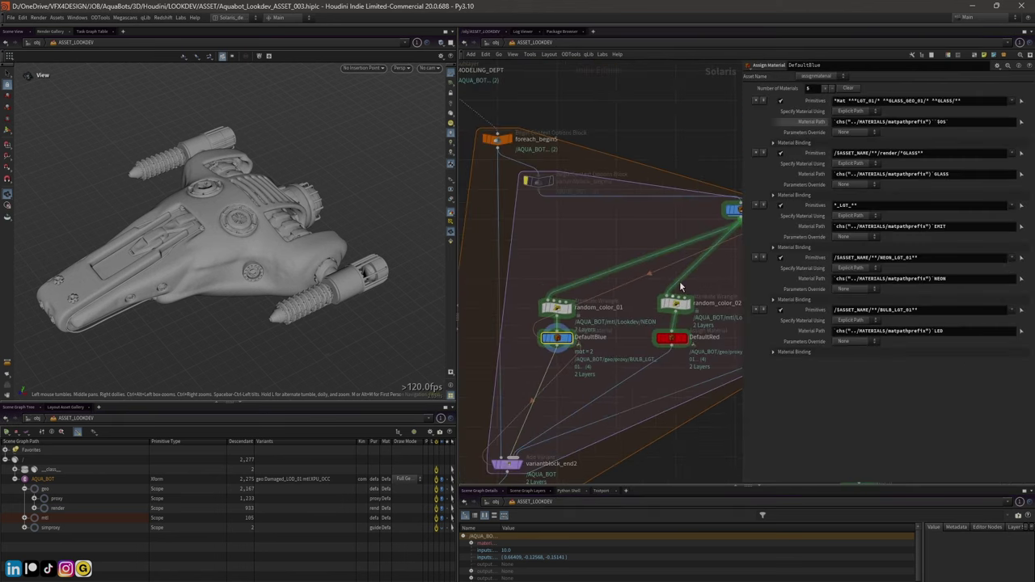
drag(456, 161, 324, 162)
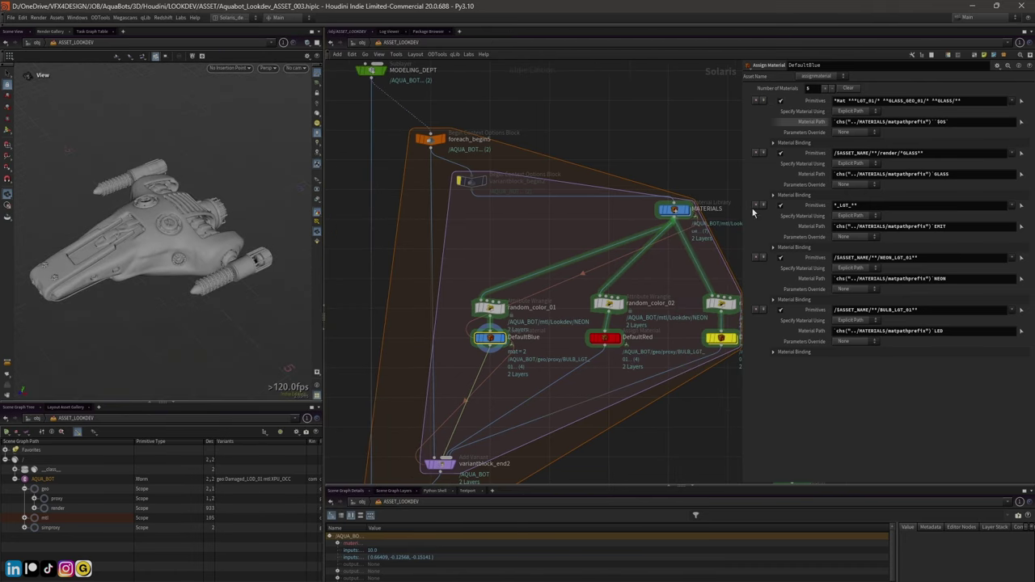
Select the MATERIALS node to view its material path prefix, then display and select the random_color_01 wrangle to examine its VEX code
click(676, 211)
scroll(510, 234, up, 2)
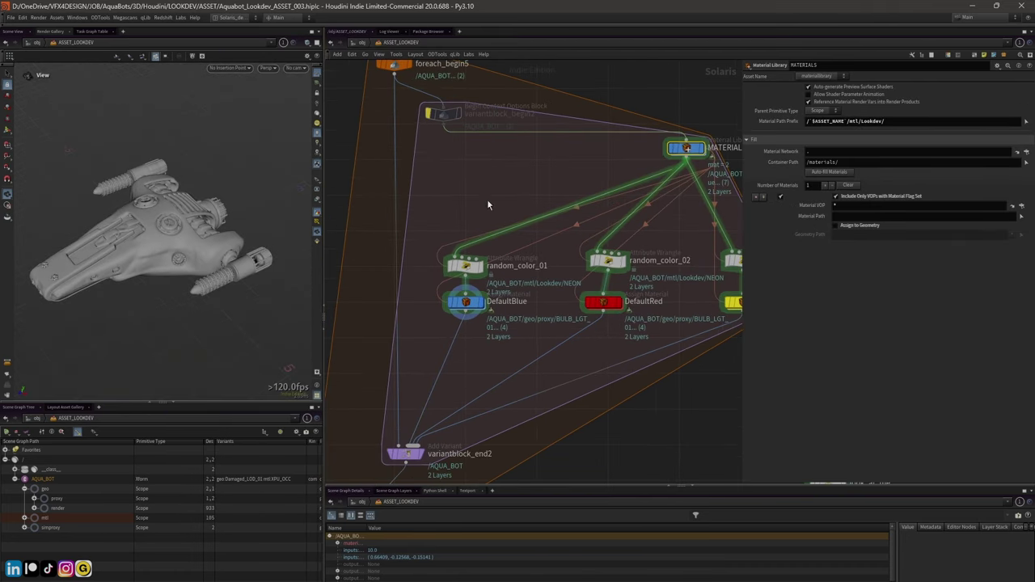
click(467, 271)
click(482, 268)
middle_drag(426, 316, 461, 287)
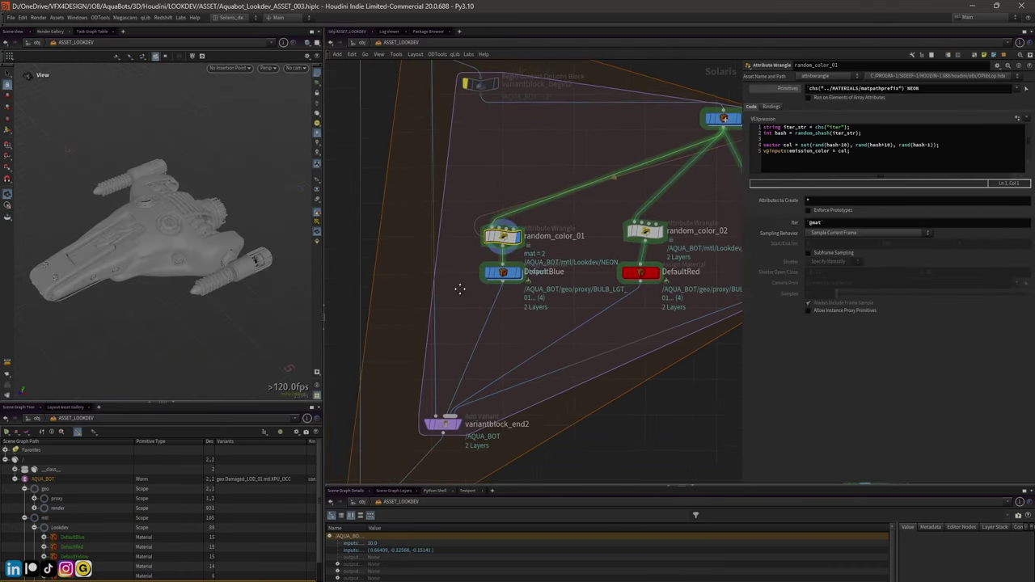
scroll(461, 284, up, 2)
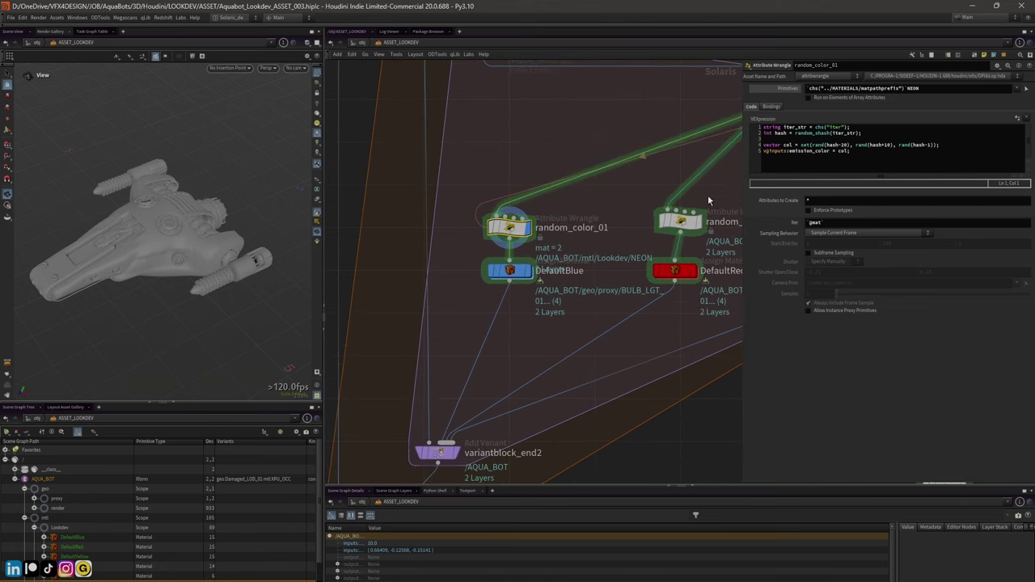
Select the foreach_end5 node and examine its iteration settings and value option name in relation to the variant block
scroll(517, 311, down, 3)
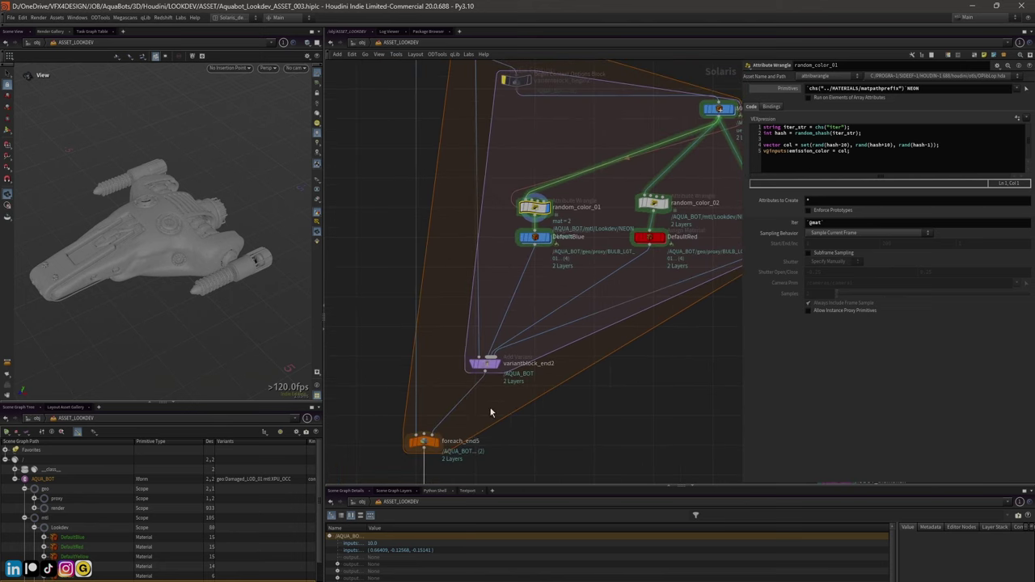
click(426, 443)
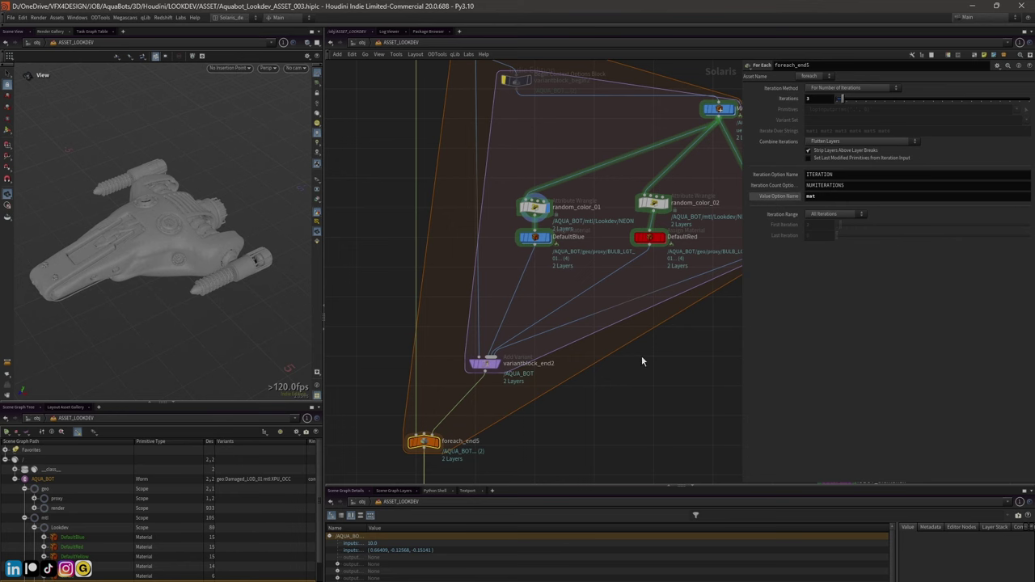
middle_drag(664, 353, 654, 362)
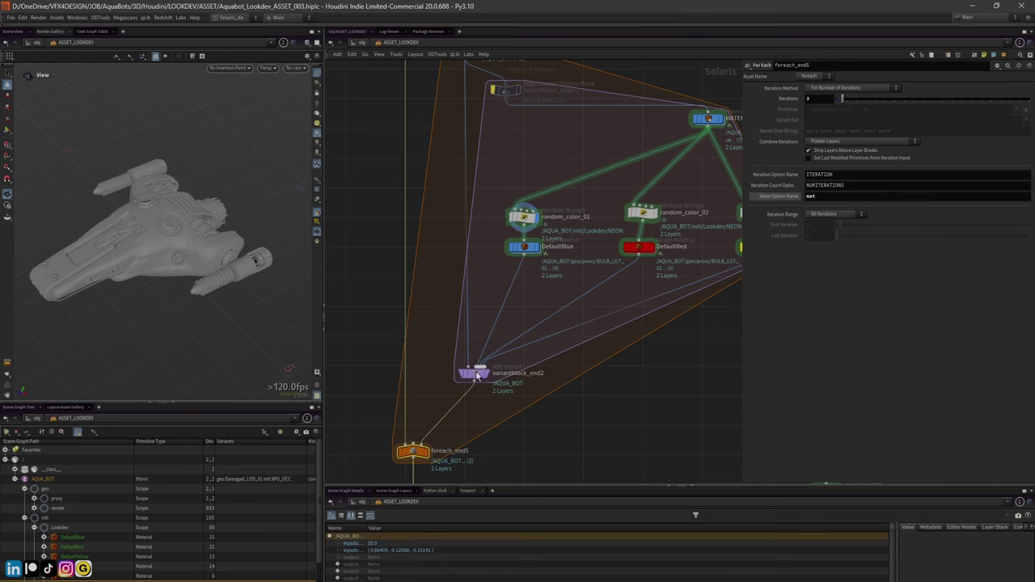
middle_drag(634, 391, 627, 335)
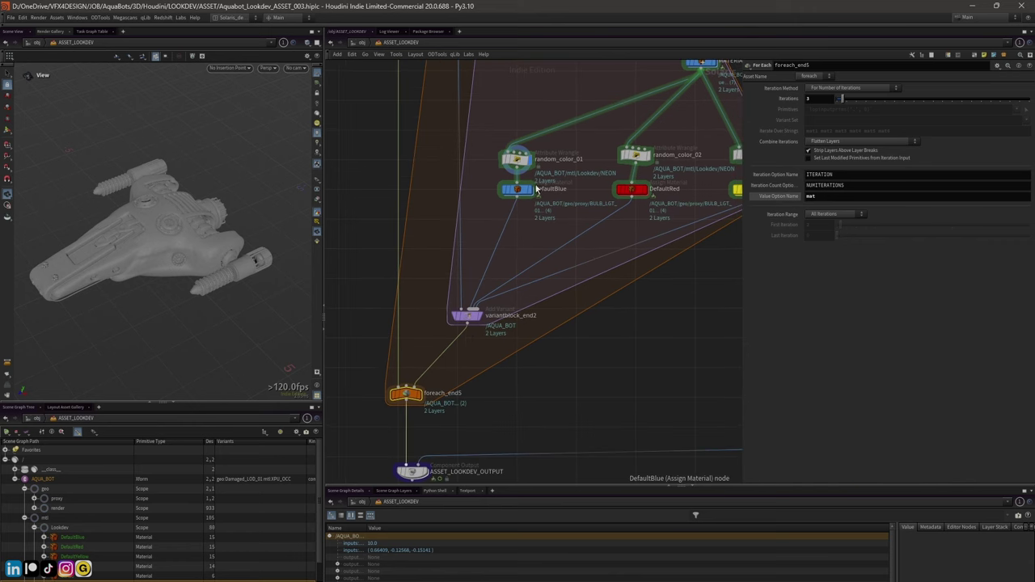
middle_drag(538, 388, 540, 362)
Select variantblock_end2 and examine its Variant Name Default expression against the connected Assign Material nodes, pointing out the _0 part
click(469, 290)
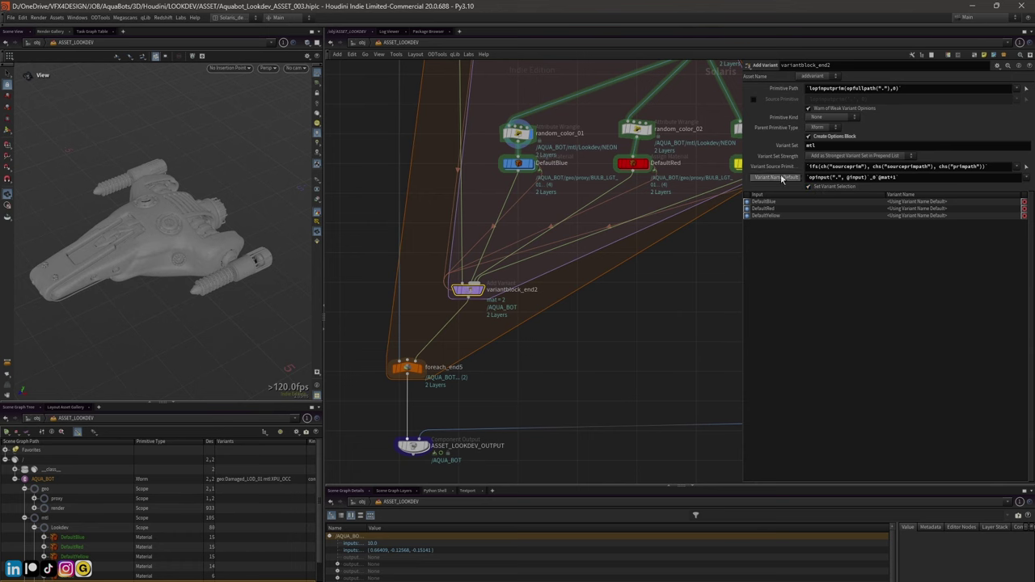
scroll(652, 217, up, 2)
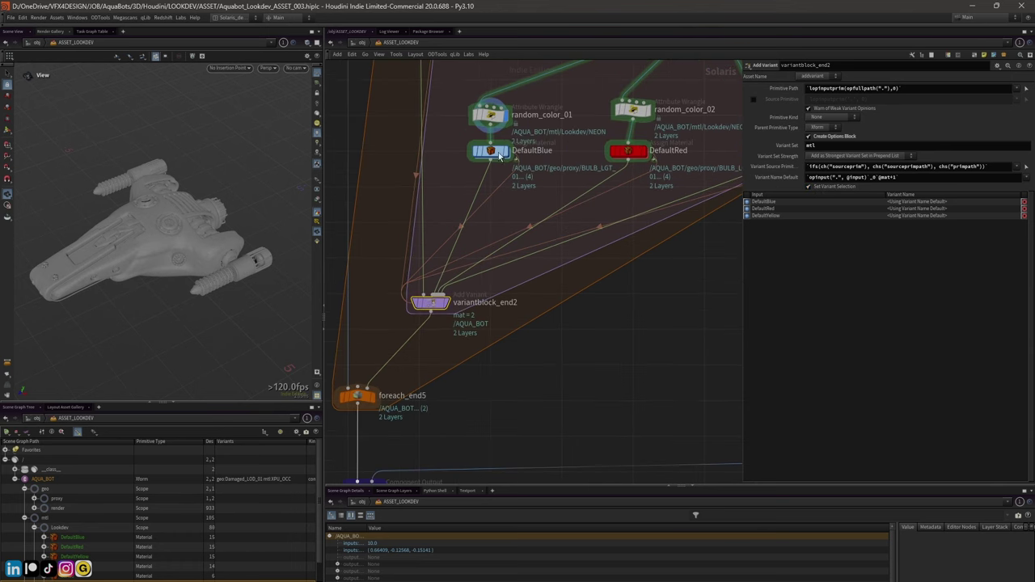
mouse_move(508, 158)
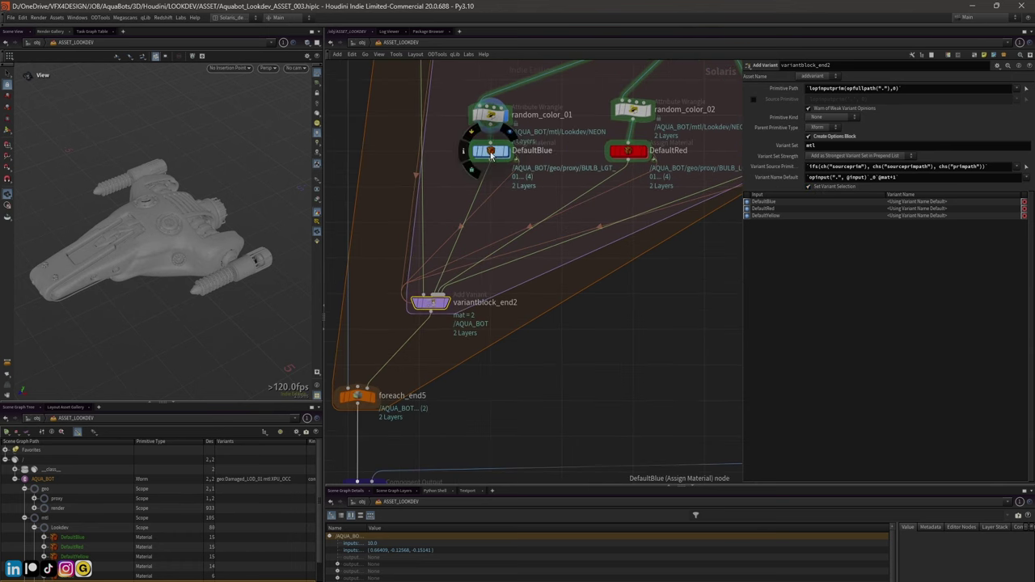
middle_drag(682, 267, 609, 314)
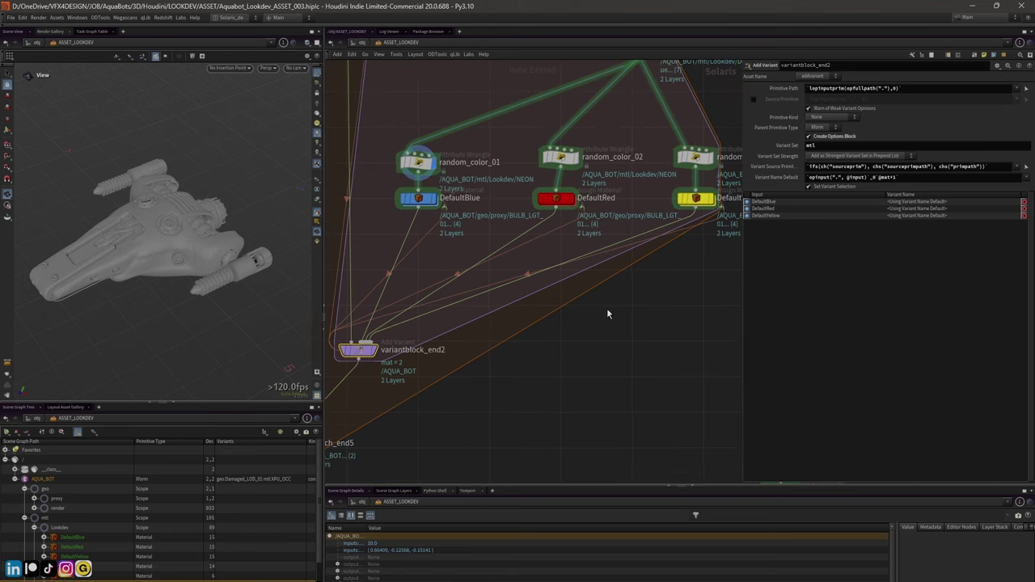
middle_drag(478, 230, 512, 204)
mouse_move(458, 176)
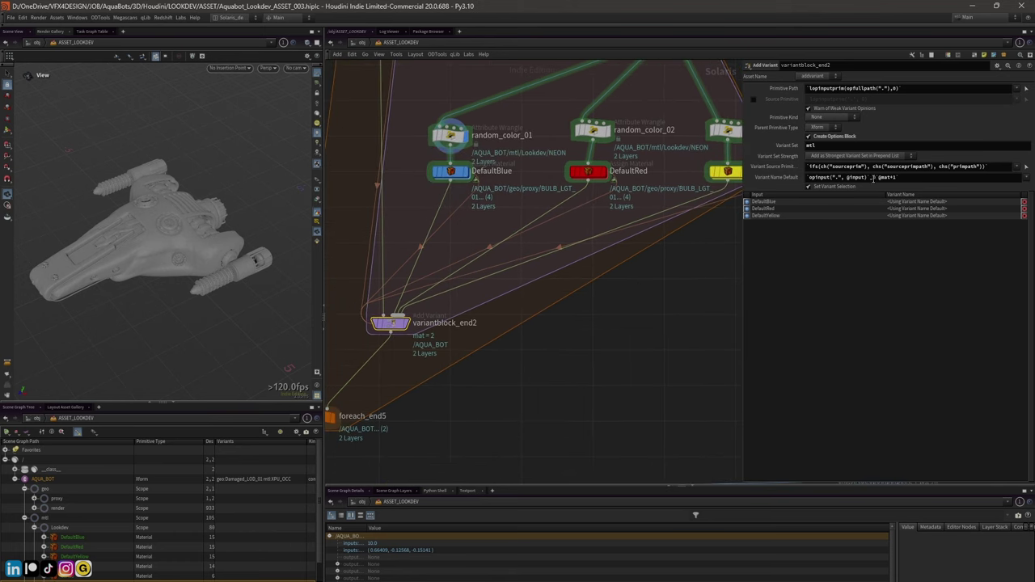
drag(877, 180, 889, 180)
middle_drag(462, 416, 522, 420)
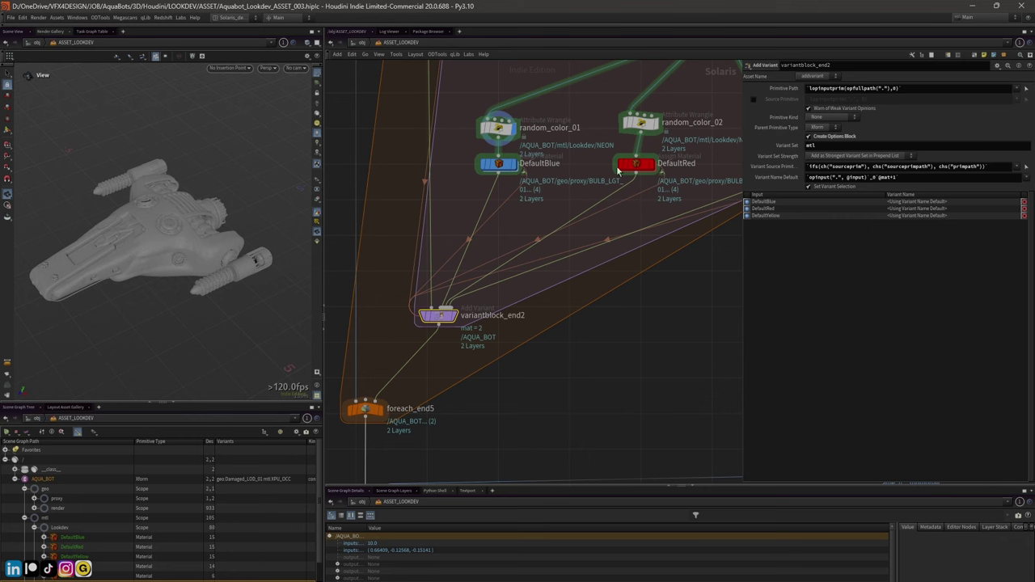
Select the ASSET_LOOKDEV_OUTPUT component output and display its result in the viewport
middle_drag(455, 446, 463, 367)
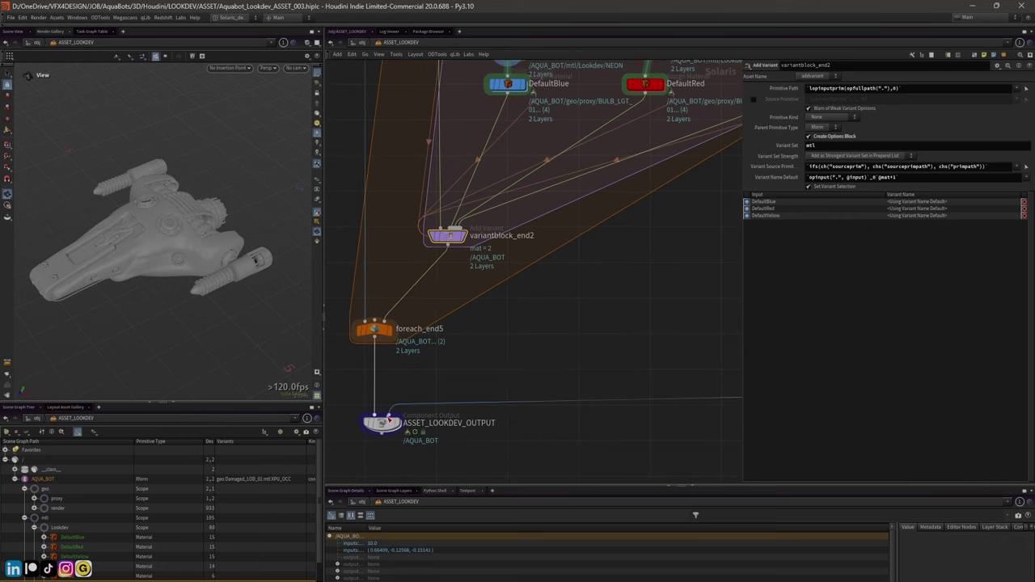
mouse_move(385, 424)
click(398, 402)
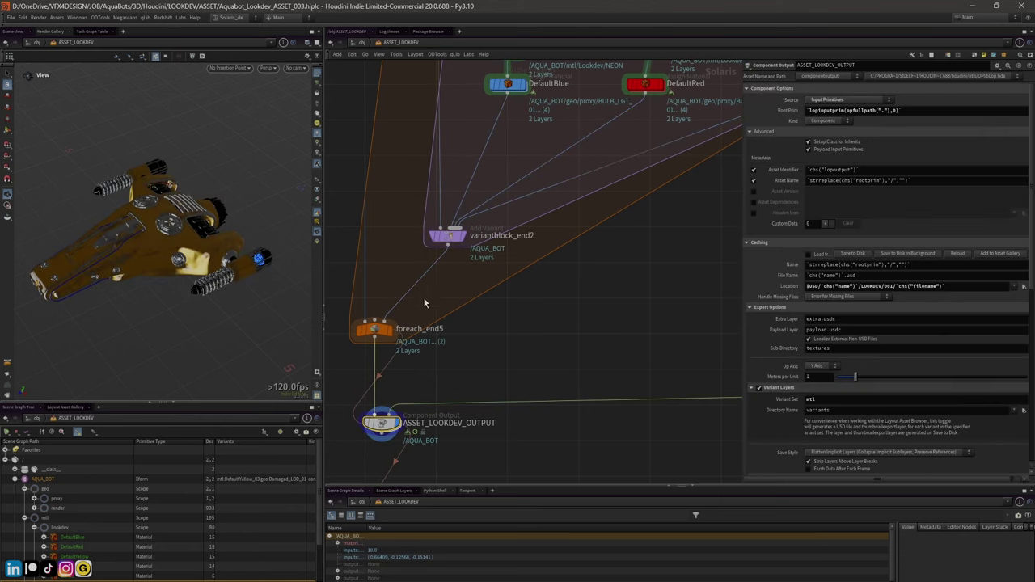
Widen the scene graph tree and list the available mtl variants of the AQUA_BOT primitive
drag(215, 443, 235, 444)
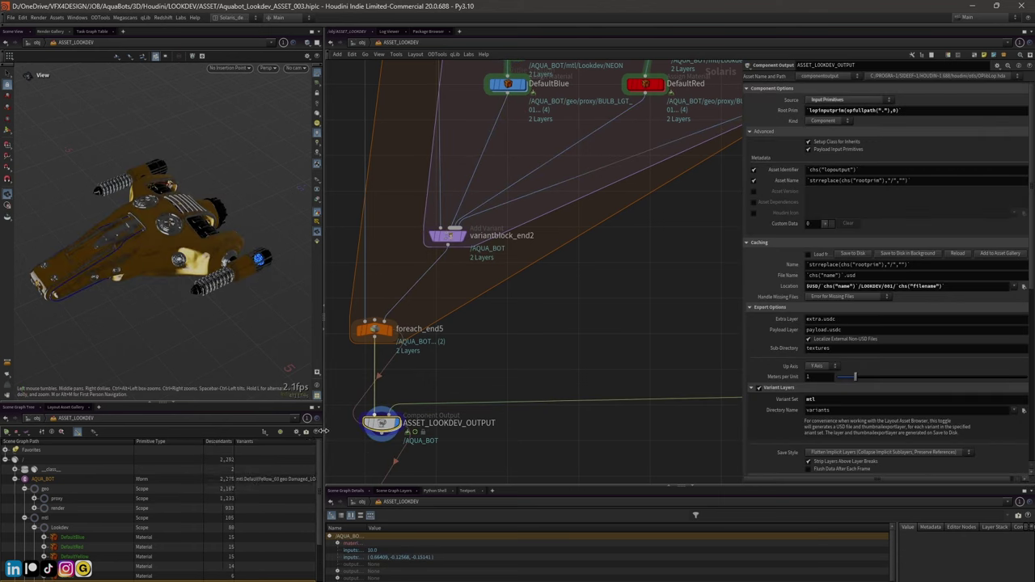
drag(324, 439, 416, 439)
right_click(289, 480)
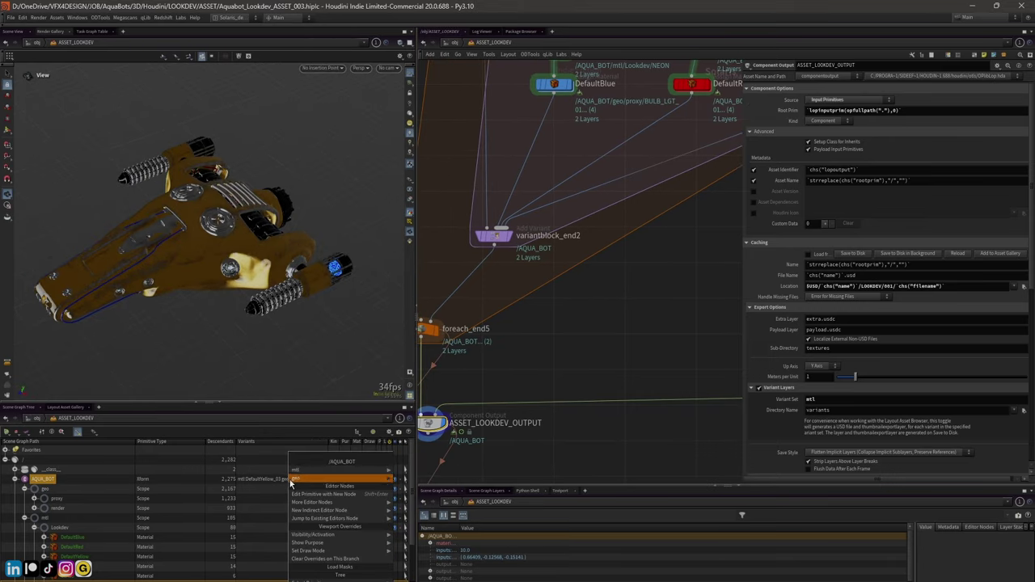
mouse_move(370, 471)
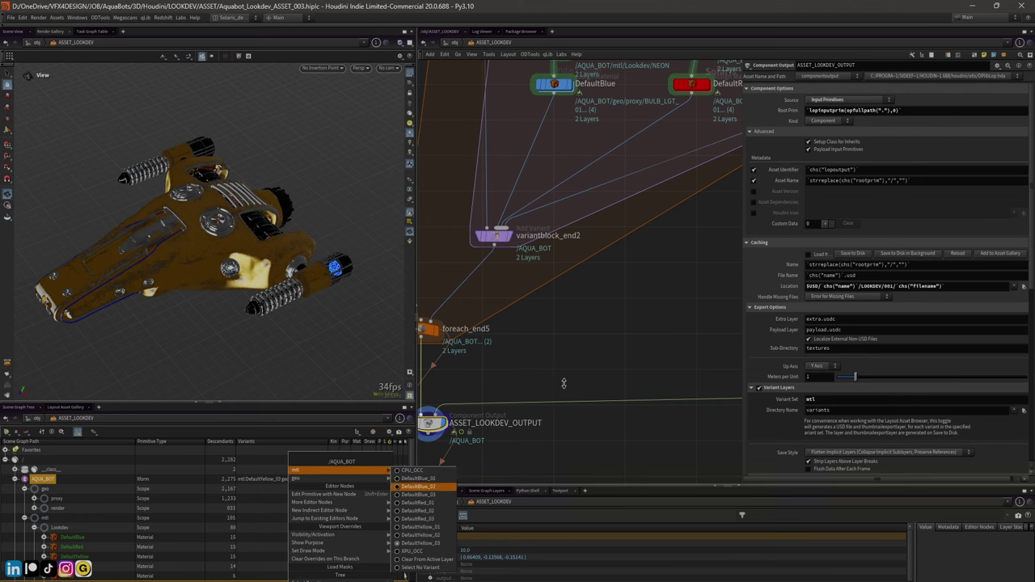
Leave the variant list unchanged and select the random_color_01 wrangle to examine how it randomizes the NEON material's emission color
scroll(605, 297, down, 2)
scroll(586, 169, down, 2)
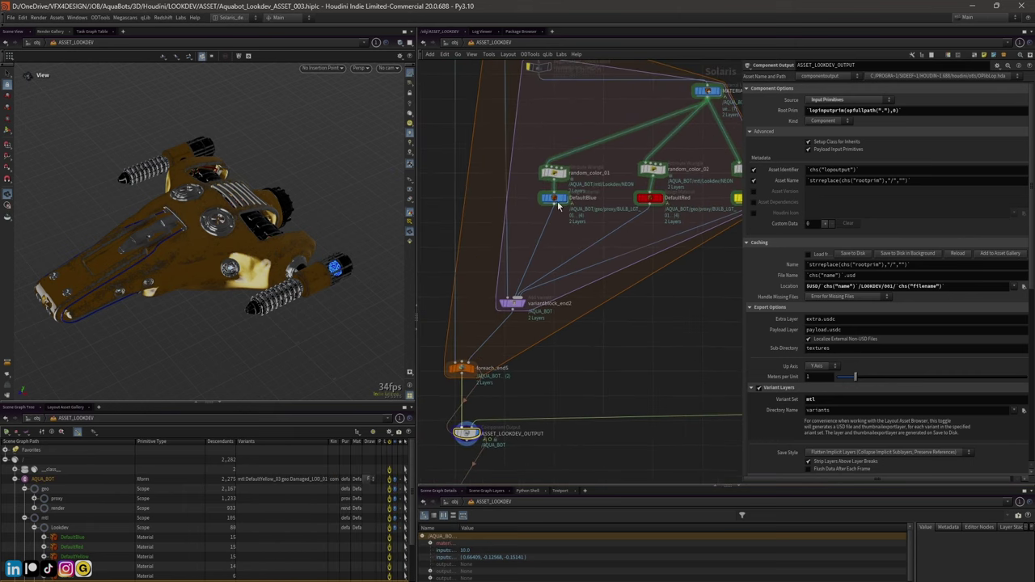
click(555, 170)
scroll(518, 134, up, 1)
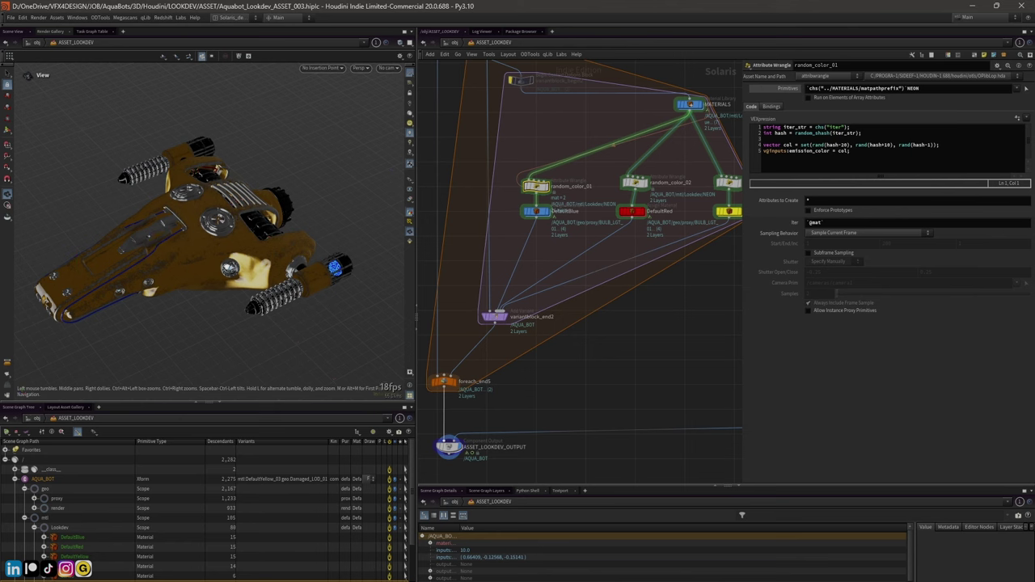
drag(199, 271, 211, 270)
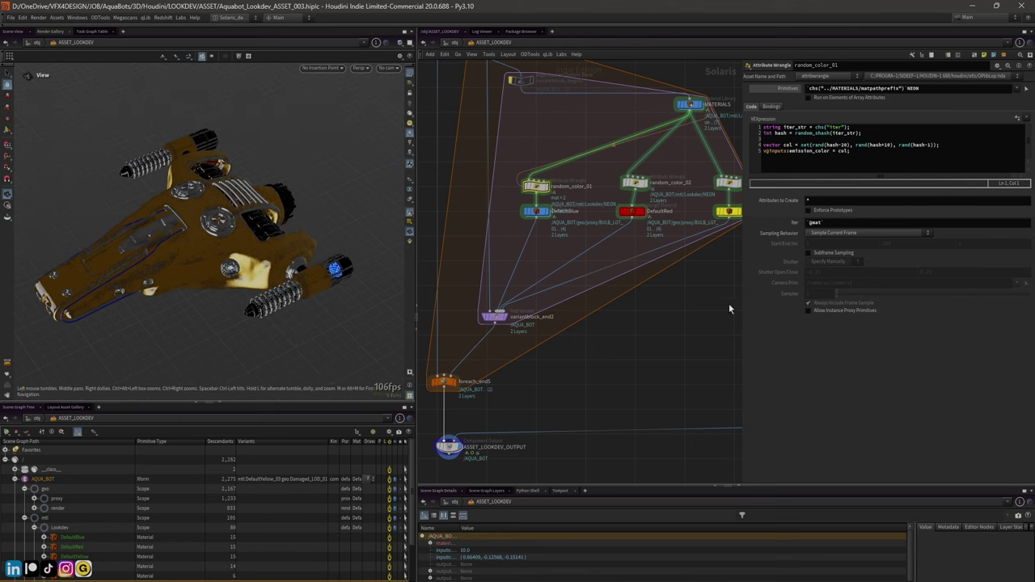
Widen the network view and select MATERIALS and the random_color wrangles, ending on random_color_03, to compare their settings
drag(740, 303, 798, 300)
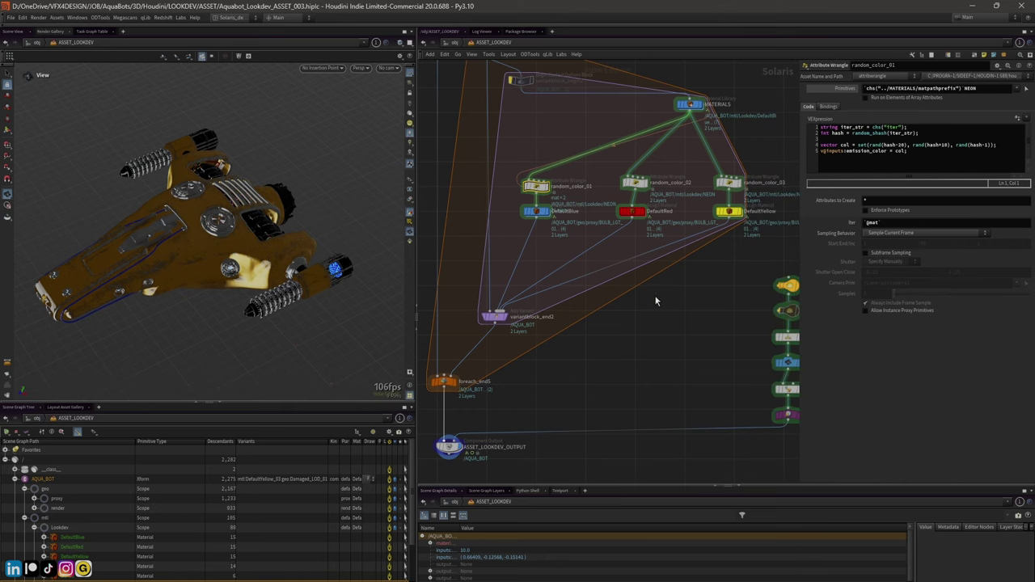
click(689, 104)
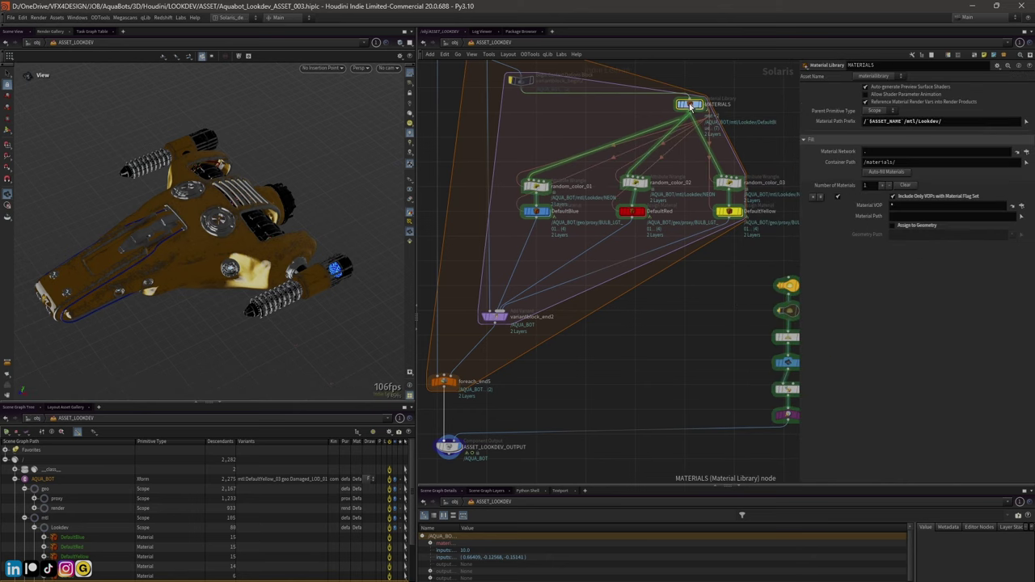
middle_drag(550, 269, 563, 267)
click(667, 185)
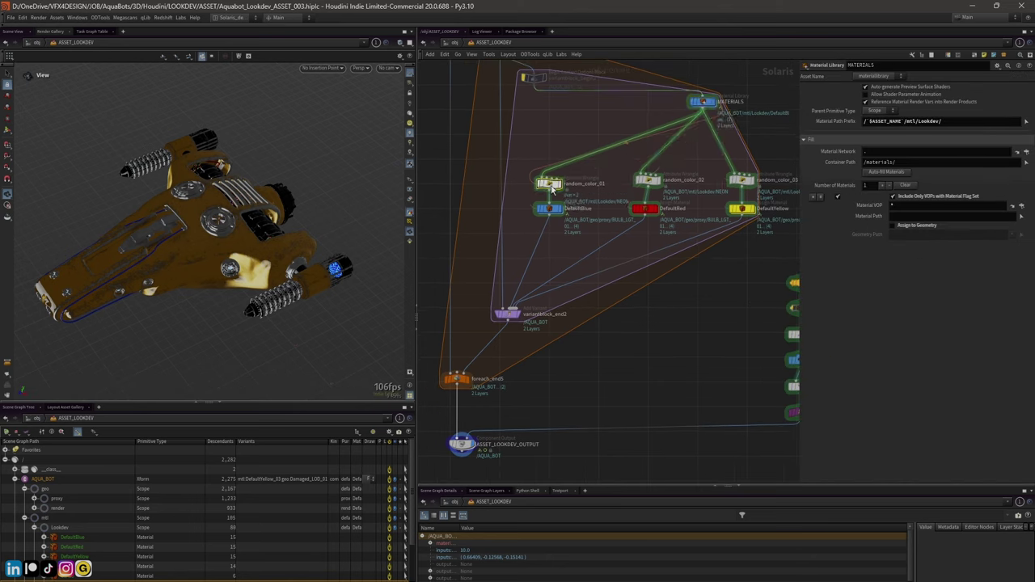
click(743, 182)
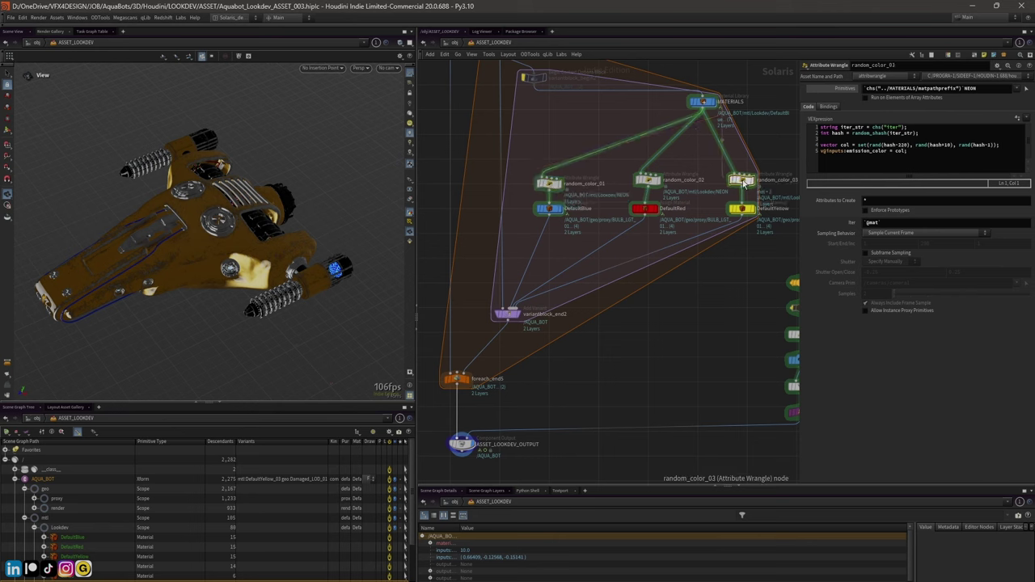
Select the DefaultBlue Assign Material node and widen its parameter view to examine the primitive patterns and material paths
click(555, 210)
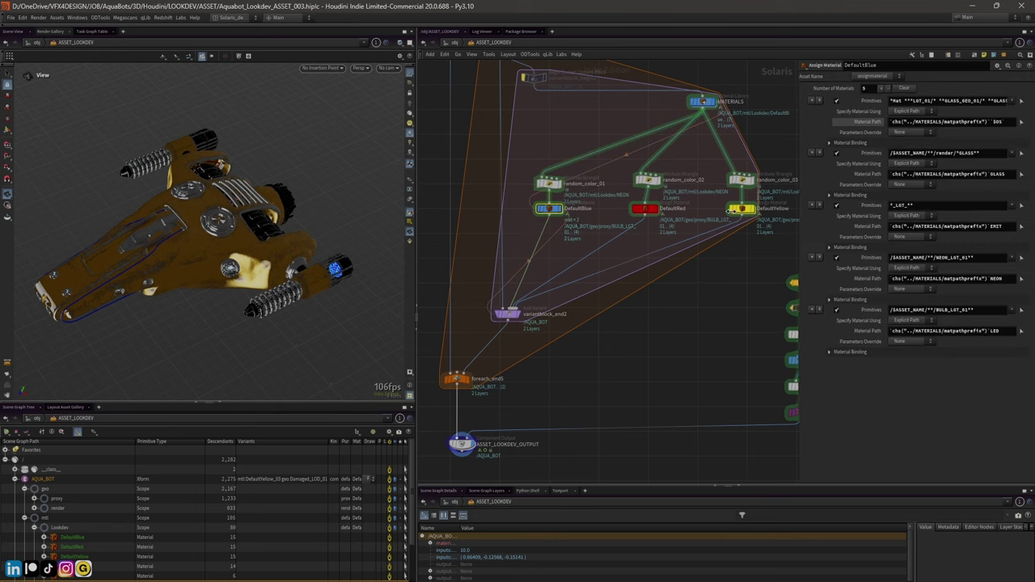
drag(801, 202, 687, 200)
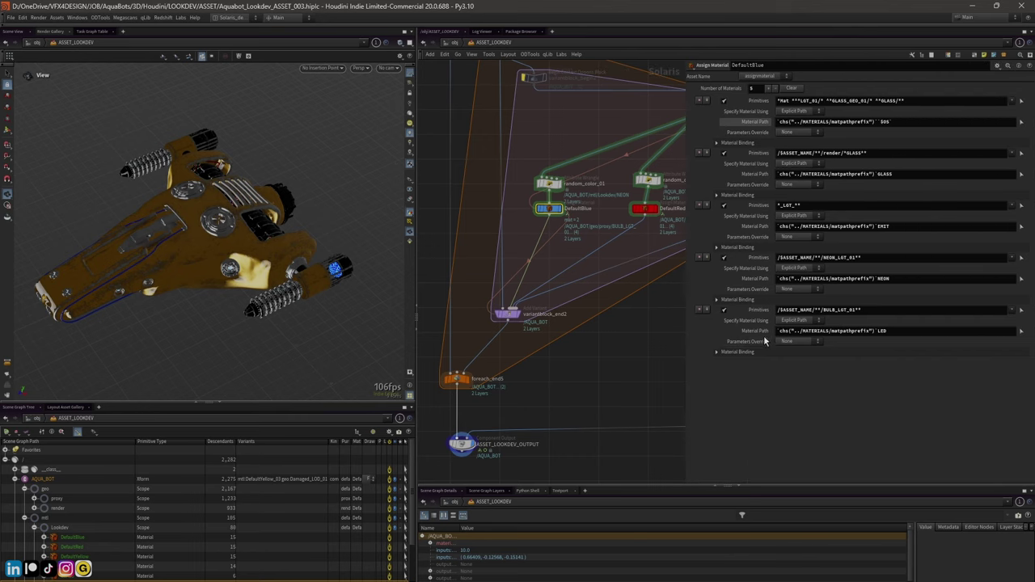
middle_drag(611, 368, 606, 363)
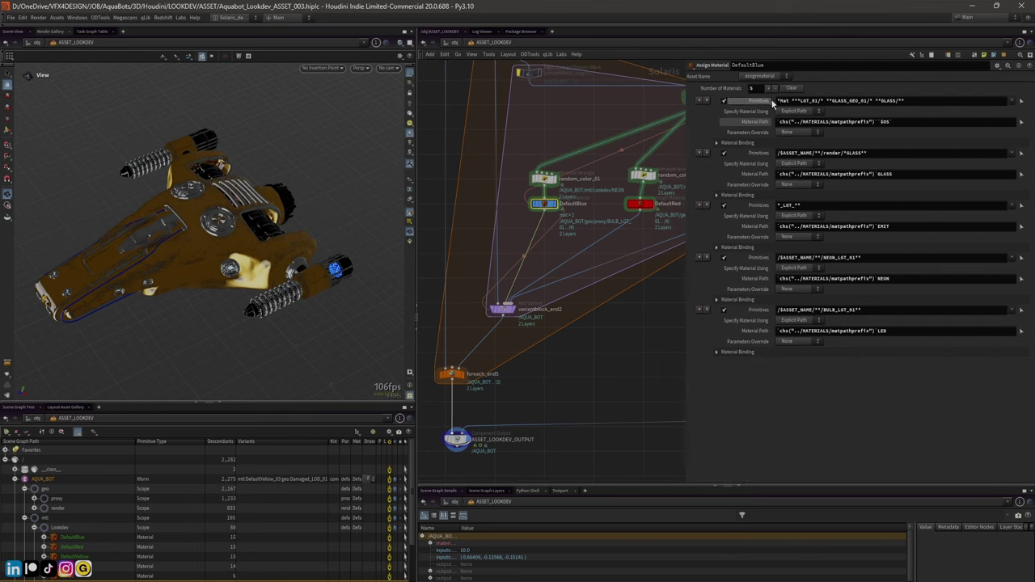
Enlarge the scene graph tree, collapse the mtl scope, expand the render scope and select its DRILL and GLASS primitives for inspection
drag(148, 403, 147, 212)
click(25, 324)
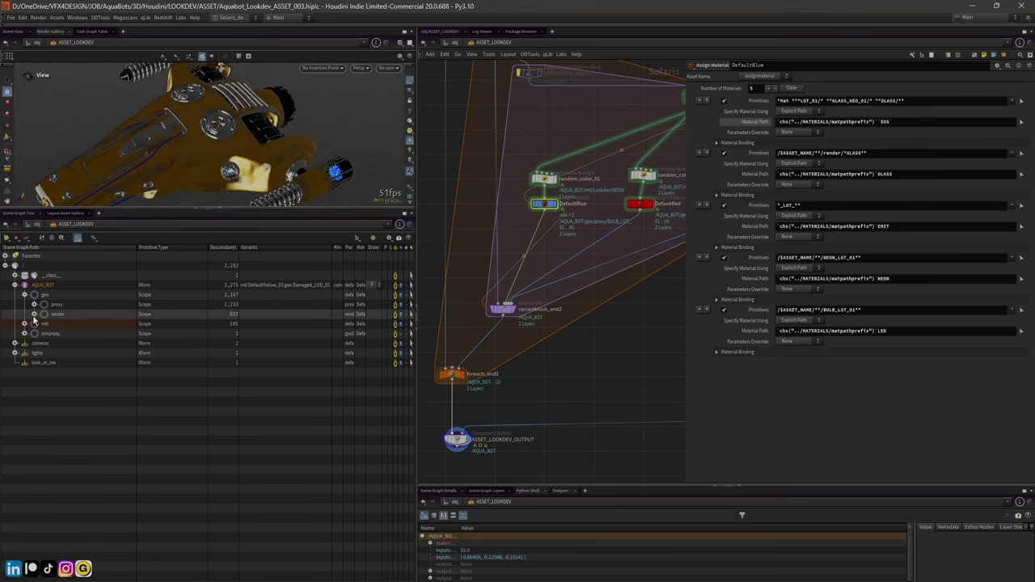
click(34, 313)
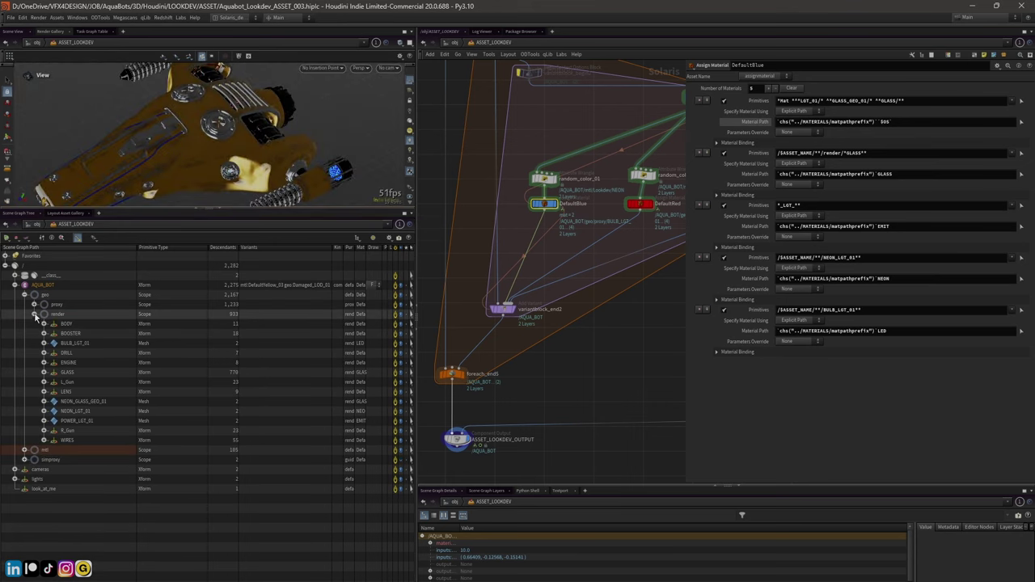
click(79, 352)
click(79, 373)
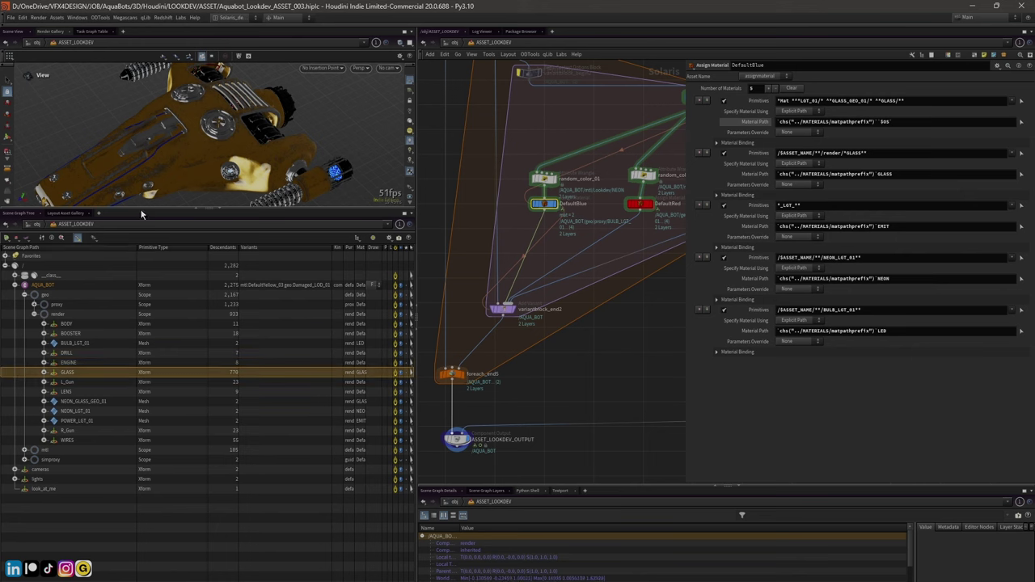
Expand BODY, inspect its detail meshes and POWER_LGT_01, then enlarge the viewport slightly and expand Body_DETAIL_GEO_01 to view its geometry subset
click(43, 324)
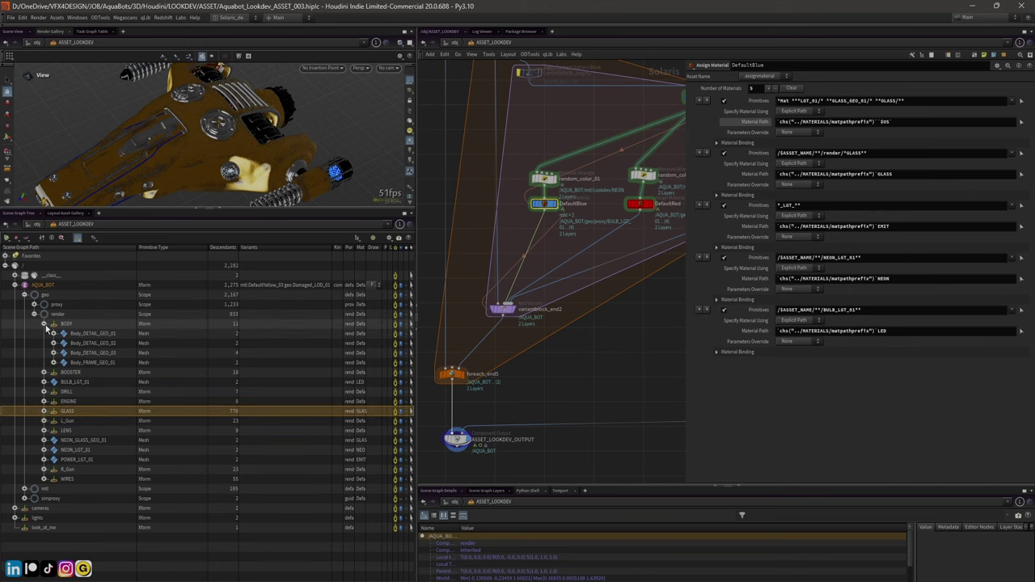
click(86, 335)
click(87, 345)
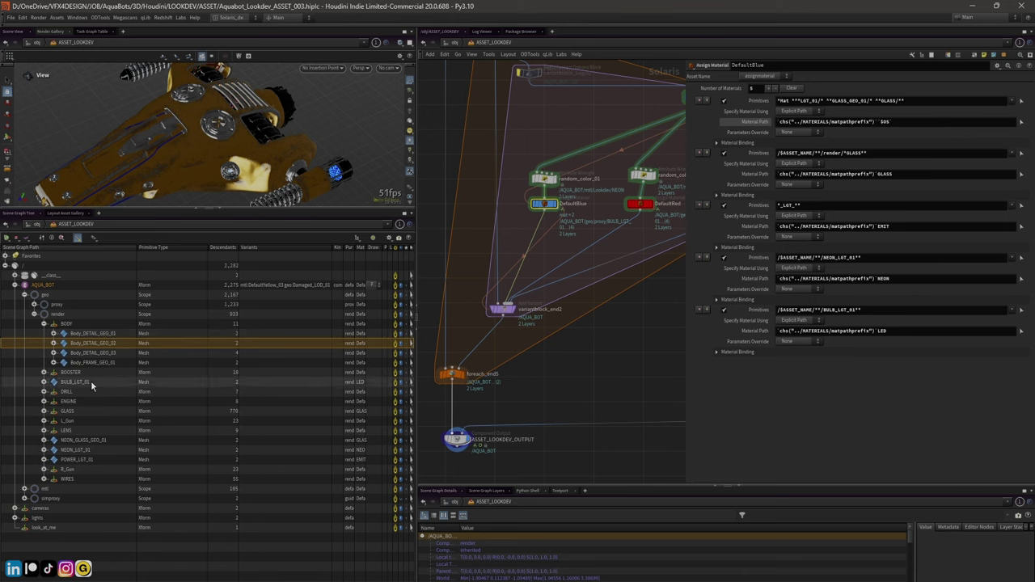
click(88, 460)
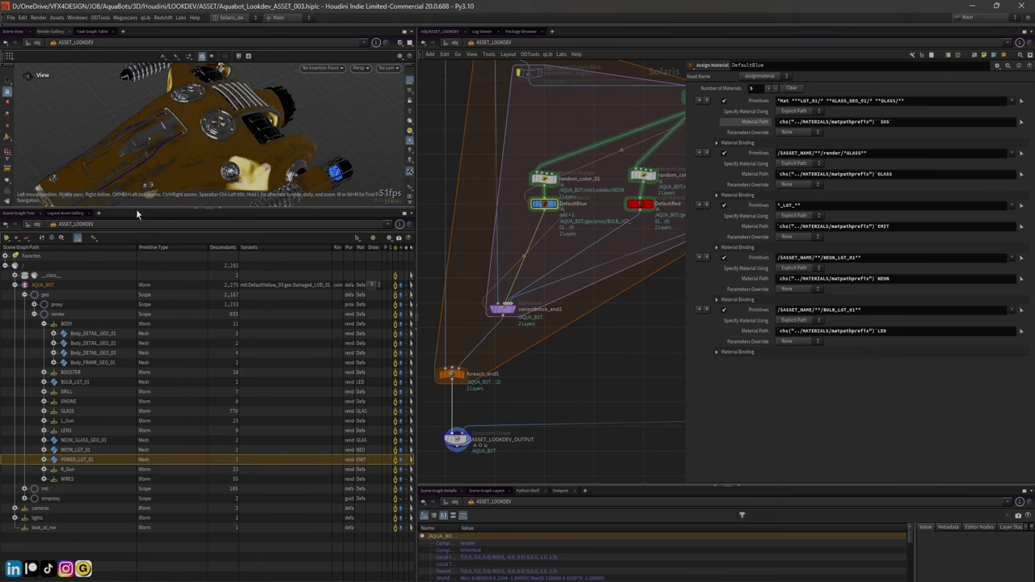
drag(136, 209, 136, 227)
click(54, 351)
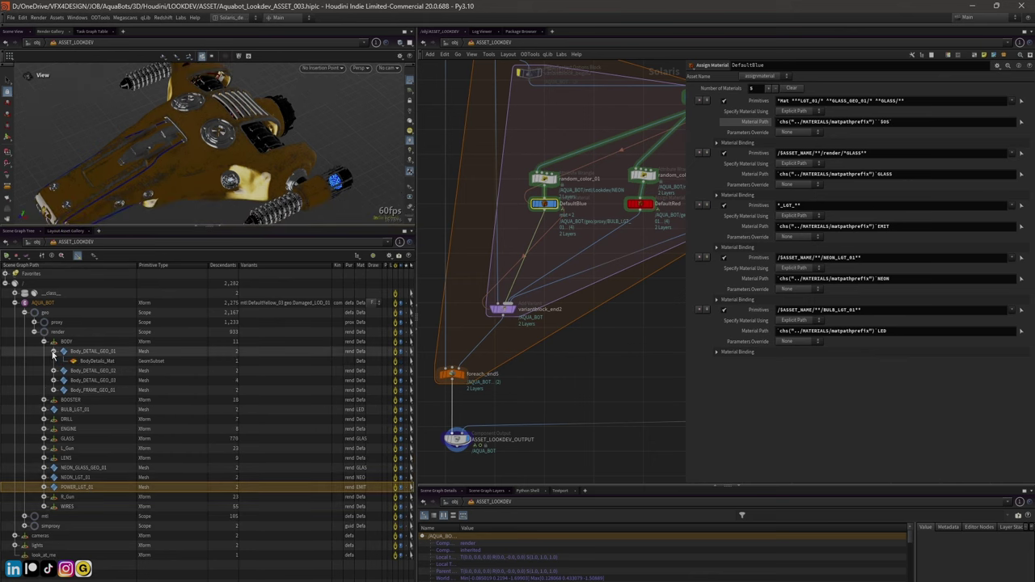
Select the BodyDetails_Mat geometry subset and adjust the scene graph tree's columns so the full material names can be read
click(90, 361)
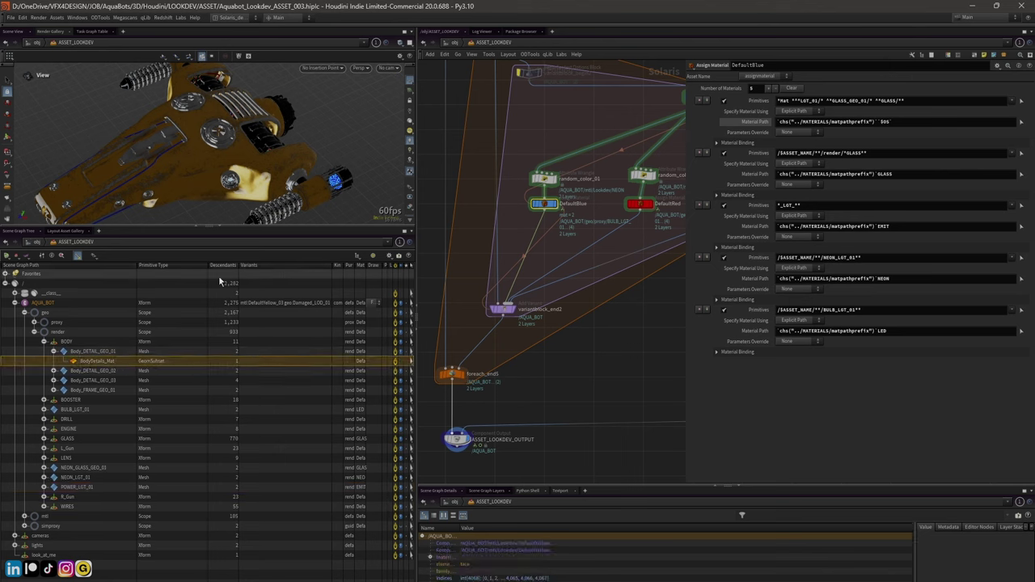
drag(208, 267, 171, 269)
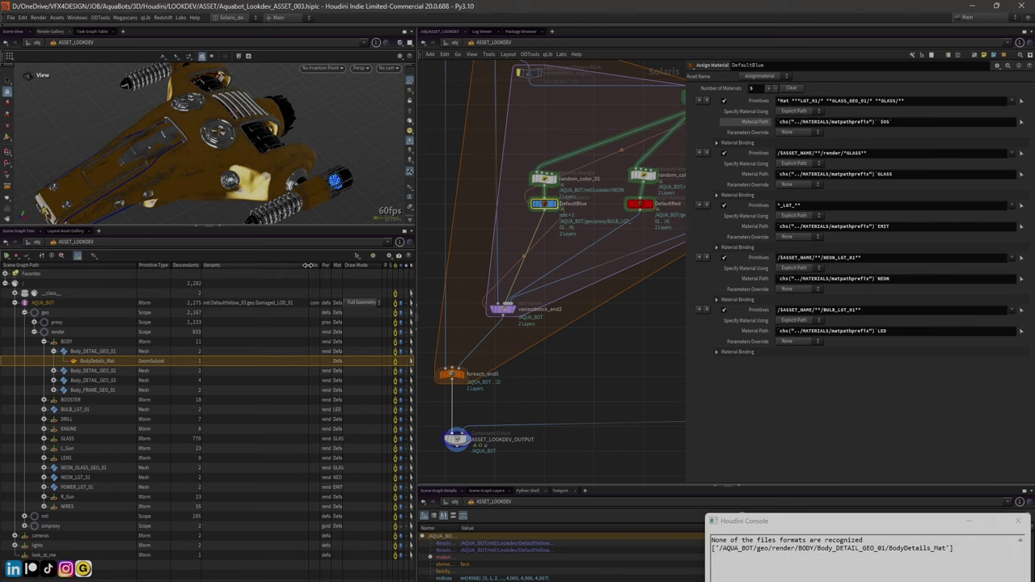
mouse_move(310, 267)
mouse_down()
mouse_move(282, 269)
mouse_move(367, 266)
mouse_move(318, 266)
mouse_up()
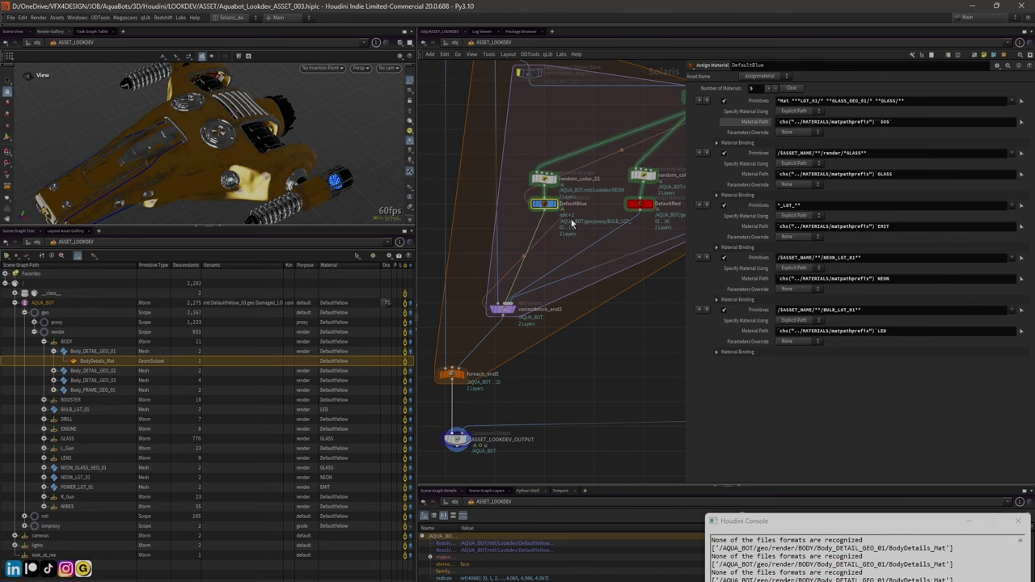
Display the result of the DefaultBlue Assign Material node and frame the robot's engine bulb closely in the viewport
middle_drag(572, 231, 520, 236)
click(495, 212)
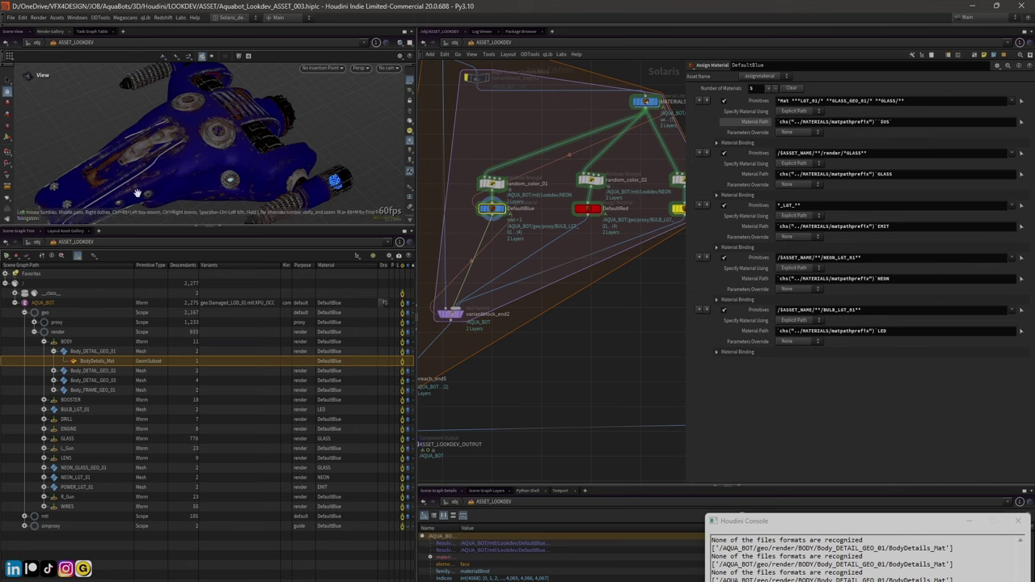
drag(228, 139, 266, 172)
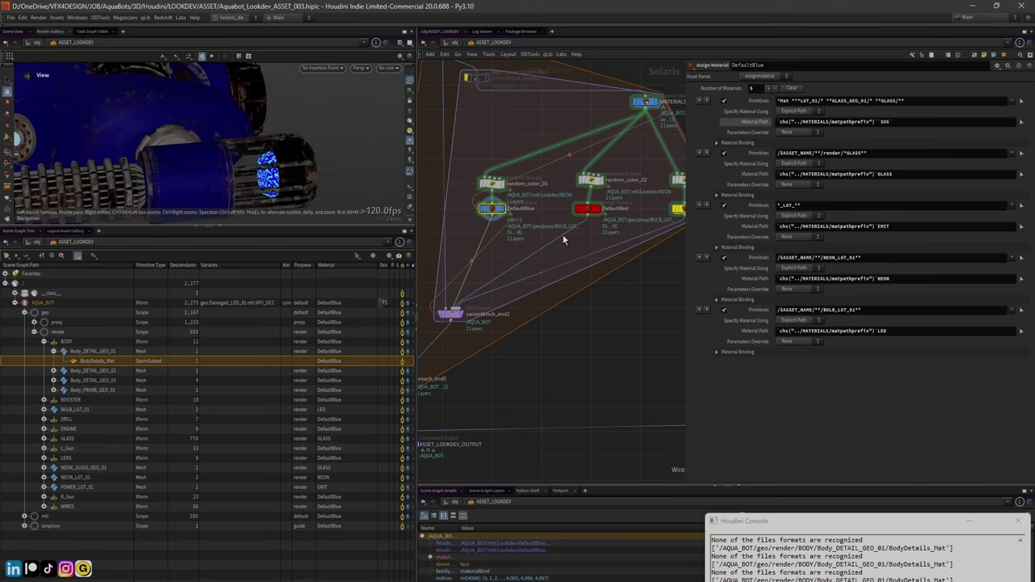
middle_drag(515, 234, 522, 240)
scroll(524, 240, up, 1)
scroll(526, 239, down, 1)
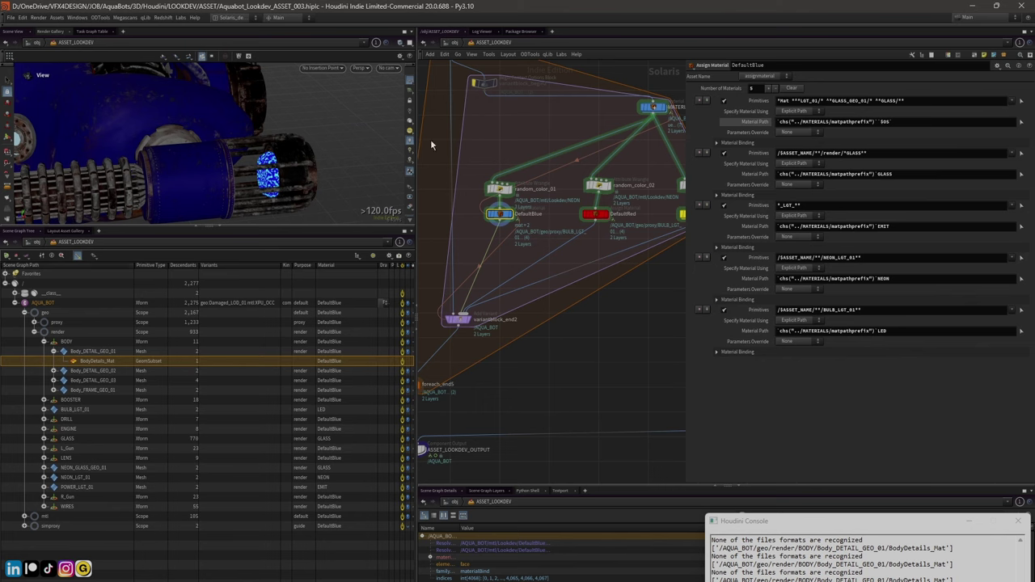
Enlarge the viewport and frame the whole robot to examine the blue material variant
right_drag(330, 139, 220, 157)
drag(286, 225, 278, 266)
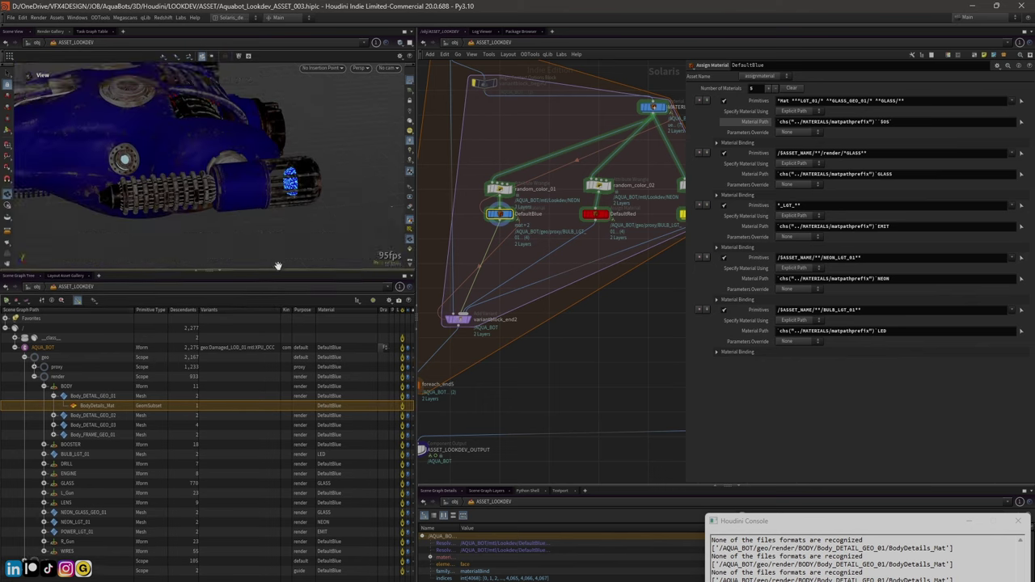
drag(250, 218, 287, 144)
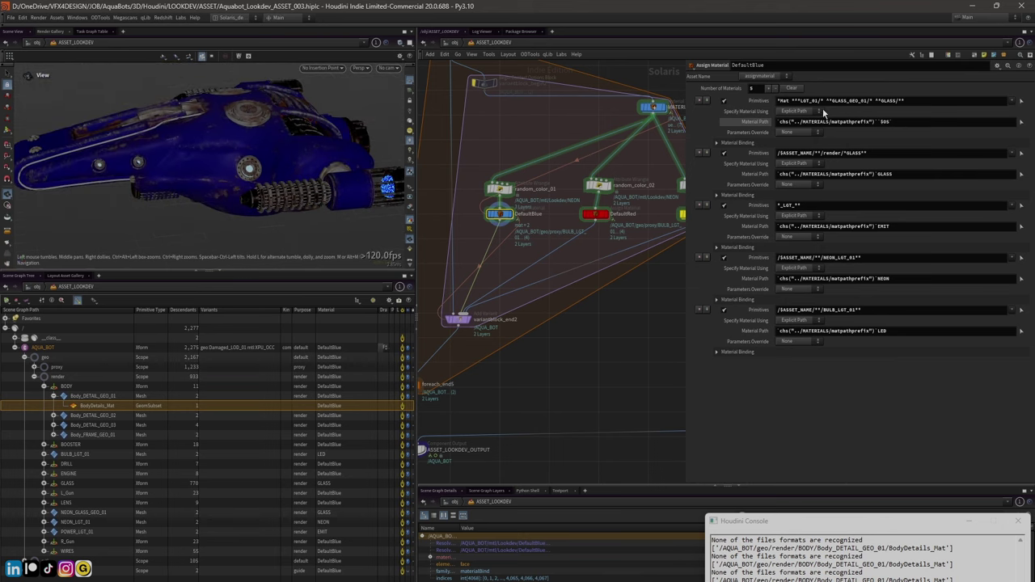
drag(284, 128, 251, 146)
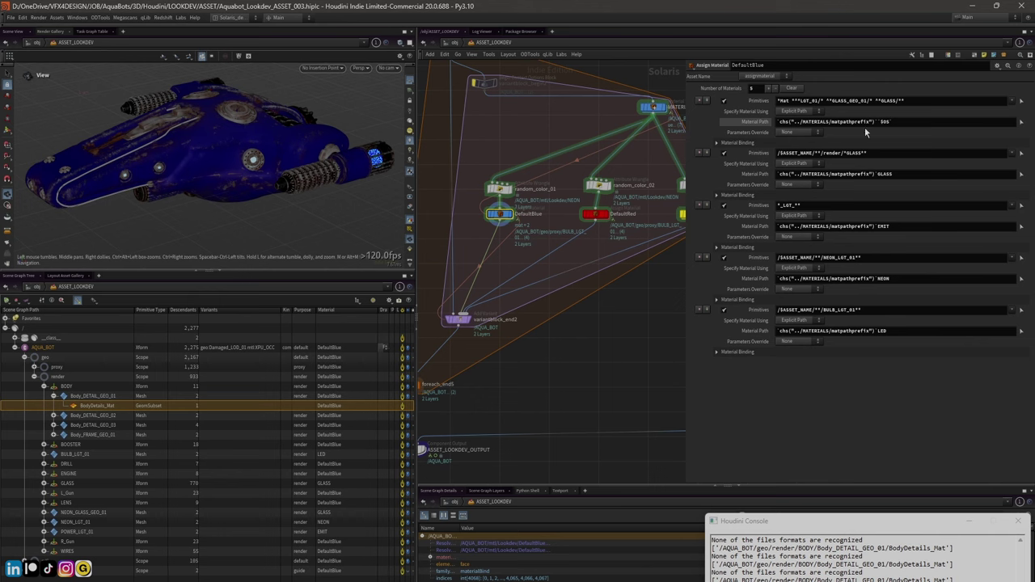
Toggle DefaultBlue's first Material Path between its expression and evaluated path, leaving the evaluated path displayed
drag(759, 122, 762, 123)
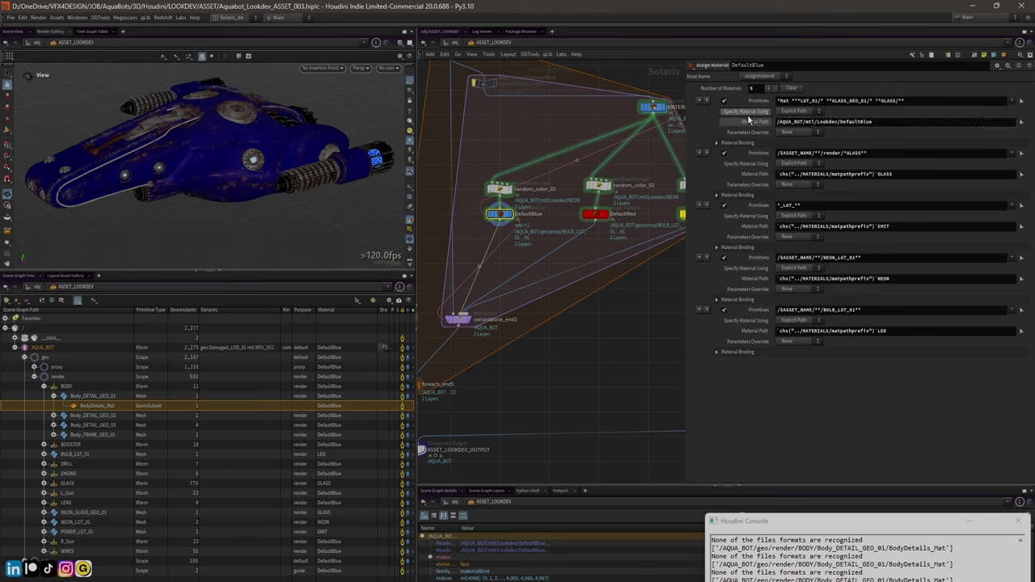
click(748, 122)
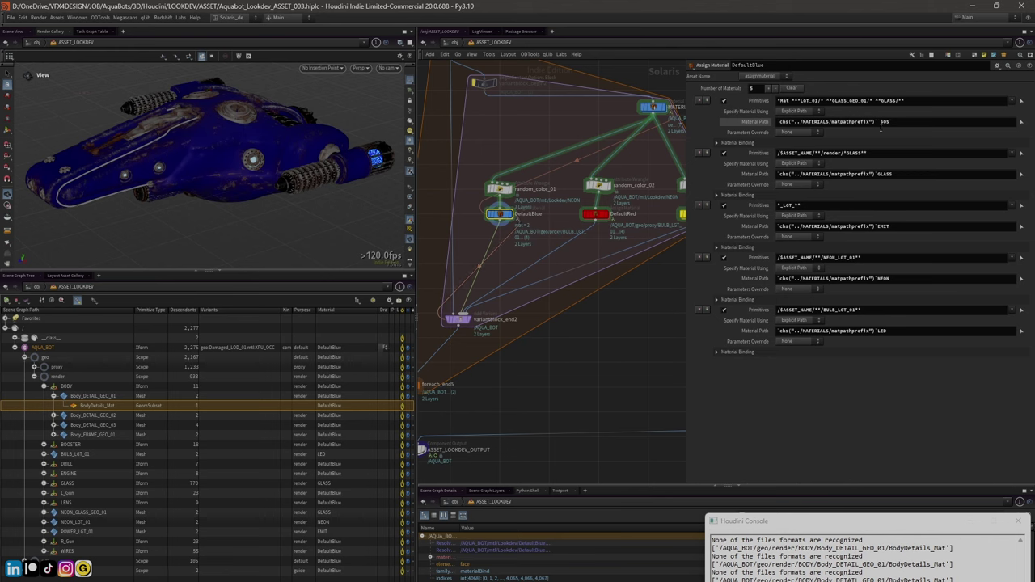
drag(749, 121, 749, 120)
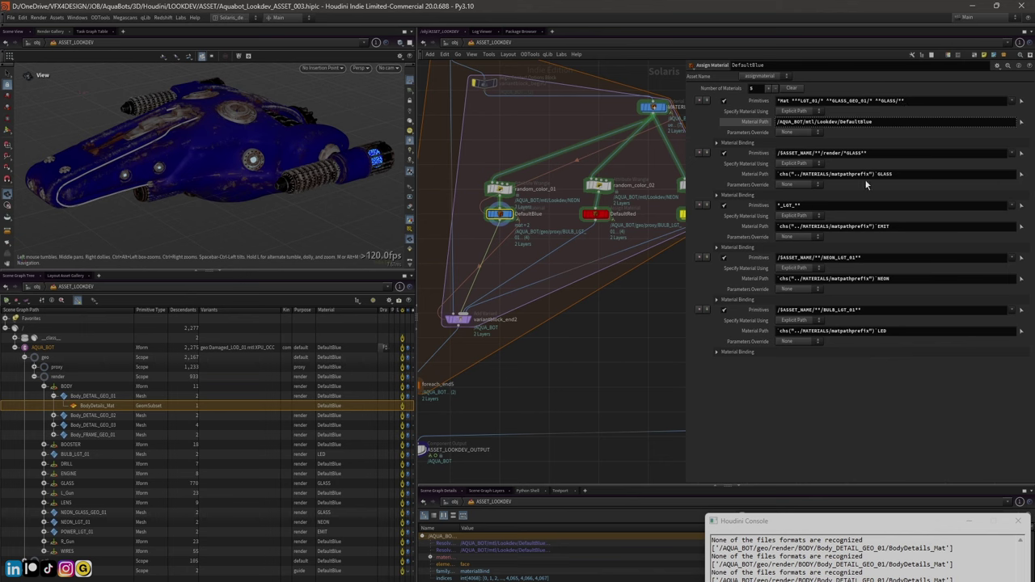
View the robot's side details up close and set the viewport's display purpose to Final Render
mouse_move(129, 202)
mouse_down()
mouse_move(188, 166)
mouse_move(175, 190)
mouse_move(116, 202)
mouse_up()
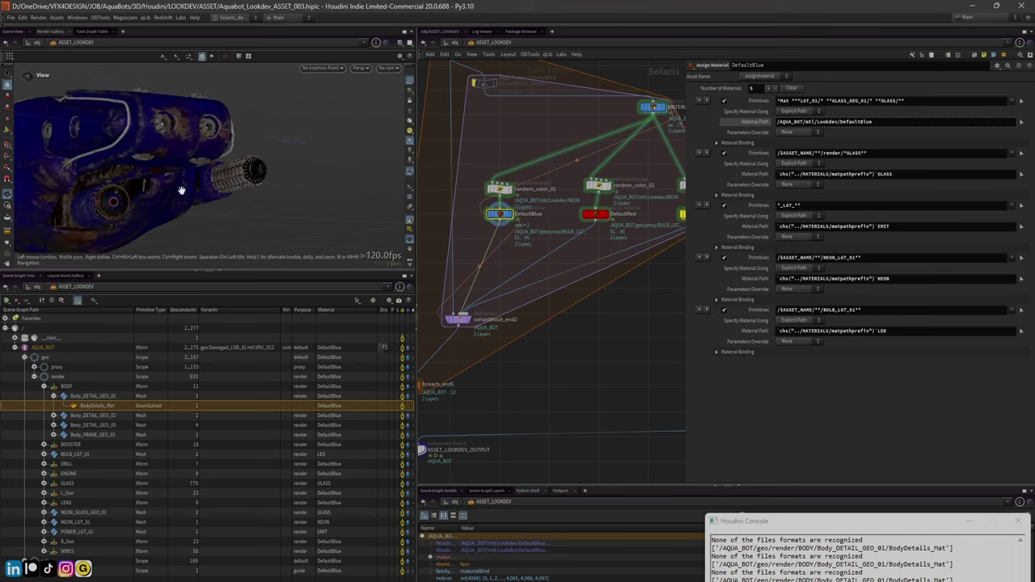
mouse_move(180, 190)
mouse_down()
mouse_move(149, 201)
mouse_move(152, 179)
mouse_move(166, 165)
mouse_move(171, 175)
mouse_up()
key(shift+w)
key(shift+w)
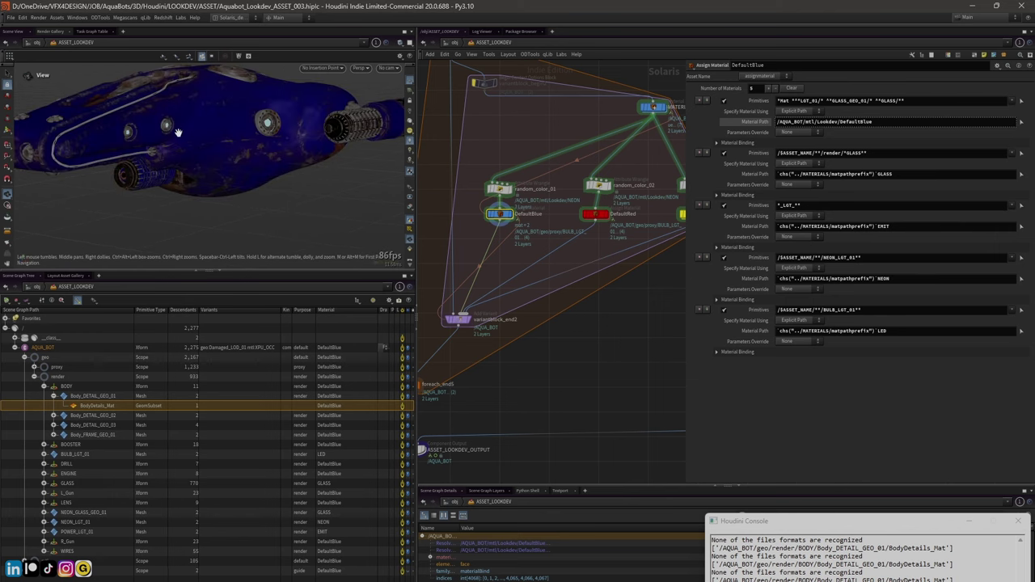
click(409, 192)
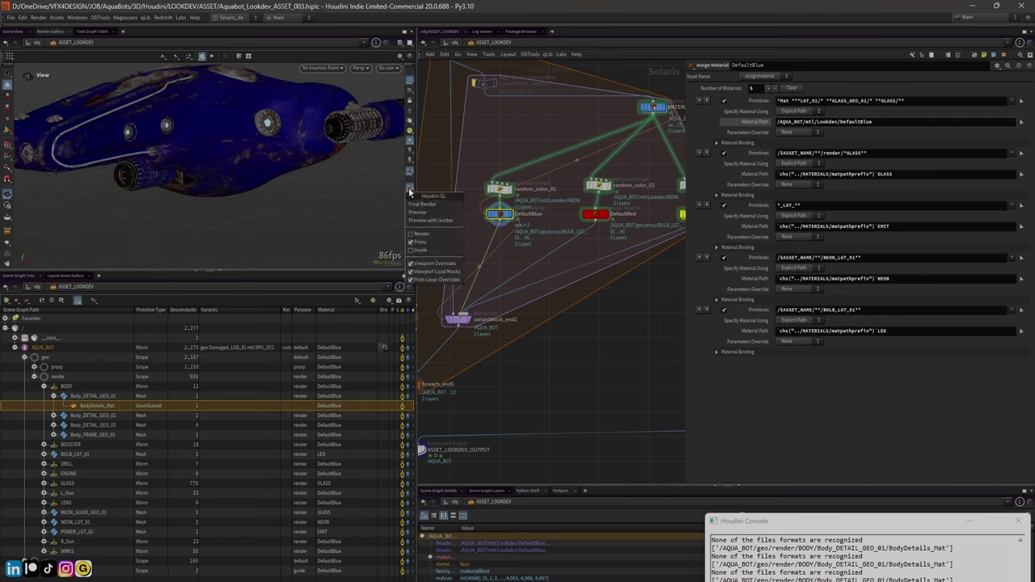
click(428, 205)
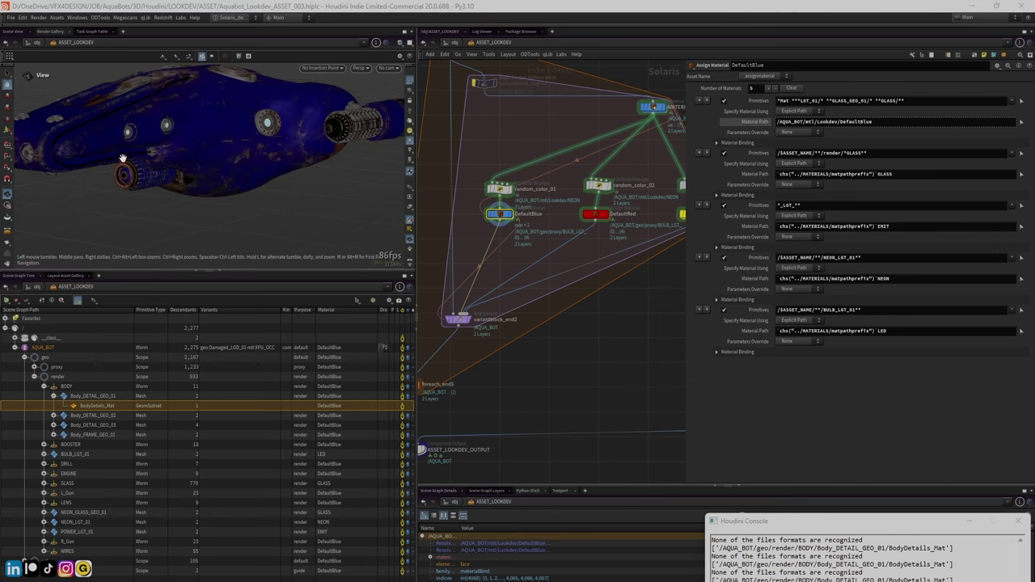
Zoom in on the robot's ring-shaped light and orbit around it to examine its emissive rings
mouse_move(122, 158)
mouse_down()
mouse_move(211, 145)
mouse_move(116, 181)
mouse_move(284, 150)
mouse_move(172, 170)
mouse_move(219, 205)
mouse_up()
right_drag(219, 205, 323, 183)
drag(324, 183, 351, 176)
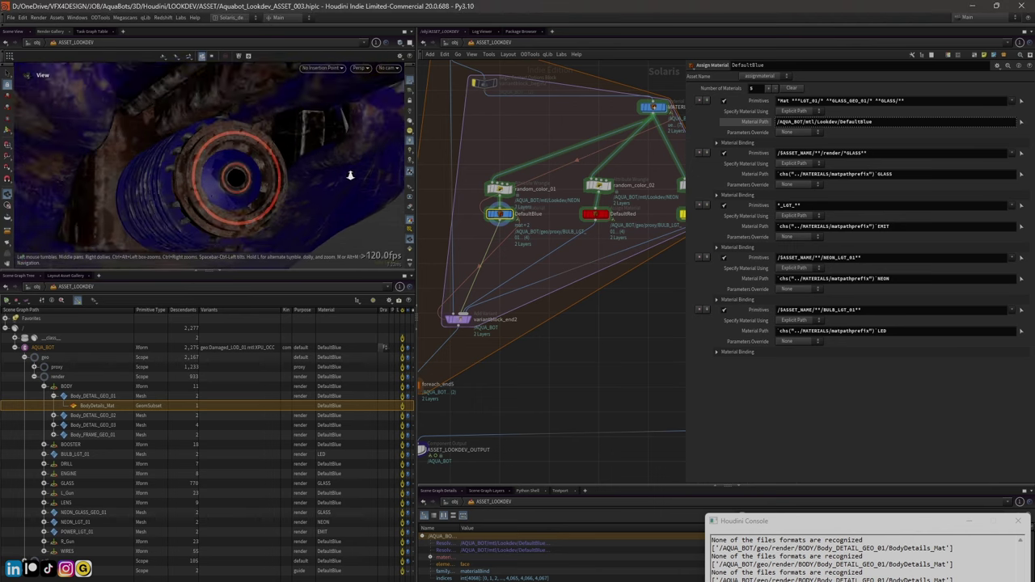
drag(306, 150, 200, 173)
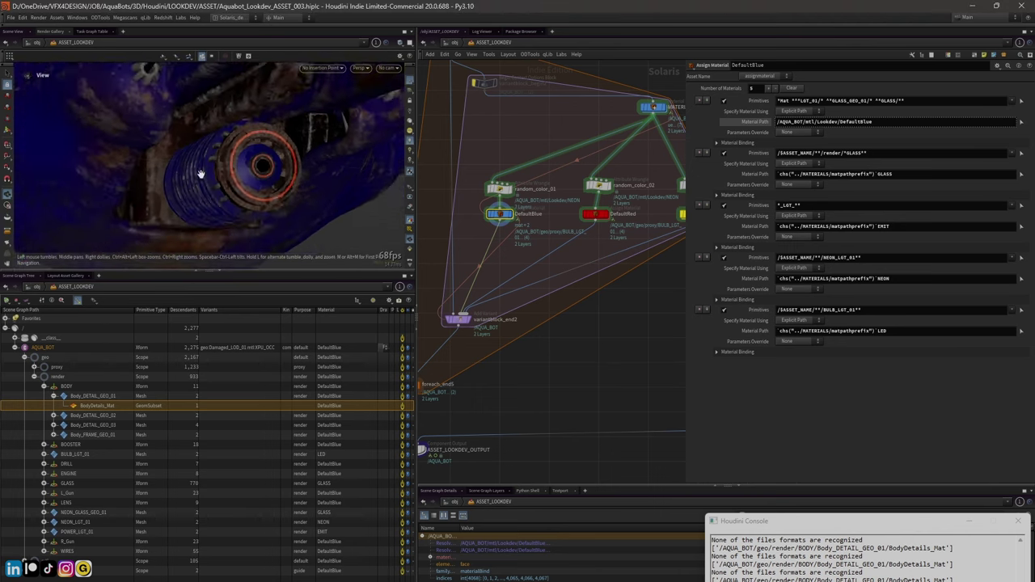
scroll(201, 173, down, 4)
Examine DefaultBlue's GLASS and EMIT assignments against the robot's lights, highlighting the EMIT name in its material path
click(914, 173)
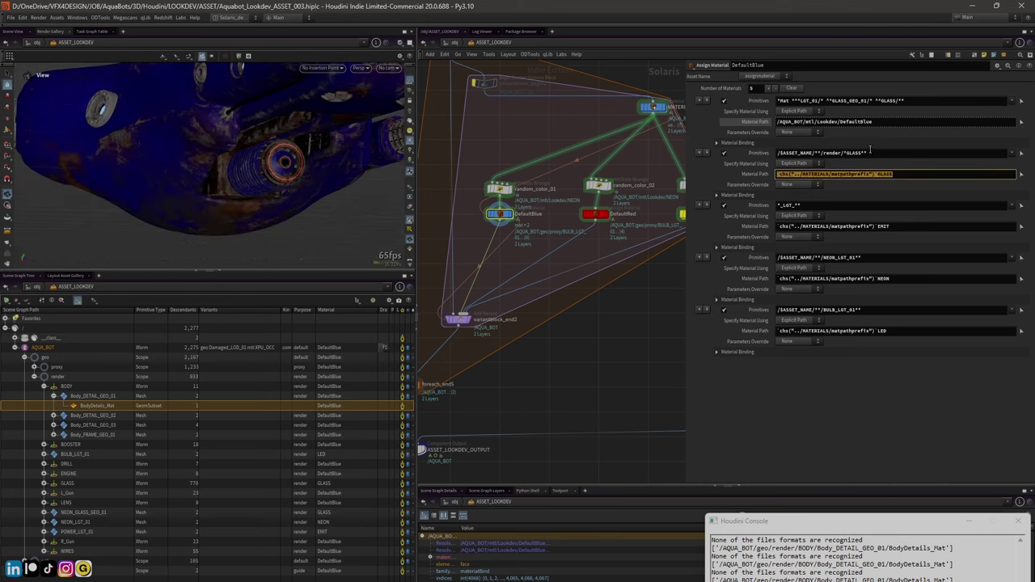
click(833, 206)
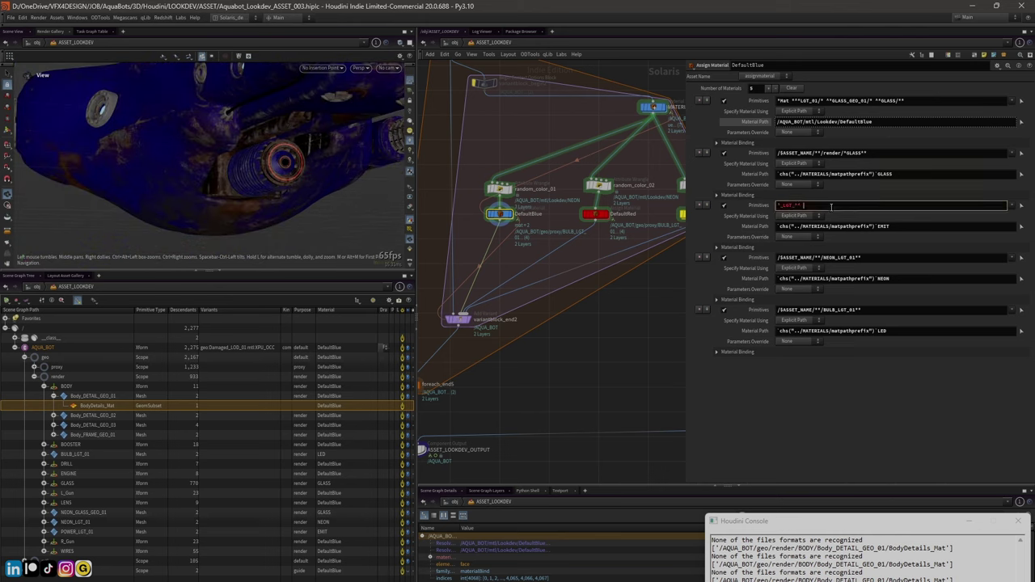
click(913, 225)
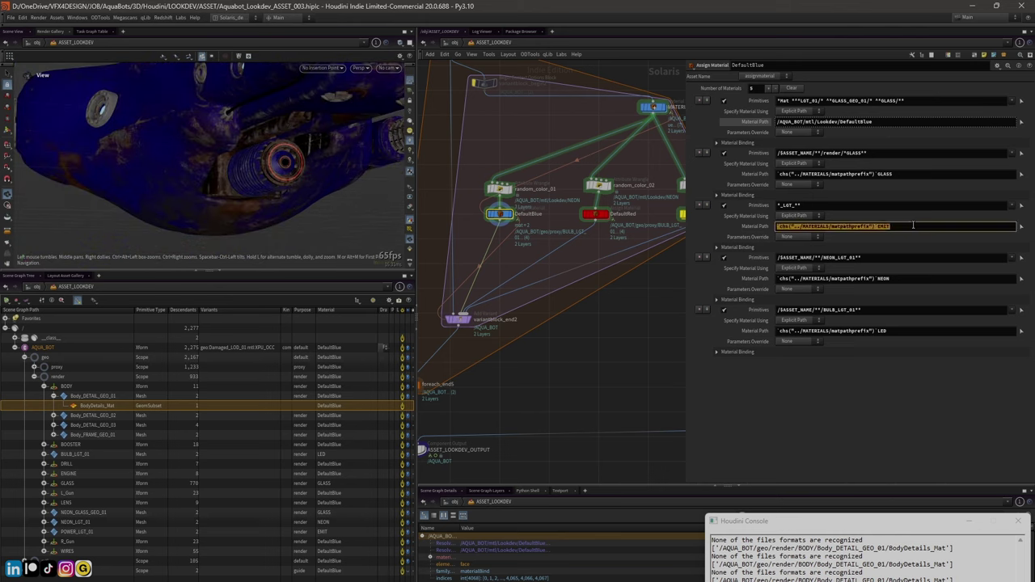
right_drag(230, 153, 187, 145)
middle_drag(187, 145, 227, 133)
drag(227, 133, 127, 158)
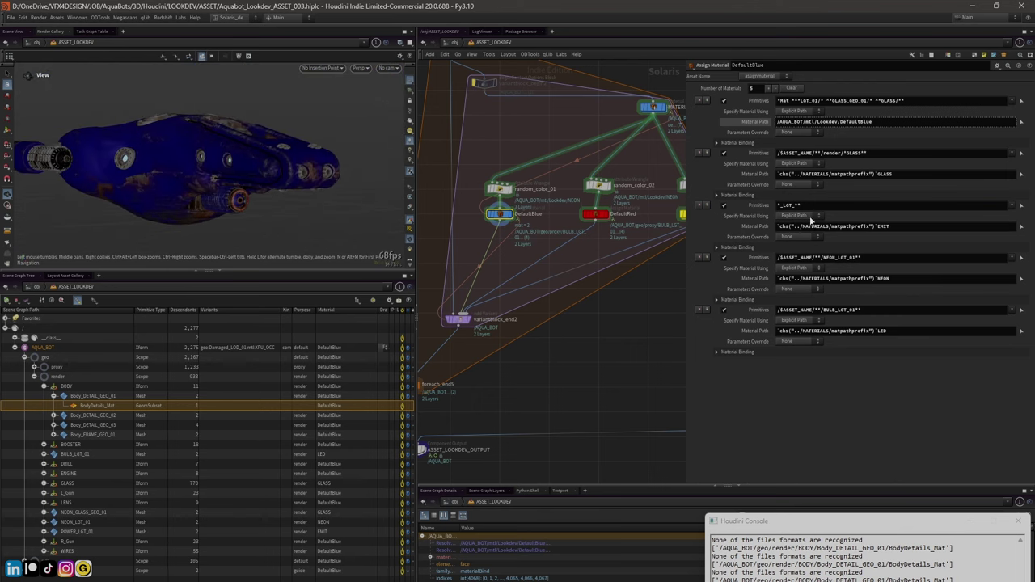
click(916, 226)
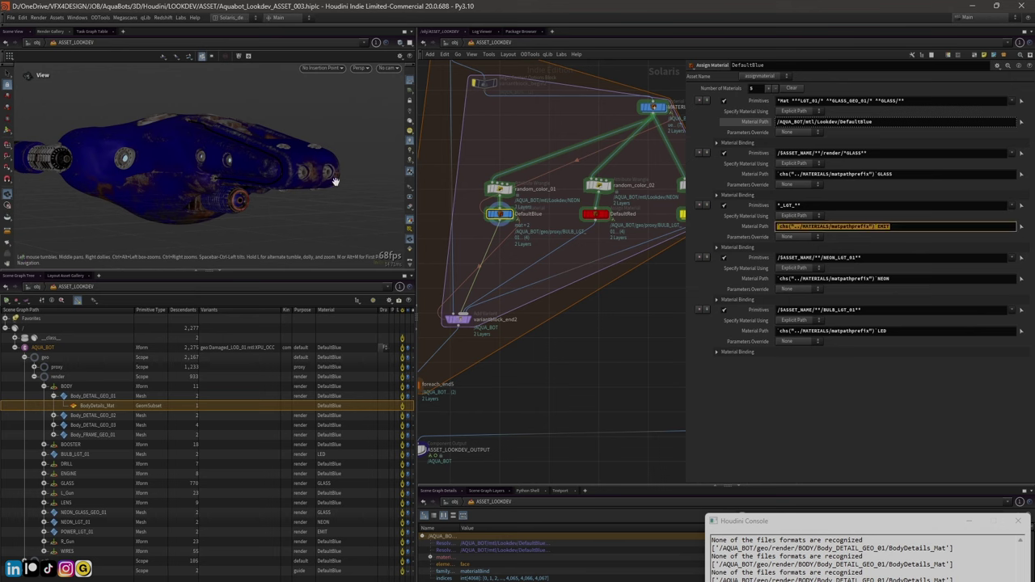
drag(915, 228, 874, 232)
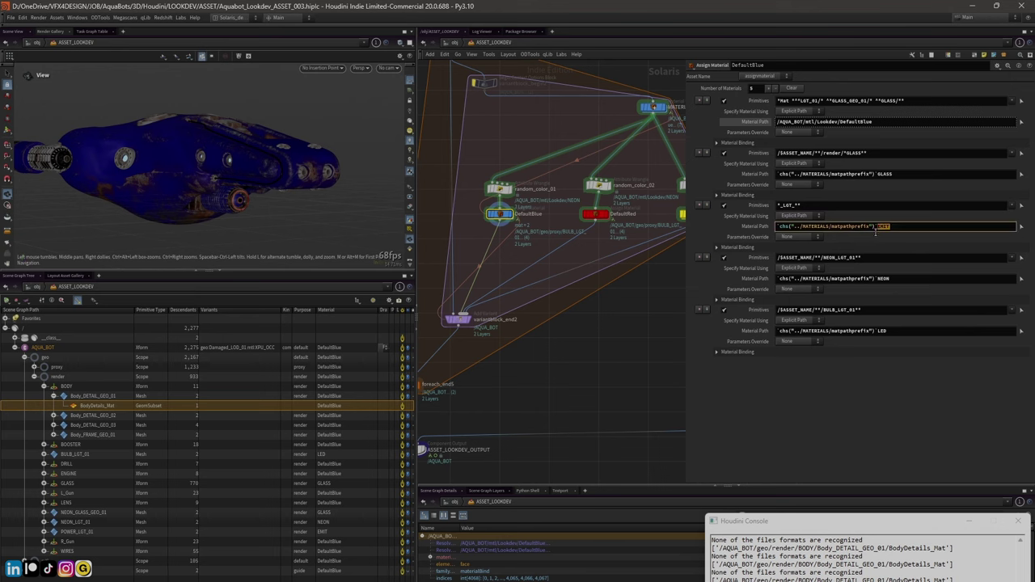
Go inside the MATERIALS node and select the EMIT material to examine its emission ramp and noise parameters
scroll(648, 214, down, 5)
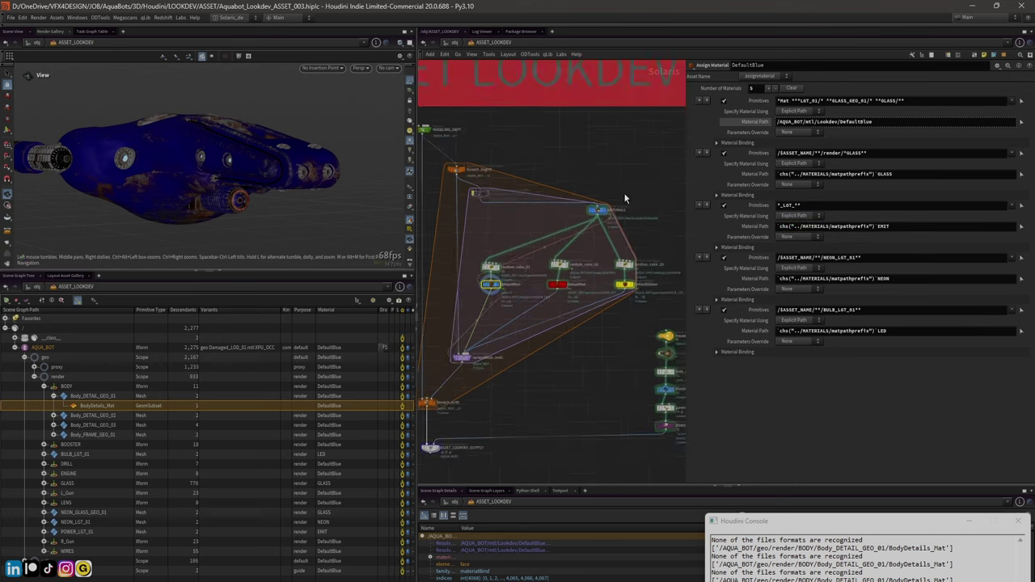
double_click(599, 211)
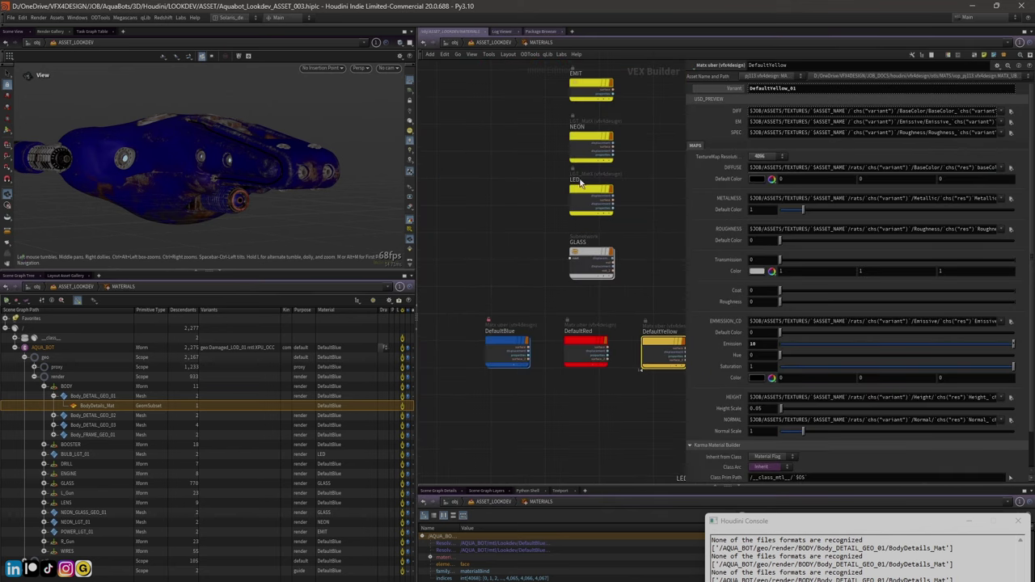
click(589, 88)
middle_drag(523, 111, 492, 162)
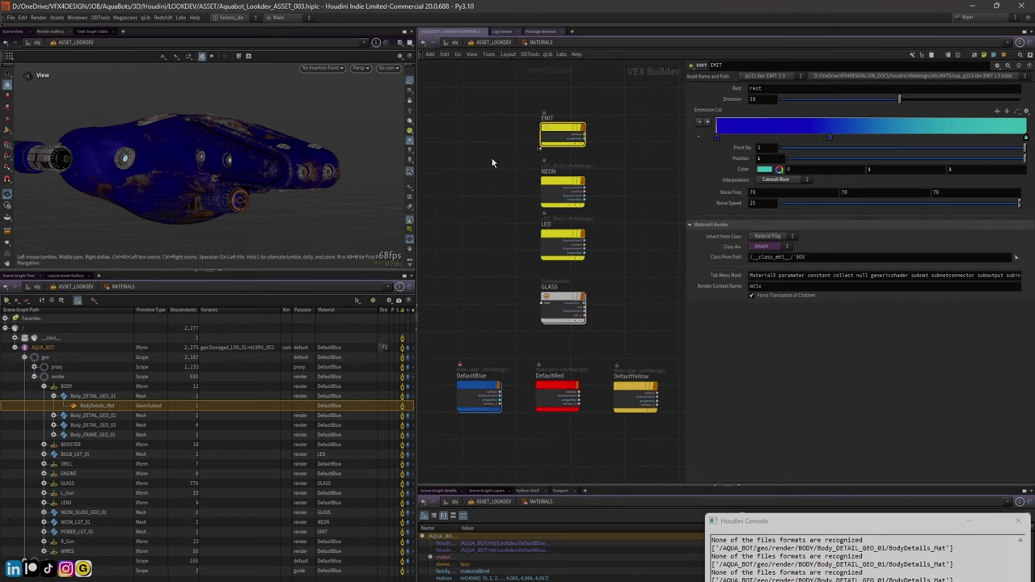
Open the EMIT material's internal shader network and widen the network view to show more of its nodes
mouse_move(555, 129)
right_click(557, 132)
click(612, 231)
double_click(561, 132)
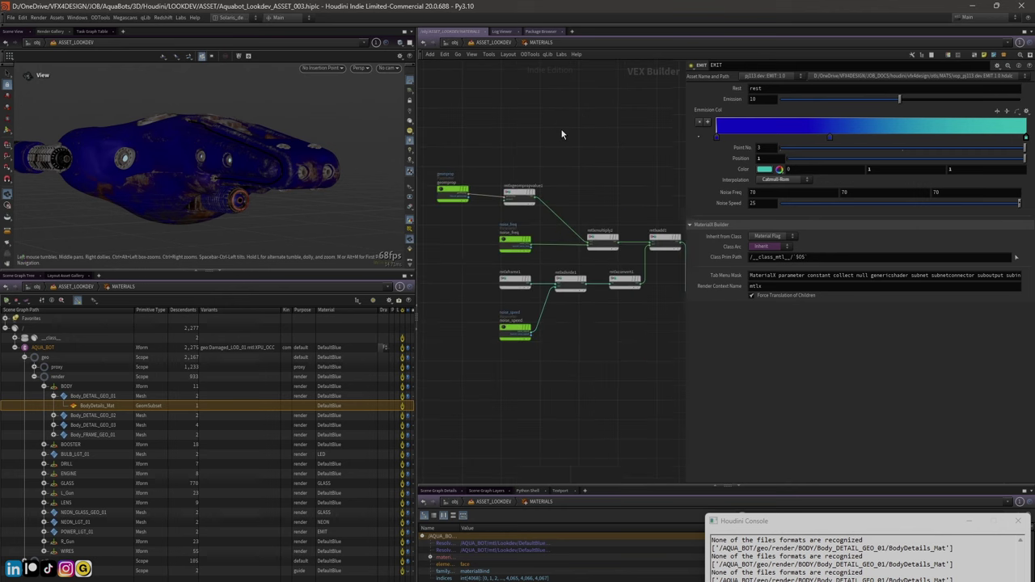
drag(684, 165, 785, 163)
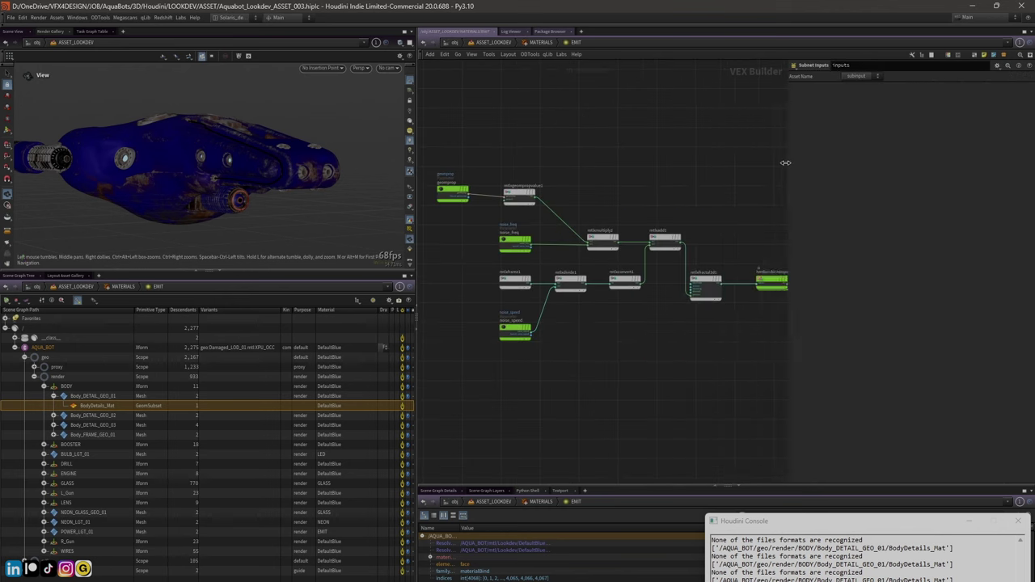
Inspect the EMIT network's input nodes in turn: mtlxgeompropvalue1, noise_freq, mtlxframe1 and noise_speed
middle_drag(530, 160, 542, 130)
scroll(542, 131, down, 1)
scroll(543, 136, up, 2)
click(530, 172)
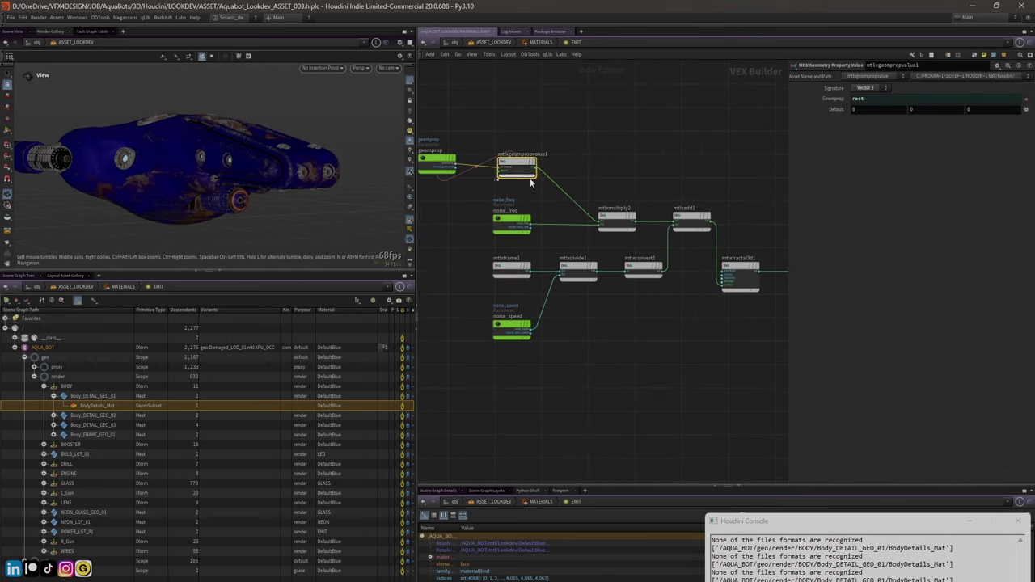
click(511, 223)
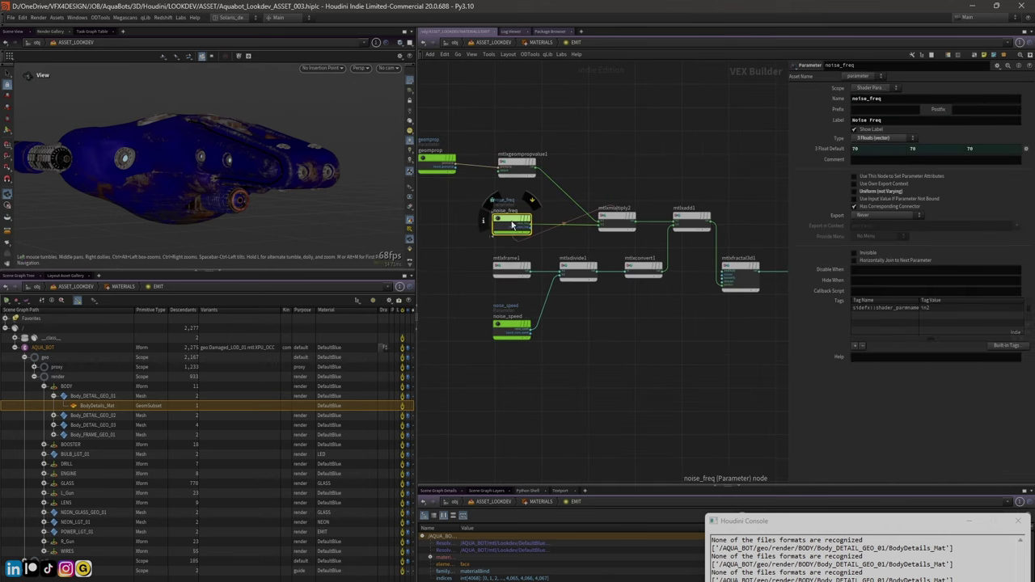
click(512, 268)
click(512, 326)
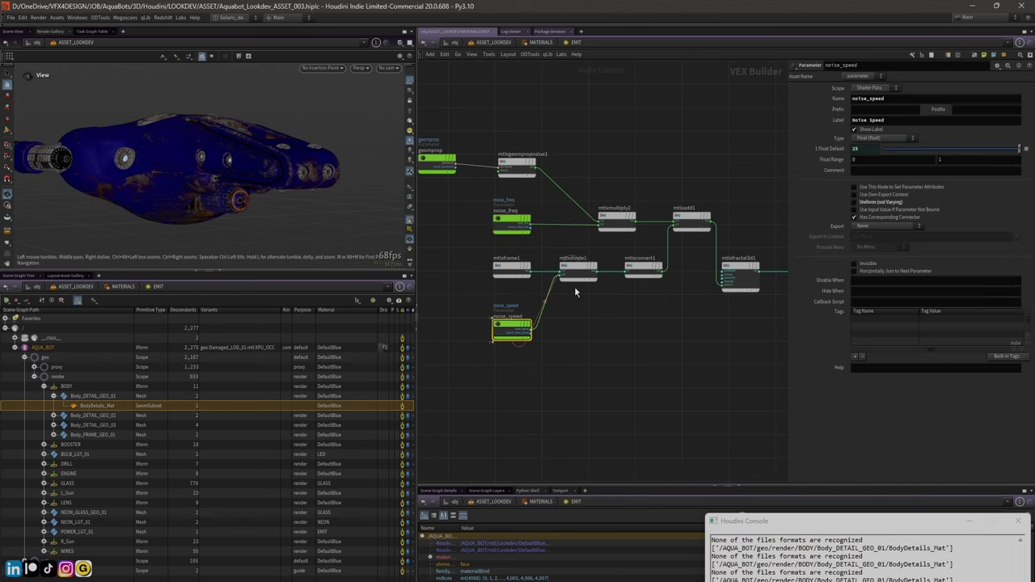
Inspect the EMIT network's middle nodes in turn: mtlxdivide1, mtlxconvert1 and mtlxadd1
click(574, 272)
middle_drag(650, 294, 603, 302)
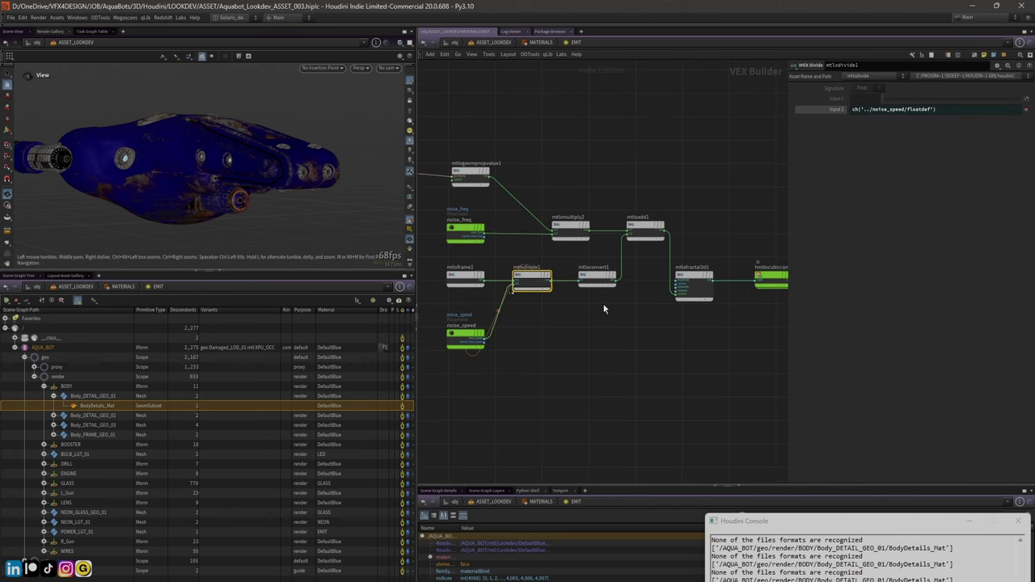
click(570, 231)
click(642, 225)
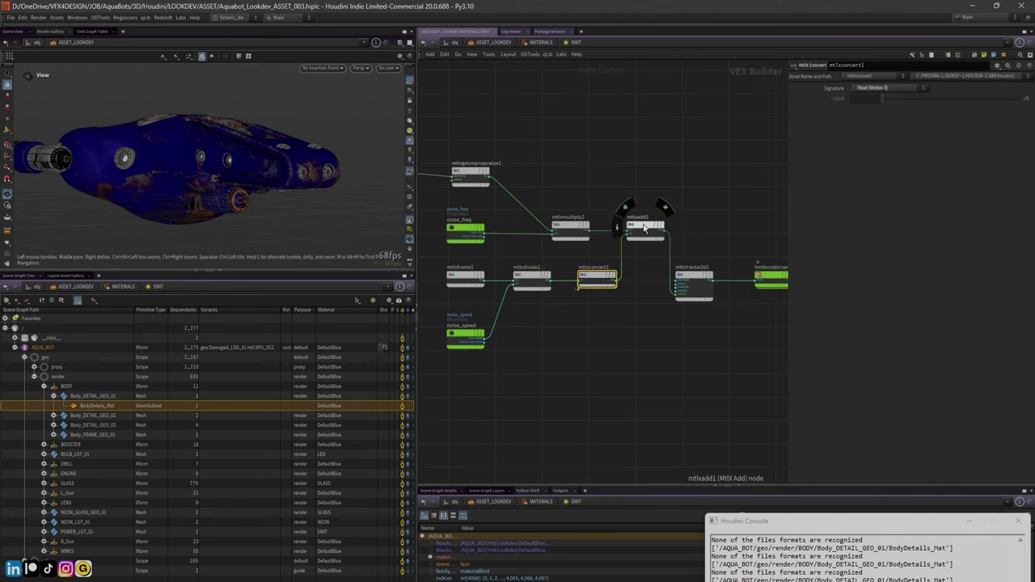
middle_drag(699, 201, 580, 191)
Inspect the mtlxfractal3d1 noise node and the hmtlxcubicrampc1 colour ramp in the EMIT network
scroll(577, 195, up, 2)
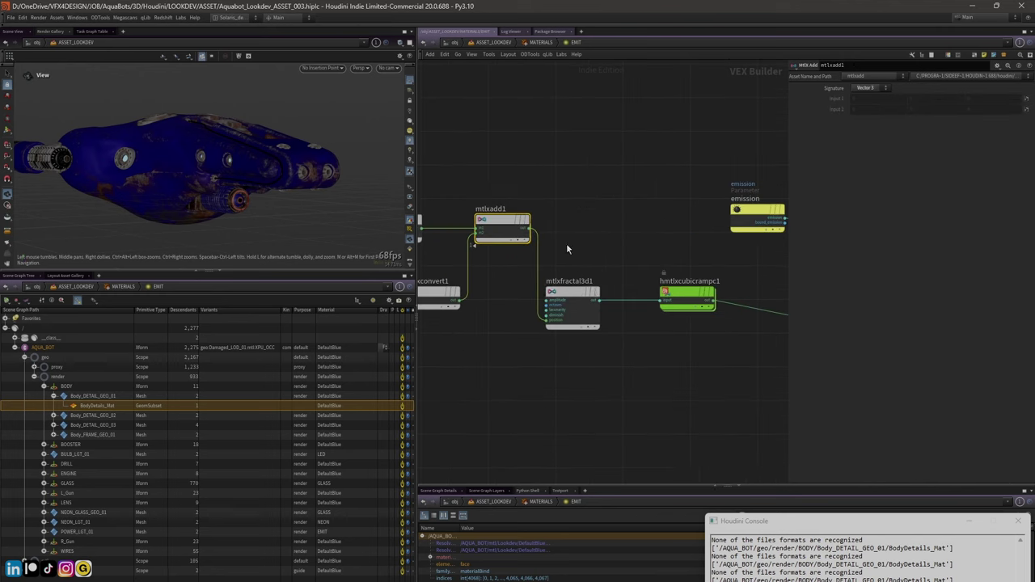
click(572, 293)
click(686, 296)
scroll(647, 226, down, 2)
middle_drag(648, 227, 526, 199)
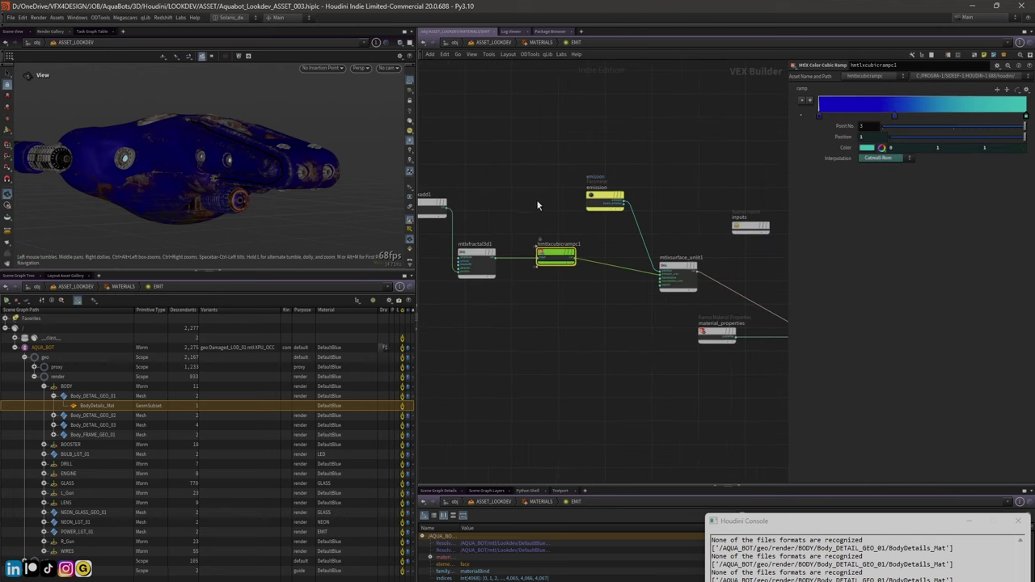
Frame the robot's glowing blue light up close and widen the network view to show the whole EMIT graph
drag(188, 152, 263, 138)
scroll(293, 151, up, 4)
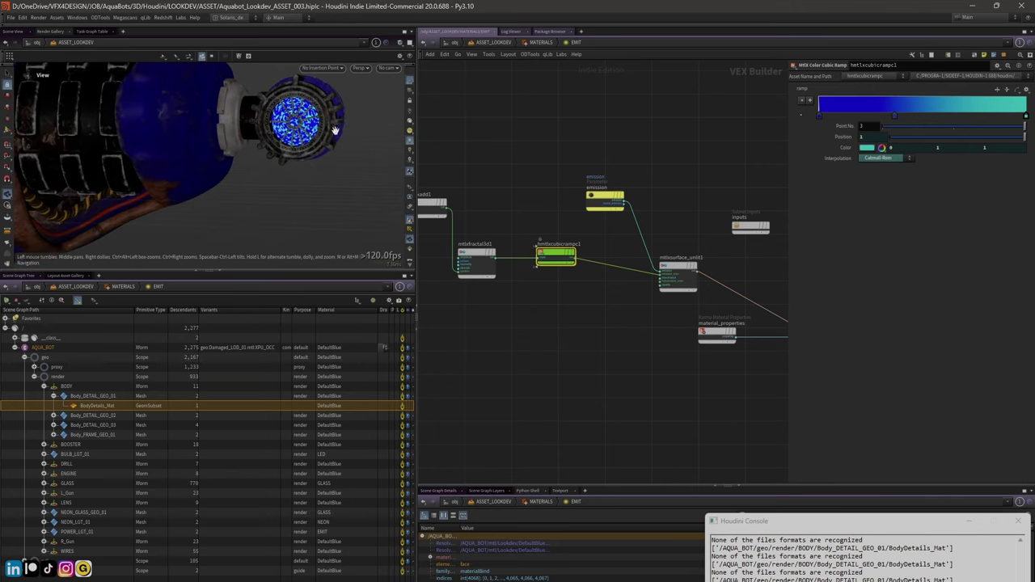
drag(787, 177, 904, 177)
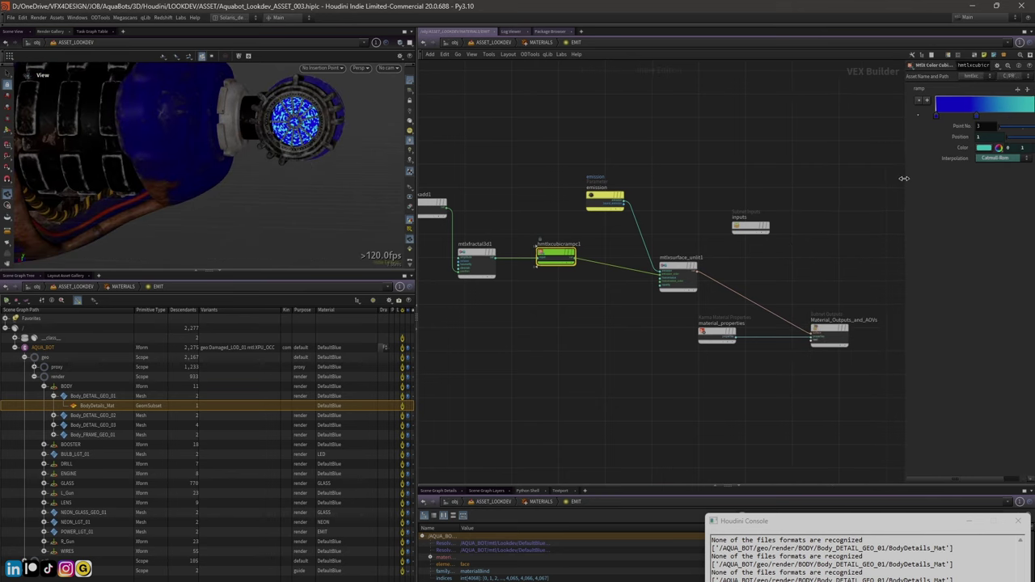
scroll(623, 181, down, 3)
middle_drag(624, 180, 665, 175)
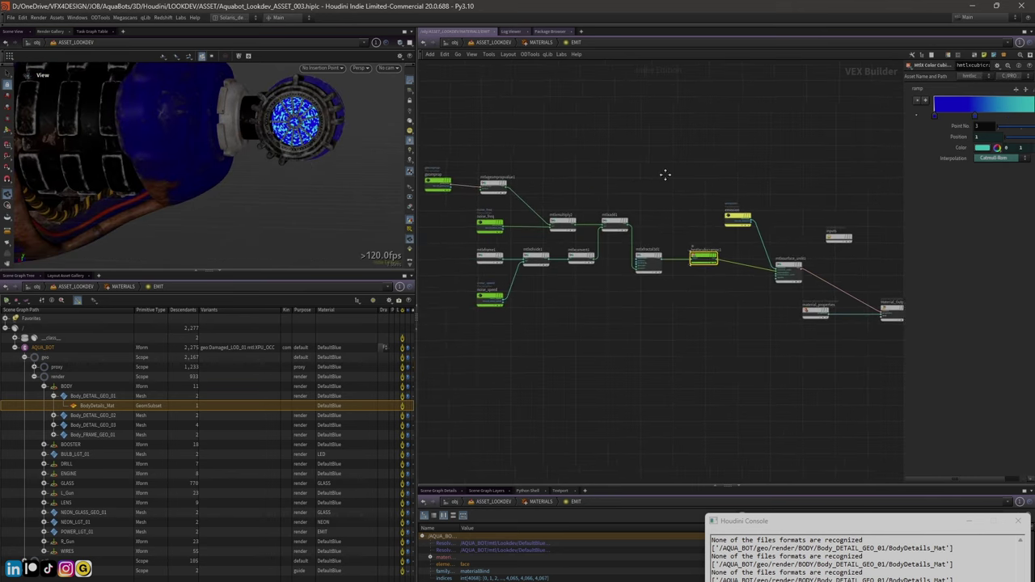
middle_drag(509, 152, 502, 138)
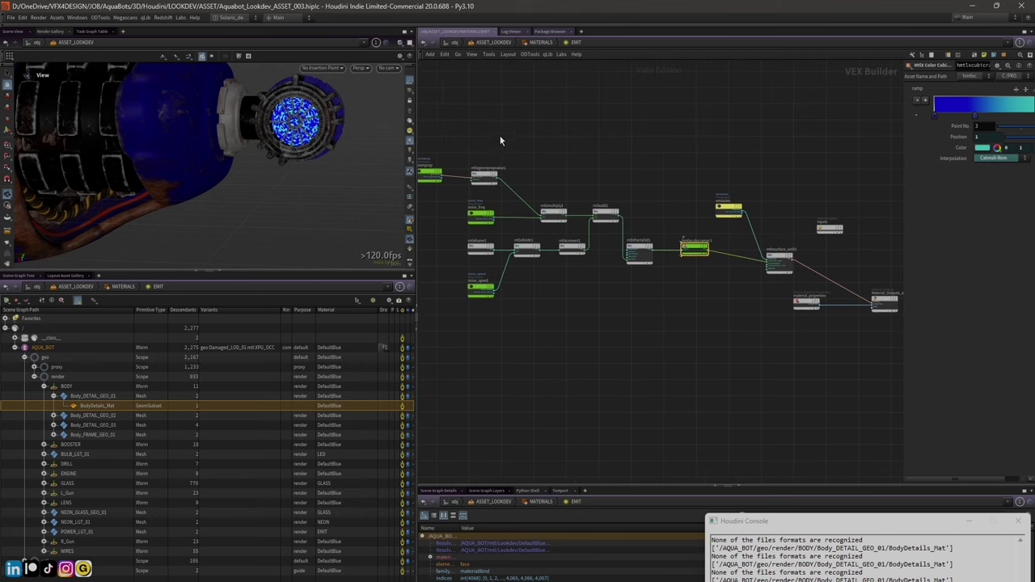
Check the parameters of the geomprop, mtlxgeompropvalue1 and noise_freq nodes at the start of the EMIT network
click(435, 172)
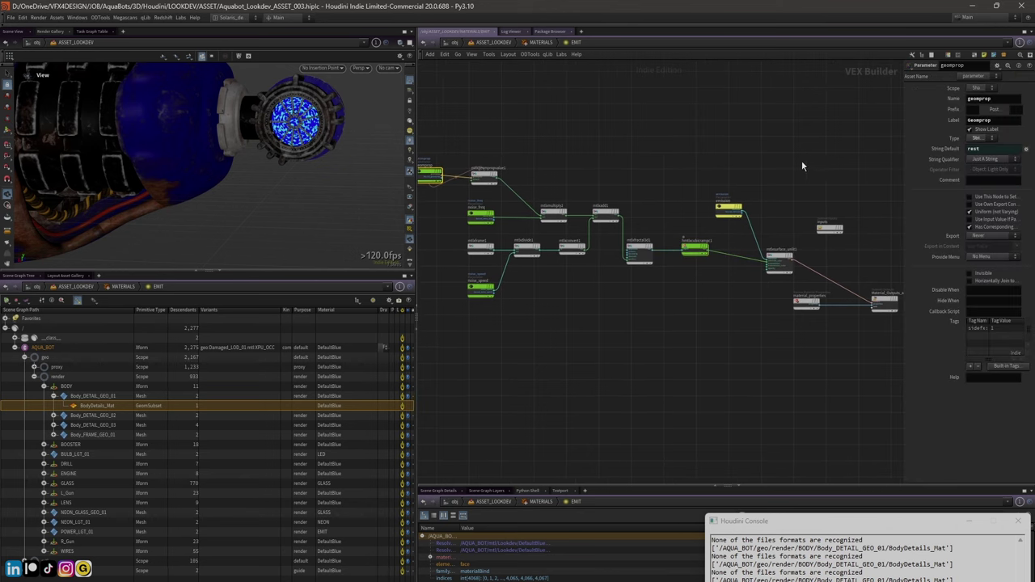
middle_drag(775, 159, 786, 150)
click(497, 168)
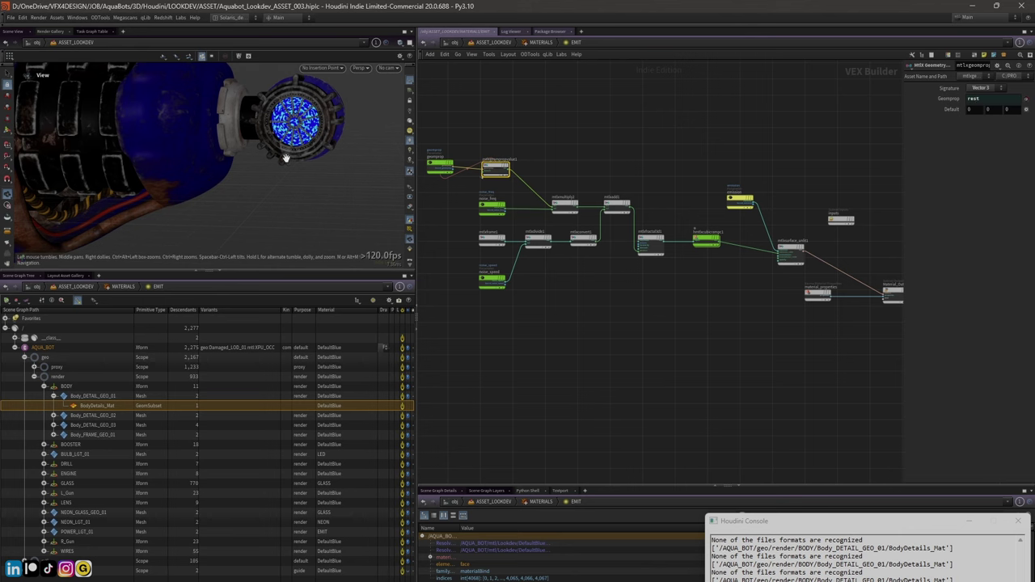
click(488, 207)
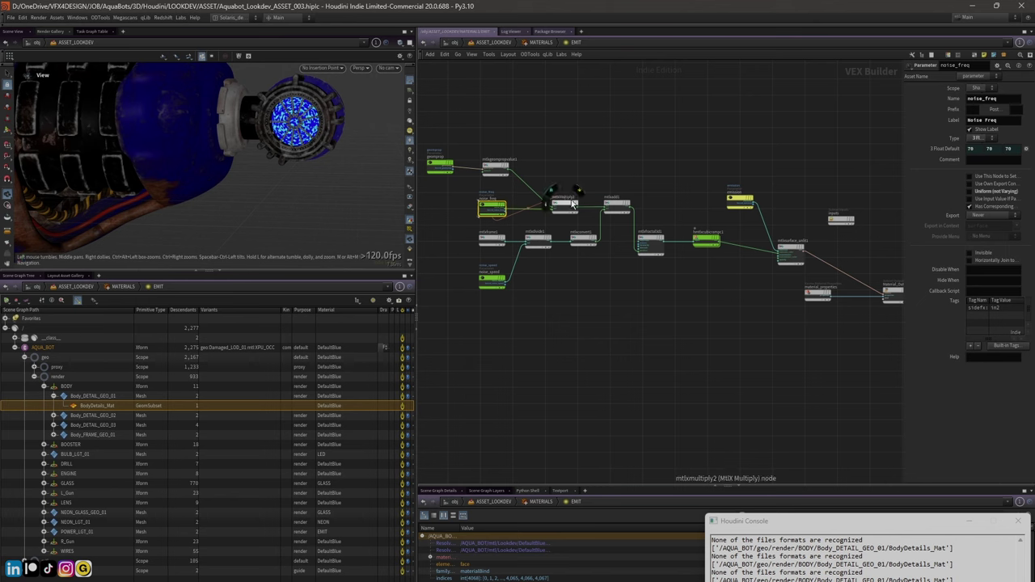
Examine the noise pattern on the robot's round light from the front and at closer range
middle_drag(289, 113, 255, 158)
right_drag(238, 158, 382, 125)
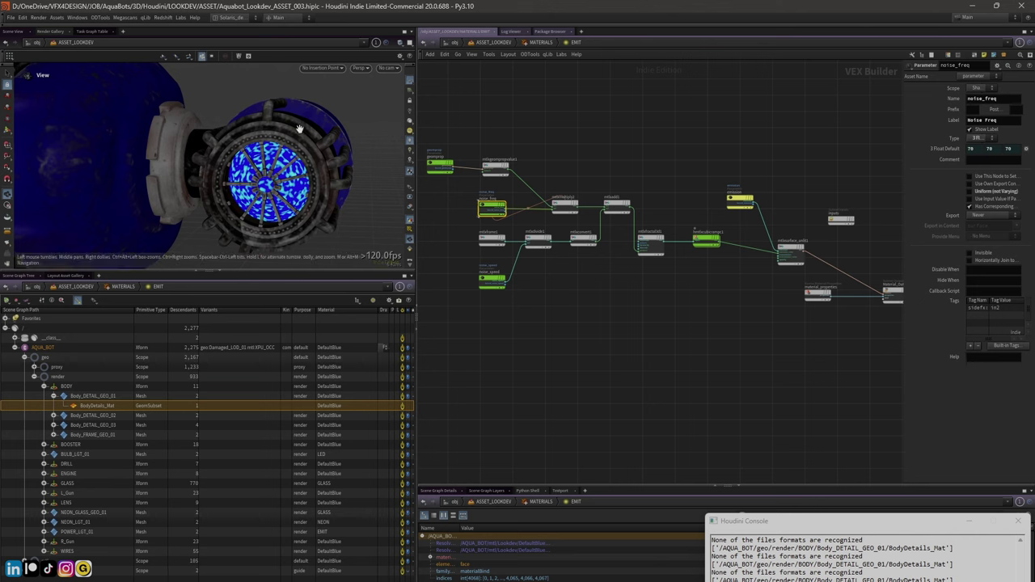
scroll(639, 283, up, 2)
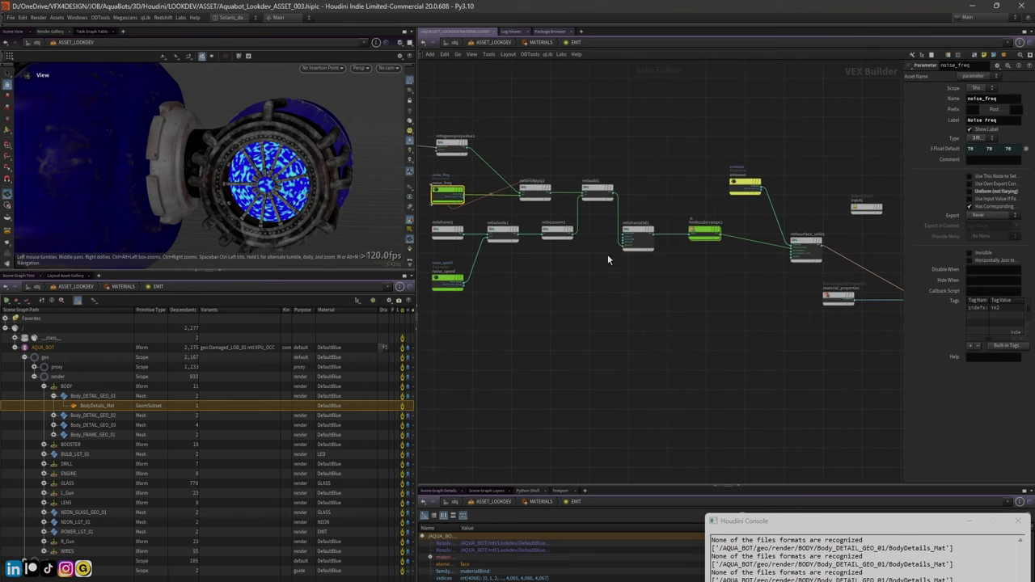
drag(283, 168, 315, 177)
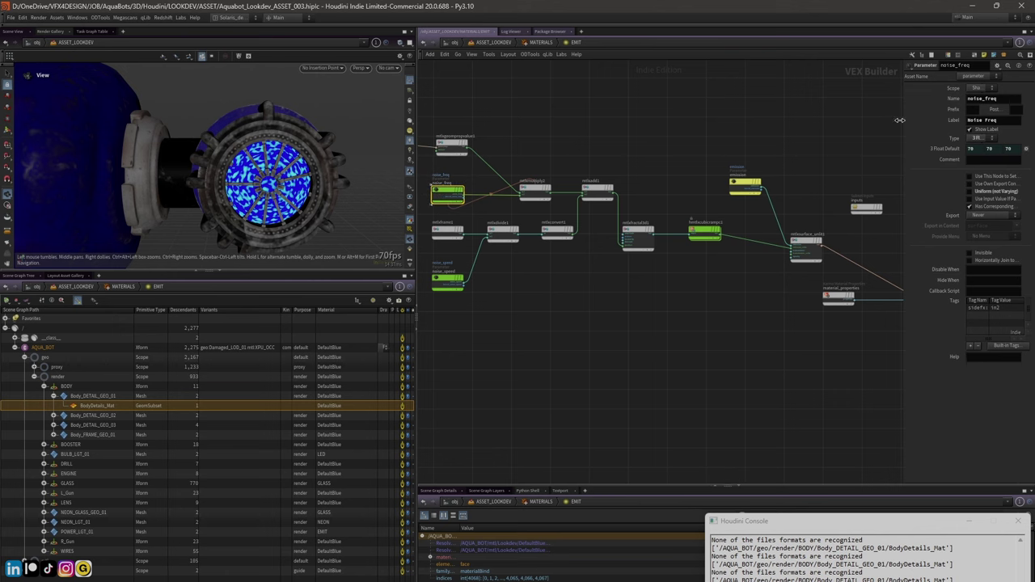
Widen the parameter display and inspect the noise_speed and mtlxfractal3d1 settings
drag(899, 119, 801, 120)
click(445, 280)
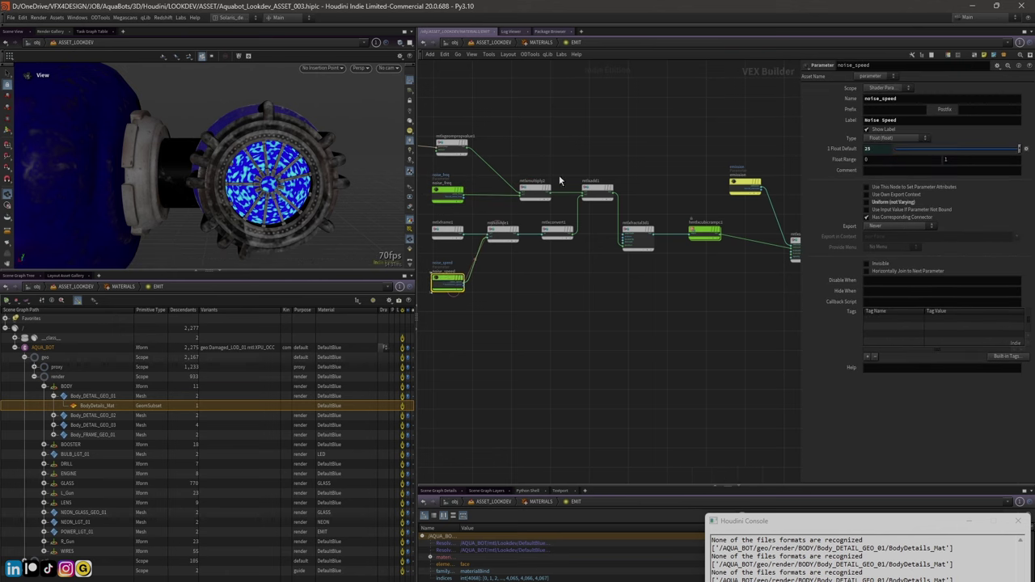
click(651, 227)
scroll(628, 180, up, 3)
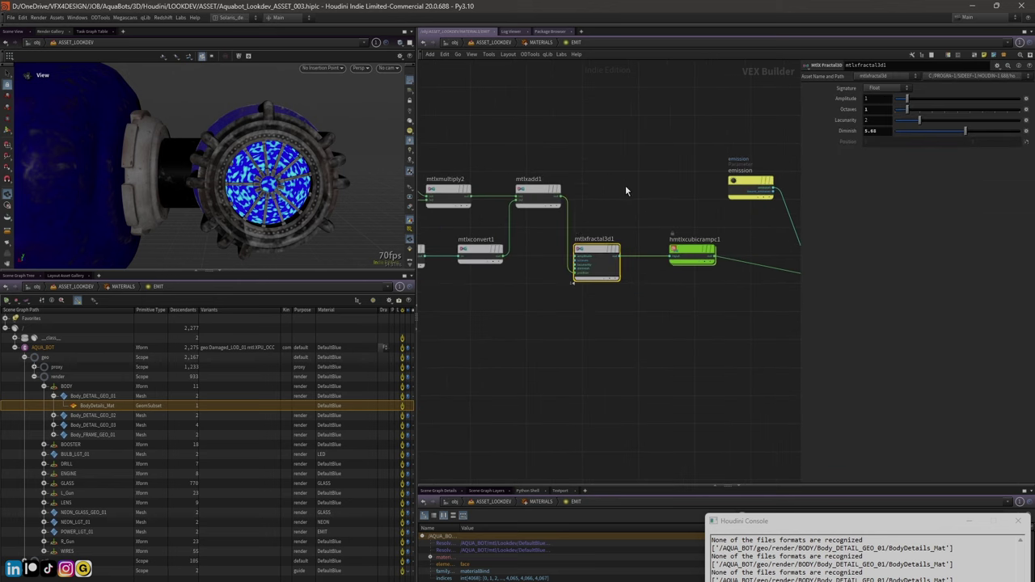
mouse_move(595, 257)
middle_drag(600, 155, 541, 163)
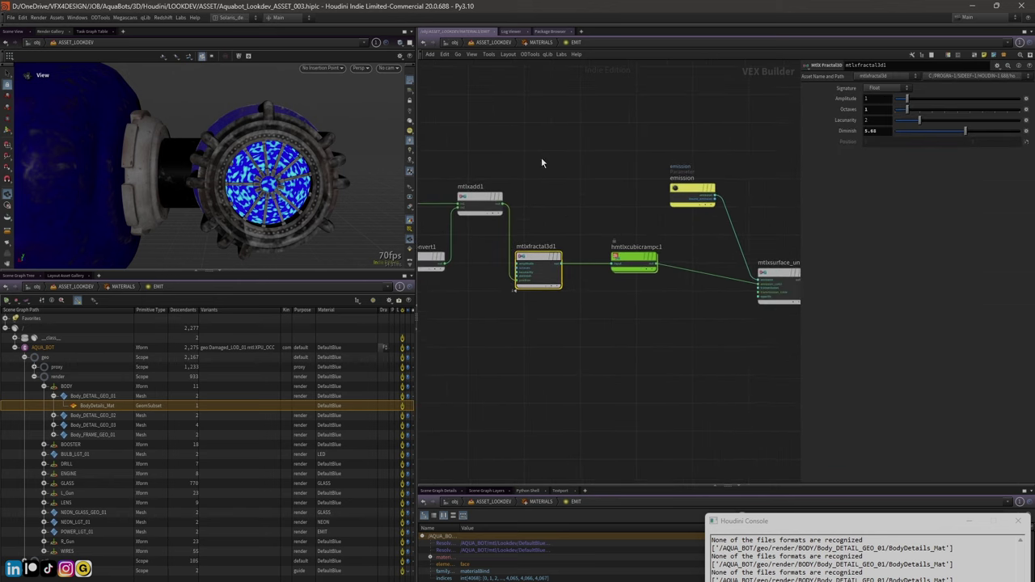
Examine the hmtlxcubicrampc1 node's colour ramp and its connections from mtlxfractal3d1 to mtlxsurface_unlit1
click(639, 258)
middle_drag(632, 208, 602, 215)
scroll(586, 215, down, 2)
scroll(587, 216, up, 2)
scroll(602, 215, up, 2)
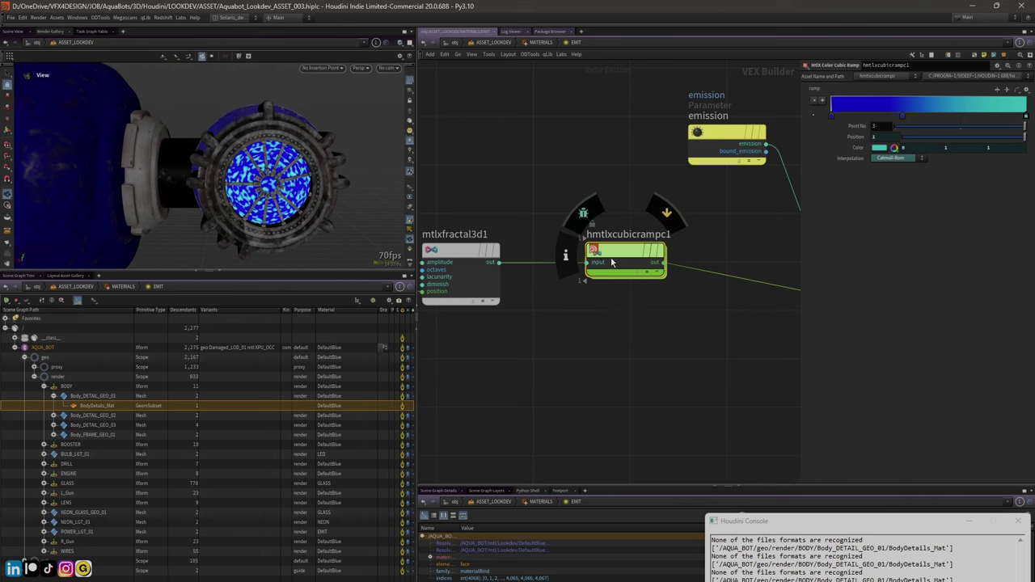
scroll(601, 260, down, 6)
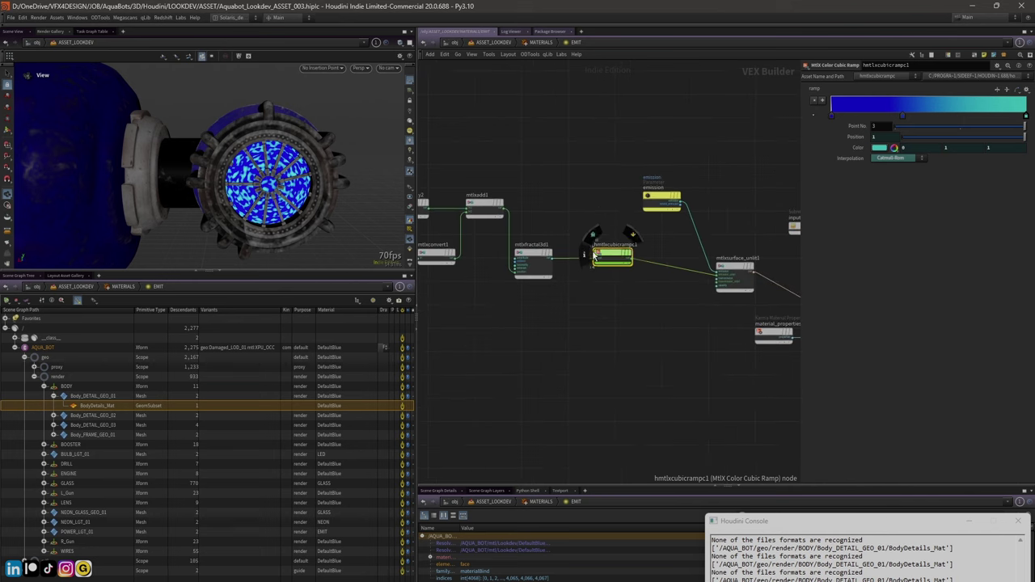
scroll(587, 226, up, 3)
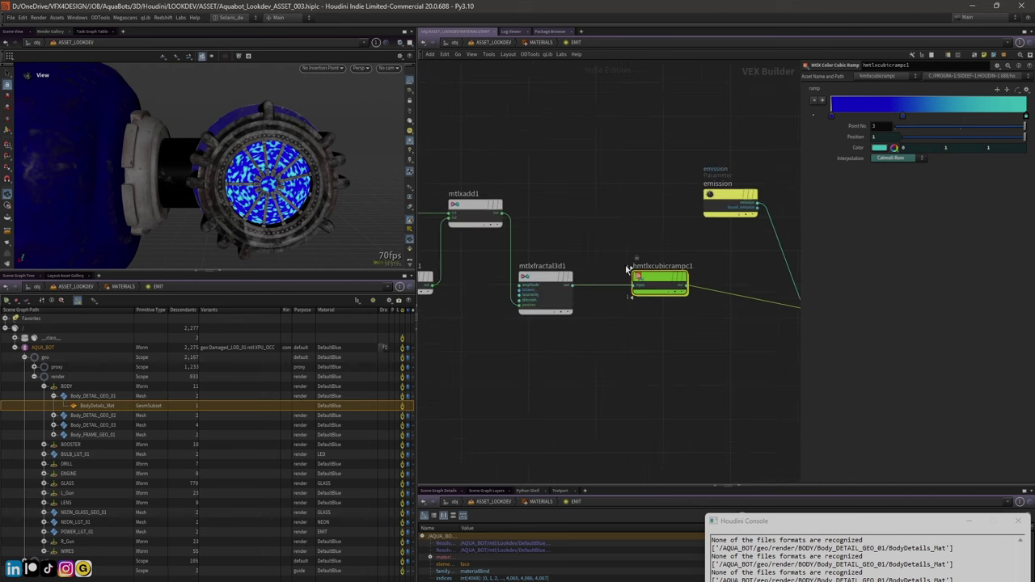
middle_drag(626, 265, 535, 209)
scroll(534, 208, up, 1)
mouse_move(540, 300)
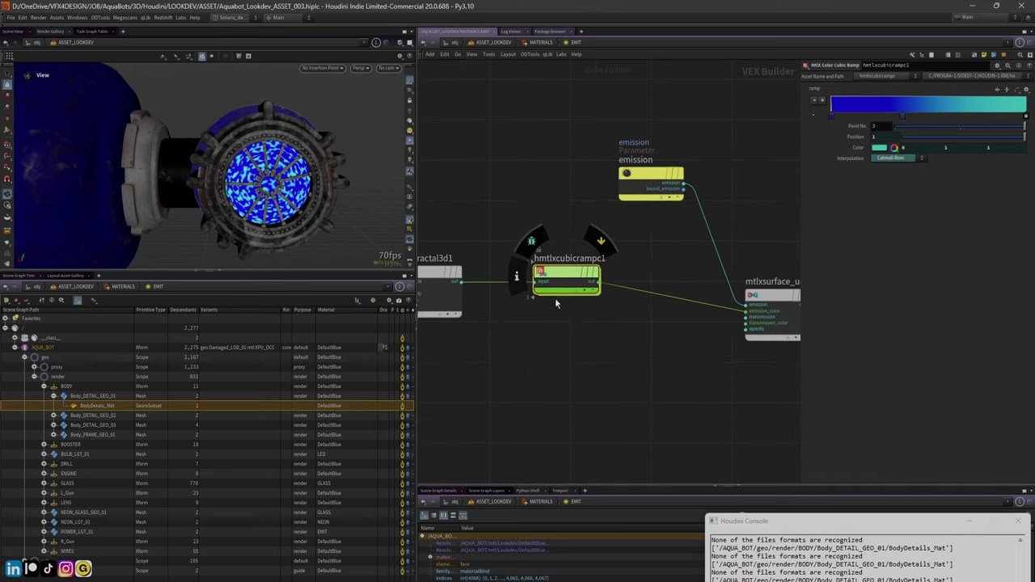
scroll(559, 303, up, 2)
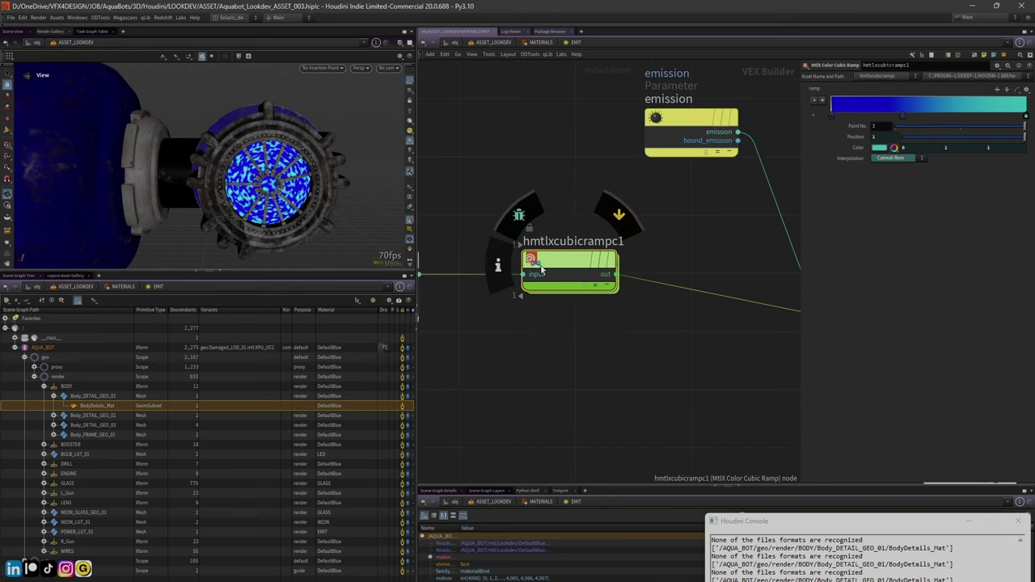
scroll(553, 298, down, 3)
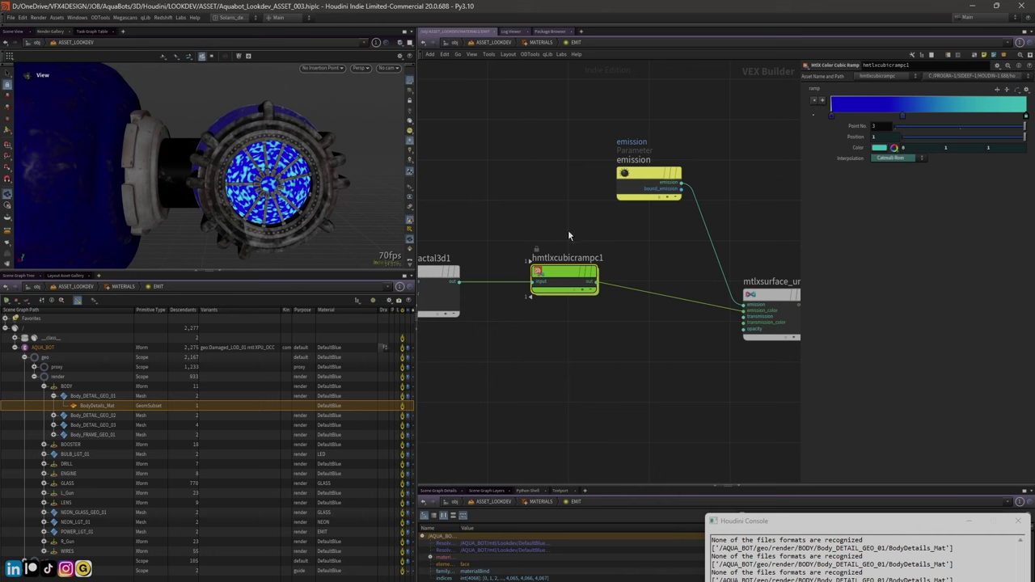
scroll(532, 172, down, 2)
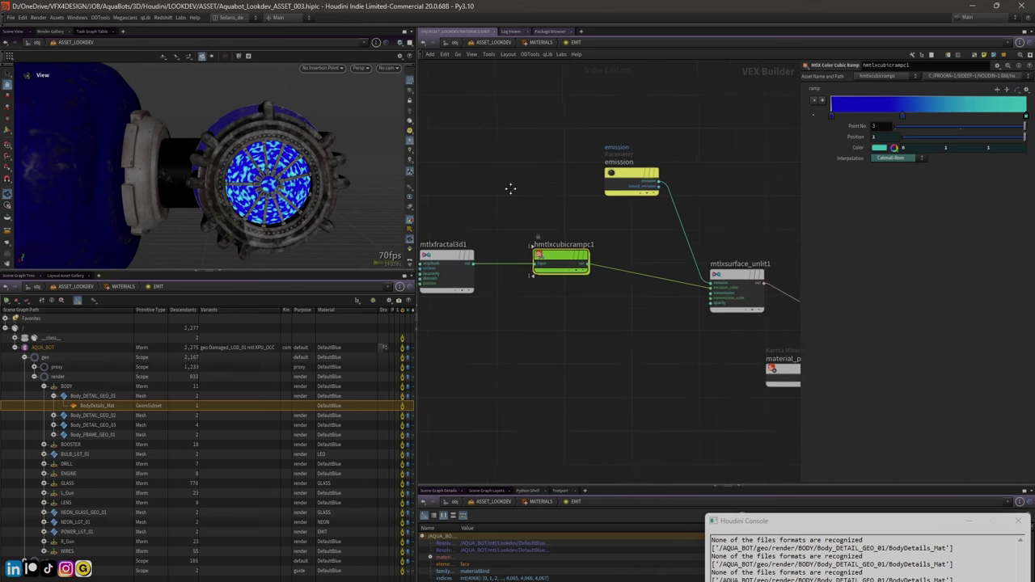
middle_drag(511, 188, 602, 185)
mouse_move(633, 252)
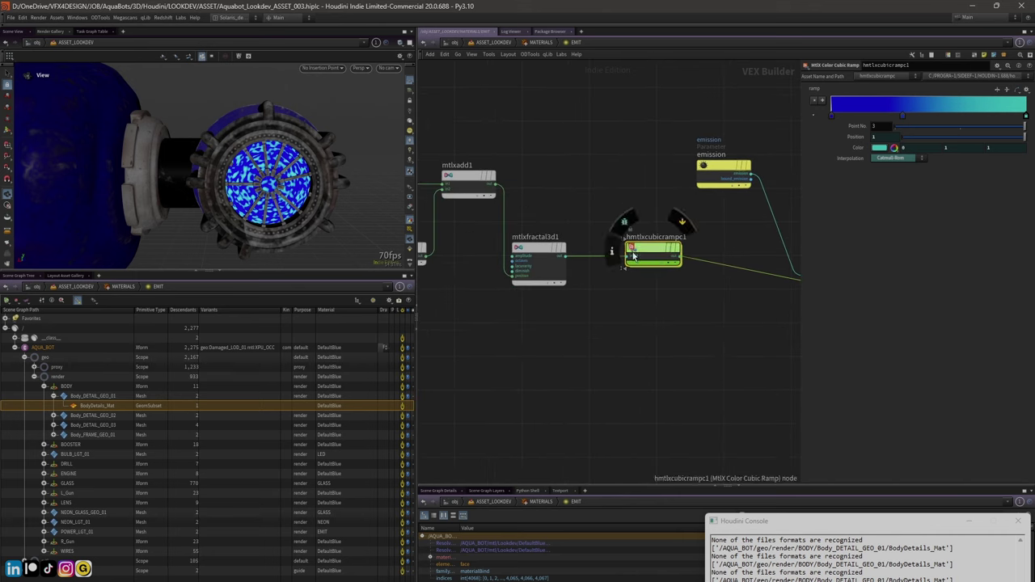
scroll(633, 254, up, 3)
scroll(583, 194, down, 4)
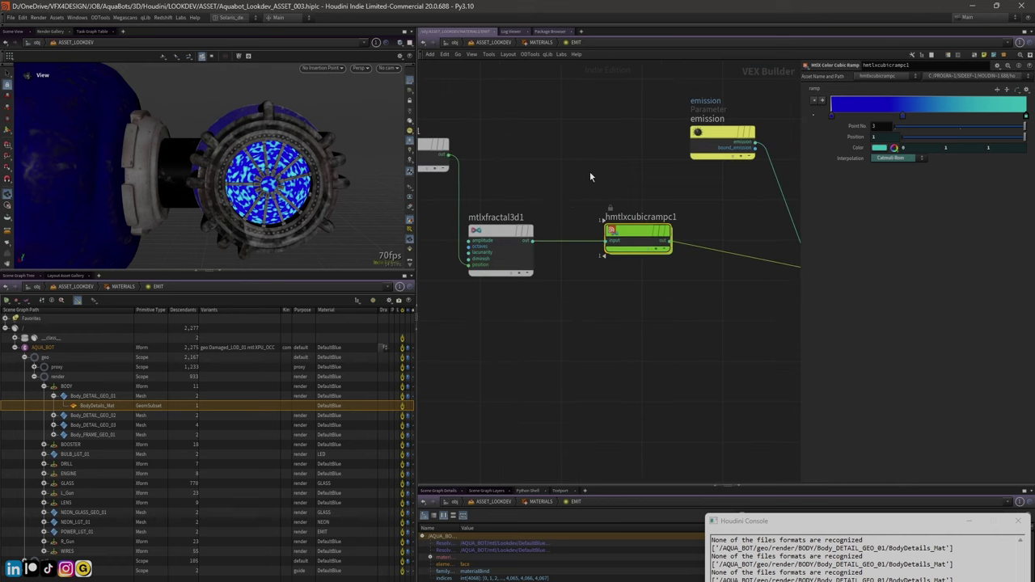
middle_drag(571, 206, 536, 215)
scroll(533, 210, up, 1)
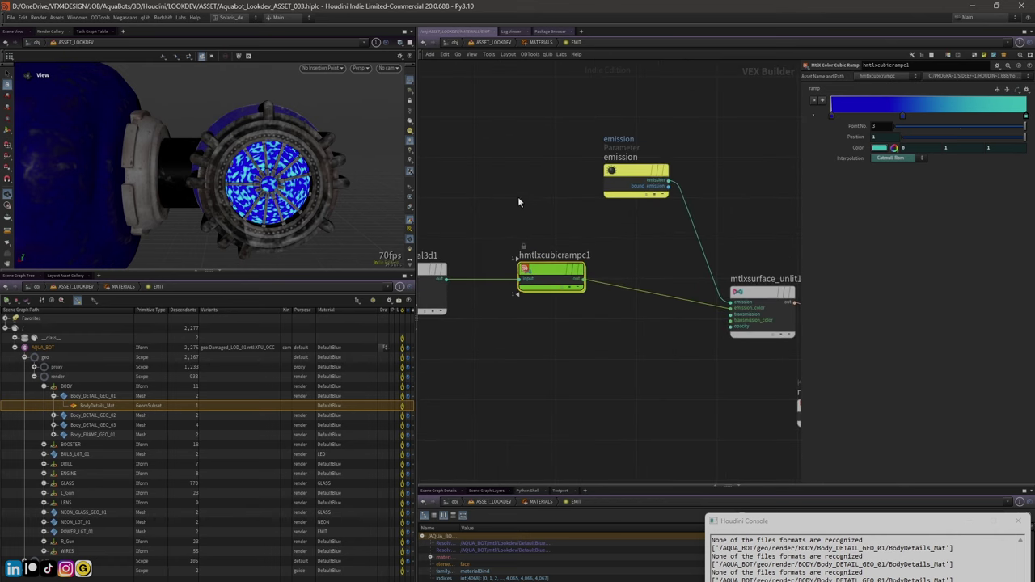
scroll(532, 211, down, 2)
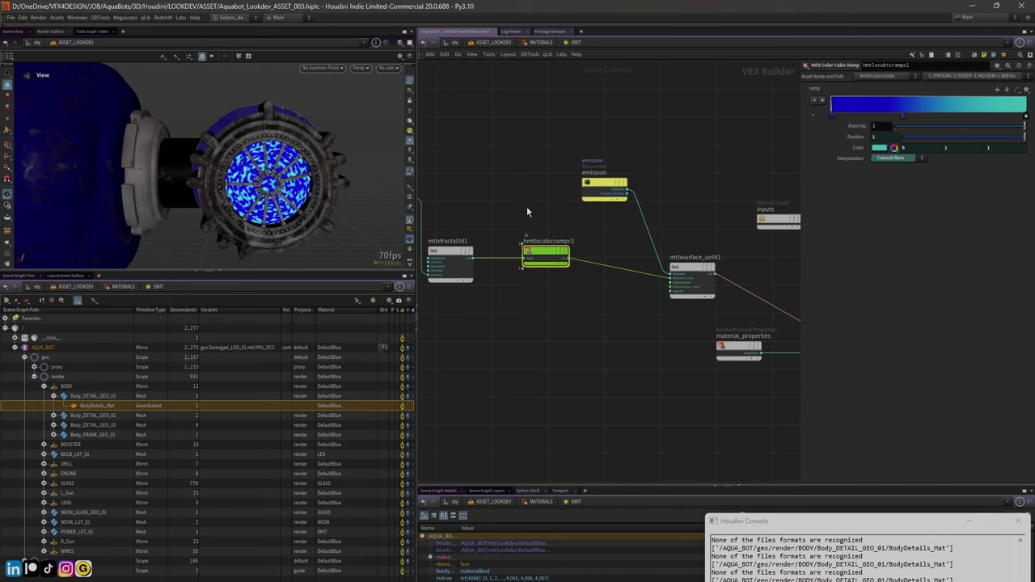
Review the colour ramp within the full EMIT network, following the chain through to the material outputs
scroll(527, 208, down, 2)
middle_drag(527, 208, 706, 234)
middle_drag(585, 186, 523, 180)
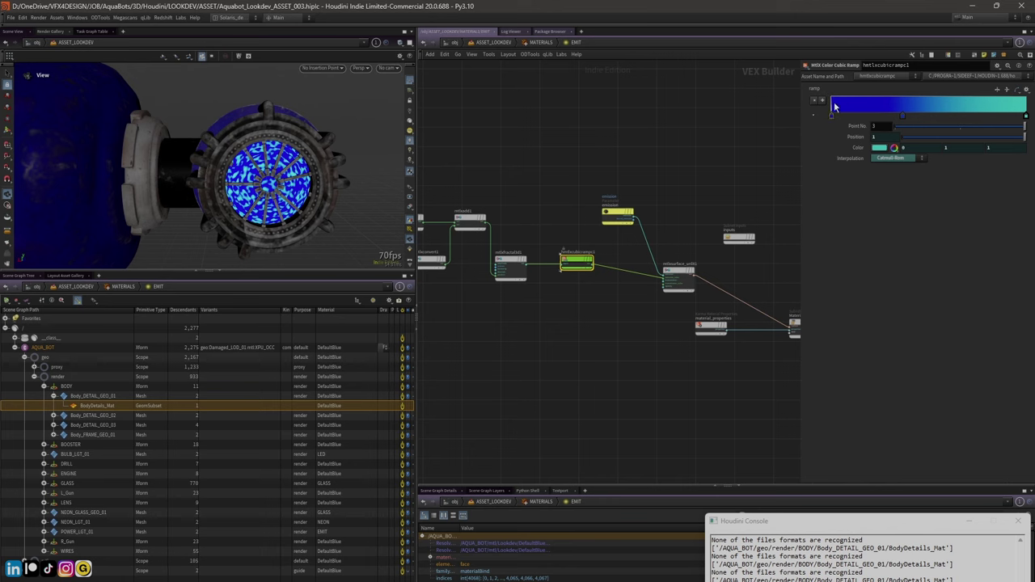
middle_drag(711, 213, 654, 195)
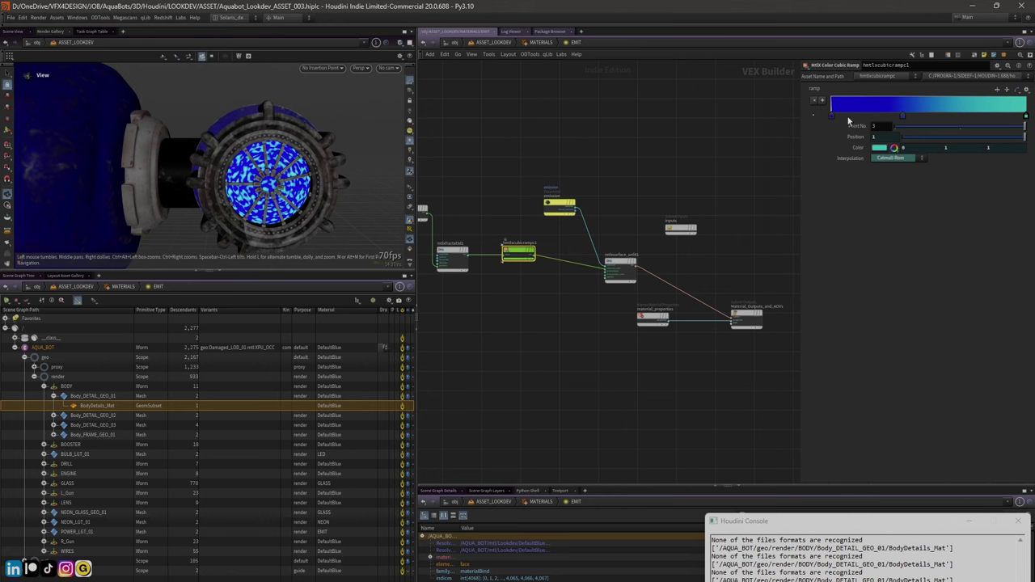
middle_drag(540, 317, 623, 323)
scroll(611, 293, down, 3)
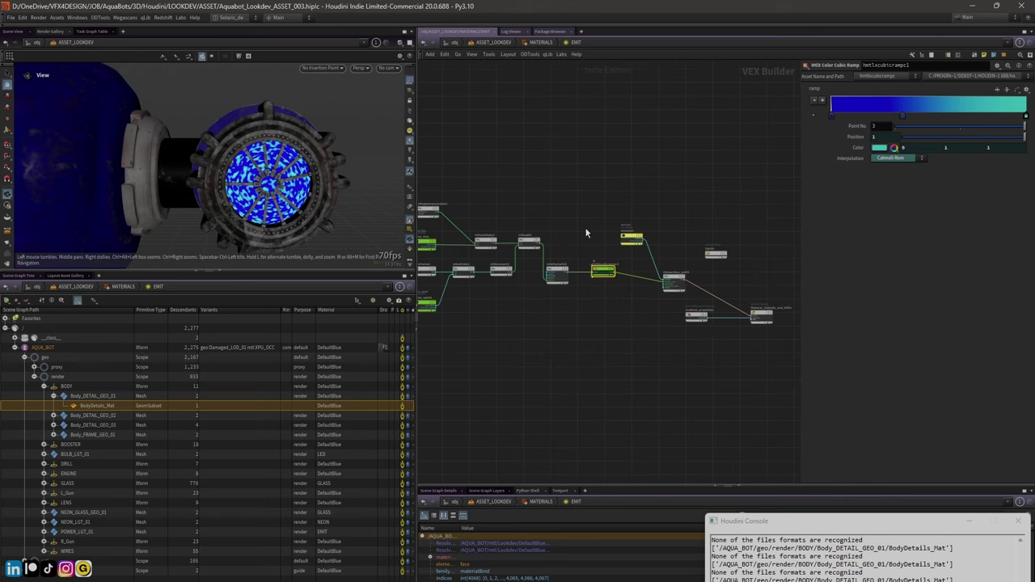
Return to the MATERIALS network and compare the NEON and LED emission settings, widening the parameter display for NEON
click(541, 43)
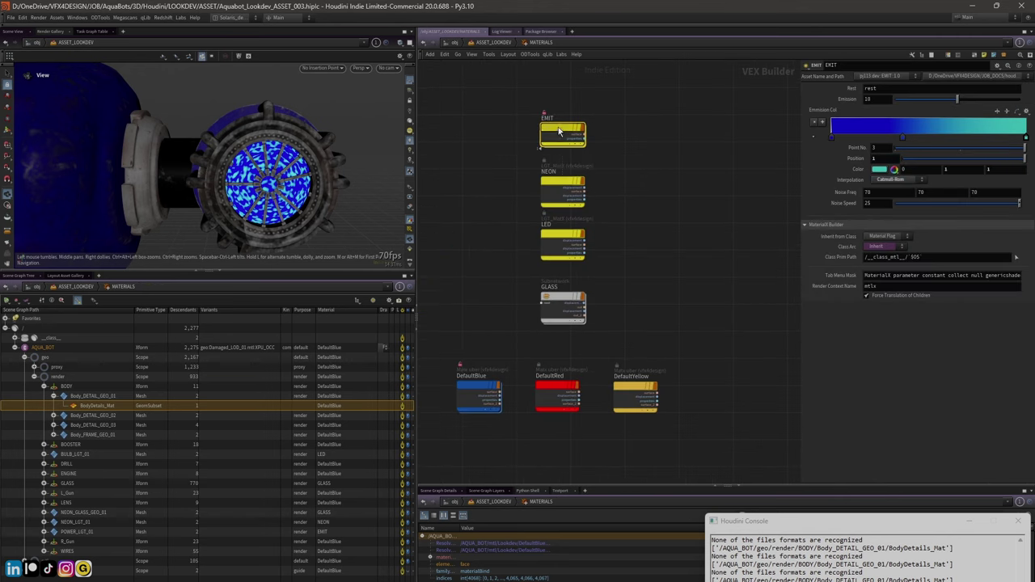
click(562, 187)
click(562, 242)
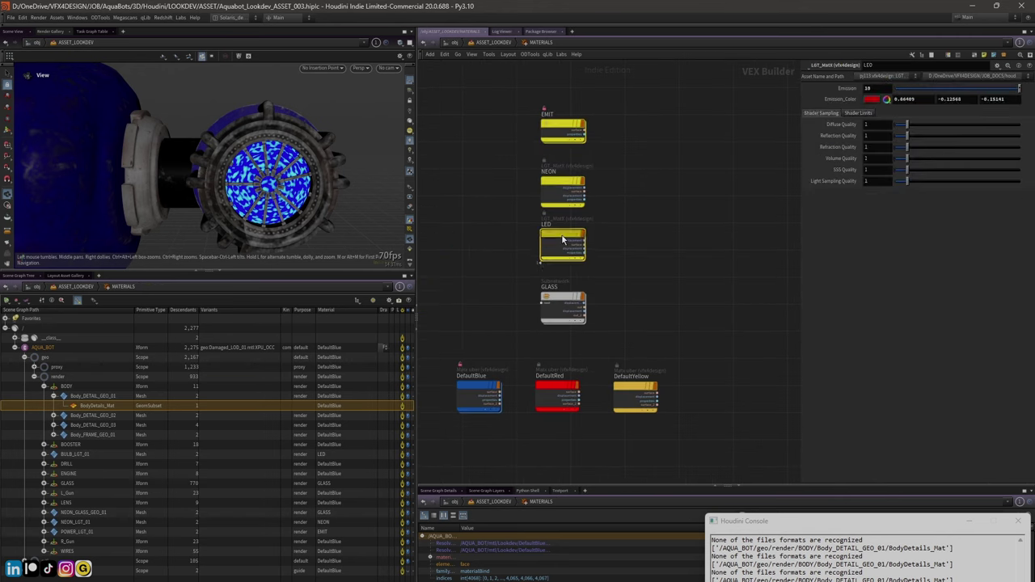
click(563, 189)
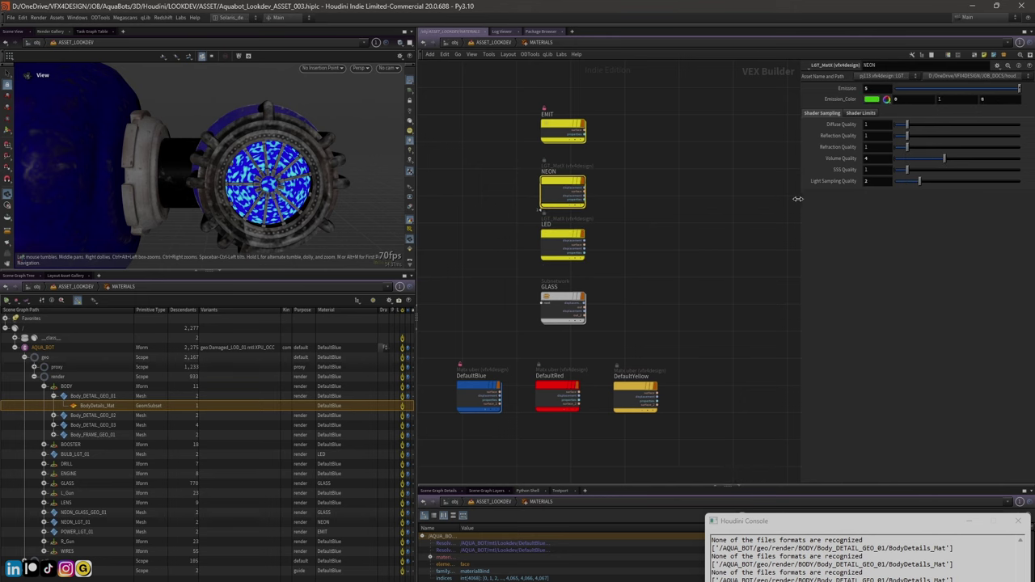
drag(798, 199, 695, 203)
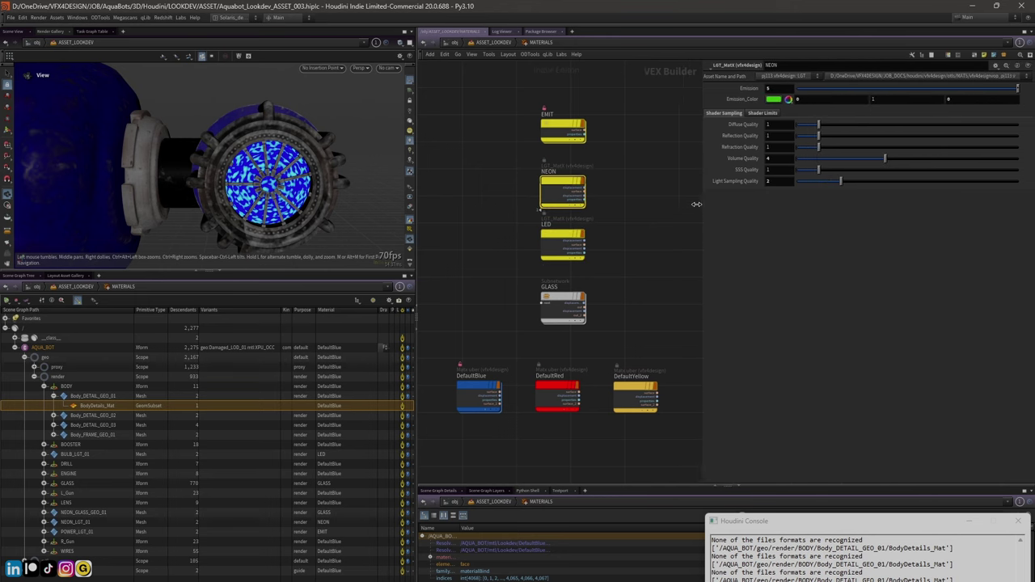
Open the NEON material's network, inspect its mtlxsurface_unlit1 node, and enlarge the network view beside the parameters
double_click(539, 193)
scroll(633, 188, up, 3)
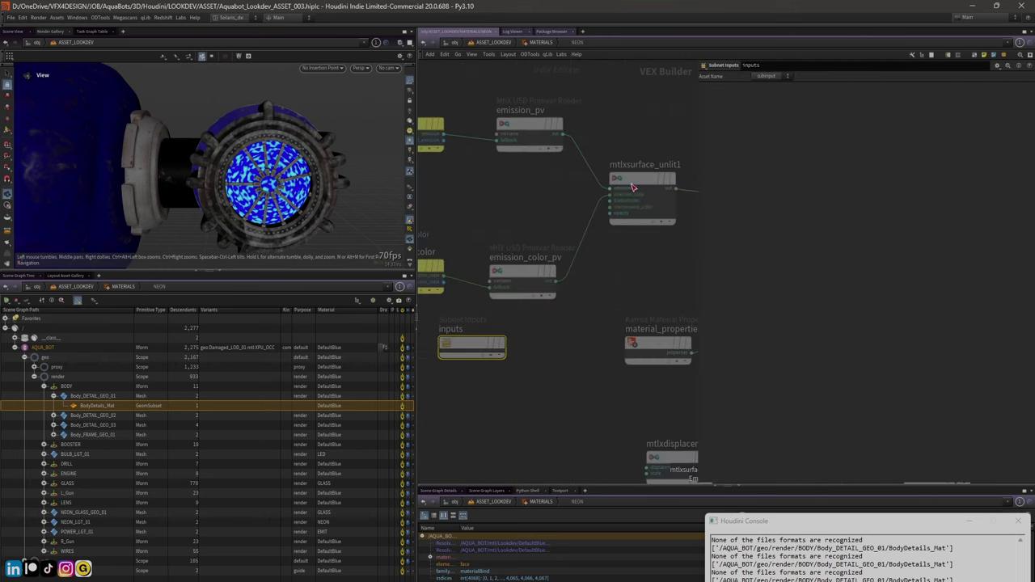
click(634, 187)
click(635, 178)
drag(694, 148, 785, 148)
scroll(683, 143, down, 2)
scroll(685, 141, down, 2)
middle_drag(685, 139, 658, 142)
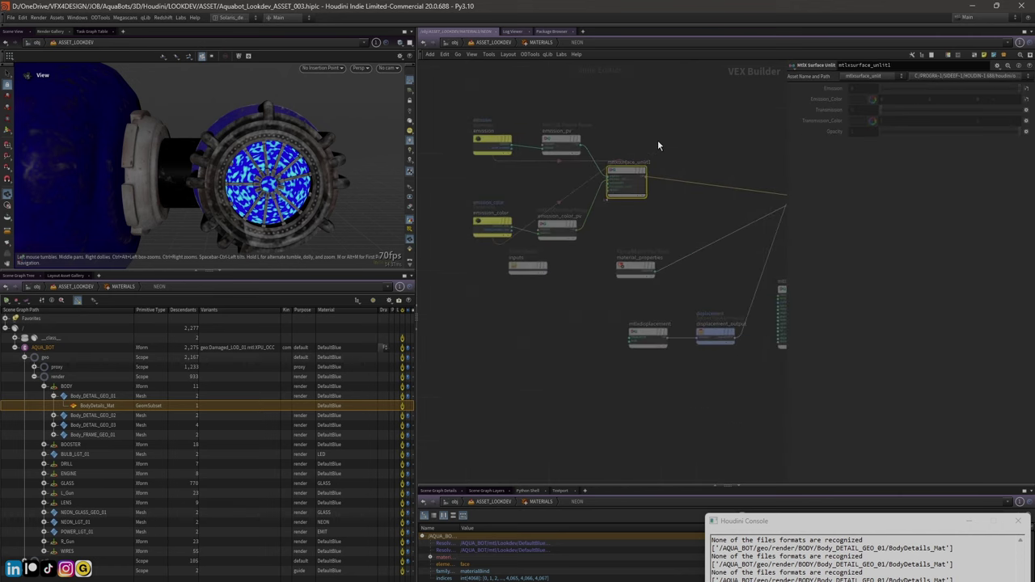
Examine NEON's emission parameter, its emission_pv primvar reader and the Karma material_properties node feeding the outputs
scroll(658, 140, up, 2)
click(458, 153)
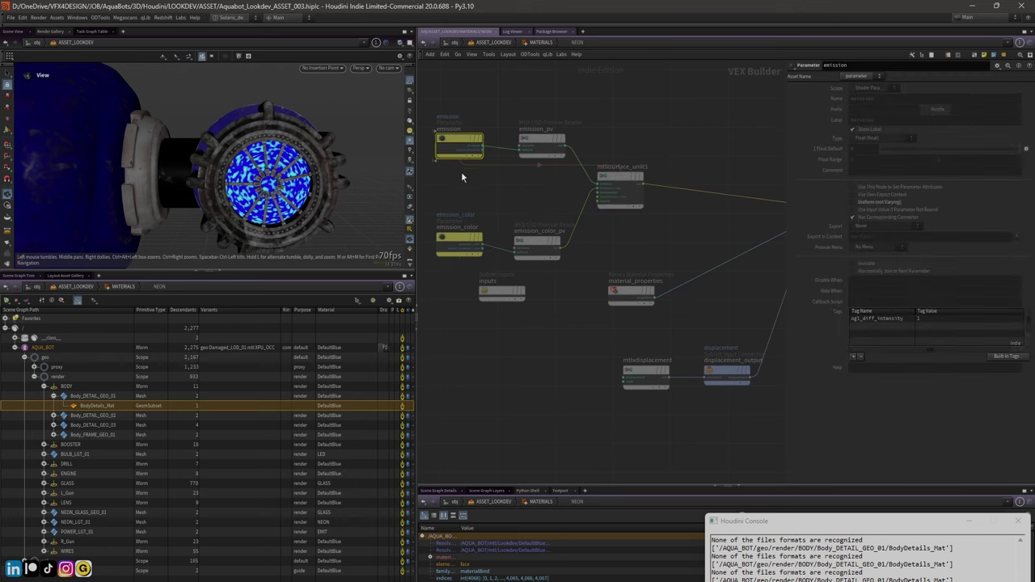
click(542, 144)
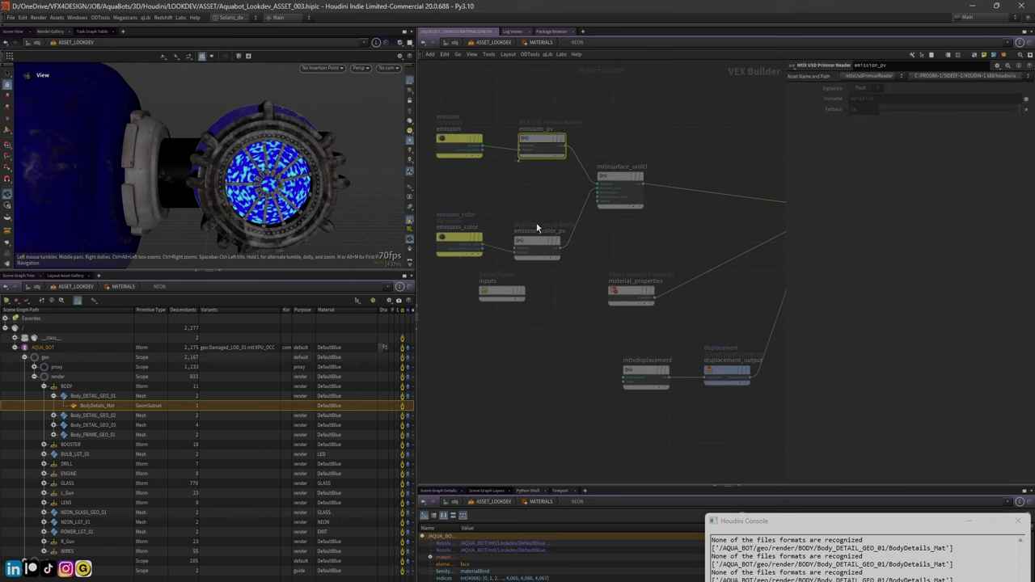
middle_drag(564, 349, 568, 339)
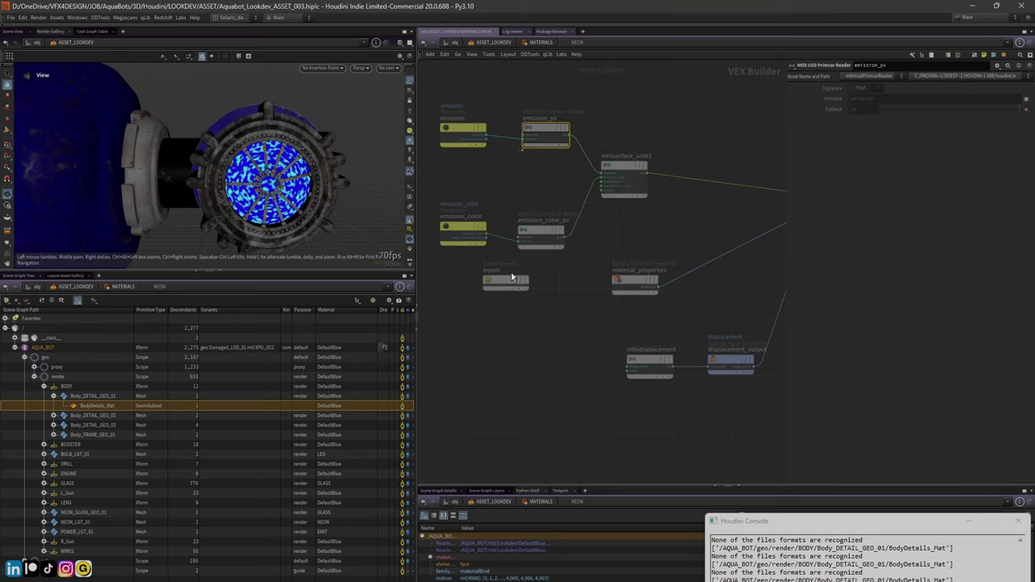
middle_drag(657, 282, 542, 258)
drag(499, 259, 528, 320)
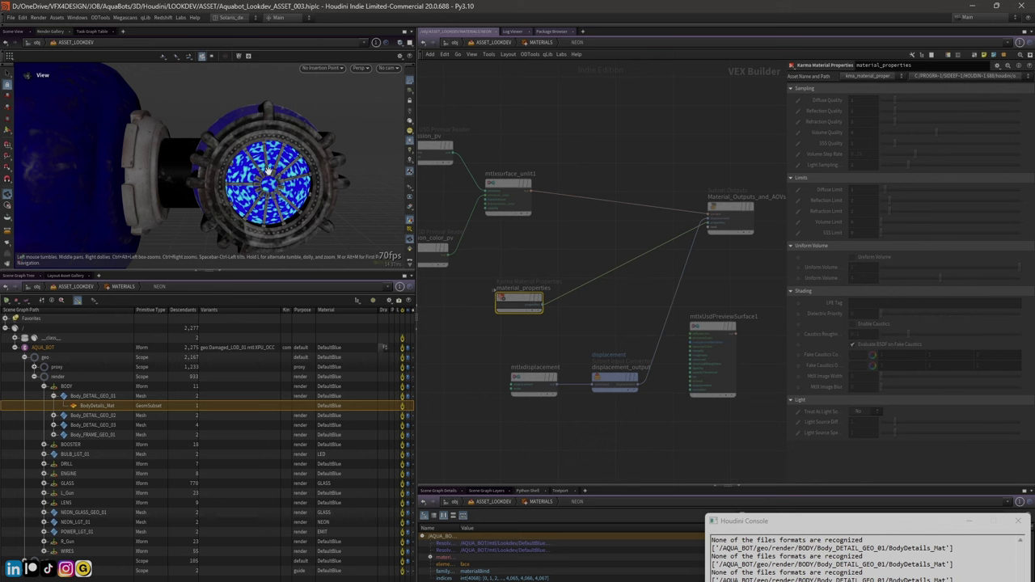
Compare mtlxUsdPreviewSurface1 with mtlxsurface_unlit1 in the NEON network while checking the robot's glowing part in the viewport
drag(263, 191, 359, 197)
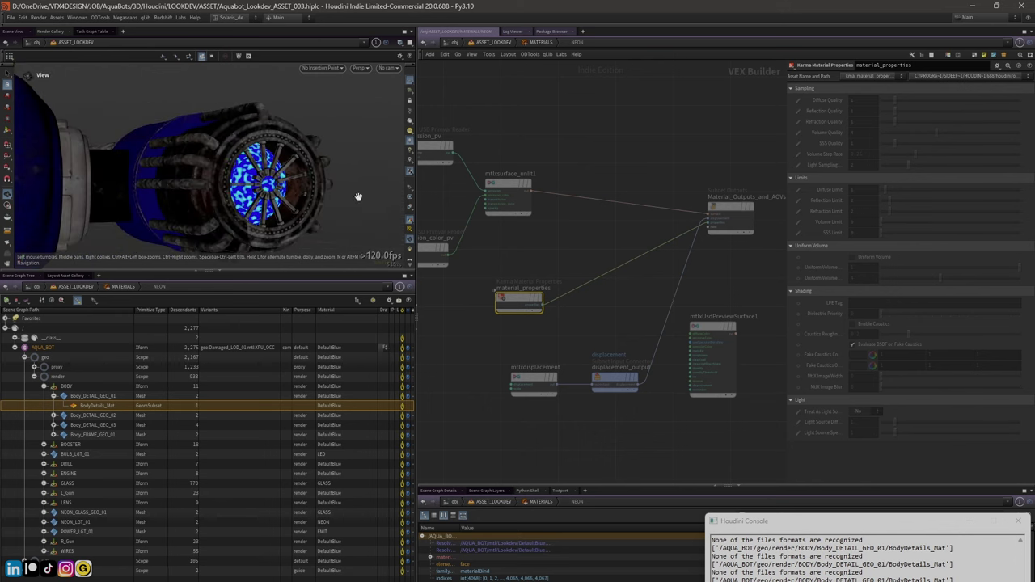
click(712, 330)
middle_drag(738, 288, 693, 285)
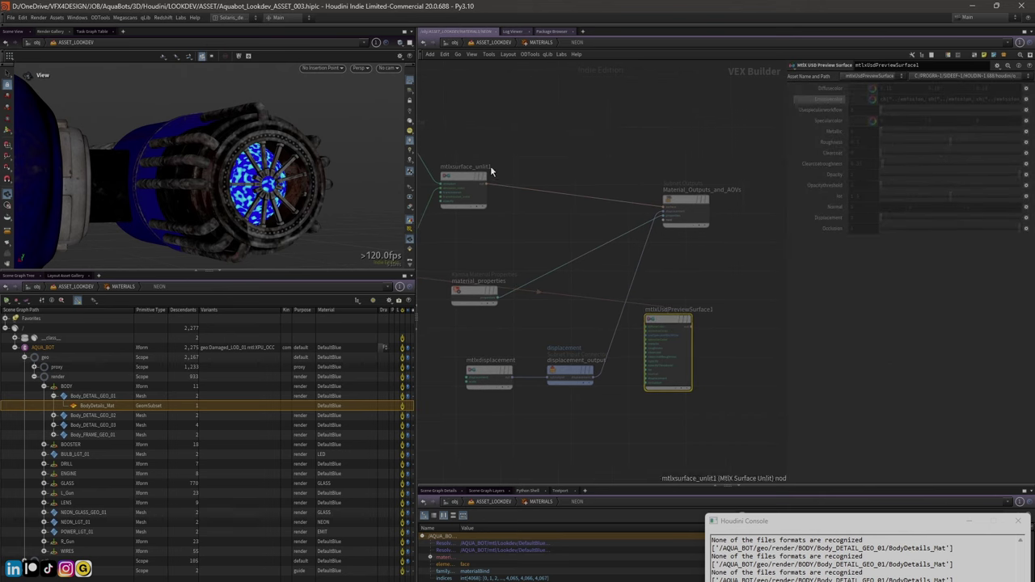
scroll(490, 166, down, 2)
click(467, 174)
middle_drag(483, 147, 530, 143)
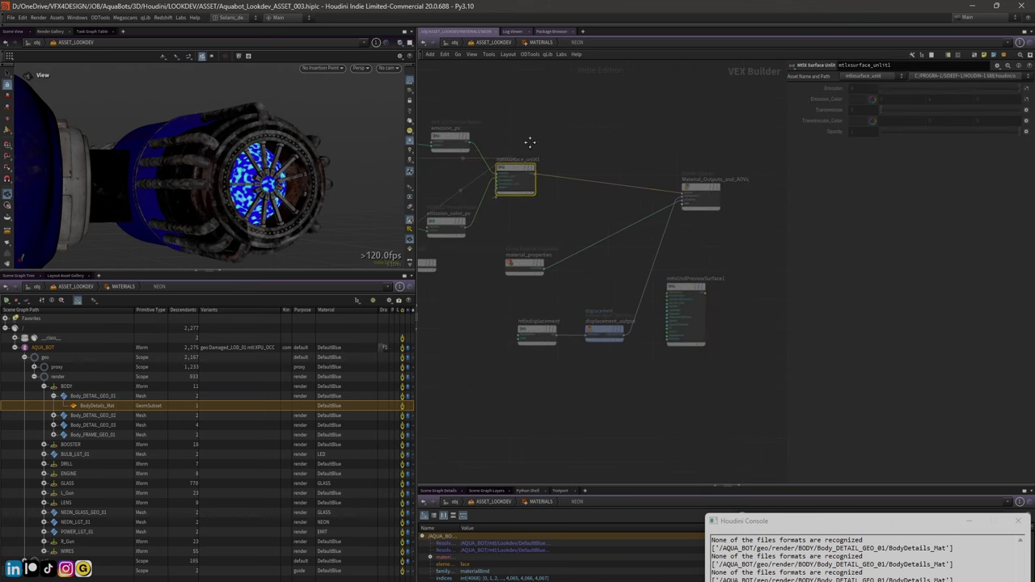
click(686, 307)
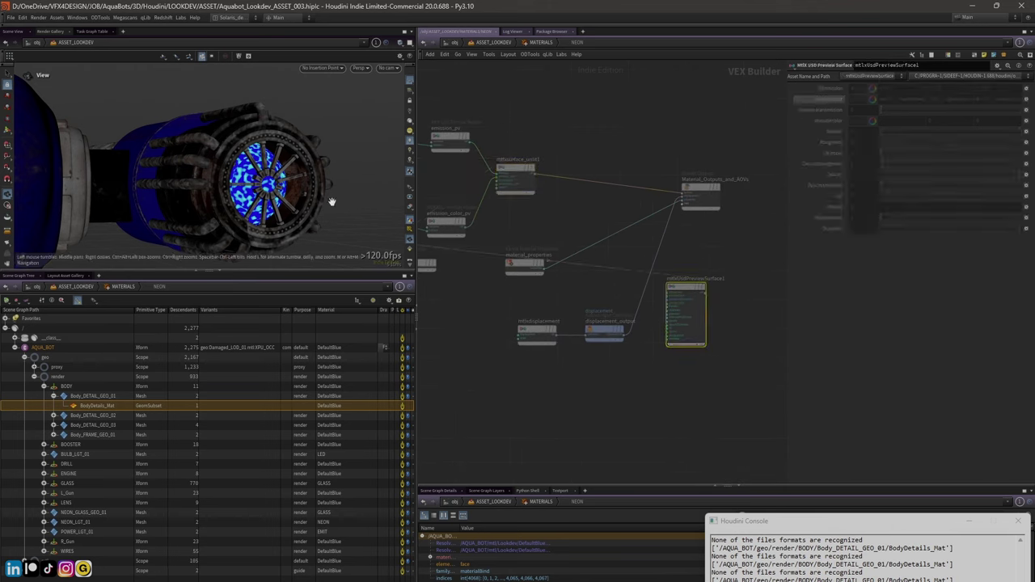
mouse_move(162, 166)
mouse_down()
mouse_move(86, 173)
mouse_move(180, 159)
mouse_up()
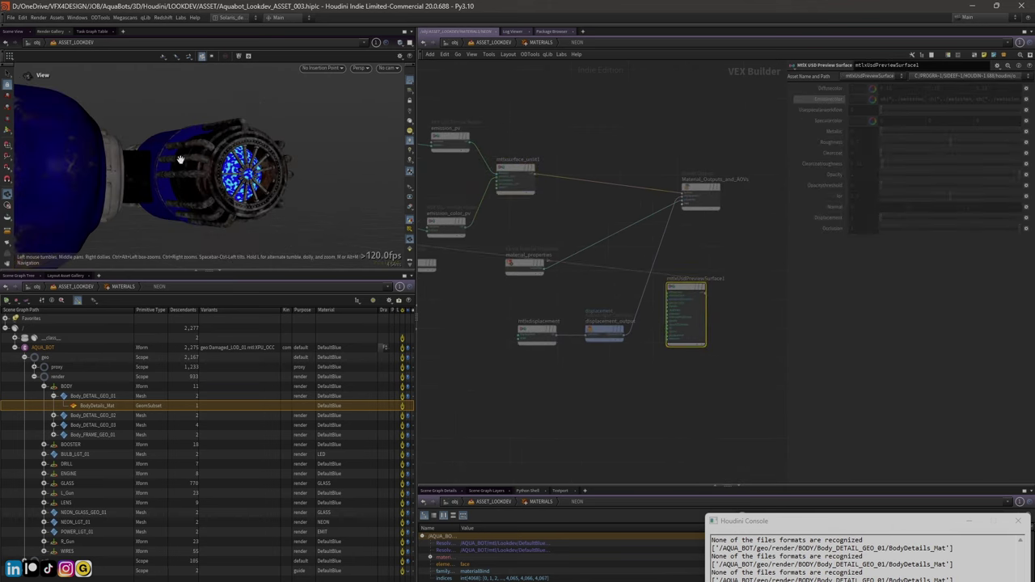
Return to the MATERIALS network and compare LED with NEON, reviewing NEON's Shader Limits and Shader Sampling settings
click(532, 43)
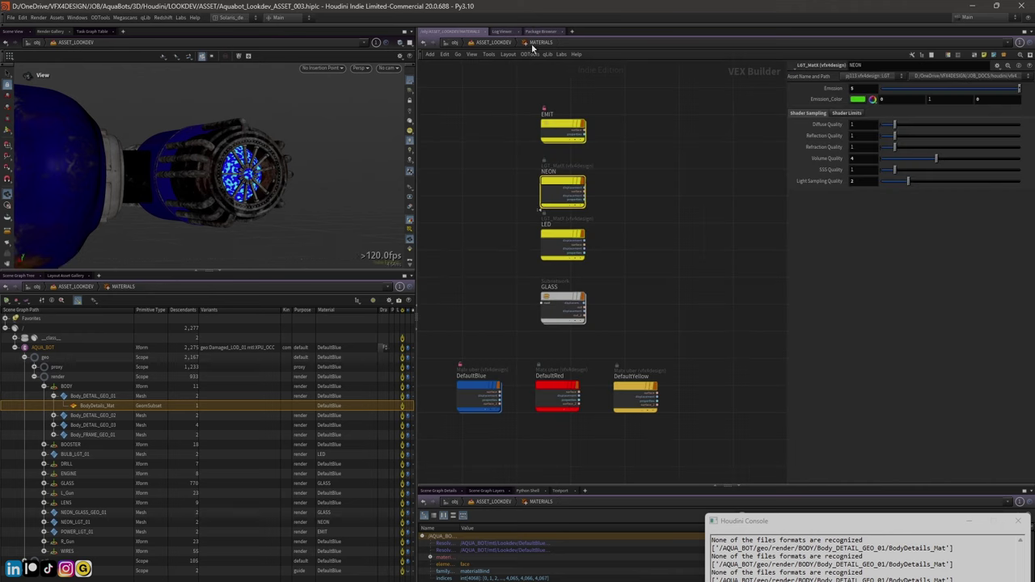
click(551, 236)
click(556, 190)
drag(281, 160, 279, 164)
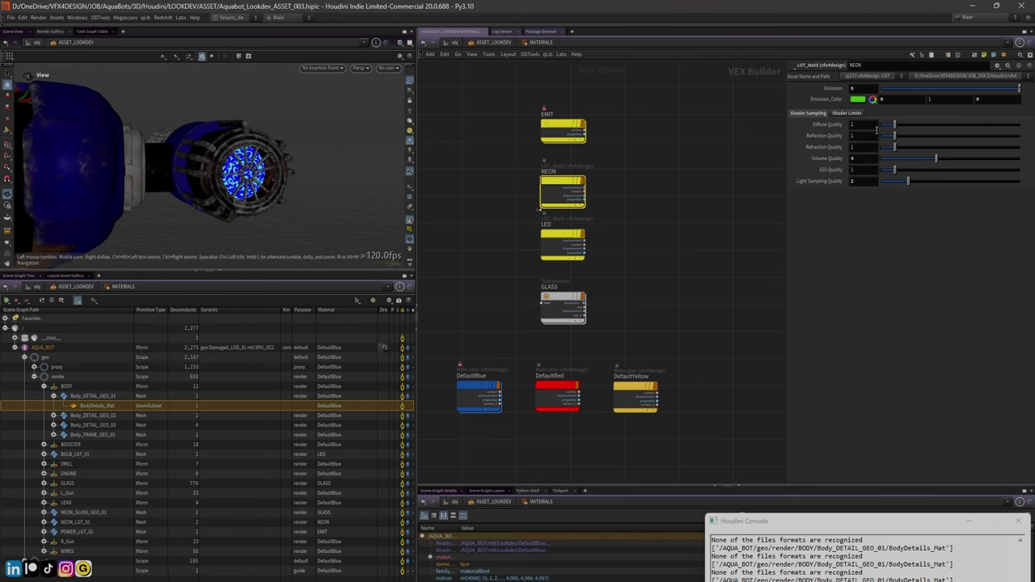
click(847, 113)
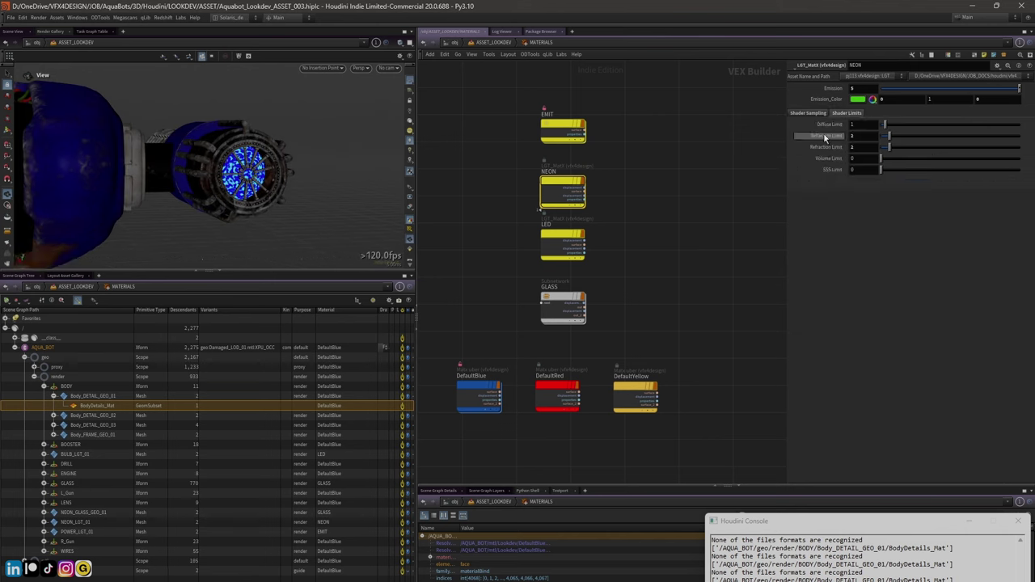
mouse_move(199, 187)
mouse_down()
mouse_move(158, 188)
mouse_move(181, 185)
mouse_up()
click(811, 113)
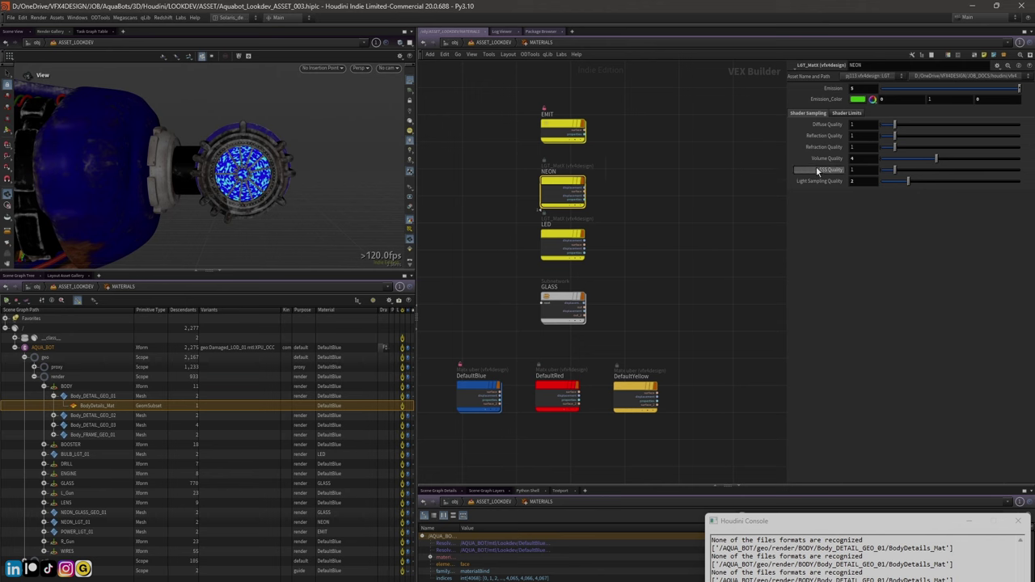
Unlock the NEON asset for editing and set Treat As Light Source to Yes on its material_properties node
right_click(556, 183)
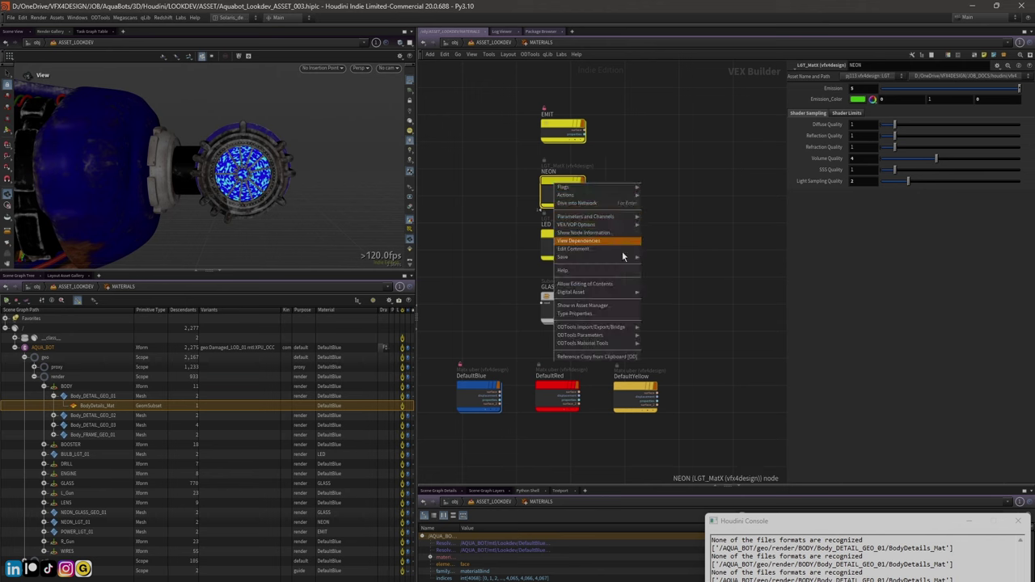
click(613, 290)
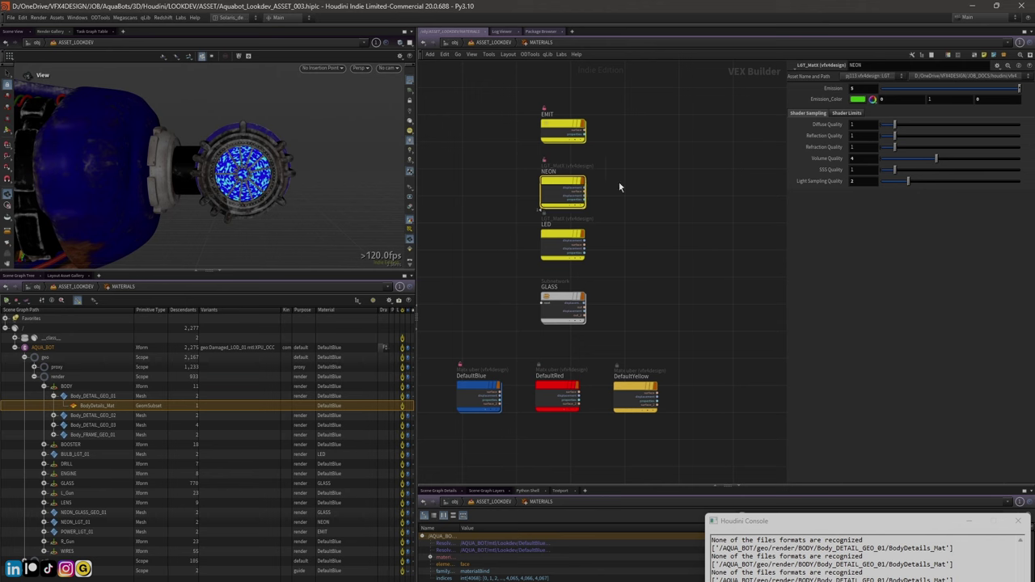
double_click(563, 184)
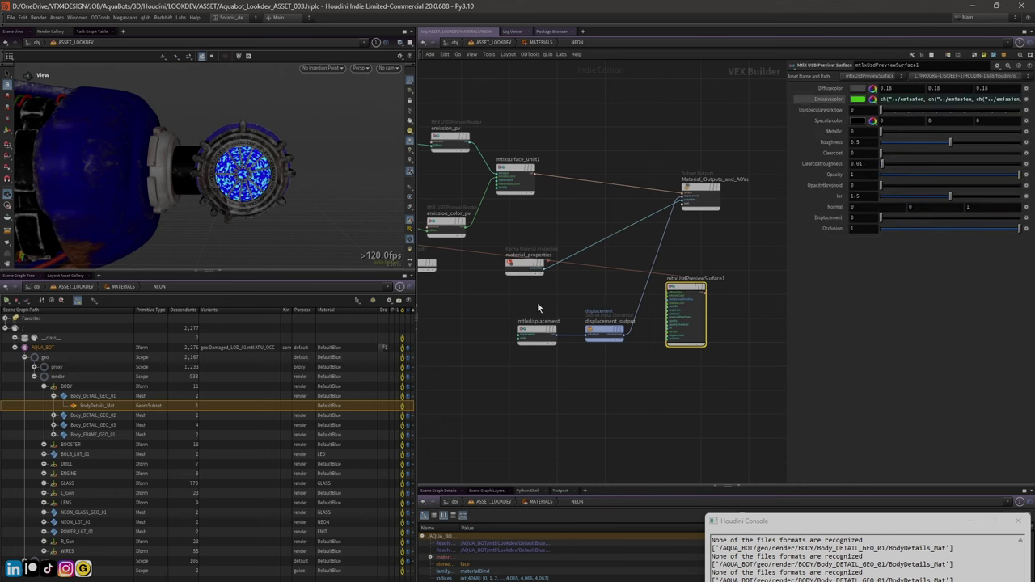
click(524, 265)
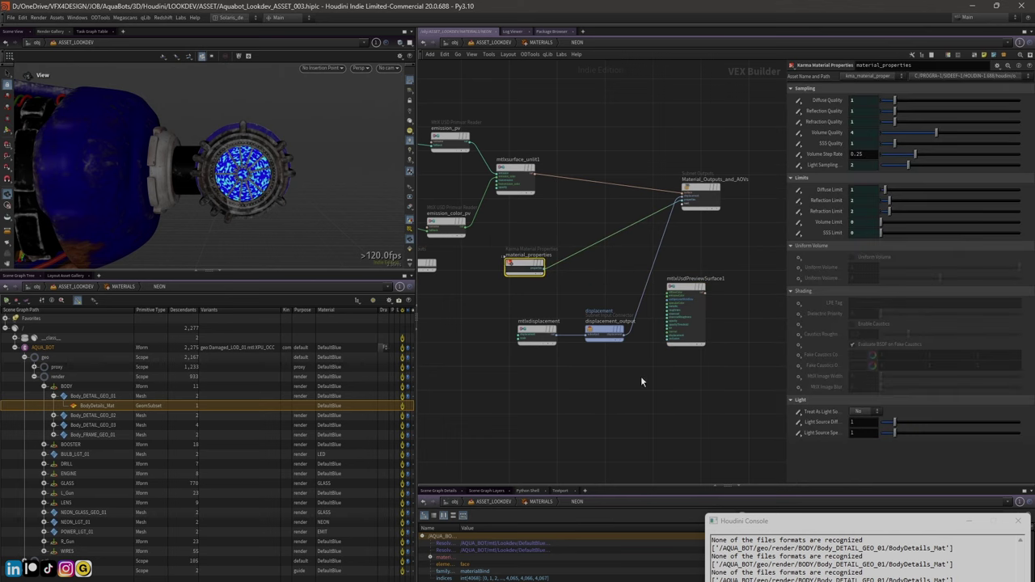
click(864, 411)
click(866, 423)
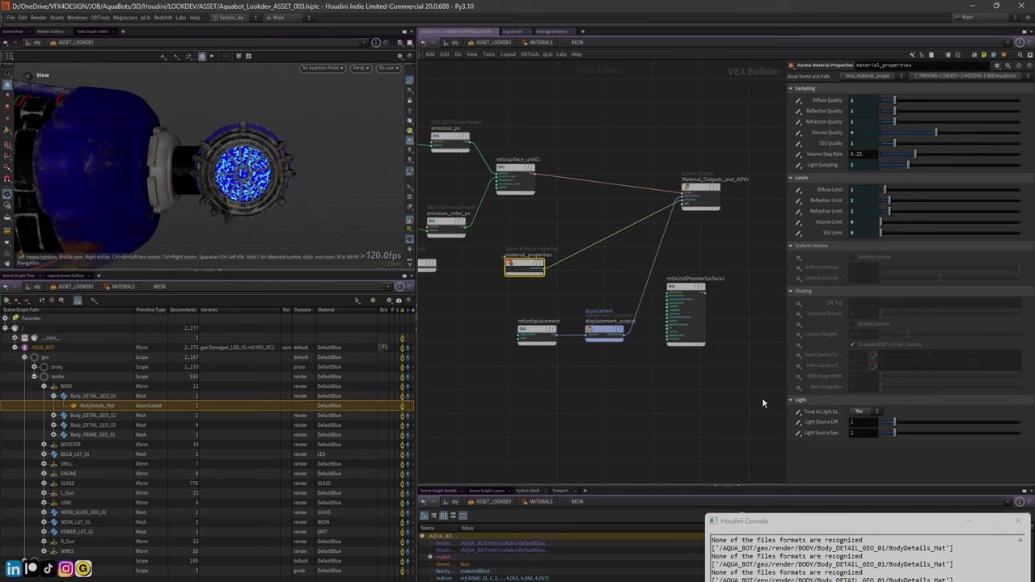
Return to the MATERIALS network and save the edited NEON contents to its asset definition through the operator type properties
scroll(638, 143, down, 3)
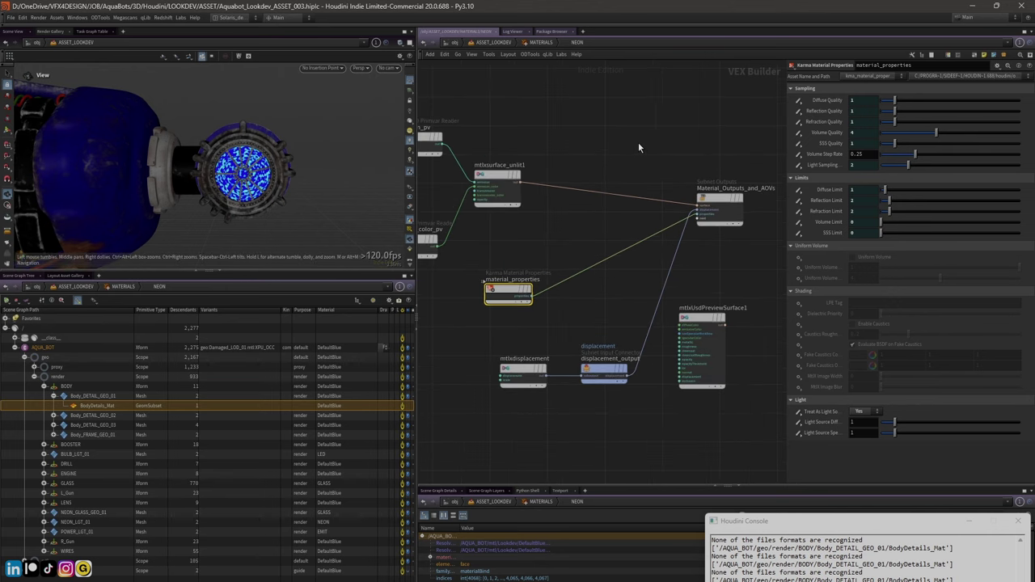
key(u)
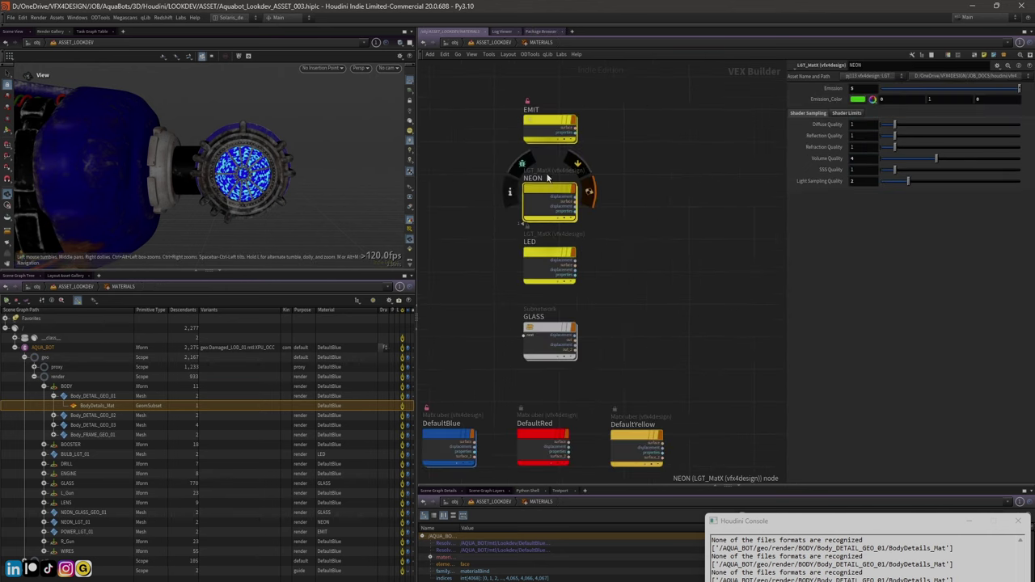
right_click(543, 190)
click(599, 325)
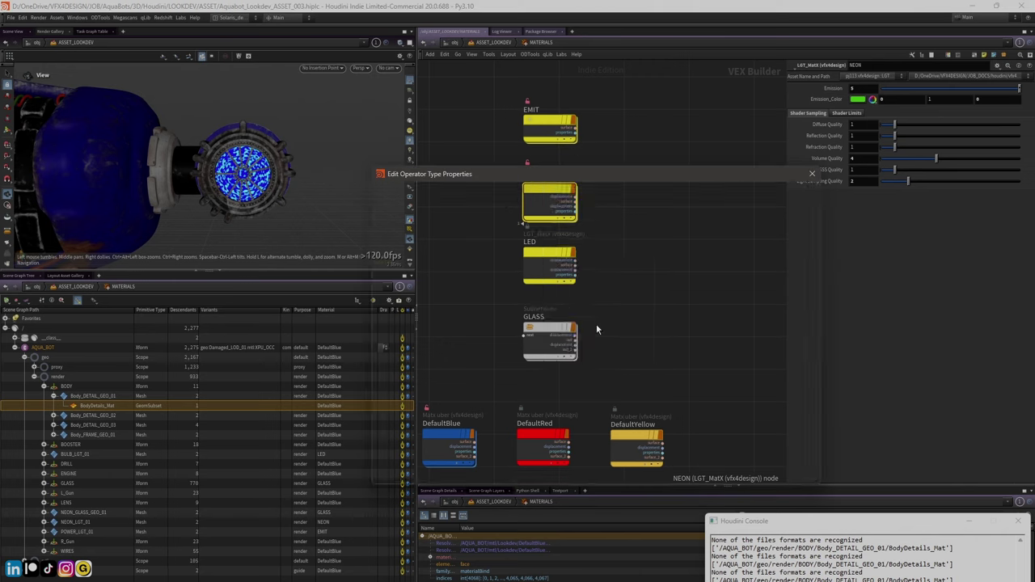
click(694, 477)
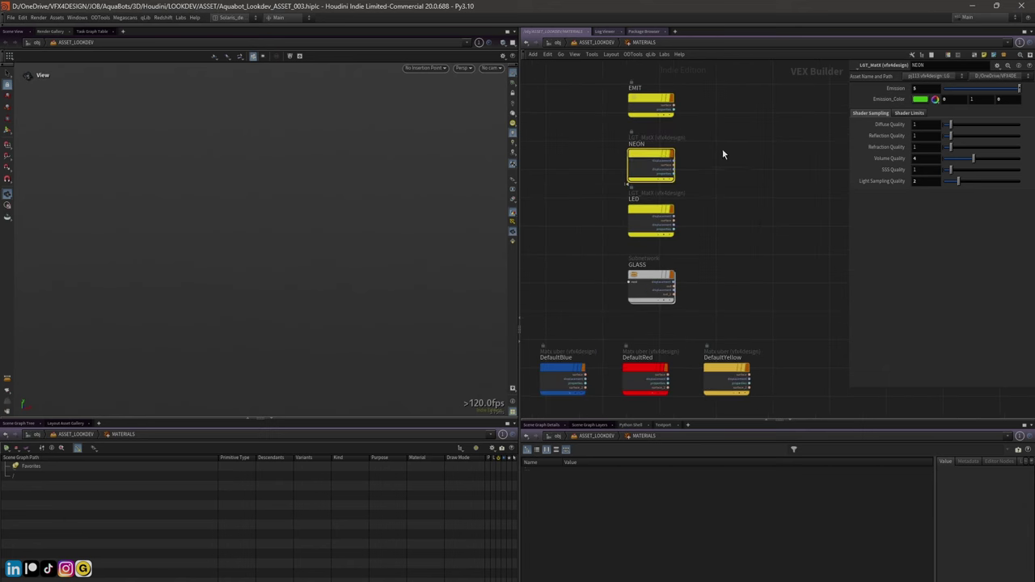
Reopen the NEON network and check the light source setting on material_properties along with the node connections
scroll(723, 148, up, 1)
double_click(657, 178)
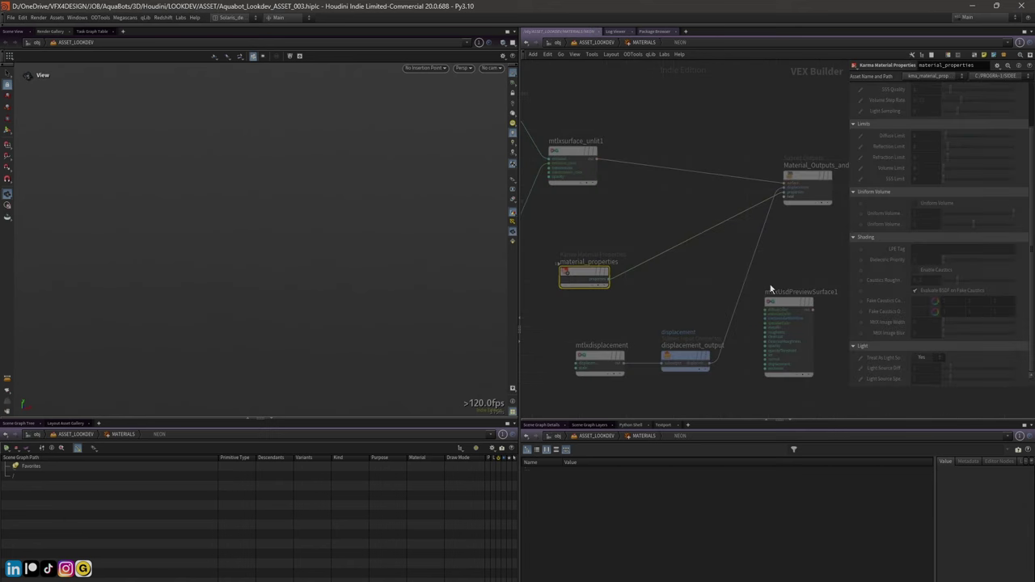
scroll(815, 254, up, 3)
scroll(817, 300, down, 4)
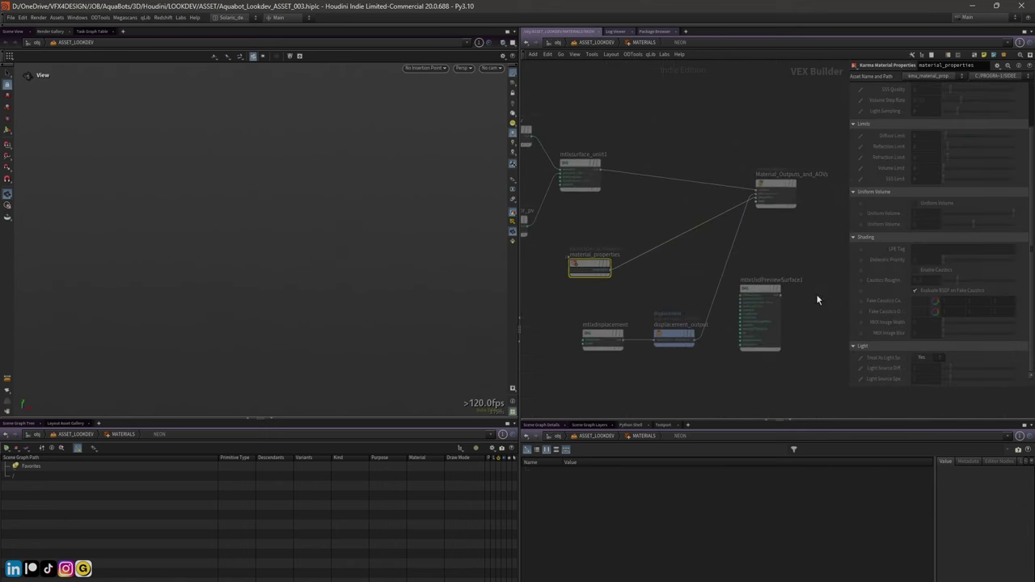
scroll(639, 241, up, 2)
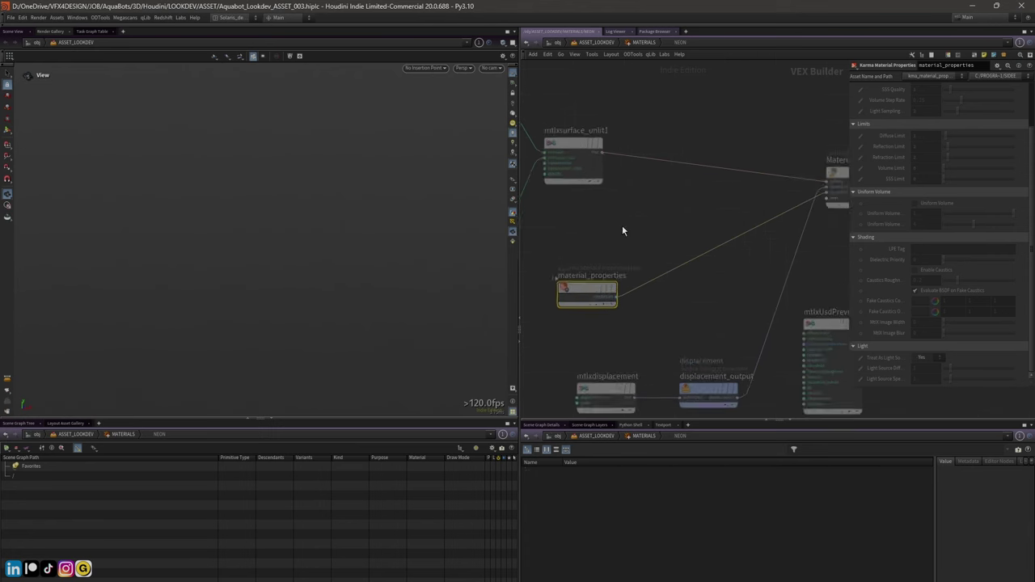
scroll(647, 200, down, 3)
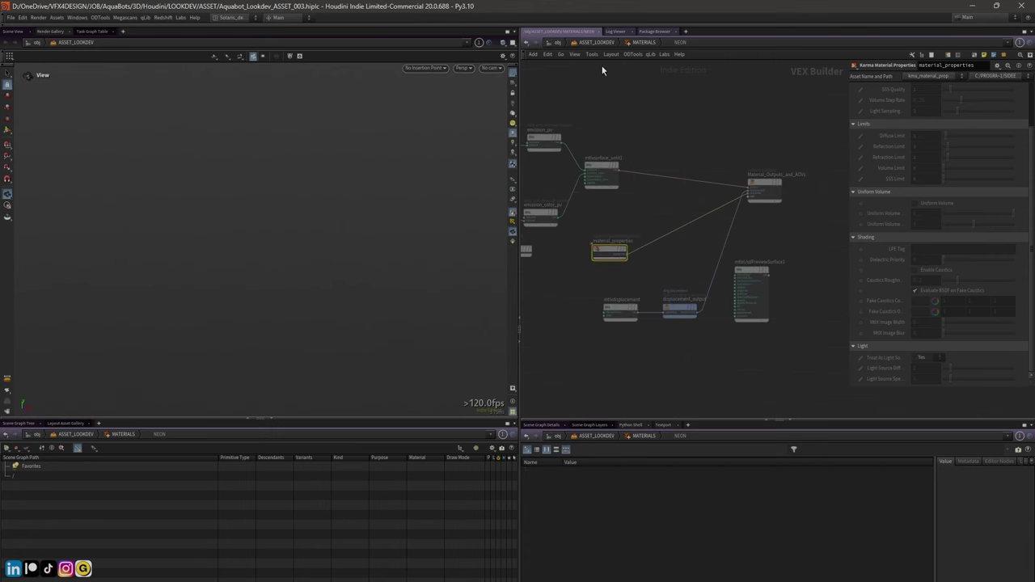
Review the ASSET_LOOKDEV network, reopen MATERIALS, and inspect the NEON and LED emission and sampling parameters
click(597, 43)
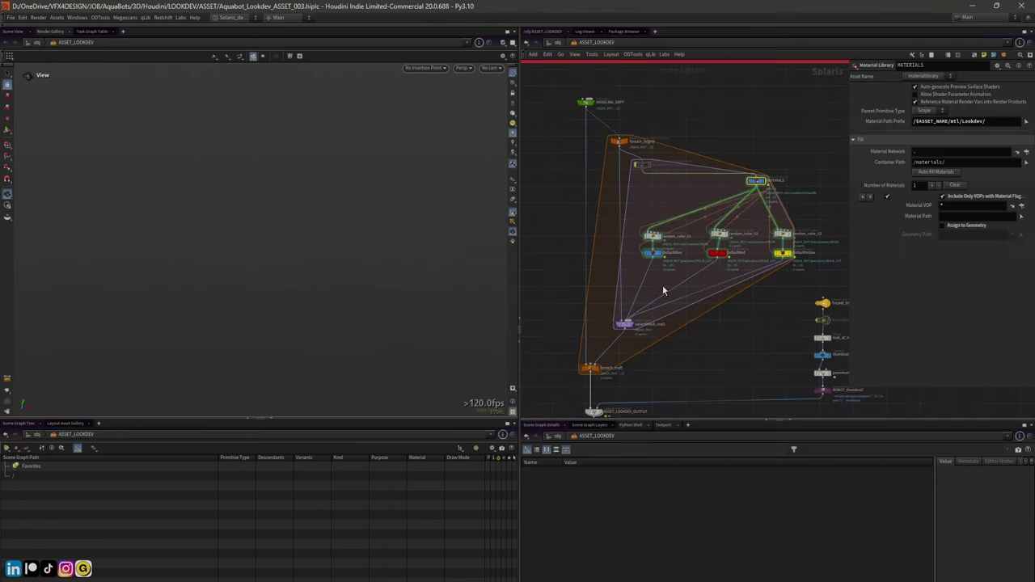
middle_drag(732, 351, 703, 337)
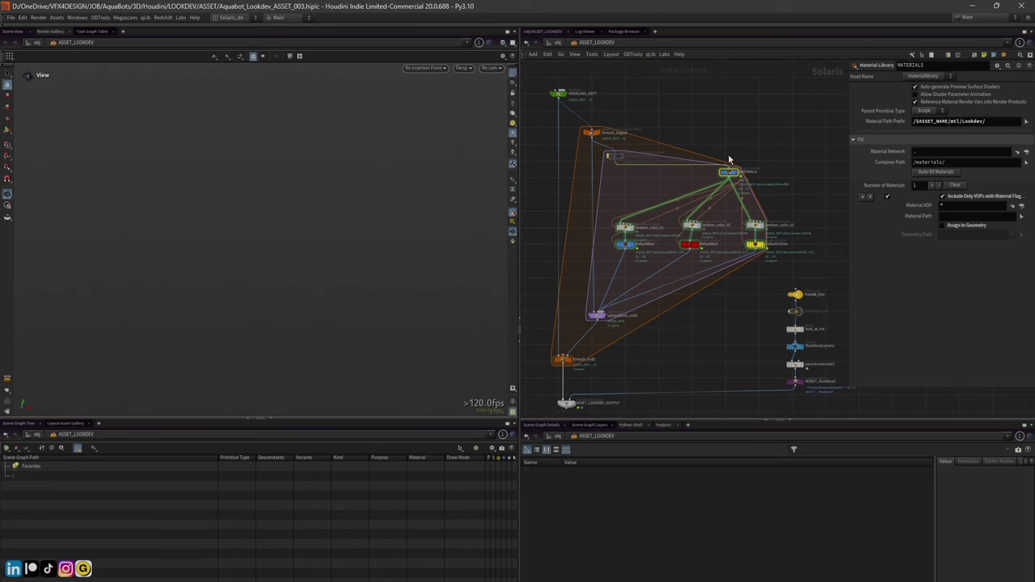
double_click(731, 174)
drag(586, 118, 643, 252)
click(667, 186)
drag(601, 176, 673, 239)
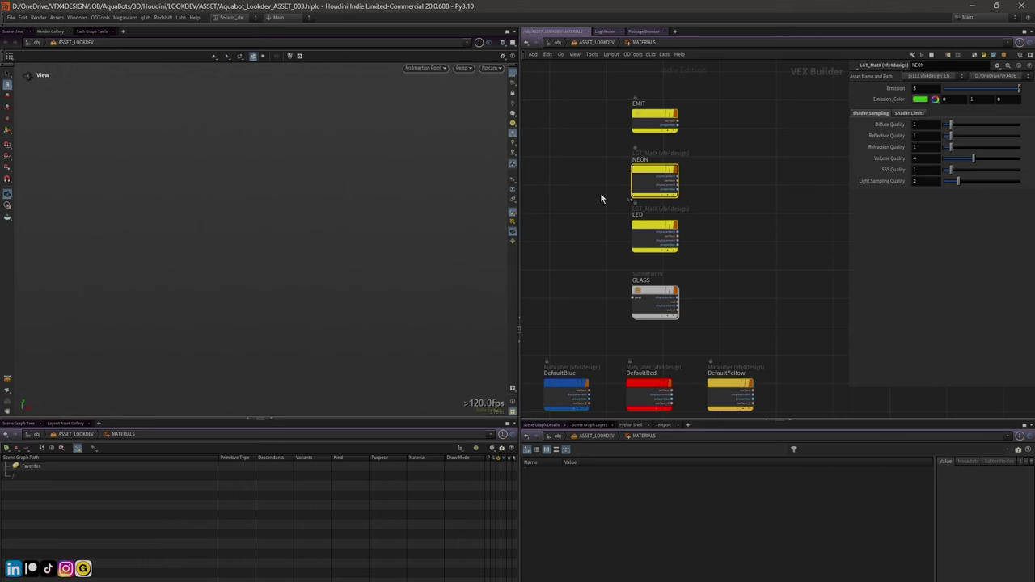
click(655, 241)
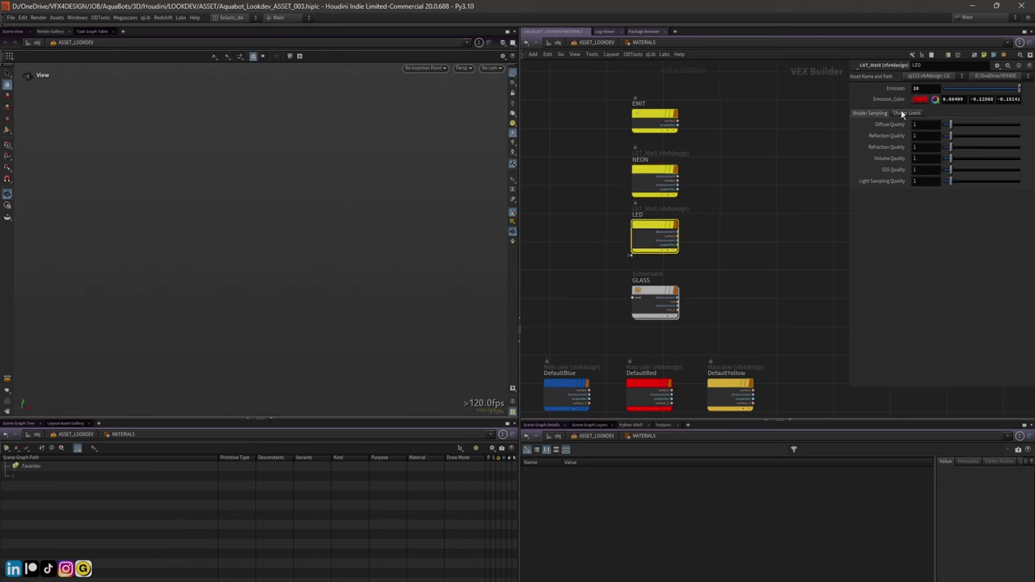
Return to ASSET_LOOKDEV, display the DefaultBlue assignment node, and frame the robot in the viewport to view it from the side
click(595, 42)
scroll(618, 263, up, 3)
click(621, 241)
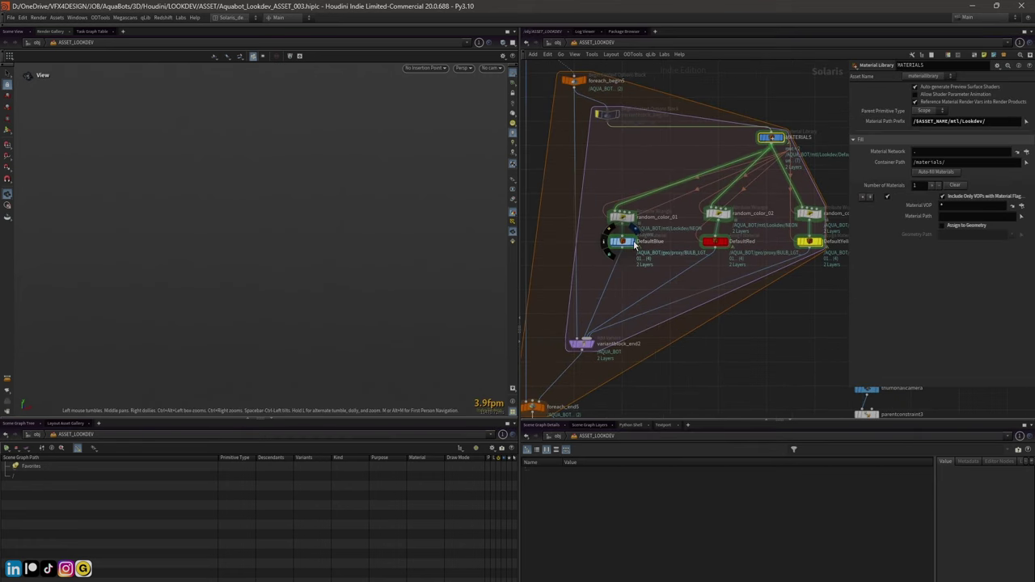
drag(272, 226, 305, 203)
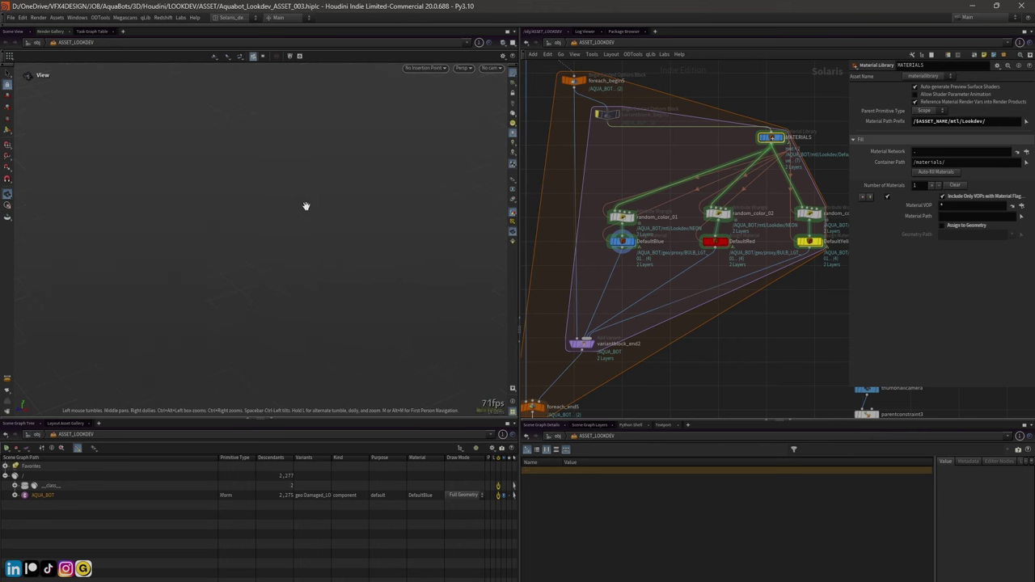
key(h)
right_drag(306, 211, 439, 197)
drag(439, 196, 148, 212)
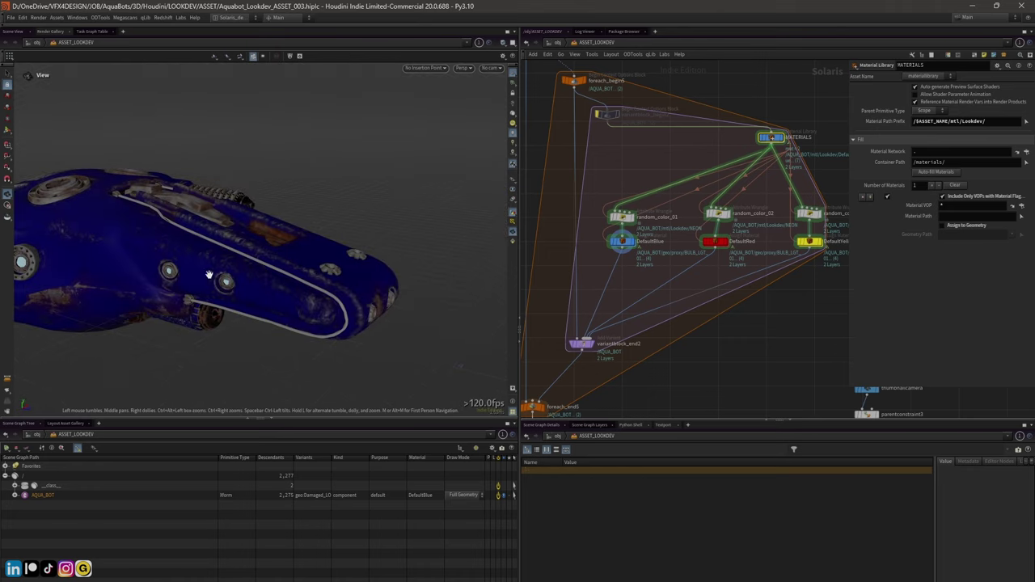
Select the gun's booster light mesh and its GunFrame_Mat subset to check the material assigned to them
drag(208, 275, 423, 291)
scroll(251, 293, up, 5)
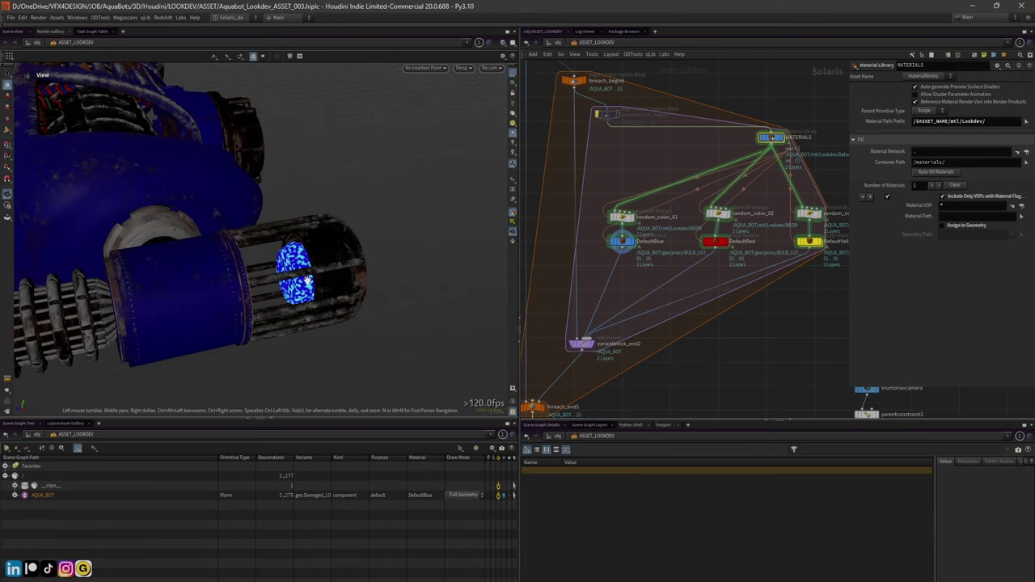
key(s)
click(297, 267)
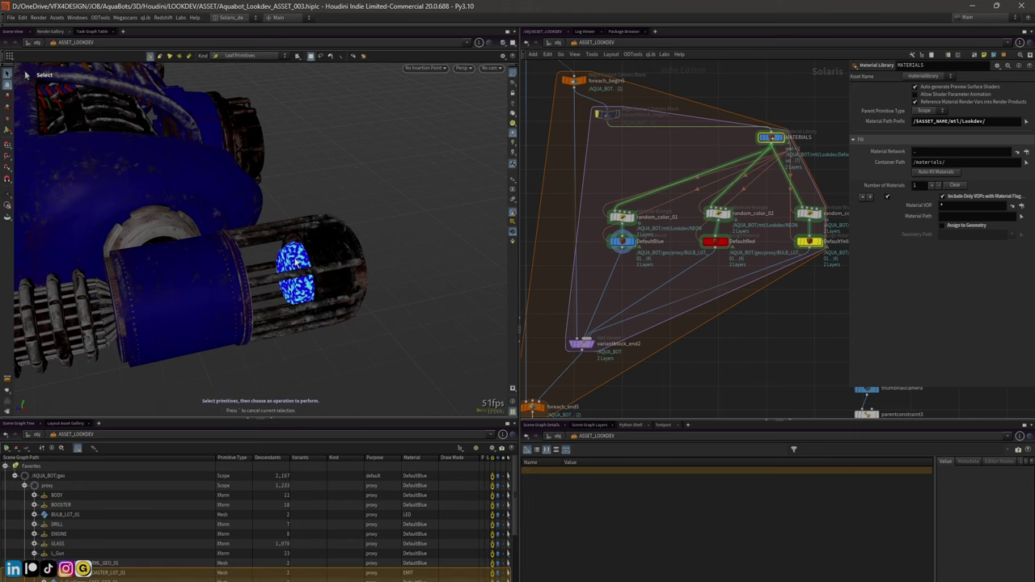
scroll(132, 522, down, 1)
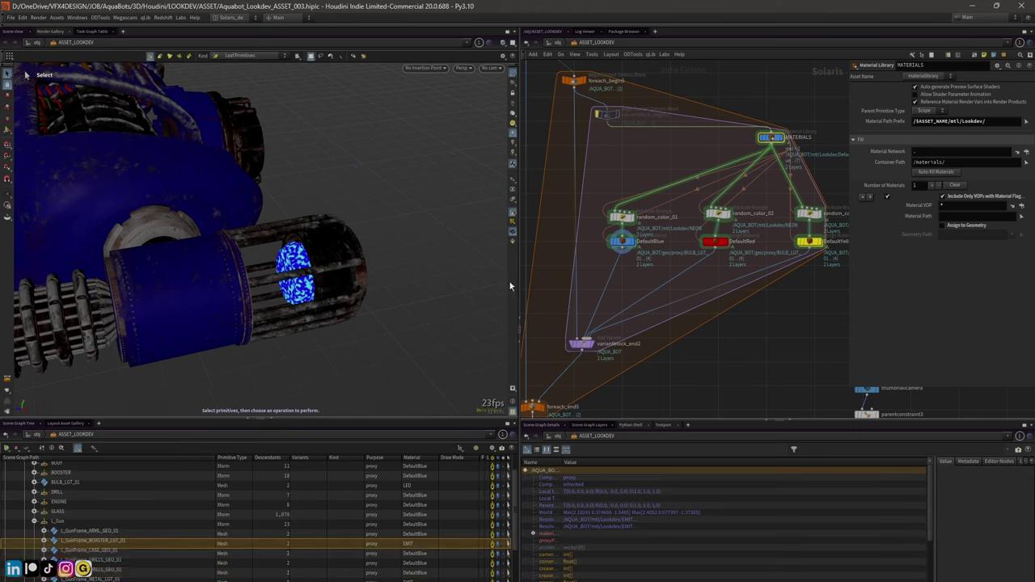
alt+drag(320, 268, 348, 255)
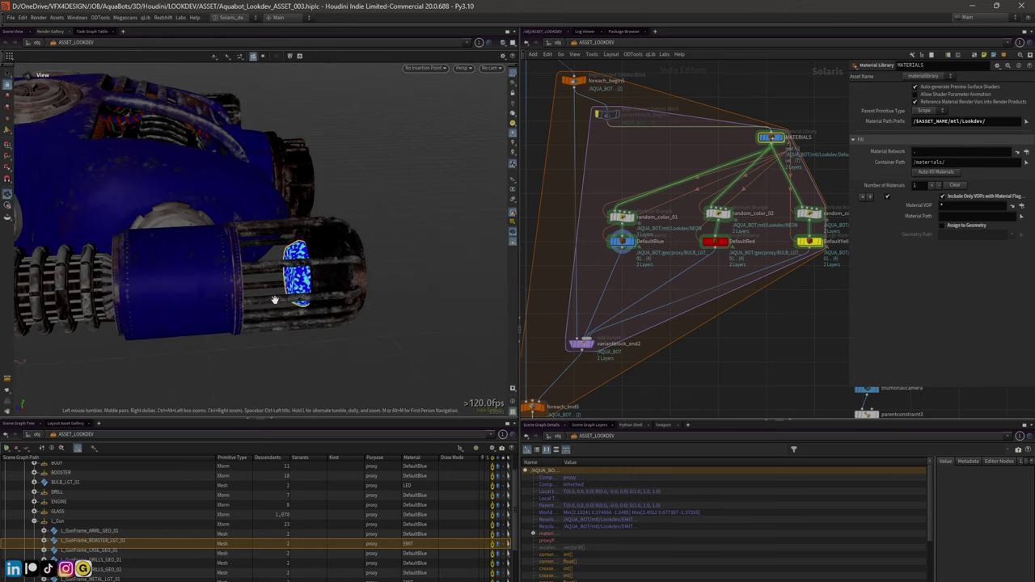
key(s)
click(44, 541)
click(89, 552)
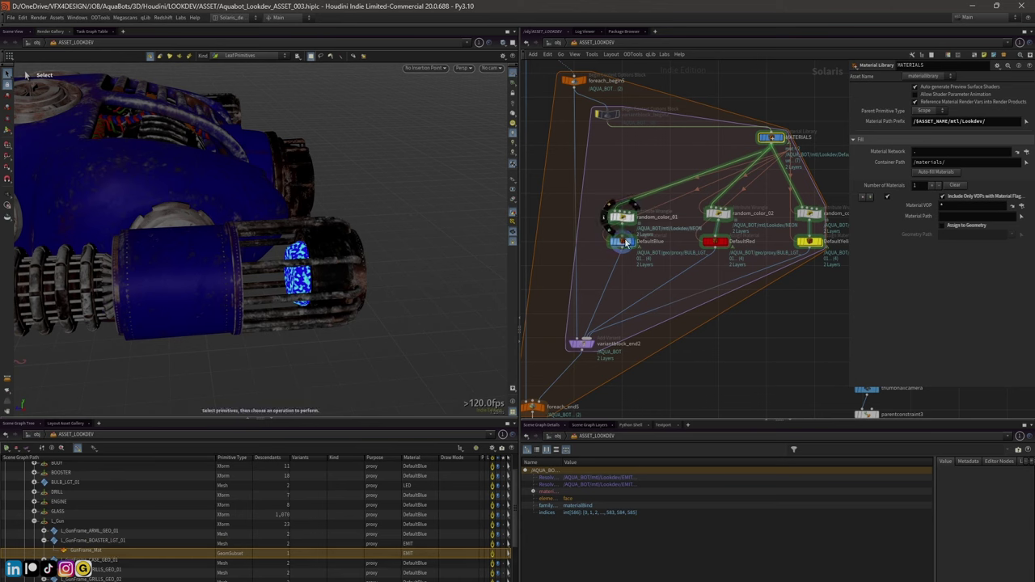
Show the DefaultBlue node's material assignments, widening its parameters and the node network for easier reading
click(622, 242)
drag(848, 133, 744, 133)
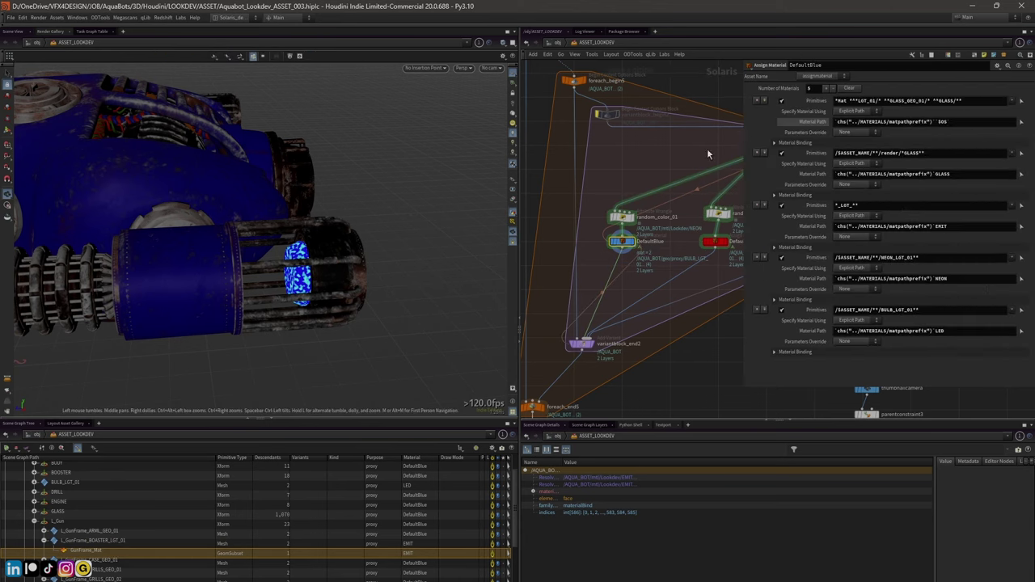
drag(388, 186, 348, 206)
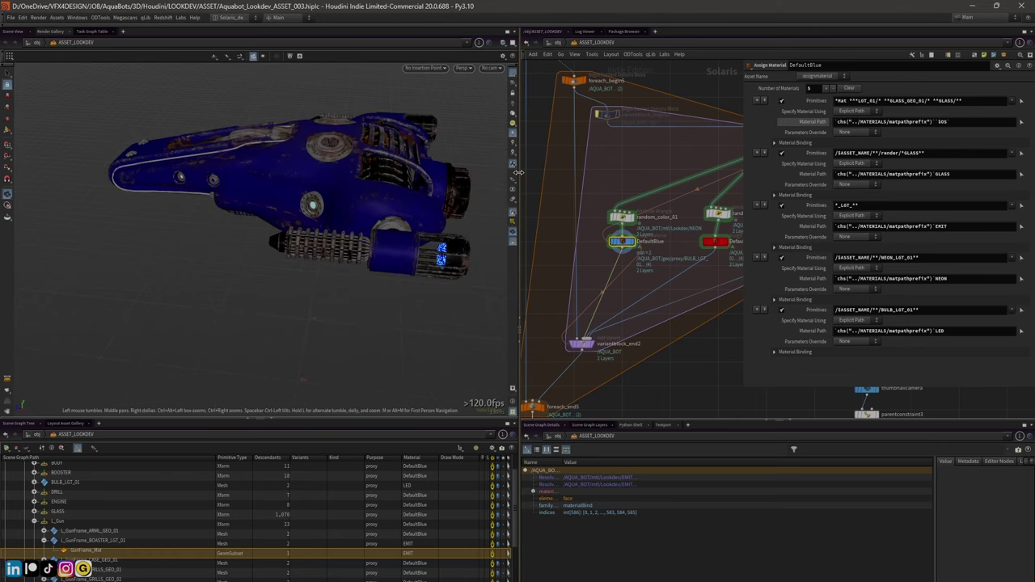
drag(522, 176, 300, 178)
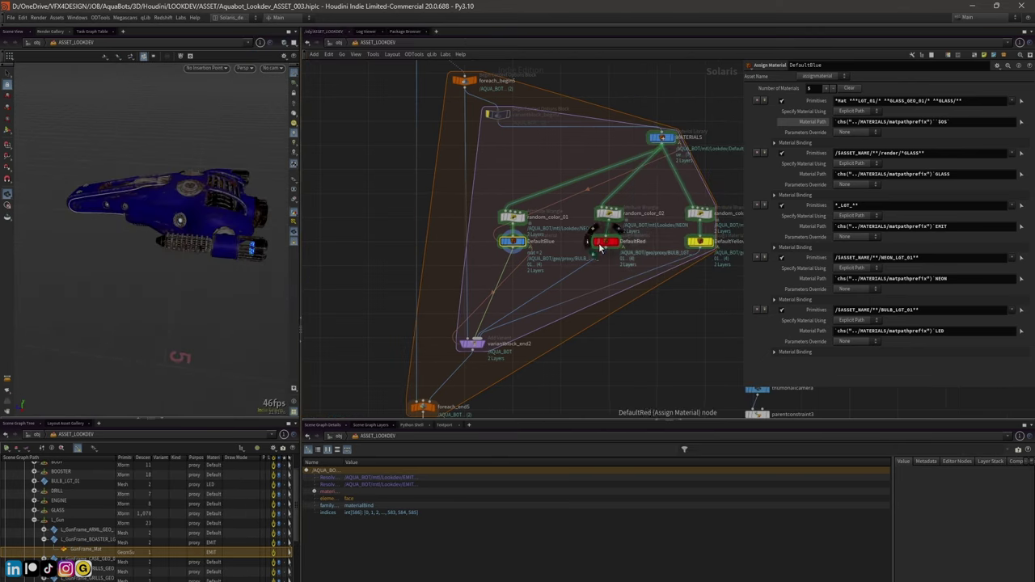
Check the DefaultRed and DefaultYellow shaders inside MATERIALS, then return to ASSET_LOOKDEV and view the robot from above
double_click(662, 137)
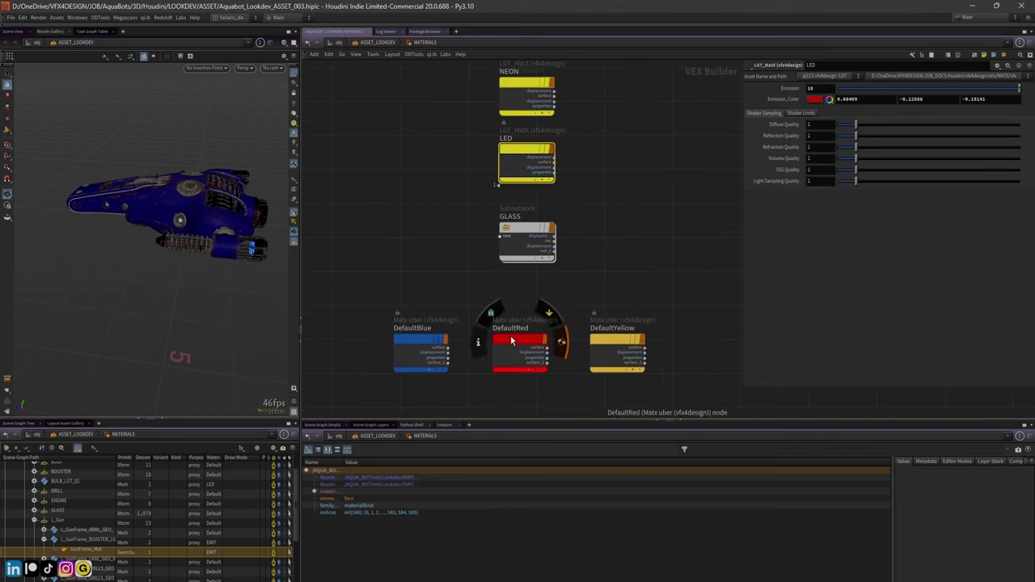
click(512, 339)
click(619, 343)
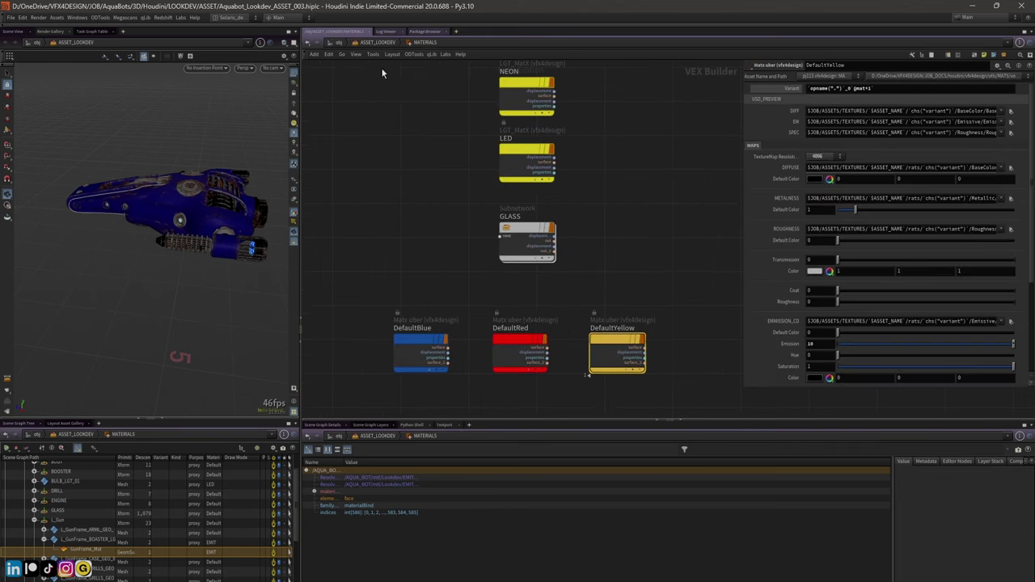
click(386, 42)
drag(186, 173, 180, 198)
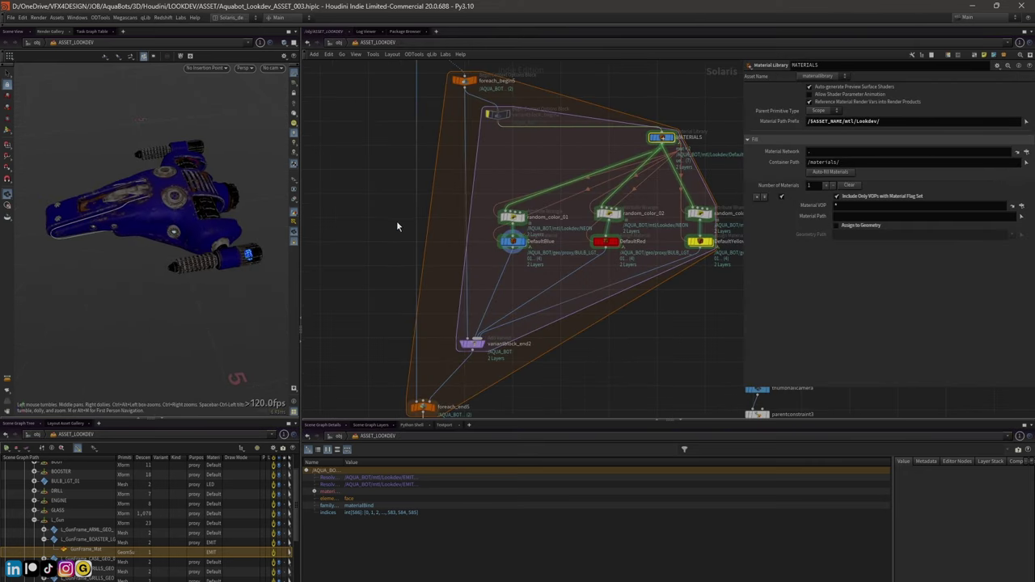
Examine the variant setup, comparing variantblock_end2's variant set and default naming expression with foreach_end5's iteration options
scroll(396, 227, down, 3)
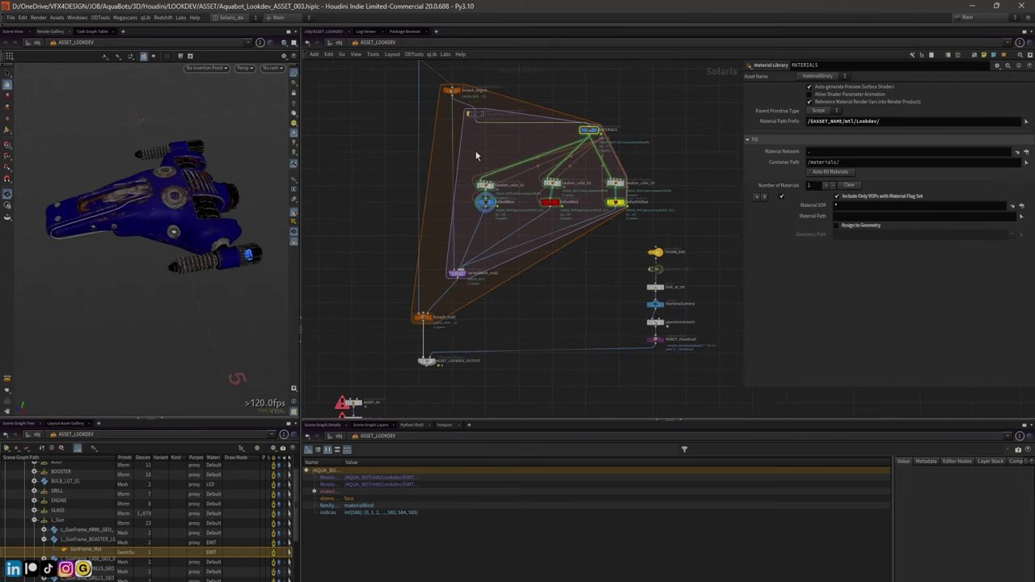
scroll(461, 174, up, 3)
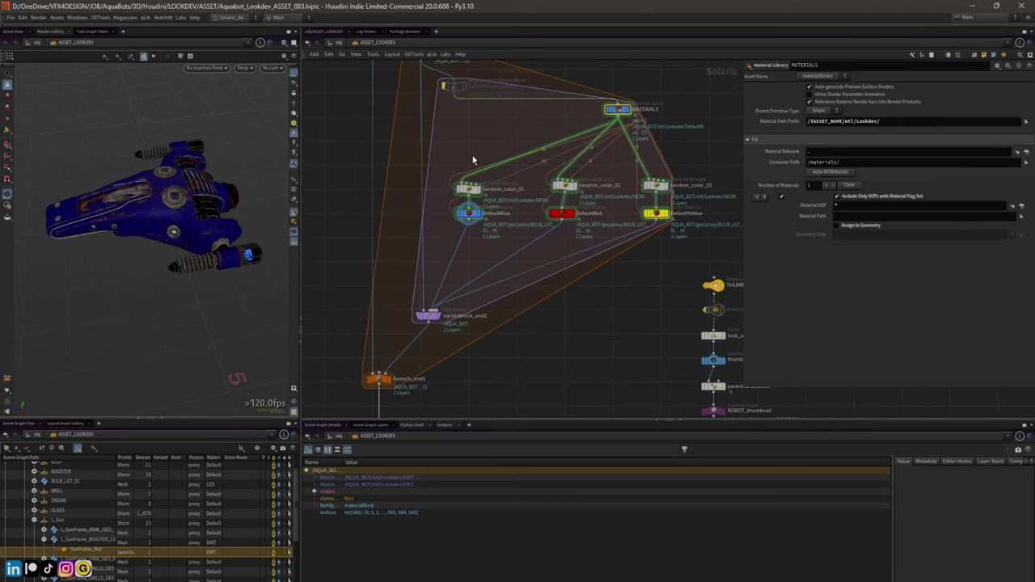
drag(457, 156, 491, 232)
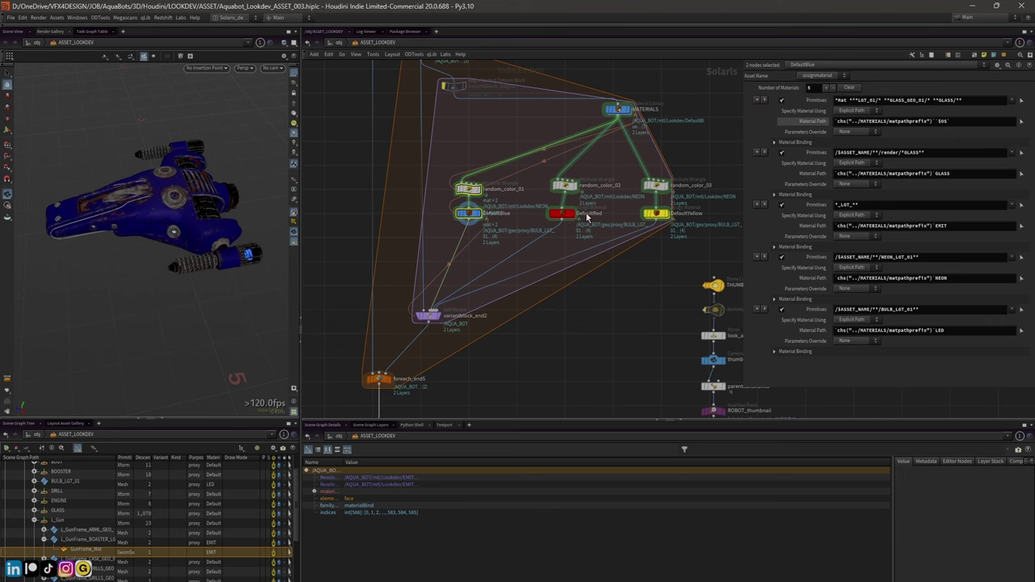
click(428, 315)
middle_drag(496, 344, 517, 314)
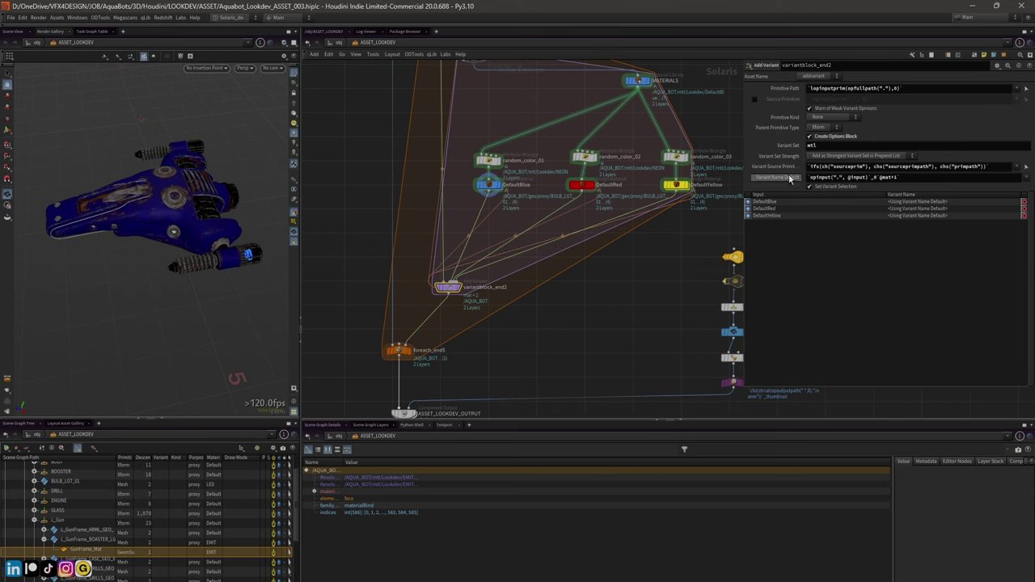
click(398, 350)
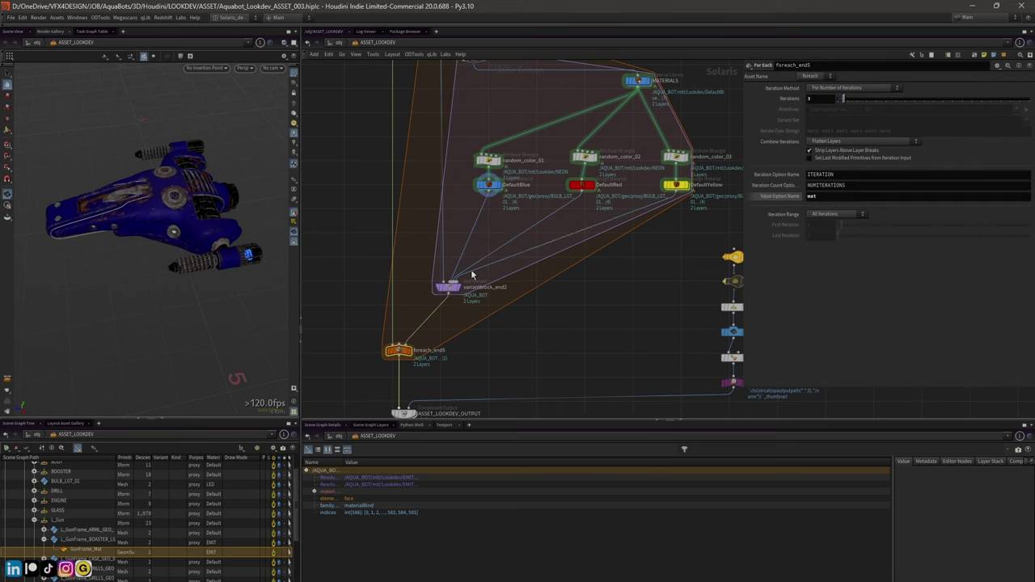
click(451, 291)
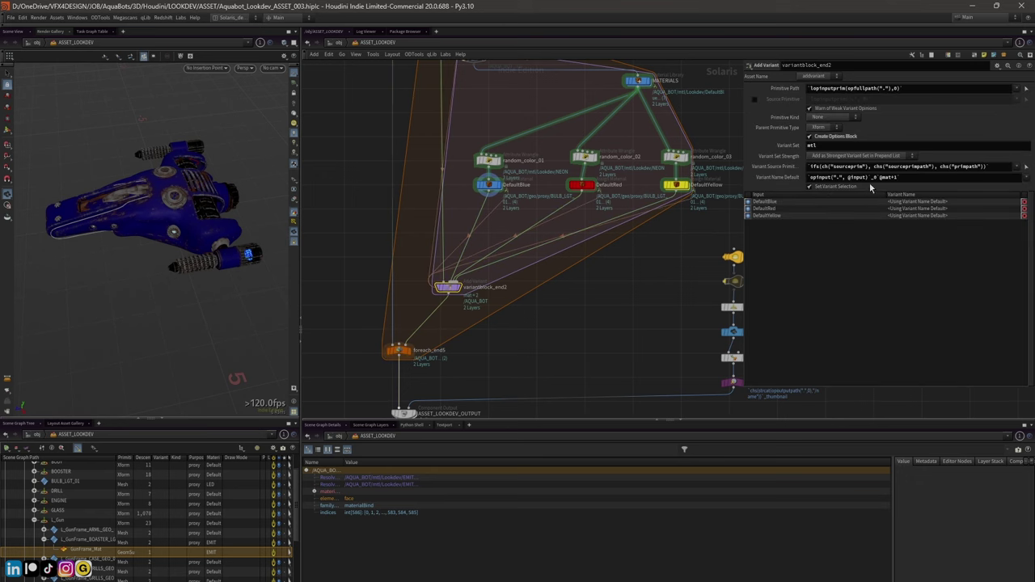
click(781, 180)
Open the DefaultBlue shader inside MATERIALS and widen its parameters to read the full texture paths
mouse_move(589, 343)
middle_down()
mouse_move(597, 308)
mouse_move(599, 337)
middle_up()
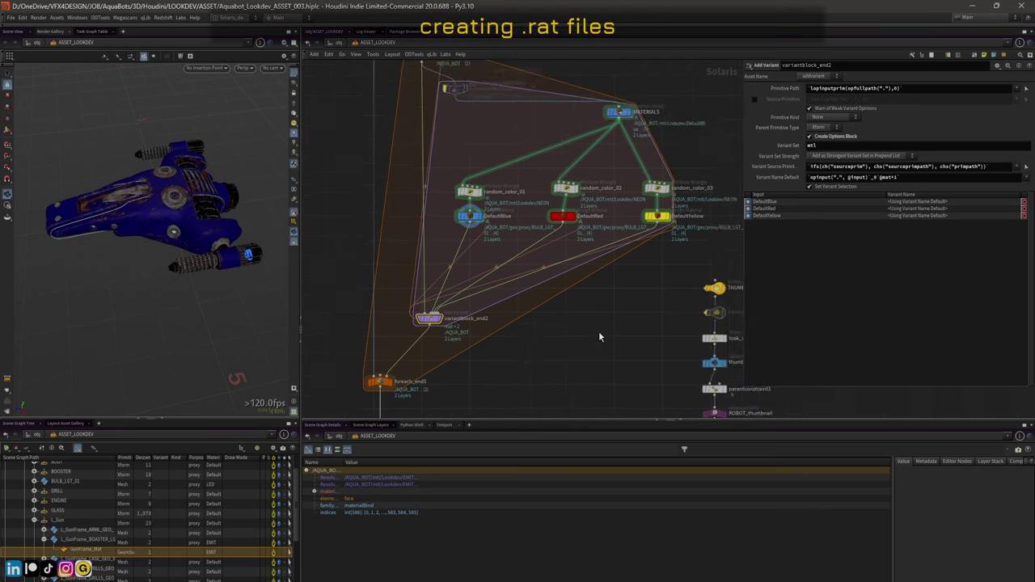
scroll(598, 338, down, 2)
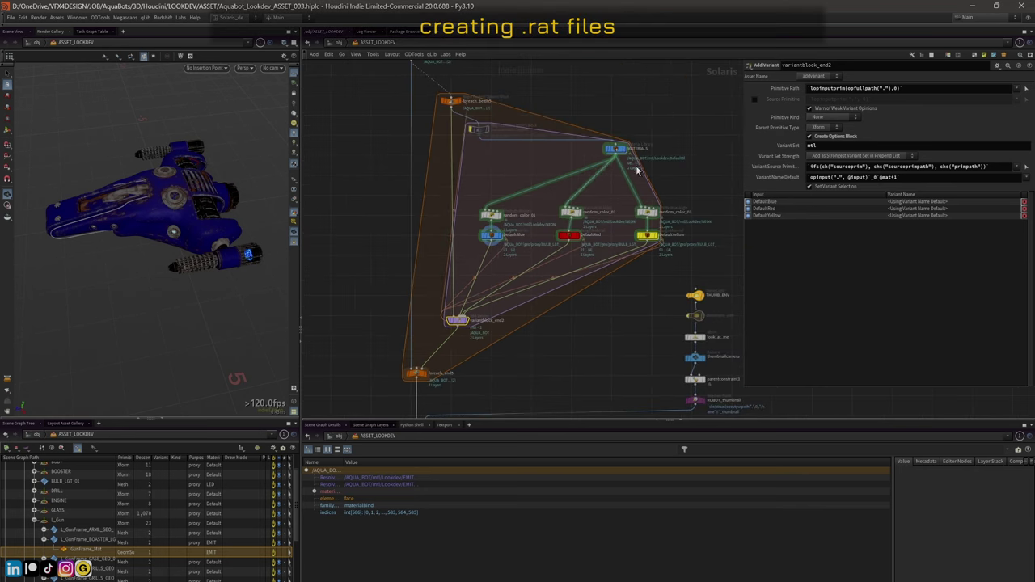
scroll(492, 235, up, 2)
click(490, 235)
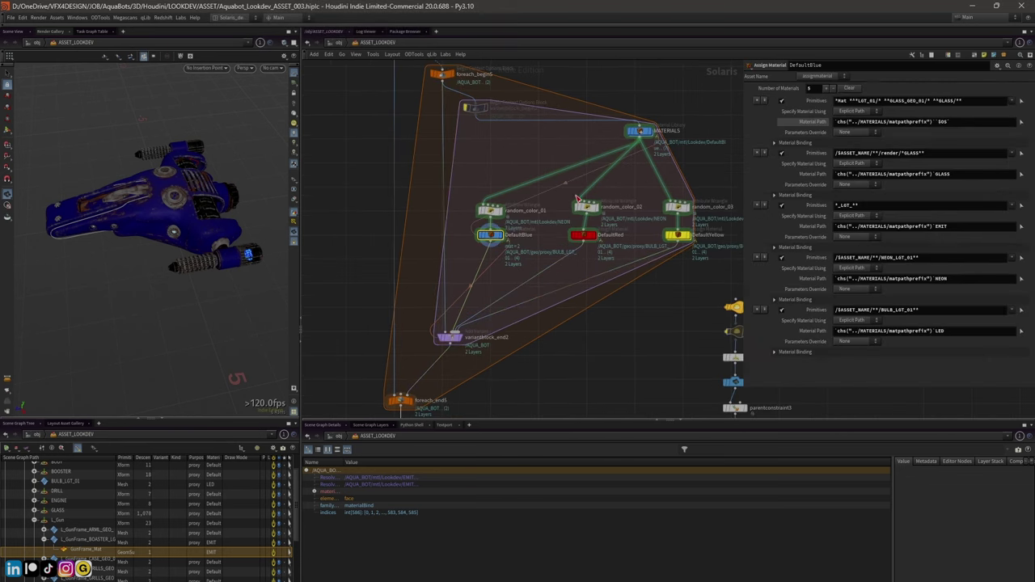
click(639, 132)
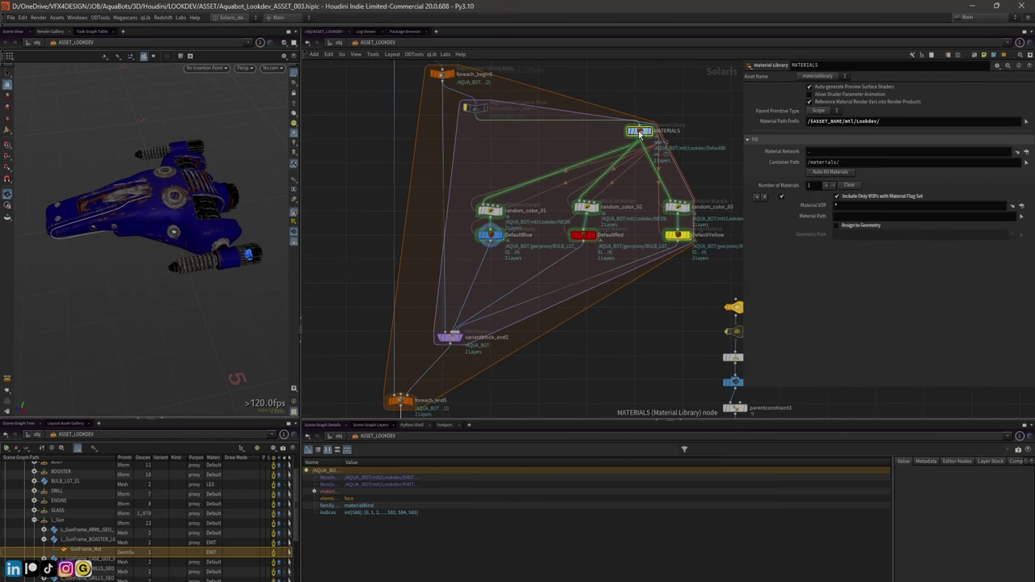
double_click(639, 133)
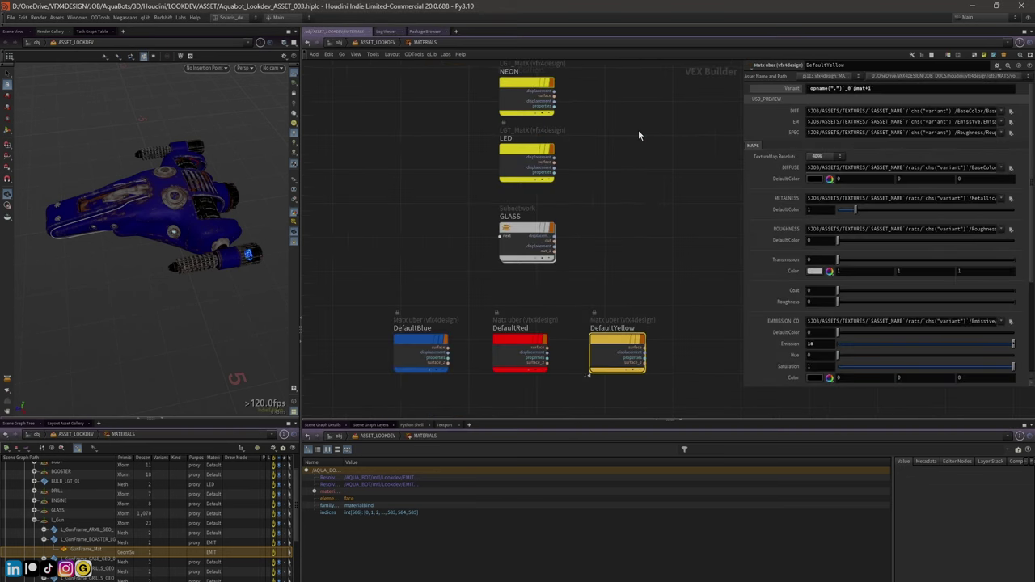
click(414, 340)
drag(744, 203, 488, 203)
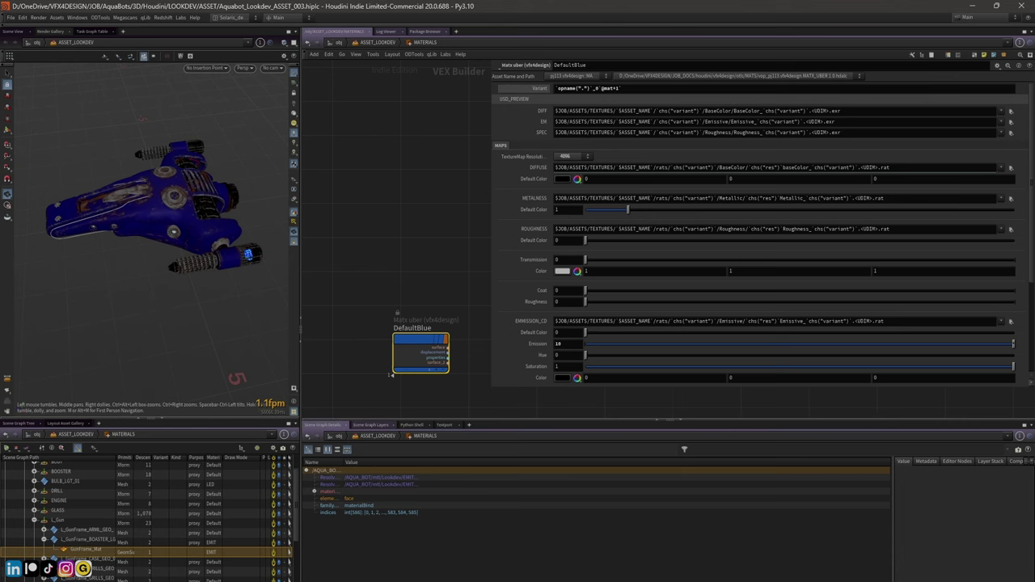
Switch to File Explorer, view the DefaultBlue_01 BaseColor source textures, and return to the AQUA_BOT folder
key(alt+Tab)
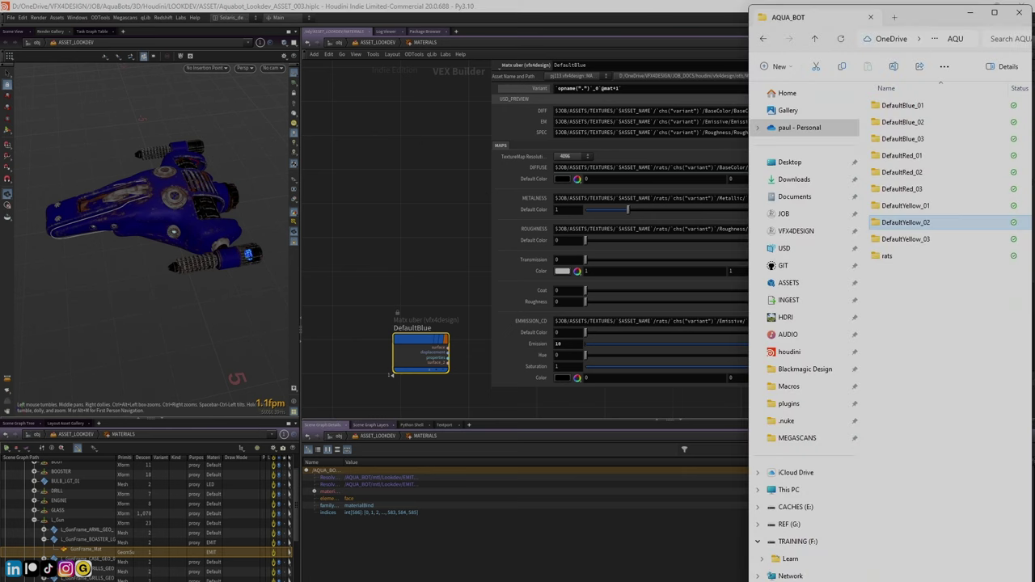
click(877, 112)
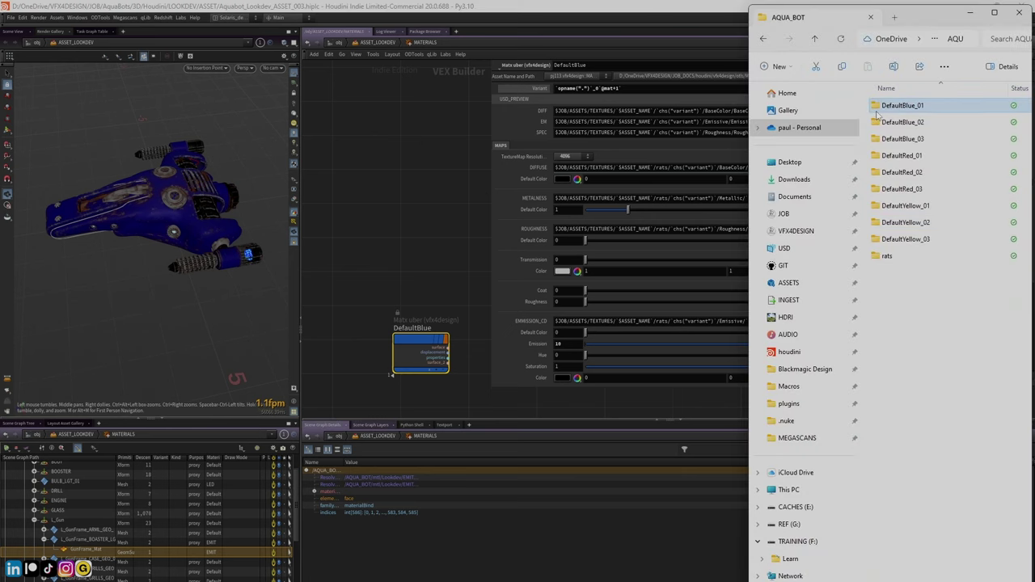
double_click(877, 111)
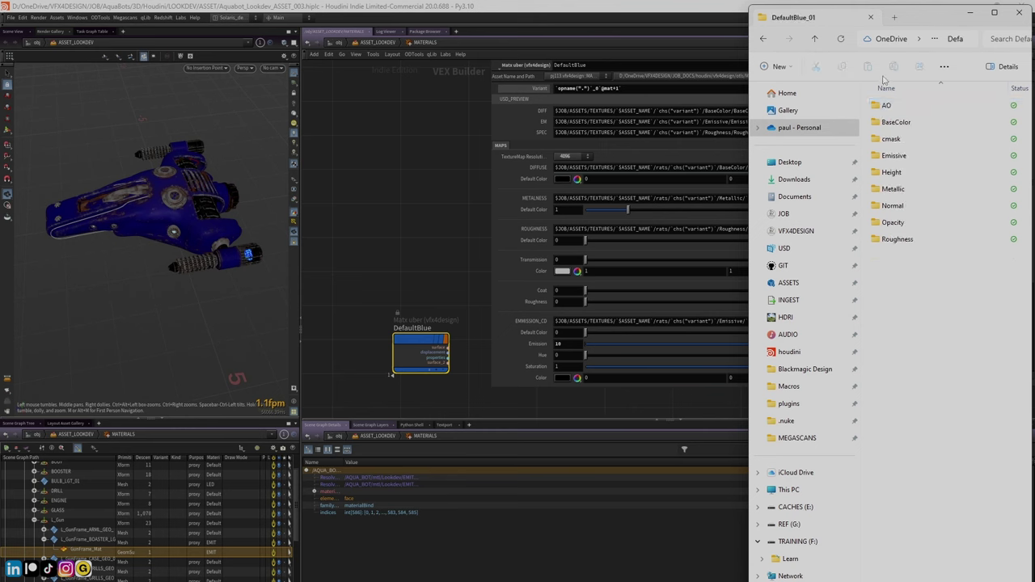
double_click(891, 123)
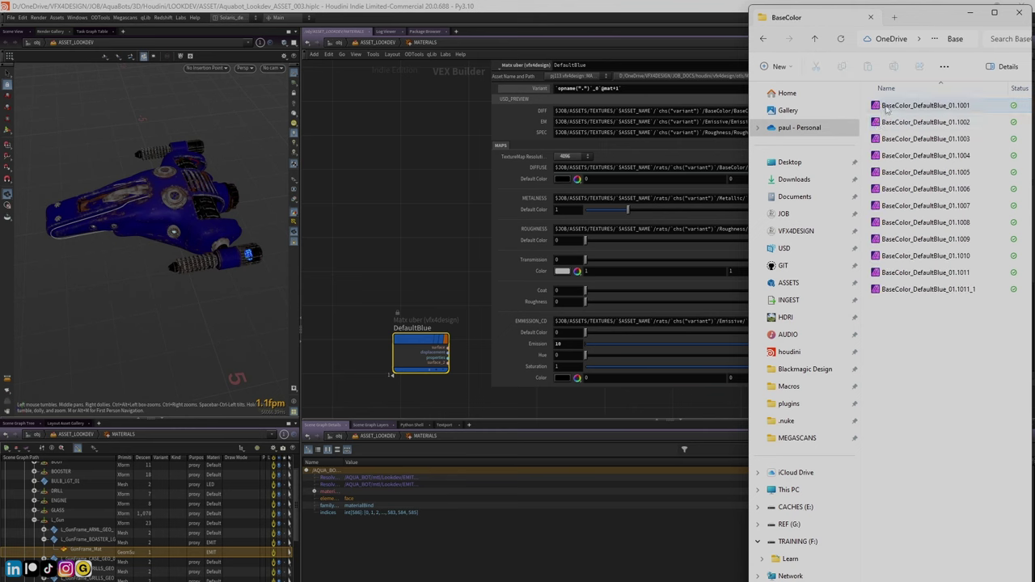
click(817, 40)
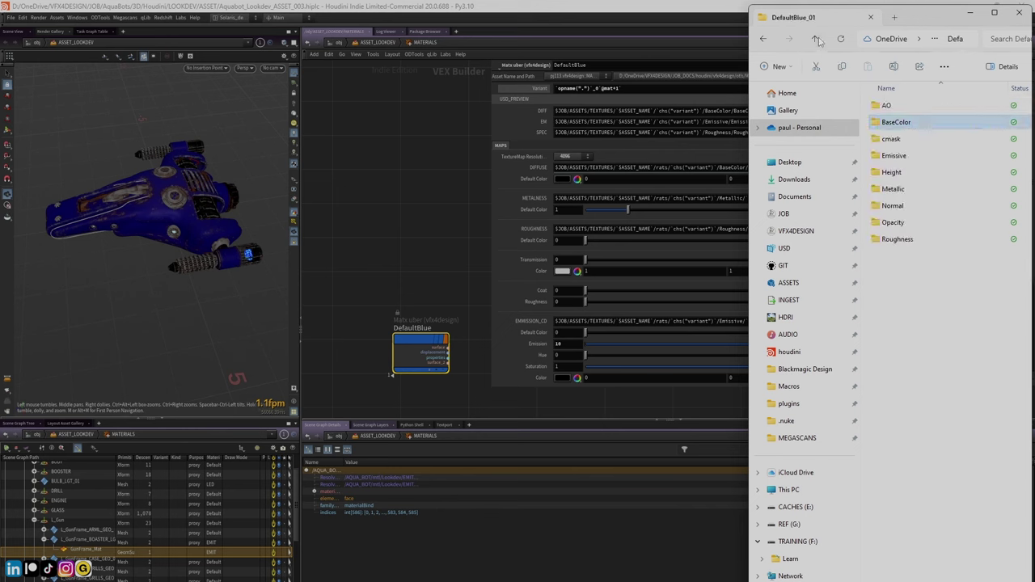
click(814, 42)
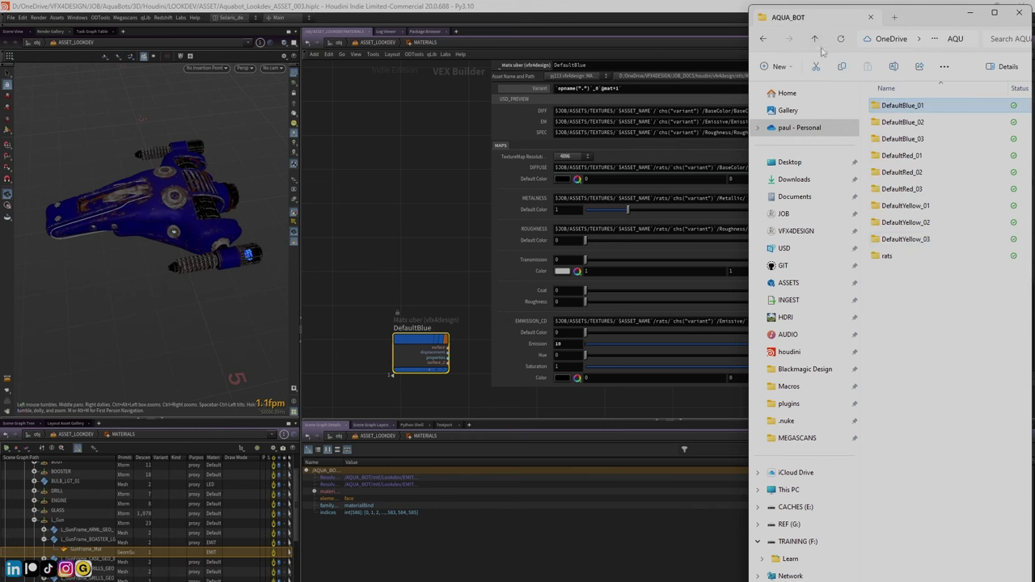
Review the .rat textures at each resolution in rats/DefaultBlue_01/BaseColor, then switch back to Houdini
click(874, 259)
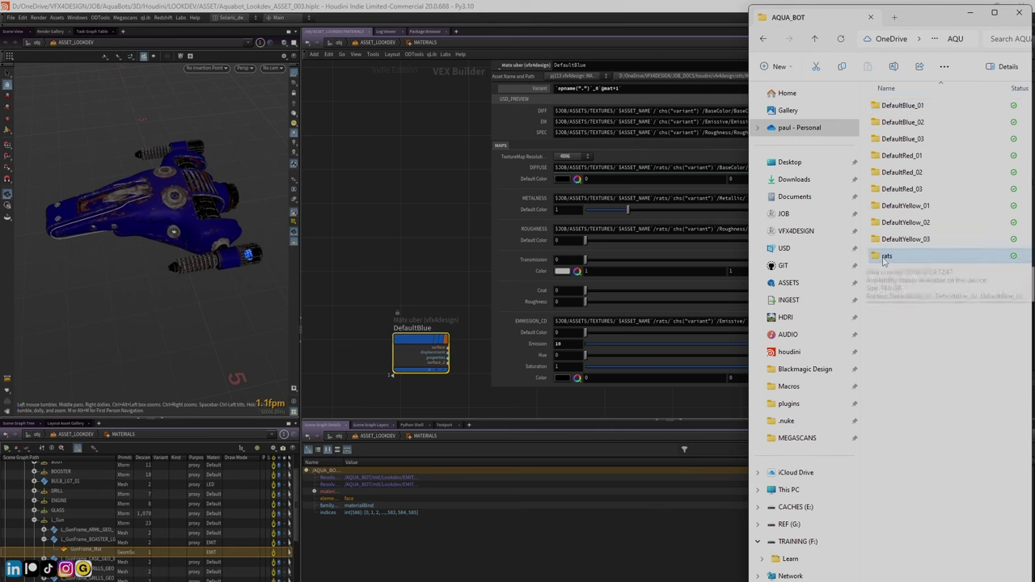
double_click(885, 257)
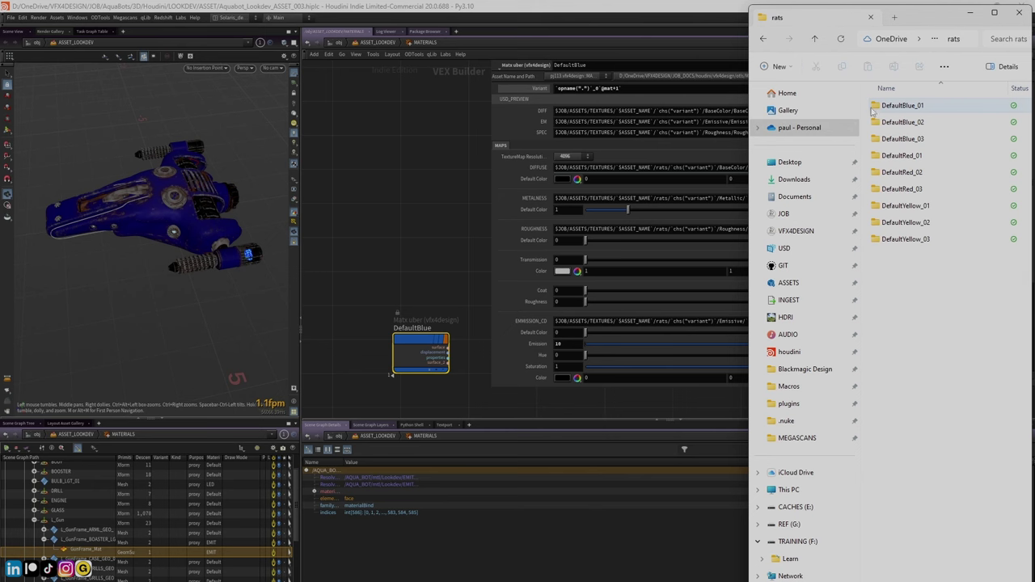
double_click(876, 106)
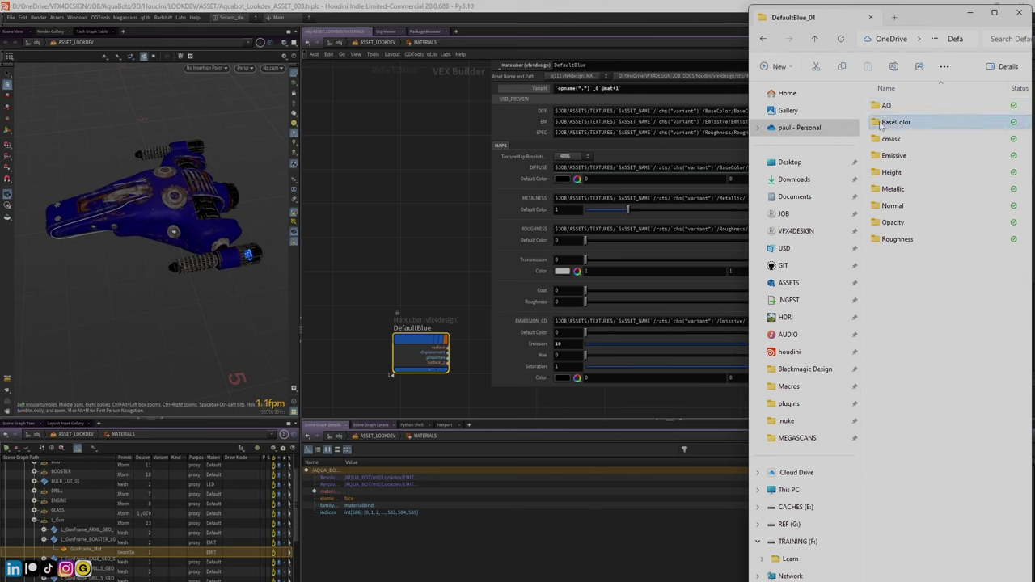
double_click(890, 122)
scroll(903, 155, down, 7)
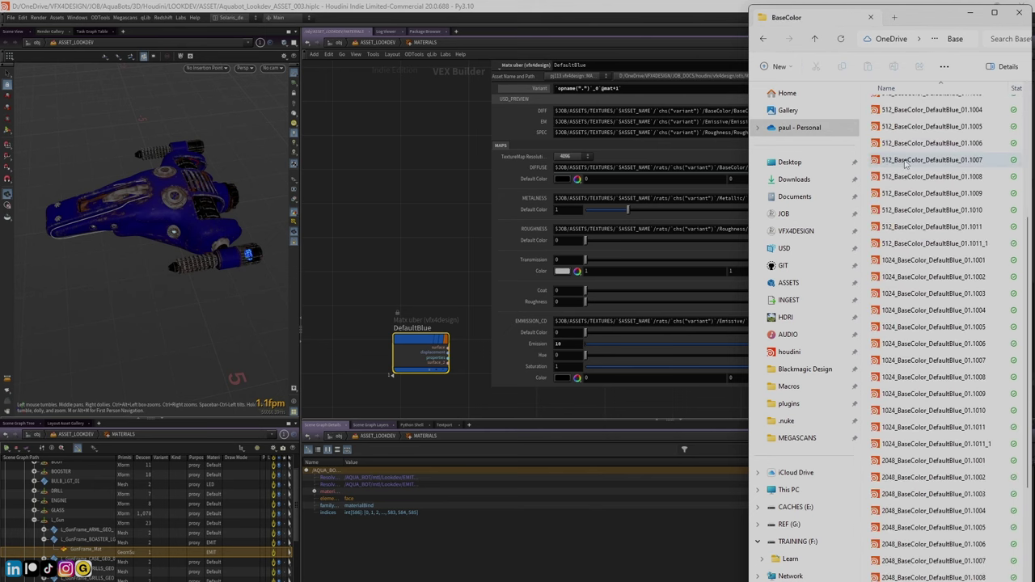
scroll(929, 267, up, 7)
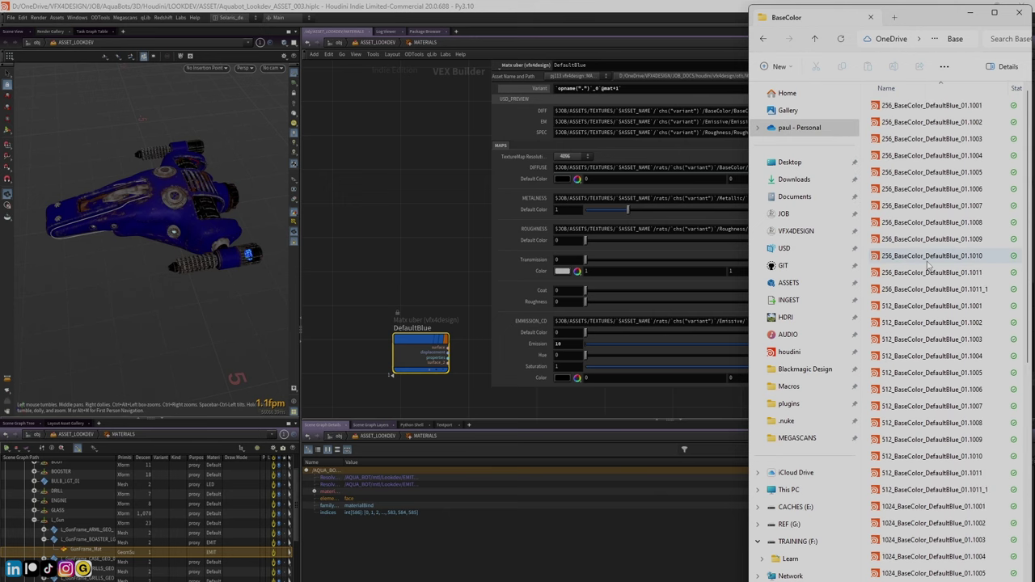
click(415, 146)
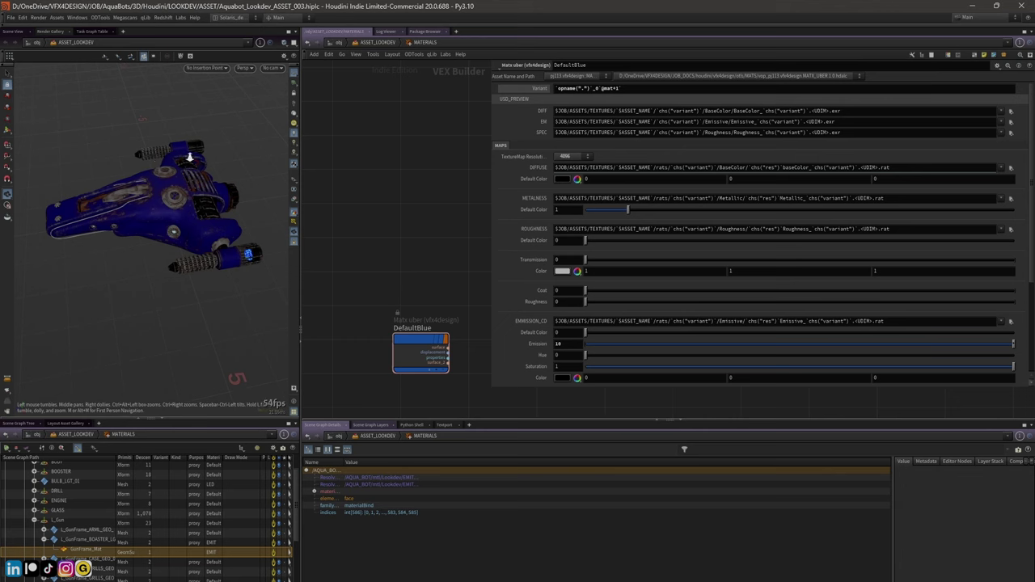
Enlarge the scene viewport and examine the textured blue AQUA_BOT model from several angles and distances
scroll(191, 157, up, 4)
drag(300, 135, 372, 136)
scroll(237, 163, down, 2)
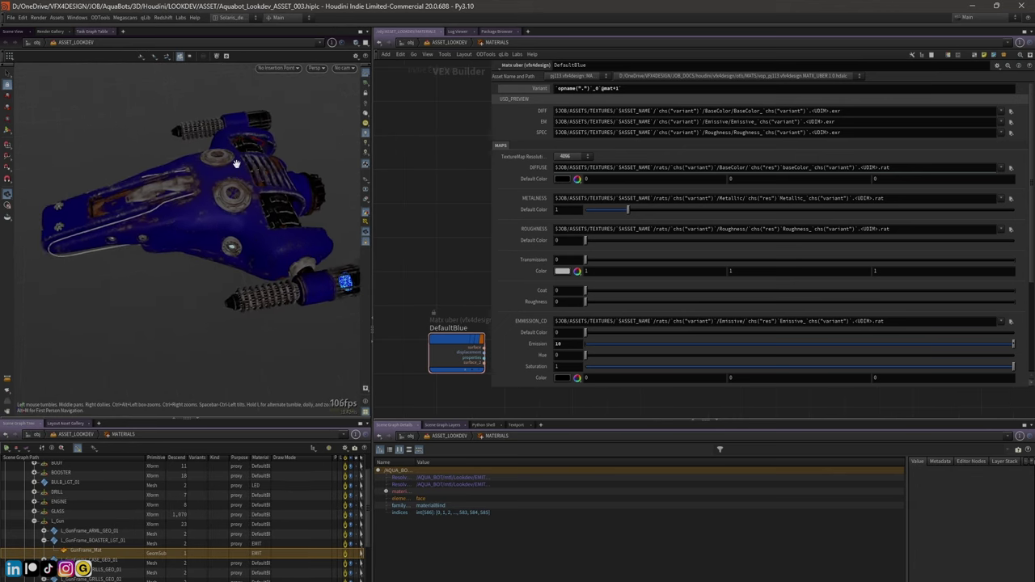
drag(236, 164, 261, 195)
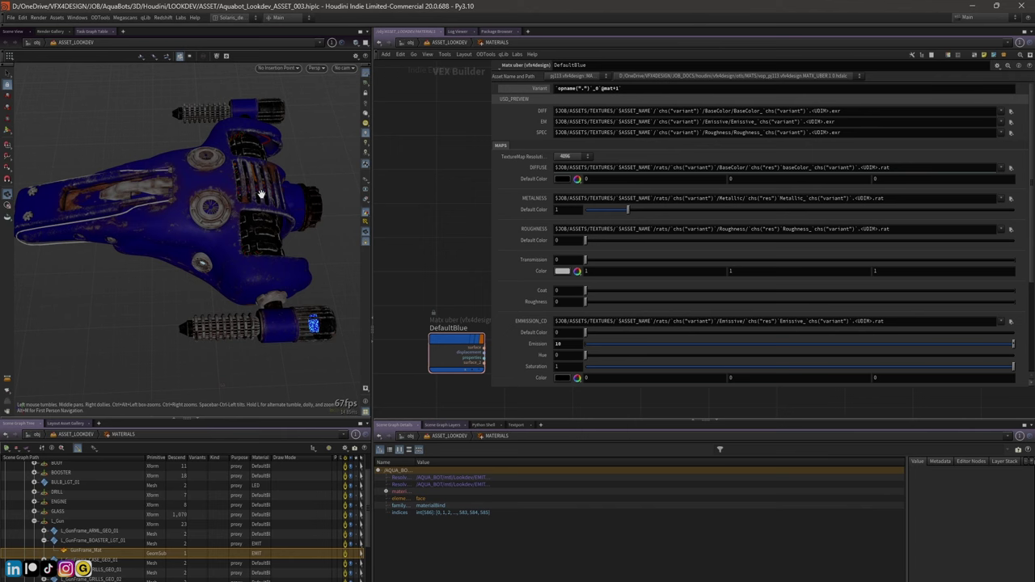
drag(254, 212, 232, 208)
scroll(236, 199, down, 3)
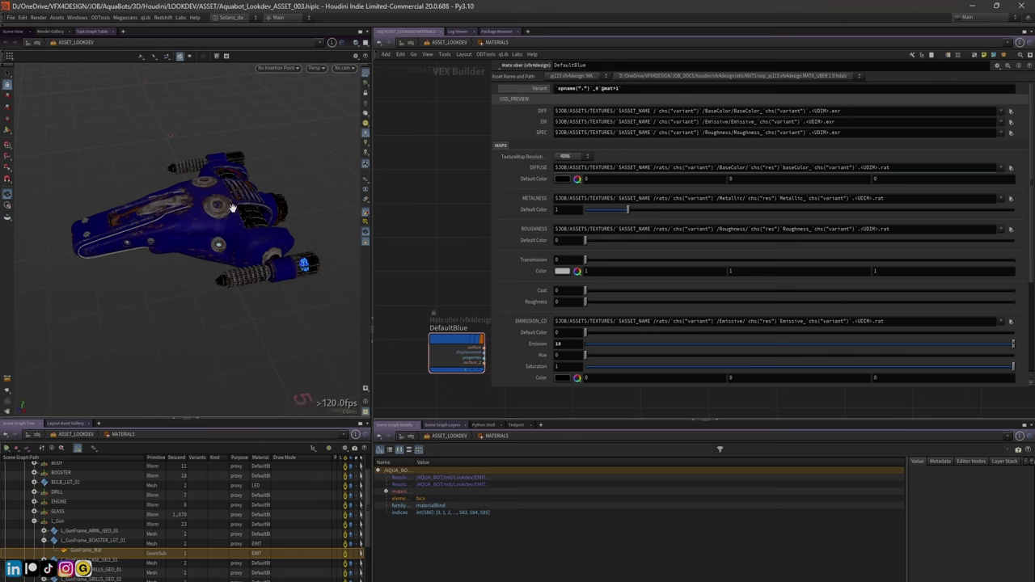
click(316, 67)
click(239, 109)
scroll(227, 230, up, 1)
scroll(214, 221, down, 1)
mouse_move(228, 180)
mouse_down()
mouse_move(175, 191)
mouse_move(247, 182)
mouse_up()
scroll(215, 190, up, 3)
right_drag(259, 177, 232, 182)
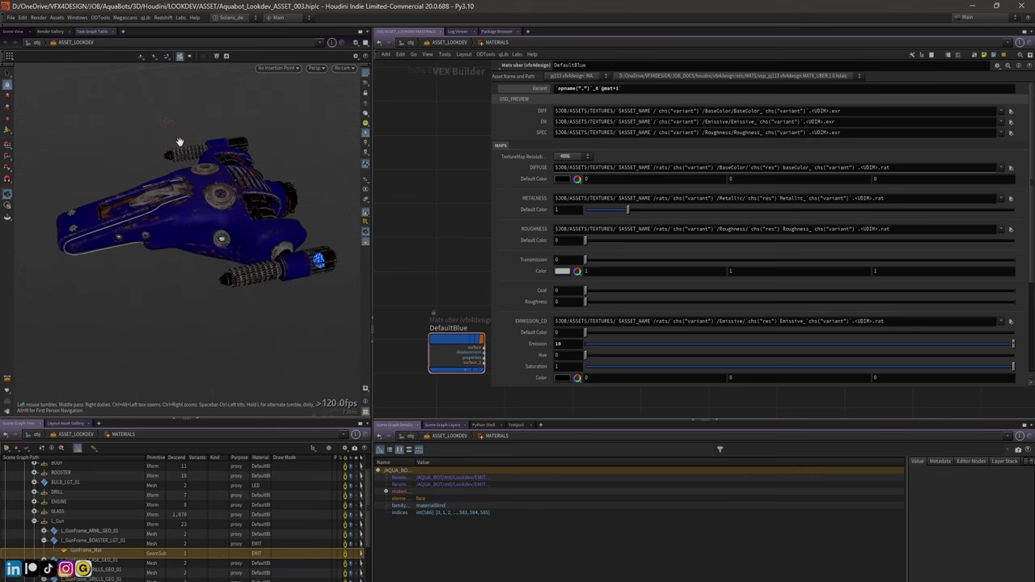
mouse_move(178, 194)
mouse_down()
mouse_move(226, 192)
mouse_move(206, 235)
mouse_move(186, 231)
mouse_move(199, 202)
mouse_move(235, 200)
mouse_move(193, 208)
mouse_up()
Widen the viewport further, narrow the DefaultBlue parameters to show all material nodes, and inspect the AQUA_BOT's rear and boosters
drag(372, 170, 421, 173)
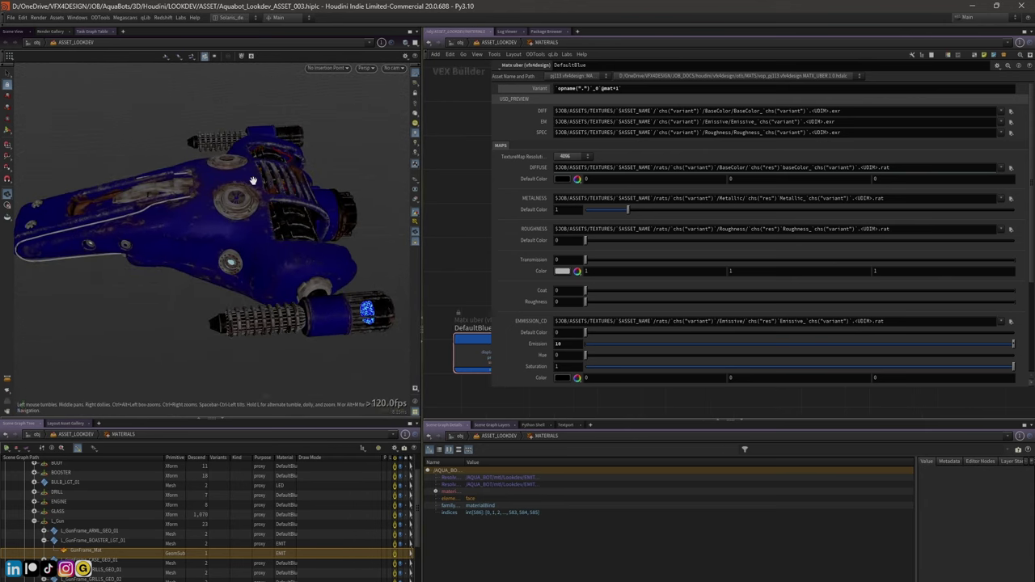
drag(246, 180, 149, 176)
mouse_move(195, 203)
mouse_down()
mouse_move(299, 214)
mouse_move(312, 230)
mouse_move(274, 214)
mouse_up()
drag(492, 190, 681, 181)
middle_drag(489, 205, 477, 205)
mouse_move(215, 221)
mouse_down()
mouse_move(224, 229)
mouse_move(185, 199)
mouse_move(279, 220)
mouse_move(134, 229)
mouse_move(202, 219)
mouse_up()
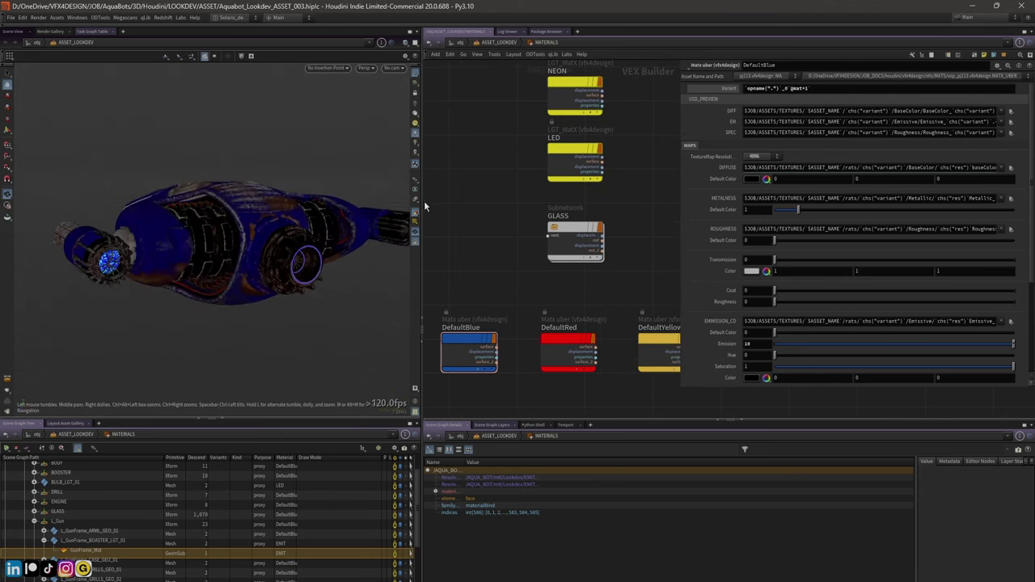
scroll(490, 197, down, 3)
drag(681, 188, 695, 189)
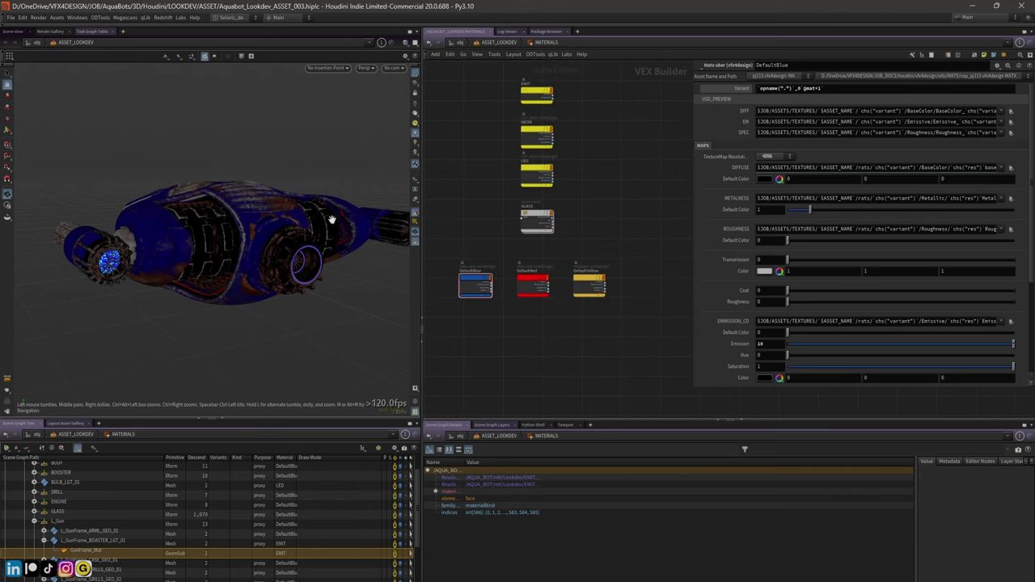
drag(317, 216, 298, 204)
scroll(438, 216, down, 2)
middle_drag(454, 186, 460, 196)
scroll(460, 197, up, 2)
scroll(202, 243, up, 2)
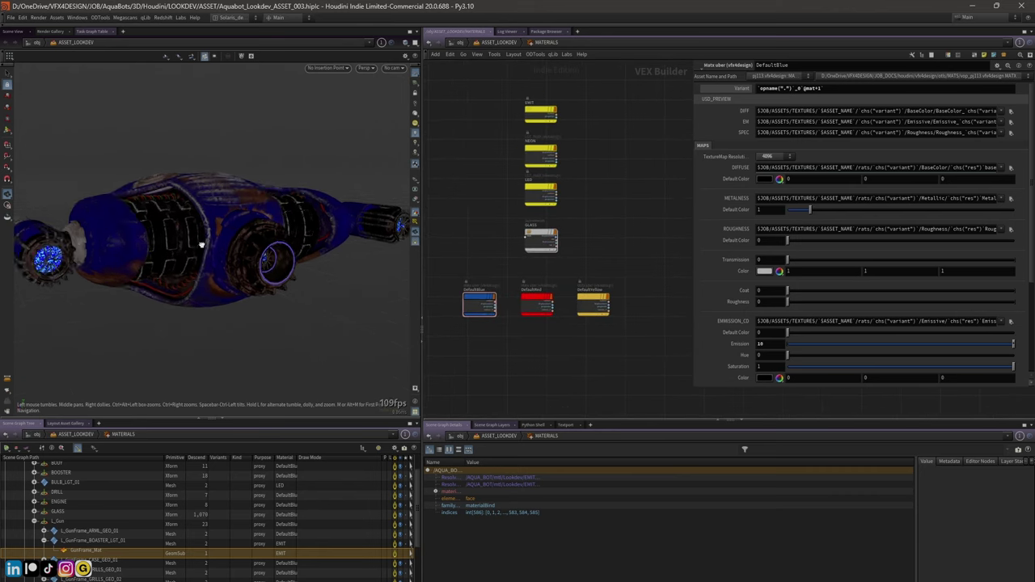
drag(202, 243, 231, 271)
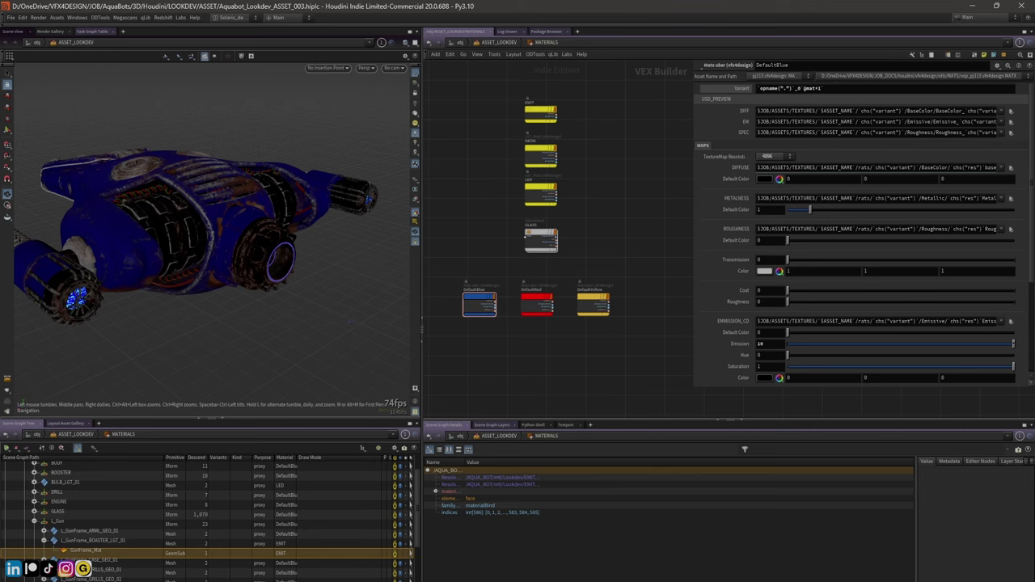
Switch to convert_and_resize_to_rat.py in Sublime Text and bring File Explorer up beside it
mouse_move(151, 581)
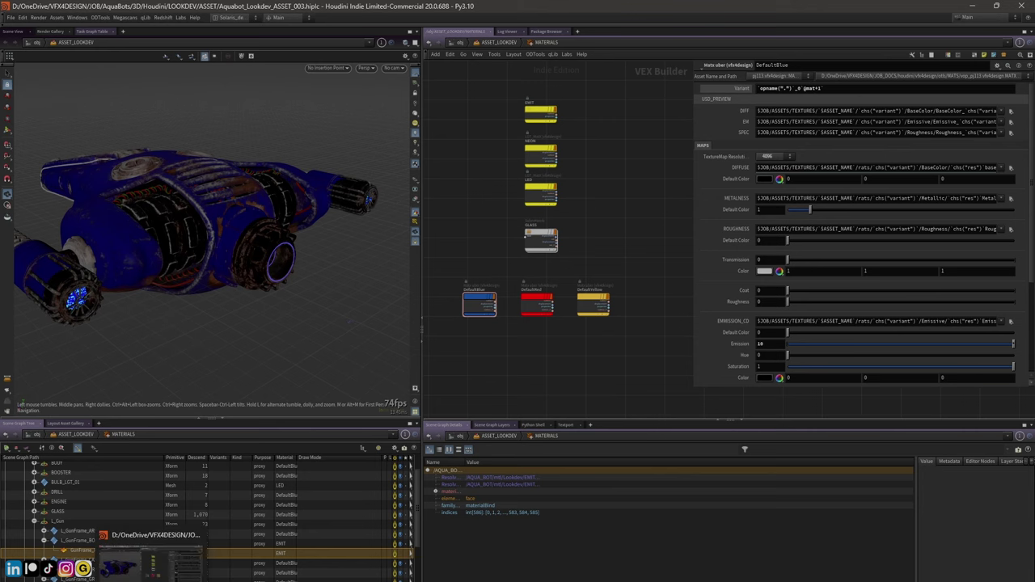
click(340, 566)
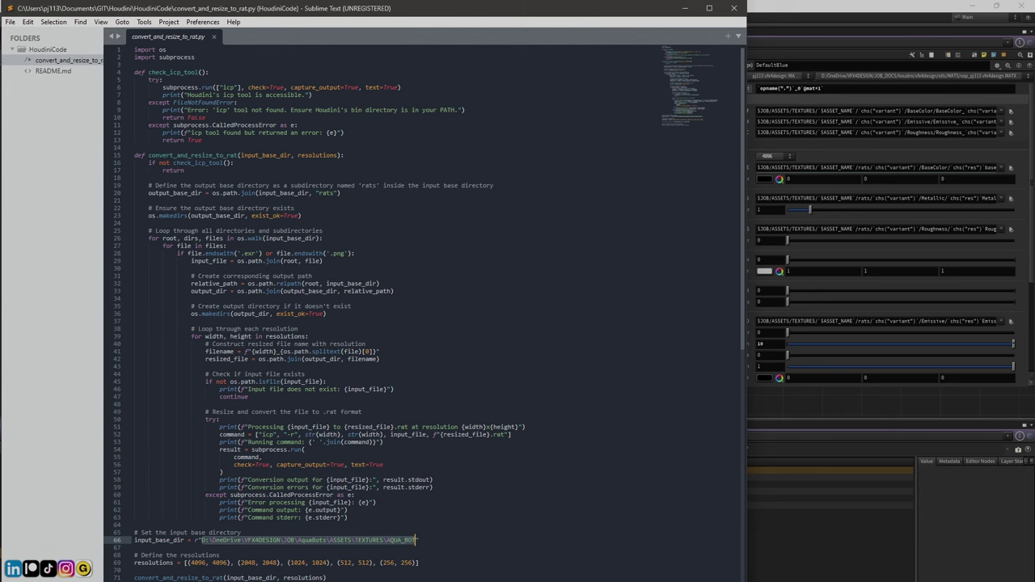
click(388, 576)
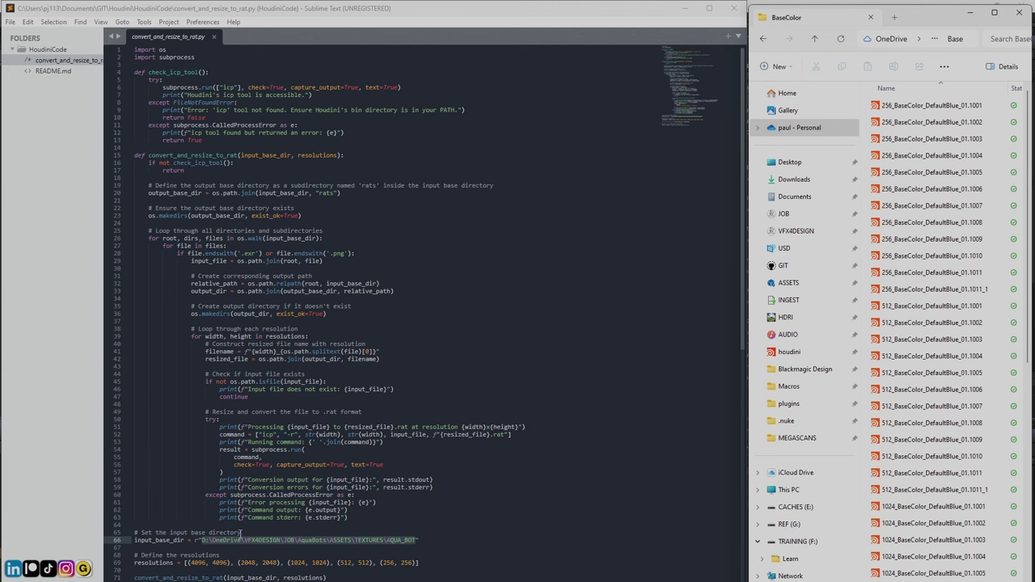
Navigate up from the BaseColor folder to TEXTURES, checking the variant folders and rats inside AQUA_BOT along the way
click(815, 40)
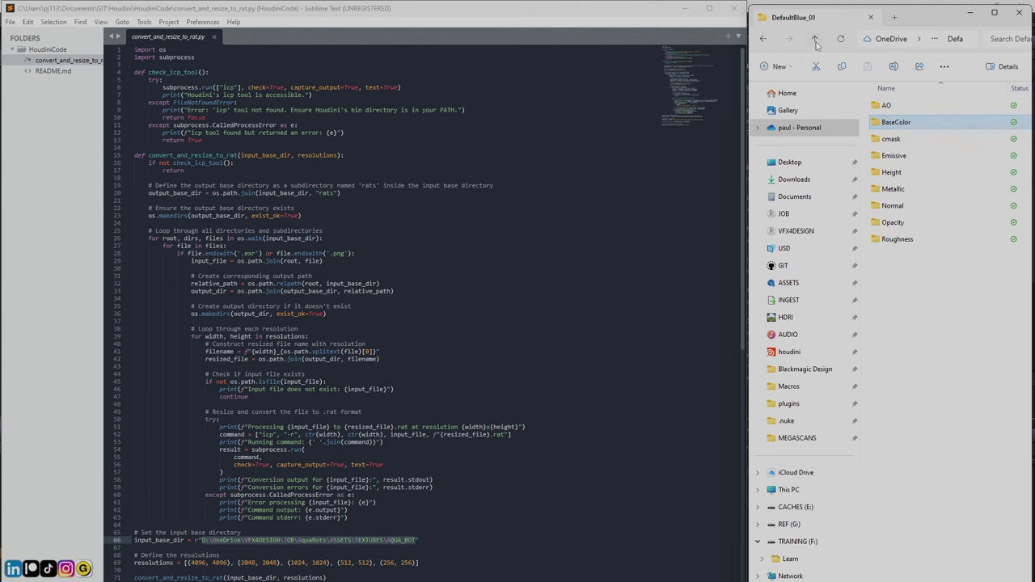
click(816, 40)
click(815, 41)
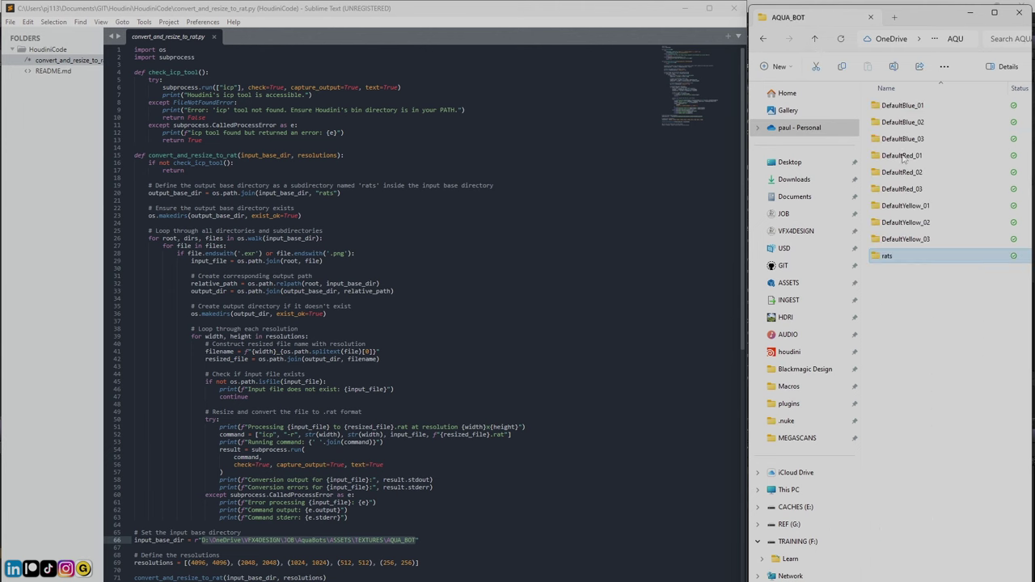
click(815, 40)
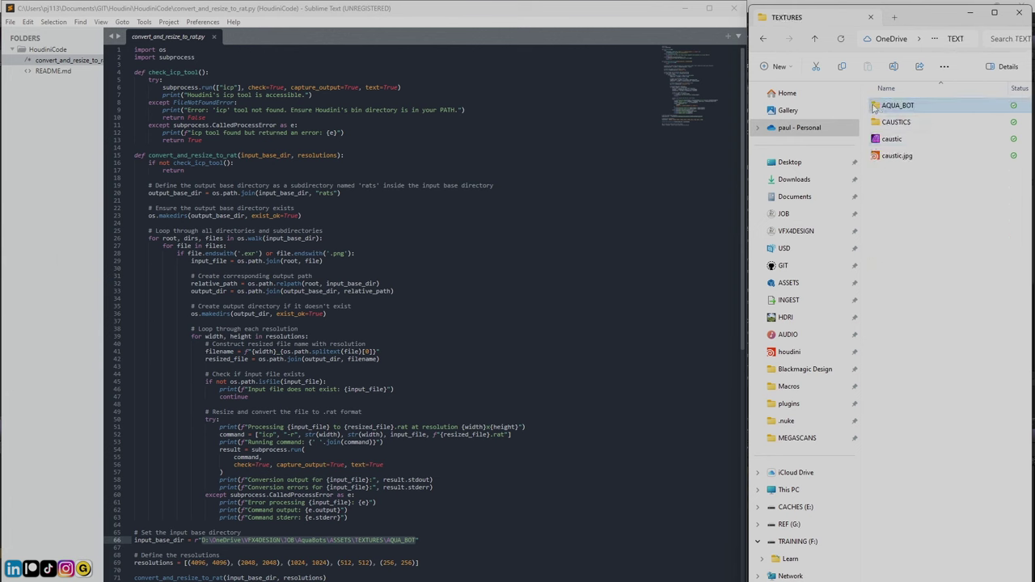
double_click(875, 107)
click(892, 256)
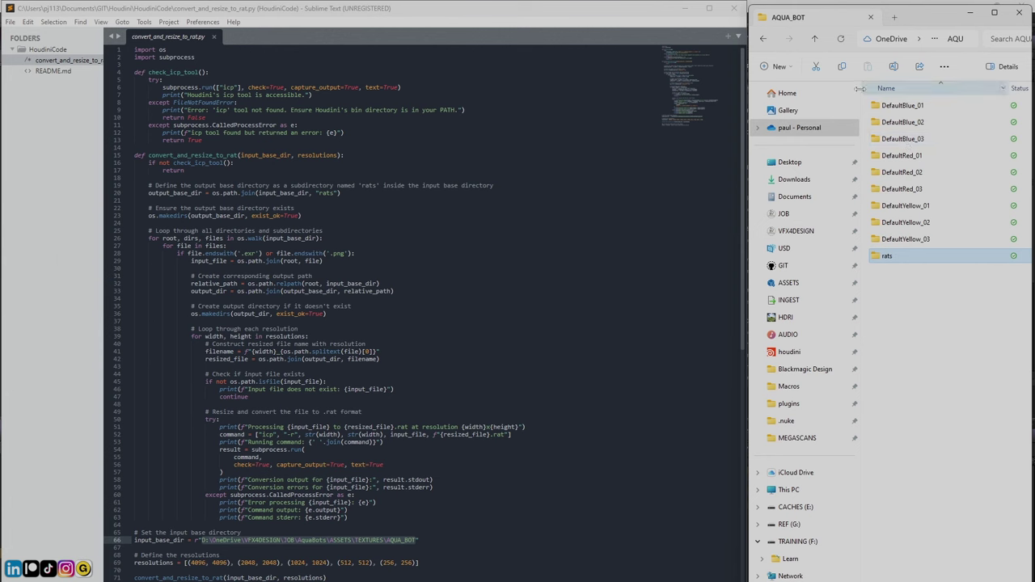
click(815, 40)
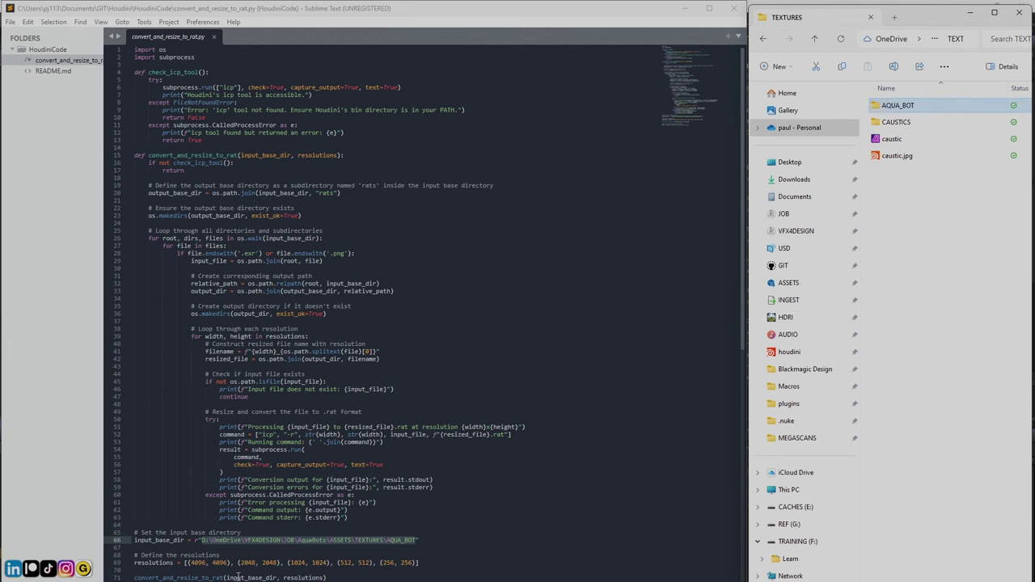
Highlight the script's input_base_dir path, compare it with the AQUA_BOT folder, and highlight the resolutions list from 4096 to 256
drag(201, 540, 417, 540)
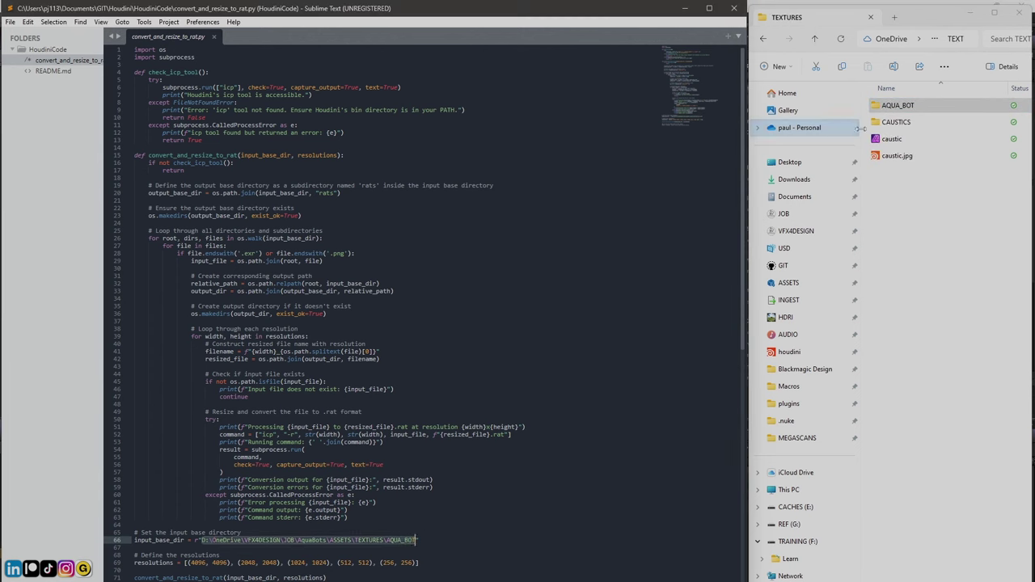
click(875, 110)
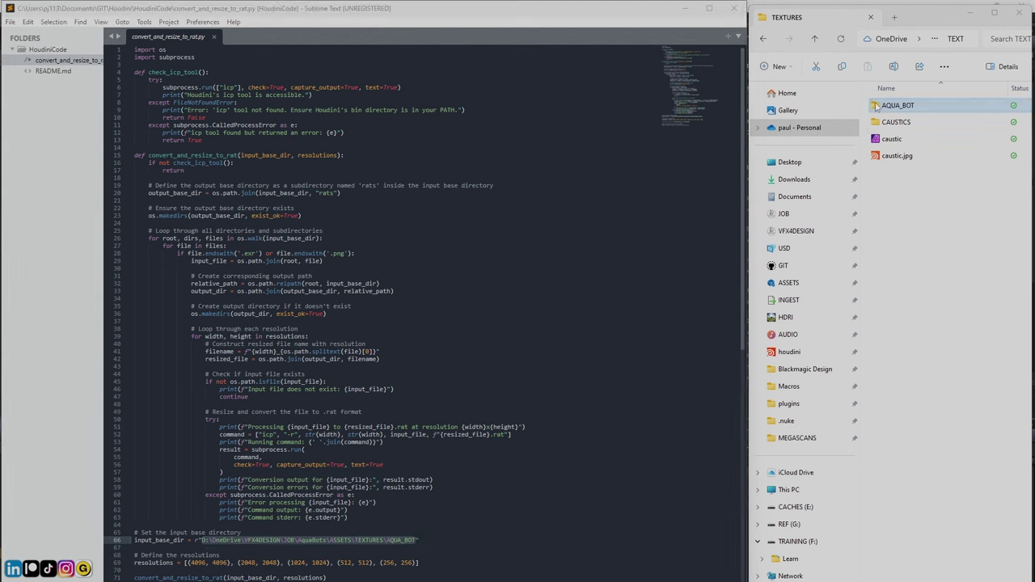
click(192, 562)
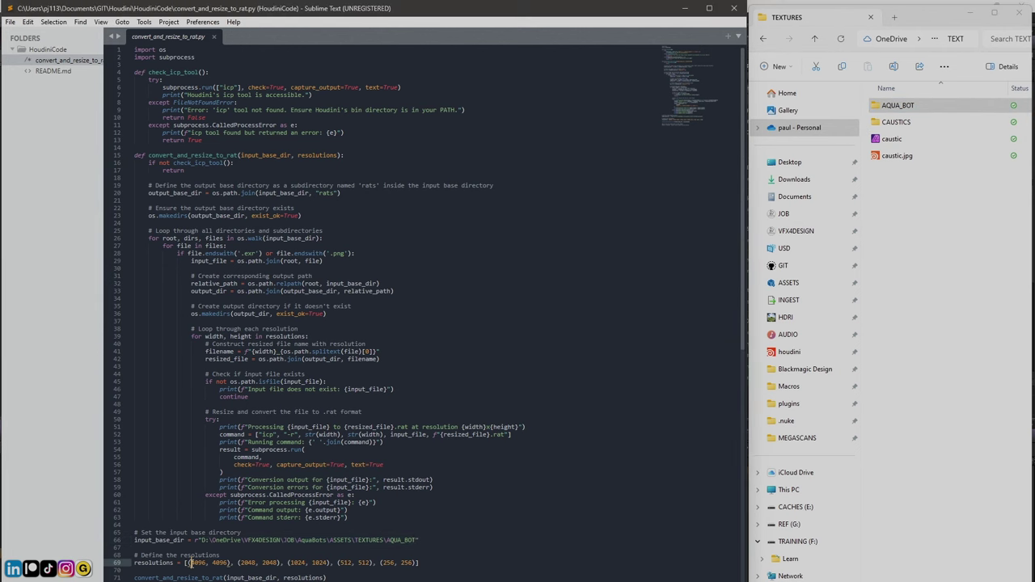
drag(192, 563, 424, 565)
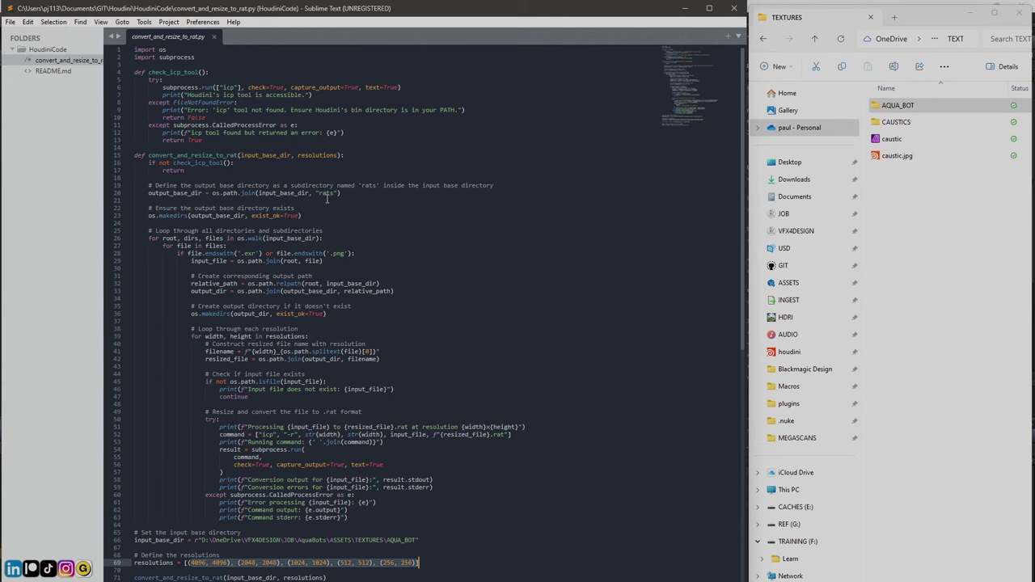
click(496, 555)
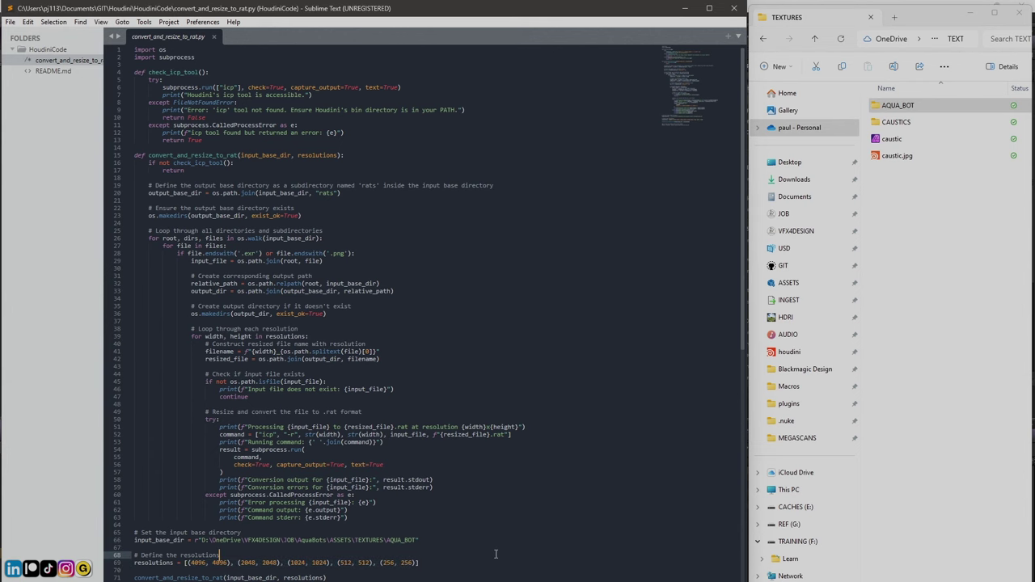
Open AQUA_BOT/rats/DefaultBlue_01/BaseColor and review the converted .rat textures at each resolution
double_click(898, 105)
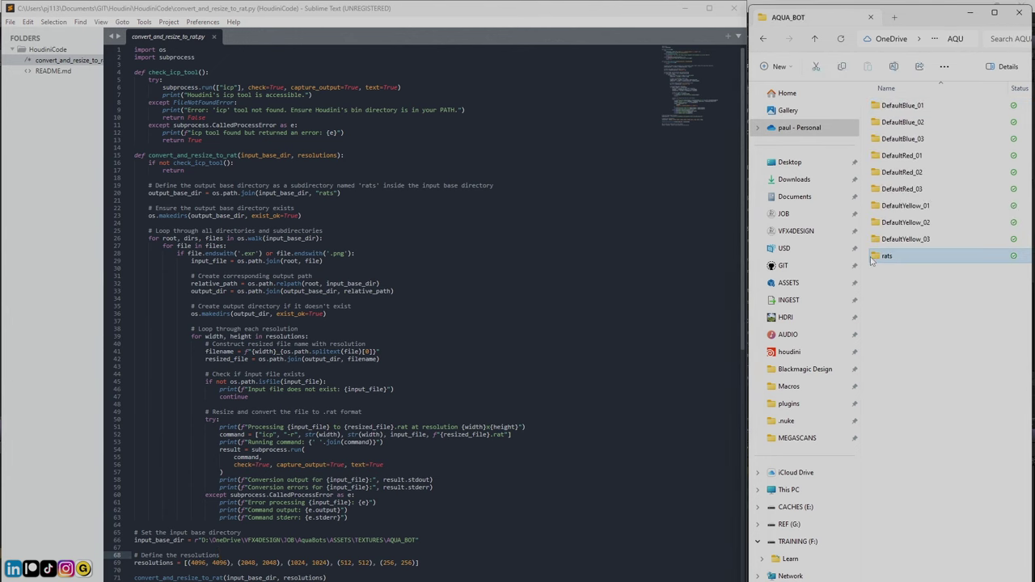
double_click(884, 256)
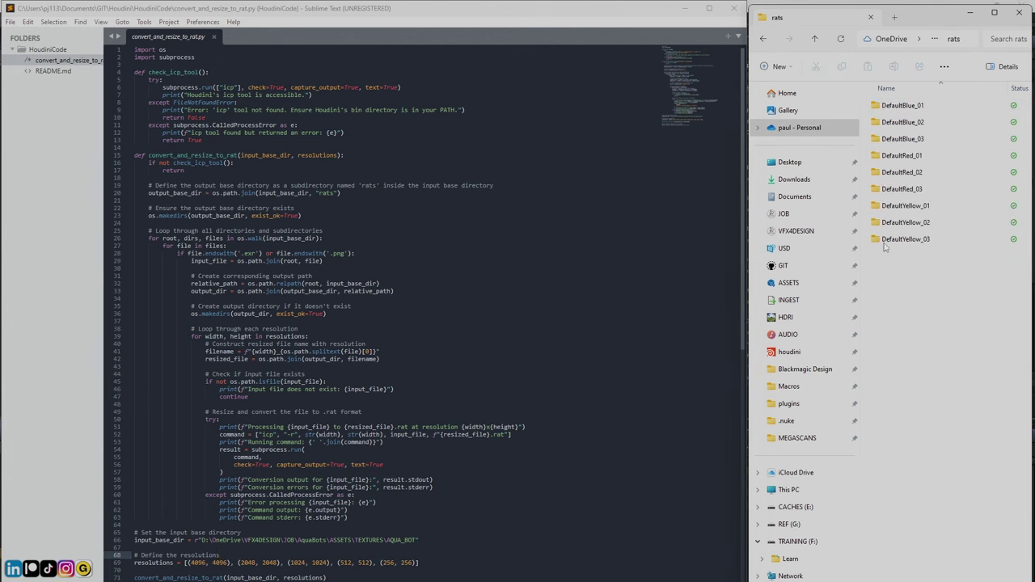
double_click(886, 110)
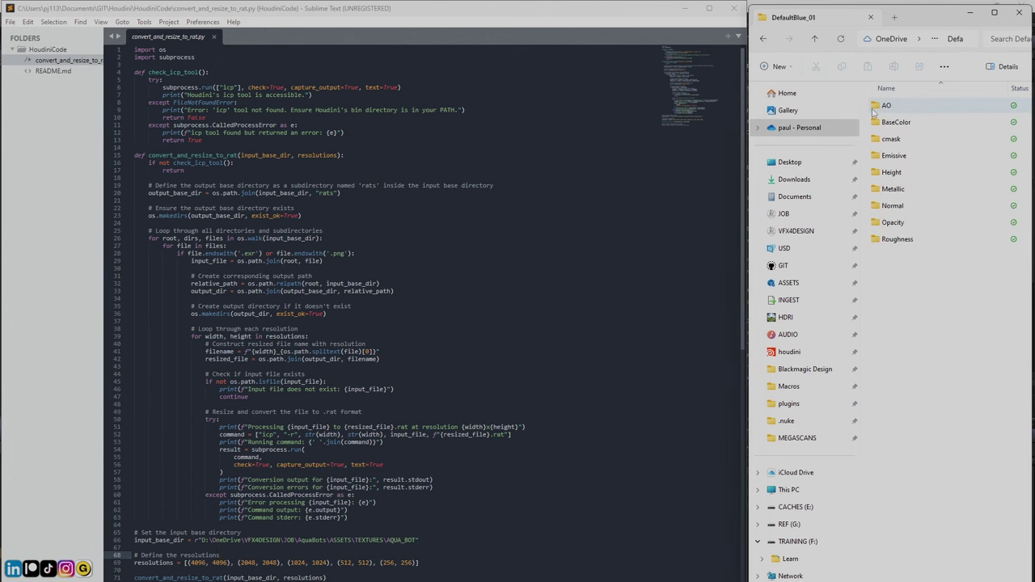
double_click(886, 122)
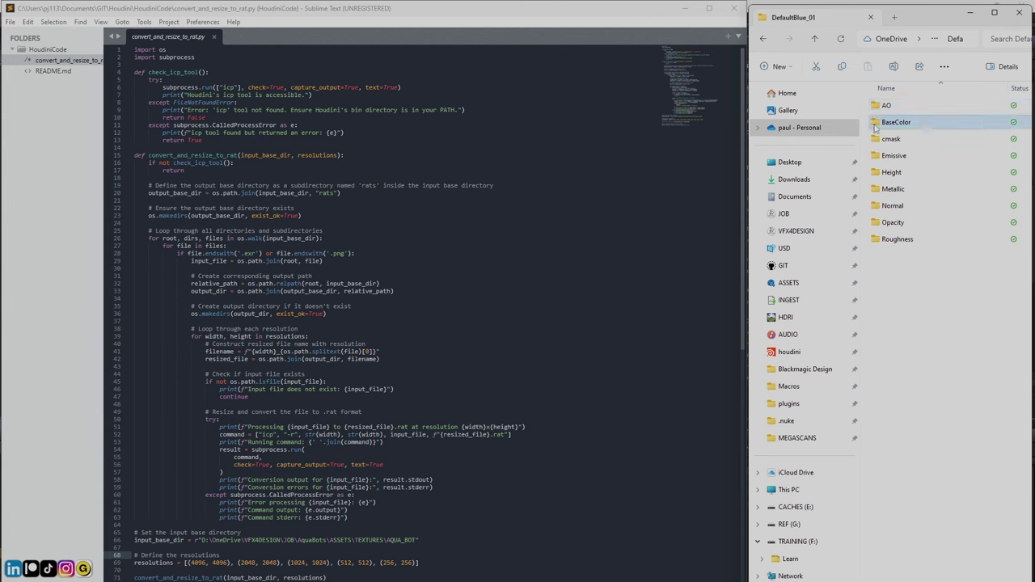
scroll(921, 553, down, 10)
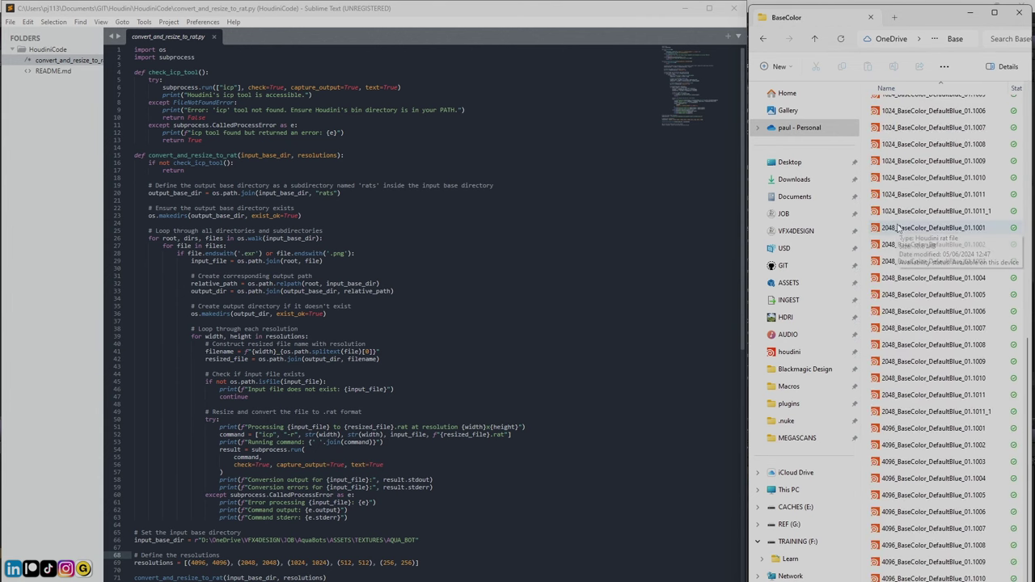
scroll(921, 553, up, 10)
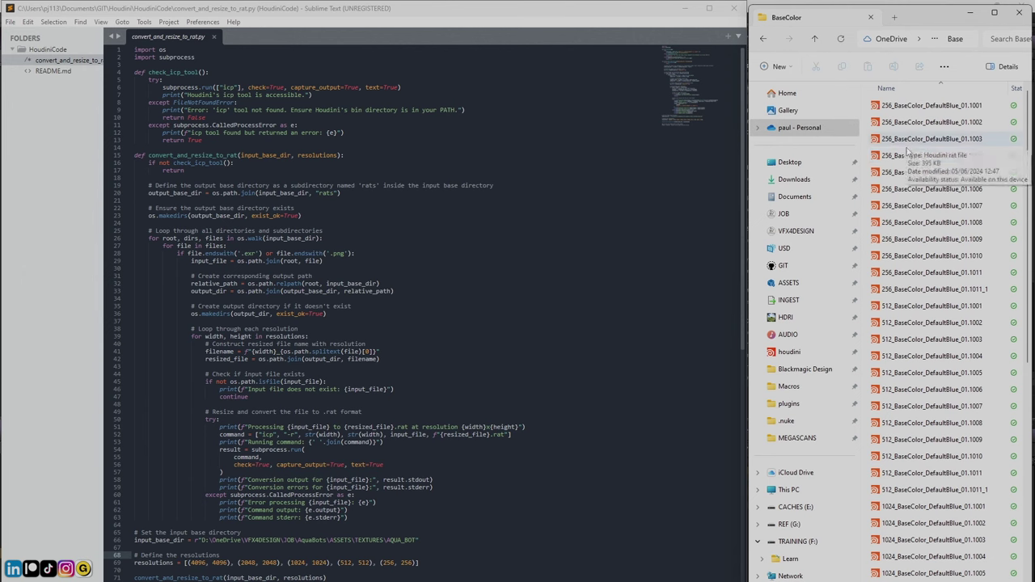
scroll(908, 162, down, 6)
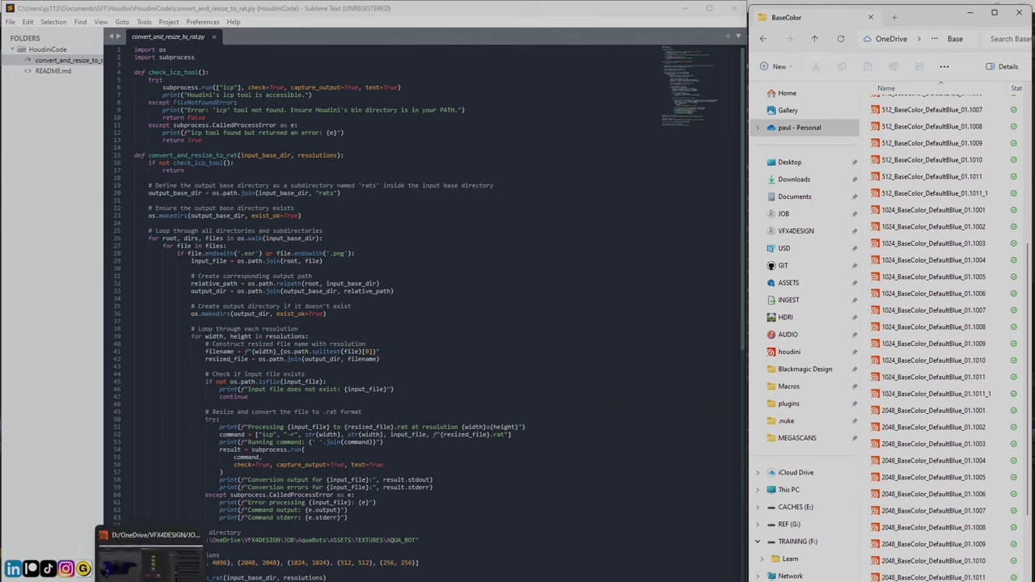
Switch back to Houdini, widen the DefaultBlue parameters to read the USD_PREVIEW .exr paths, and inspect the AQUA_BOT in an enlarged viewport
click(148, 578)
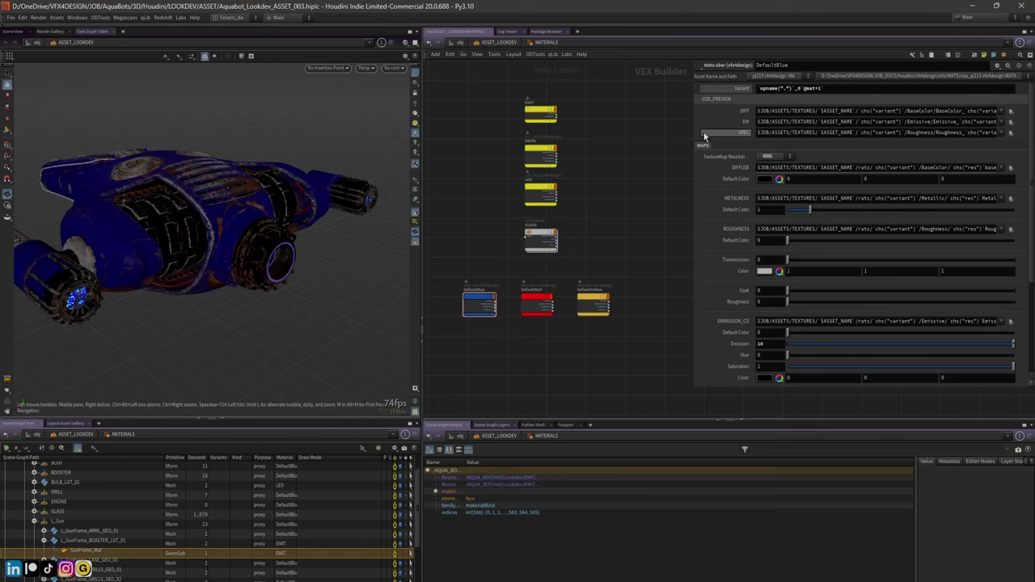
drag(696, 135, 637, 147)
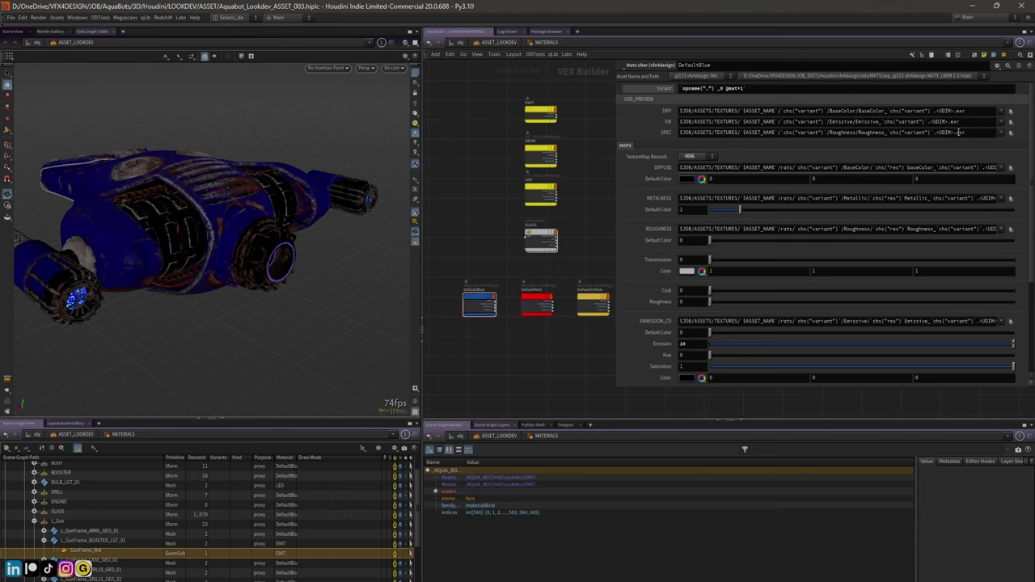
drag(162, 209, 213, 207)
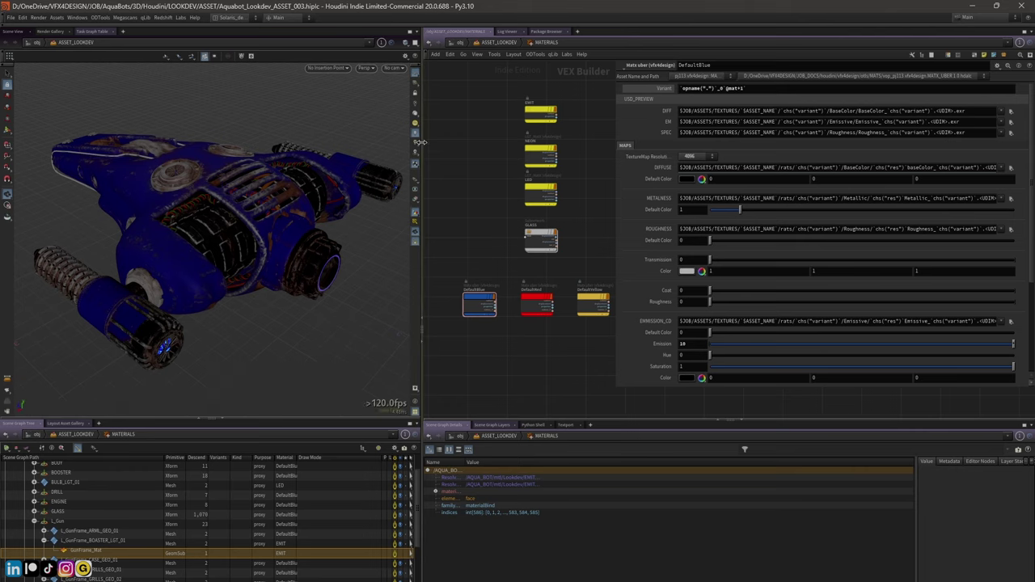
drag(421, 142, 475, 146)
drag(162, 178, 233, 225)
scroll(173, 225, down, 5)
drag(93, 213, 228, 192)
scroll(145, 177, up, 4)
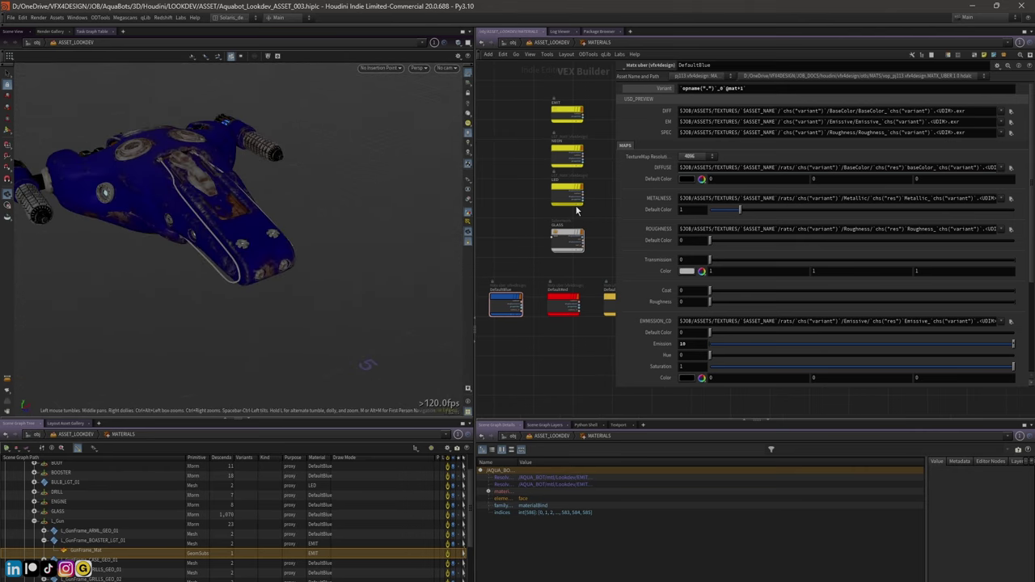
Narrow the DefaultBlue parameters to reveal the material nodes and go up from MATERIALS to the obj level
drag(613, 197, 716, 199)
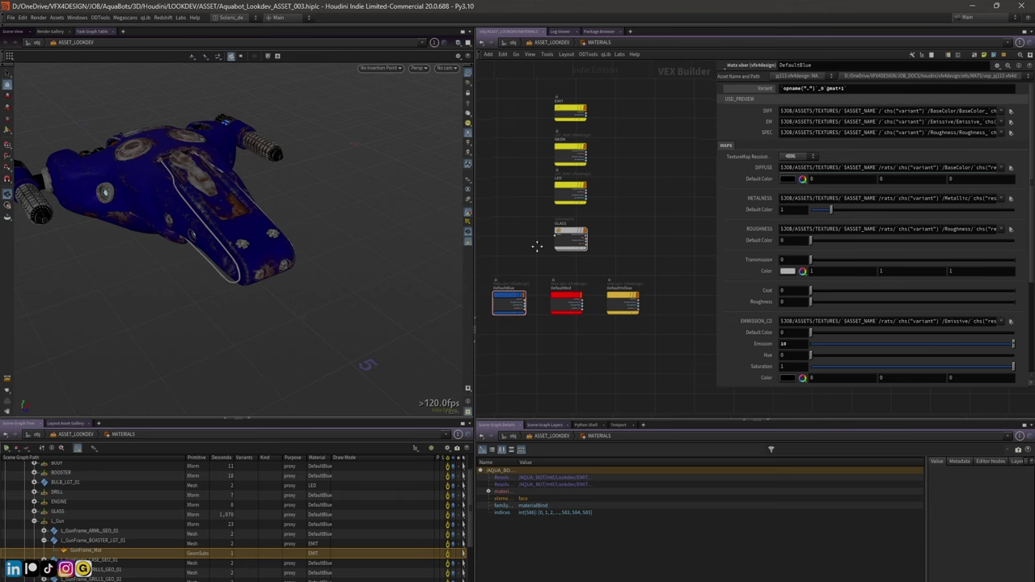
key(u)
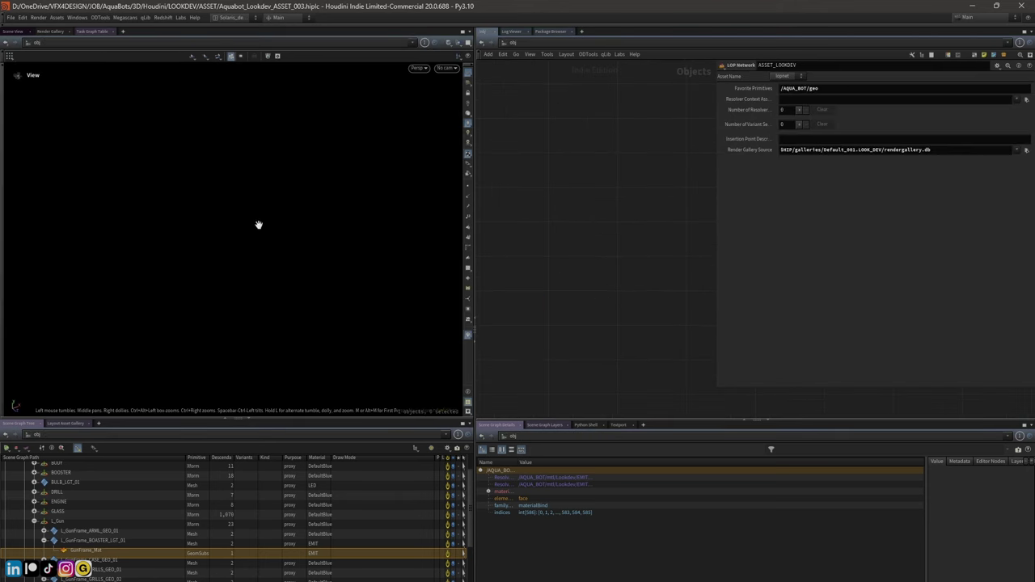
Open the ASSET_LOOKDEV network and narrow the parameters to give its node graph more room
middle_drag(680, 233, 435, 252)
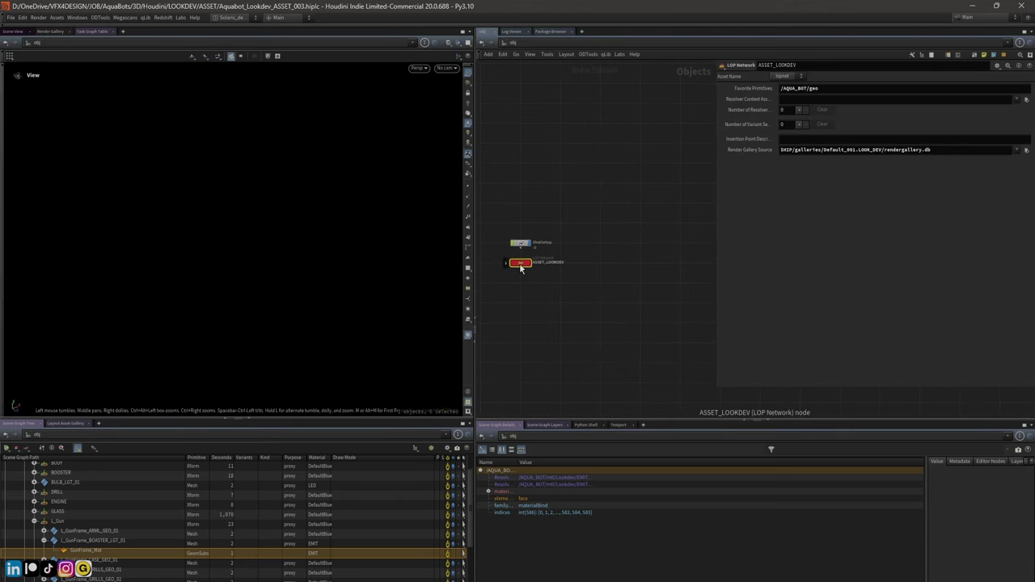
double_click(521, 263)
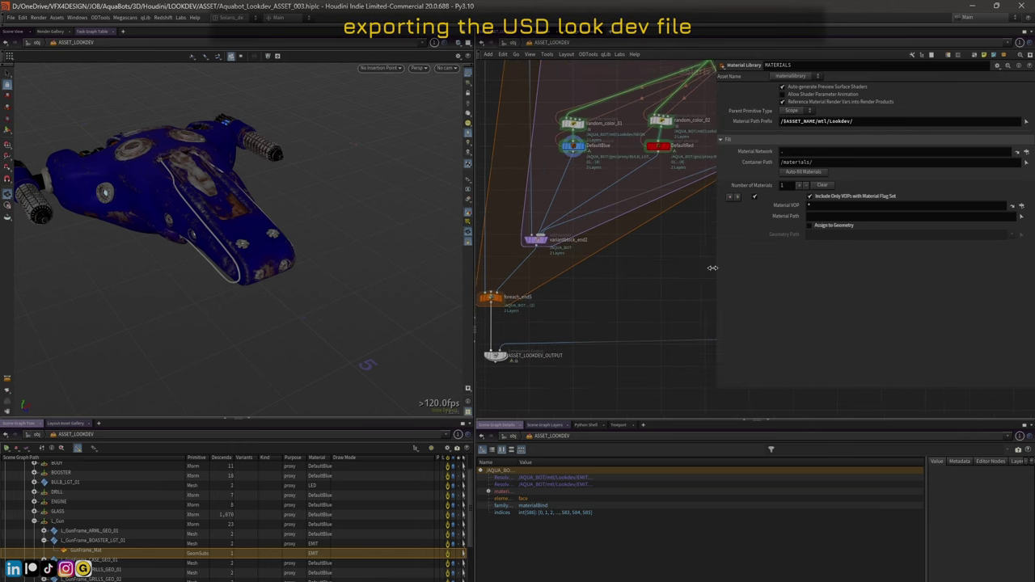
drag(712, 268, 851, 268)
key(h)
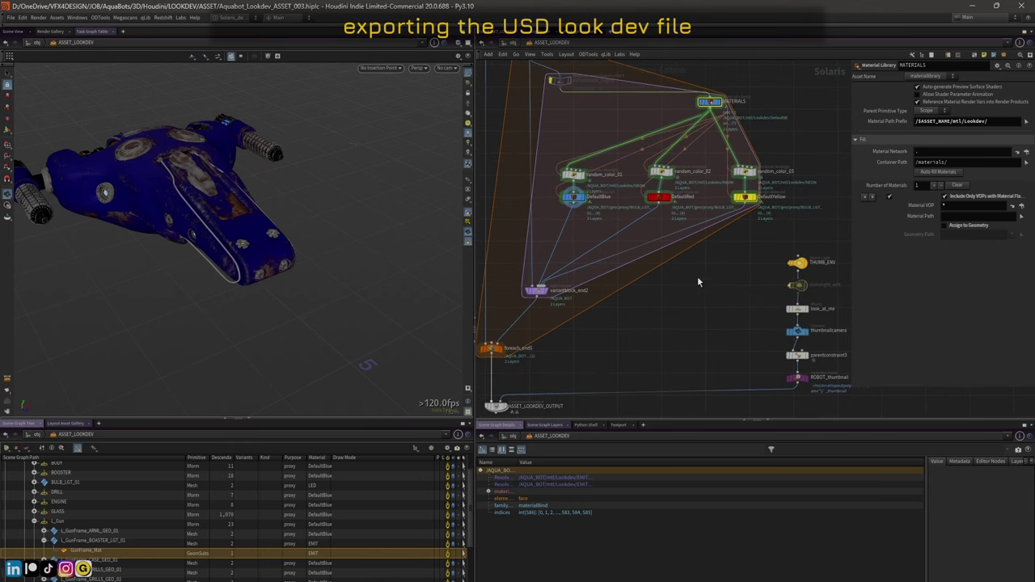
Select the ASSET_LOOKDEV_OUTPUT component output node and set it as the displayed node
scroll(699, 281, down, 3)
drag(543, 103, 732, 325)
scroll(589, 346, up, 5)
click(576, 359)
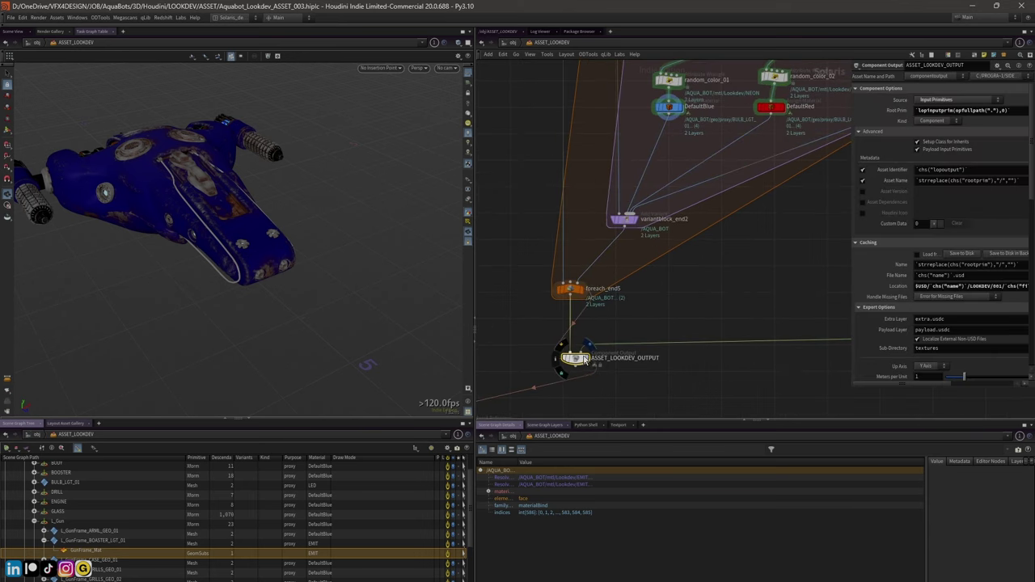
click(585, 359)
middle_drag(491, 239, 645, 238)
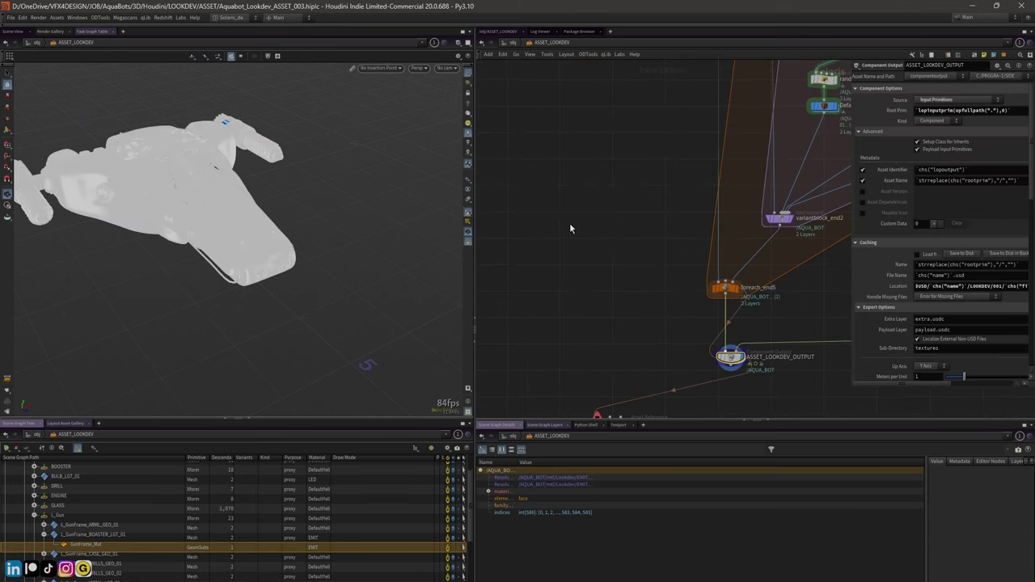
scroll(570, 223, down, 3)
middle_drag(561, 201, 603, 201)
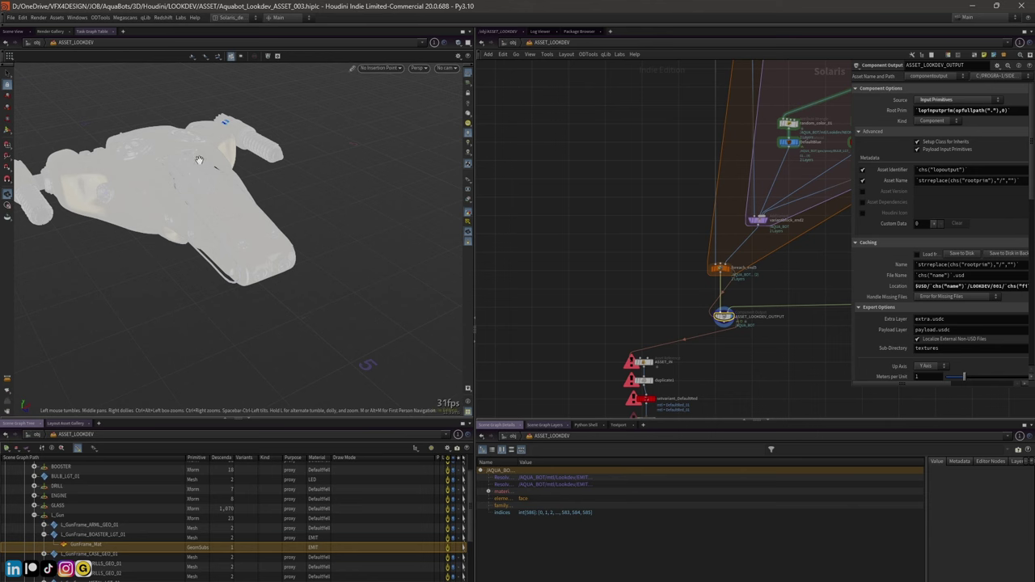
Examine the yellow AQUA_BOT from several angles and close up in the viewport
drag(141, 187, 194, 172)
middle_drag(610, 243, 488, 263)
scroll(493, 265, down, 2)
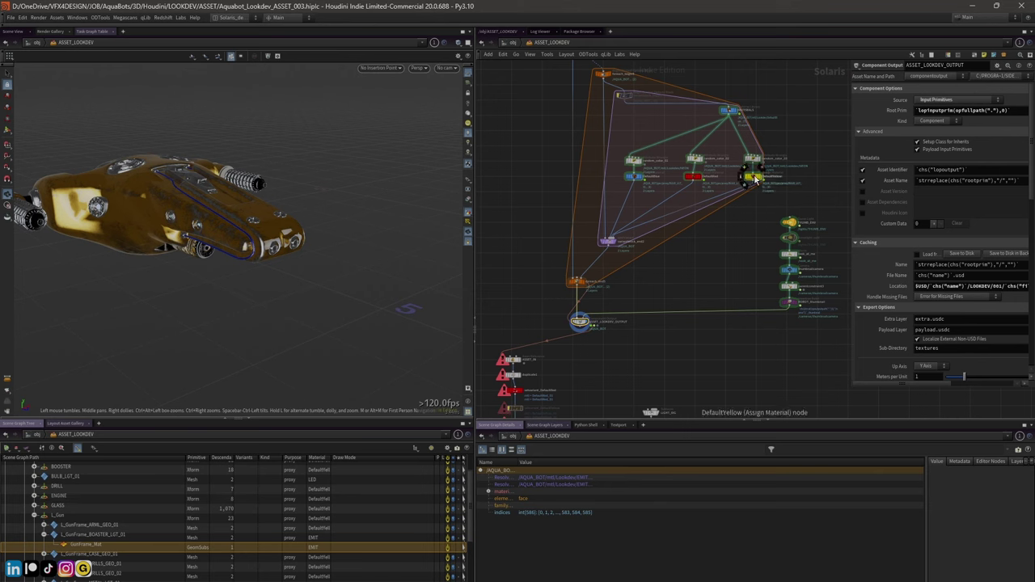
scroll(755, 180, up, 3)
drag(201, 218, 197, 270)
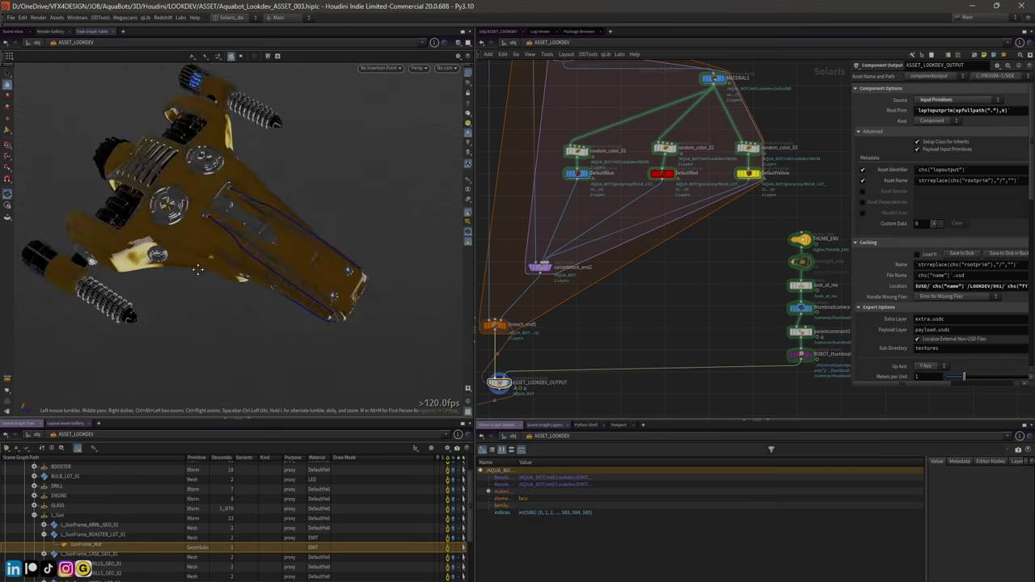
scroll(203, 202, up, 4)
drag(204, 199, 256, 167)
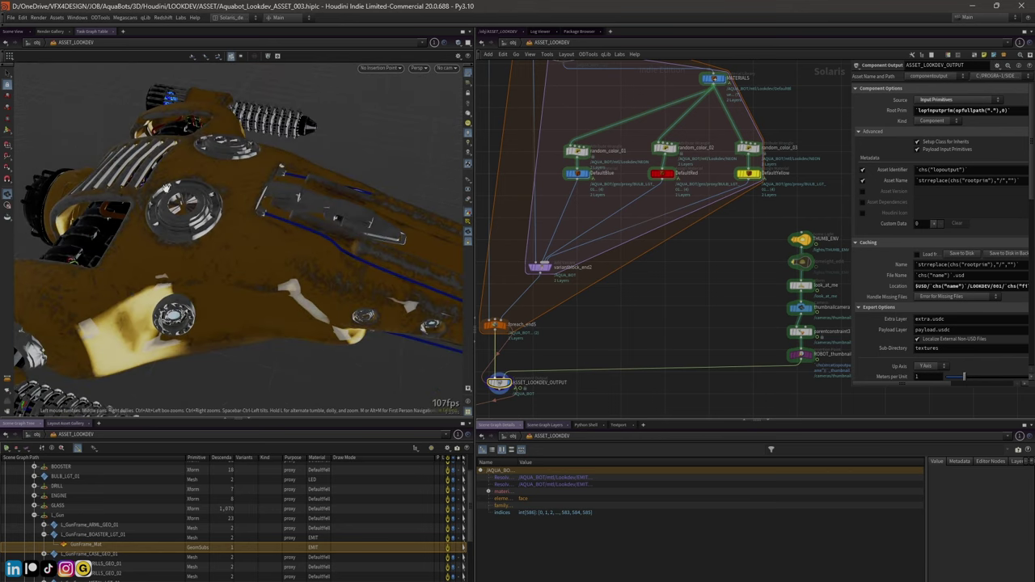
drag(175, 213, 243, 223)
scroll(247, 223, down, 5)
middle_drag(248, 223, 223, 220)
scroll(617, 285, down, 2)
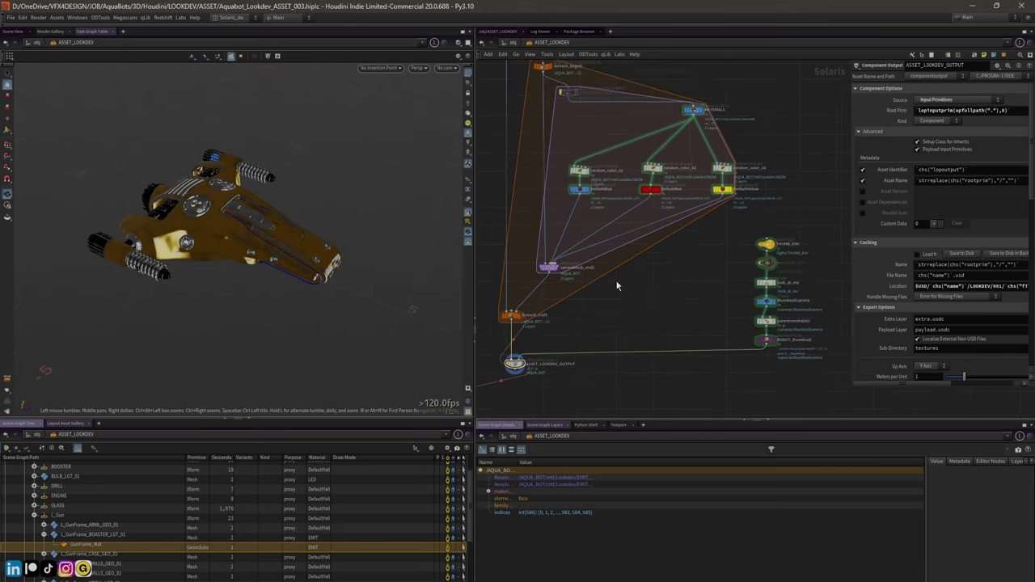
Widen the ASSET_LOOKDEV_OUTPUT parameters to read the caching Name, File Name and Location, and narrow them partway
scroll(617, 284, down, 2)
middle_drag(651, 297, 643, 287)
scroll(606, 294, up, 2)
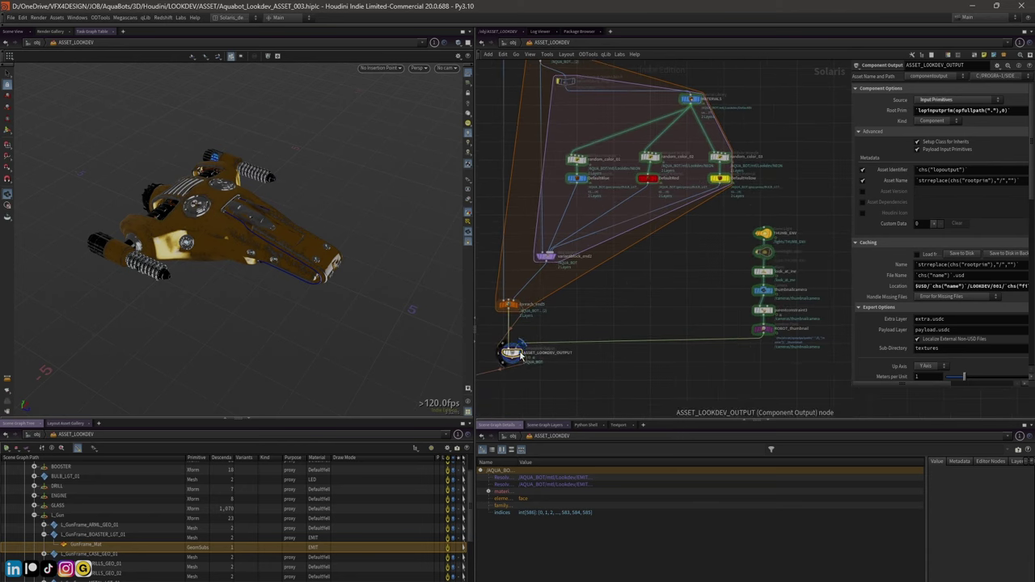
scroll(521, 356, up, 3)
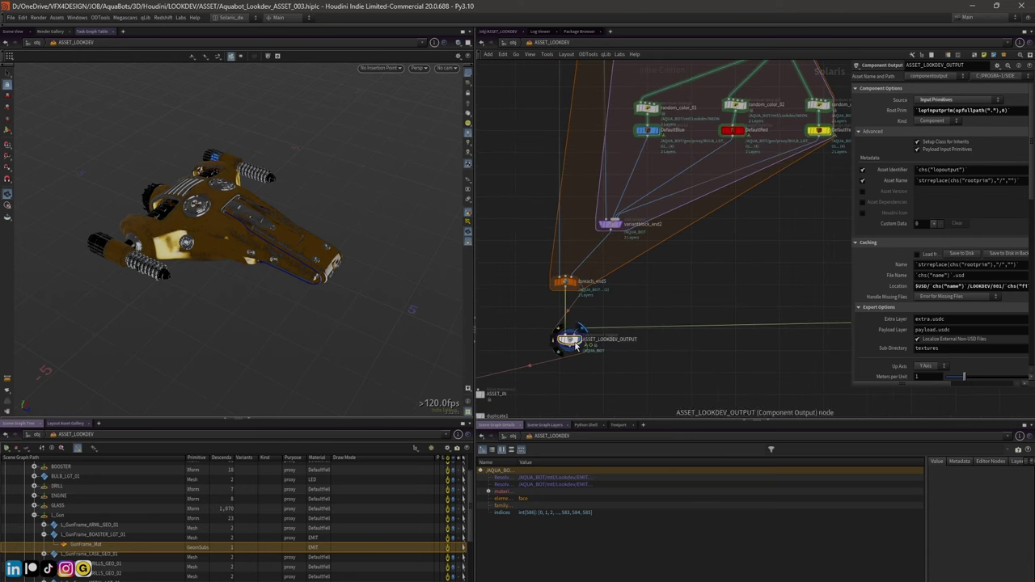
drag(849, 269, 665, 269)
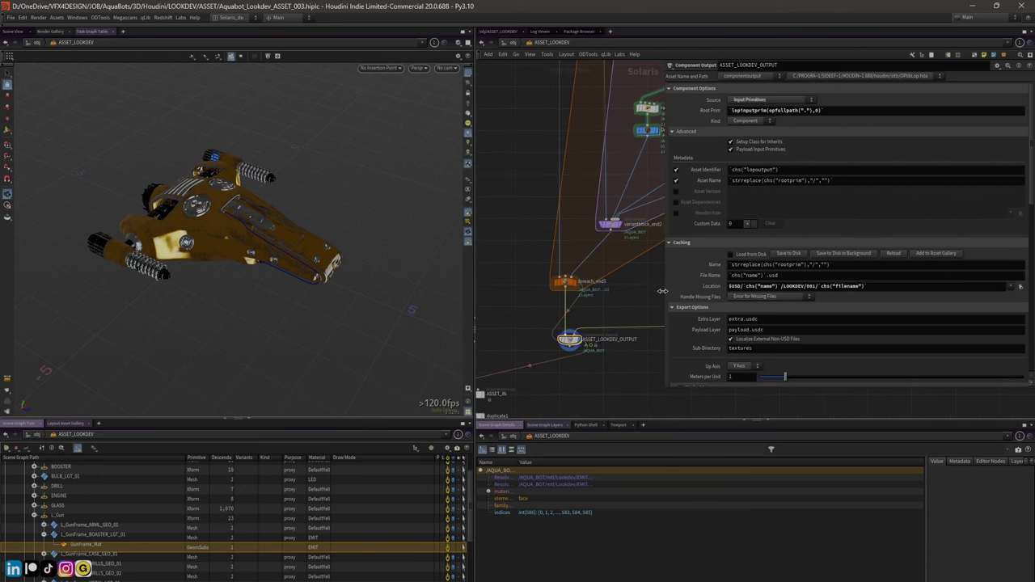
middle_drag(627, 318, 617, 284)
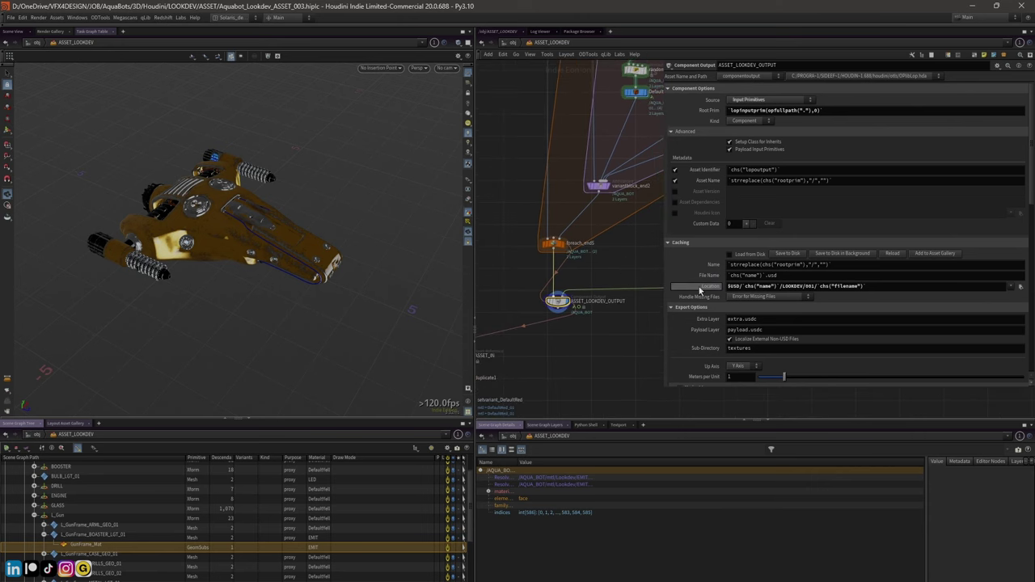
drag(662, 276, 729, 277)
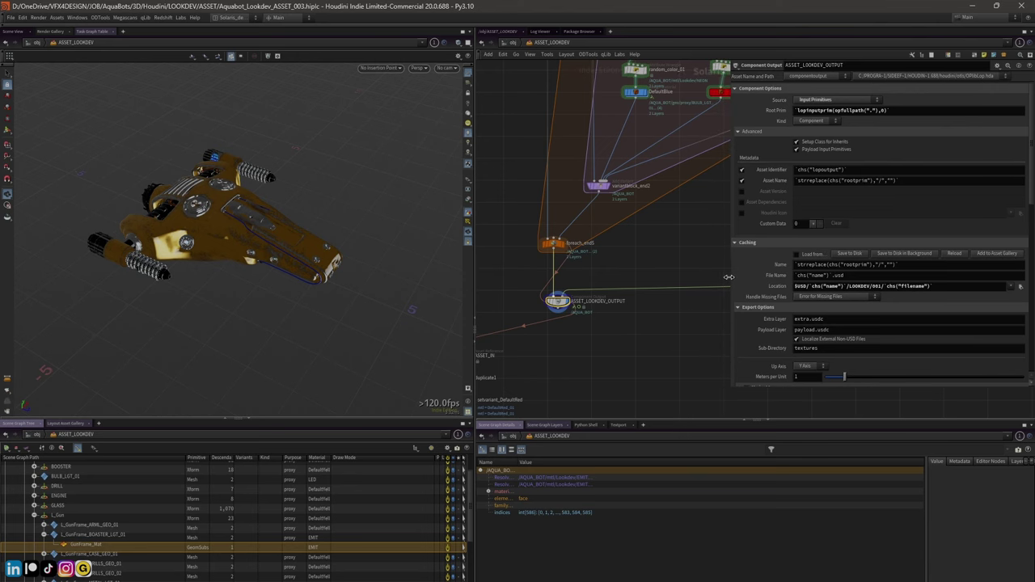
Bring up the Thumbnail settings of the ASSET_LOOKDEV_OUTPUT node
scroll(601, 332, down, 3)
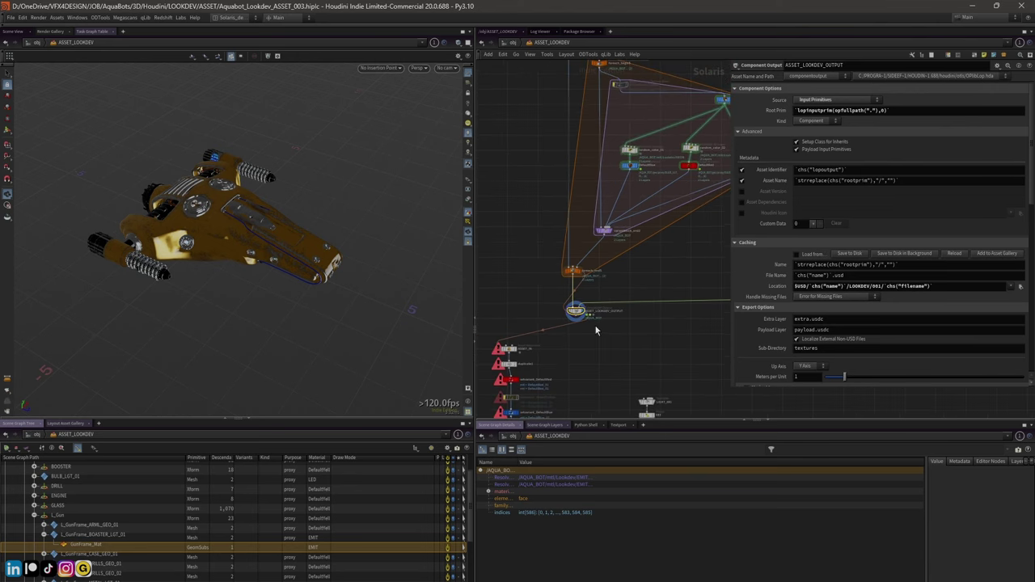
scroll(231, 231, up, 4)
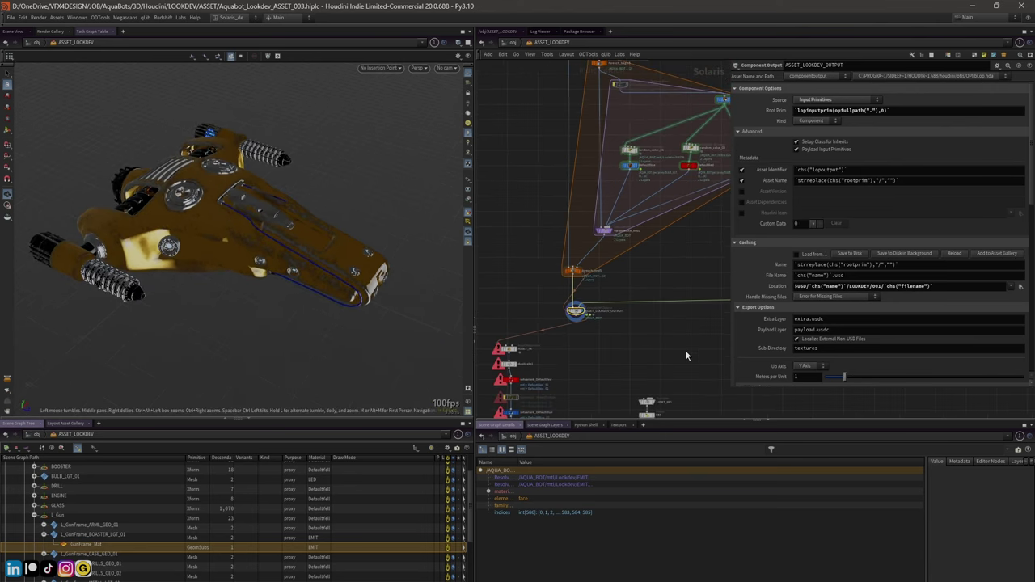
drag(1031, 199, 1033, 359)
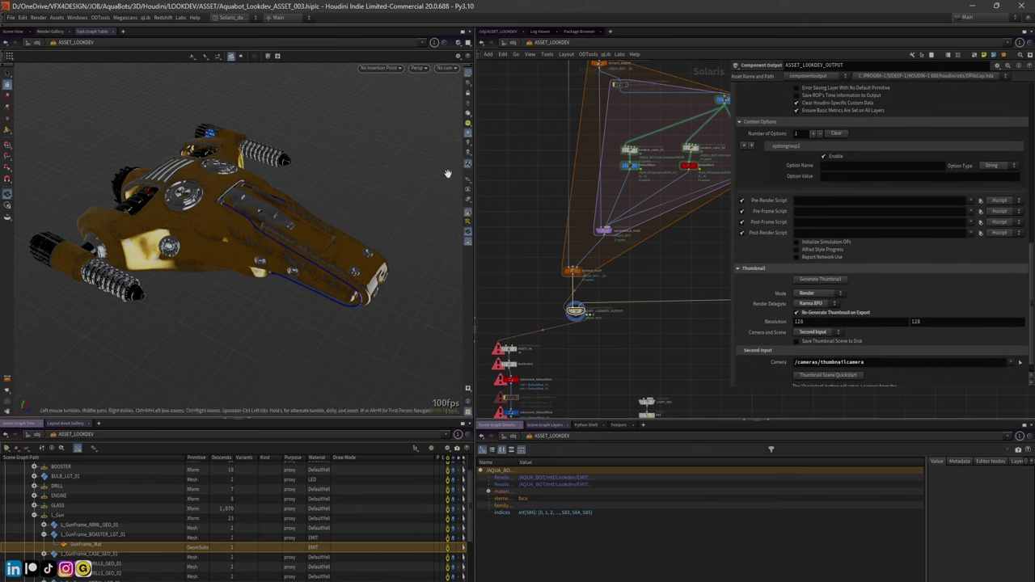
Inspect the parameters of the THUMB_ENV dome light and the look_at_me transform in the thumbnail setup
middle_drag(681, 247, 525, 262)
scroll(525, 258, up, 5)
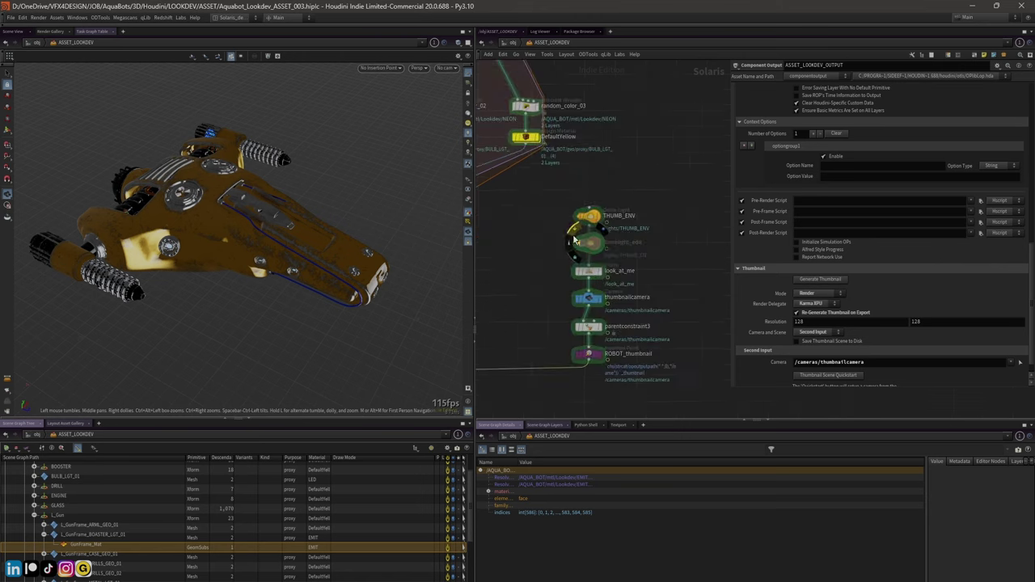
click(630, 183)
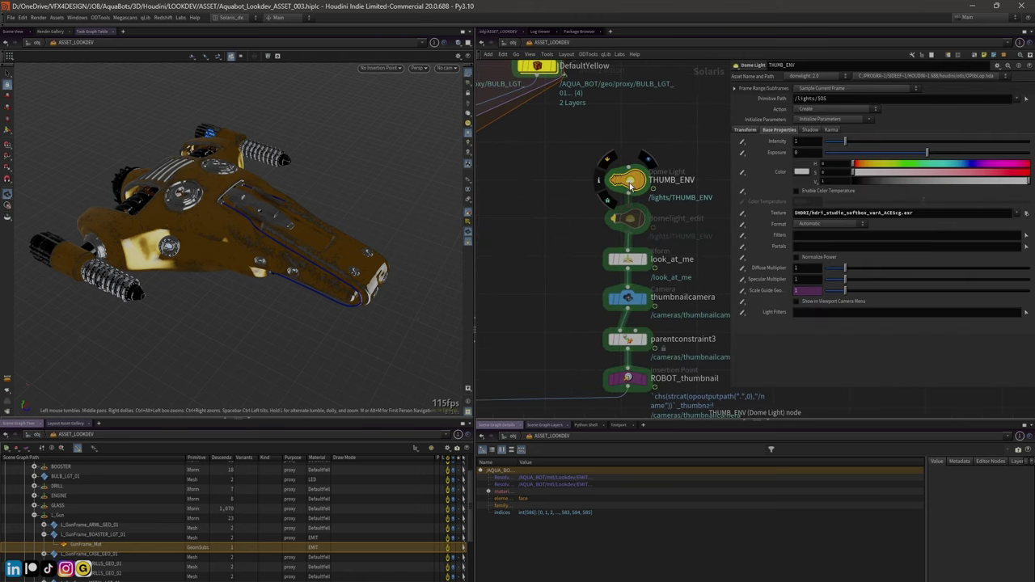
middle_drag(631, 183, 616, 123)
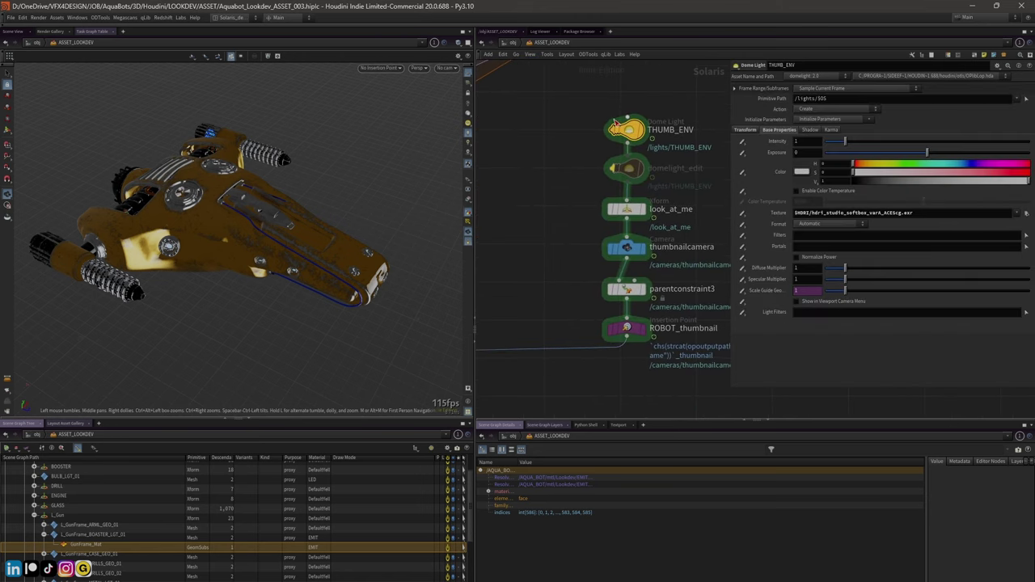
click(627, 210)
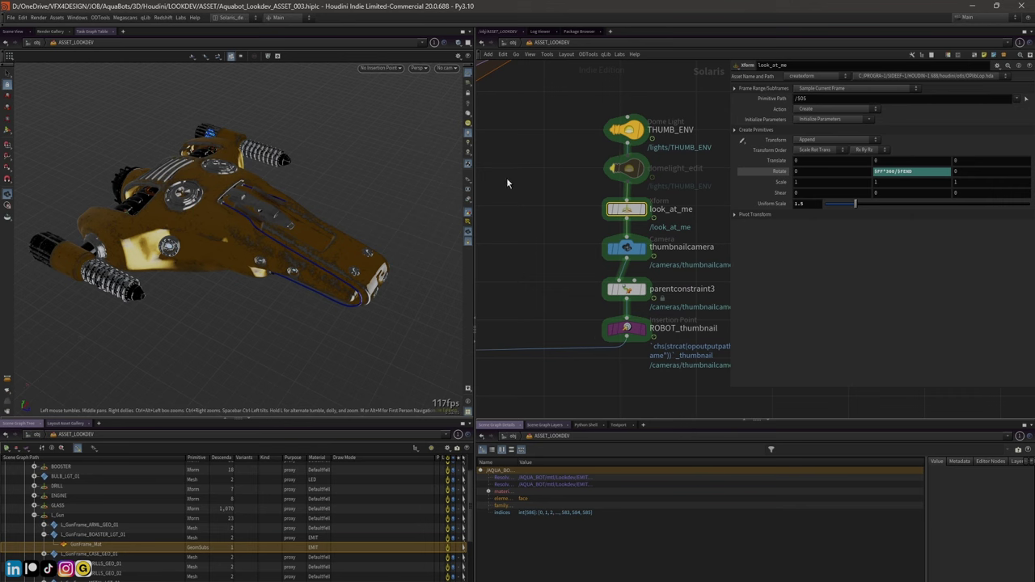
Reselect ASSET_LOOKDEV_OUTPUT to show its thumbnail settings alongside the thumbnail camera nodes
scroll(548, 289, down, 8)
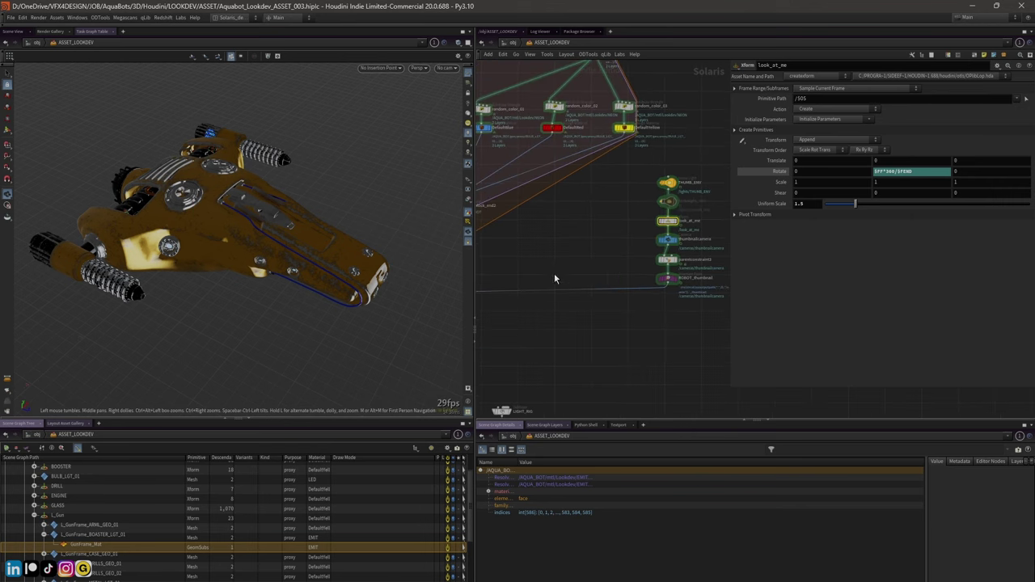
middle_drag(623, 323, 633, 325)
click(529, 311)
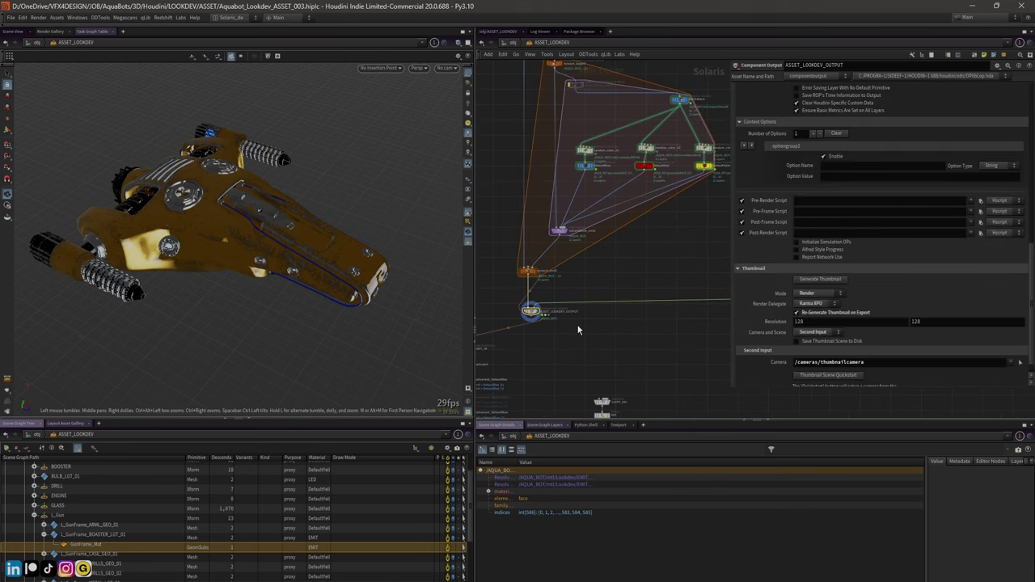
scroll(558, 209, up, 6)
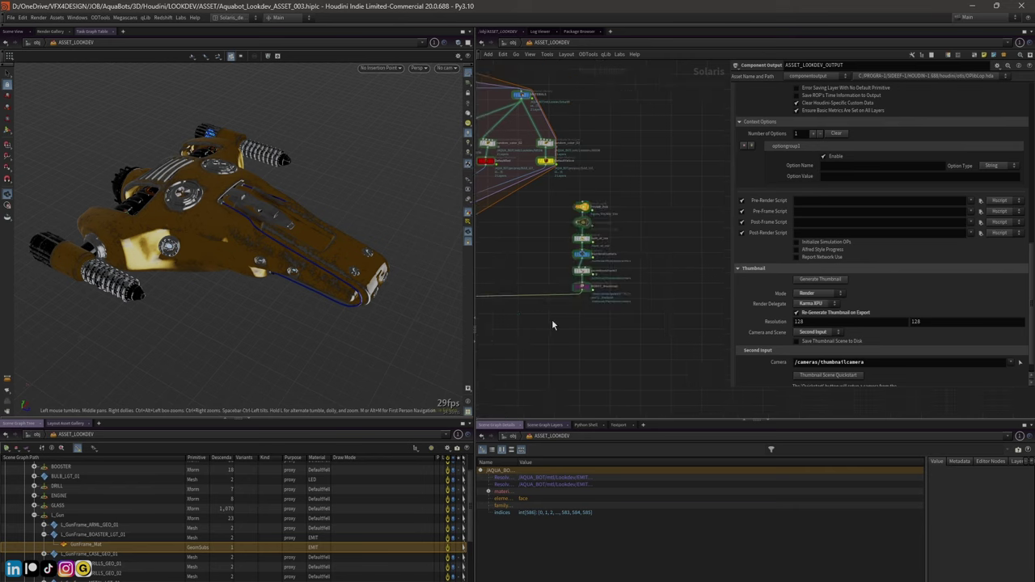
middle_drag(545, 264, 617, 258)
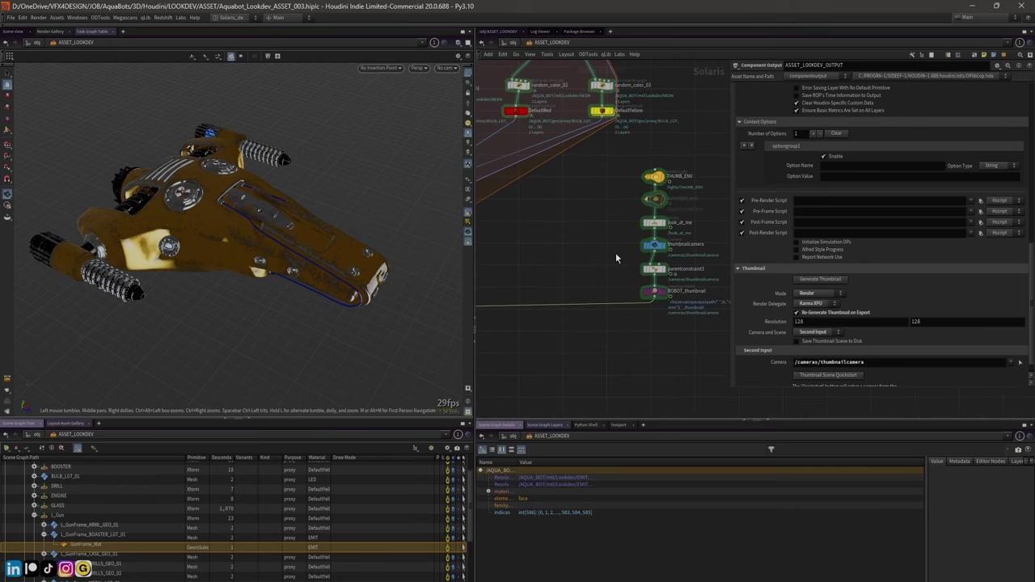
Look through /cameras/thumbnailcamera in the viewport and render the view with Karma XPU
click(445, 67)
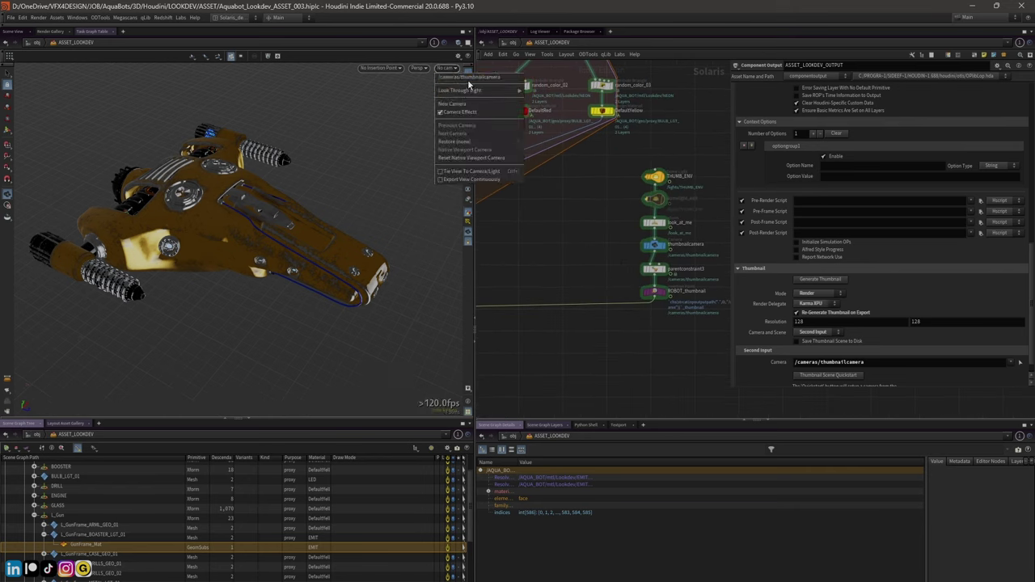
click(469, 84)
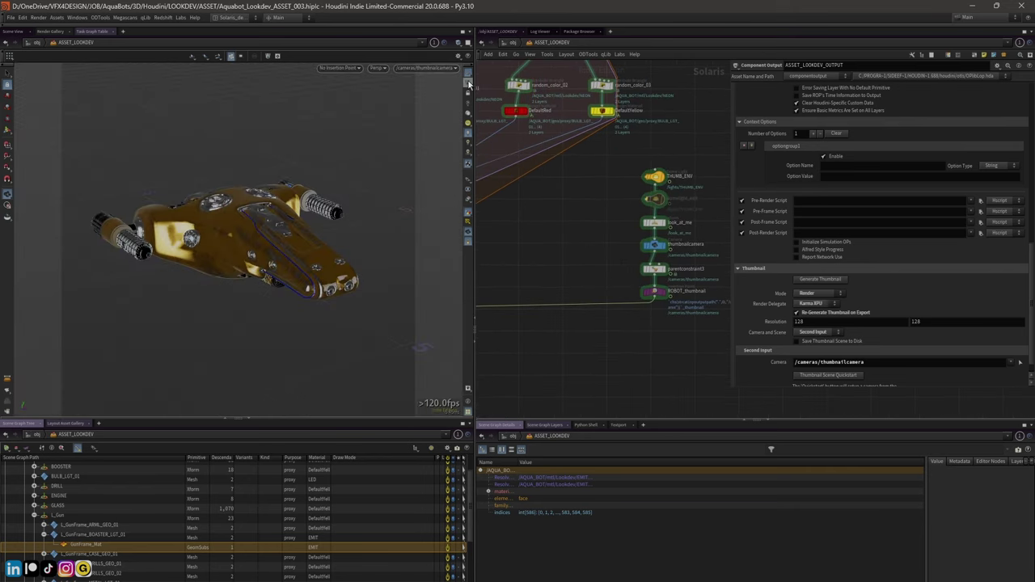
click(378, 68)
click(409, 114)
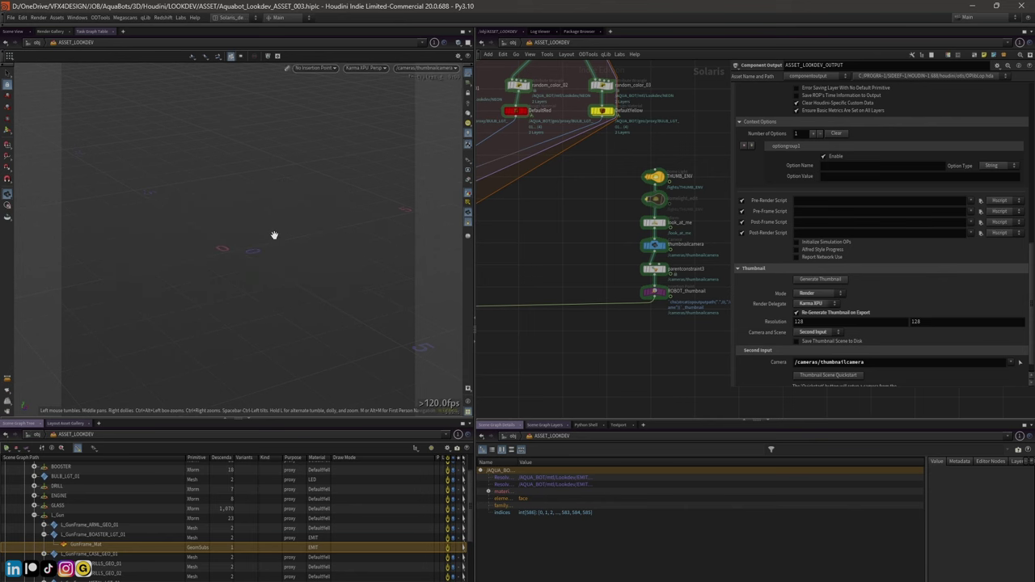
Check the Layout Asset Gallery, return to the Scene Graph Tree, and narrow the parameters around the output node graph
click(66, 423)
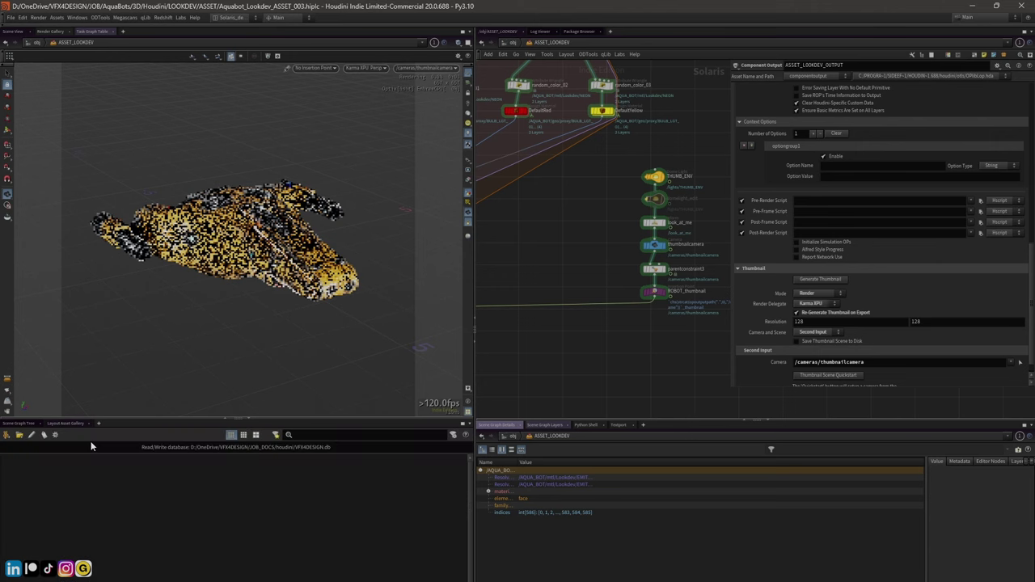
click(29, 424)
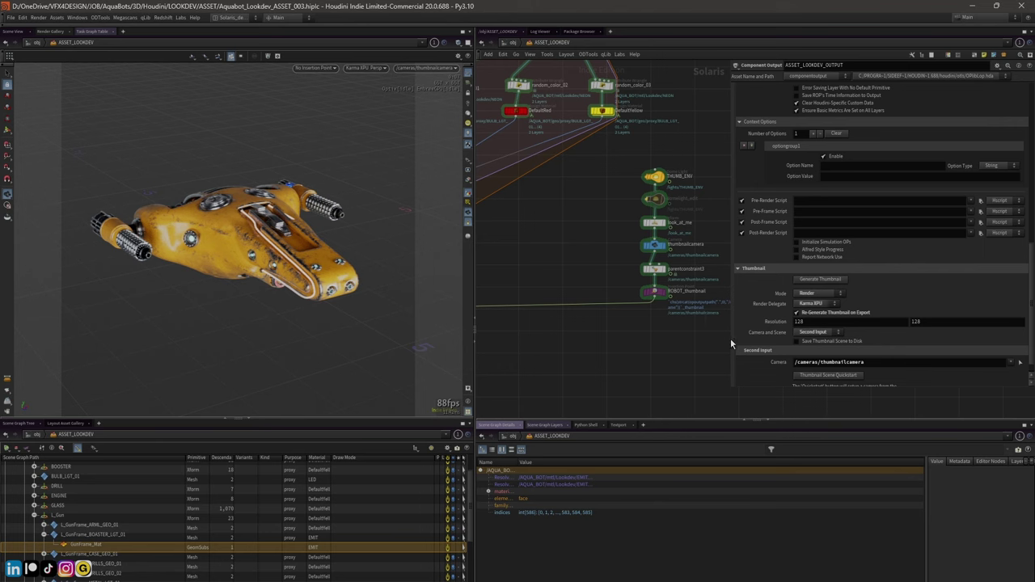
drag(732, 339, 830, 338)
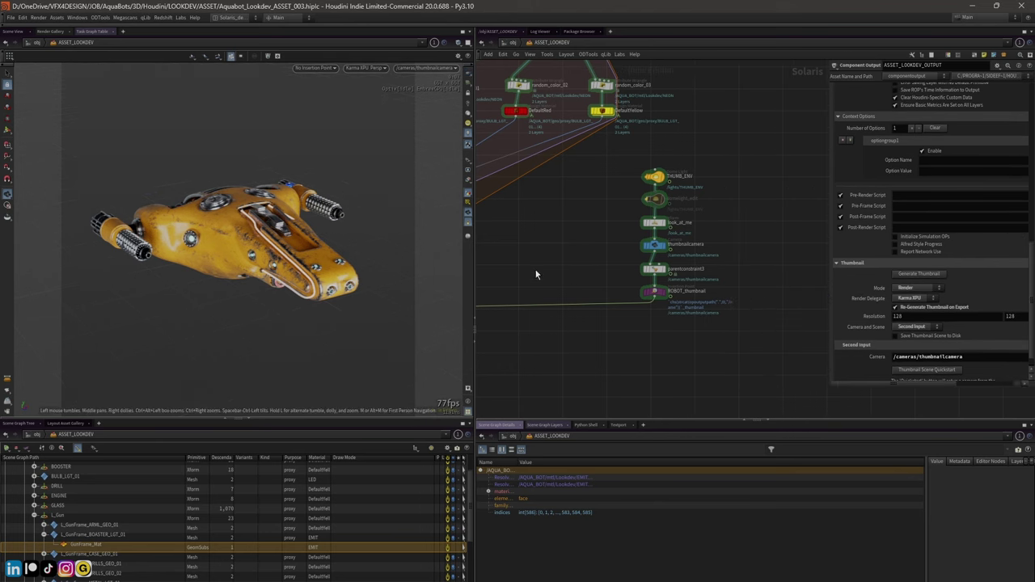
middle_drag(535, 275, 676, 249)
Switch the viewport renderer back to Houdini GL and focus the graph on ASSET_LOOKDEV_OUTPUT
click(365, 69)
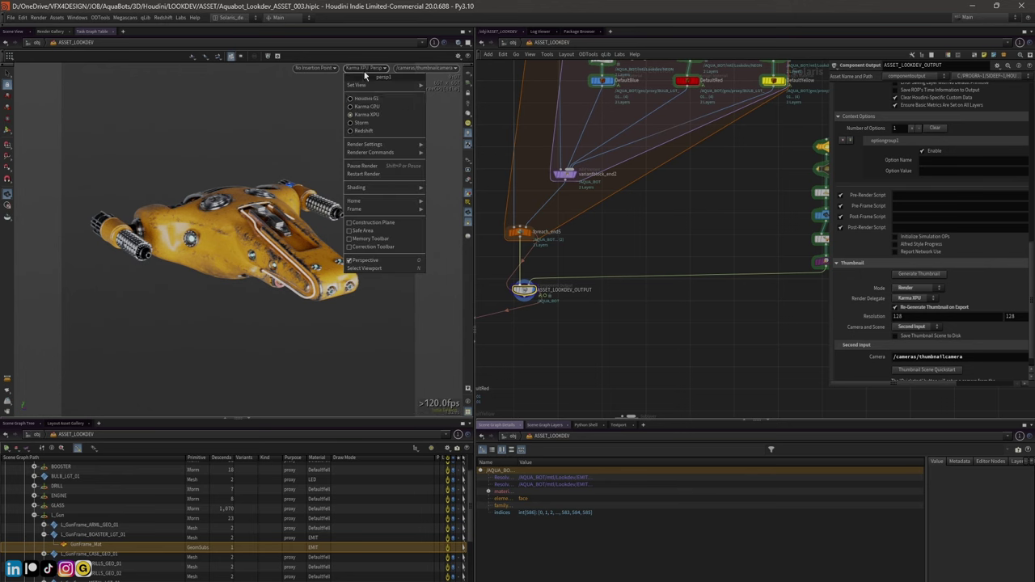
click(370, 98)
scroll(572, 312, down, 3)
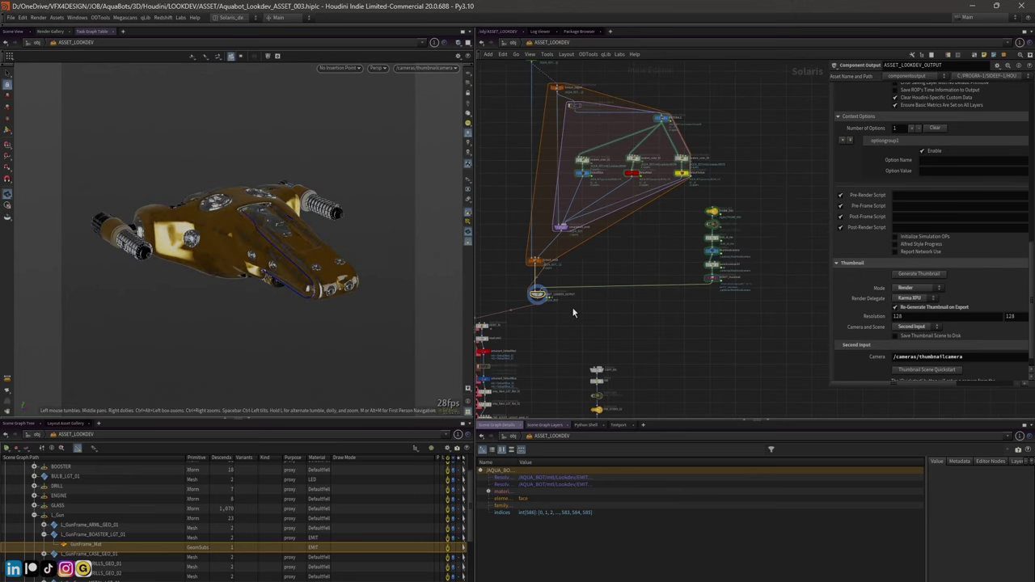
scroll(573, 314, up, 3)
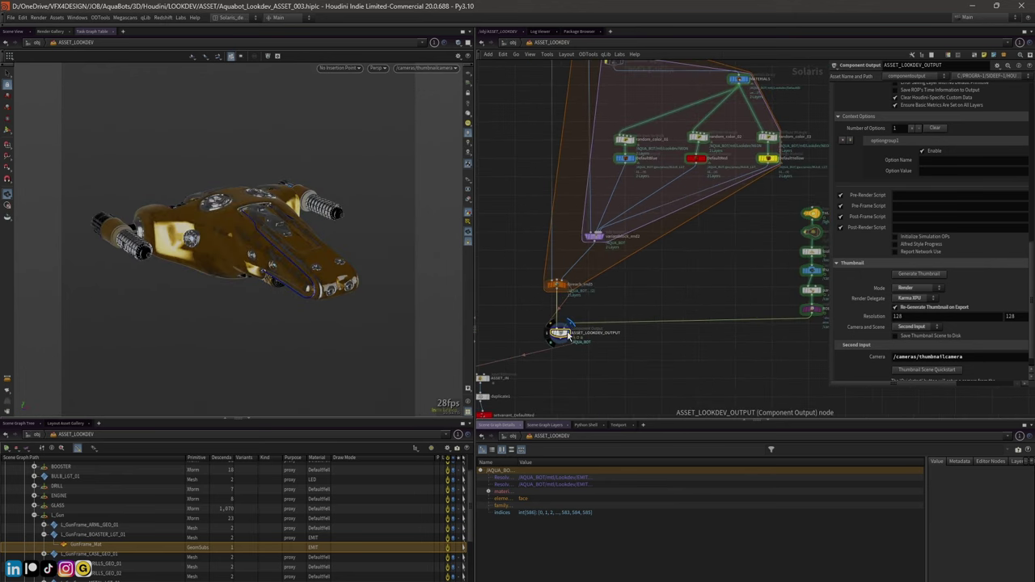
Widen the ASSET_LOOKDEV_OUTPUT parameters and review its Variant Layers, Export Options, Caching and Component Options settings
drag(830, 197, 686, 205)
scroll(741, 186, up, 5)
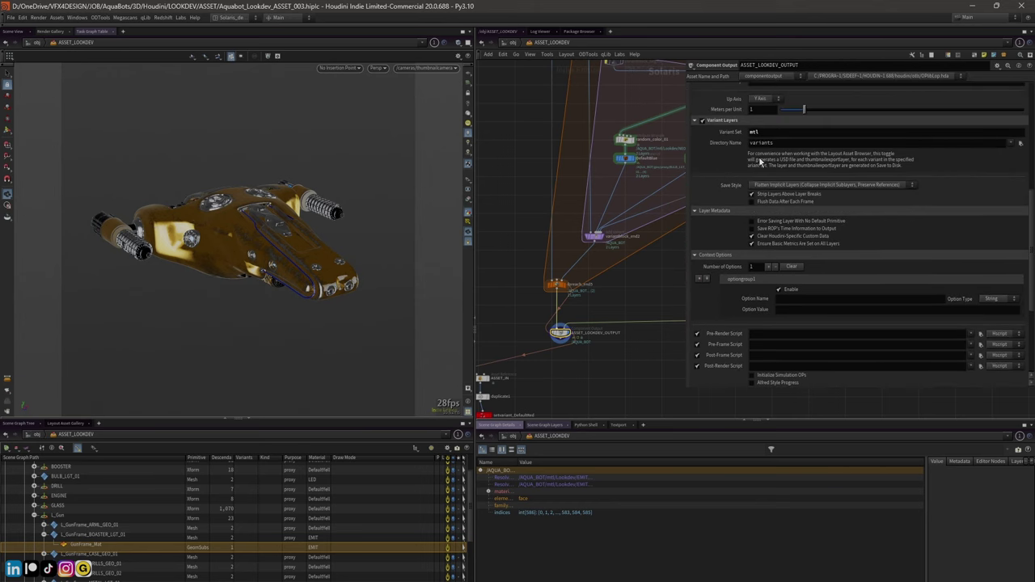
scroll(760, 161, up, 4)
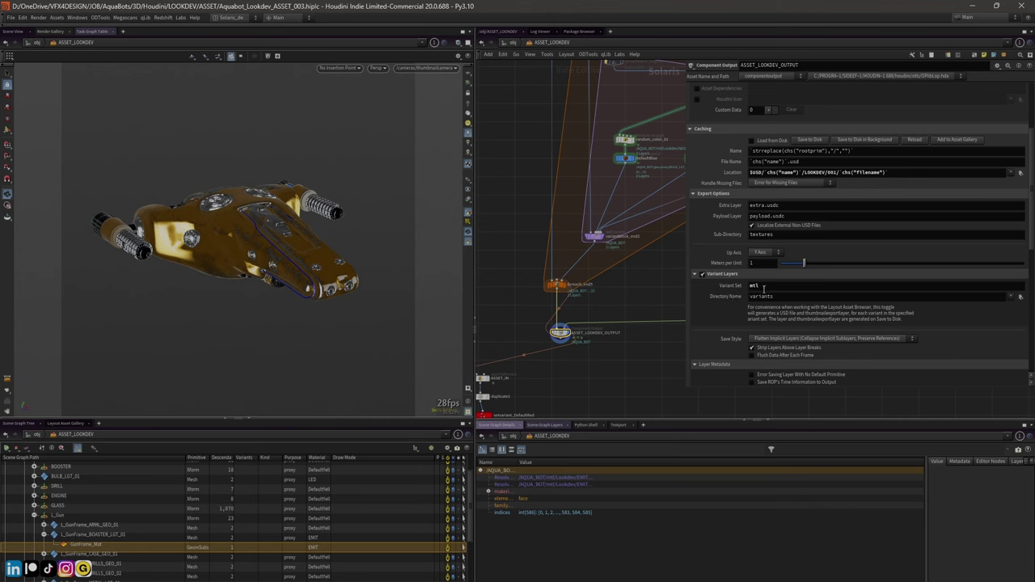
scroll(724, 261, up, 5)
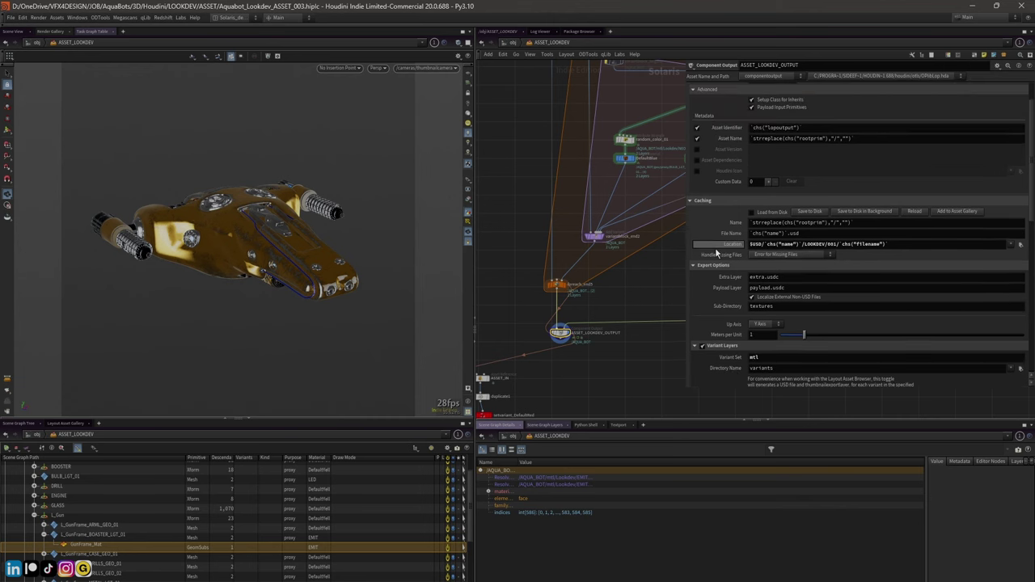
scroll(712, 252, up, 1)
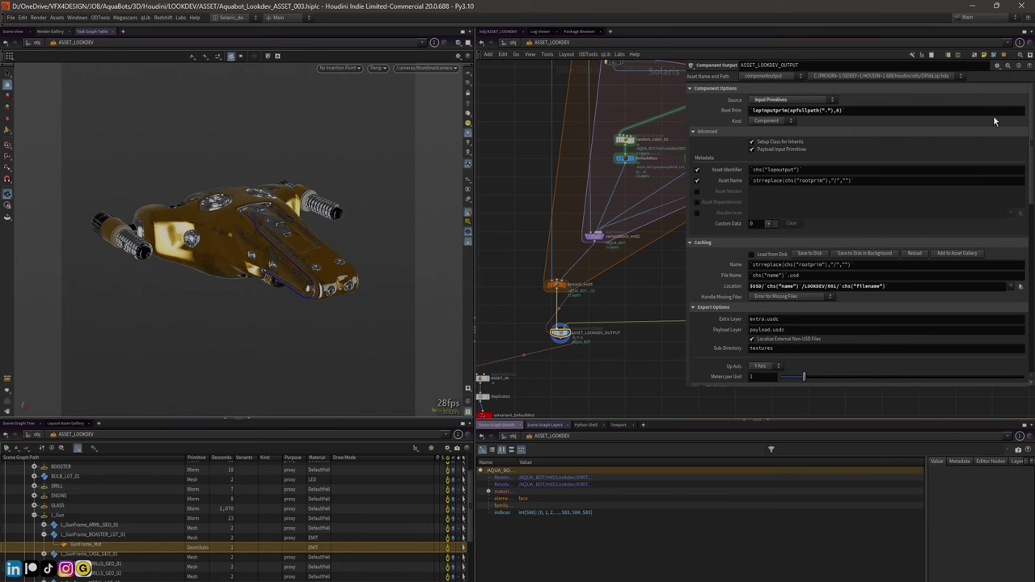
mouse_move(1033, 114)
mouse_down()
mouse_move(1033, 287)
mouse_move(1033, 131)
mouse_up()
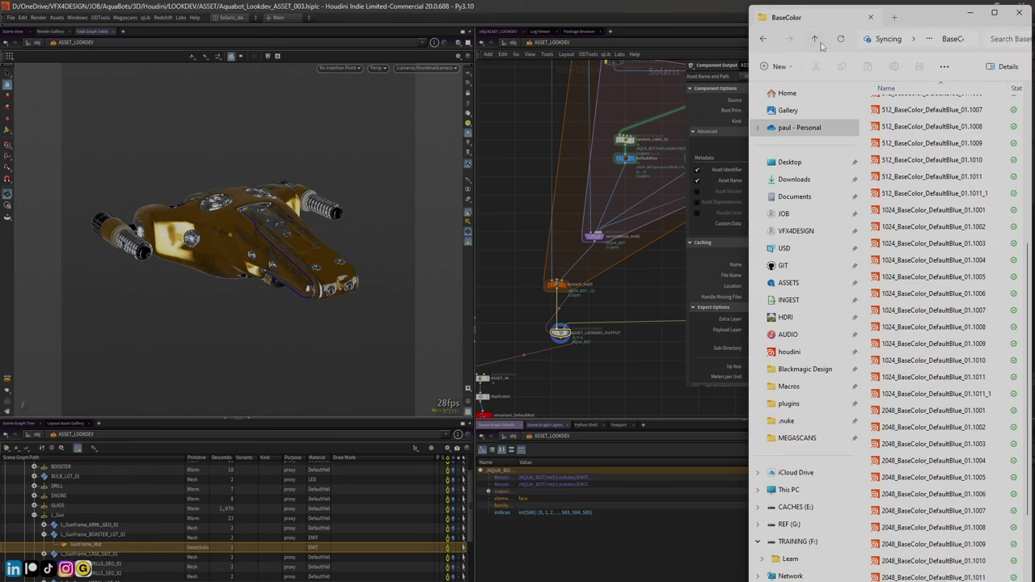
Switch to File Explorer, leave the BaseColor texture folder, and open AQUA_BOT in the USD directory to inspect its department folders
click(815, 40)
click(815, 40)
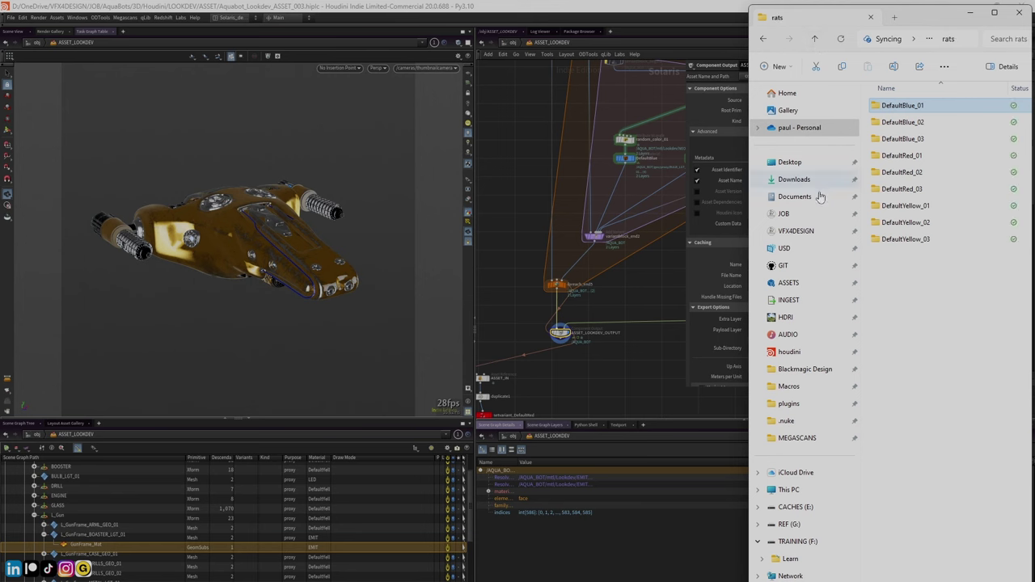
click(784, 248)
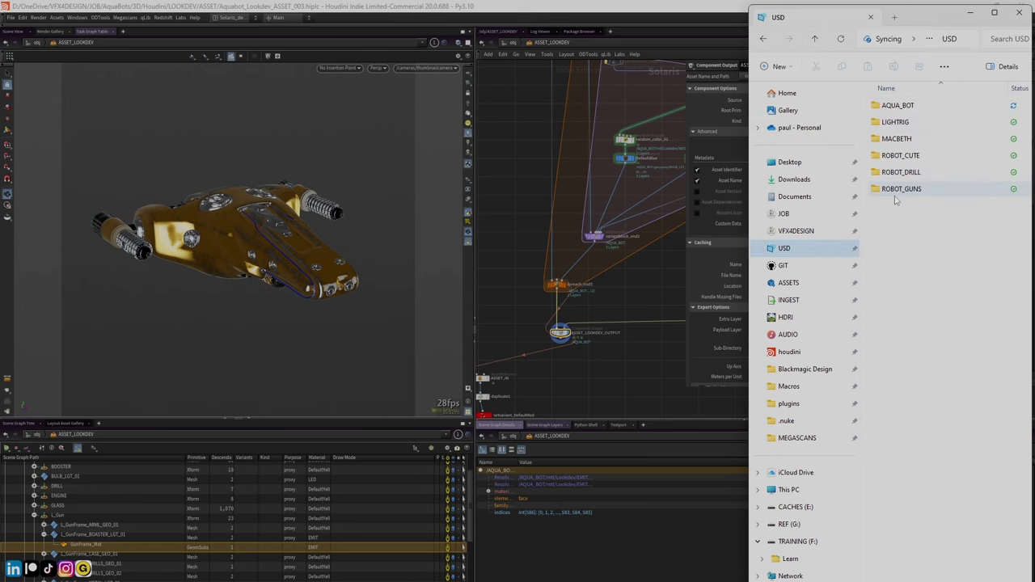
click(875, 108)
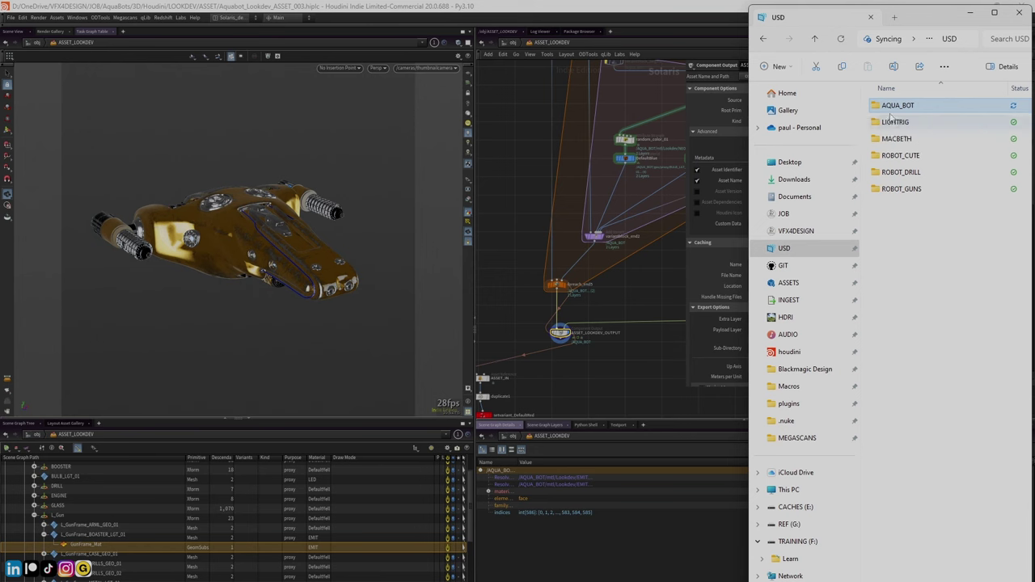
double_click(878, 107)
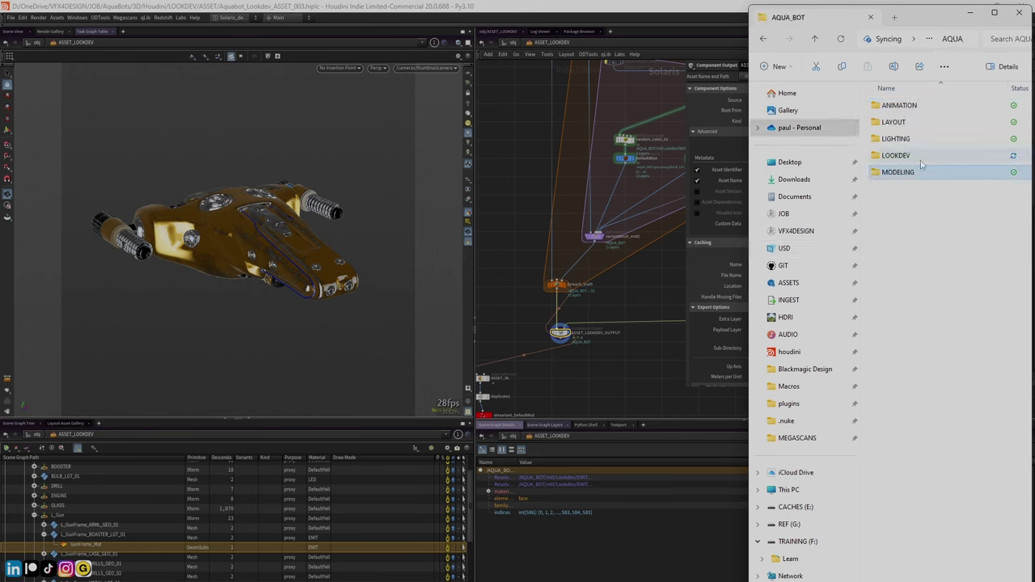
click(896, 139)
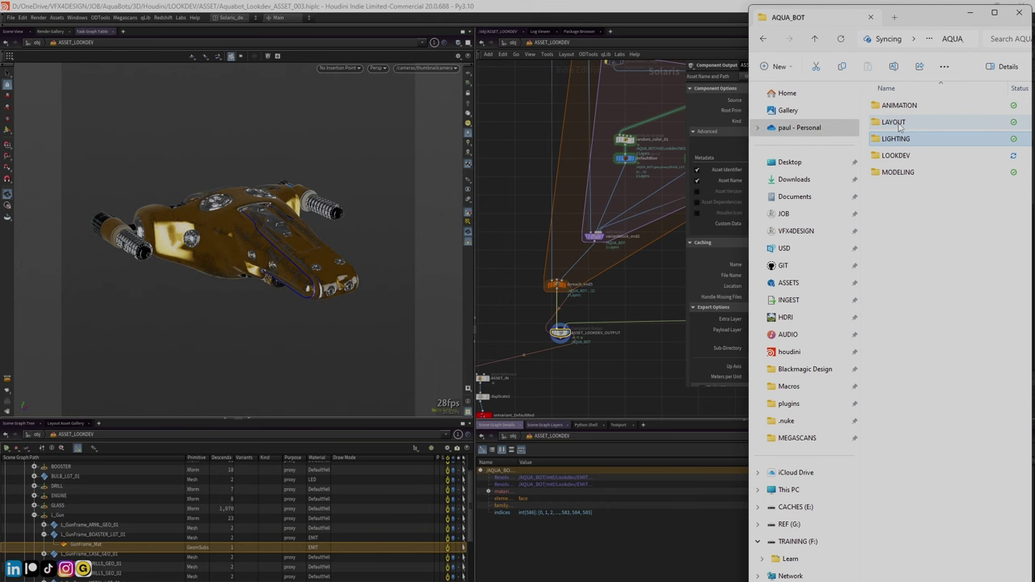
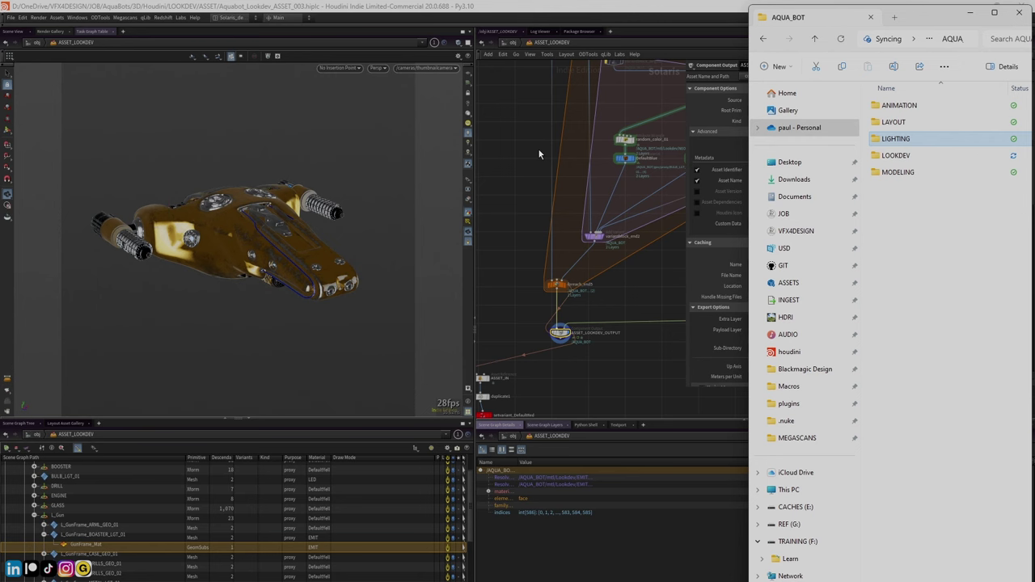
Open the LOOKDEV folder, its 001 version and the textures folder inside
click(878, 155)
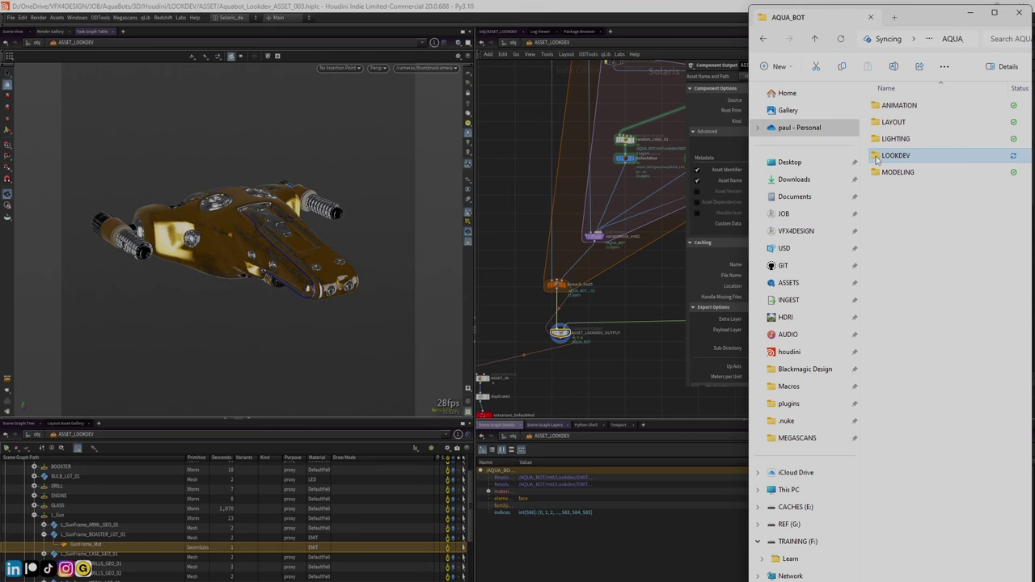
double_click(877, 157)
double_click(879, 106)
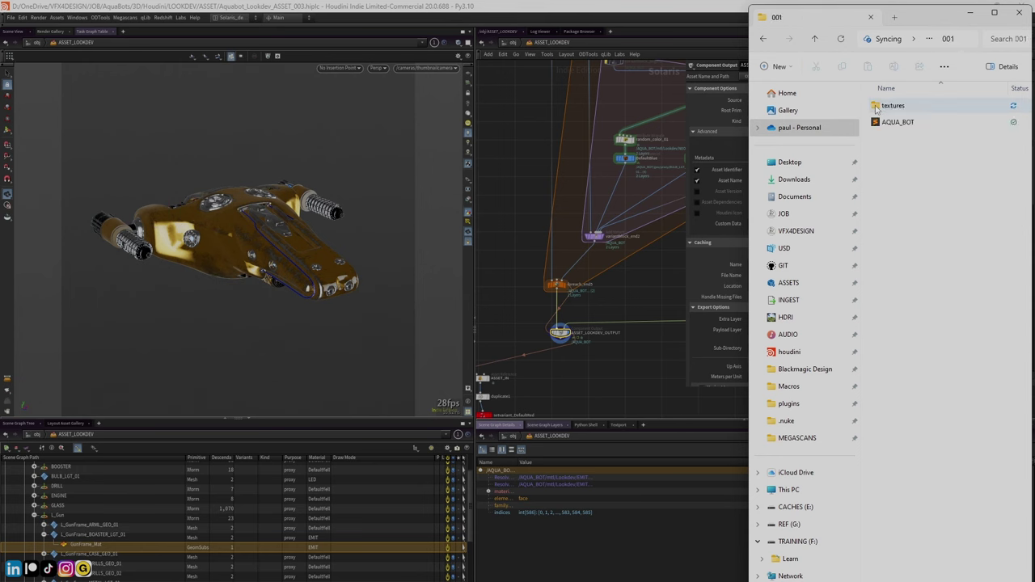
mouse_move(876, 107)
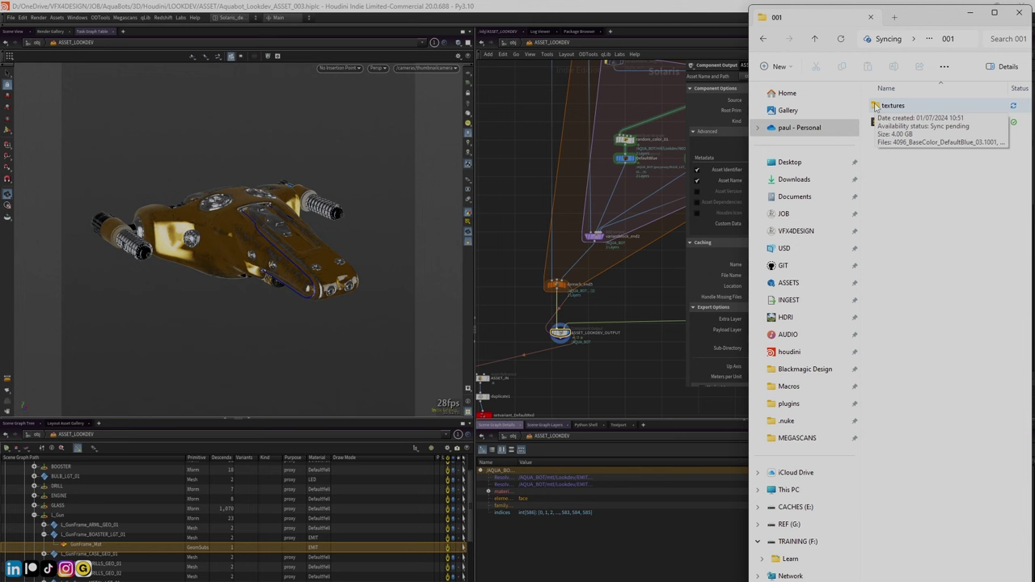
double_click(876, 106)
Review the exported BaseColor, Emissive, Metallic, Normal and Roughness textures for the blue, red and yellow variants
scroll(917, 161, down, 5)
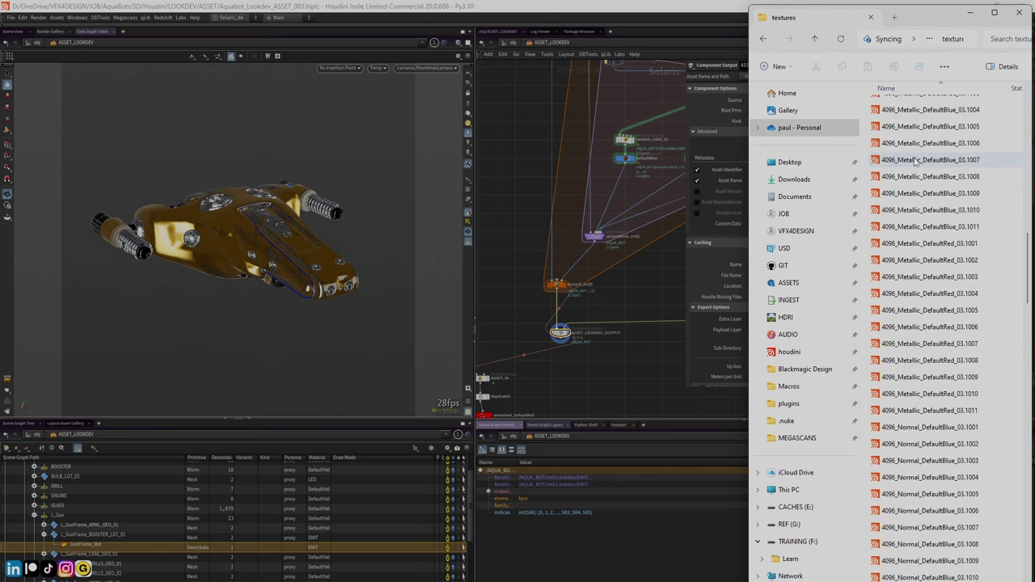
scroll(917, 161, down, 20)
scroll(916, 162, up, 4)
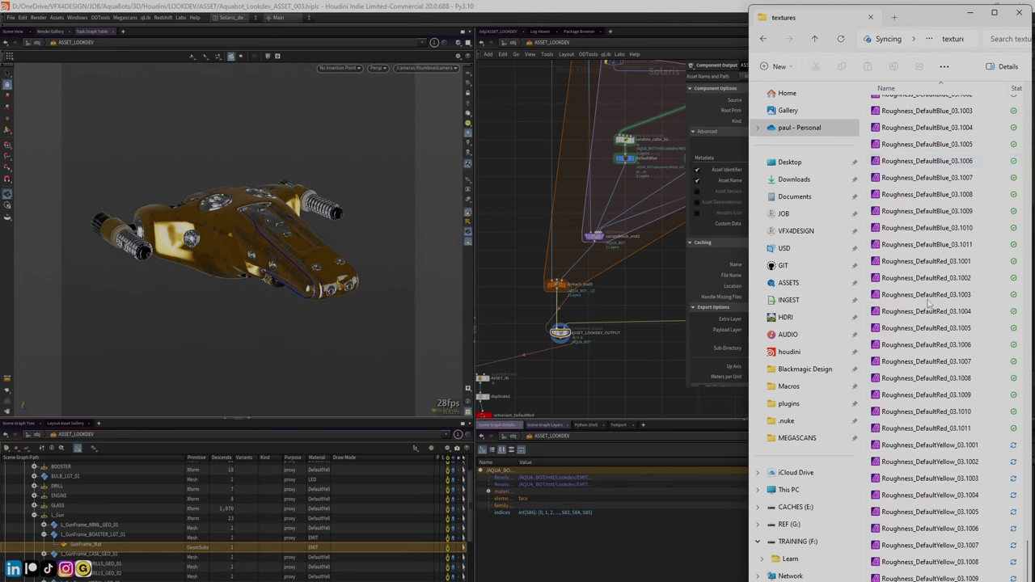
scroll(936, 485, up, 10)
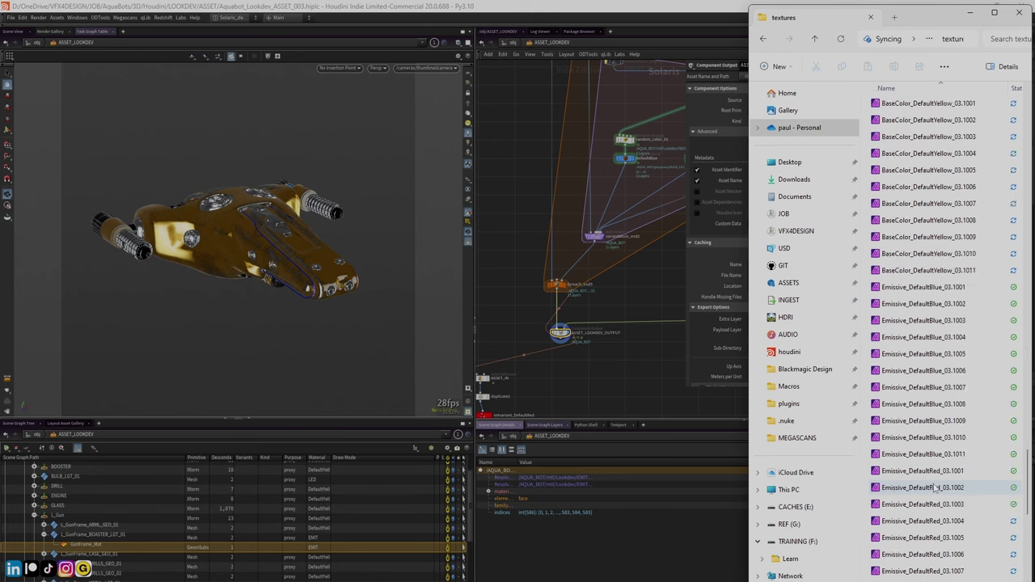
scroll(936, 488, down, 5)
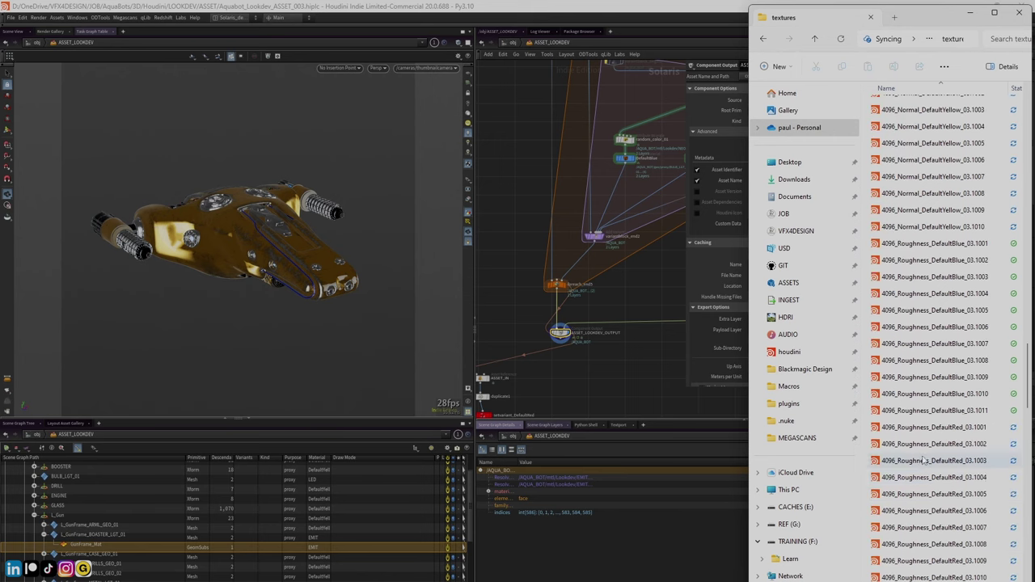
scroll(922, 247, up, 4)
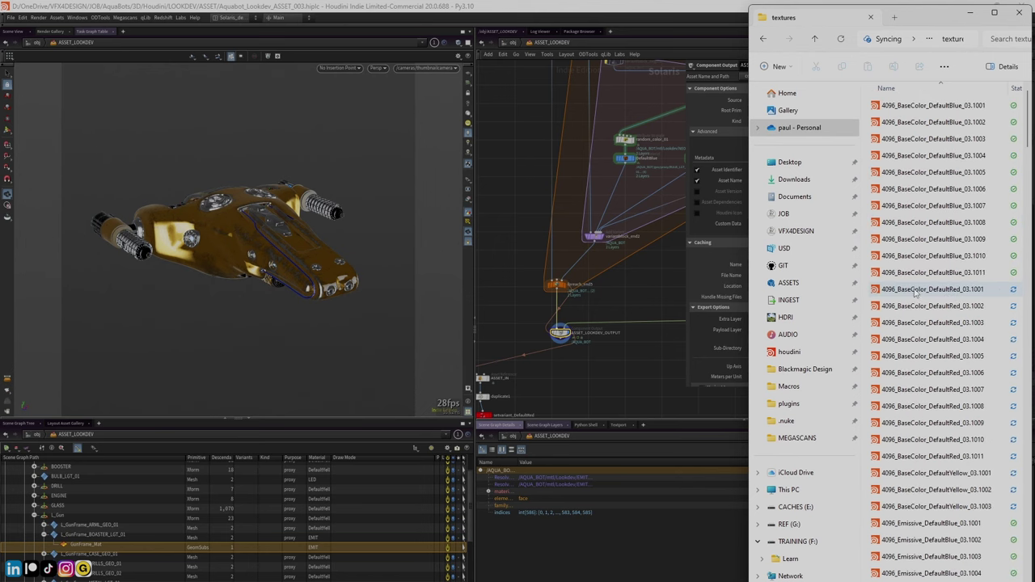
scroll(929, 194, down, 20)
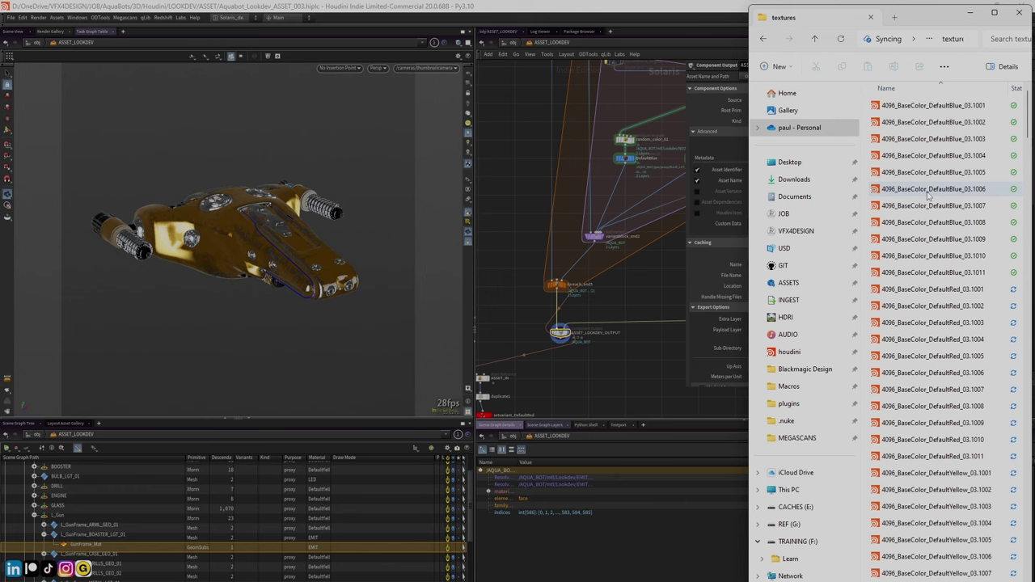
Go back up to the 001 folder, check its contents, and switch to Houdini
click(815, 40)
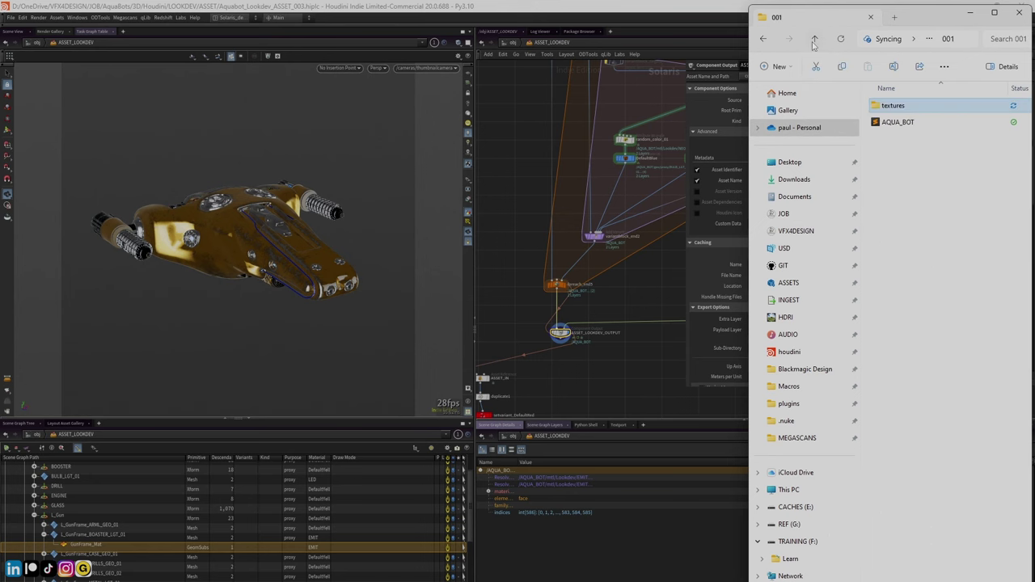
click(895, 143)
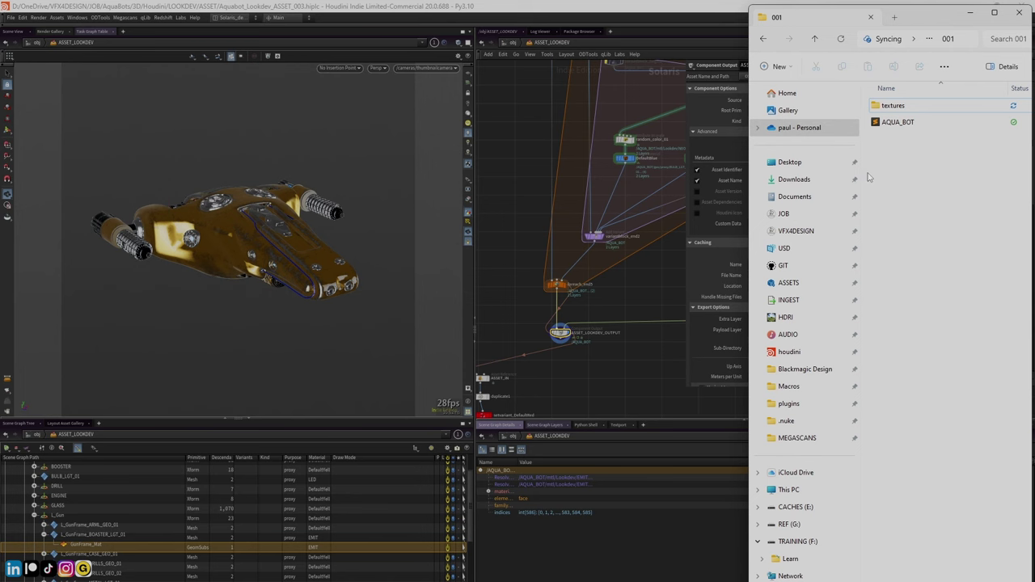
click(57, 425)
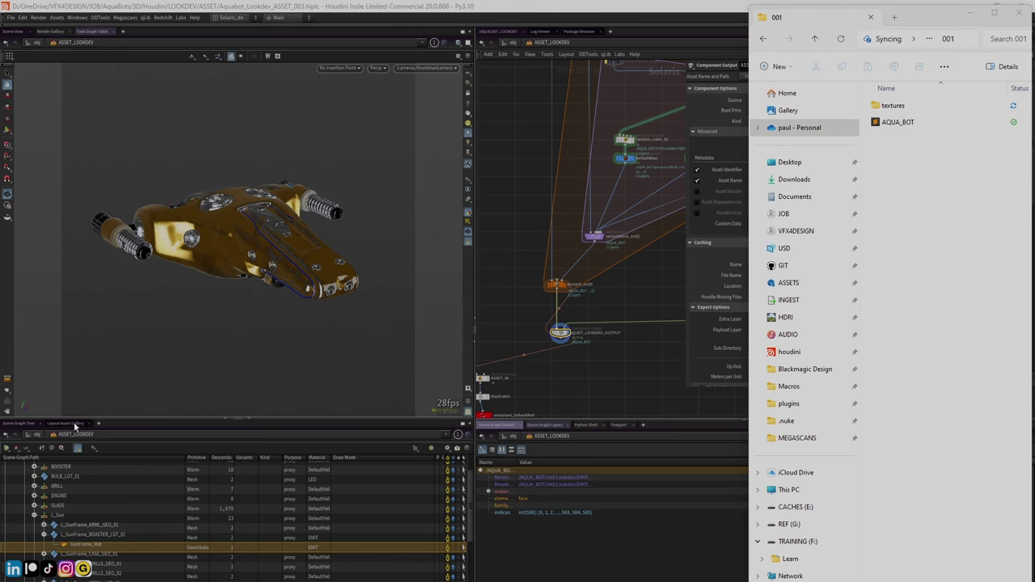
click(624, 365)
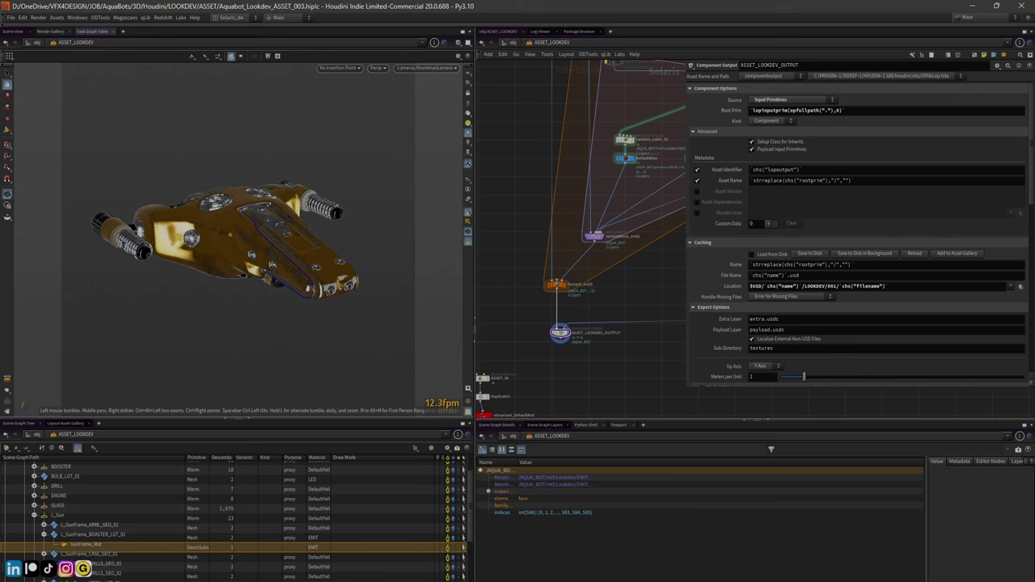
Switch to File Explorer, go up to AQUA_BOT, and reopen LOOKDEV, 001 and its variants folder
key(alt+Tab)
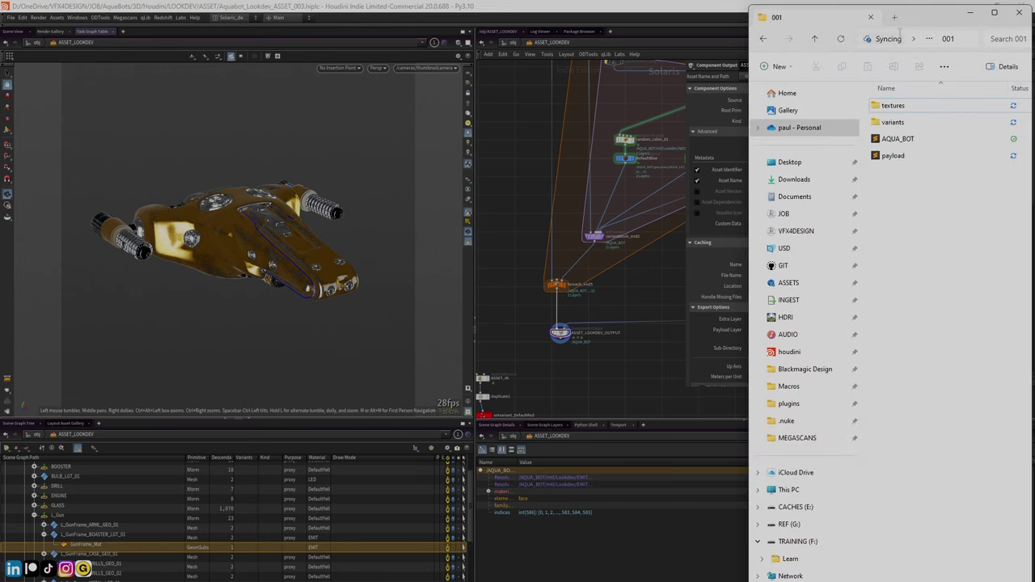
click(816, 39)
click(816, 39)
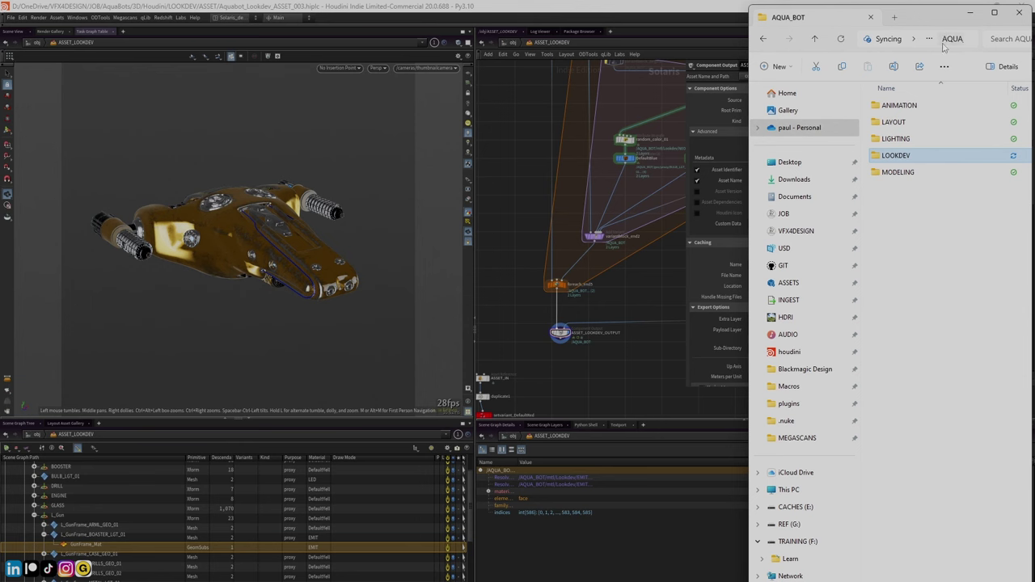
double_click(876, 157)
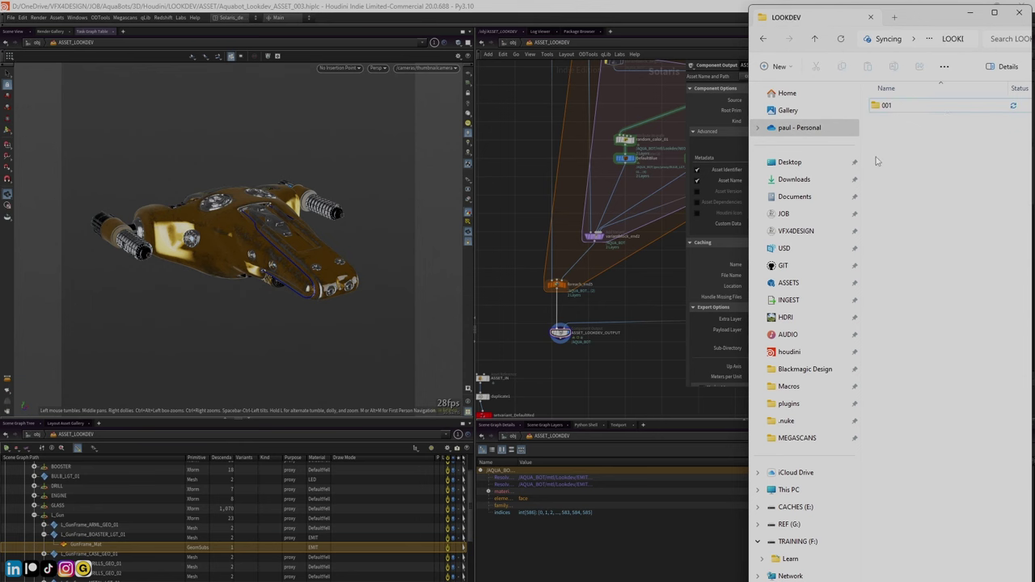
double_click(877, 108)
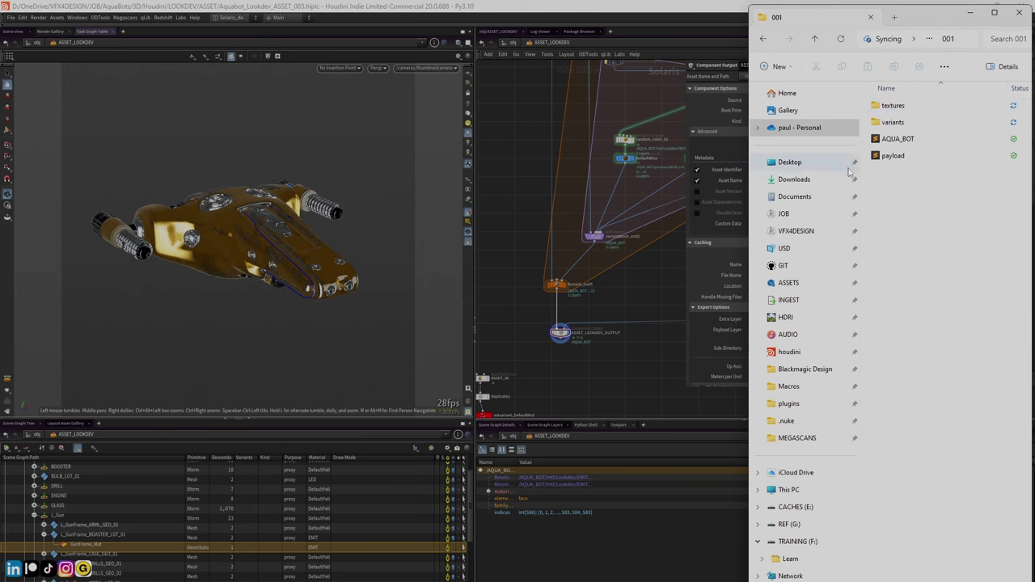
double_click(880, 122)
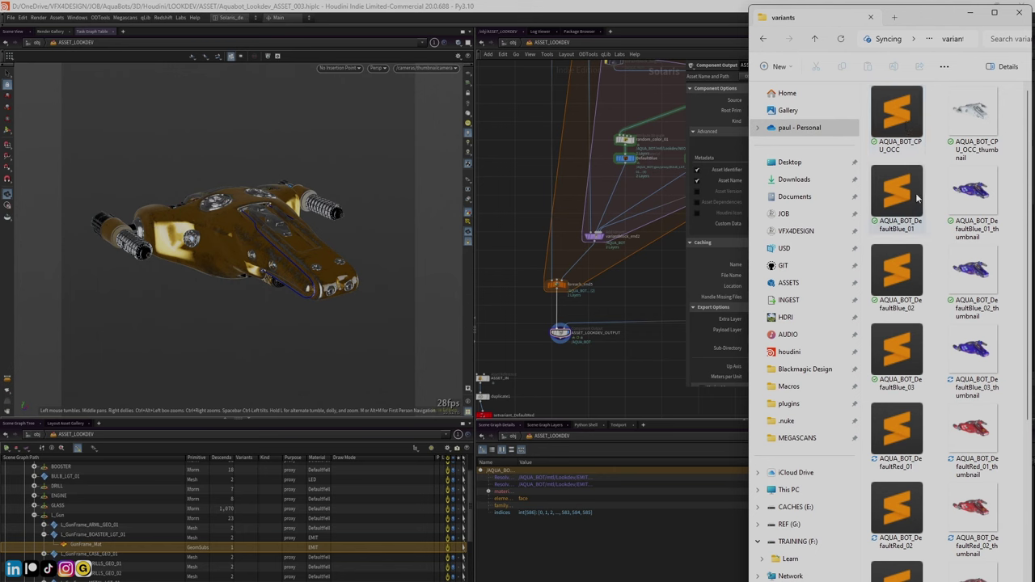
Look through the exported AQUA_BOT variant USD files and their thumbnail images
scroll(947, 128, down, 3)
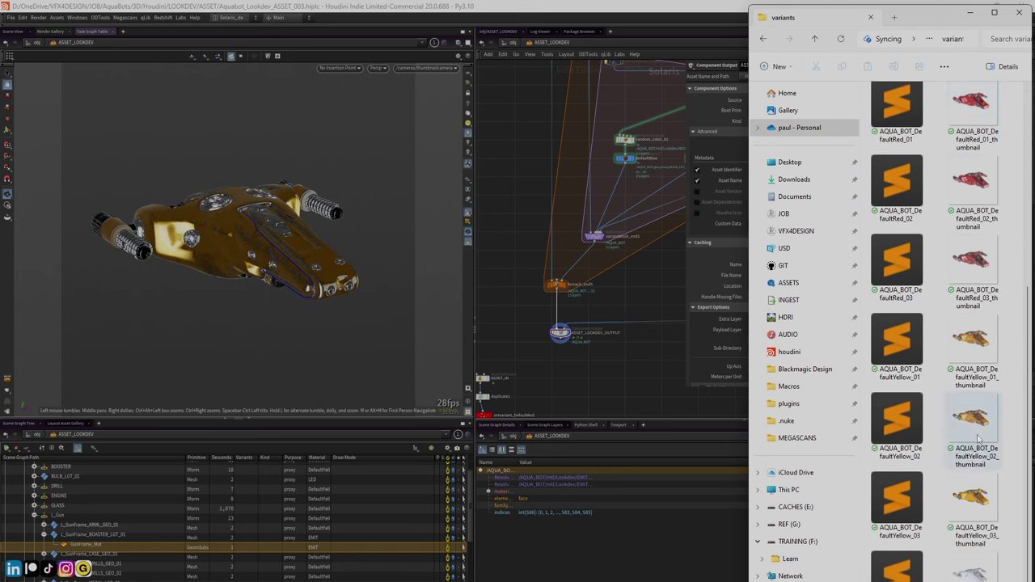
scroll(971, 243, up, 3)
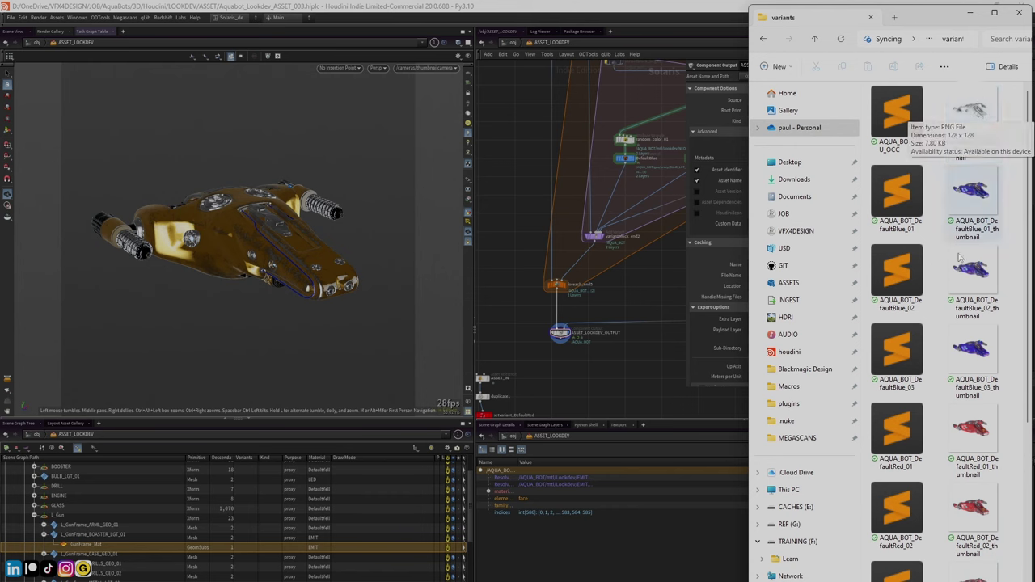
scroll(970, 117, down, 3)
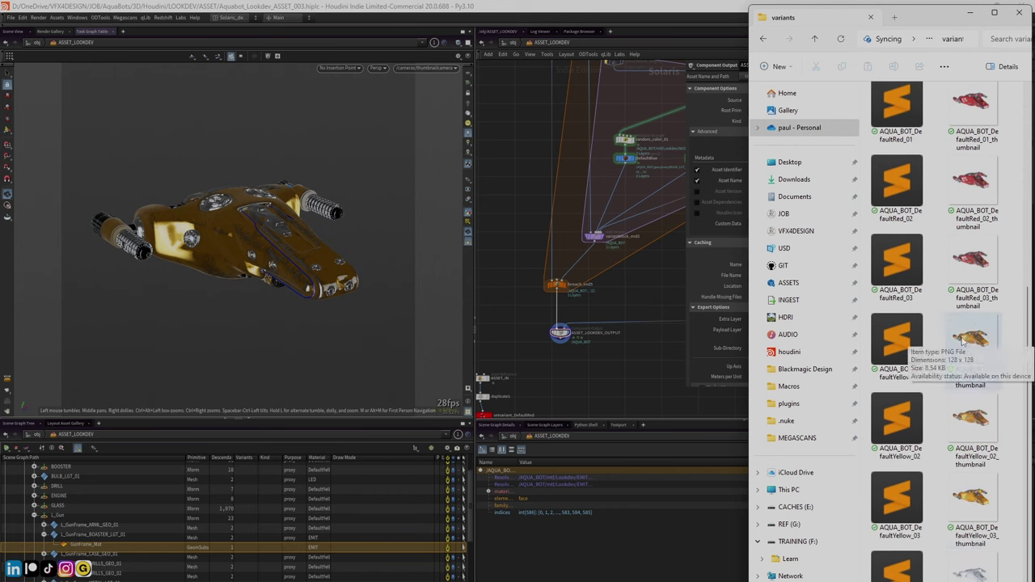
scroll(963, 341, up, 3)
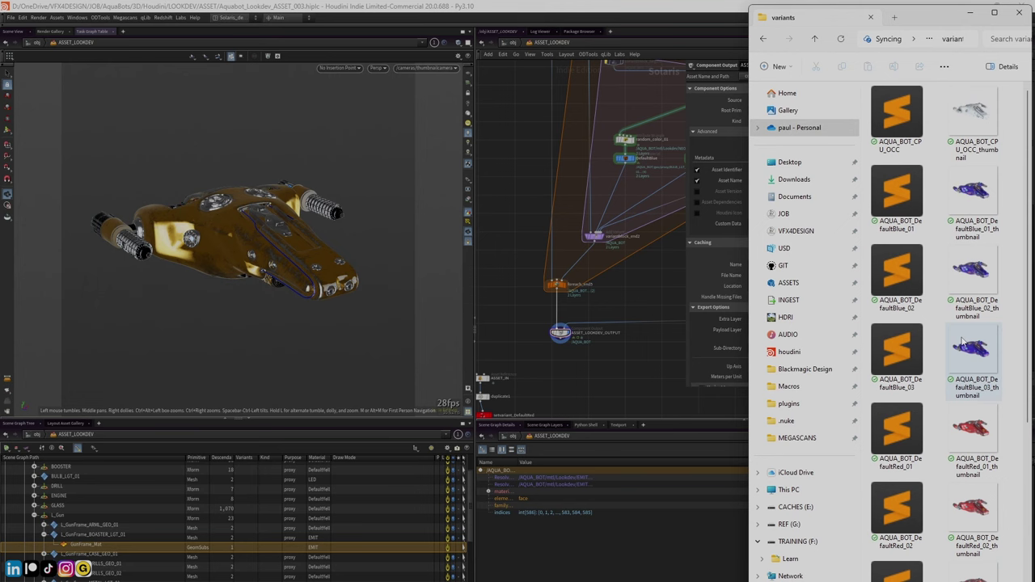
scroll(963, 342, down, 3)
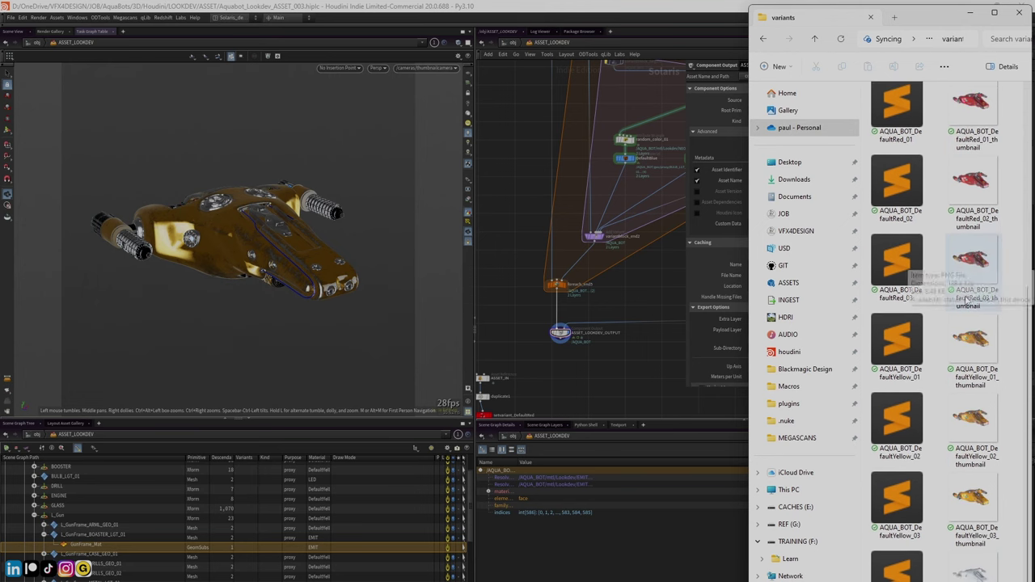
Switch to Houdini, show the Layout Asset Gallery, and check the path of its read/write database
click(487, 9)
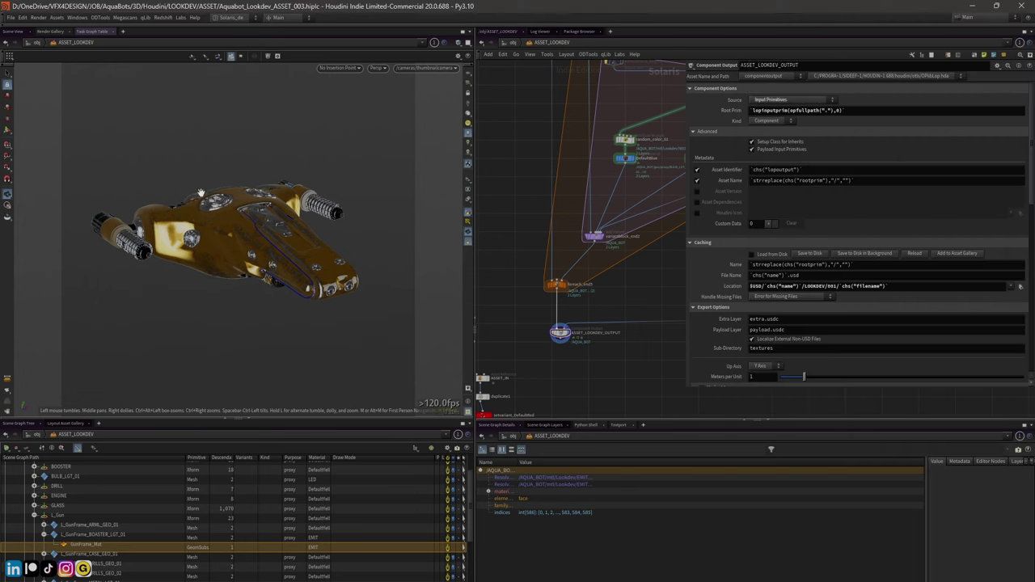
click(66, 423)
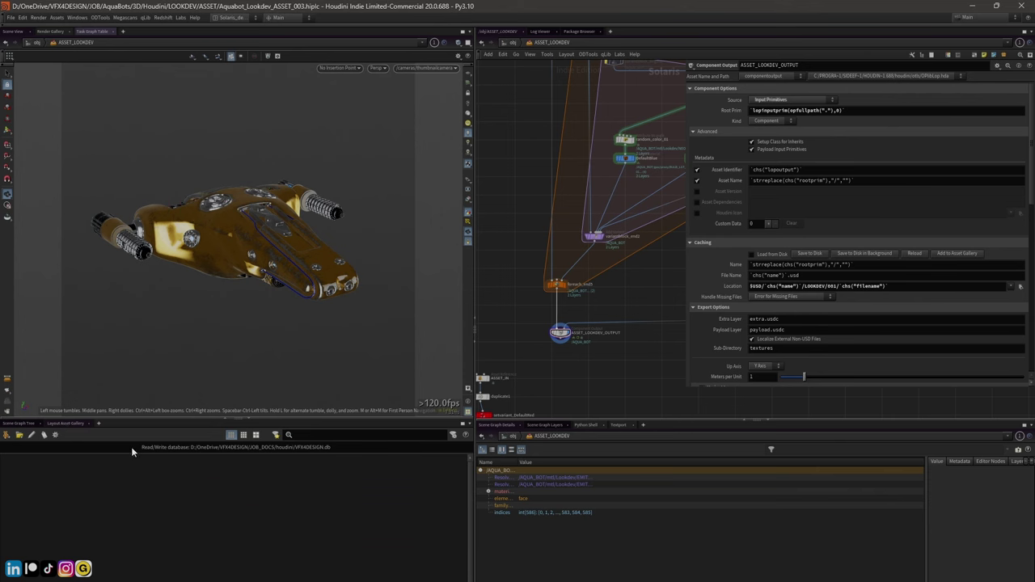
drag(134, 446, 346, 453)
click(342, 447)
Add the ASSET_LOOKDEV_OUTPUT component to the asset gallery, then show large thumbnails in a taller gallery pane
drag(1034, 181, 1033, 221)
scroll(986, 224, up, 5)
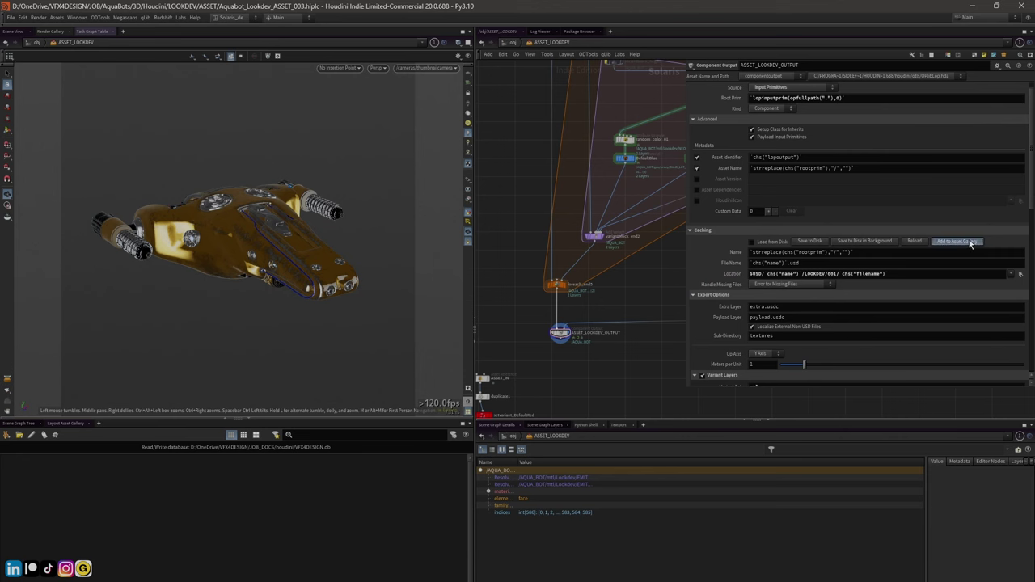
click(966, 241)
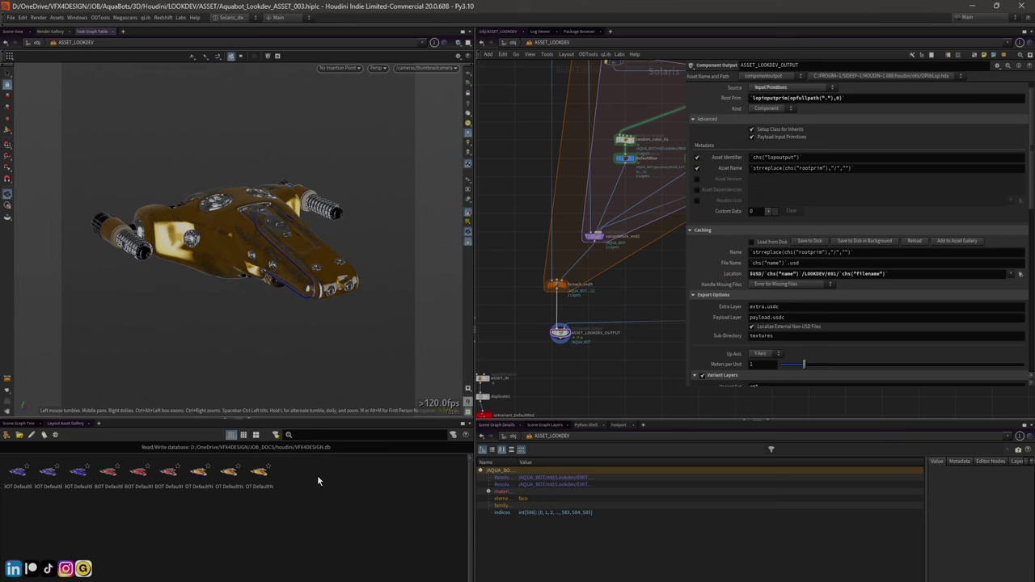
click(256, 435)
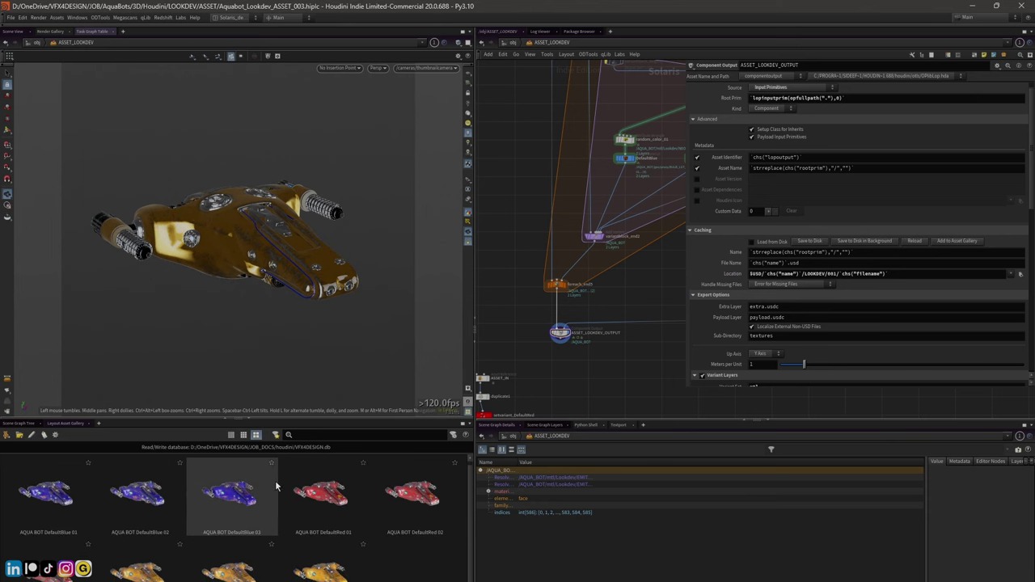
drag(320, 419, 321, 401)
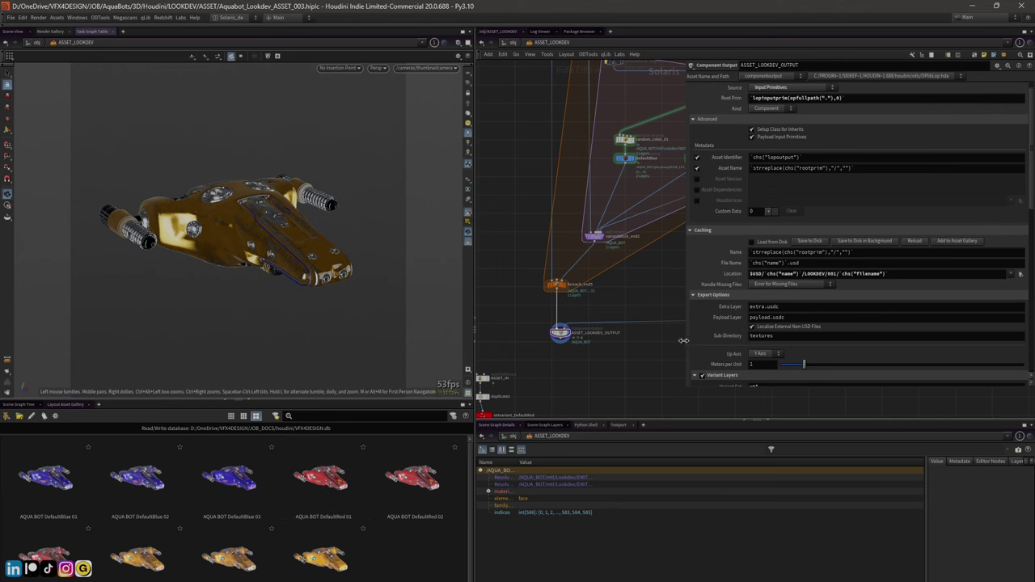
Narrow the parameters, highlight the whole asset lookdev node network by selecting it, and clear the selection
drag(684, 340, 772, 341)
scroll(668, 334, down, 5)
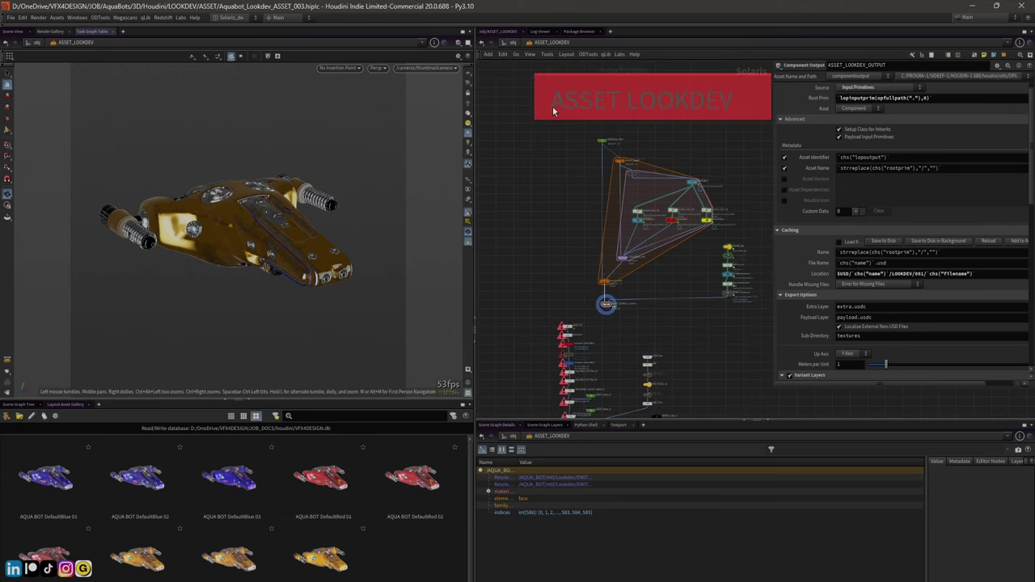
drag(558, 128, 749, 308)
scroll(686, 273, up, 1)
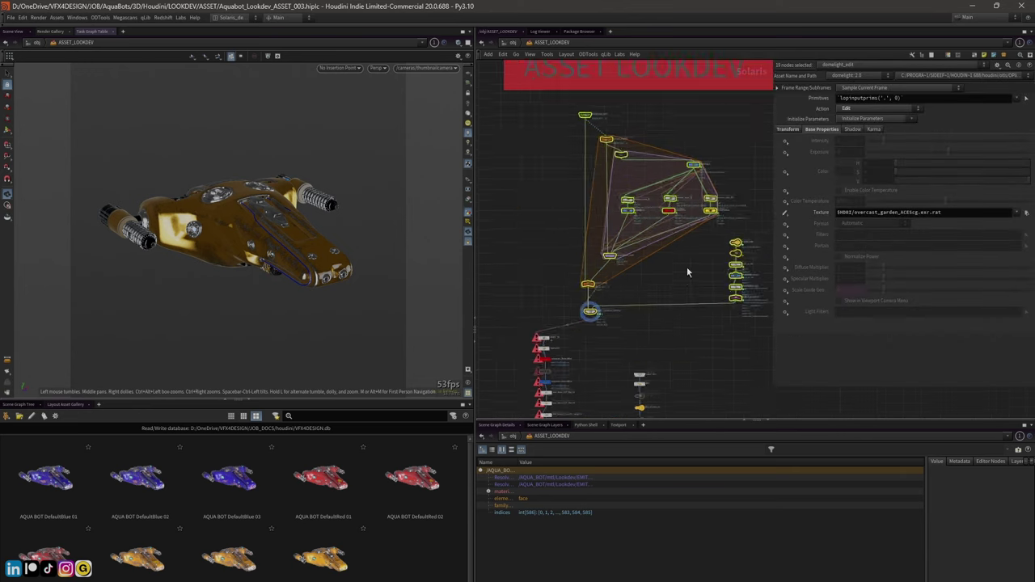
scroll(686, 267, up, 3)
scroll(676, 259, up, 2)
click(662, 287)
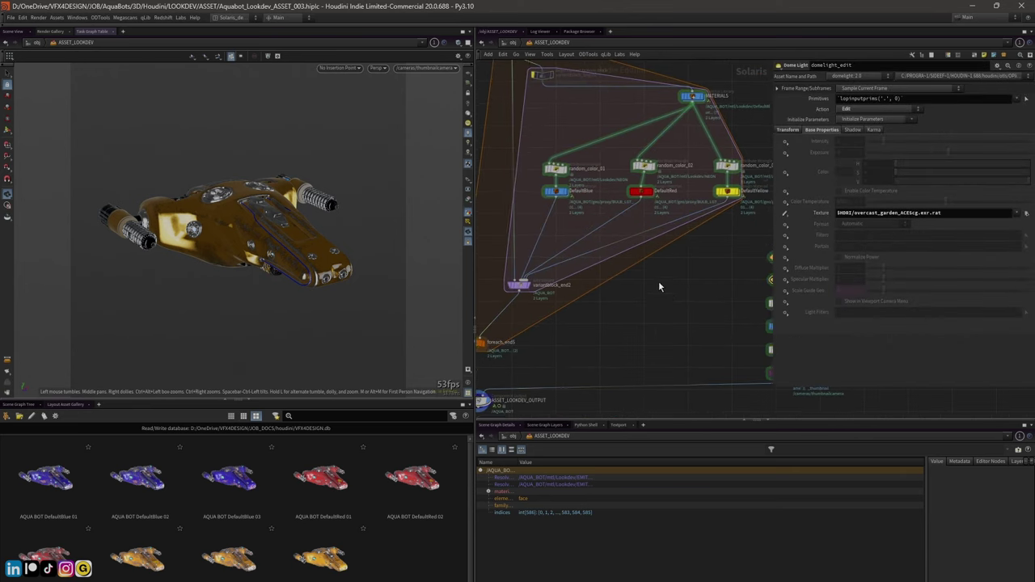
Inspect the random_color_01 wrangle code and the DefaultBlue material assignments in the variant block
scroll(664, 291, up, 2)
click(555, 179)
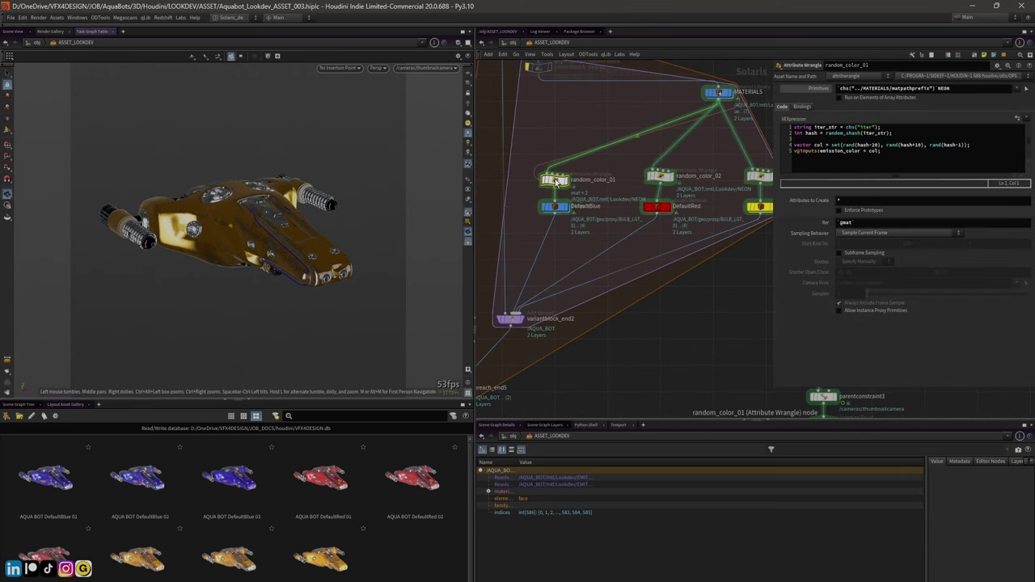
click(555, 207)
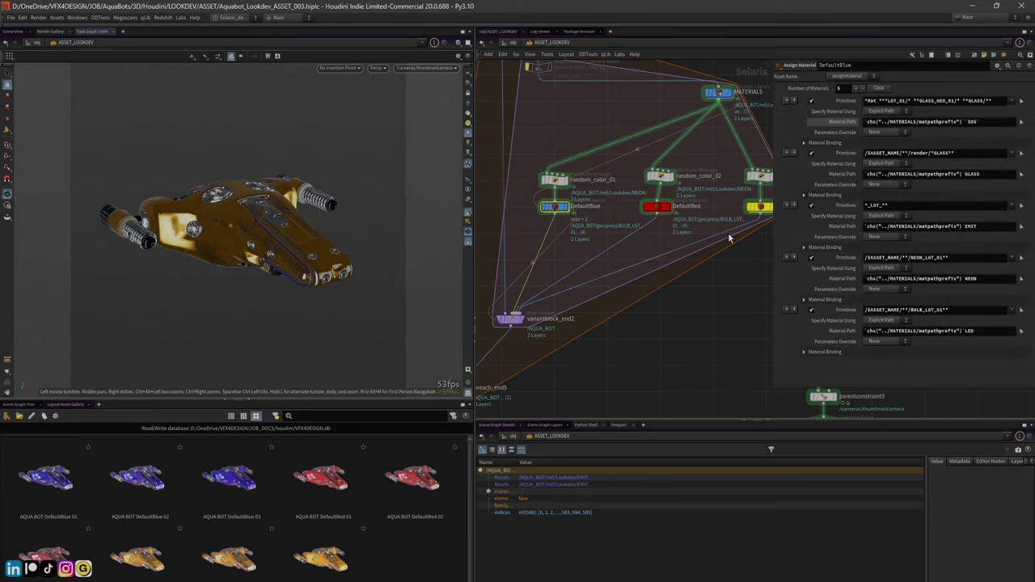
scroll(715, 282, down, 2)
scroll(656, 250, up, 2)
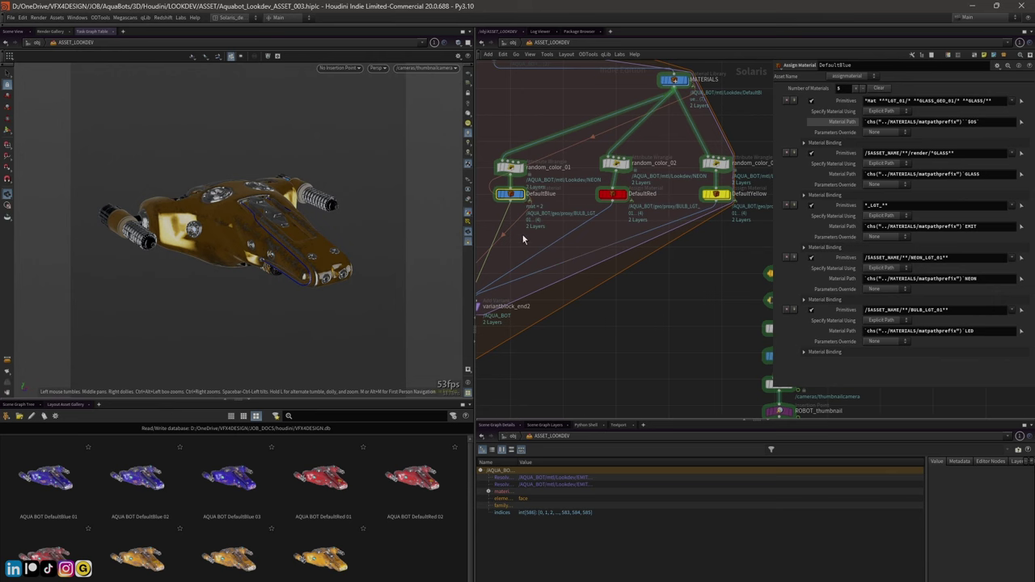
Inspect the variant settings of variantblock_end2 and the iteration settings of foreach_end5
scroll(552, 210, down, 2)
scroll(567, 195, down, 2)
scroll(571, 201, up, 2)
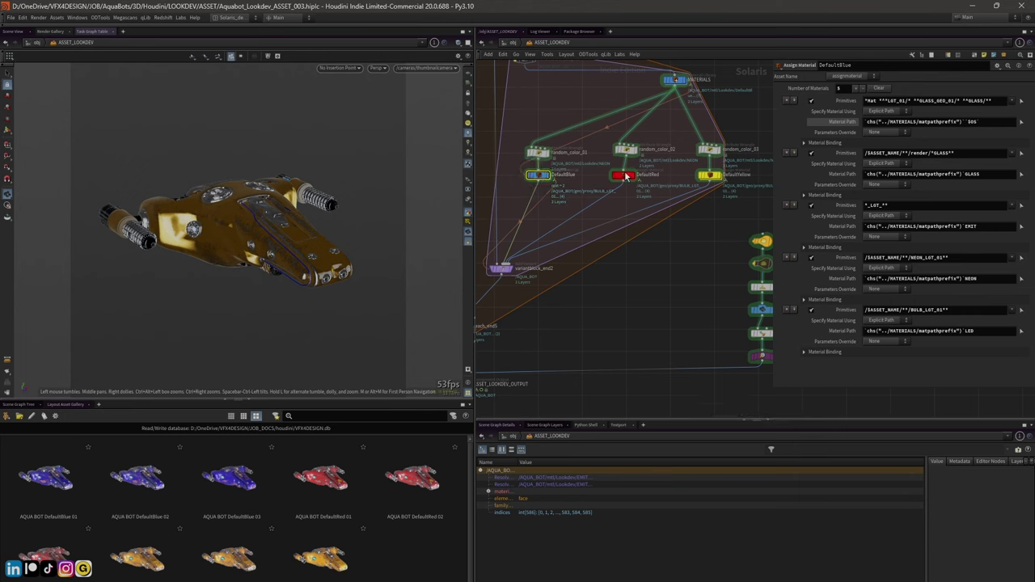
middle_drag(605, 284, 613, 284)
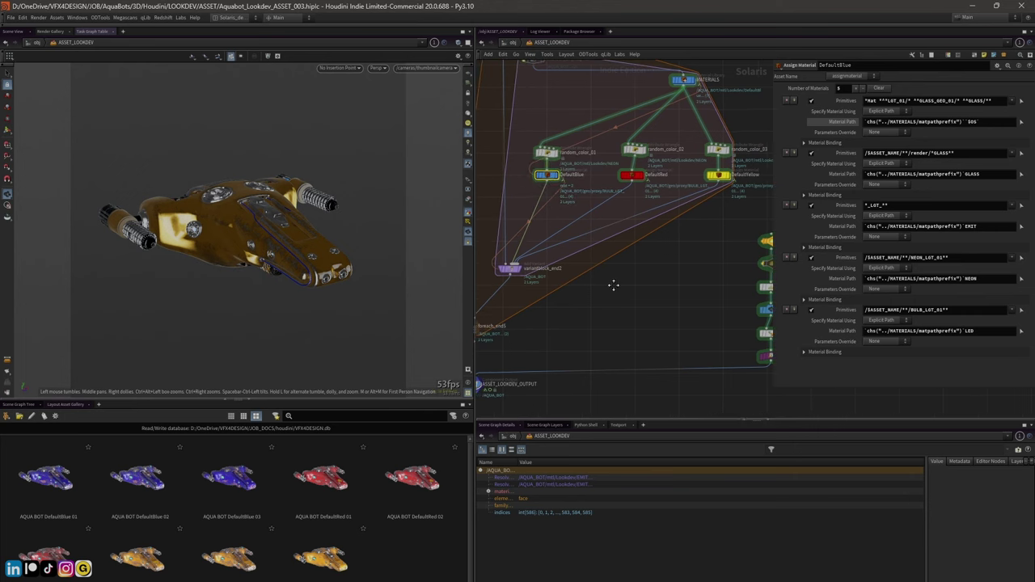
click(512, 268)
middle_drag(544, 312, 575, 291)
scroll(563, 290, up, 2)
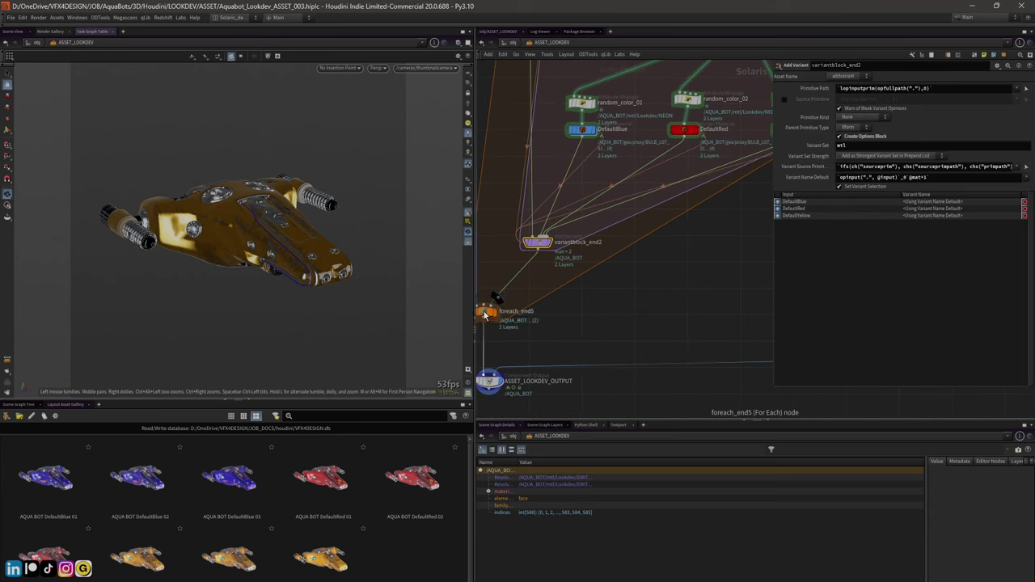
click(487, 311)
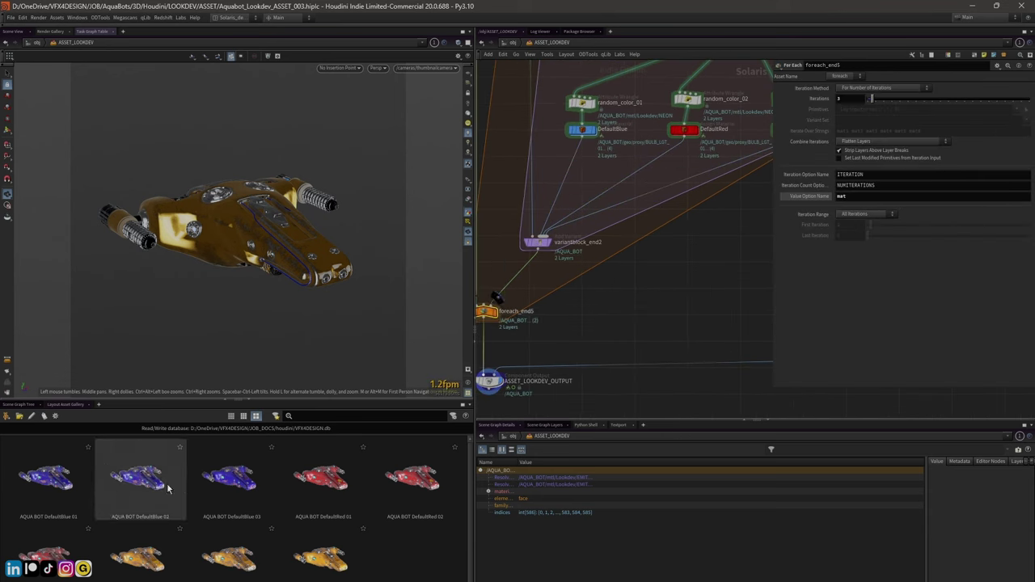
scroll(643, 277, down, 3)
middle_drag(653, 269, 643, 299)
Narrow the parameters and highlight the asset lookdev network by selecting all its nodes, clearing the selection at the end
drag(773, 155, 818, 156)
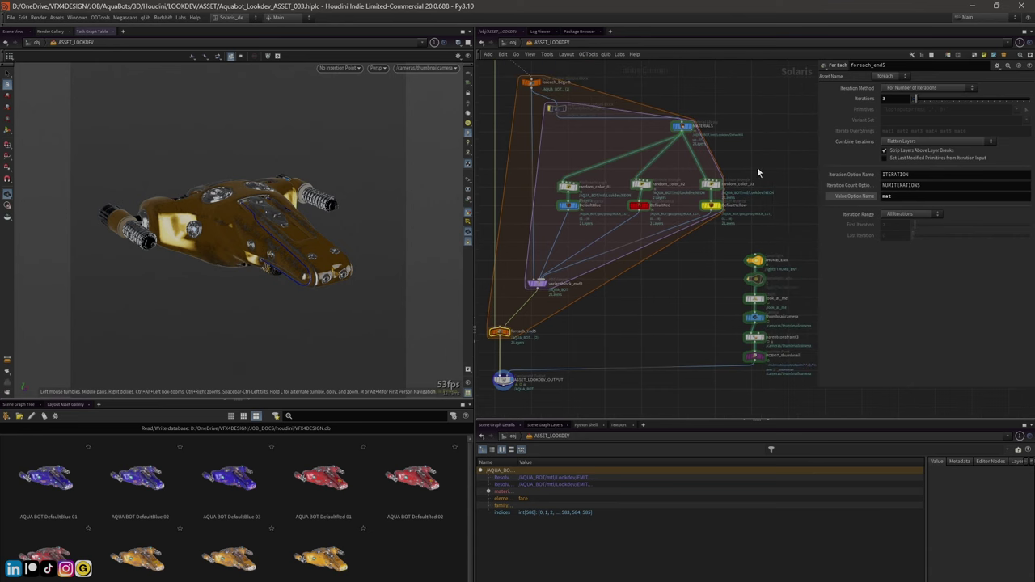
scroll(654, 112, down, 2)
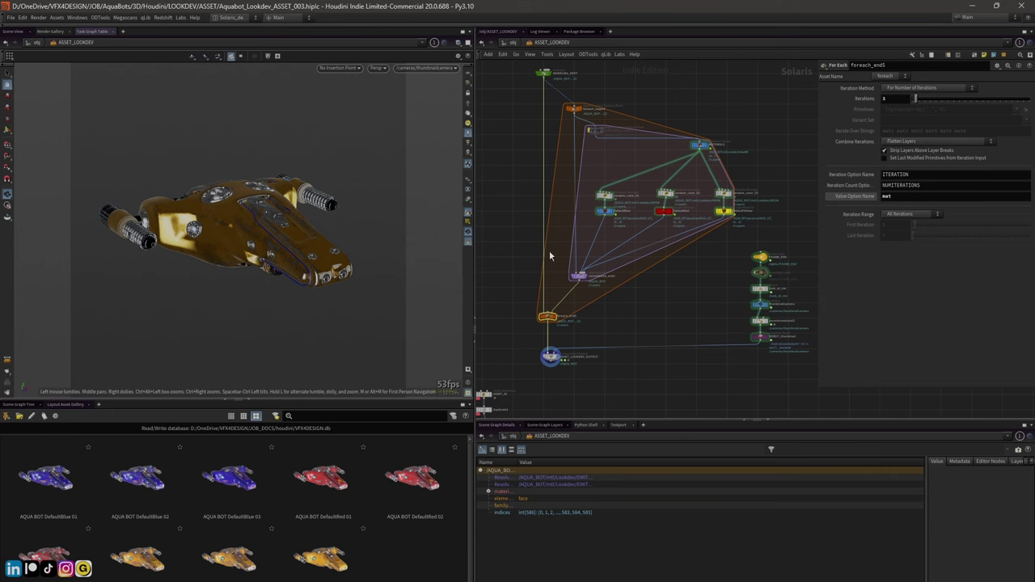
middle_drag(649, 315, 654, 308)
scroll(654, 304, down, 2)
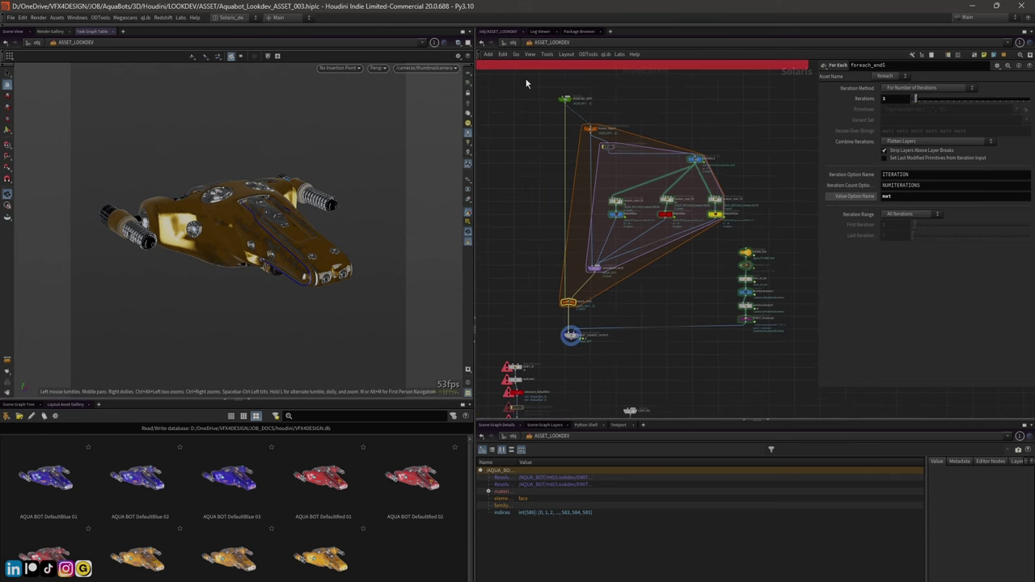
drag(525, 82, 771, 339)
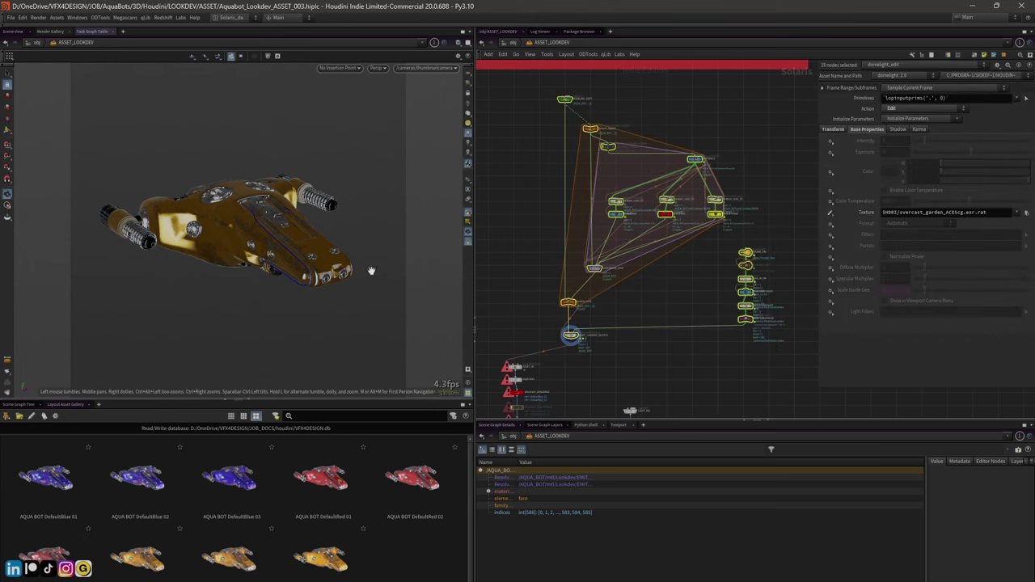
click(518, 209)
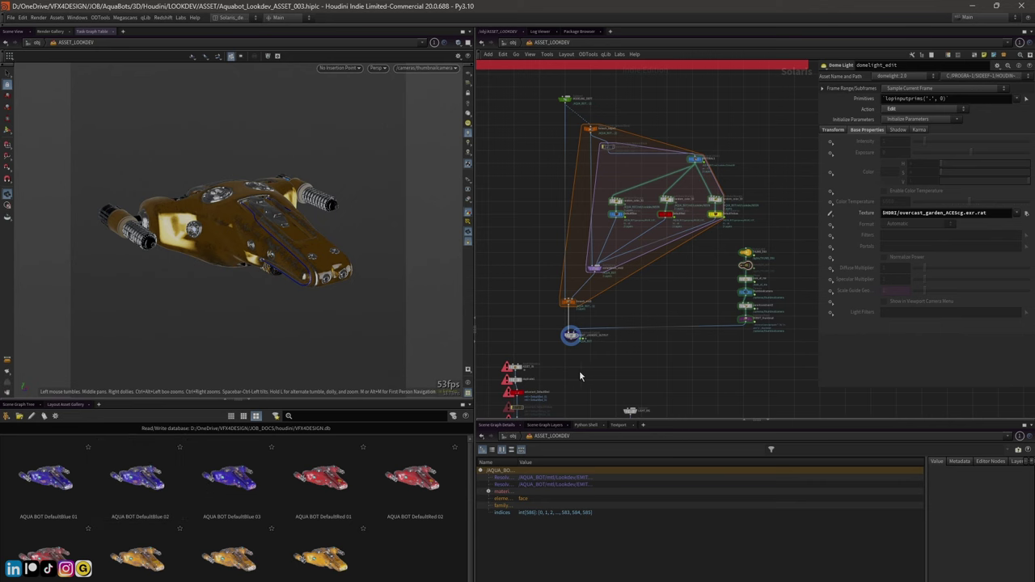
Inspect the ASSET_LOOKDEV_OUTPUT component settings and display the ASSET_IN asset reference in the viewport
middle_drag(585, 374, 627, 204)
scroll(605, 337, up, 2)
click(588, 296)
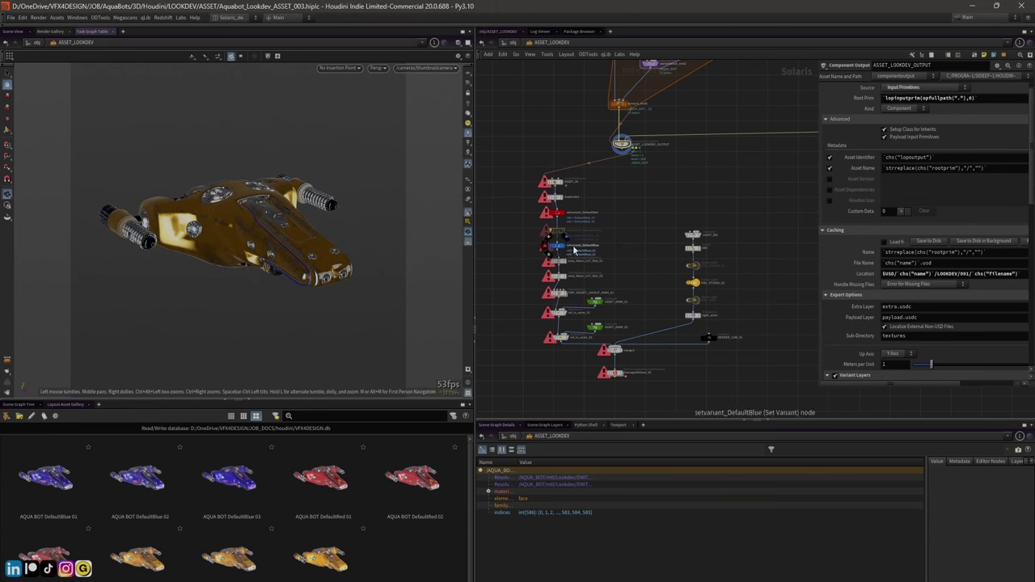
scroll(578, 192, up, 2)
scroll(597, 212, down, 2)
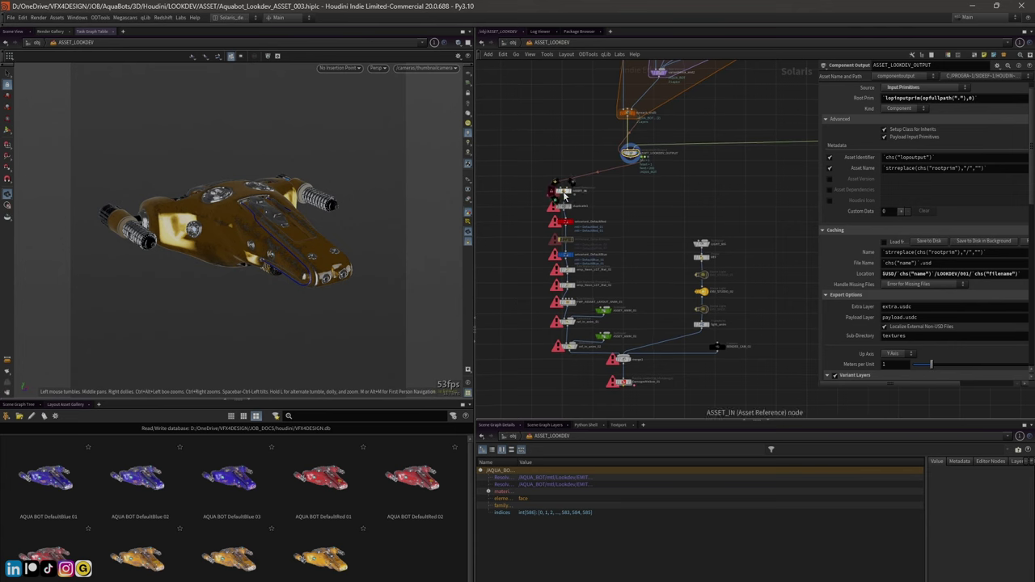
click(564, 192)
scroll(565, 197, up, 3)
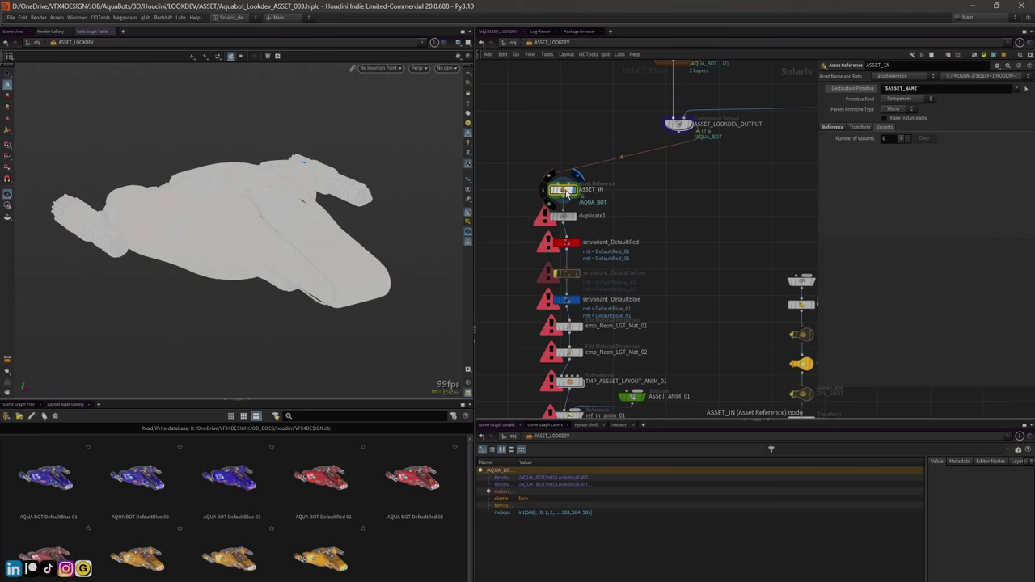
Collapse the /AQUA_BOT/geo branch in the scene graph tree and select the AQUA_BOT primitive
click(17, 405)
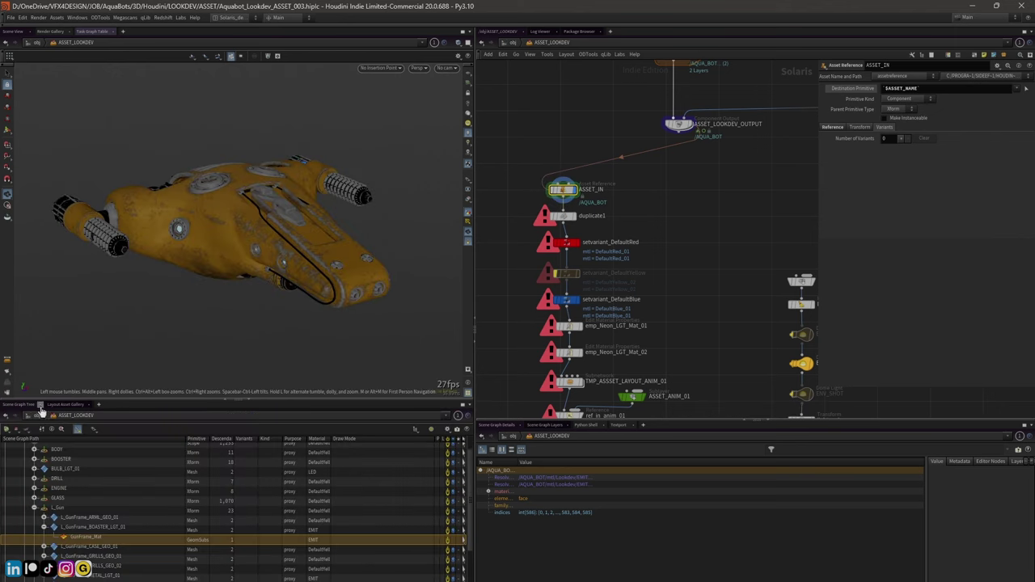
click(34, 509)
scroll(34, 510, up, 2)
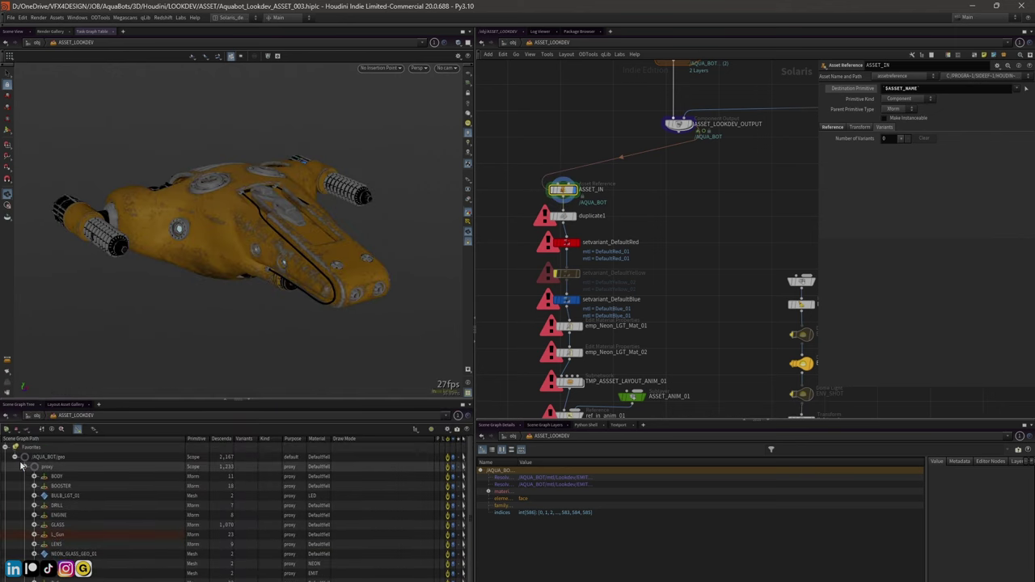
click(14, 457)
click(35, 478)
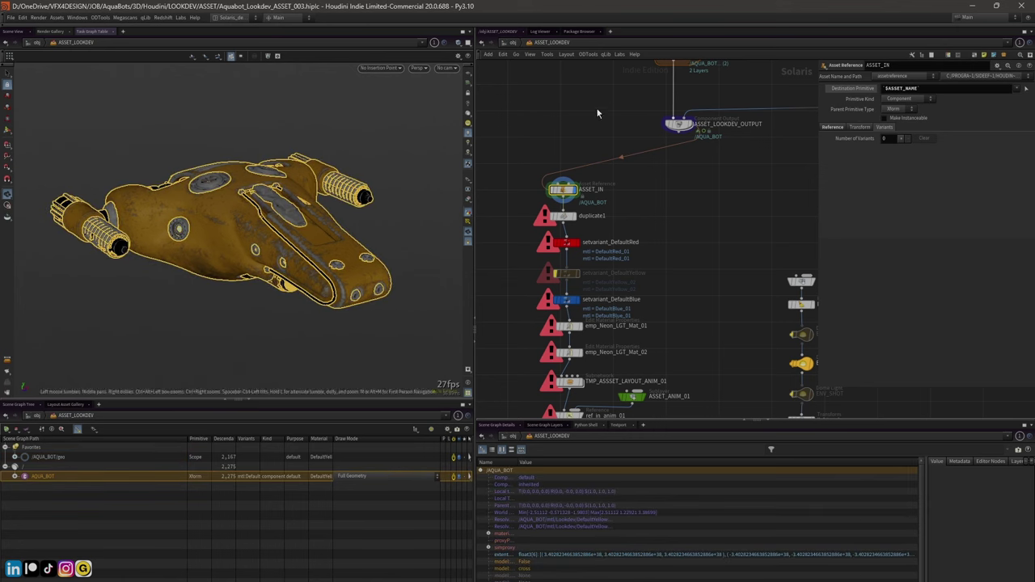
Show dependency links for all nodes and examine them around the variant block and for-each loop
click(530, 55)
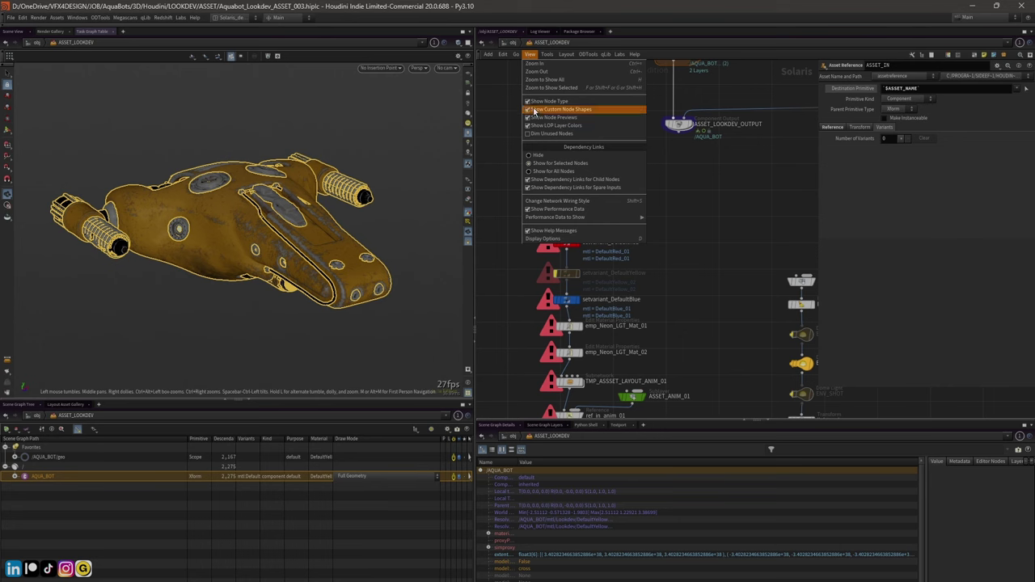
click(550, 171)
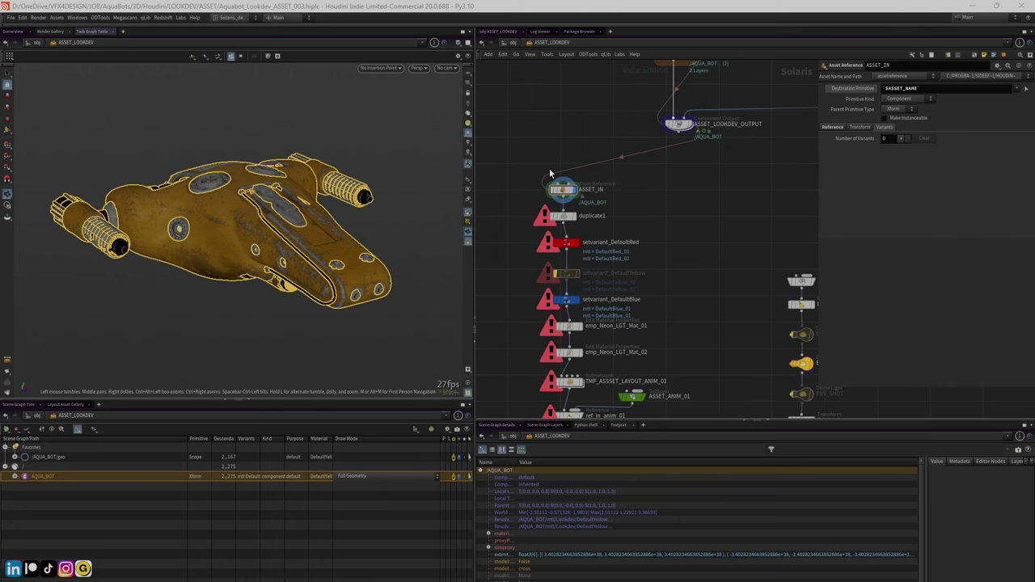
middle_drag(675, 192, 633, 337)
scroll(634, 339, down, 1)
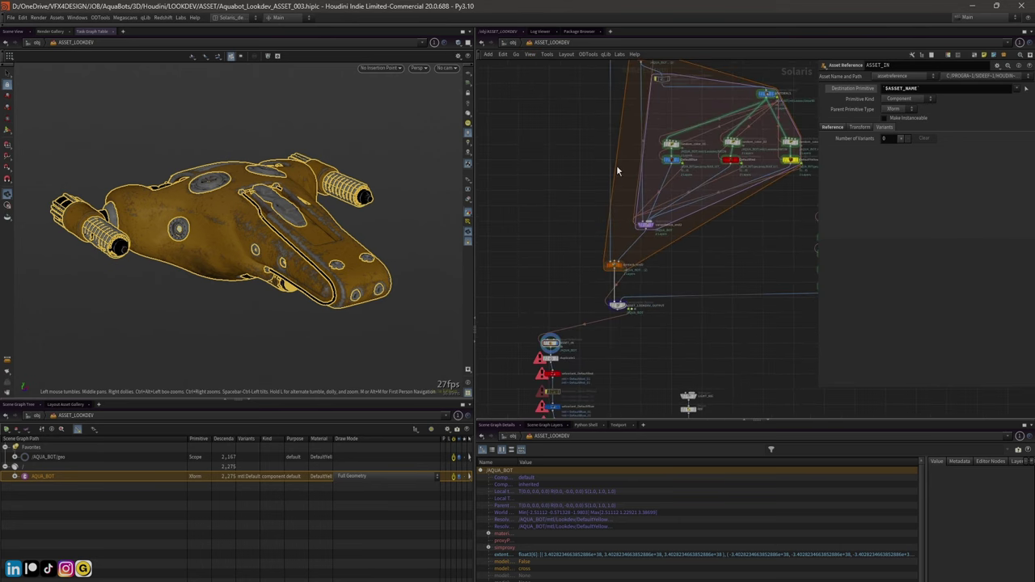
scroll(560, 150, down, 1)
middle_drag(560, 151, 505, 212)
scroll(526, 197, up, 1)
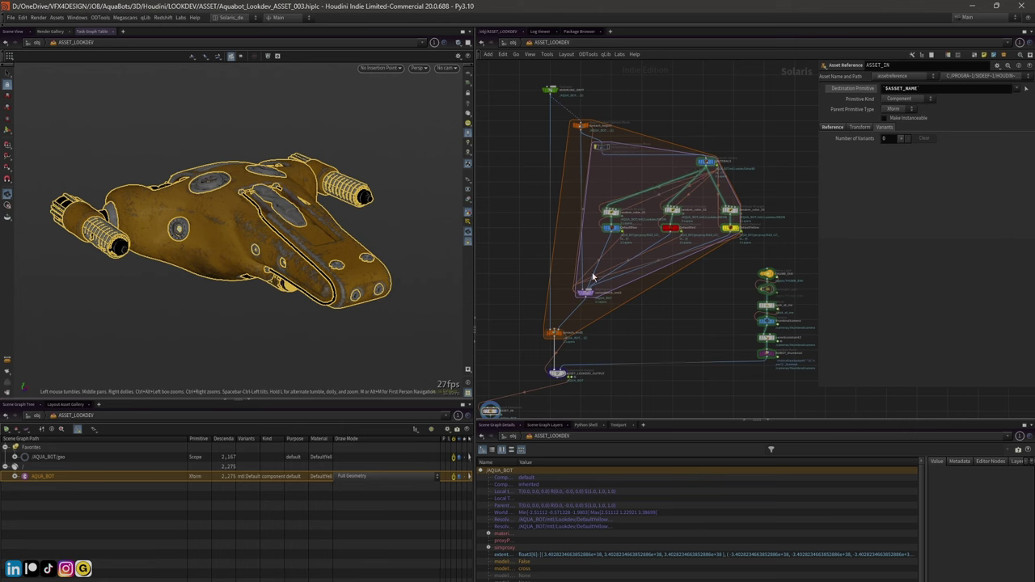
scroll(624, 325, up, 1)
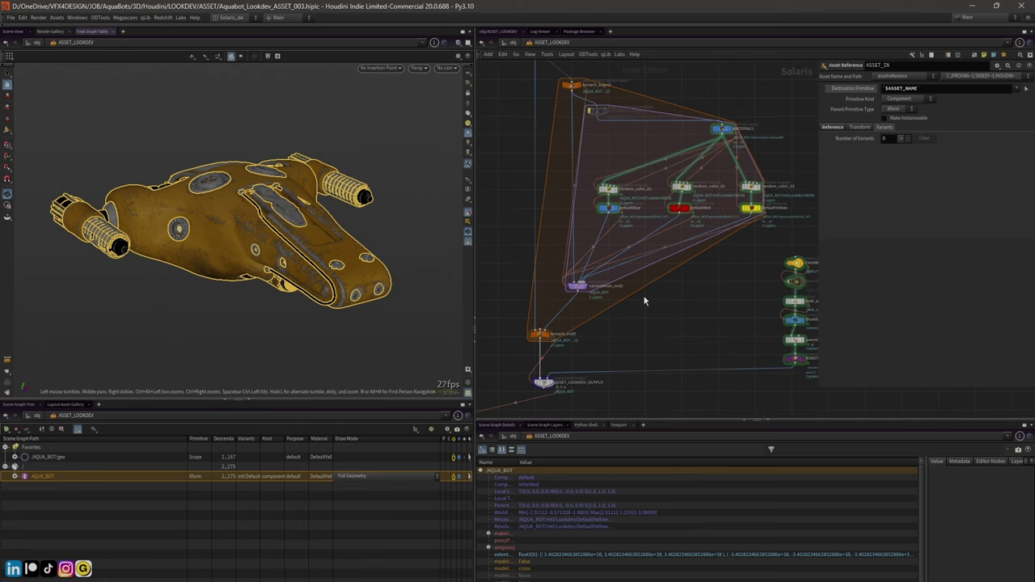
middle_drag(645, 301, 634, 298)
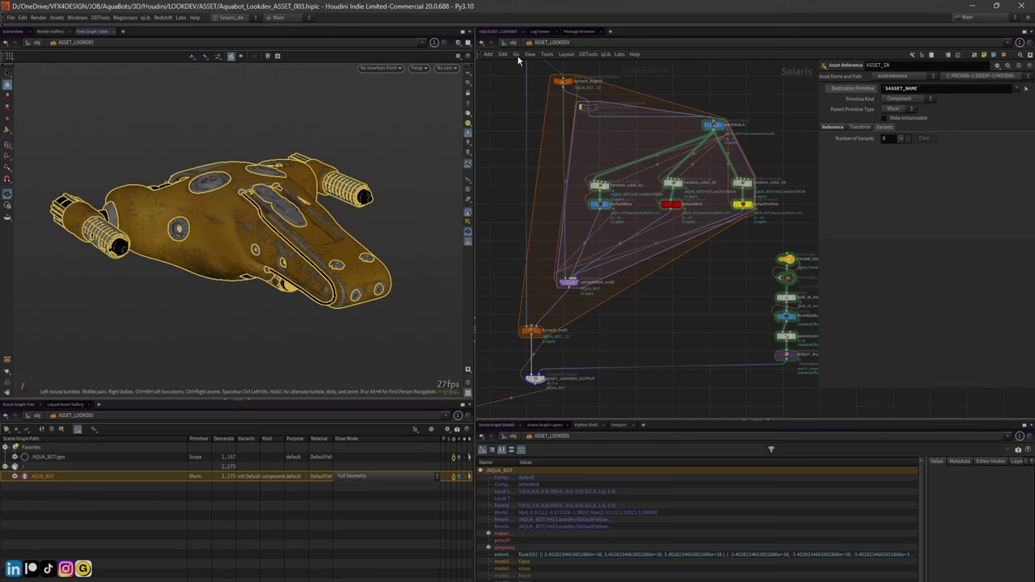
Narrow the parameters and follow the dependency links from the MATERIALS node down to the ASSET_IN chain
drag(819, 185, 875, 183)
scroll(771, 148, down, 2)
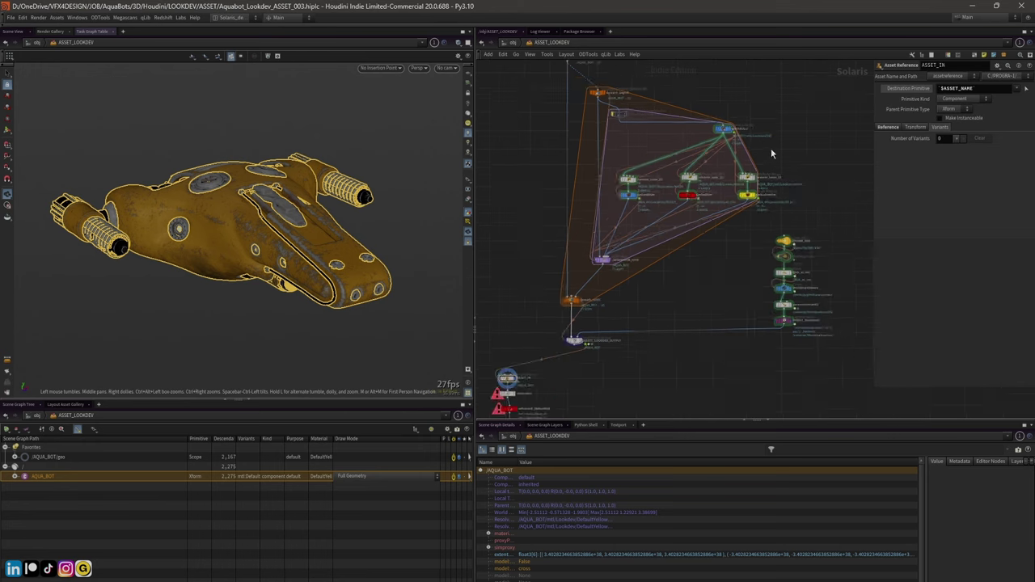
middle_drag(721, 99, 713, 120)
scroll(711, 119, up, 1)
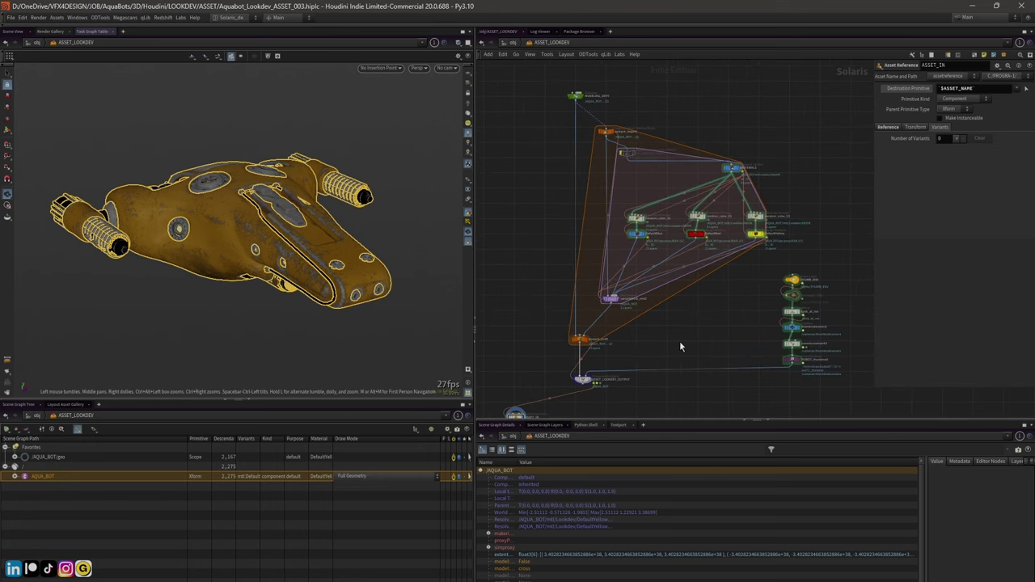
middle_drag(680, 346, 672, 161)
middle_drag(555, 288, 618, 216)
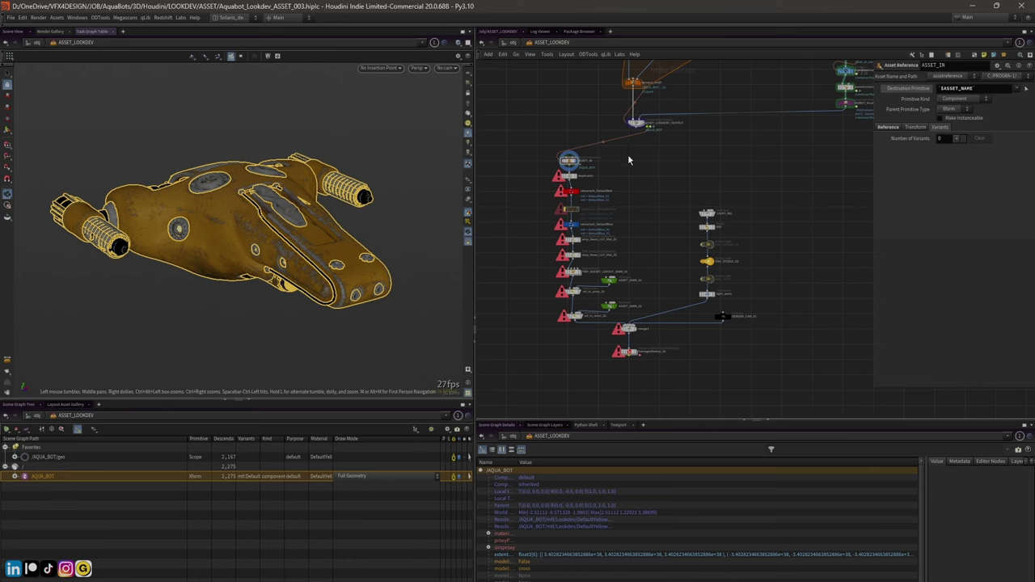
scroll(623, 158, up, 1)
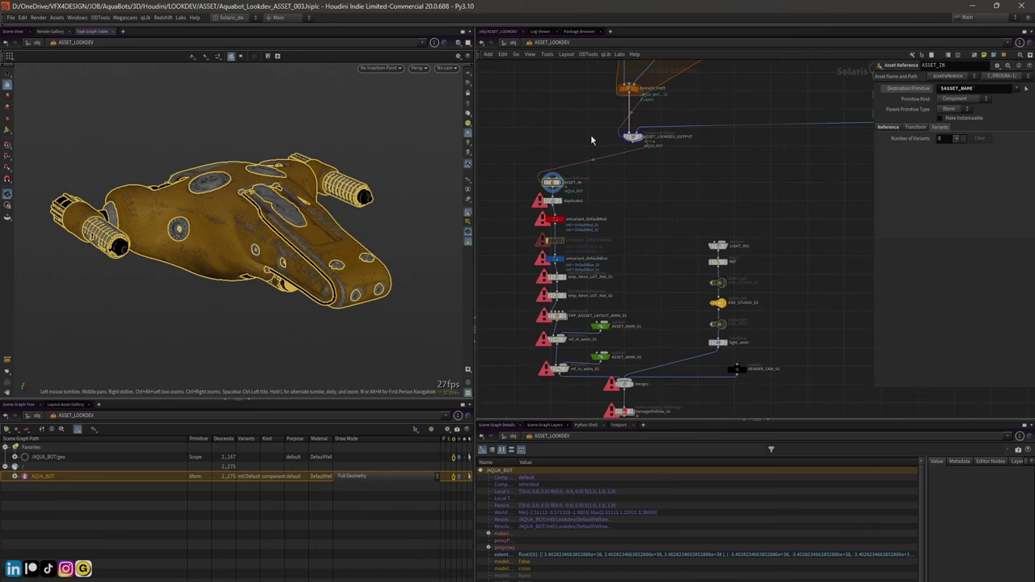
middle_drag(591, 136, 582, 220)
Limit dependency links to selected nodes and check the link between ASSET_LOOKDEV_OUTPUT and ASSET_IN, leaving ASSET_IN selected
click(524, 54)
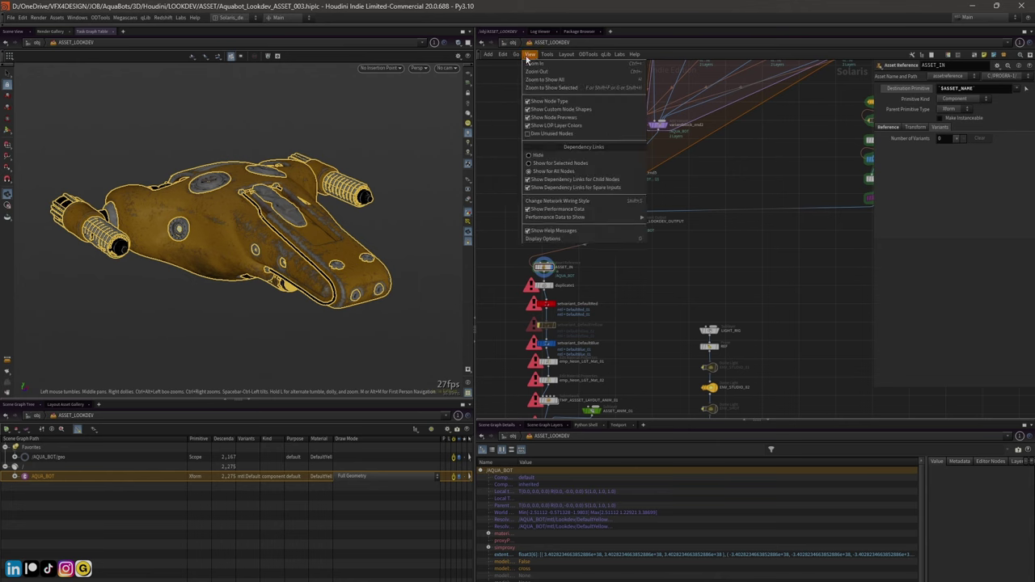
click(584, 164)
click(627, 223)
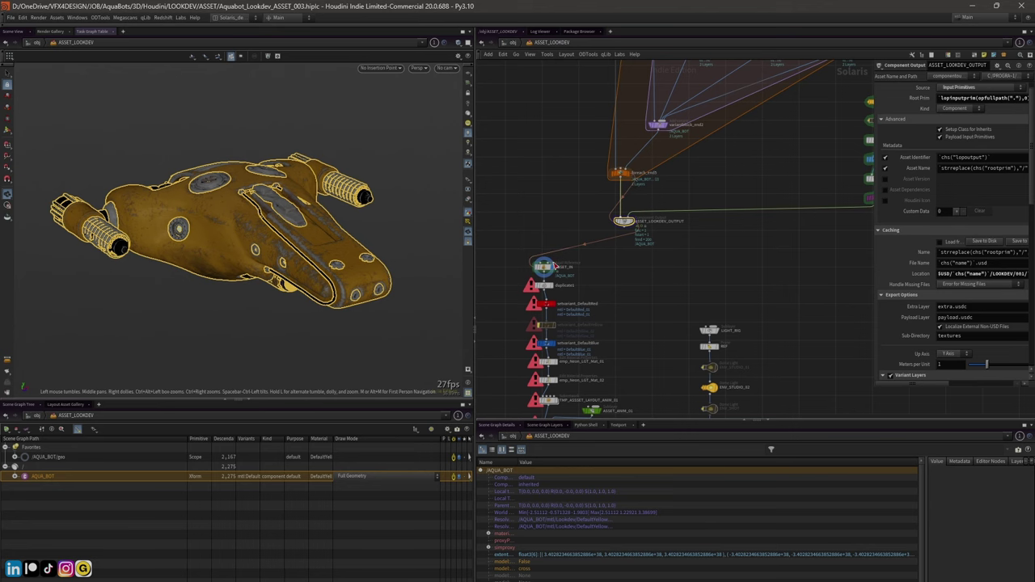
click(546, 267)
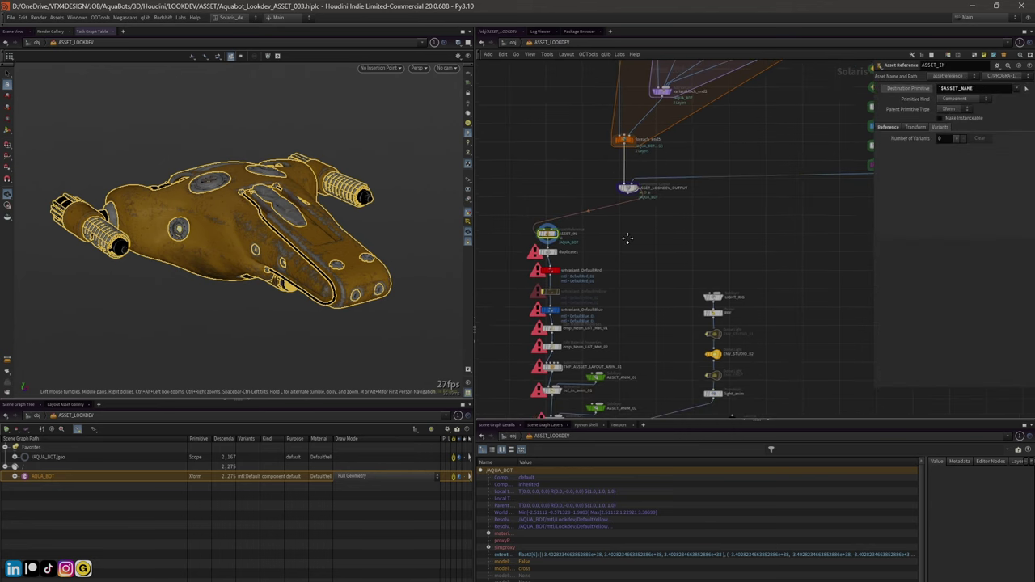
scroll(624, 234, down, 2)
scroll(620, 207, up, 2)
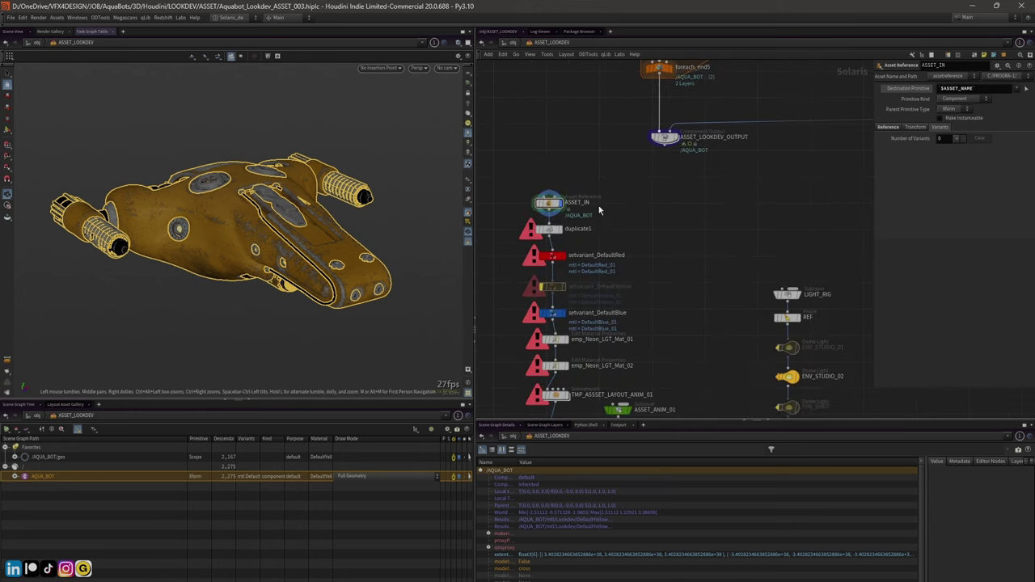
Widen the parameters and enlarge the Kind and Variants columns of the scene graph tree to read AQUA_BOT's variants
drag(870, 195, 730, 173)
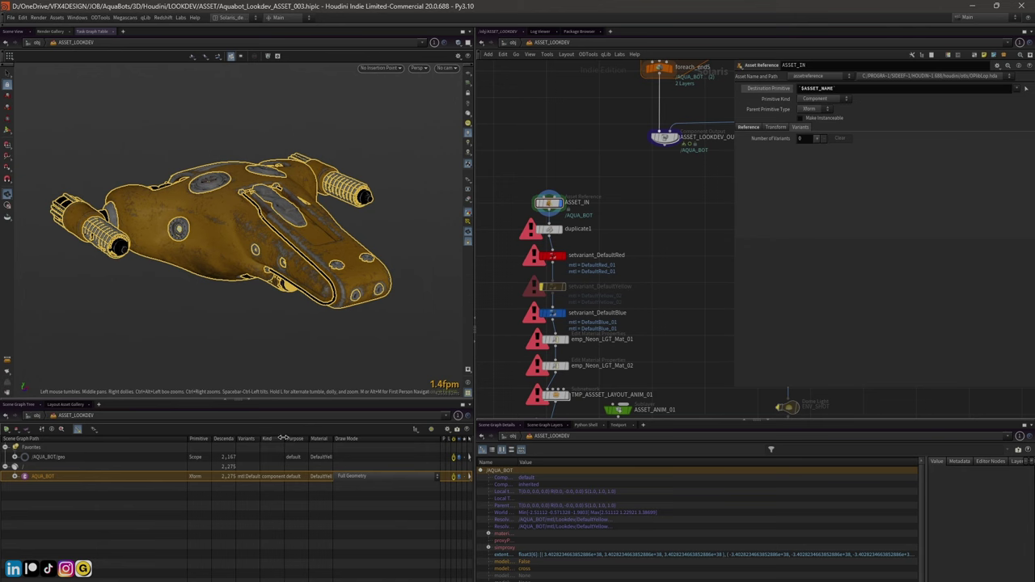
drag(282, 437, 343, 439)
drag(260, 439, 373, 439)
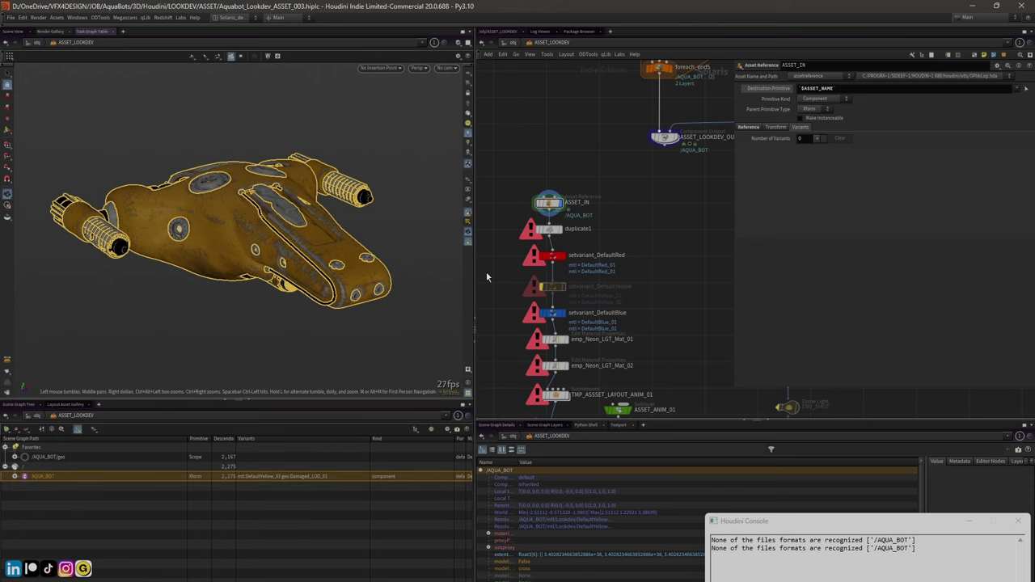
Review the network from the material variant block down to the ASSET_IN reference and its set variant nodes
scroll(558, 158, down, 4)
middle_drag(671, 95, 588, 270)
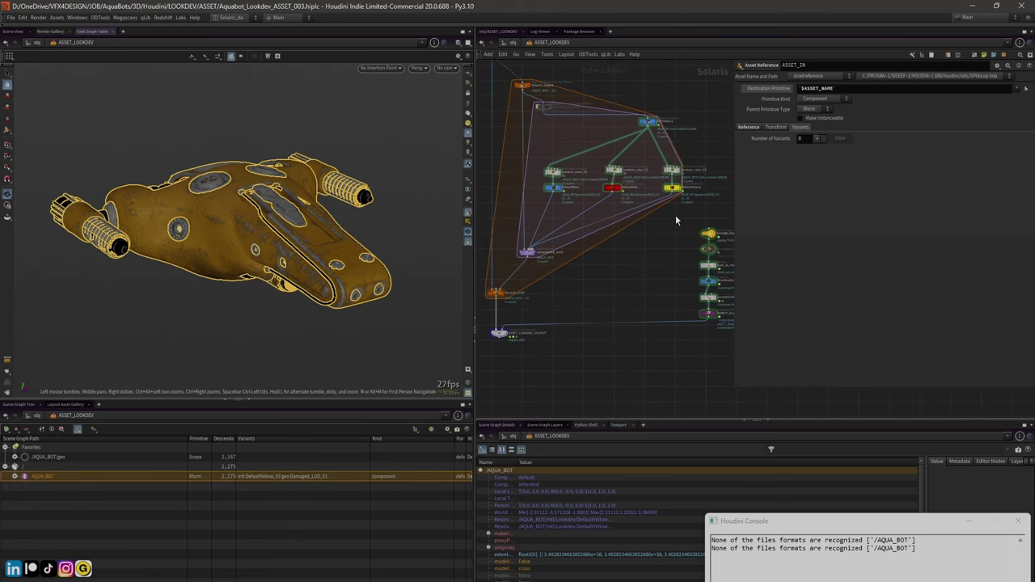
middle_drag(549, 245, 653, 181)
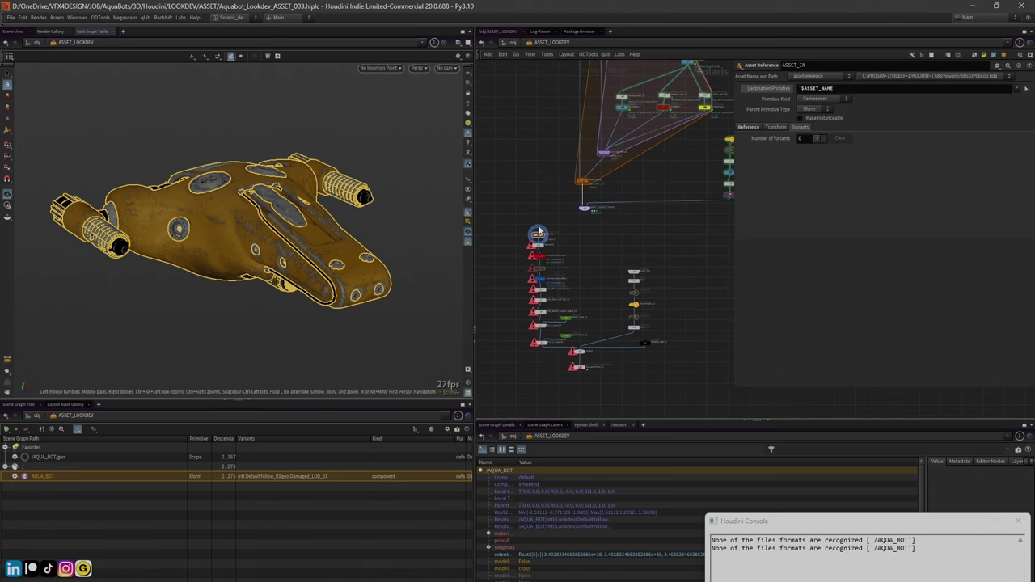
scroll(584, 229, up, 3)
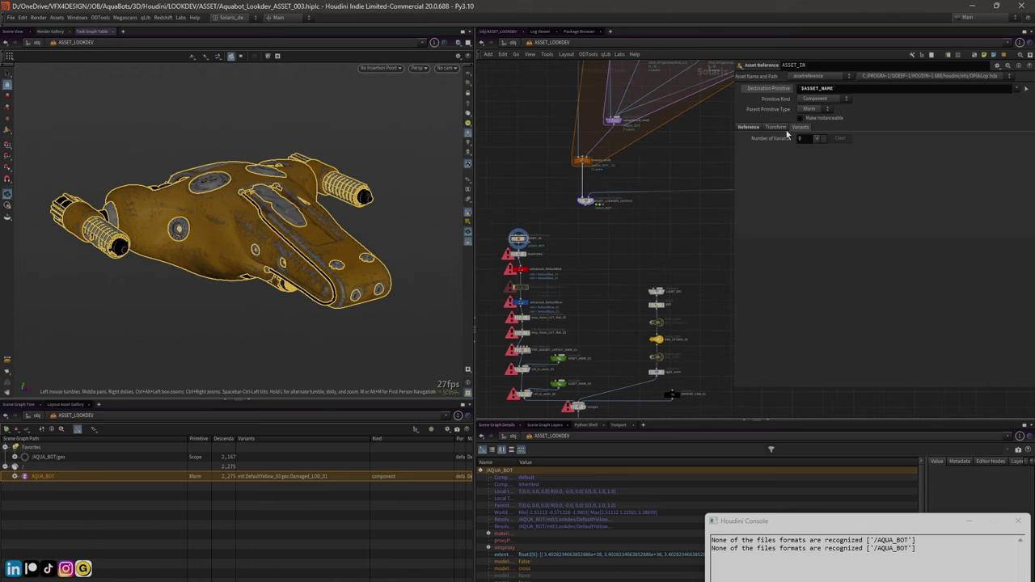
scroll(503, 220, up, 2)
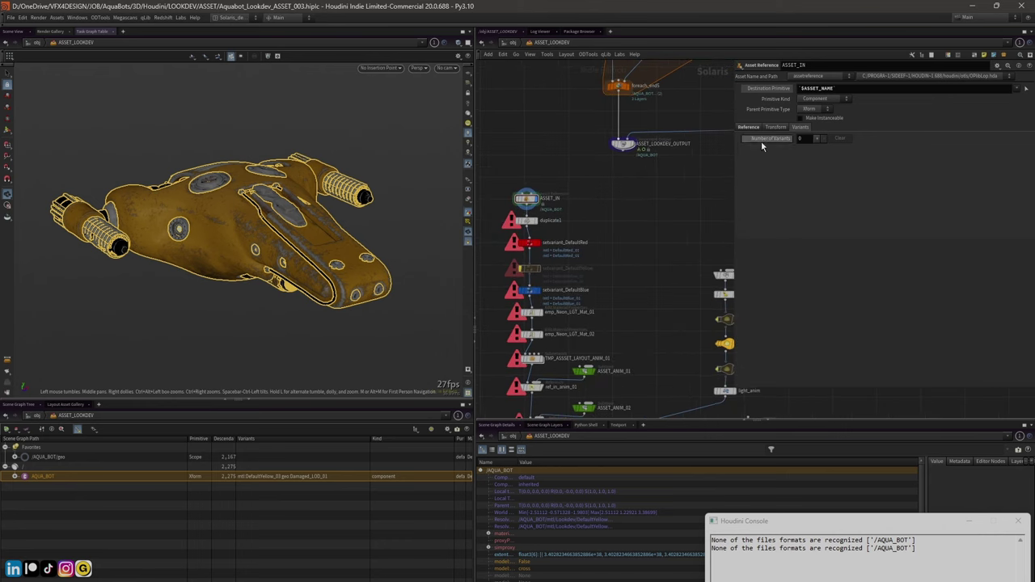
Display the duplicate1 node's output, open its parameters and check what its Source Primitives value evaluates to
click(528, 221)
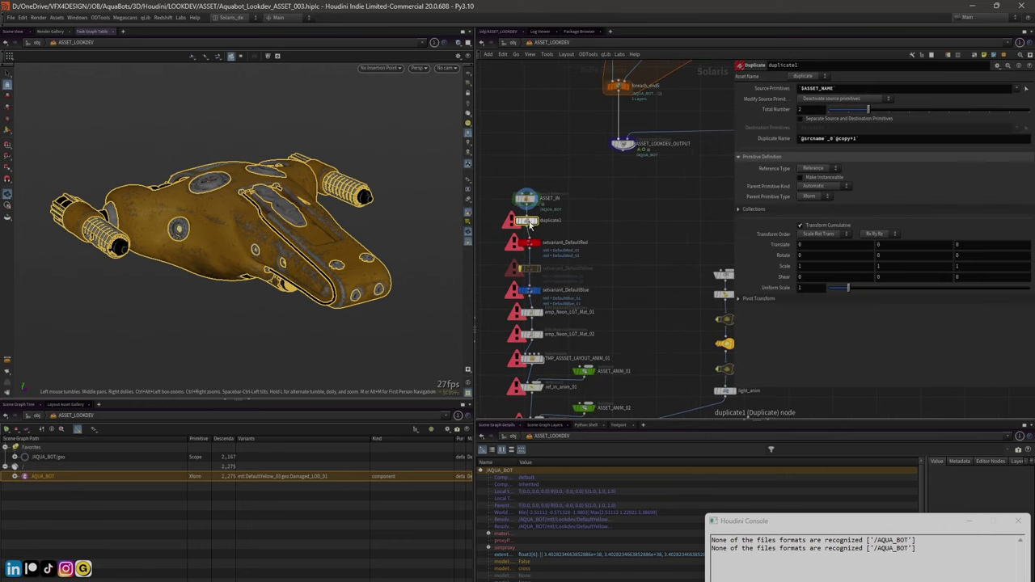
click(537, 225)
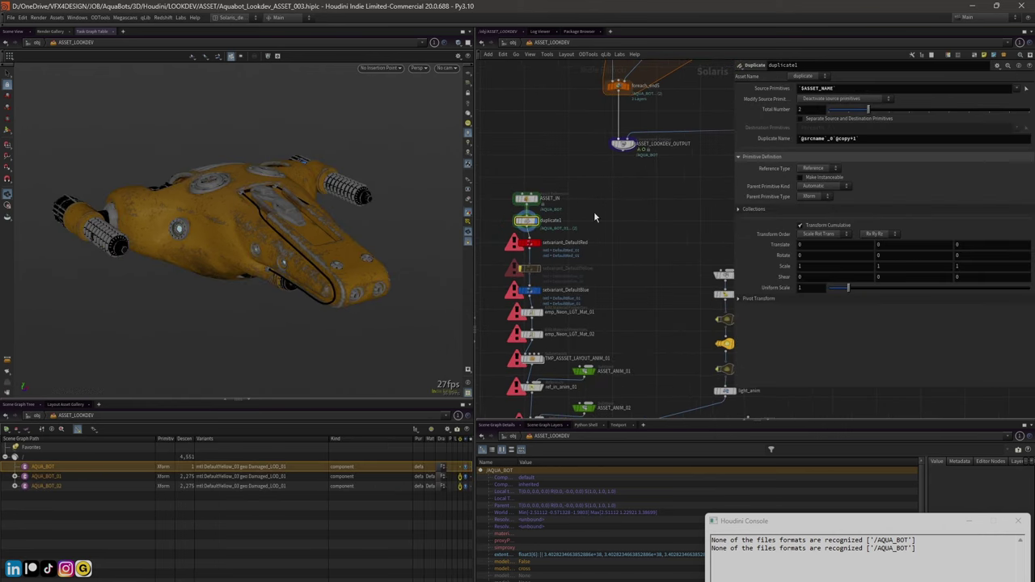
click(769, 90)
click(769, 91)
Display ASSET_IN and try assigning its AQUA_BOT primitive from the scene graph tree as duplicate1's Source Primitives
scroll(667, 116, up, 1)
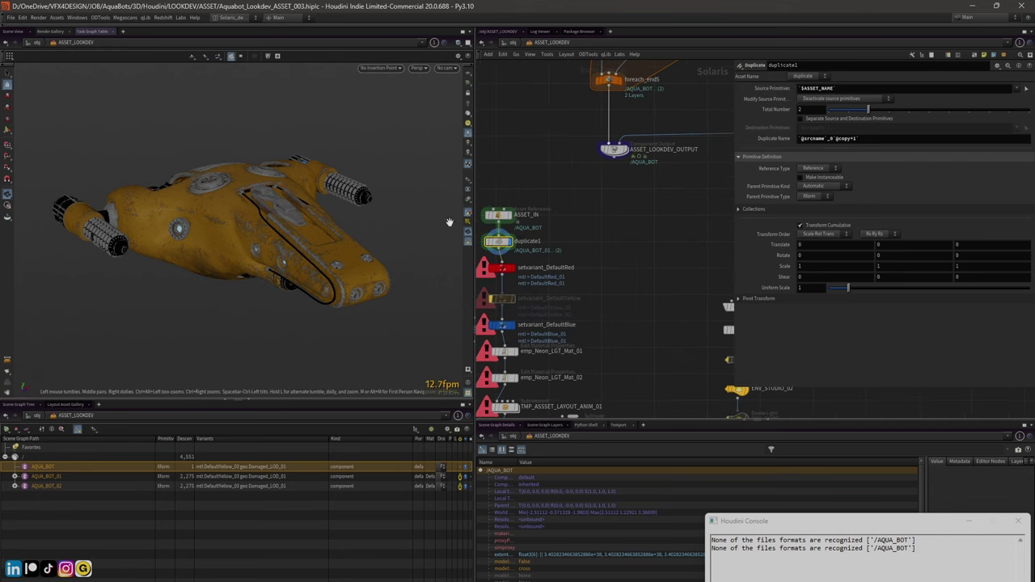
click(511, 216)
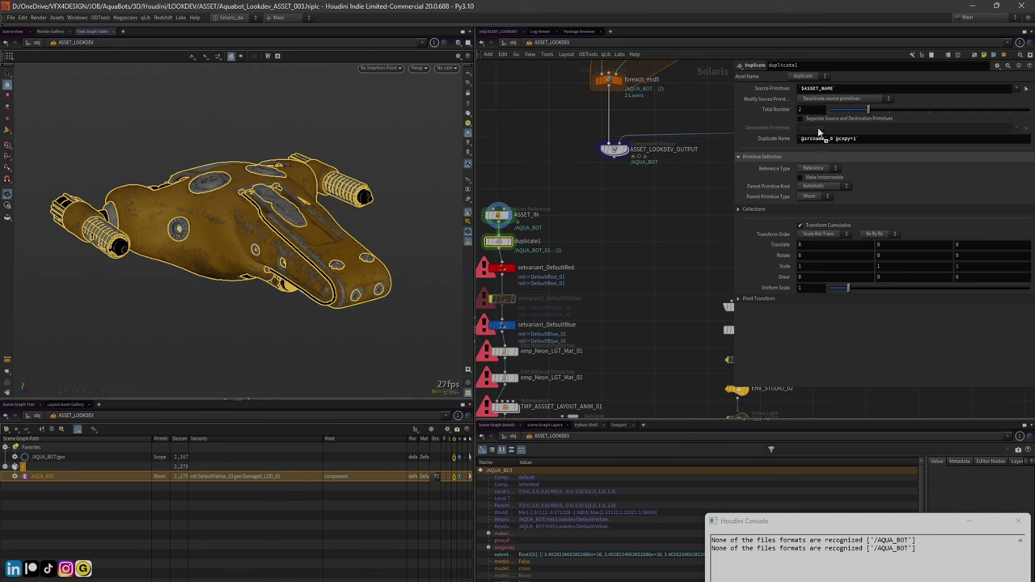
drag(845, 87, 845, 87)
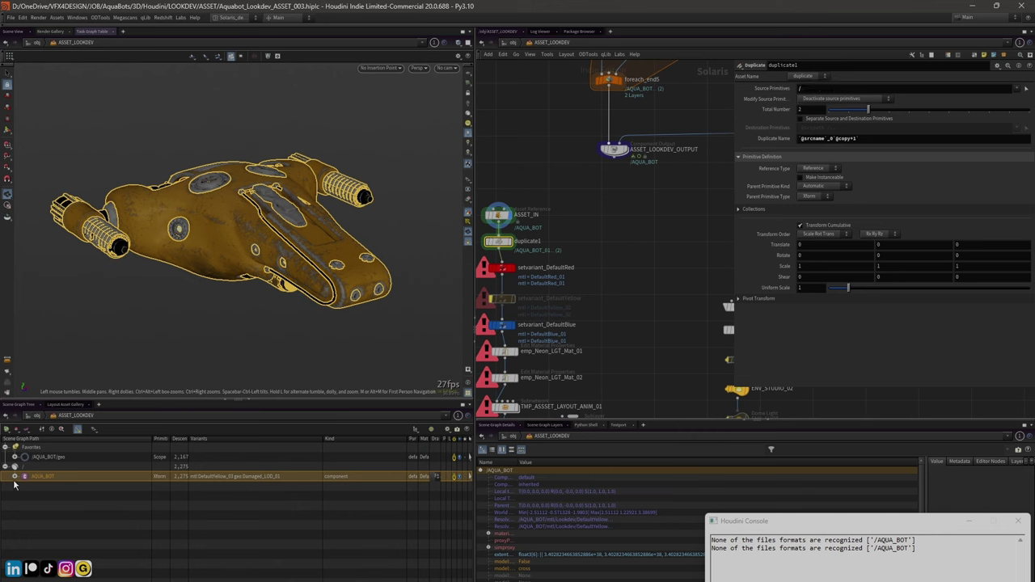
drag(25, 478, 805, 90)
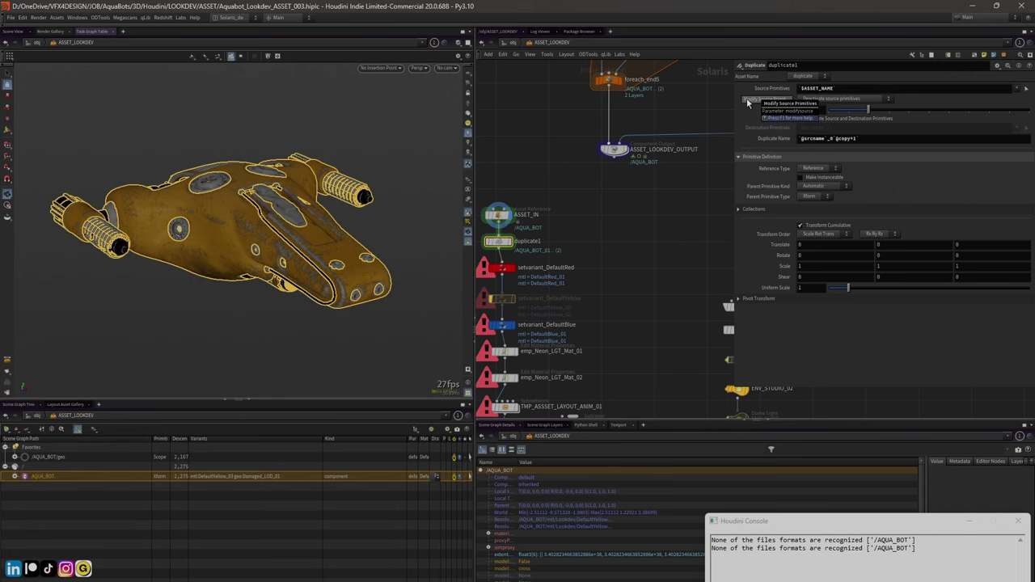
Display duplicate1 again and compare AQUA_BOT with its copies AQUA_BOT_01 and AQUA_BOT_02 in the scene graph tree
middle_drag(694, 104, 696, 104)
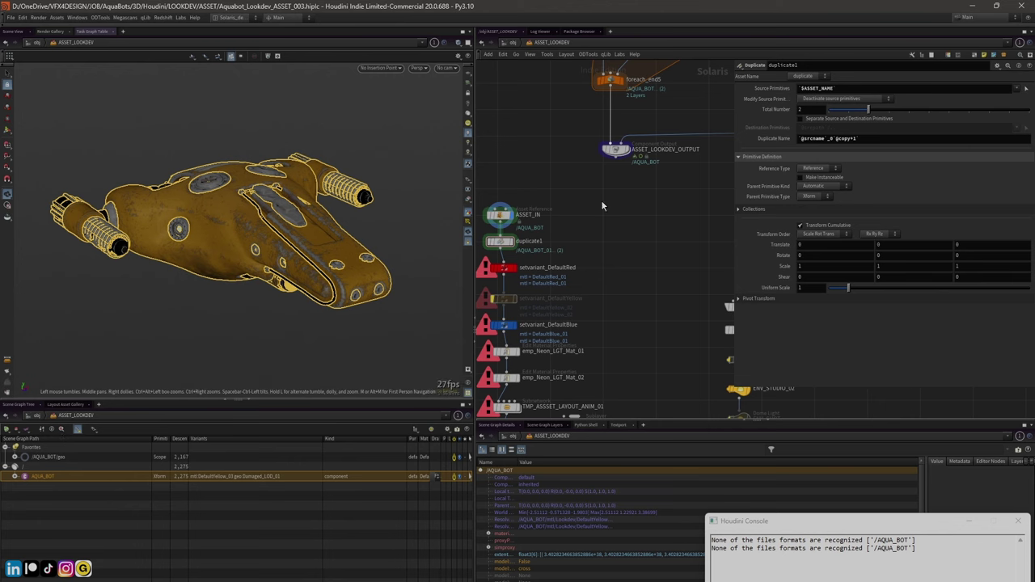
click(508, 243)
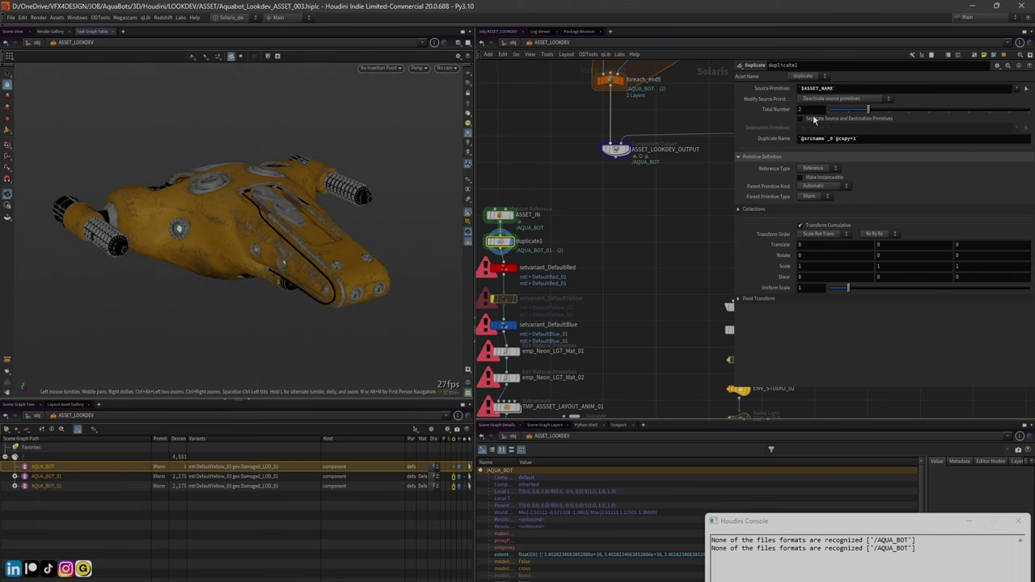
click(58, 484)
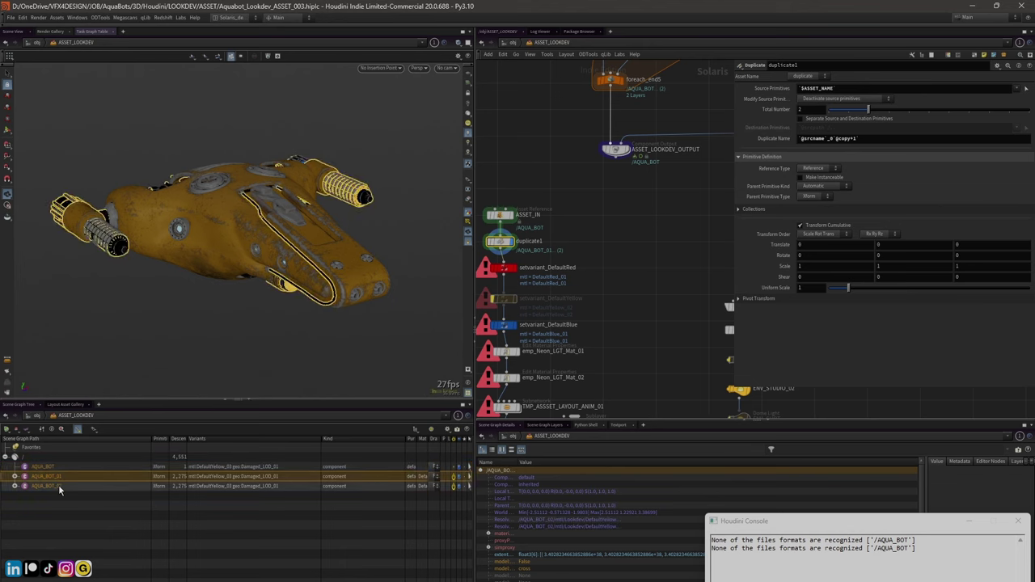
click(55, 476)
click(55, 484)
click(46, 466)
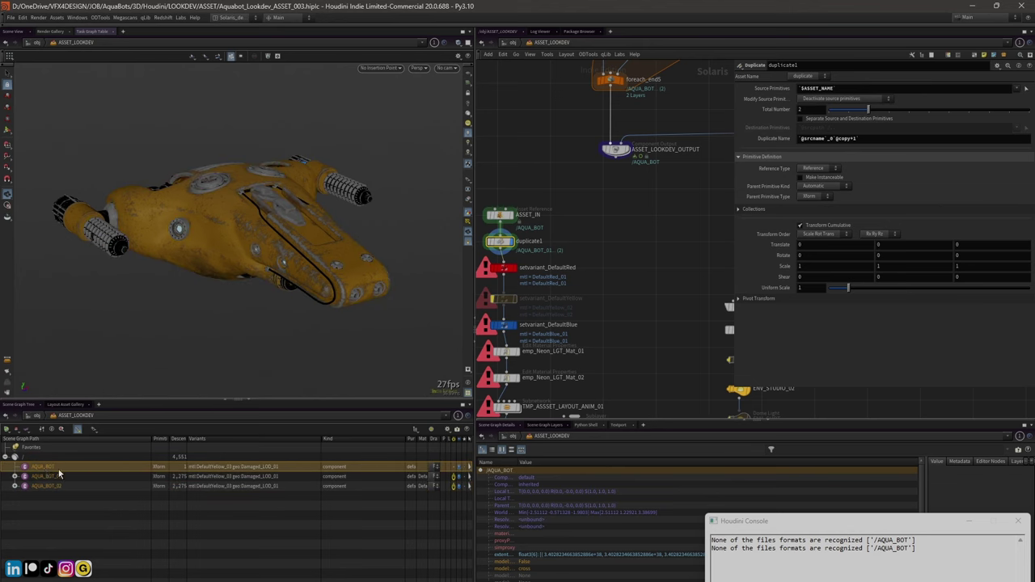
click(67, 477)
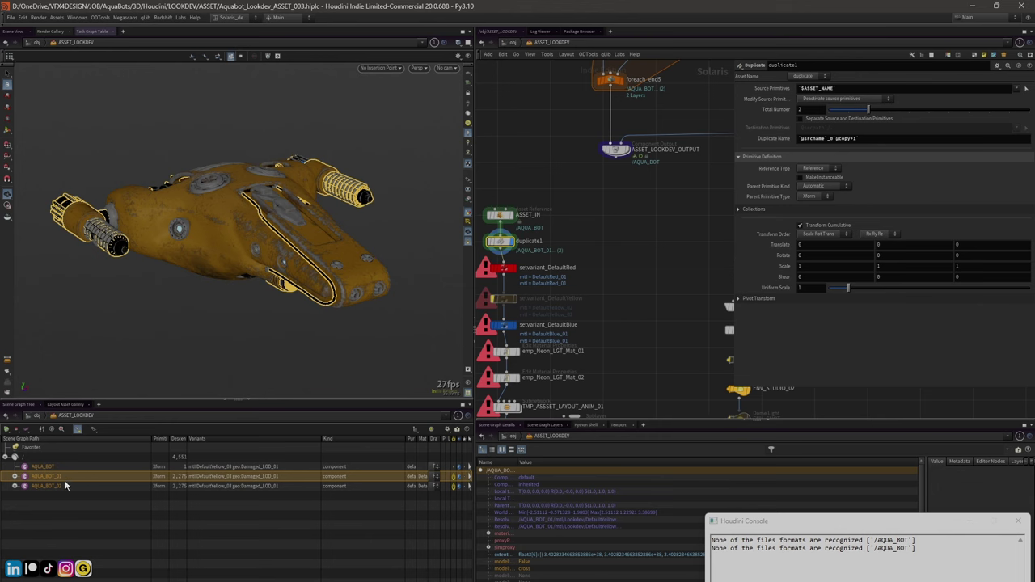
click(63, 485)
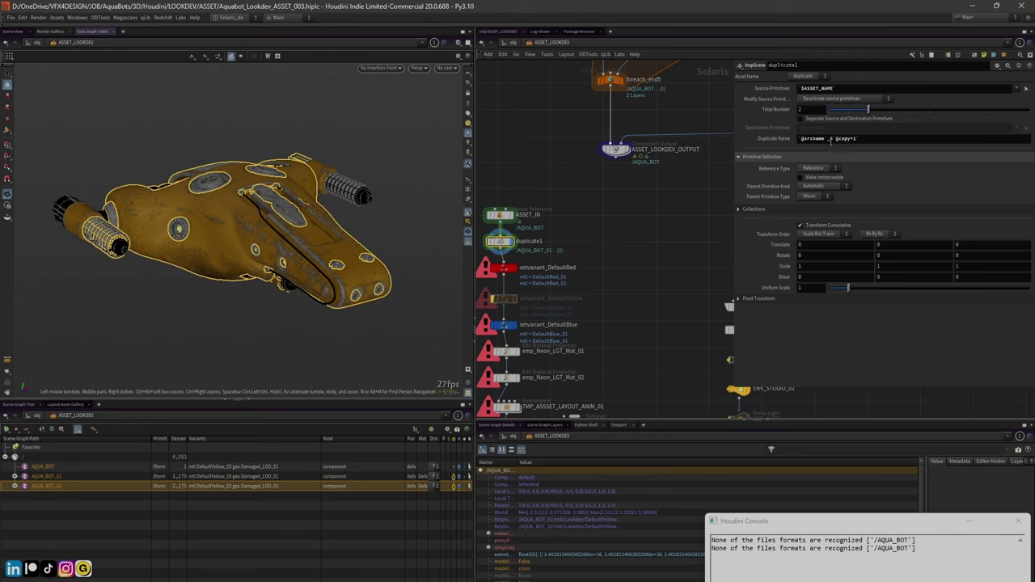
Revert duplicate1's Duplicate Name to its default and show the underlying expression
right_click(759, 139)
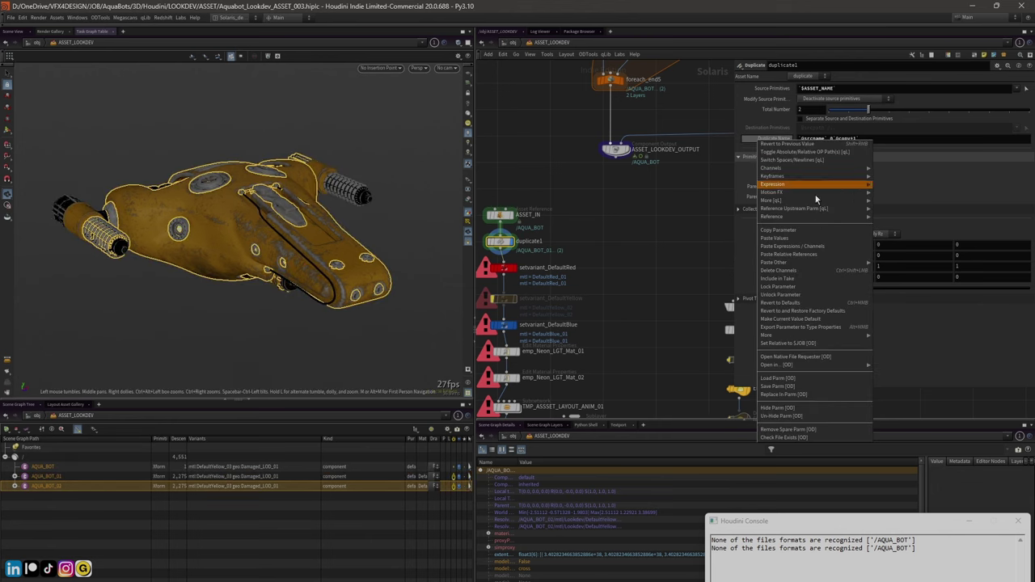
click(802, 304)
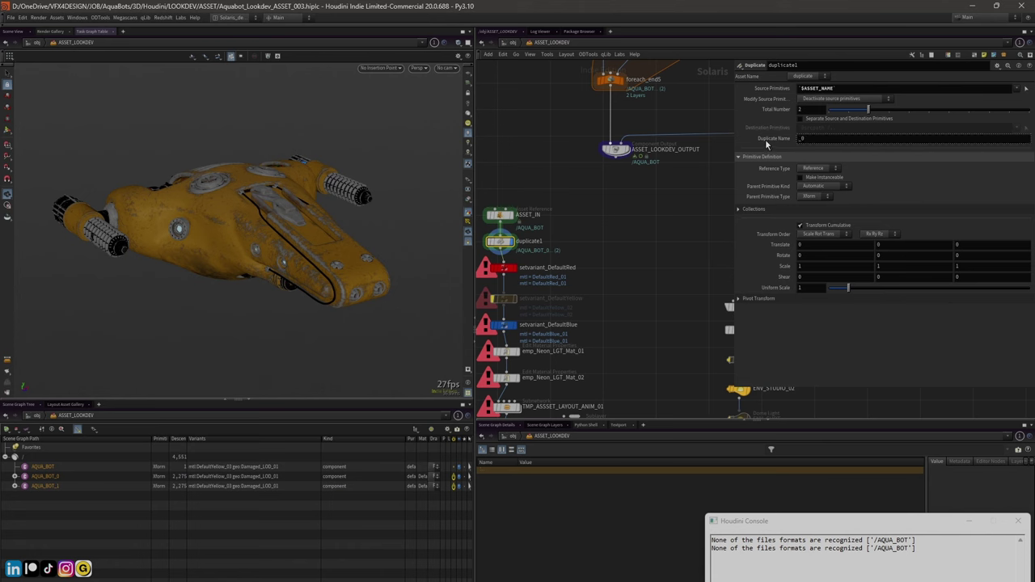
click(766, 139)
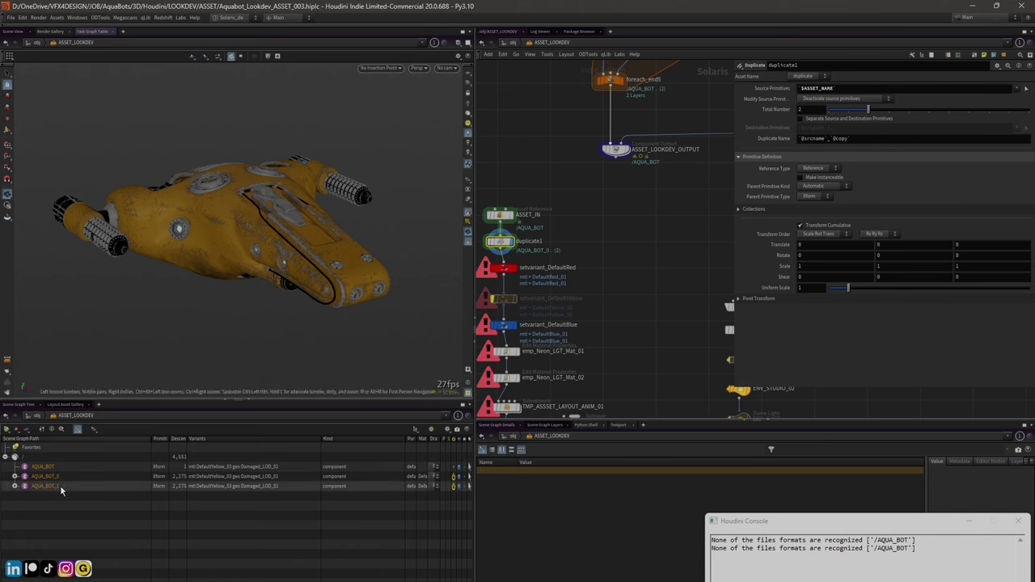
drag(863, 139, 768, 142)
text(`@srcname`_0`@copy+1`)
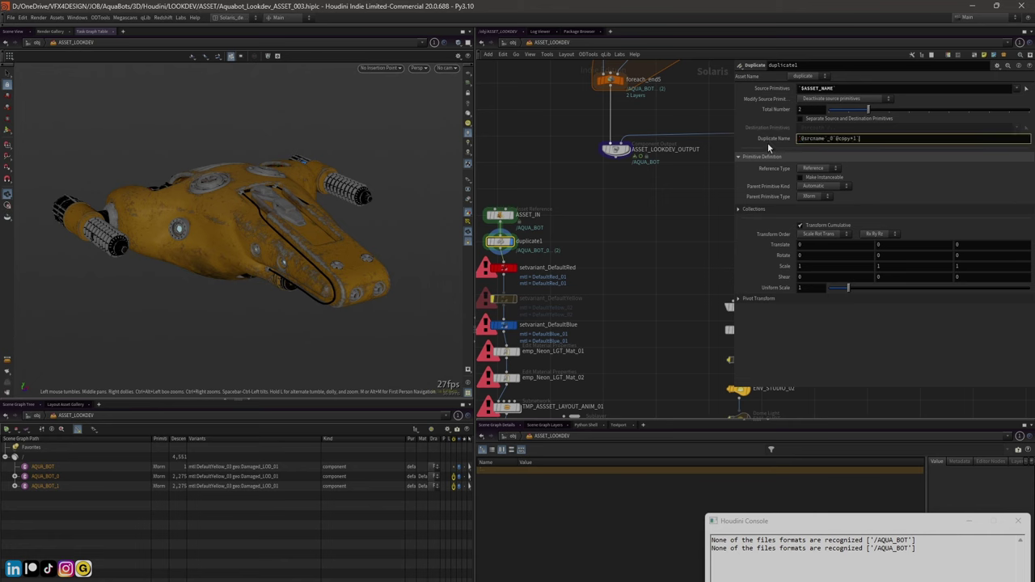
click(629, 217)
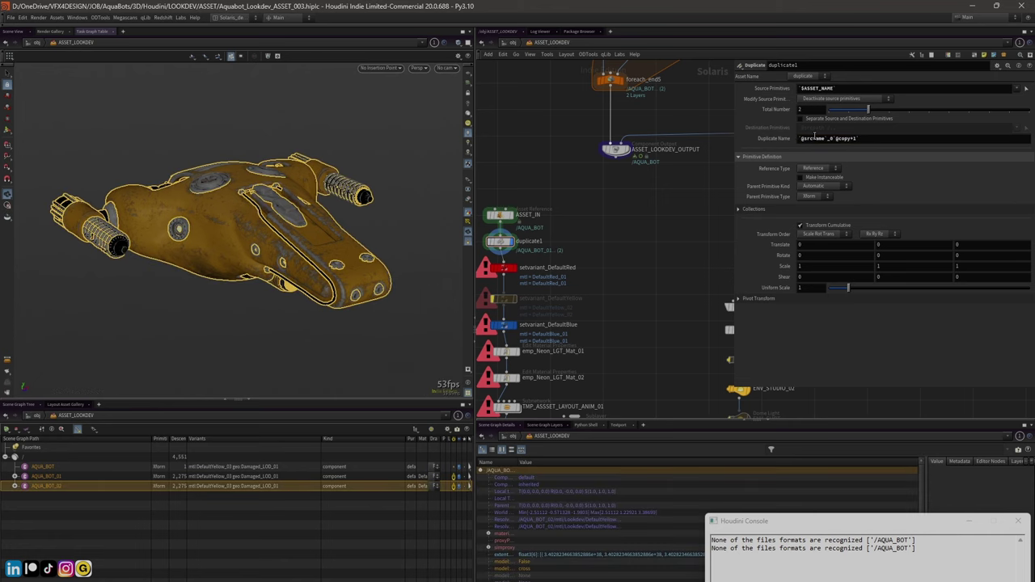
click(768, 136)
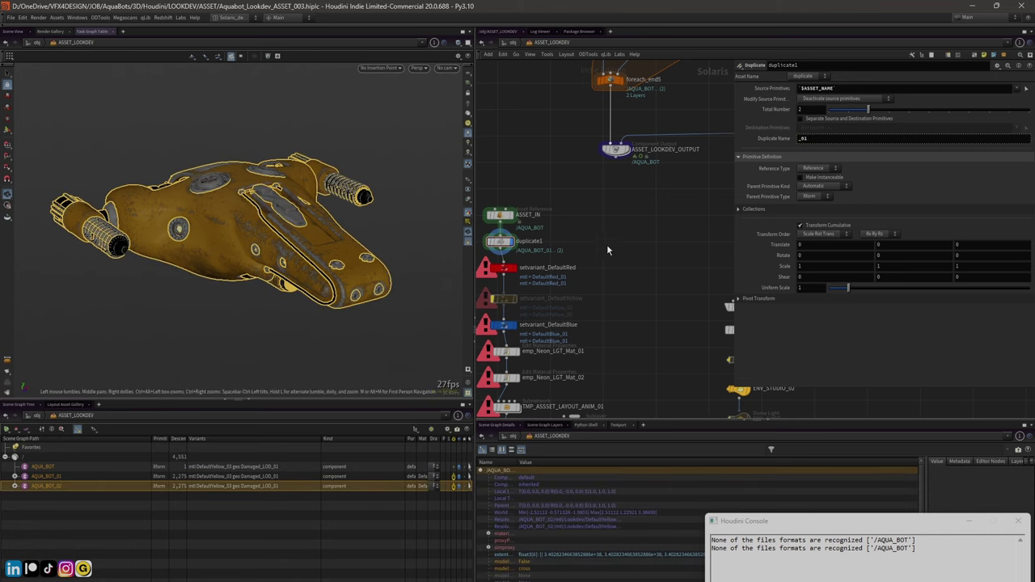
middle_drag(608, 244, 637, 245)
click(754, 139)
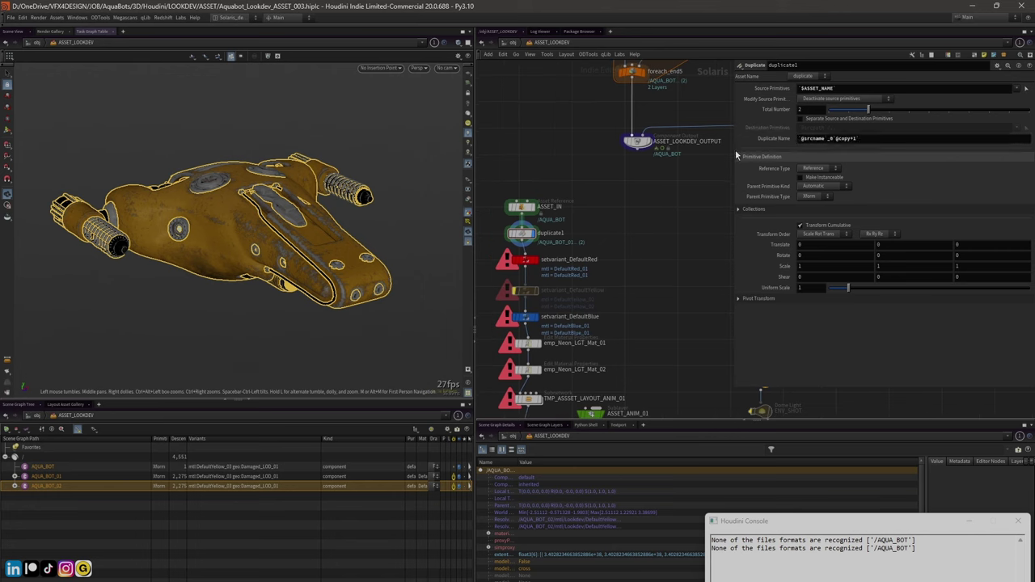
Select the AQUA_BOT_01 and AQUA_BOT_02 copies in turn in the scene graph tree to check them
scroll(658, 241, up, 2)
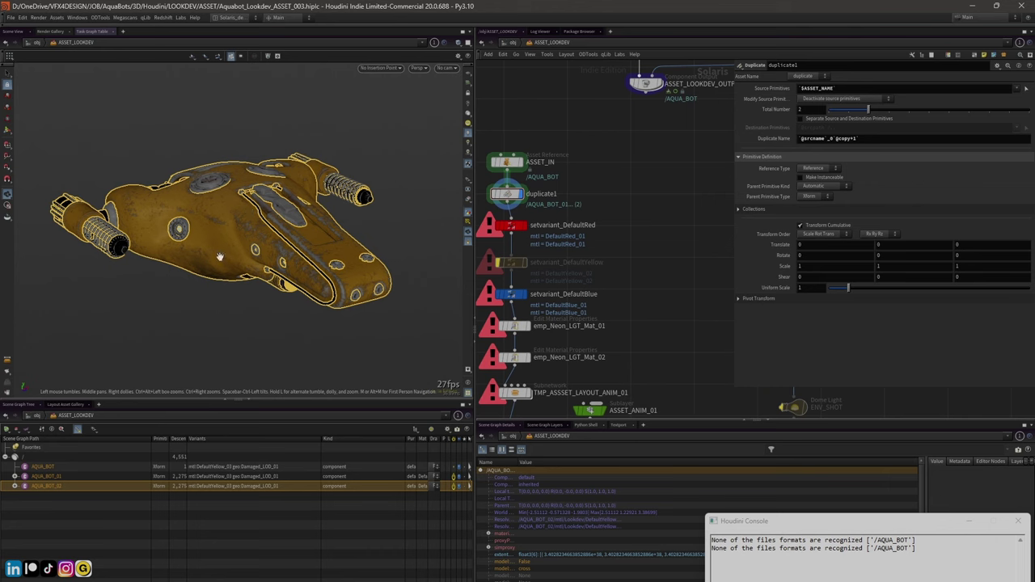
click(53, 477)
click(52, 487)
Display setvariant_DefaultRed with its parameters and turn off the selection highlight in the viewport
middle_drag(631, 279, 642, 279)
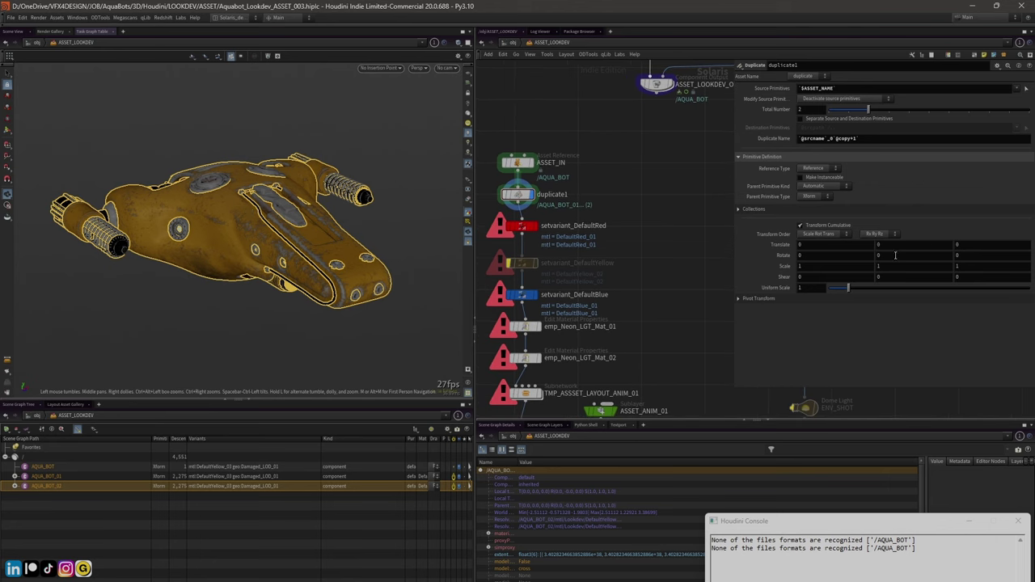
scroll(686, 255, down, 1)
middle_drag(697, 253, 705, 203)
scroll(699, 202, up, 2)
scroll(630, 191, down, 2)
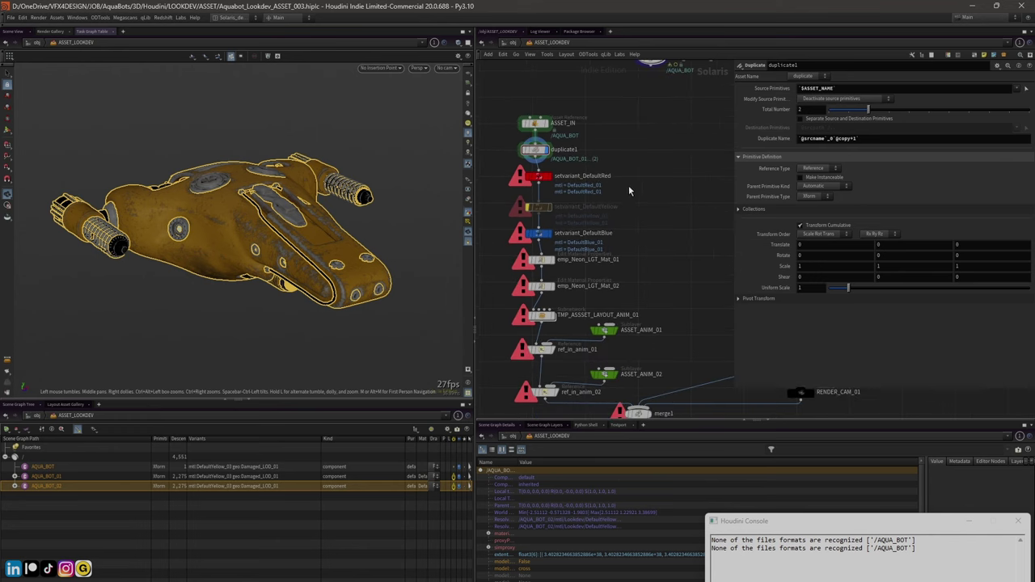
click(534, 179)
click(540, 182)
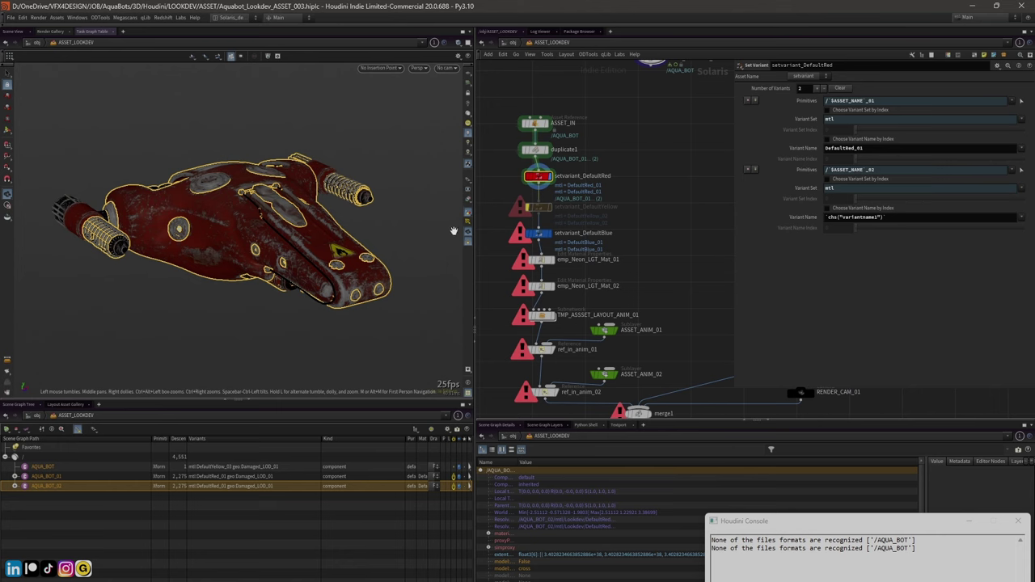
drag(361, 213, 374, 155)
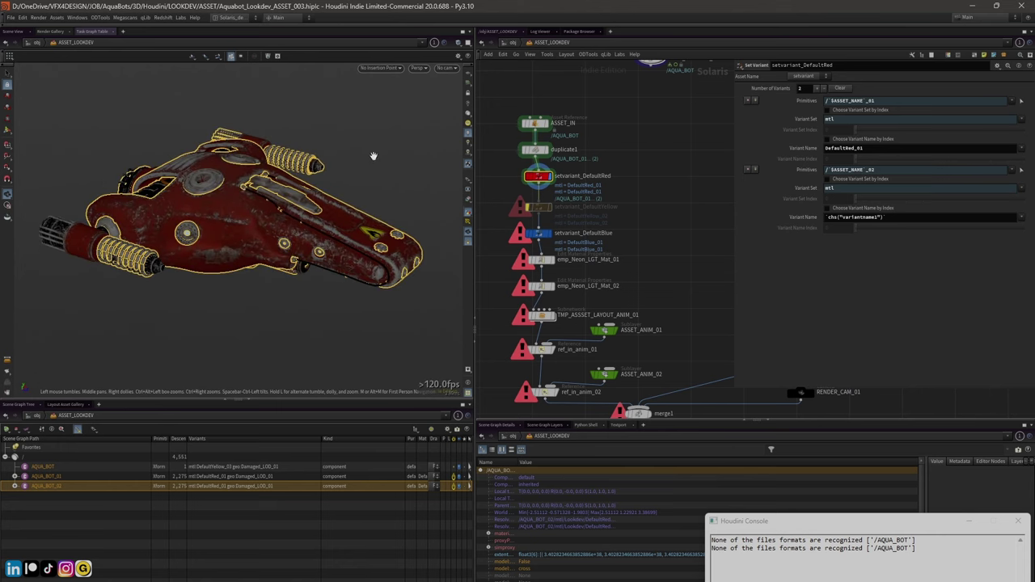
click(466, 244)
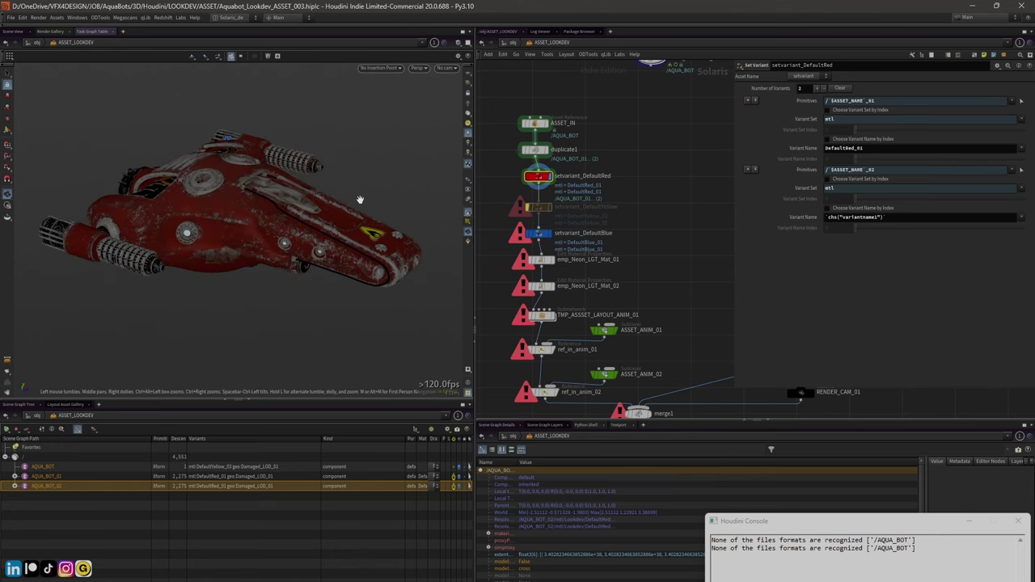
Preview the red variant in the viewport with Karma XPU, return to Houdini GL and inspect the model from several sides
drag(298, 164, 245, 184)
mouse_move(281, 141)
mouse_down()
mouse_move(263, 162)
mouse_move(305, 144)
mouse_up()
click(418, 68)
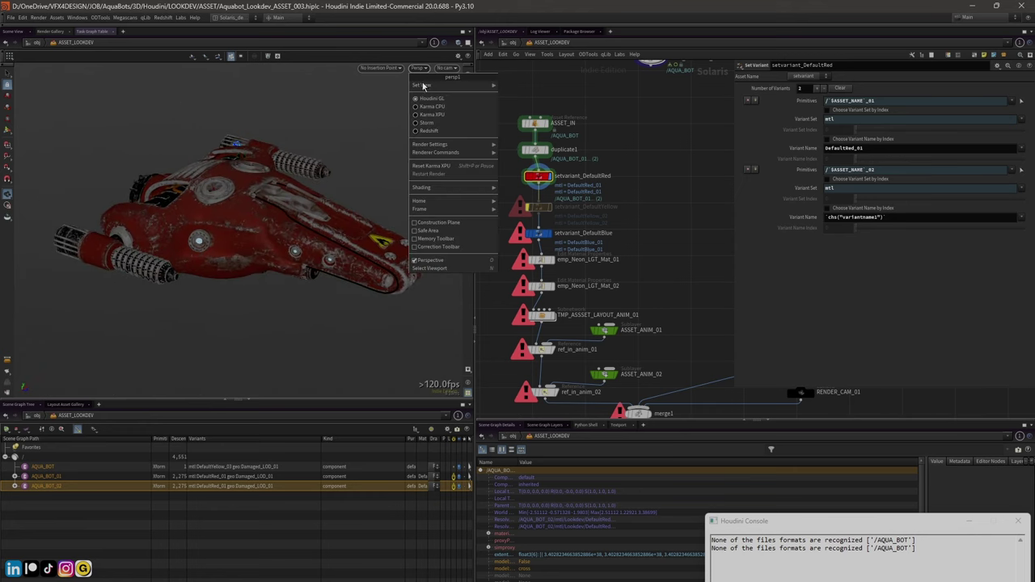
click(455, 115)
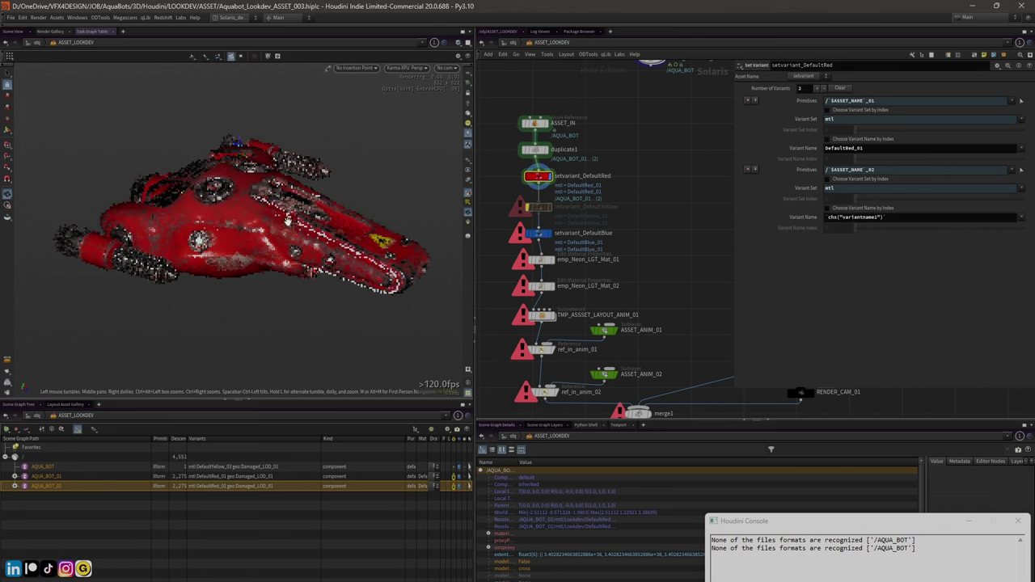
mouse_move(245, 198)
mouse_down()
mouse_move(334, 183)
mouse_move(263, 187)
mouse_up()
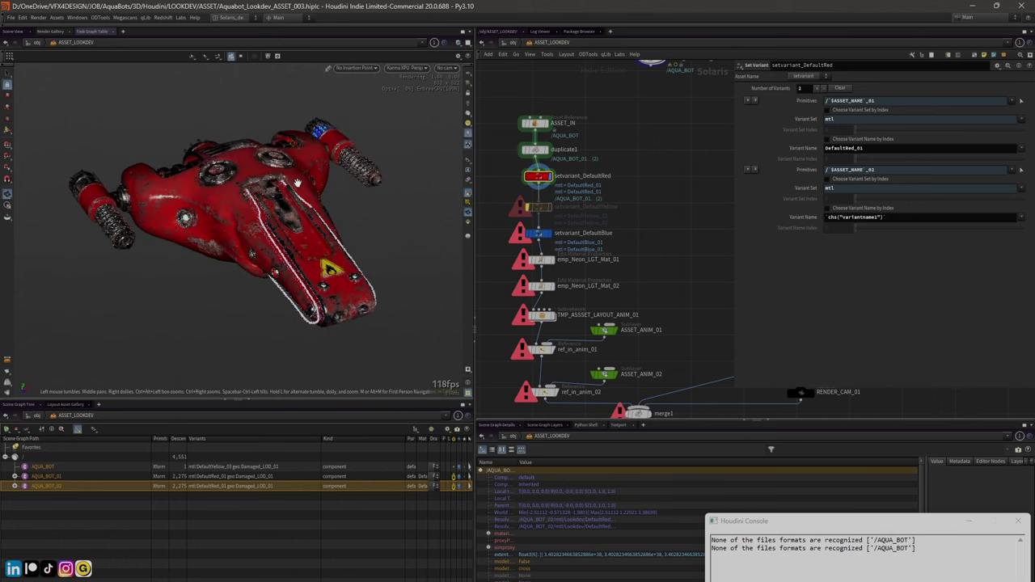
click(405, 68)
click(407, 99)
drag(211, 202, 234, 188)
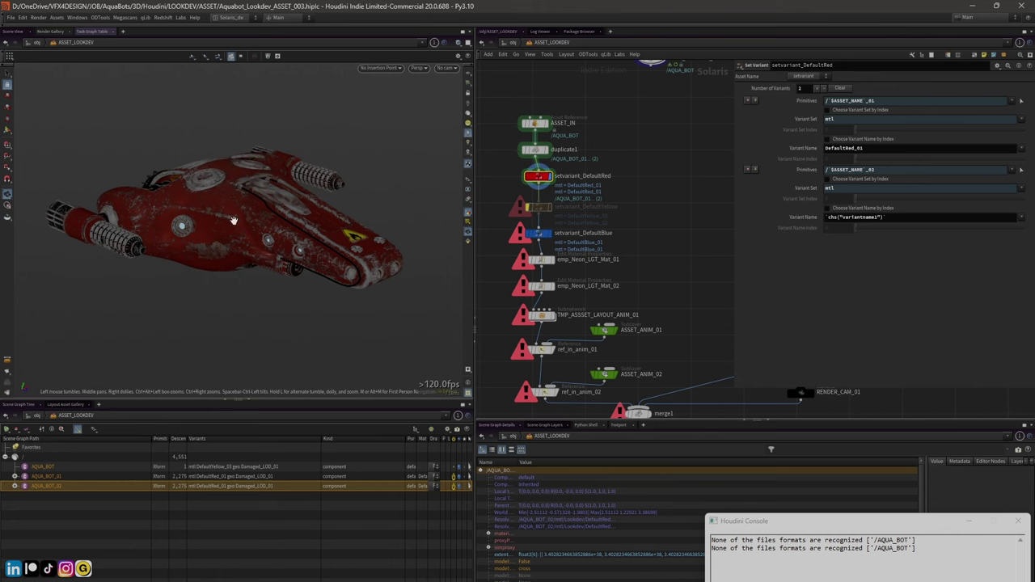
drag(142, 201, 232, 250)
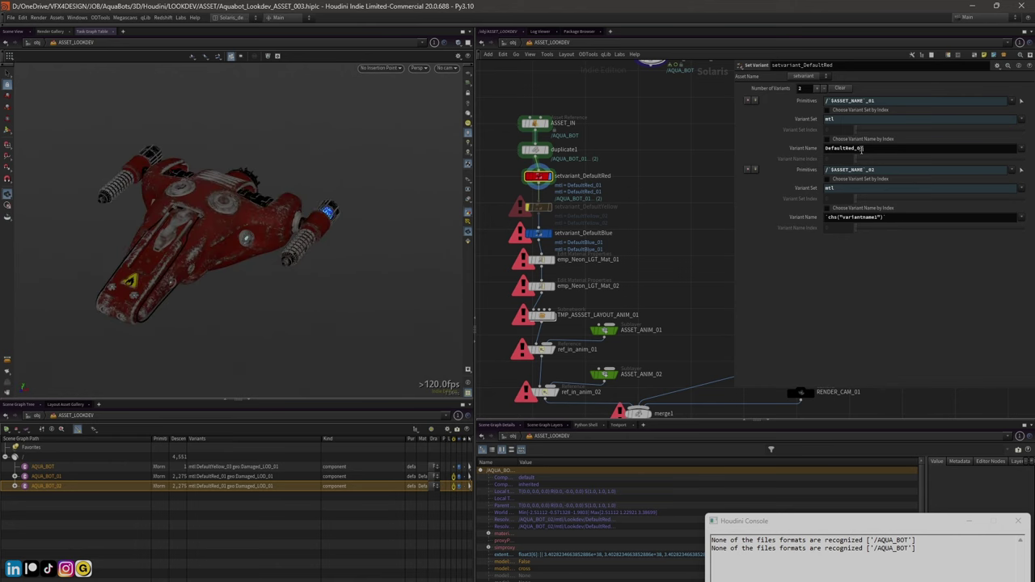
Set the first Variant Name of setvariant_DefaultRed to DefaultRed_02
click(861, 149)
text(2)
key(Return)
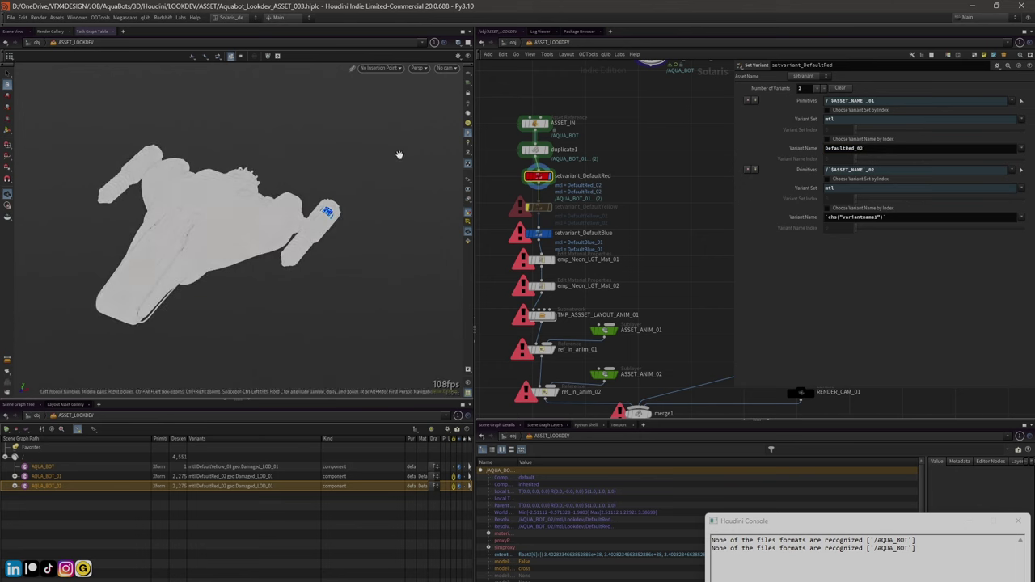
Inspect the model and set the first Variant Name of setvariant_DefaultRed to DefaultRed_03
drag(202, 203, 239, 209)
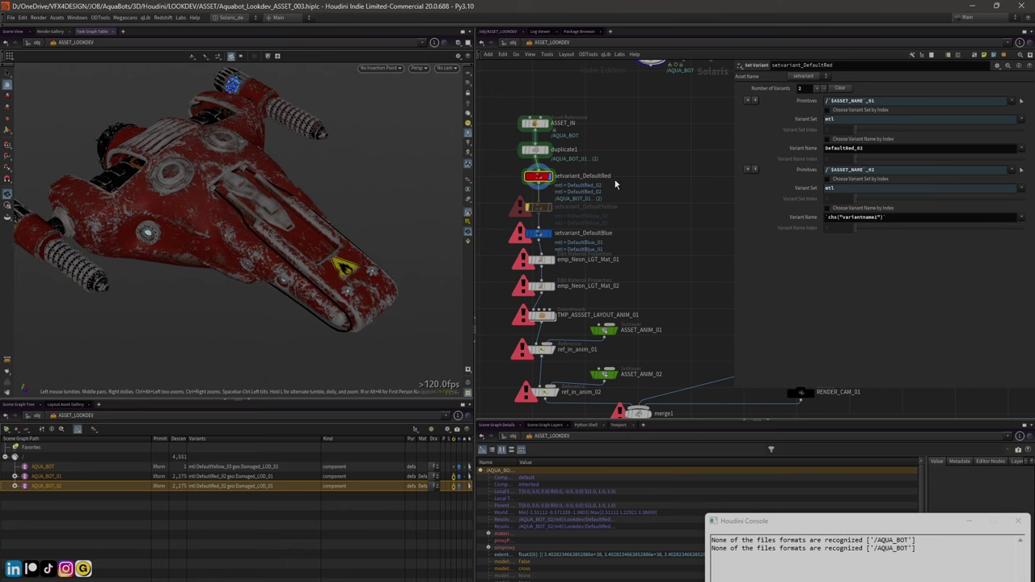
click(859, 150)
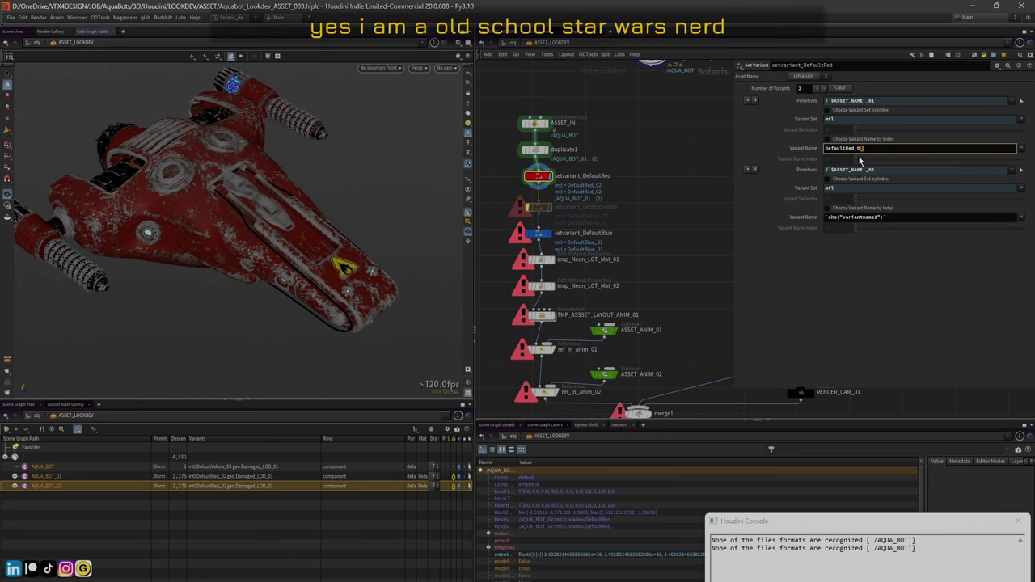
text(3)
key(Return)
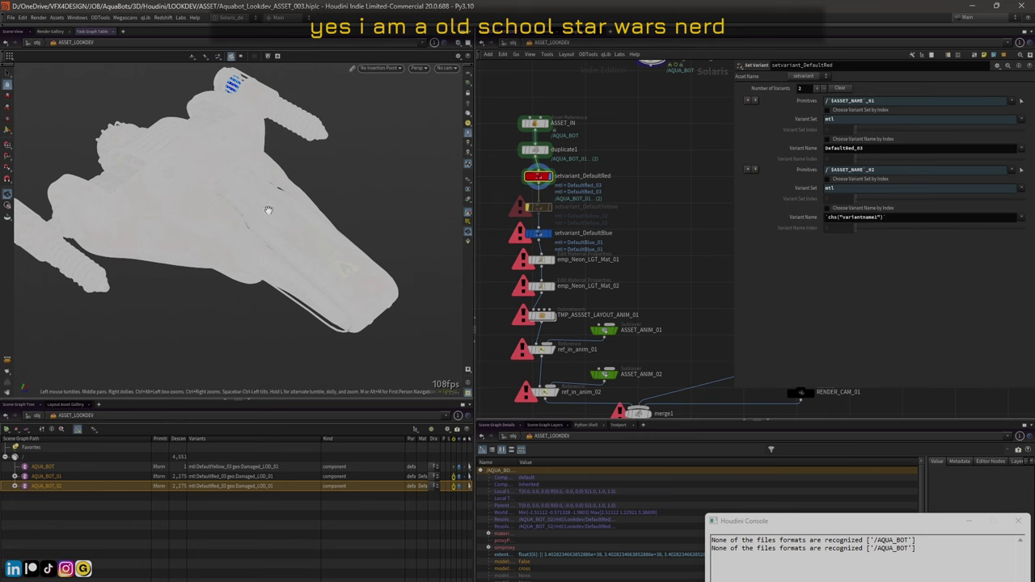
Inspect the more worn red look and set the first Variant Name back to DefaultRed_01
drag(265, 201, 292, 220)
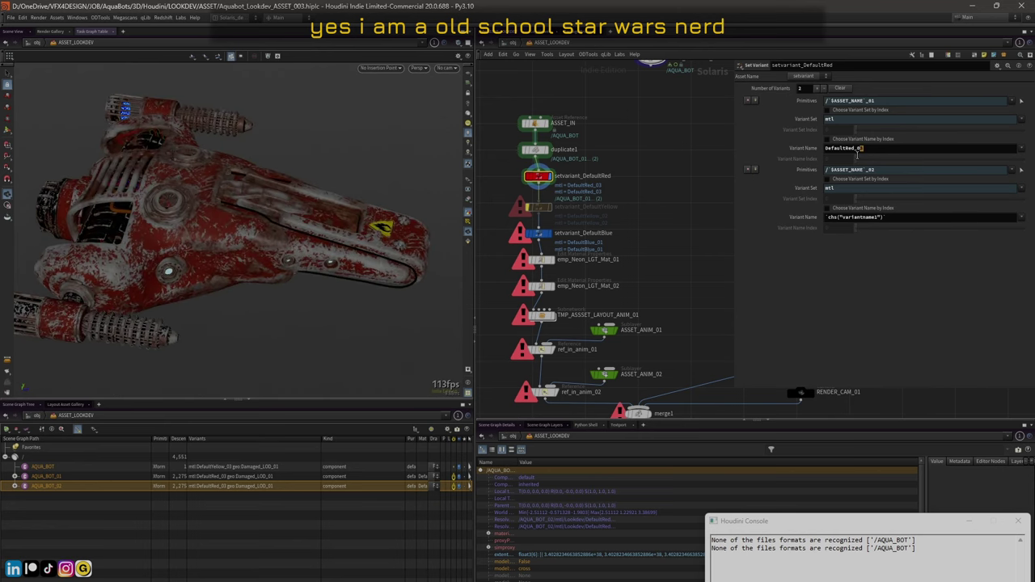
text(1)
key(Return)
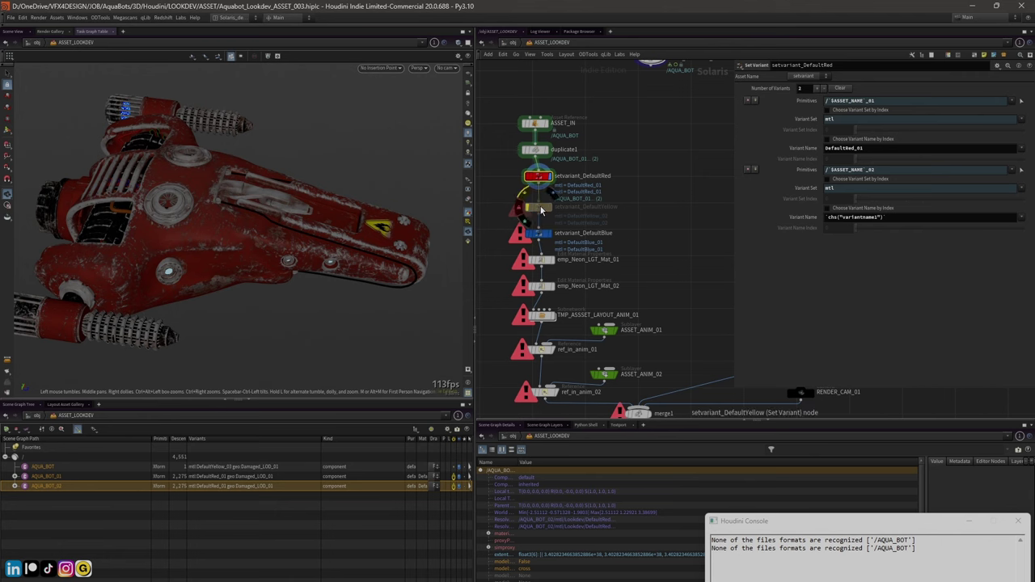
Compare the settings of the set variant nodes and bypass both setvariant_DefaultYellow and setvariant_DefaultBlue
click(526, 195)
click(538, 209)
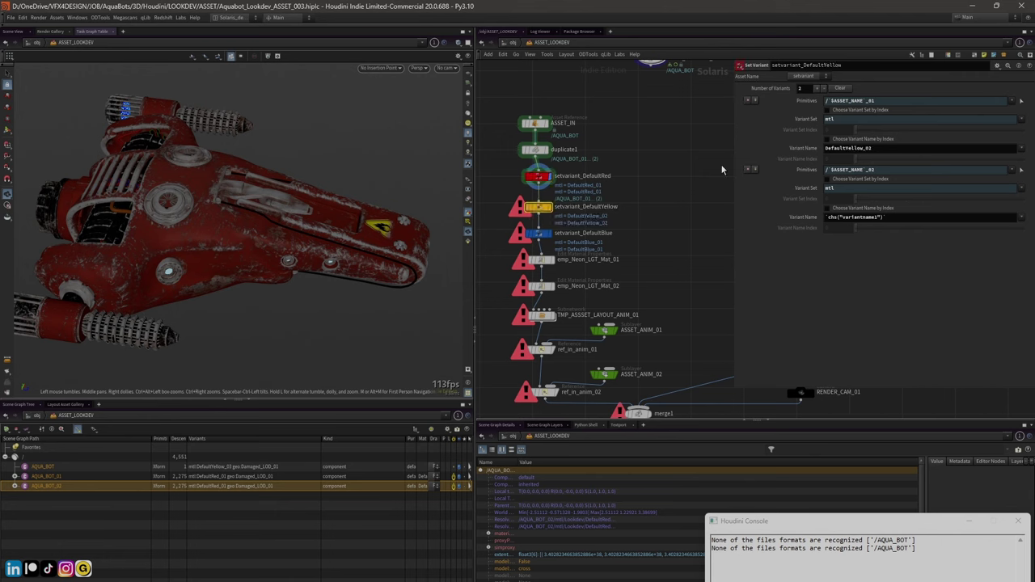
click(553, 178)
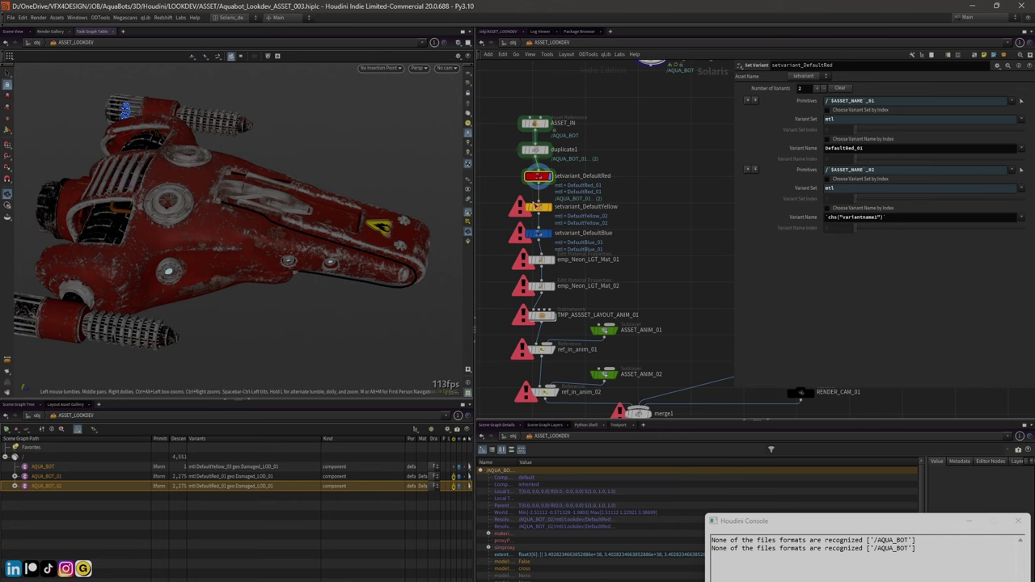
click(539, 208)
click(539, 234)
drag(498, 197, 549, 235)
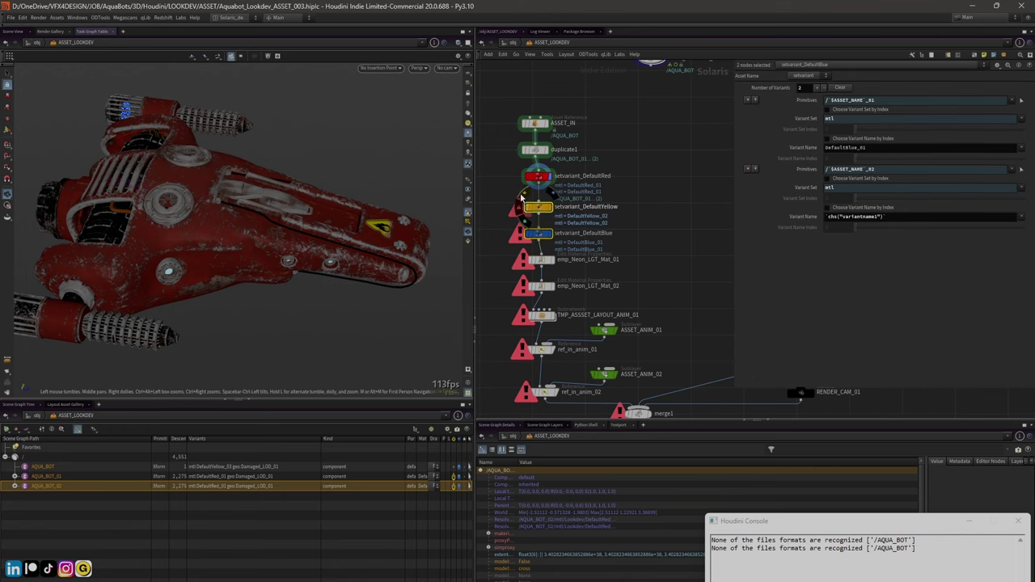
click(523, 196)
Display the TMP_ASSSET_LAYOUT_ANIM_01 subnetwork's result and look at the layout of the two bots from several sides
middle_drag(646, 270, 646, 219)
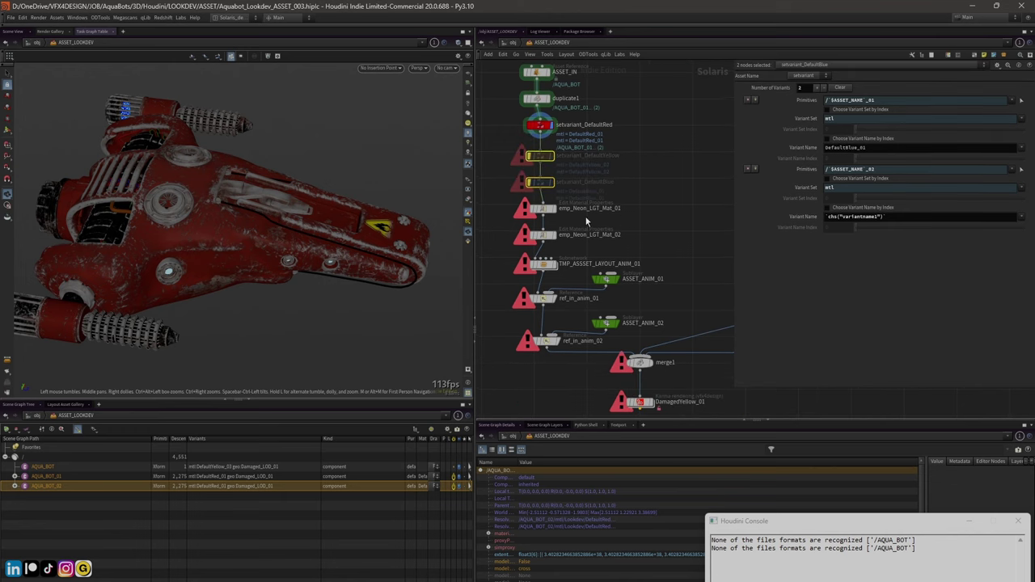
click(545, 208)
click(555, 269)
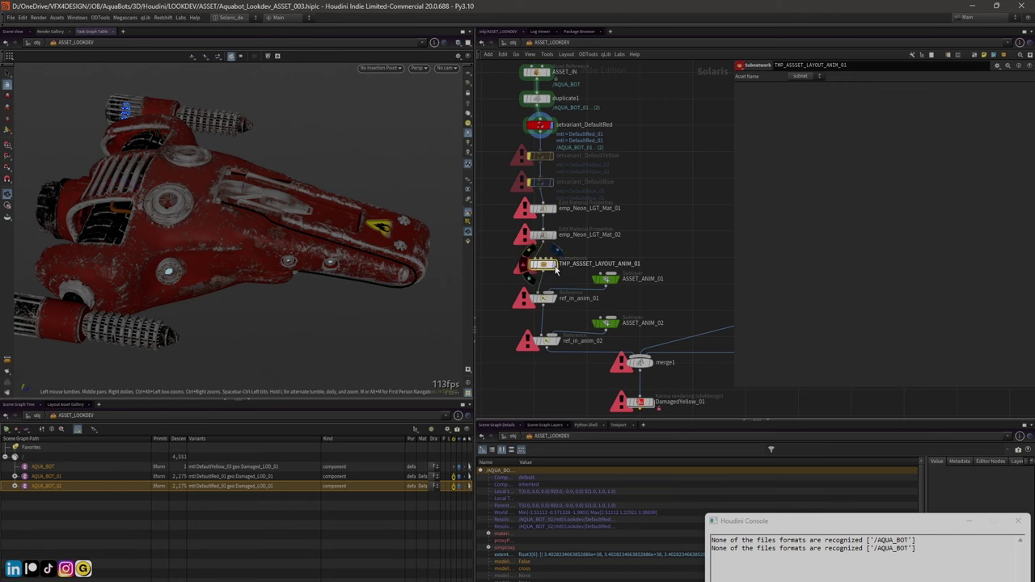
click(555, 268)
right_drag(340, 173, 230, 212)
drag(229, 212, 325, 180)
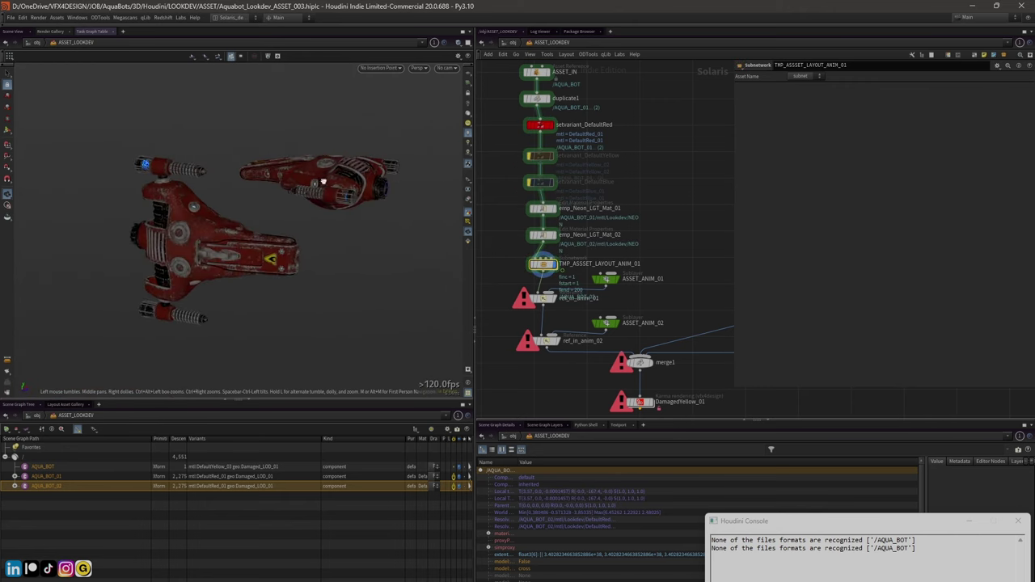
Go inside TMP_ASSSET_LAYOUT_ANIM_01 and examine the HOVER_ANIM4, TOP_VIEW_01 and TURN_TABLE_01 transforms of the first bot
double_click(542, 267)
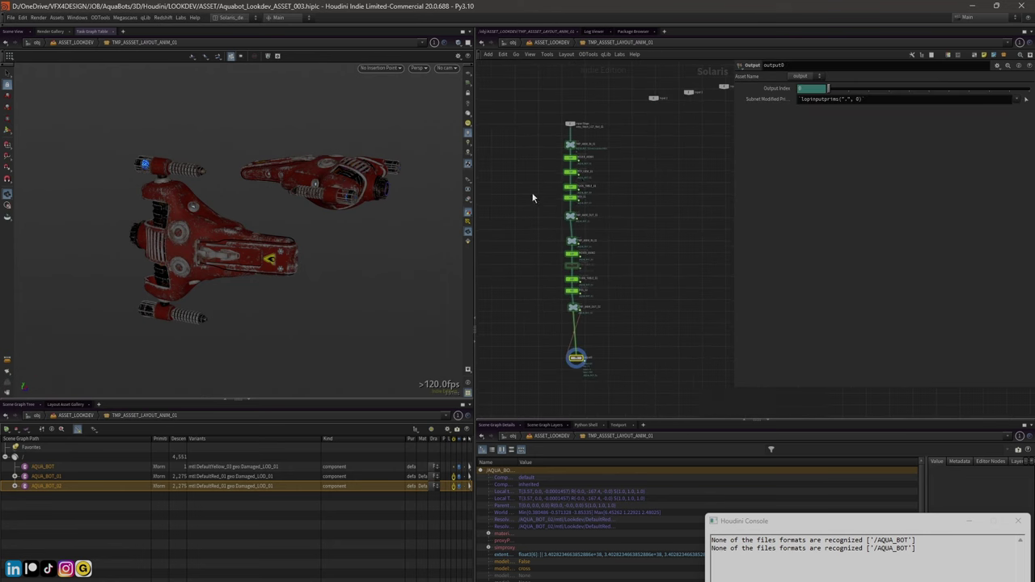
scroll(568, 134, up, 5)
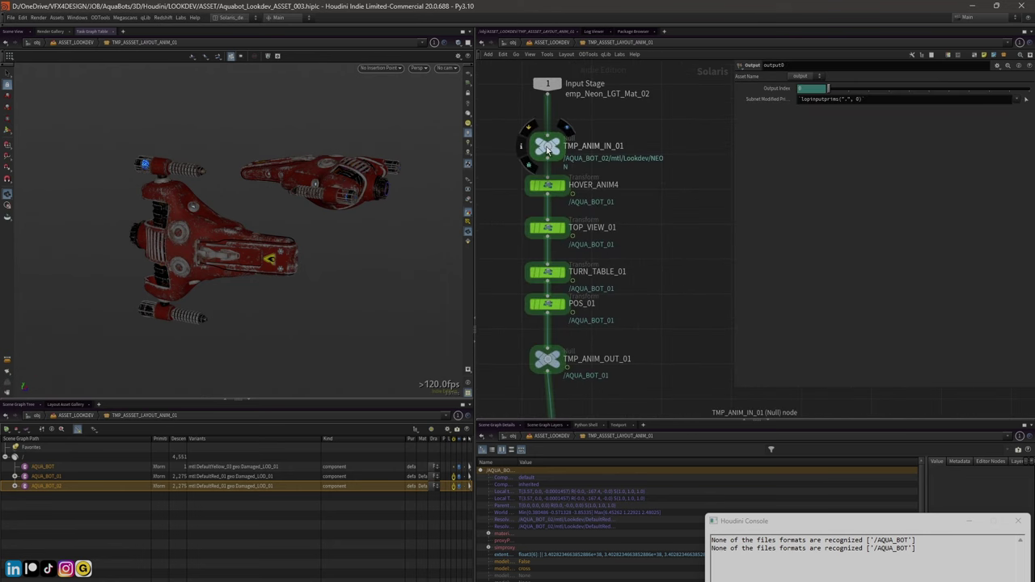
click(550, 184)
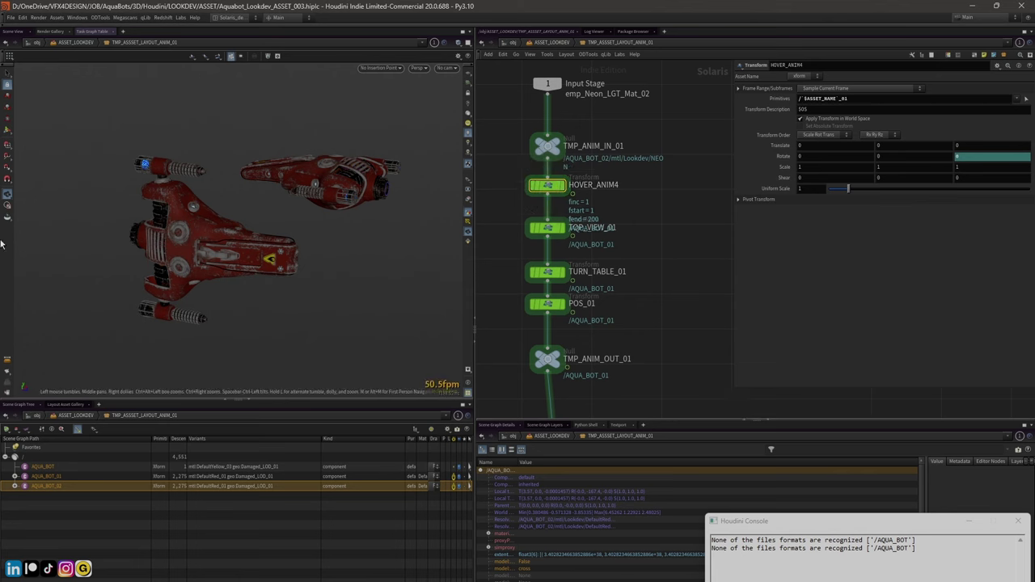
drag(347, 213, 203, 212)
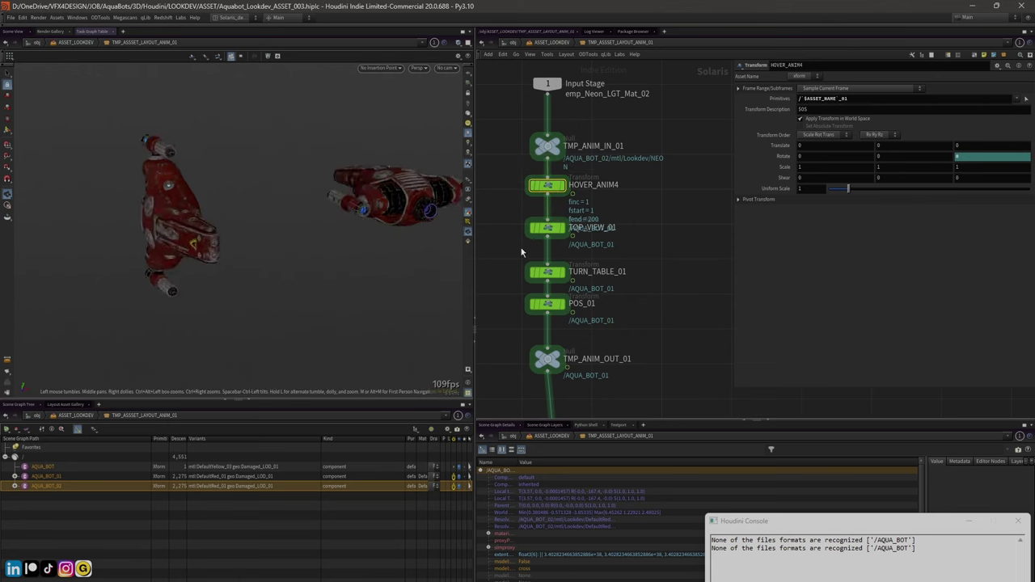
click(547, 227)
middle_drag(646, 233, 643, 169)
click(546, 206)
scroll(549, 196, down, 3)
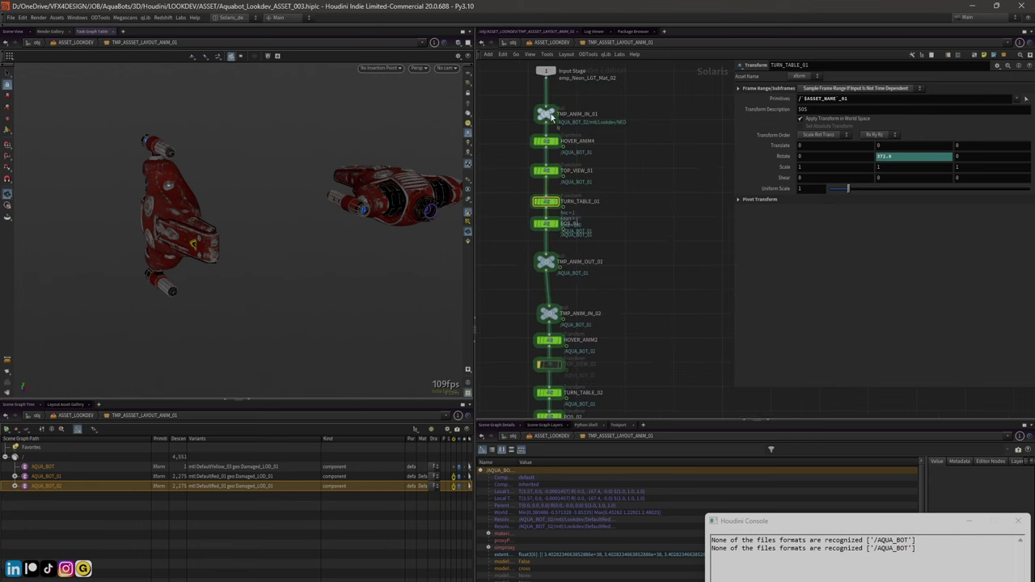
Examine the second bot's transform chain from TMP_ANIM_IN_02 to TMP_ANIM_OUT_02, including the primitives targeted by HOVER_ANIM2
middle_drag(593, 271, 592, 188)
scroll(577, 196, up, 2)
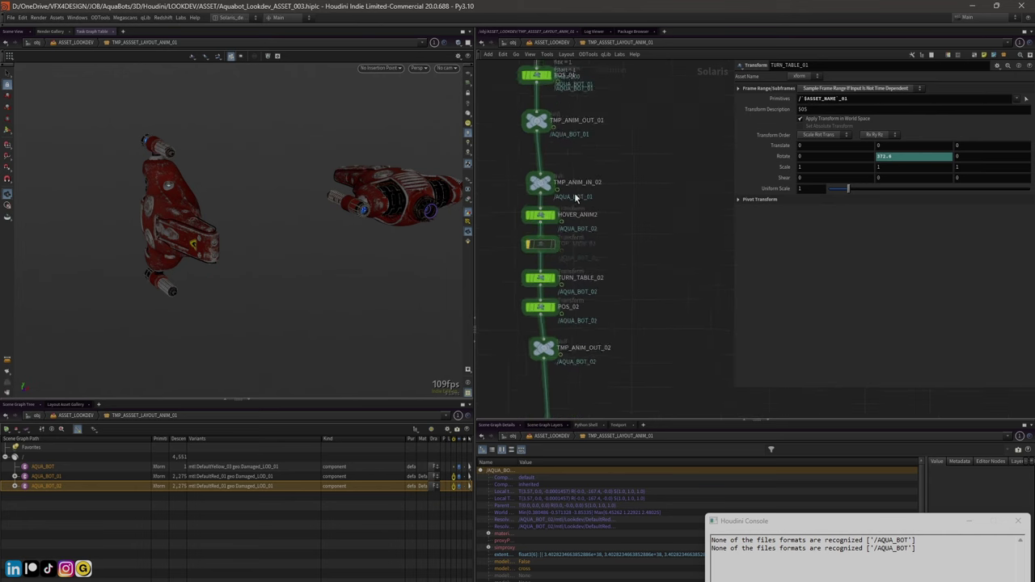
scroll(617, 247, down, 2)
scroll(627, 227, up, 2)
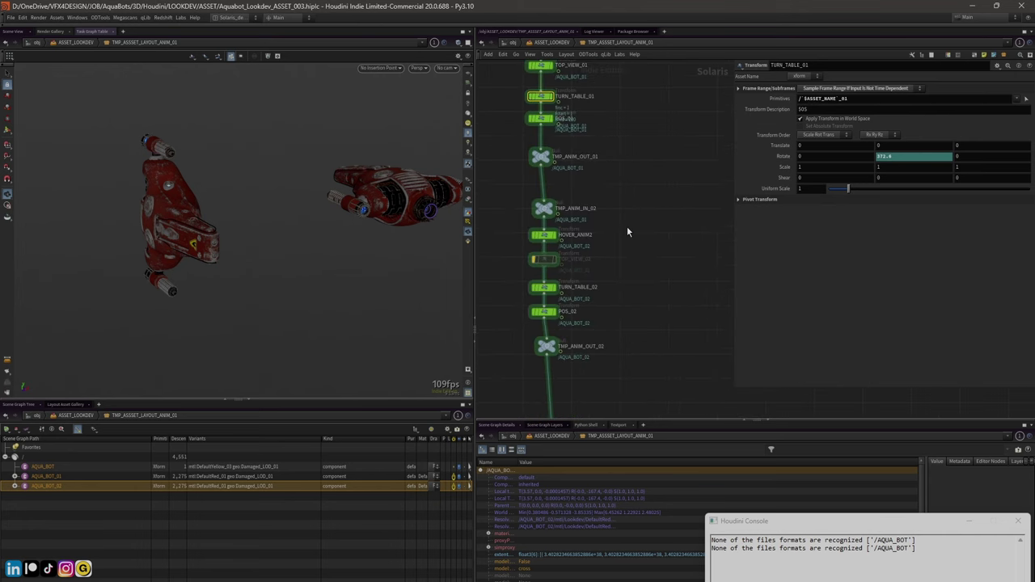
click(526, 237)
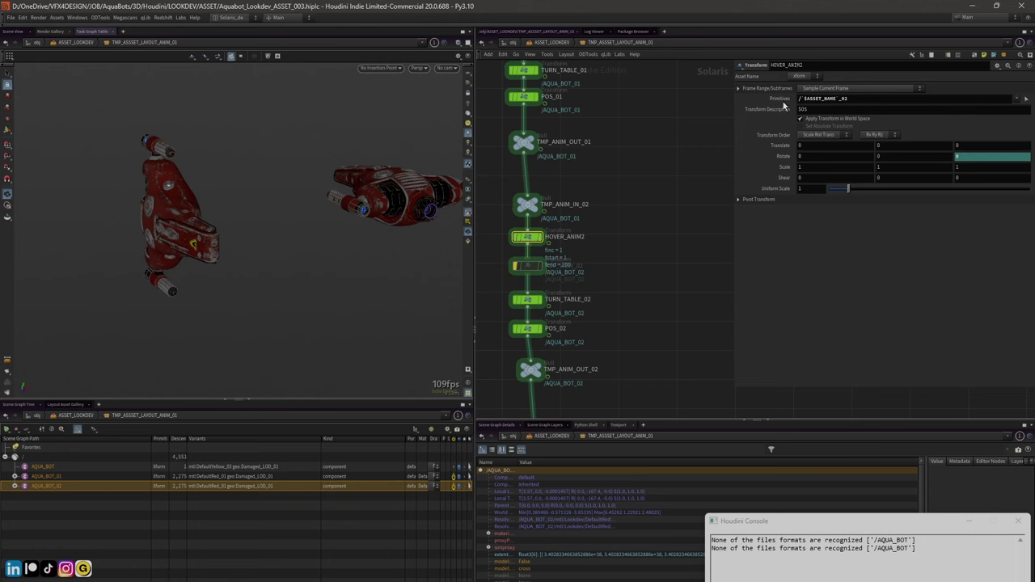
scroll(695, 213, down, 2)
drag(549, 200, 621, 381)
click(597, 187)
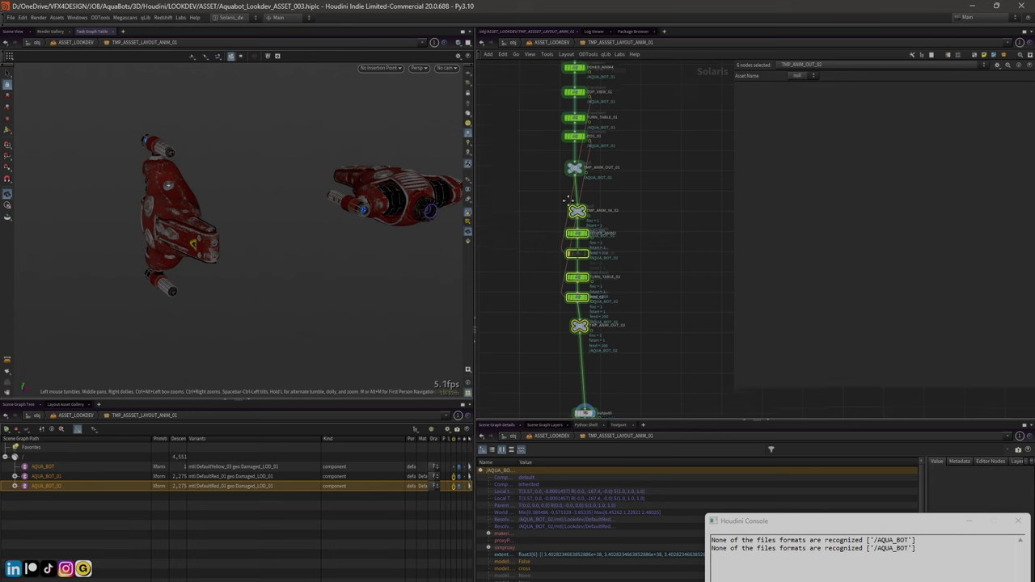
Highlight the first bot's transform chain and select AQUA_BOT_01 in the scene graph to see which model it drives
scroll(597, 187, up, 2)
middle_drag(597, 187, 596, 264)
drag(528, 86, 598, 226)
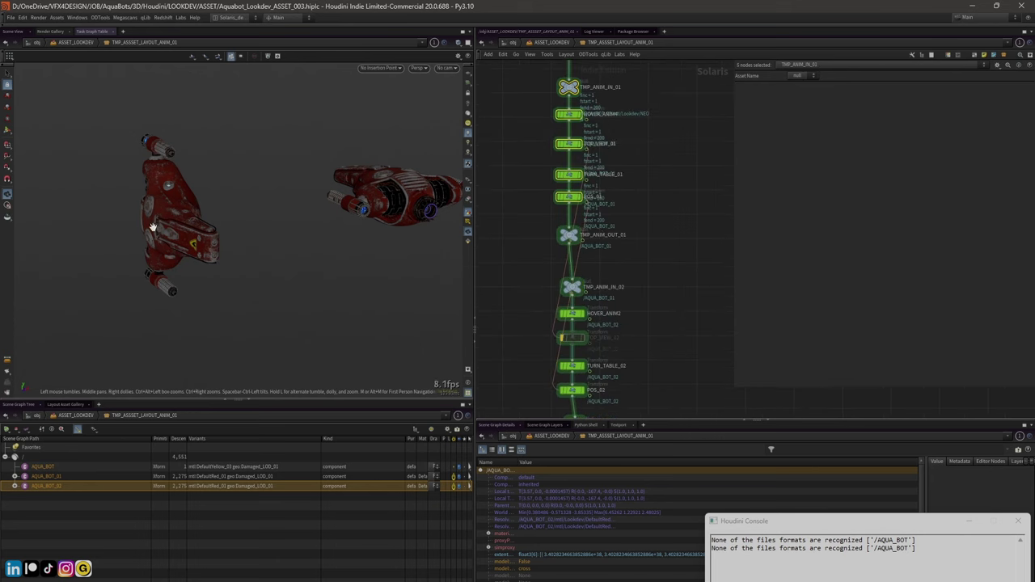
click(41, 478)
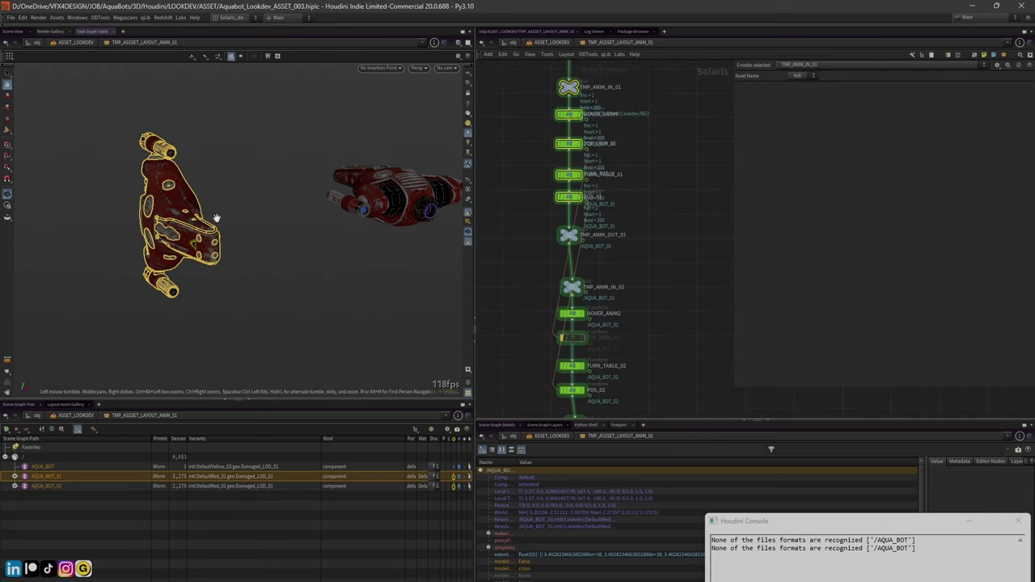
middle_drag(516, 207, 527, 209)
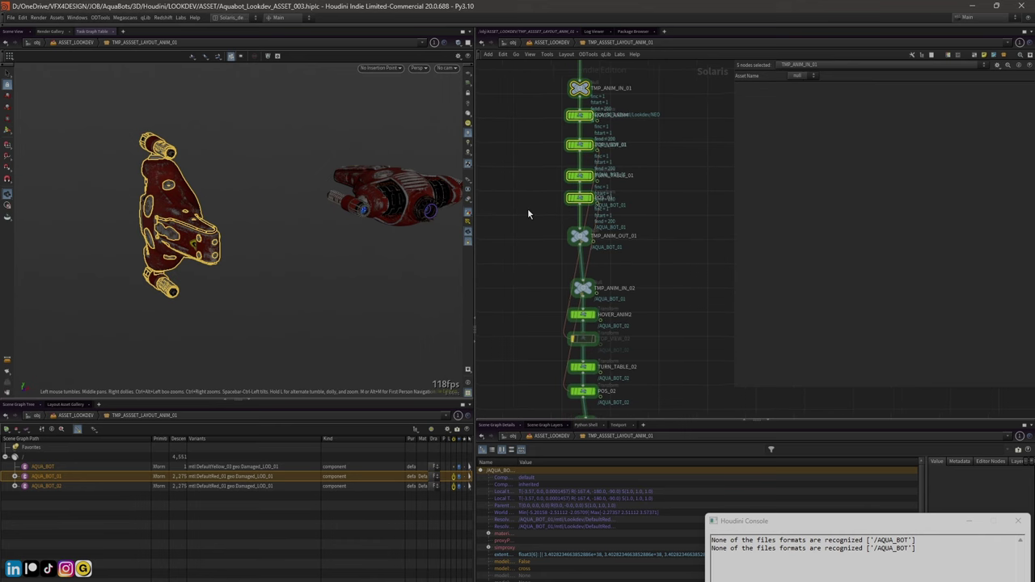
click(528, 209)
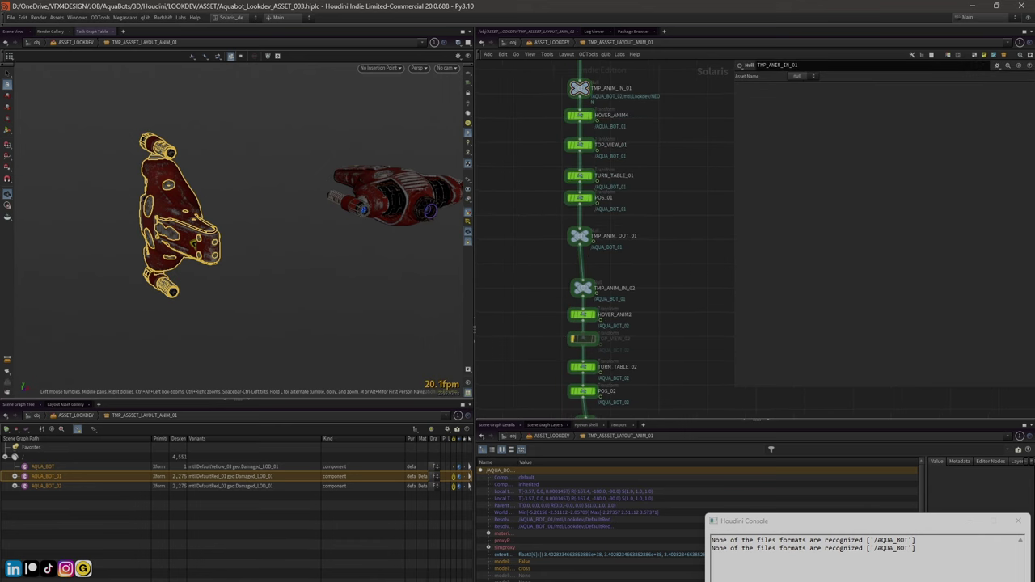
Close the Houdini Console and show the playbar beneath the viewport
click(1018, 521)
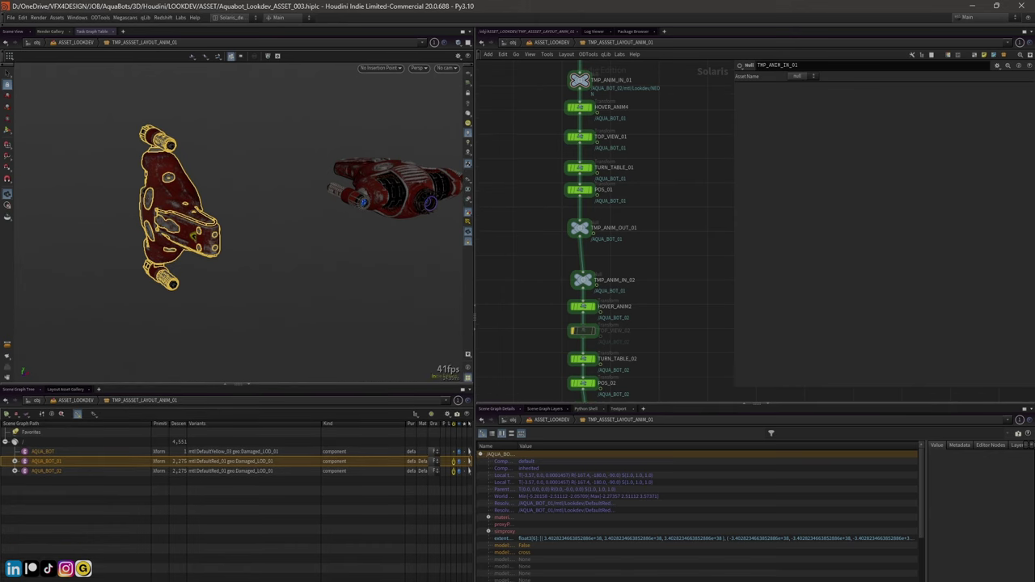
key(Up)
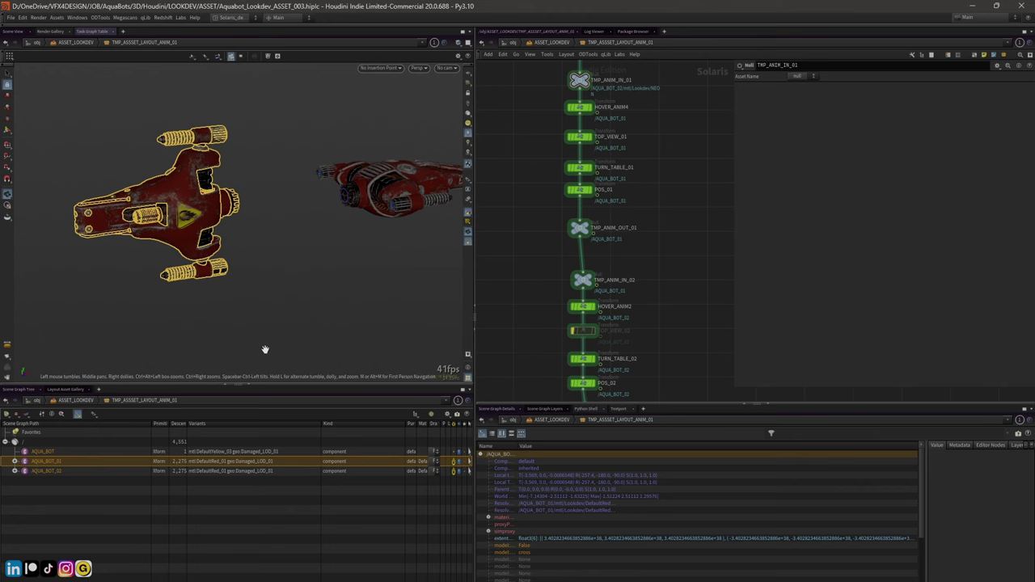
key(Up)
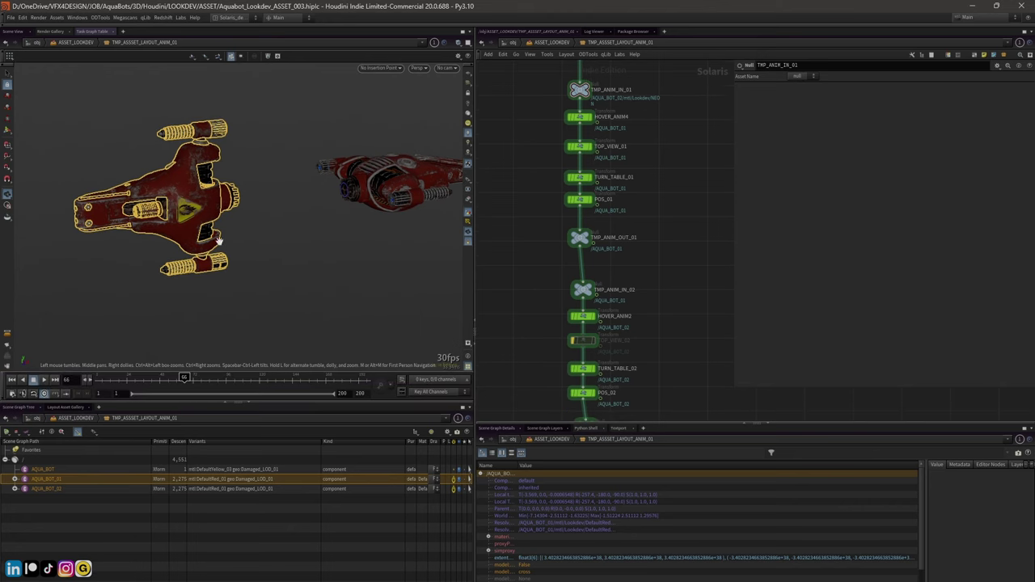
key(F2)
click(4, 387)
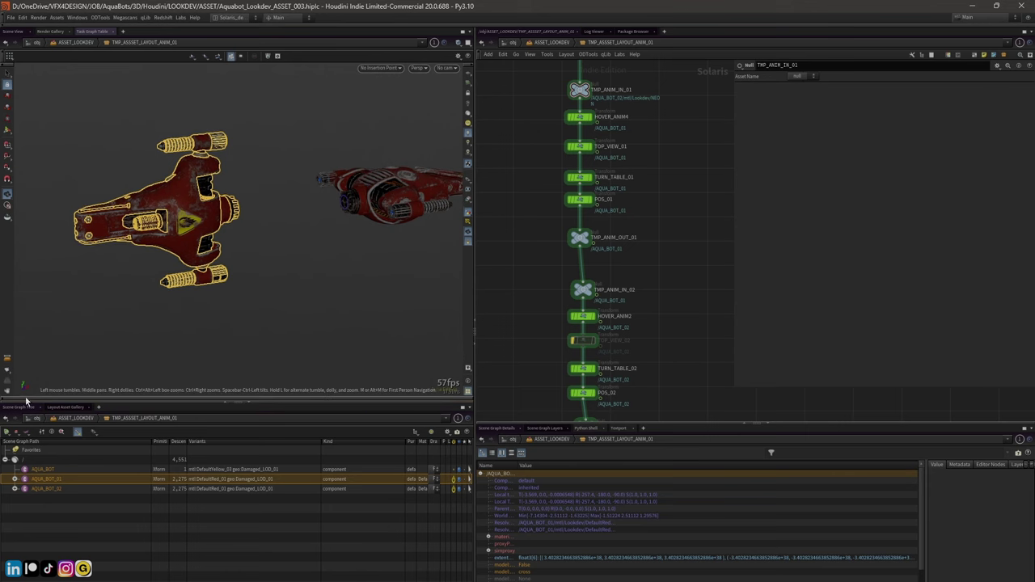
click(48, 400)
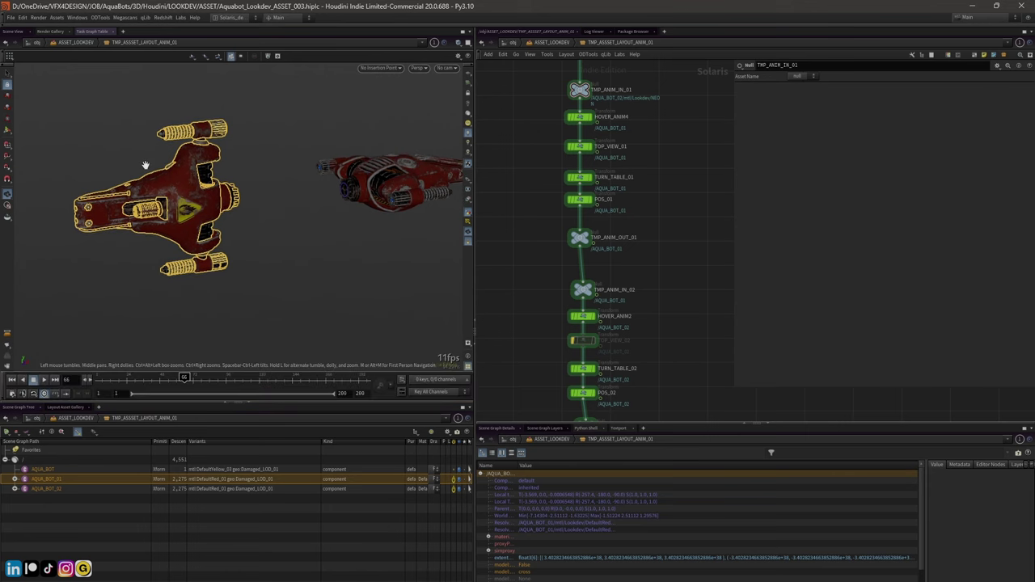
Scrub the turntable animation to frame 142 and return to the parent ASSET_LOOKDEV network
click(156, 377)
drag(371, 364, 290, 366)
middle_drag(682, 361, 663, 280)
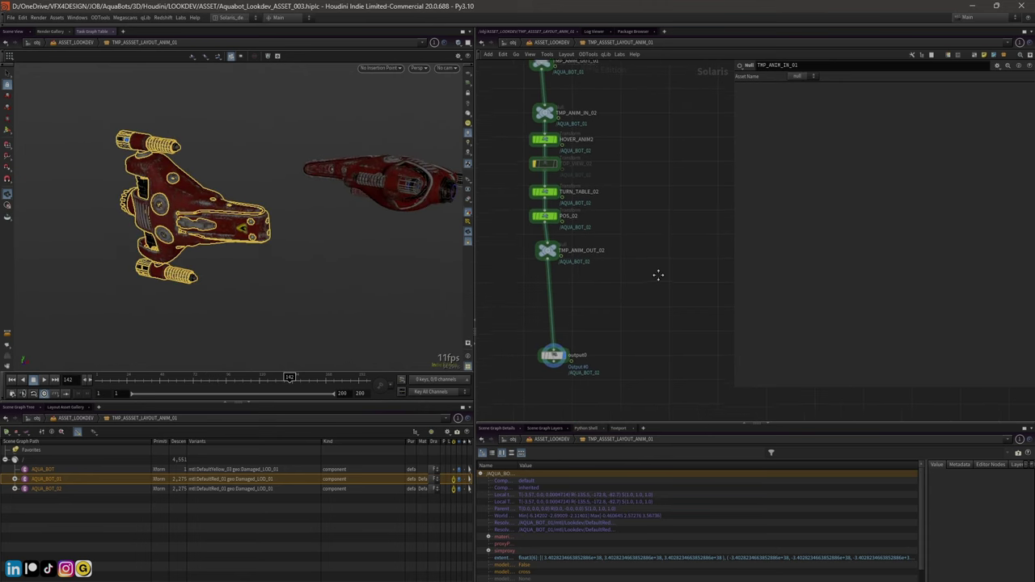
key(u)
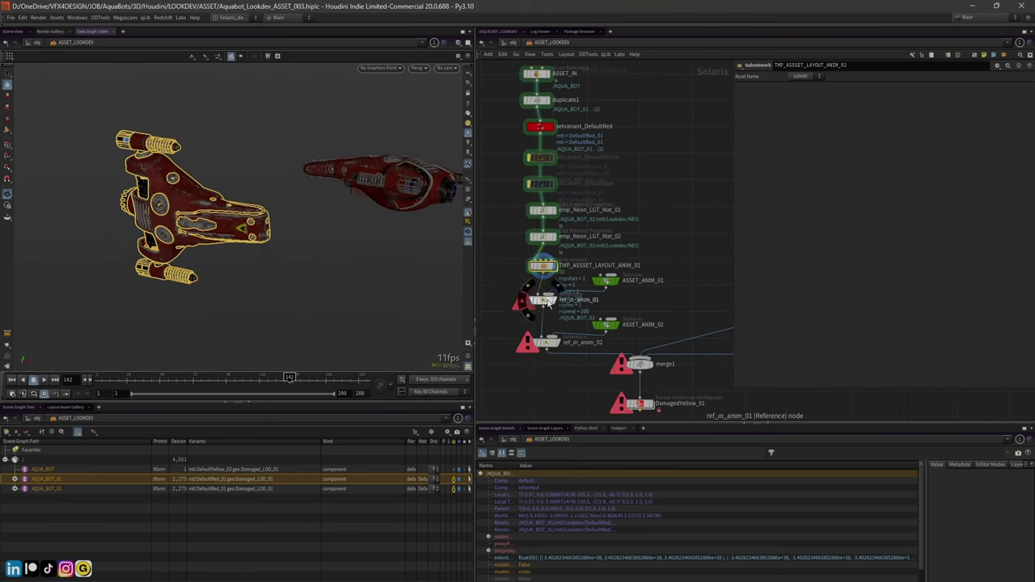
Examine ASSET_ANIM_01's sublayer file, display ref_in_anim_01 and scrub its animation to frame 106
middle_drag(503, 286, 509, 289)
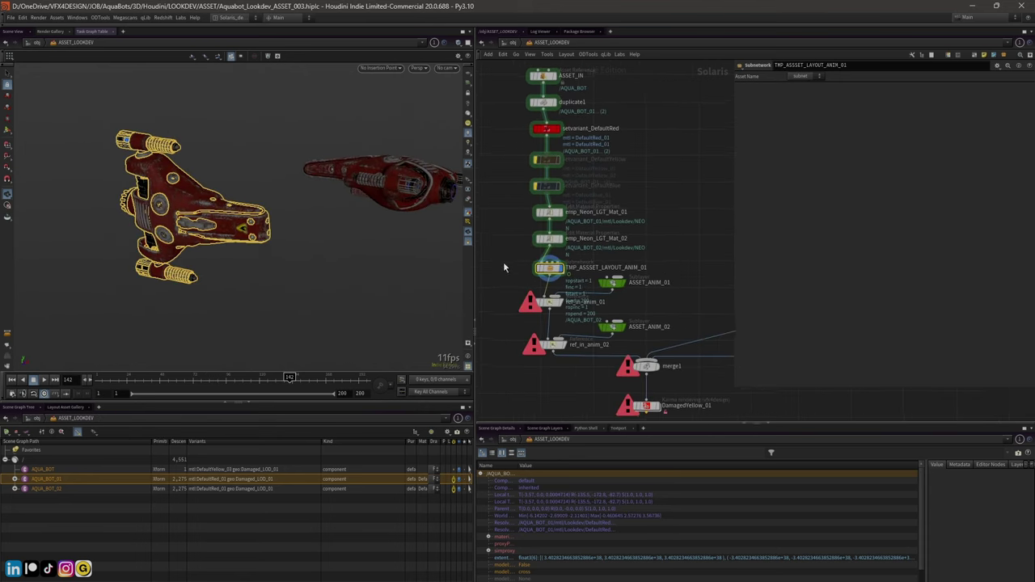
click(617, 283)
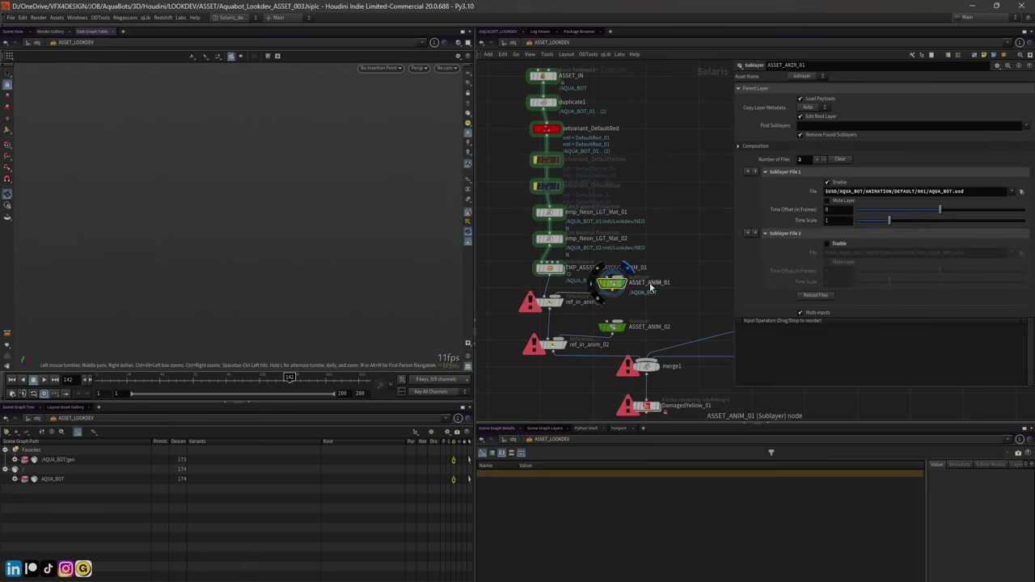
click(560, 303)
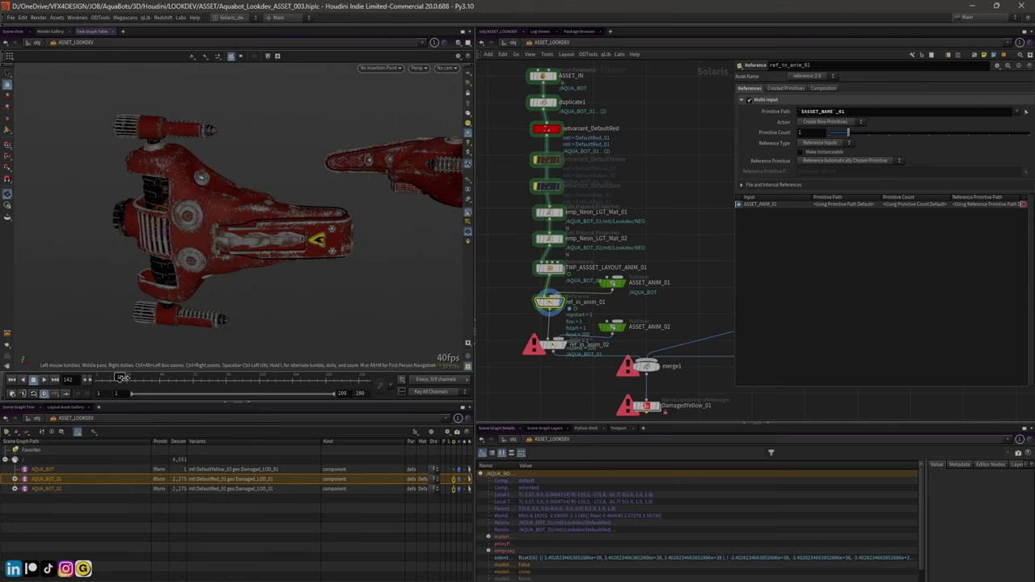
drag(121, 377, 241, 375)
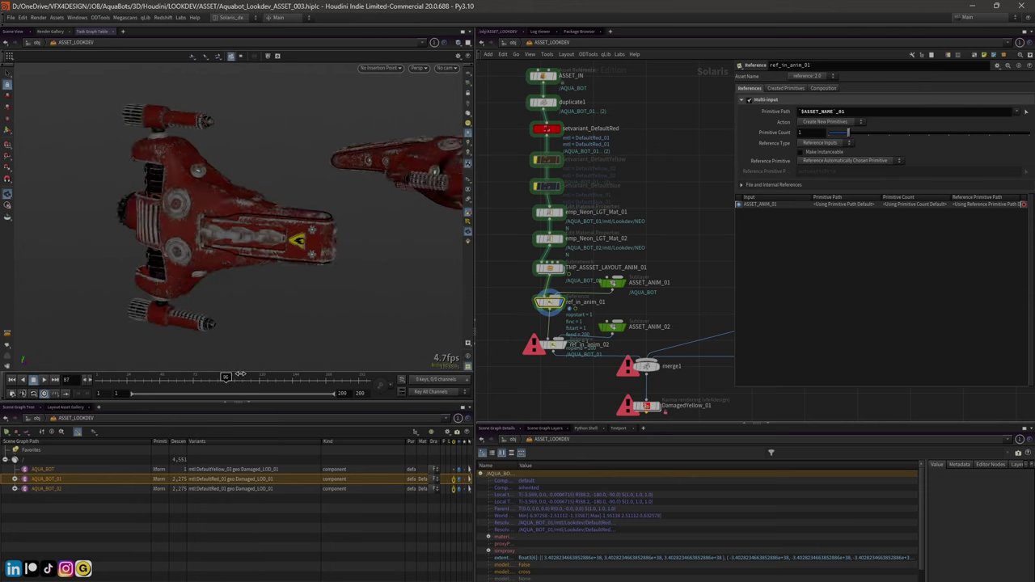
Display the merge1 node and look through RENDER_CAM_01 in the viewport
middle_drag(575, 377, 538, 297)
scroll(560, 295, up, 2)
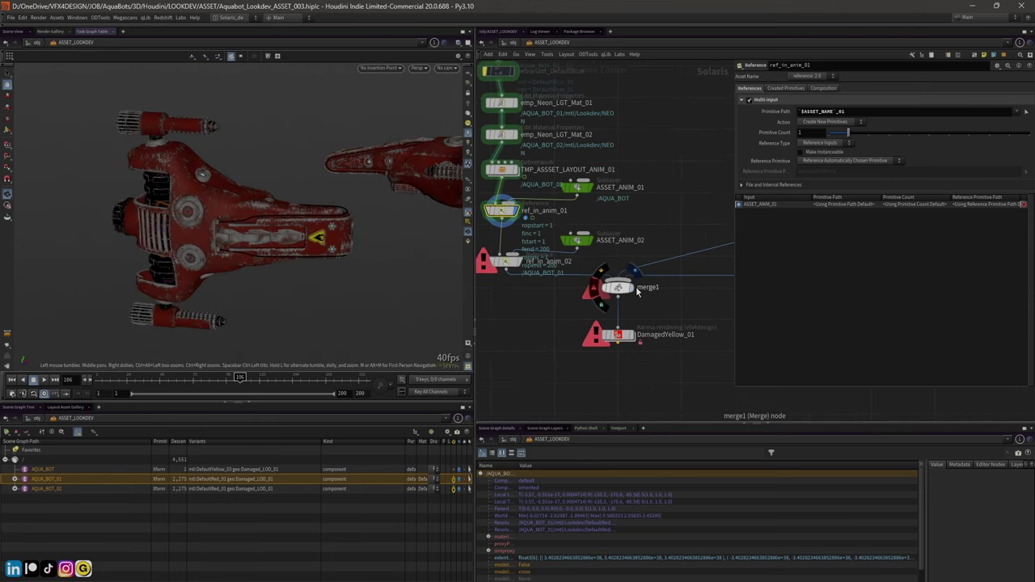
click(629, 290)
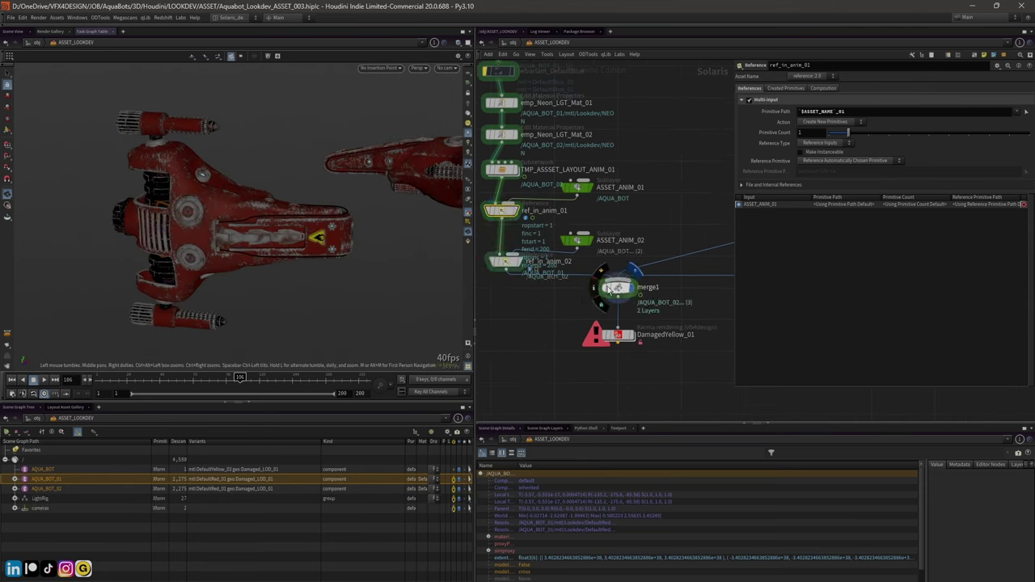
click(449, 68)
click(458, 79)
Examine the light rig and camera branches feeding merge1 and scrub the camera view to frame 164
middle_drag(701, 227, 530, 247)
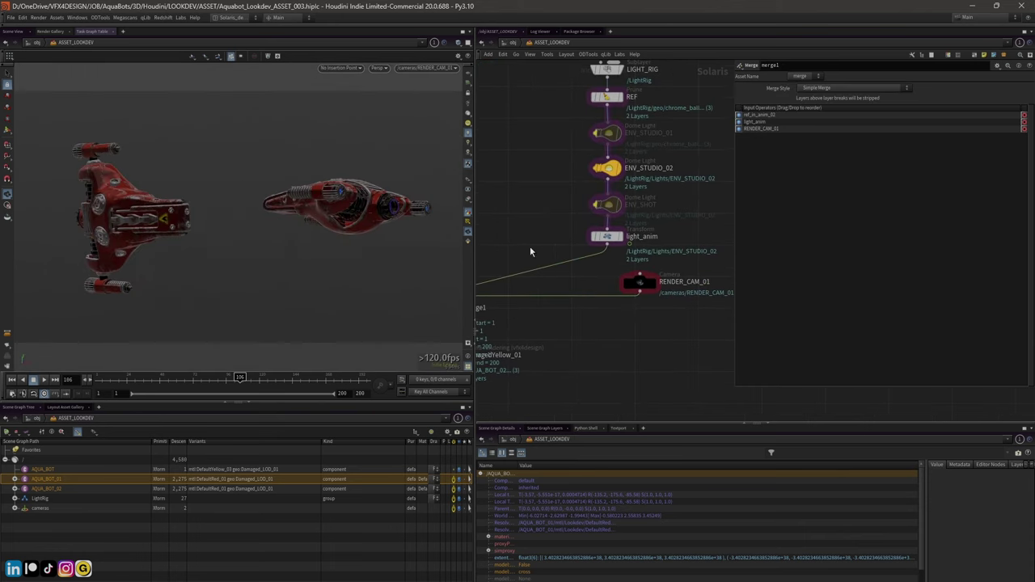
middle_drag(491, 173, 651, 198)
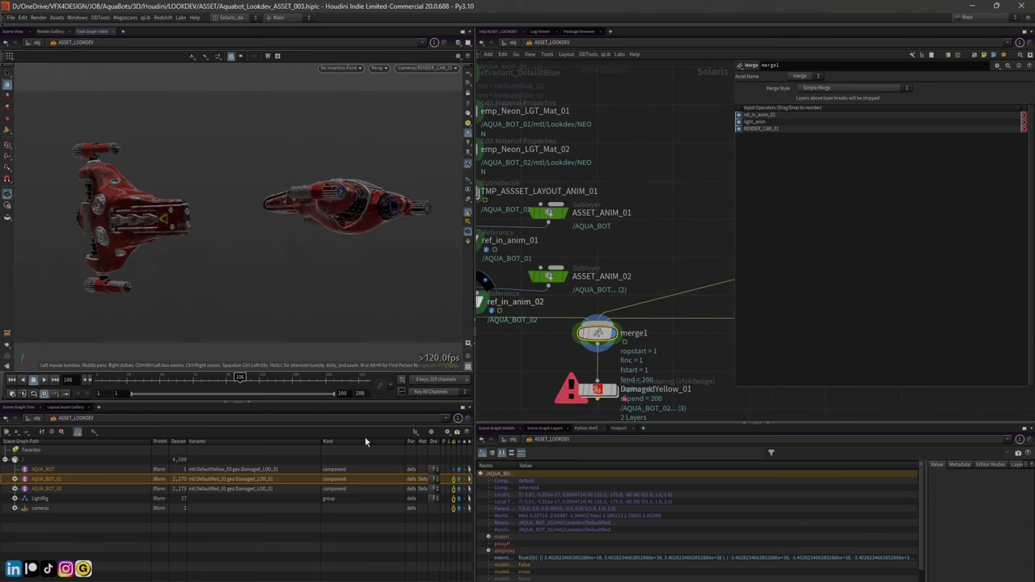
drag(241, 378, 320, 379)
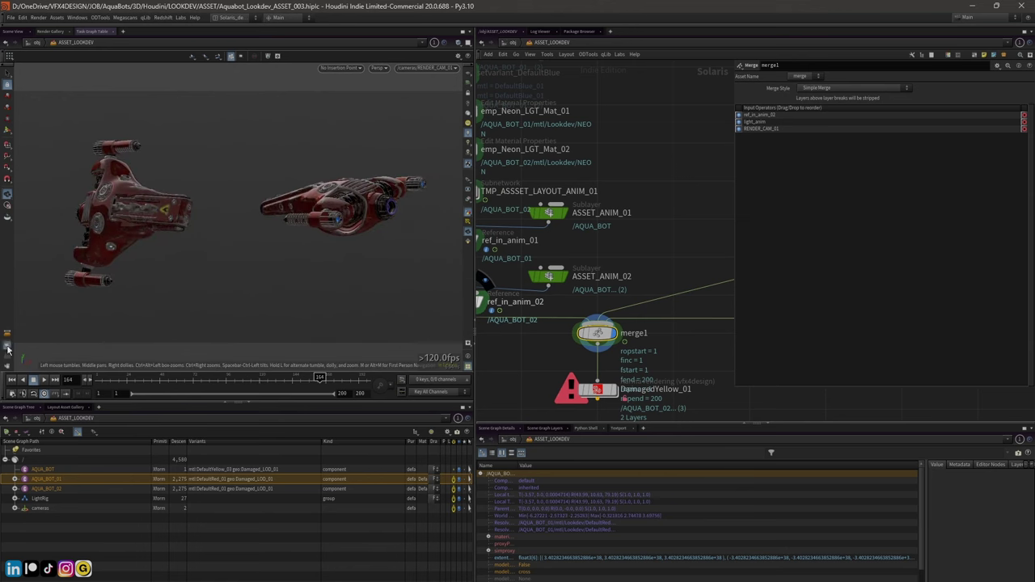
Generate a flipbook of the RENDER_CAM_01 view and play the captured frames back in MPlay
click(38, 353)
click(125, 438)
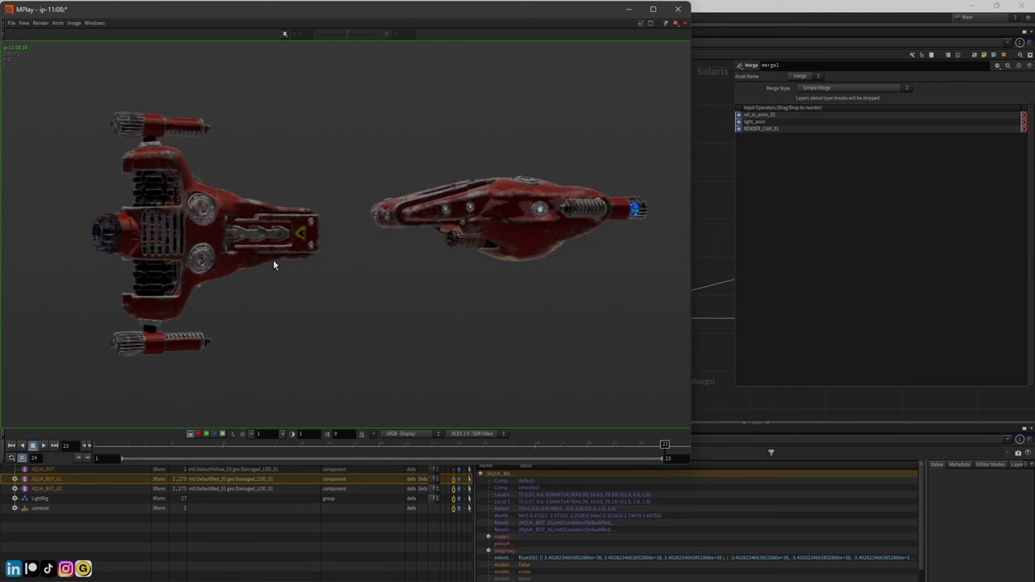
click(43, 446)
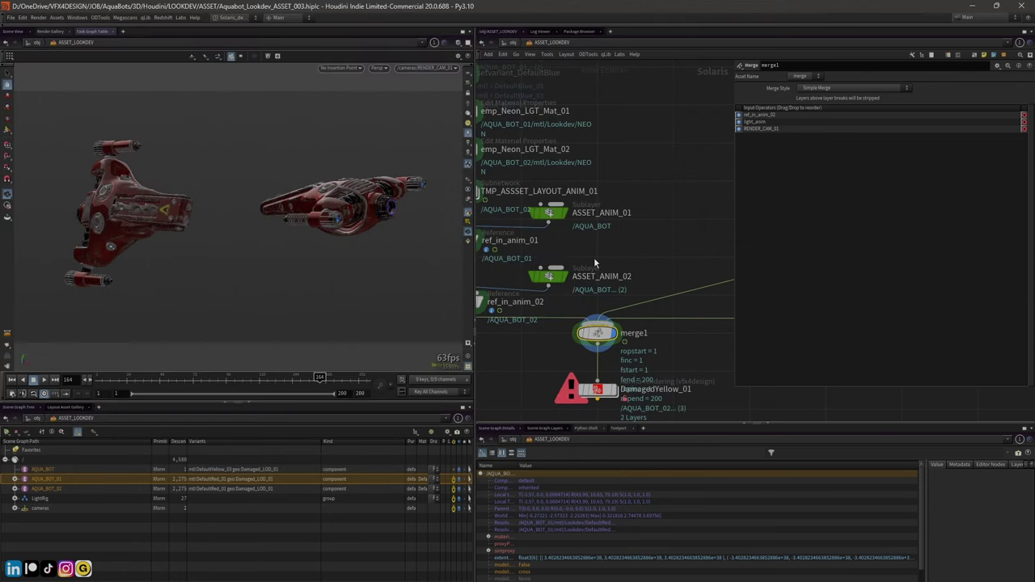
Examine the sublayer file paths of ASSET_ANIM_01 and ASSET_ANIM_02 and which of their entries are enabled
scroll(670, 230, down, 3)
drag(737, 215, 772, 214)
middle_drag(670, 215, 690, 232)
scroll(694, 232, up, 2)
scroll(678, 248, up, 2)
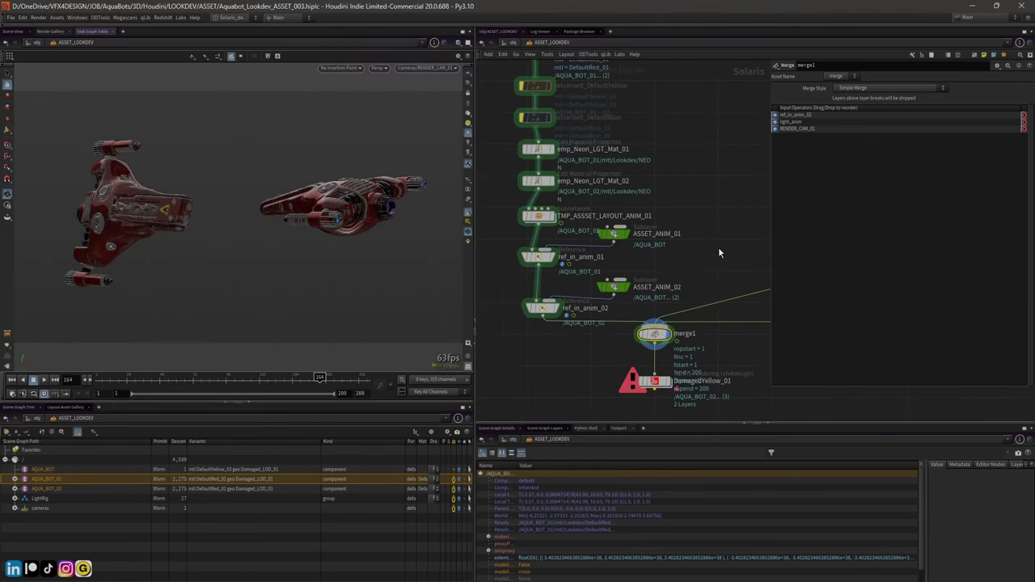
click(595, 231)
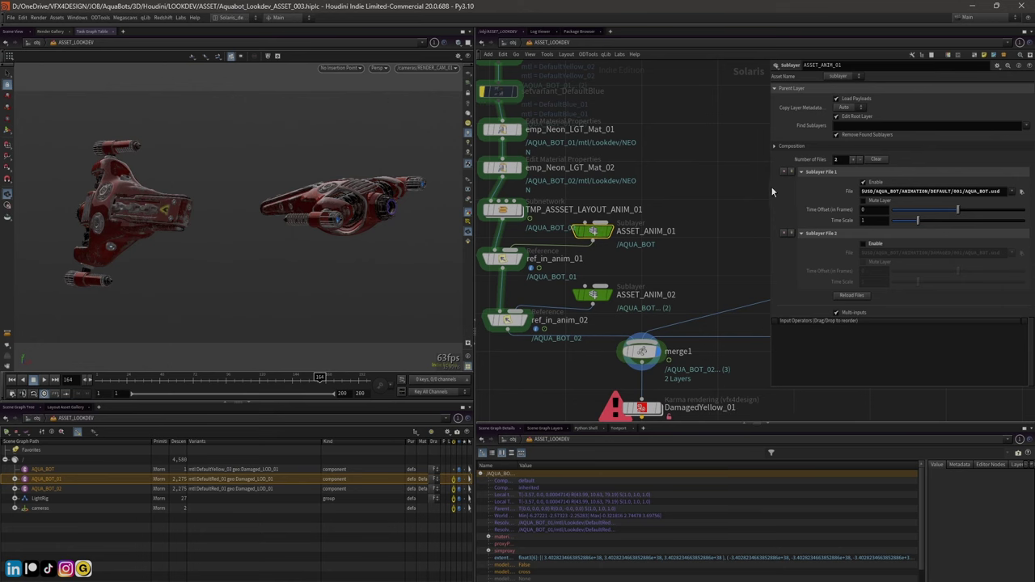
drag(772, 192, 683, 197)
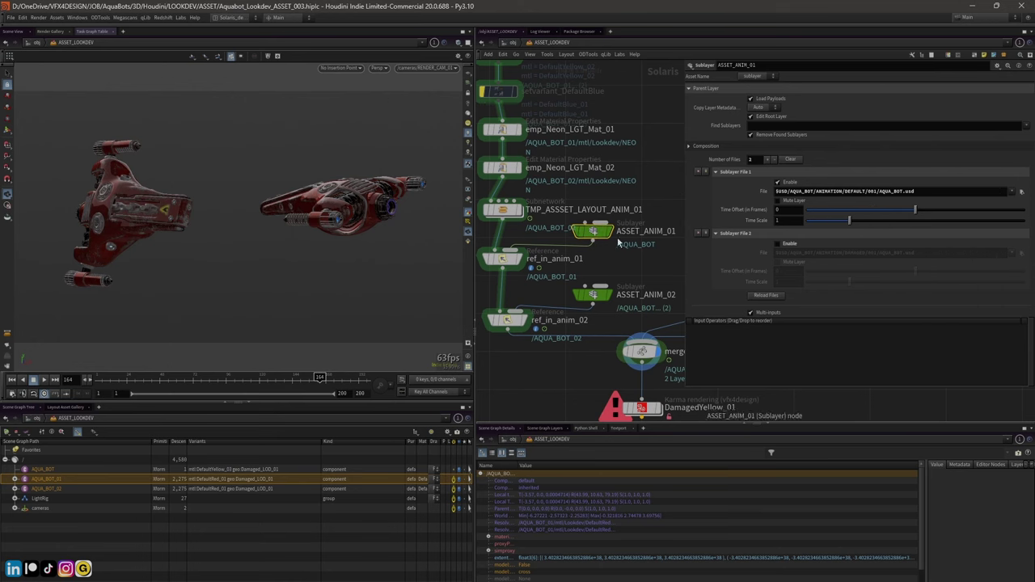
mouse_move(607, 236)
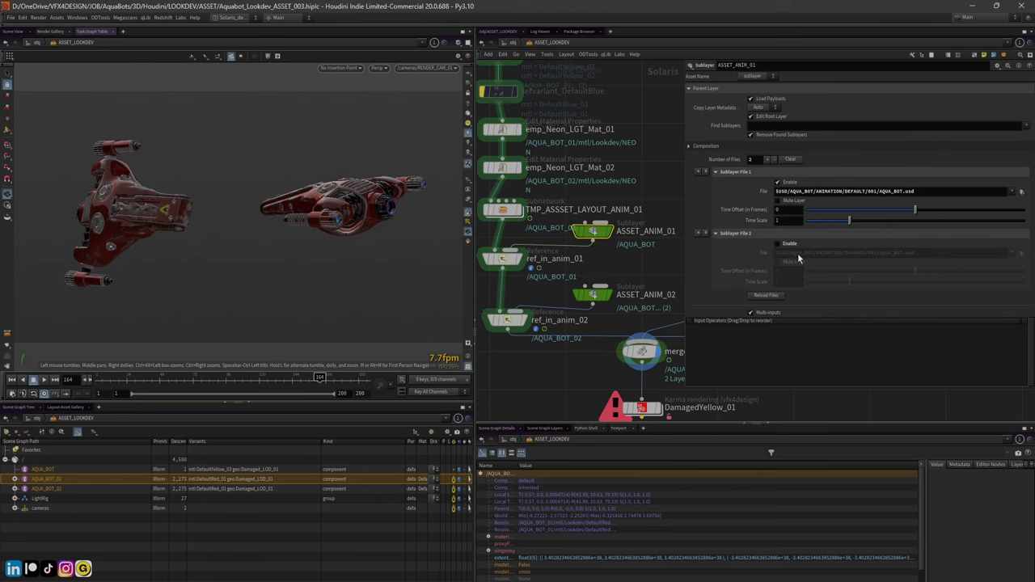
click(596, 296)
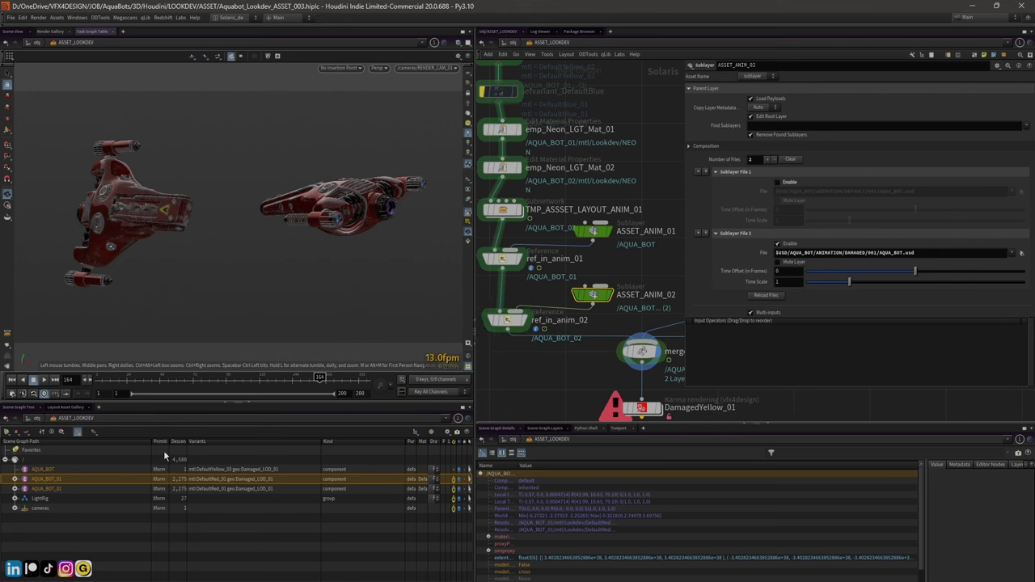
Select AQUA_BOT_02 and check its animation by toggling the ref_in_anim_02 bypass on and off while scrubbing to frame 97
click(45, 489)
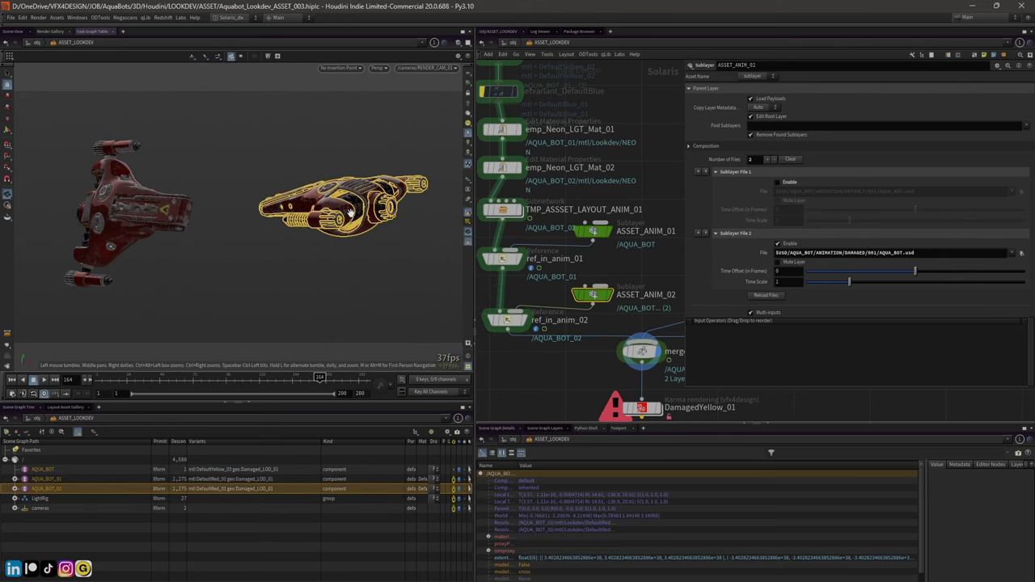
middle_drag(516, 366, 523, 365)
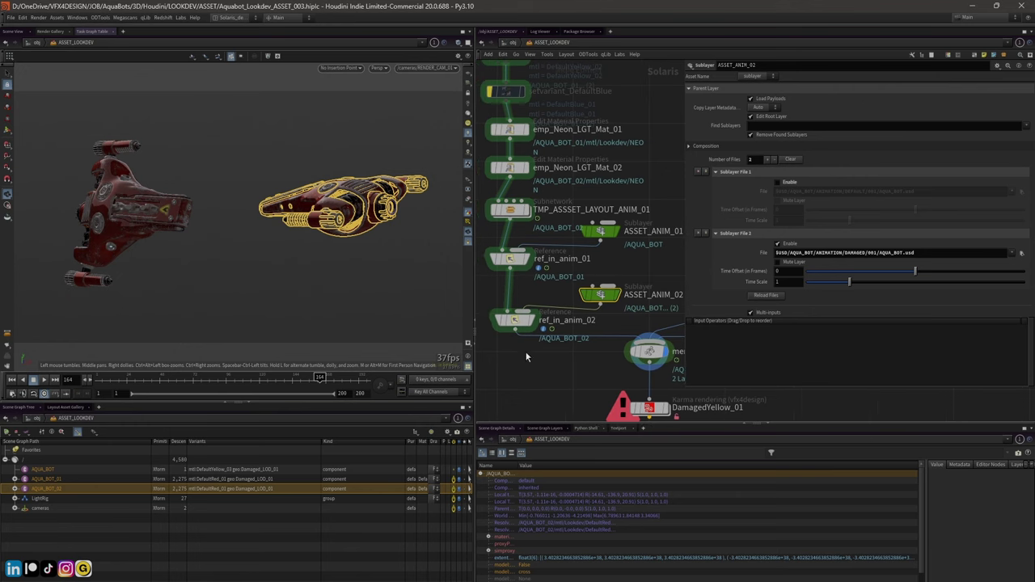
click(494, 303)
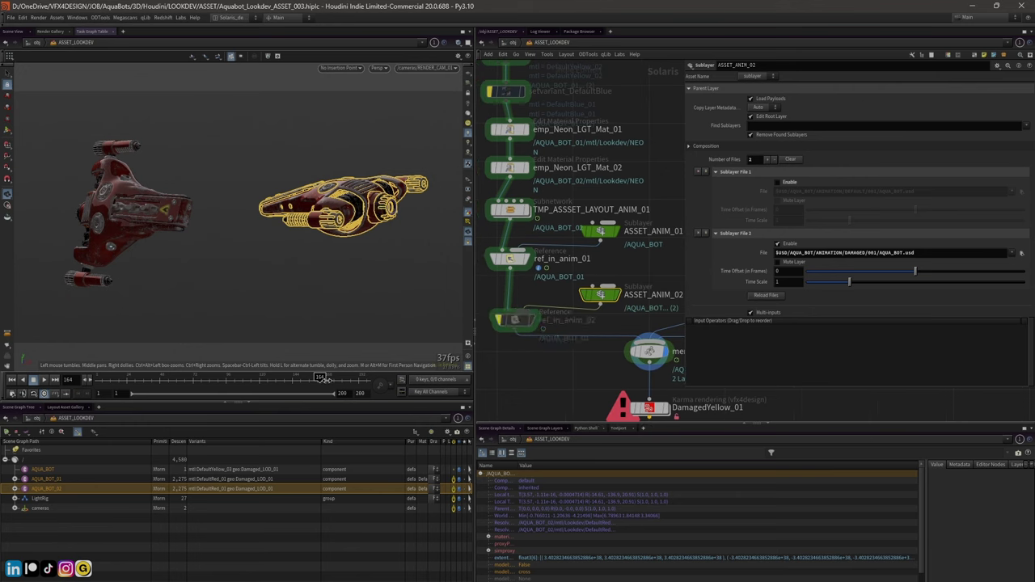
drag(322, 380, 227, 377)
click(494, 301)
click(332, 194)
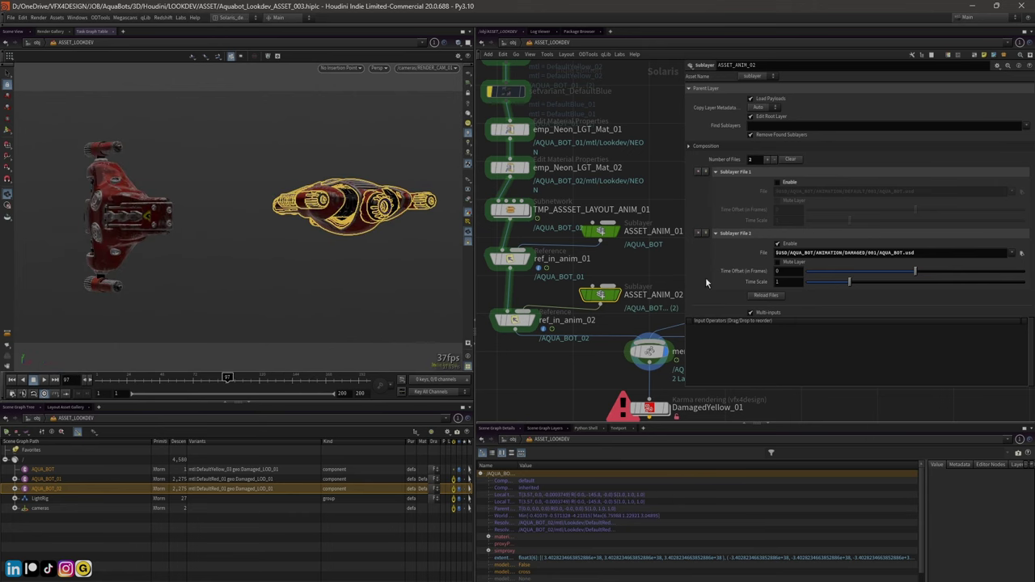
Turn off the selection highlight on AQUA_BOT_02 in the viewport
drag(682, 267, 782, 262)
scroll(665, 216, down, 1)
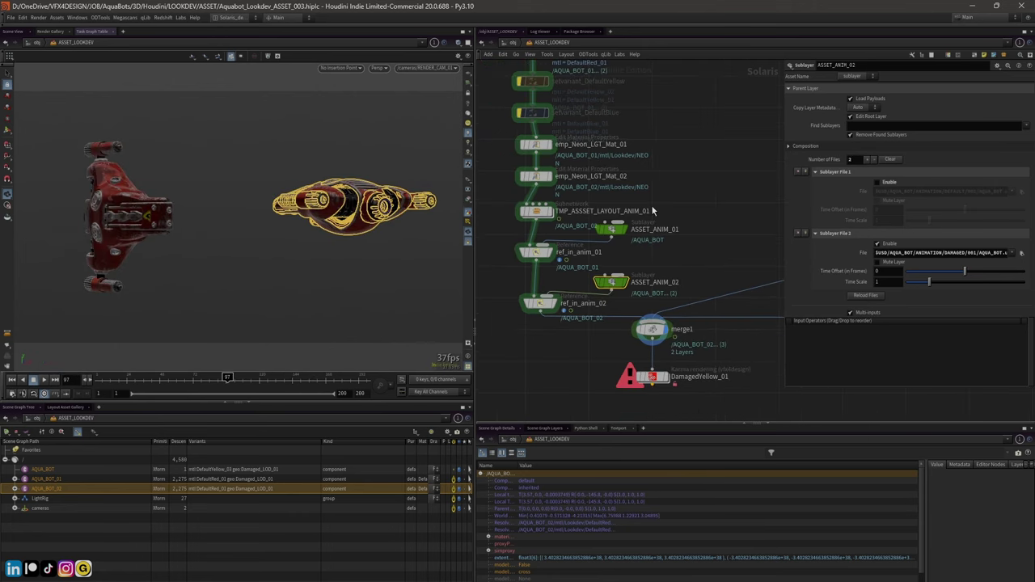
middle_drag(675, 194, 687, 235)
middle_drag(670, 176, 675, 200)
scroll(675, 199, up, 2)
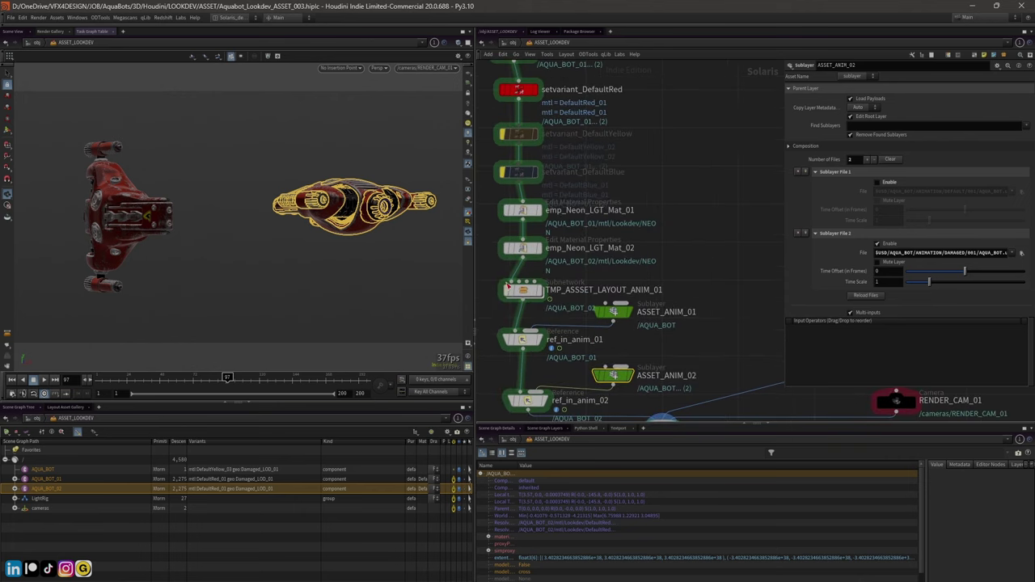
click(469, 222)
click(468, 223)
click(469, 213)
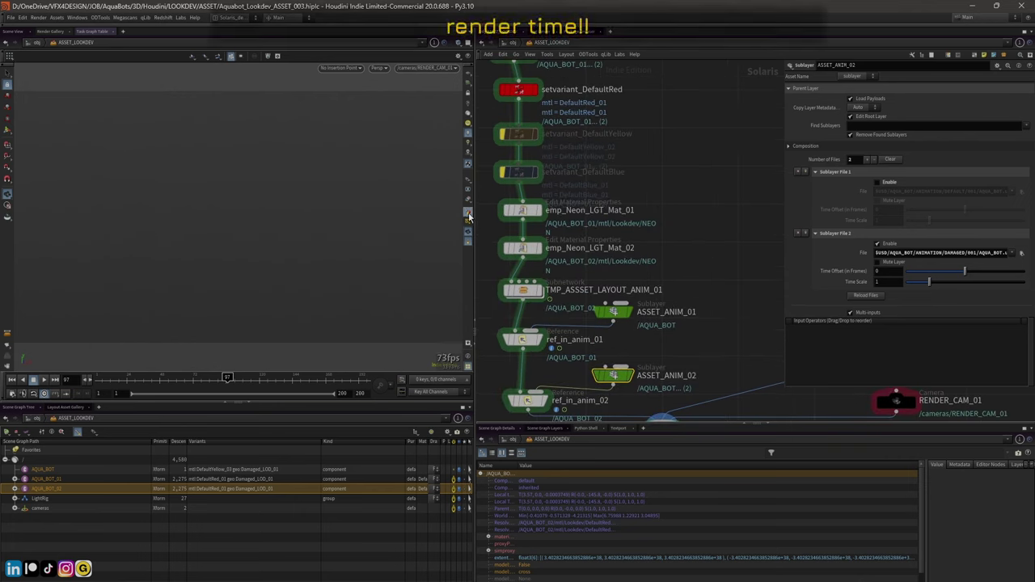
Display the DamagedYellow_01 Karma rendering node, look inside its internal network and return to ASSET_LOOKDEV
scroll(741, 230, down, 3)
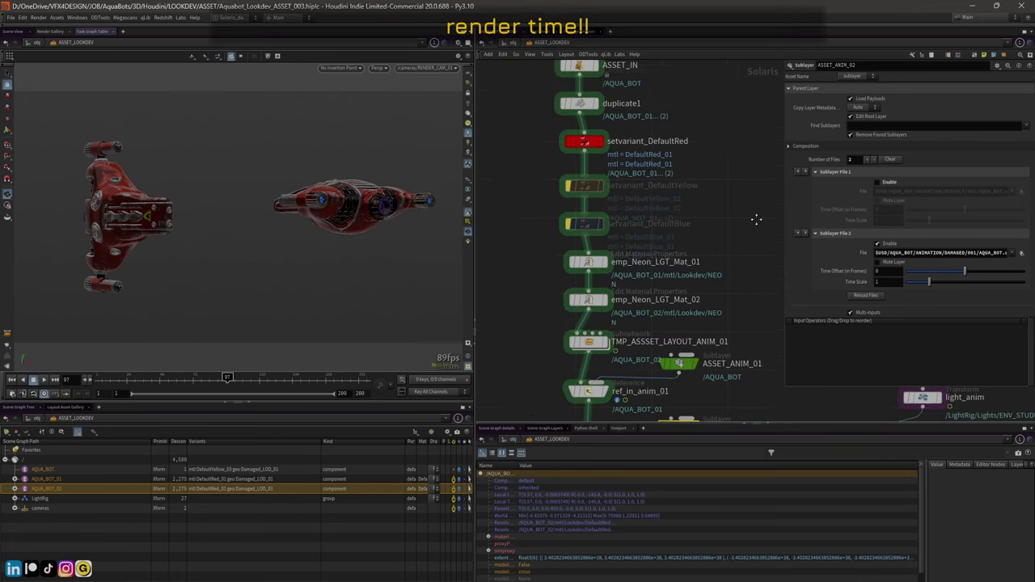
middle_drag(741, 228, 663, 183)
scroll(664, 186, up, 2)
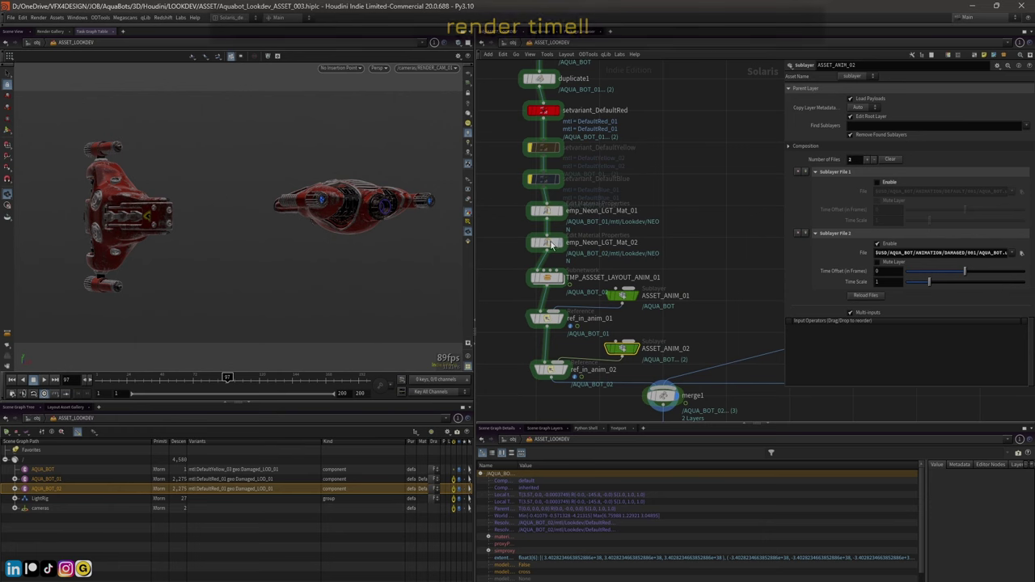
click(383, 72)
click(703, 275)
middle_drag(706, 271, 613, 160)
scroll(620, 245, up, 2)
key(r)
click(563, 353)
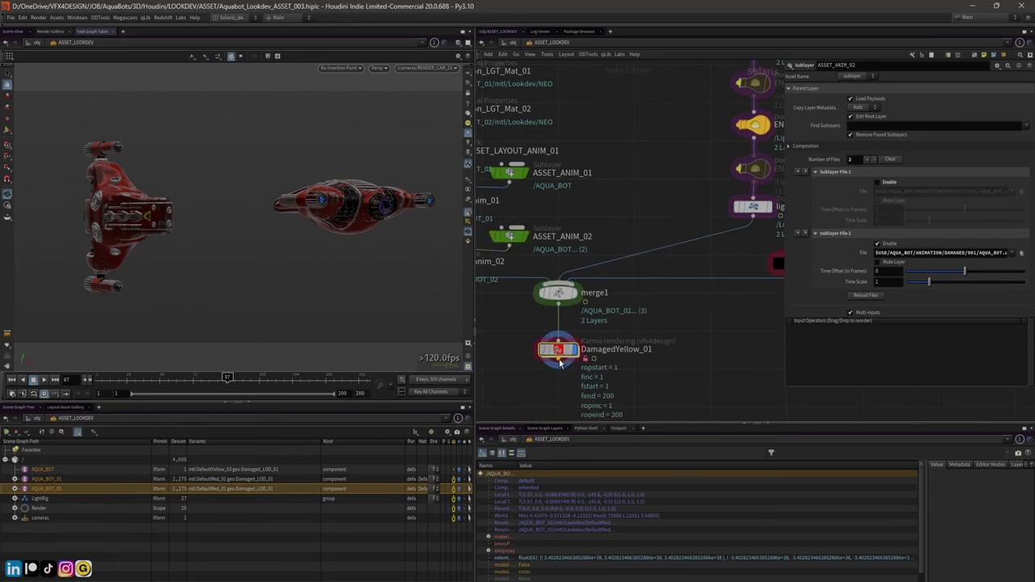
middle_drag(526, 366, 636, 352)
double_click(668, 343)
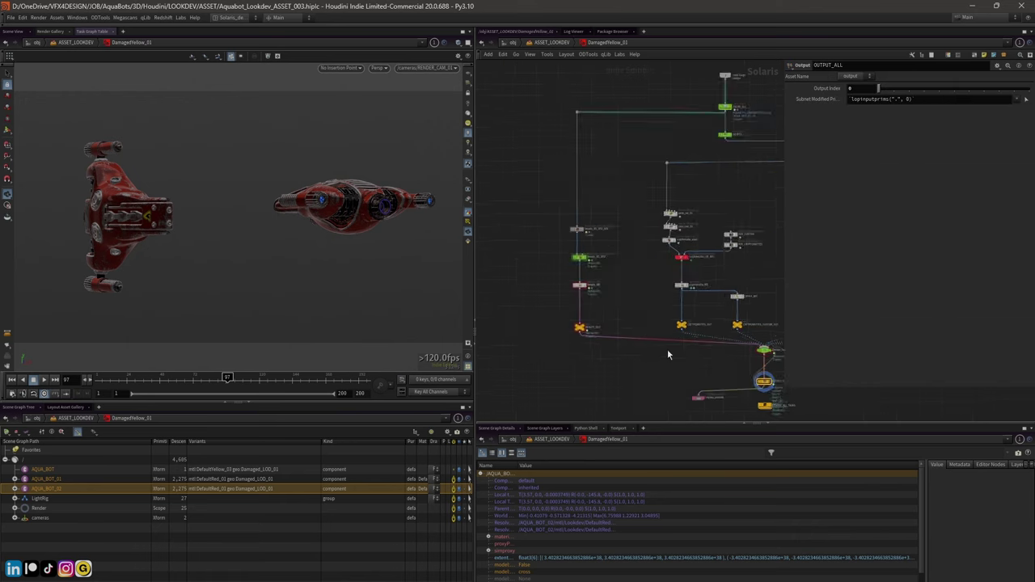
key(u)
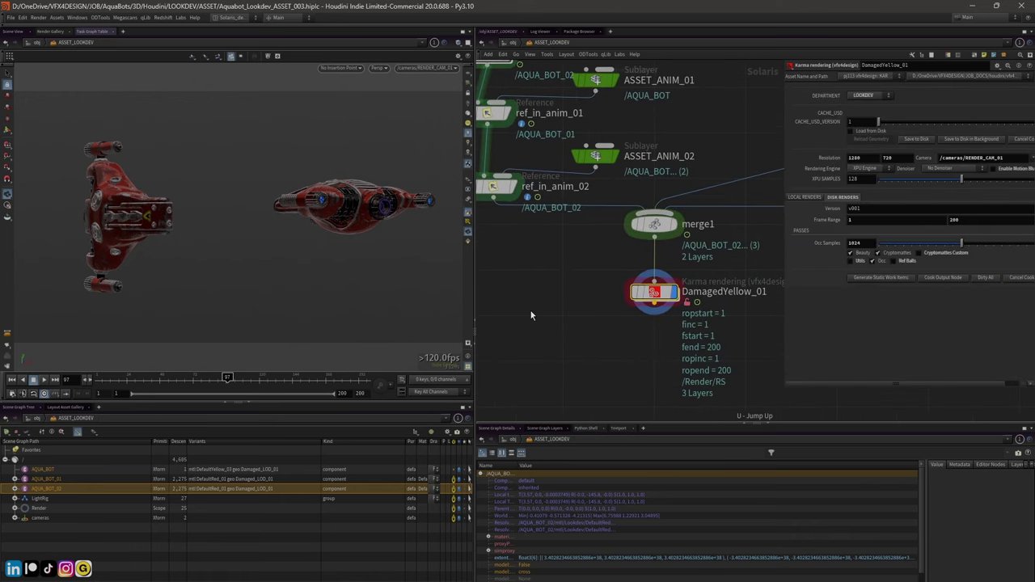
Add a Karma node setup beside DamagedYellow_01 and wire merge1 into the Input Stage of karmarendersettings
key(Tab)
text(k)
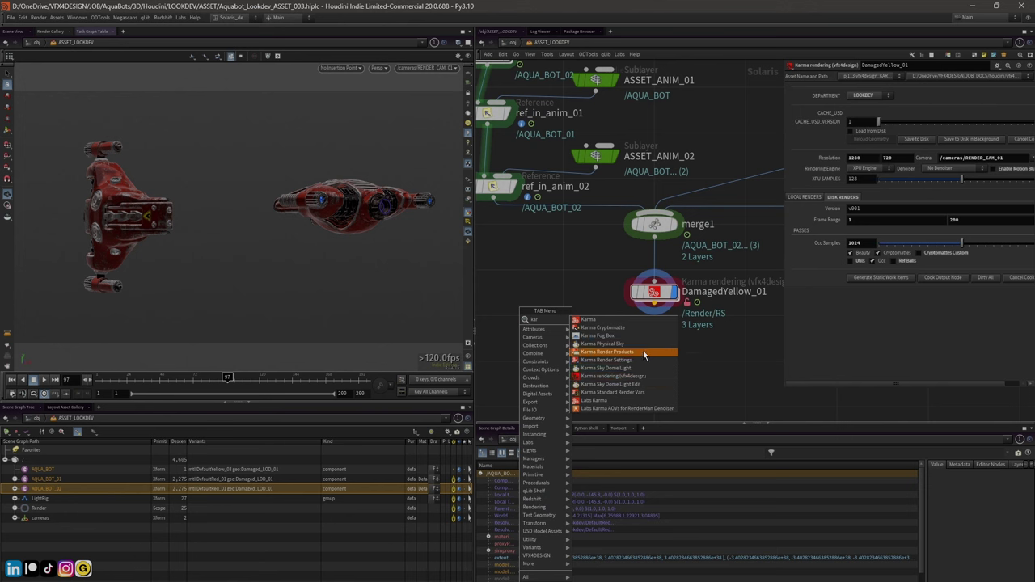
click(605, 320)
click(533, 299)
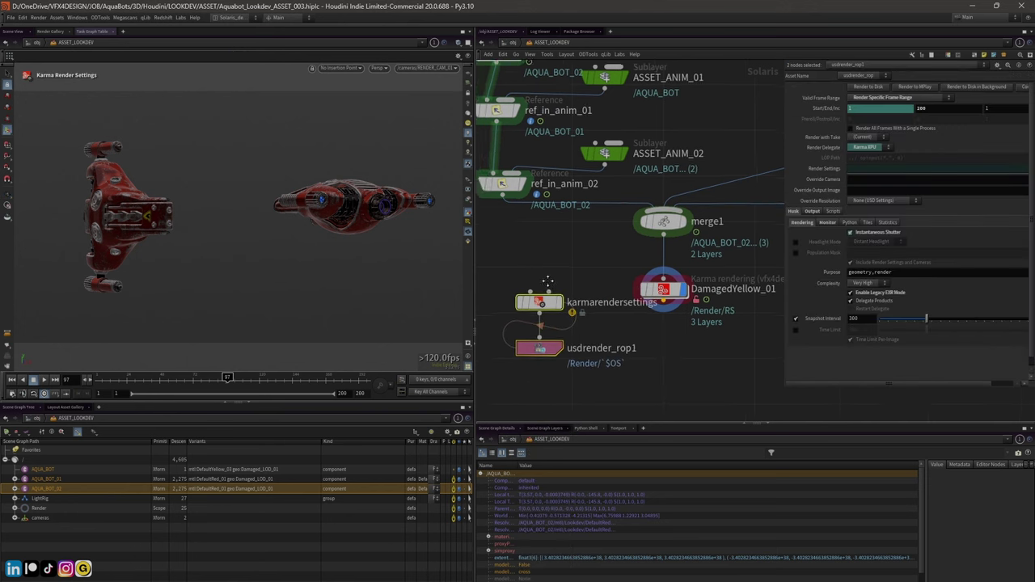
scroll(548, 281, up, 2)
drag(690, 226, 507, 288)
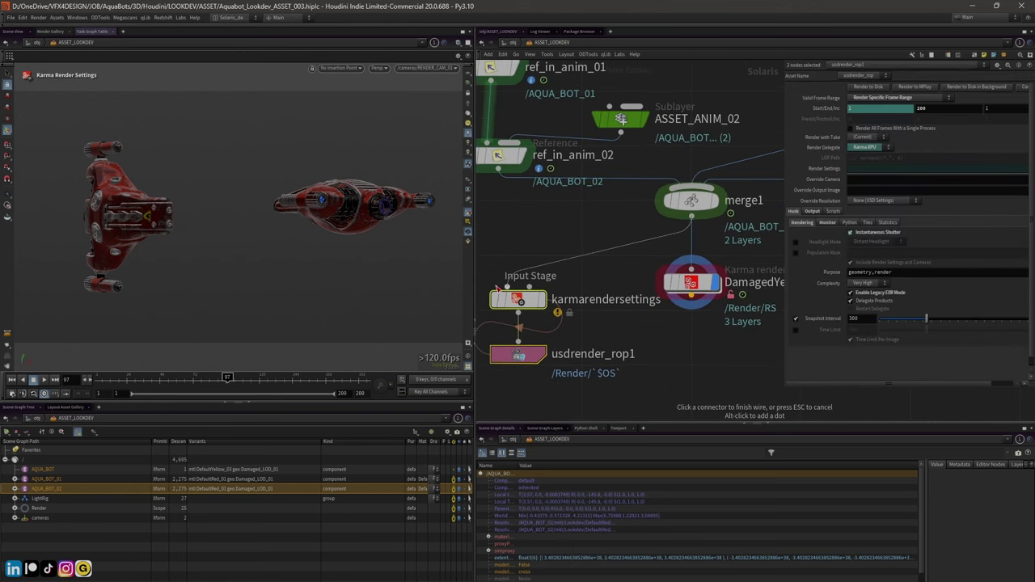
Review the camera, resolution and output parameters of karmarendersettings and make it the displayed node
click(518, 300)
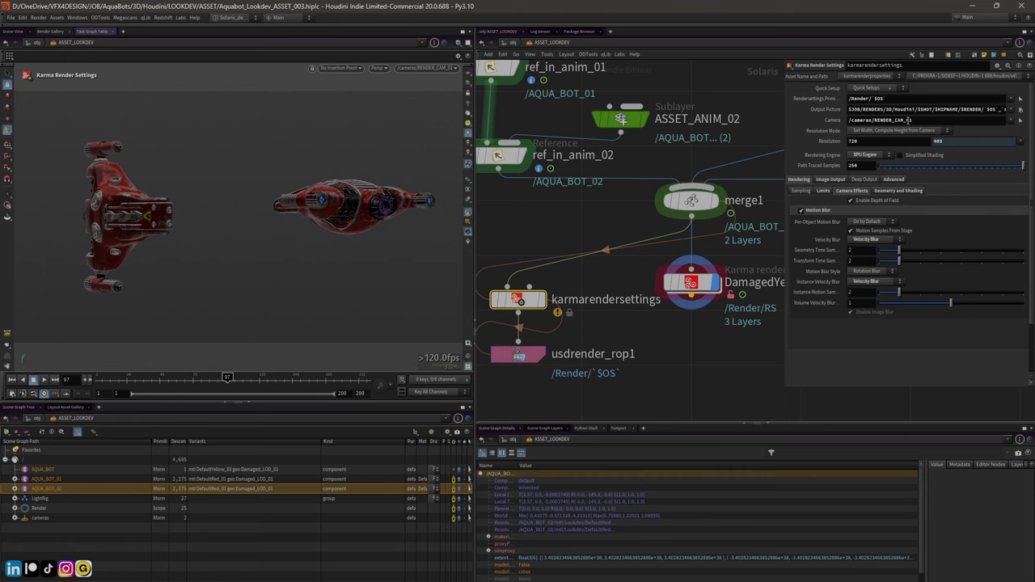
scroll(539, 217, down, 1)
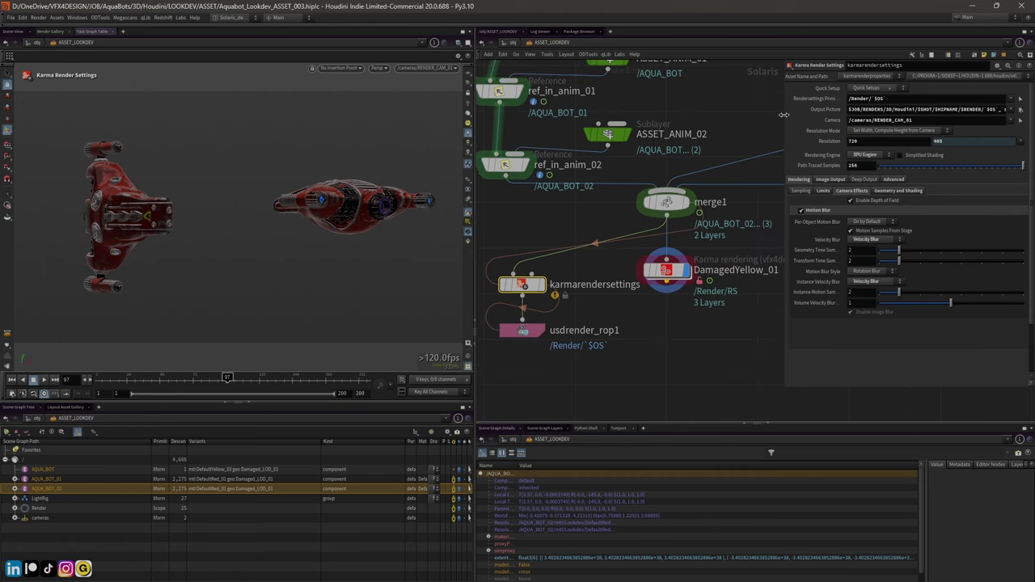
drag(784, 115, 694, 124)
scroll(550, 279, down, 1)
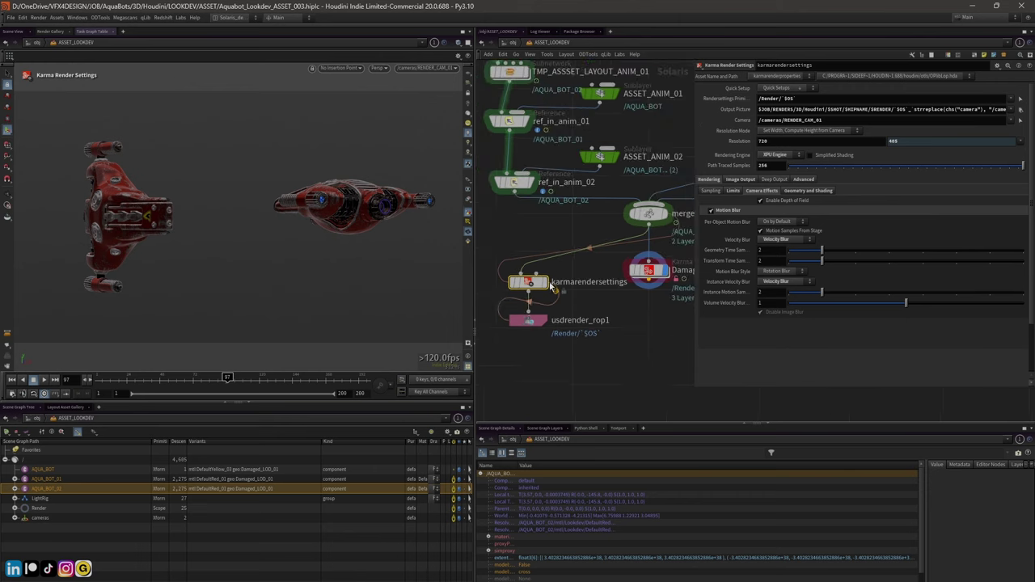
scroll(533, 287, up, 1)
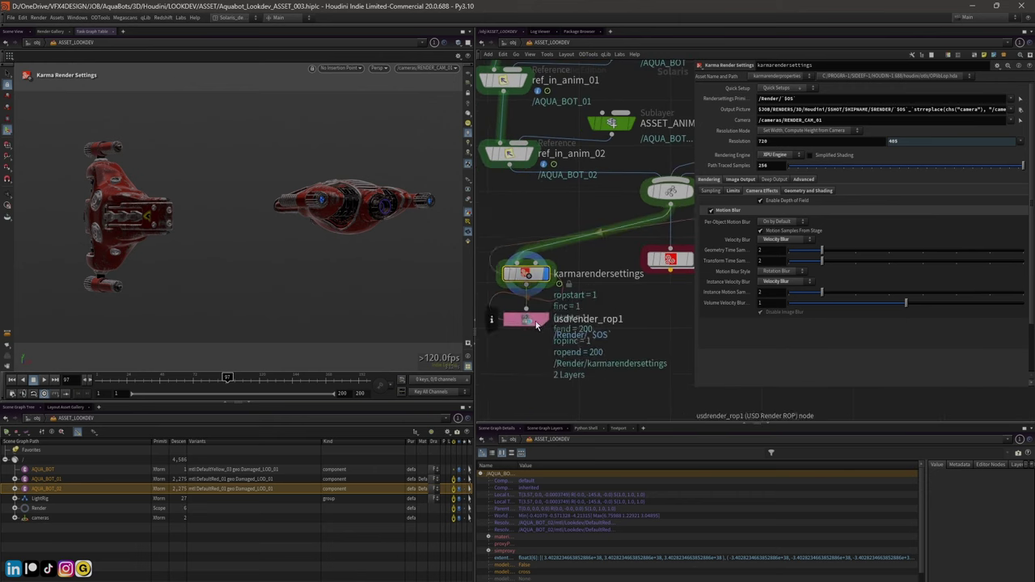
Select usdrender_rop1 to show its parameters and switch the viewport renderer to Karma XPU
click(532, 320)
click(377, 70)
click(412, 114)
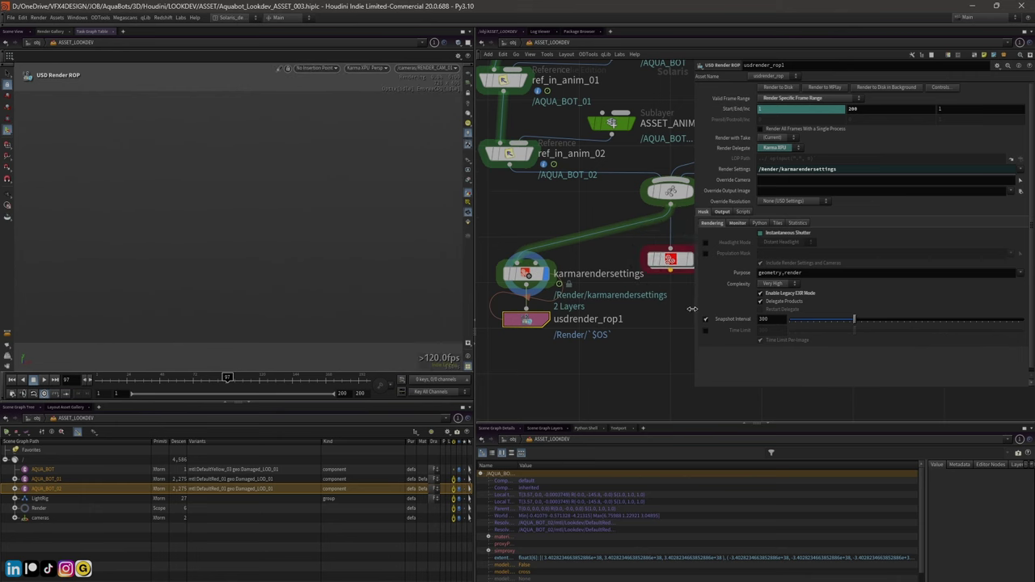
Disable Motion Blur and Depth of Field in the camera effects of karmarendersettings
drag(692, 309, 736, 309)
scroll(617, 341, down, 2)
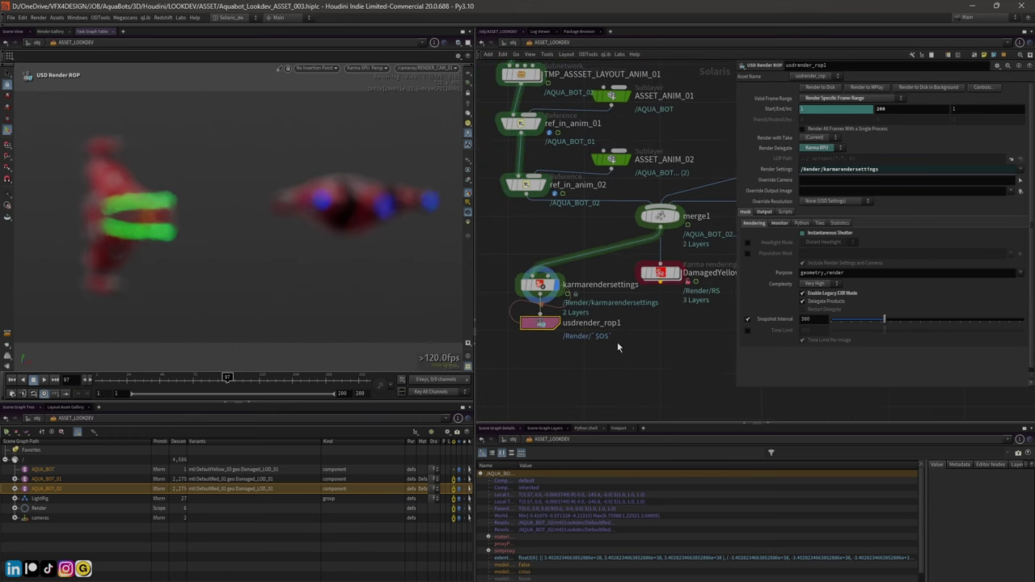
click(542, 286)
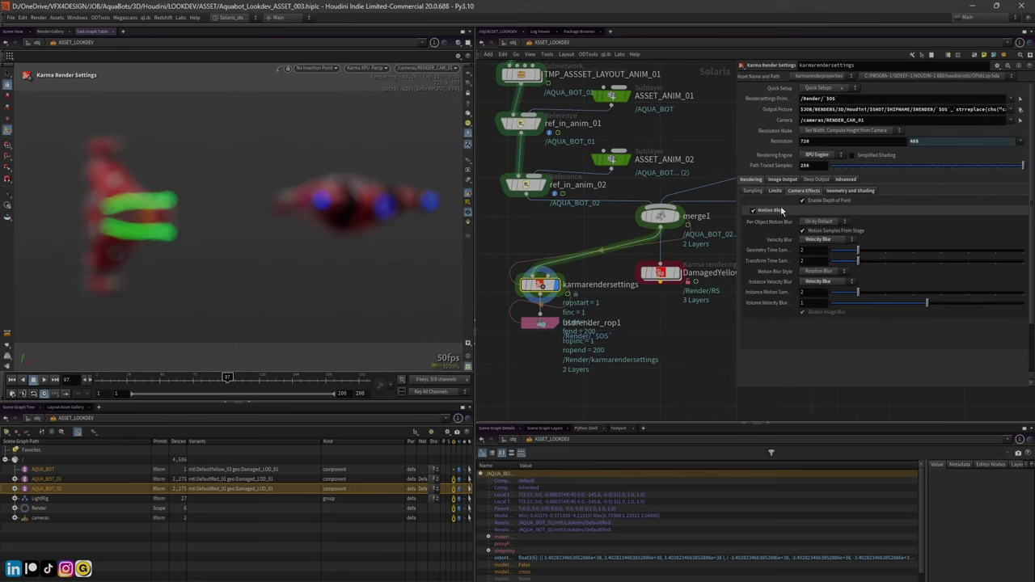
click(753, 211)
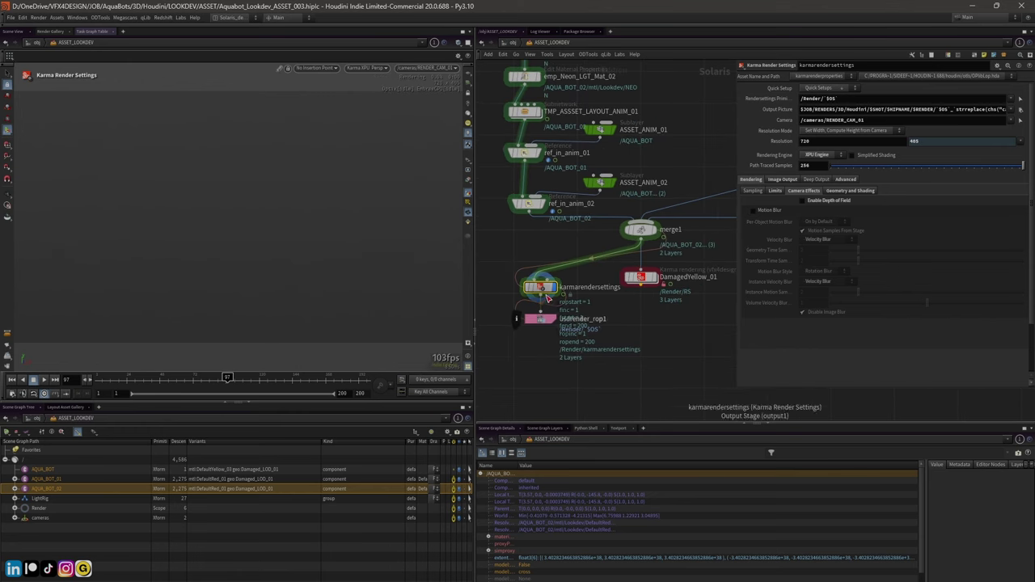
scroll(531, 303, down, 1)
Compare the Output Picture expression of karmarendersettings with its expanded file path
drag(733, 161, 639, 174)
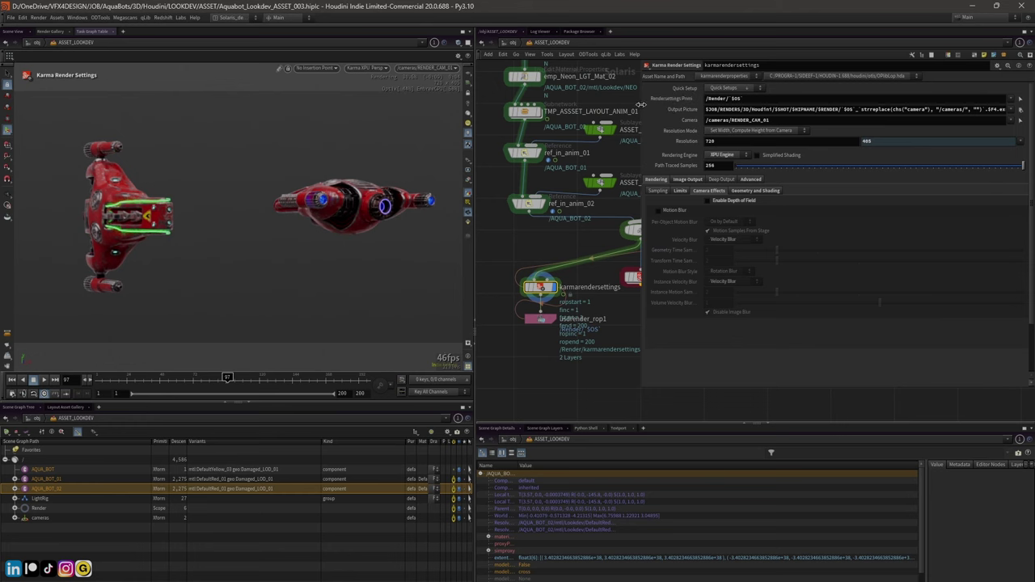
drag(639, 105, 530, 122)
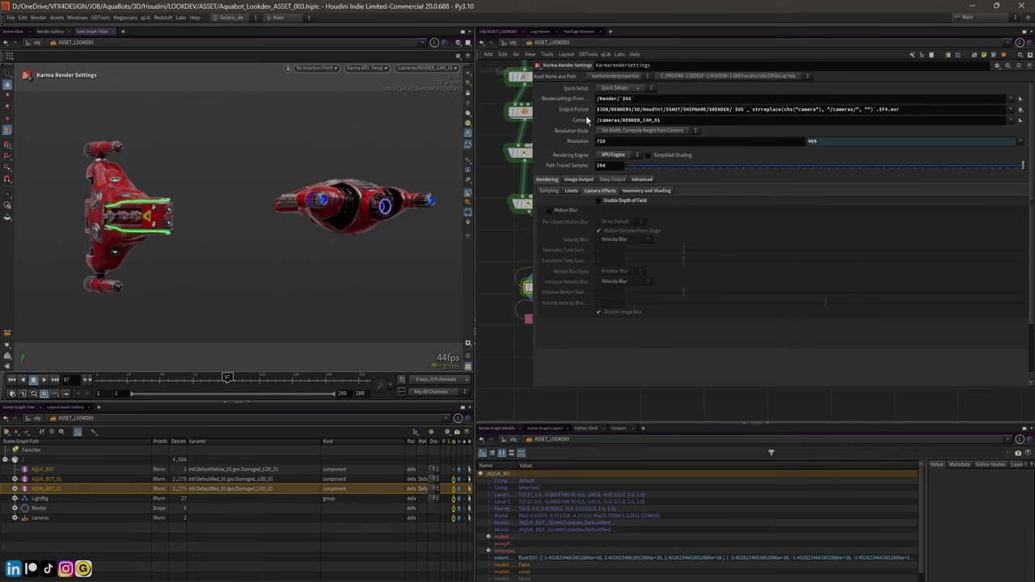
click(582, 113)
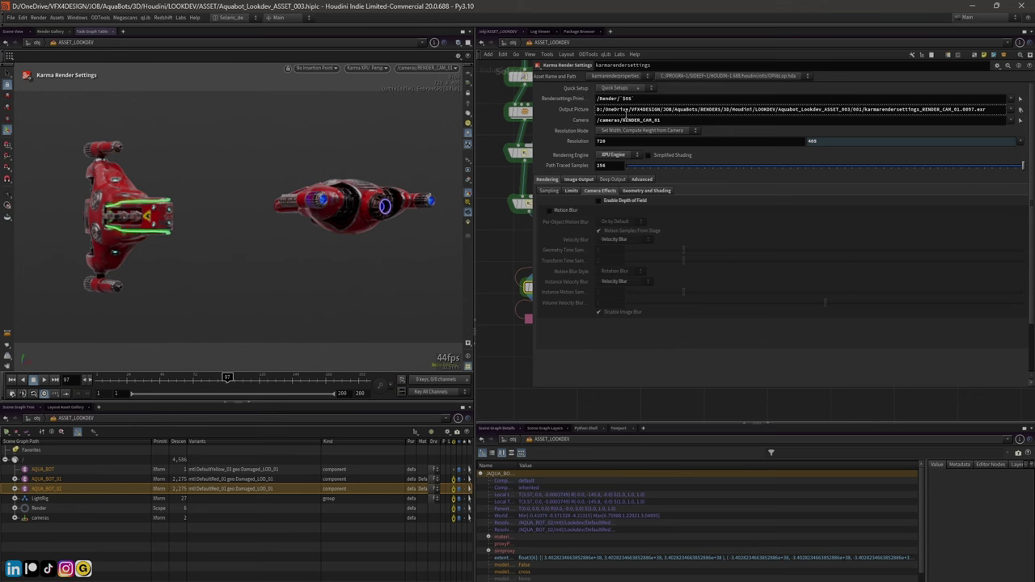
click(579, 109)
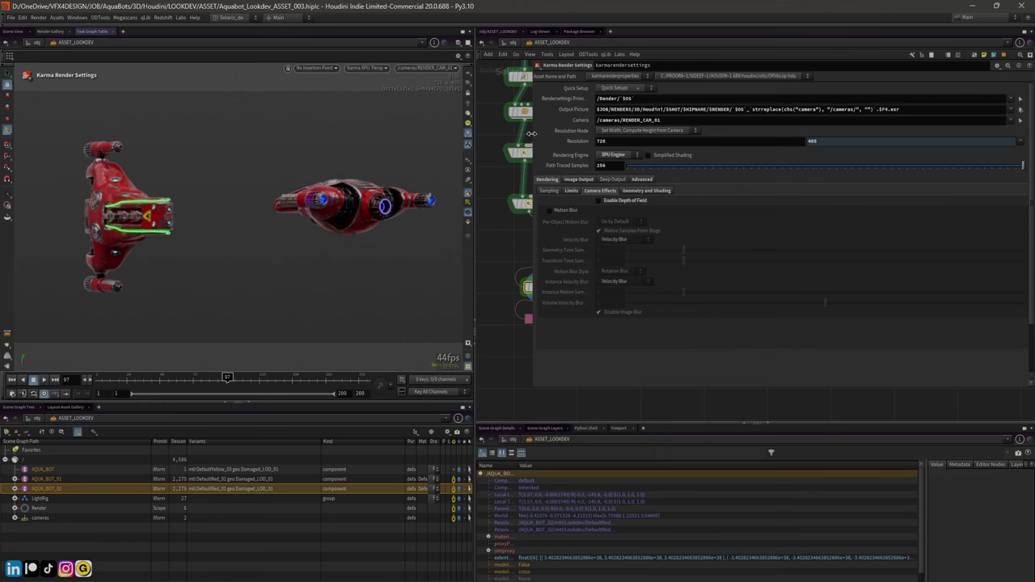
click(582, 109)
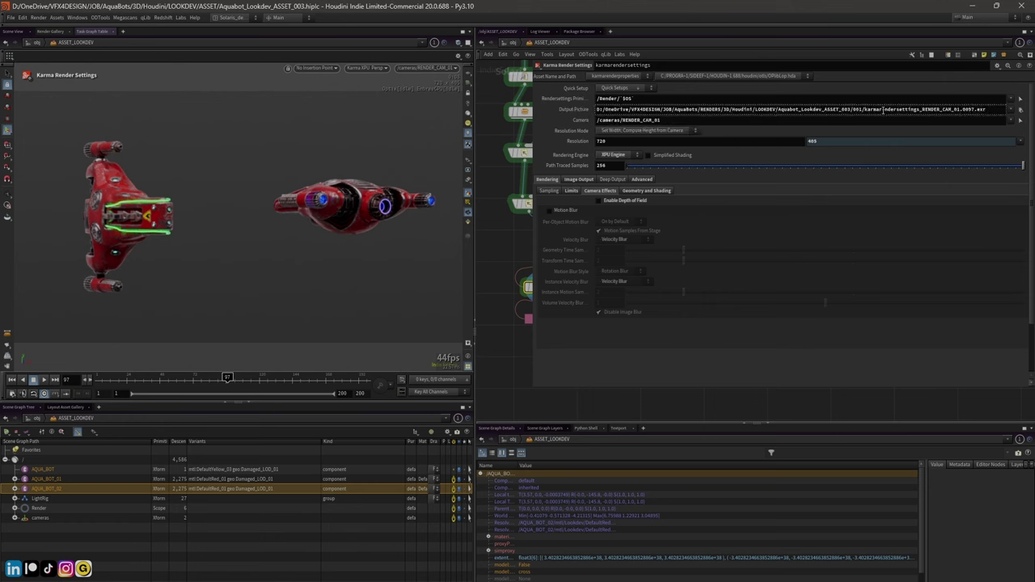
Space out karmarendersettings and usdrender_rop1 below the merge and rename karmarendersettings to plop
click(569, 112)
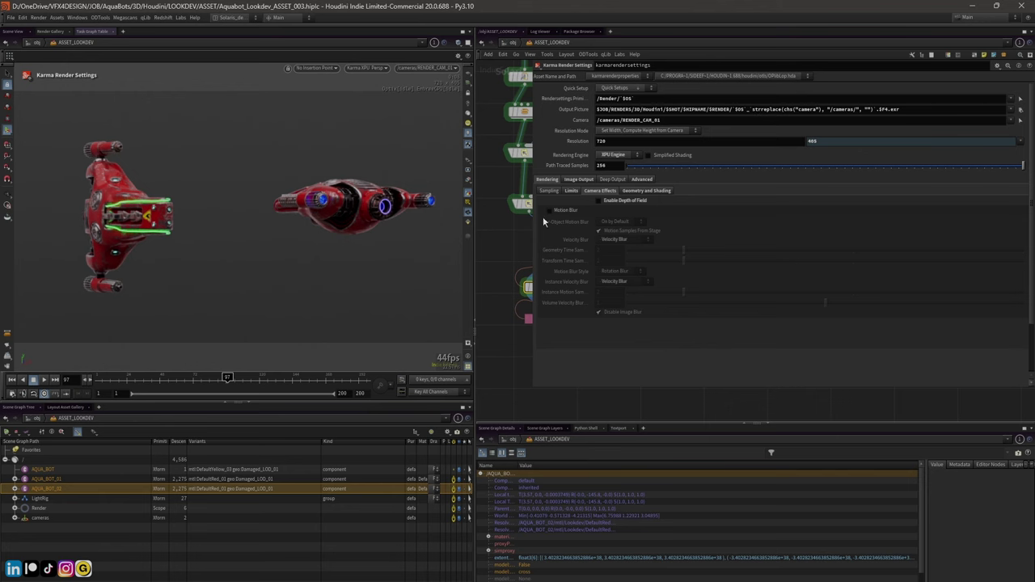
drag(534, 217, 683, 220)
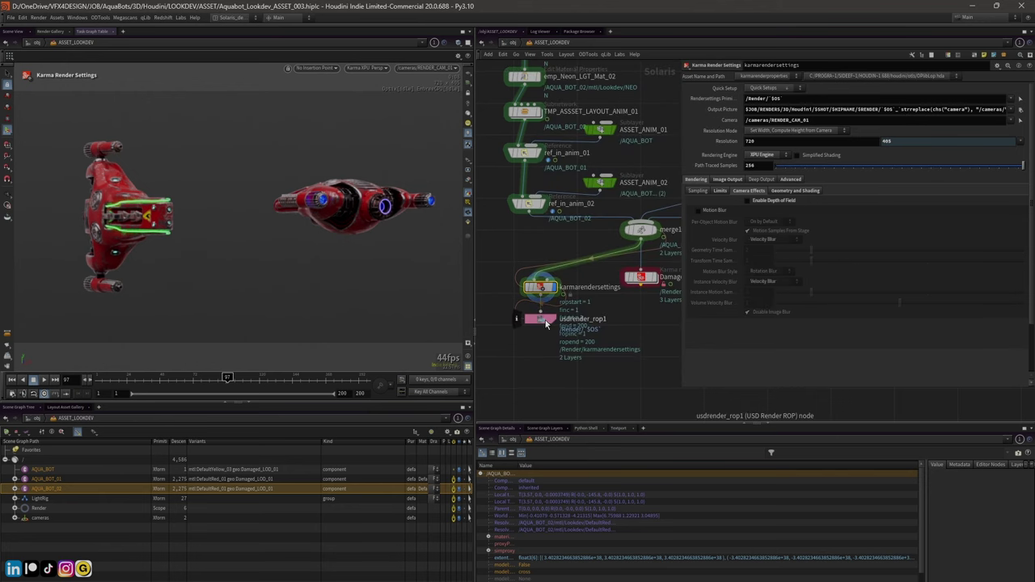
drag(540, 318, 540, 389)
drag(541, 289, 543, 334)
double_click(579, 332)
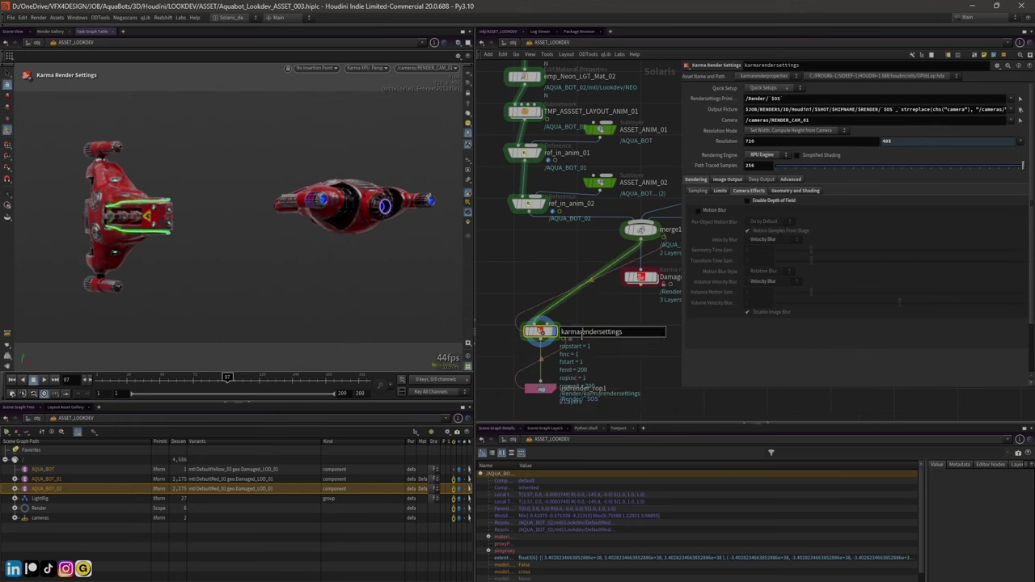
text(plop)
key(Return)
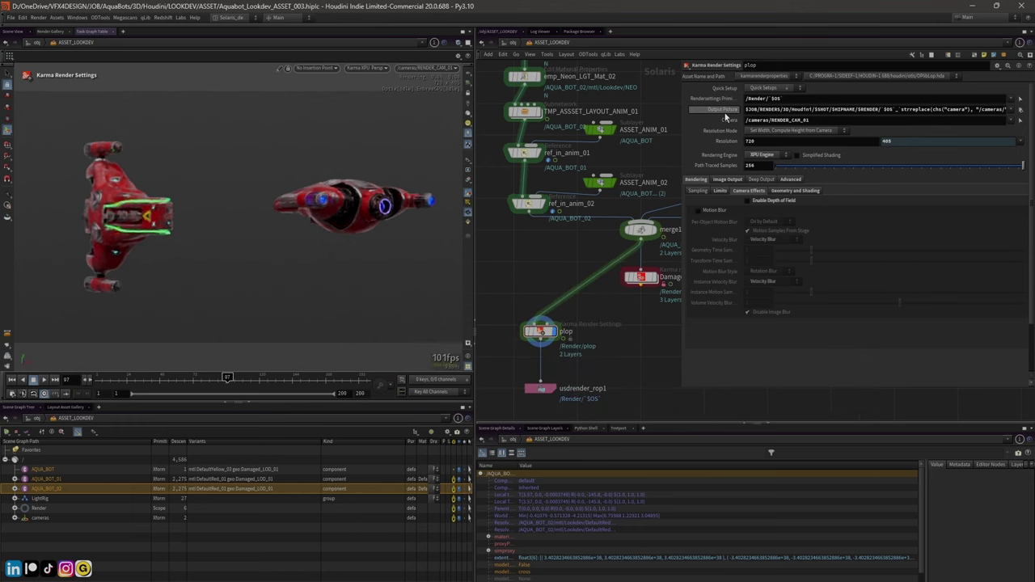
Expand the Output Picture expression of plop to examine how the node name feeds the file path
click(721, 113)
drag(682, 112, 521, 117)
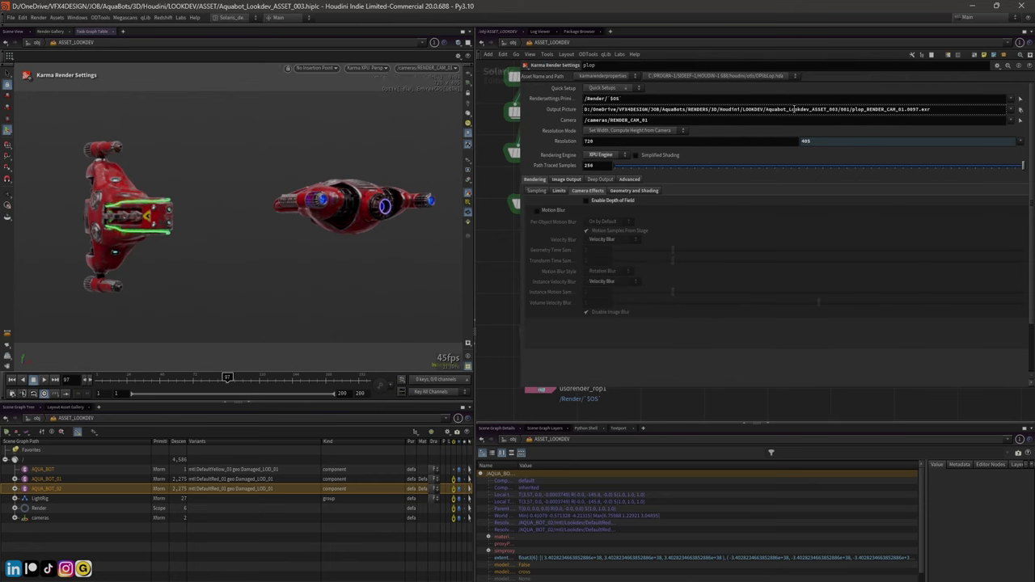
key(p)
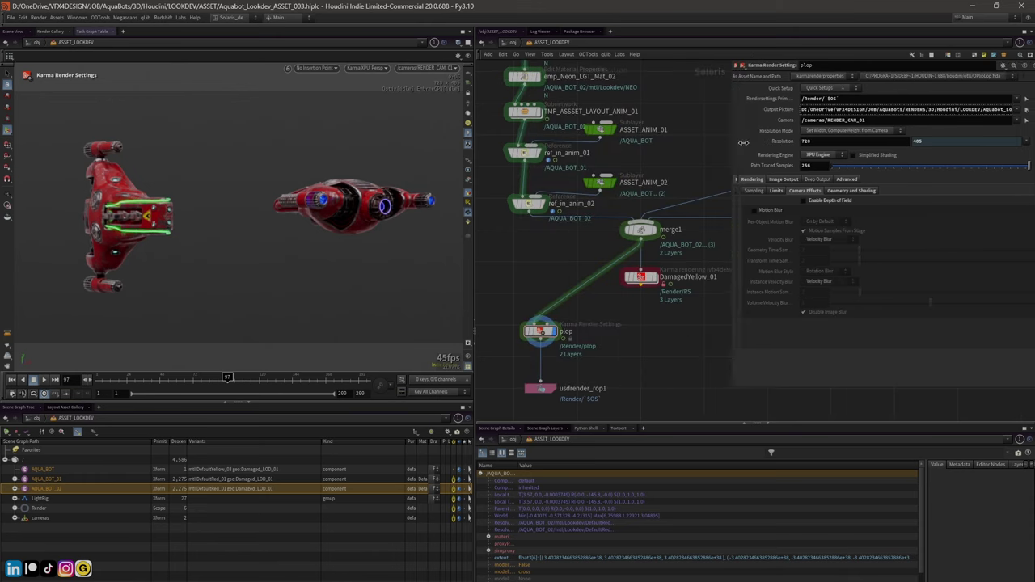
Delete the plop render settings node together with usdrender_rop1
drag(500, 278, 555, 397)
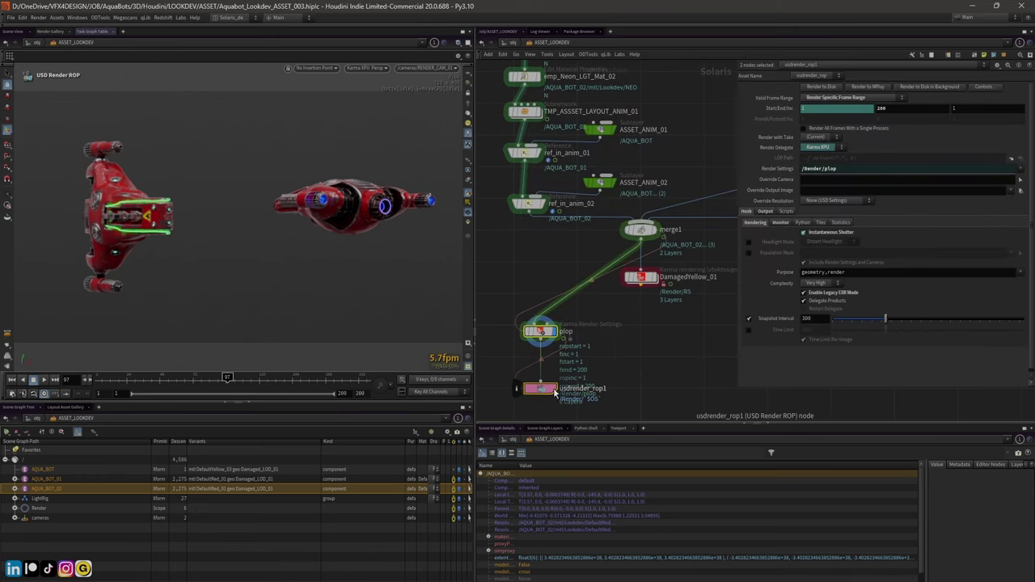
key(Delete)
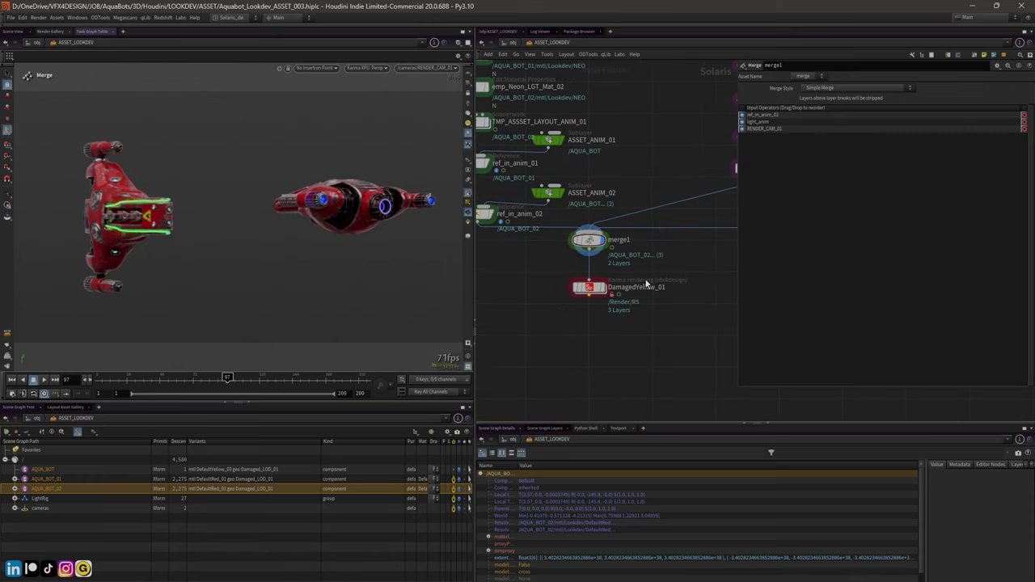
Make DamagedYellow_01 the displayed node and show its local render parameters
click(590, 289)
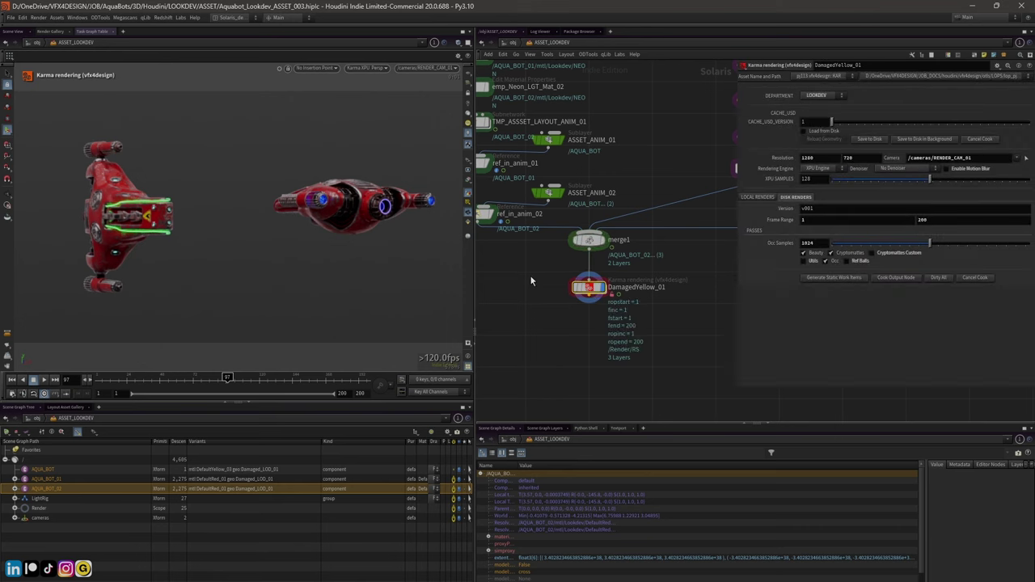
key(l)
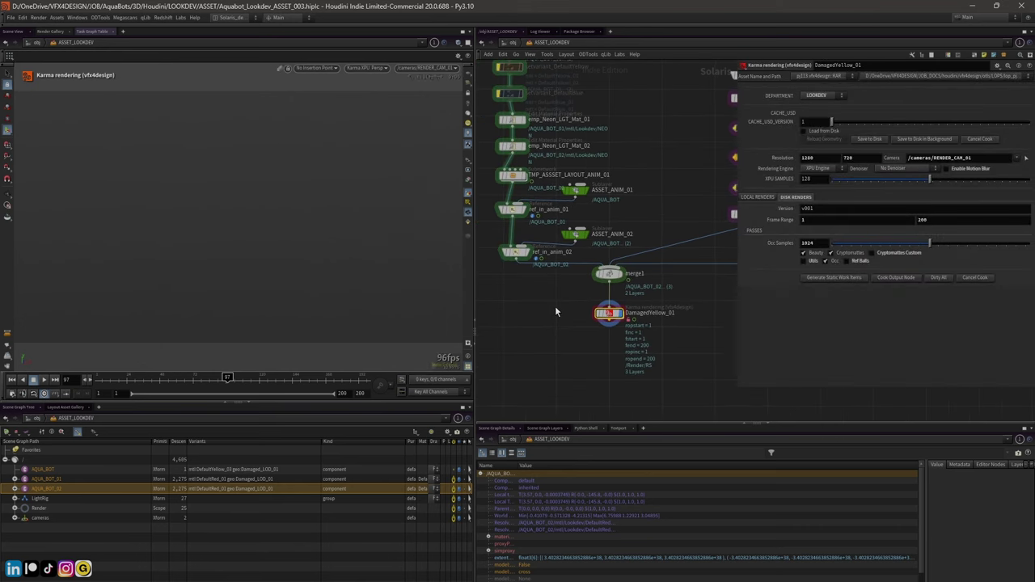
click(758, 197)
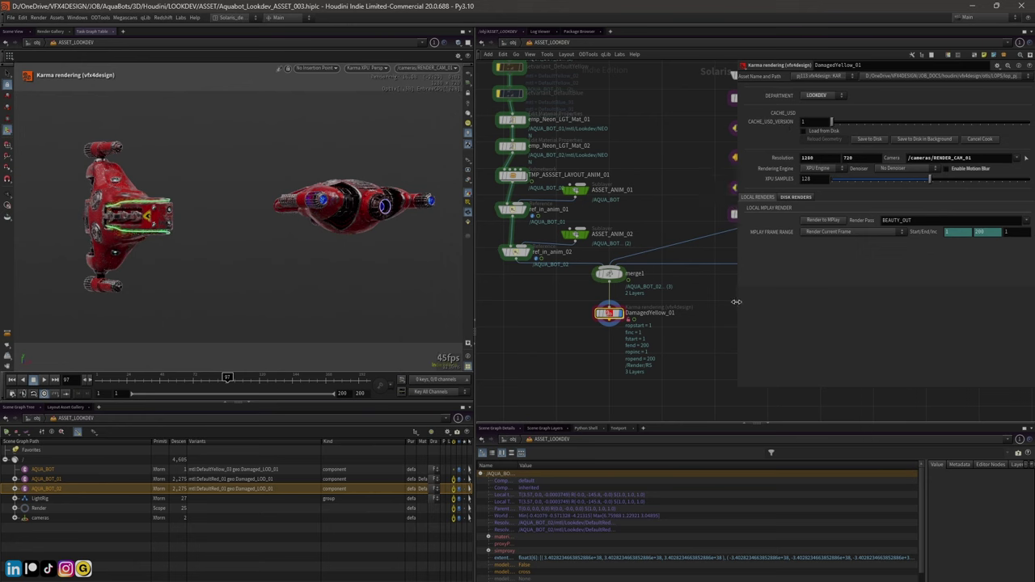
Select the LIGHT_RIG sublayer node and switch the viewport renderer to Houdini GL
drag(738, 306, 809, 306)
middle_drag(645, 159, 643, 231)
scroll(673, 227, down, 1)
scroll(661, 157, up, 1)
scroll(671, 125, down, 1)
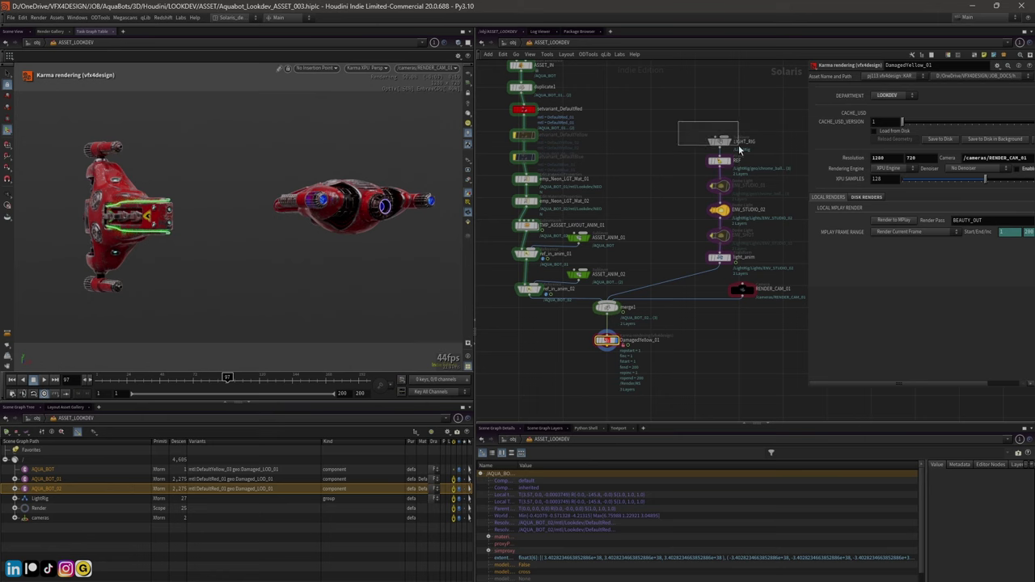
drag(670, 134, 663, 135)
click(369, 68)
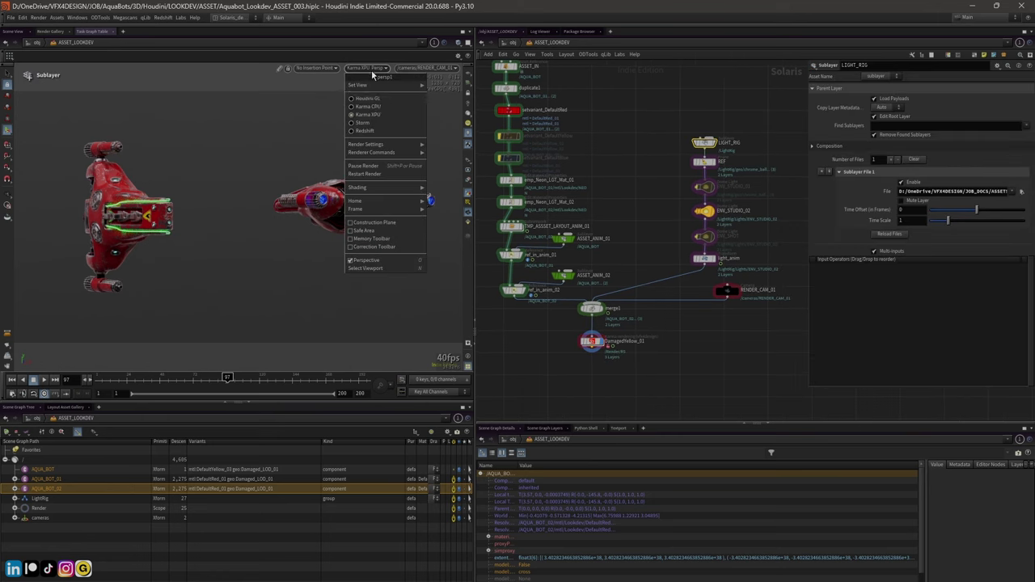
click(377, 107)
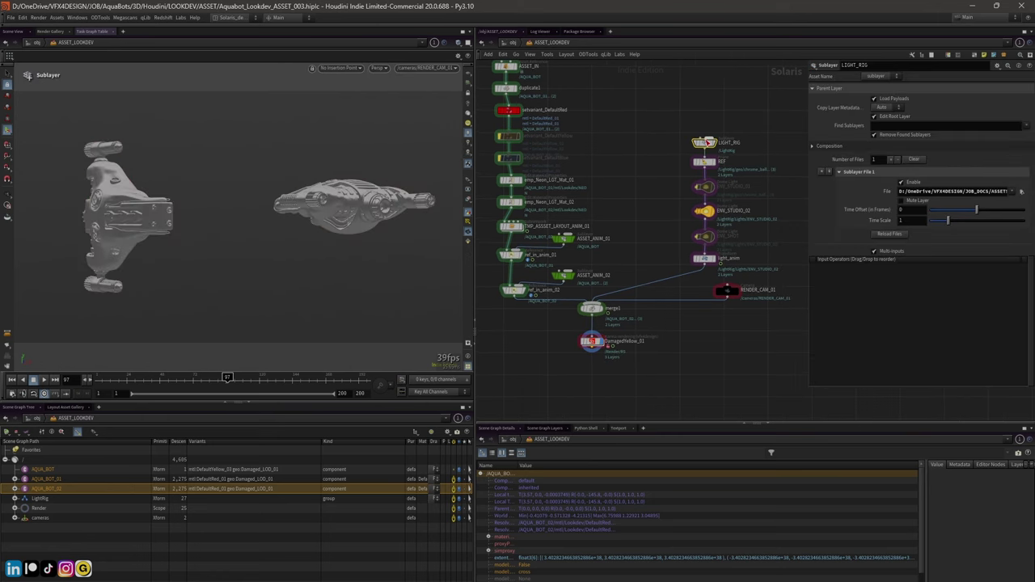
Display the LIGHT_RIG node and expand the LightRig primitive in the scene graph
click(708, 146)
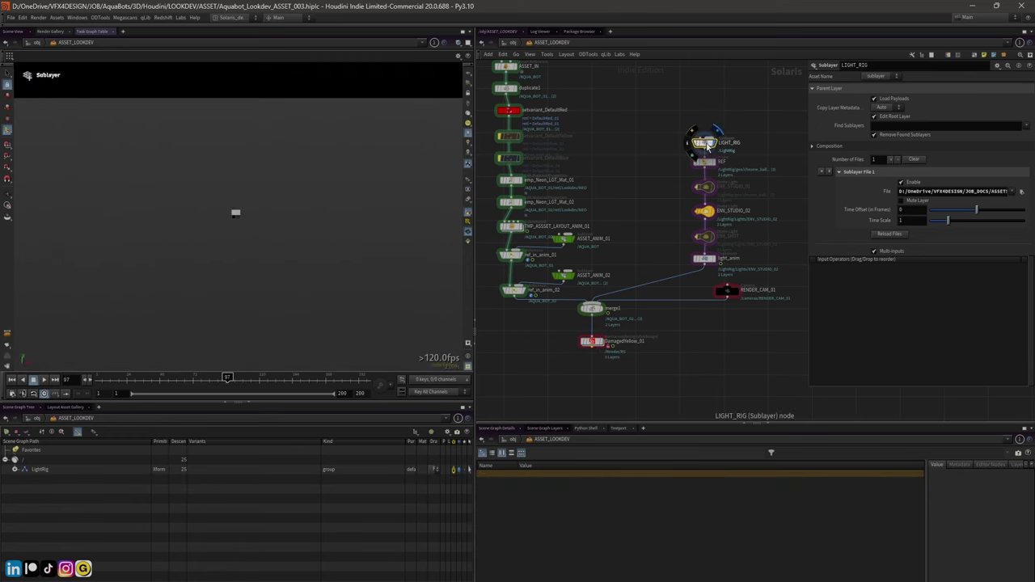
click(13, 470)
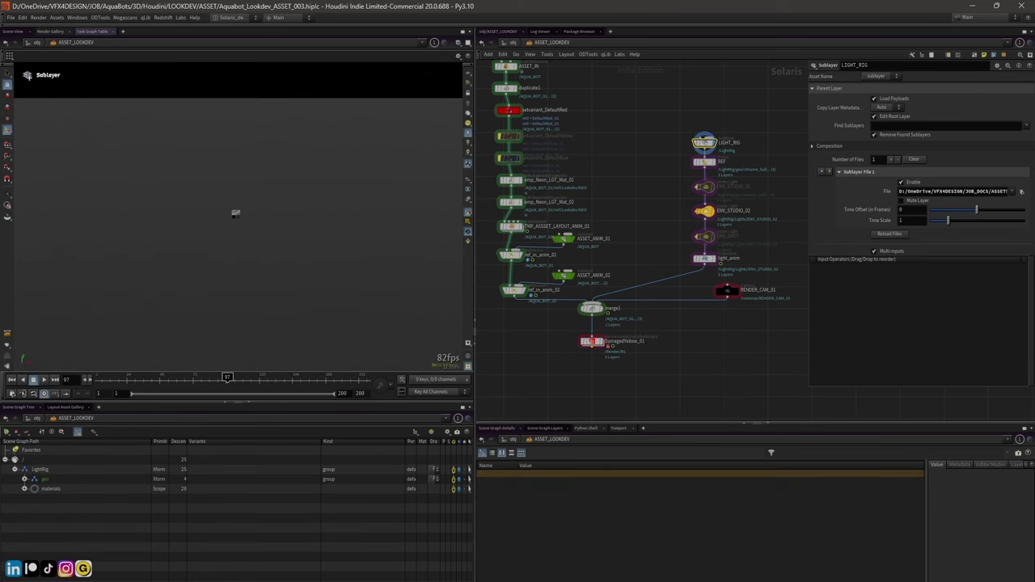
Switch to File Explorer and browse from the variants folder up to USD, opening its LIGHTRIG folder
key(alt+Tab)
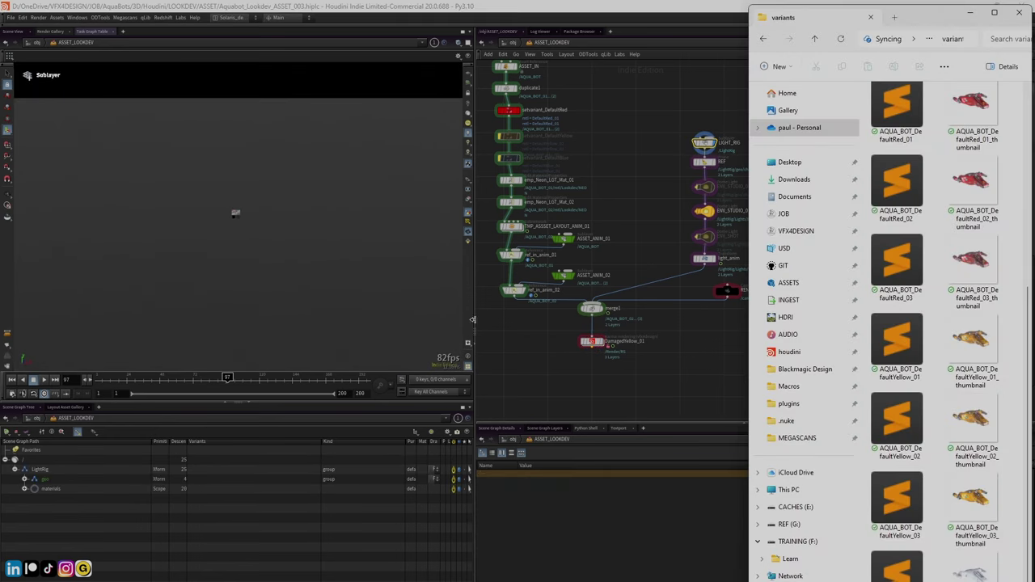
click(817, 42)
click(816, 39)
click(815, 39)
click(816, 39)
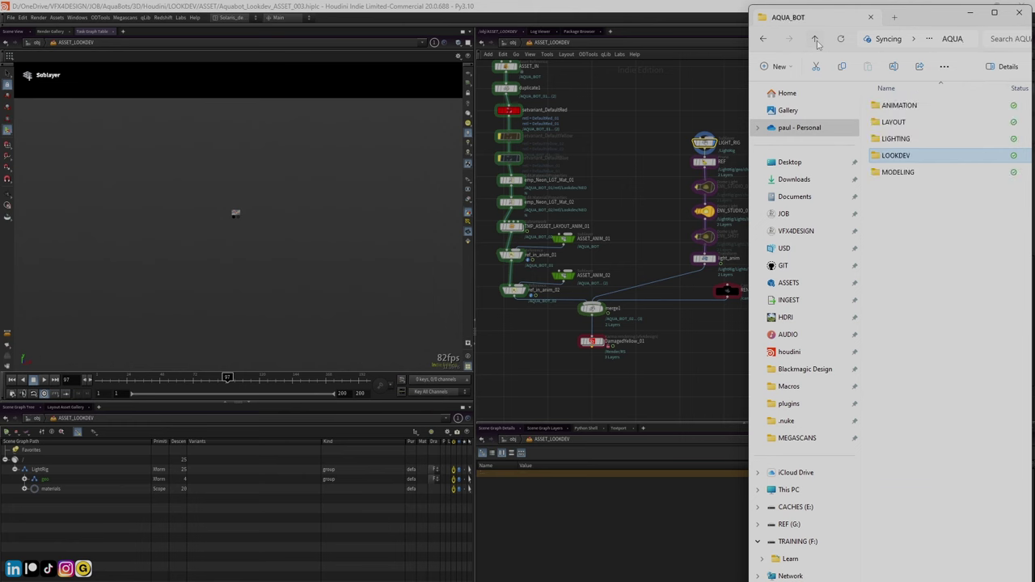
click(822, 43)
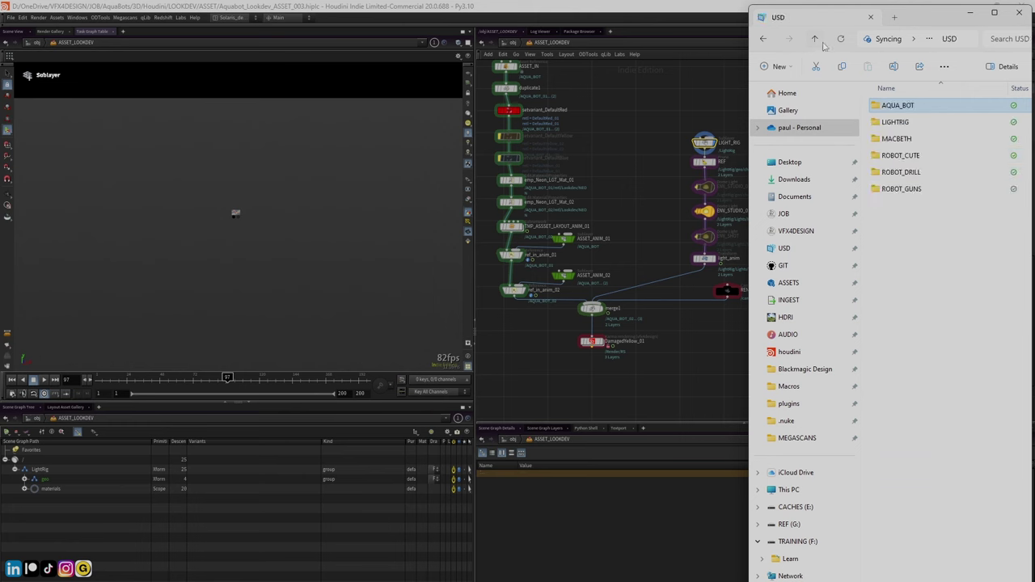
double_click(873, 122)
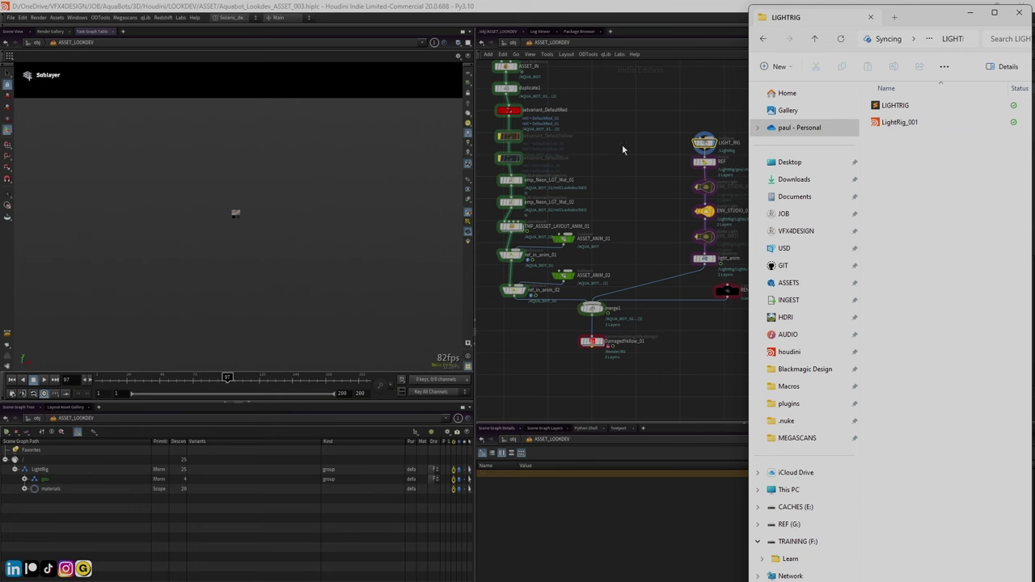
Return to Houdini and review the REF prune node and the light chain from LIGHT_RIG to light_anim
click(640, 166)
scroll(689, 140, up, 3)
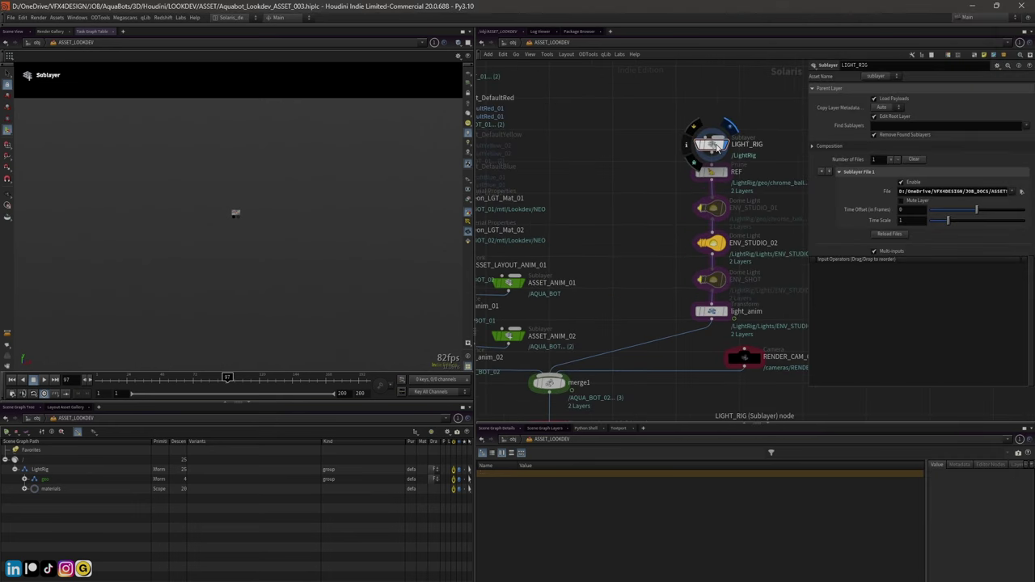
click(713, 171)
middle_drag(643, 188, 606, 185)
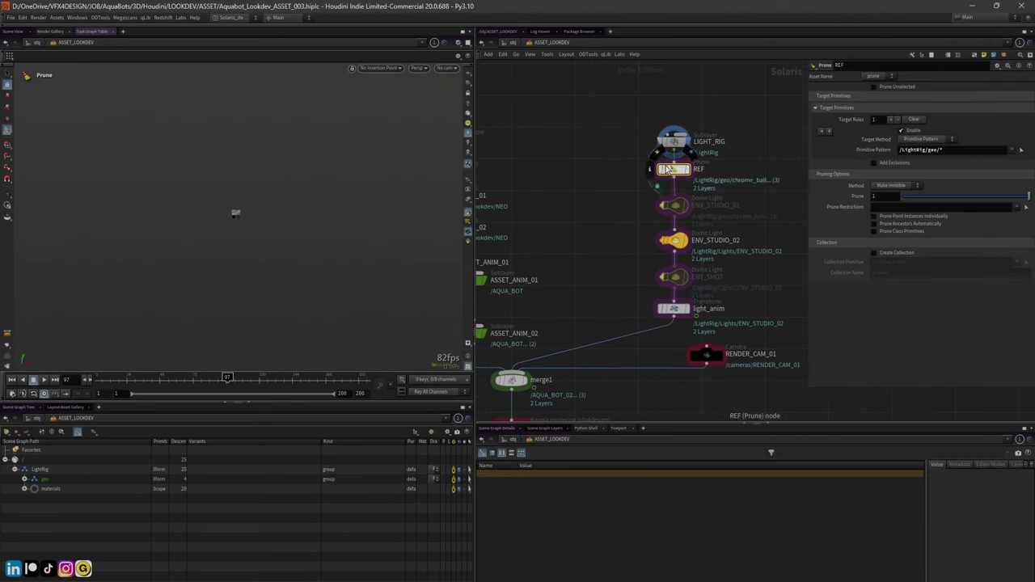
drag(618, 126, 714, 334)
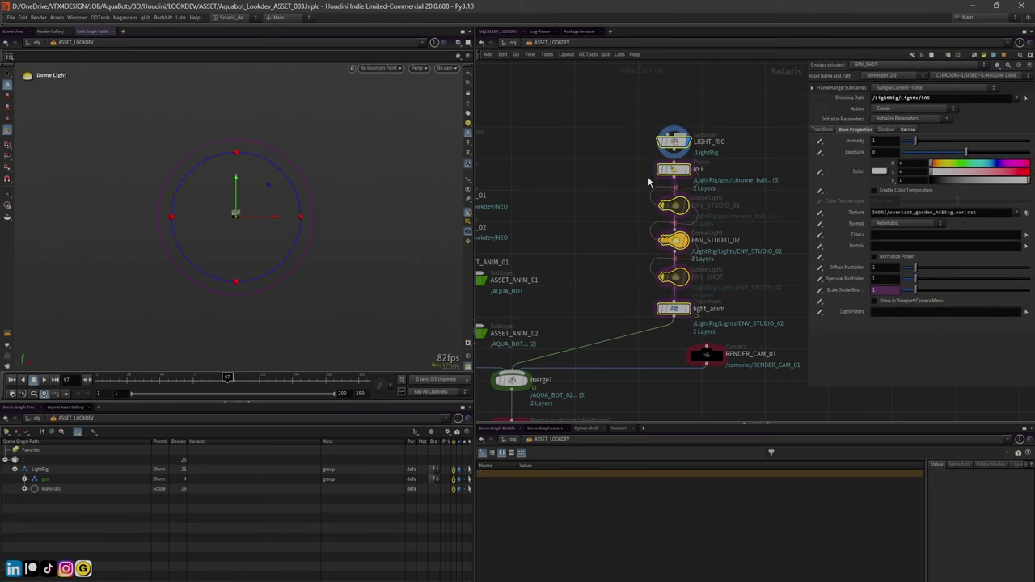
click(619, 160)
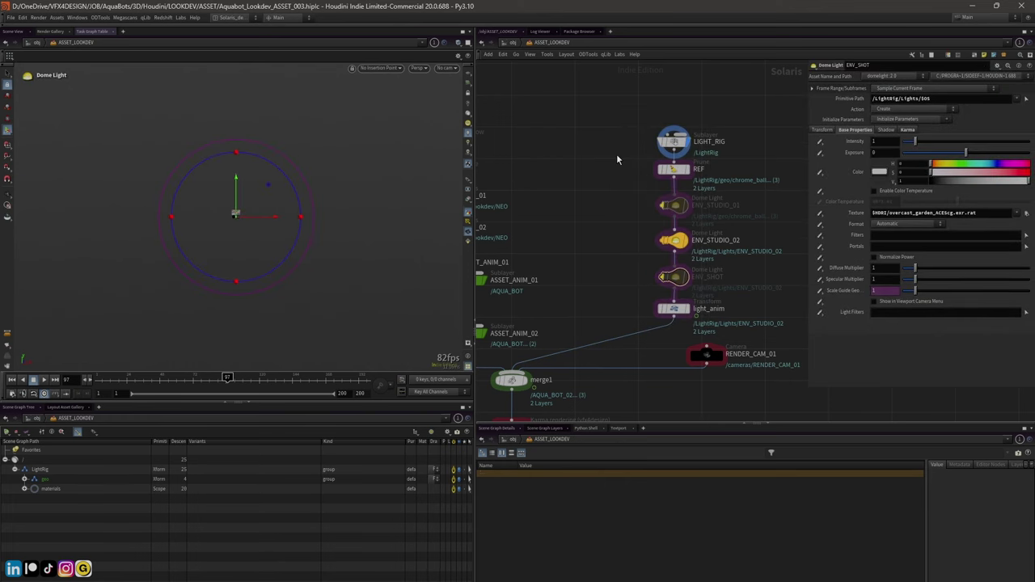
Make the REF prune node the displayed node to check its effect on the /LightRig/geo primitives
click(669, 145)
click(684, 172)
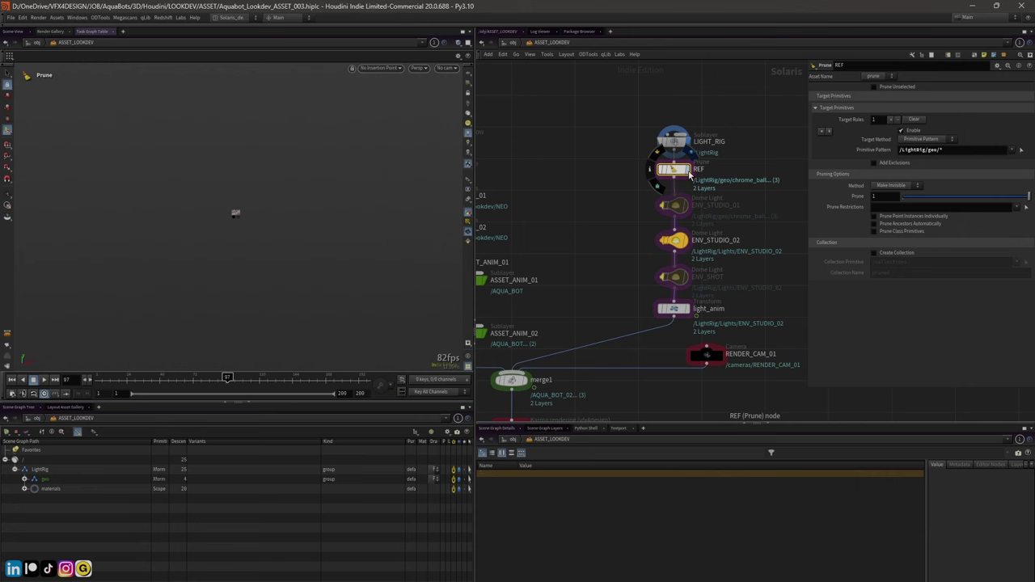
click(692, 173)
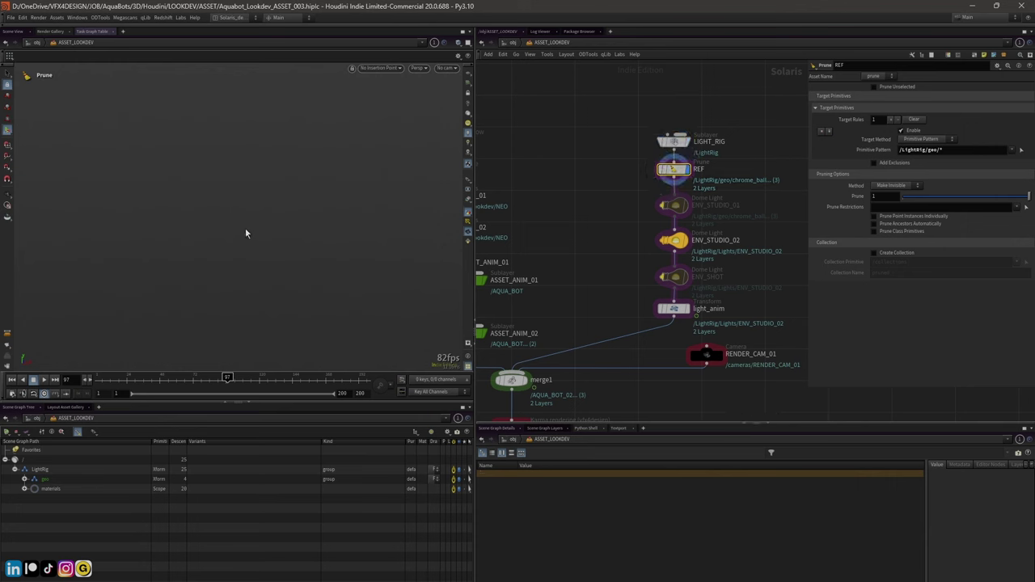
Display the light_anim transform node and examine its Rotate expression
middle_drag(597, 233, 610, 213)
scroll(614, 221, down, 1)
scroll(615, 222, up, 1)
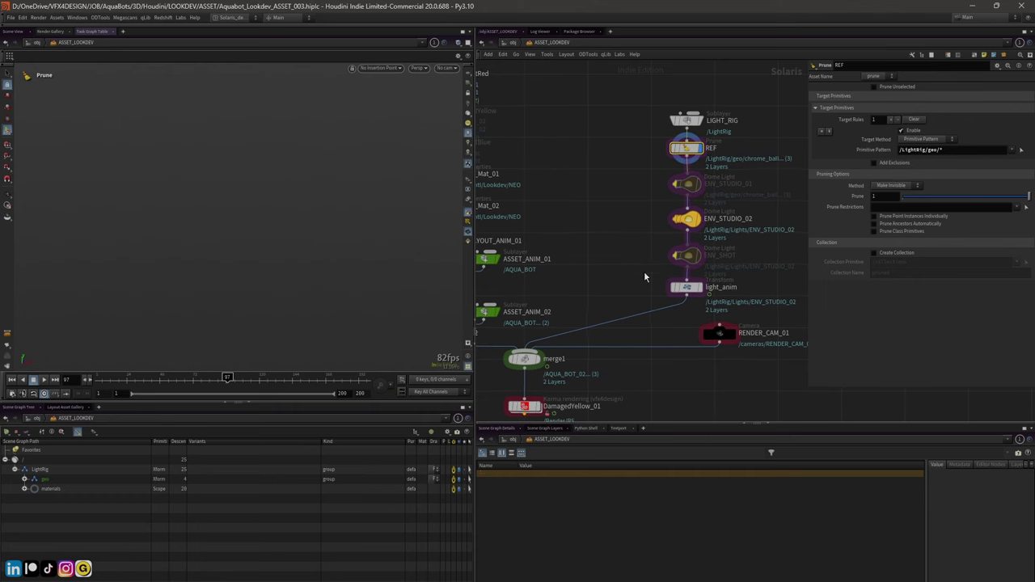
scroll(645, 273, down, 2)
click(683, 284)
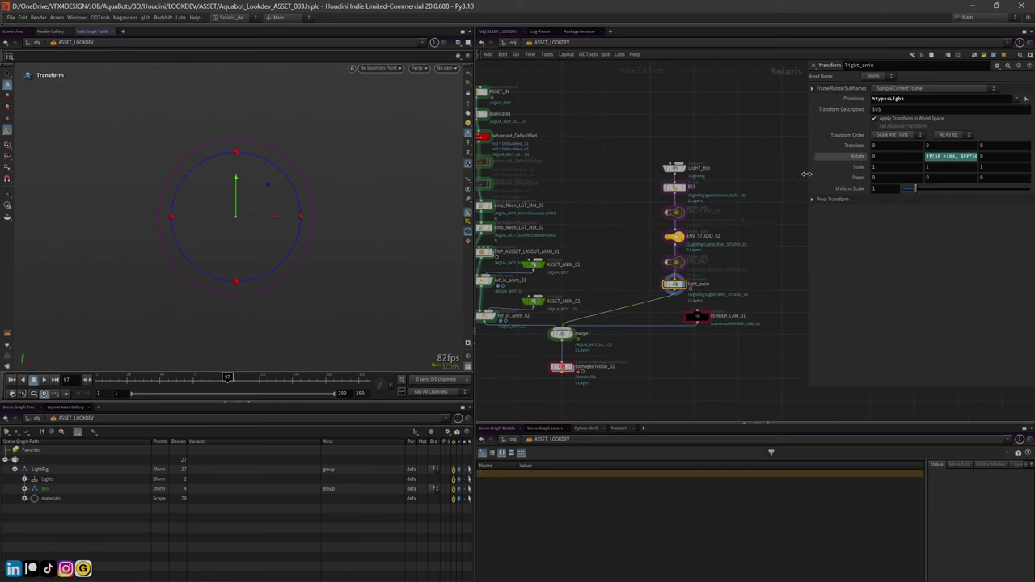
drag(806, 174, 740, 187)
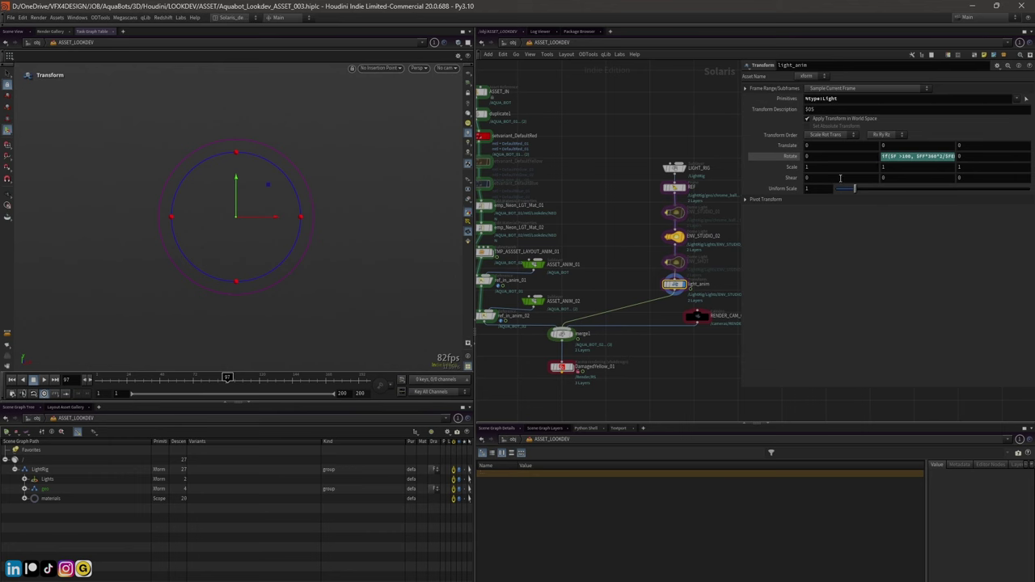
Review the textures of the ENV_STUDIO_01 and ENV_SHOT dome lights
click(662, 261)
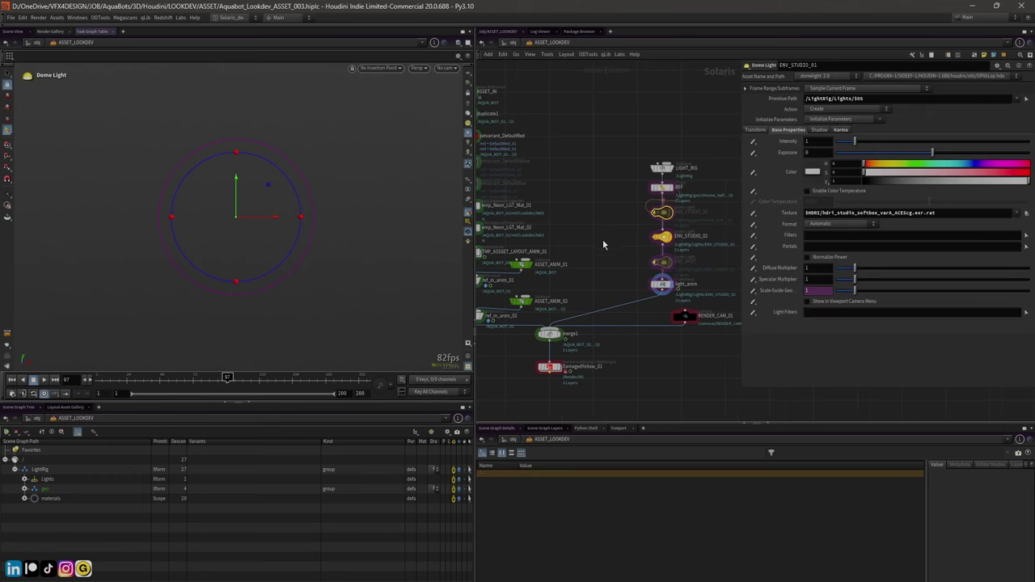
drag(741, 242, 807, 240)
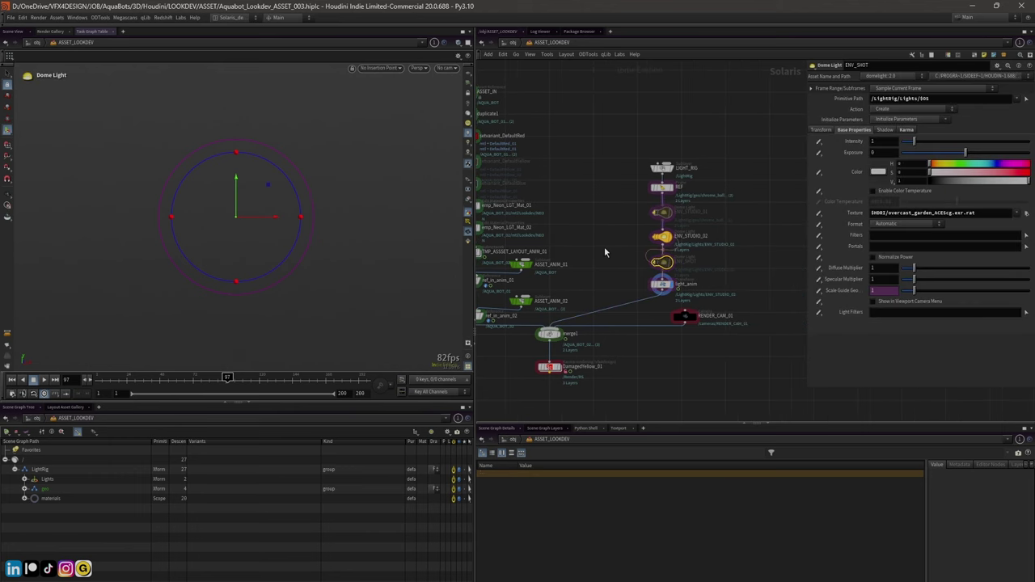
middle_drag(605, 247, 641, 235)
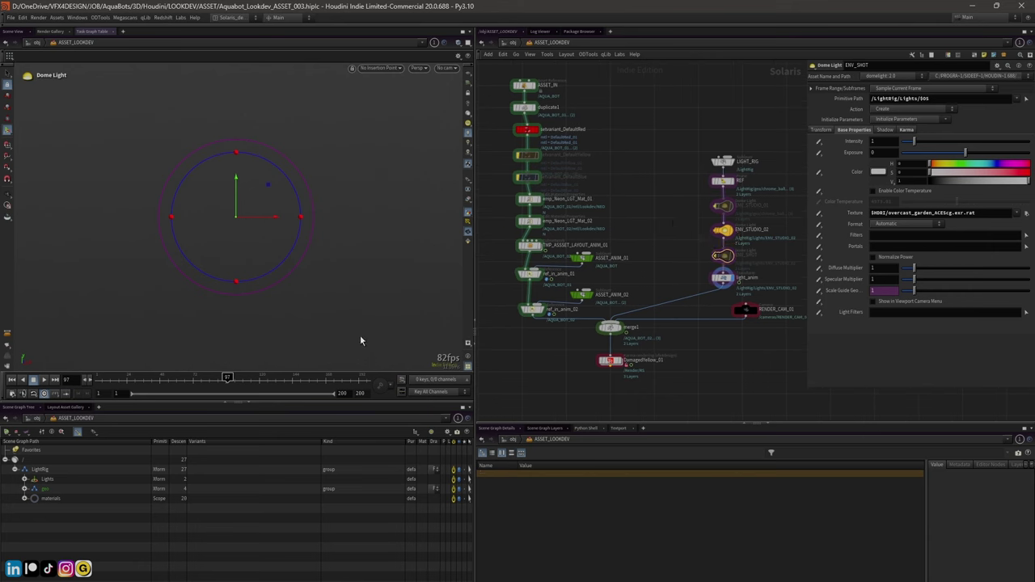
middle_drag(682, 233, 656, 236)
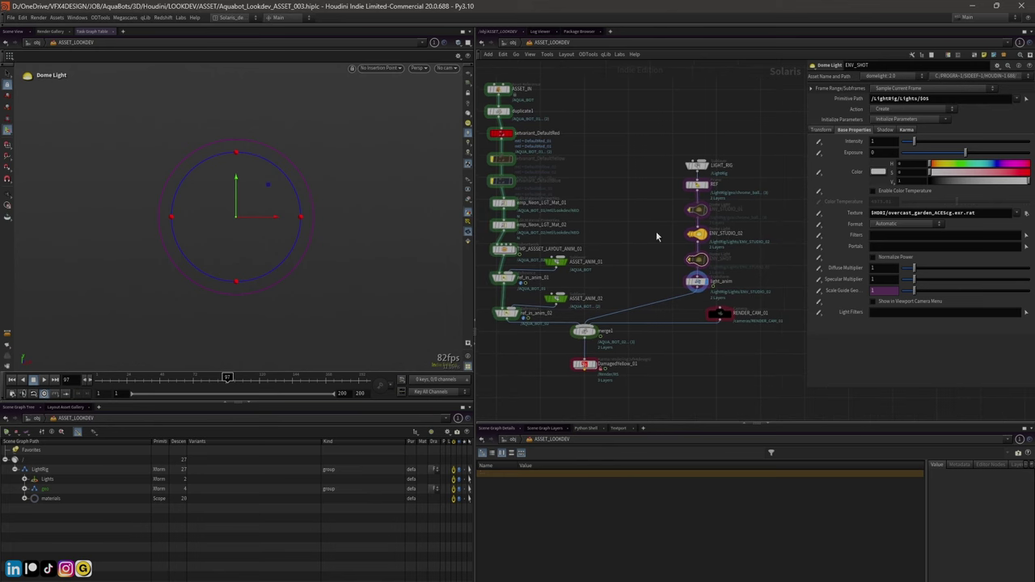
Make DamagedYellow_01 the displayed node and select the ENV_STUDIO_01 dome light
click(592, 365)
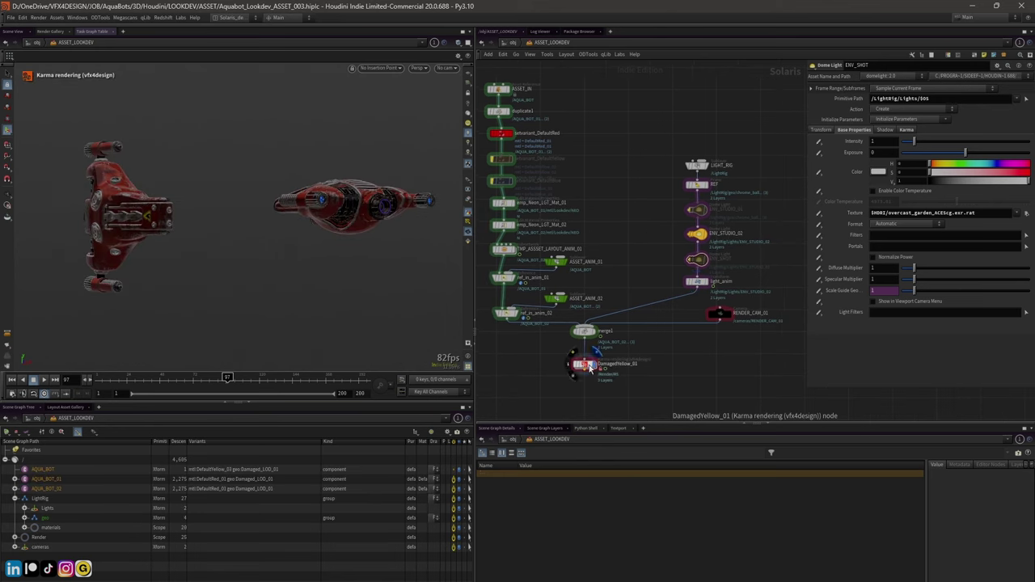
click(589, 365)
click(697, 210)
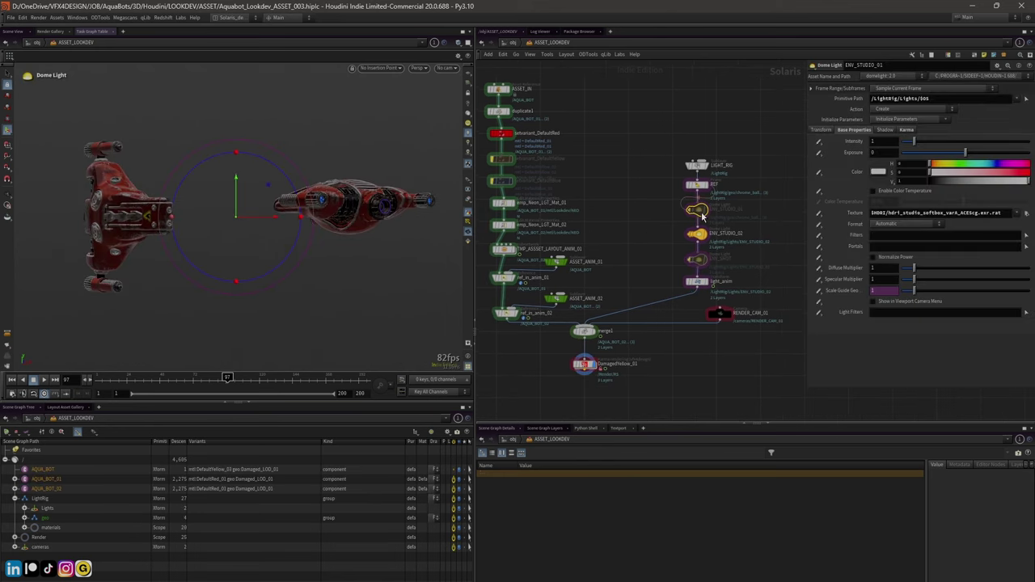
Enable the bypassed ENV_STUDIO_01 and ENV_SHOT dome lights and look through the RENDER_CAM_01 camera
key(b)
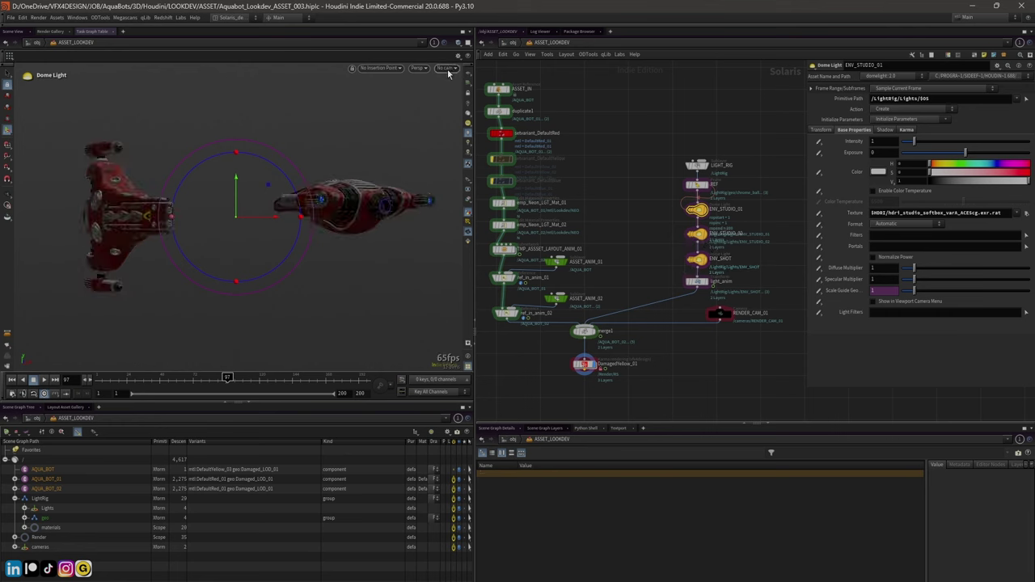
click(447, 69)
click(460, 86)
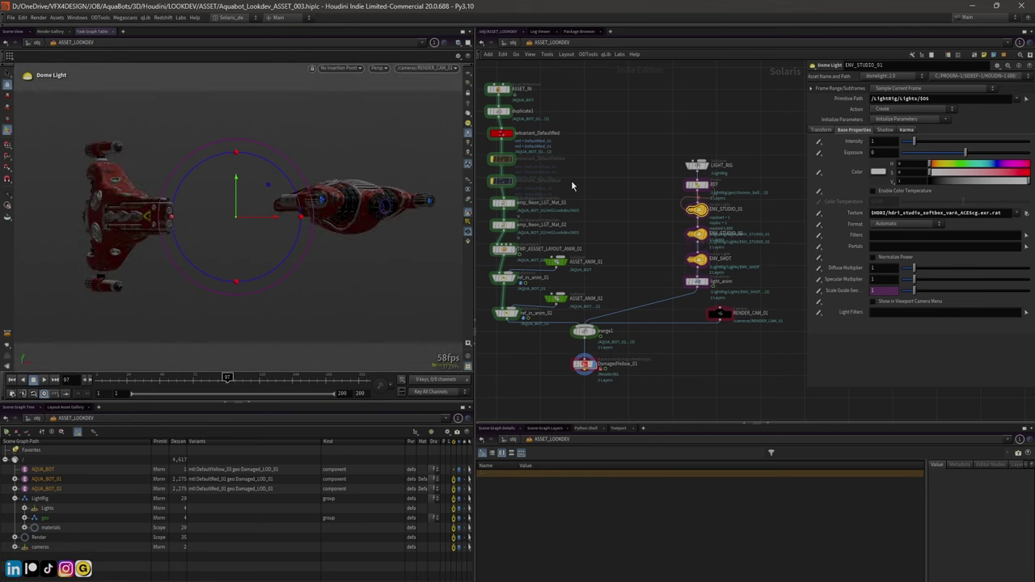
Examine the Karma LPE Tag setting and its expression on the ENV_STUDIO_01 and ENV_STUDIO_02 dome lights
middle_drag(571, 180, 602, 175)
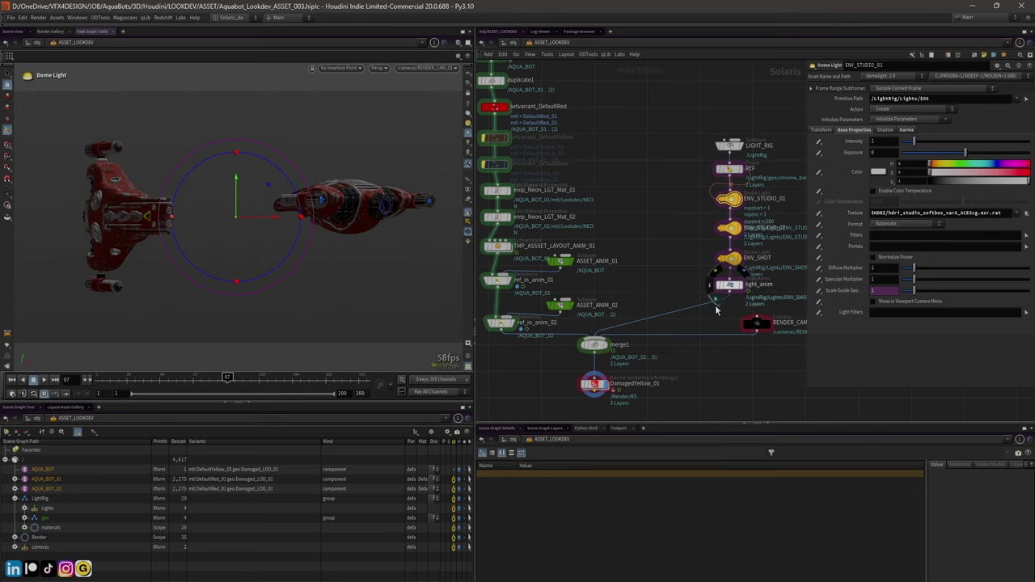
scroll(673, 346, up, 2)
click(612, 354)
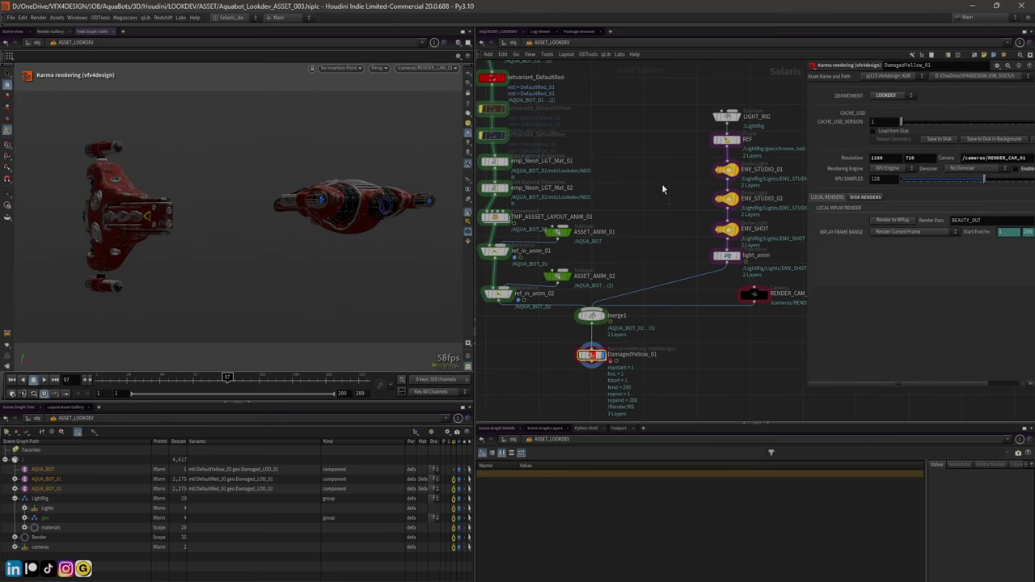
click(727, 170)
middle_drag(663, 194, 628, 194)
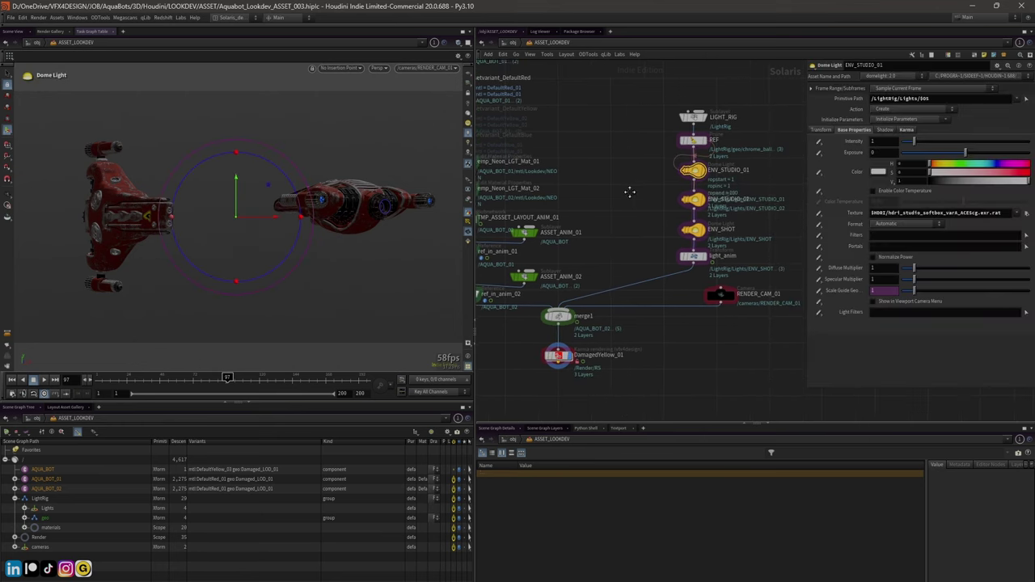
click(906, 130)
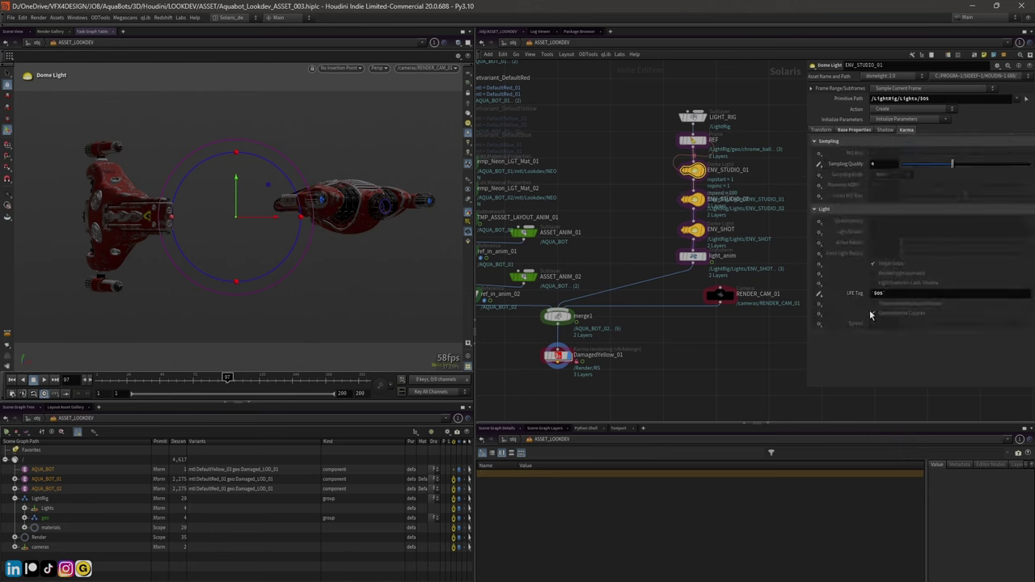
click(854, 293)
click(856, 297)
click(694, 201)
scroll(725, 225, up, 1)
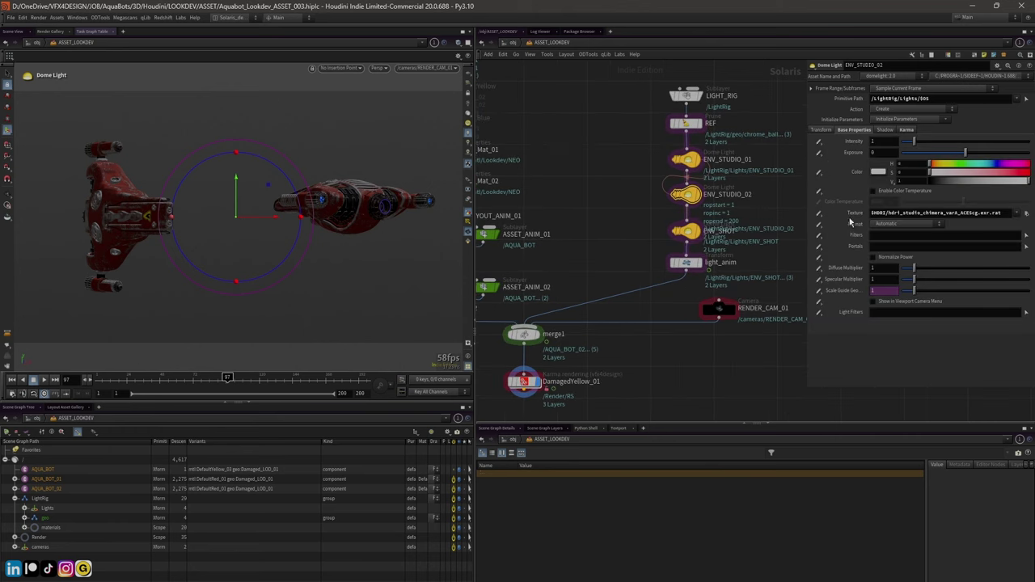
click(906, 130)
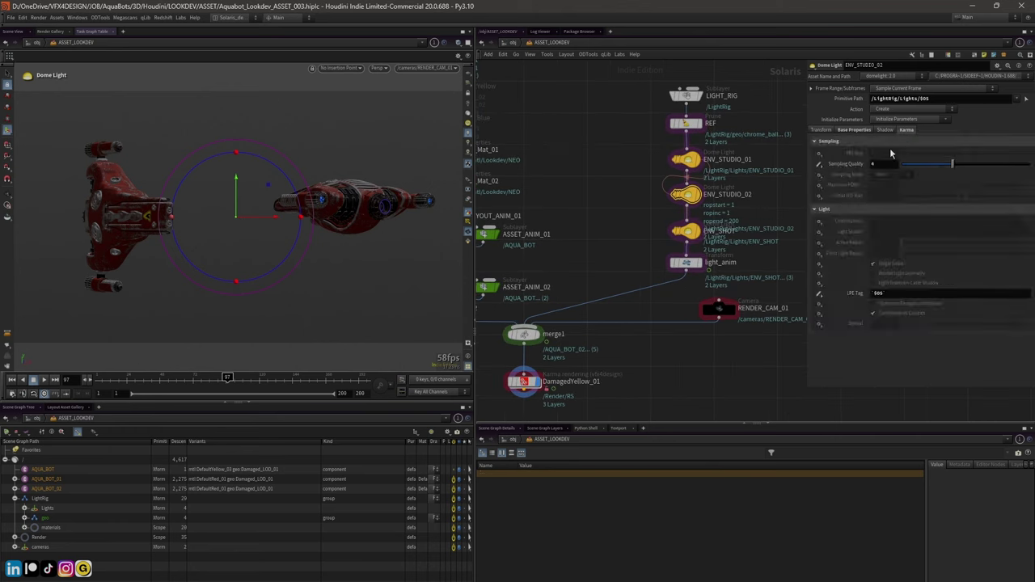
click(848, 300)
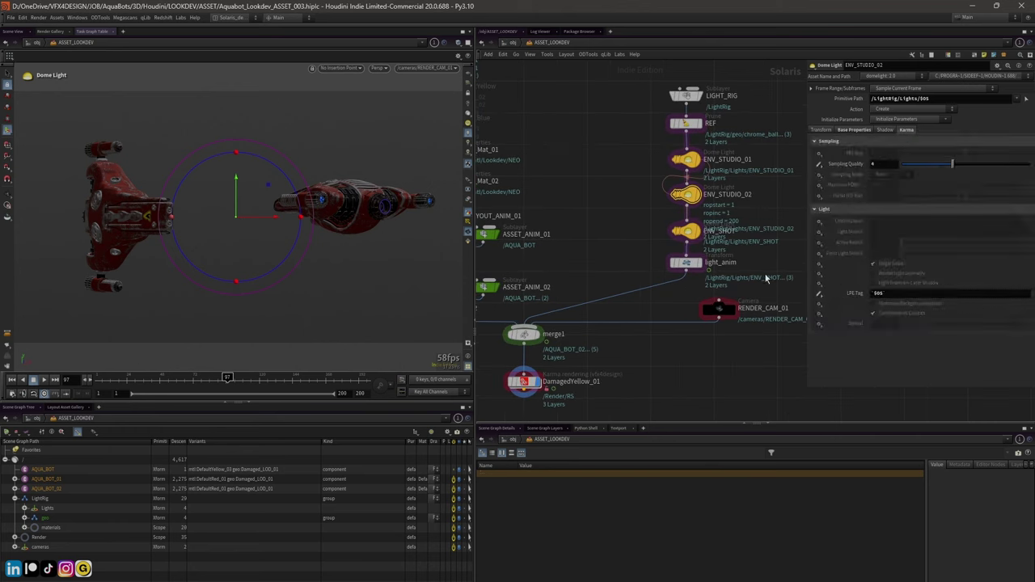
Switch the viewport to Karma XPU rendering and inspect the beauty_RS_XPU_AOV render vars node inside DamagedYellow_01
click(380, 70)
click(405, 114)
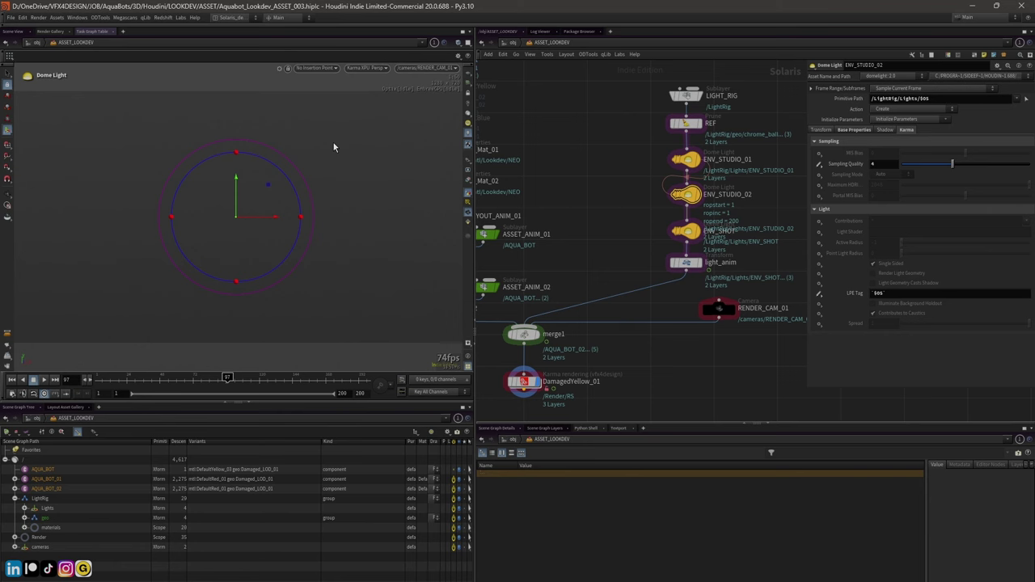
scroll(623, 244, down, 3)
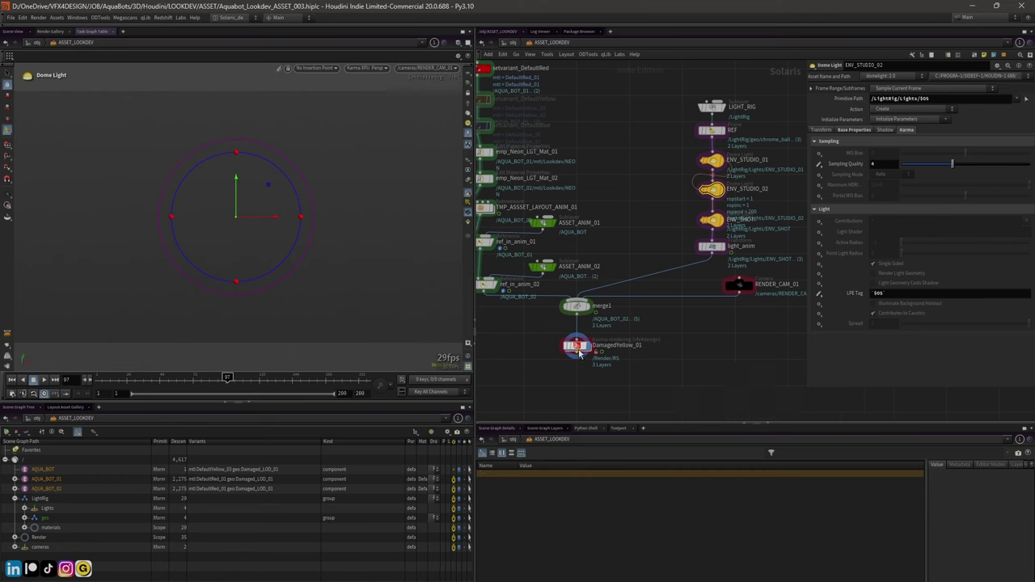
double_click(576, 346)
scroll(605, 263, up, 4)
click(546, 221)
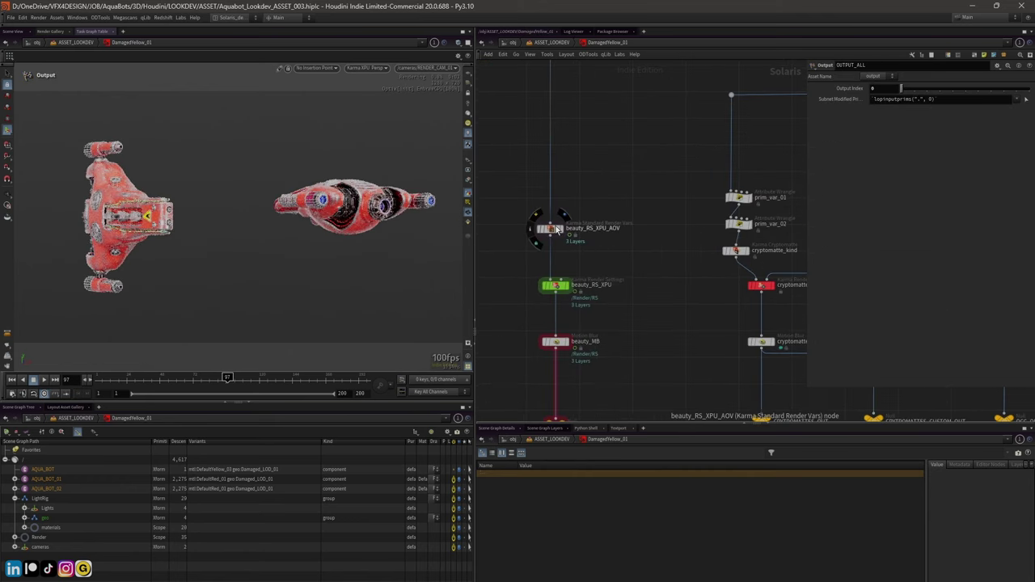
middle_drag(642, 235, 631, 197)
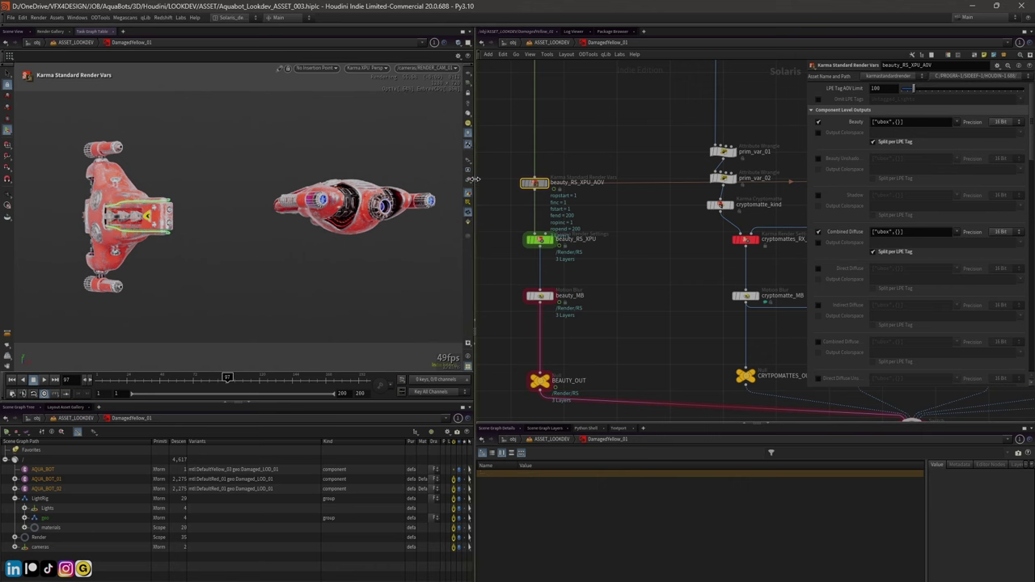
Display the C_ENV_SHOT render output in the viewport and select the ENV_SHOT dome light in the ASSET_LOOKDEV network
click(470, 182)
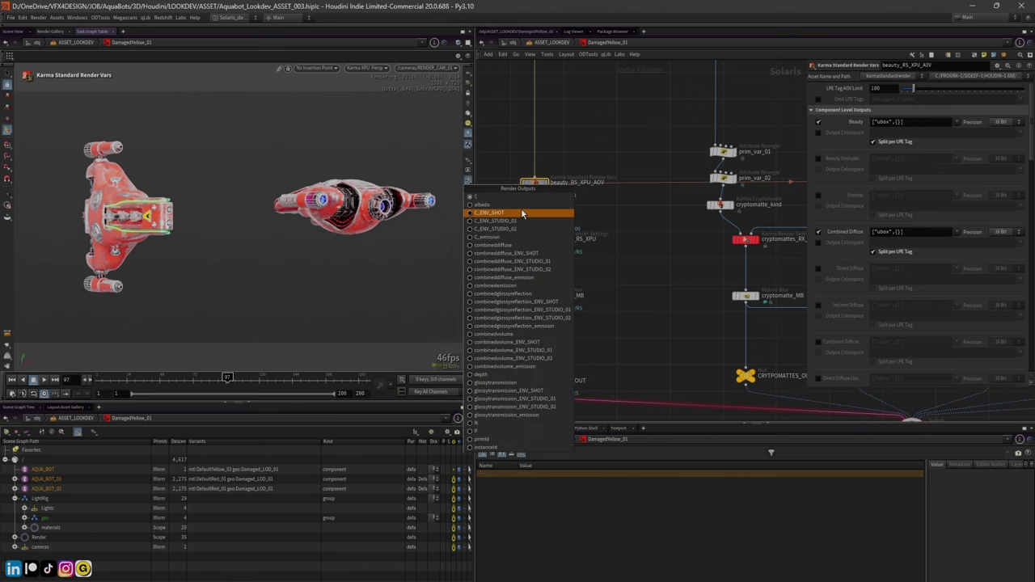
click(480, 214)
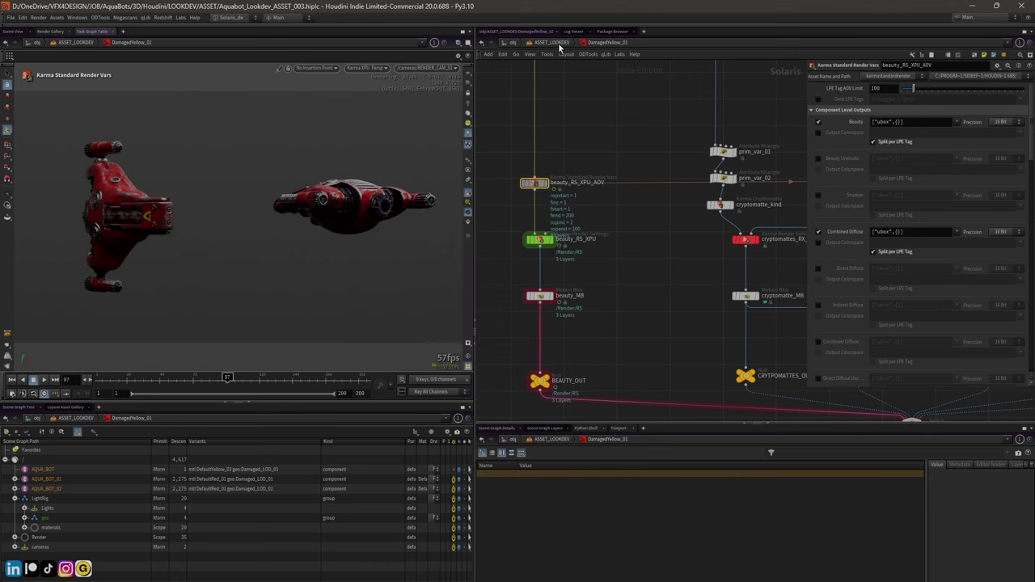
key(u)
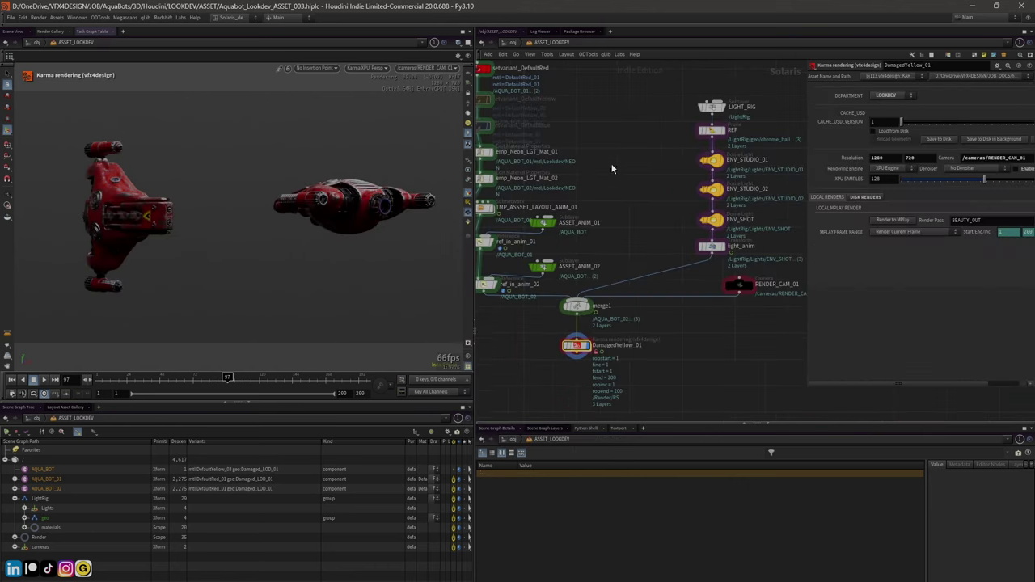
click(713, 227)
Display the C_ENV_STUDIO_01 render output and the C_ENV_STUDIO_02 output in turn to compare each studio light's contribution
click(469, 186)
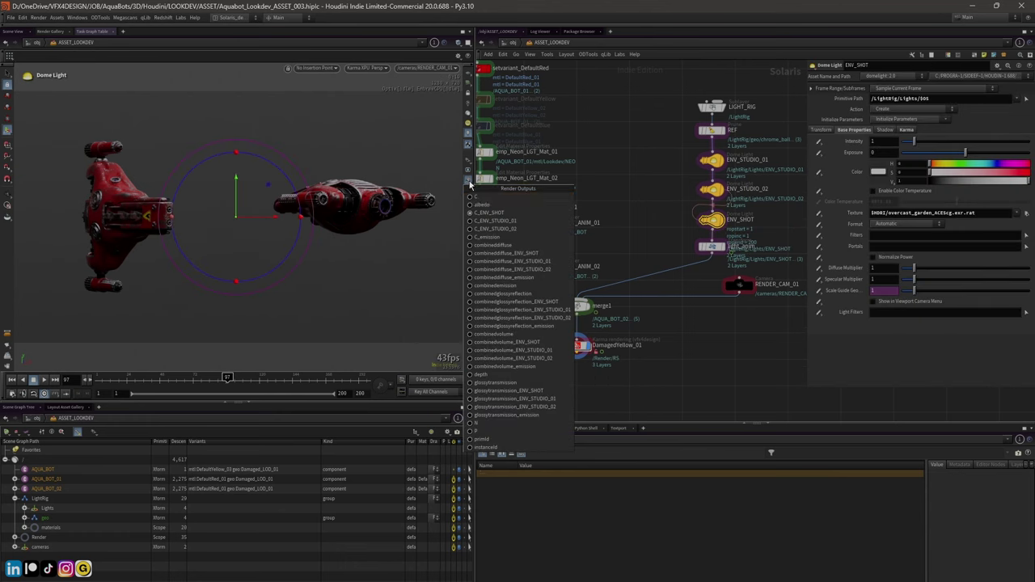
click(481, 221)
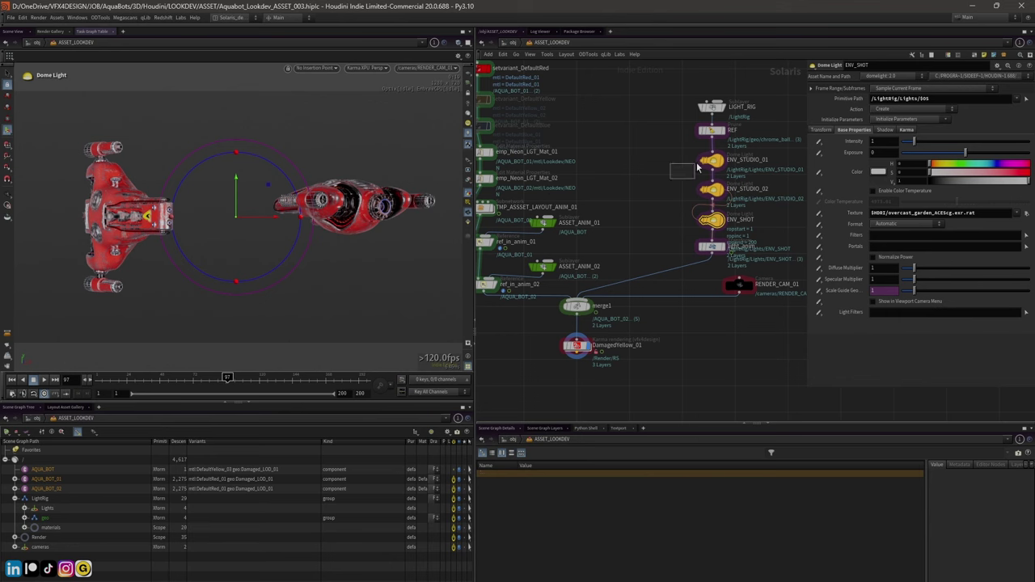
drag(697, 168, 713, 162)
click(470, 185)
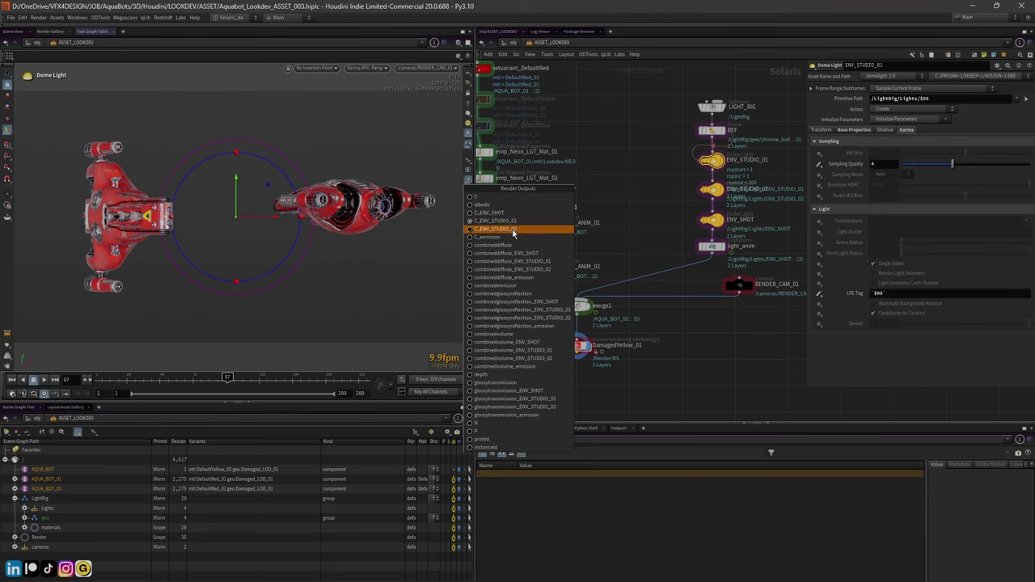
click(512, 228)
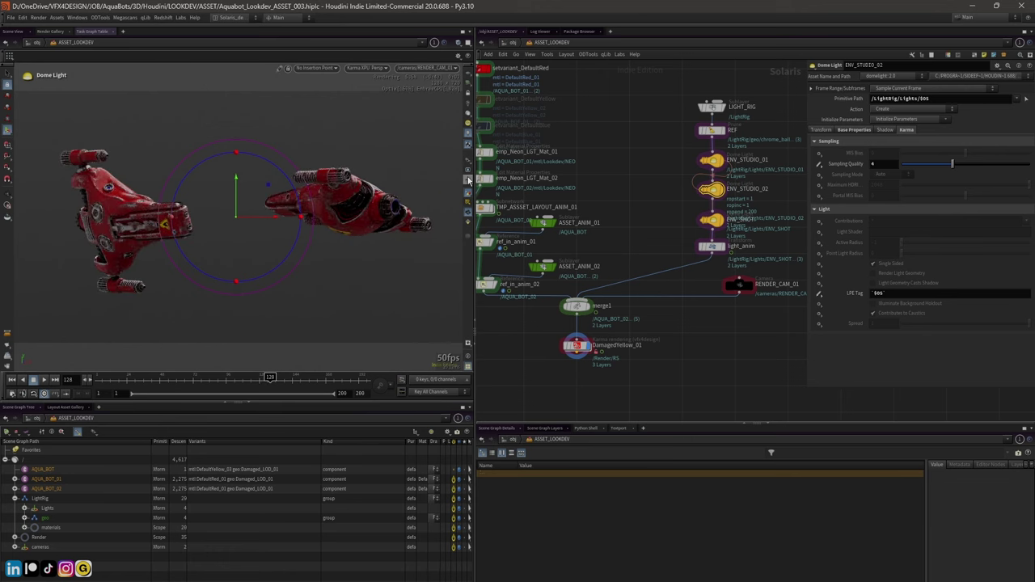
Select the three dome lights and display the emission render output, finishing with only ENV_STUDIO_01 selected
drag(704, 156, 650, 230)
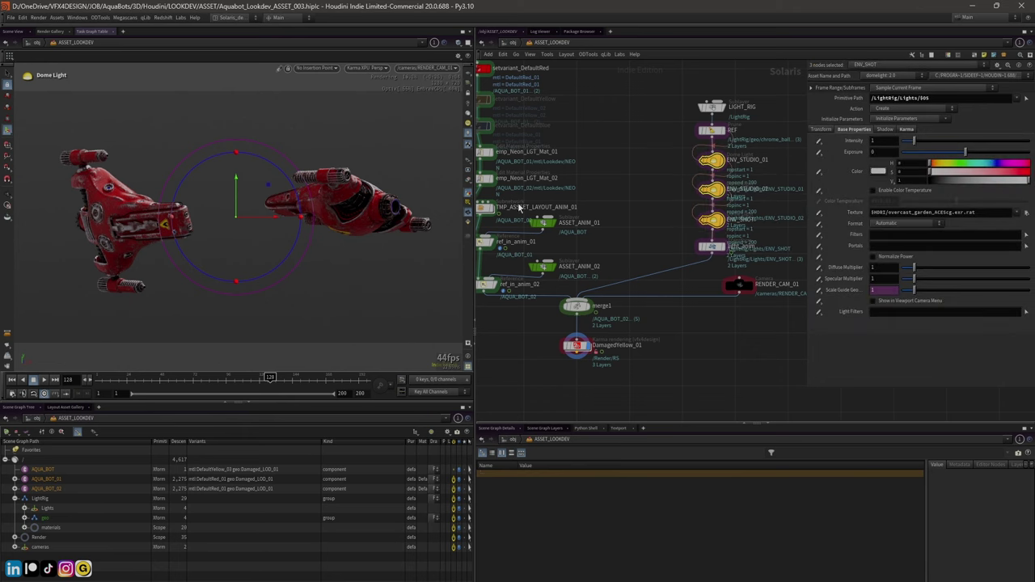
click(468, 196)
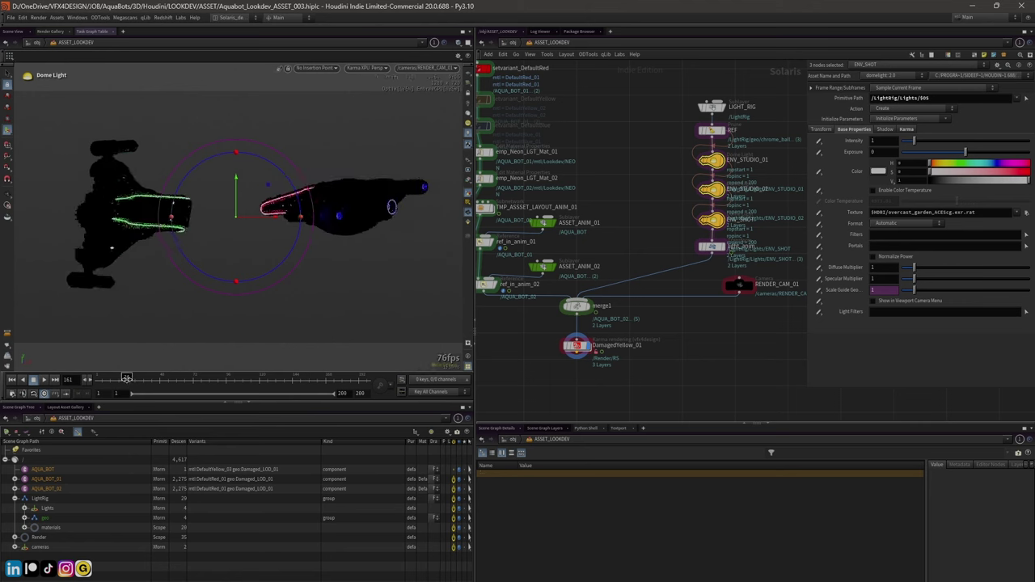
click(712, 159)
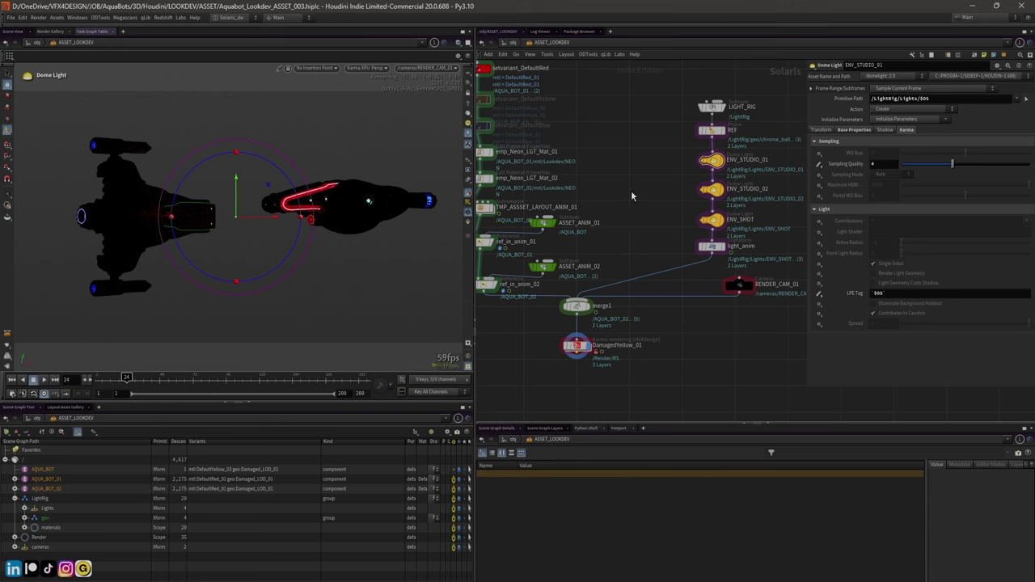
Switch the viewport from Karma XPU back to the standard real-time display
scroll(603, 167, down, 2)
middle_drag(613, 187, 639, 216)
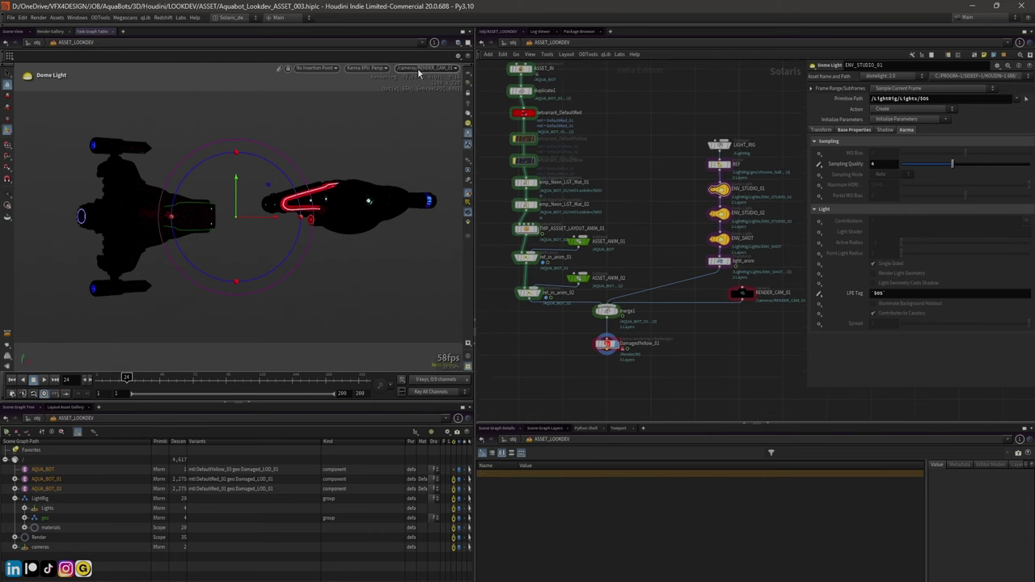
click(382, 70)
click(384, 103)
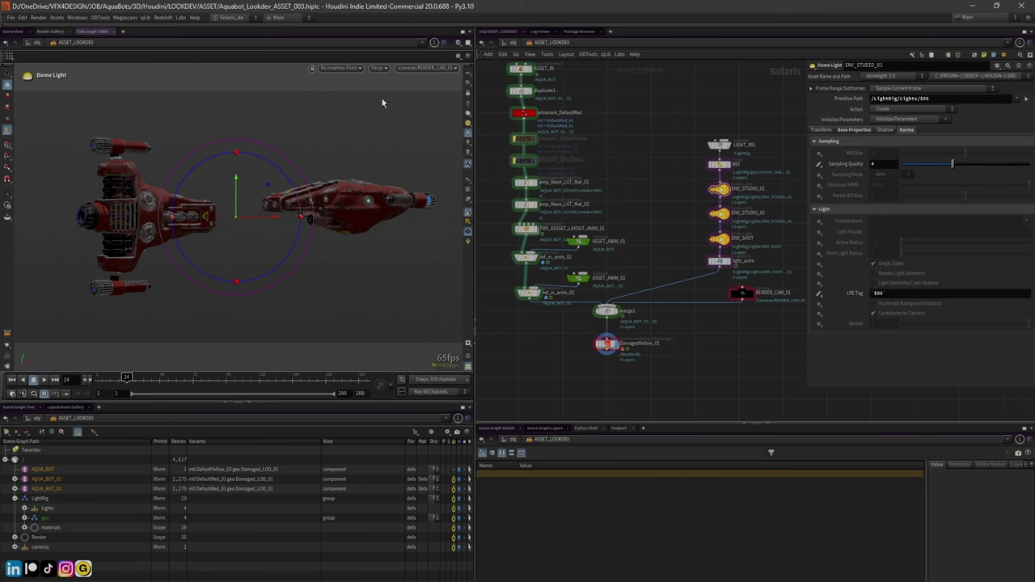
Review the light rig branch by selecting its nodes from LIGHT_RIG to light_anim, and narrow the parameter pane
drag(634, 184, 746, 245)
scroll(619, 179, down, 2)
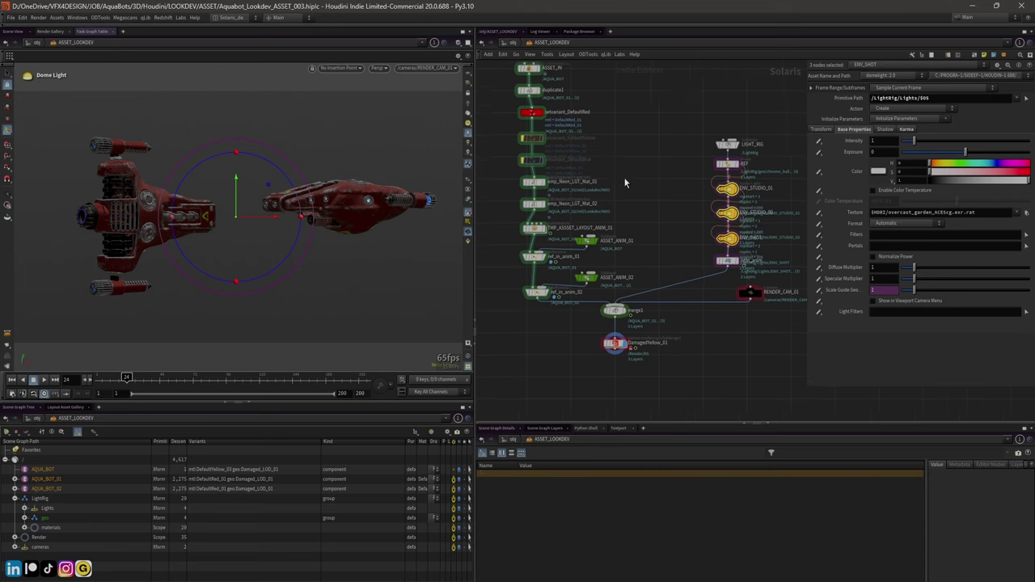
drag(636, 132, 742, 284)
middle_drag(677, 198, 663, 198)
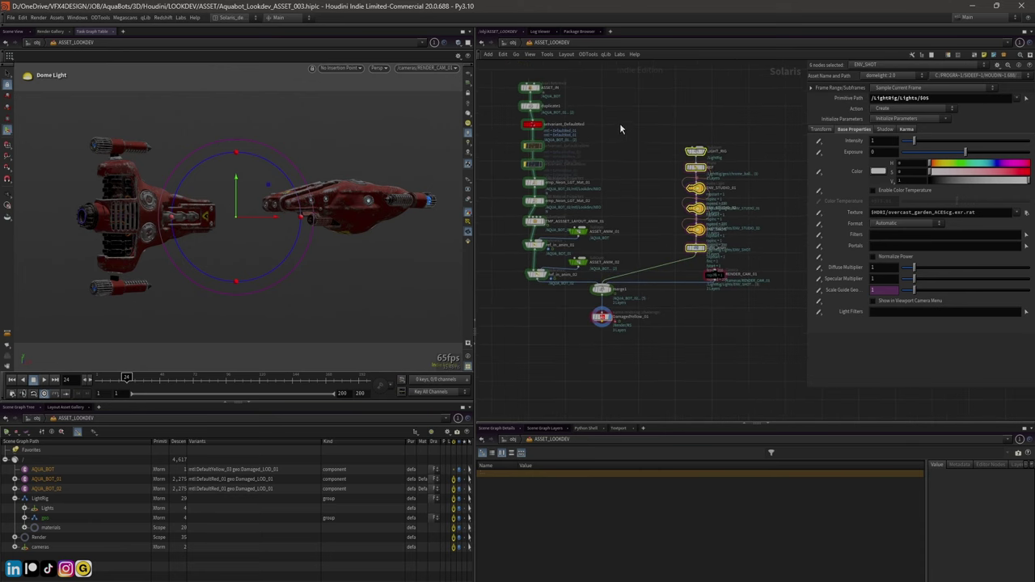
drag(595, 82, 718, 255)
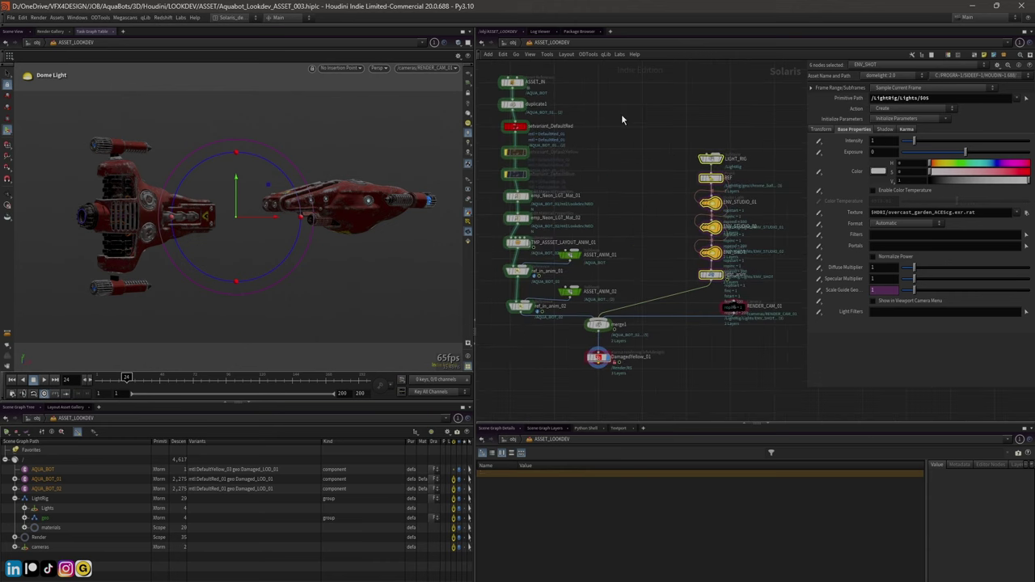
scroll(620, 114, up, 4)
drag(808, 118, 841, 118)
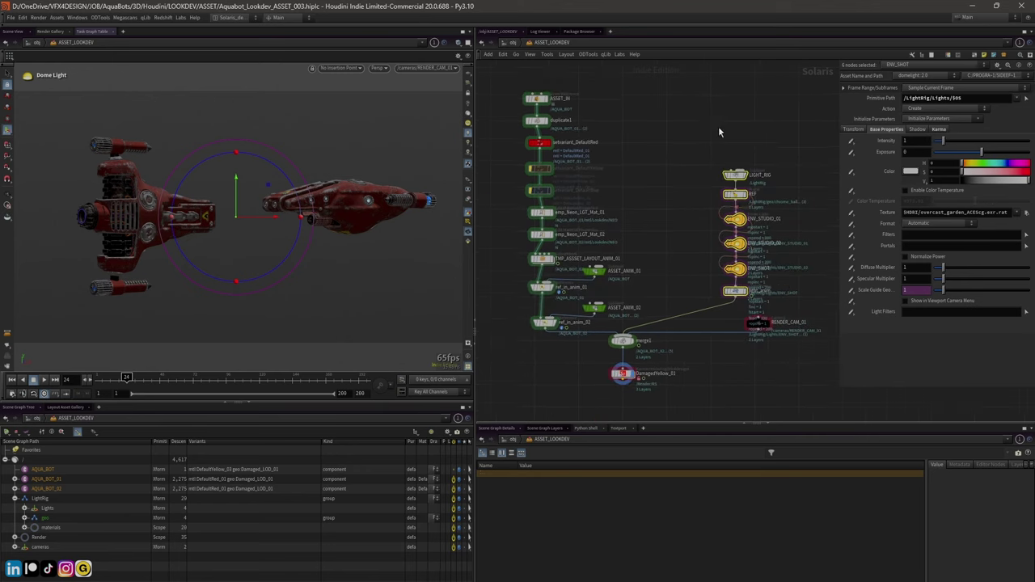
drag(699, 123, 767, 324)
scroll(676, 236, down, 3)
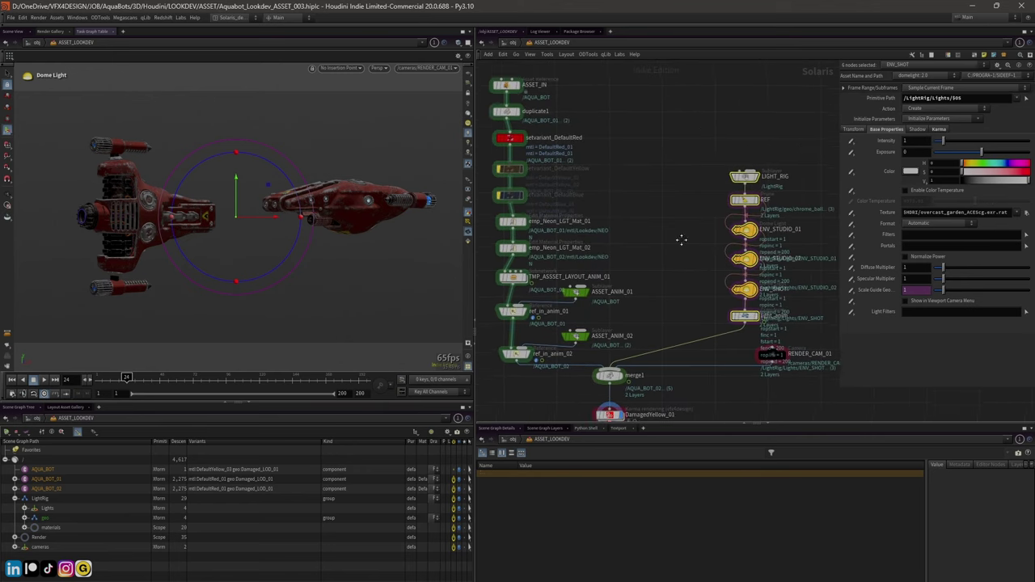
Select the LIGHT_RIG sublayer, REF prune and ENV_STUDIO_01 dome light nodes in turn to review their parameters
drag(715, 164, 761, 182)
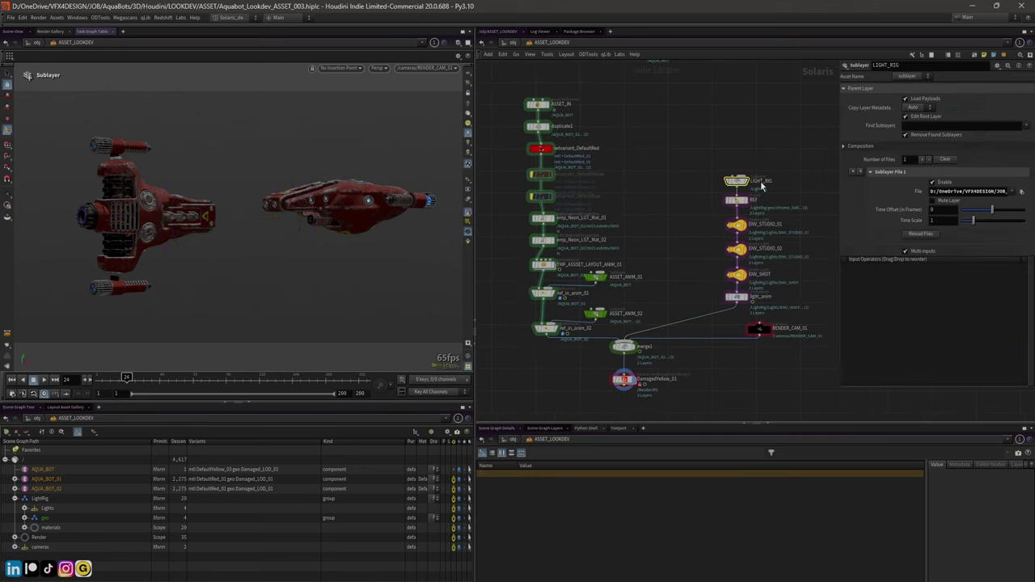
drag(690, 192, 761, 204)
drag(688, 221, 741, 231)
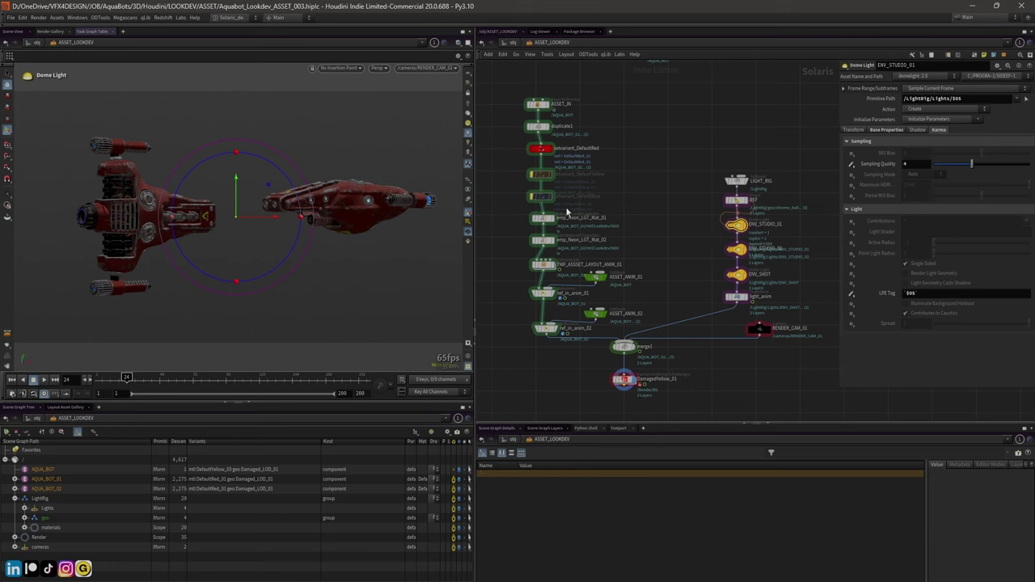
Enable the bypassed setvariant_DefaultBlue node to apply the DefaultBlue_01 material variant, and check the variants in the scene graph
middle_drag(501, 171, 524, 166)
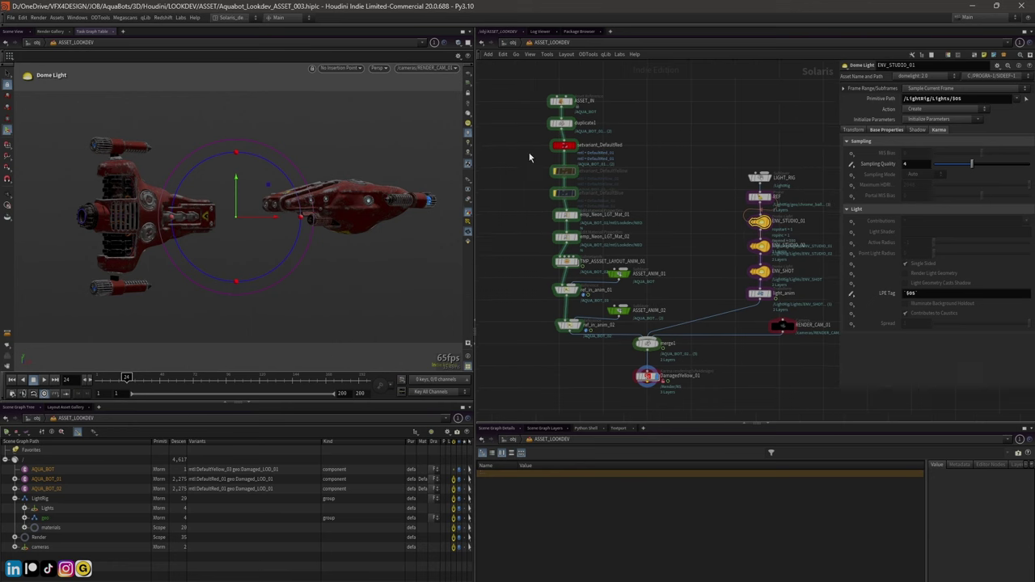
drag(530, 142, 577, 152)
click(565, 193)
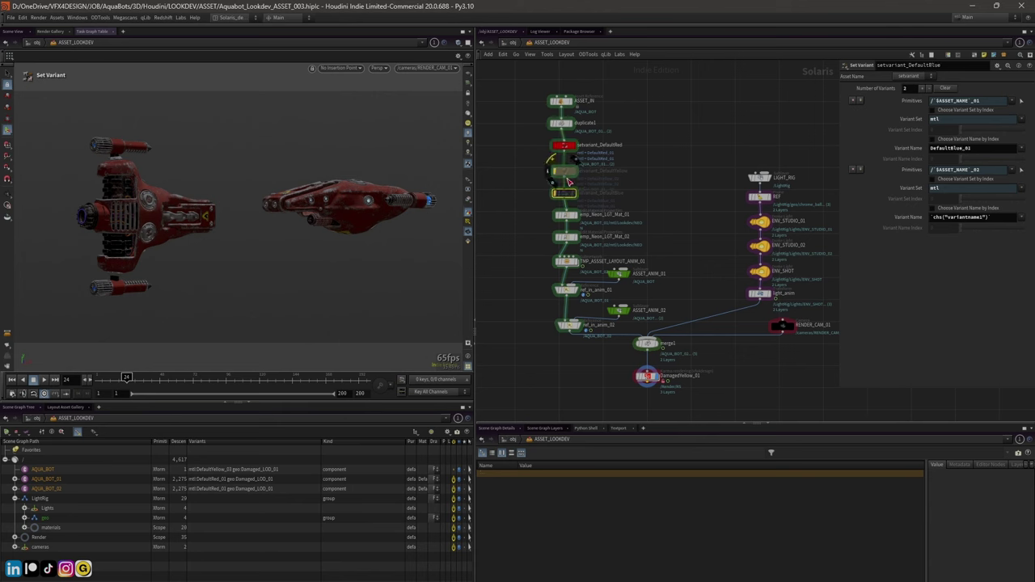
click(555, 186)
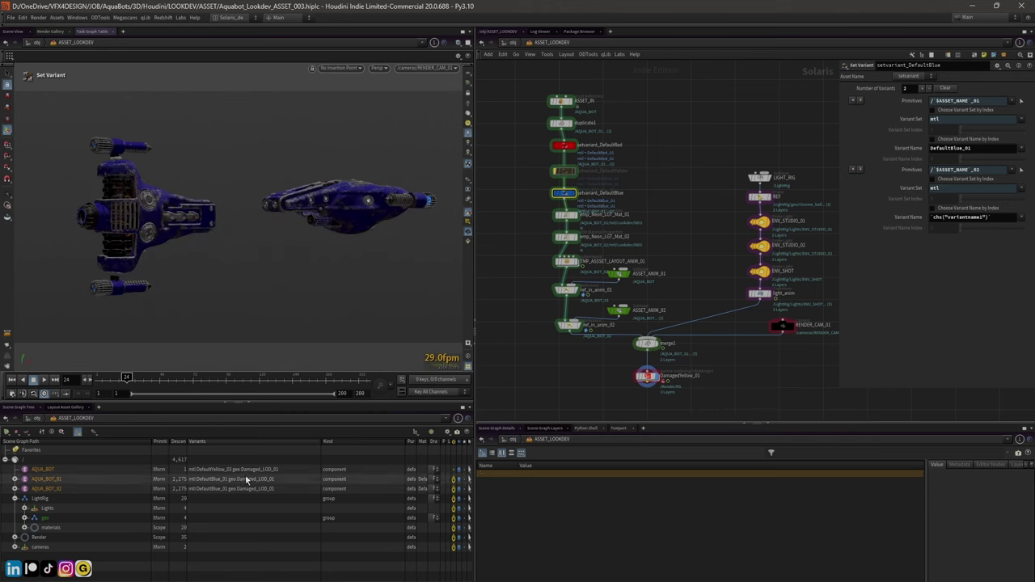
click(206, 471)
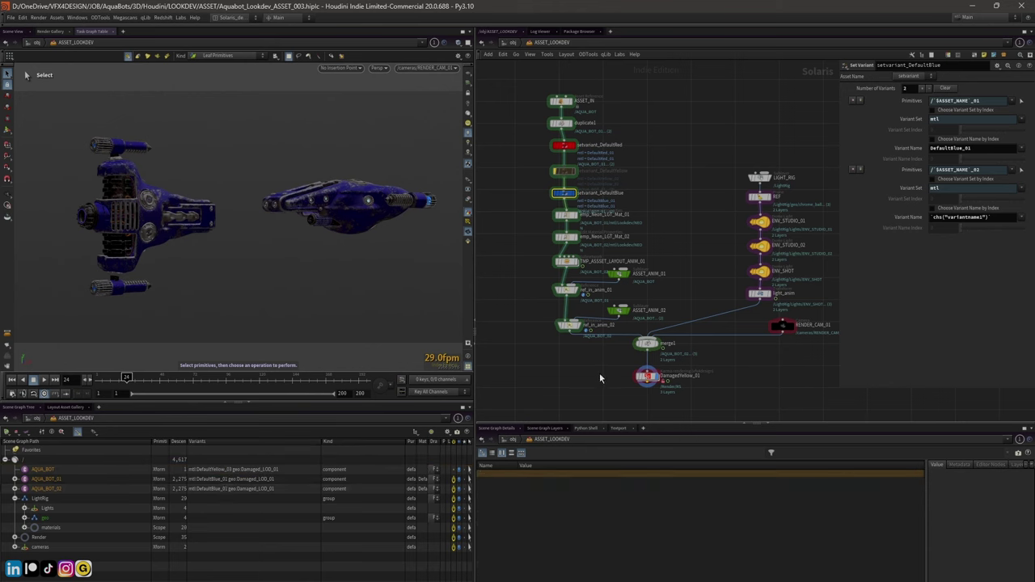
Review the DamagedYellow_01 Karma rendering node's parameters and widen the parameter pane
middle_drag(599, 373, 578, 370)
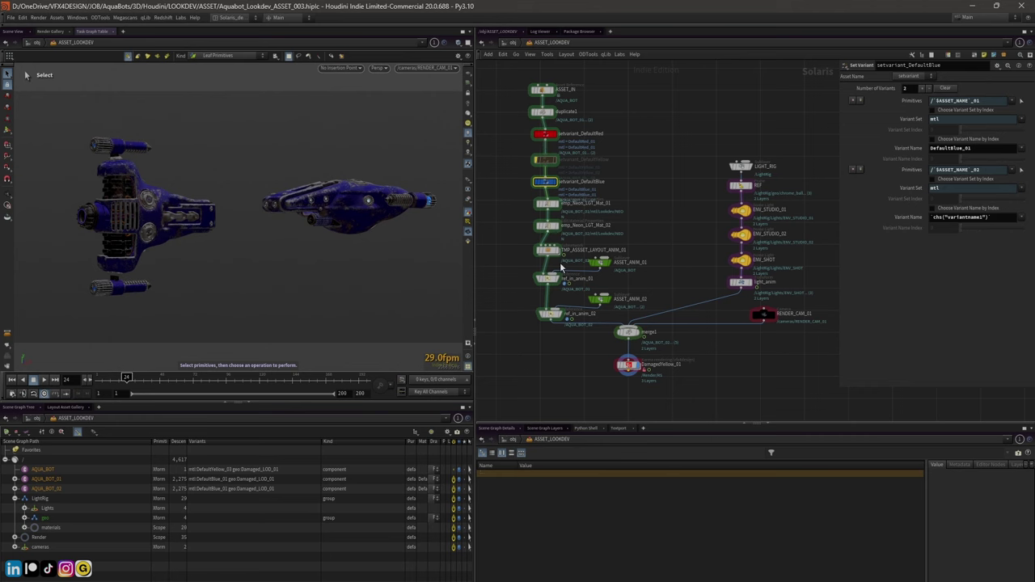
click(647, 368)
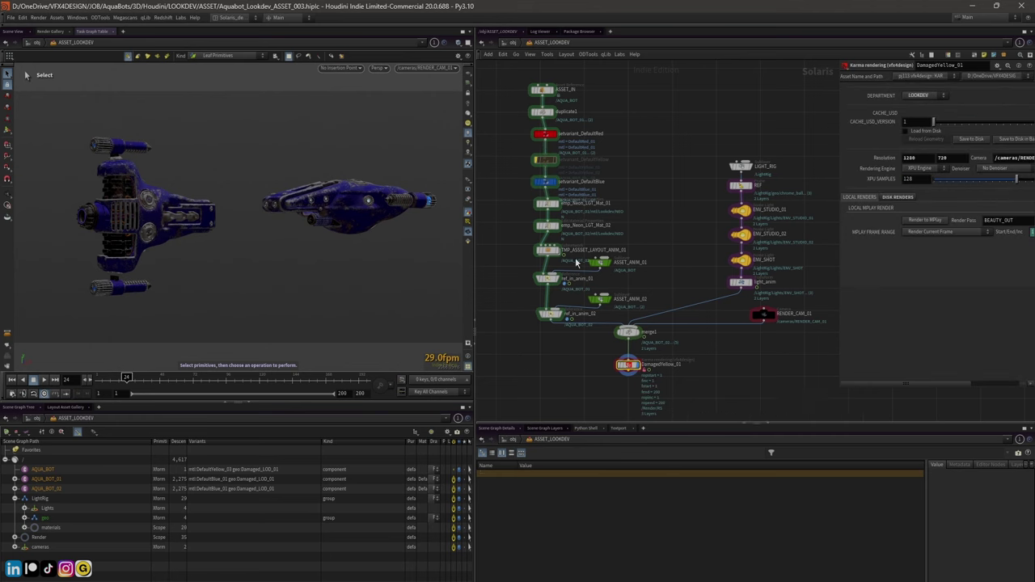
drag(837, 151, 762, 154)
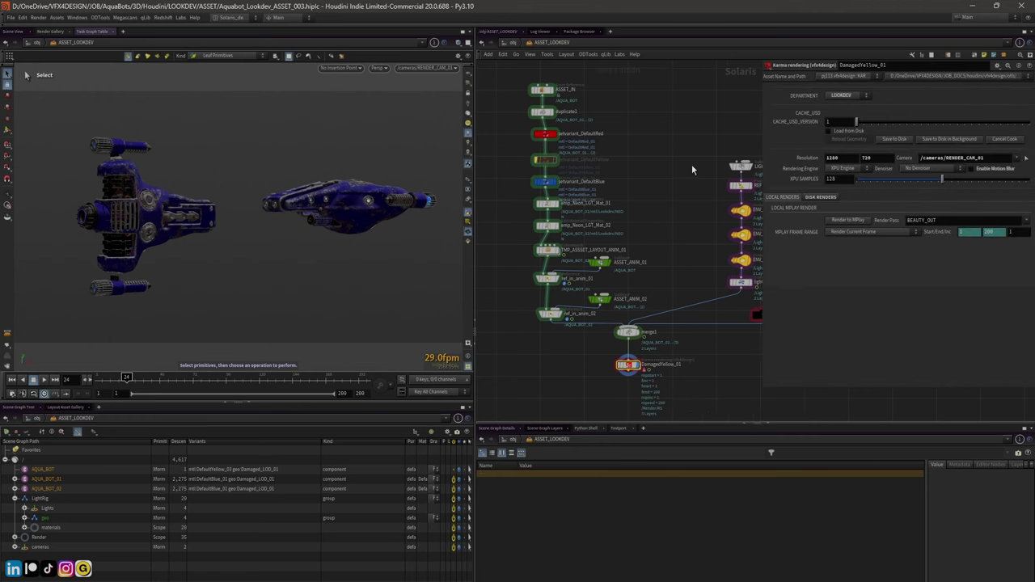
Try the DefaultBlue_02 variant name for the first primitive of setvariant_DefaultBlue, and restore DefaultBlue_01
click(545, 181)
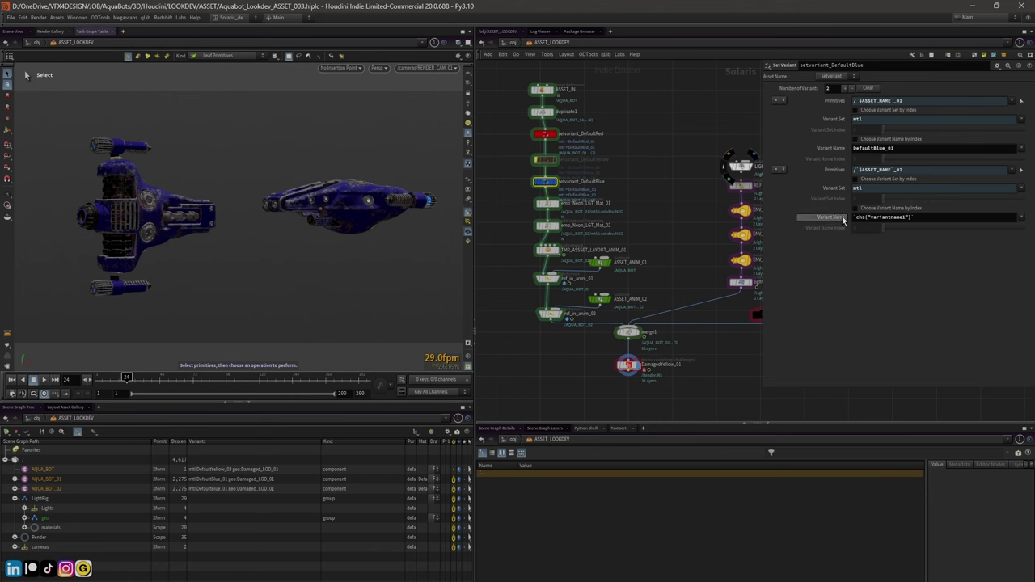
click(906, 148)
key(BackSpace)
text(2)
key(Return)
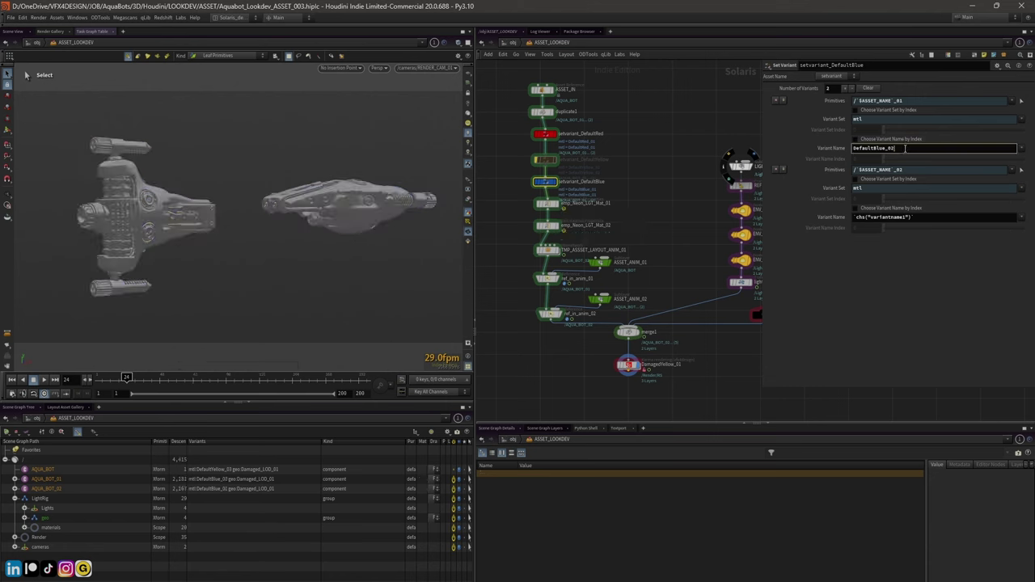
key(BackSpace)
text(1)
key(Return)
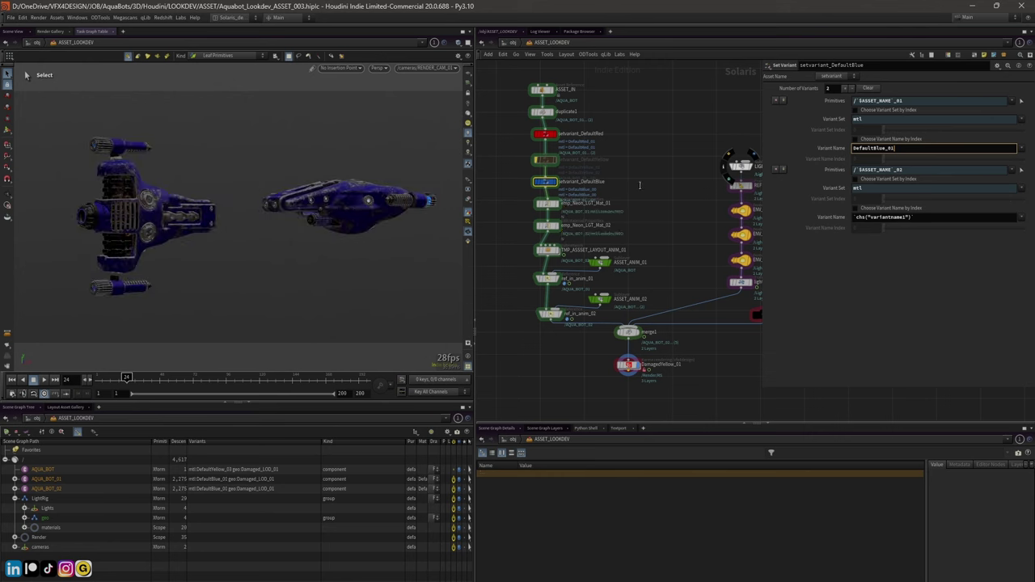
Revert the second primitive's variant name in setvariant_DefaultBlue to its default, removing the reference to the first one
middle_drag(639, 185, 657, 195)
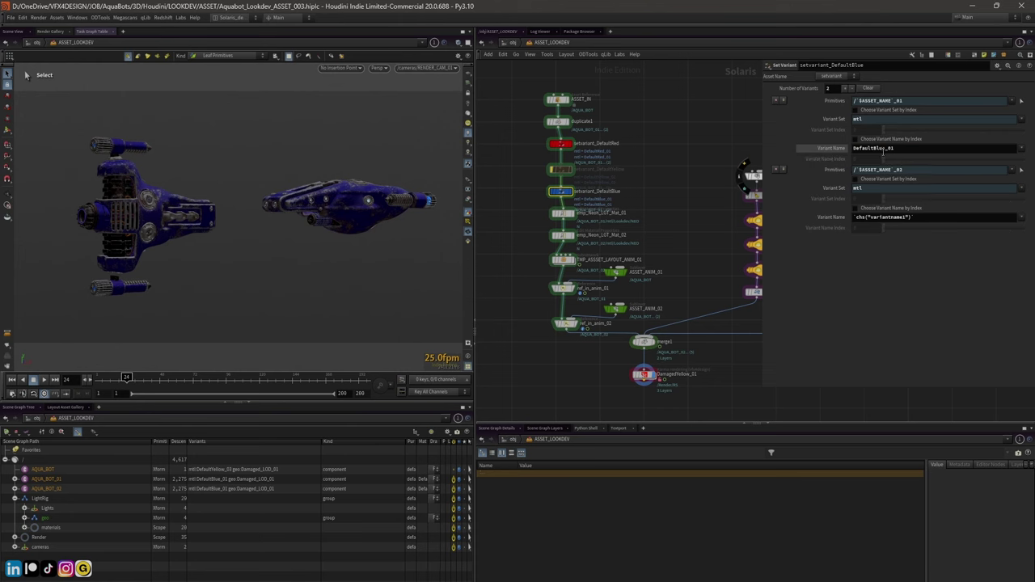
right_click(826, 216)
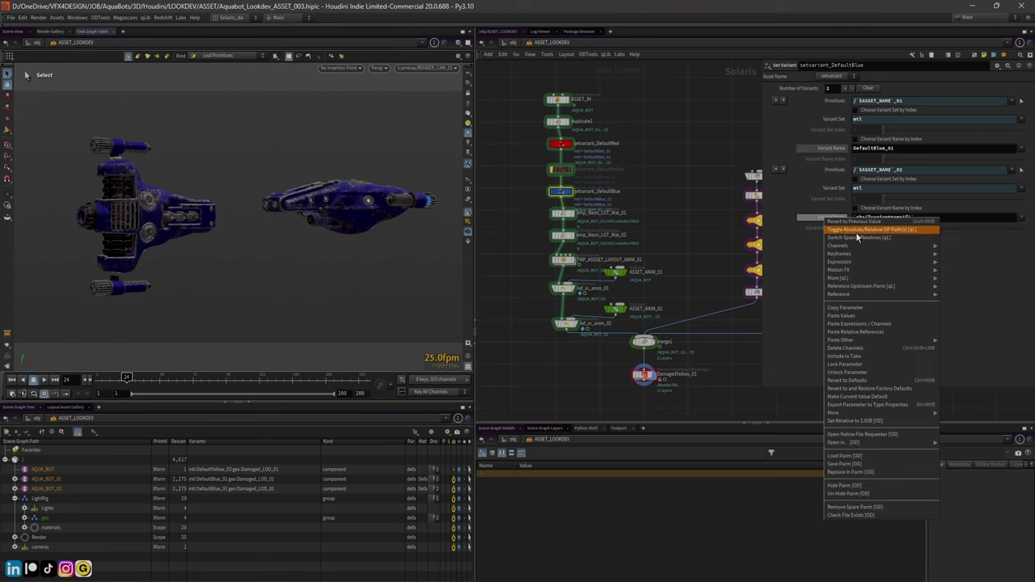
click(880, 353)
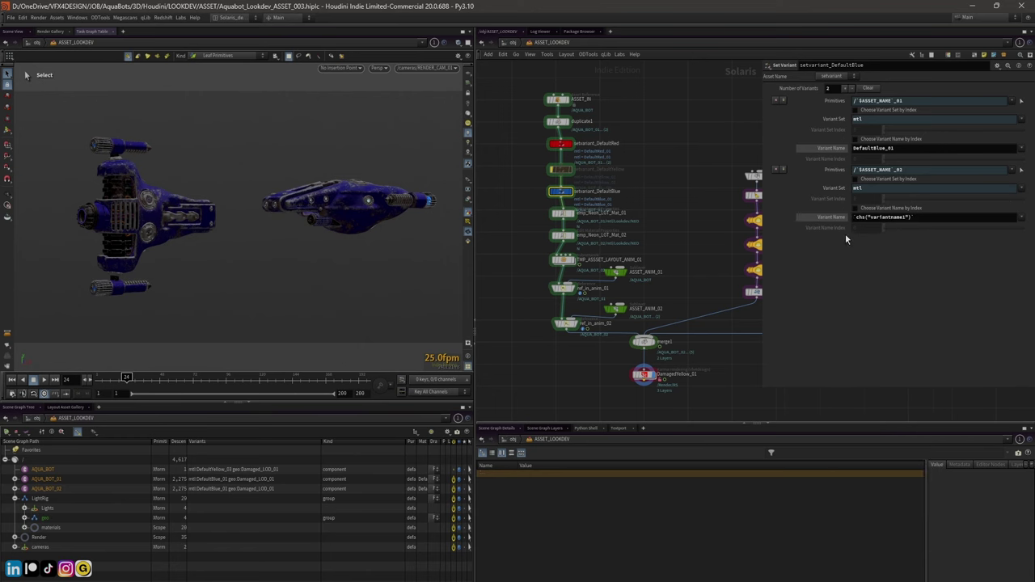
right_click(822, 221)
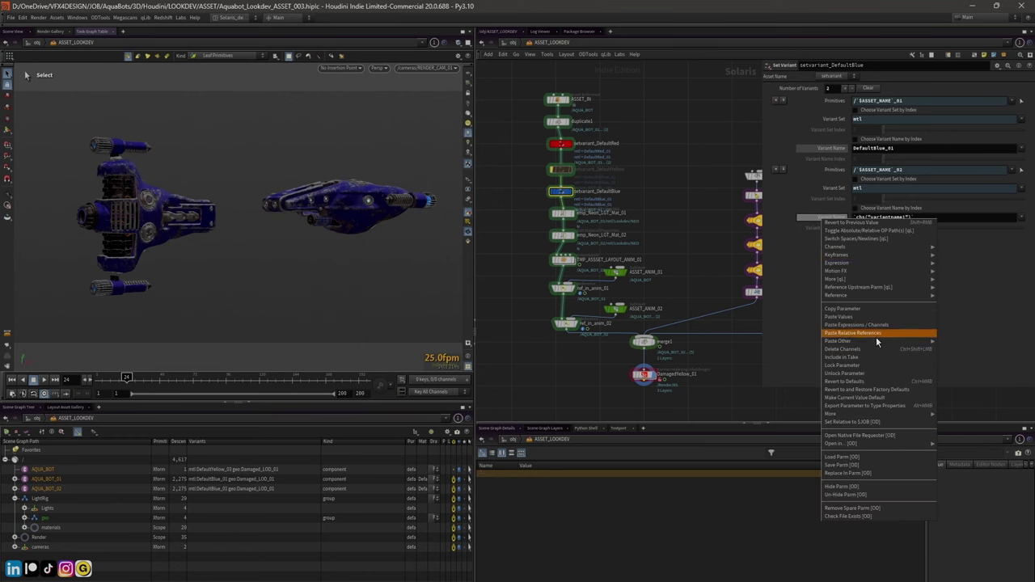
click(870, 382)
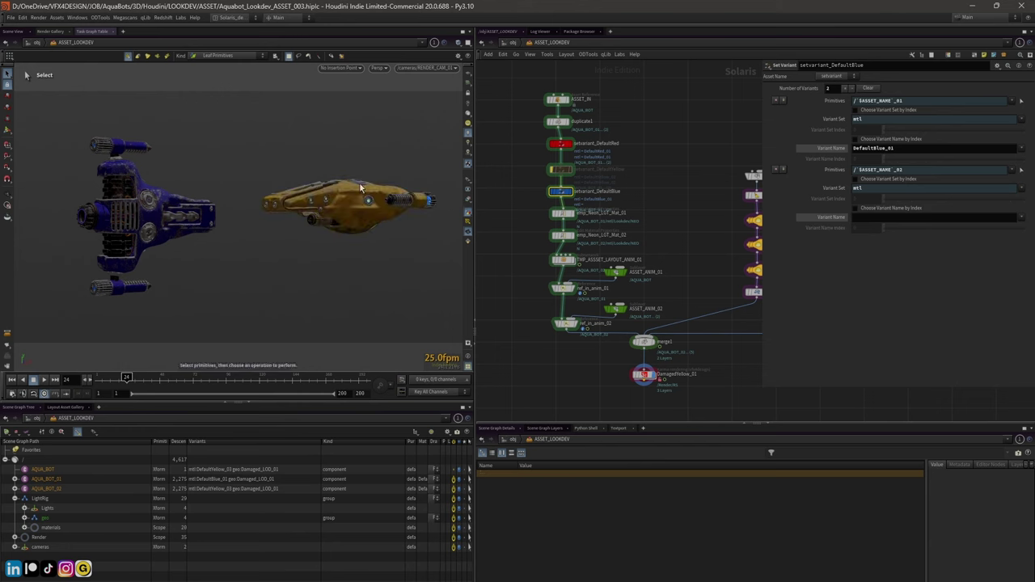
Try DefaultBlue_02 on the second primitive, set its variant name to DefaultRed_01, and check the bots at frame 170
click(1022, 220)
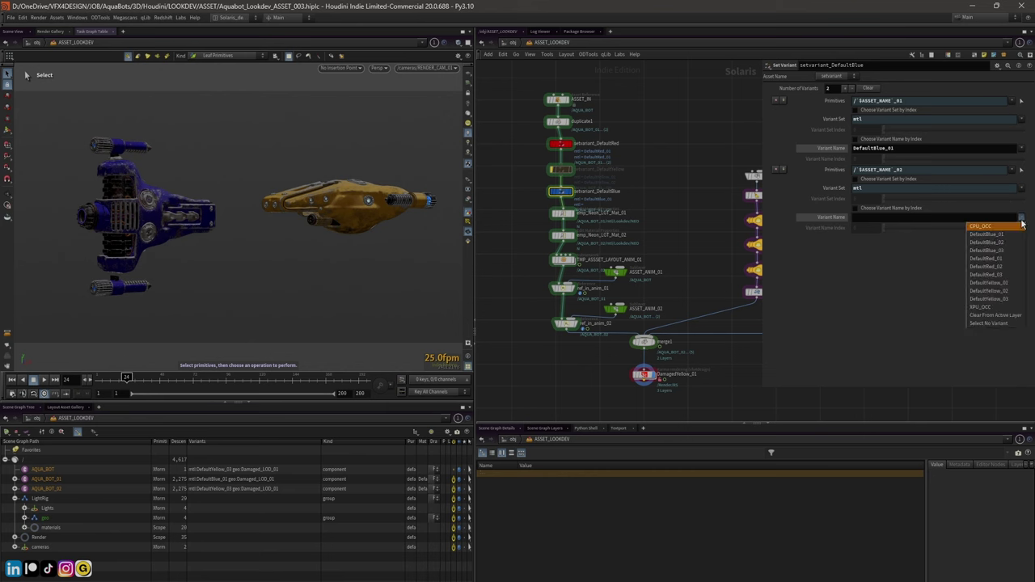
click(1015, 246)
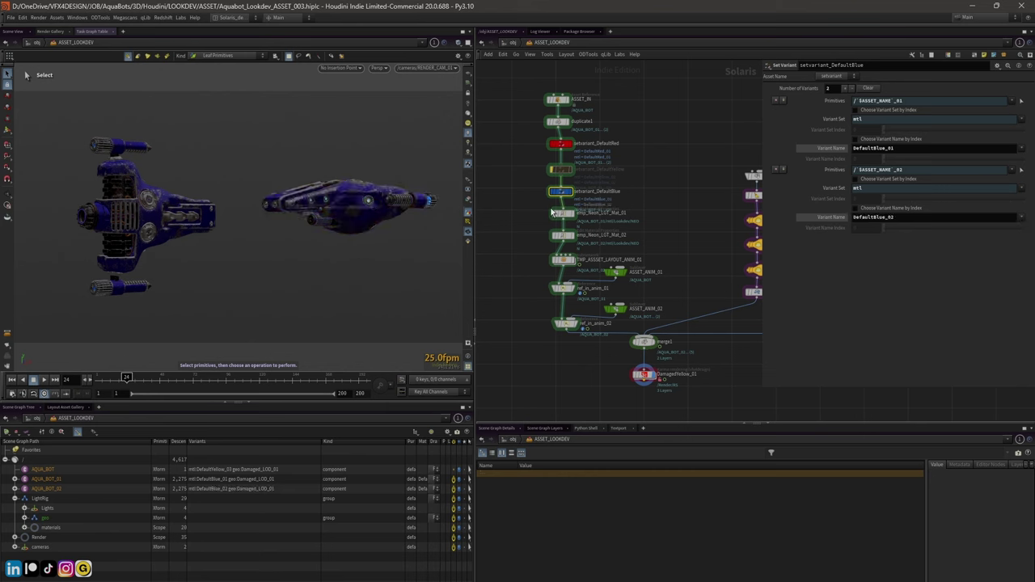
click(1022, 217)
click(988, 259)
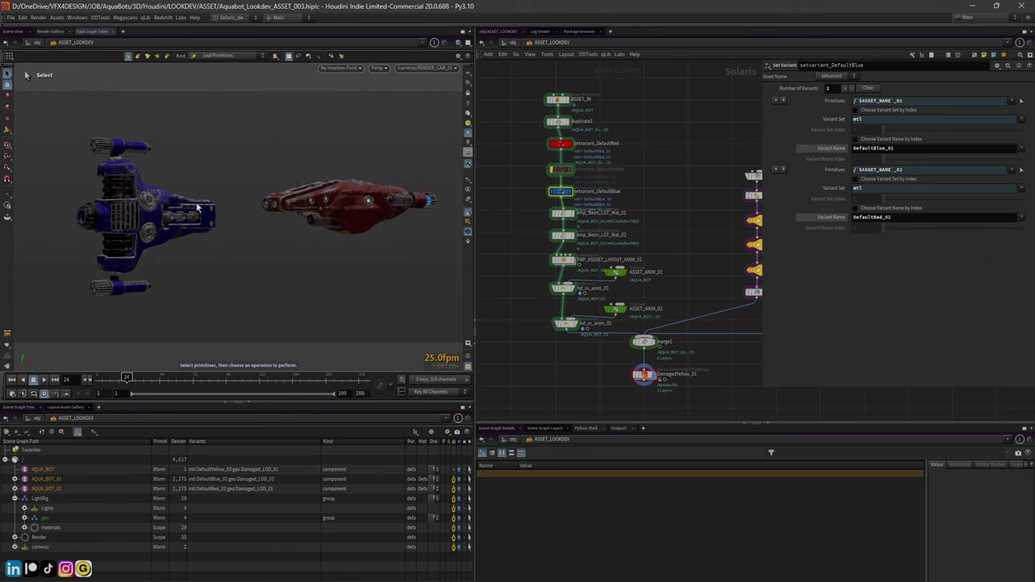
drag(214, 379, 277, 379)
click(329, 380)
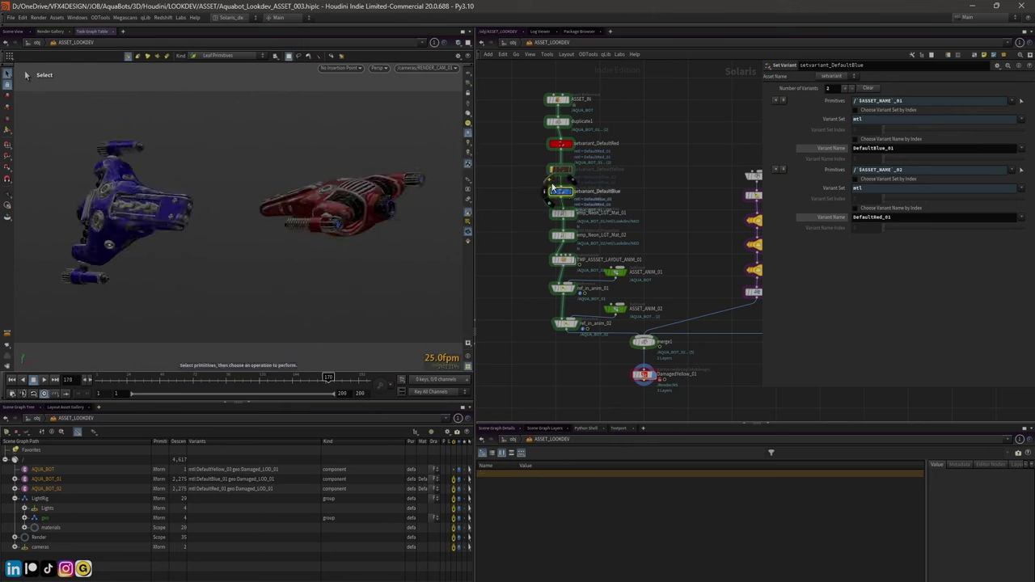
Bypass the setvariant_DefaultBlue and setvariant_DefaultRed nodes, and enable setvariant_DefaultYellow with its DefaultYellow_02 variant
click(560, 150)
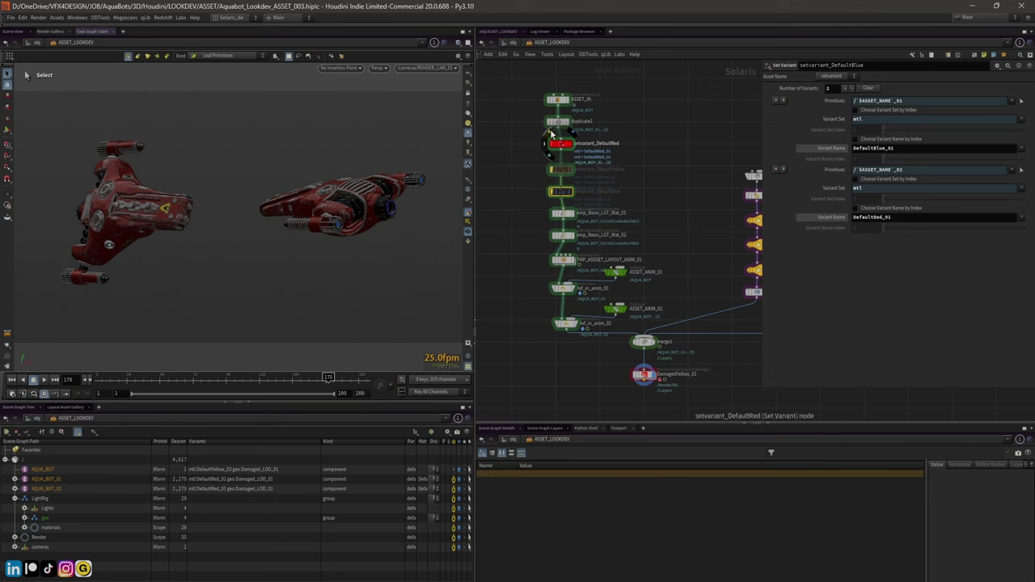
click(561, 170)
click(562, 169)
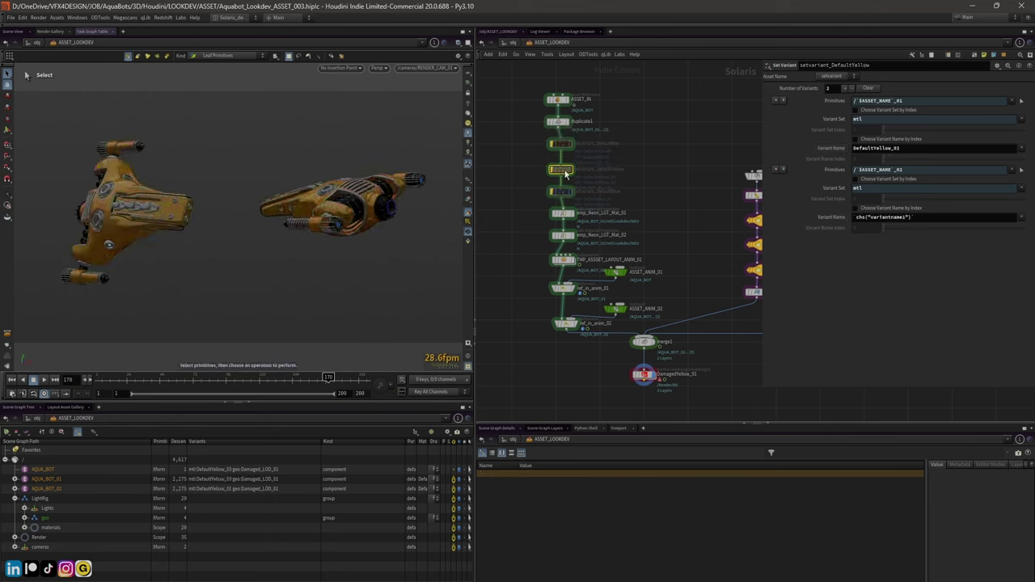
click(551, 170)
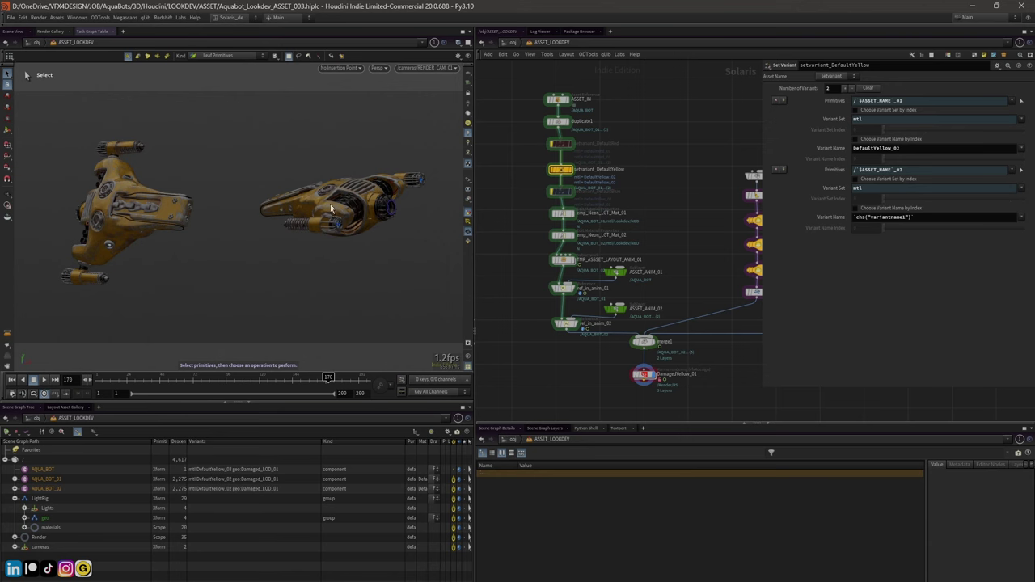
Inspect emp_Neon_LGT_Mat_01 and emp_Neon_LGT_Mat_02, switching the Primitives field between its expression and the evaluated path
middle_drag(520, 325, 511, 316)
click(564, 211)
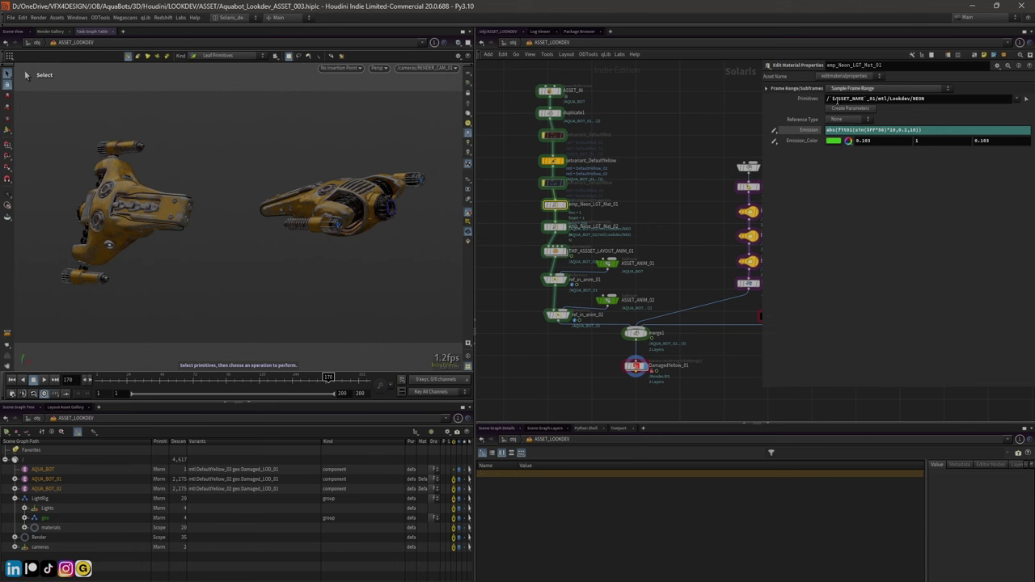
click(800, 99)
click(799, 98)
click(561, 229)
click(798, 98)
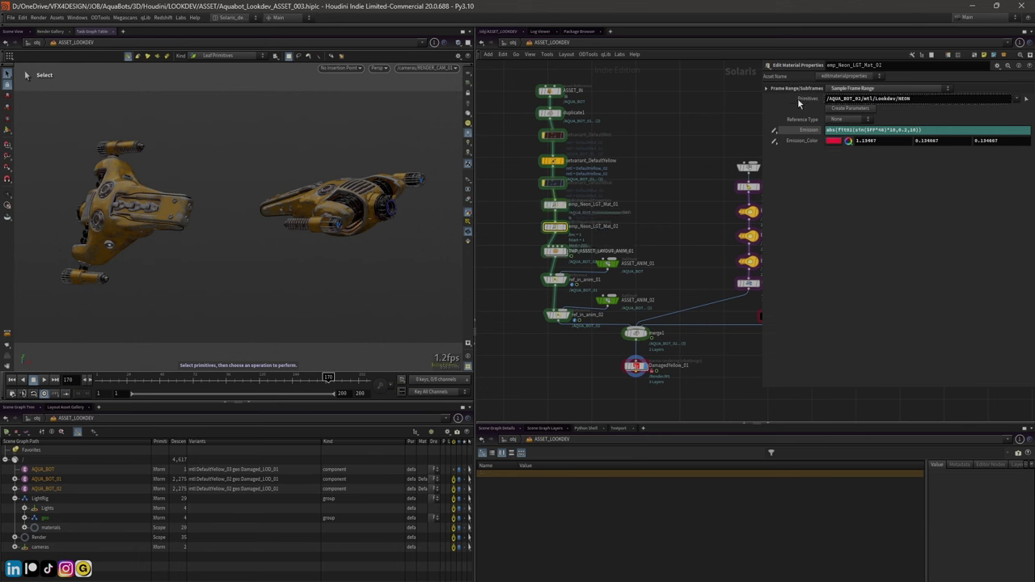
click(798, 98)
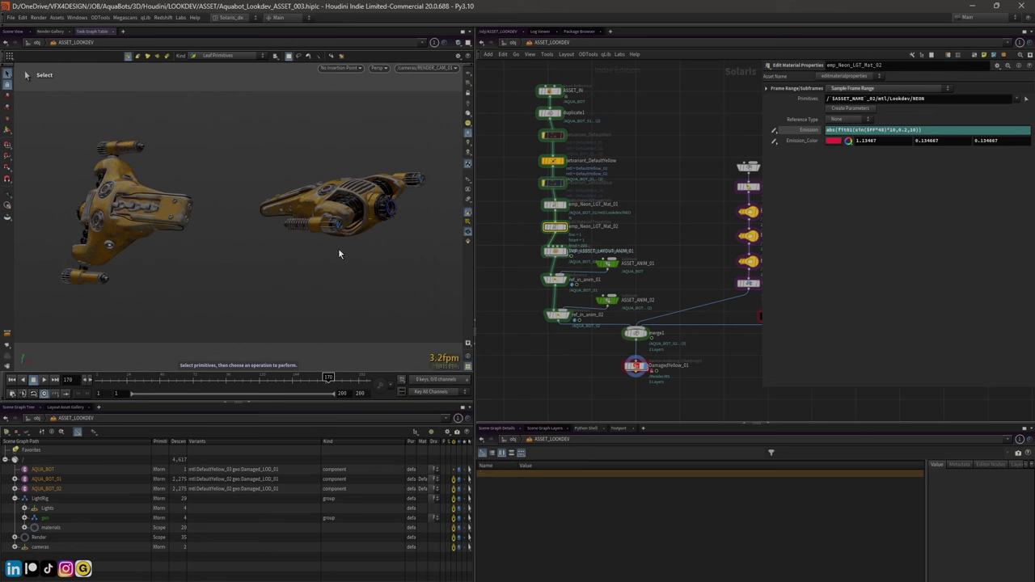
Collapse LightRig, expand AQUA_BOT_01 down to its Lookdev materials in the scene graph, and look over NEON and LED
click(14, 499)
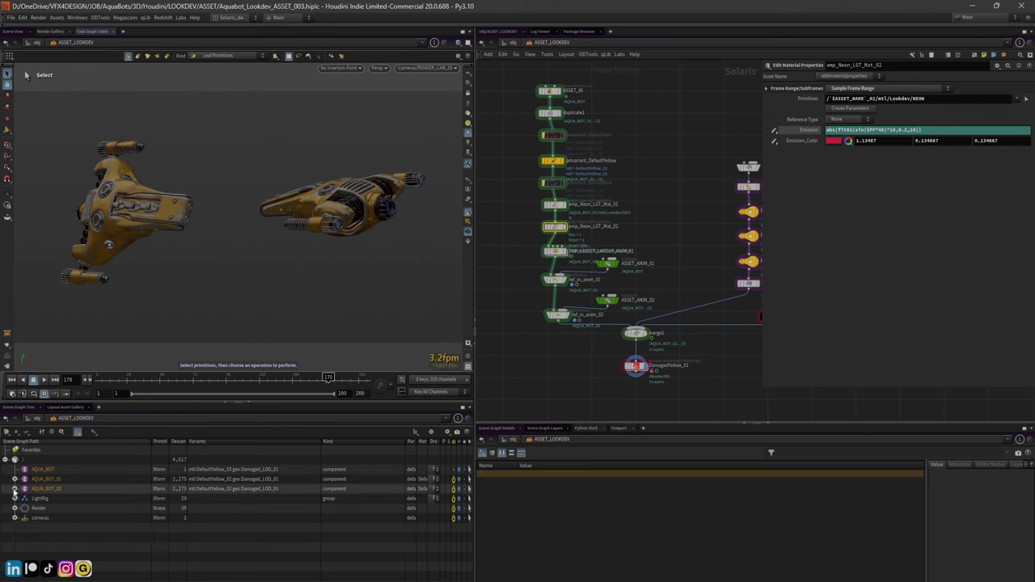
click(14, 479)
click(24, 498)
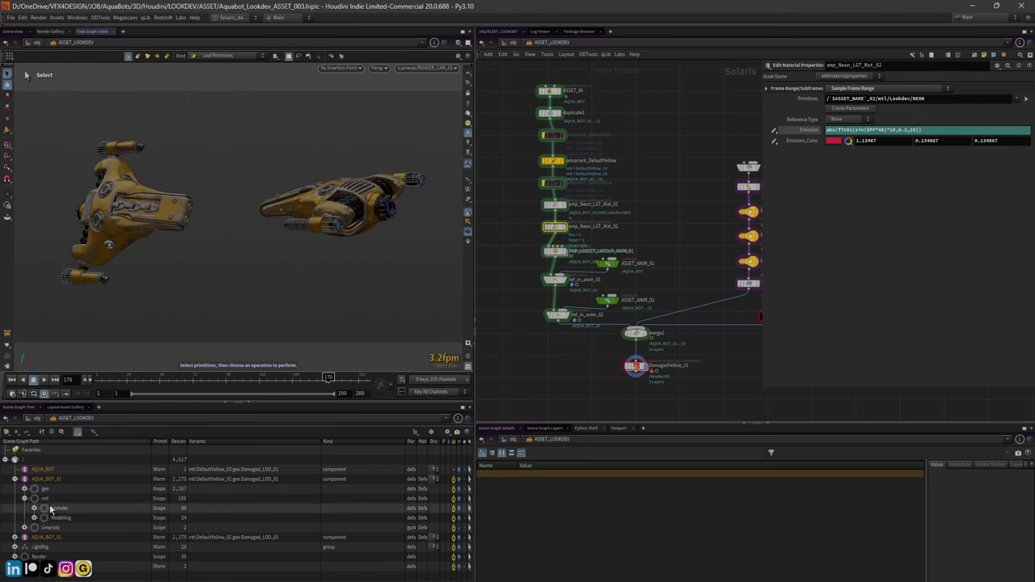
click(33, 508)
click(68, 576)
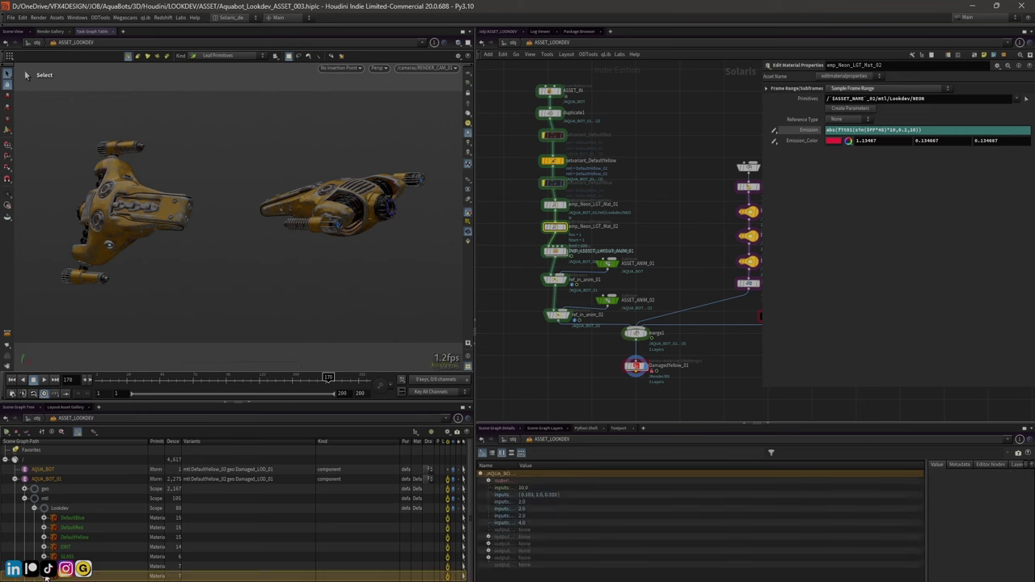
click(44, 566)
scroll(79, 534, down, 3)
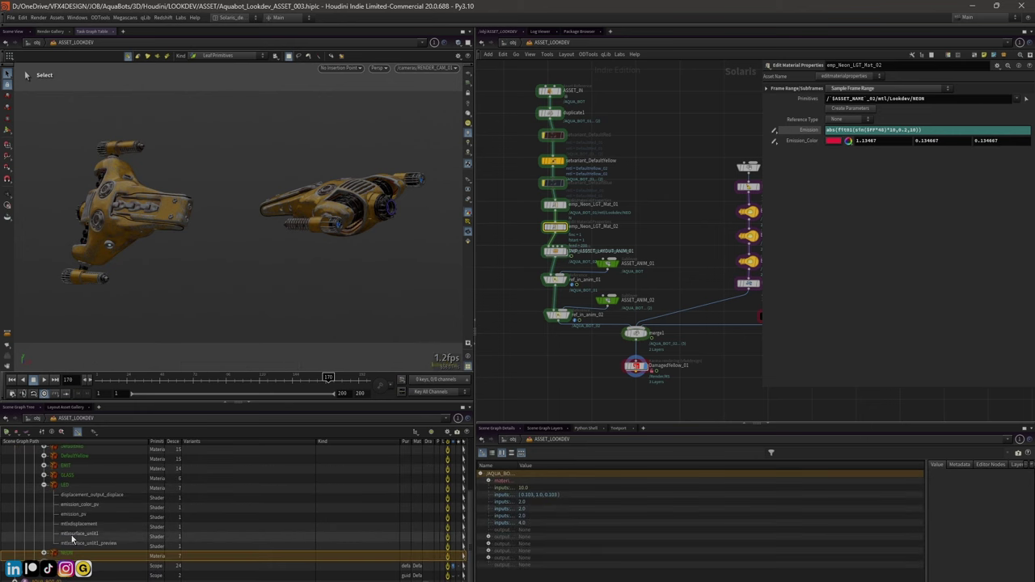
click(44, 485)
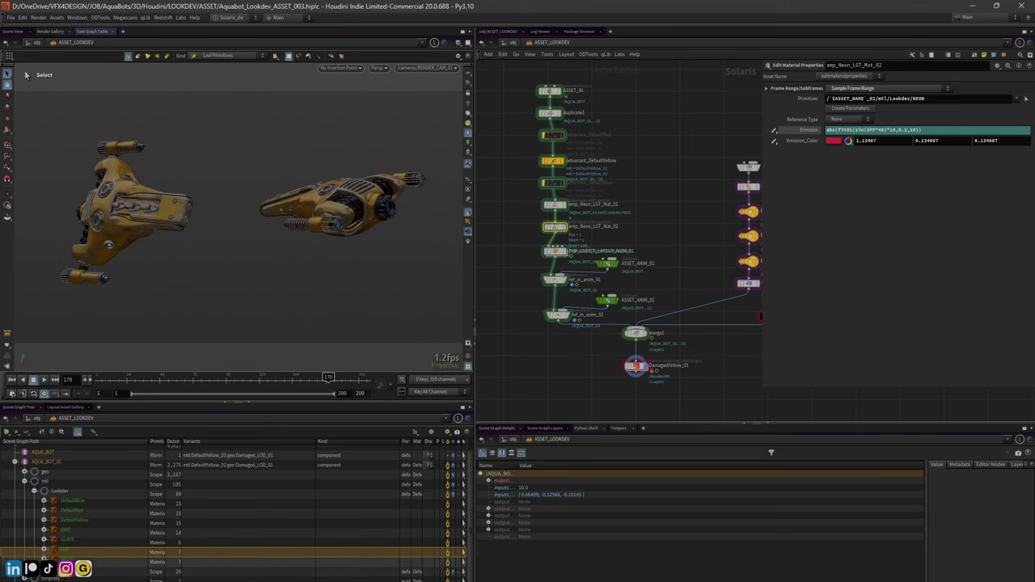
Examine the NEON material's emission color input in the widened scene graph details, and go back to emp_Neon_LGT_Mat_01
scroll(81, 517, down, 3)
click(43, 495)
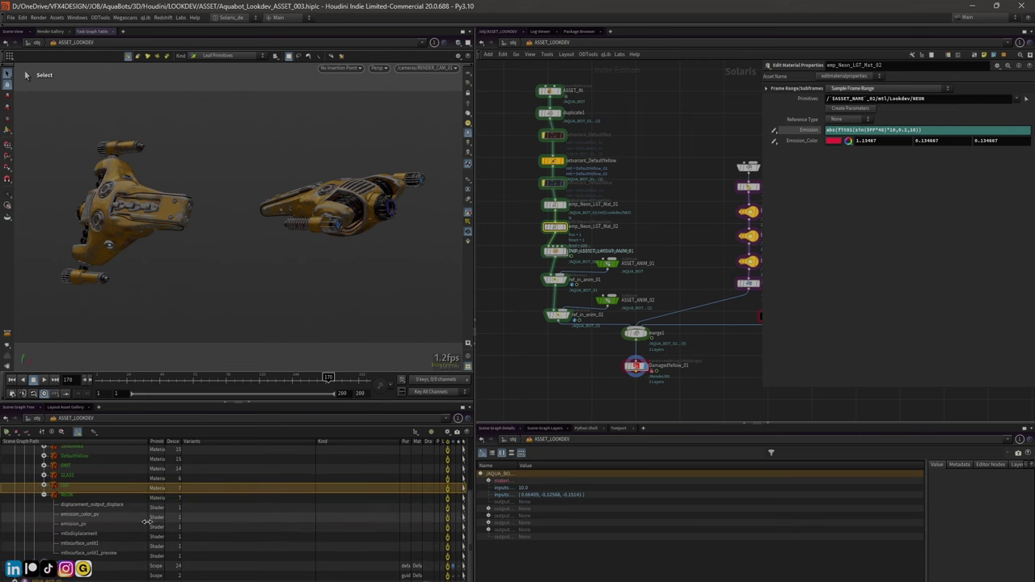
click(72, 498)
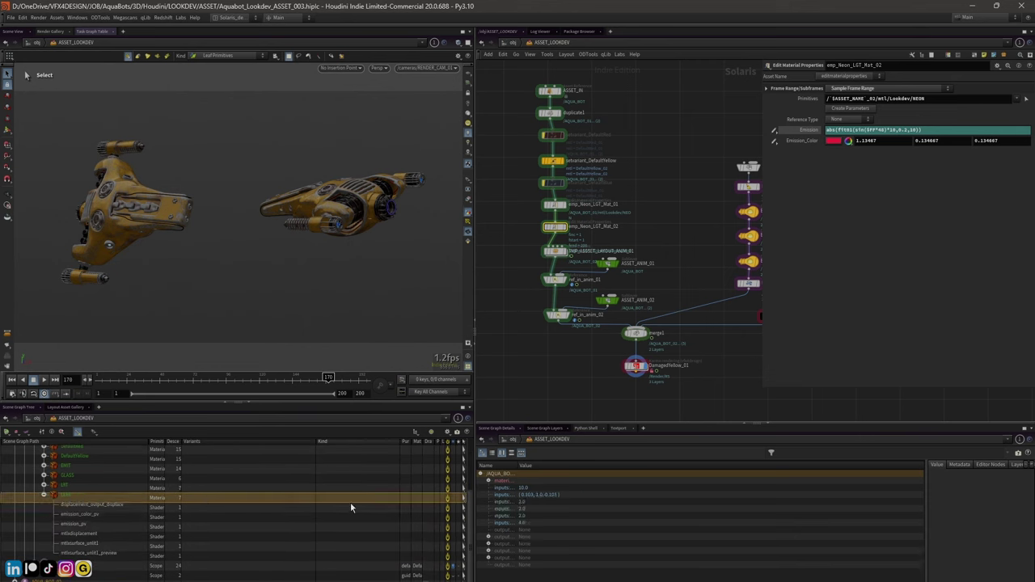
drag(517, 464, 686, 463)
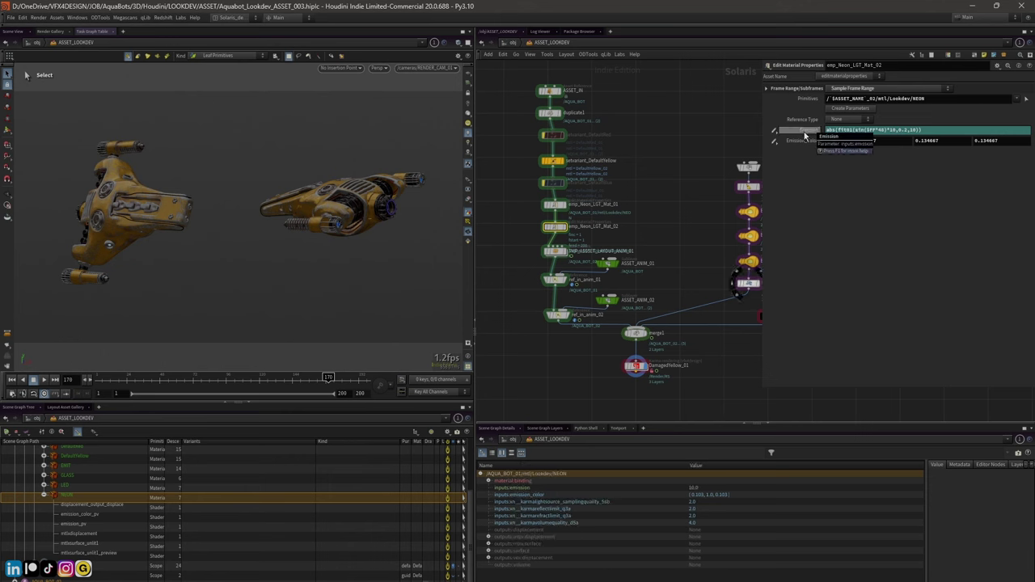
click(521, 494)
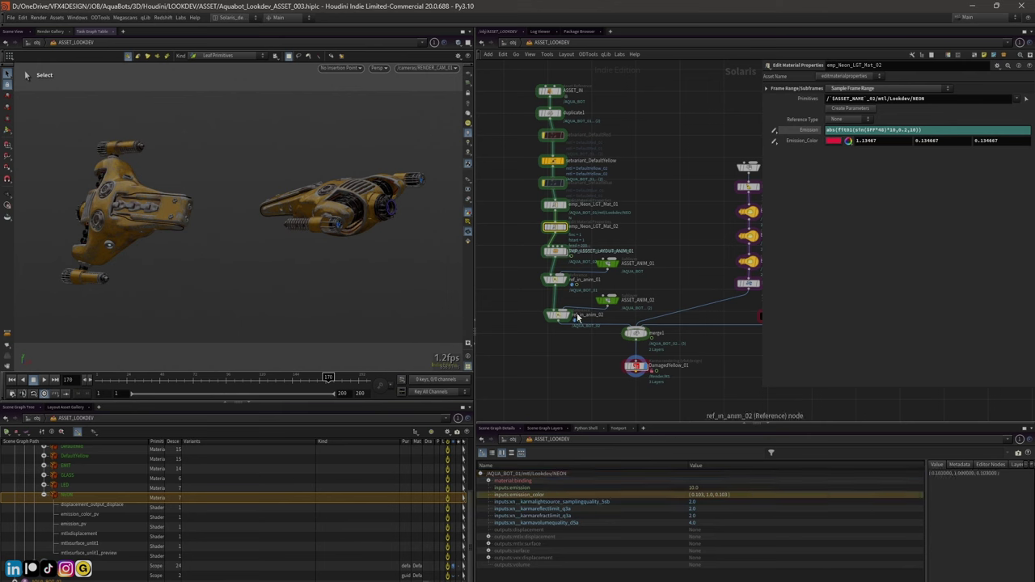
scroll(105, 502, up, 3)
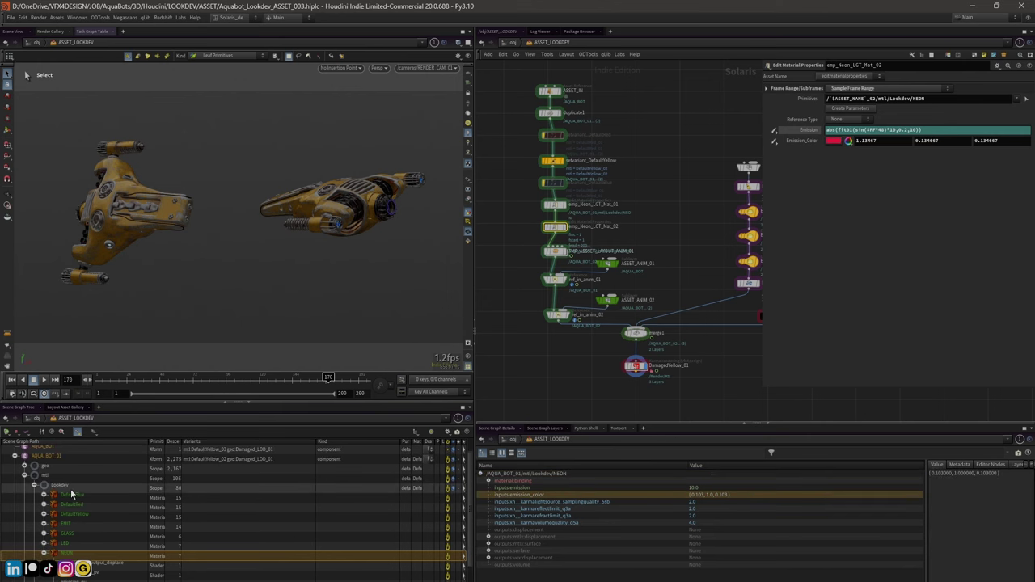
click(553, 206)
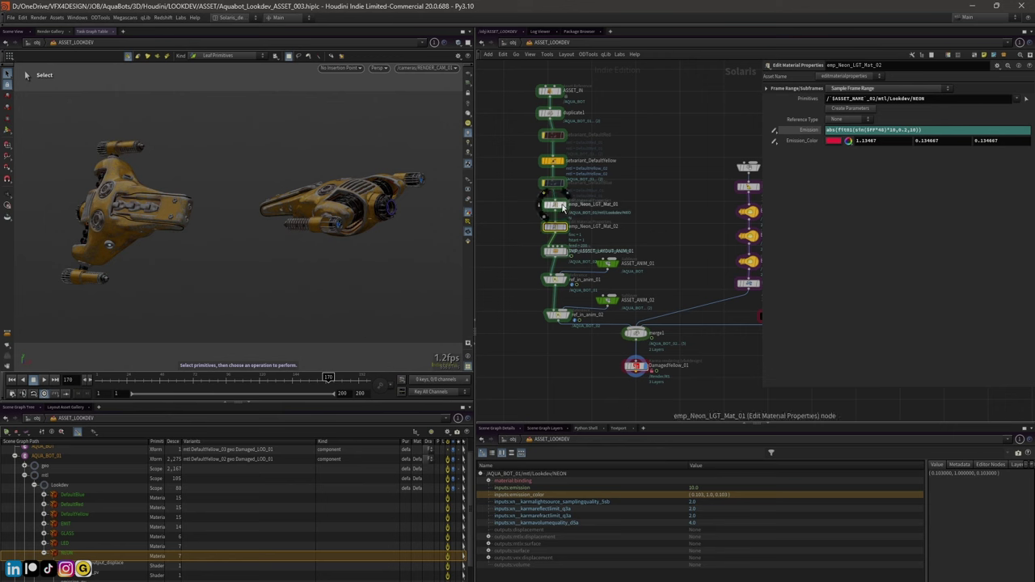
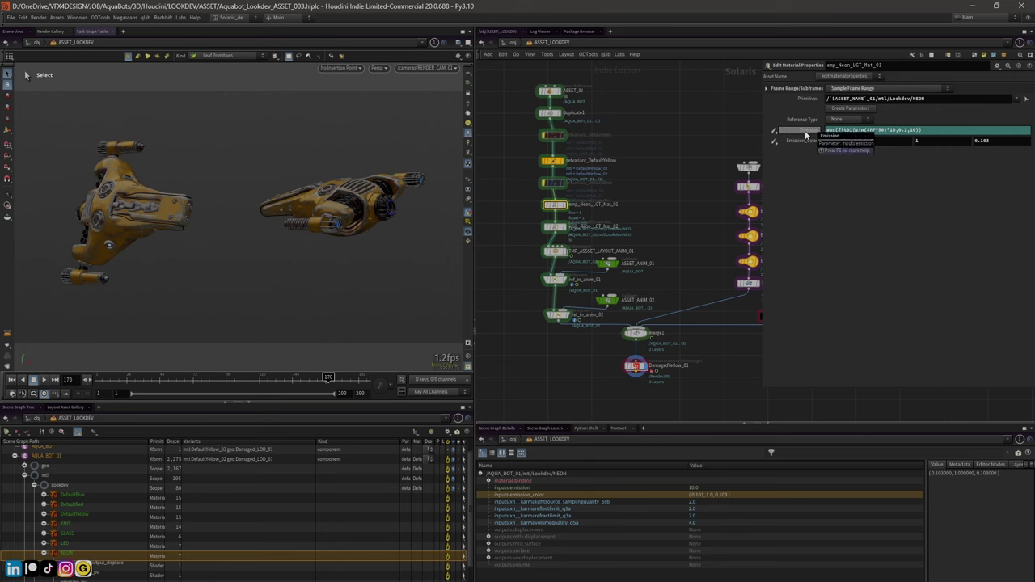
Bypass emp_Neon_LGT_Mat_01 and emp_Neon_LGT_Mat_02, and switch the viewport renderer to Karma XPU
drag(505, 197, 574, 233)
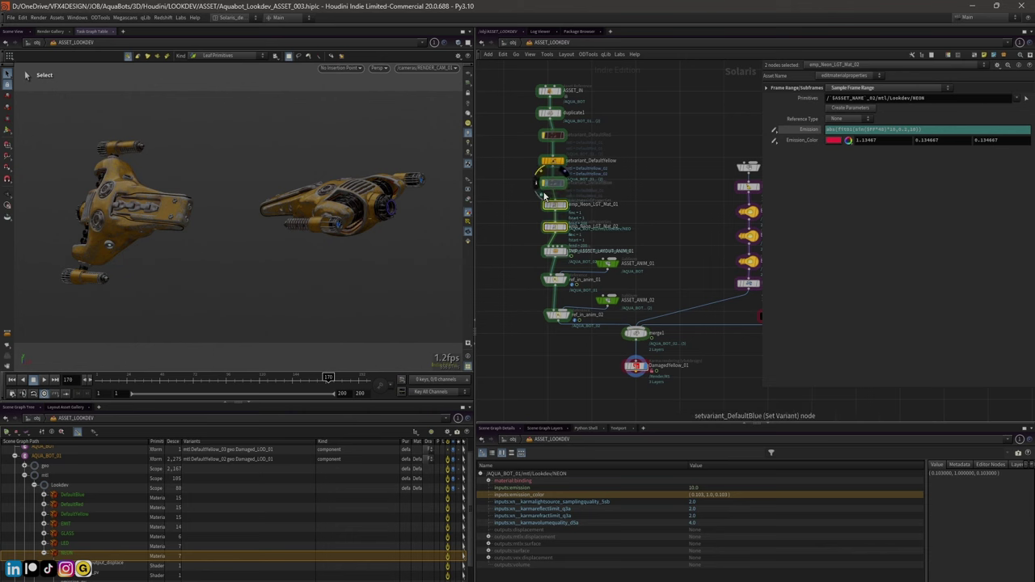
key(q)
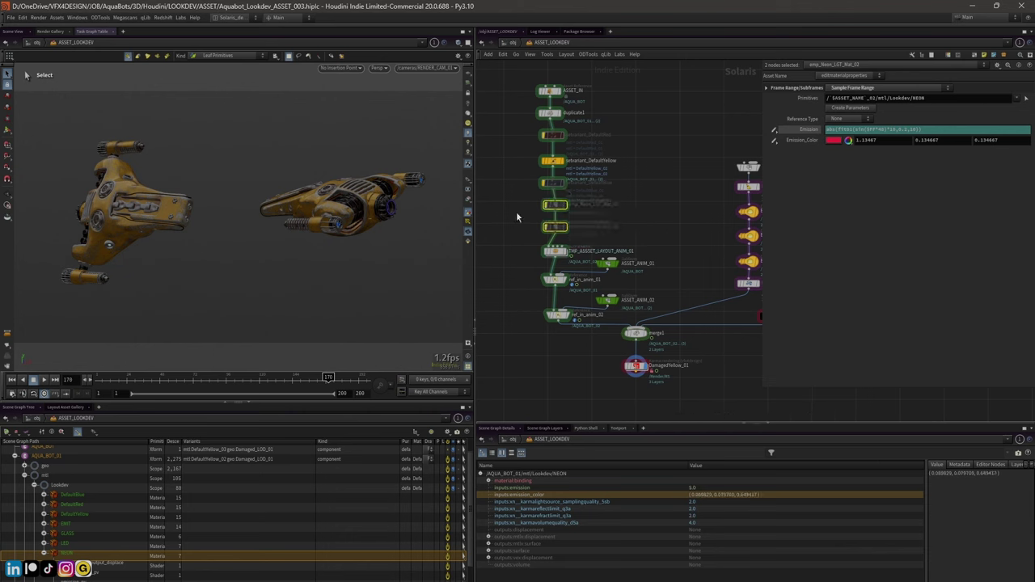
click(379, 68)
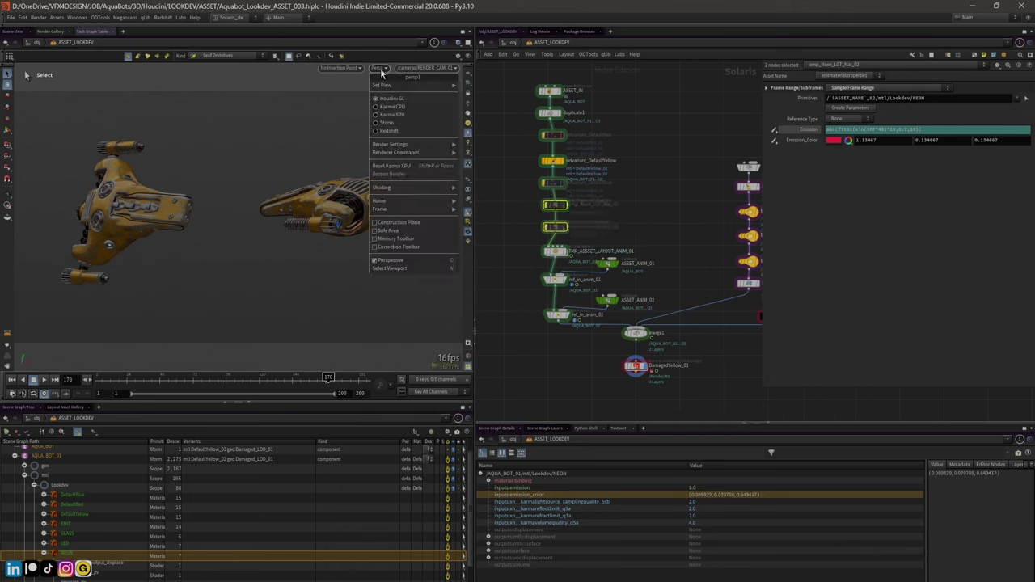
click(392, 115)
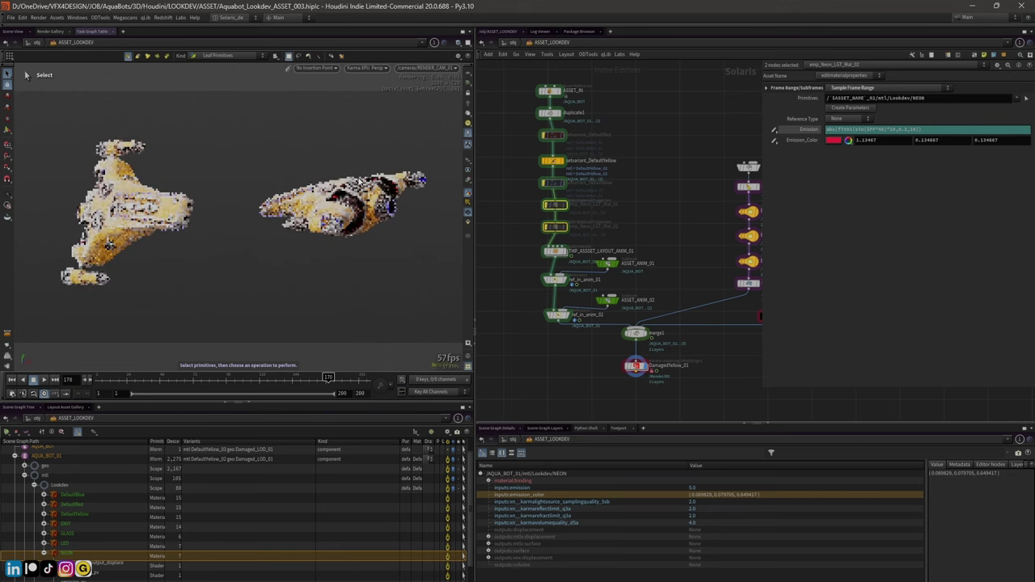
Bypass the ENV_SHOT and ENV_STUDIO_01 dome lights in the light rig, leaving ENV_STUDIO_02 enabled
middle_drag(712, 179, 597, 177)
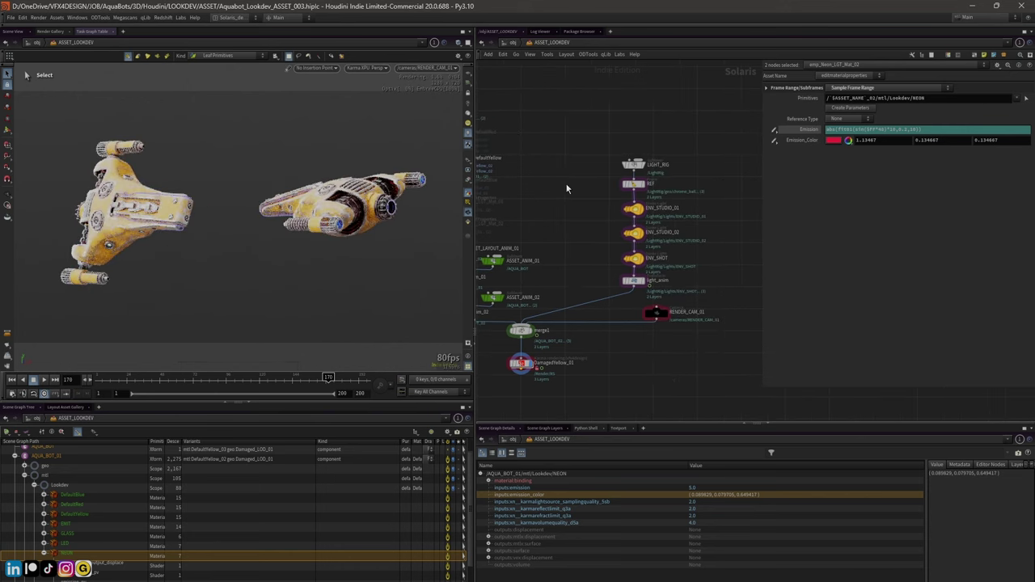
click(623, 257)
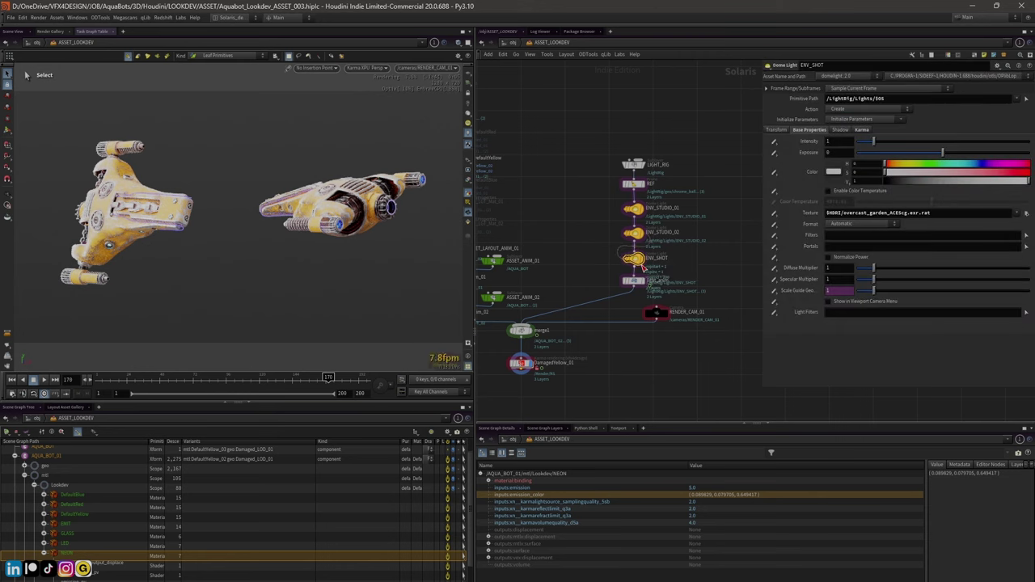
click(636, 210)
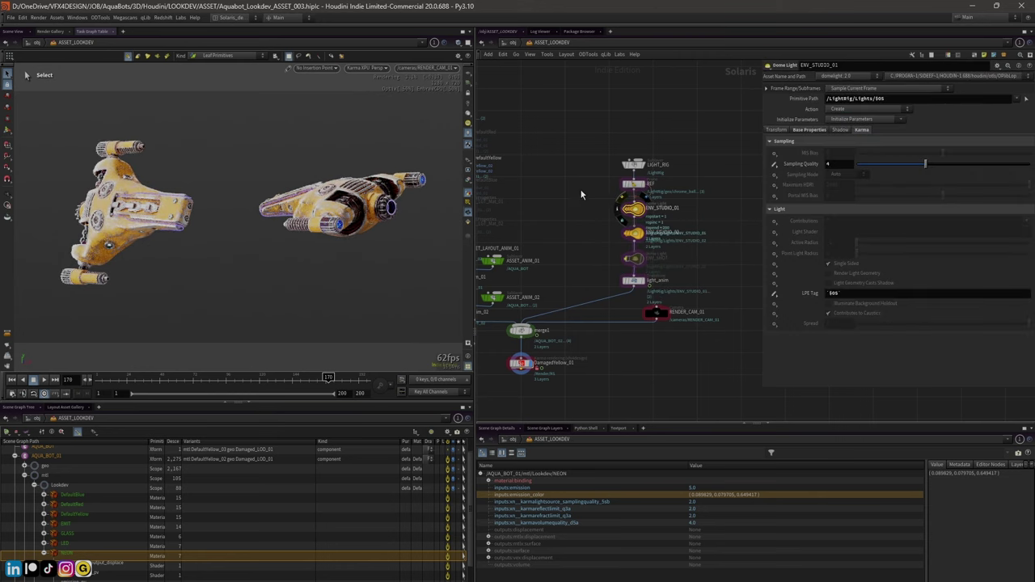
middle_drag(555, 187, 618, 190)
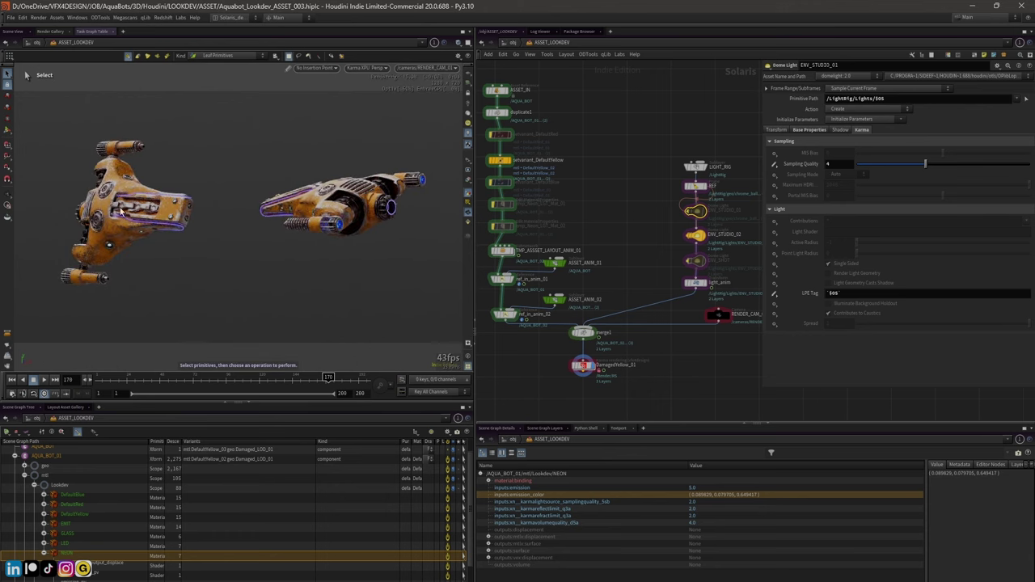
Look over the material variant network with its random color and blue, red and yellow branches, and return to the asset chain
scroll(590, 151, down, 3)
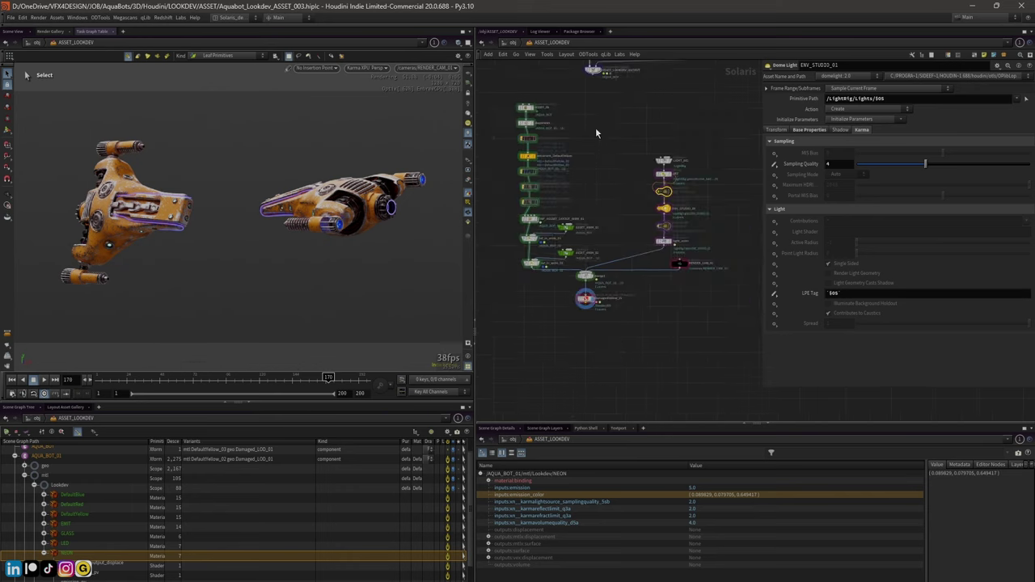
middle_drag(604, 79, 612, 347)
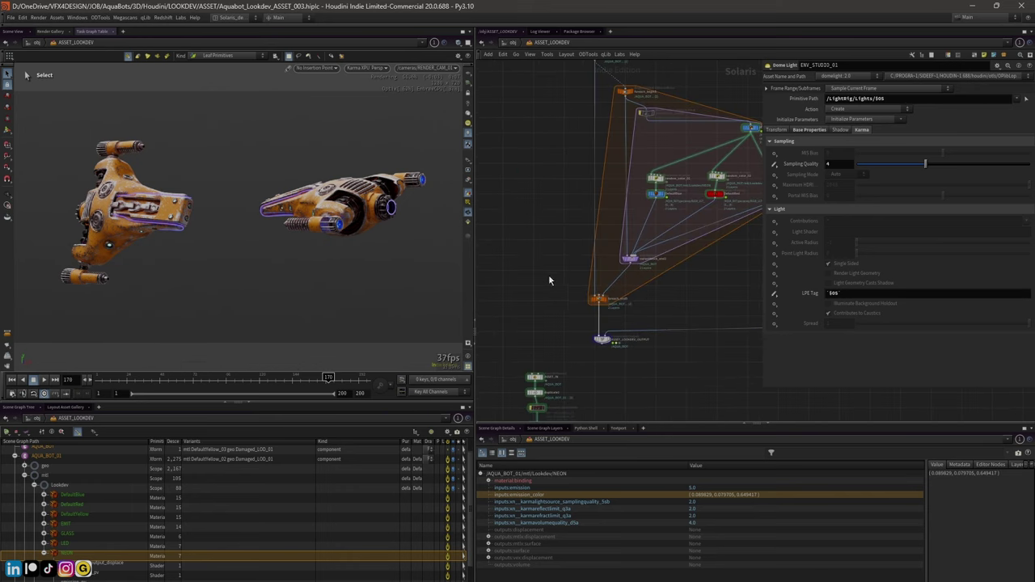
middle_drag(723, 283, 645, 288)
scroll(697, 207, up, 2)
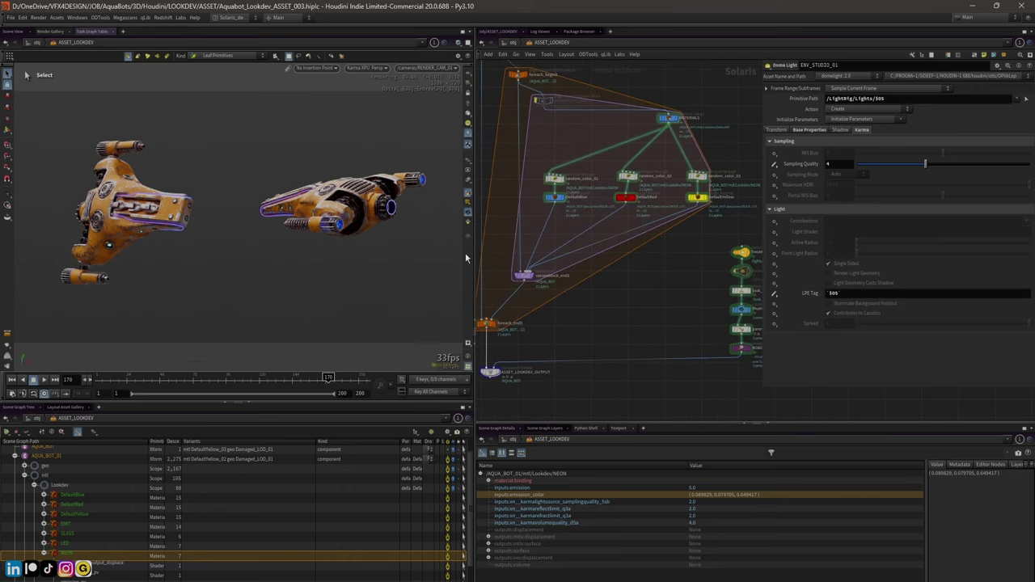
middle_drag(651, 337, 702, 217)
scroll(702, 217, down, 2)
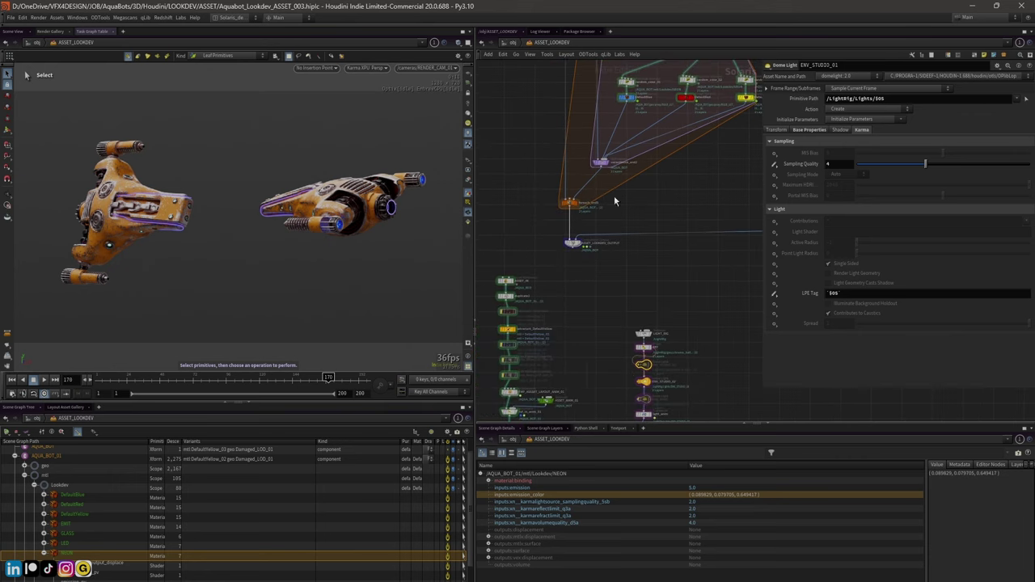
middle_drag(571, 375, 638, 264)
scroll(640, 257, up, 2)
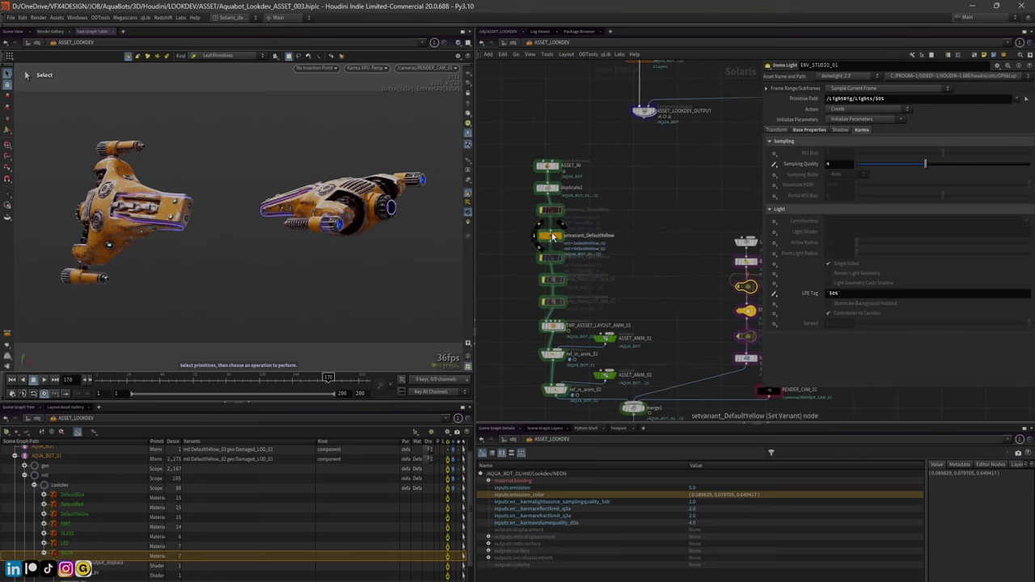
Try DefaultYellow_03 as the first variant name in setvariant_DefaultYellow, and set the variant name to DefaultYellow_01
scroll(643, 250, up, 2)
click(536, 226)
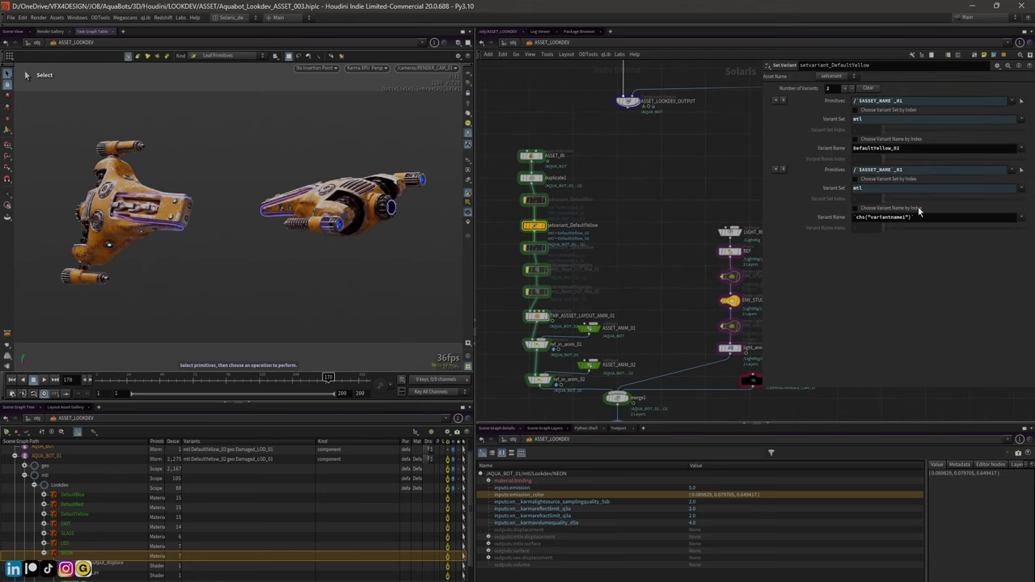
click(900, 149)
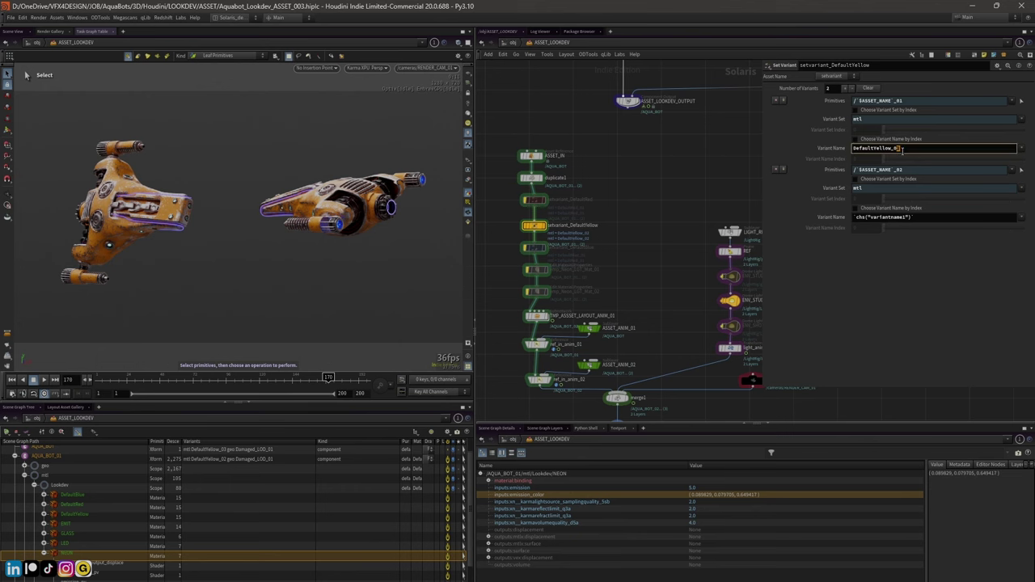
text(3)
key(Return)
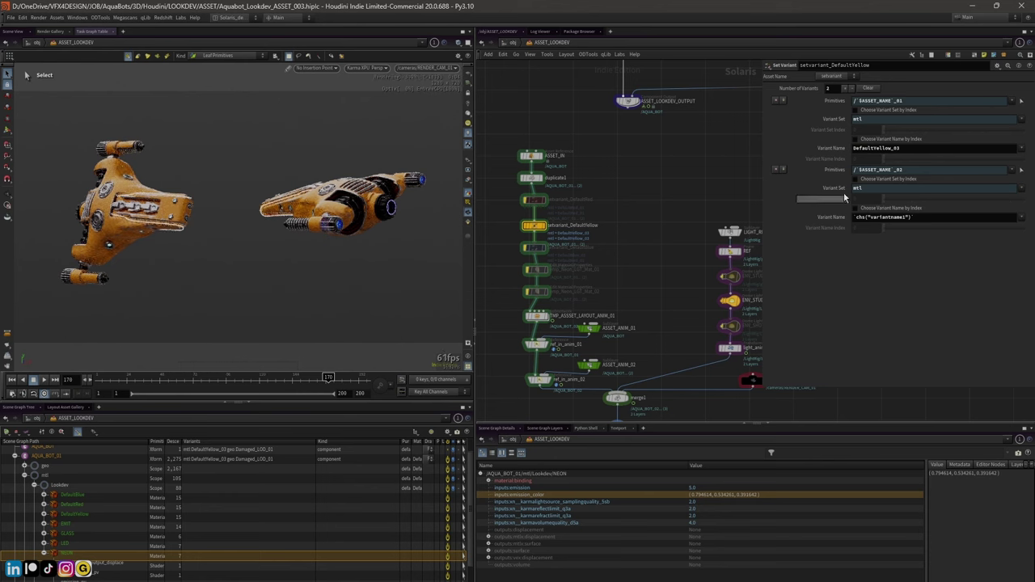
double_click(893, 151)
text(01)
key(Return)
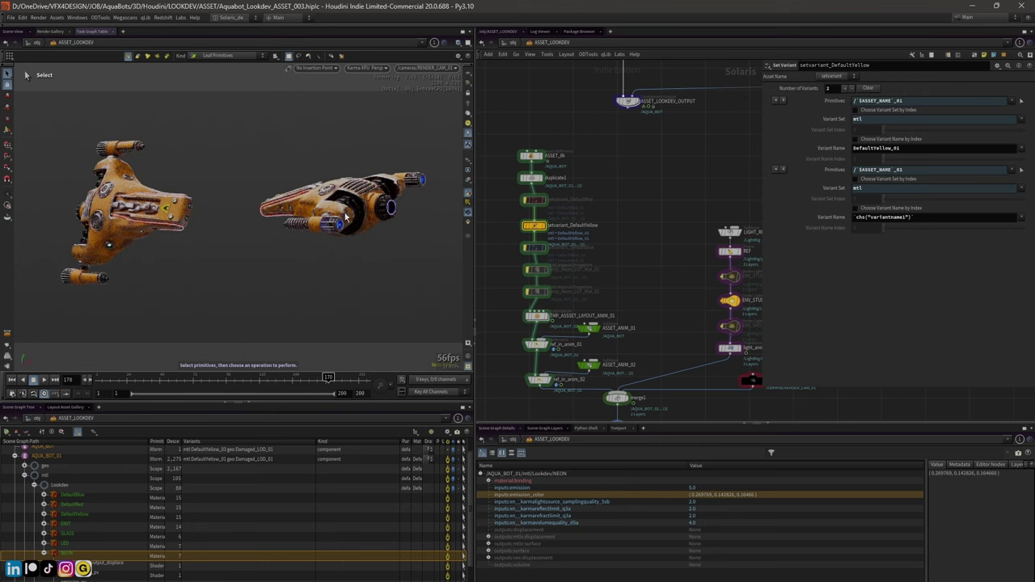
Enable the bypassed emp_Neon_LGT_Mat_01 and emp_Neon_LGT_Mat_02 nodes again
middle_drag(619, 273, 632, 236)
scroll(632, 236, up, 2)
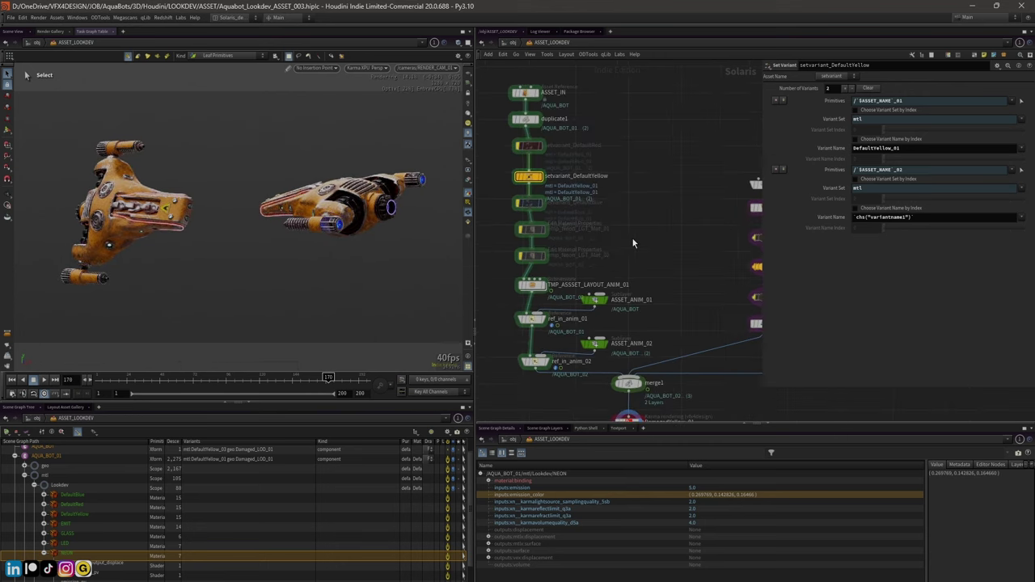
middle_drag(485, 250, 534, 234)
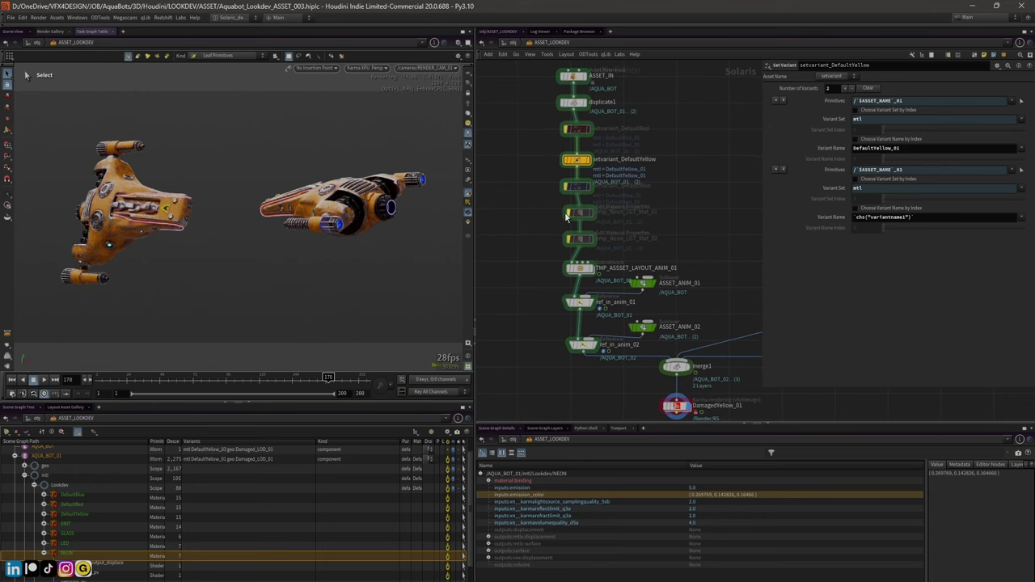
drag(533, 214, 601, 248)
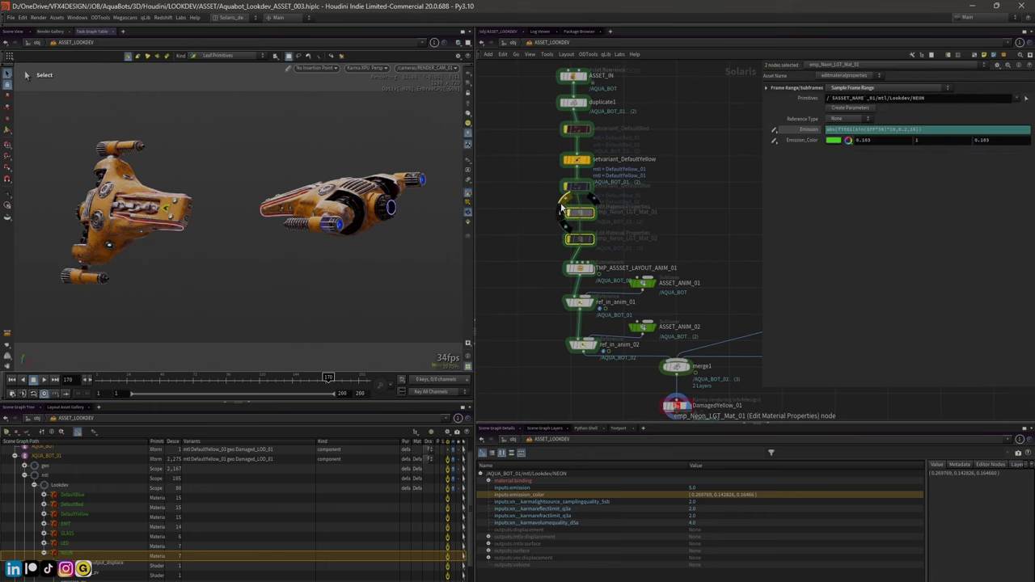
key(b)
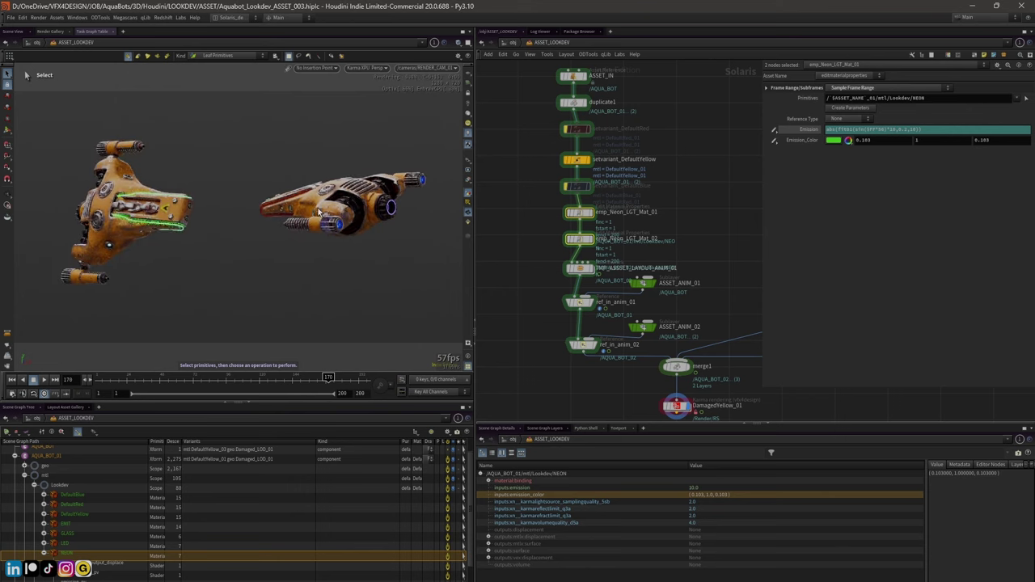
Preview the animated neon emission at frames 94, 153 and 180, with emp_Neon_LGT_Mat_01 selected
click(223, 386)
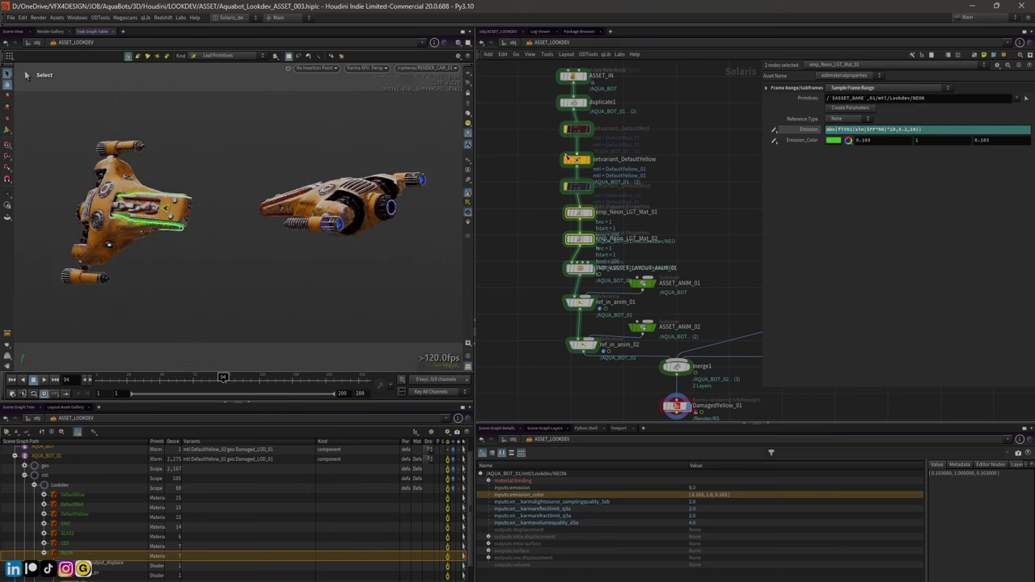
scroll(555, 310, up, 2)
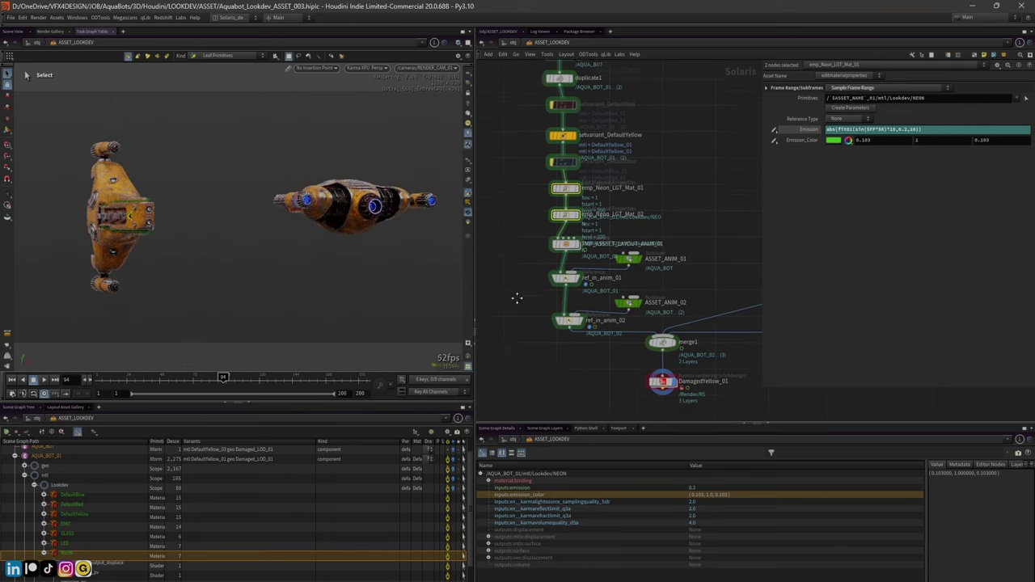
click(305, 382)
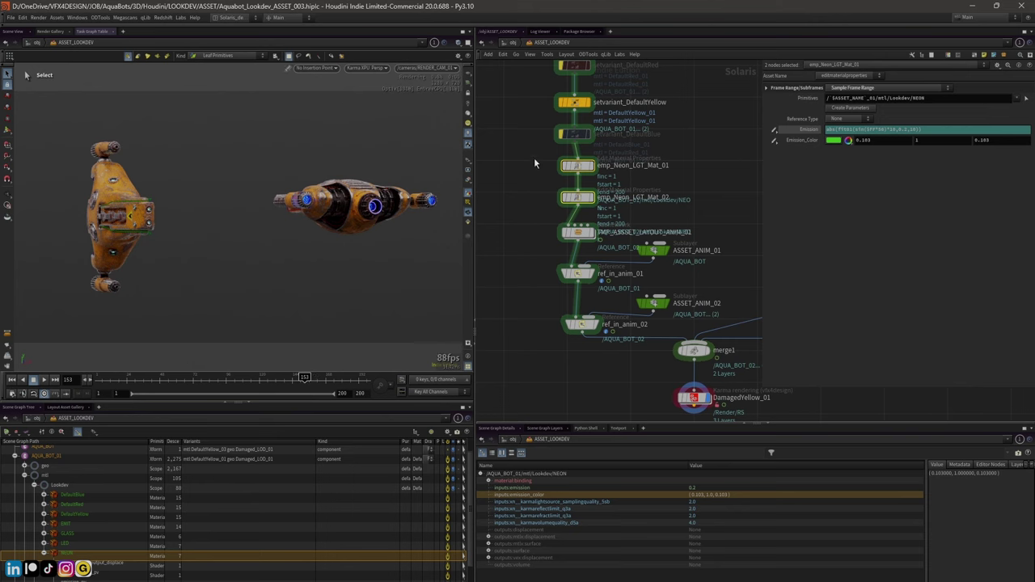
click(579, 168)
click(342, 381)
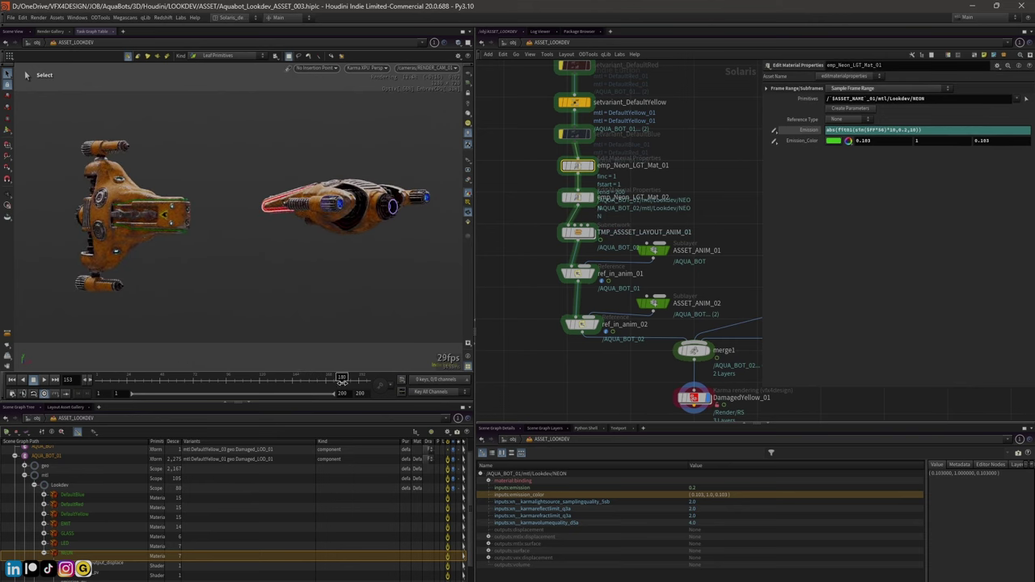
Widen the network view to examine the light rig and camera branches, and open the DamagedYellow_01 Karma rendering node's settings
drag(762, 215, 832, 214)
scroll(736, 209, down, 2)
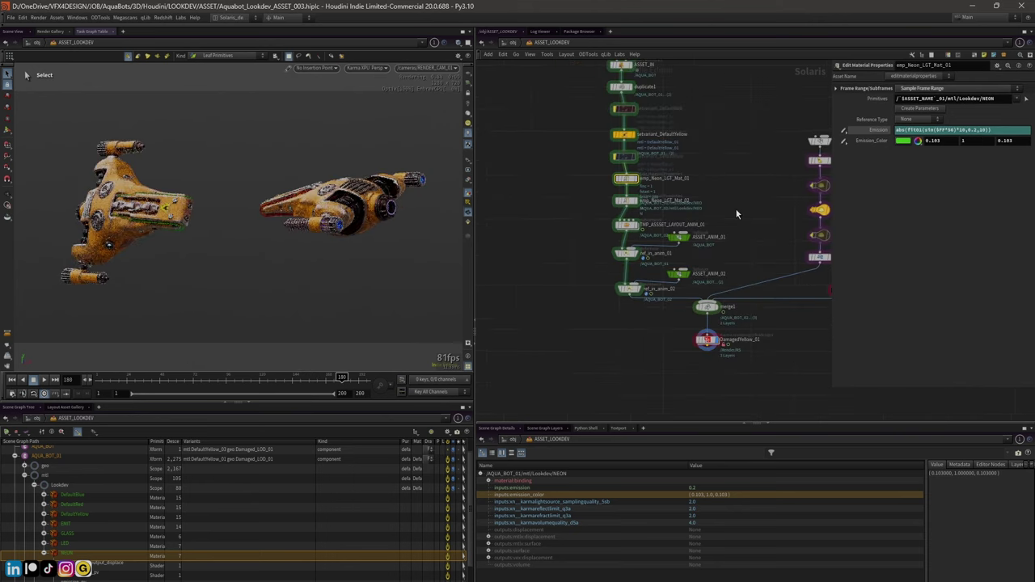
middle_drag(766, 215, 735, 207)
scroll(736, 206, up, 2)
middle_drag(575, 330, 556, 312)
middle_drag(729, 343, 666, 372)
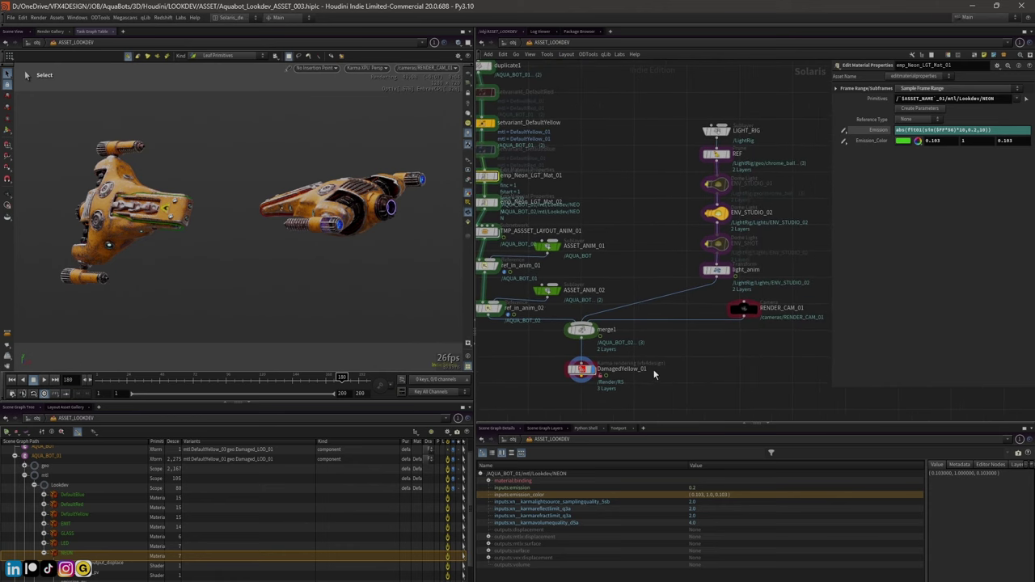
scroll(663, 361, down, 3)
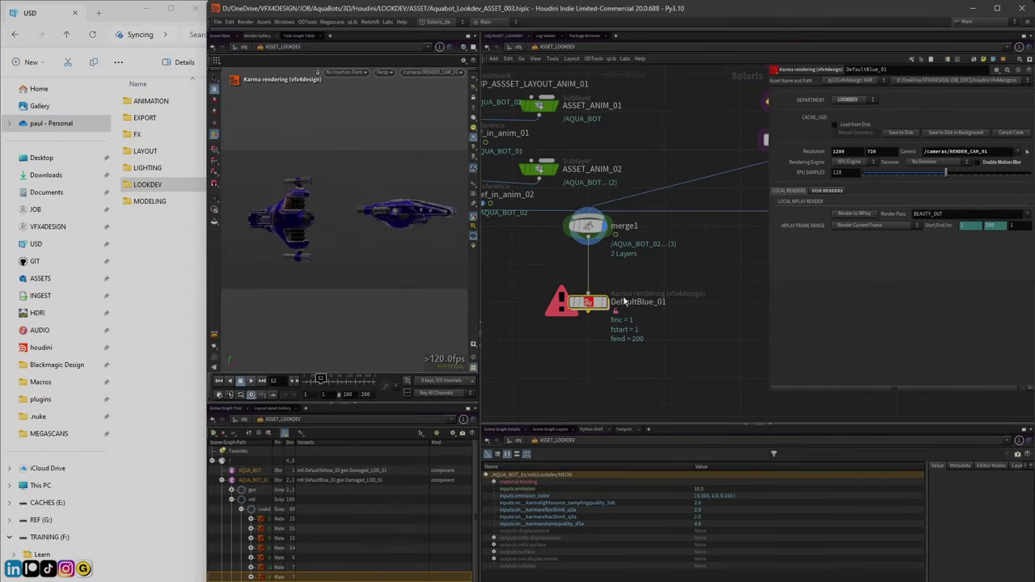
drag(769, 236, 715, 262)
scroll(672, 255, down, 3)
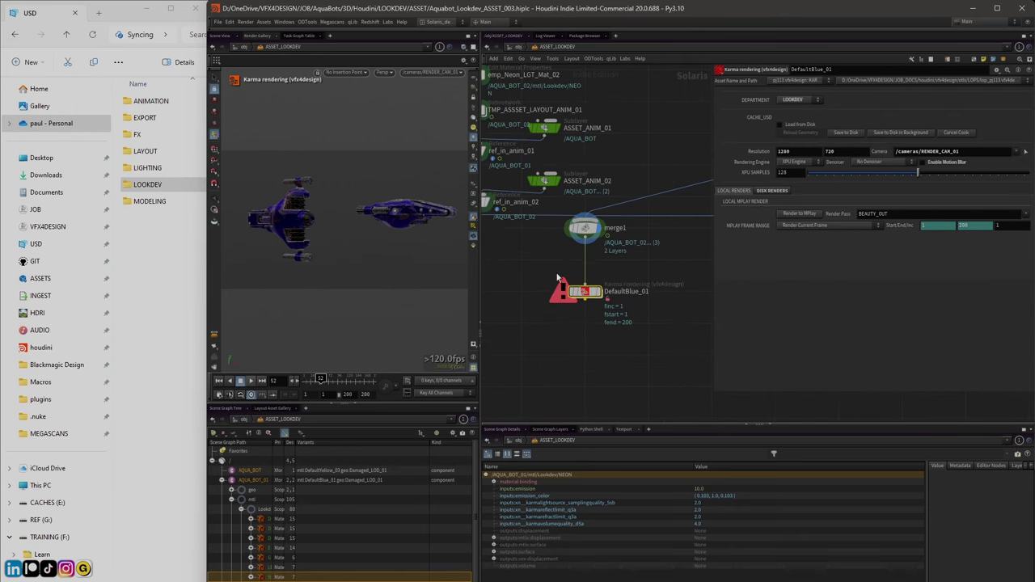
middle_drag(513, 266, 588, 265)
key(Tab)
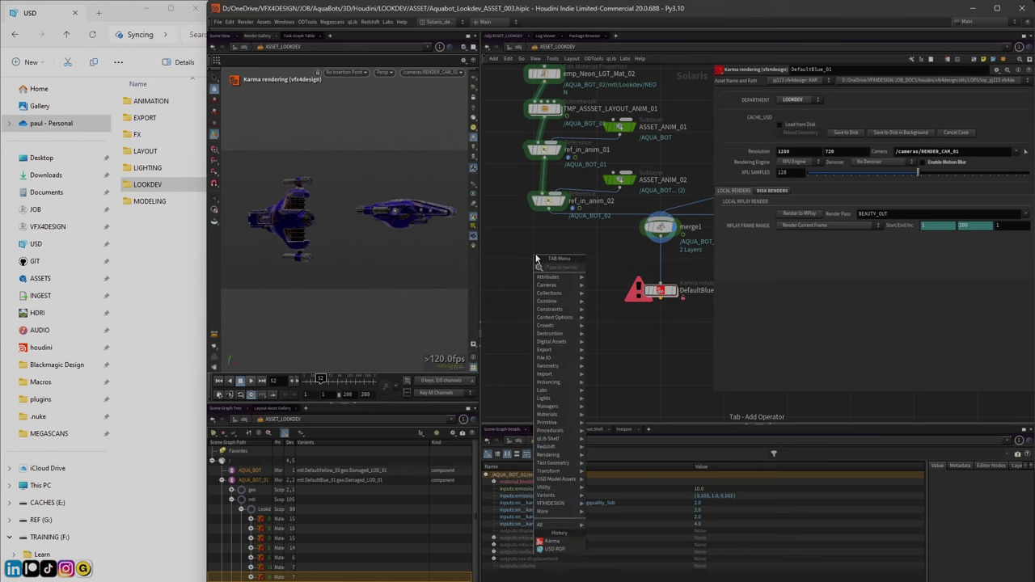
text(ka)
key(Caps_Lock)
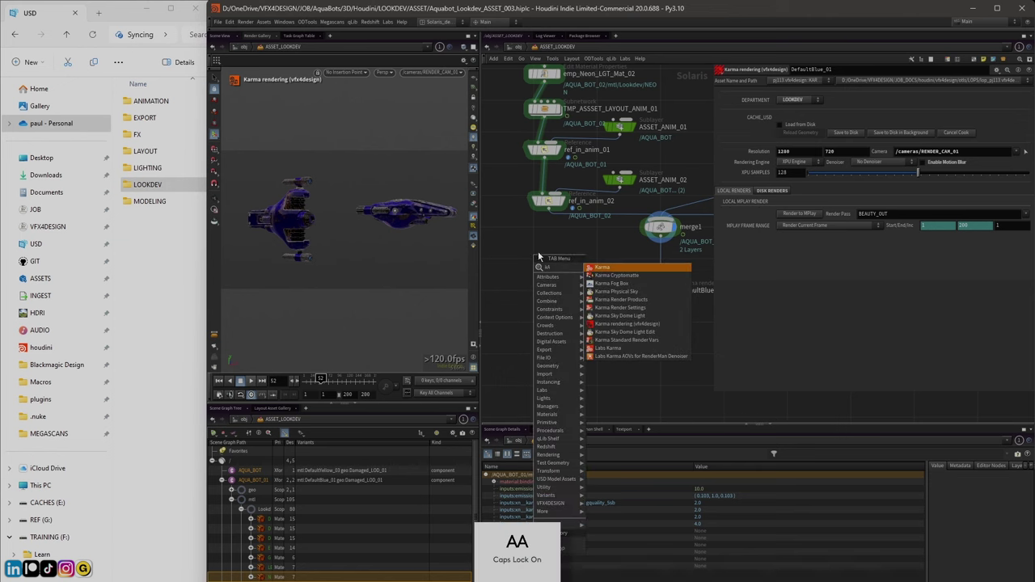
key(Down)
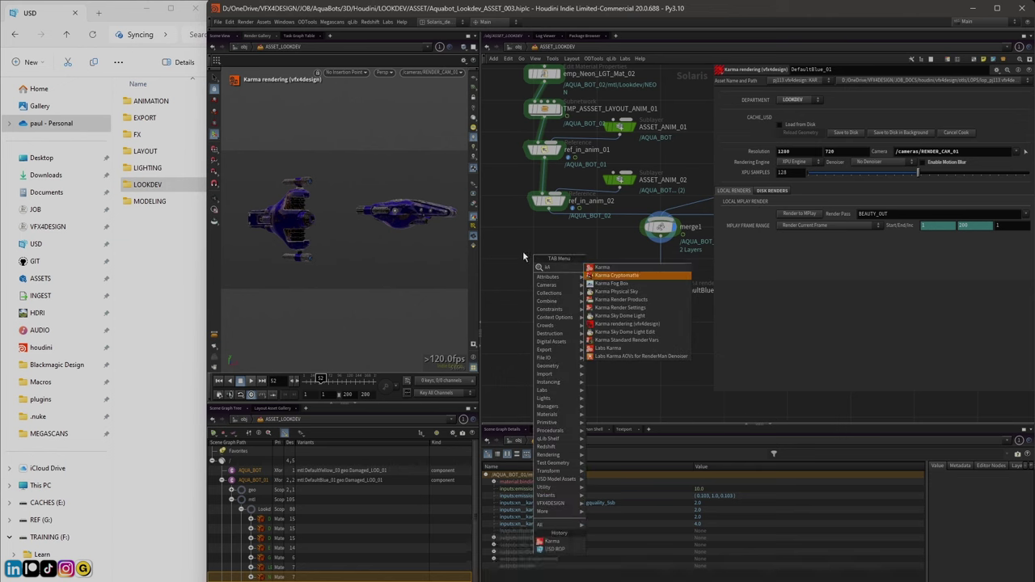
key(Escape)
Add a Karma rendering (vfx4design) node to the network beside DefaultBlue_01
key(Tab)
key(Caps_Lock)
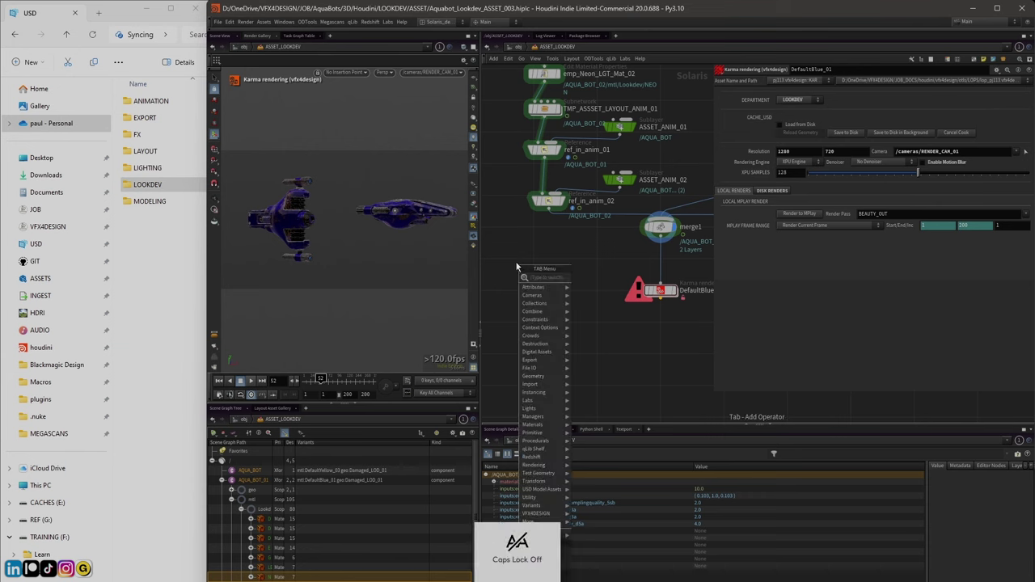
text(karm)
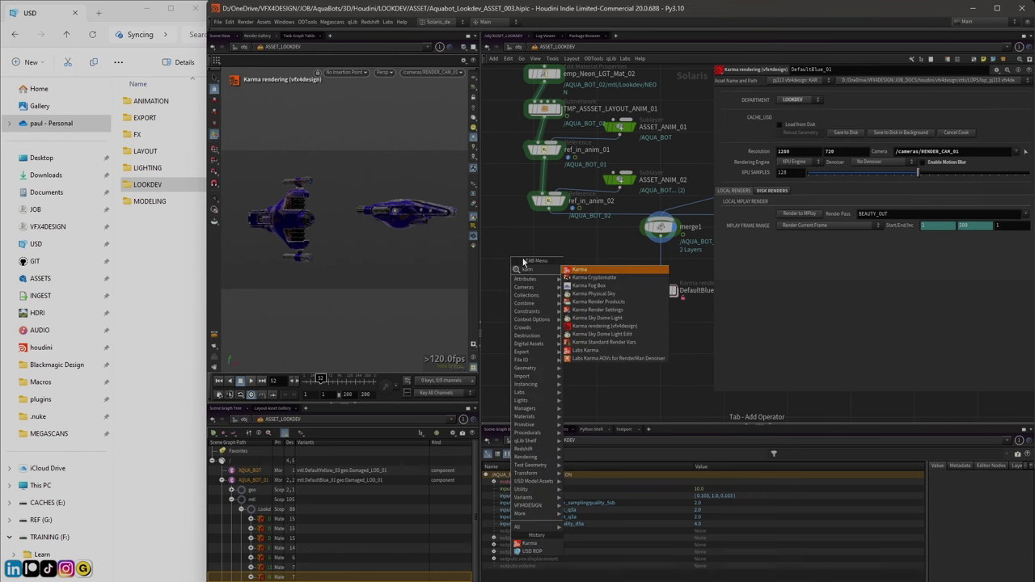
click(603, 326)
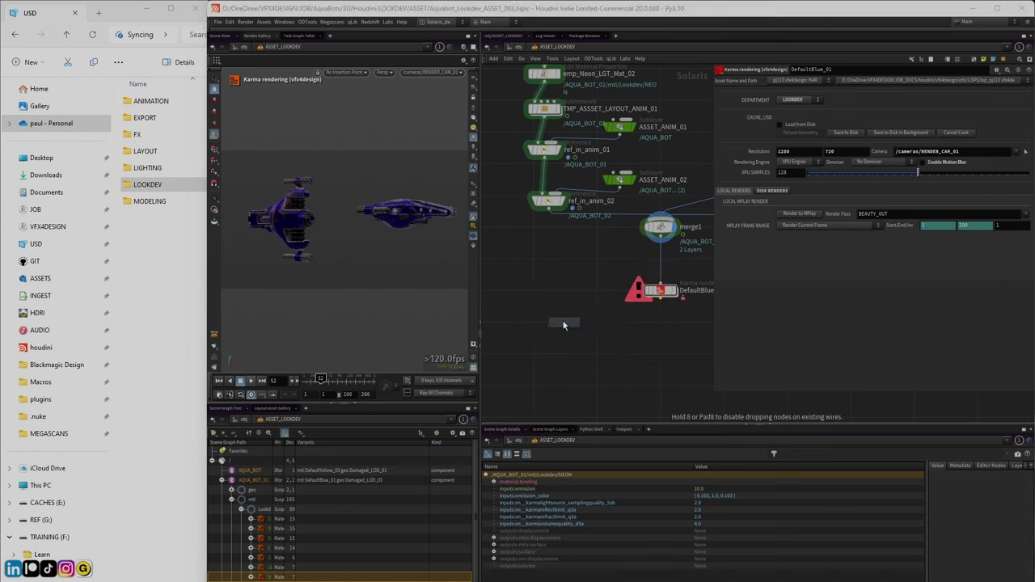
click(553, 314)
Find the Karma rendering (vfx4design) node under the VFX4DESIGN category, and delete the extra rendering node from the network
key(Tab)
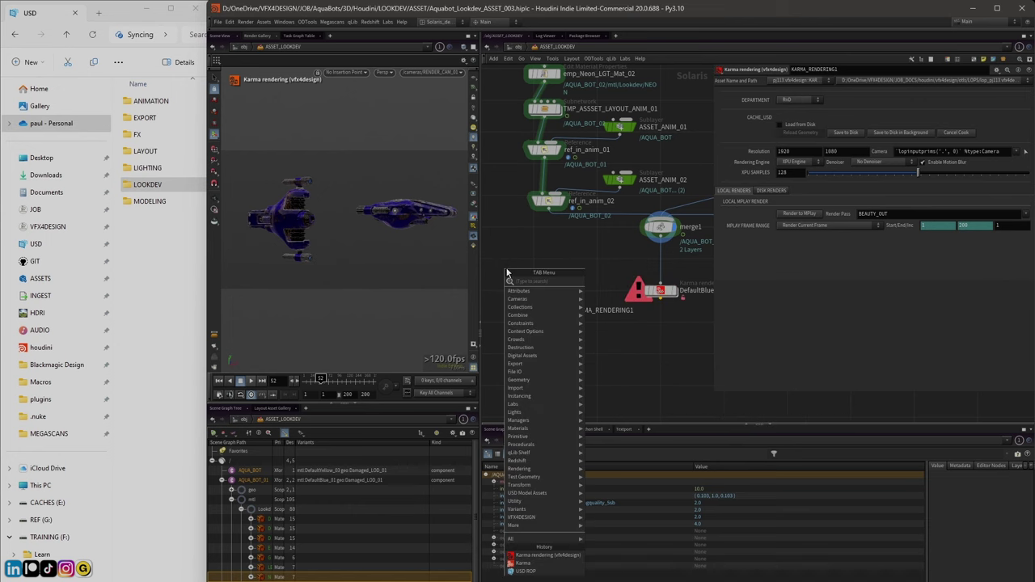
mouse_move(560, 518)
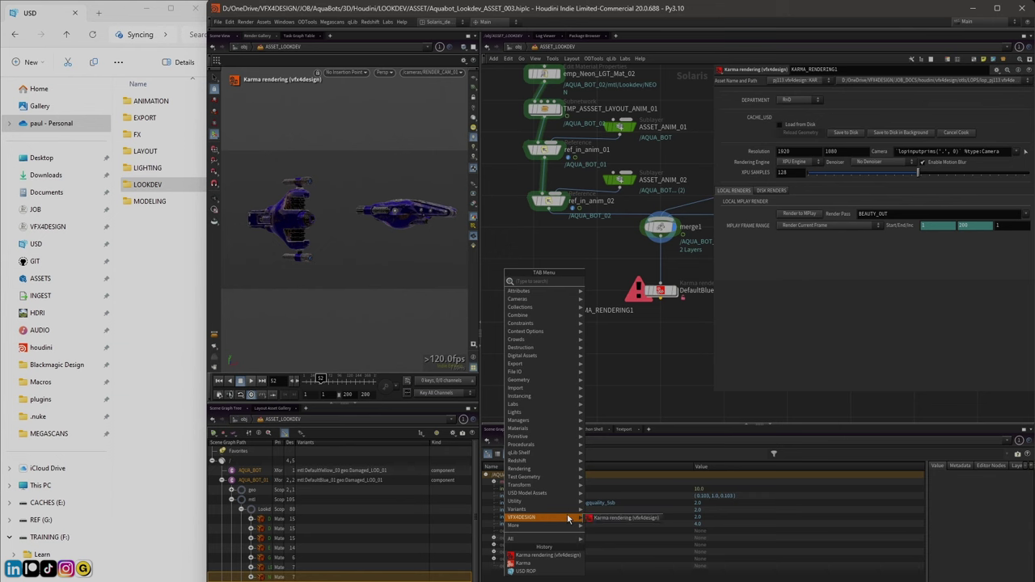
click(615, 518)
click(565, 326)
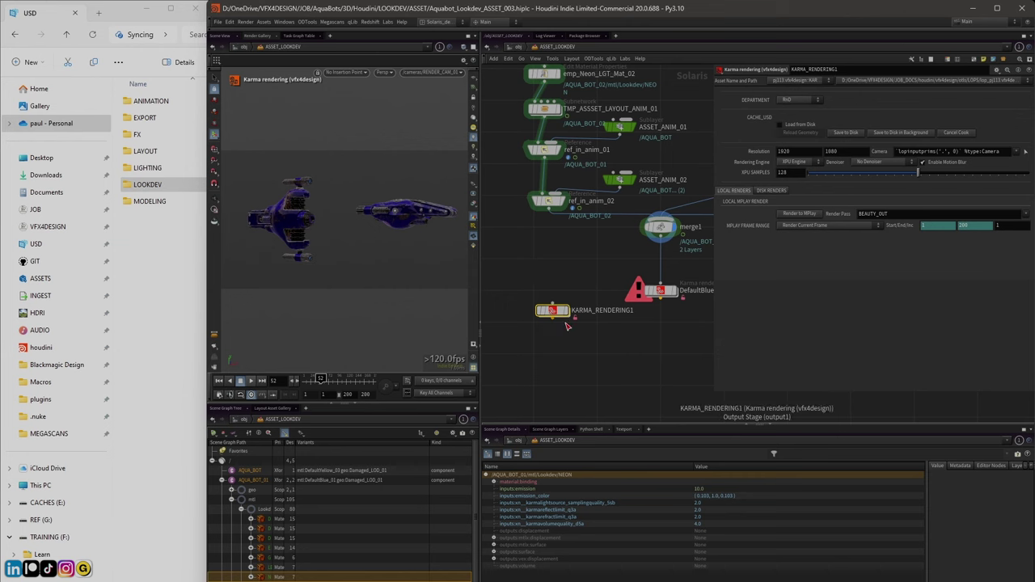
key(Delete)
Make DefaultBlue_01 the displayed node and show its Karma rendering settings
scroll(587, 280, down, 1)
middle_drag(587, 280, 555, 278)
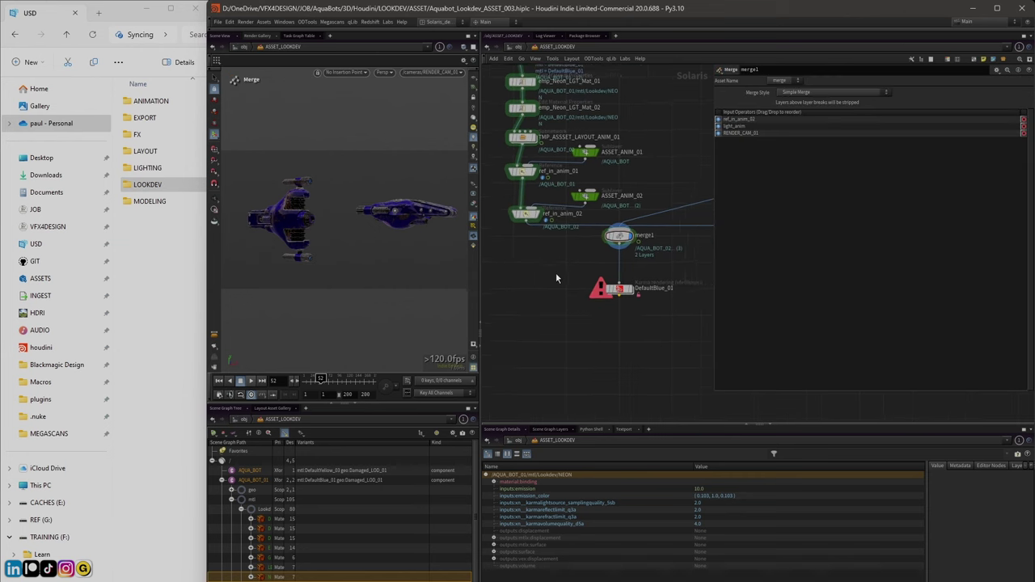
scroll(555, 277, up, 1)
click(639, 295)
click(645, 296)
middle_drag(644, 325, 615, 330)
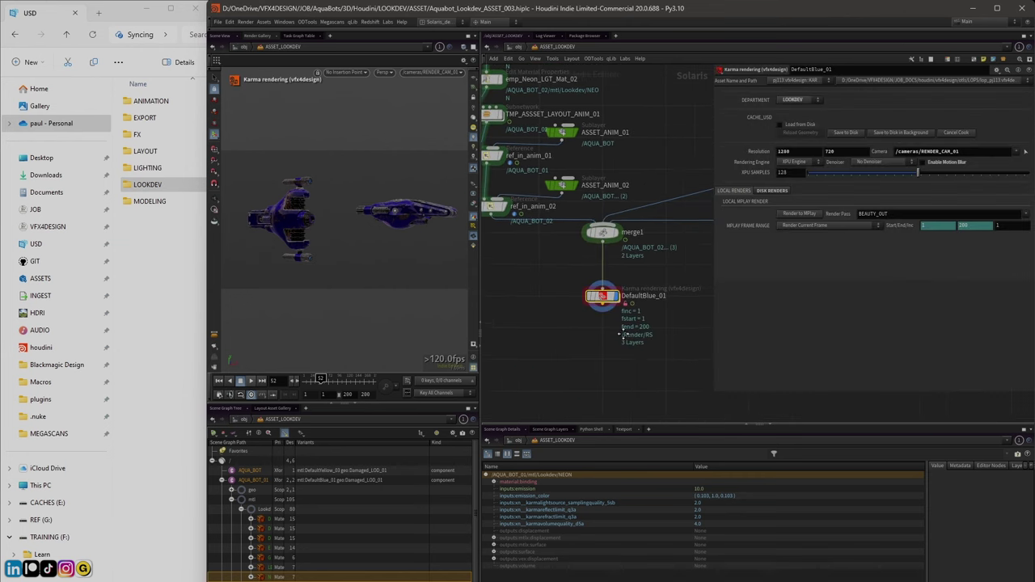
scroll(616, 333, up, 1)
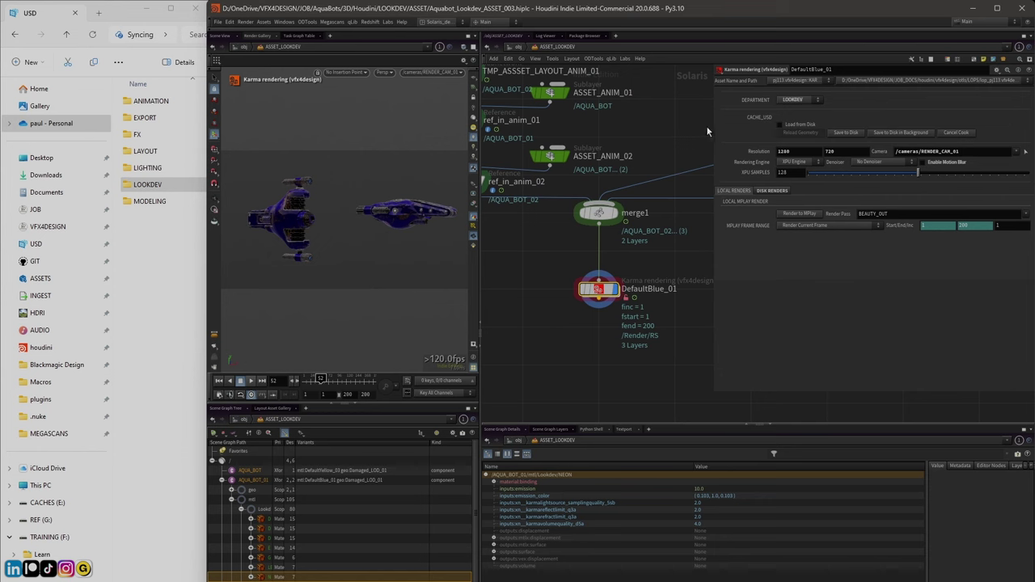
Examine the light and camera branches feeding merge1, and the DEPARTMENT options of DefaultBlue_01, keeping LOOKDEV
middle_drag(694, 156, 553, 215)
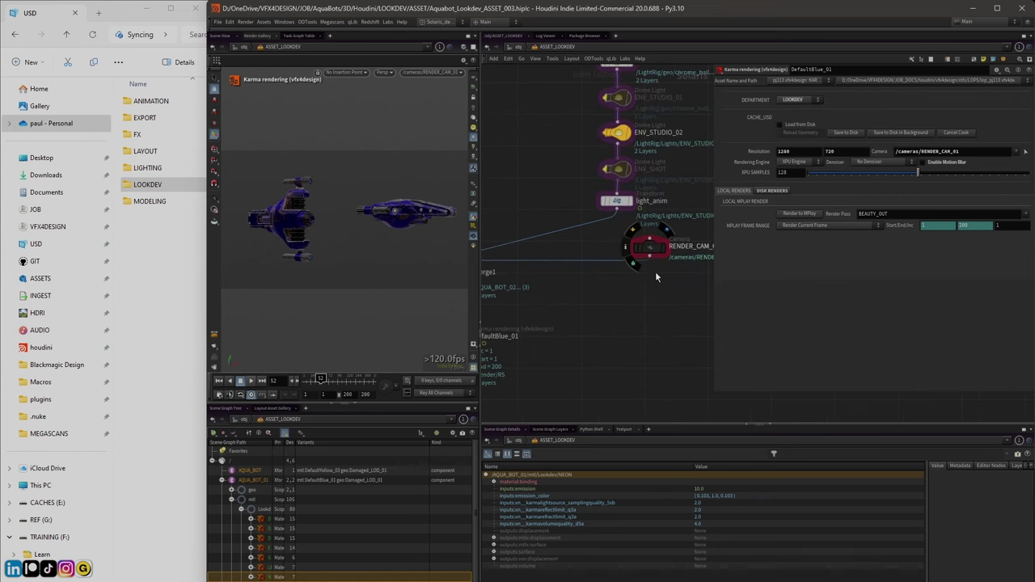
middle_drag(658, 277, 700, 257)
middle_drag(636, 282, 717, 257)
scroll(661, 264, up, 2)
scroll(661, 265, down, 1)
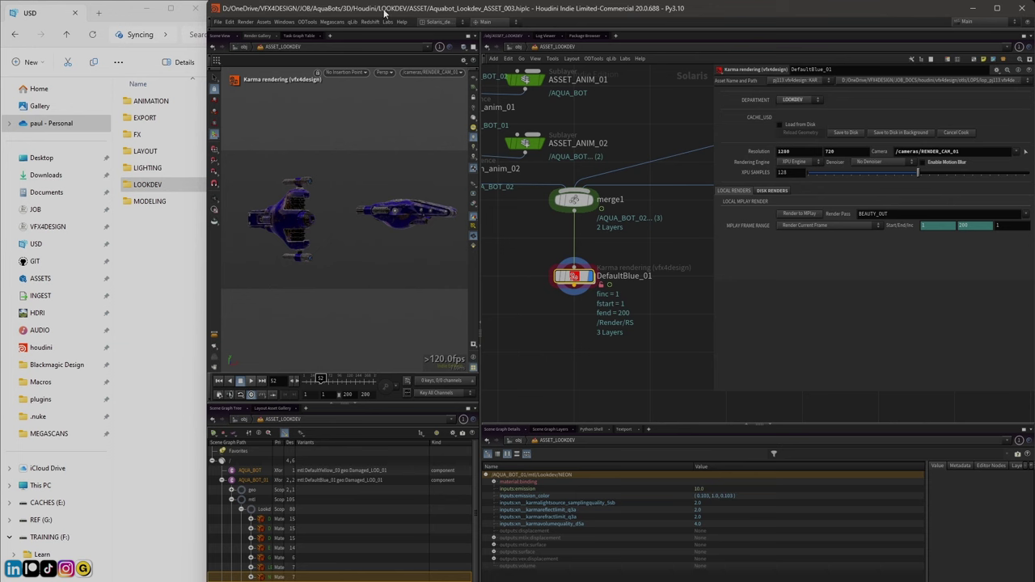
click(804, 100)
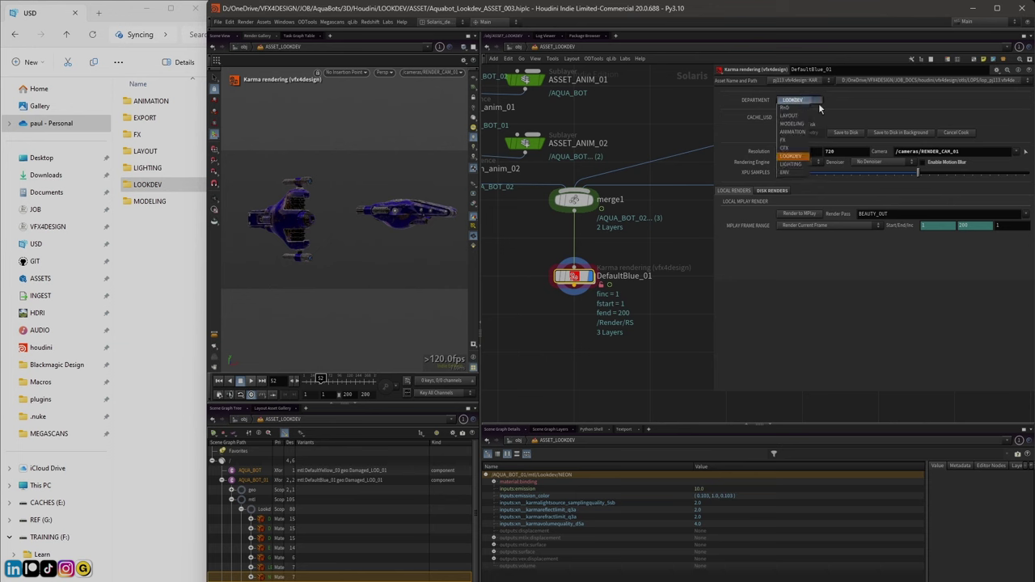
click(834, 104)
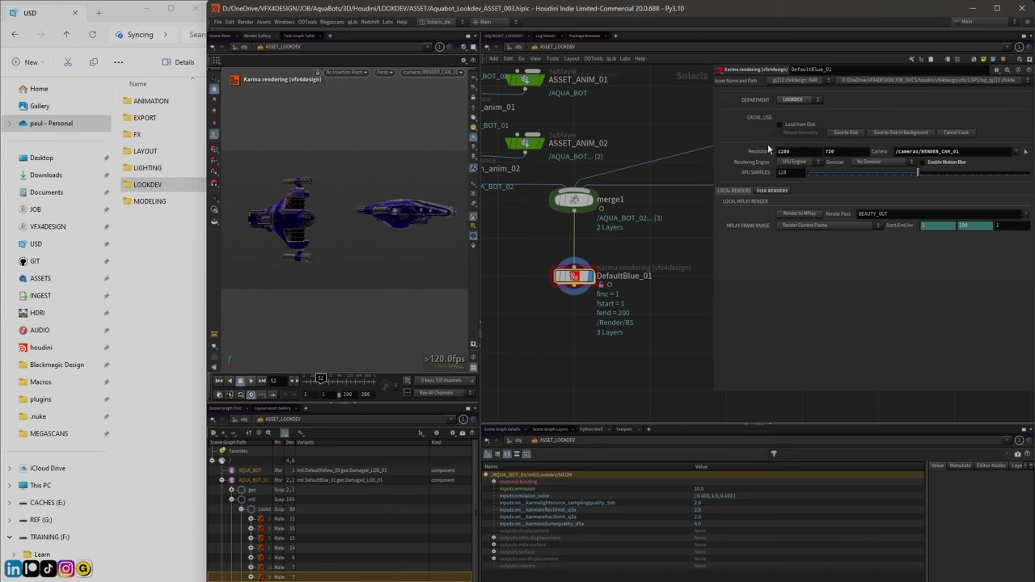
Switch to File Explorer, widen its window, and open the RENDERS folder of the AquaBots job
click(120, 17)
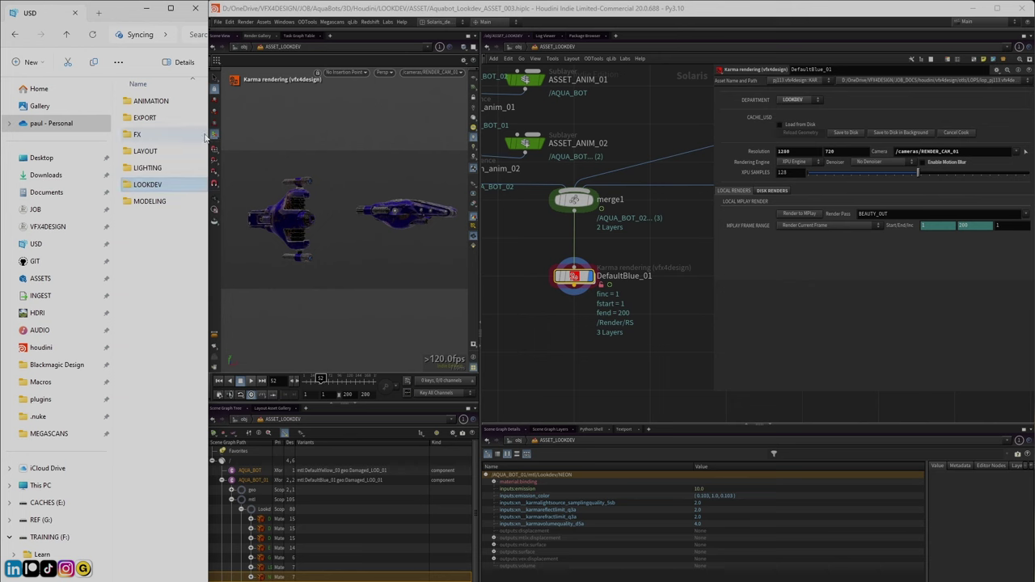
drag(208, 138, 497, 130)
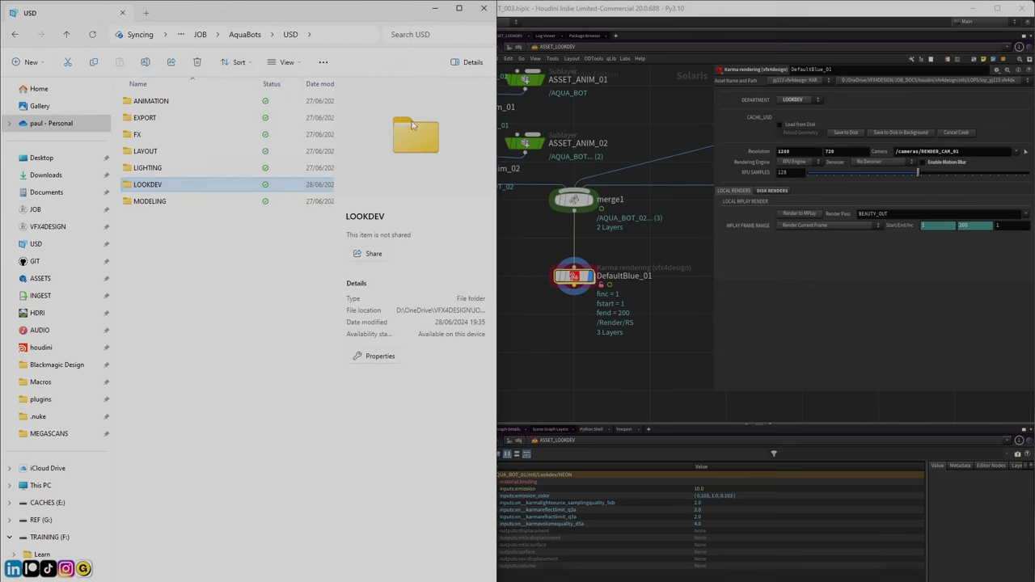
click(202, 36)
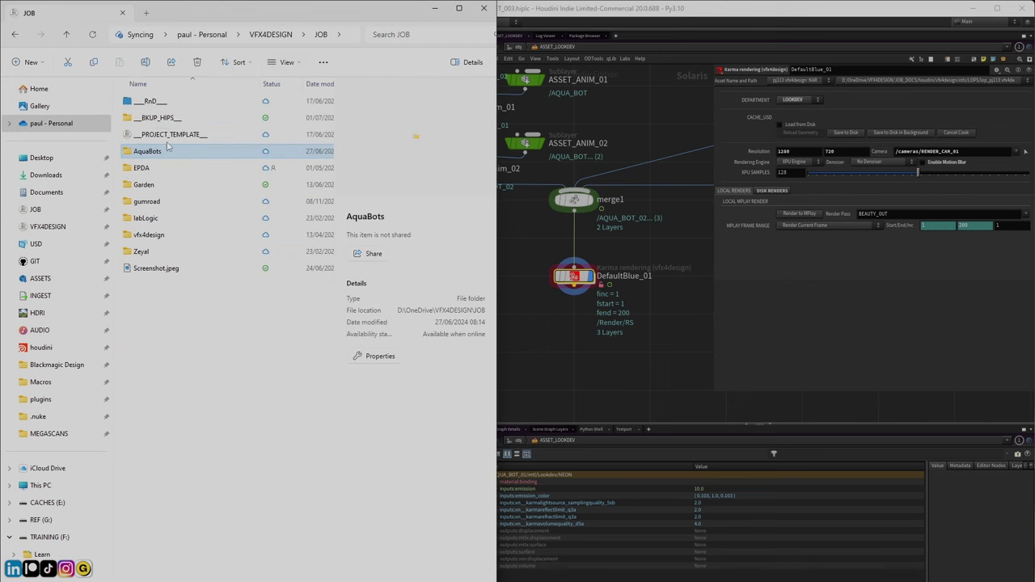
double_click(136, 153)
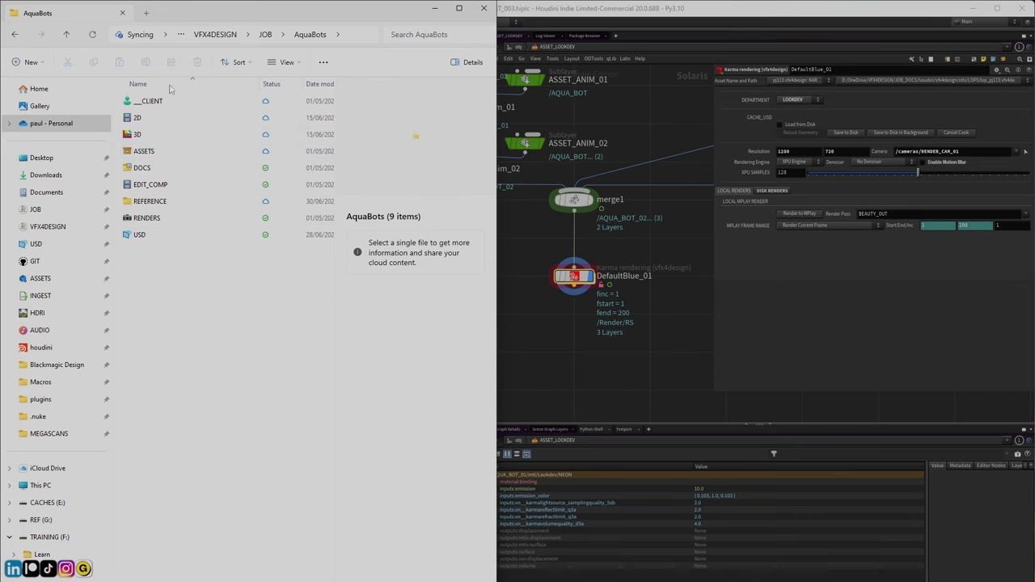
double_click(145, 218)
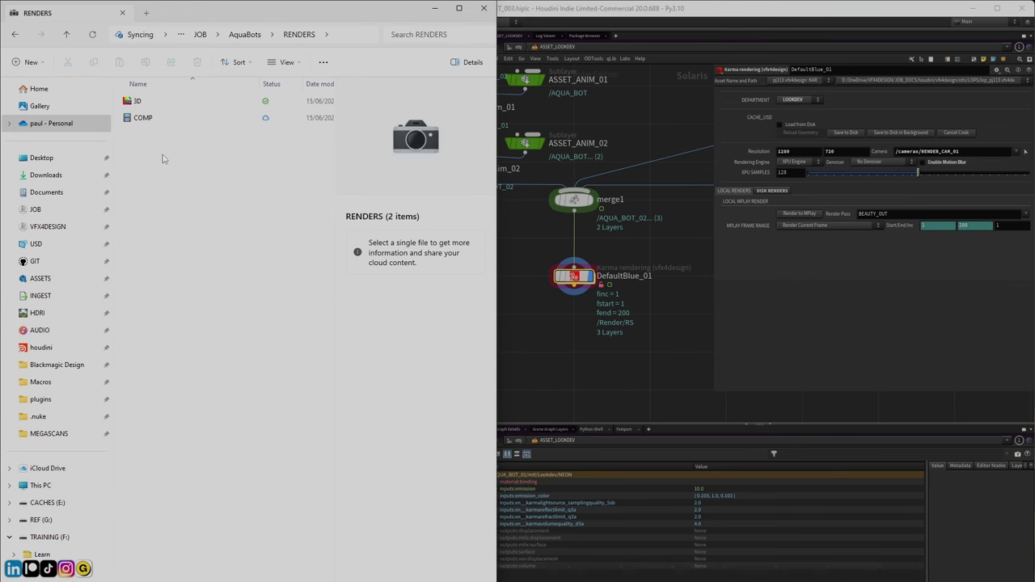
Inspect the COMP render folder's compositing subfolders and return to RENDERS
click(135, 102)
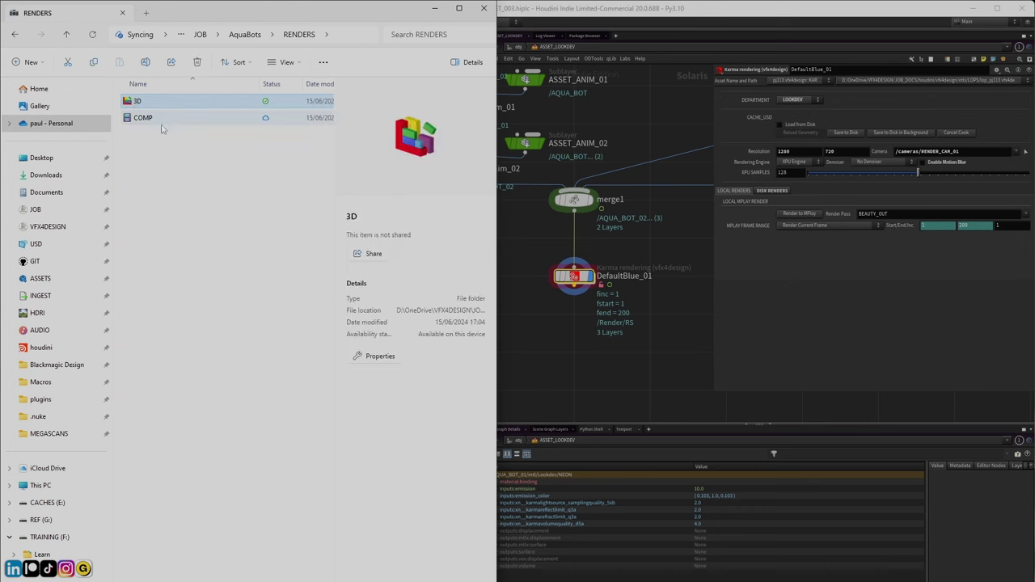
click(139, 121)
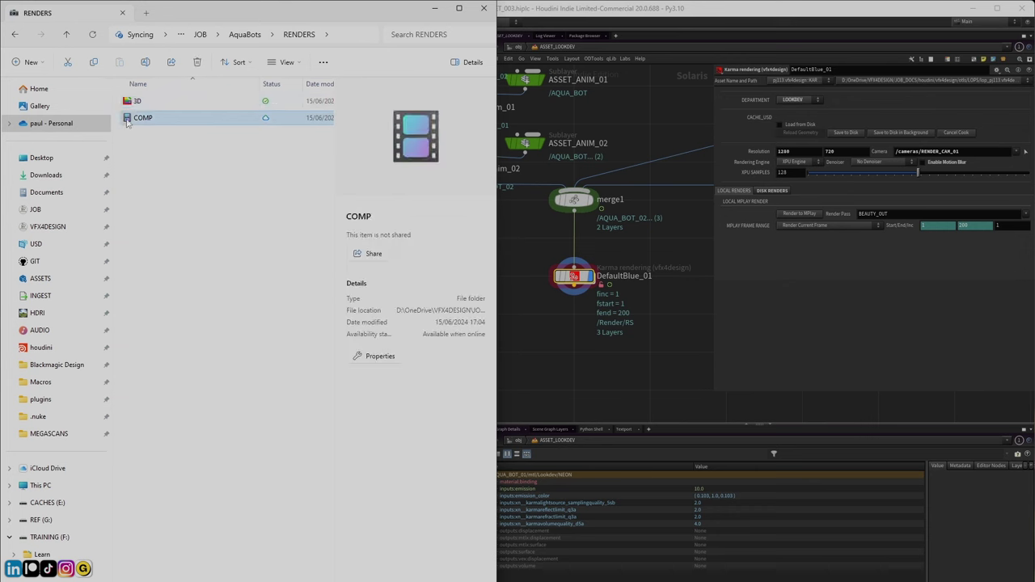
double_click(127, 119)
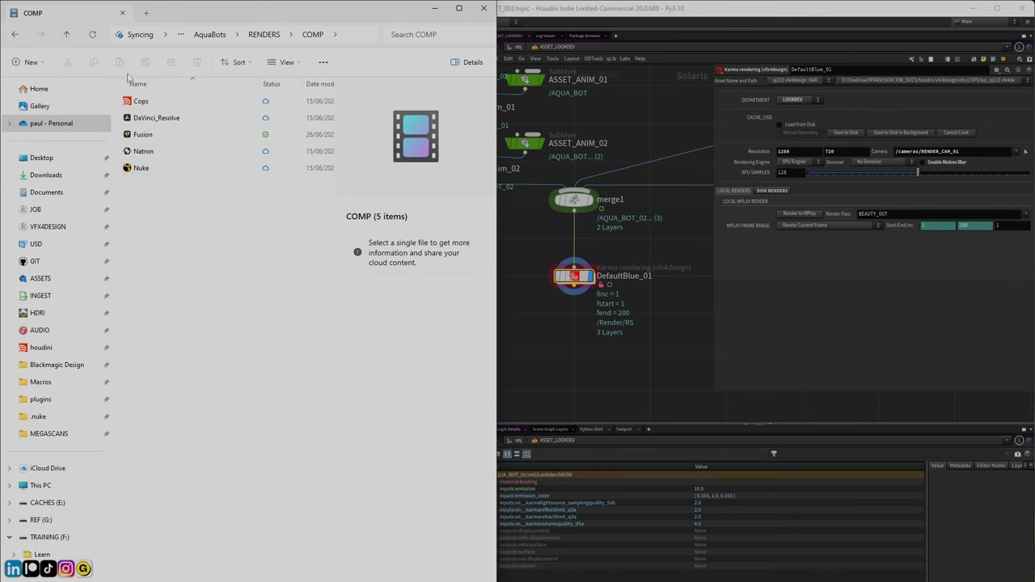
click(68, 35)
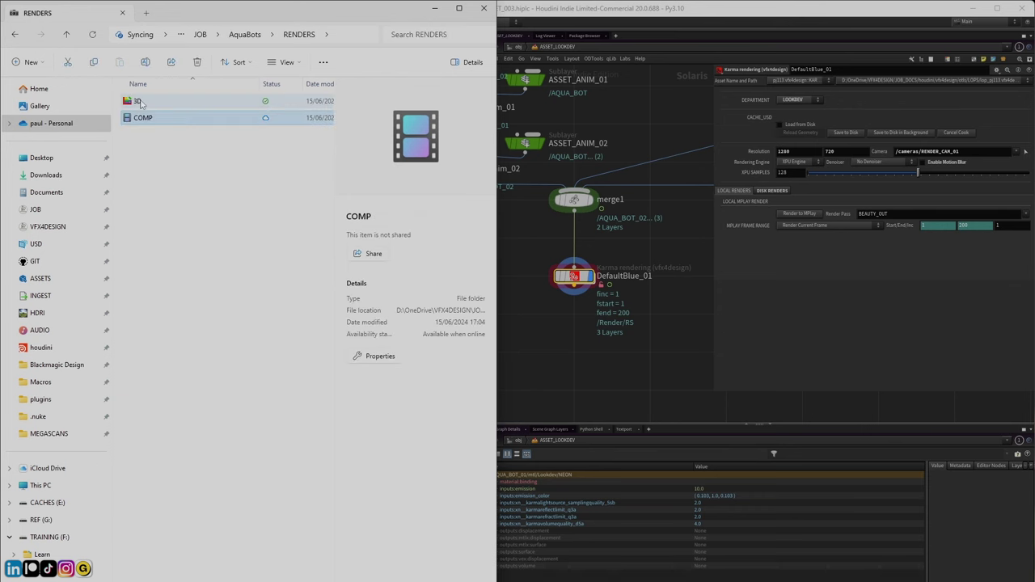
Open the LOOKDEV render folder inside 3D and Houdini, and go back to the DefaultBlue_01 node in Houdini
double_click(138, 101)
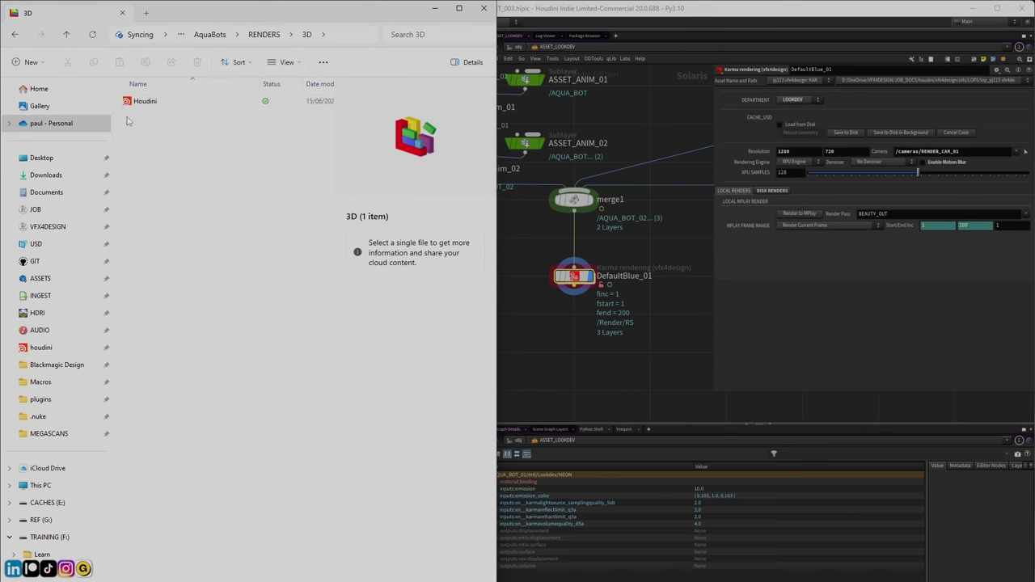
double_click(162, 101)
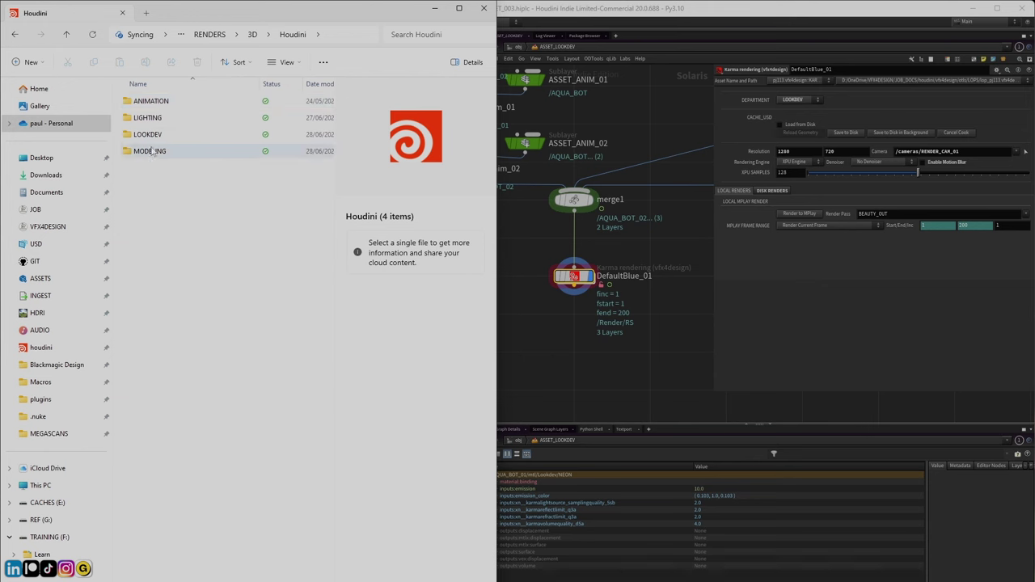
double_click(131, 137)
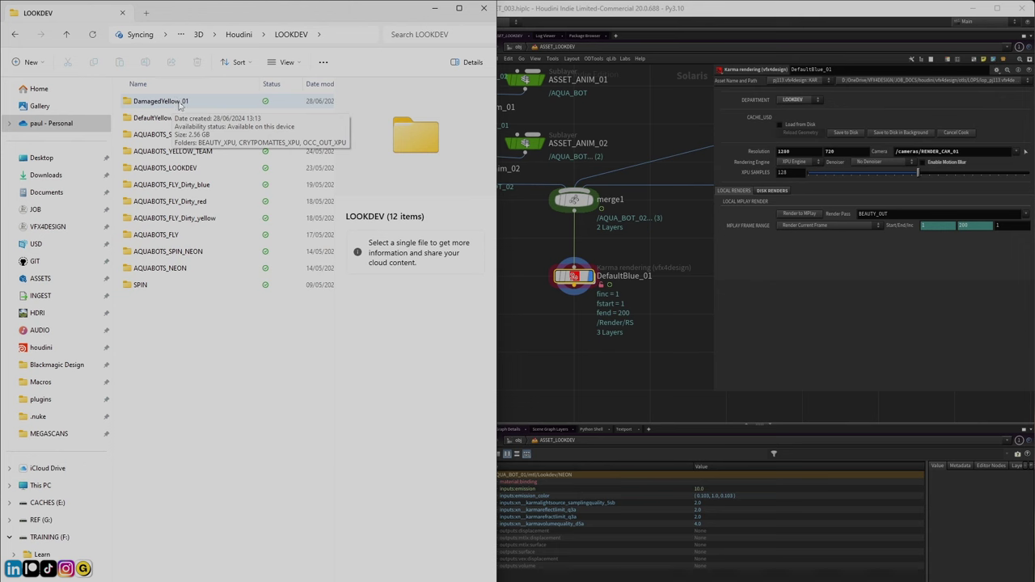
click(635, 242)
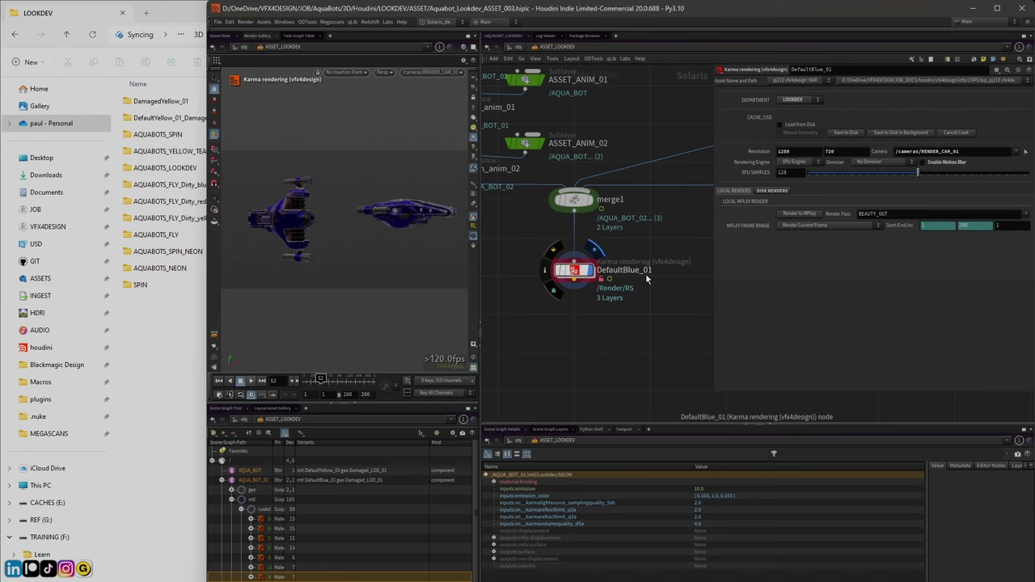
Open the DamagedYellow_01 render folder in File Explorer and go through its BEAUTY_XPU, CRYTPOMATTES_XPU and OCC_OUT_XPU pass folders
click(131, 104)
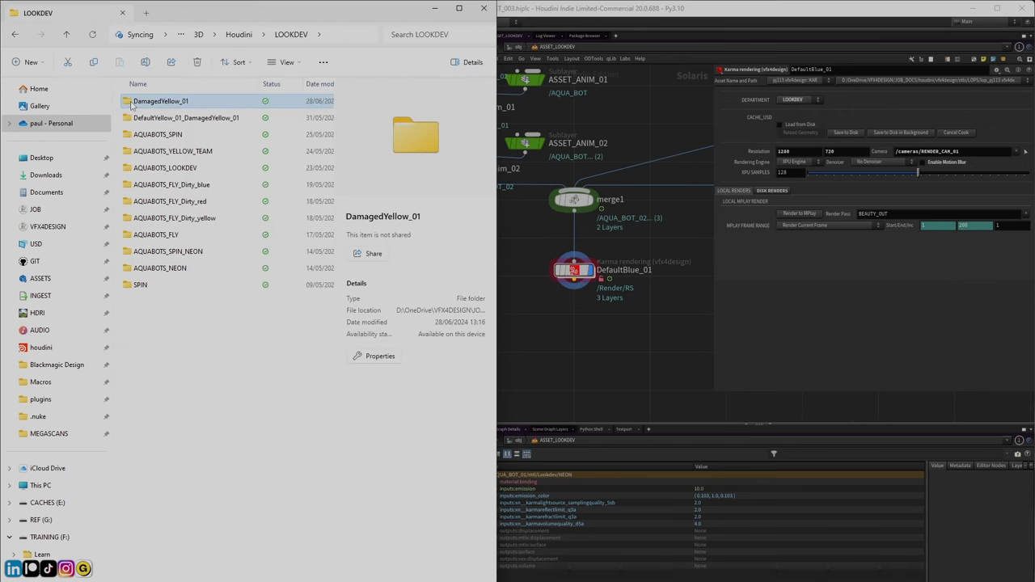
double_click(131, 105)
click(139, 103)
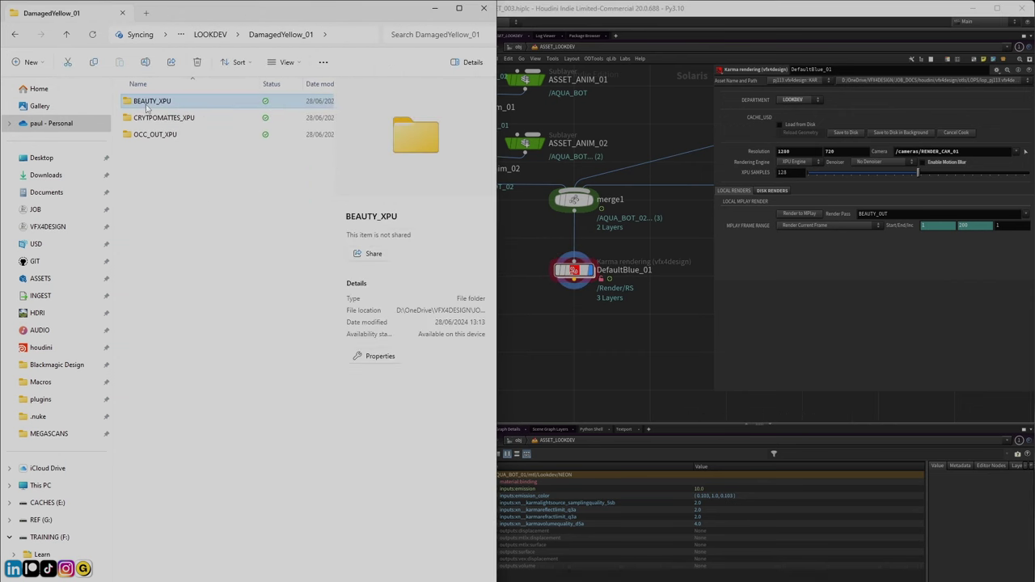
click(148, 118)
click(153, 136)
Inspect the rendered frames in the v001 folder of BEAUTY_XPU and return to the DamagedYellow_01 folder
click(141, 104)
double_click(126, 106)
double_click(129, 103)
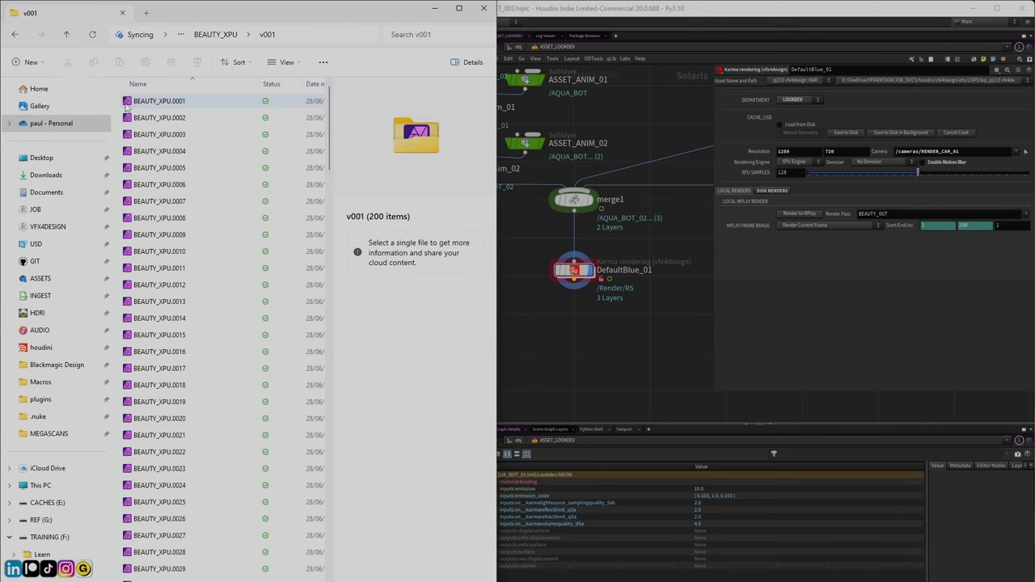
click(66, 36)
click(67, 35)
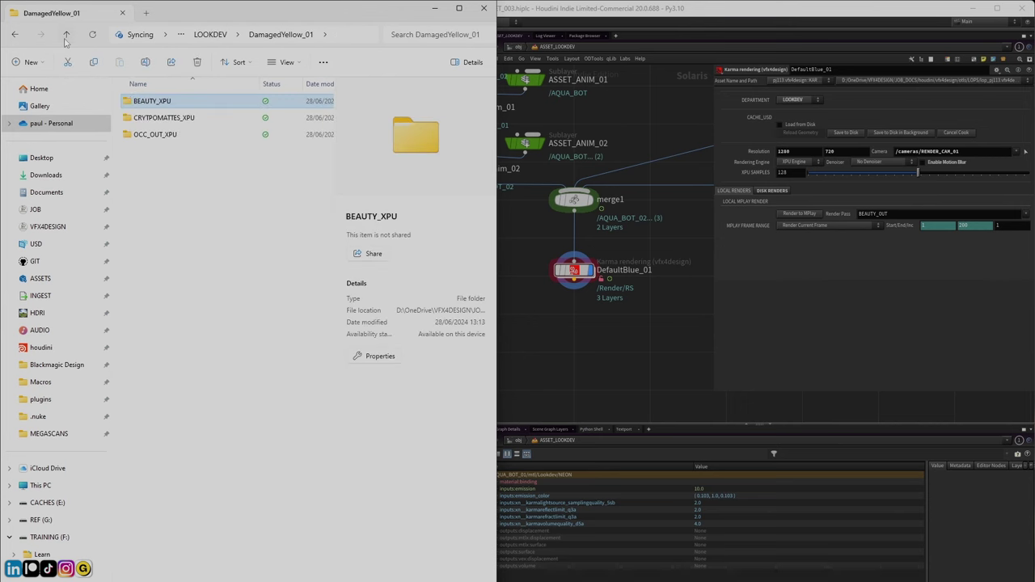
Compare the DefaultBlue_01 node in Houdini with the LOOKDEV render folders, and nudge the node slightly farther below merge1
click(609, 334)
click(579, 275)
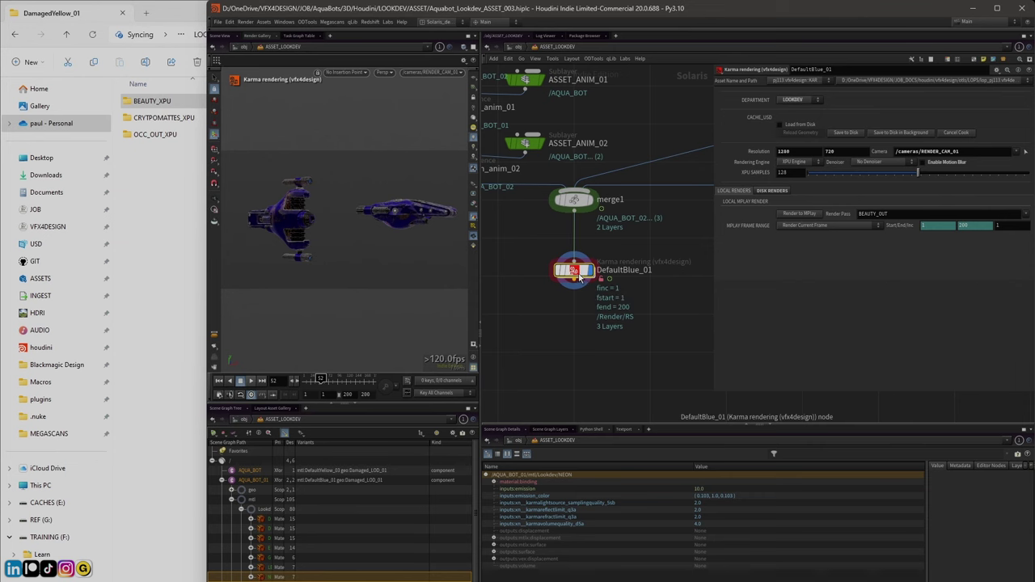
click(65, 36)
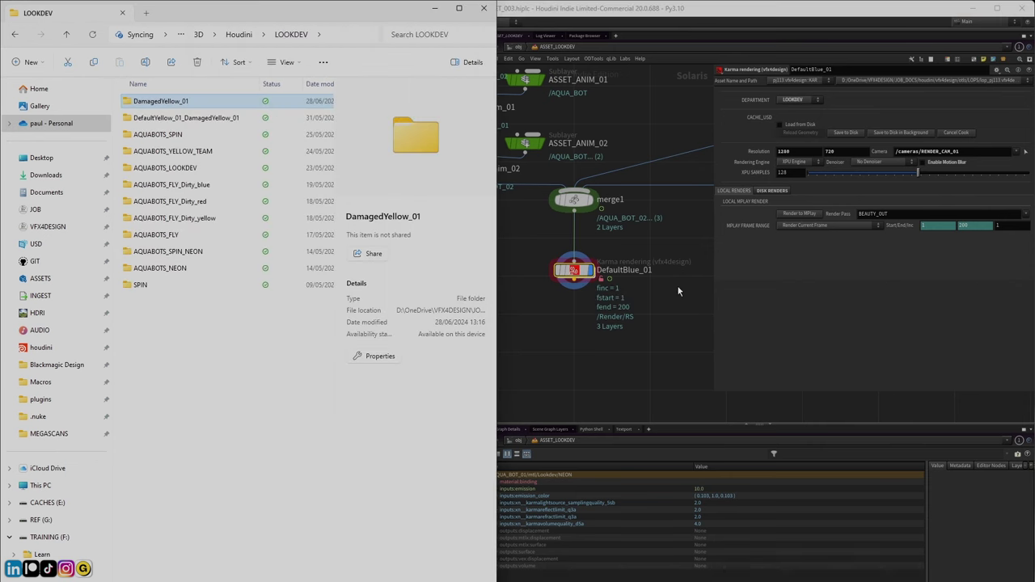
click(615, 323)
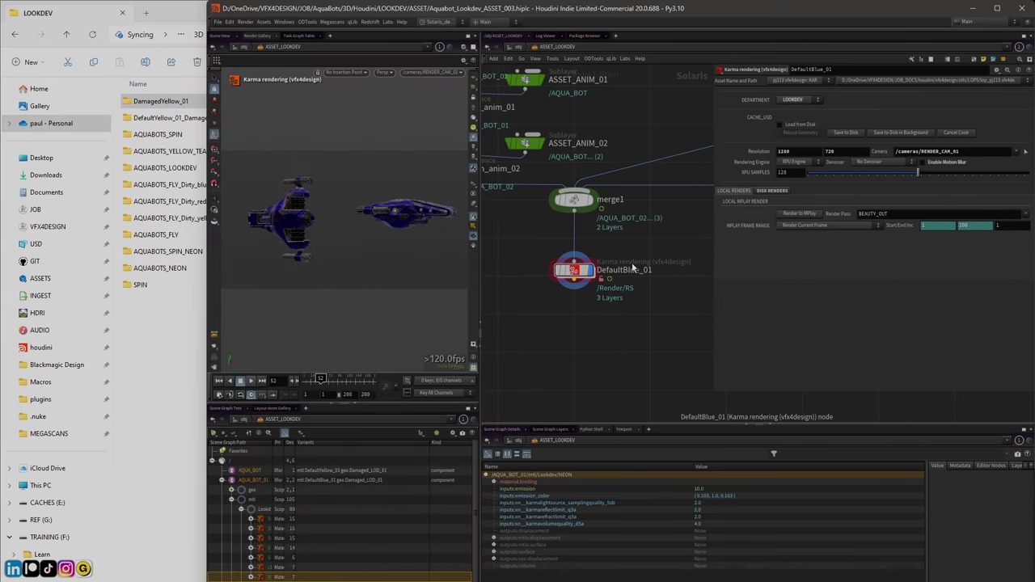
drag(712, 258, 720, 258)
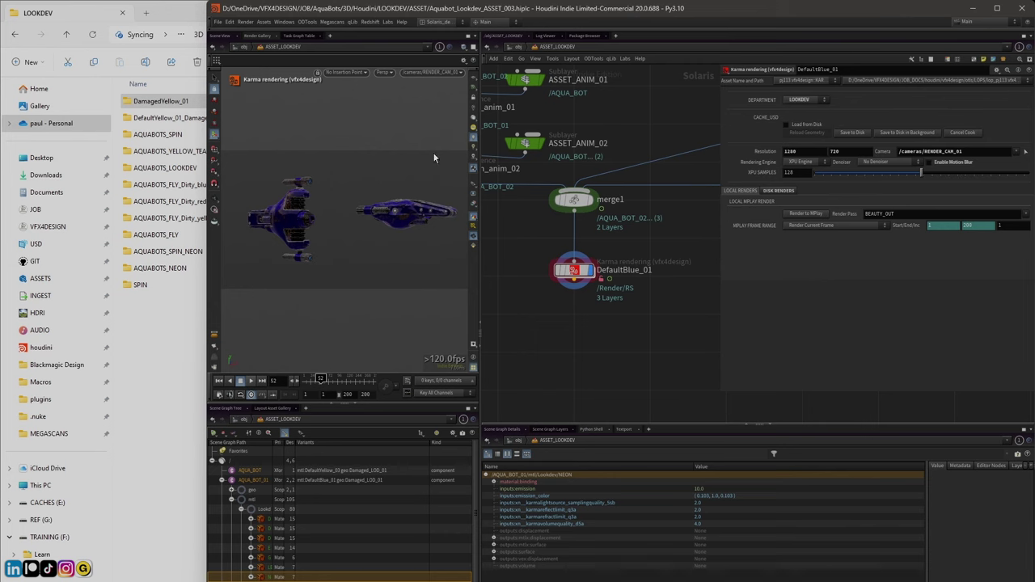
drag(616, 267, 617, 274)
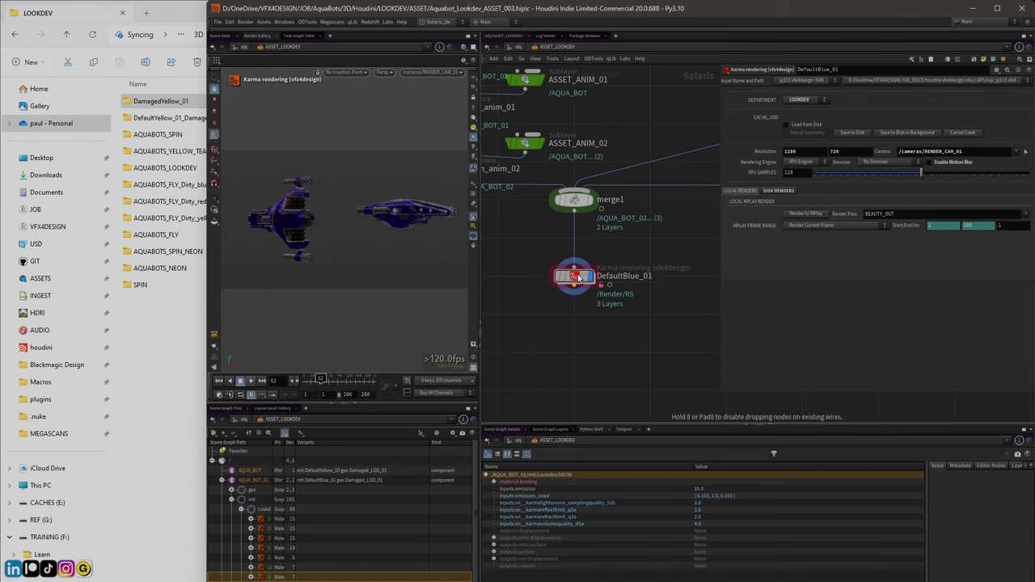
Scrub the animation to frame 88 and widen the network editor beside the node parameters
mouse_move(342, 384)
mouse_down()
mouse_move(350, 381)
mouse_move(309, 384)
mouse_move(334, 384)
mouse_up()
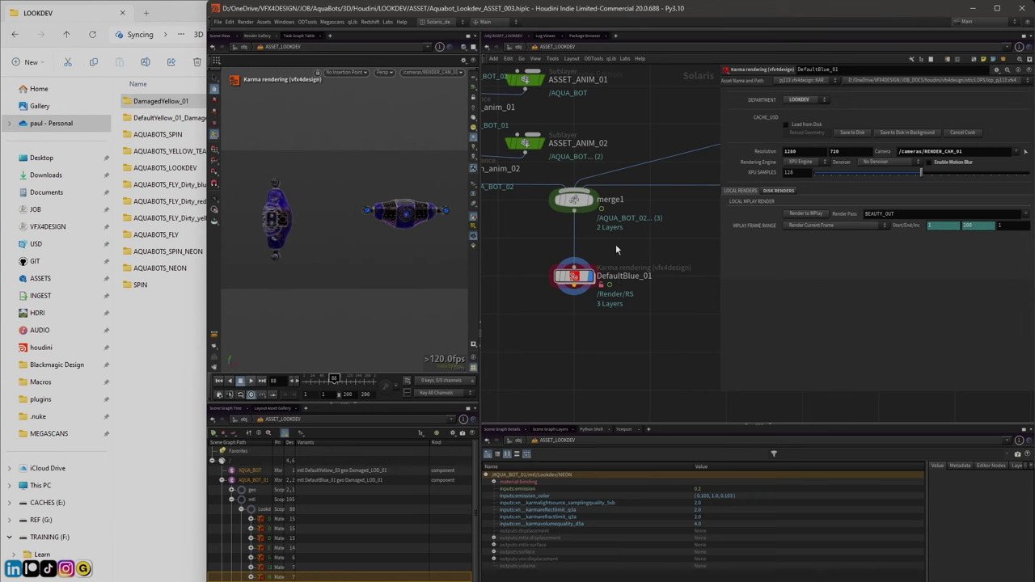
scroll(647, 251, up, 2)
drag(718, 268, 764, 270)
scroll(675, 284, down, 5)
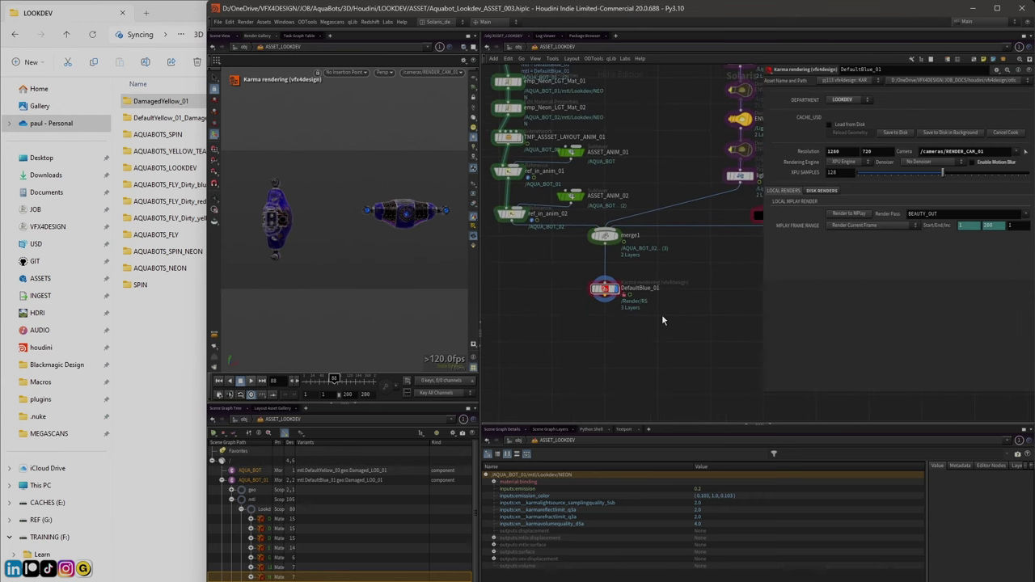
Reconnect merge1 to the DefaultBlue_01 Karma node and save that node's USD cache to disk
scroll(614, 329, up, 2)
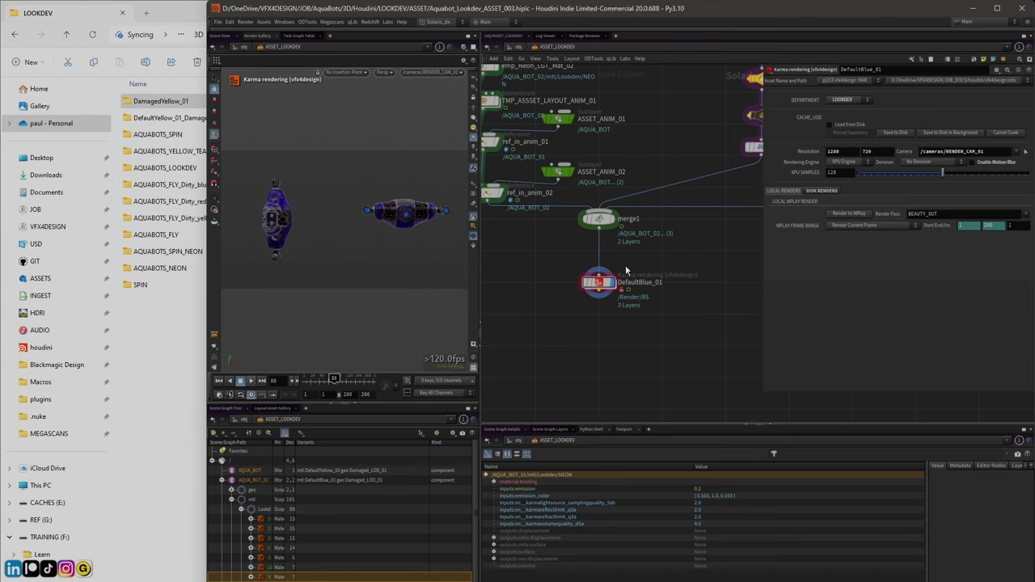
drag(600, 275, 612, 271)
click(599, 228)
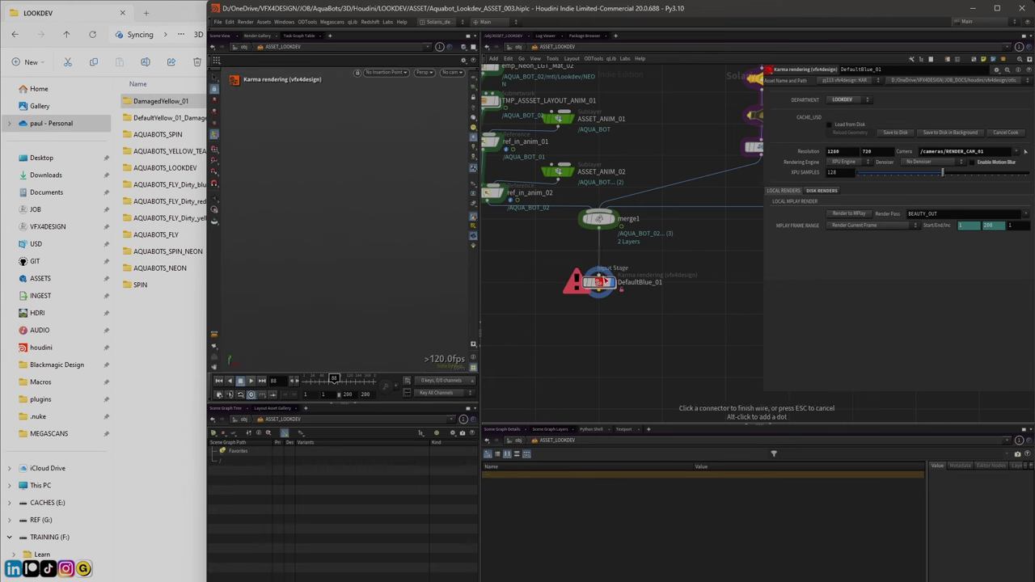
click(604, 283)
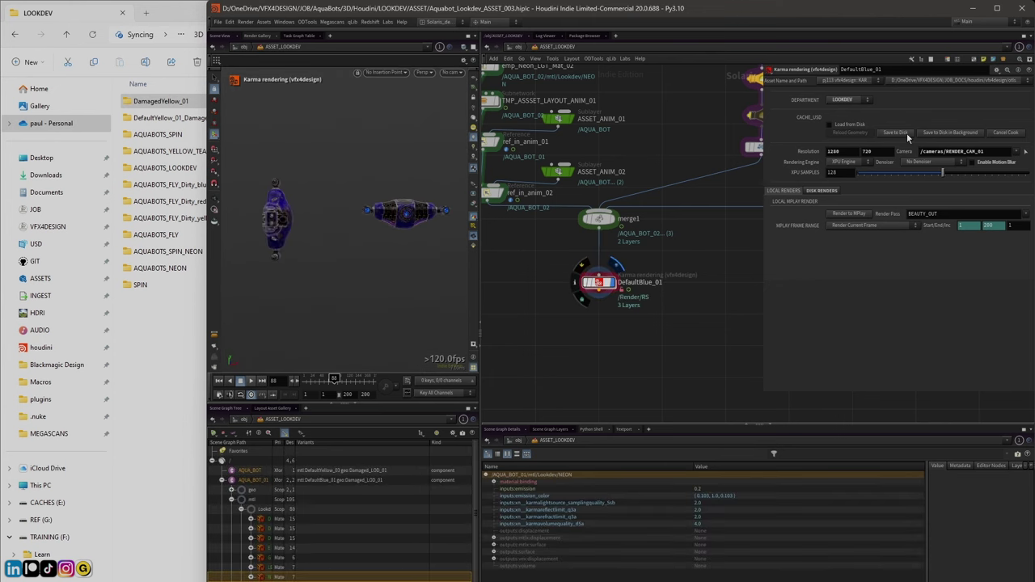
click(895, 132)
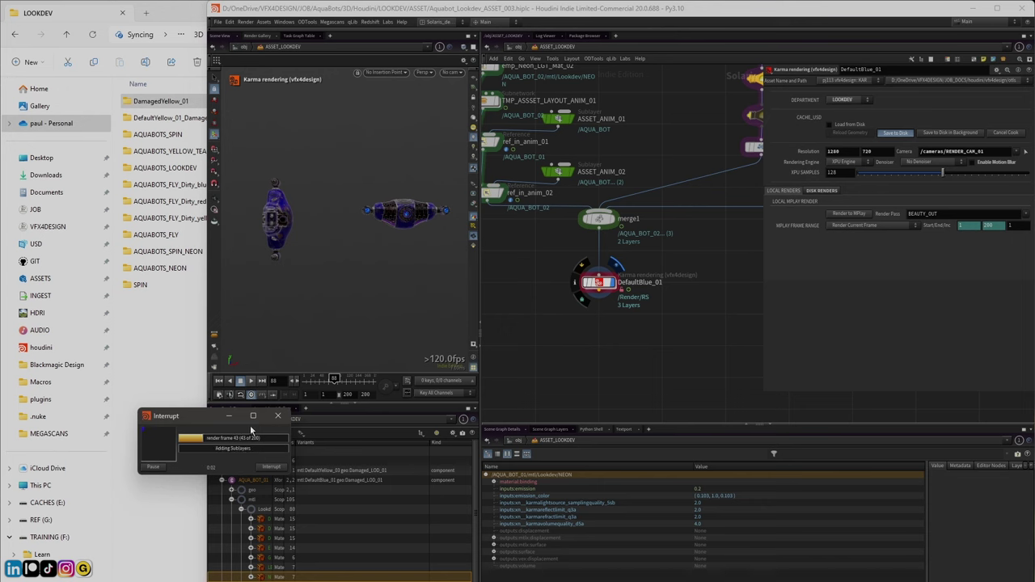
Switch to File Explorer and go up from the LOOKDEV render folder to the AquaBots project folder
click(63, 16)
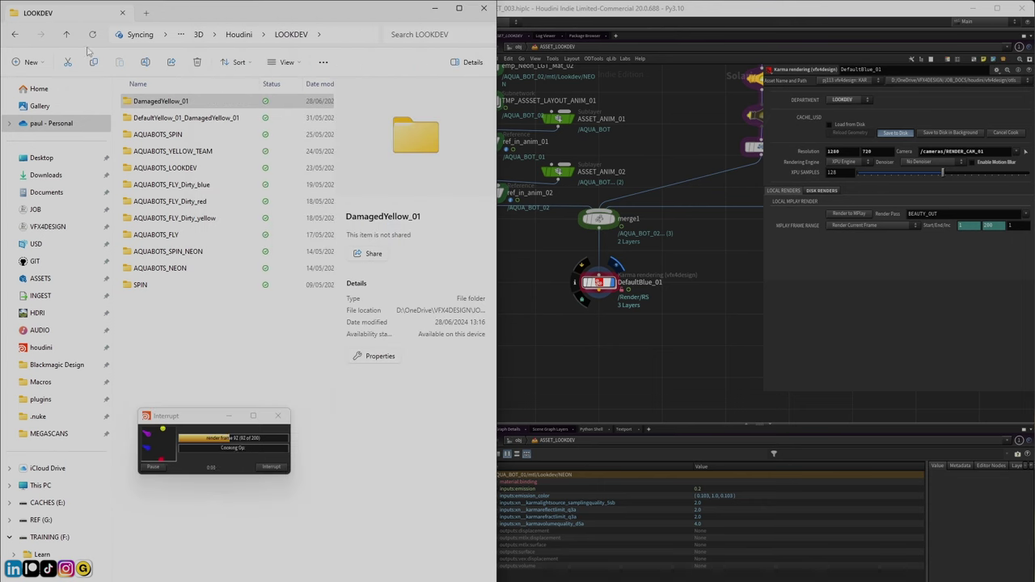
click(66, 34)
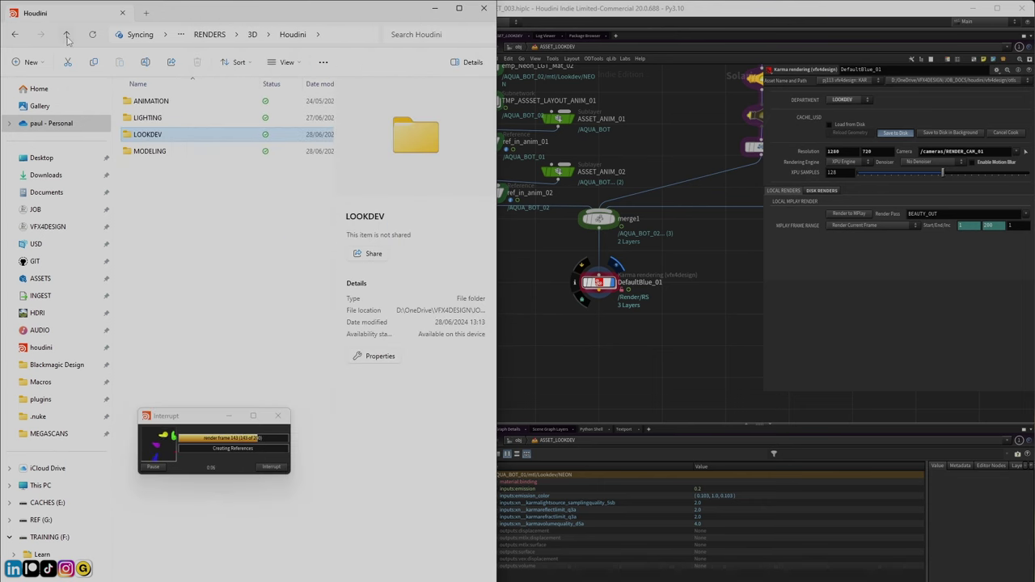
click(67, 35)
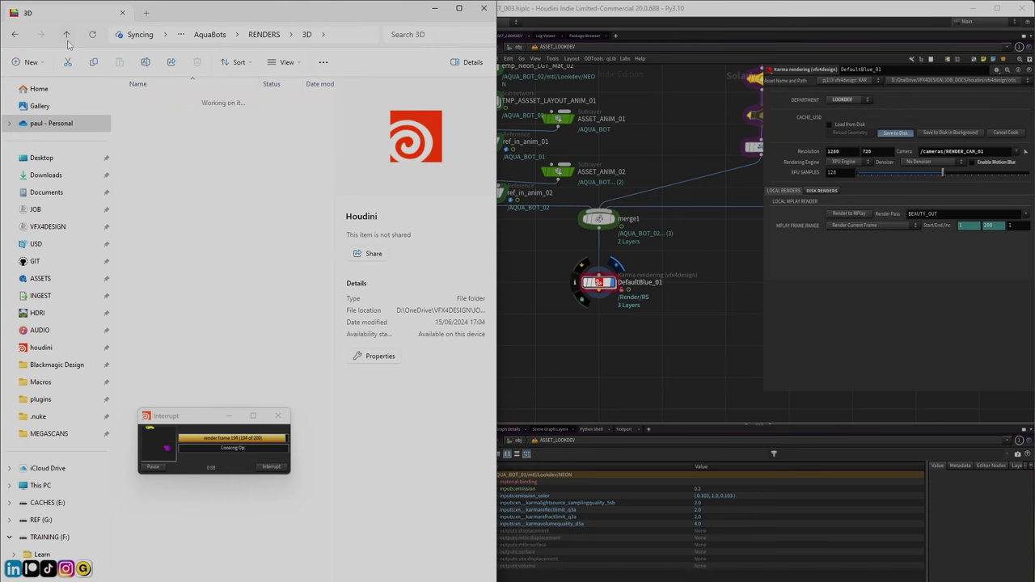
click(67, 34)
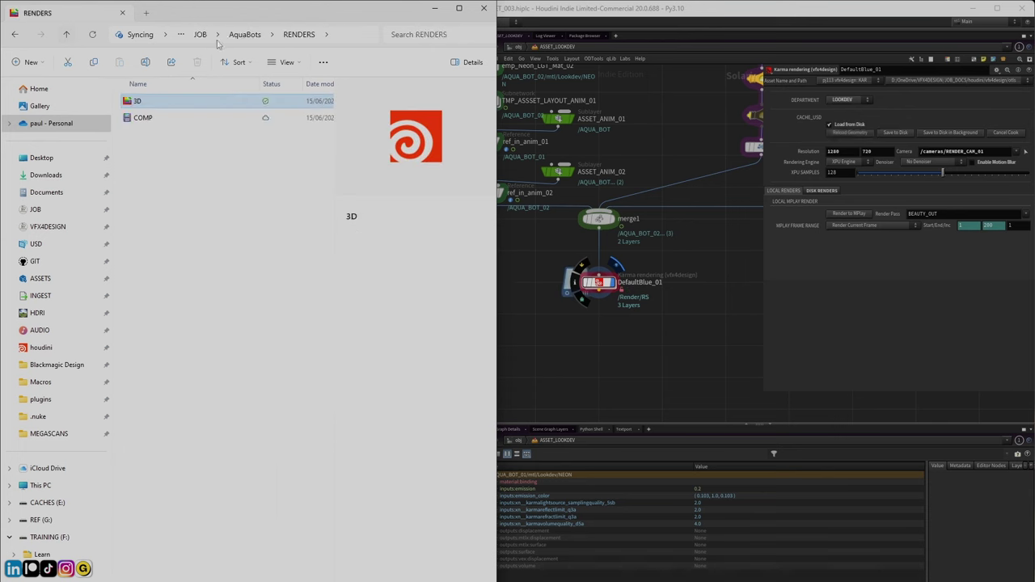
click(245, 36)
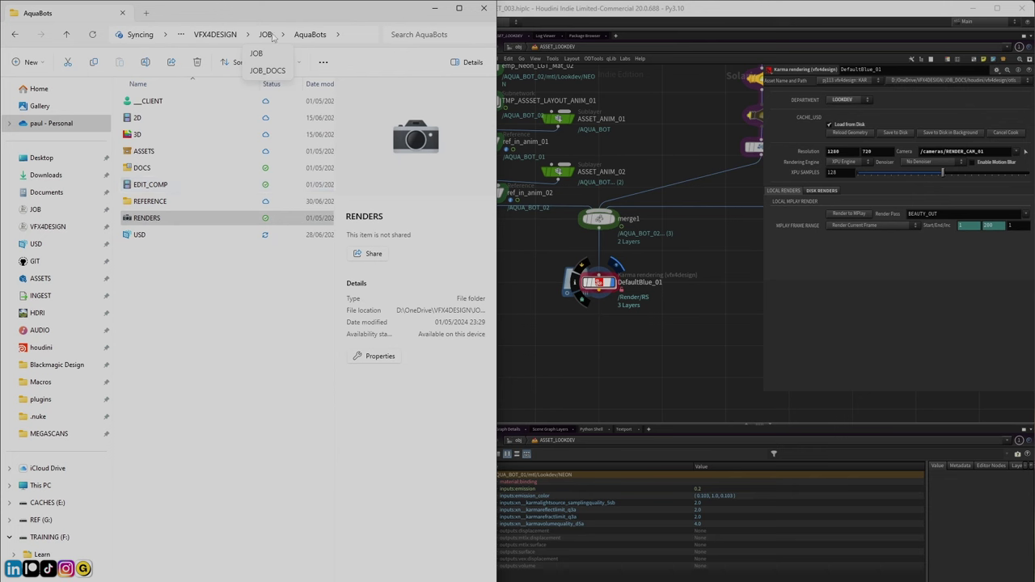
Open the v001 scene cache folder inside USD, LOOKDEV and SCENE_CACHE to check the saved files
double_click(139, 234)
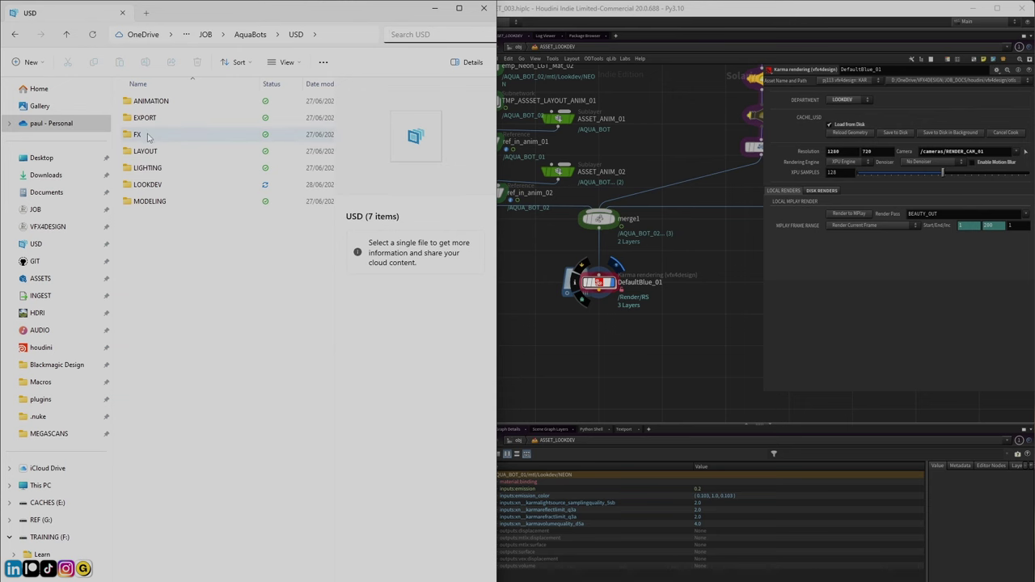
double_click(139, 186)
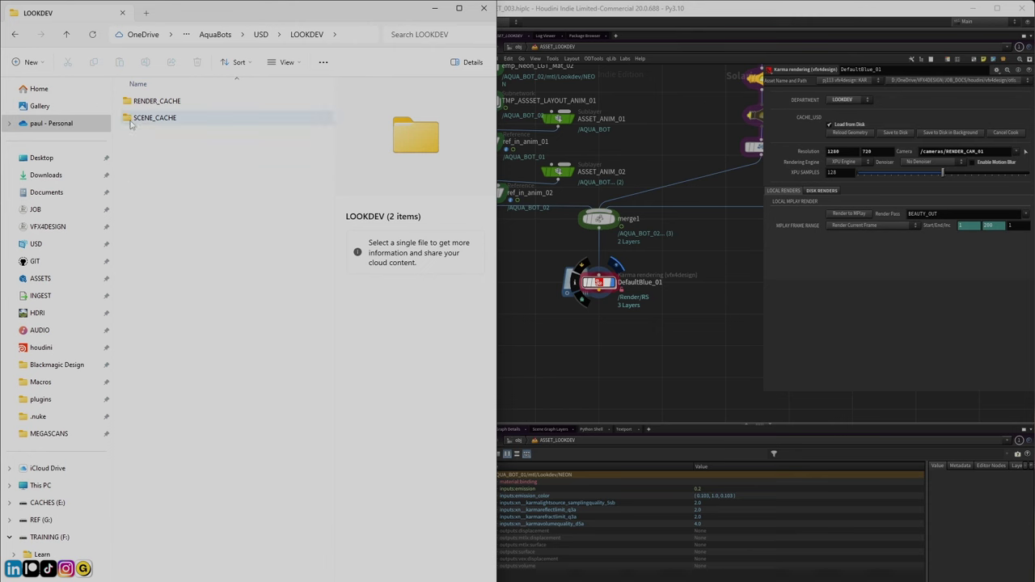
double_click(135, 121)
click(129, 108)
double_click(130, 107)
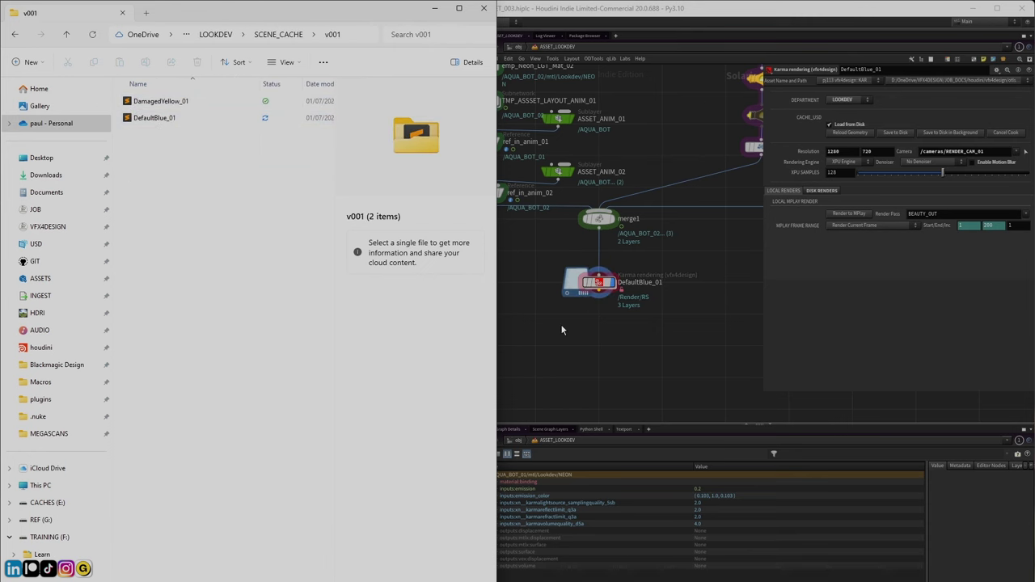
Return to Houdini, disconnect DefaultBlue_01 from merge1 and scrub the animation to frame 112
click(586, 316)
click(601, 285)
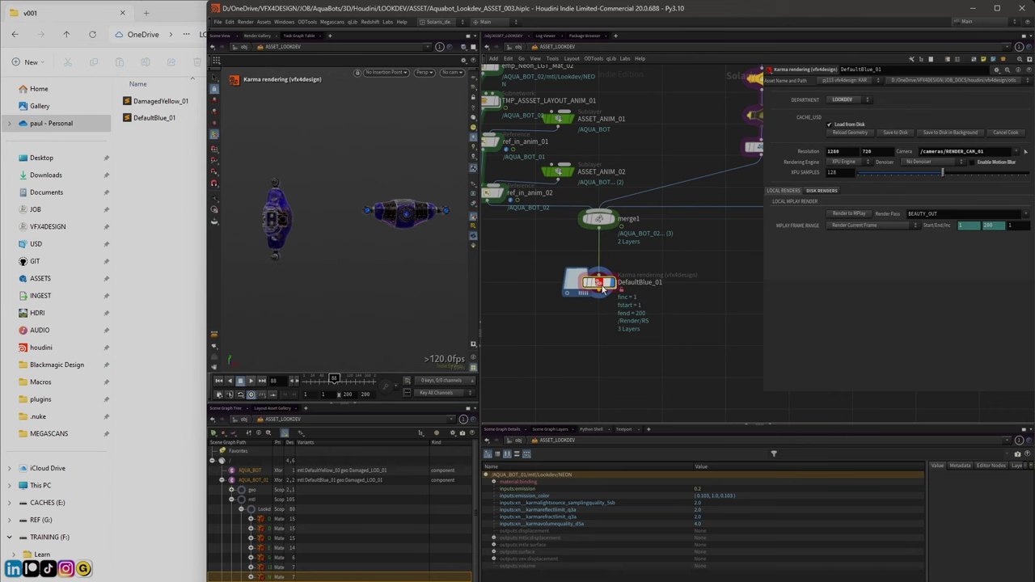
middle_drag(588, 313, 625, 311)
scroll(625, 310, up, 1)
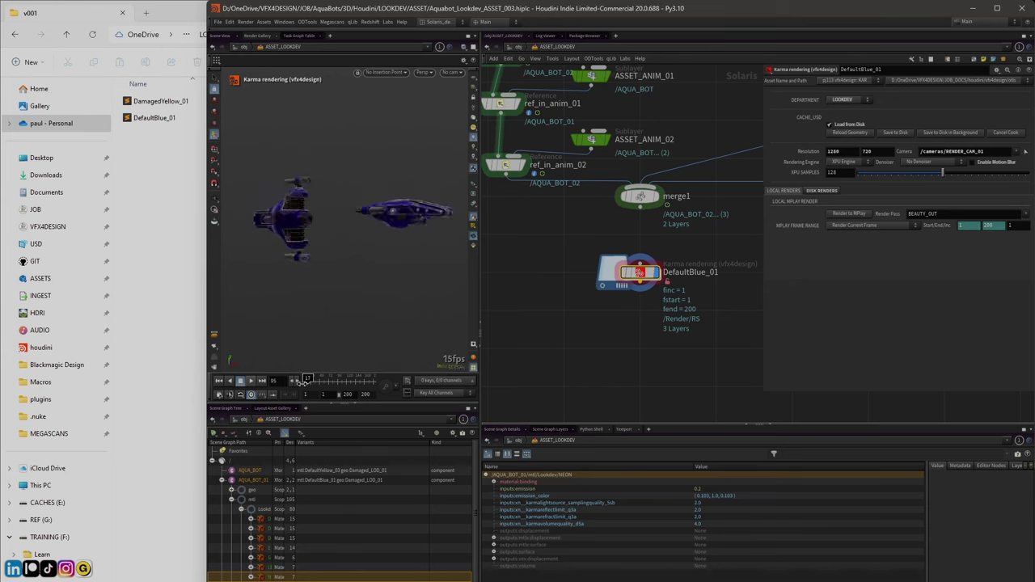
drag(351, 378, 345, 378)
Move DefaultBlue_01 aside and duplicate it, naming the copy DefaultRed_013
click(644, 277)
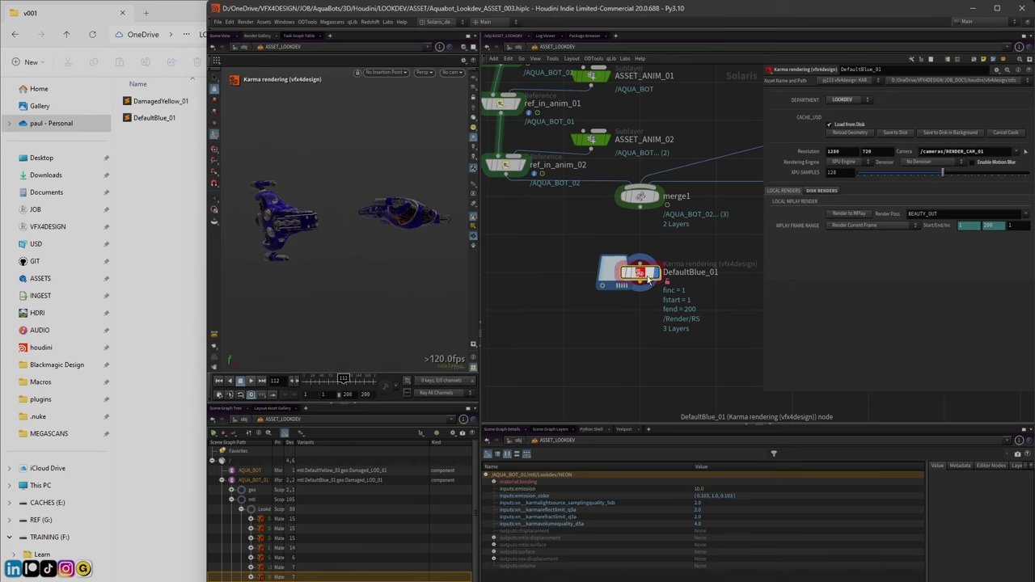
drag(644, 279, 669, 276)
click(581, 275)
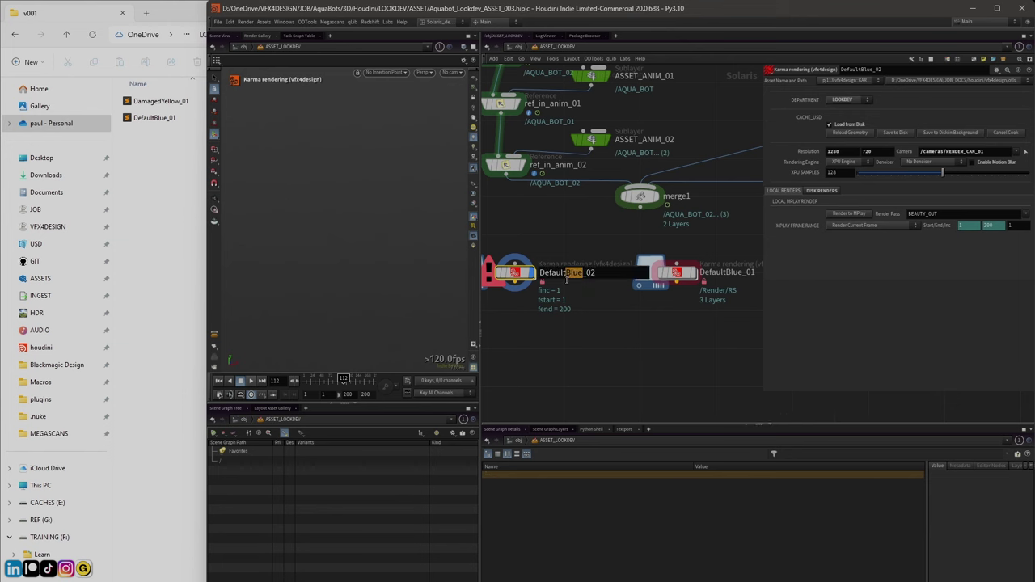
key(Caps_Lock)
text(R)
key(Caps_Lock)
text(ed_0)
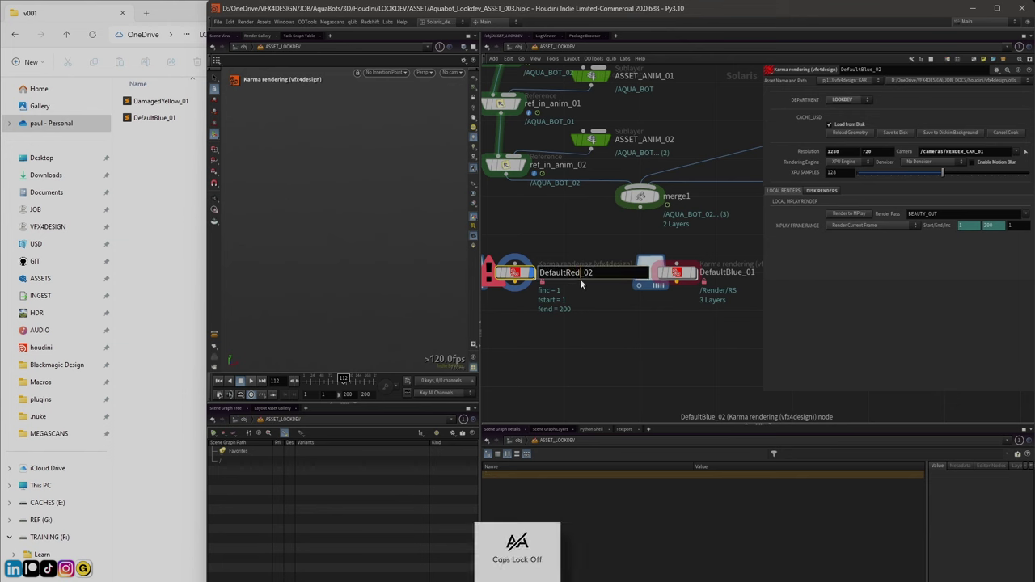
text(13)
key(Return)
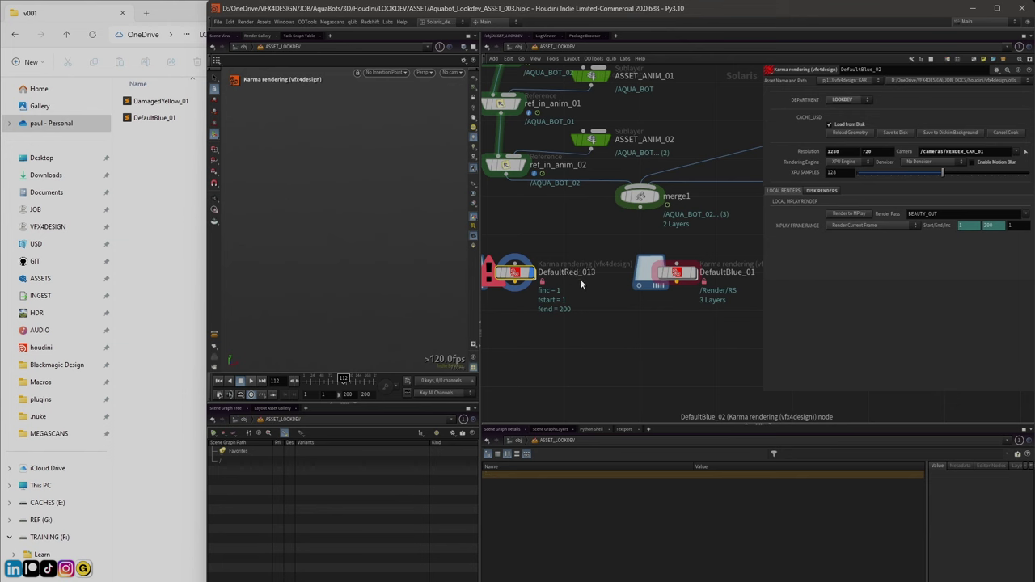
Correct the duplicated Karma node's name to DefaultRed_01
scroll(599, 275, down, 3)
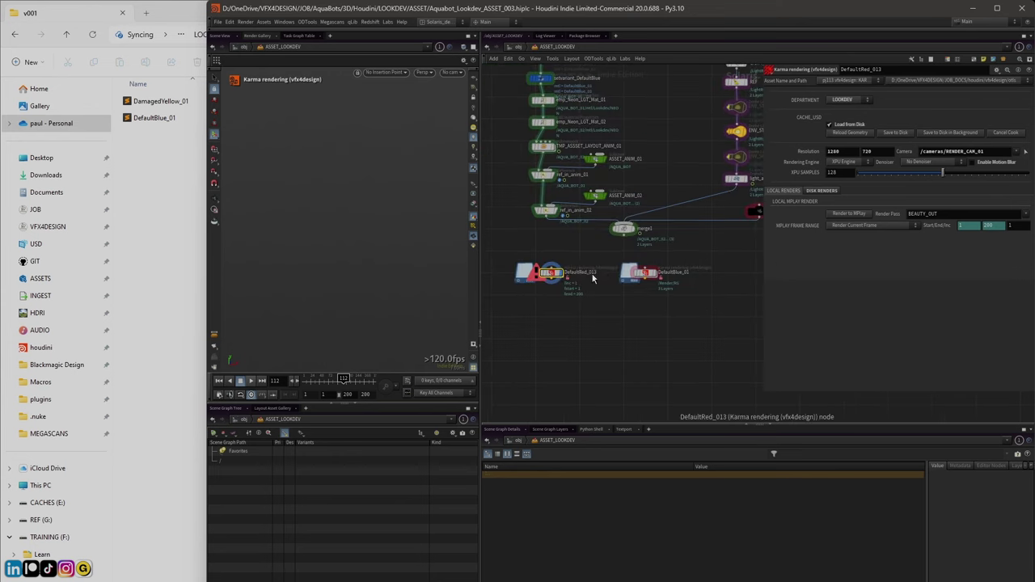
double_click(599, 275)
key(BackSpace)
key(Return)
scroll(597, 251, up, 3)
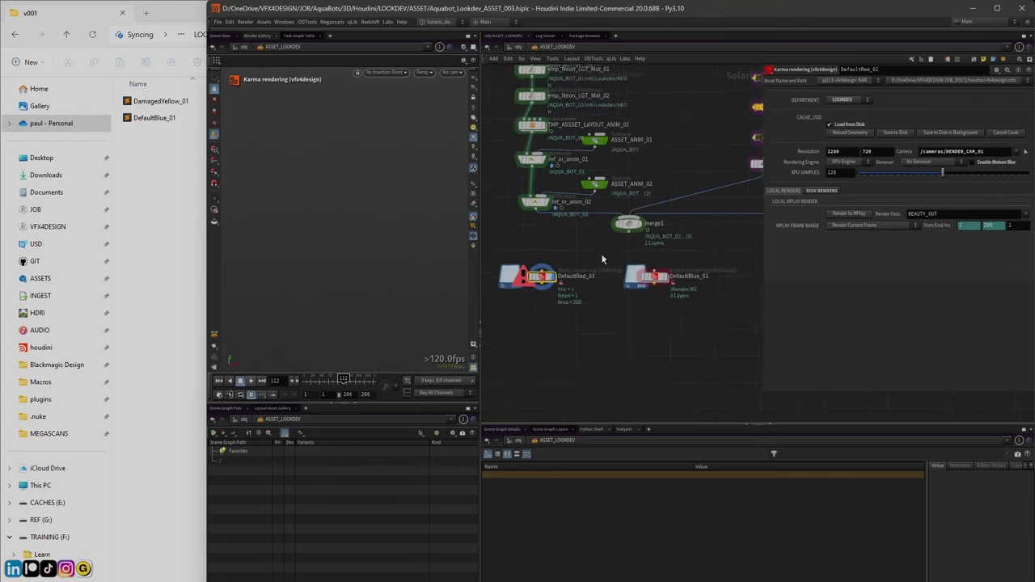
Widen the network editor further and wire the merge1 output into DefaultRed_01
drag(762, 258, 811, 258)
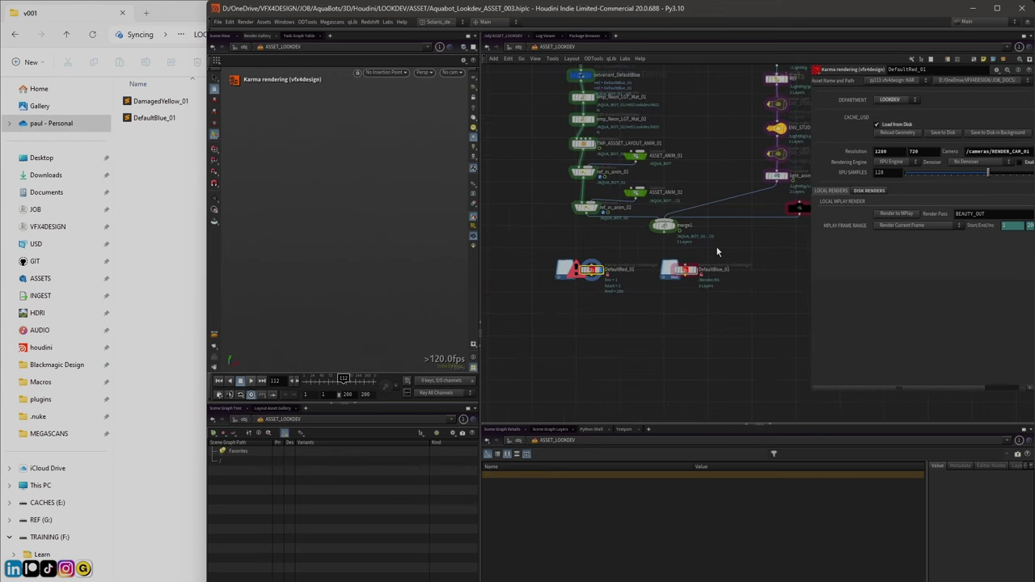
middle_drag(720, 119, 717, 194)
scroll(715, 195, up, 2)
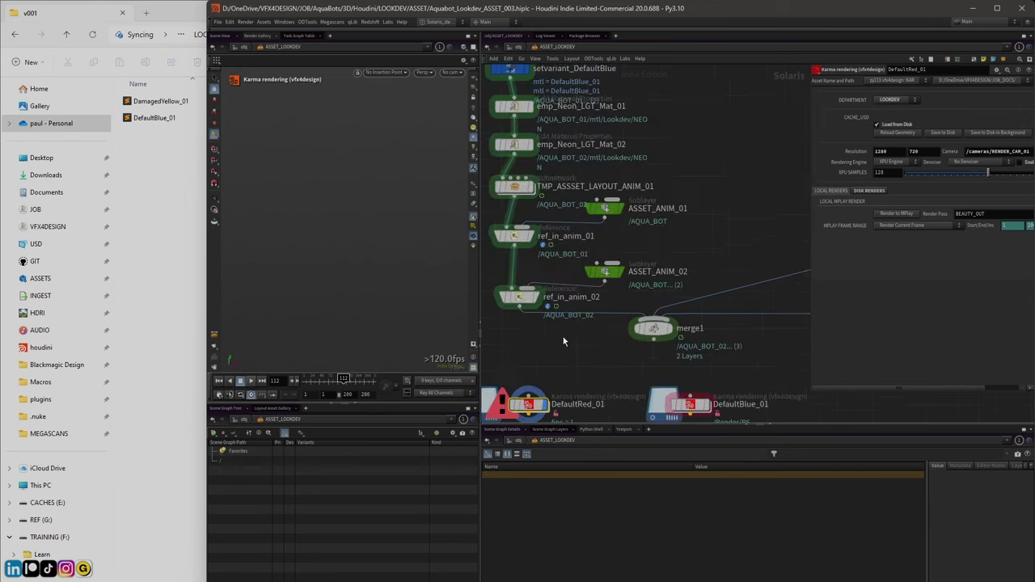
scroll(563, 341, down, 2)
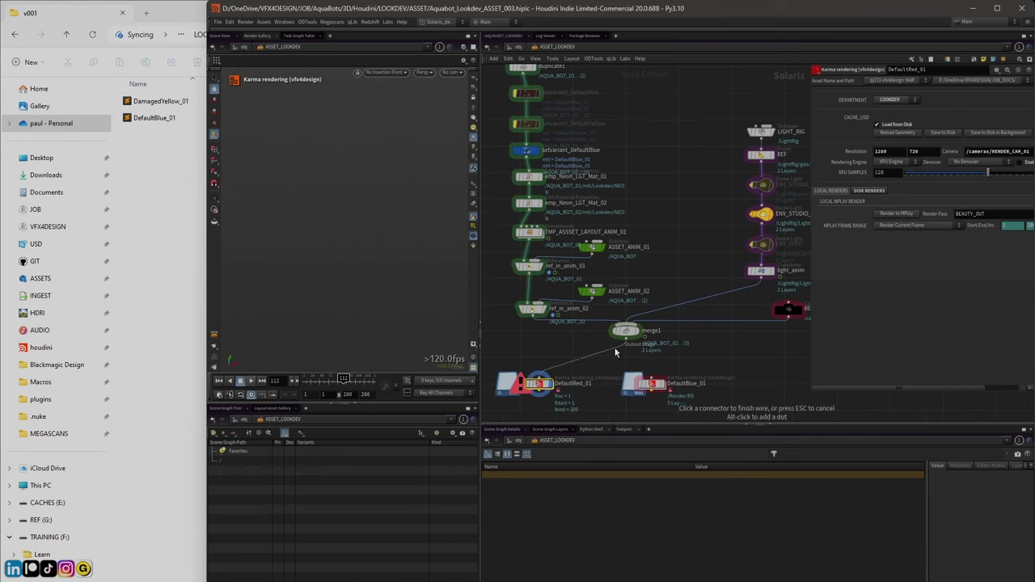
click(544, 386)
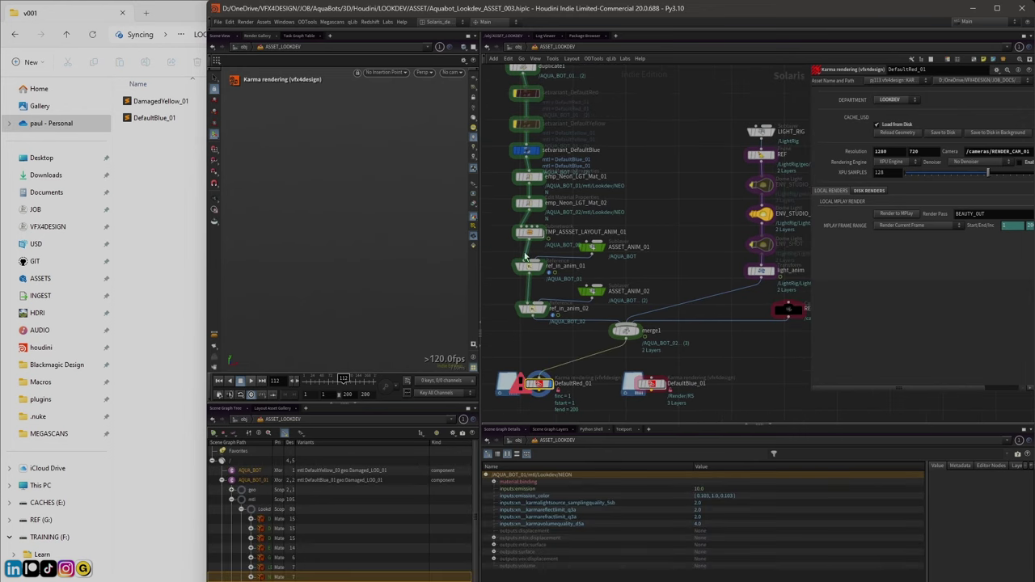
Bypass setvariant_DefaultBlue and enable setvariant_DefaultRed in the asset branch
middle_drag(506, 257, 542, 266)
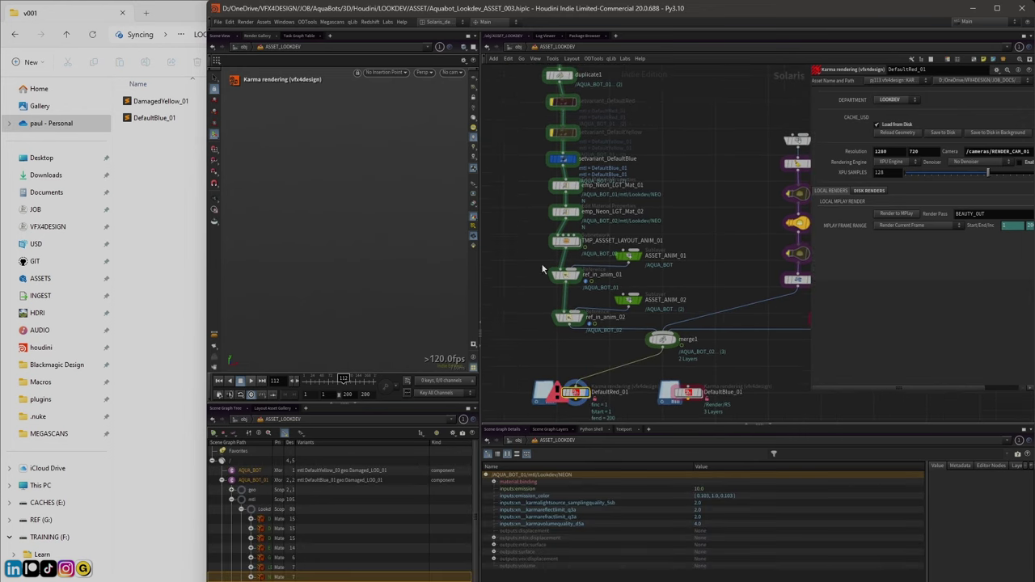
click(550, 157)
click(564, 101)
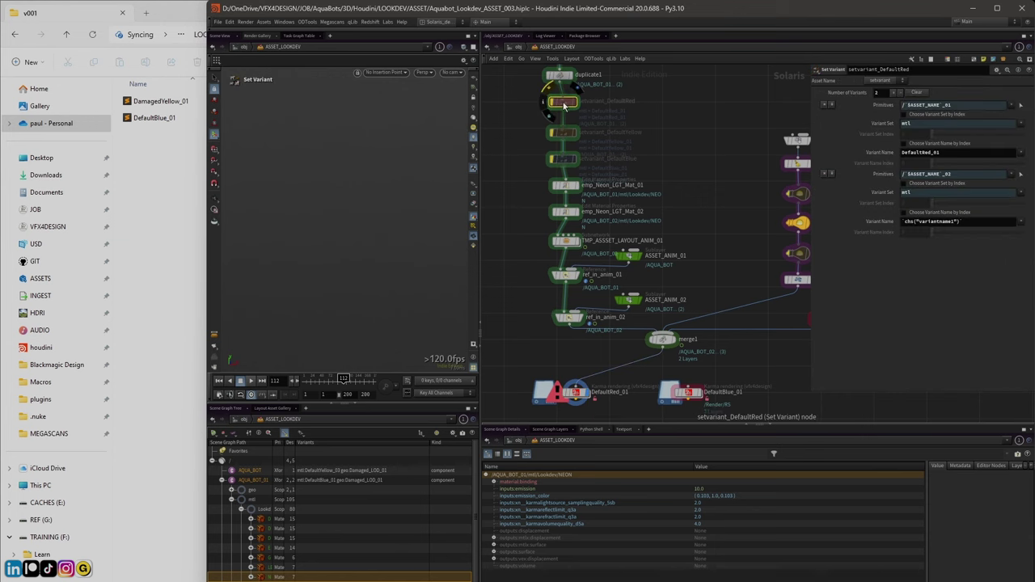
click(555, 101)
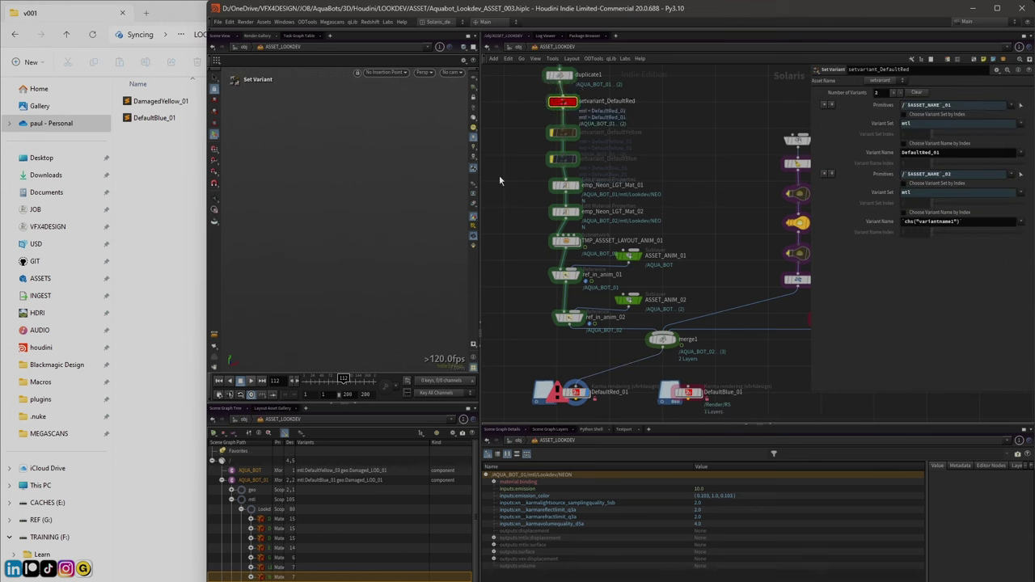
Turn off Load from Disk on DefaultRed_01 and look through RENDER_CAM_01 in the viewport
click(576, 393)
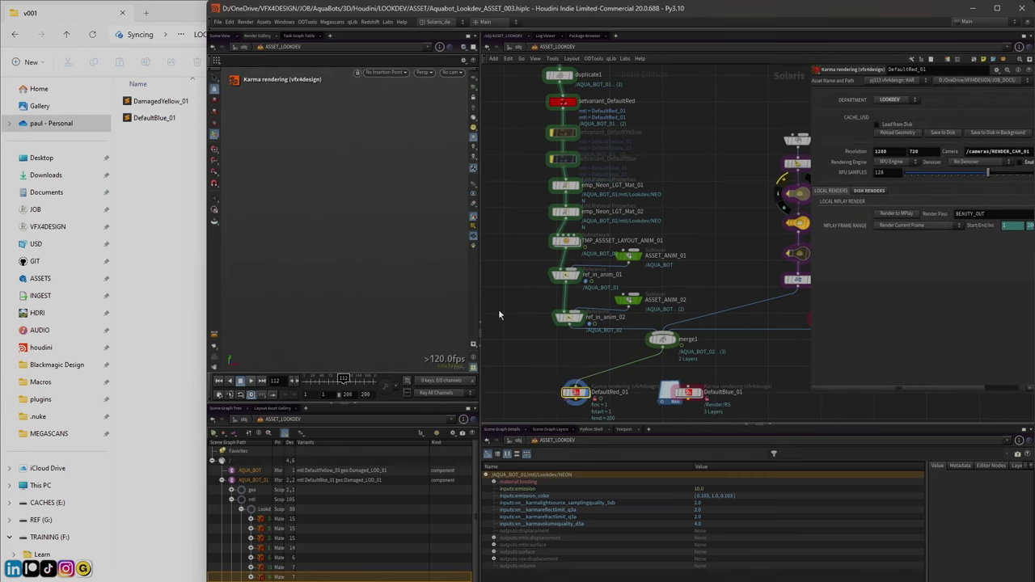
click(449, 72)
click(450, 112)
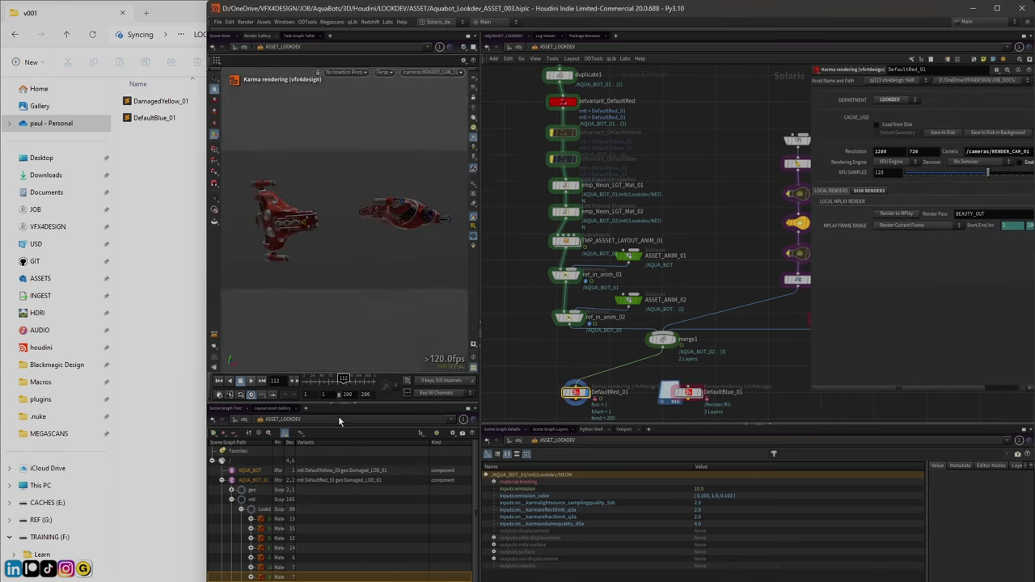
Save the DefaultRed_01 USD cache to disk and refresh the v001 folder in File Explorer
scroll(631, 340, up, 2)
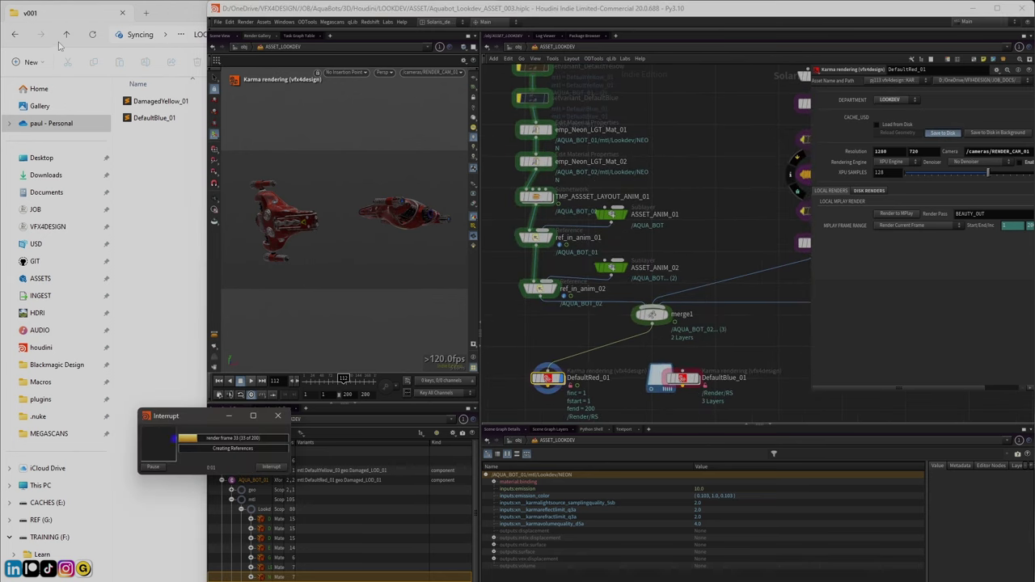
click(176, 162)
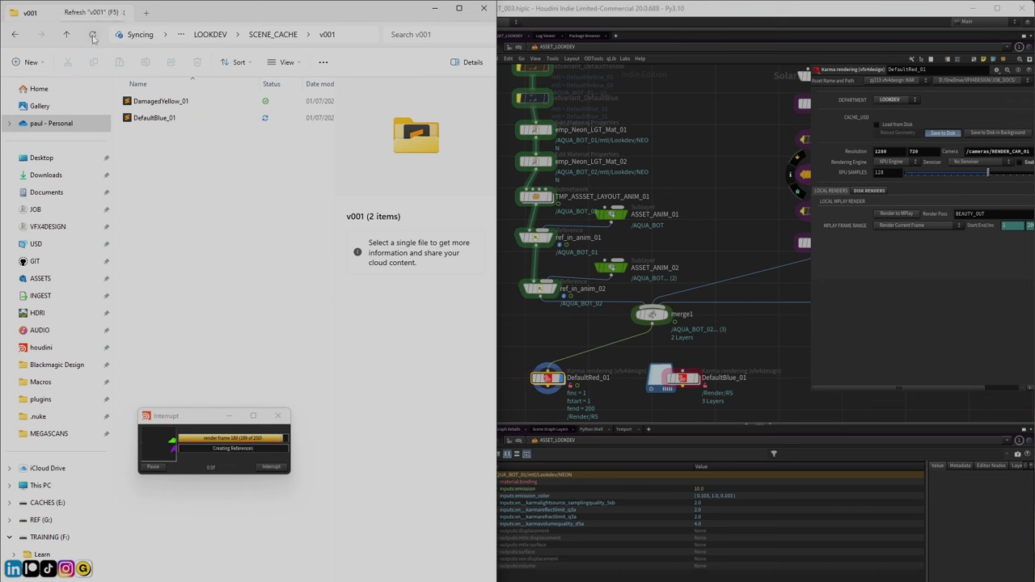
click(93, 36)
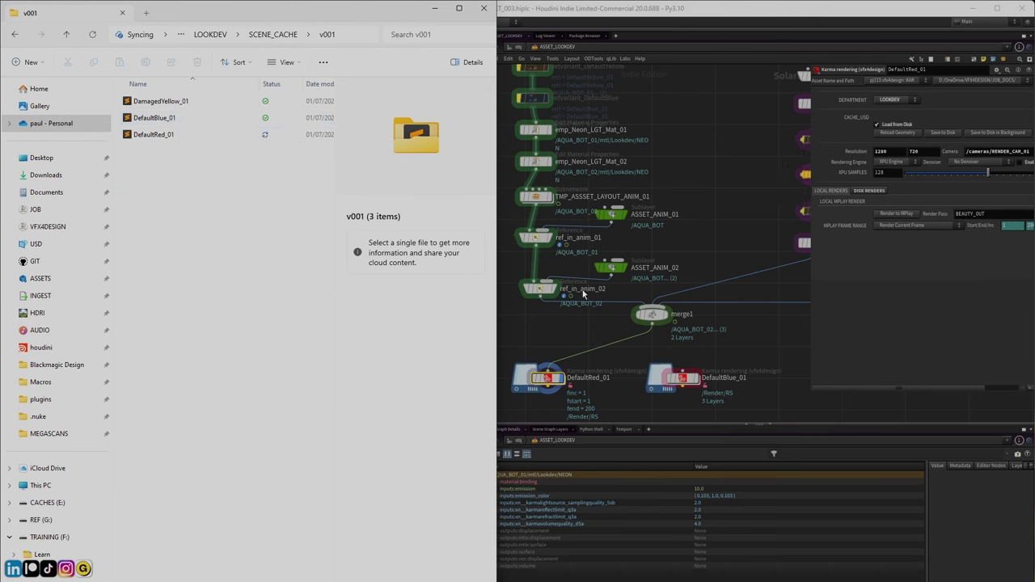
Delete the DamagedYellow_01 file from the v001 folder and go back up to the LOOKDEV folder
right_click(148, 97)
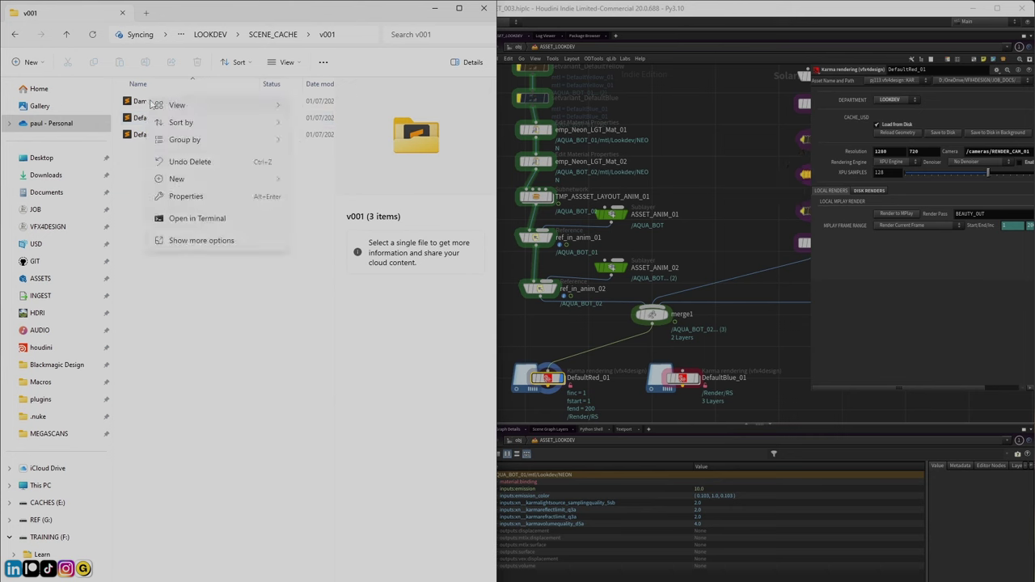
click(148, 102)
right_click(148, 102)
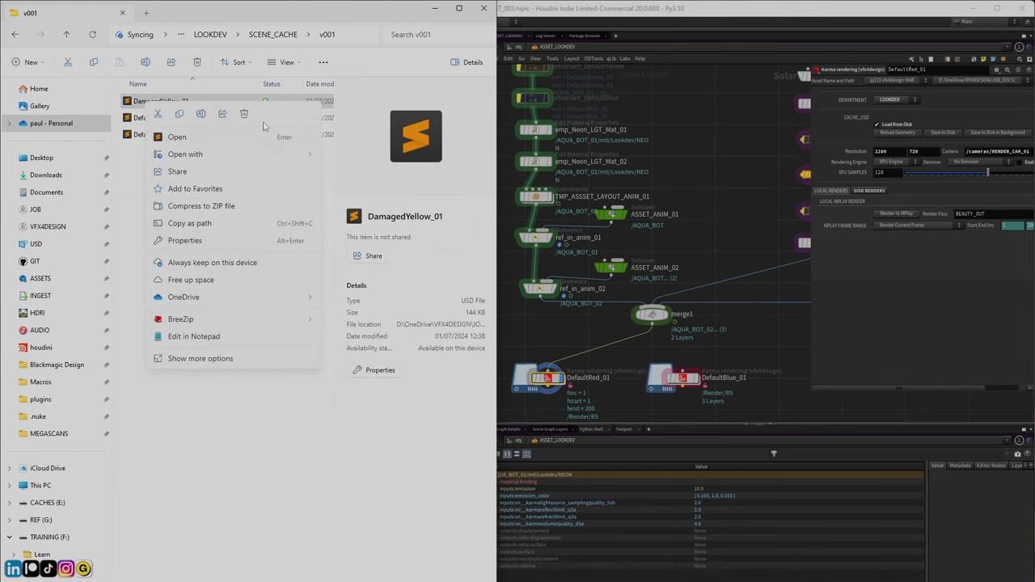
click(245, 114)
click(273, 34)
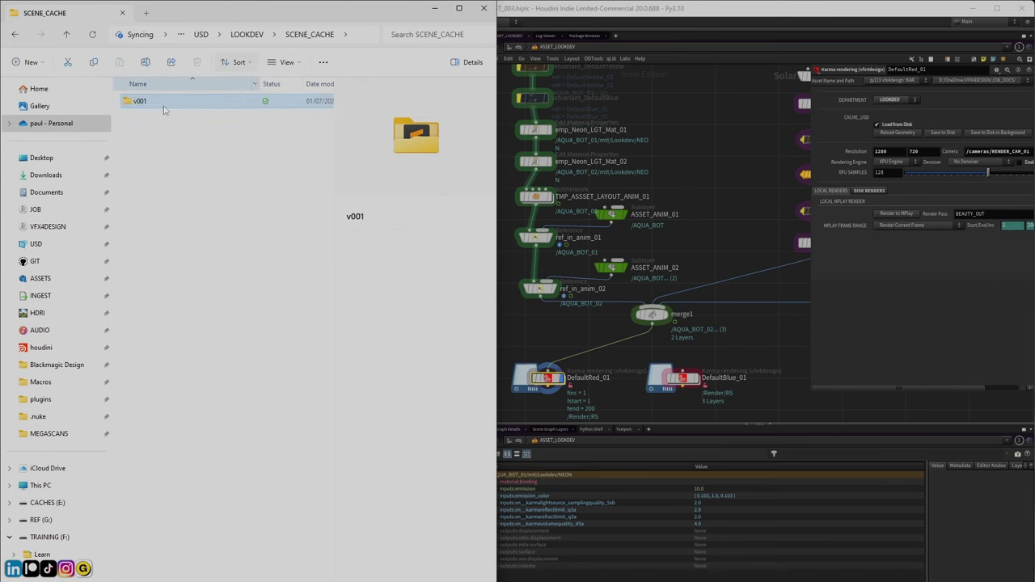
click(247, 34)
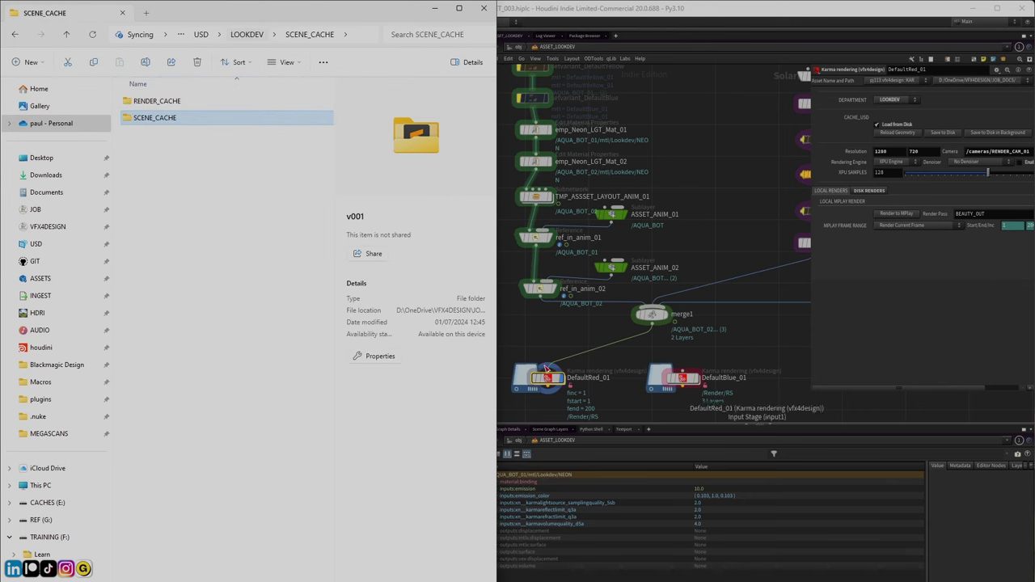
Back in Houdini, wire merge1 into DefaultBlue_01, display that node, and switch its Load from Disk off and back on
click(681, 378)
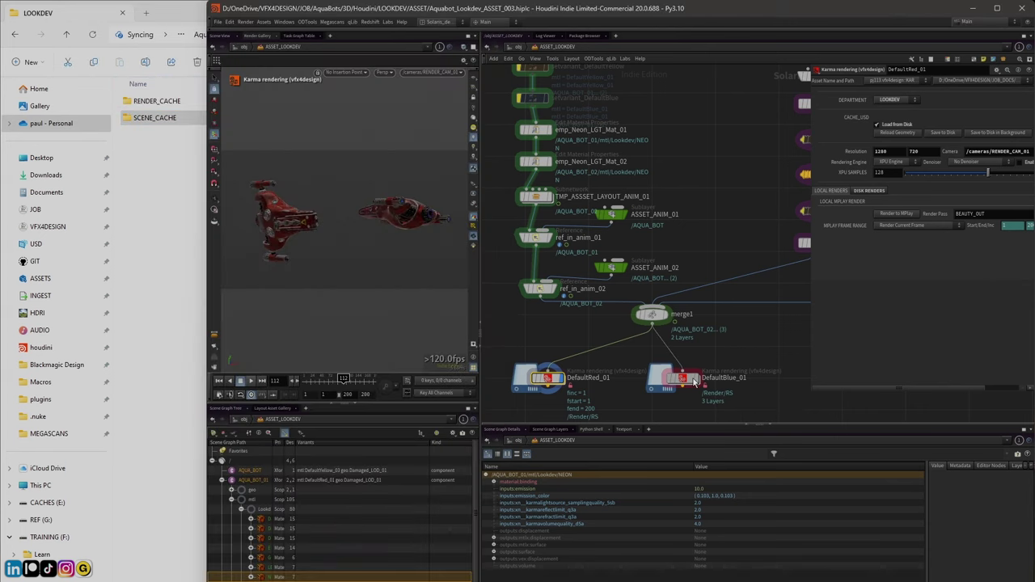
click(699, 384)
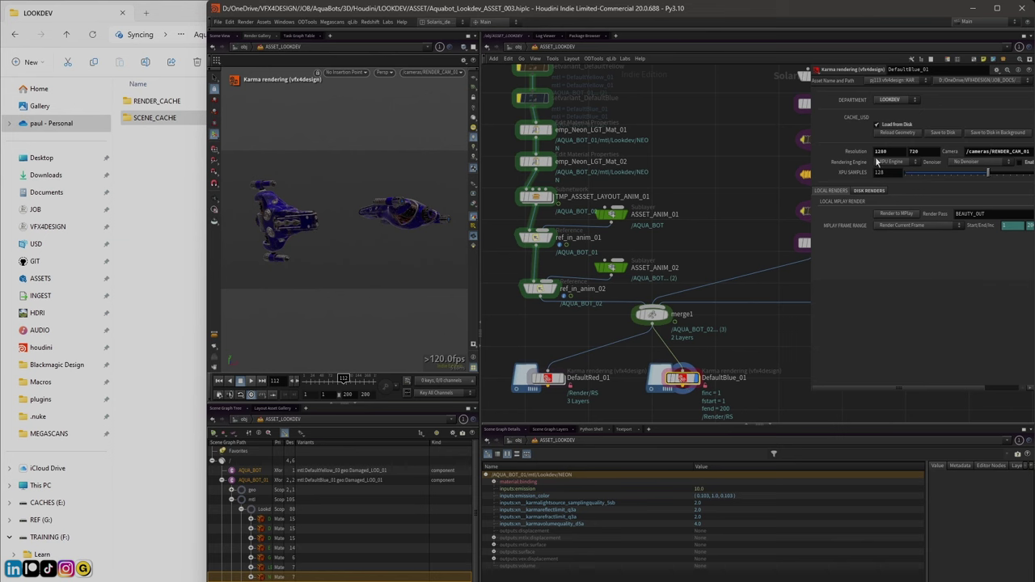
key(ctrl+z)
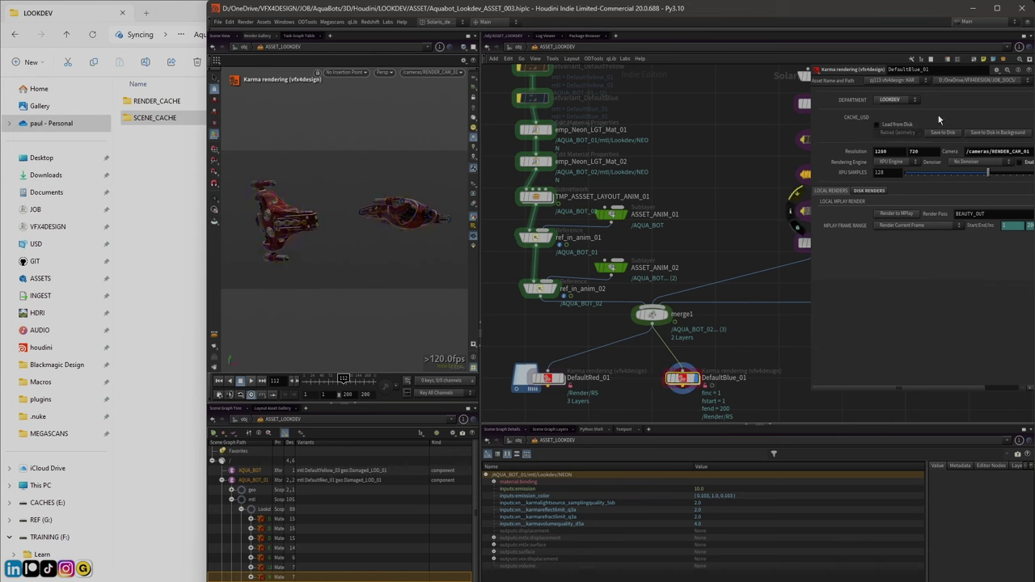
click(880, 124)
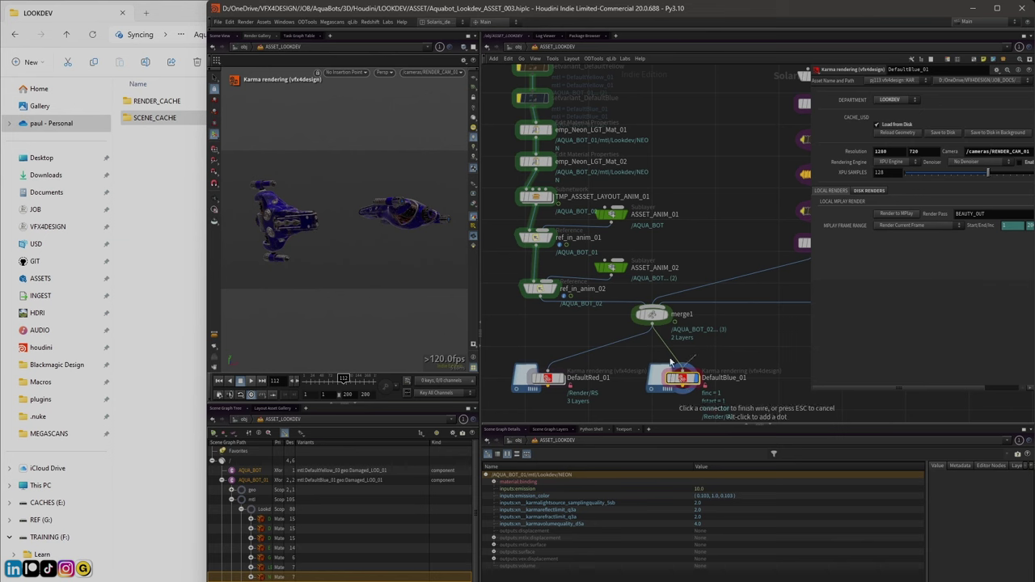
Disconnect DefaultRed_01 and DefaultBlue_01 from merge1 and move DefaultRed_01 further from DefaultBlue_01
drag(545, 373, 546, 354)
middle_drag(590, 361, 573, 268)
scroll(573, 274, down, 1)
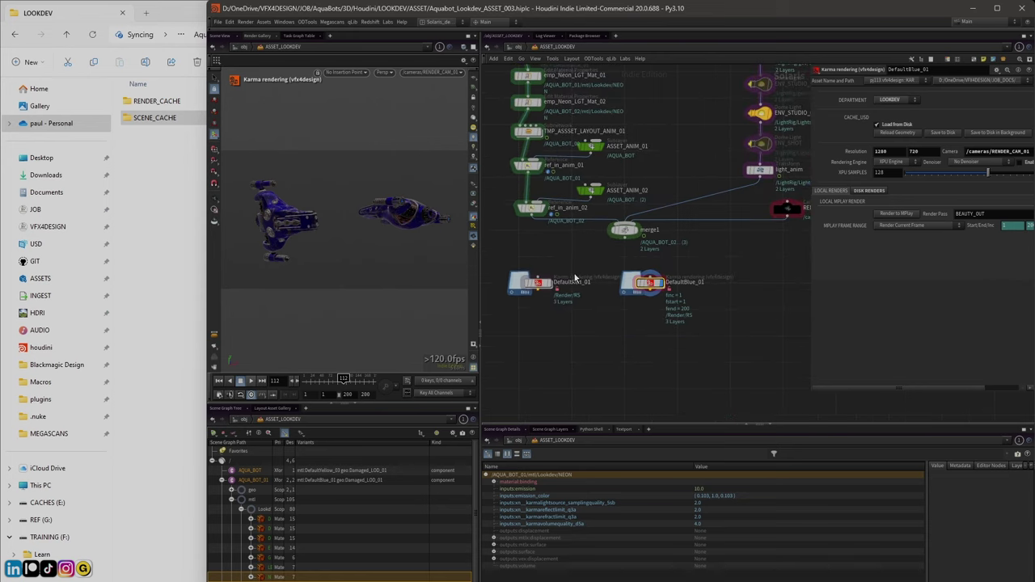
drag(534, 288, 515, 288)
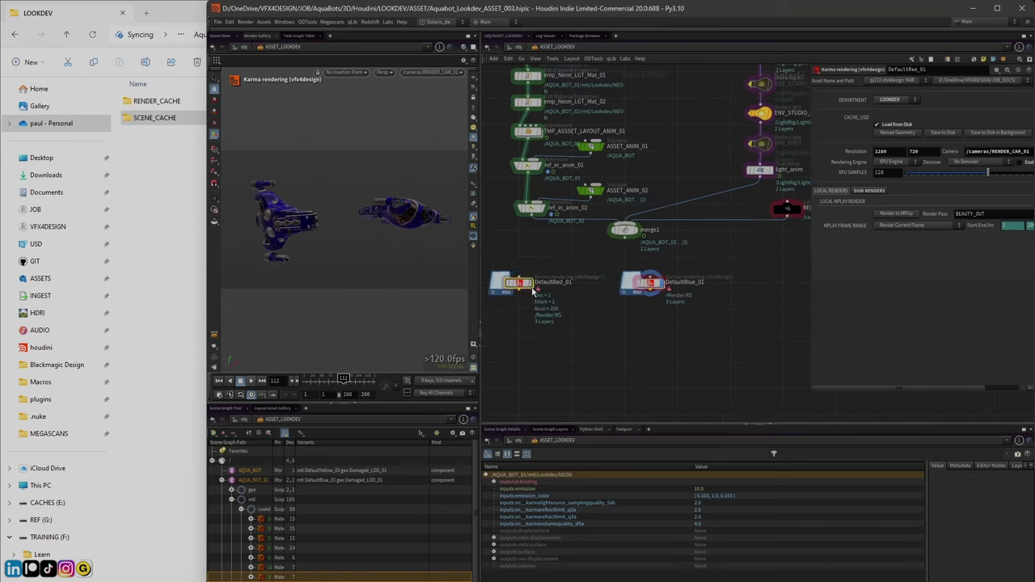
click(652, 285)
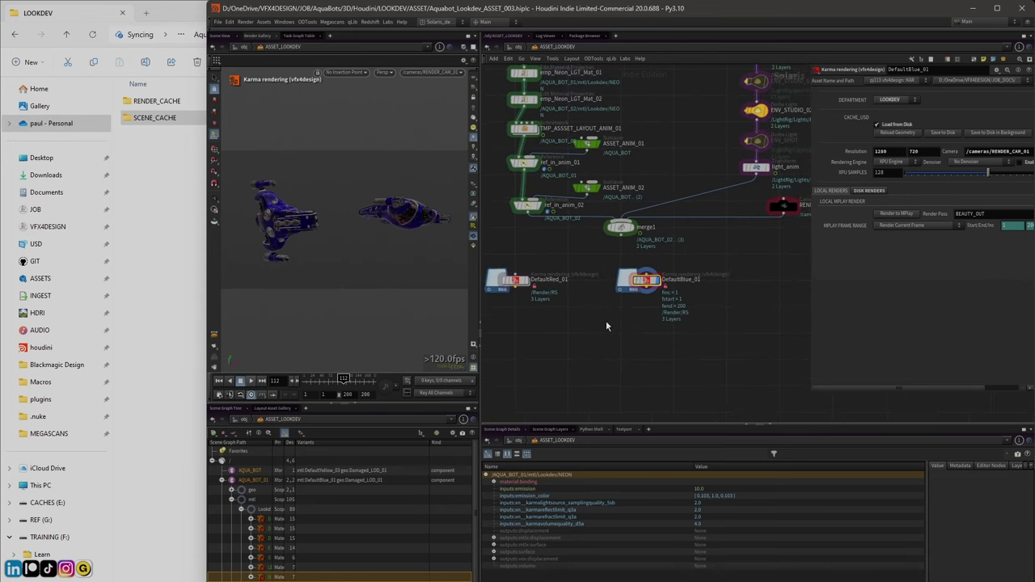
In File Explorer, delete the DamagedYellow_01 folder from RENDER_CACHE and return to the LOOKDEV folder
click(128, 102)
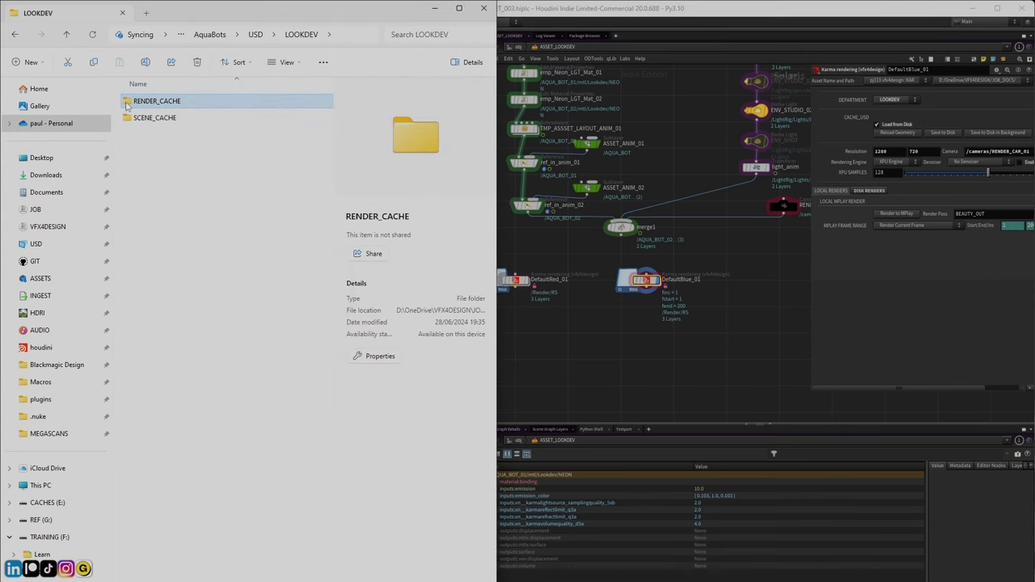
double_click(128, 102)
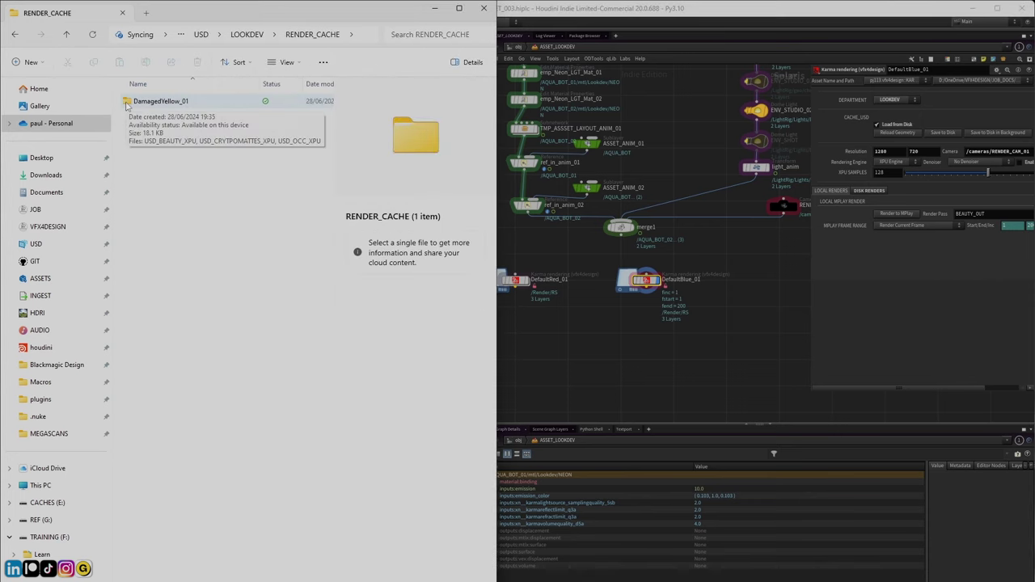
right_click(125, 104)
click(224, 117)
key(Delete)
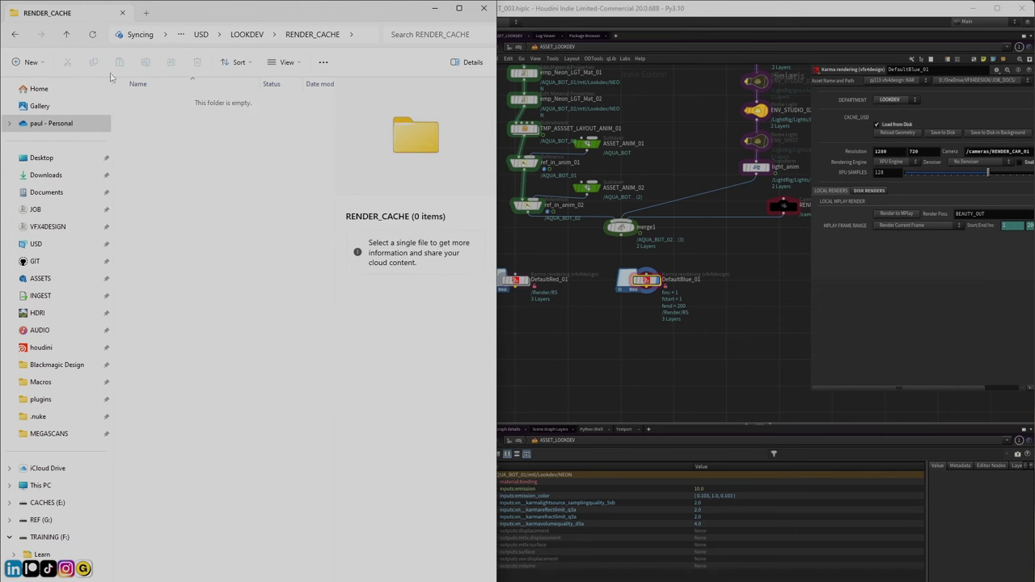
click(66, 36)
Back in Houdini, move DefaultBlue_01 closer to DefaultRed_01 and widen the parameter area
click(596, 316)
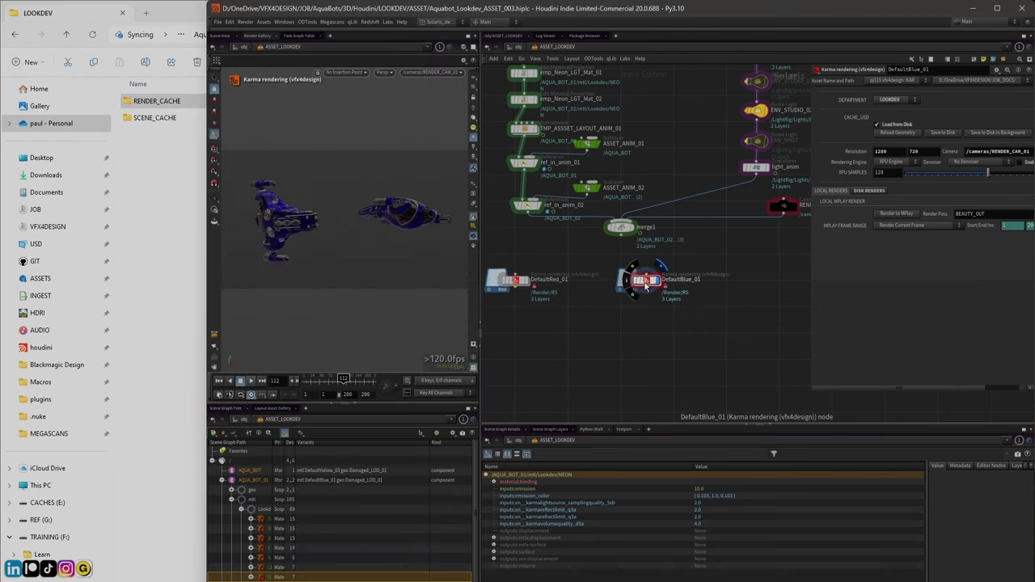
drag(636, 283, 625, 283)
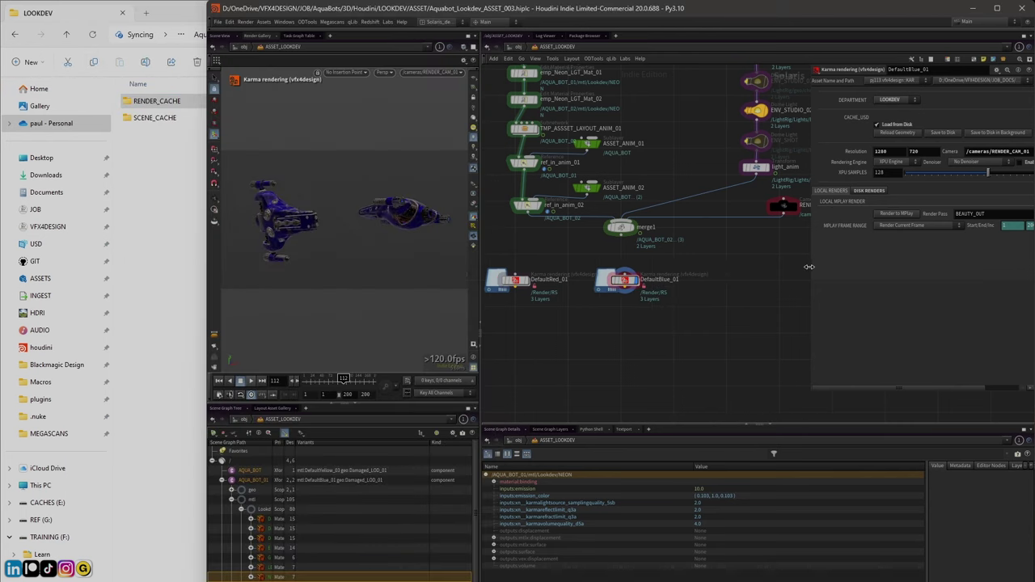
drag(809, 267, 692, 268)
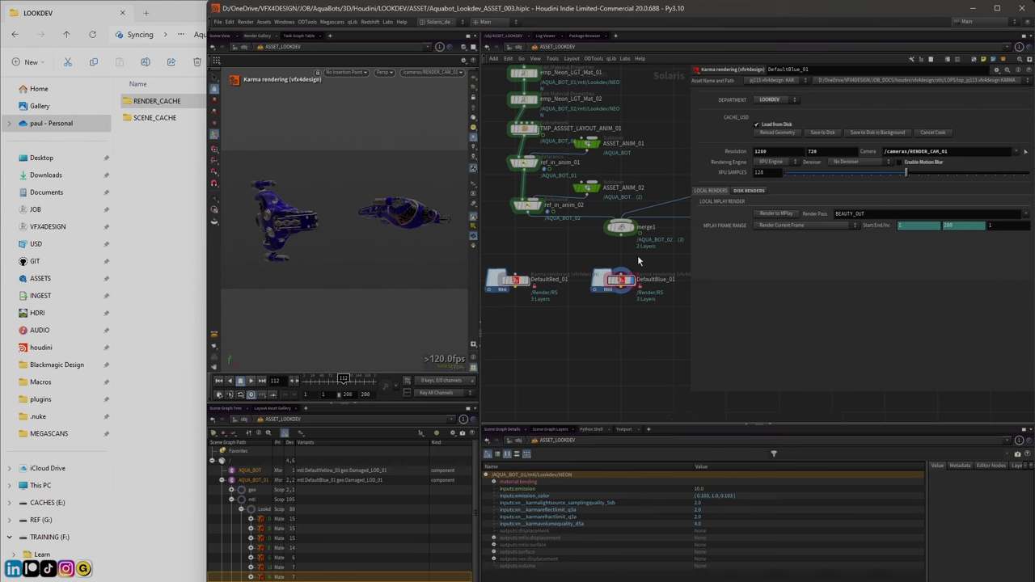
scroll(644, 264, up, 2)
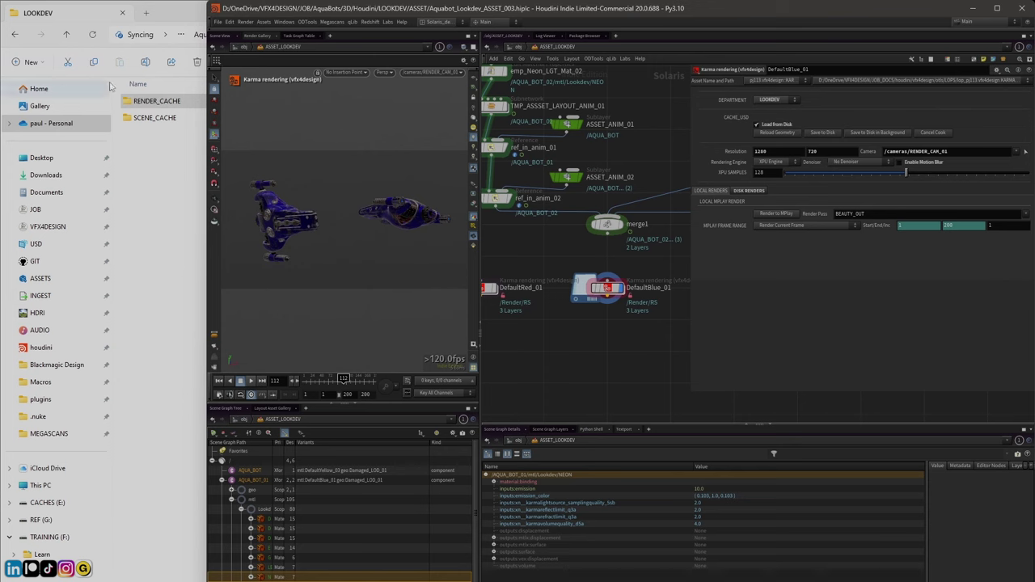
Review the RENDER_CACHE and SCENE_CACHE folders in File Explorer, and return to Houdini
click(170, 22)
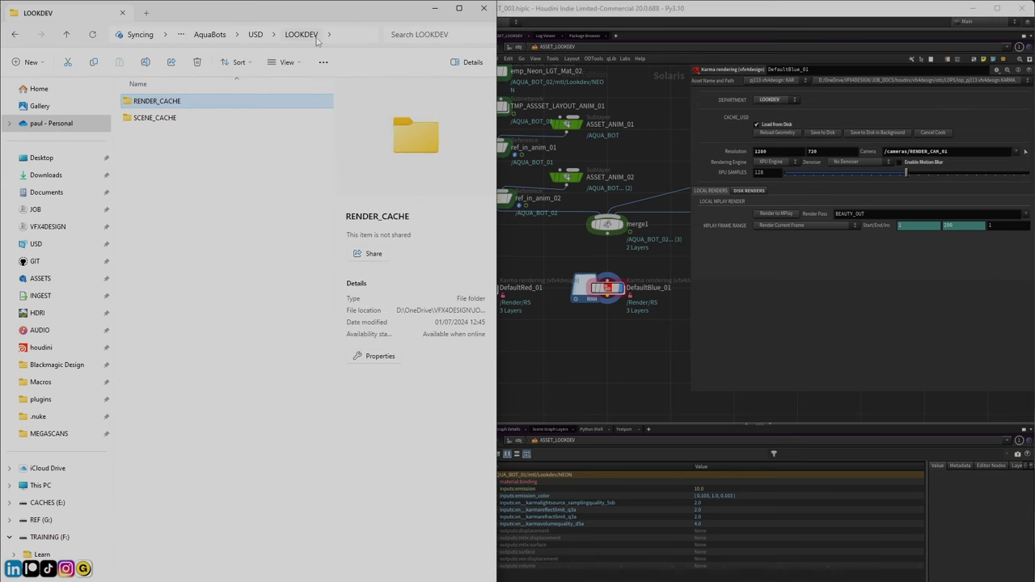
click(145, 122)
click(157, 103)
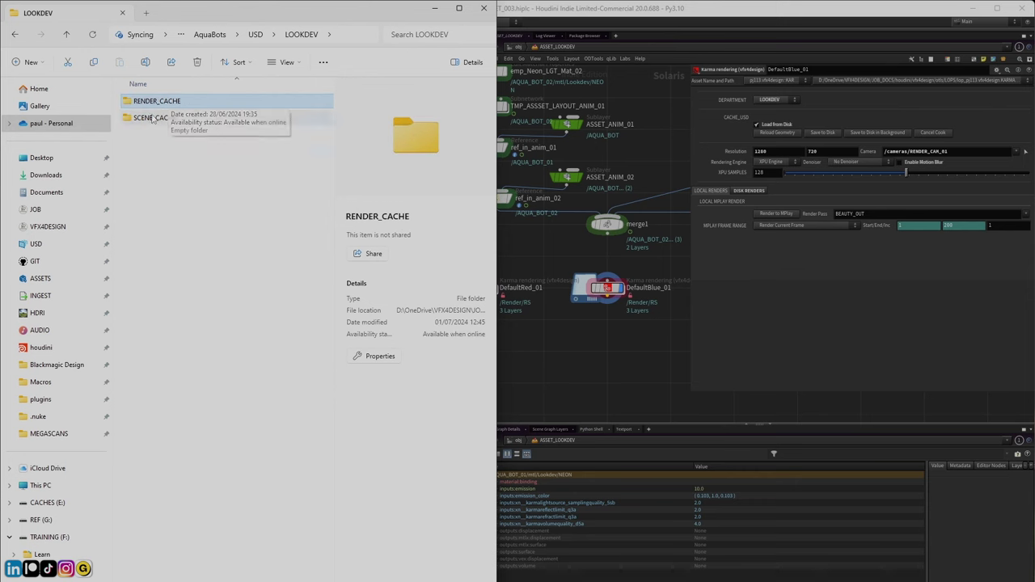
click(536, 9)
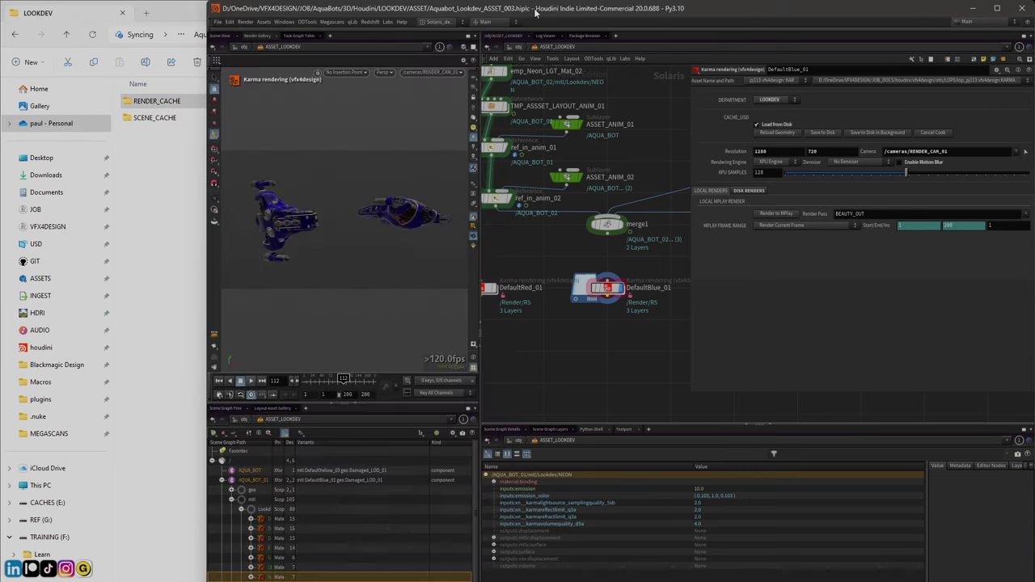
Give the network editor slightly more width and compare the cached variants by displaying DefaultRed_01 followed by DefaultBlue_01
drag(690, 280, 712, 279)
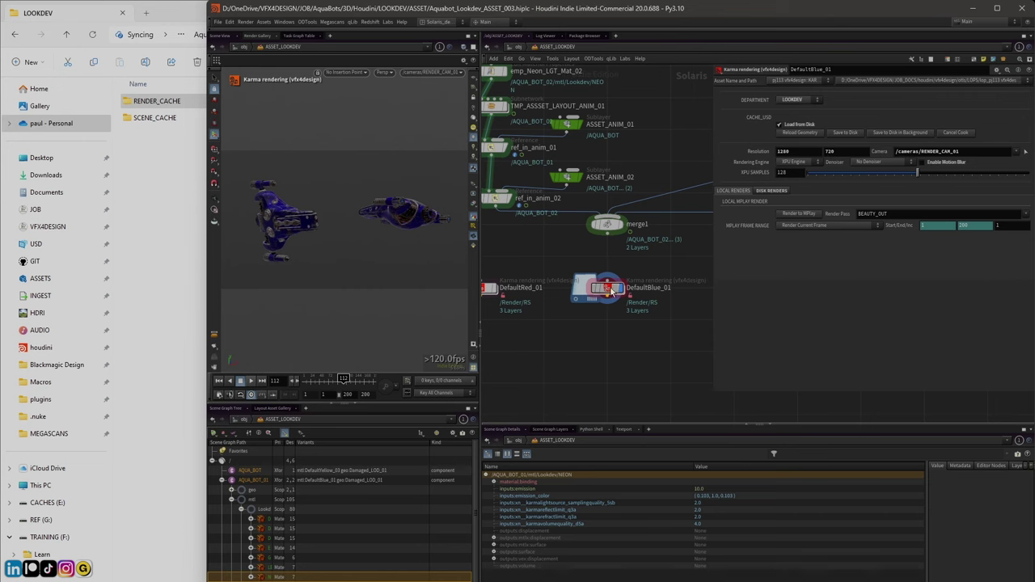
scroll(558, 309, up, 2)
scroll(514, 302, down, 1)
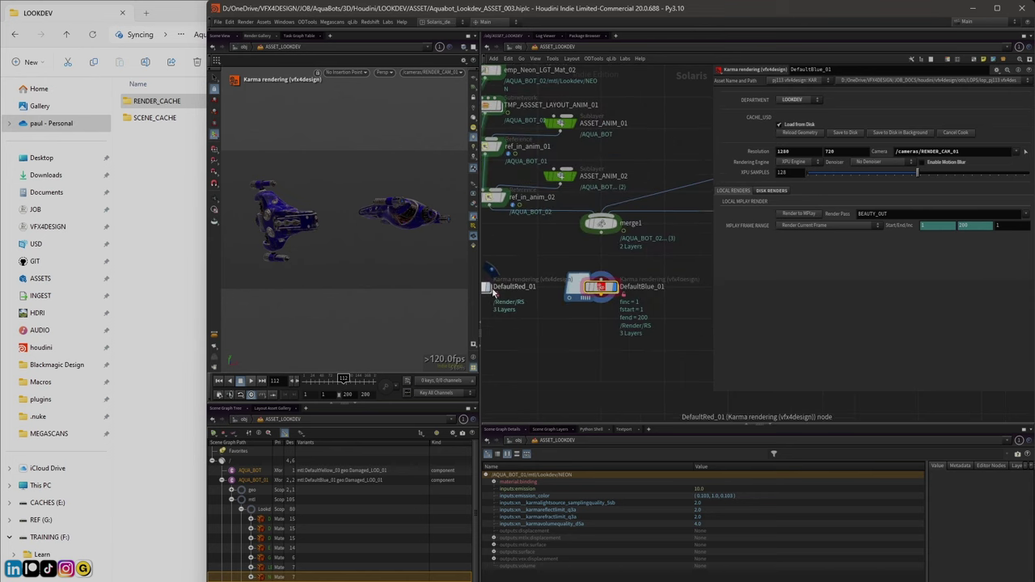
click(491, 290)
middle_drag(522, 325, 543, 326)
scroll(599, 304, up, 2)
click(657, 283)
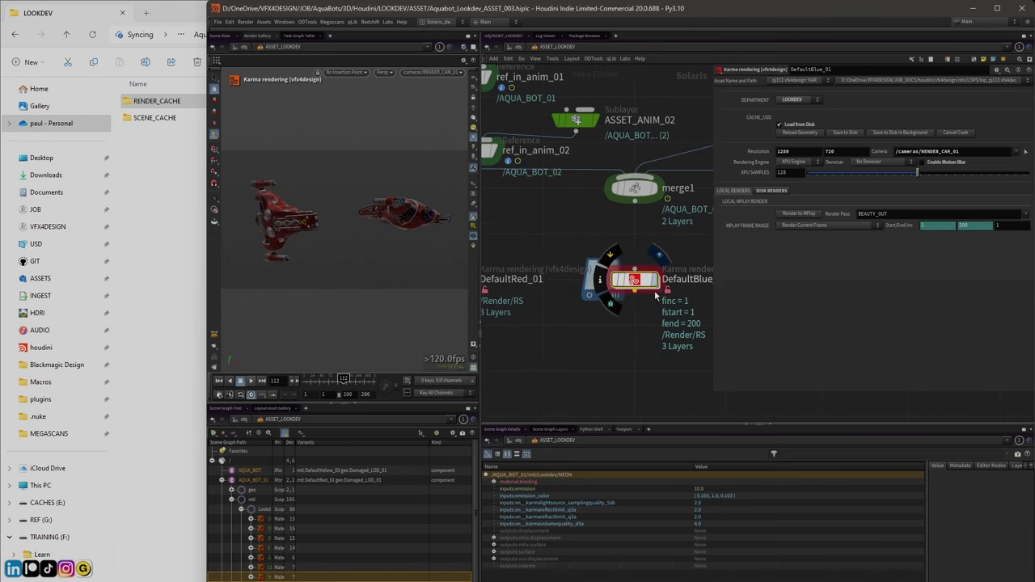
scroll(625, 328, down, 3)
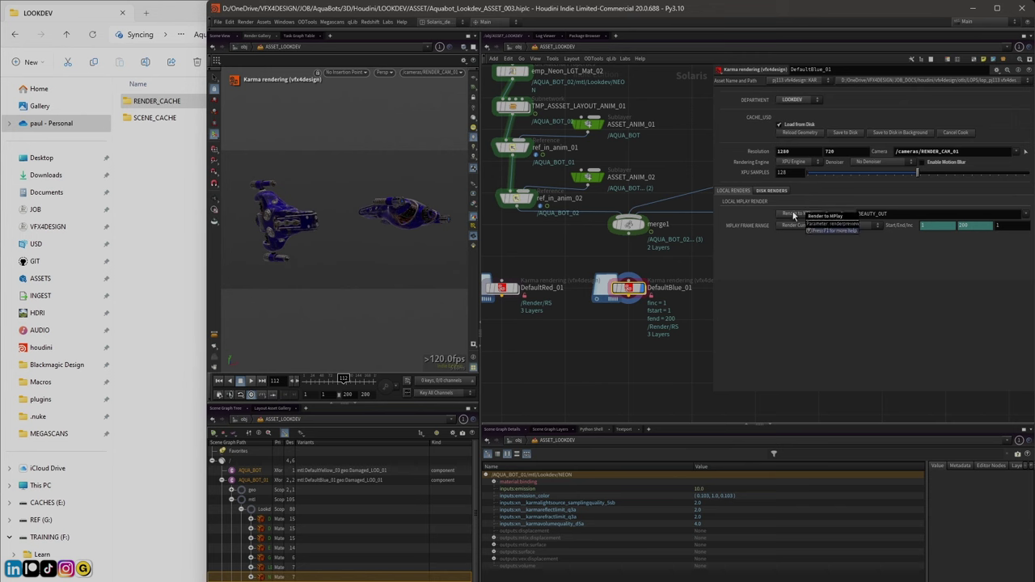
Try the specific frame range option, set the range back to Render Current Frame, and render DefaultBlue_01's BEAUTY_OUT pass to MPlay
click(879, 225)
click(814, 241)
click(842, 228)
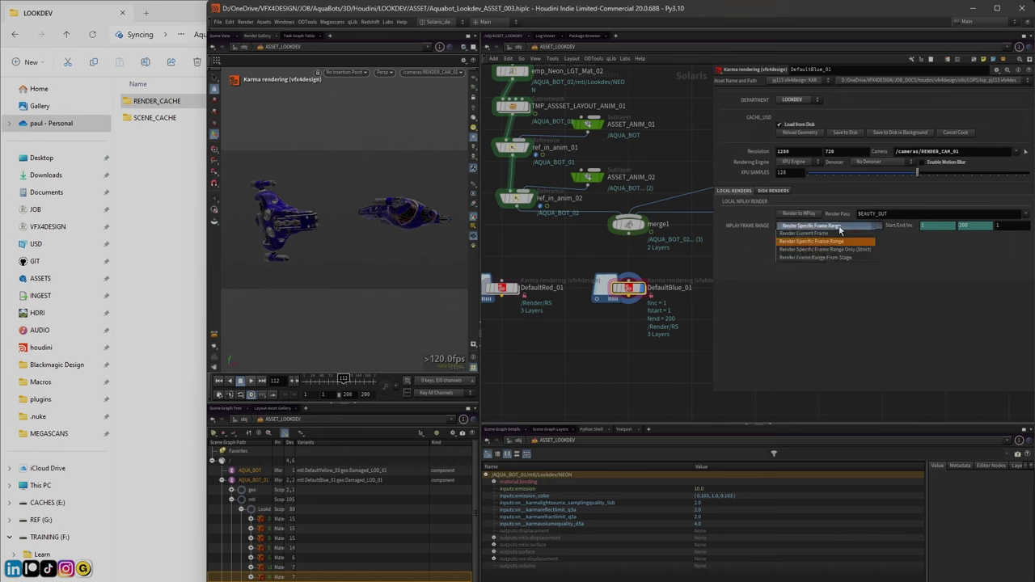
click(844, 233)
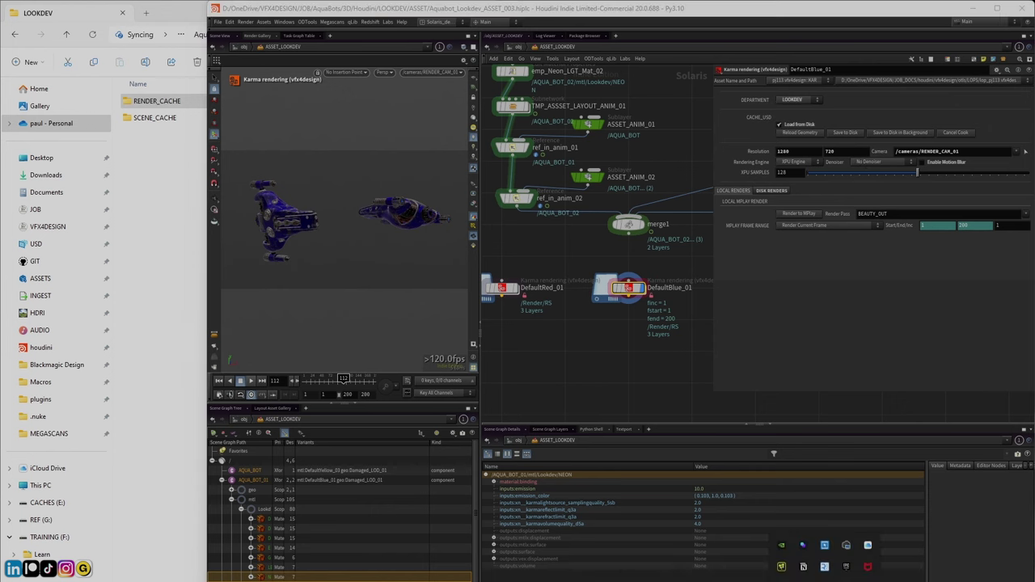
click(666, 357)
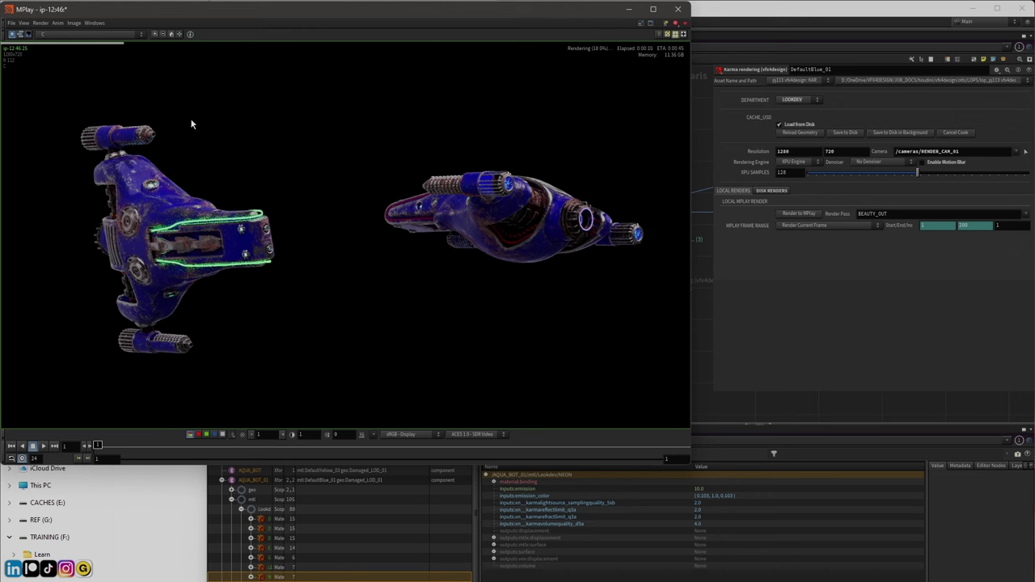
Inspect the render's C_ENV_STUDIO_02, combineddiffuse_emission and albedo image planes in MPlay
click(115, 35)
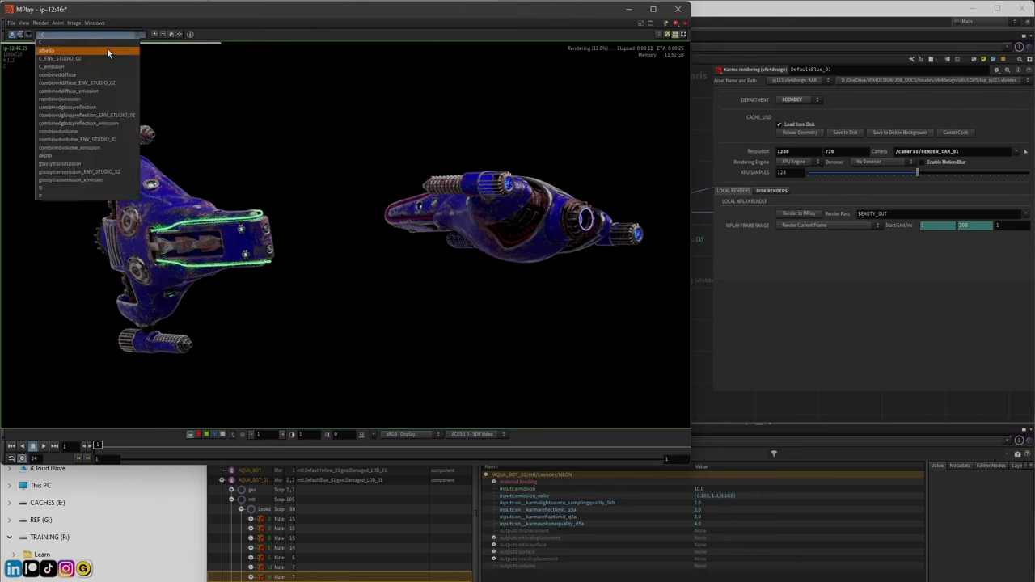
click(105, 58)
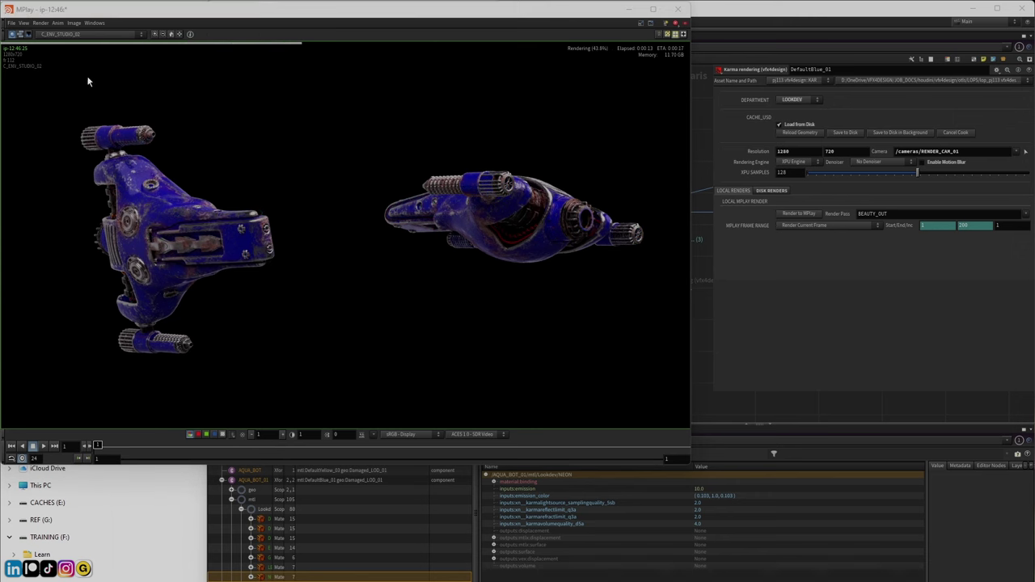
click(81, 35)
click(79, 58)
click(75, 36)
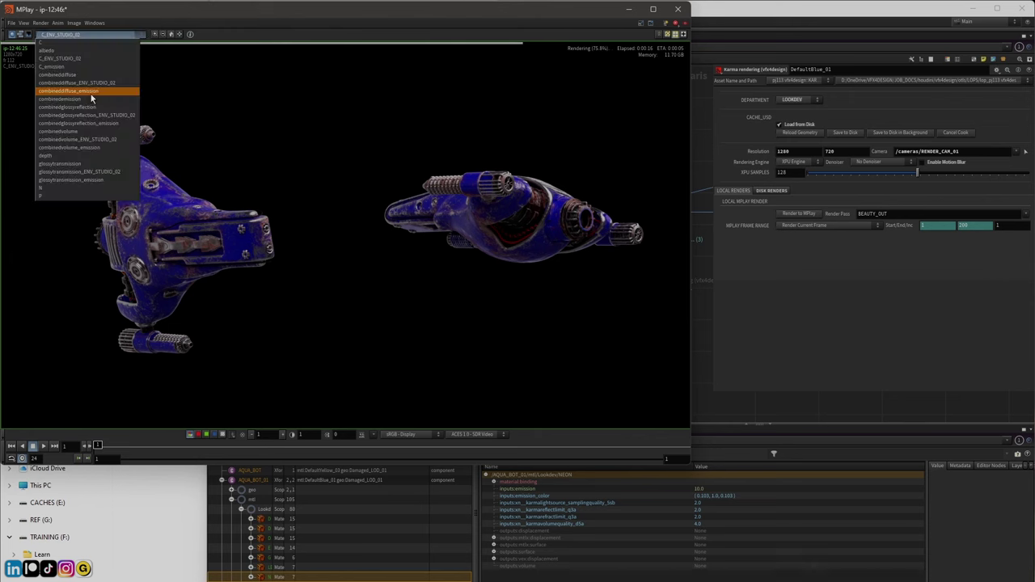
click(90, 92)
click(77, 36)
click(76, 51)
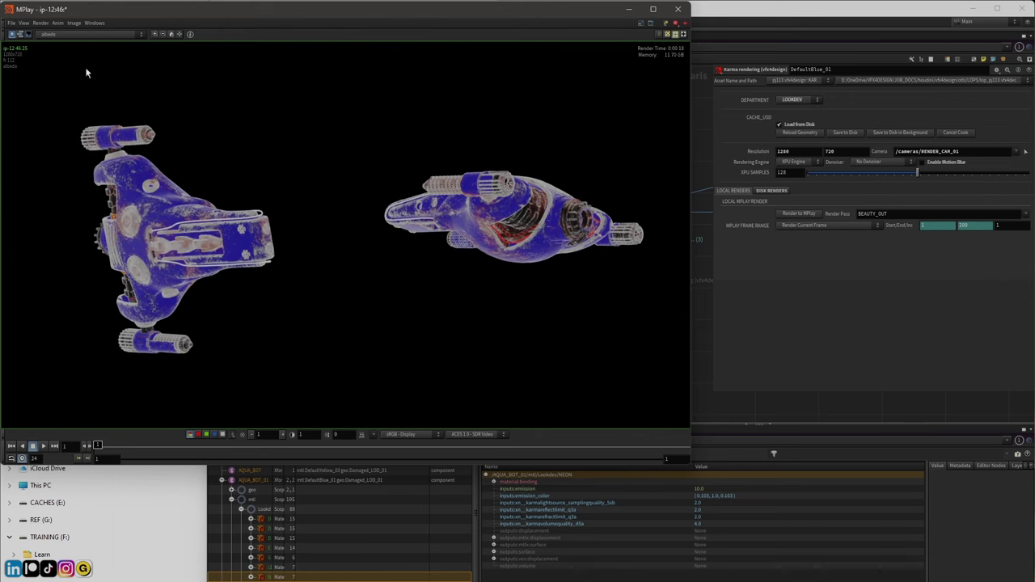
Switch the MPlay render back to the C_ENV_STUDIO_02 image plane and close MPlay
click(58, 34)
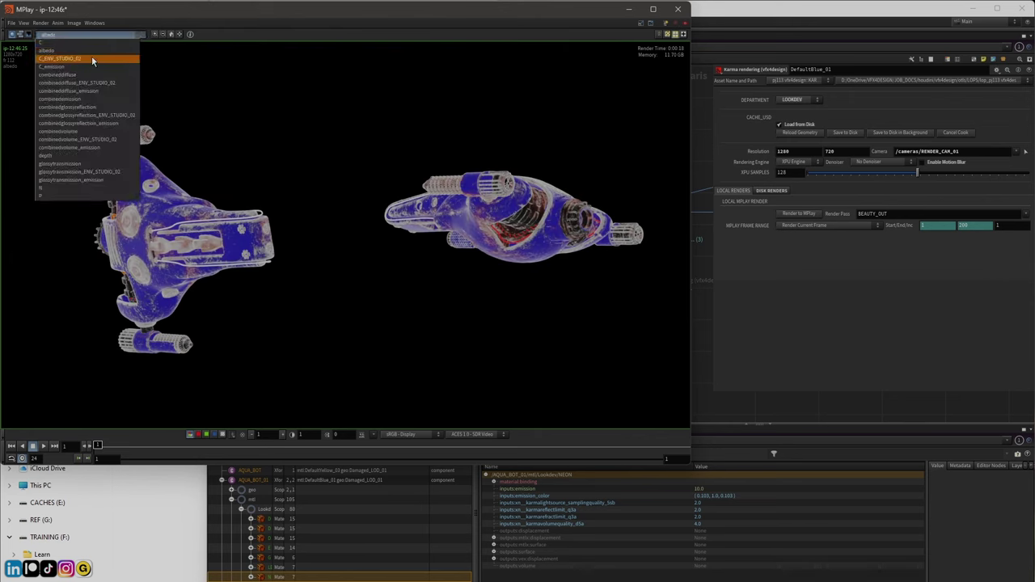
click(92, 56)
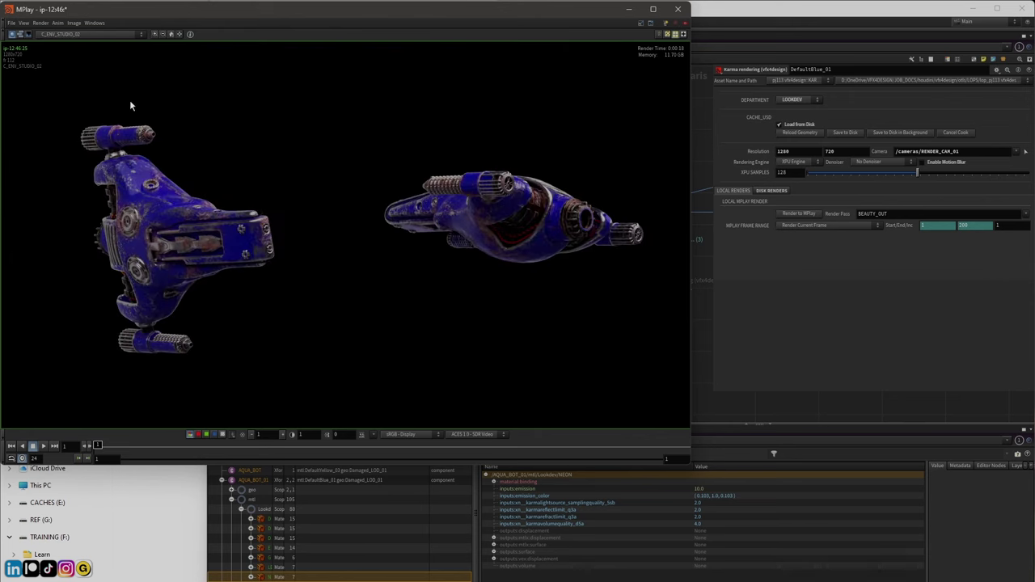
click(677, 9)
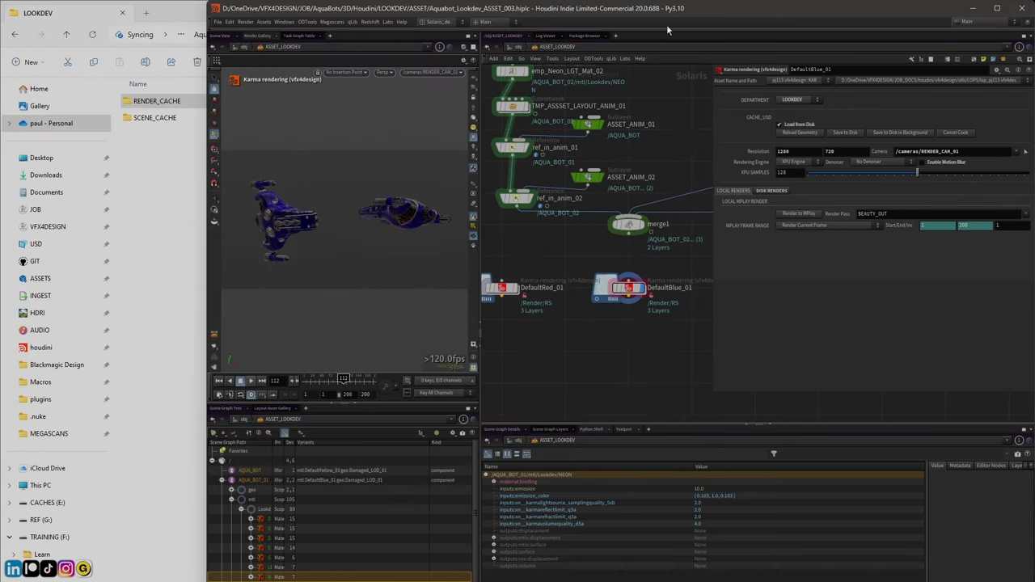
Widen the network view and re-enable the bypassed ENV_STUDIO_01 and ENV_SHOT dome lights
drag(713, 143, 809, 144)
key(h)
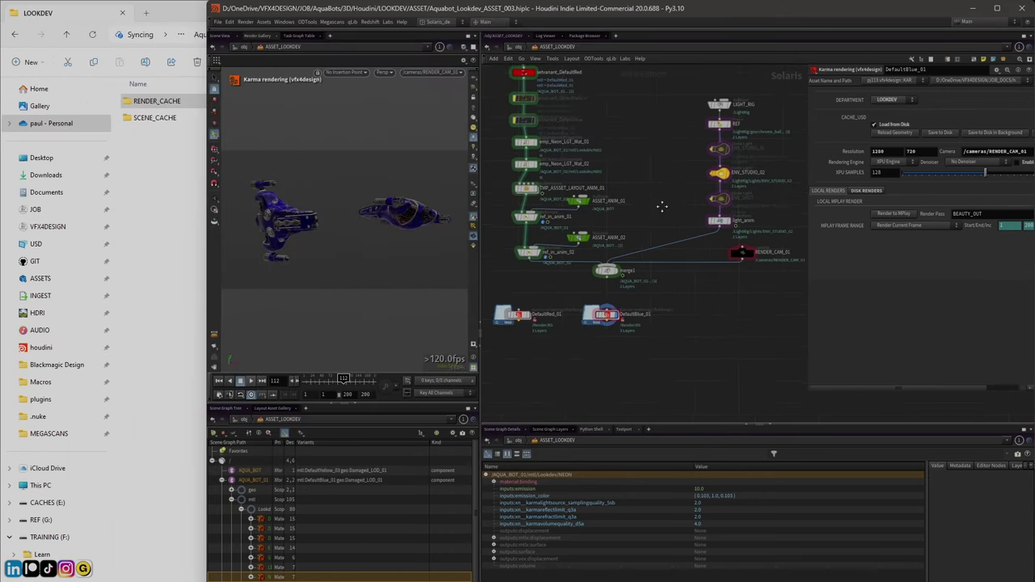
click(684, 195)
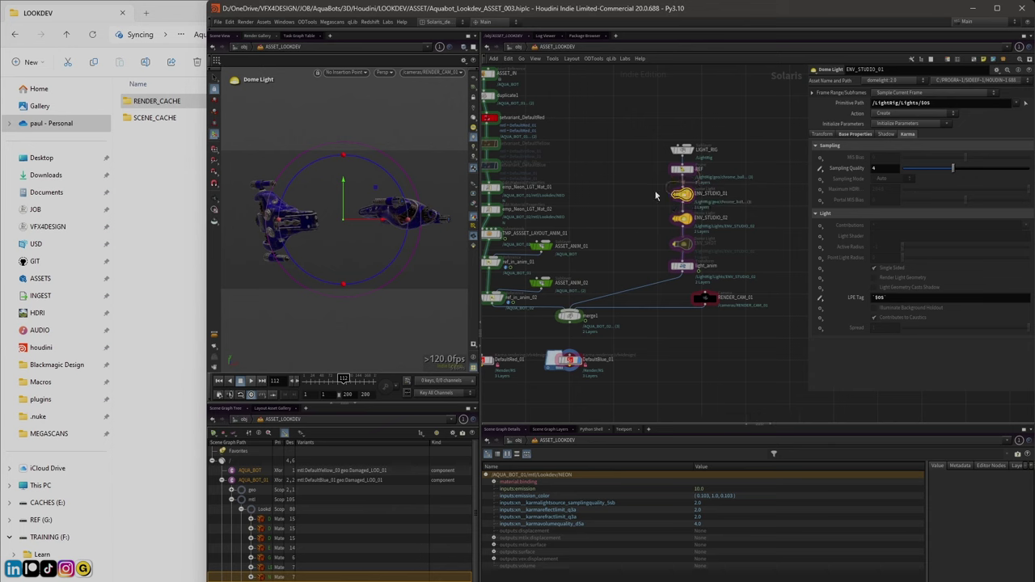
click(685, 246)
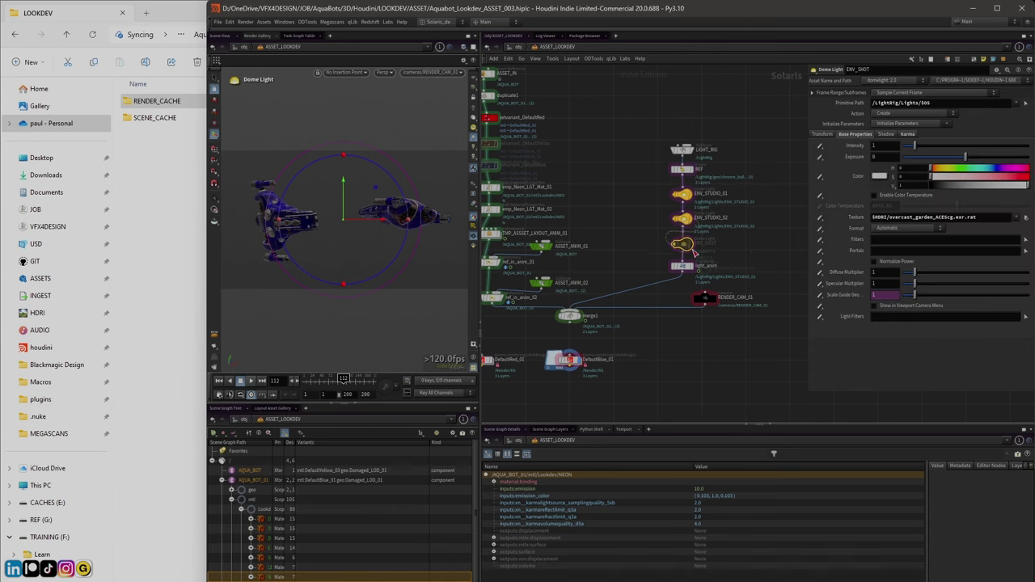
Connect merge1 to DefaultBlue_01, look inside the node's internal render network, and return to ASSET_LOOKDEV
middle_drag(646, 365, 675, 280)
click(615, 289)
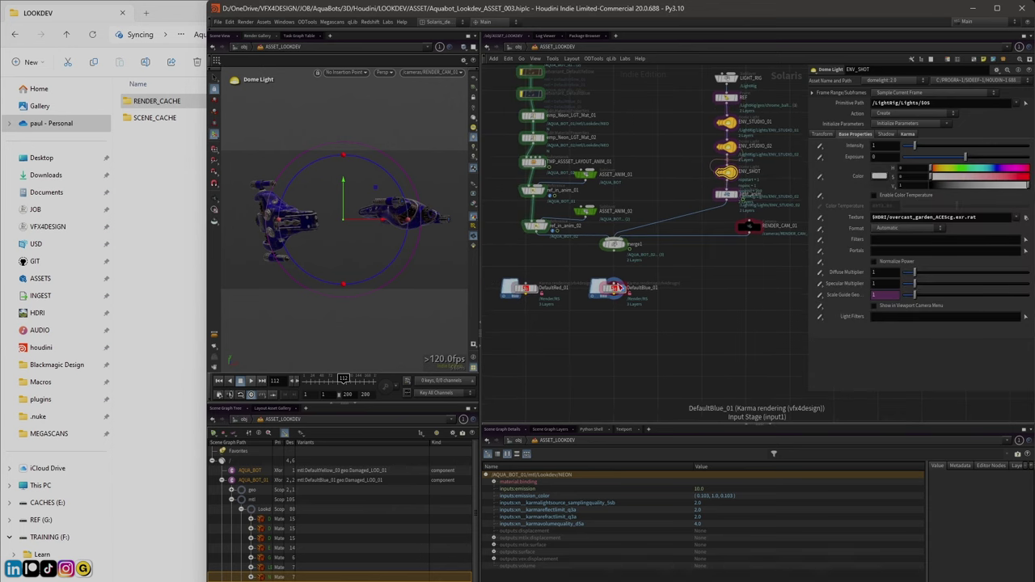
double_click(615, 289)
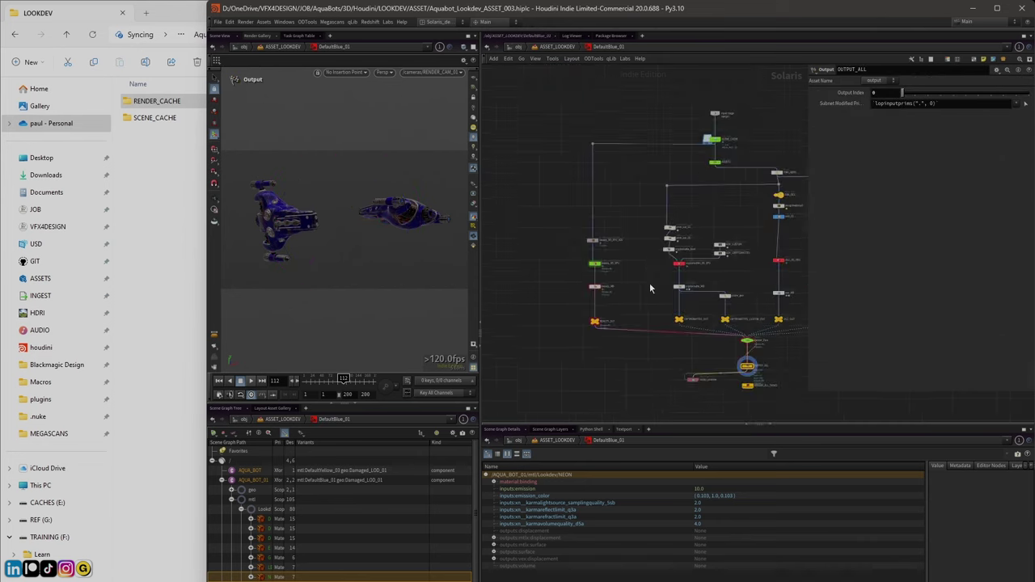
click(562, 50)
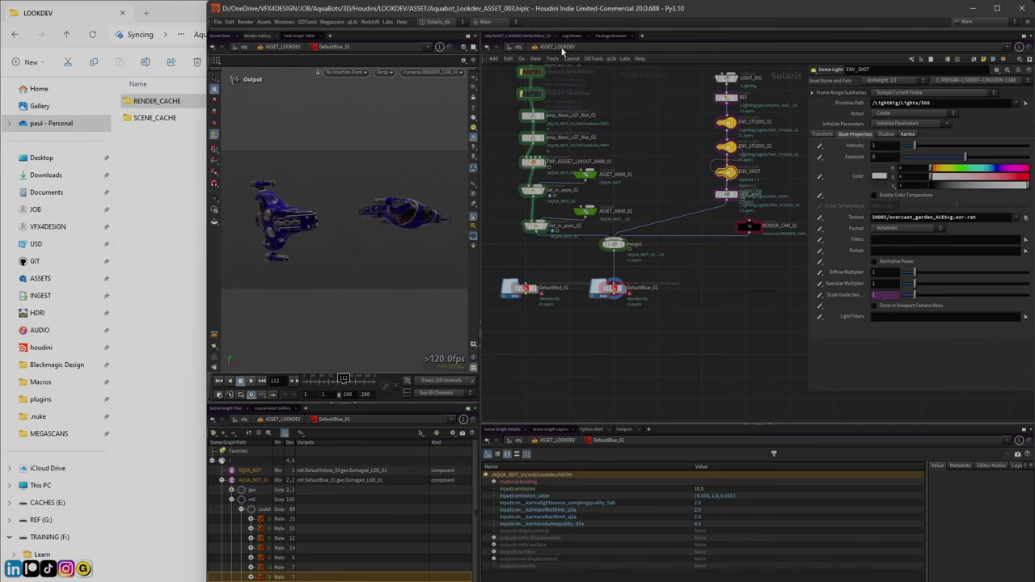
click(620, 291)
Bypass setvariant_DefaultRed and pull the three set variant nodes out of the main asset chain
middle_drag(646, 135, 666, 161)
scroll(665, 161, down, 2)
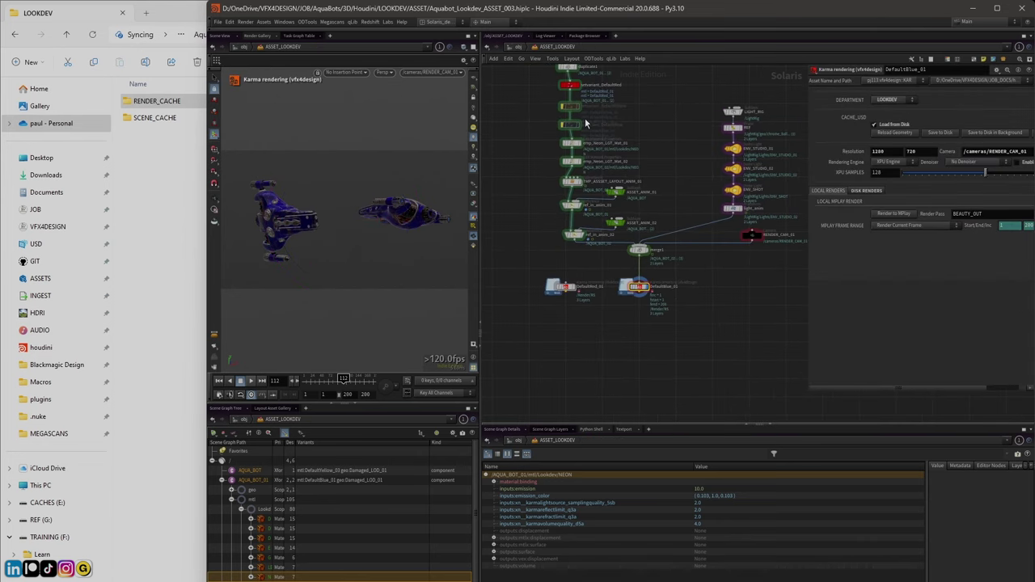
middle_drag(548, 112, 548, 132)
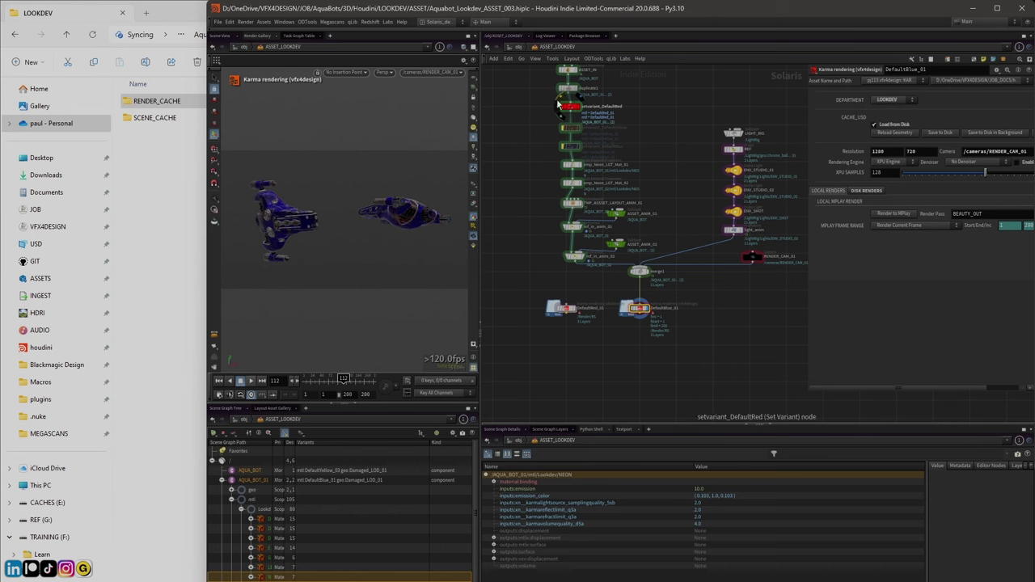
click(563, 106)
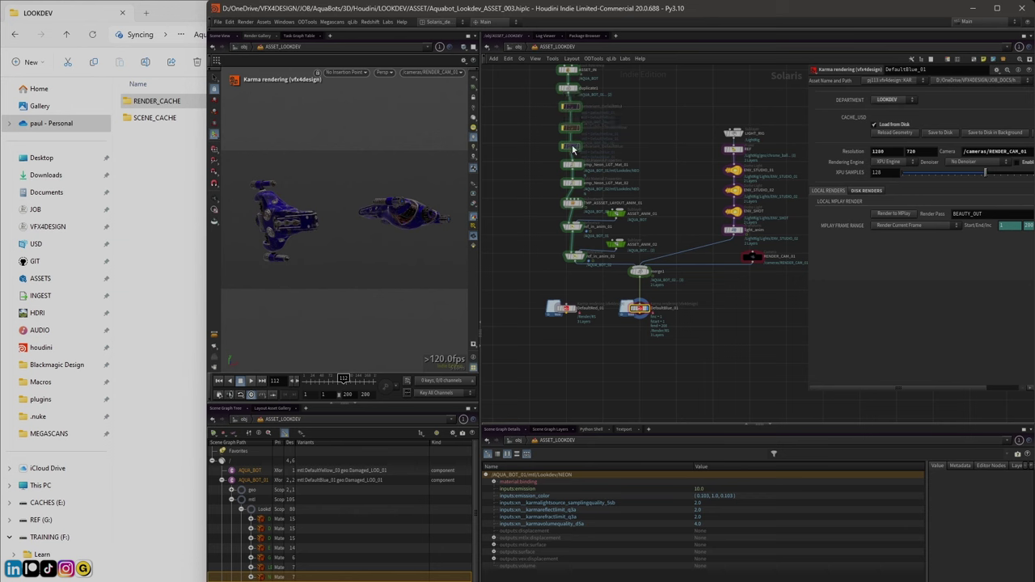
drag(574, 151, 526, 154)
drag(571, 113, 518, 285)
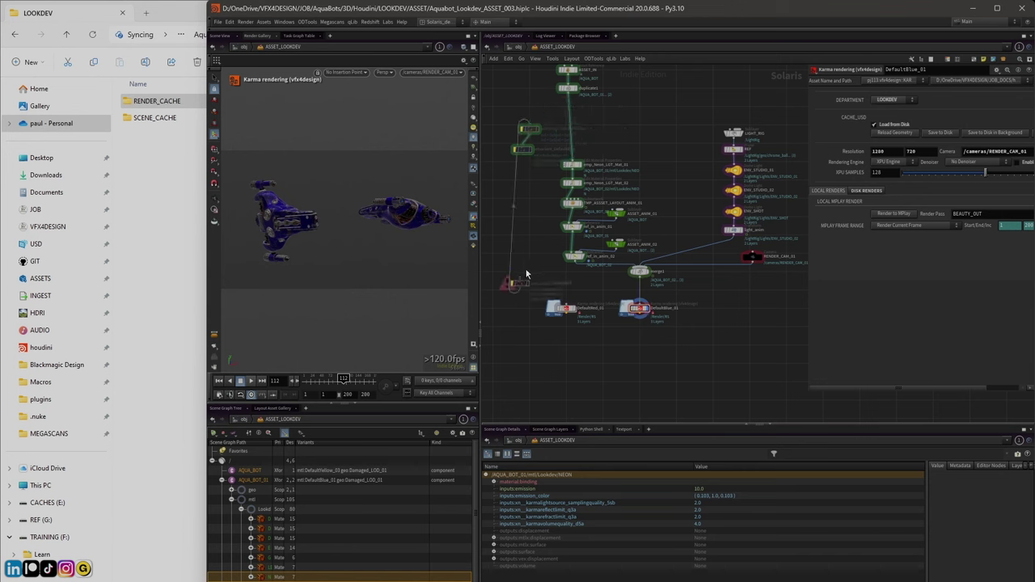
Wire merge1 into setvariant_DefaultRed and place that node just above DefaultRed_01 as its input
click(516, 288)
click(632, 280)
drag(529, 287, 560, 296)
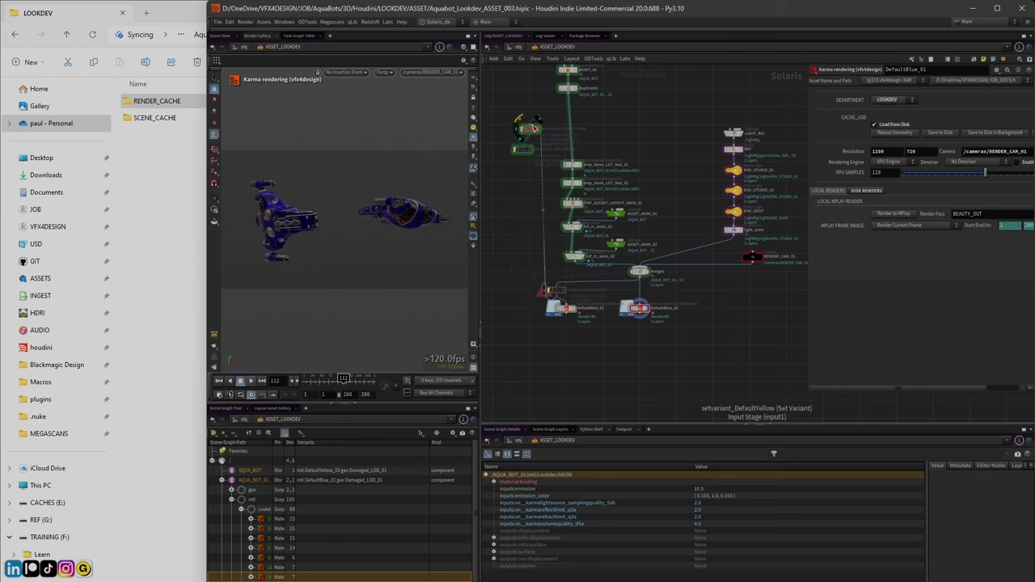
Insert setvariant_DefaultBlue between merge1 and DefaultBlue_01, then enable setvariant_DefaultRed and align it above DefaultRed_01
drag(525, 157, 637, 293)
key(y)
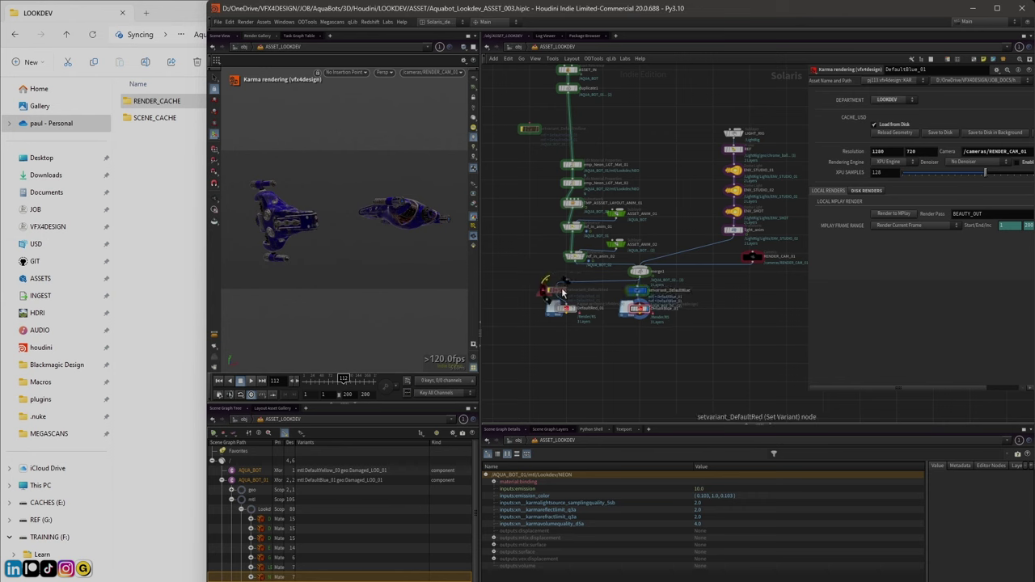
click(548, 283)
drag(558, 292, 567, 293)
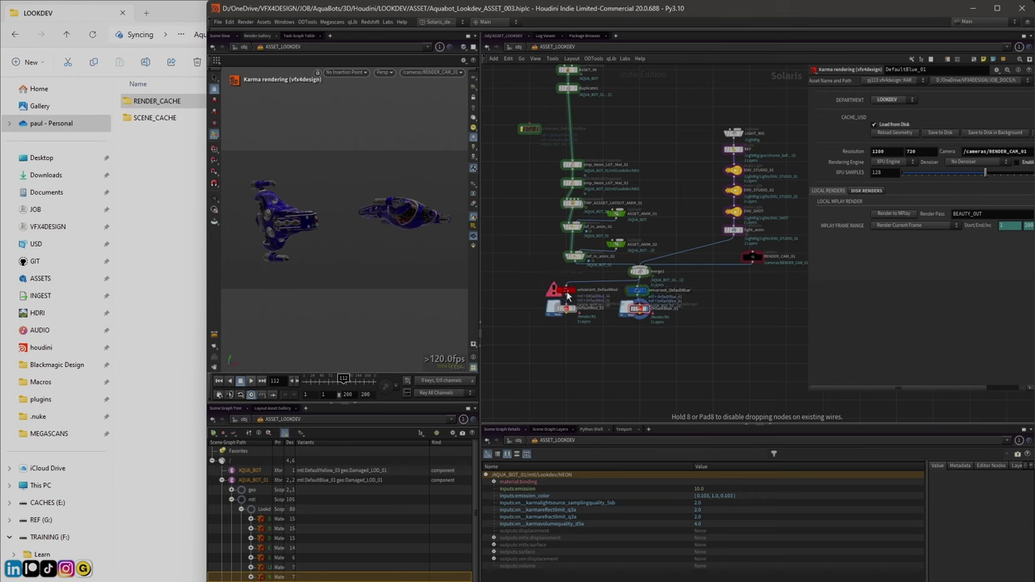
Display setvariant_DefaultRed and read the warning in its node info
scroll(639, 308, up, 2)
click(556, 288)
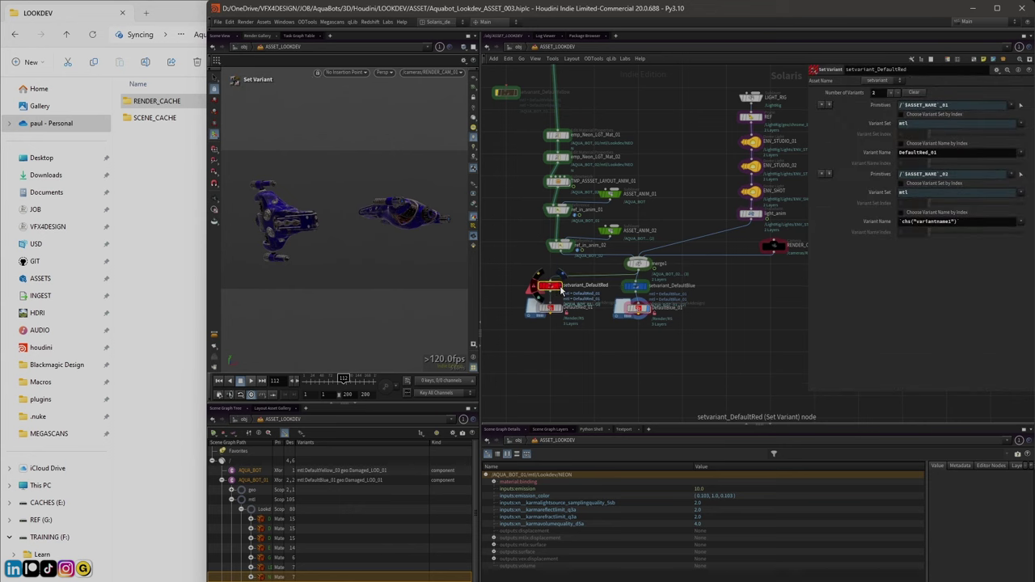
scroll(563, 293, down, 1)
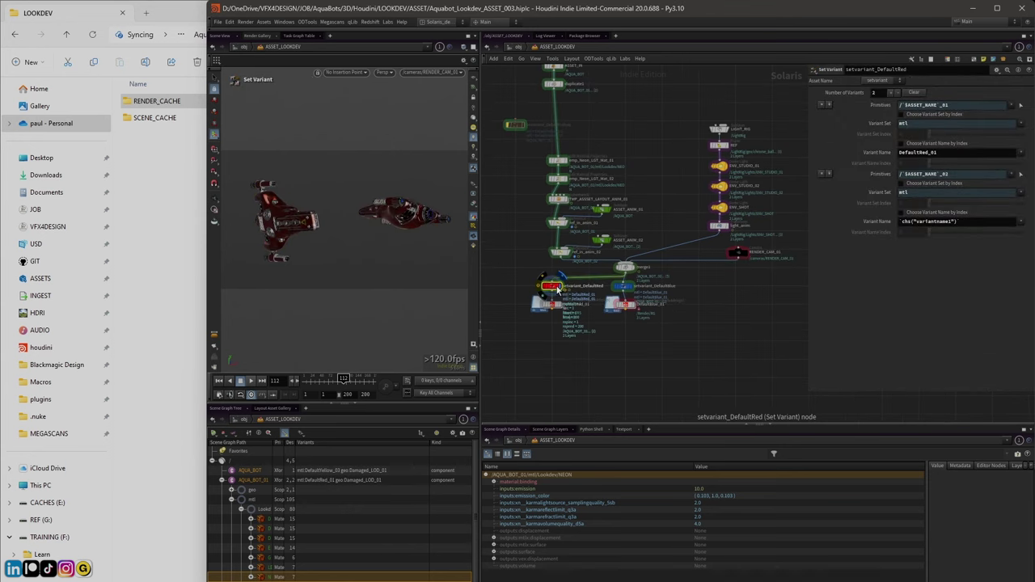
middle_click(557, 290)
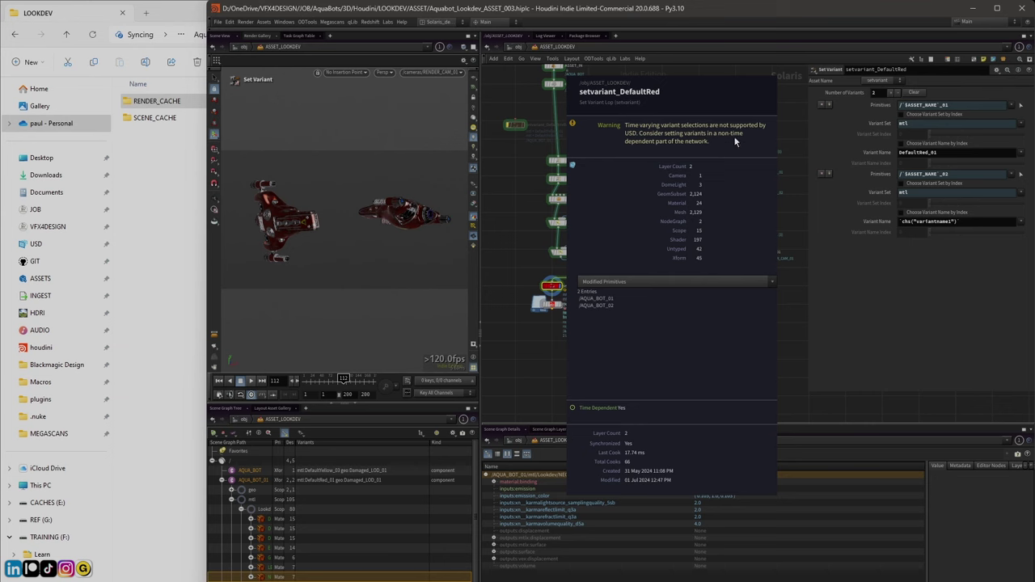
middle_drag(530, 127, 526, 159)
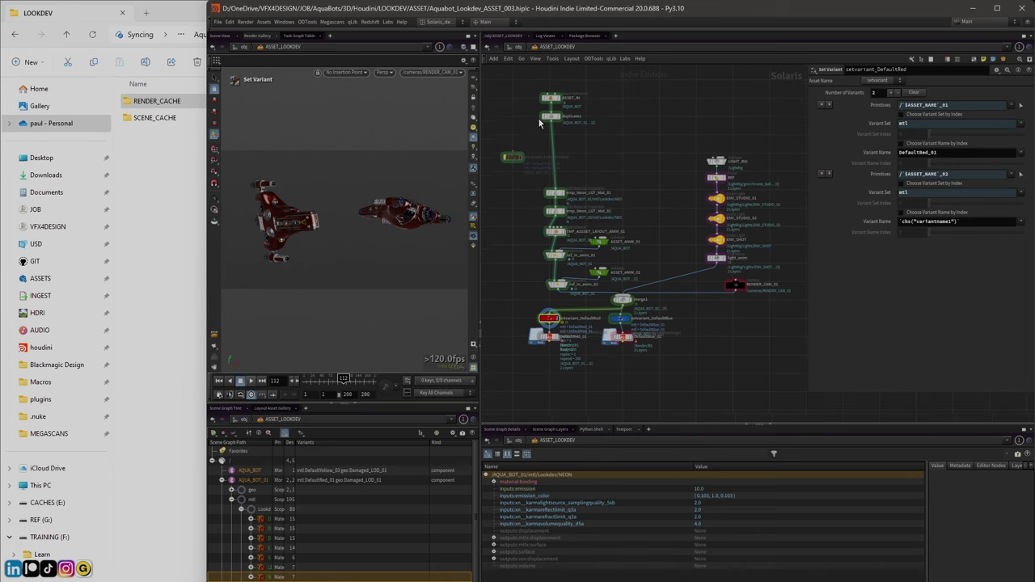
Tidy the set variant nodes and turn off Load from Disk on DefaultRed_01 and DefaultBlue_01
middle_drag(676, 331, 678, 253)
scroll(678, 253, up, 1)
drag(612, 238, 619, 252)
mouse_move(526, 259)
mouse_down()
mouse_move(527, 267)
mouse_move(523, 242)
mouse_up()
click(522, 271)
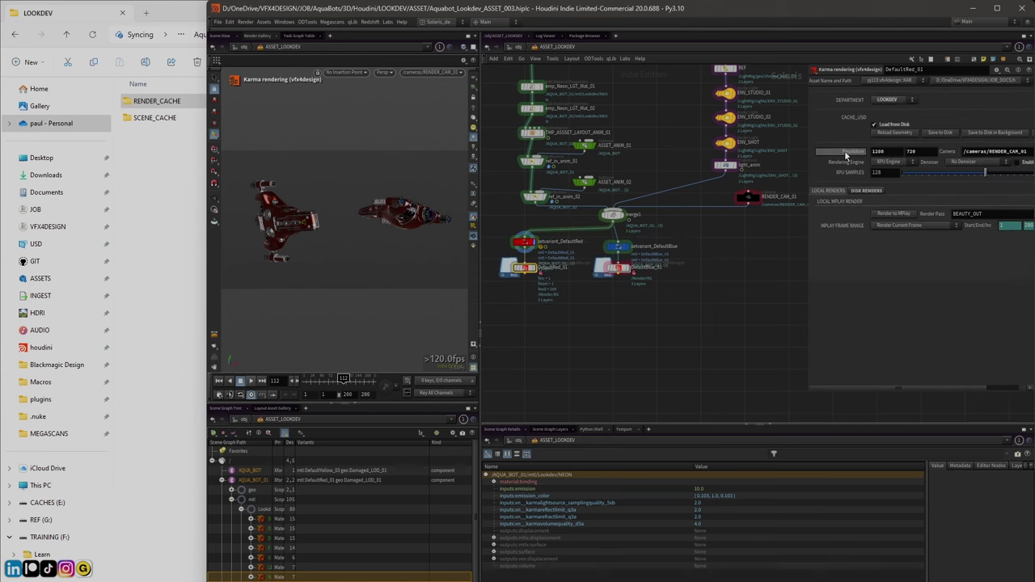
click(602, 269)
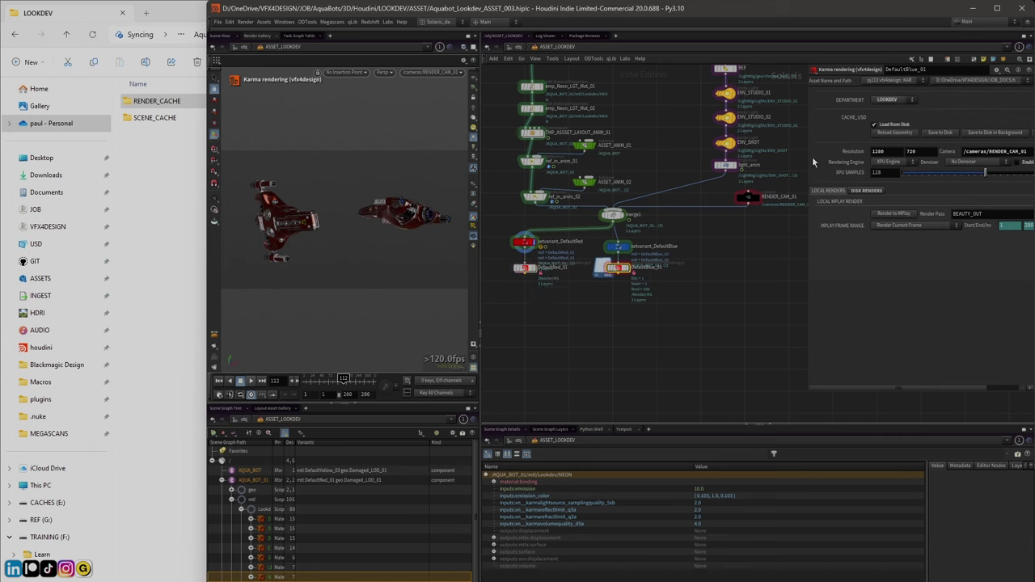
Check DefaultBlue_01 and DefaultRed_01 in the viewport, then select both nodes and save their USD caches to disk
click(617, 247)
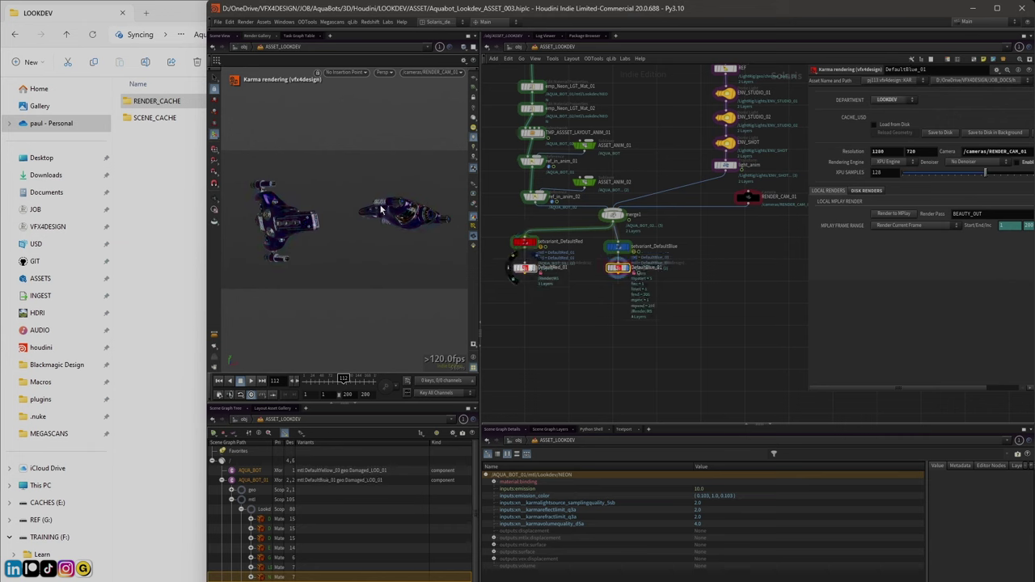
click(534, 268)
middle_drag(536, 319, 545, 324)
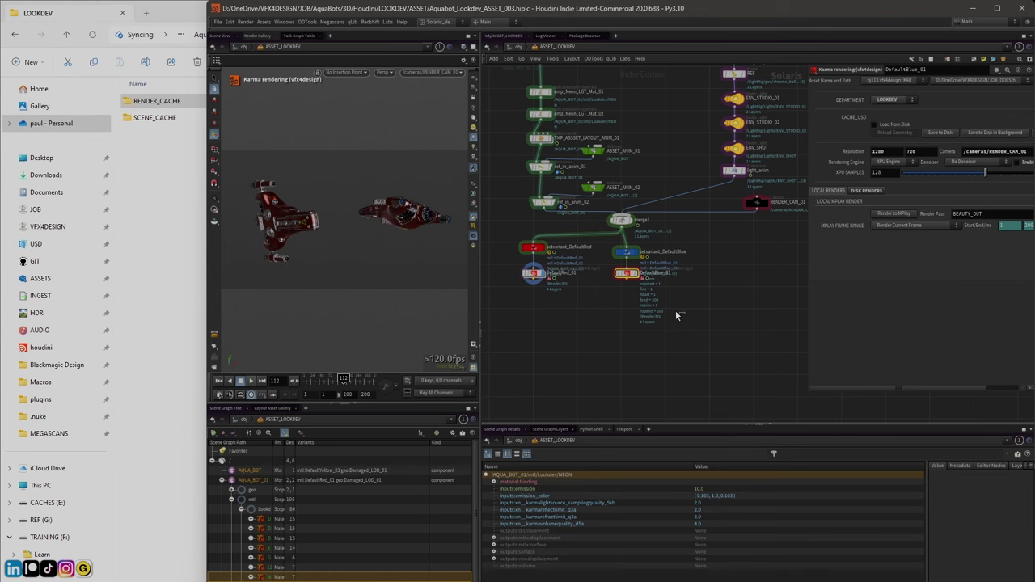
drag(678, 315, 491, 262)
click(939, 132)
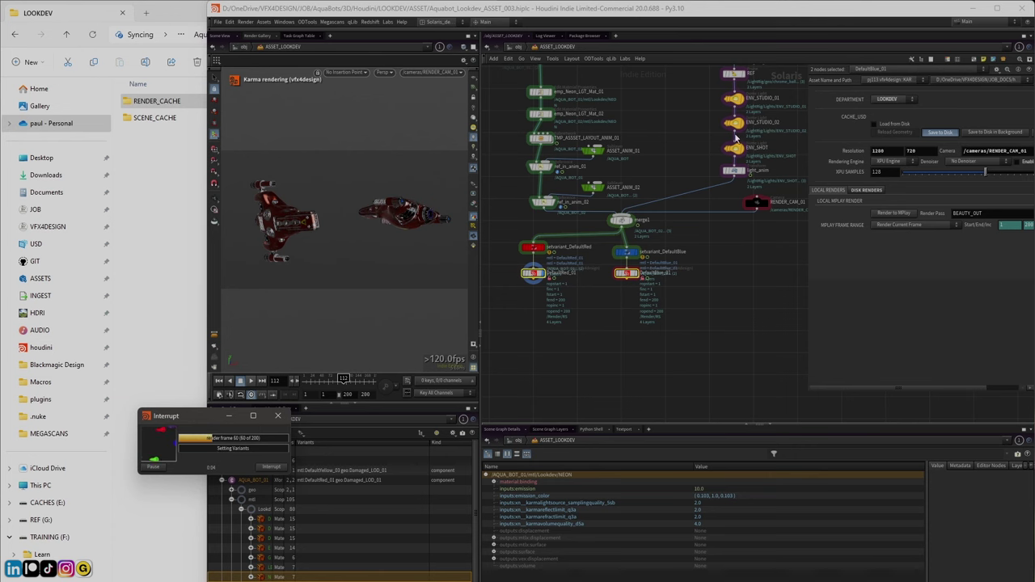
Check the cached variant files in the v001 folder of SCENE_CACHE in File Explorer, and go back up to SCENE_CACHE
double_click(130, 119)
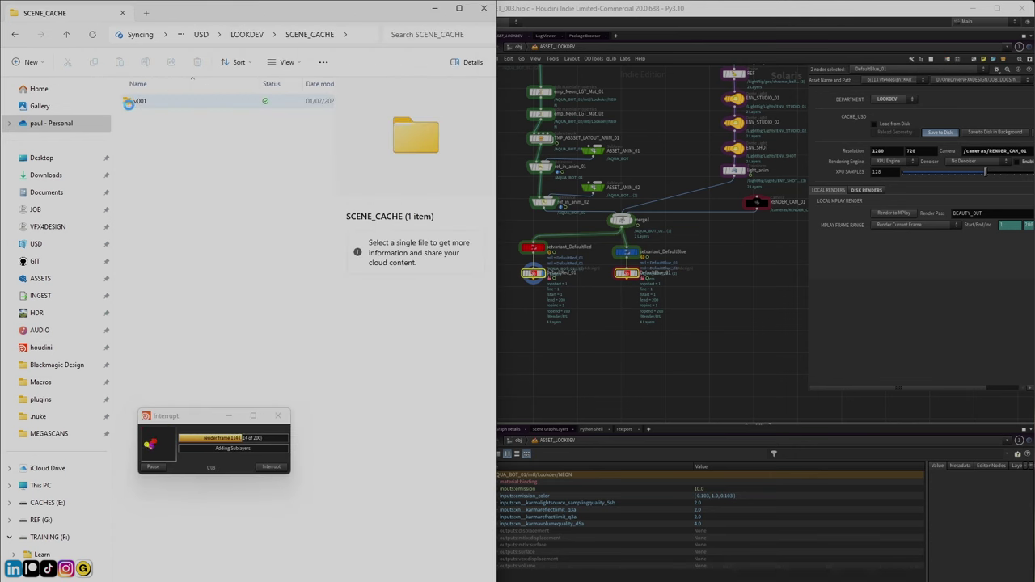
double_click(136, 101)
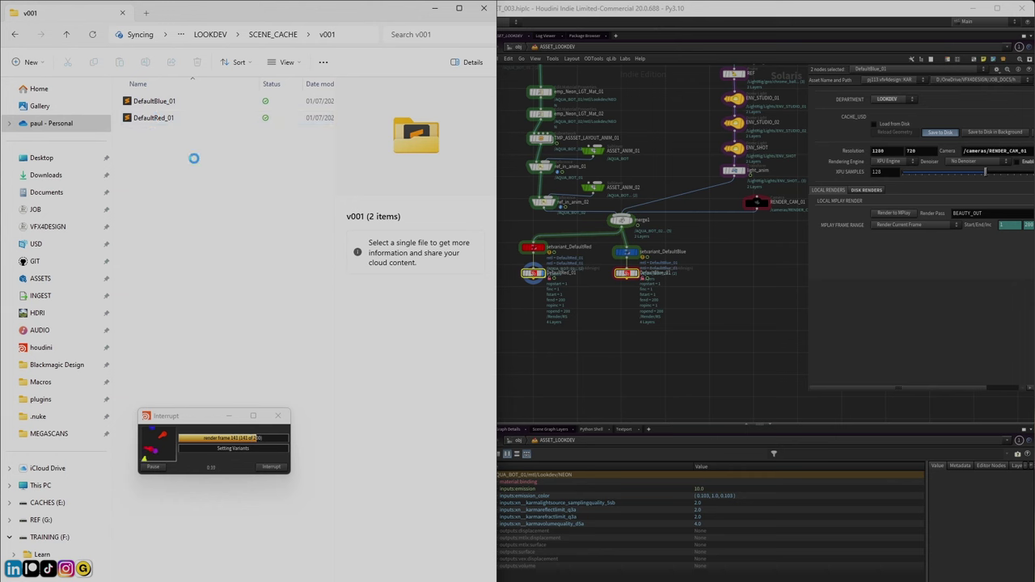
click(67, 38)
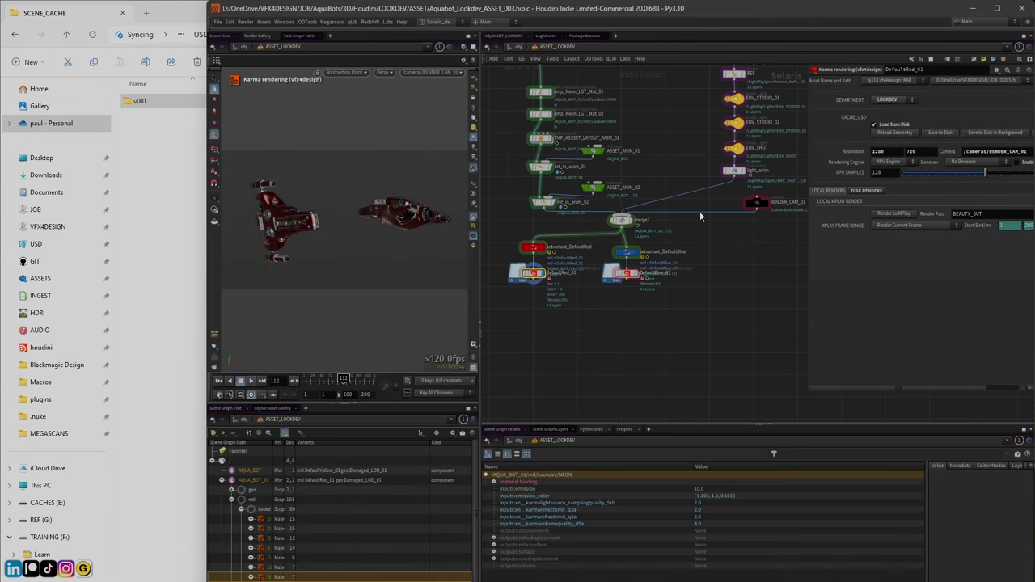
Compare the animated caches at several frames by displaying DefaultBlue_01 followed by DefaultRed_01
click(635, 273)
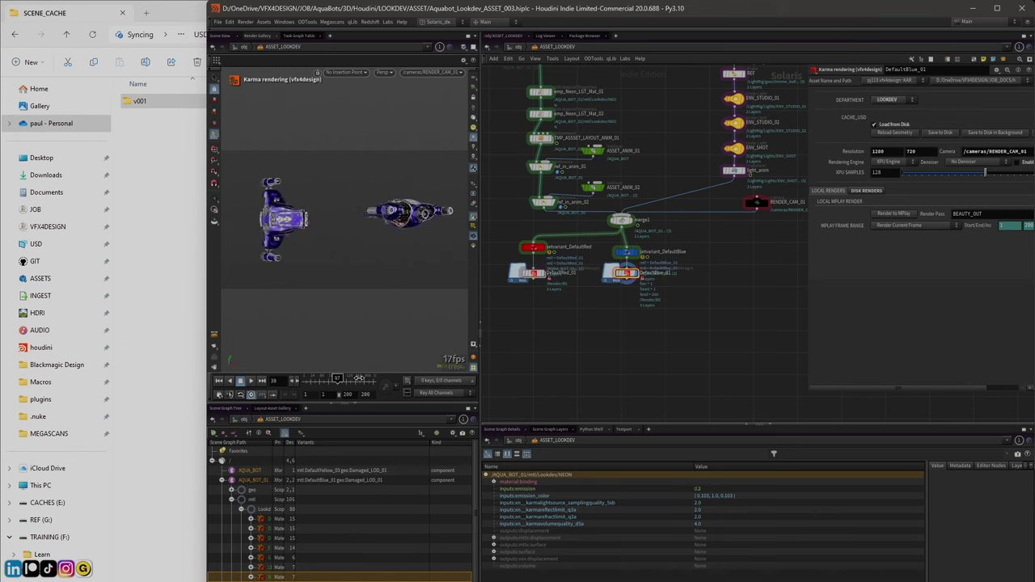
click(540, 274)
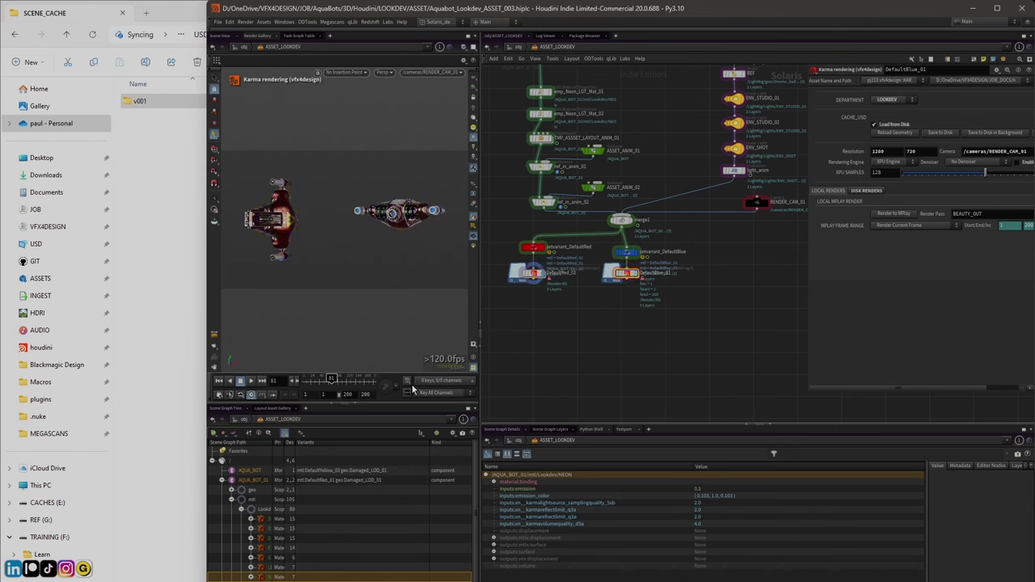
scroll(582, 278, up, 3)
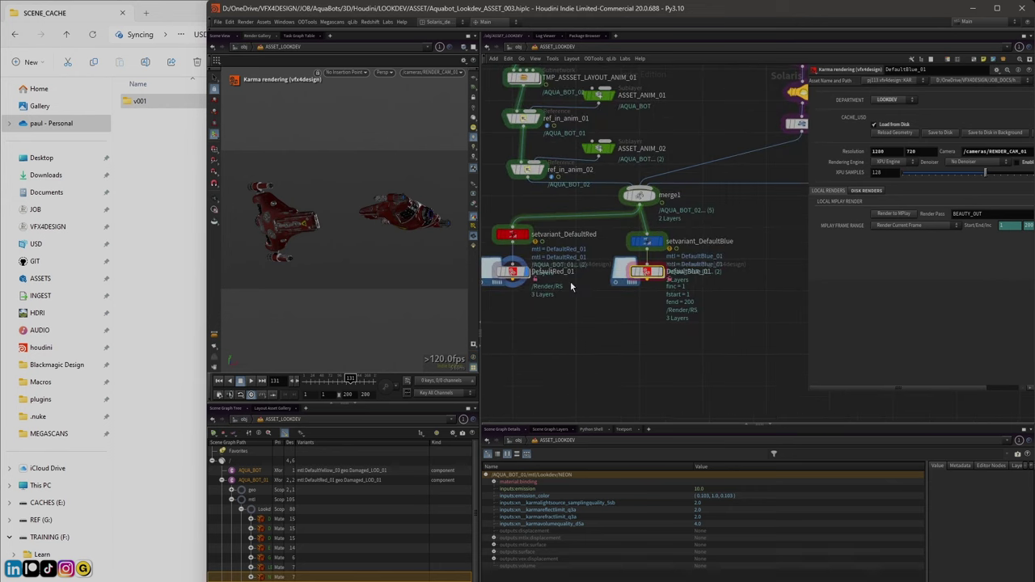
scroll(567, 277, down, 2)
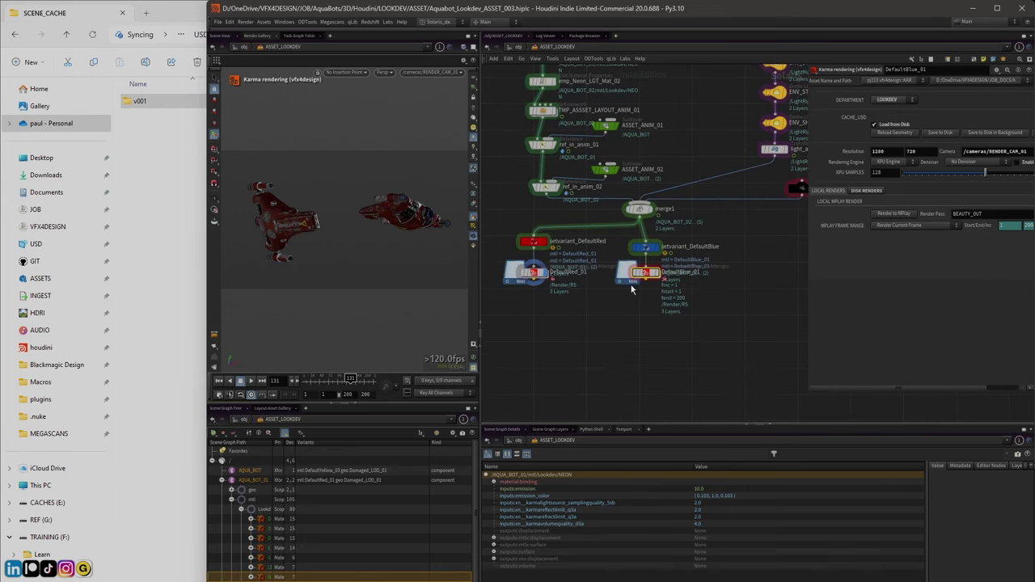
Space DefaultBlue_01 and DefaultRed_01 lower beneath their set variant nodes, and level setvariant_DefaultRed with setvariant_DefaultBlue
drag(651, 275, 651, 289)
drag(533, 282, 533, 298)
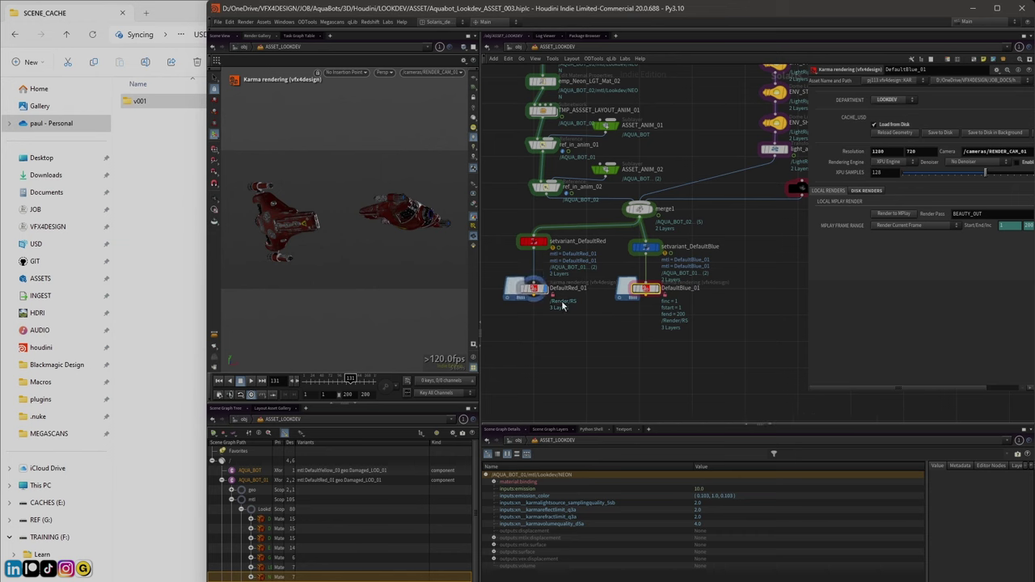
drag(536, 241, 537, 247)
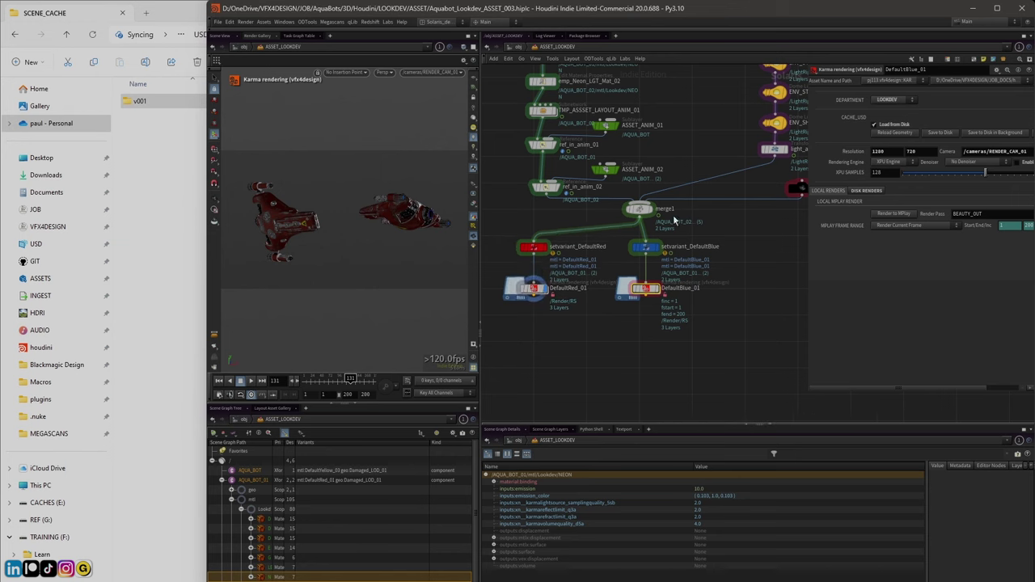
scroll(676, 166, down, 2)
scroll(599, 170, up, 2)
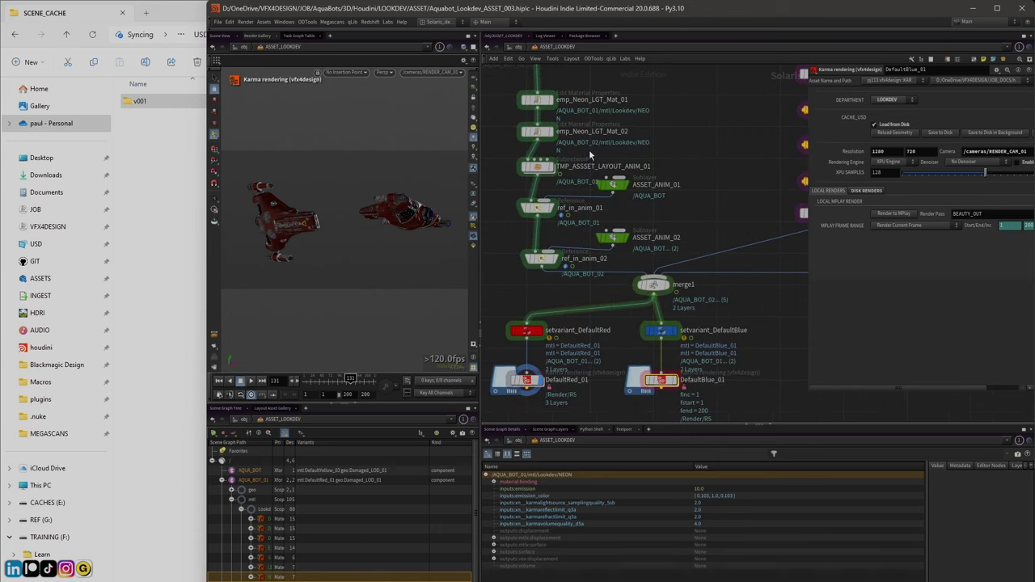
Open the network view display options and hide the text badges for LOP Layer Count and LOP Modified Primitive
key(d)
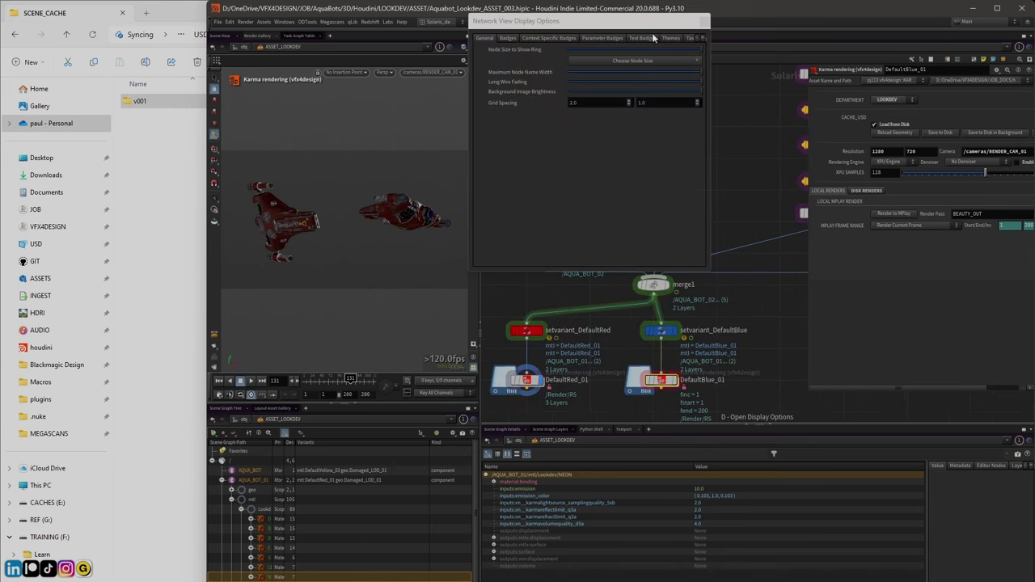
drag(616, 31, 649, 61)
drag(744, 115, 838, 113)
click(725, 69)
click(702, 69)
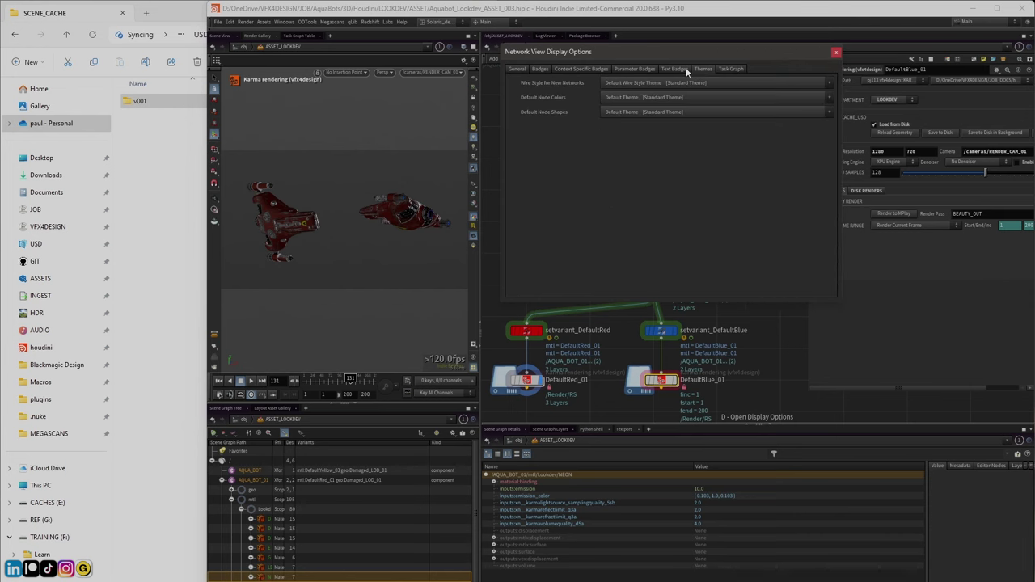
click(671, 69)
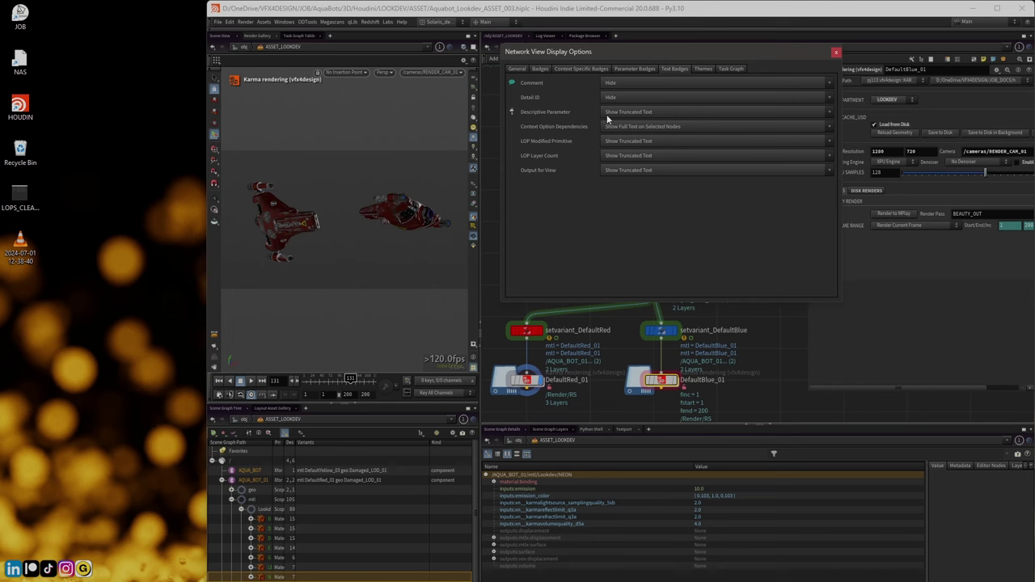
drag(602, 51, 322, 297)
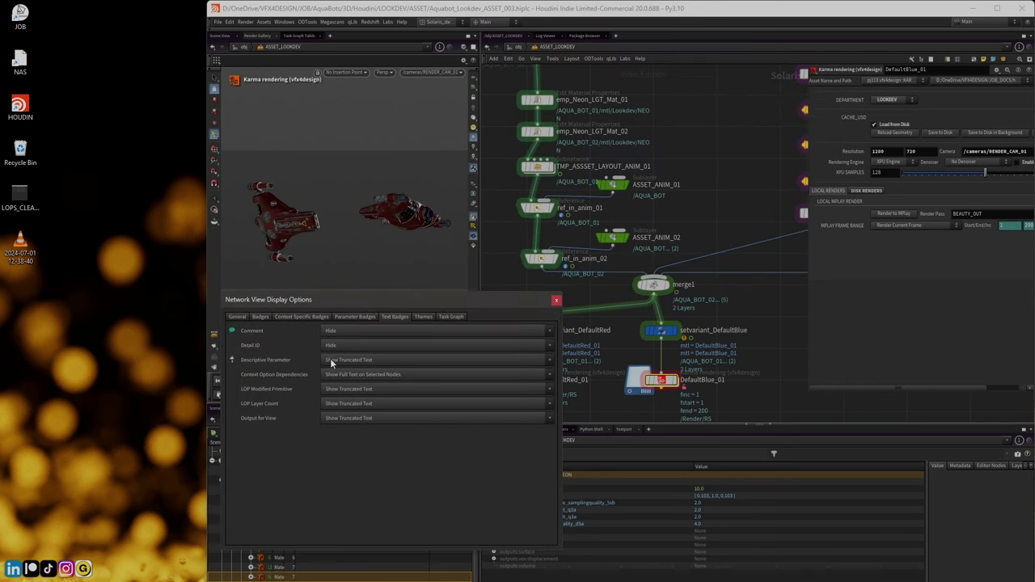
click(349, 406)
click(352, 410)
click(352, 390)
click(347, 395)
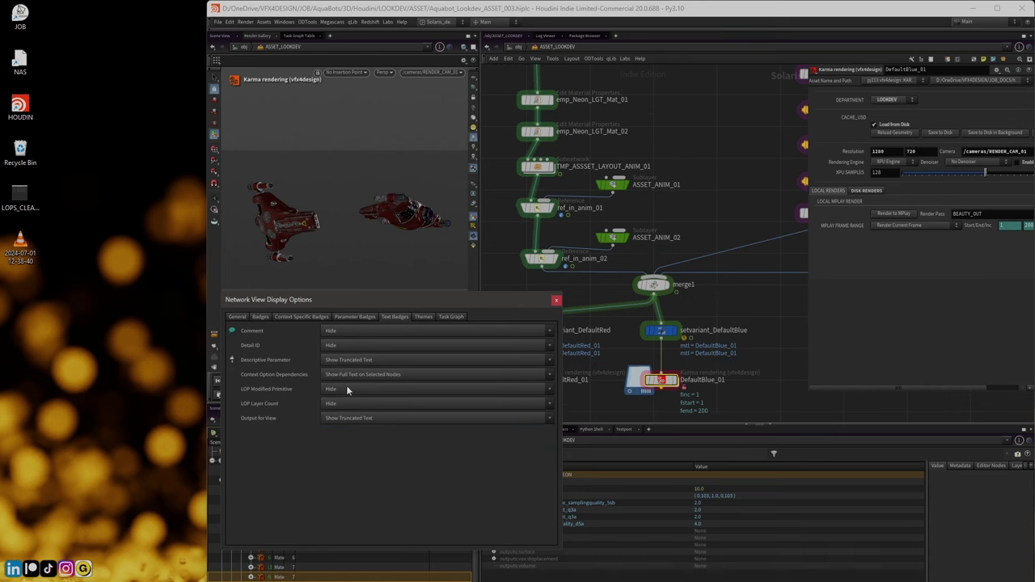
Hide the Context Option Dependencies, Descriptive Parameter and Output for View text badges, and close the display options
click(346, 373)
click(348, 384)
click(348, 359)
click(349, 367)
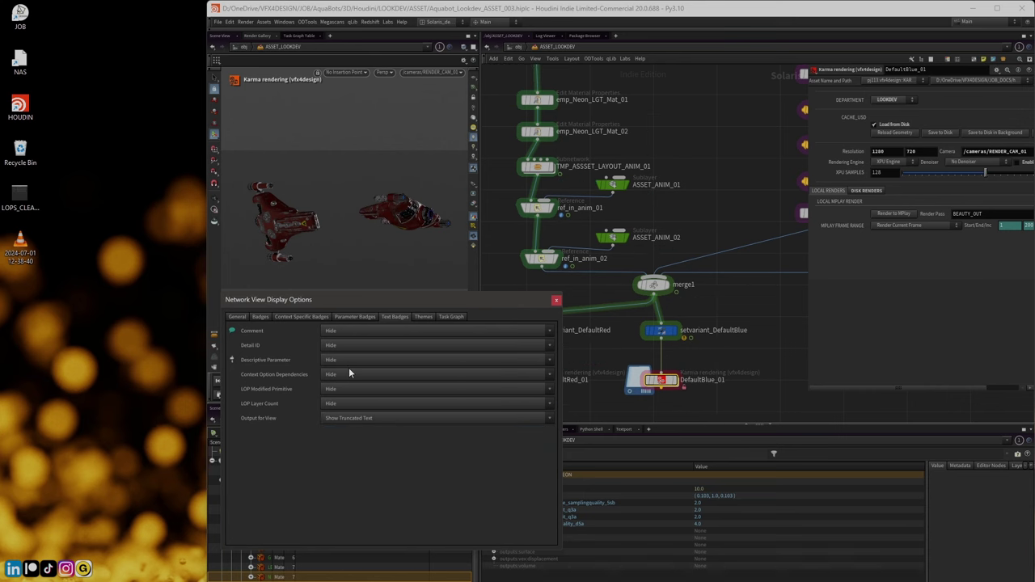
click(372, 418)
click(369, 427)
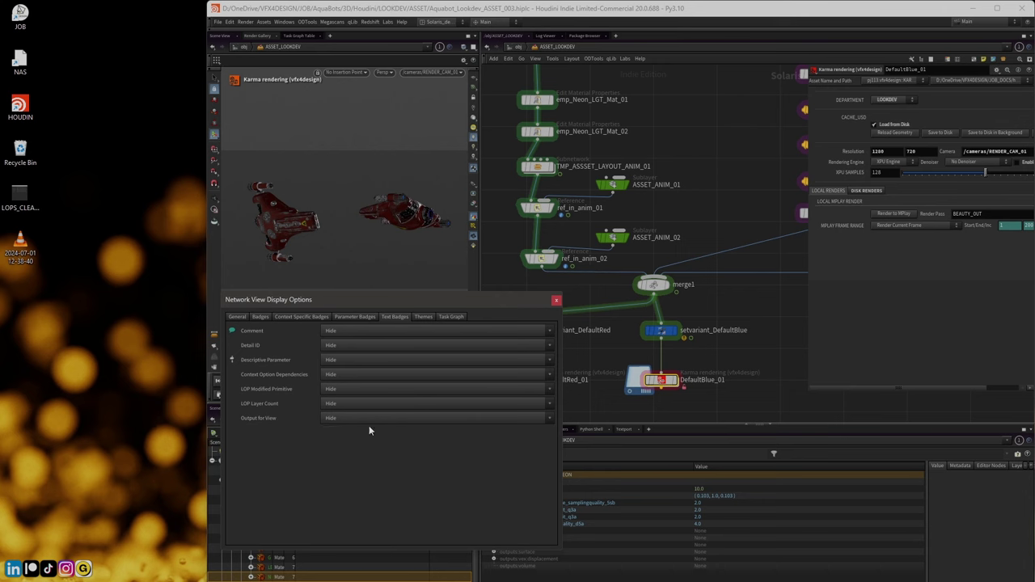
click(555, 301)
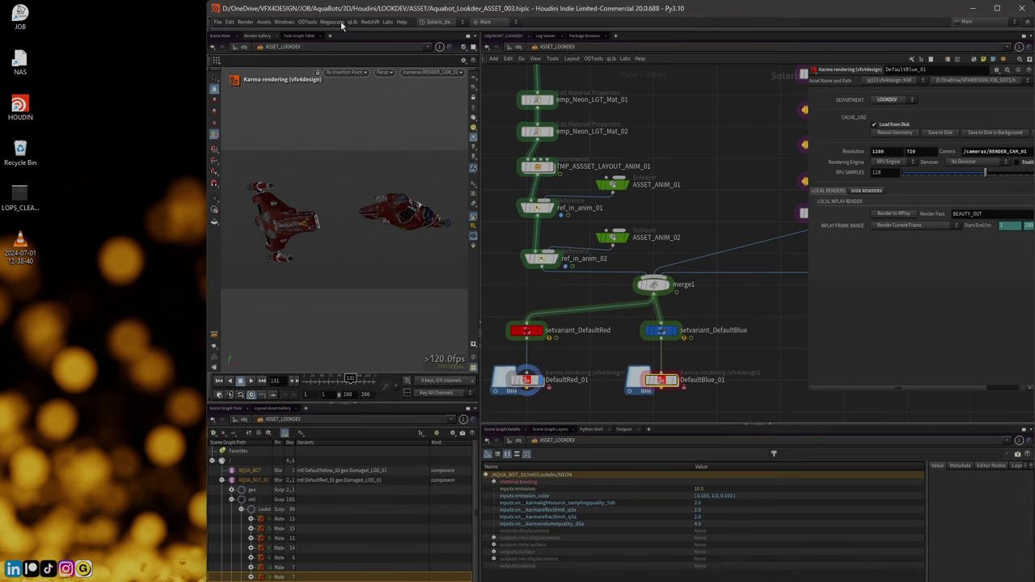
Save the current desktop layout Solaris_demo and dismiss the save confirmation
click(282, 30)
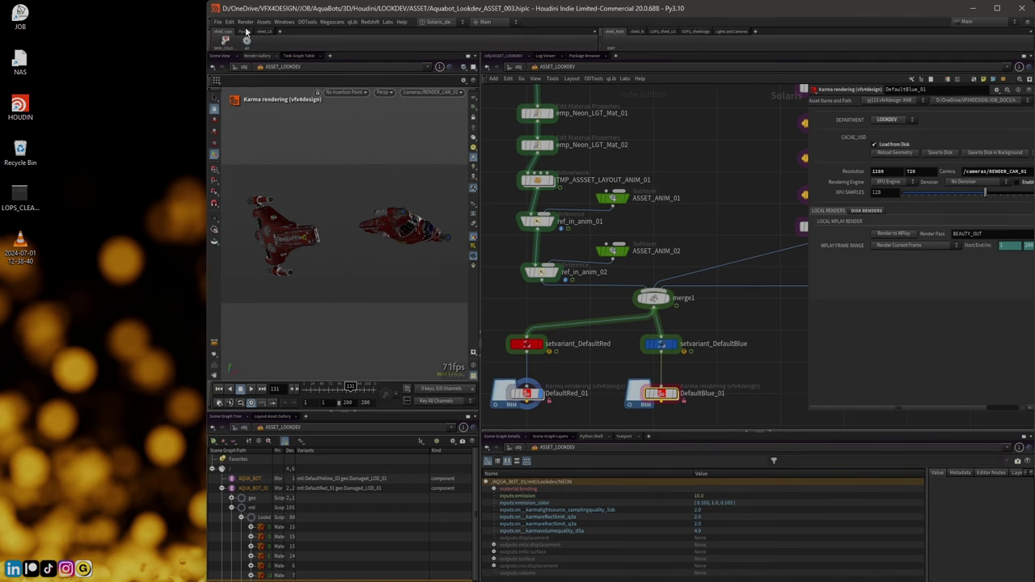
click(211, 38)
click(433, 22)
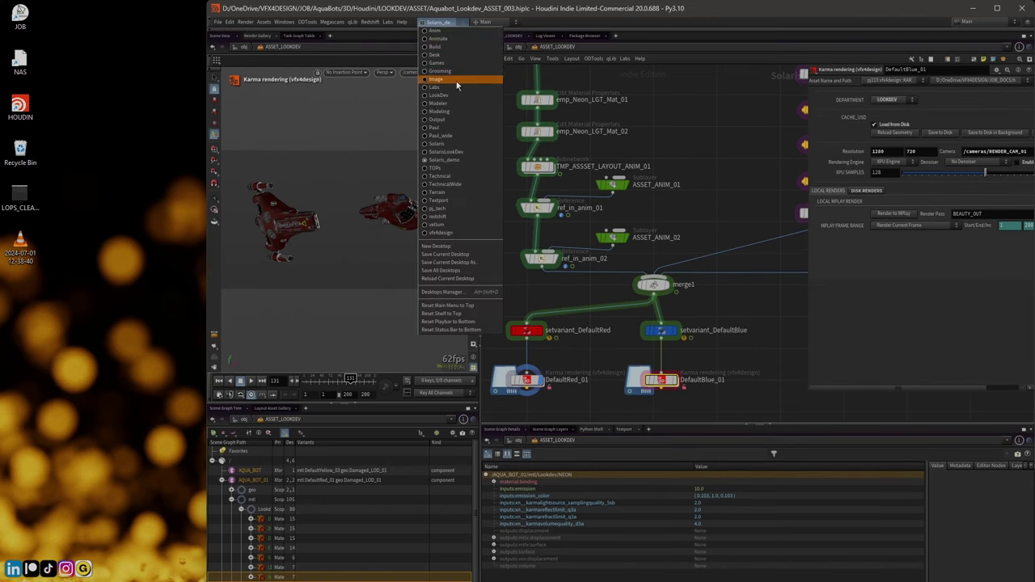
click(481, 257)
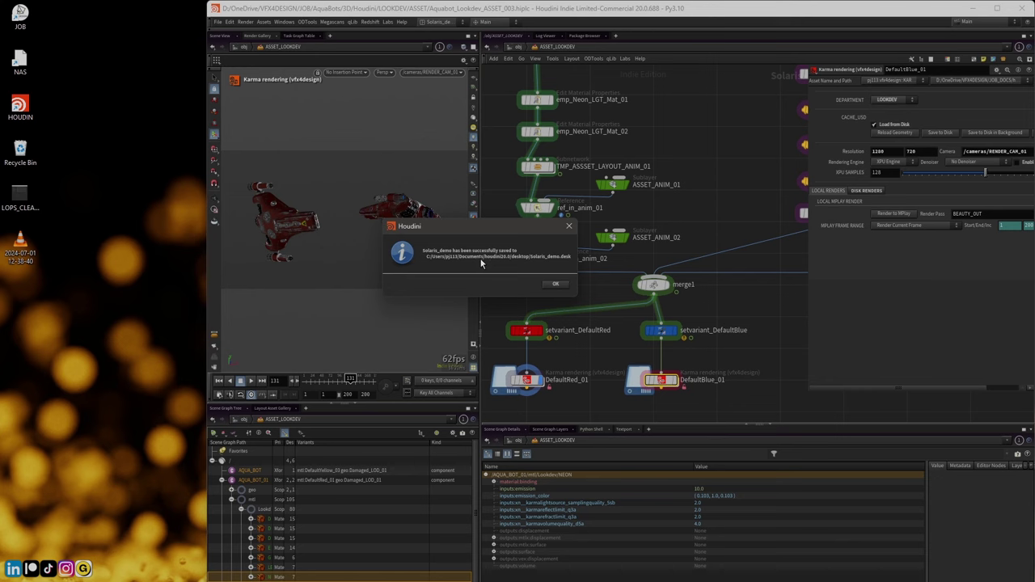
click(556, 287)
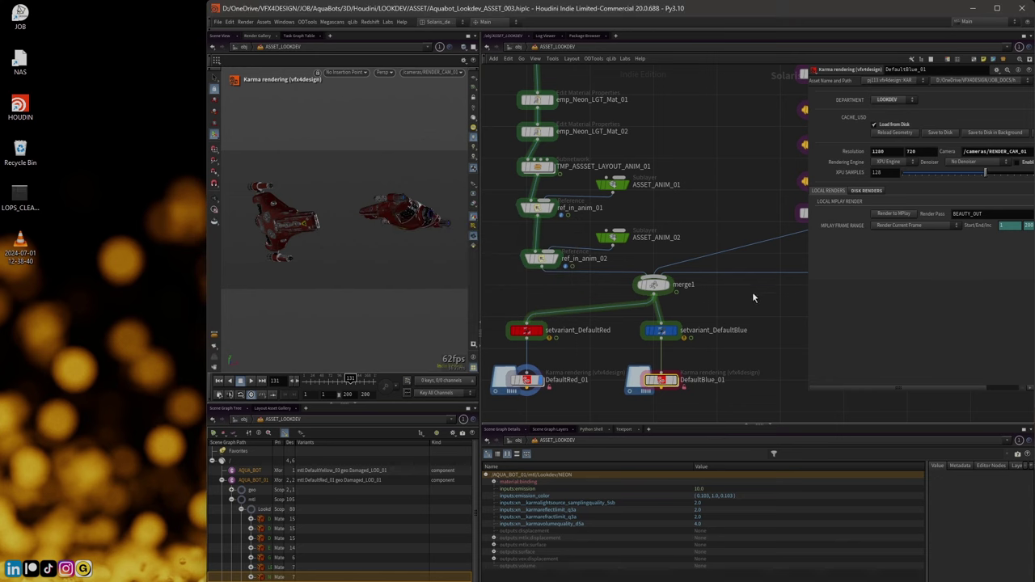
Move setvariant_DefaultBlue and setvariant_DefaultRed slightly lower beneath merge1, keeping them level with each other
scroll(753, 298, down, 2)
scroll(729, 139, down, 2)
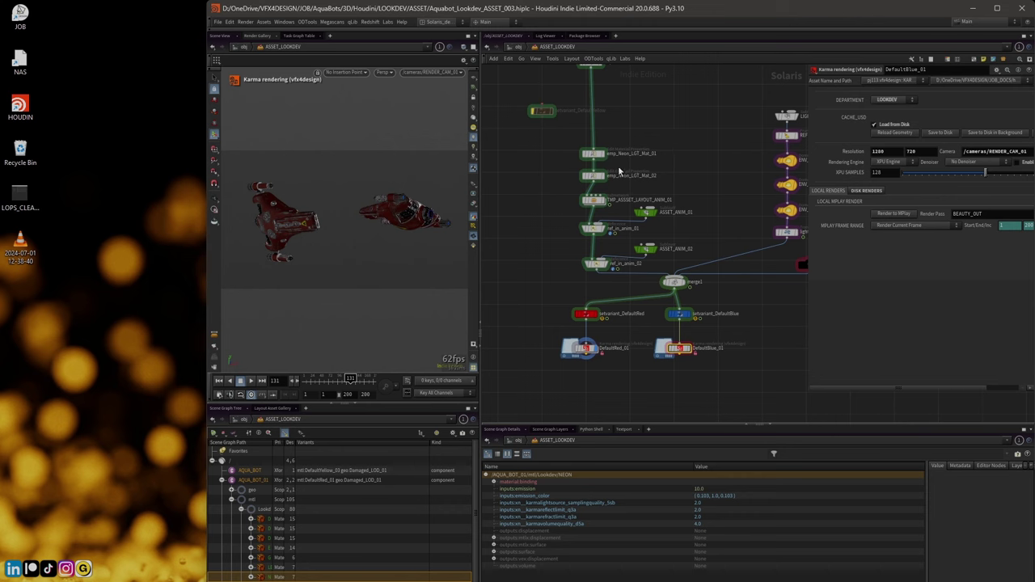
scroll(639, 311, up, 3)
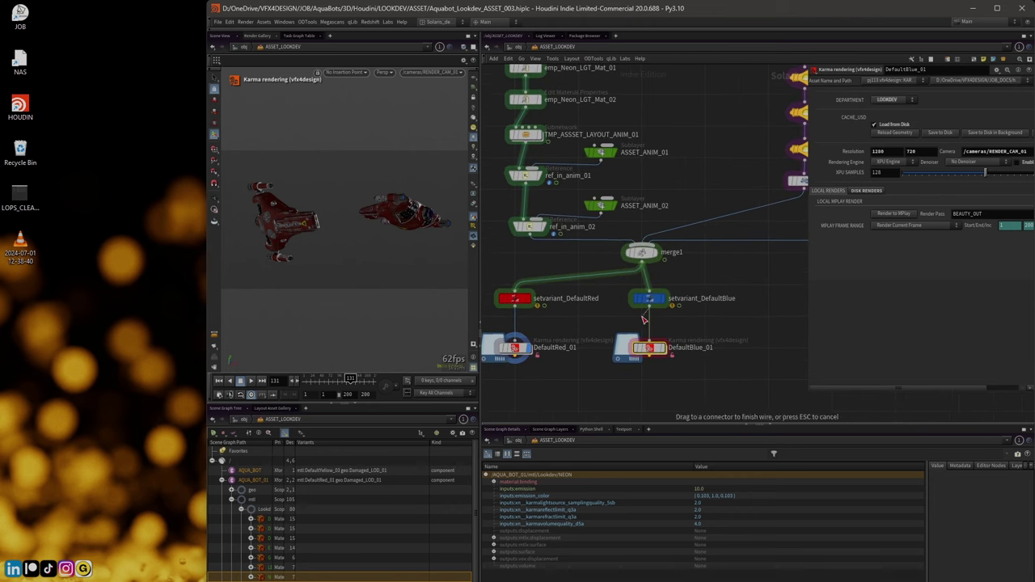
drag(647, 298, 642, 310)
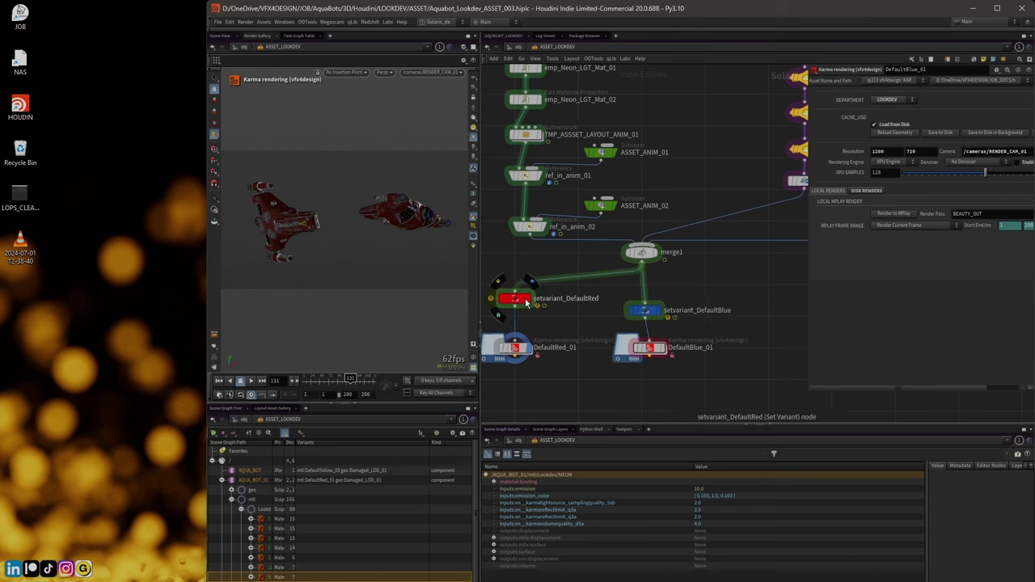
drag(525, 297, 517, 310)
scroll(718, 338, down, 1)
middle_drag(714, 339, 700, 283)
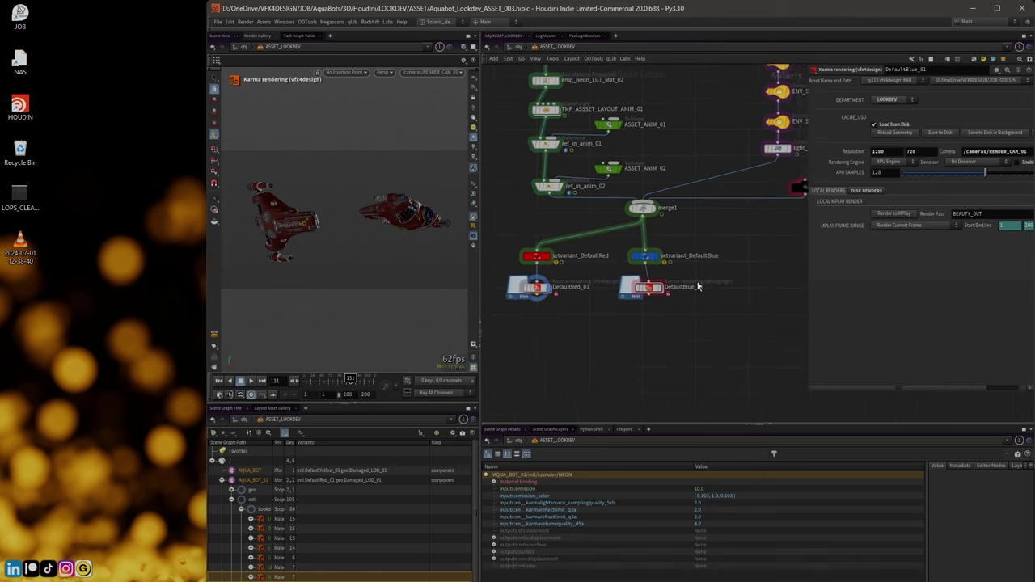
Move DefaultRed_01 and DefaultBlue_01 lower, each aligned directly beneath its own set variant node
scroll(696, 282, up, 1)
click(653, 292)
click(520, 291)
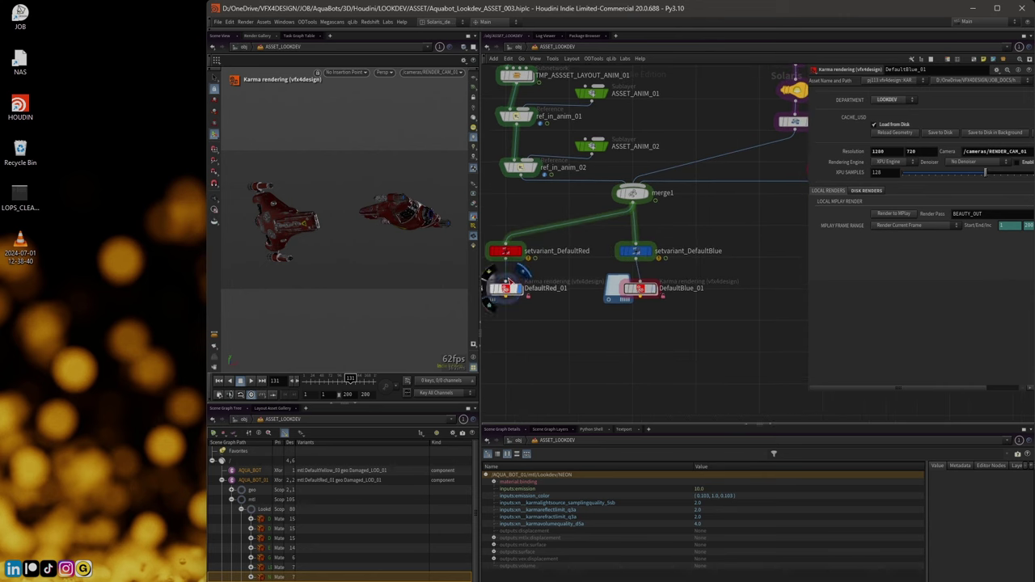
drag(507, 289, 508, 316)
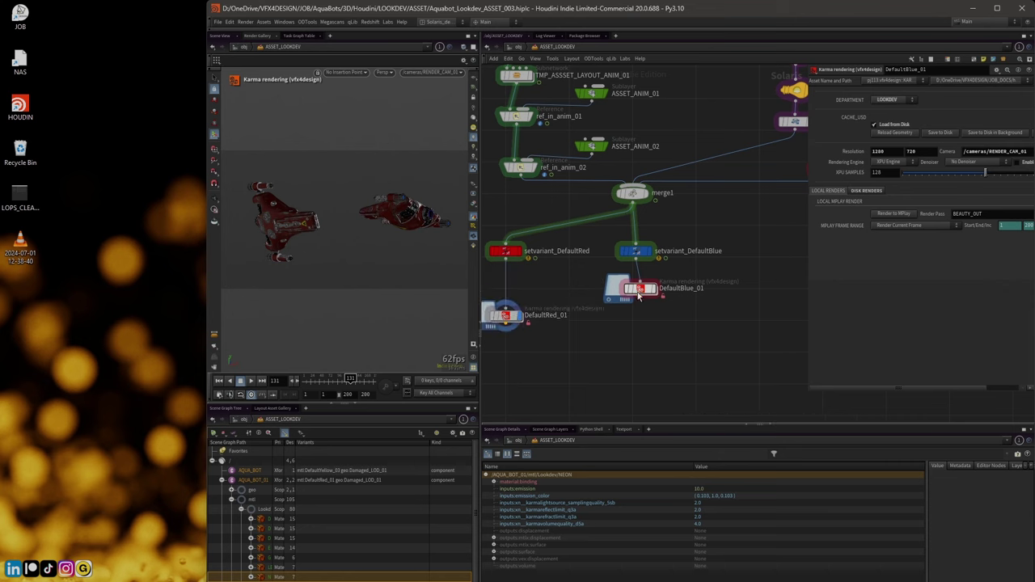
drag(640, 292, 635, 319)
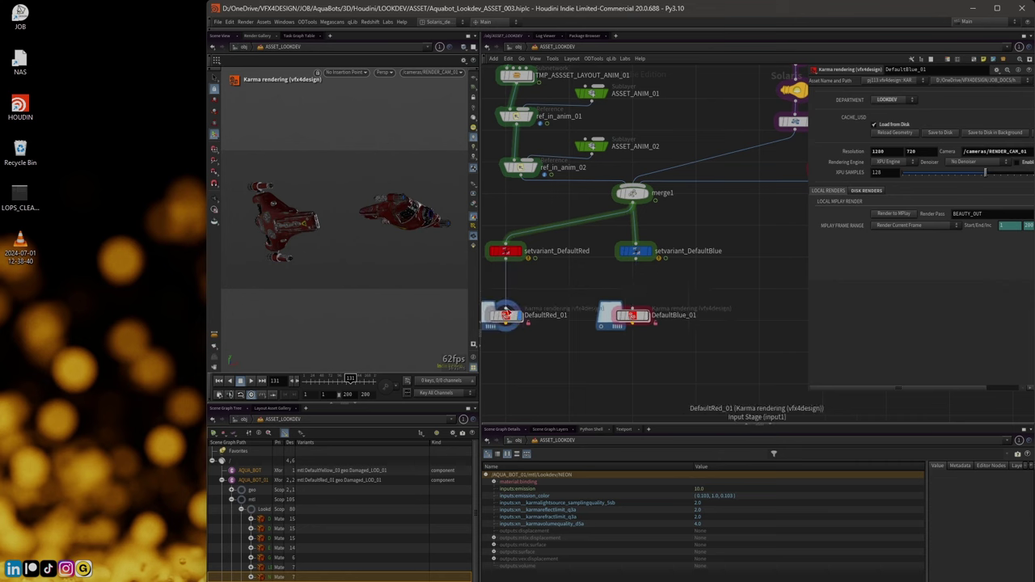
Display DefaultBlue_01 in the viewport and widen the parameter area beside the node network
click(647, 315)
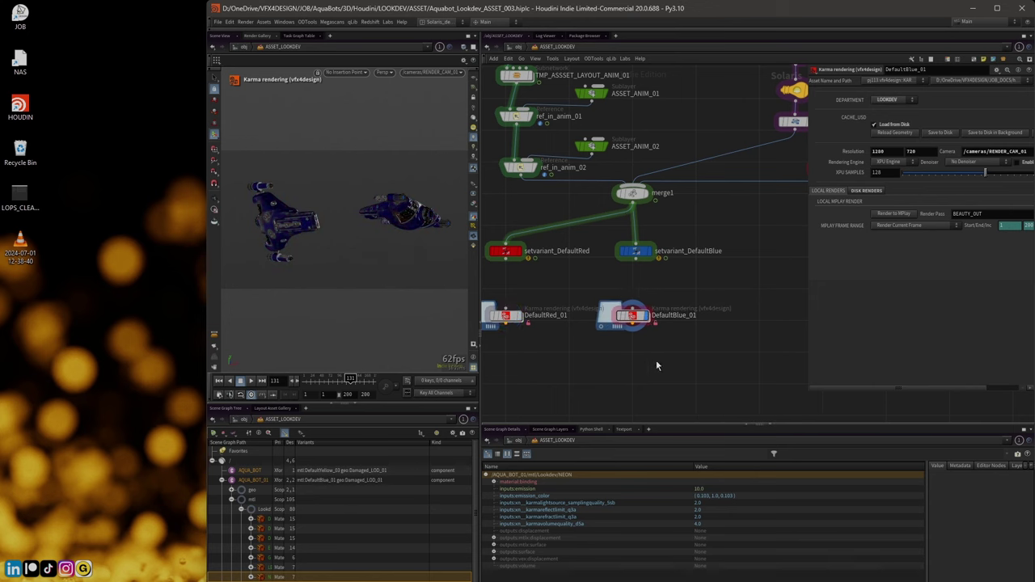
scroll(686, 328, down, 2)
drag(806, 241, 725, 241)
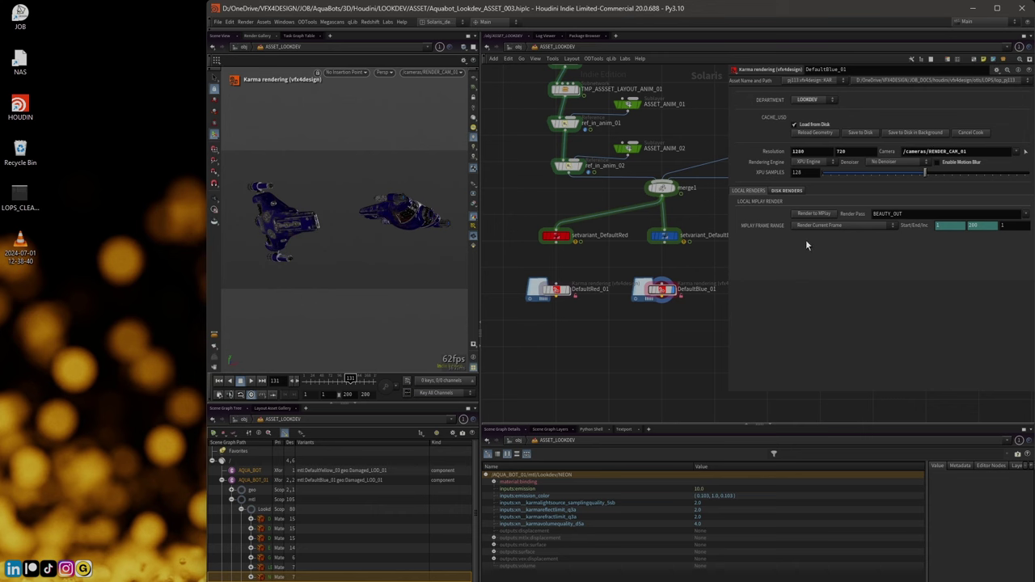
Select and display DefaultRed_01, and check the render passes available for its MPlay render, leaving BEAUTY_OUT chosen
scroll(702, 267, up, 2)
click(499, 296)
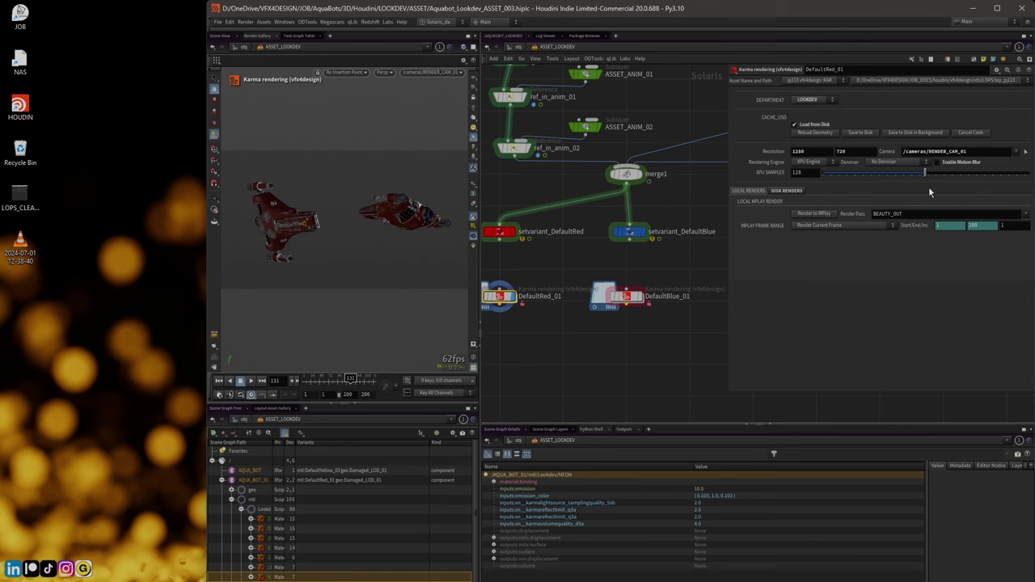
middle_drag(589, 330, 650, 336)
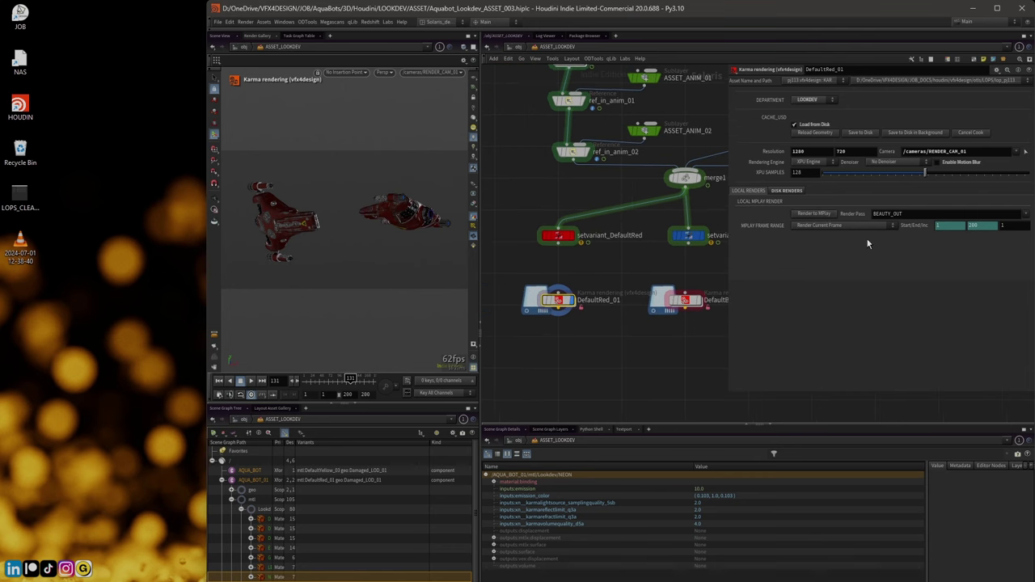
click(1027, 214)
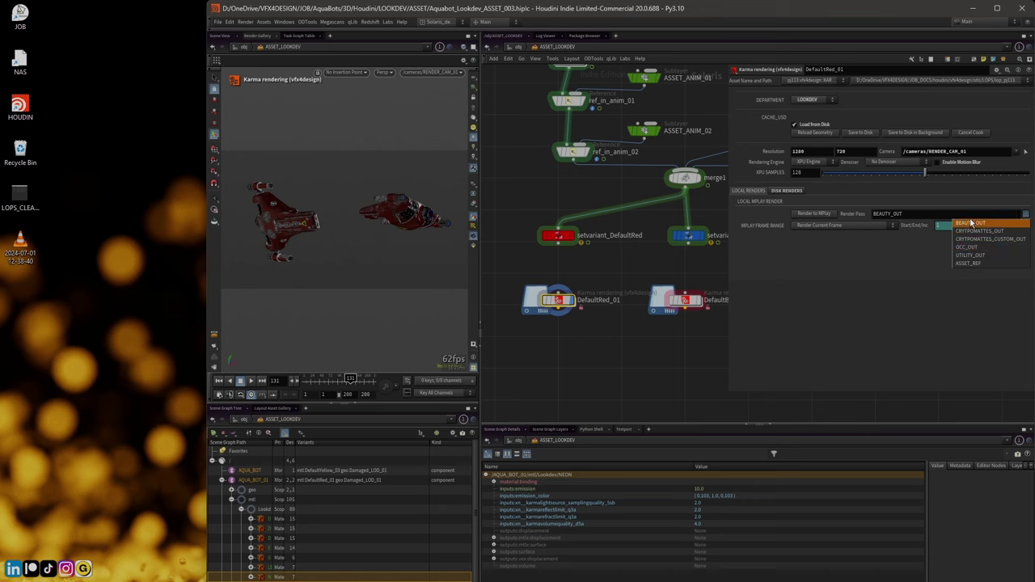
click(654, 309)
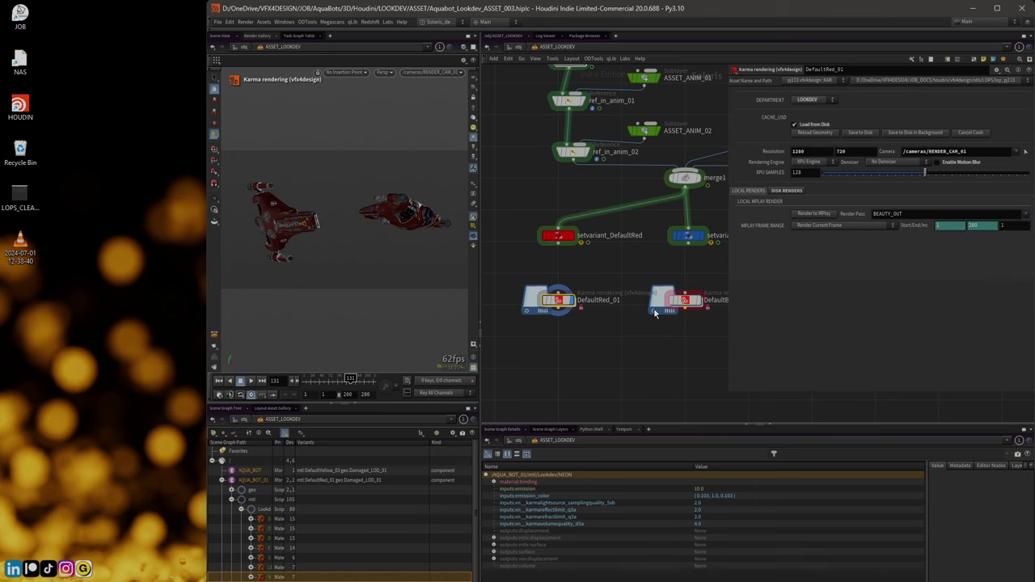
Go inside DefaultRed_01 and look over its separate render pass branches, including the CRYPTOMATTES_OUT and CRYPTOMATTES_CUSTOM_OUT ones
scroll(655, 315, up, 2)
double_click(550, 301)
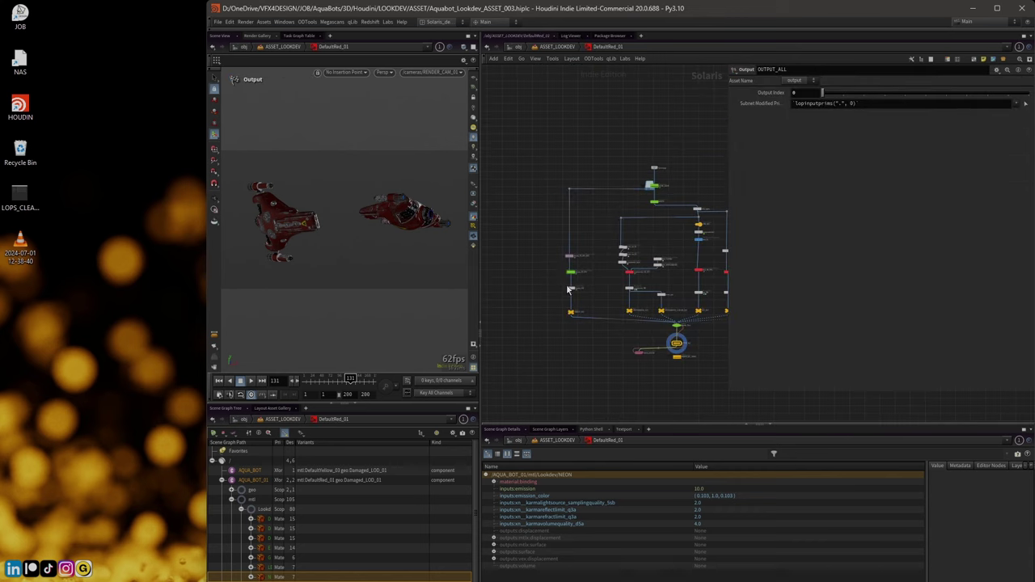
drag(533, 251, 543, 337)
drag(578, 224, 602, 326)
drag(627, 251, 639, 318)
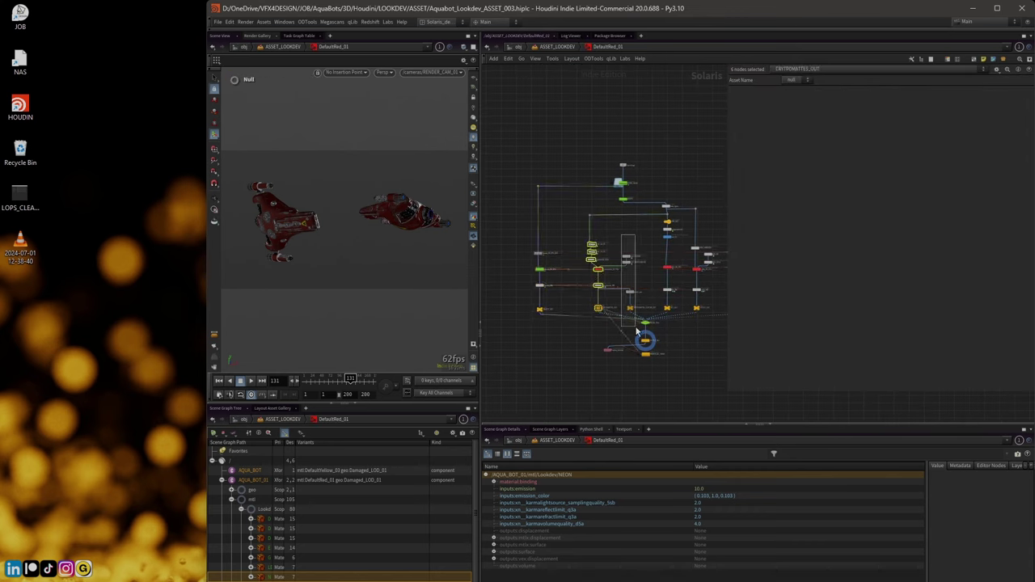
drag(726, 327, 804, 327)
Frame both red AQUA_BOT ships in MPlay and examine the beauty render
scroll(639, 299, up, 3)
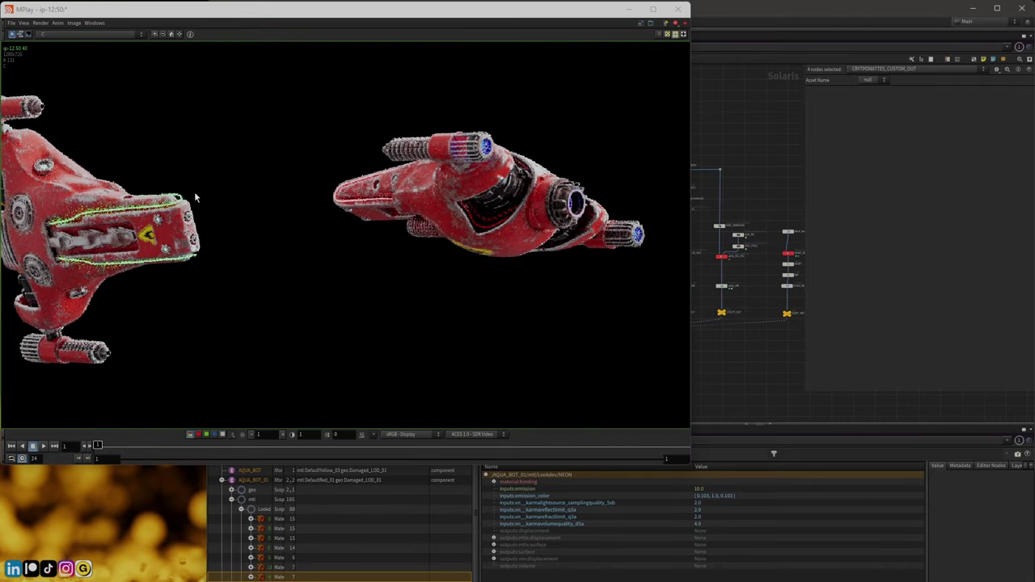
middle_drag(272, 197, 298, 218)
scroll(297, 218, up, 1)
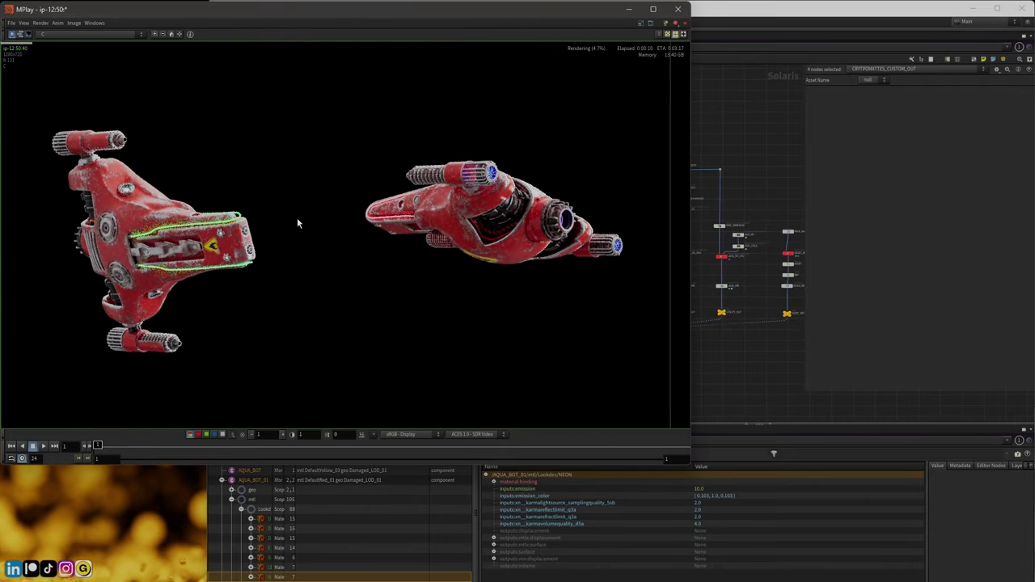
scroll(368, 261, down, 2)
middle_drag(366, 262, 383, 259)
scroll(372, 256, up, 2)
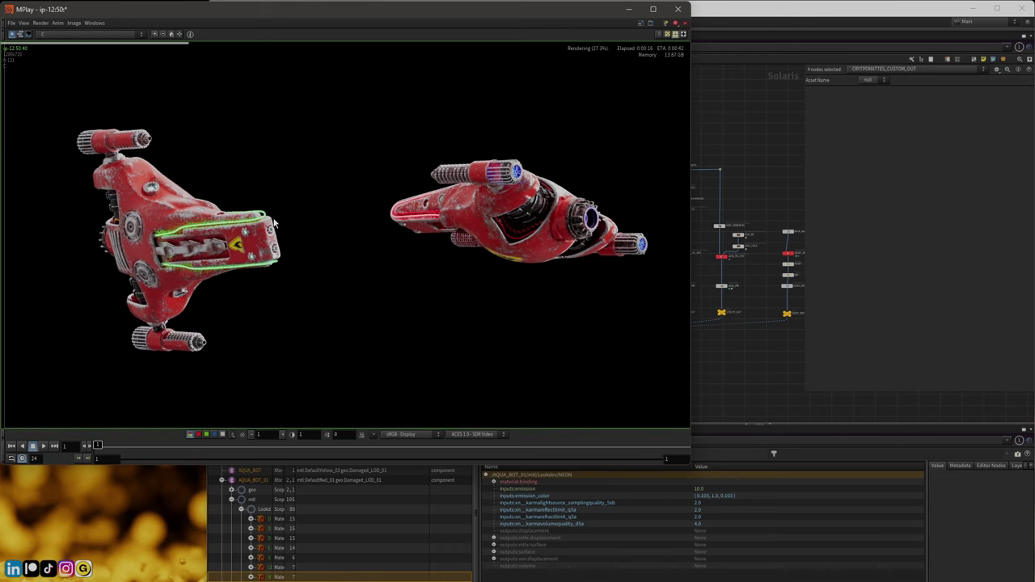
View the render's environment light passes C_ENV_SHOT, C_ENV_STUDIO_01 and C_ENV_STUDIO_02 one after another
click(71, 36)
click(73, 56)
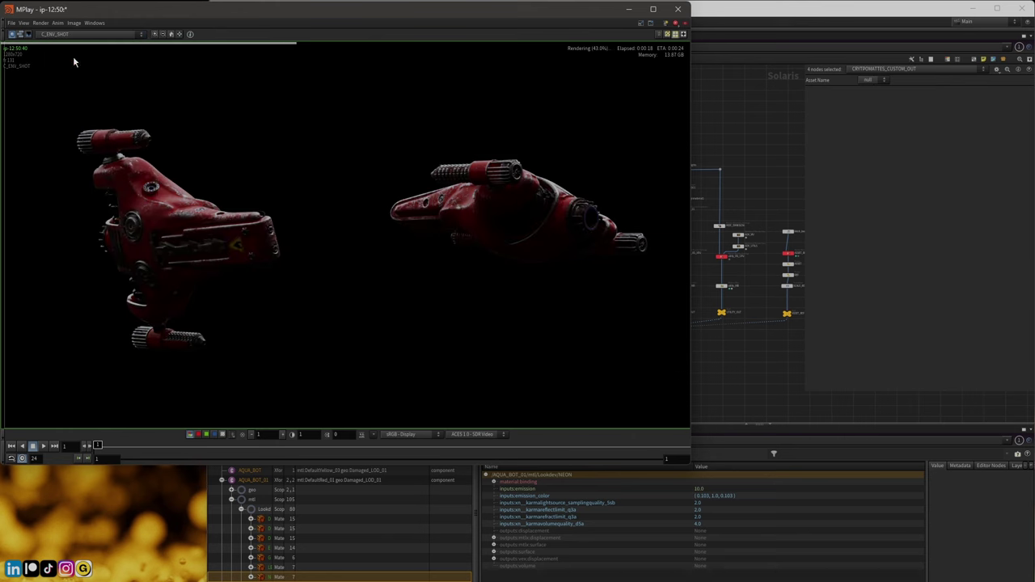
click(64, 33)
click(64, 34)
click(64, 34)
click(83, 66)
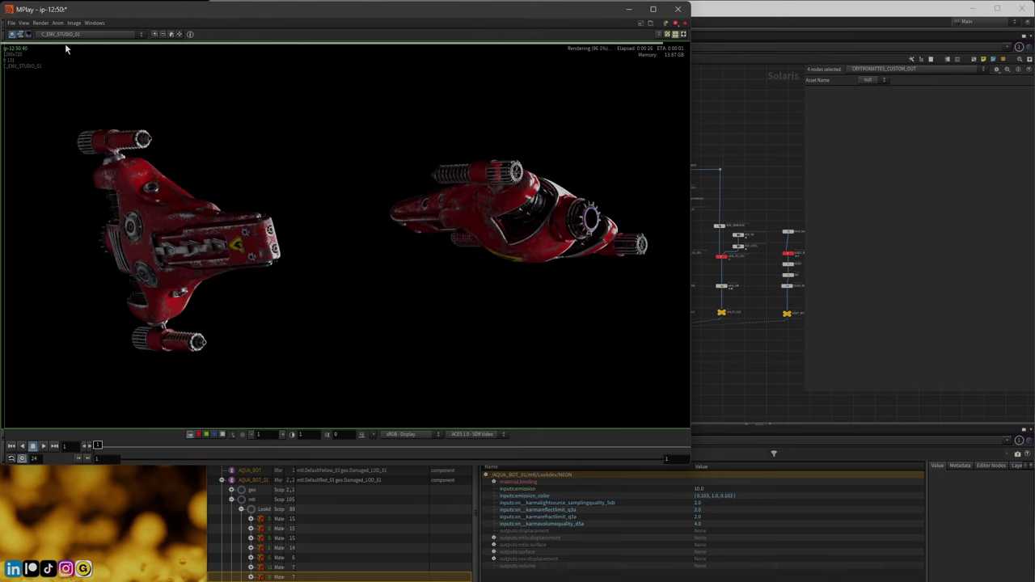
click(64, 34)
click(76, 74)
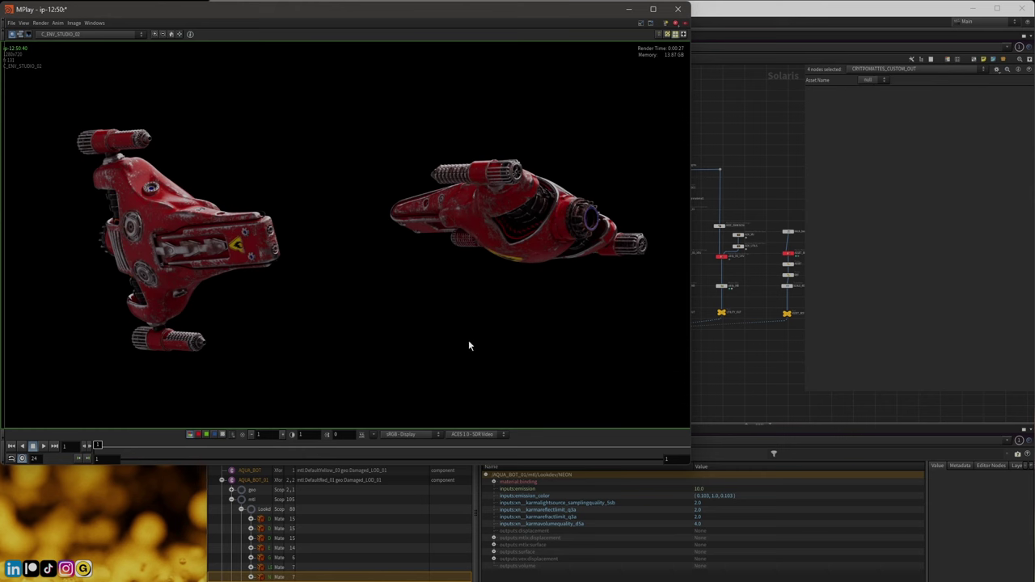
View the C_emission and combinedemission passes, return to the C beauty pass and close MPlay
click(68, 34)
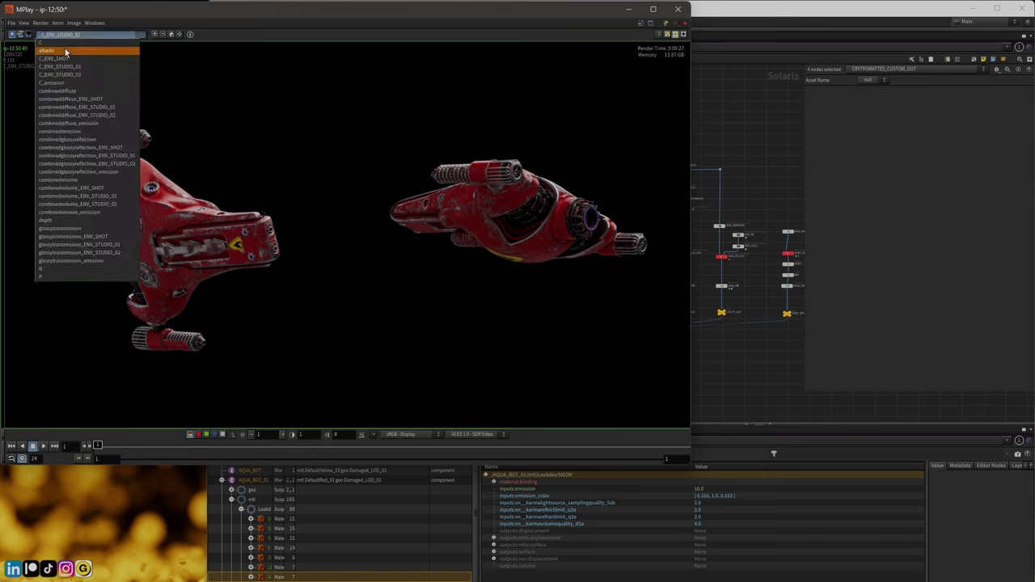
click(76, 90)
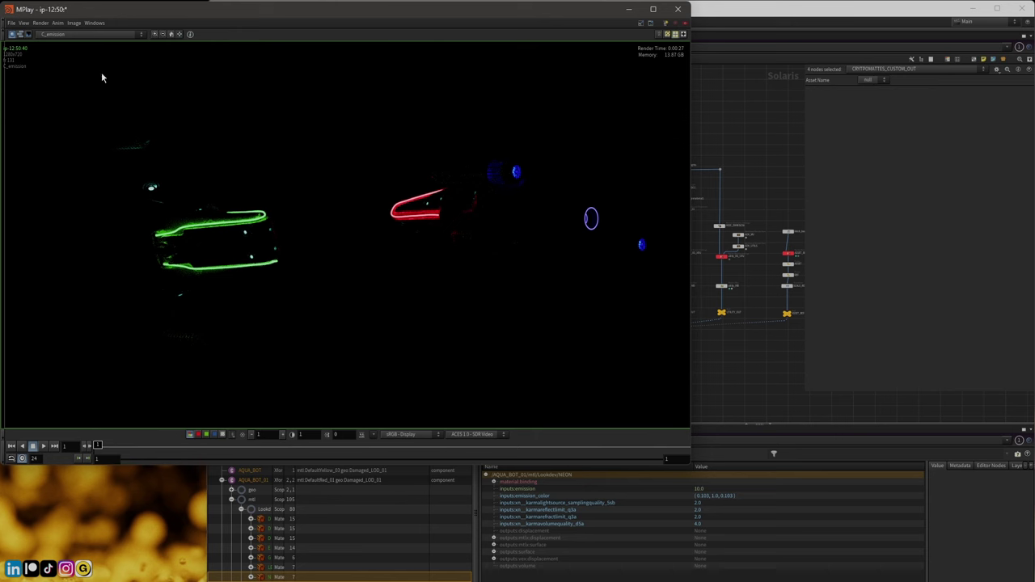
click(60, 35)
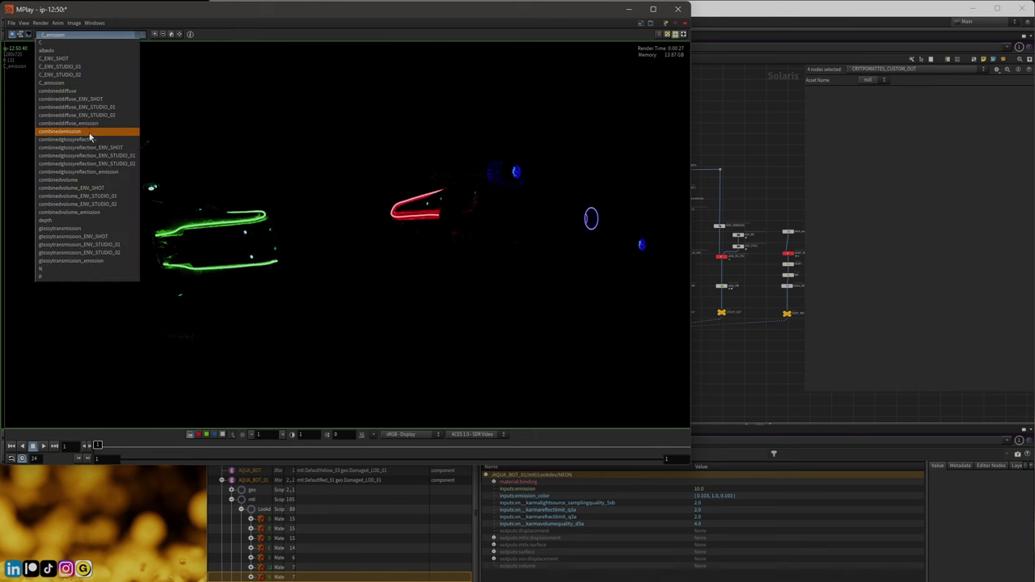
click(89, 135)
click(65, 34)
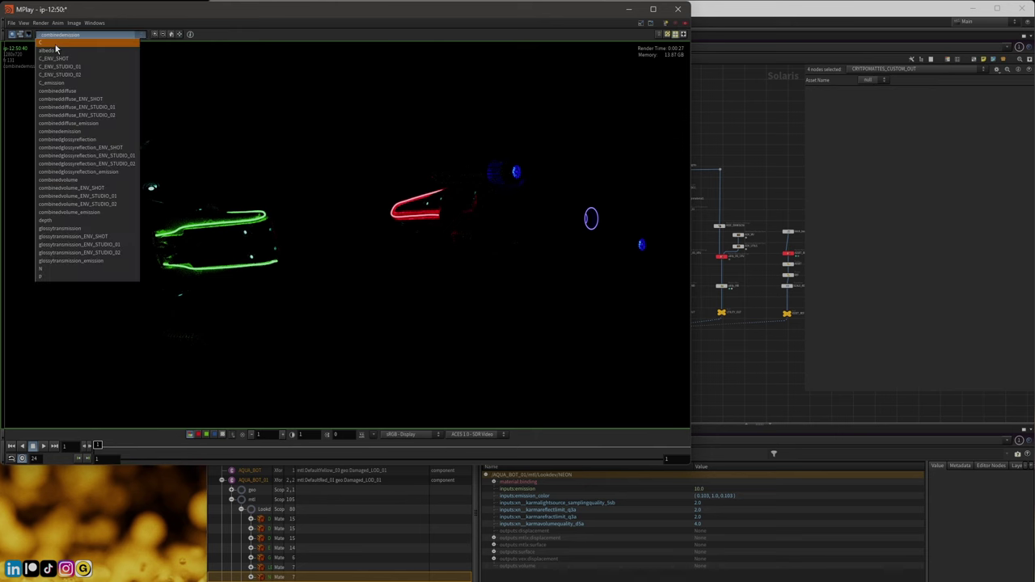
click(58, 45)
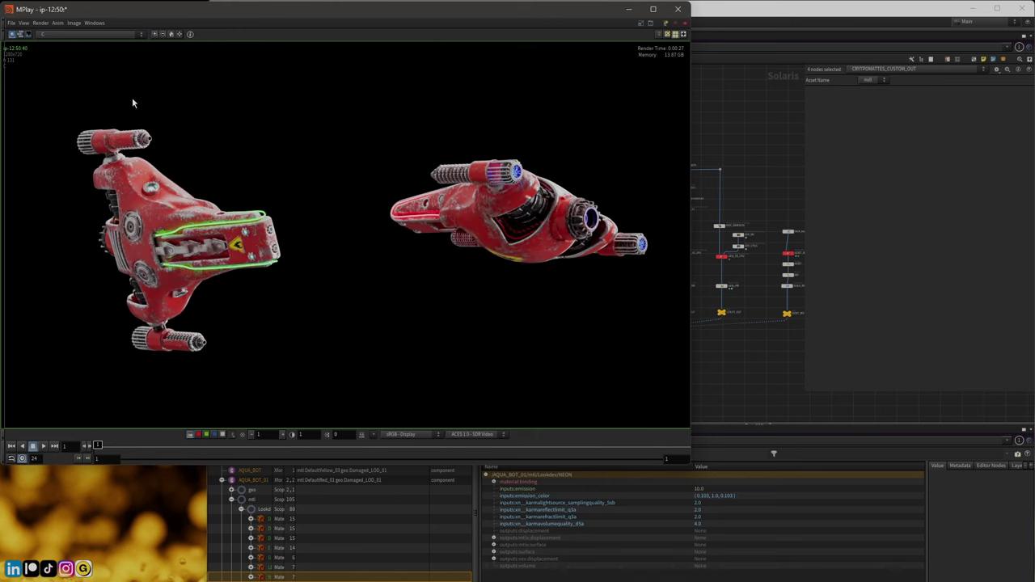
click(679, 9)
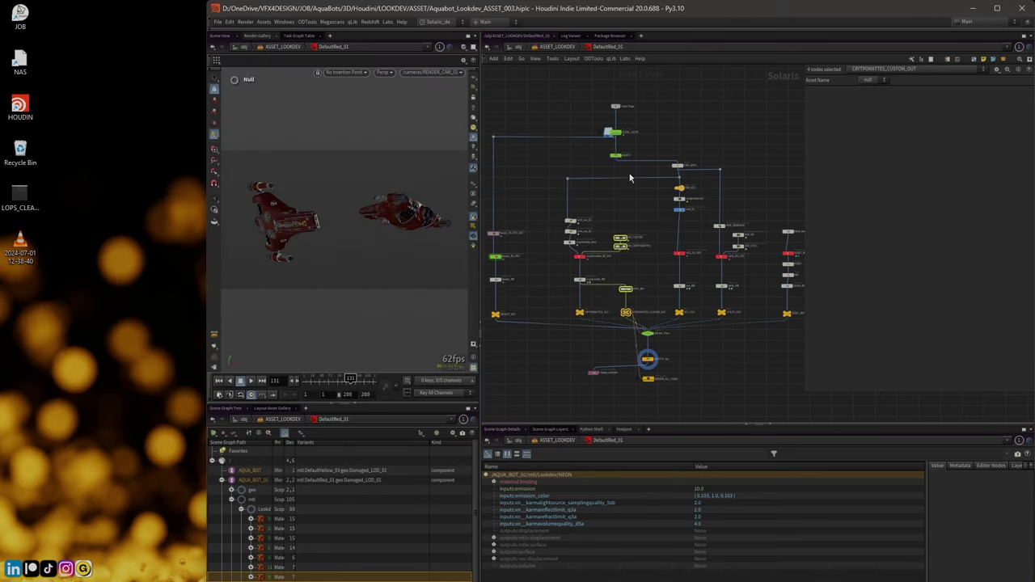
Return to the ASSET_LOOKDEV network and check the render passes offered for DefaultRed_01's MPlay render, leaving BEAUTY_OUT chosen
key(h)
scroll(652, 287, down, 1)
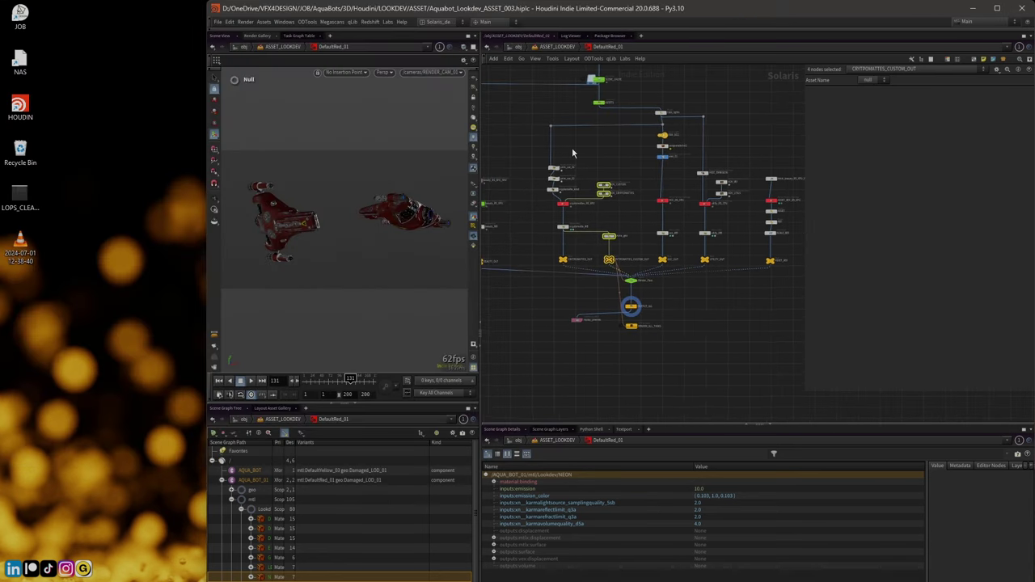
scroll(526, 156, down, 1)
middle_drag(518, 154, 566, 180)
scroll(567, 179, up, 1)
click(557, 47)
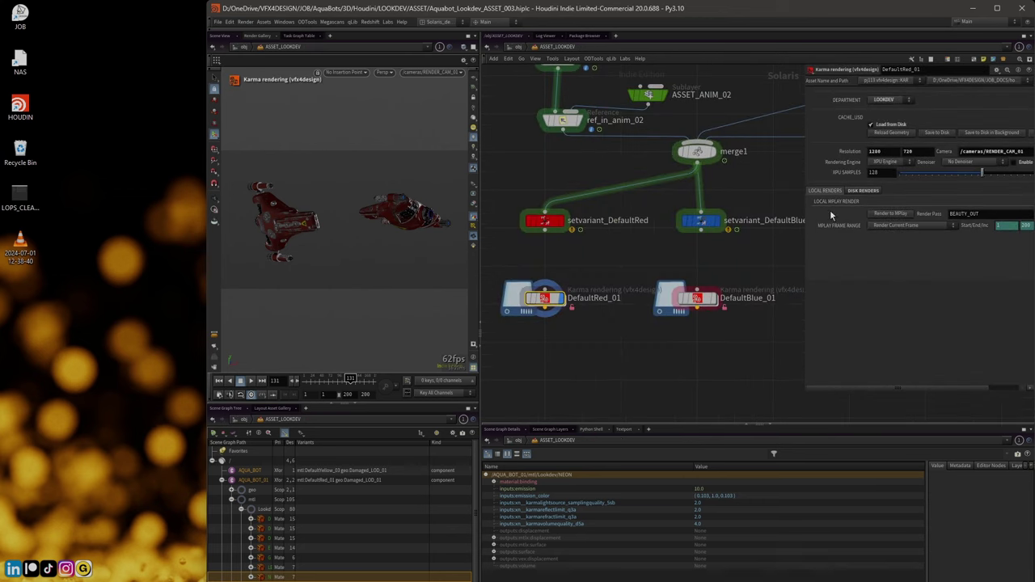
drag(806, 219, 688, 219)
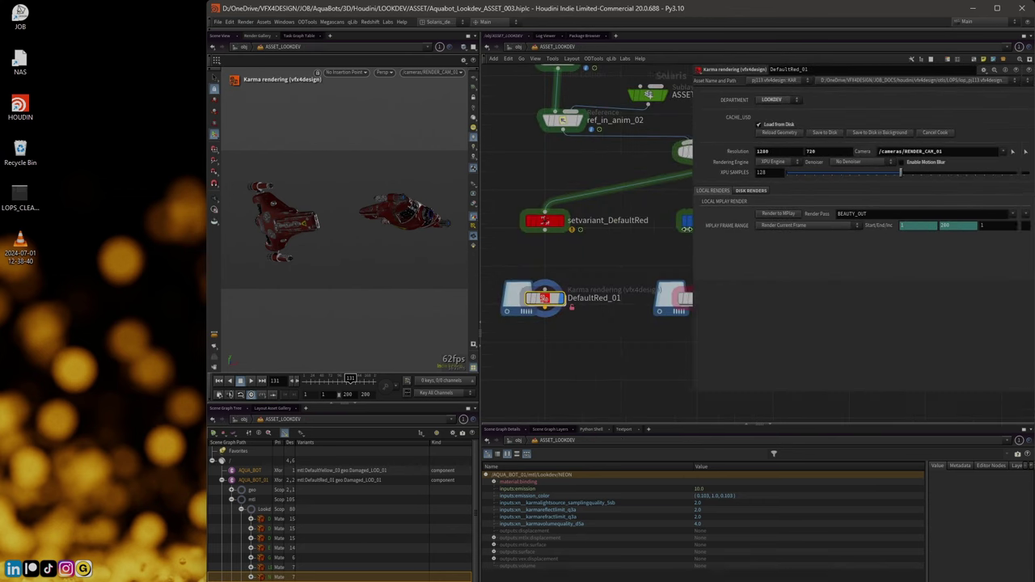
click(1027, 215)
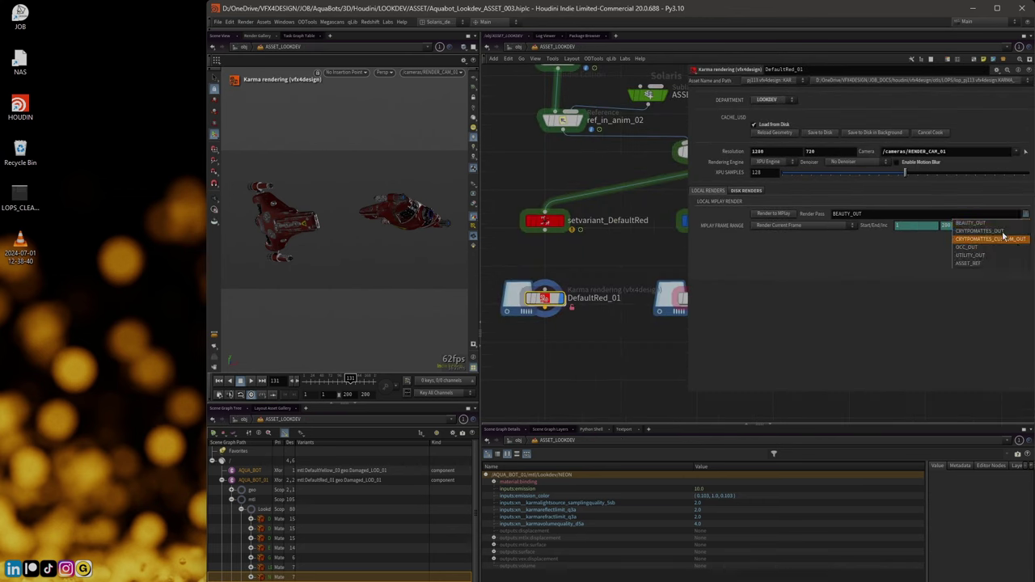
click(857, 285)
Go inside DefaultRed_01 and examine the inputs of the Render_Pass switch
mouse_move(545, 298)
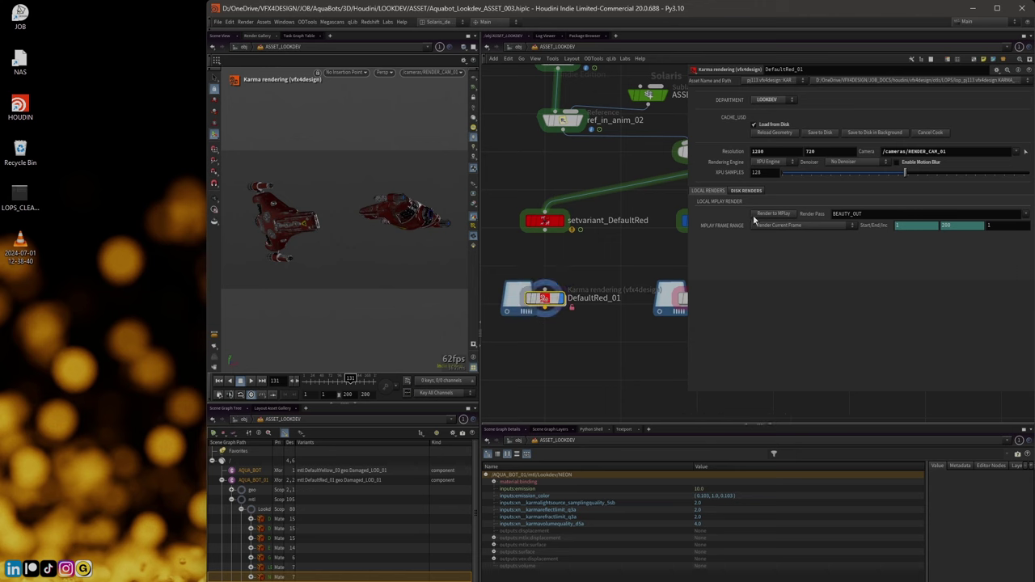
double_click(534, 297)
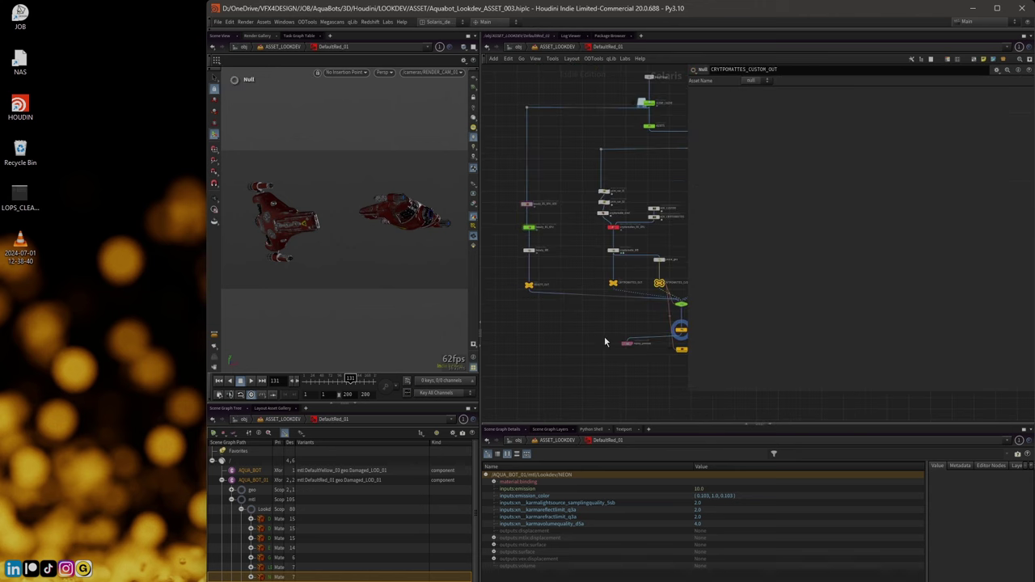
click(573, 277)
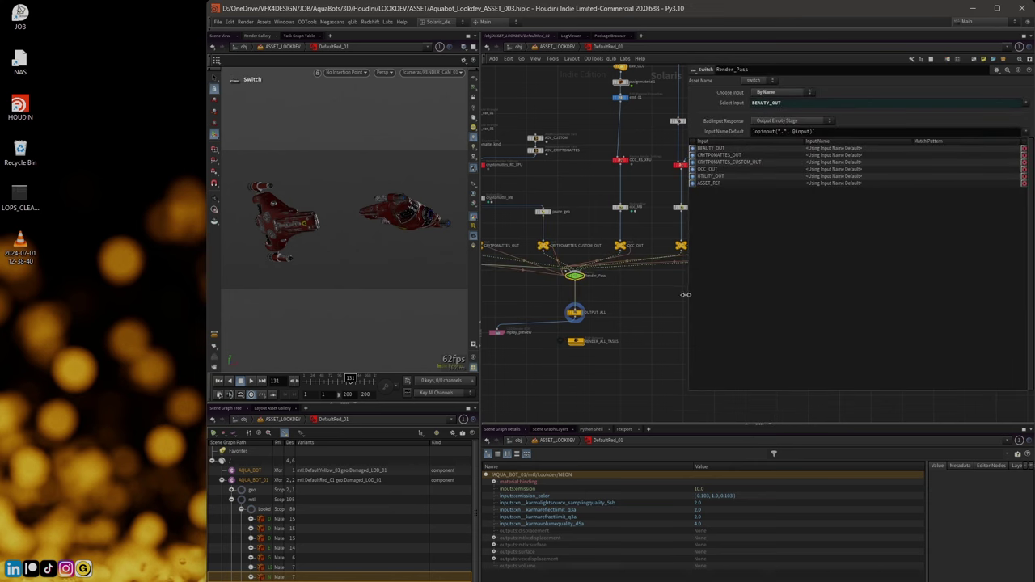
drag(686, 294, 781, 298)
middle_drag(668, 313, 763, 328)
scroll(603, 272, up, 3)
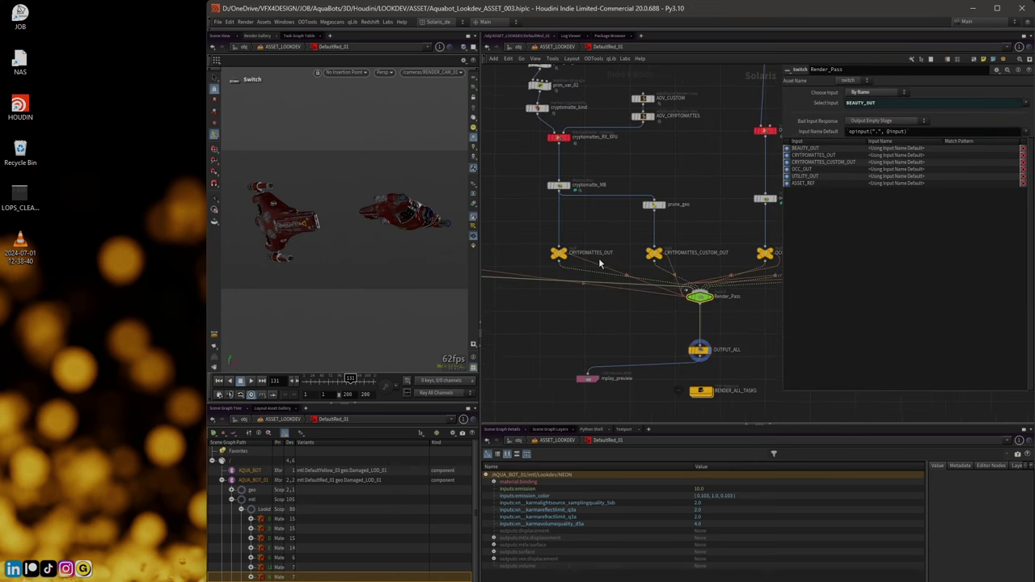
Select beauty_RS_XPU_AOV in the beauty branch and look through its component-level outputs, down to glossy transmission and combined emission
scroll(615, 265, down, 3)
scroll(543, 236, up, 5)
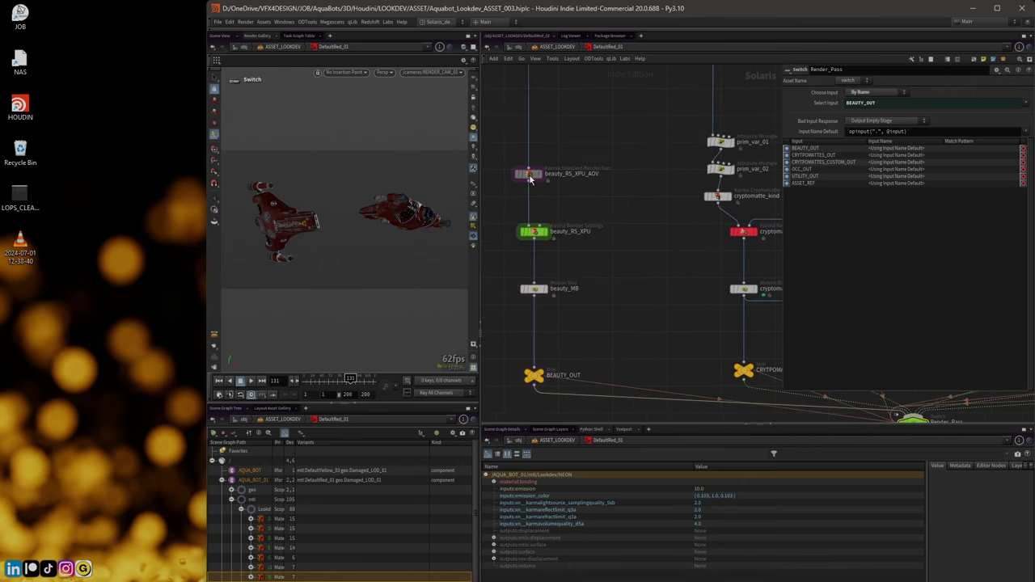
click(530, 177)
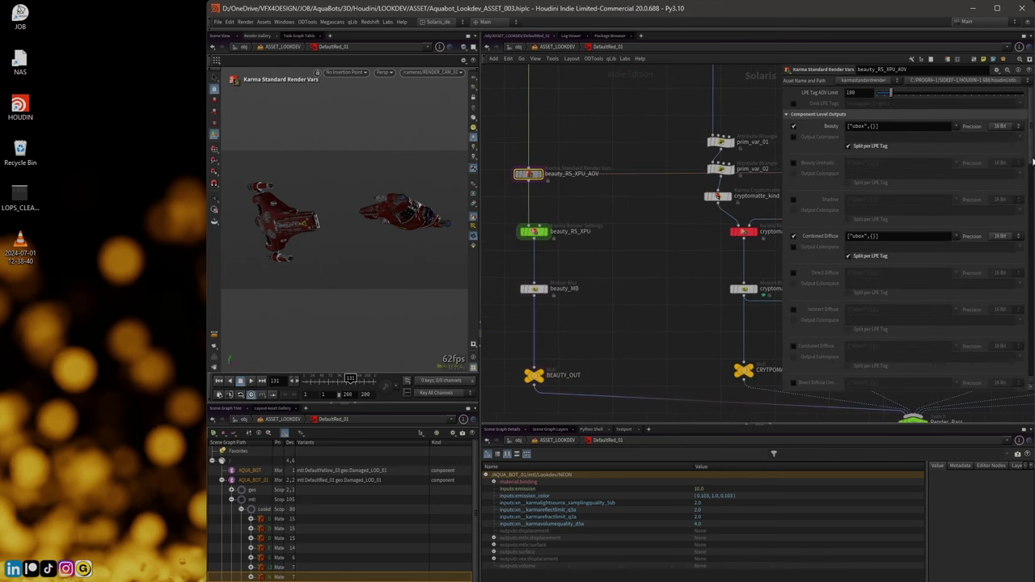
mouse_move(1033, 162)
mouse_down()
mouse_move(1031, 333)
mouse_move(1033, 154)
mouse_up()
drag(1030, 142, 1027, 255)
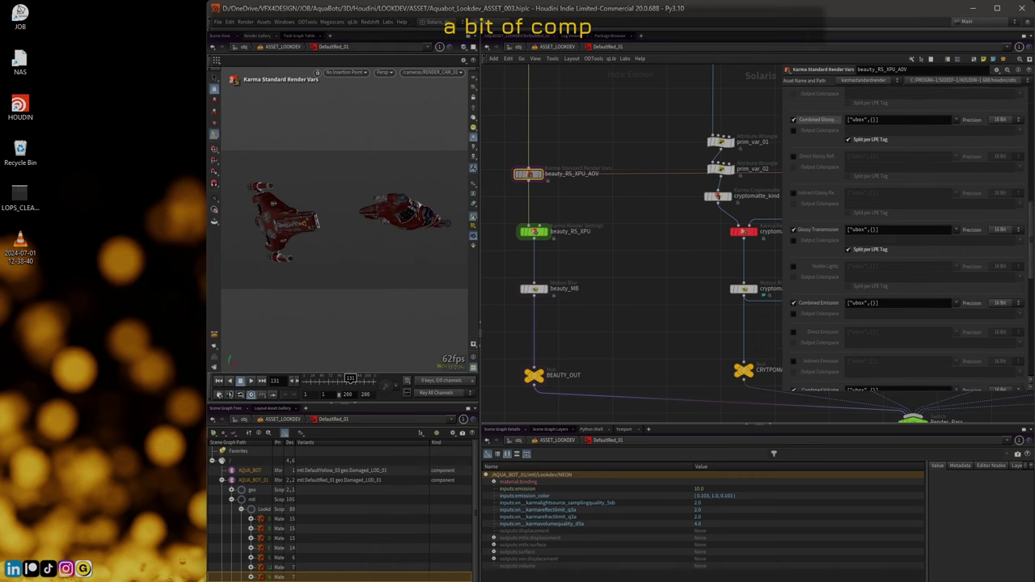
Switch to DaVinci Resolve and move the ROBOT_EDIT timeline's playhead to 00:00:39:12 to preview the composited ships
mouse_move(293, 581)
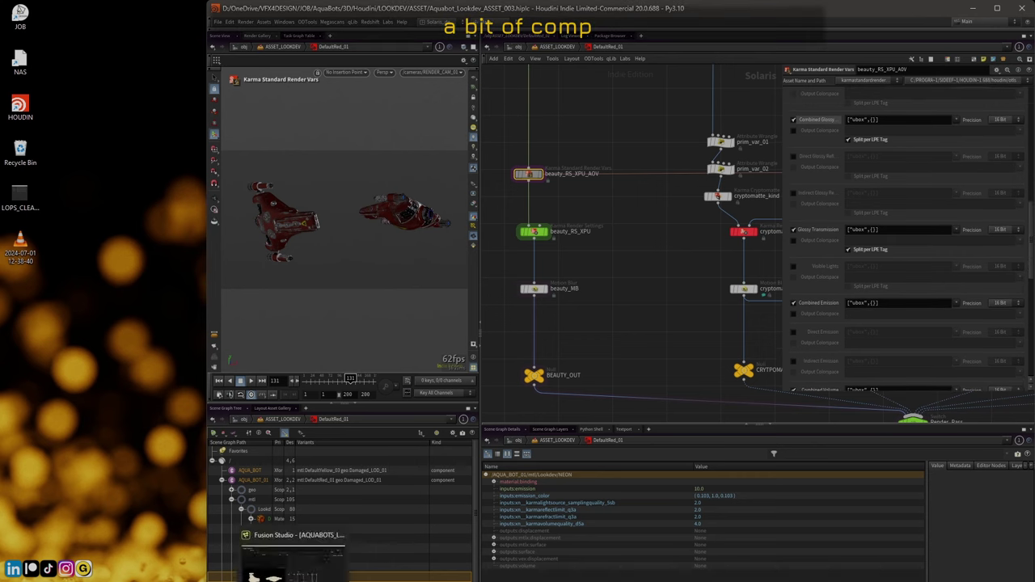
click(293, 564)
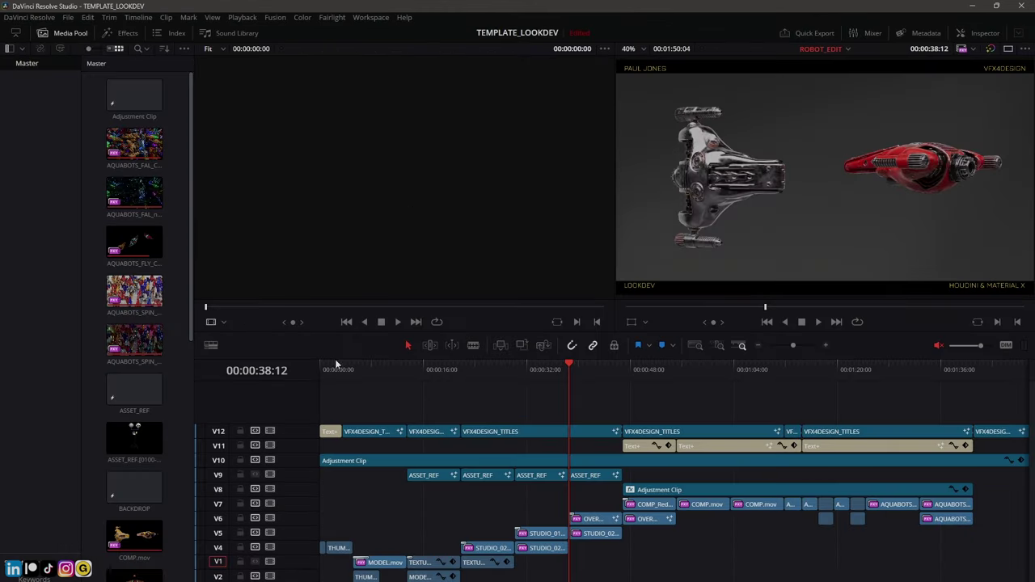
mouse_move(577, 386)
mouse_down()
mouse_move(634, 374)
mouse_move(552, 376)
mouse_move(575, 380)
mouse_up()
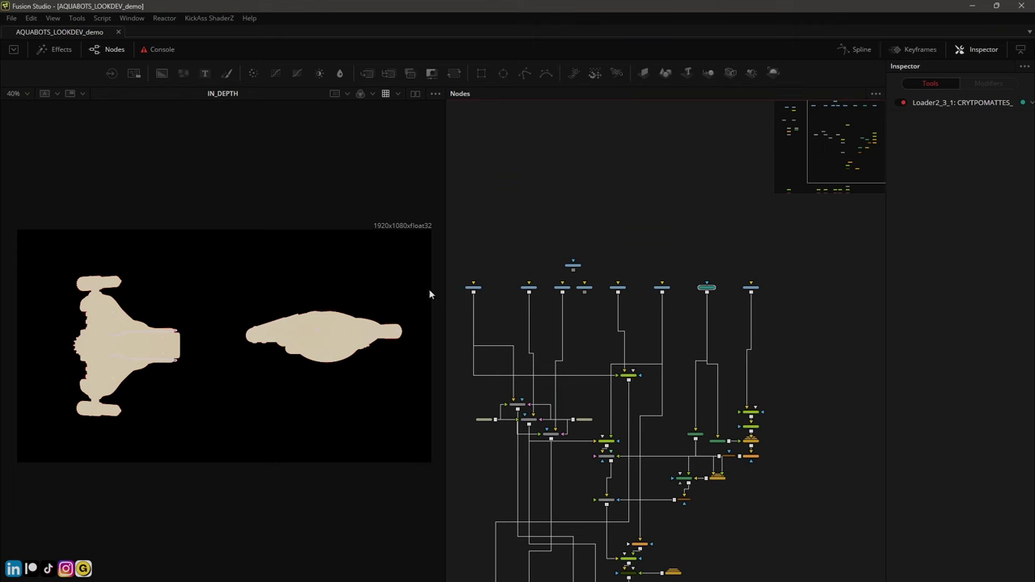
Switch to the AQUABOTS_LOOKDEV_demo composition in Fusion Studio and view IN_STUDIO_01, IN_STUDIO_02 and SOURCE_BEAUTY in turn
ctrl+scroll(430, 293, up, 3)
middle_drag(430, 294, 543, 292)
ctrl+scroll(546, 273, up, 2)
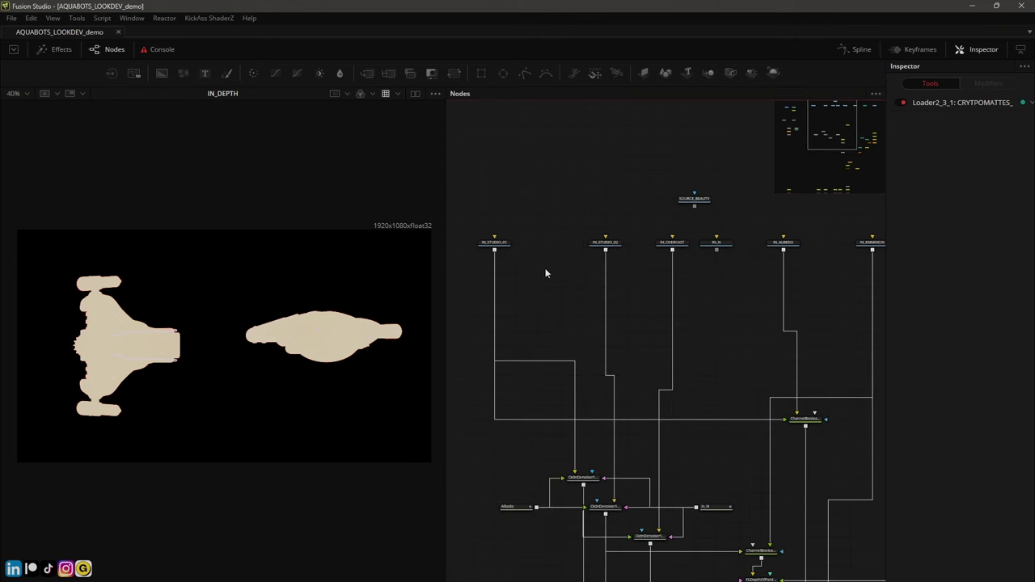
click(488, 250)
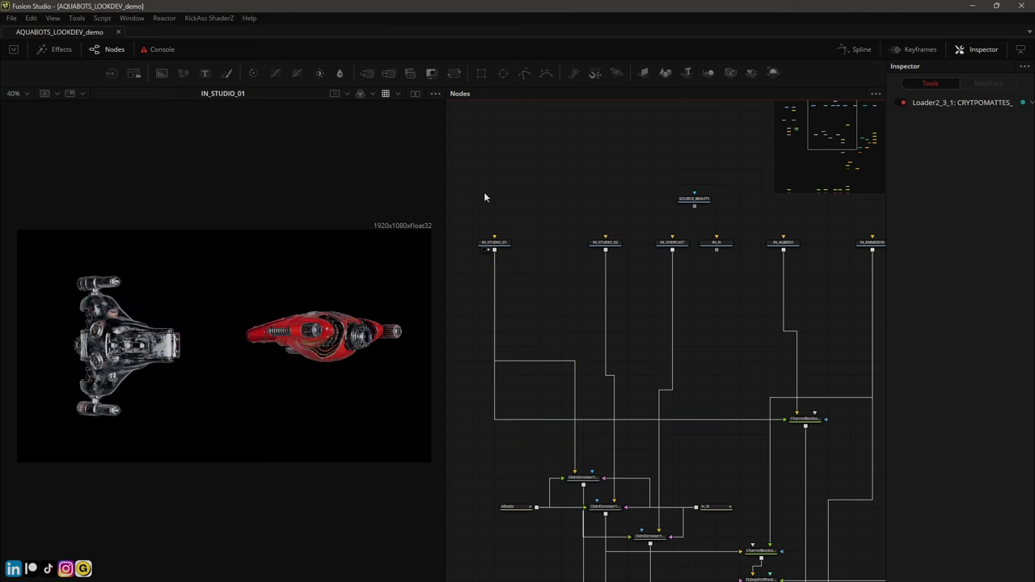
drag(444, 171, 449, 191)
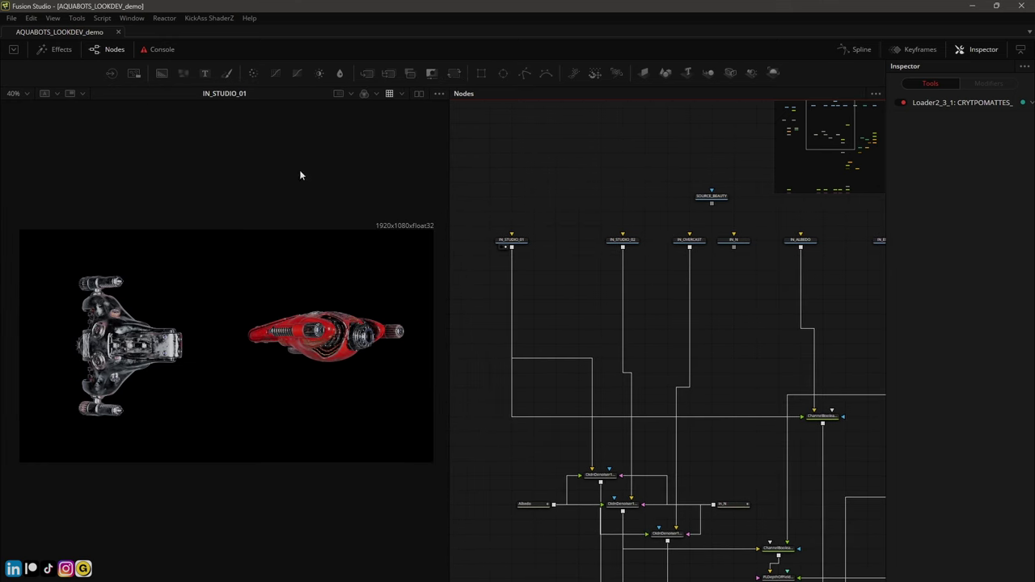
click(502, 251)
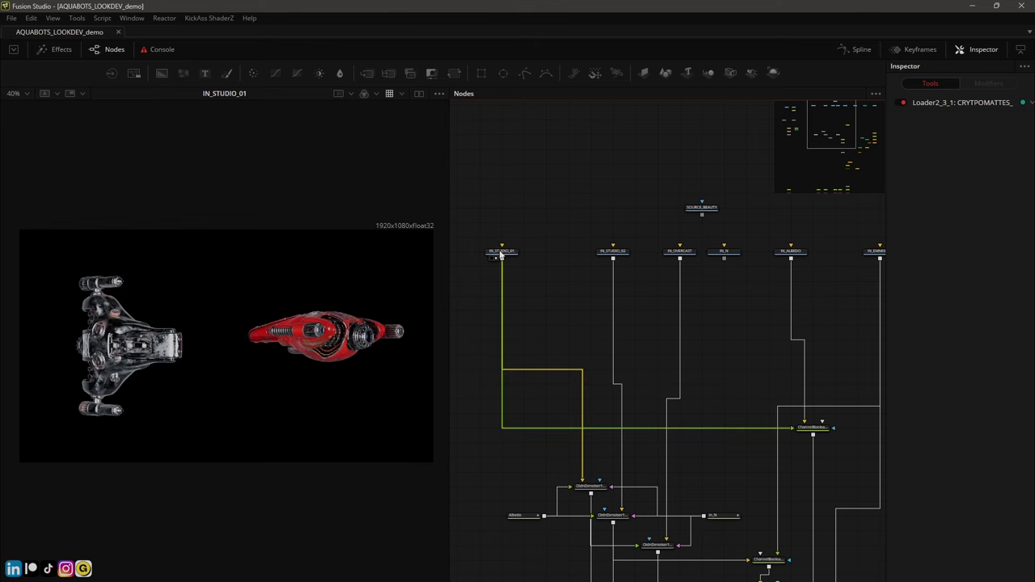
click(697, 214)
Select the SOURCE_BEAUTY loader and widen the Inspector to check the full file path of its beauty EXR sequence
middle_drag(661, 196, 601, 209)
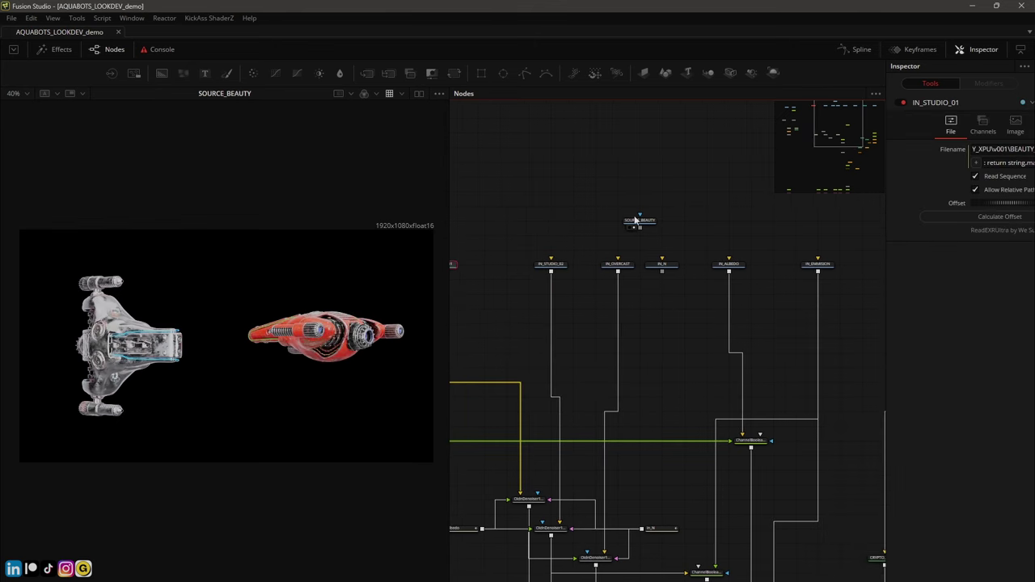
click(644, 222)
ctrl+scroll(674, 223, up, 3)
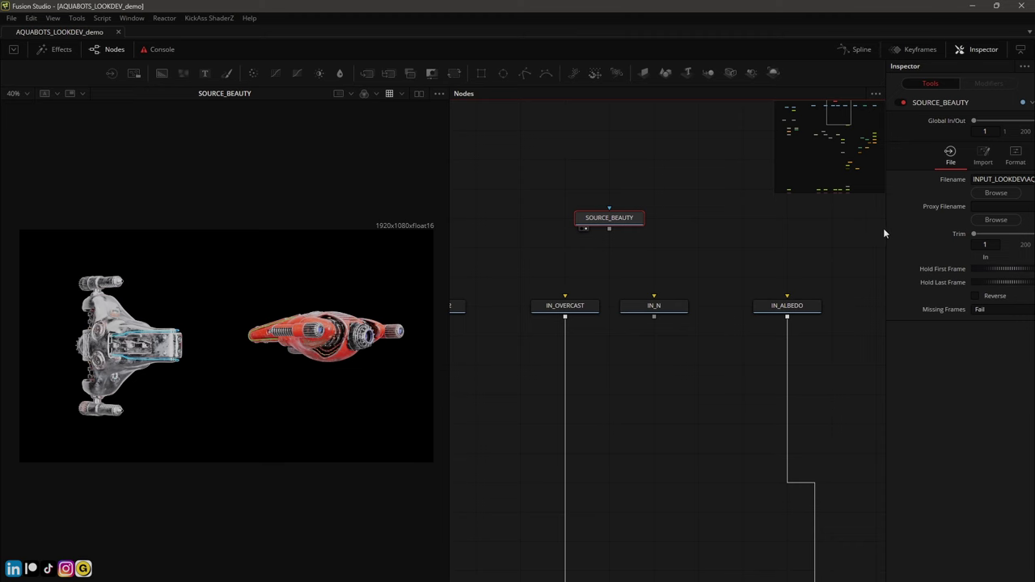
drag(884, 229, 444, 234)
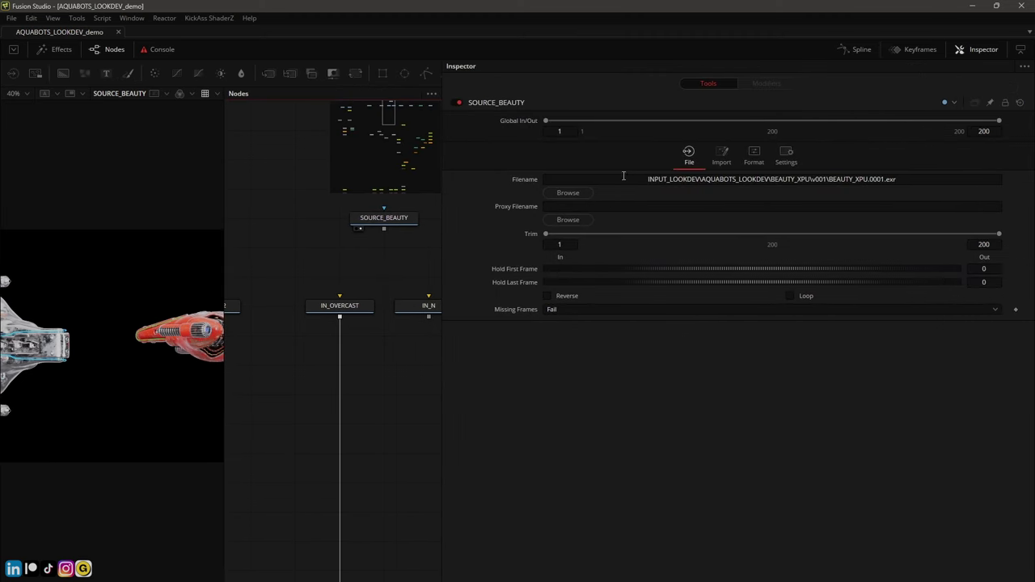
drag(900, 180, 820, 181)
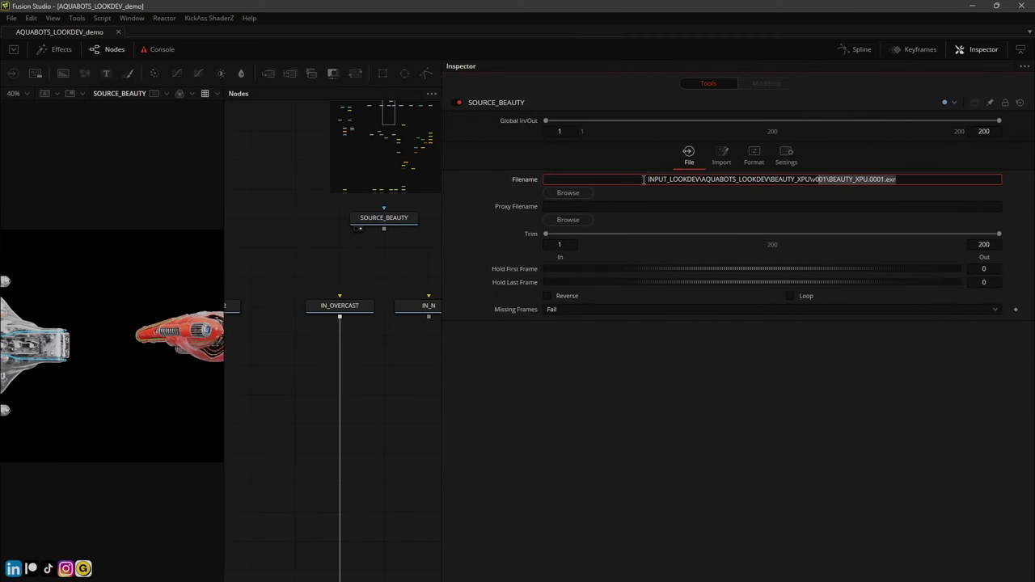
drag(644, 180, 733, 179)
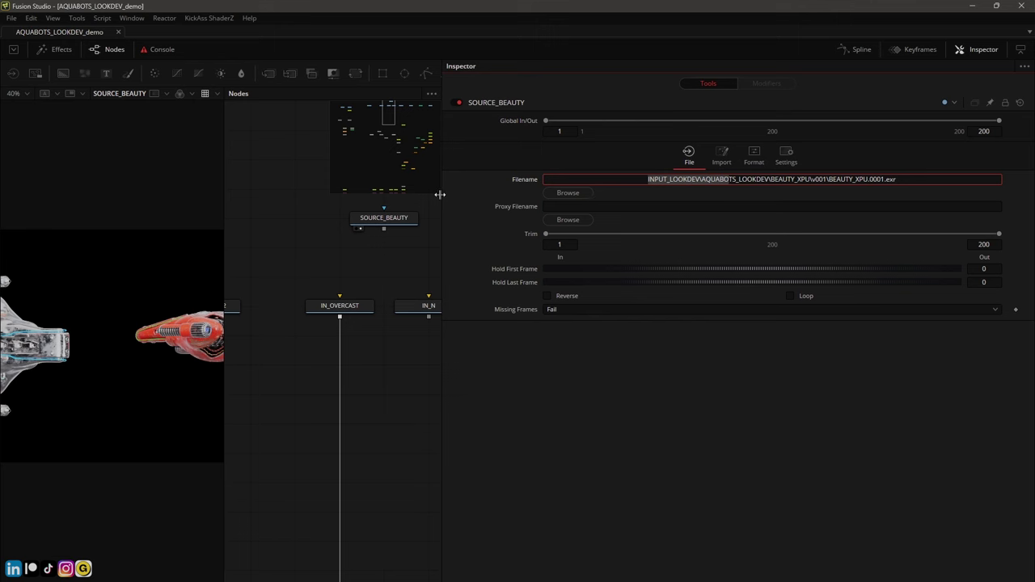
drag(440, 194, 740, 197)
Enlarge the node graph area and look over the row of input nodes from IN_STUDIO_01 to IN_EMMISION
click(557, 225)
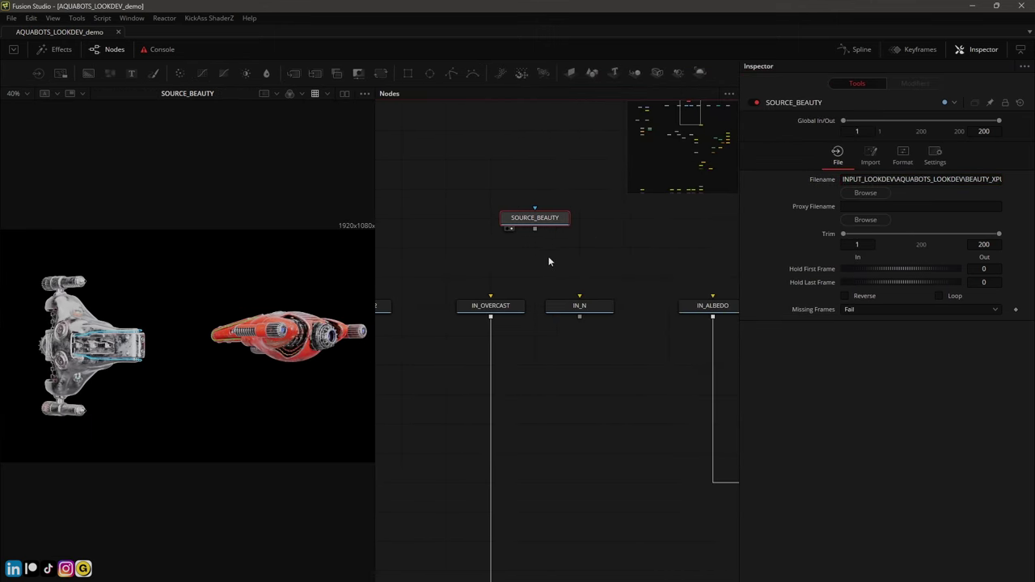
ctrl+scroll(531, 227, down, 7)
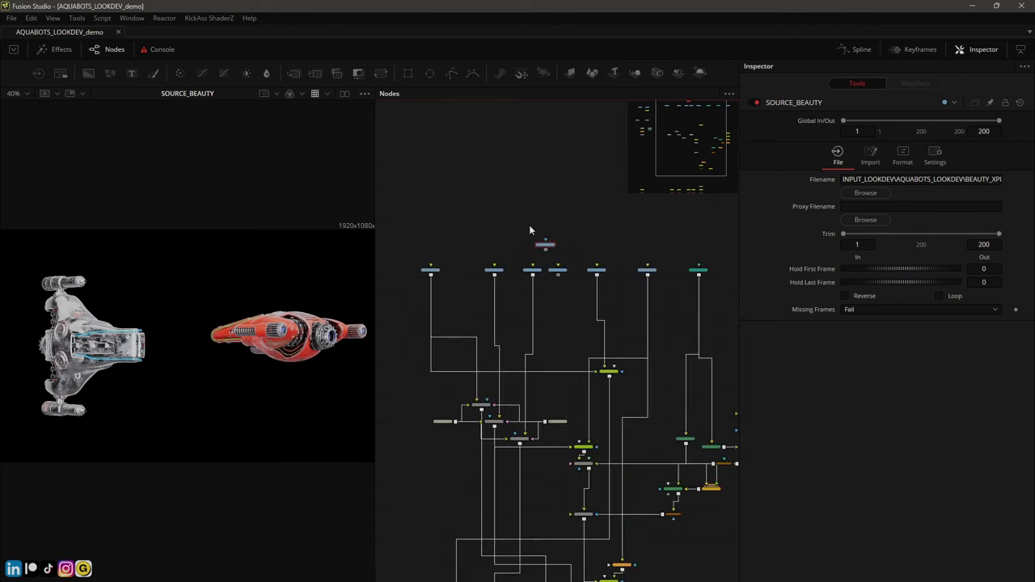
ctrl+scroll(529, 251, up, 4)
drag(739, 247, 814, 247)
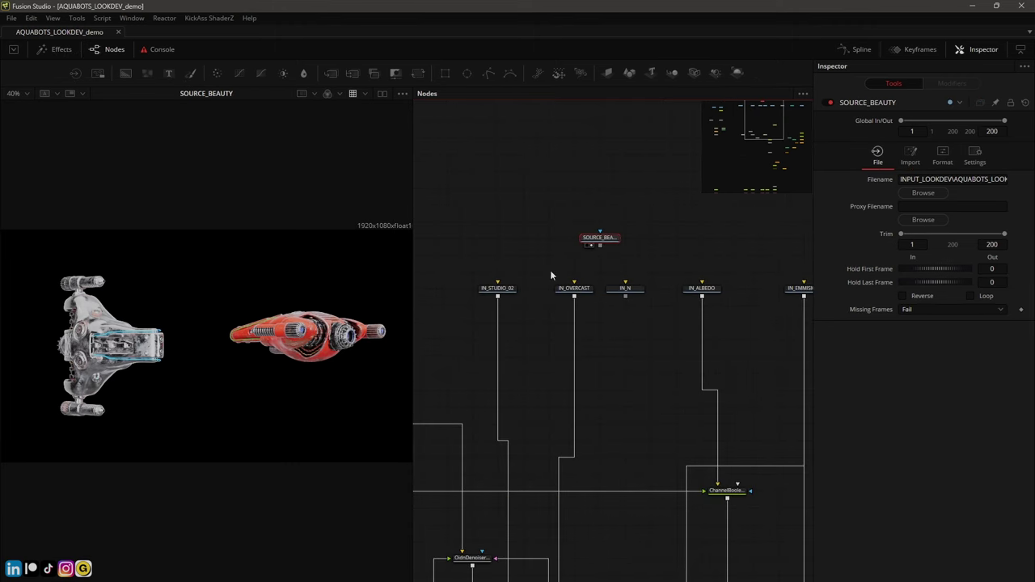
drag(413, 213, 312, 212)
ctrl+scroll(478, 211, down, 3)
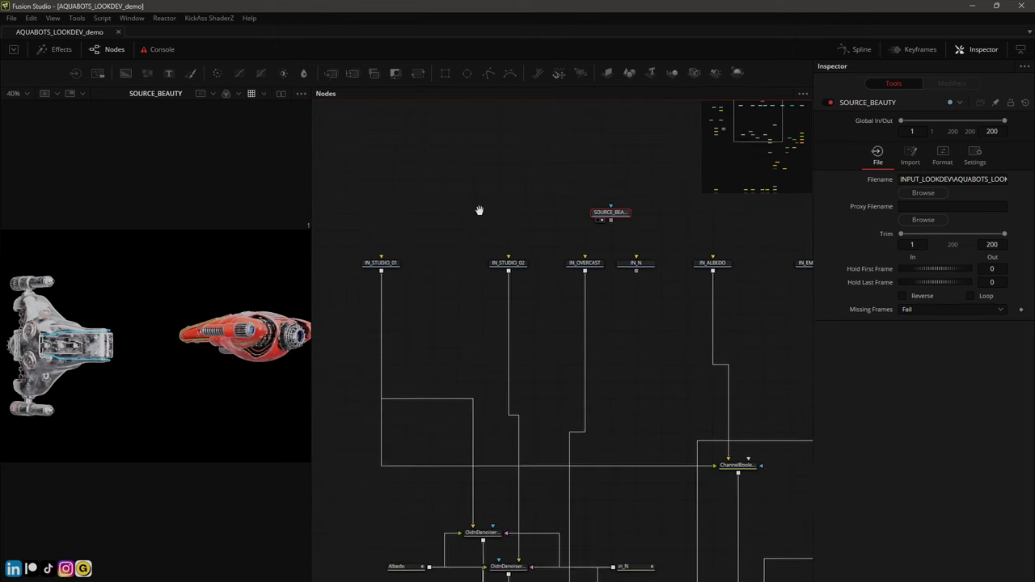
ctrl+scroll(482, 209, up, 2)
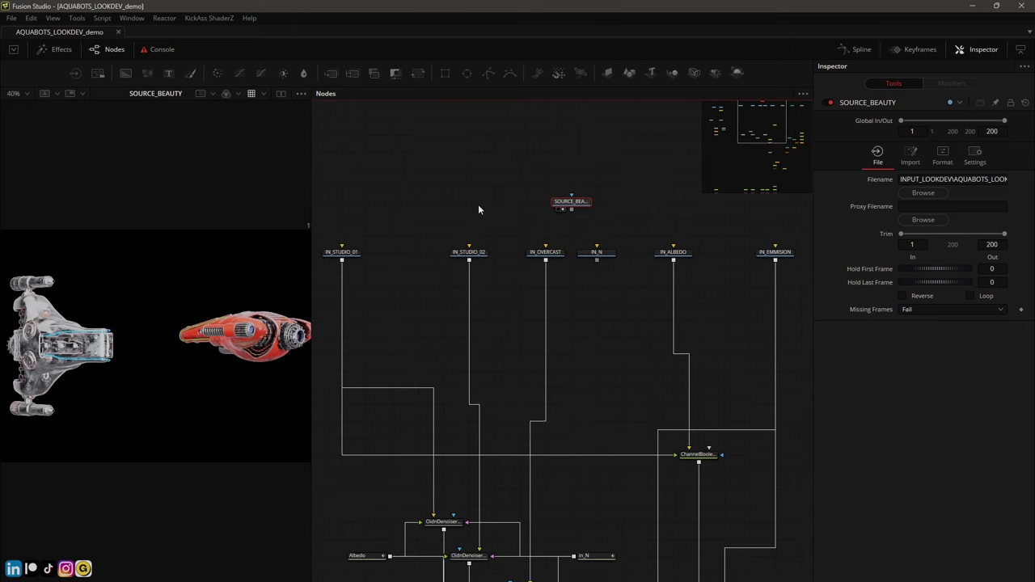
middle_drag(399, 199, 408, 200)
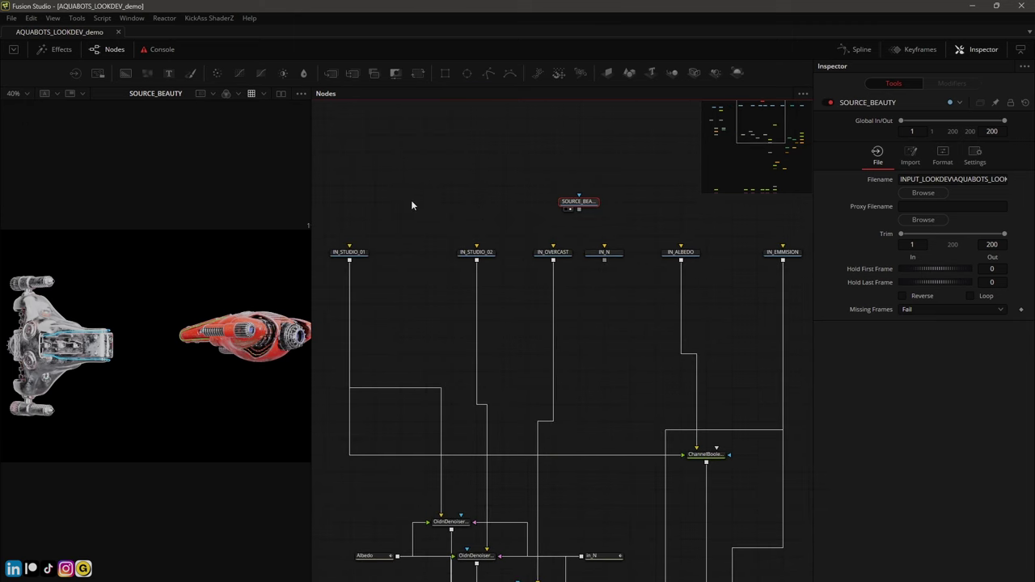
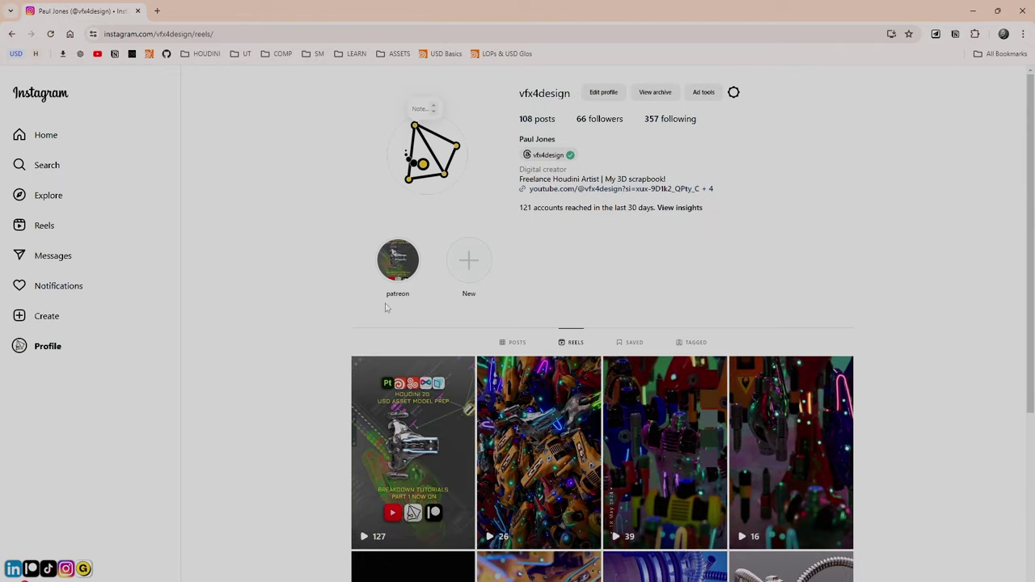
Switch to the browser and browse the Instagram profile's reels, viewing the pumpkin reel and the red-and-white ice cream cone reel
scroll(374, 324, down, 4)
scroll(375, 324, down, 5)
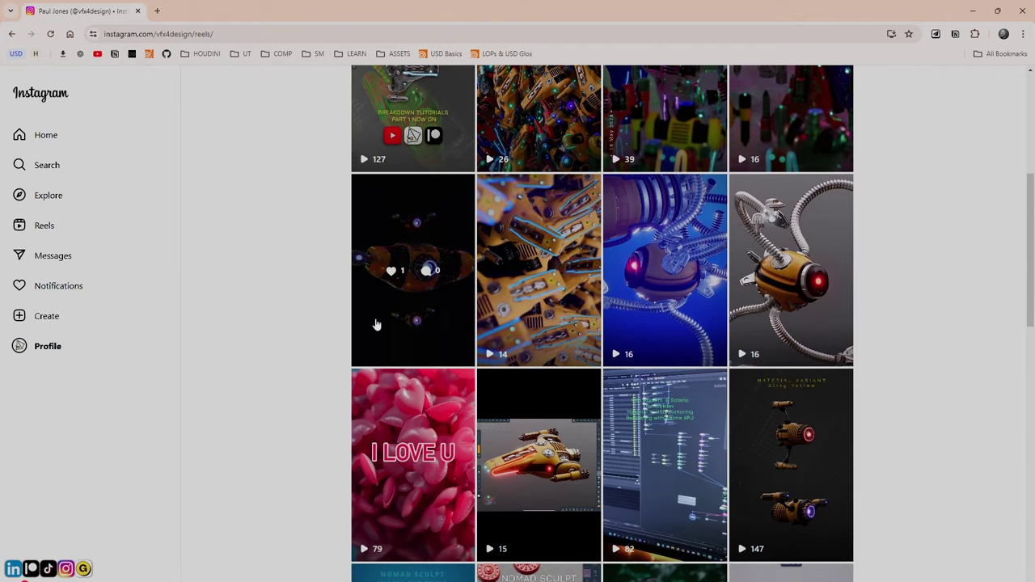
scroll(380, 327, down, 10)
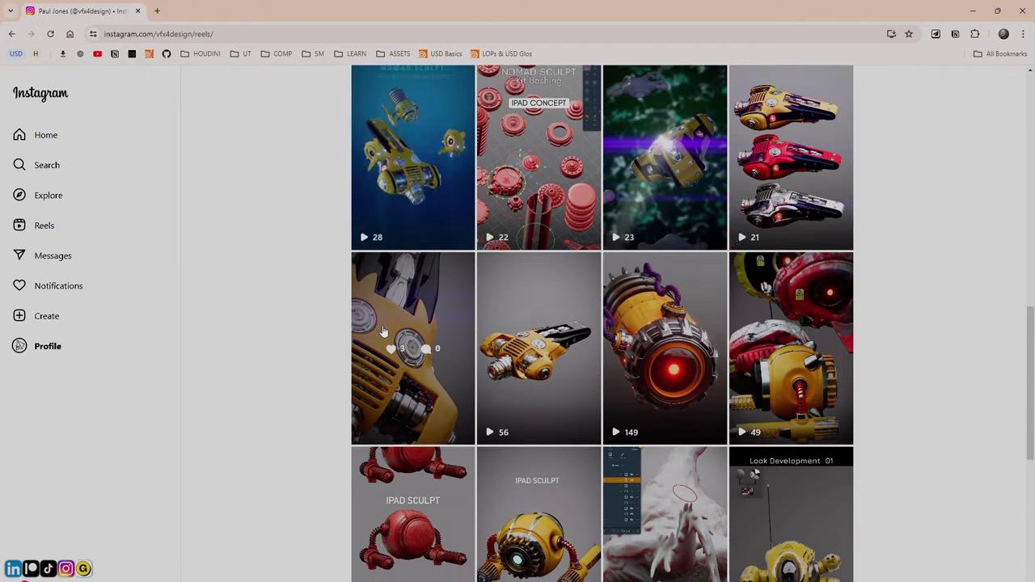
scroll(390, 338, down, 6)
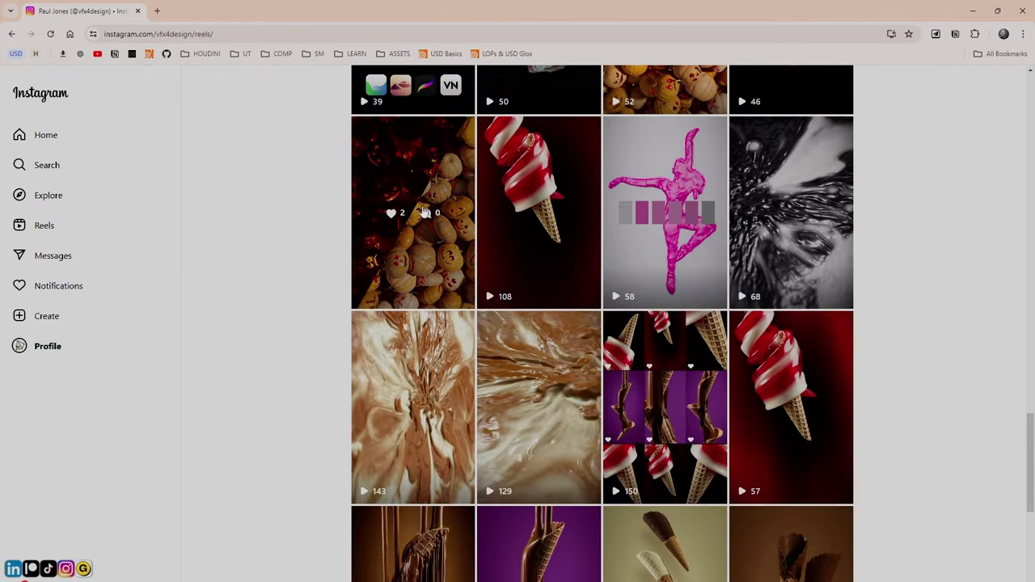
click(407, 169)
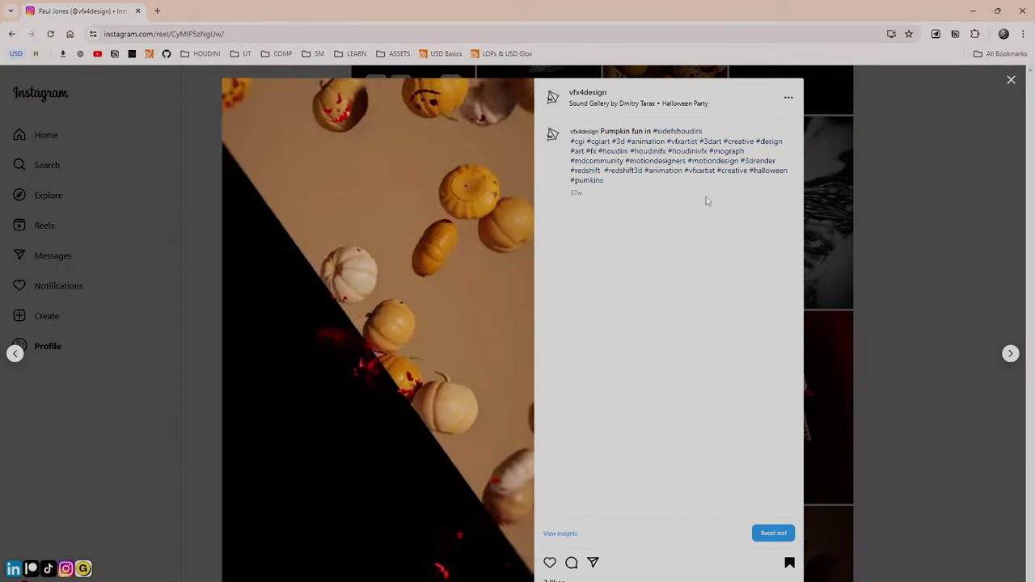
click(894, 227)
scroll(817, 267, down, 1)
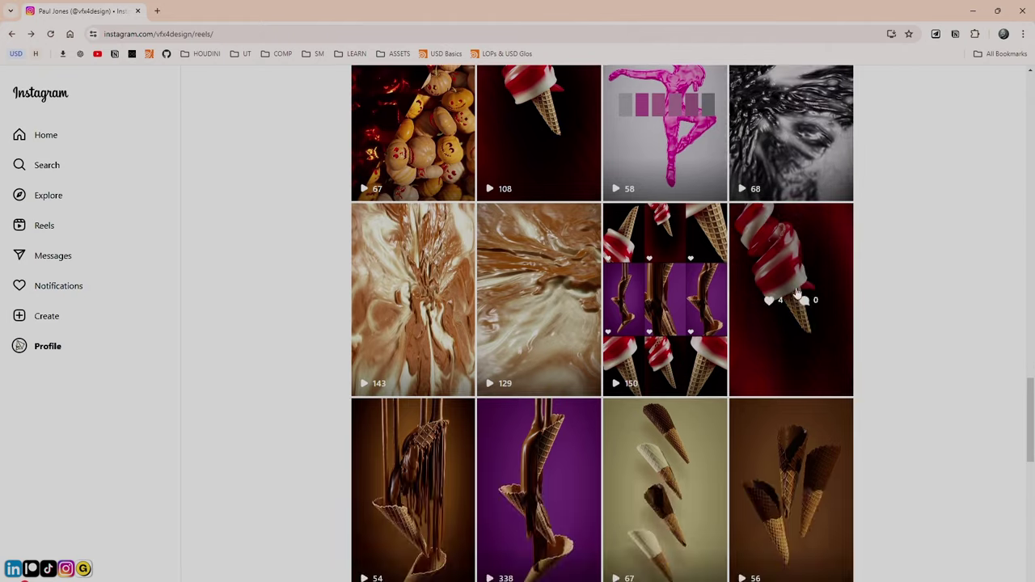
click(797, 293)
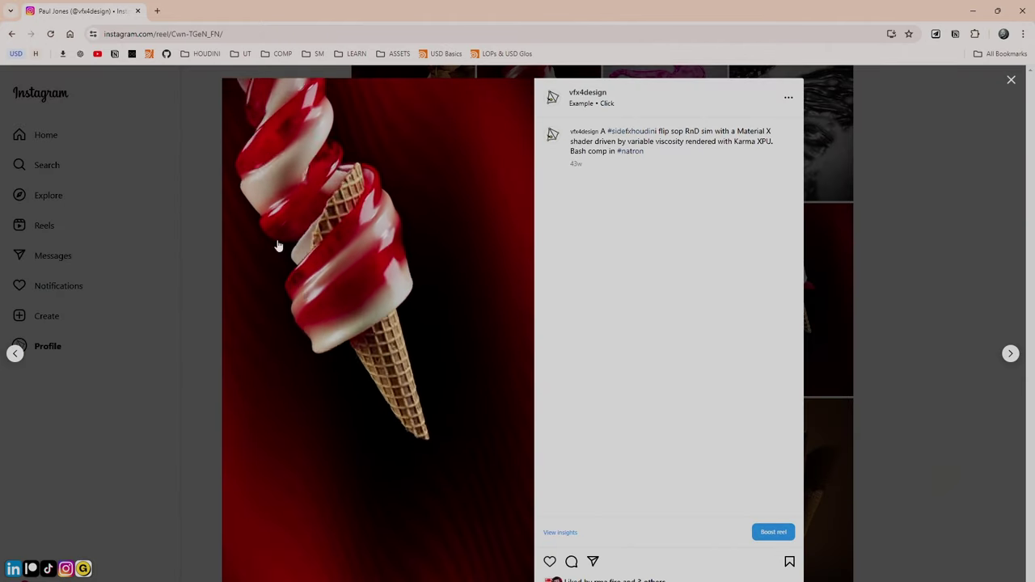
click(784, 72)
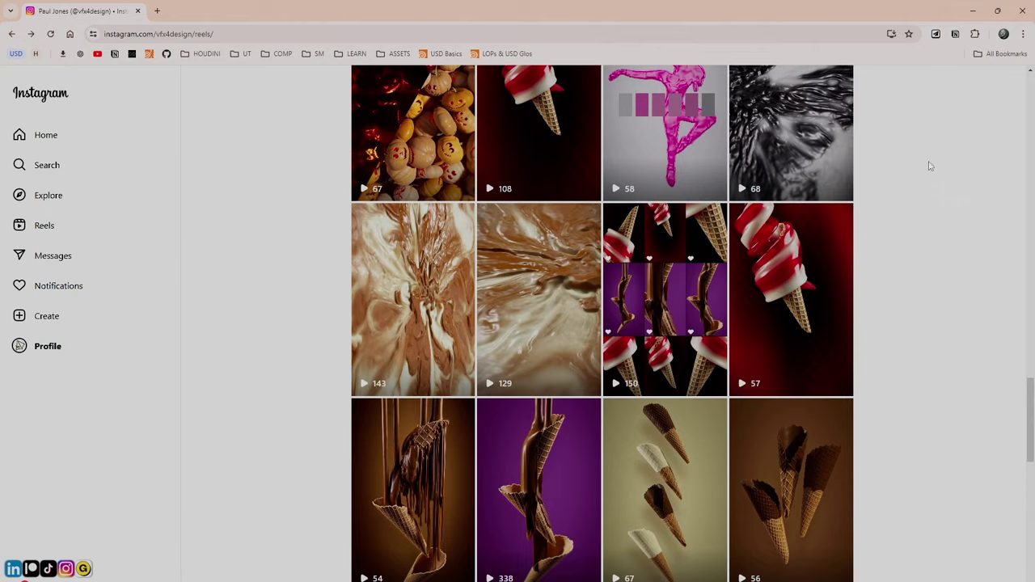
View the procedural cones reel and the pink sprinkled ice cream reel, then close the browser to return to Fusion Studio
scroll(663, 275, down, 2)
click(648, 267)
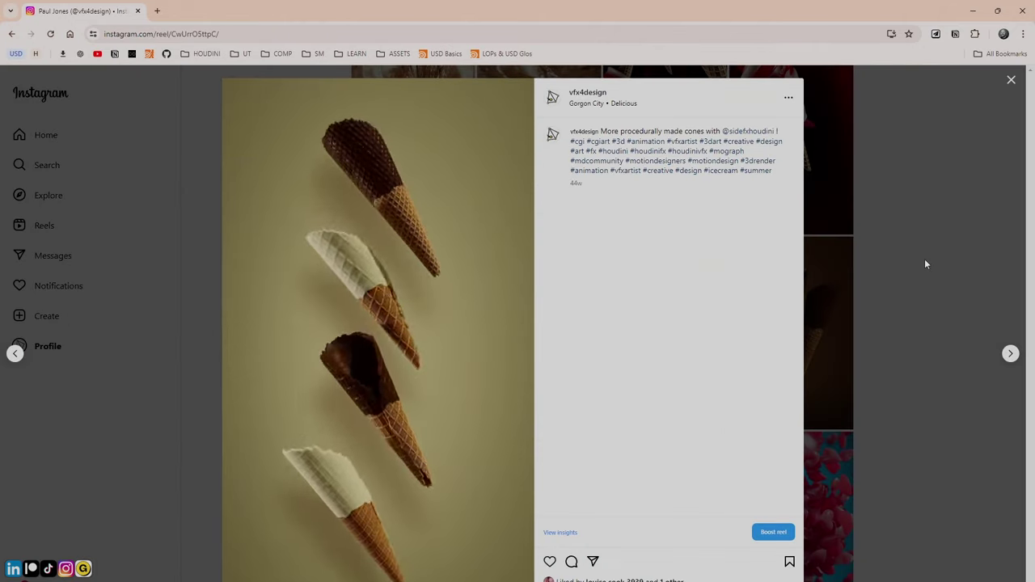
click(925, 258)
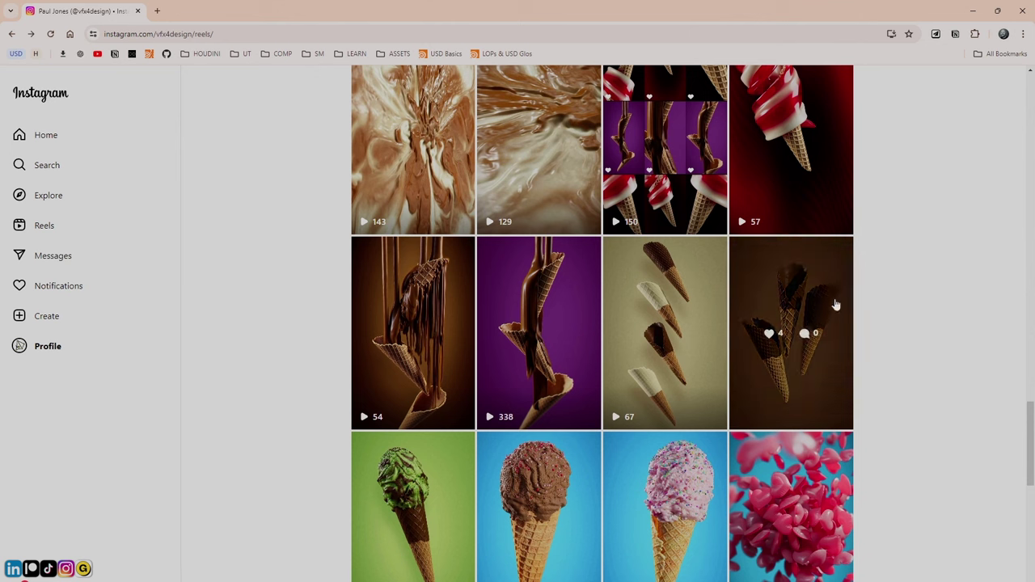
click(645, 457)
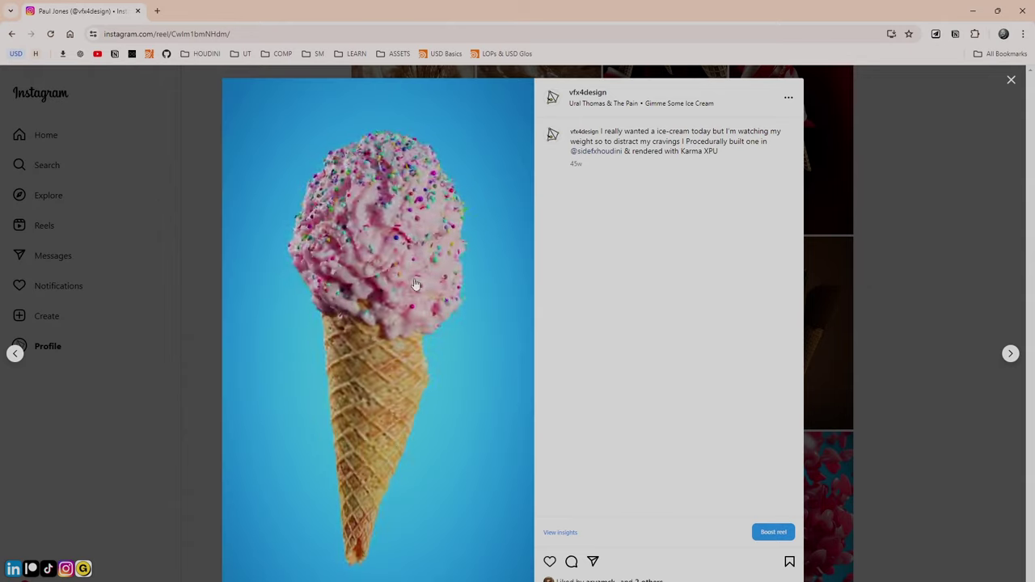
click(908, 277)
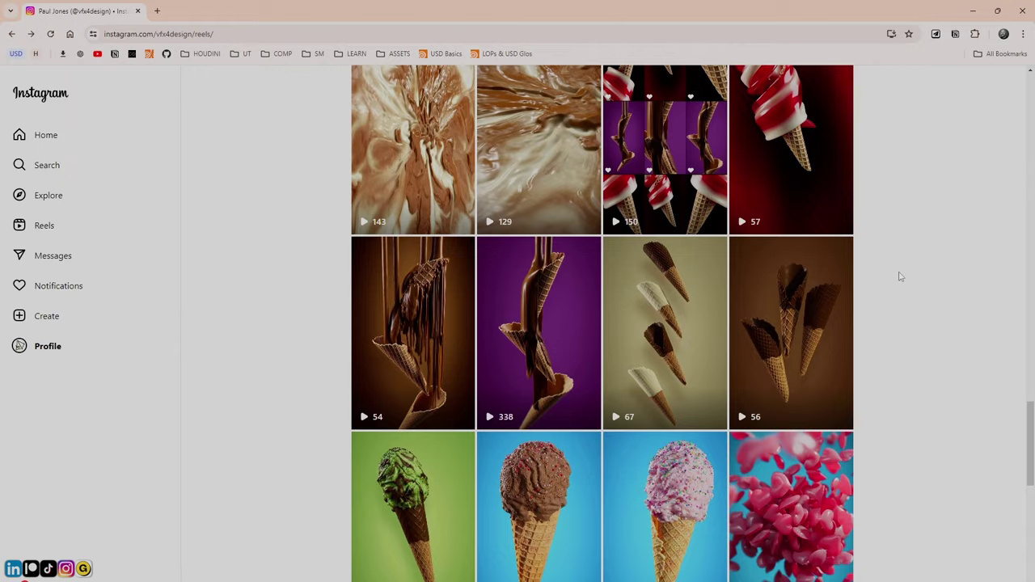
scroll(901, 277, down, 6)
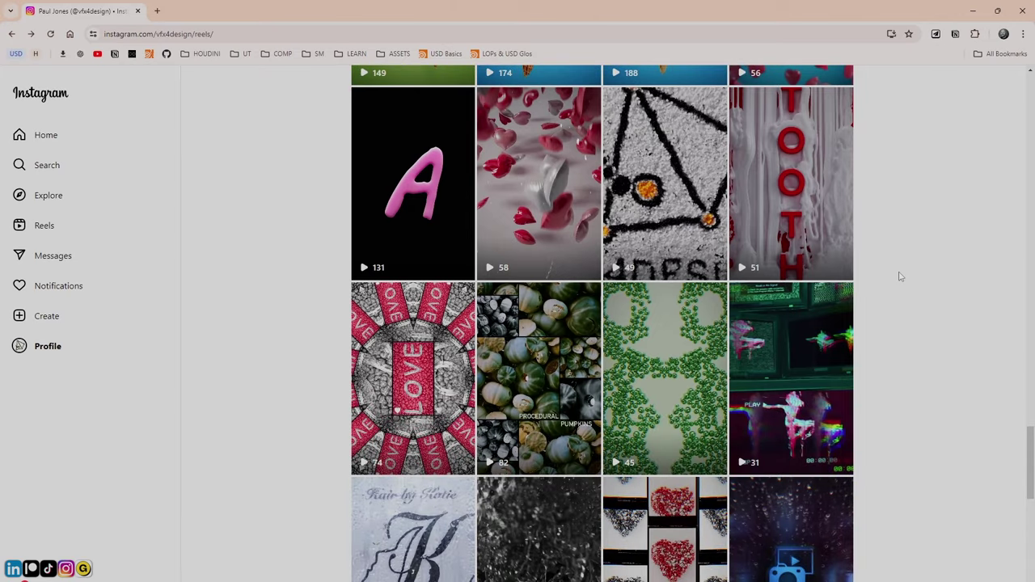
scroll(900, 276, up, 10)
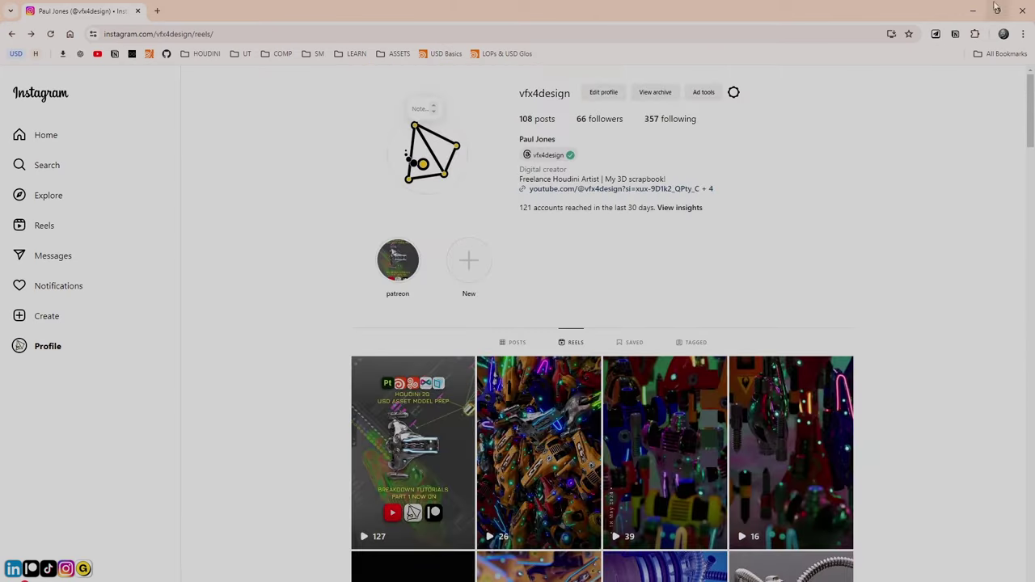
click(1021, 9)
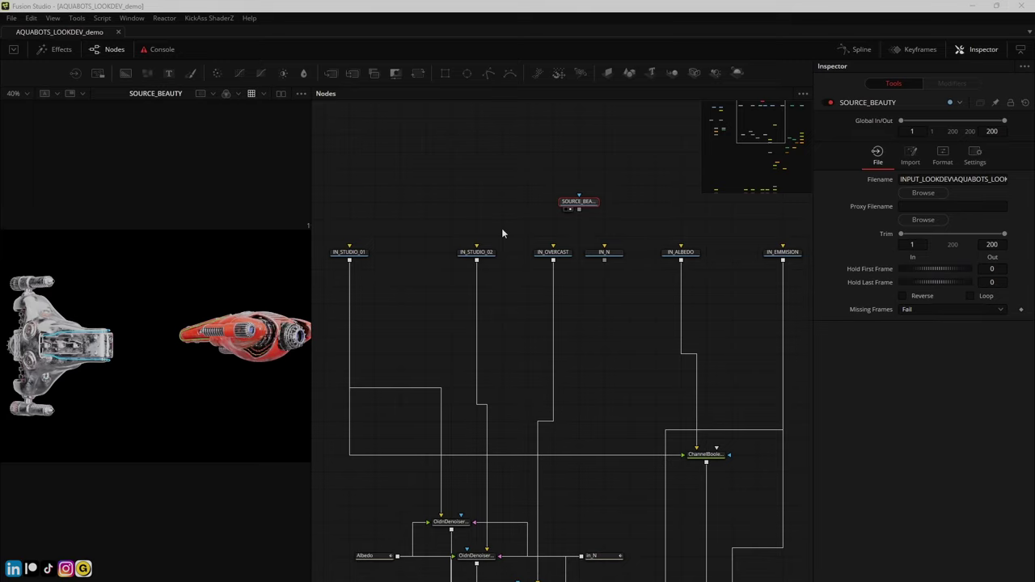
Add a ReadEXRUltra node from the tool search and place it unconnected above the IN_STUDIO_01 node
middle_drag(389, 238, 404, 240)
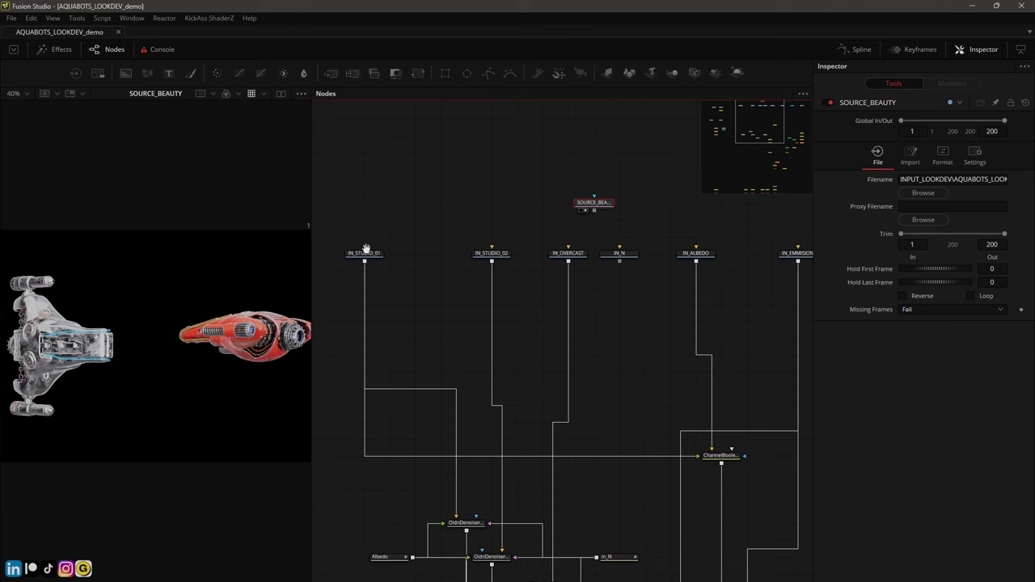
ctrl+scroll(367, 250, up, 3)
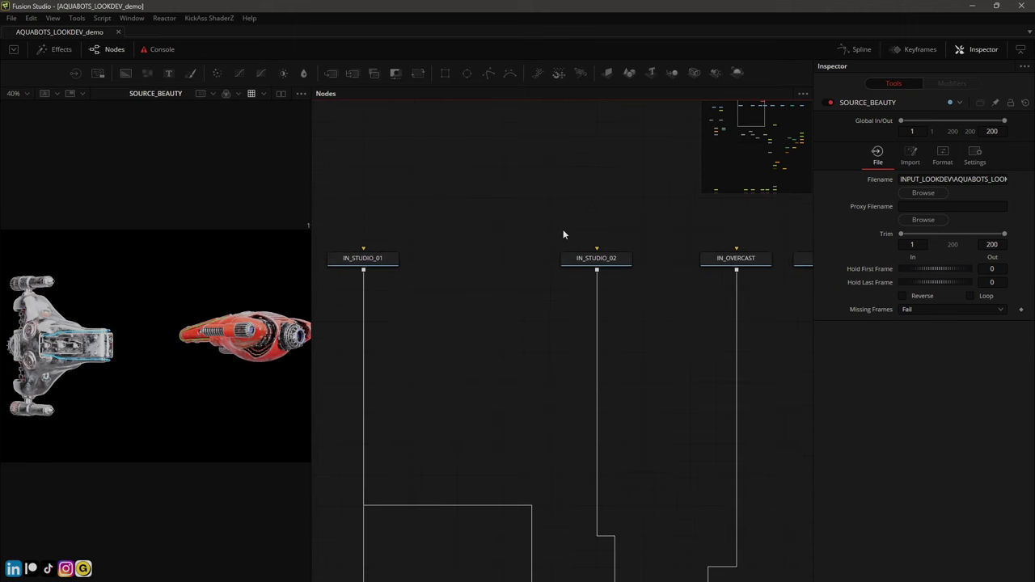
ctrl+scroll(561, 232, down, 5)
ctrl+scroll(534, 225, up, 3)
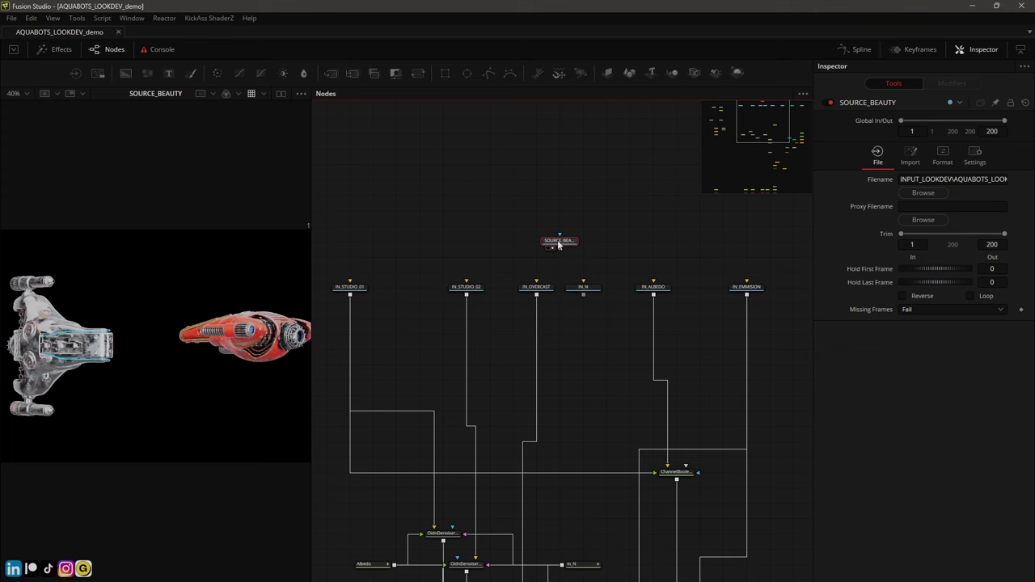
click(360, 288)
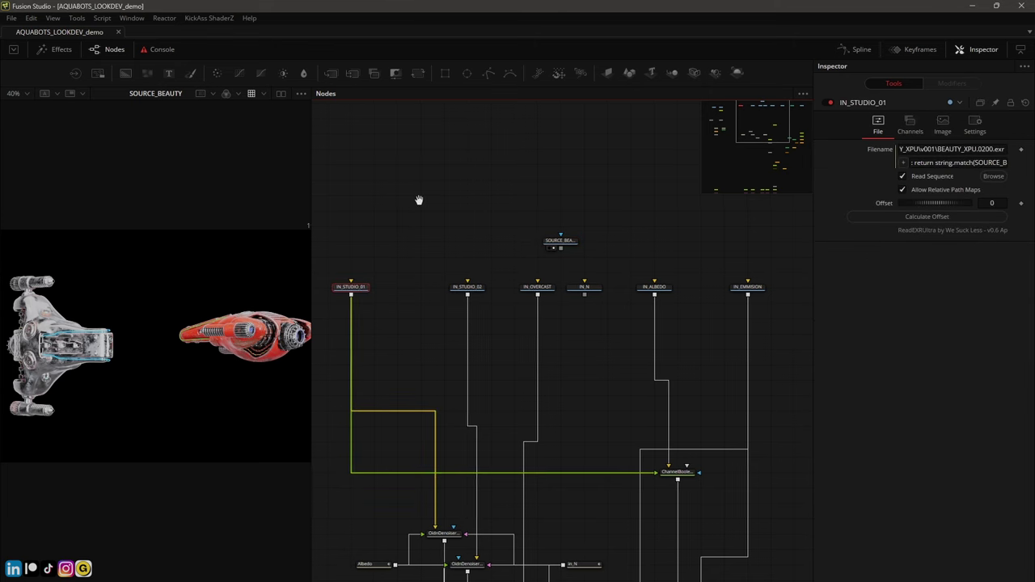
key(shift+space)
text(exr)
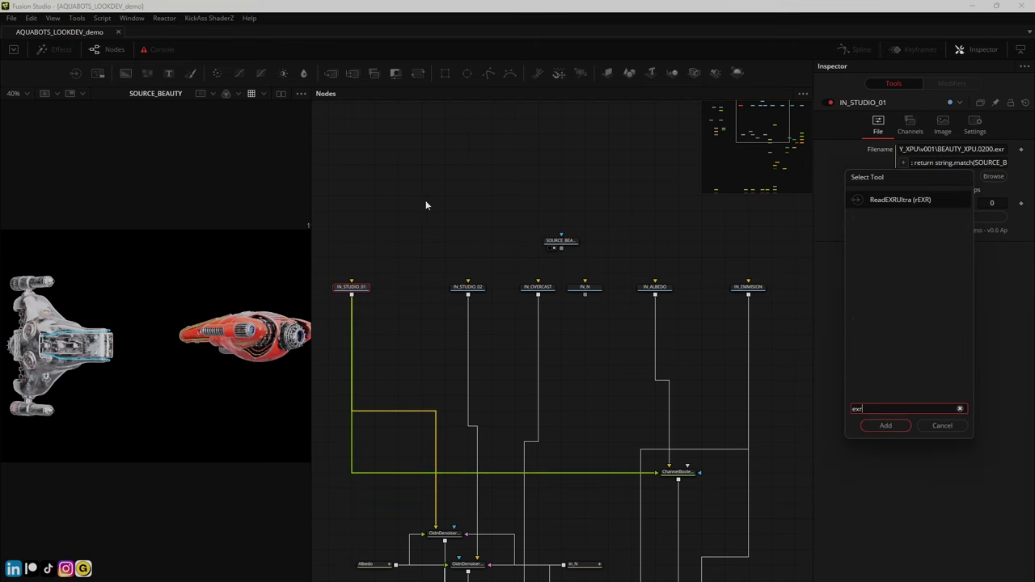
click(898, 200)
click(874, 425)
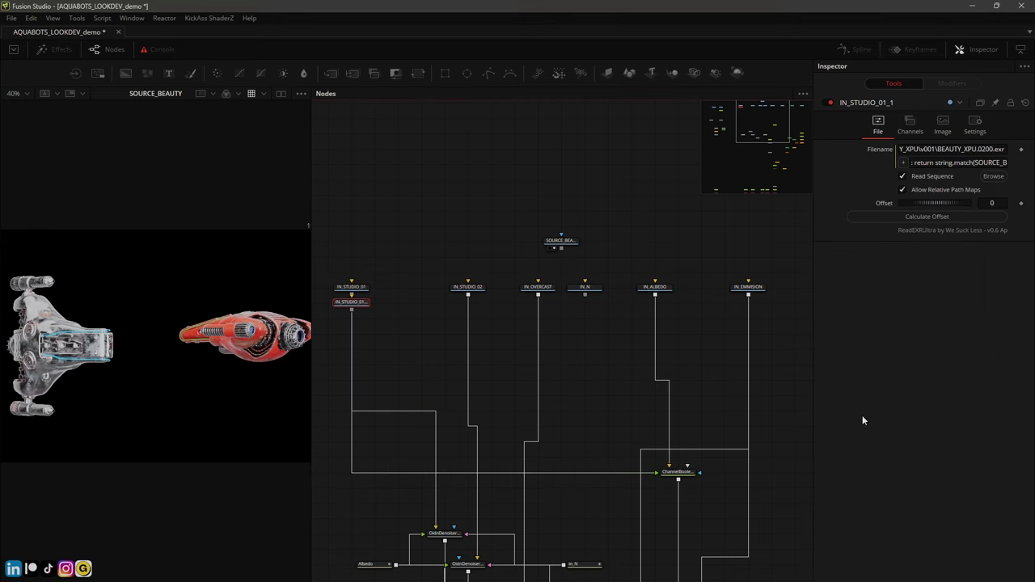
drag(361, 311, 403, 262)
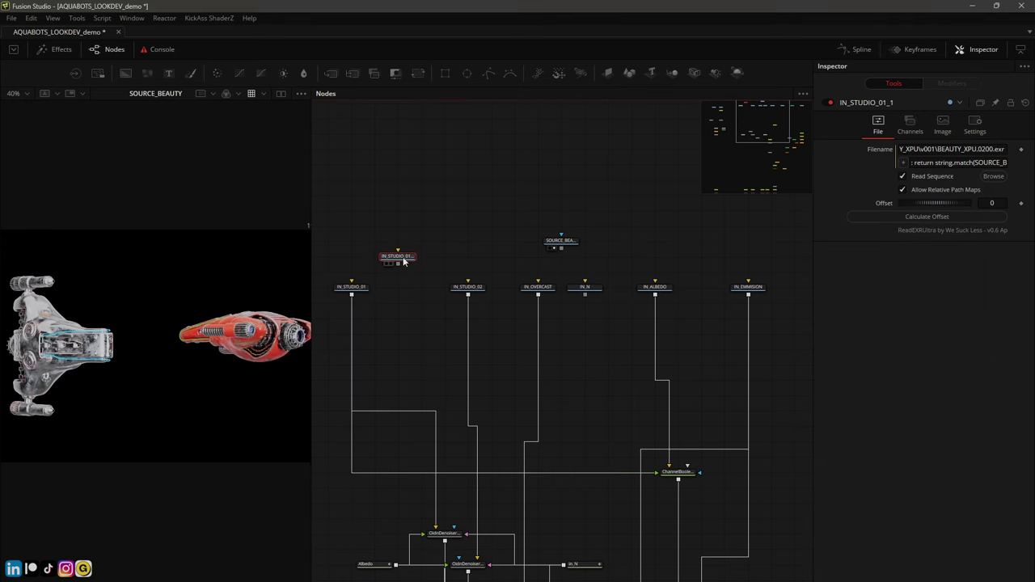
Remove the Filename expression from the new ReadEXRUltra node and clear its file path
drag(814, 205, 642, 225)
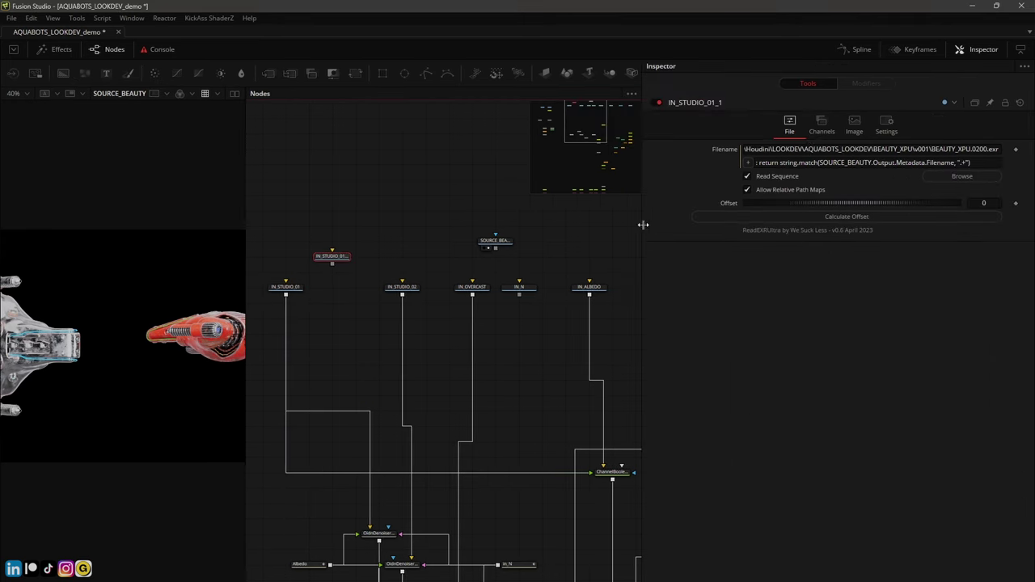
right_click(745, 156)
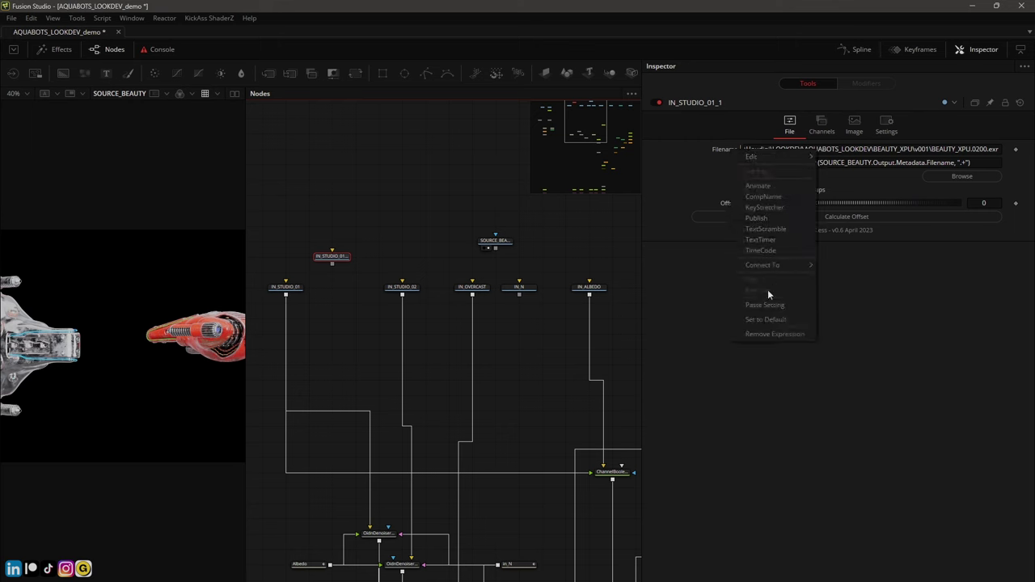
click(771, 334)
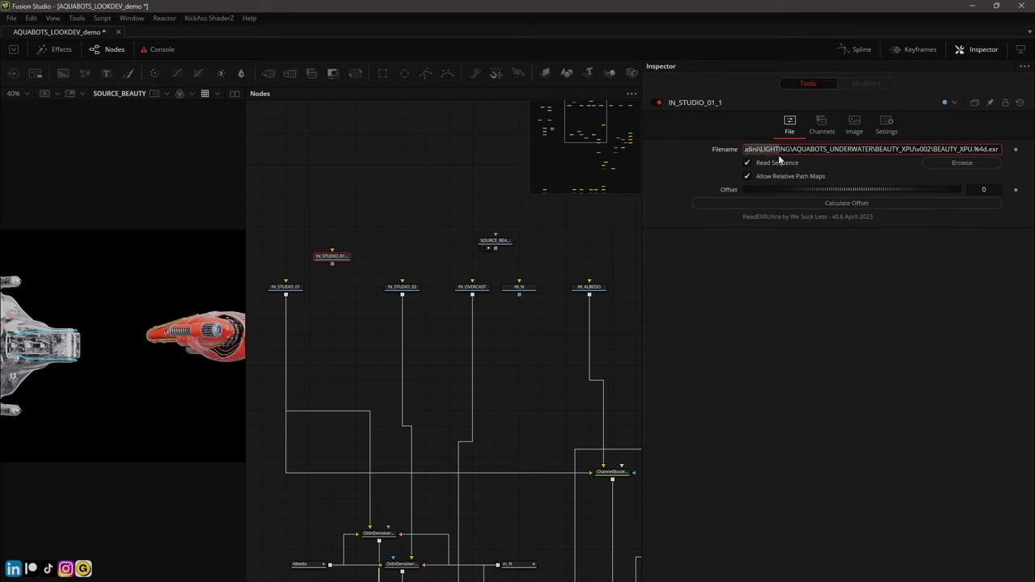
key(ctrl+a)
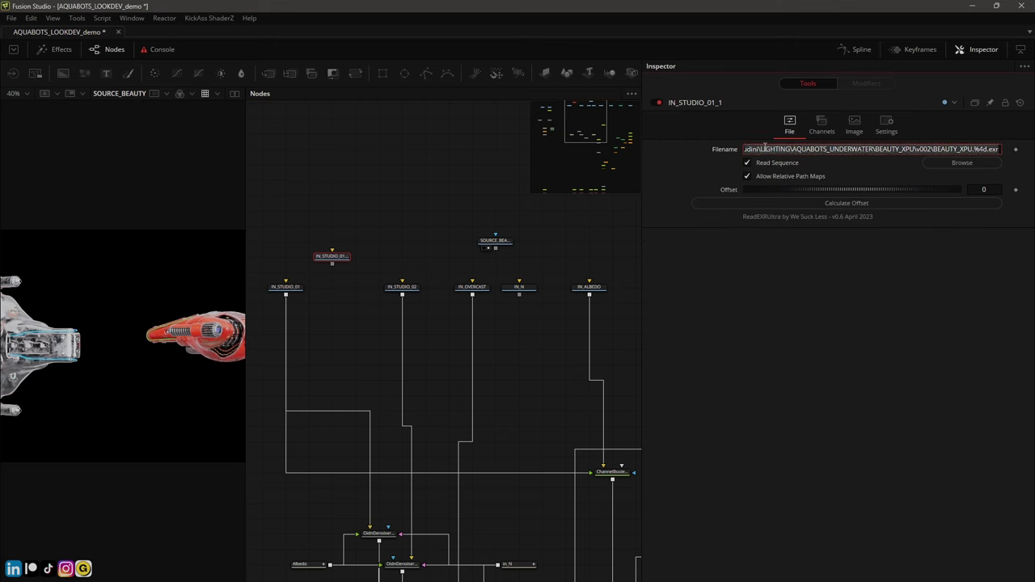
key(BackSpace)
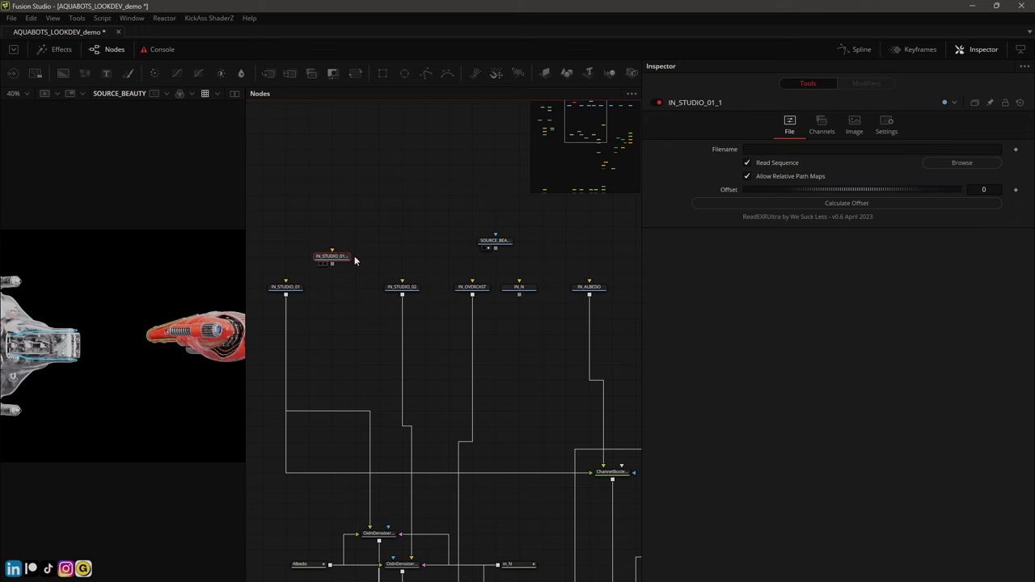
Move the new reader level with SOURCE_BEAUTY and expand its EXR Channels settings
drag(346, 257, 370, 242)
click(822, 129)
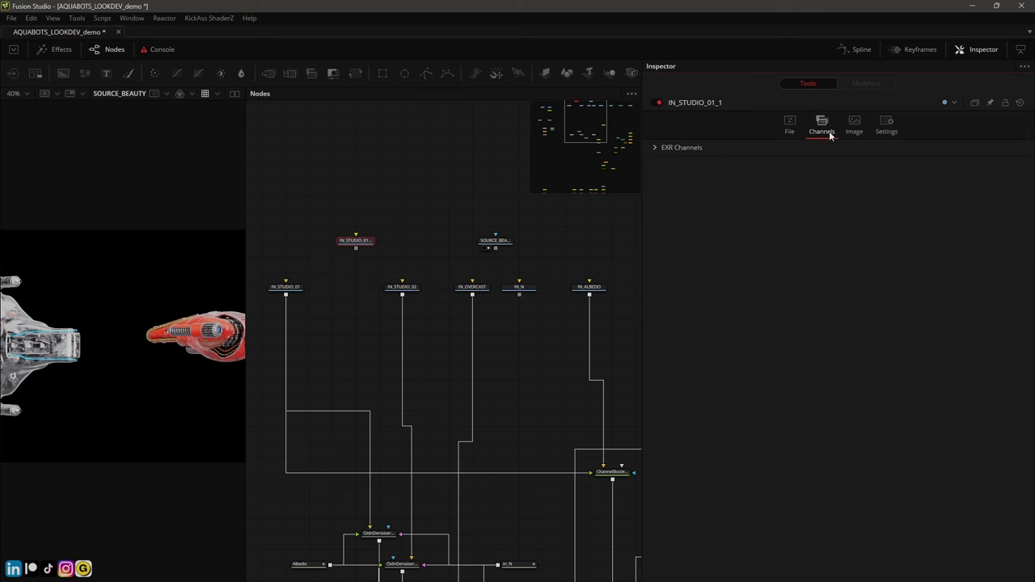
click(656, 148)
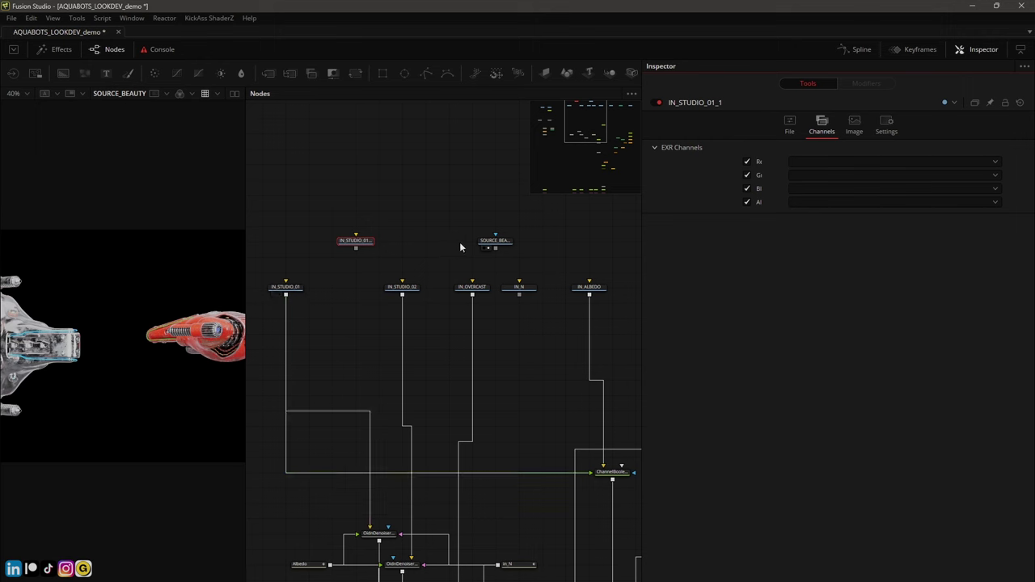
Show the SOURCE_BEAUTY loader's file settings, then delete the IN_STUDIO_01_1 reader node
click(491, 242)
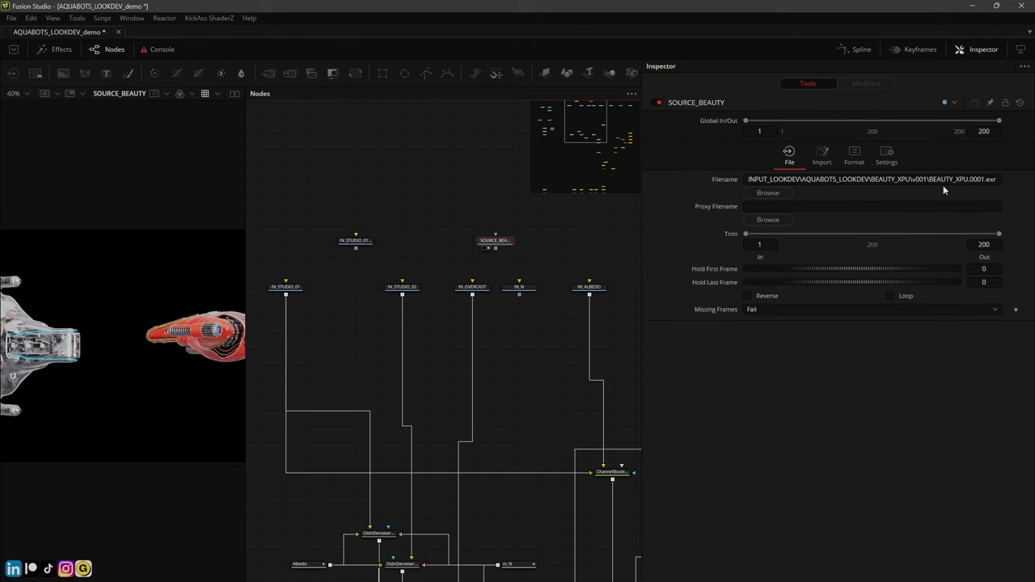
click(356, 242)
key(Delete)
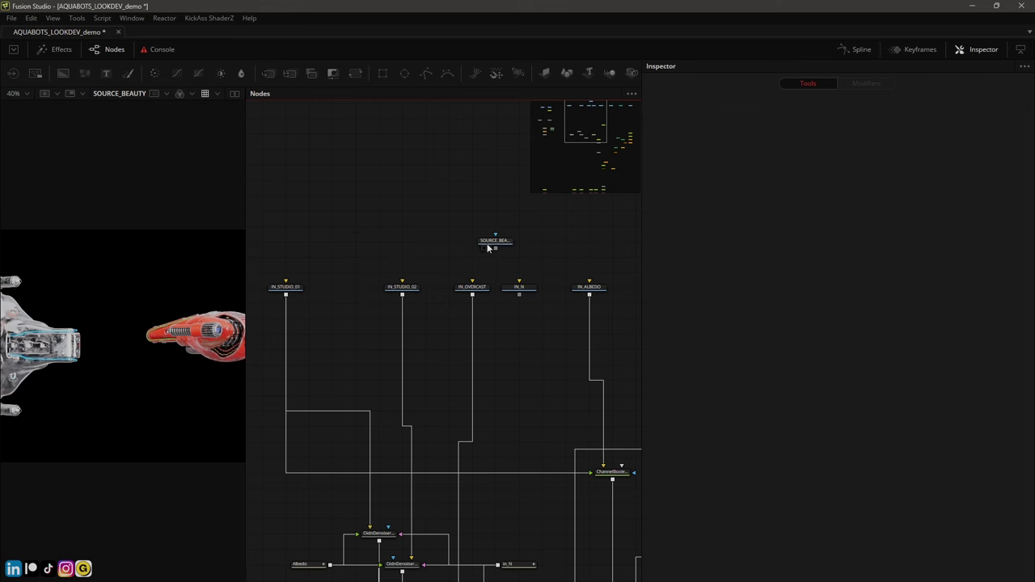
Move the SOURCE_BEAUTY loader directly above the IN_OVERCAST node and narrow the Inspector to widen the node graph
drag(489, 248, 466, 249)
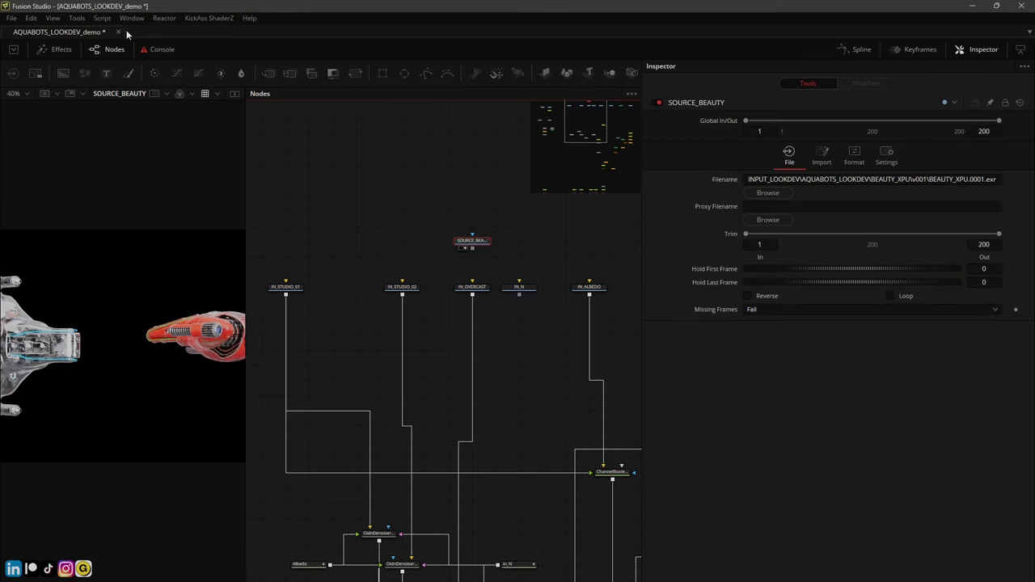
click(164, 18)
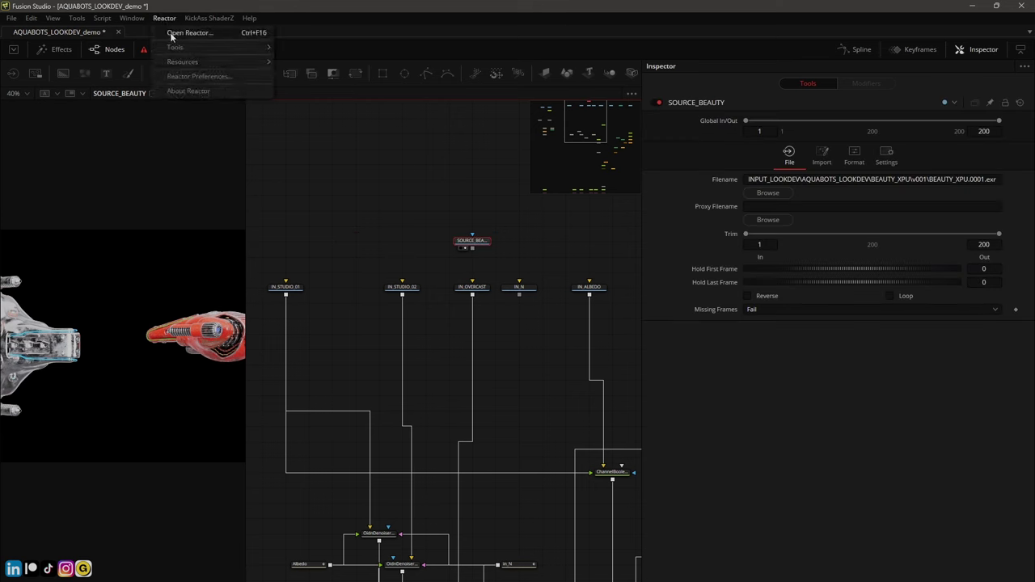
click(304, 217)
drag(640, 233, 694, 232)
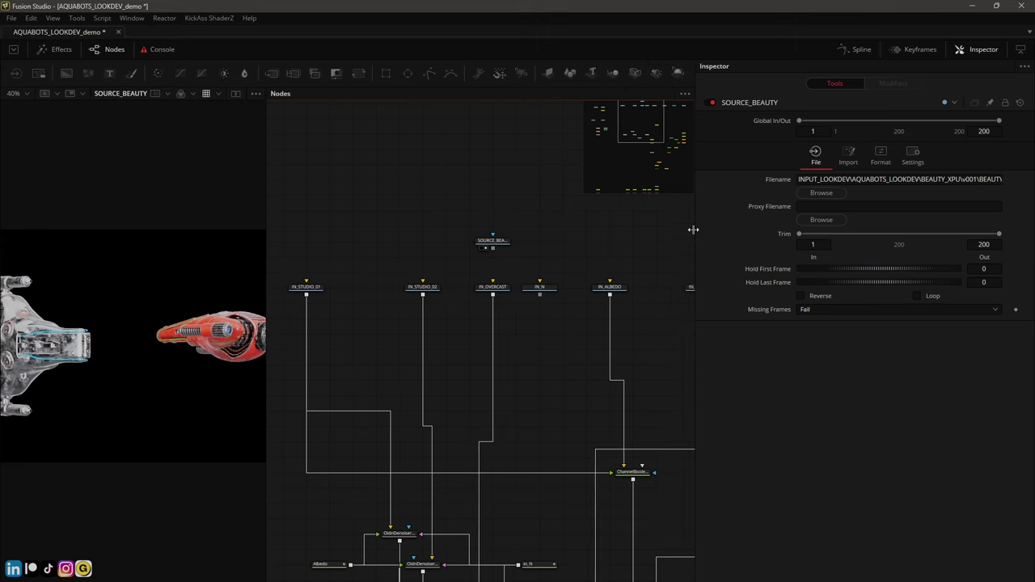
Display IN_STUDIO_01 in the viewer and examine the Filename expressions of IN_STUDIO_01 and IN_STUDIO_02
click(305, 296)
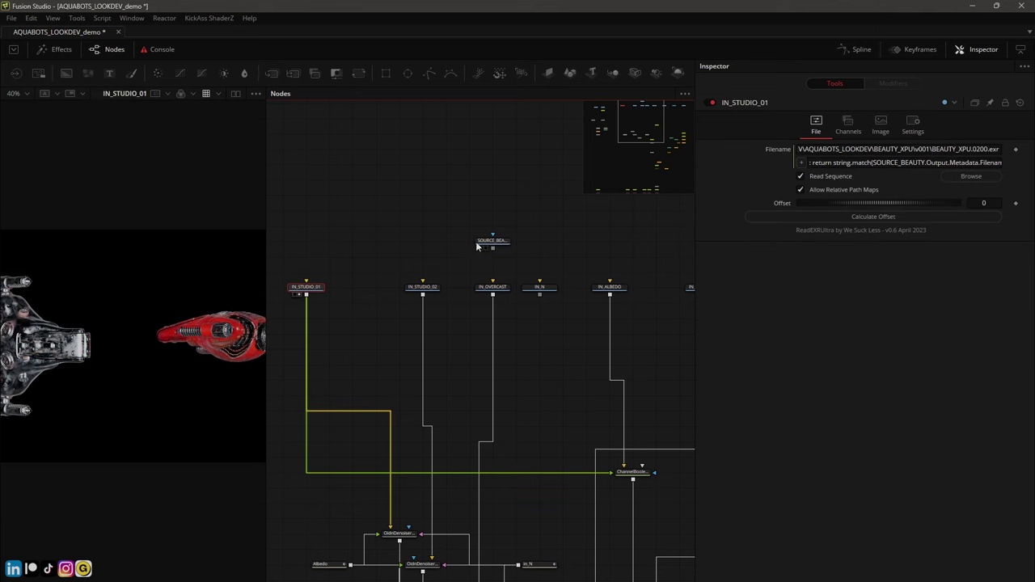
click(422, 289)
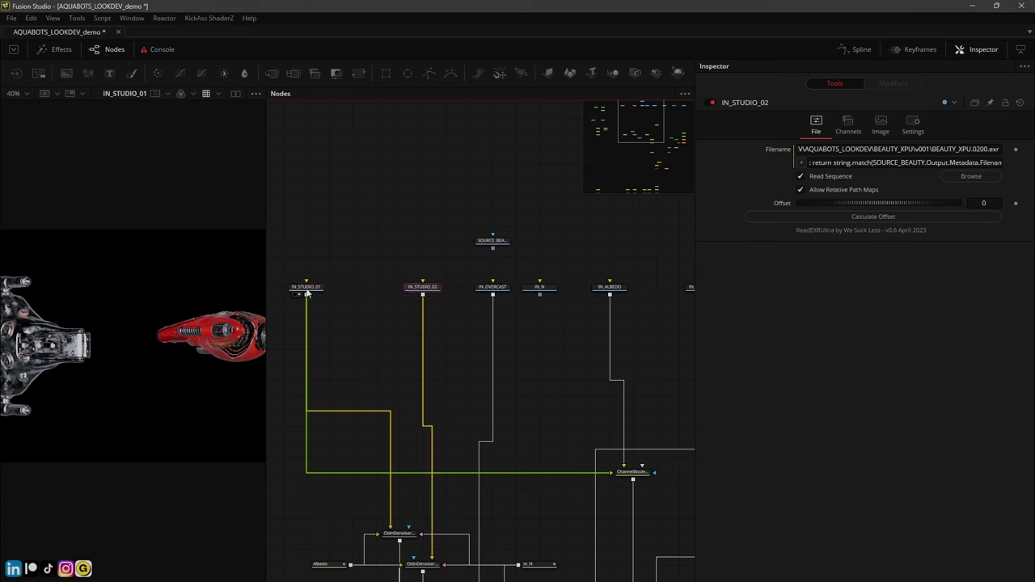
Show the SOURCE_BEAUTY loader's file settings, then examine the Part and EXR Channels assigned to IN_STUDIO_01
click(488, 244)
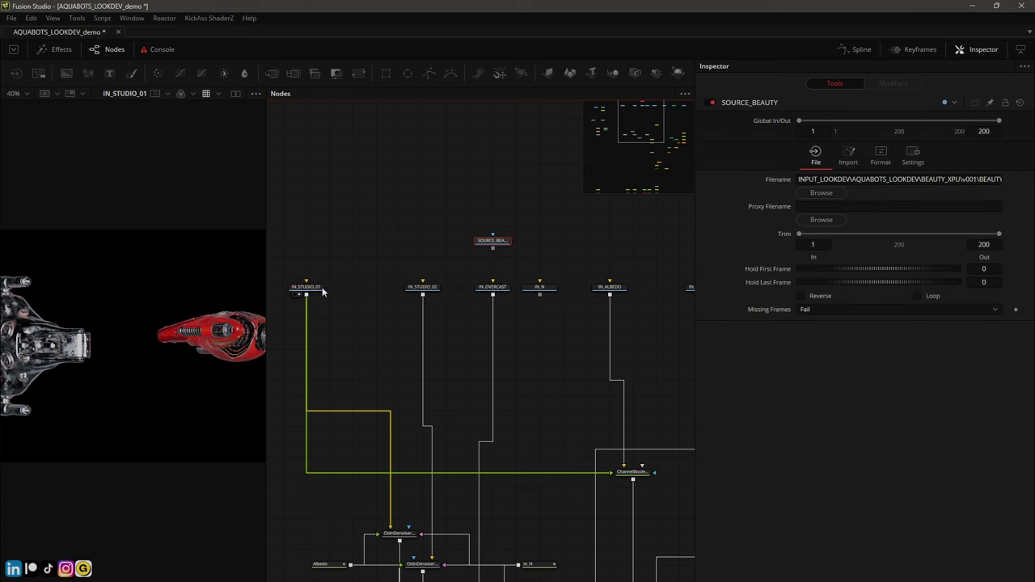
click(324, 291)
click(840, 135)
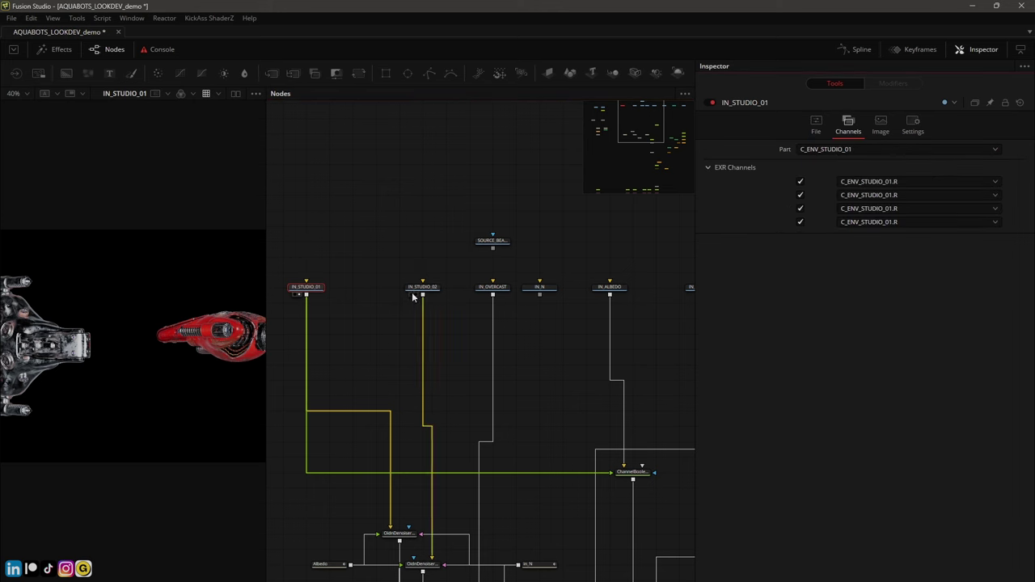
Display the IN_STUDIO_02, IN_OVERCAST and IN_ALBEDO layers in the viewer one after another
key(1)
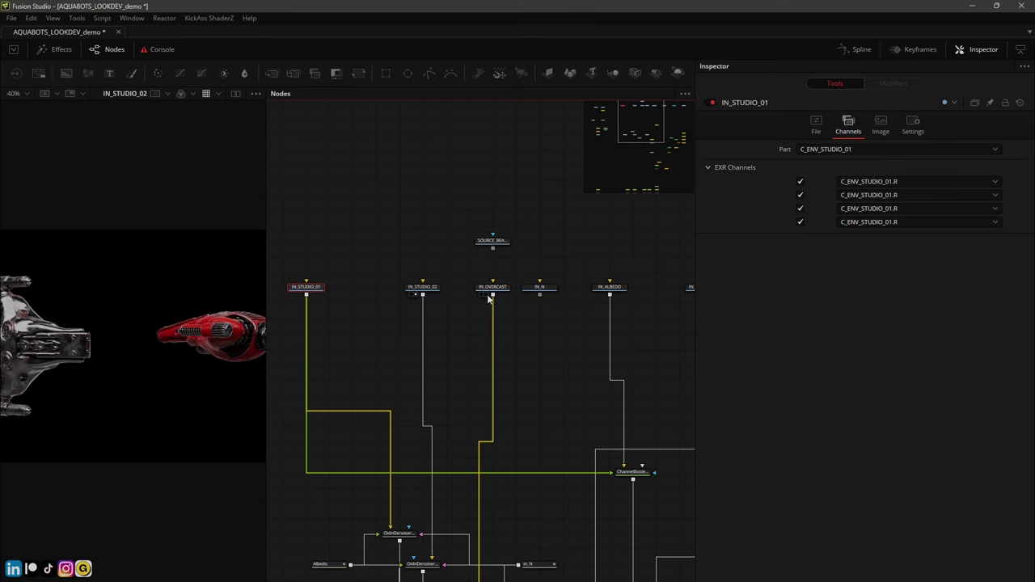
key(1)
click(492, 240)
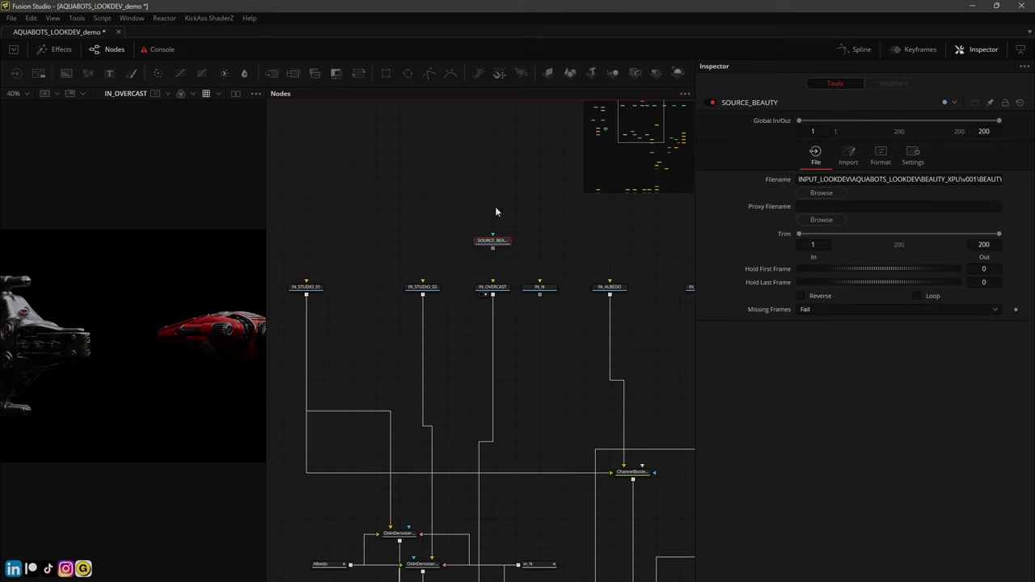
click(422, 288)
click(540, 288)
click(610, 288)
key(1)
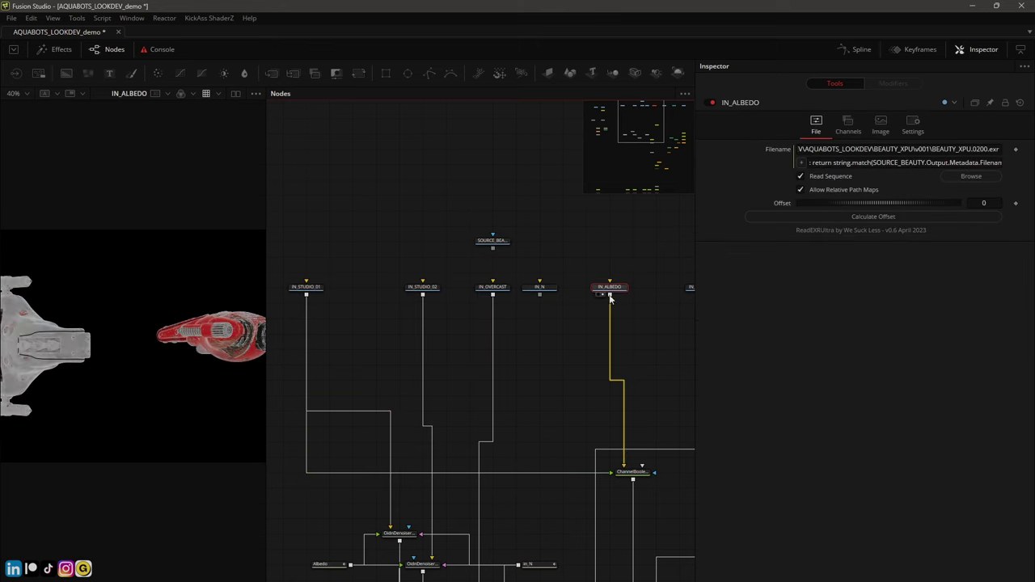
Display the IN_EMMISION layer and the cryptomatte loader in the viewer in turn
middle_drag(623, 264, 506, 273)
click(579, 304)
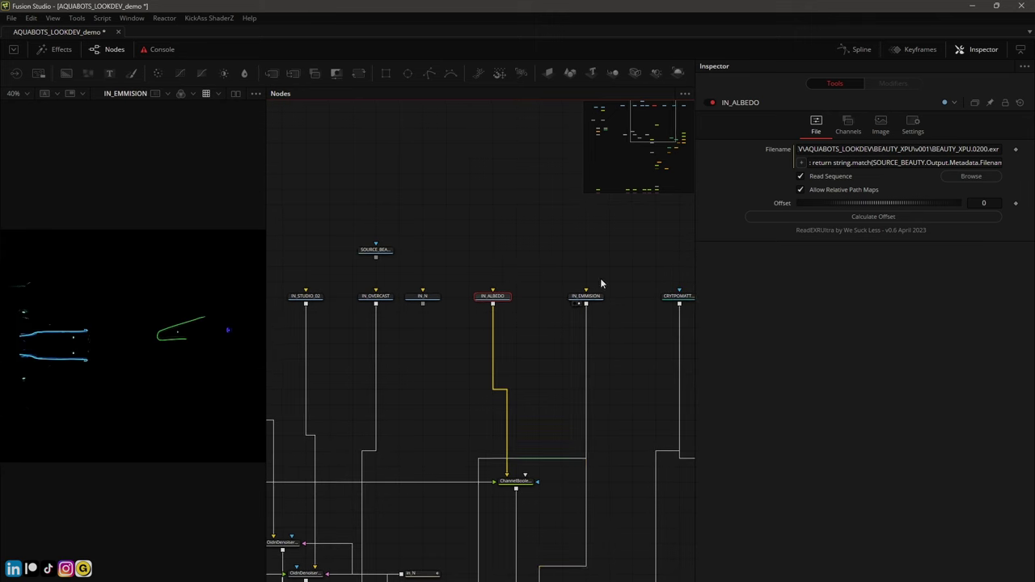
middle_drag(600, 283, 489, 271)
click(554, 305)
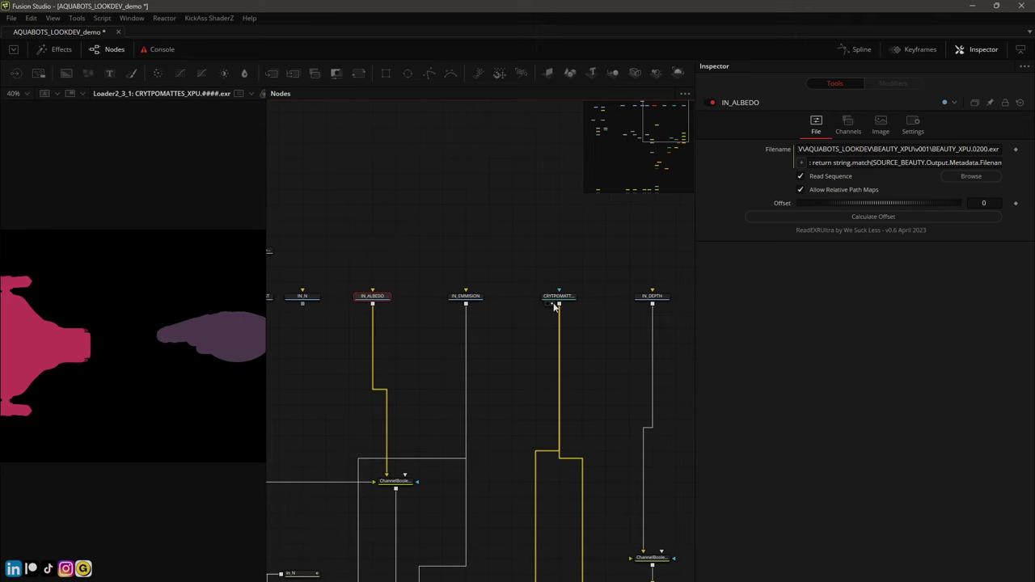
ctrl+scroll(574, 303, down, 1)
ctrl+scroll(606, 302, up, 2)
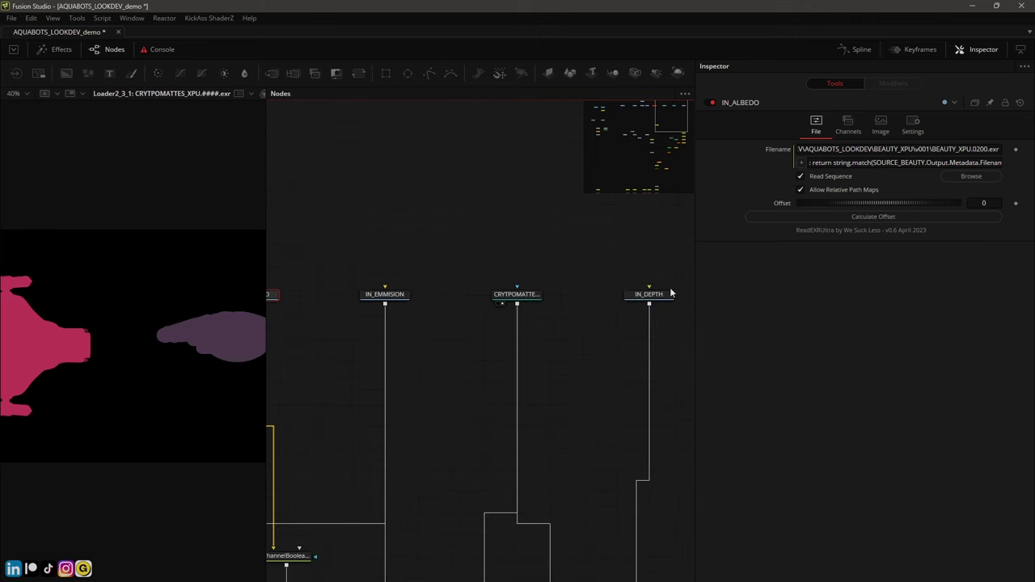
Narrow the Inspector to widen the node graph, with the row of reader nodes in view
drag(695, 269, 826, 266)
ctrl+scroll(724, 274, down, 3)
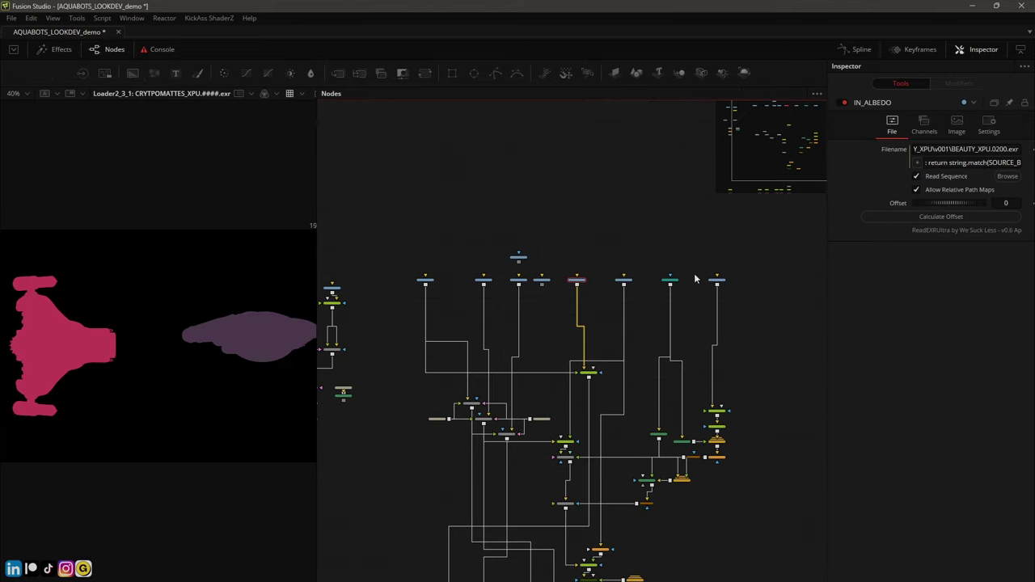
ctrl+scroll(568, 261, up, 1)
ctrl+scroll(543, 266, up, 3)
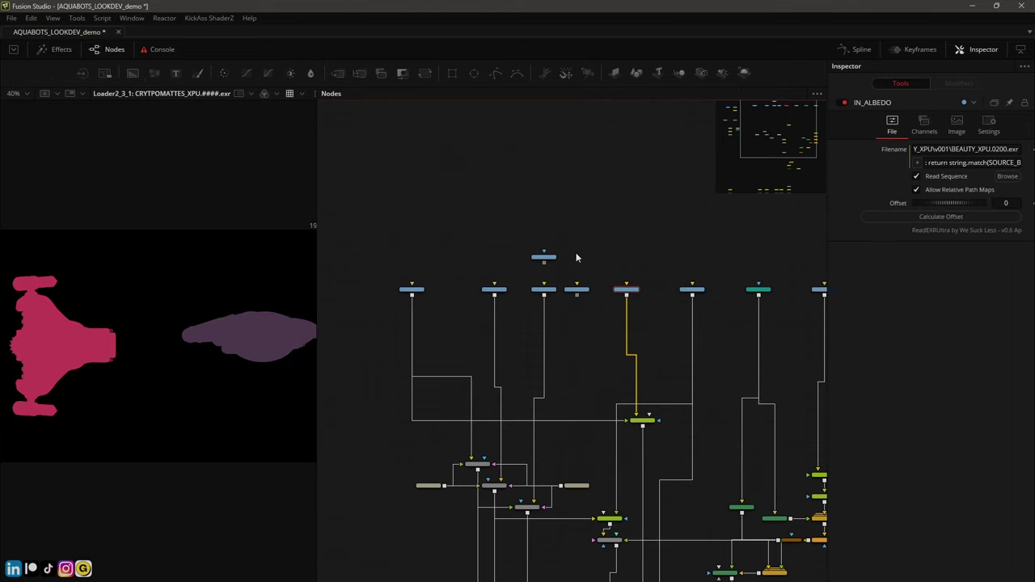
scroll(441, 191, up, 1)
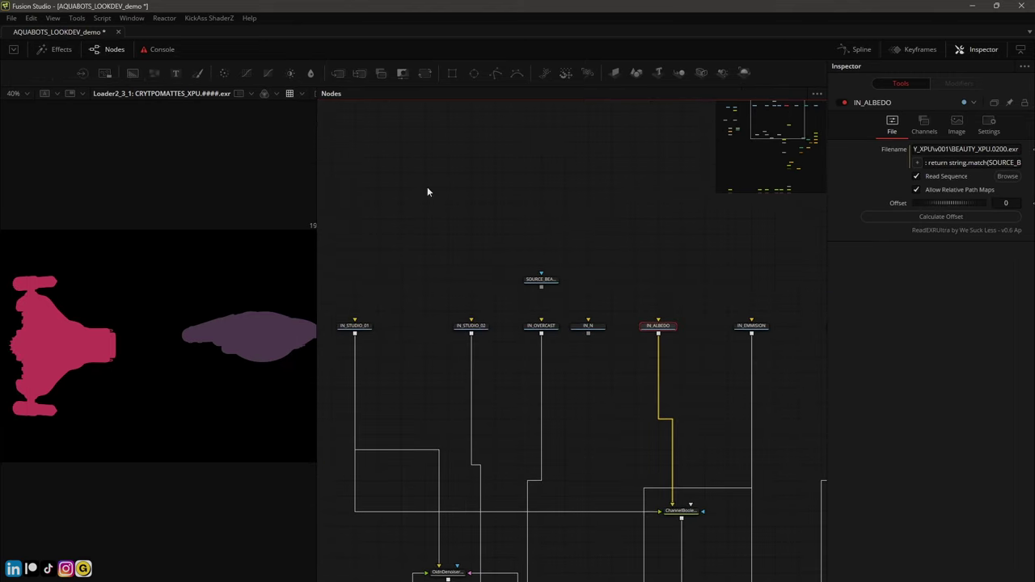
right_click(411, 175)
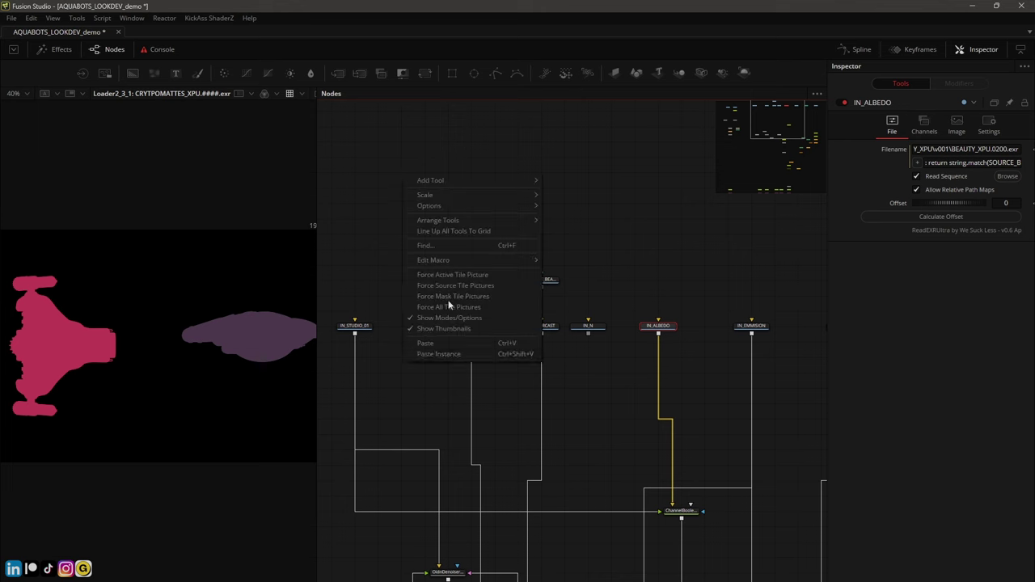
mouse_move(463, 184)
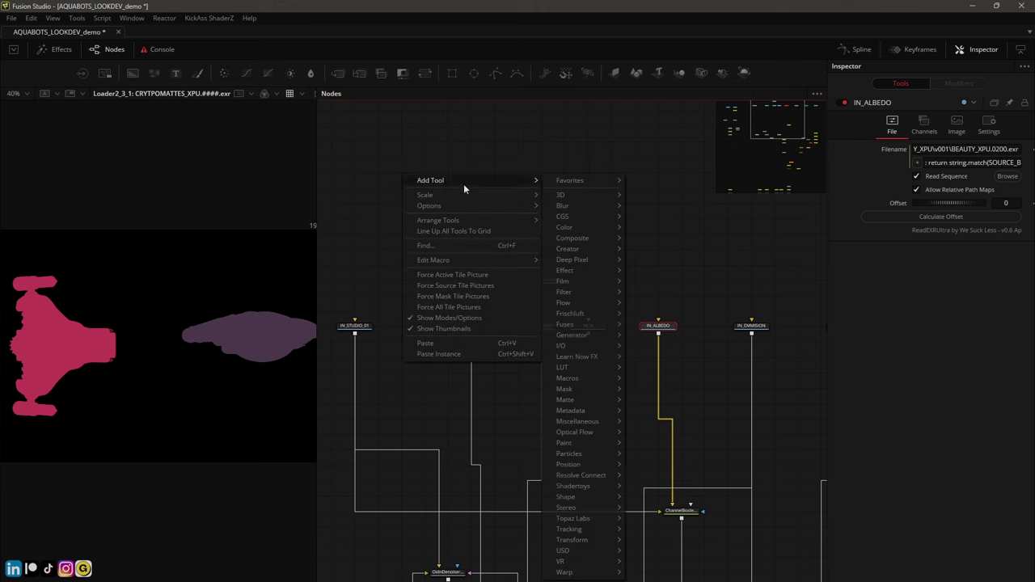
click(435, 145)
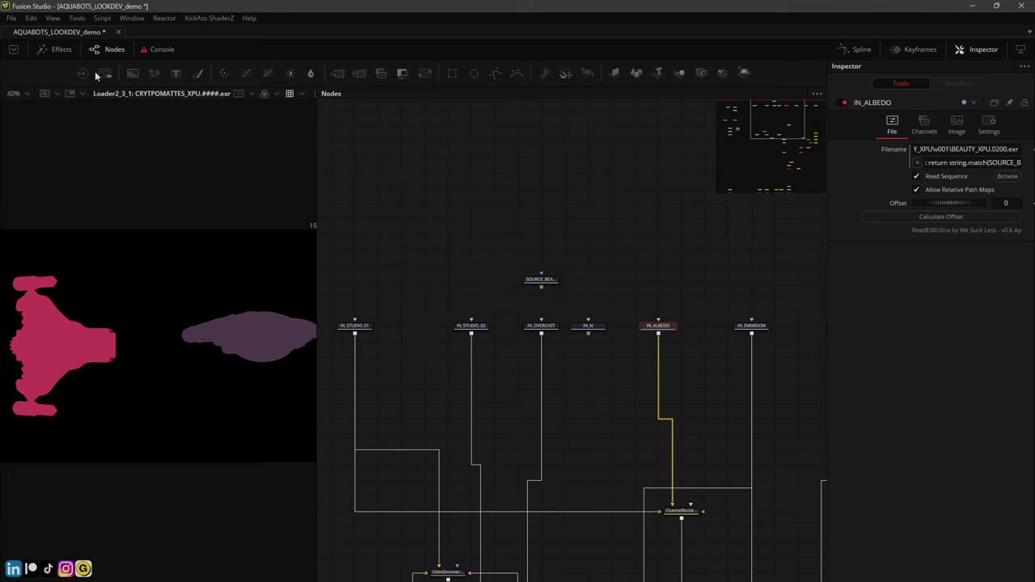
click(506, 179)
right_click(459, 177)
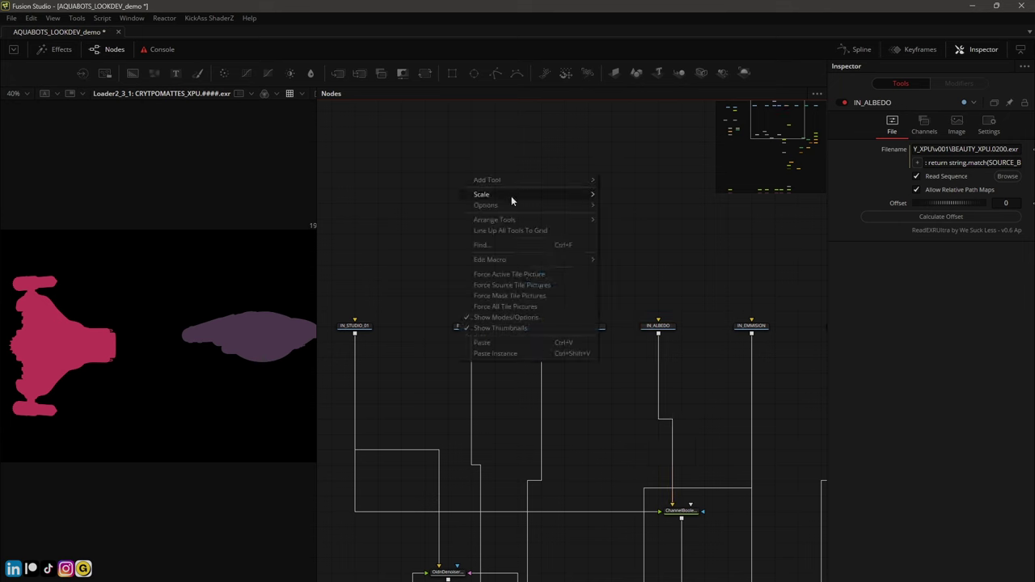
mouse_move(515, 209)
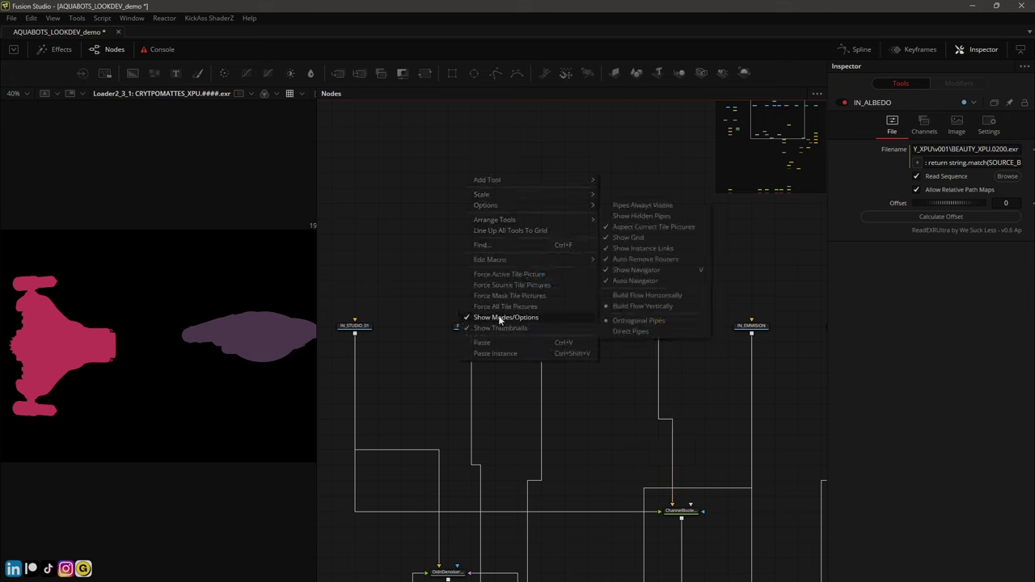
click(431, 313)
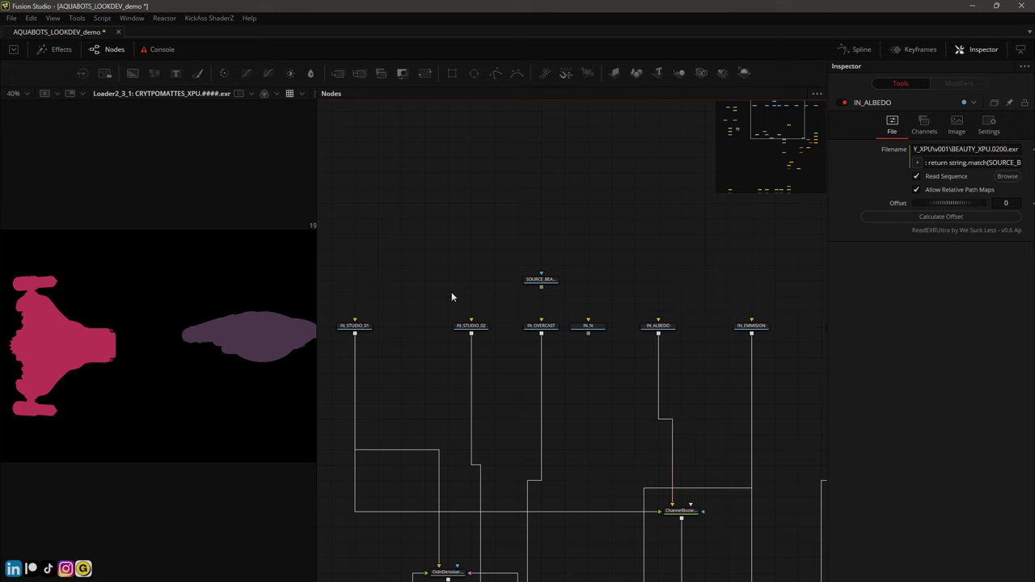
click(543, 280)
right_click(545, 283)
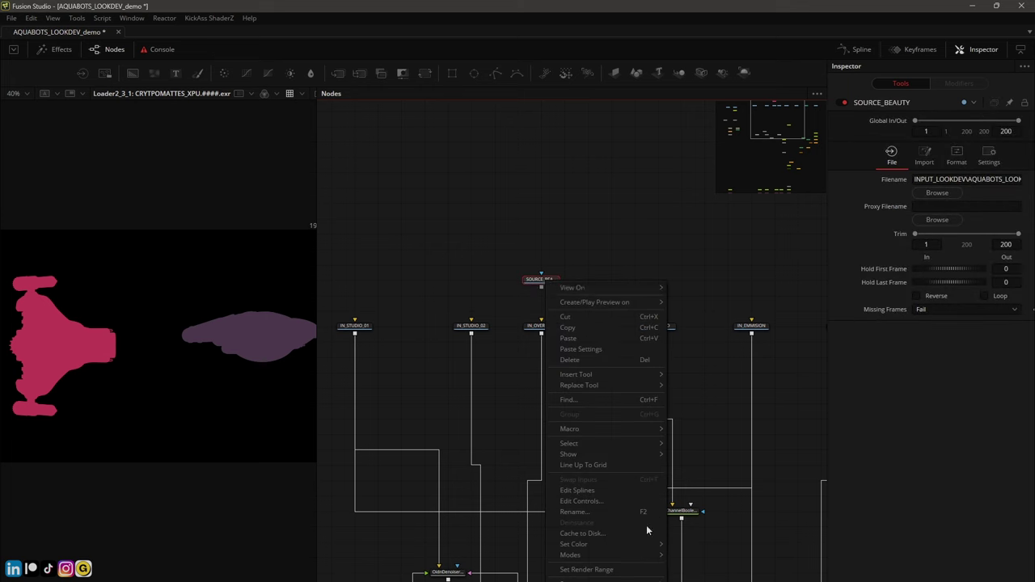
mouse_move(629, 581)
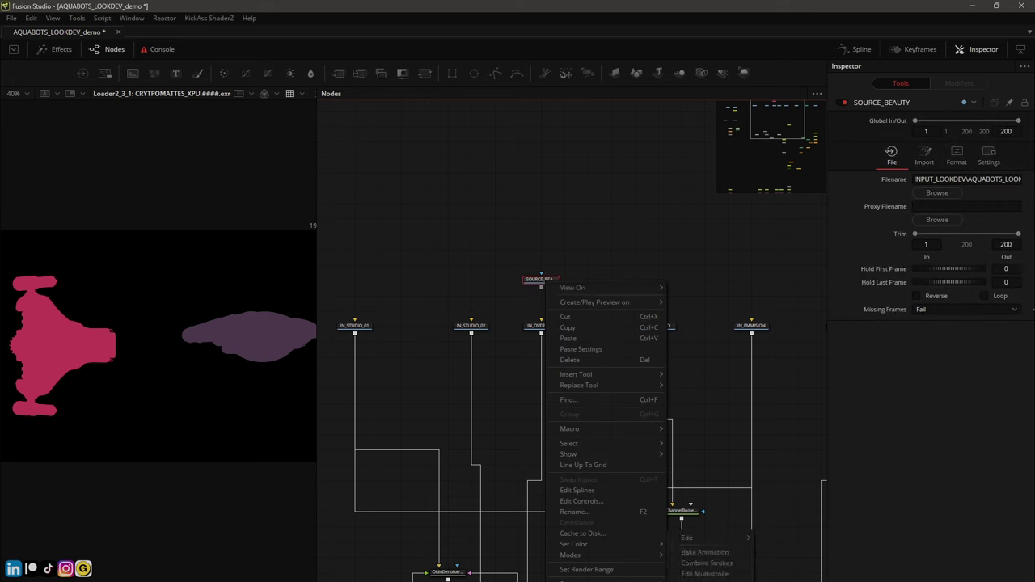
click(552, 153)
Move the SOURCE_BEAUTY loader higher above the row of reader nodes, keeping it in line with IN_OVERCAST
drag(541, 285, 542, 241)
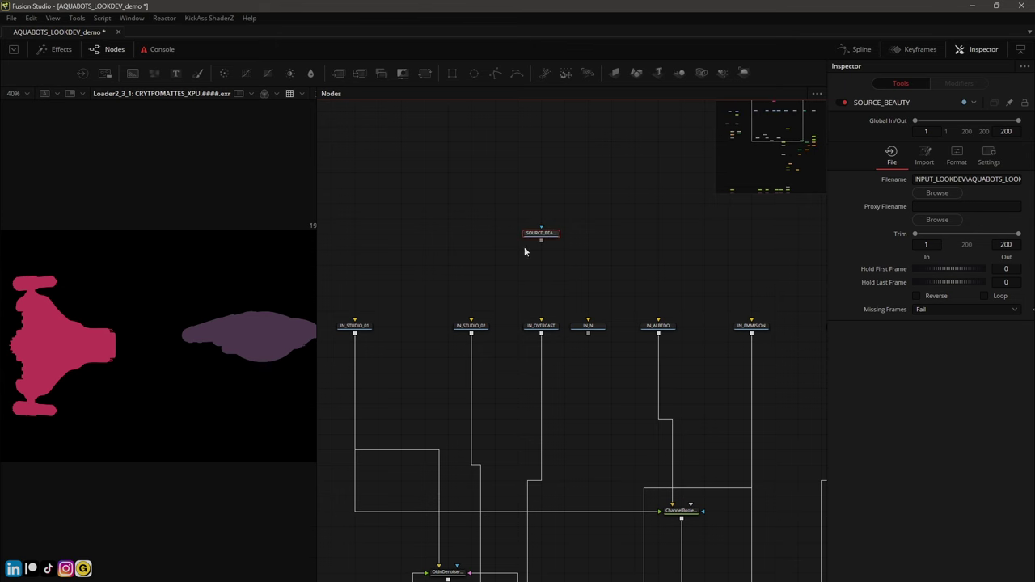
ctrl+scroll(441, 213, down, 4)
ctrl+scroll(551, 230, up, 2)
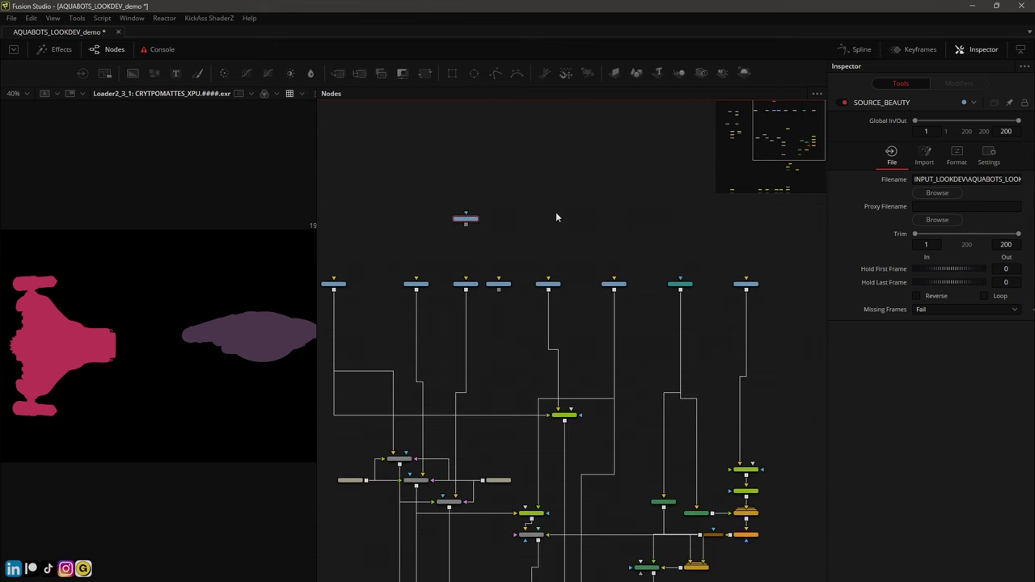
ctrl+scroll(478, 215, down, 4)
ctrl+scroll(478, 235, up, 4)
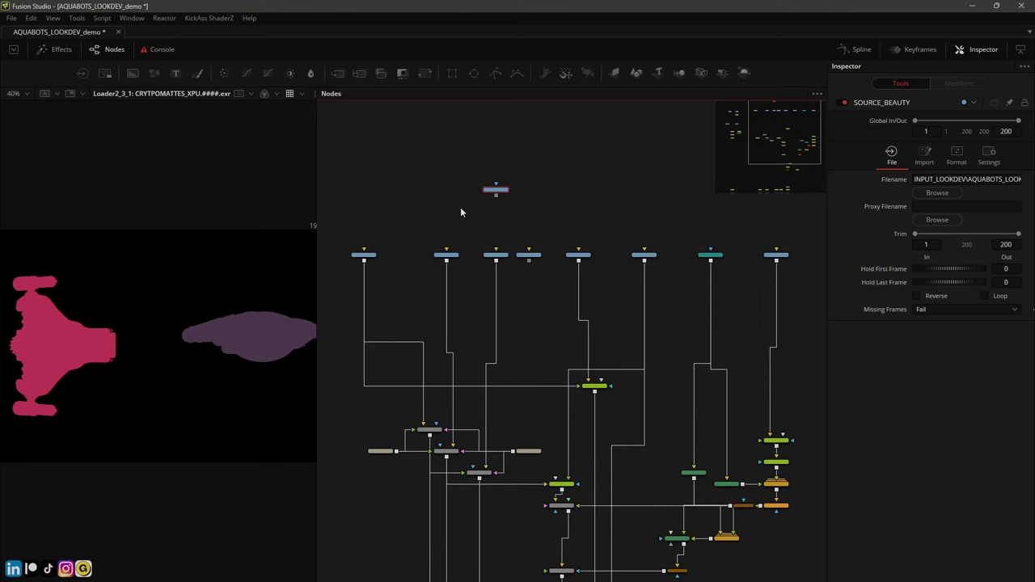
ctrl+scroll(465, 191, up, 2)
drag(504, 191, 508, 179)
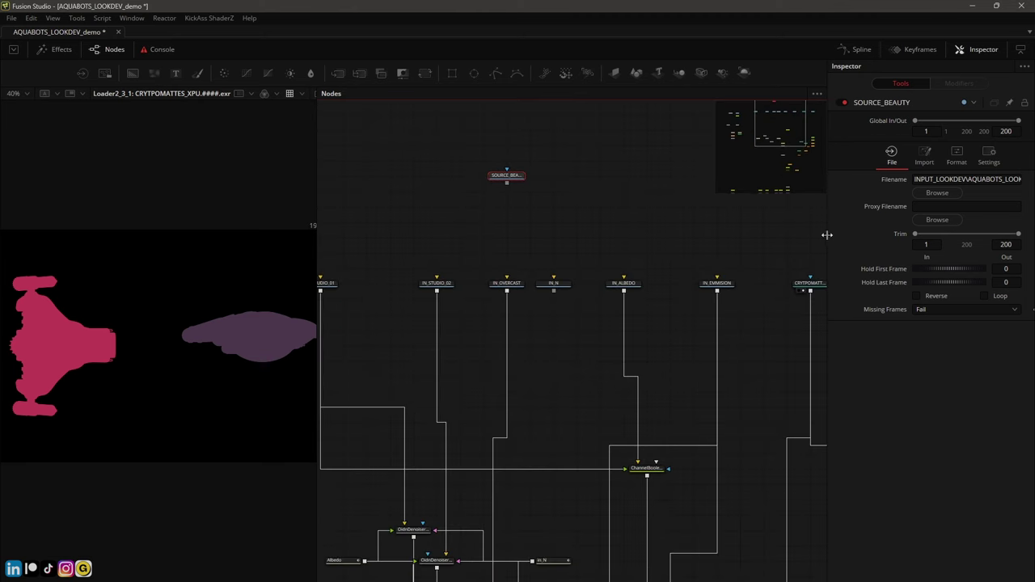
Widen the Inspector to show SOURCE_BEAUTY's full Filename and reposition the loader above the gap between IN_OVERCAST and IN_N
drag(828, 237, 704, 247)
ctrl+scroll(446, 184, down, 2)
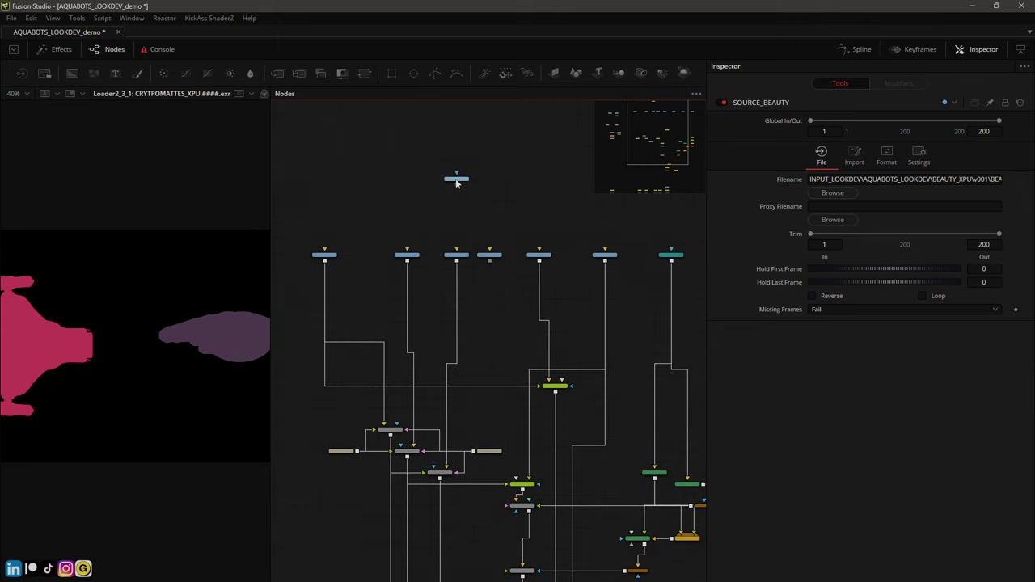
drag(454, 184, 477, 175)
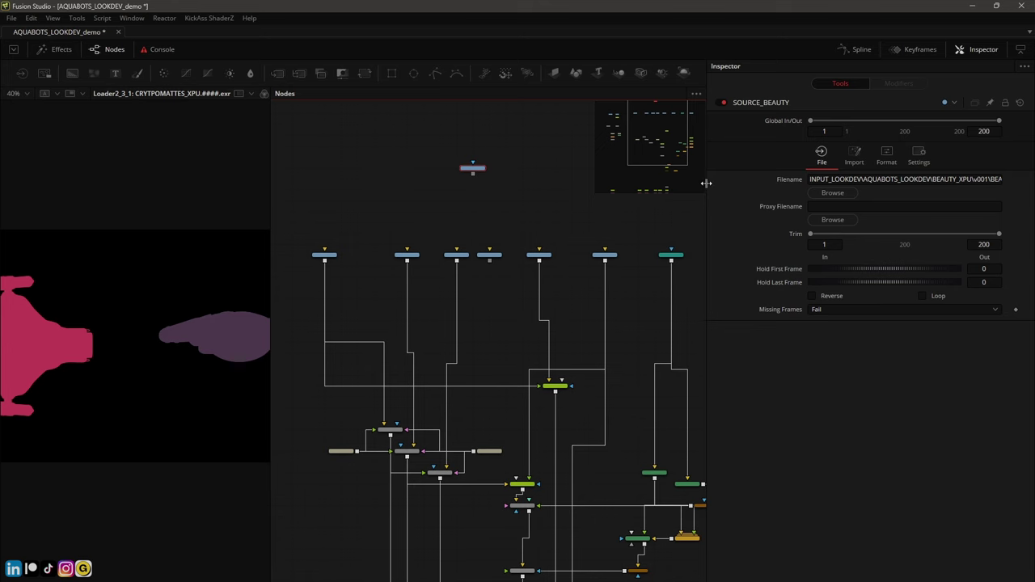
drag(707, 185, 615, 187)
drag(323, 212, 610, 231)
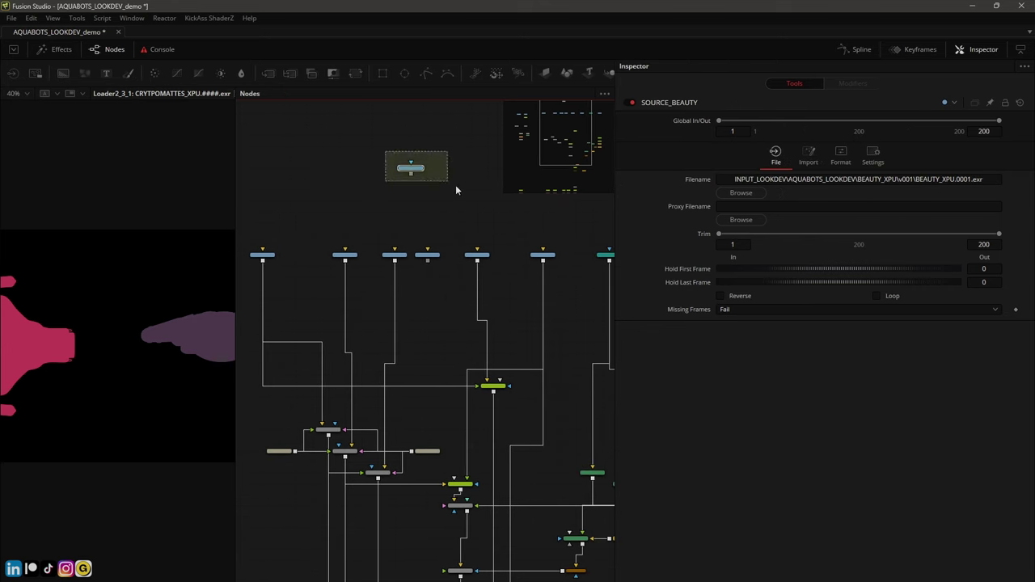
drag(420, 185, 421, 196)
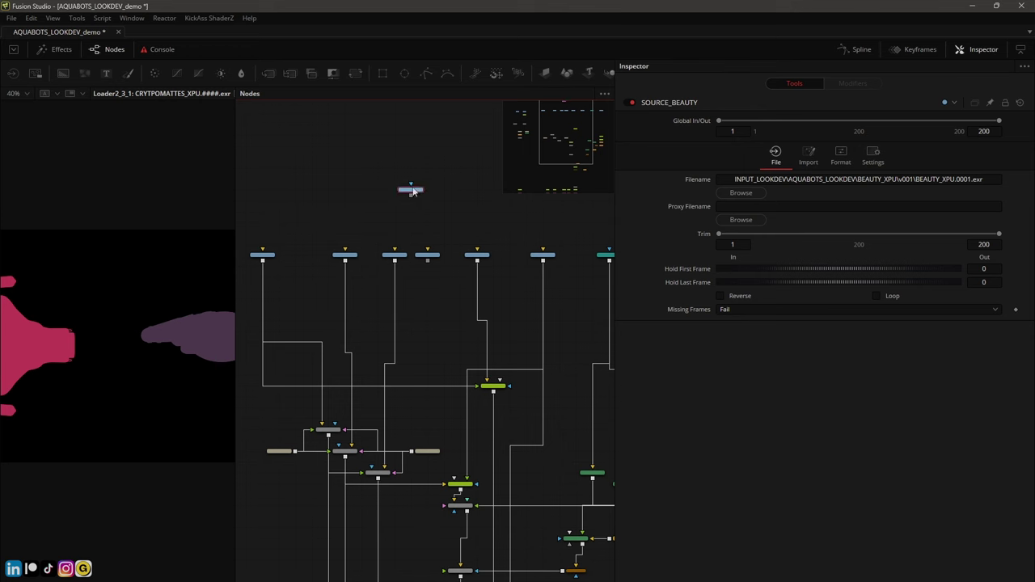
click(164, 18)
key(Escape)
click(198, 18)
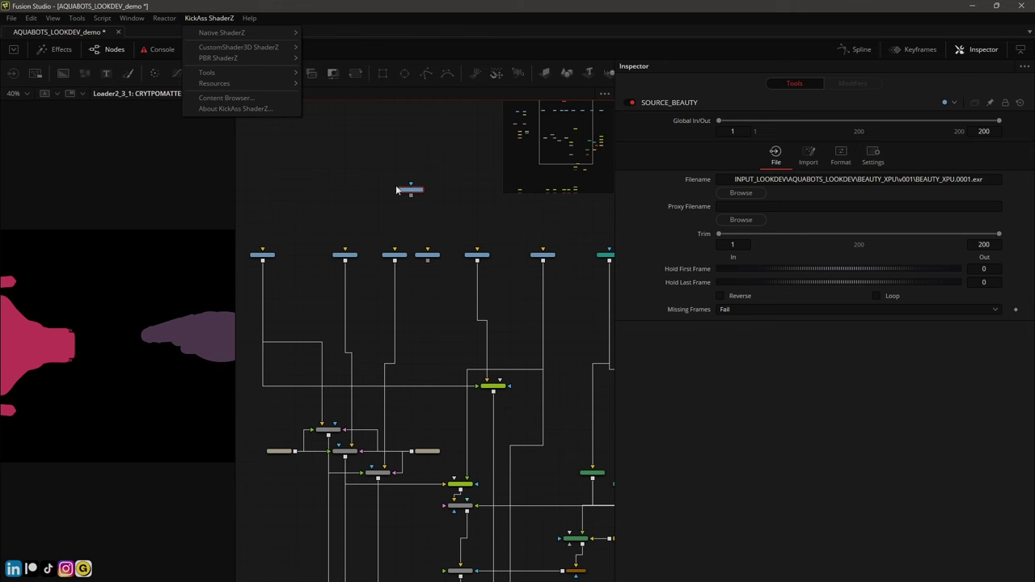
click(363, 204)
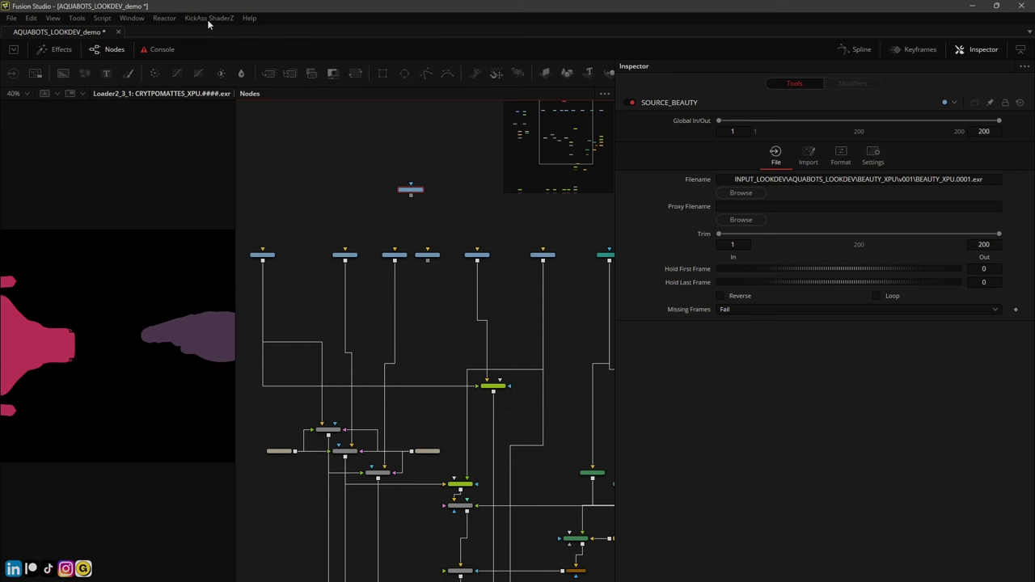
right_click(405, 195)
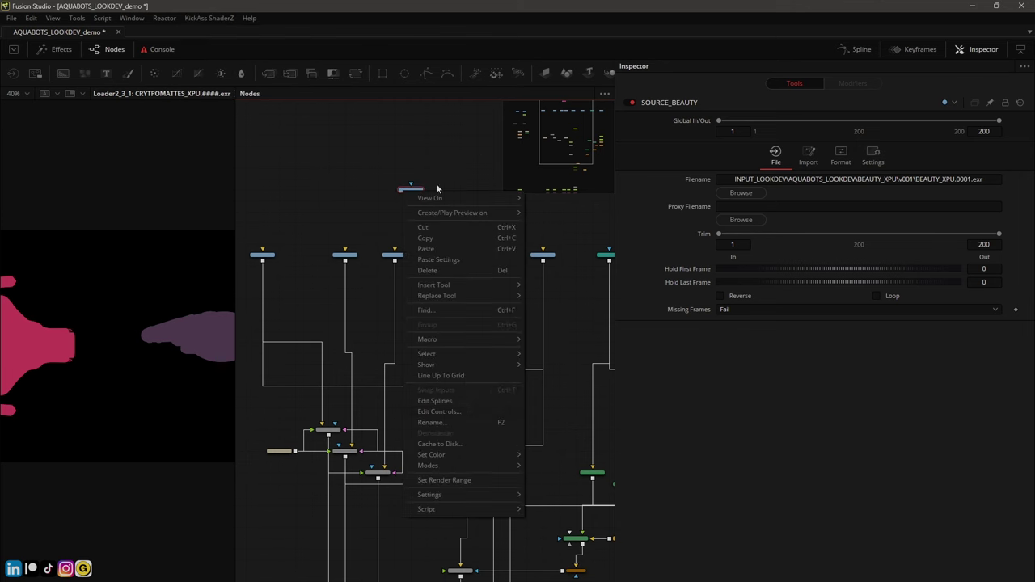
mouse_move(466, 496)
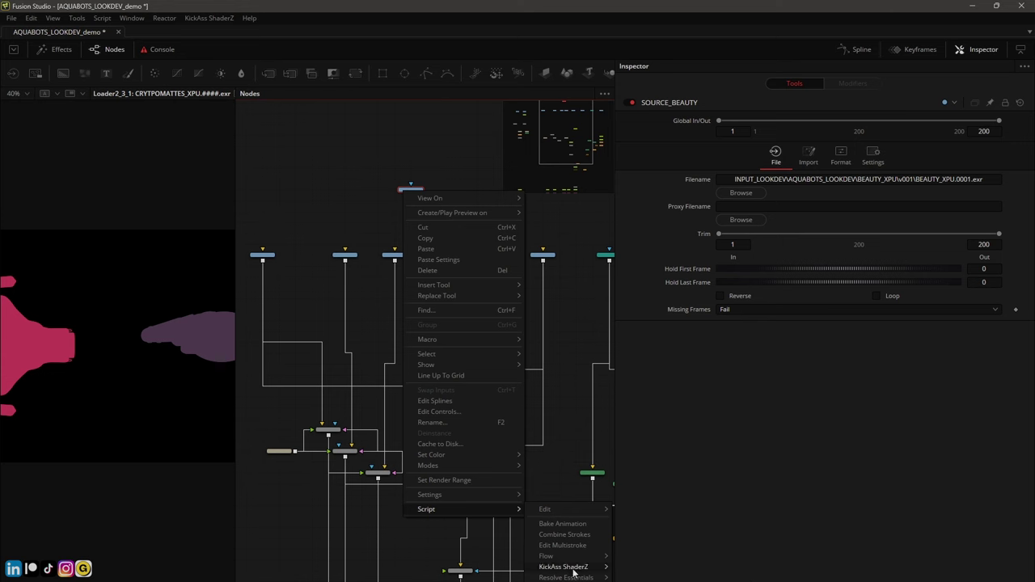
mouse_move(571, 556)
mouse_move(557, 512)
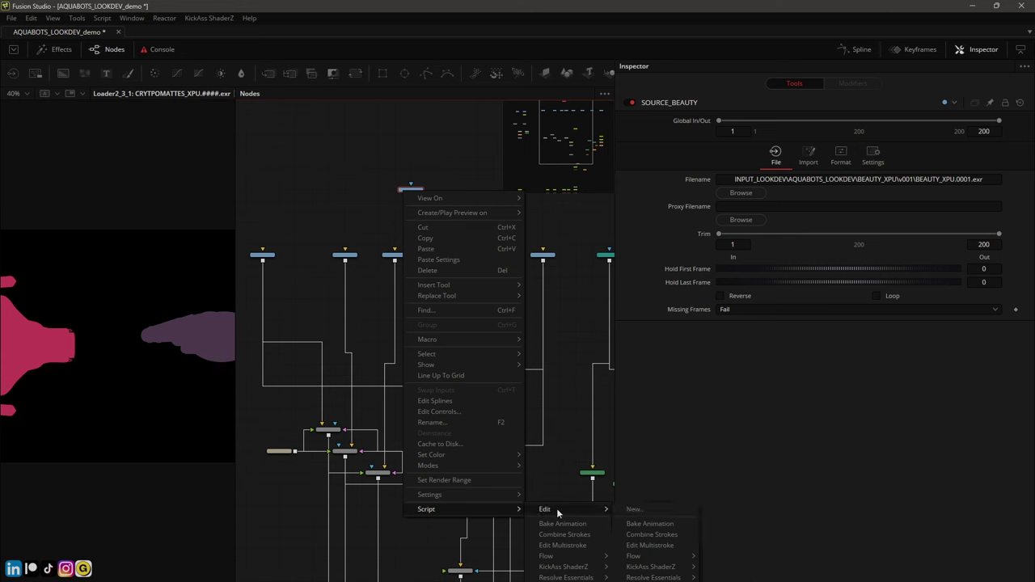
click(325, 208)
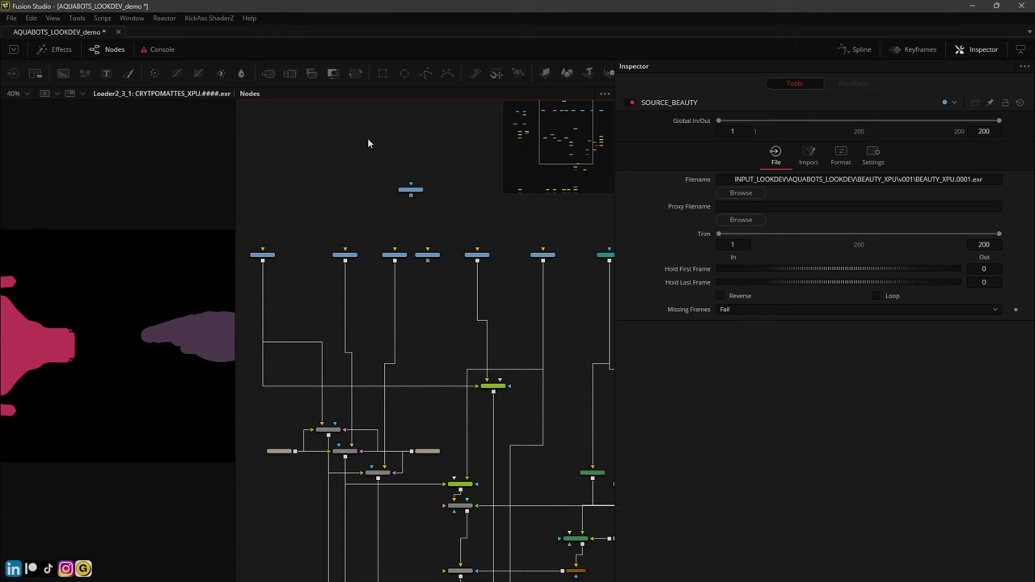
Narrow the Inspector slightly to widen the node graph and show the settings of IN_STUDIO_02
drag(613, 222, 669, 227)
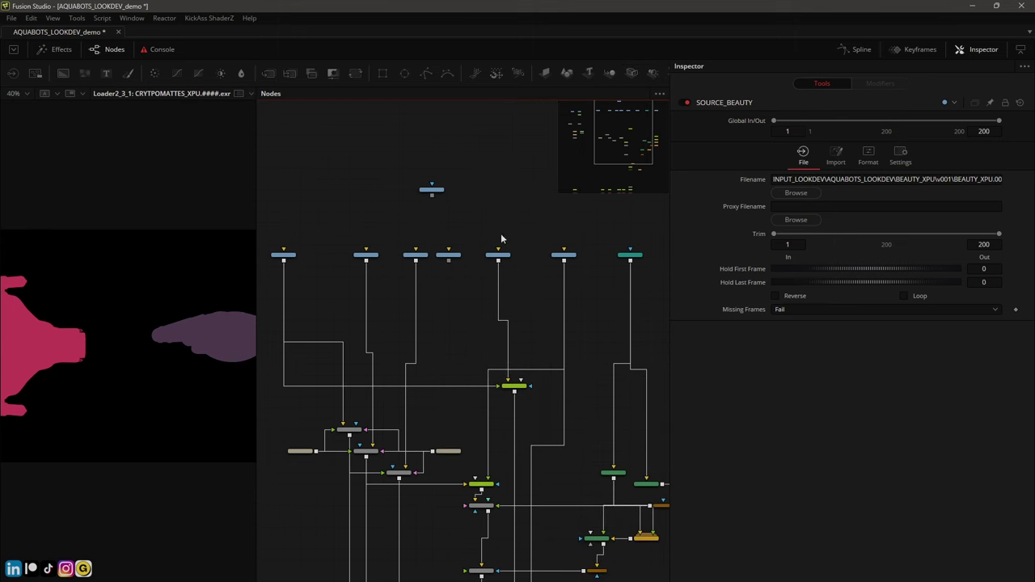
click(365, 255)
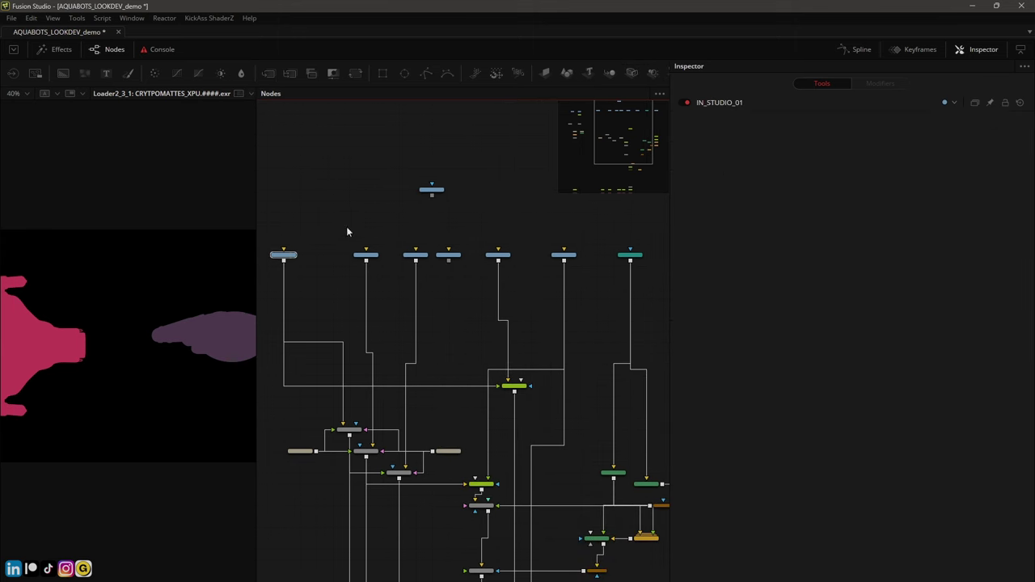
Show IN_STUDIO_01's file settings in a wider Inspector and highlight the Filename expression that references SOURCE_BEAUTY
click(285, 255)
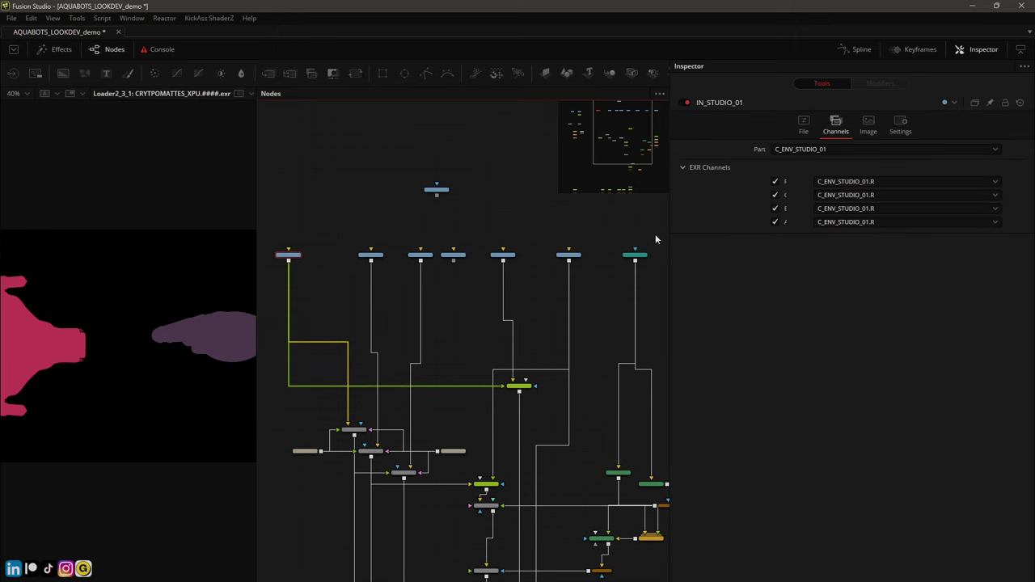
click(804, 125)
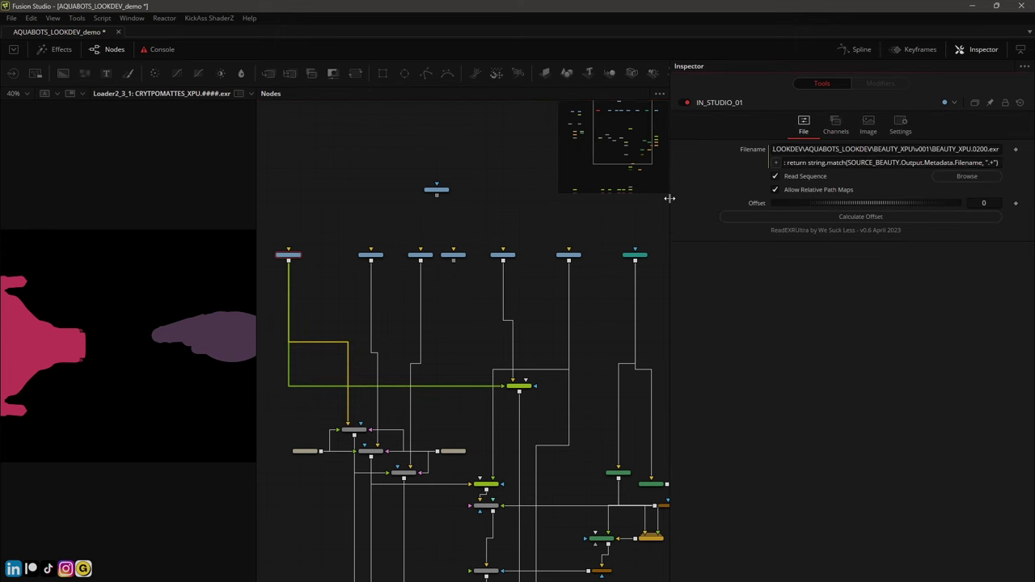
drag(670, 204, 431, 211)
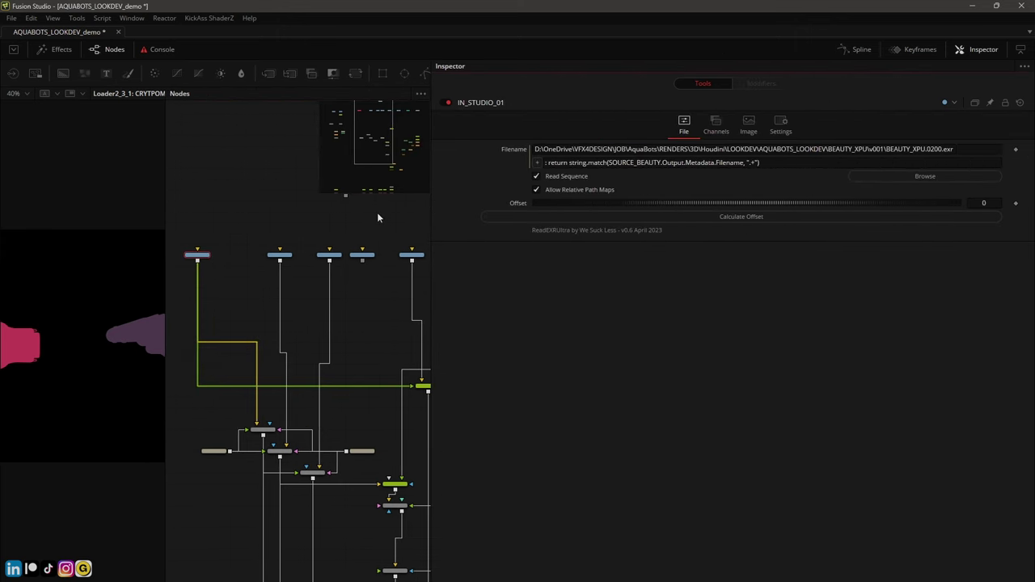
middle_drag(377, 216, 335, 242)
drag(850, 165, 481, 159)
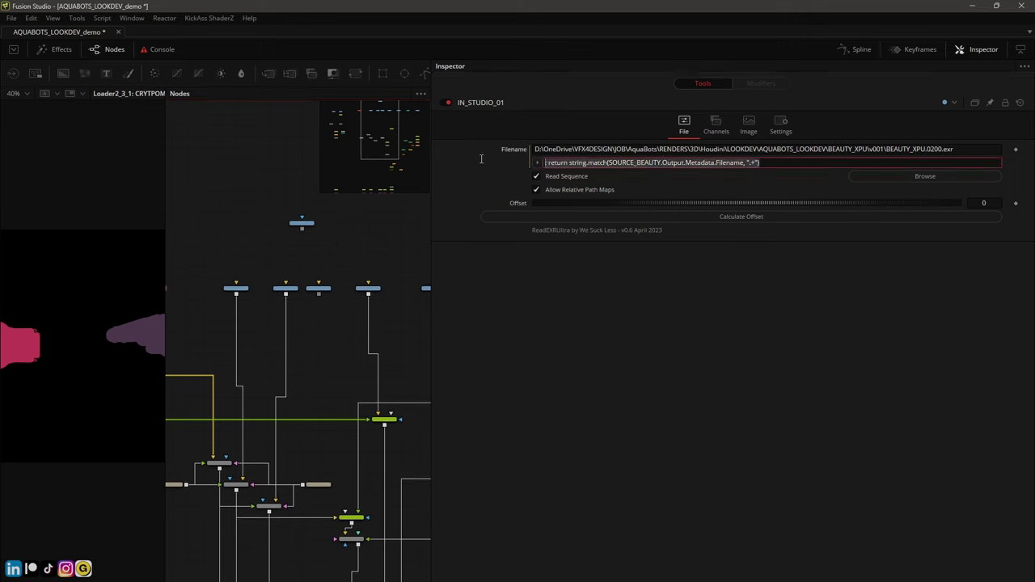
drag(545, 163, 608, 163)
Review the file settings of the SOURCE_BEAUTY loader and the EXR channel assignments of IN_STUDIO_01
click(301, 224)
scroll(298, 230, up, 3)
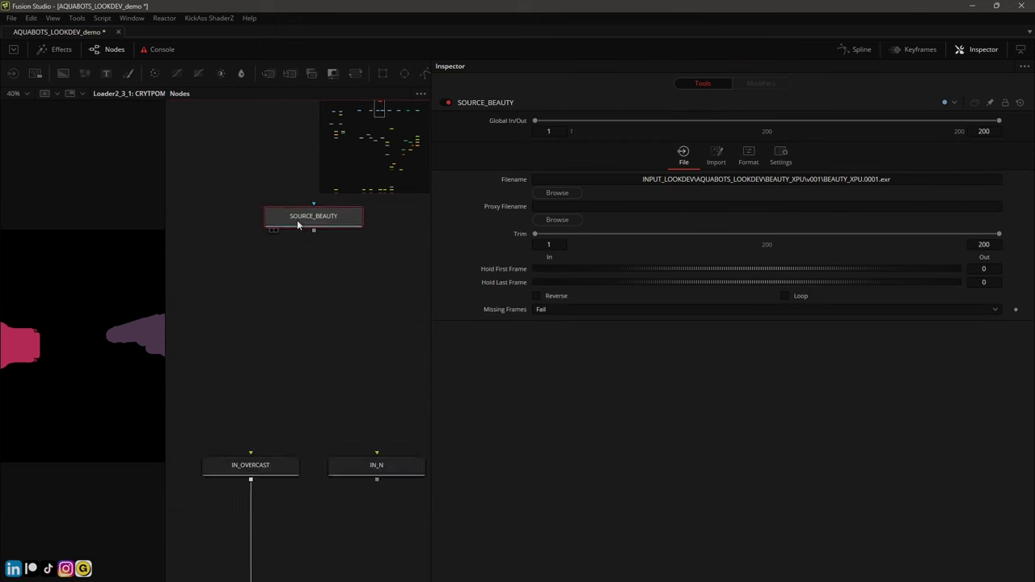
scroll(297, 230, down, 4)
scroll(243, 269, up, 2)
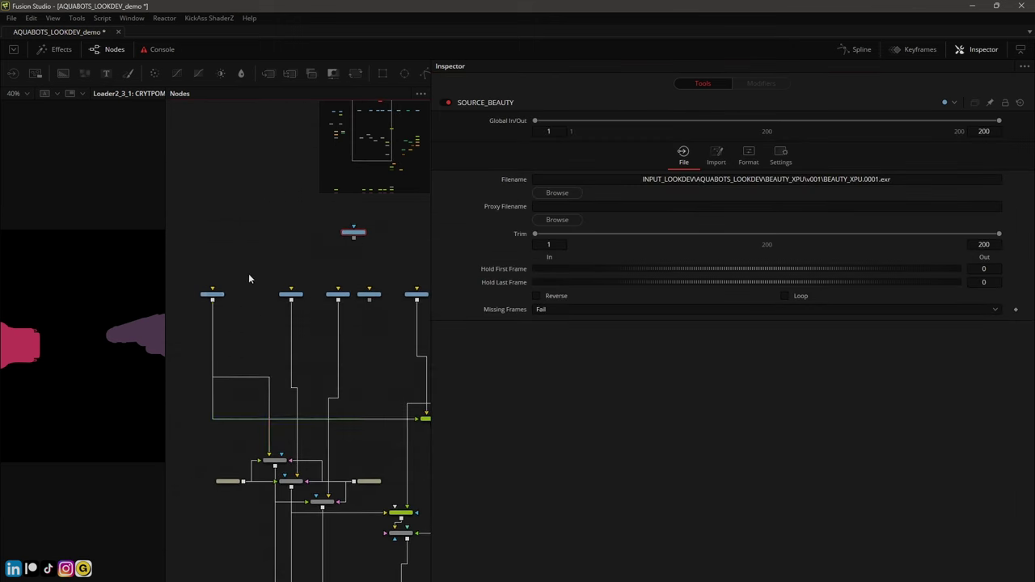
click(210, 296)
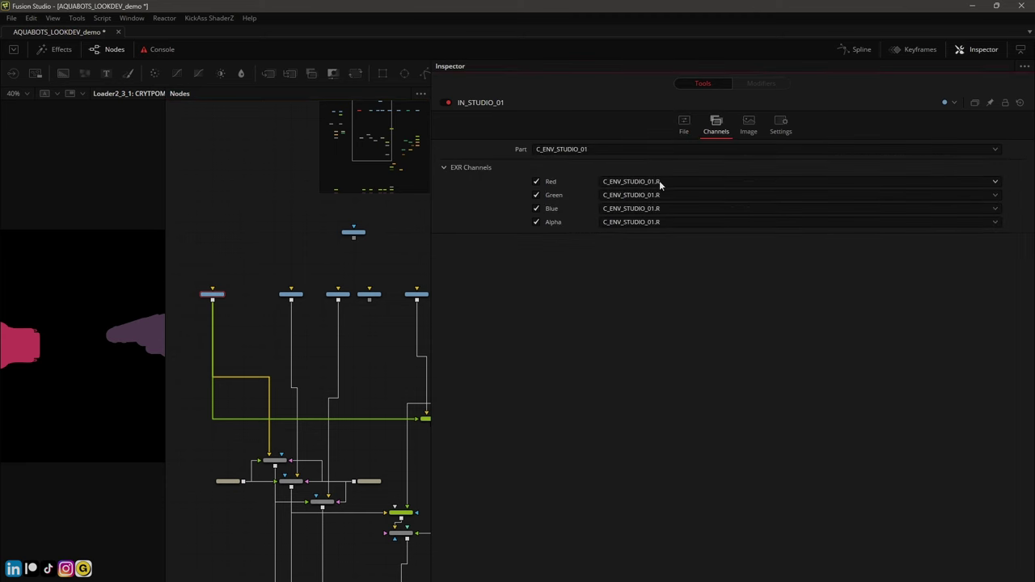
Narrow the Inspector to give the node graph more room, keeping the IN_STUDIO_01 channel settings shown
drag(430, 204, 752, 210)
ctrl+scroll(469, 250, up, 1)
middle_drag(533, 245, 469, 213)
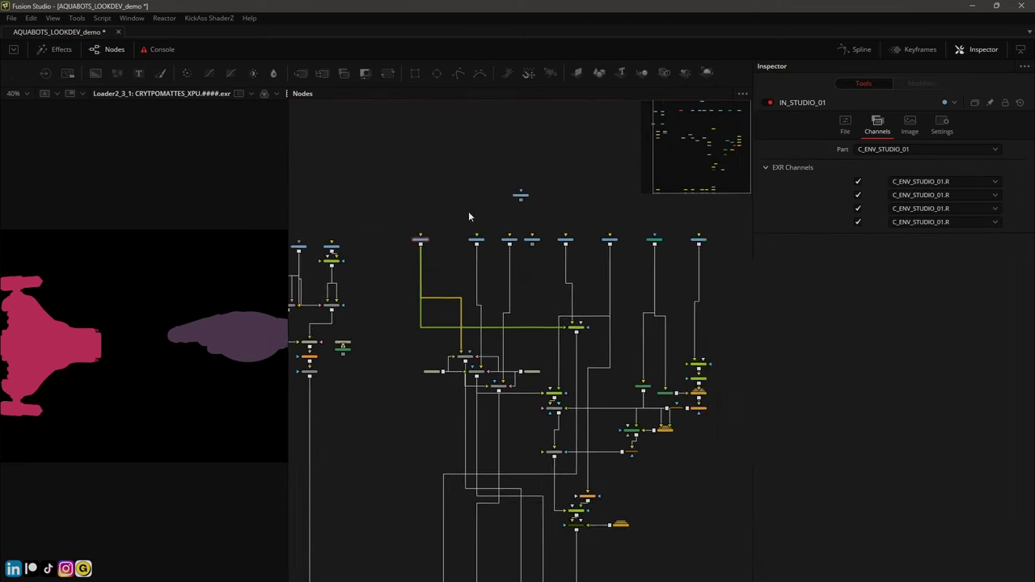
Display the OCC_MASTER and OCC_ALBEDO occlusion inputs in turn in the viewer and show OCC_MASTER's loader settings
ctrl+scroll(449, 216, up, 1)
middle_drag(307, 235, 462, 263)
ctrl+scroll(462, 264, up, 3)
middle_drag(377, 272, 541, 218)
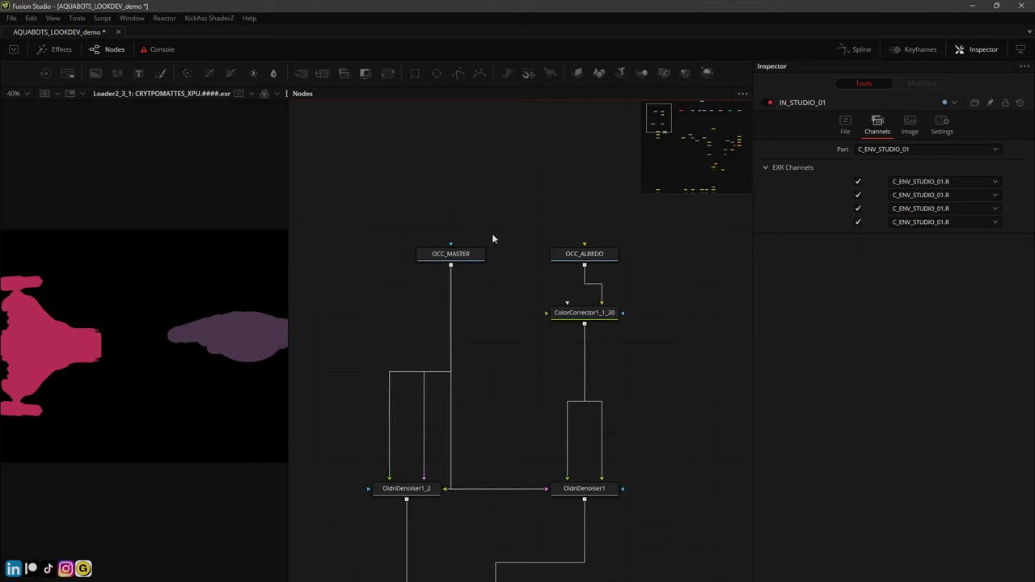
click(427, 266)
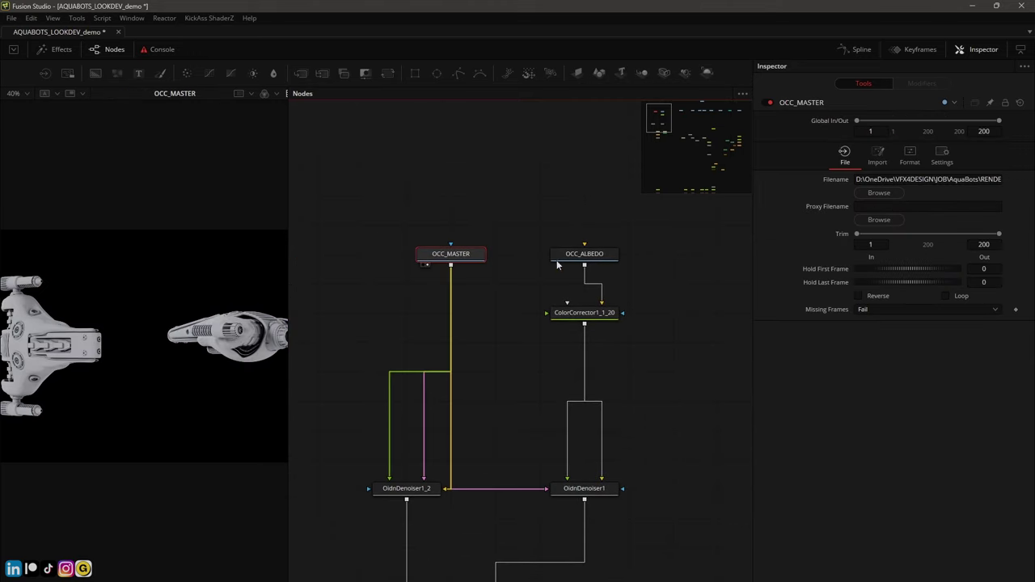
click(577, 259)
click(462, 254)
click(559, 265)
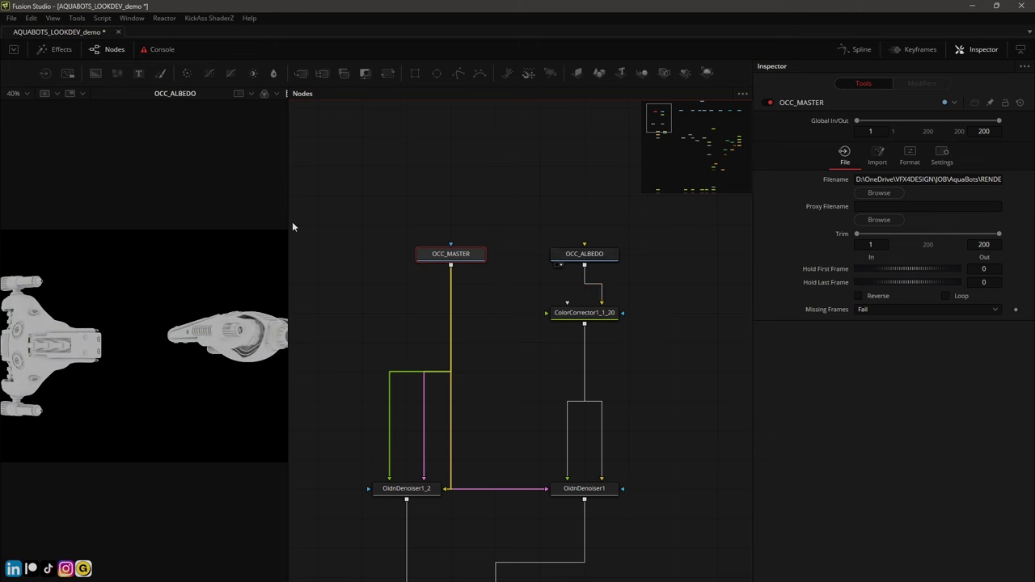
Widen the viewer and display the output of ColorCorrector1_1_20 below OCC_ALBEDO
drag(290, 228, 341, 226)
click(612, 325)
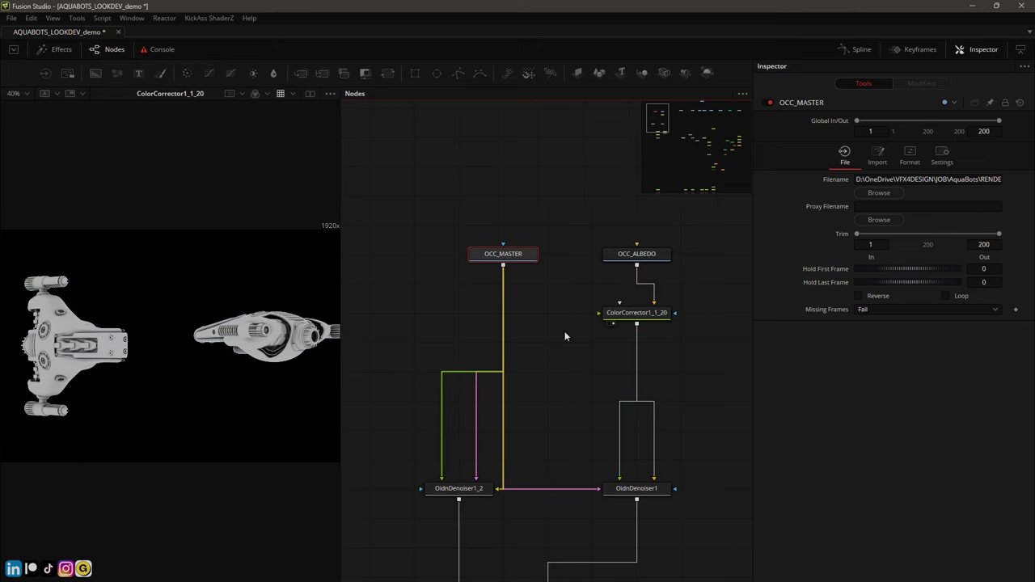
ctrl+scroll(548, 364, down, 2)
middle_drag(549, 362, 517, 247)
ctrl+scroll(246, 305, down, 2)
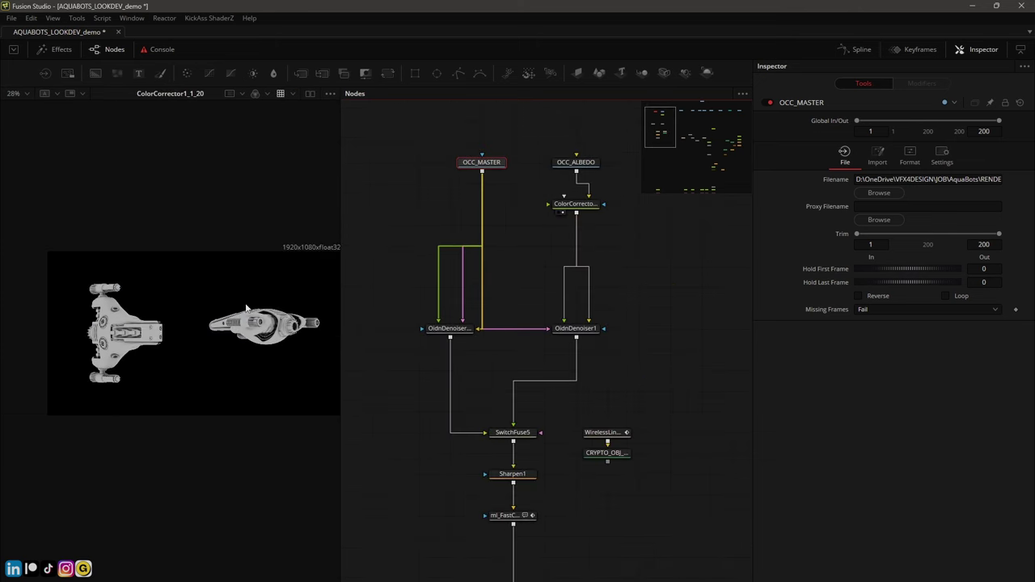
drag(345, 268, 367, 269)
ctrl+scroll(232, 353, up, 2)
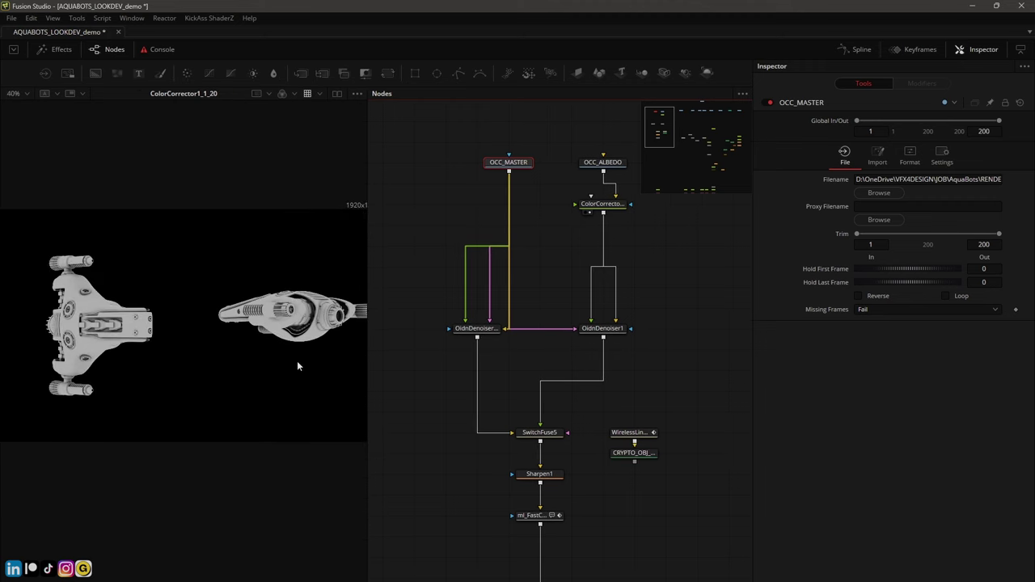
Display the ml_FastChroma_1_1 and SwitchFuse5 outputs in the viewer and show SwitchFuse5's controls
middle_drag(432, 494, 444, 395)
ctrl+scroll(465, 437, up, 2)
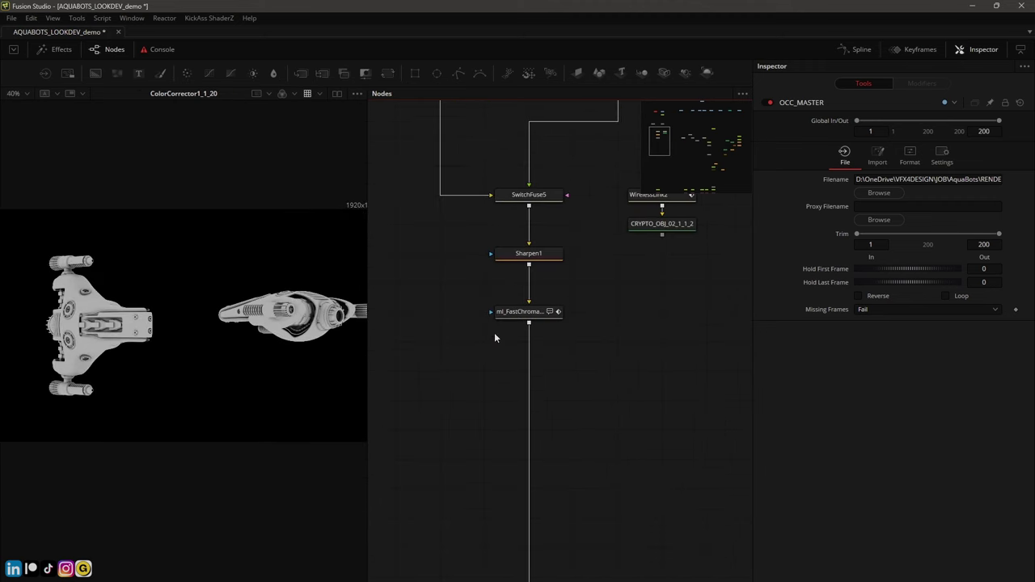
click(503, 322)
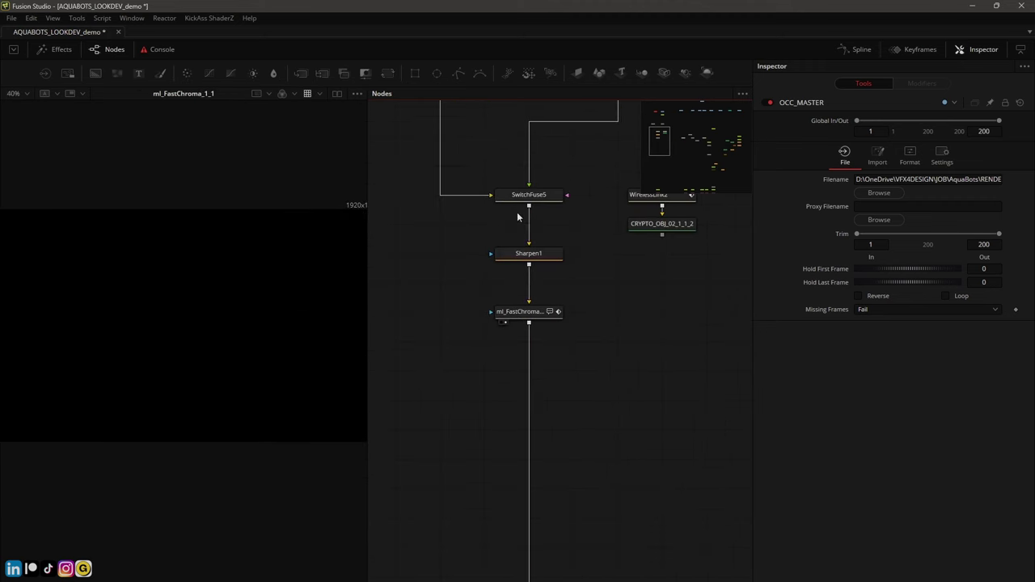
ctrl+scroll(513, 307, up, 2)
click(496, 302)
click(516, 283)
Compare the outputs of OidnDenoiser1 and OidnDenoiser1_2 in the viewer
ctrl+scroll(516, 280, down, 3)
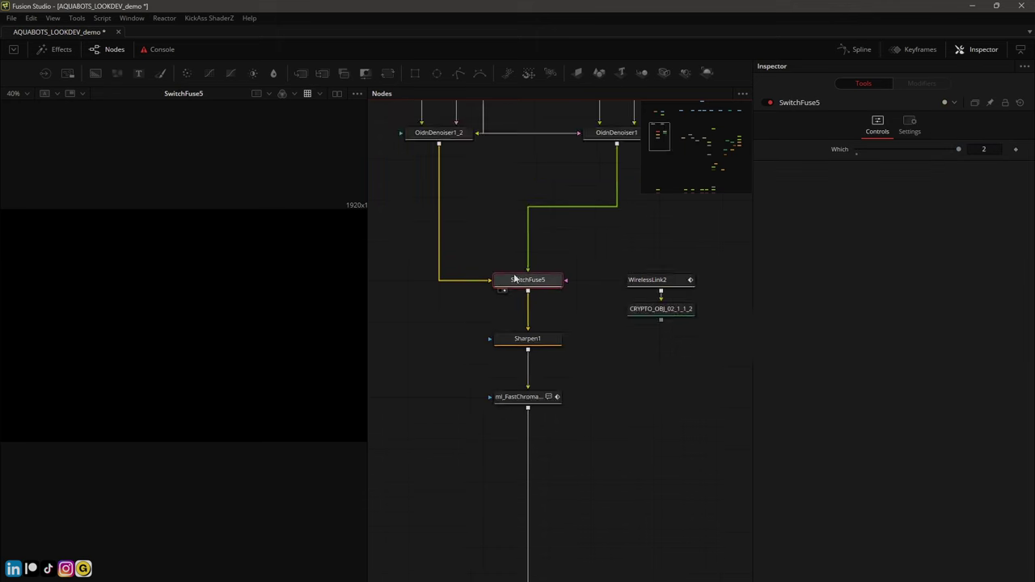
middle_drag(506, 224, 501, 236)
ctrl+scroll(500, 235, up, 2)
click(525, 263)
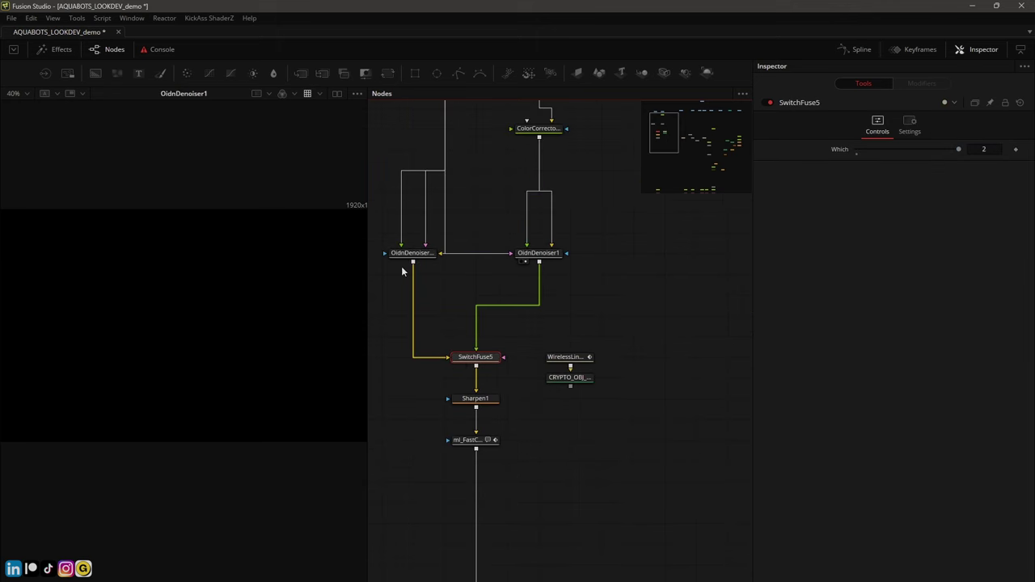
click(398, 263)
ctrl+scroll(697, 270, down, 3)
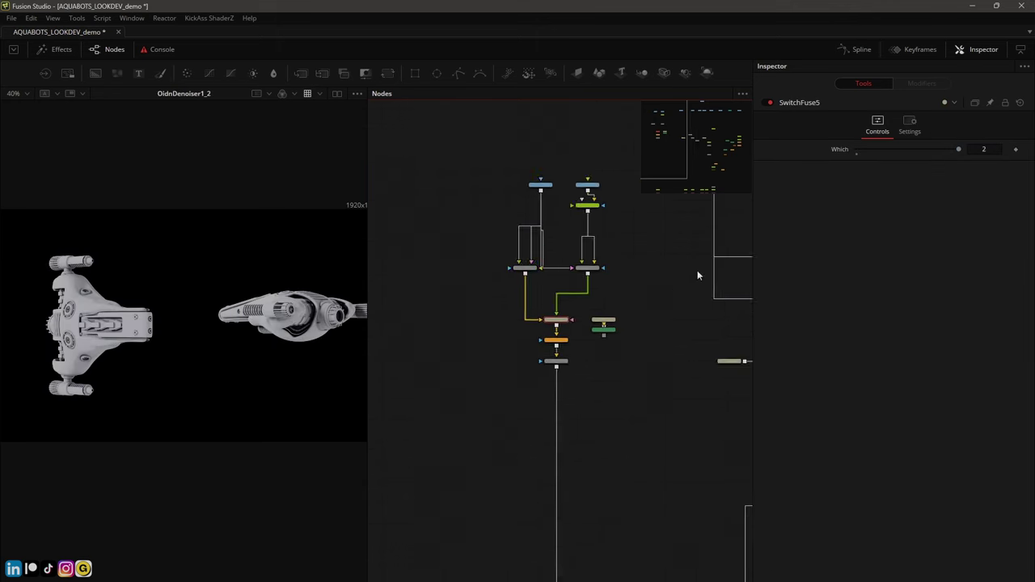
middle_drag(698, 270, 414, 321)
ctrl+scroll(576, 279, down, 2)
middle_drag(617, 286, 543, 287)
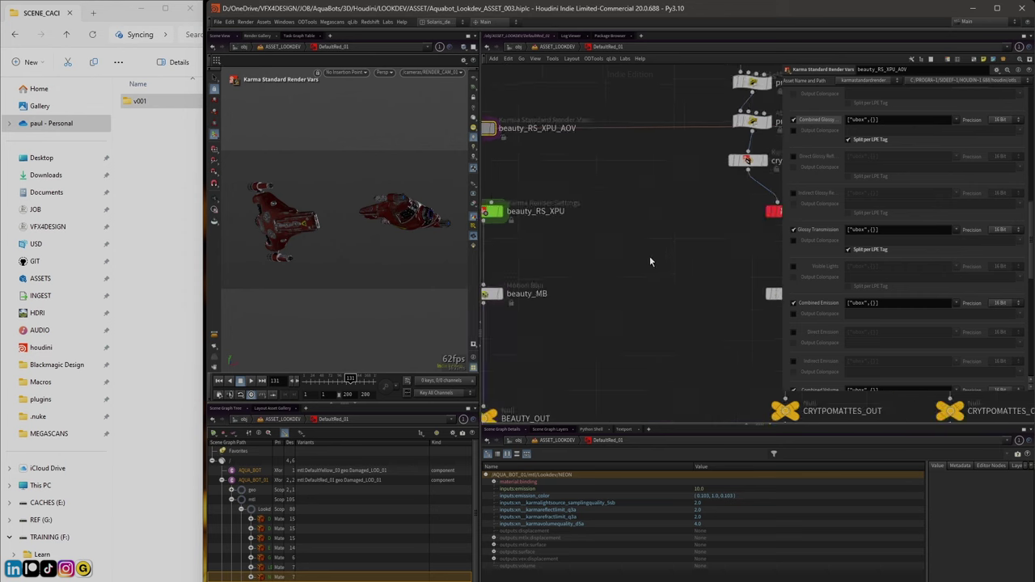
scroll(631, 264, down, 2)
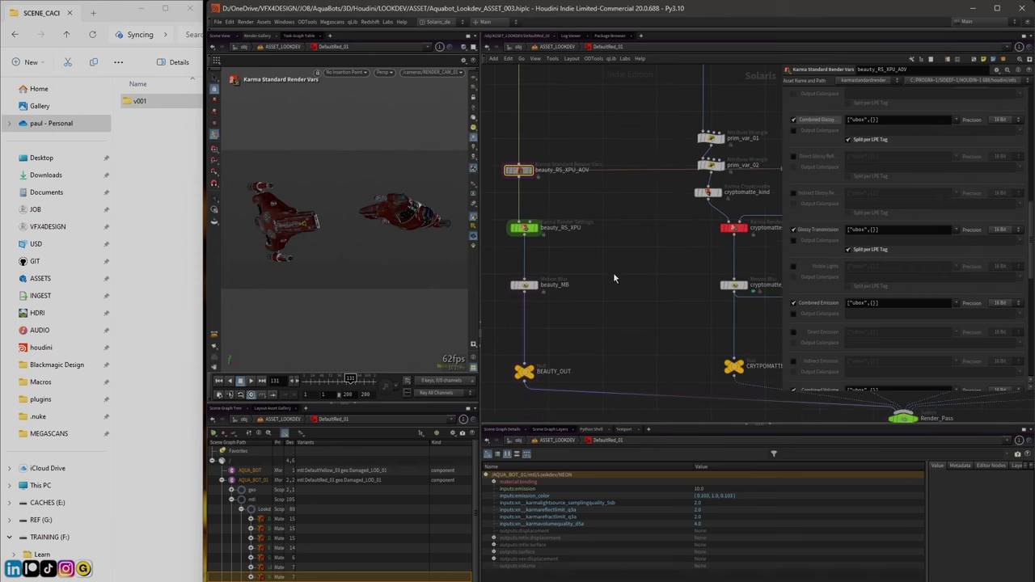
Show the render variable settings of the AOV_CRYPTOMATTES node that feeds the cryptomatte render settings
drag(527, 176, 524, 177)
scroll(565, 142, down, 1)
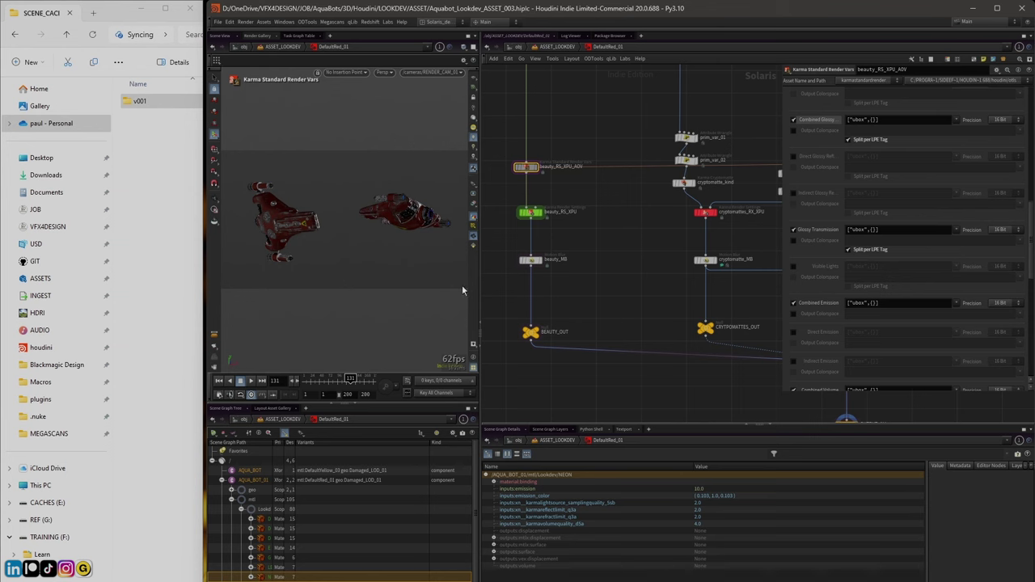
scroll(574, 263, down, 3)
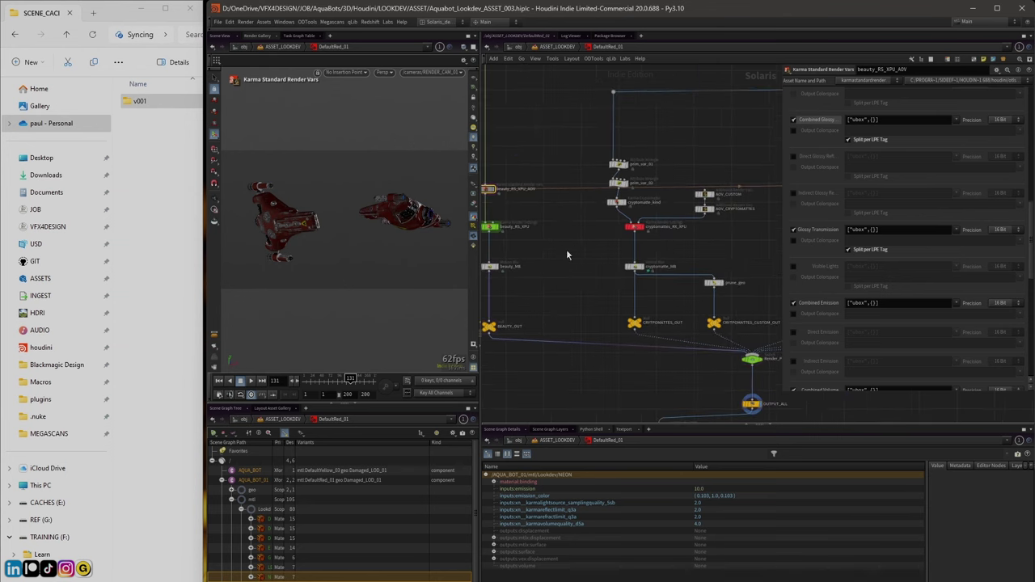
middle_drag(611, 304, 546, 301)
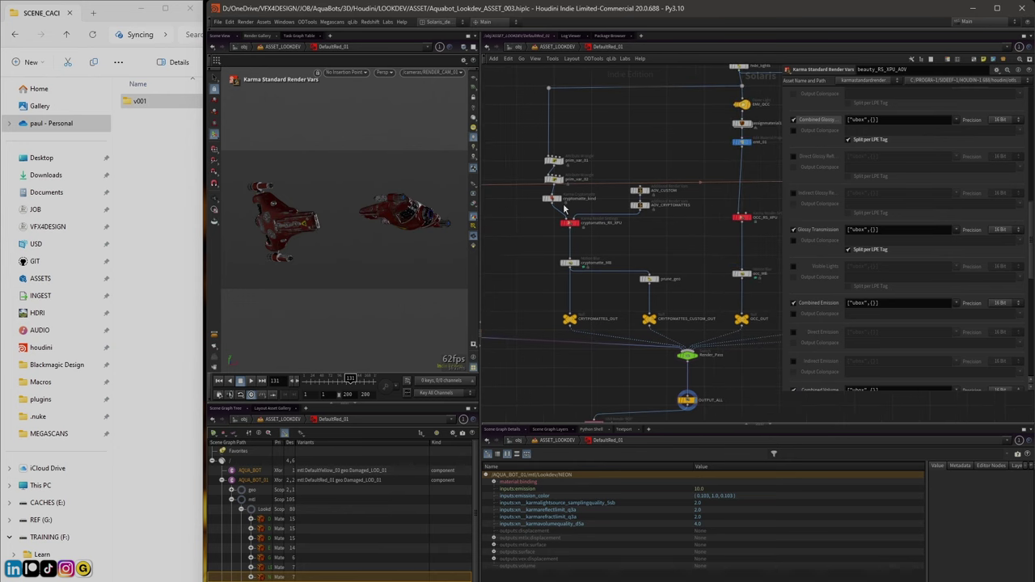
scroll(626, 156, up, 2)
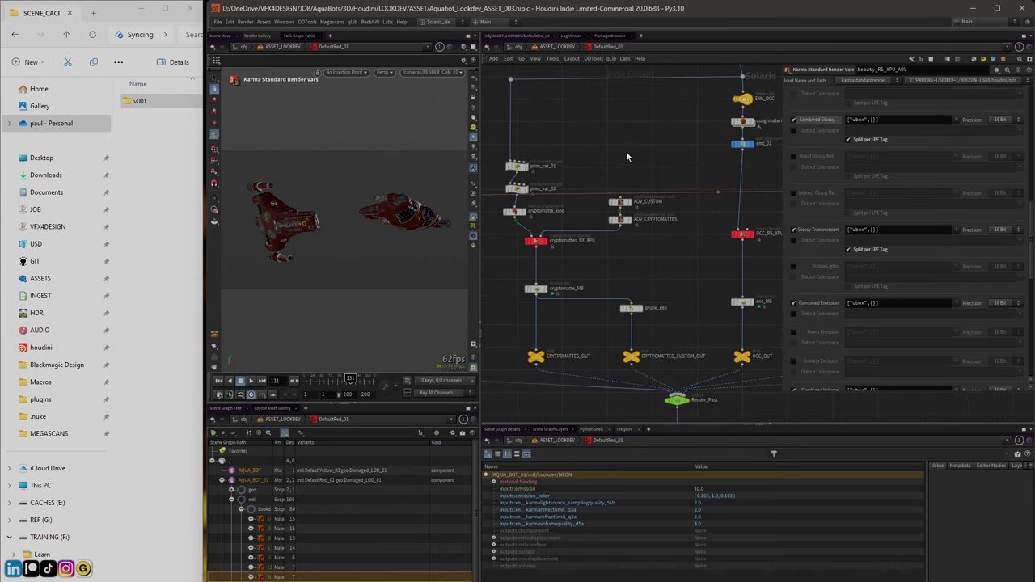
click(620, 220)
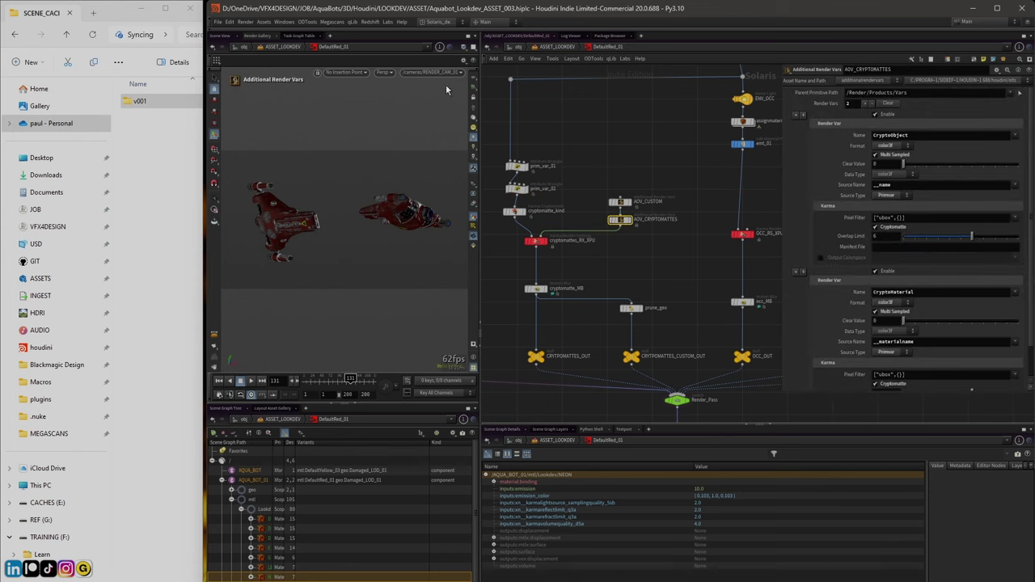
Go up from inside DefaultRed_01 to the ASSET_LOOKDEV network
click(557, 47)
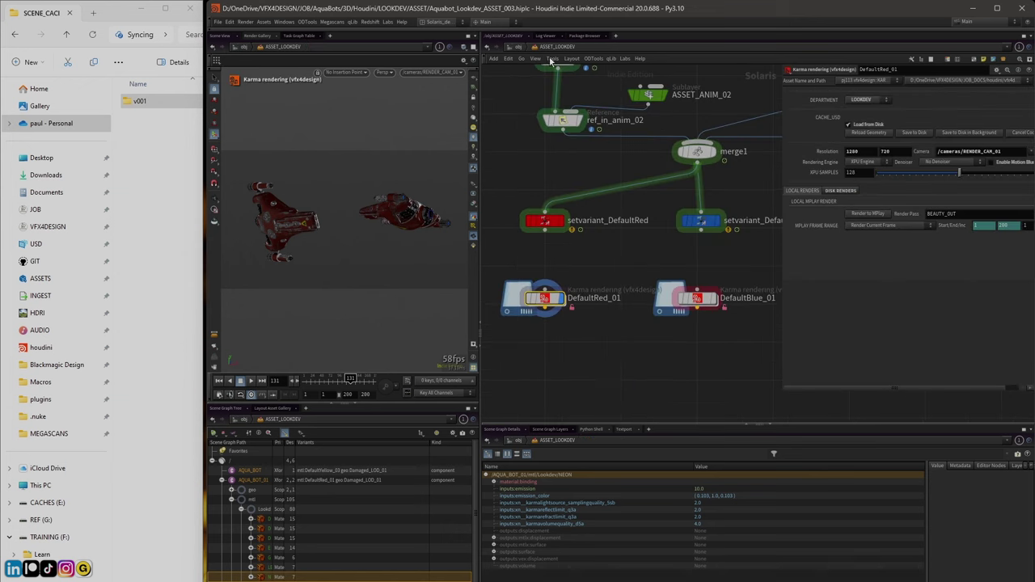
right_click(545, 298)
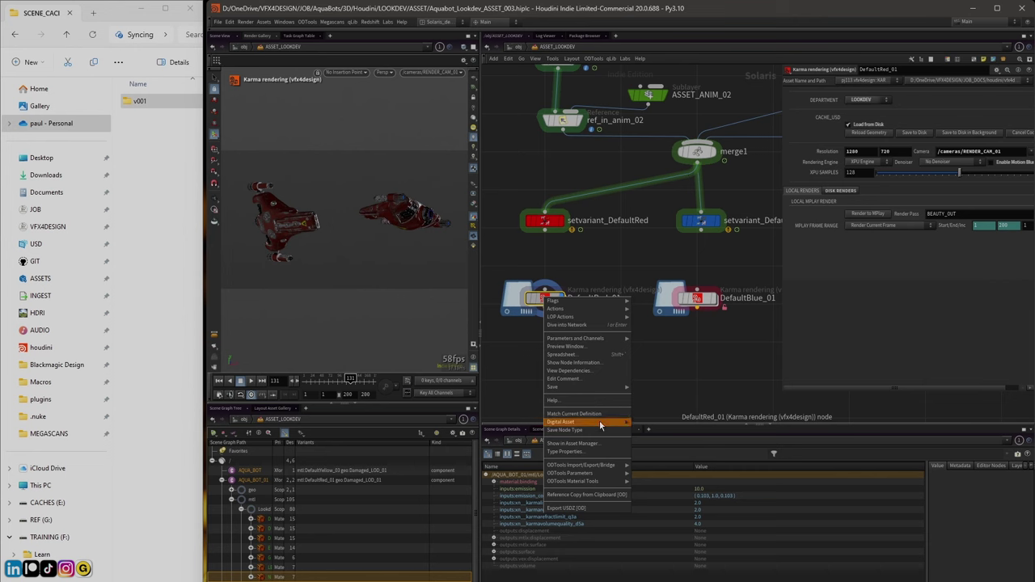
mouse_move(601, 421)
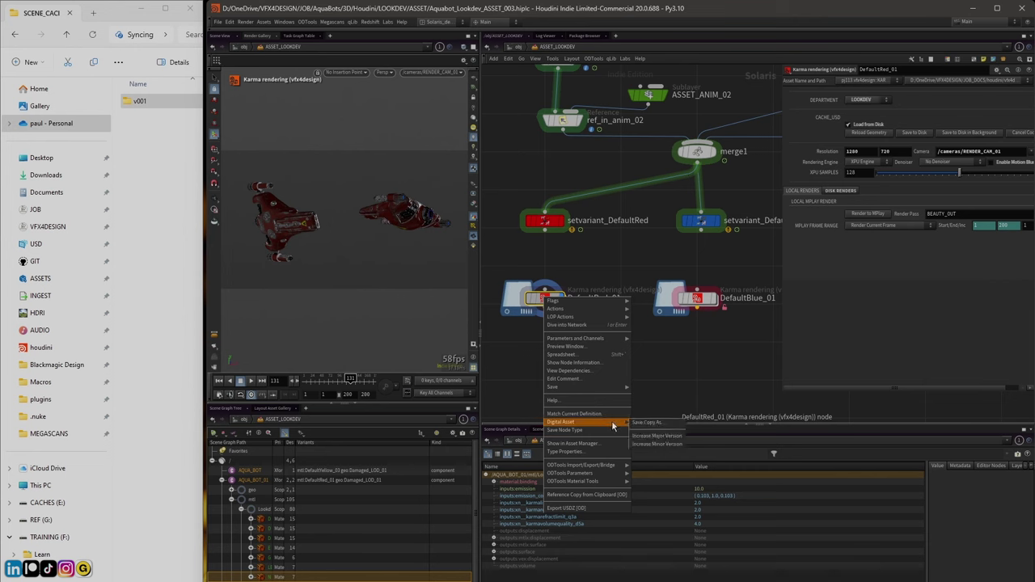
mouse_move(599, 385)
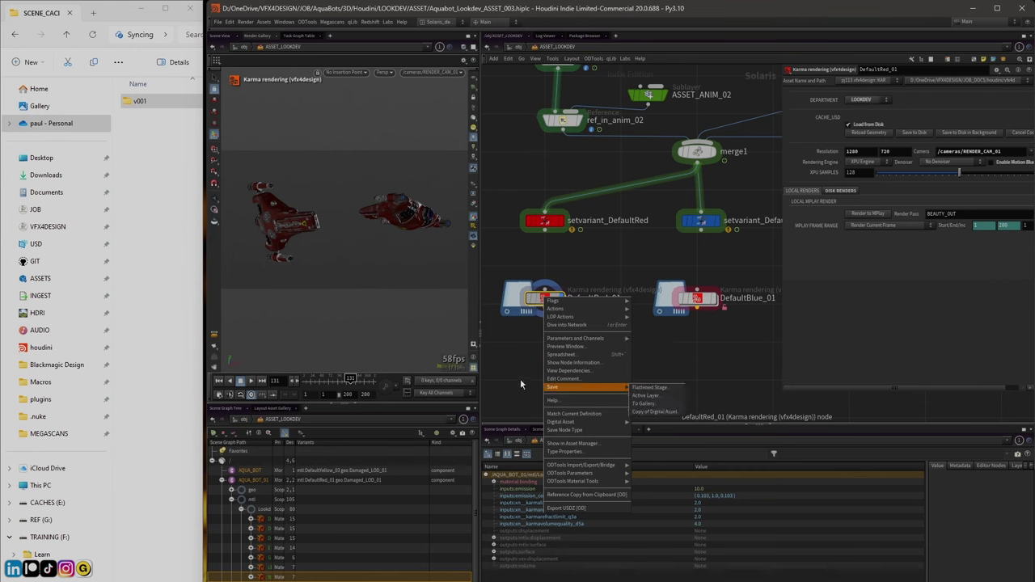
click(521, 381)
Open the parameters of DefaultRed_01 in a floating window and place it over the scene graph tree
right_click(539, 300)
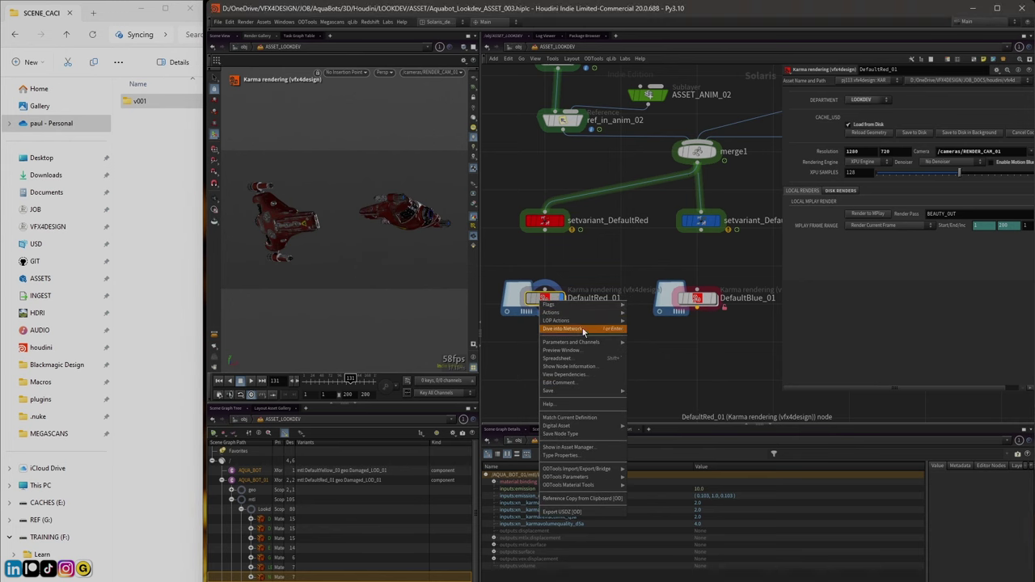
mouse_move(583, 342)
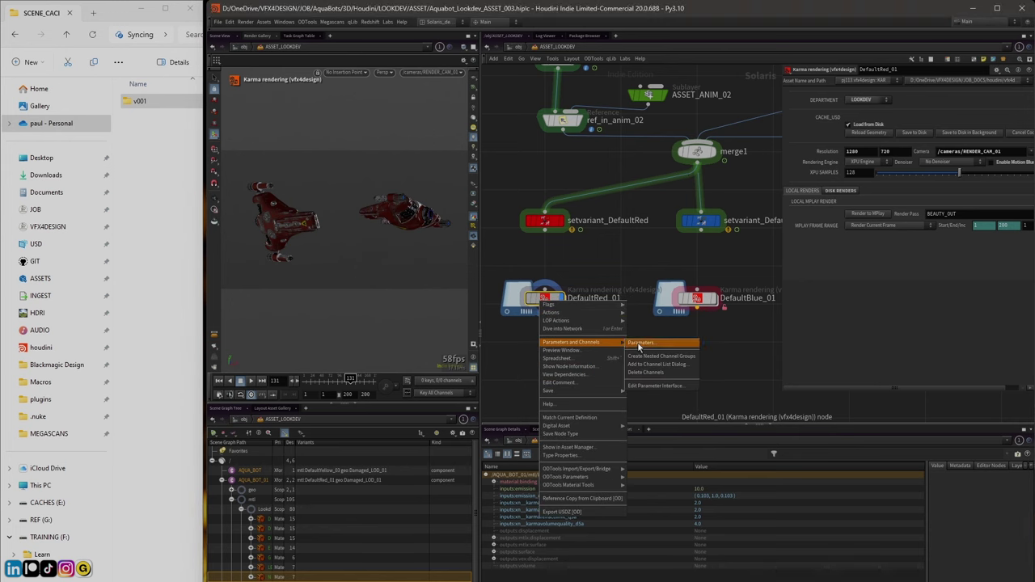
click(639, 344)
drag(605, 208, 315, 329)
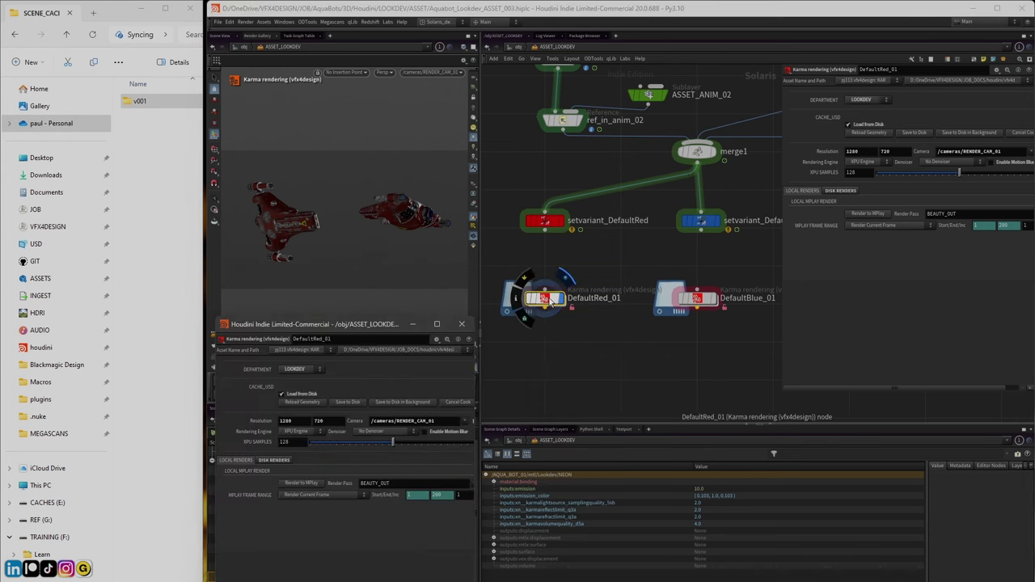
Enter the DefaultRed_01 network again and move its floating parameter window slightly higher over the scene view
double_click(548, 298)
click(400, 327)
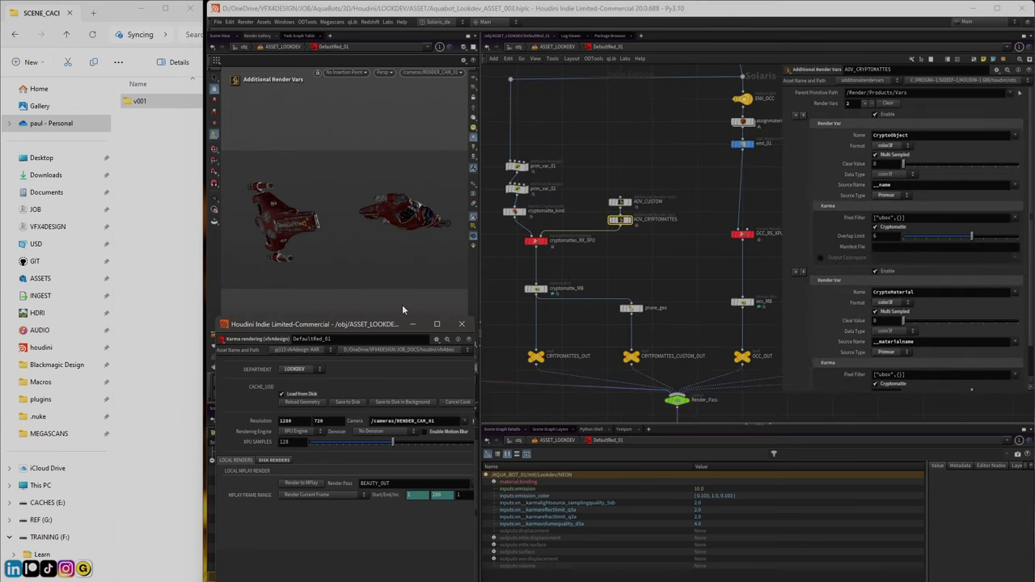
drag(389, 318, 389, 275)
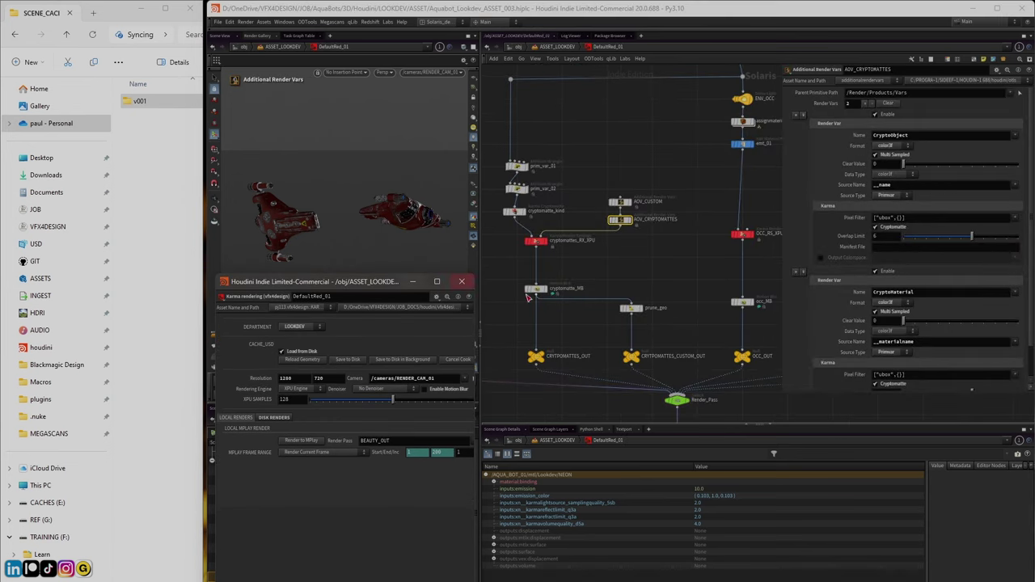
Show the Karma Cryptomatte settings of the cryptomatte_kind node
middle_drag(589, 251, 617, 261)
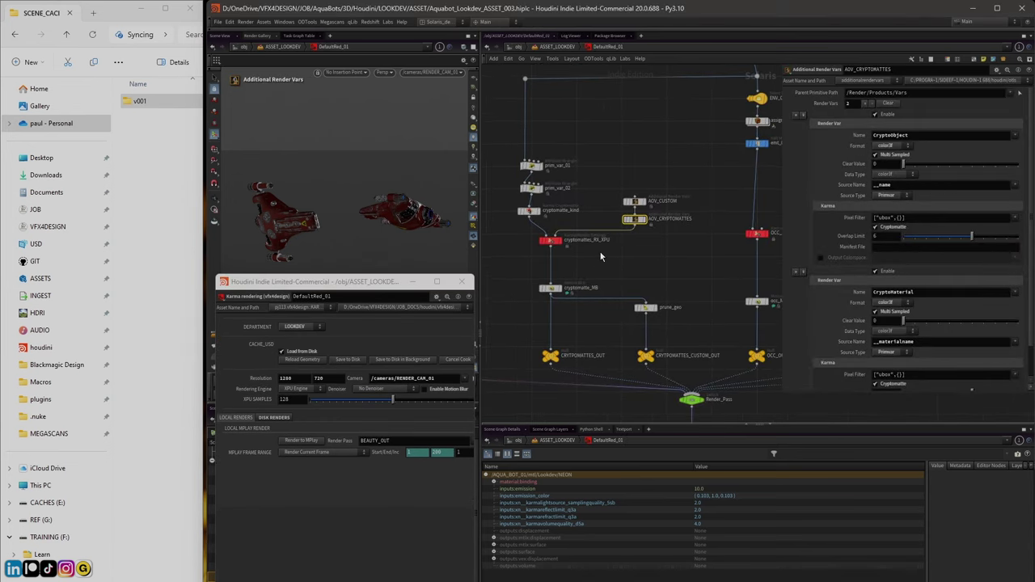
click(530, 213)
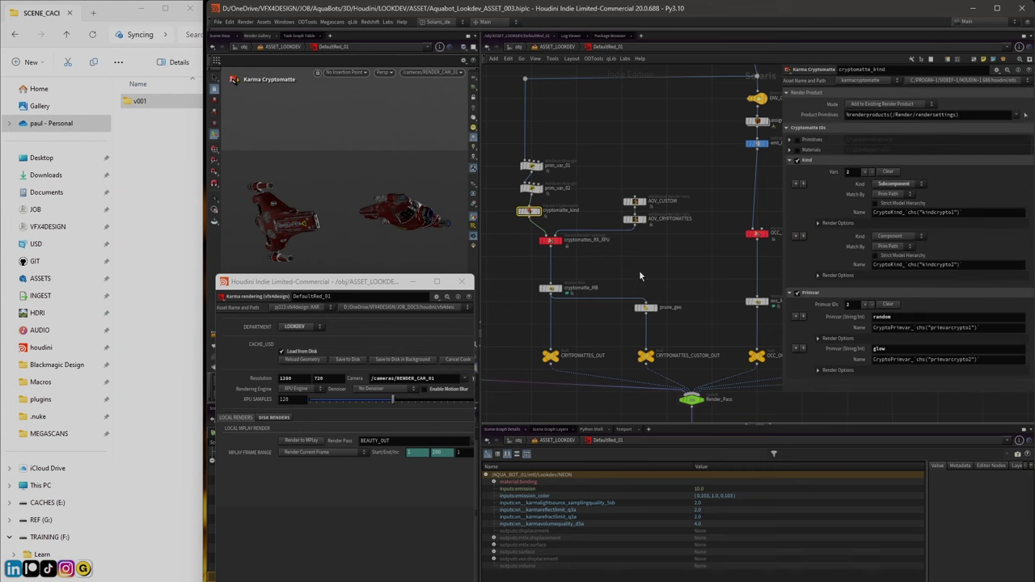
Move the floating DefaultRed_01 window lower, set its Render Pass to CRYTPOMATTES_OUT and widen the window slightly
drag(389, 283, 379, 340)
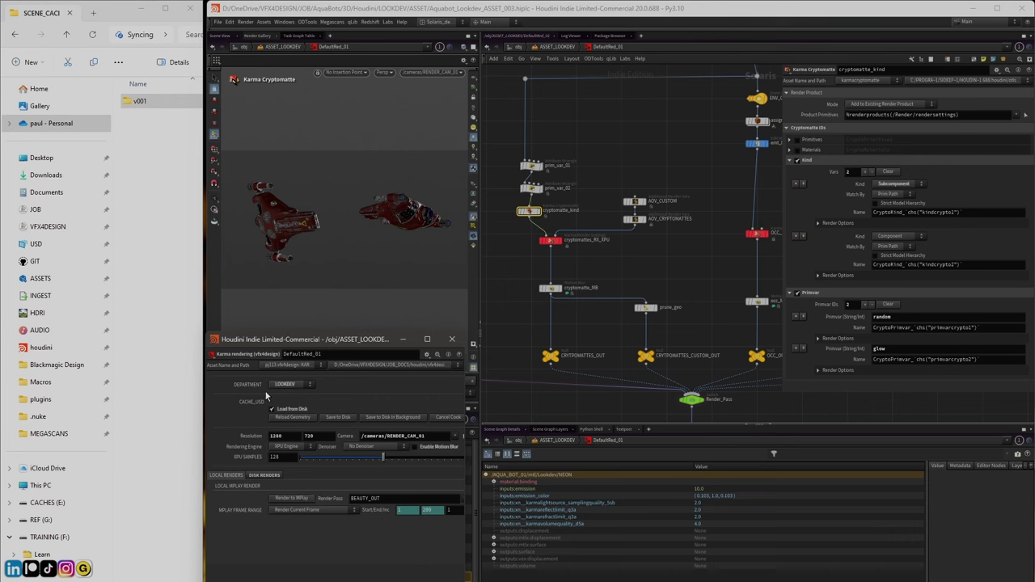
click(461, 501)
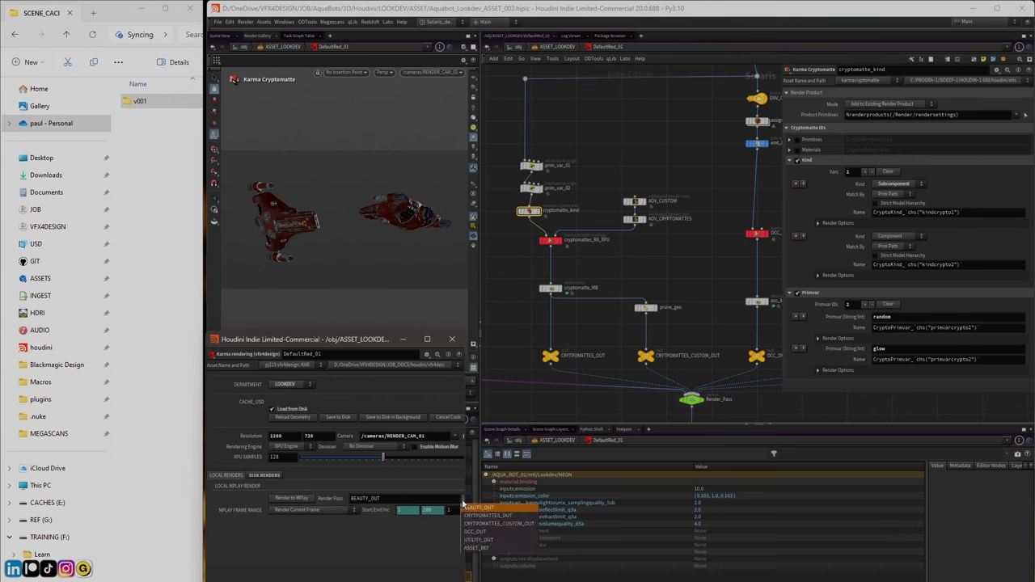
click(467, 518)
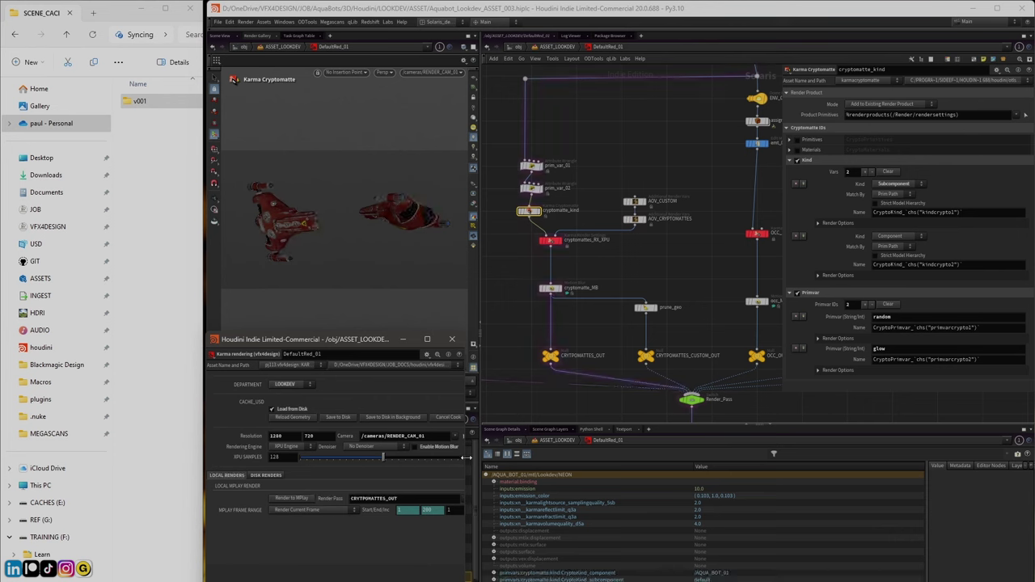
drag(462, 451, 480, 452)
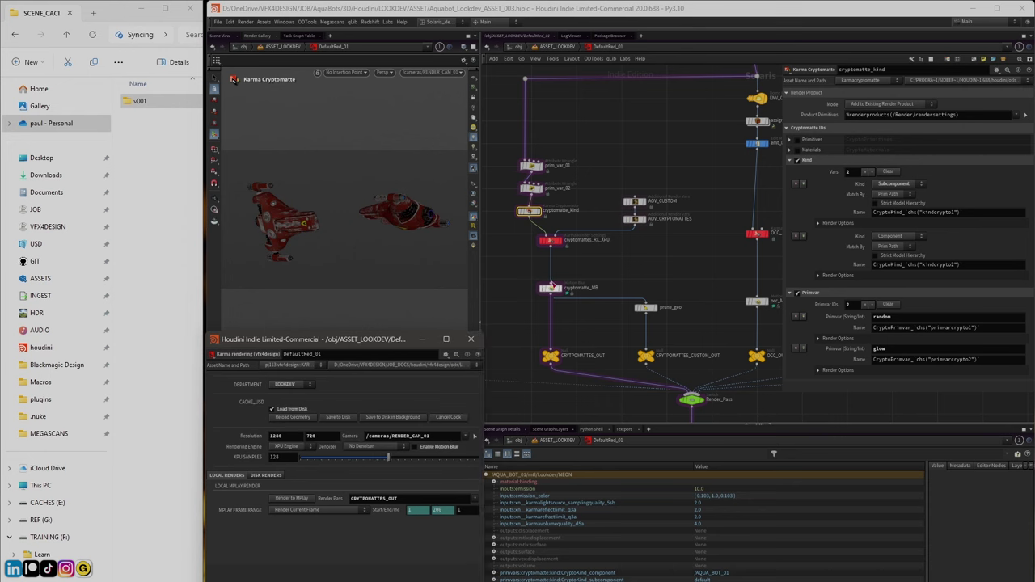
Set the Render Pass of DefaultRed_01 to BEAUTY_OUT while keeping the cryptomatte branch in view
middle_drag(505, 327, 558, 303)
scroll(558, 303, down, 2)
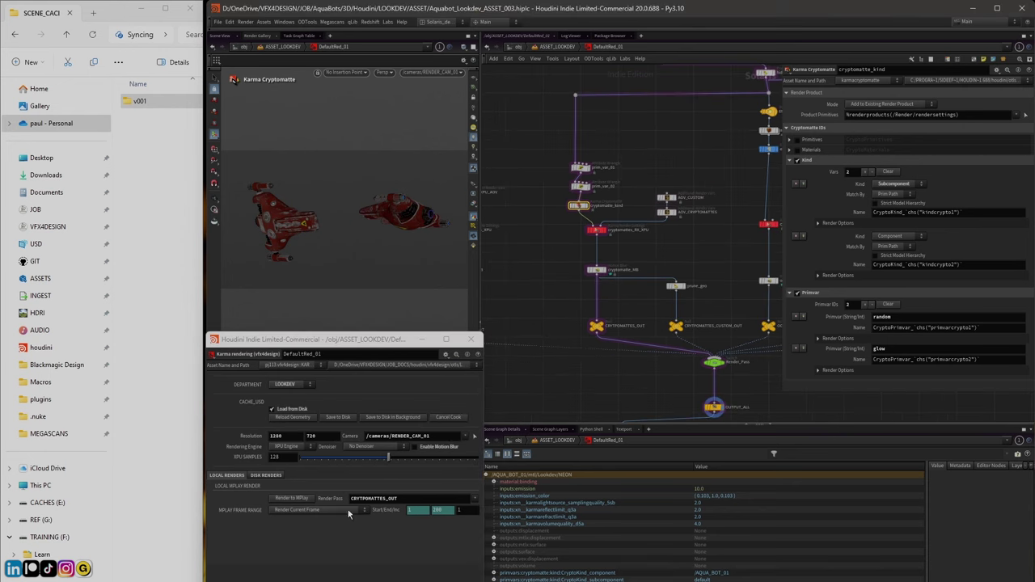
click(474, 500)
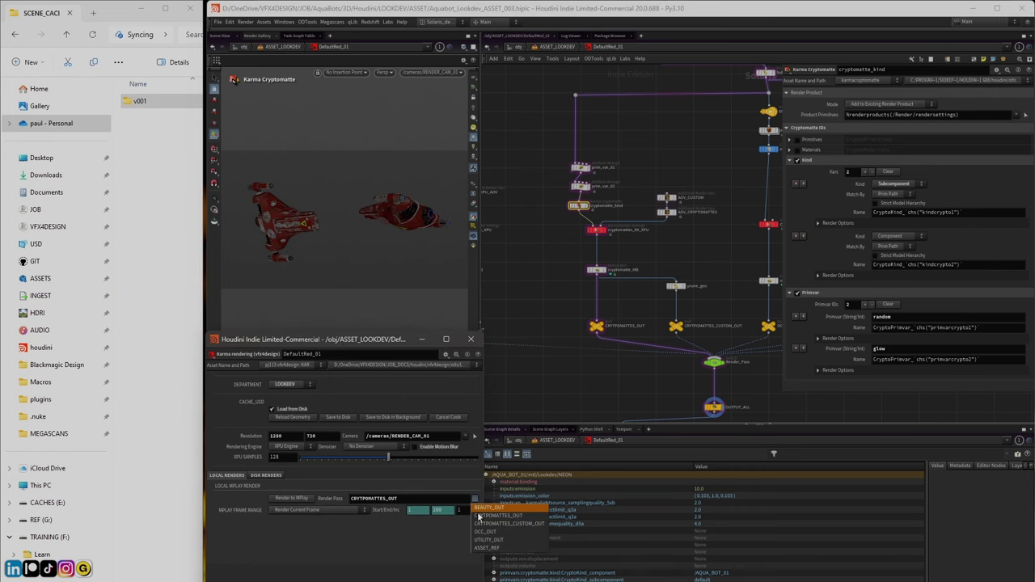
click(490, 508)
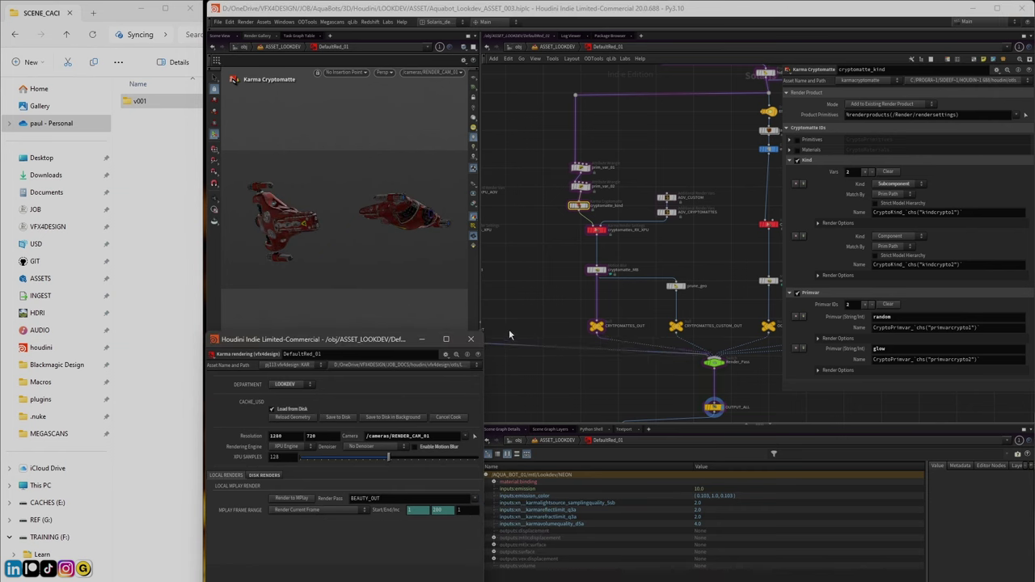
Set the Render Pass of DefaultRed_01 back to CRYTPOMATTES_OUT
scroll(510, 316, down, 2)
click(476, 500)
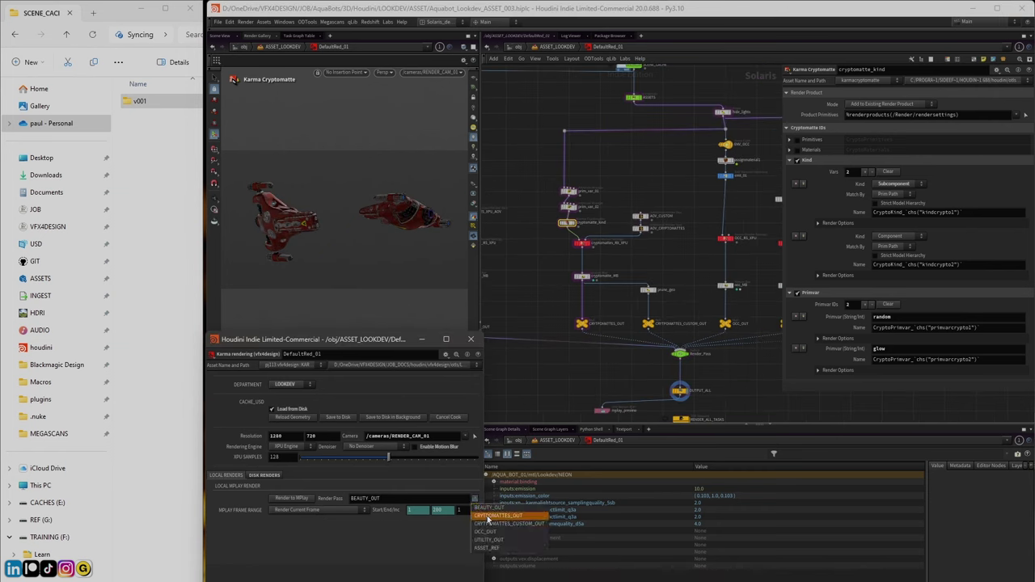
click(488, 517)
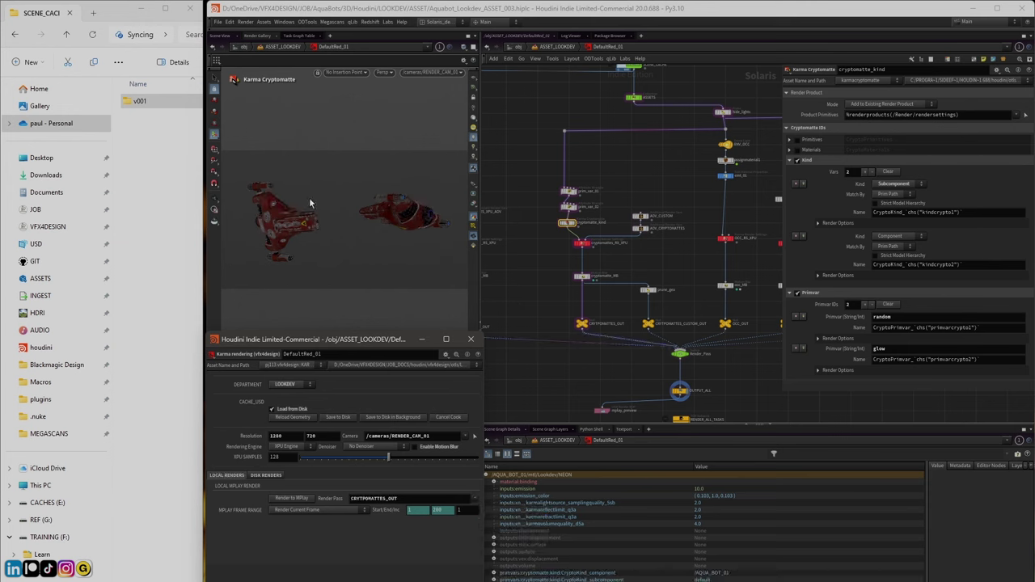
Show the ASSETS collection settings and the primitive pattern of the hide_lights prune node upstream of the cryptomatte branch
middle_drag(652, 141, 627, 213)
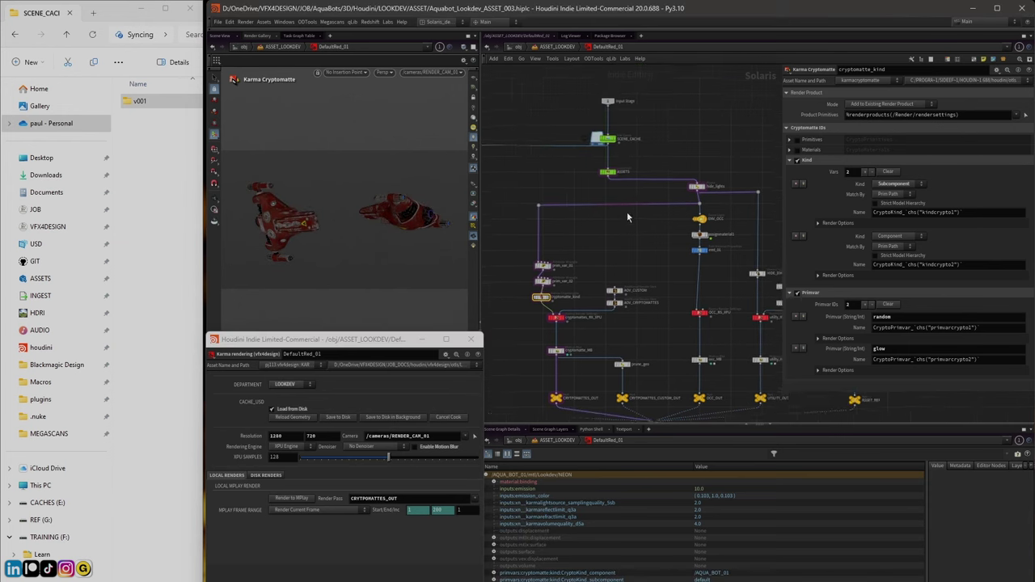
scroll(628, 210, up, 2)
click(605, 165)
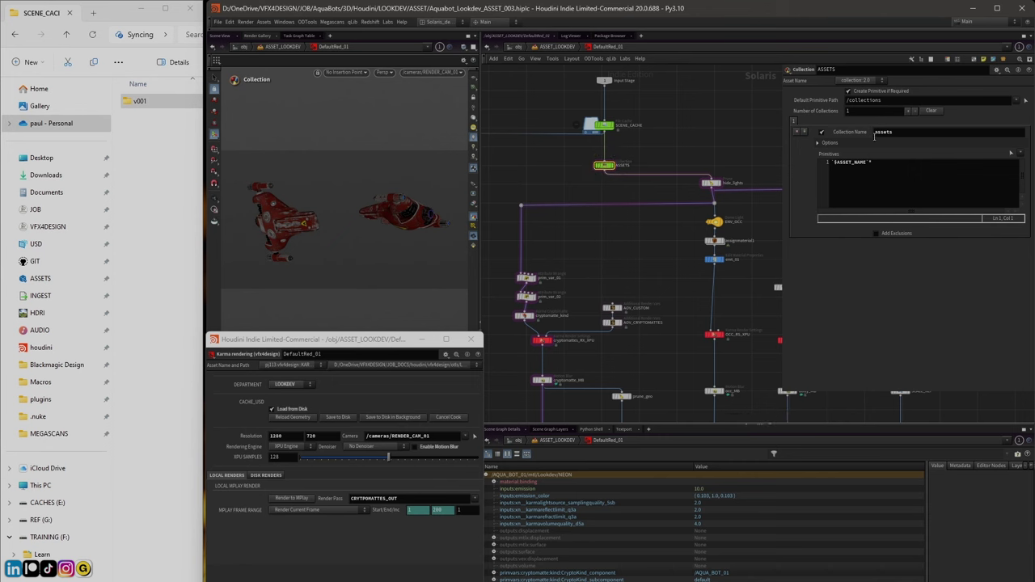
click(712, 185)
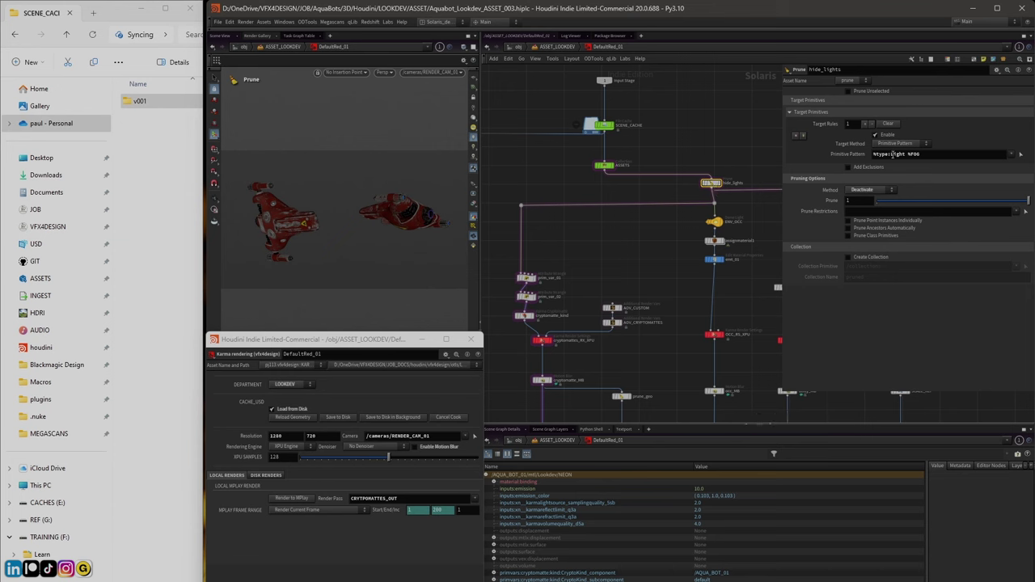
double_click(919, 155)
key(Return)
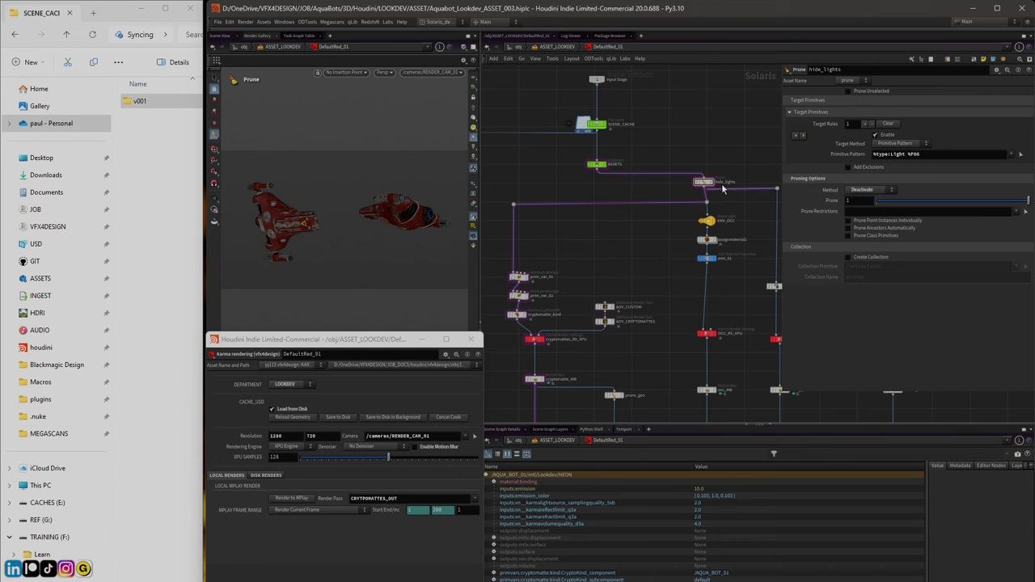
Show the VEX code of the prim_var_01 attribute wrangle that defines the glow primvar
middle_drag(520, 280, 548, 206)
click(548, 206)
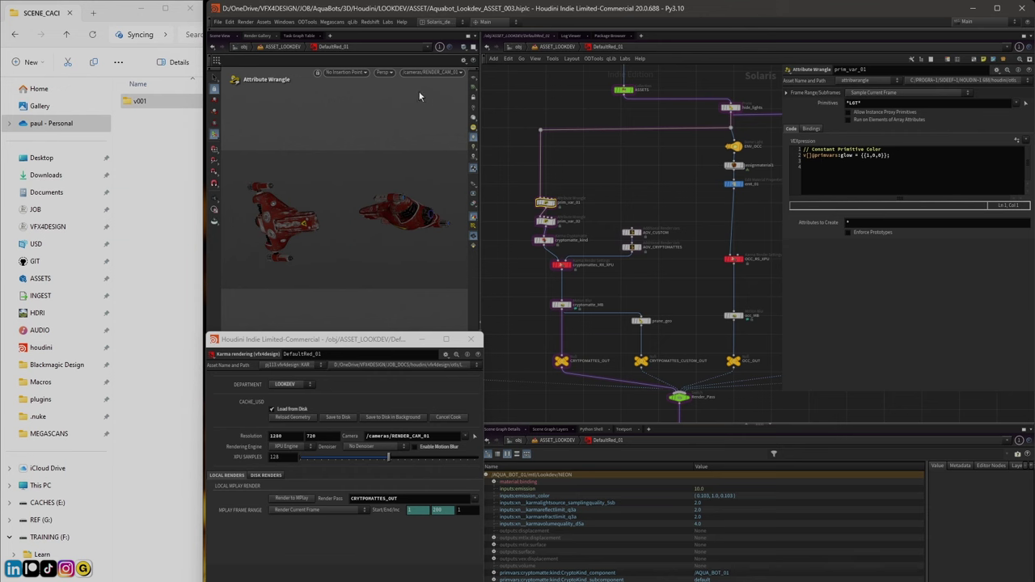
Render the scene view with Karma XPU, moving the floating parameter window lower and widening the view slightly
click(384, 72)
click(429, 120)
drag(384, 340, 389, 365)
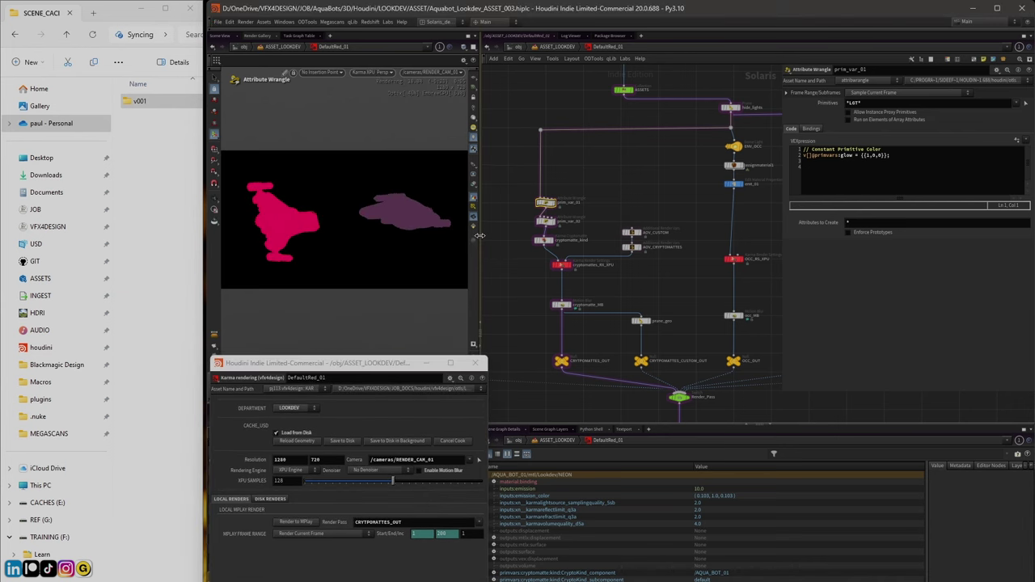
drag(480, 235, 493, 236)
Display the CryptoKind_subcomponent render output in the scene view, followed by the CryptoMaterial output
click(486, 186)
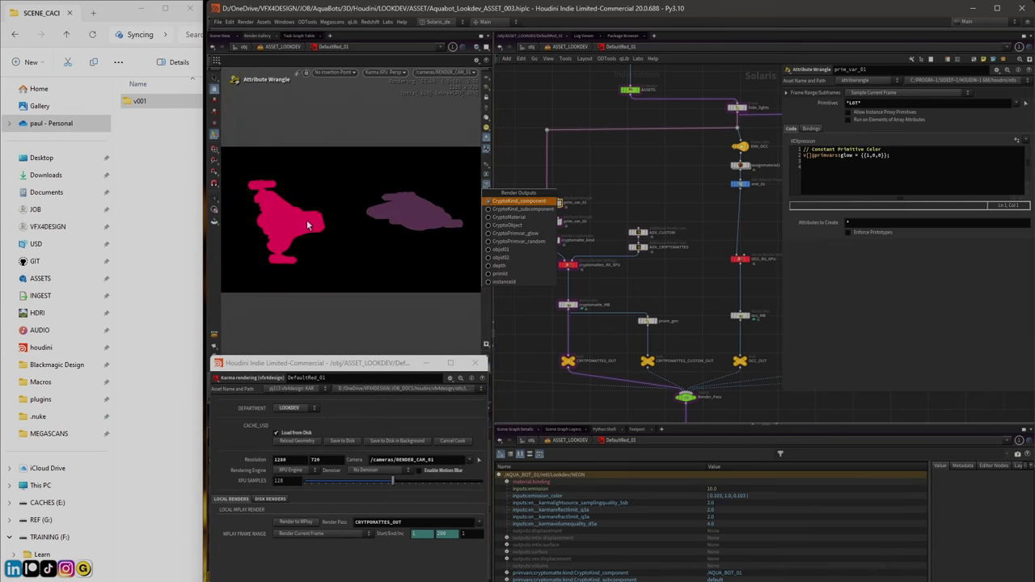
click(519, 212)
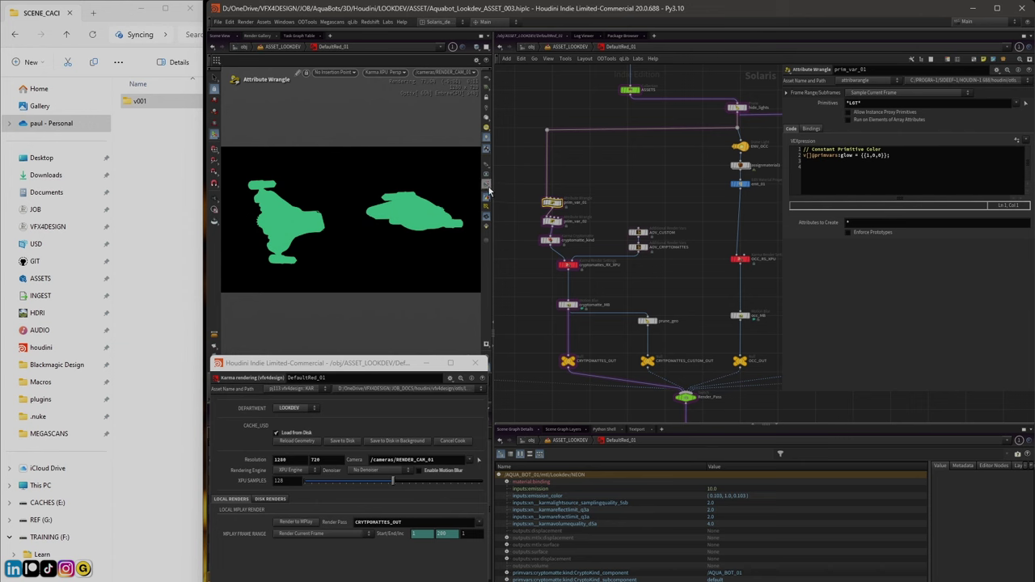
click(488, 189)
click(516, 227)
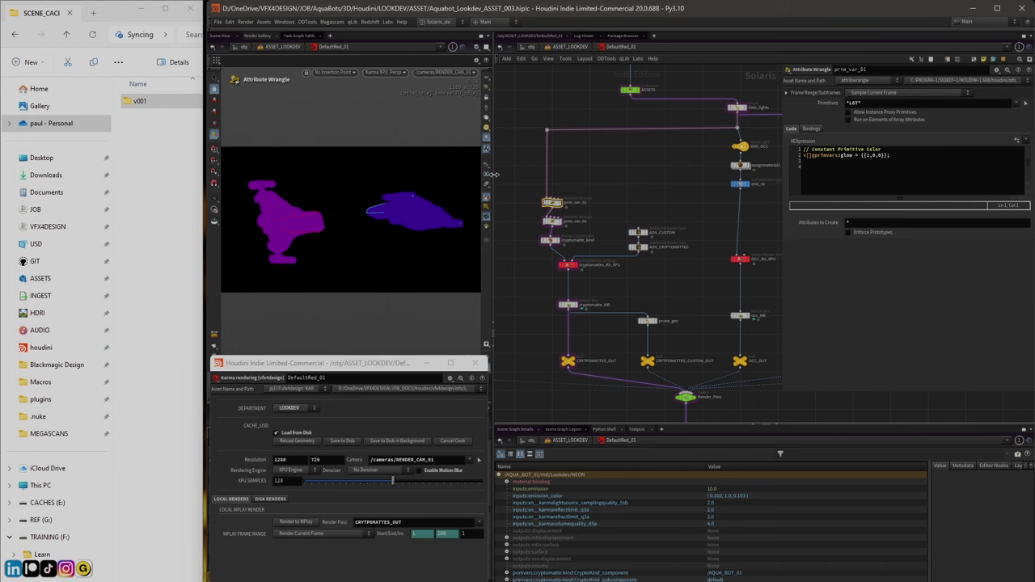
Enlarge the scene view and examine the material mattes on both ships from several angles
drag(493, 180, 592, 183)
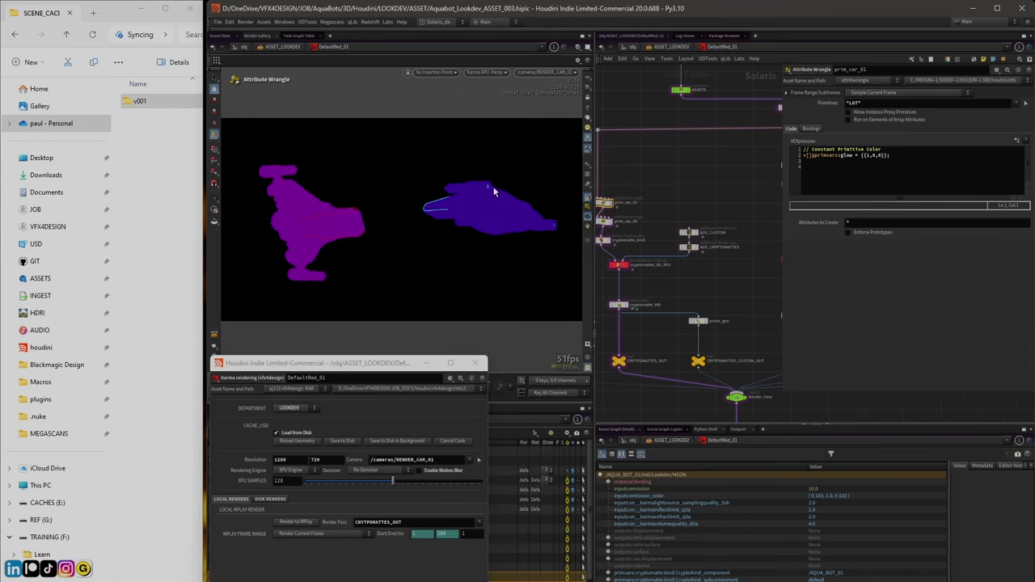
alt+right_drag(495, 192, 635, 169)
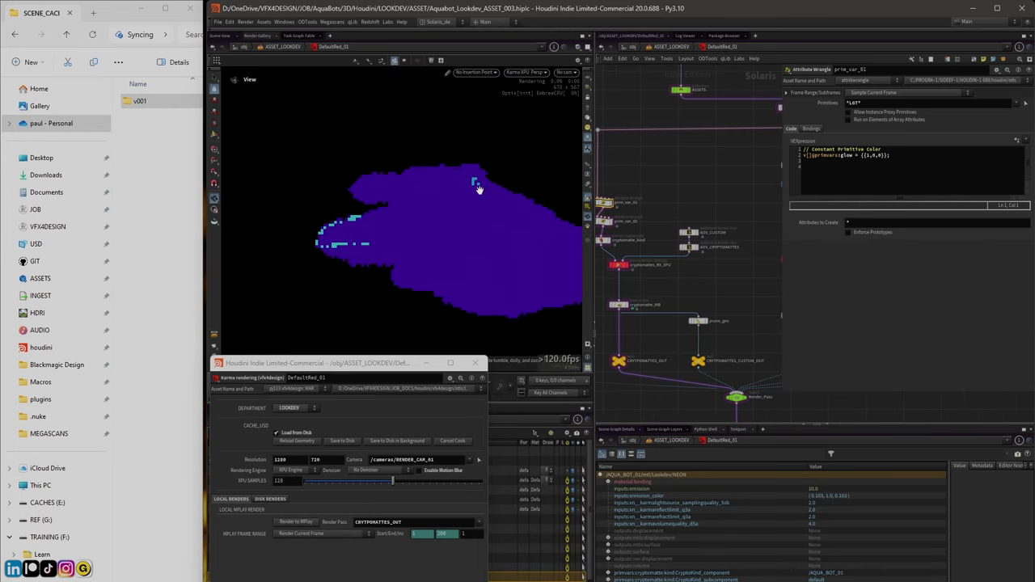
alt+drag(508, 205, 458, 203)
alt+middle_drag(458, 203, 433, 214)
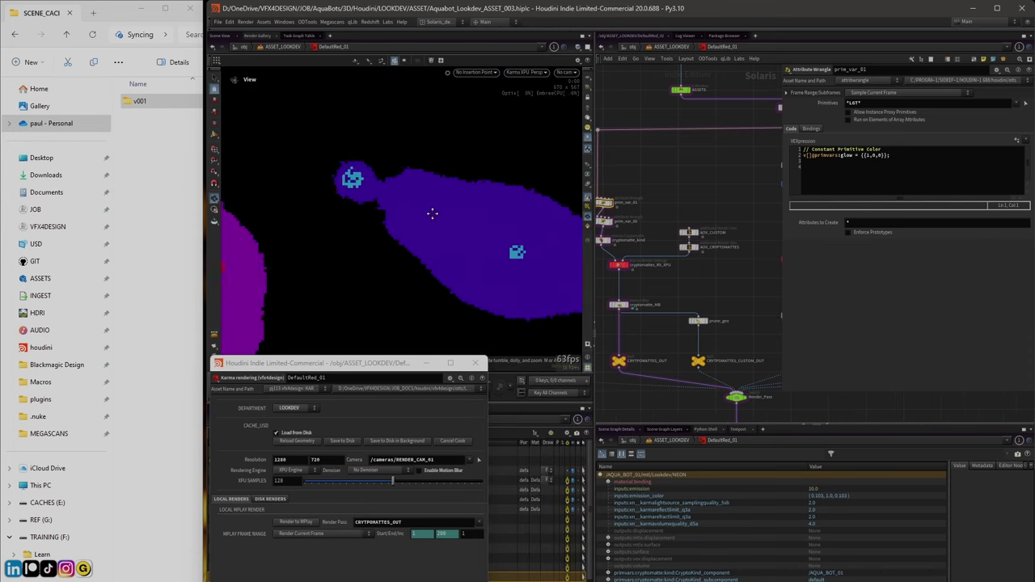
drag(432, 212, 513, 250)
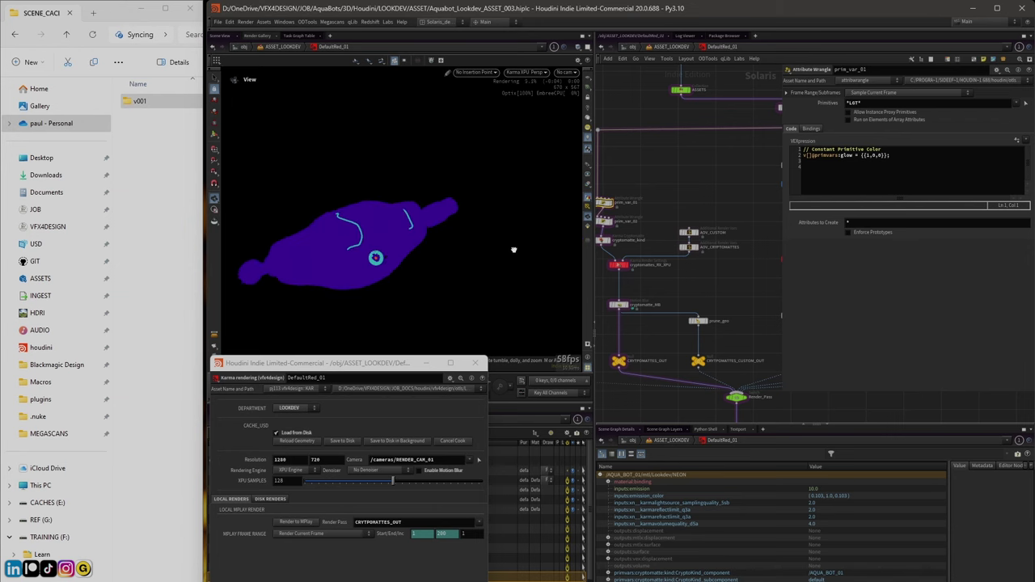
right_drag(367, 252, 490, 239)
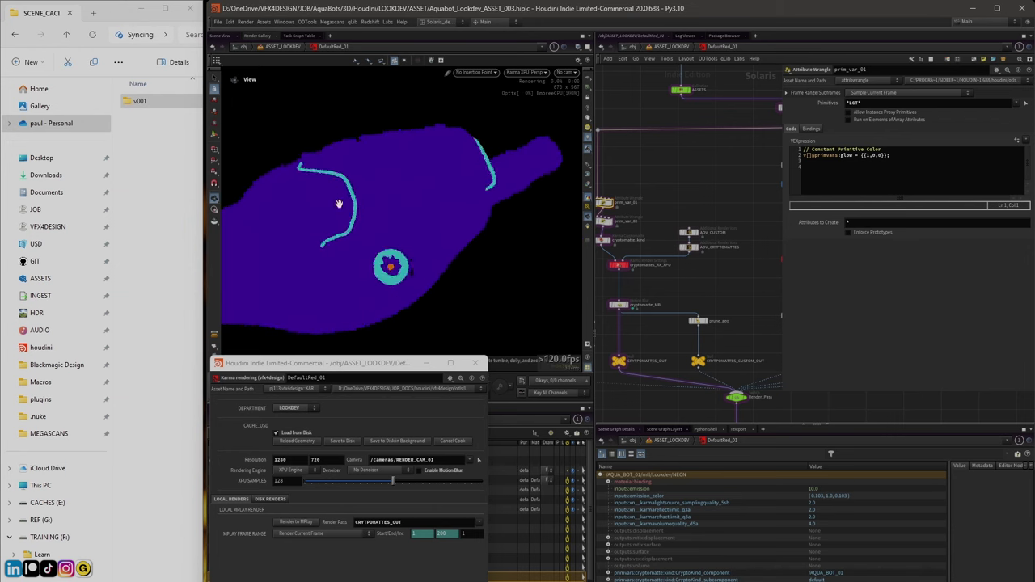
drag(419, 255, 453, 257)
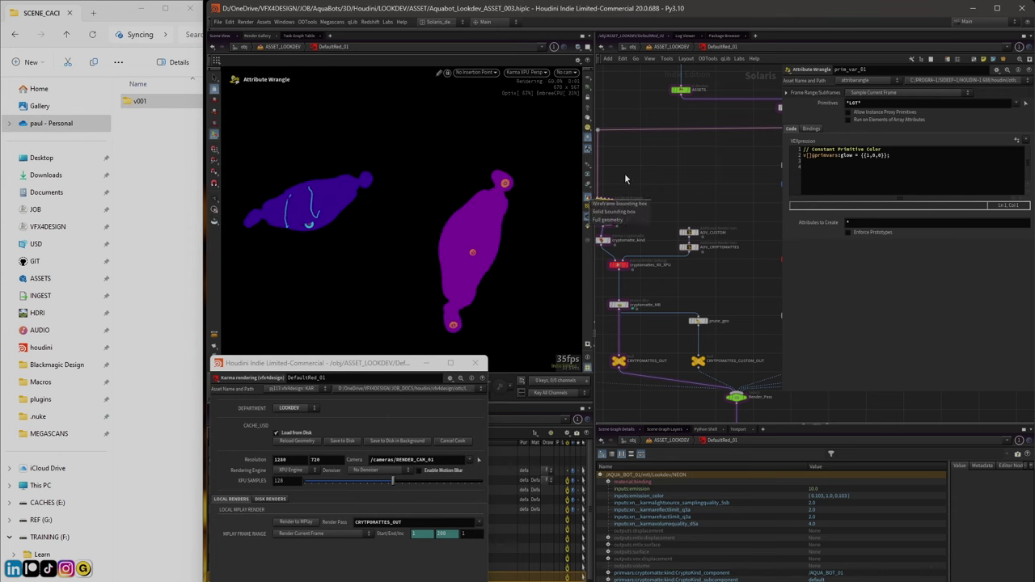
Display the CryptoObject render output and examine the object mattes on both ships
click(589, 184)
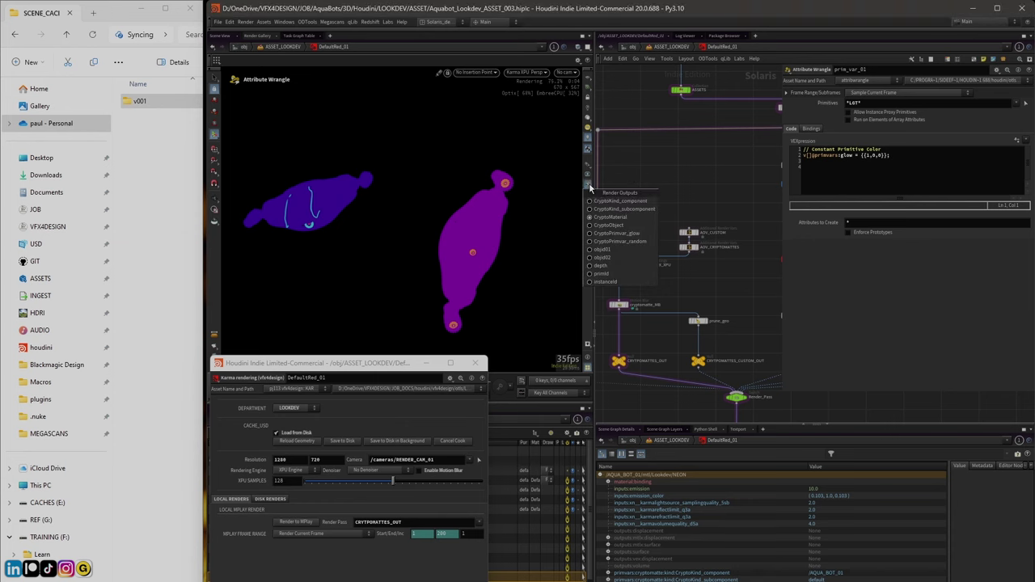
click(637, 228)
key(Escape)
drag(367, 204, 501, 152)
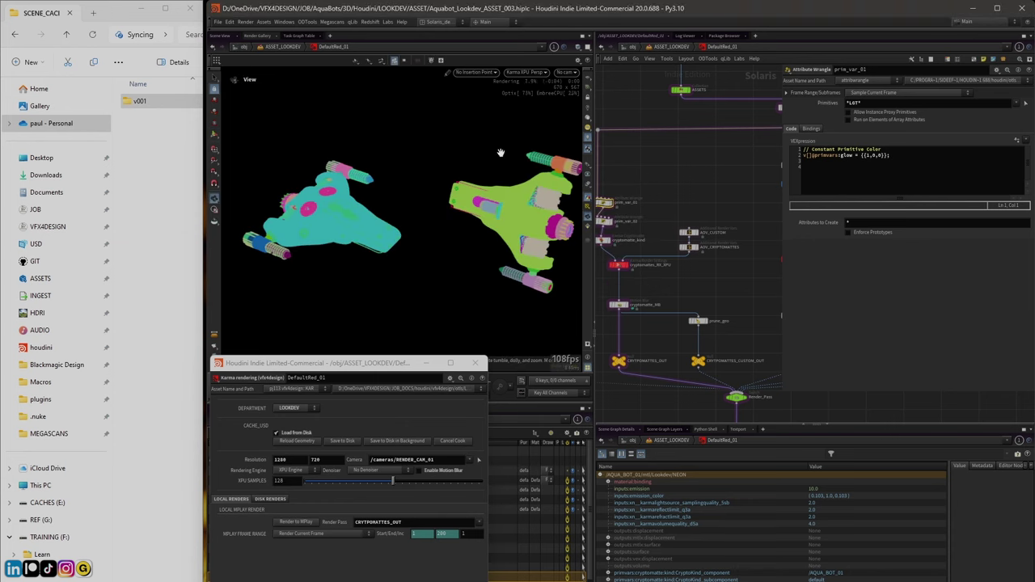
Switch the renderer to Houdini GL and back to Karma XPU, look through RENDER_CAM_01 and display the CryptoObject output
click(541, 72)
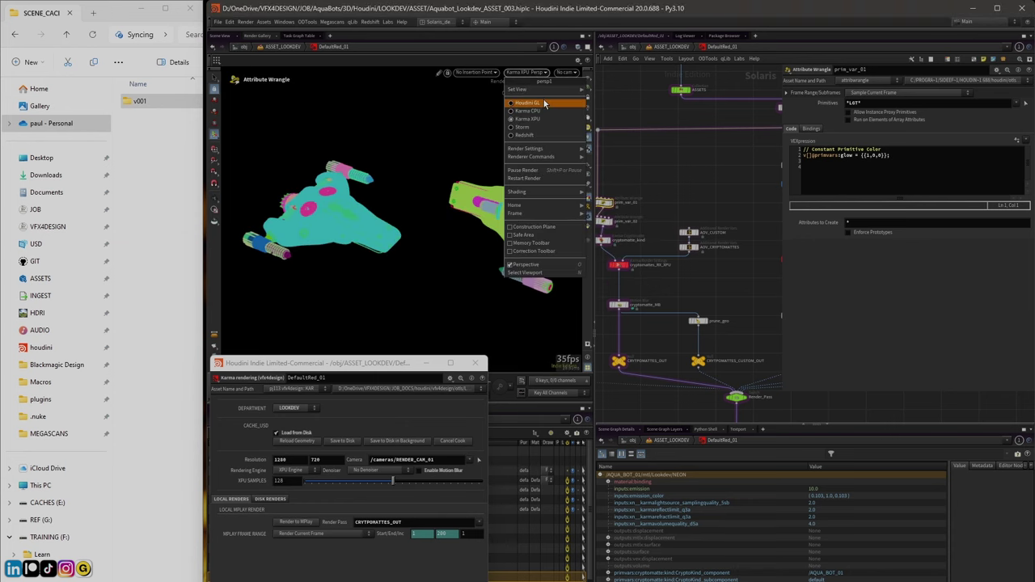
click(544, 103)
click(541, 72)
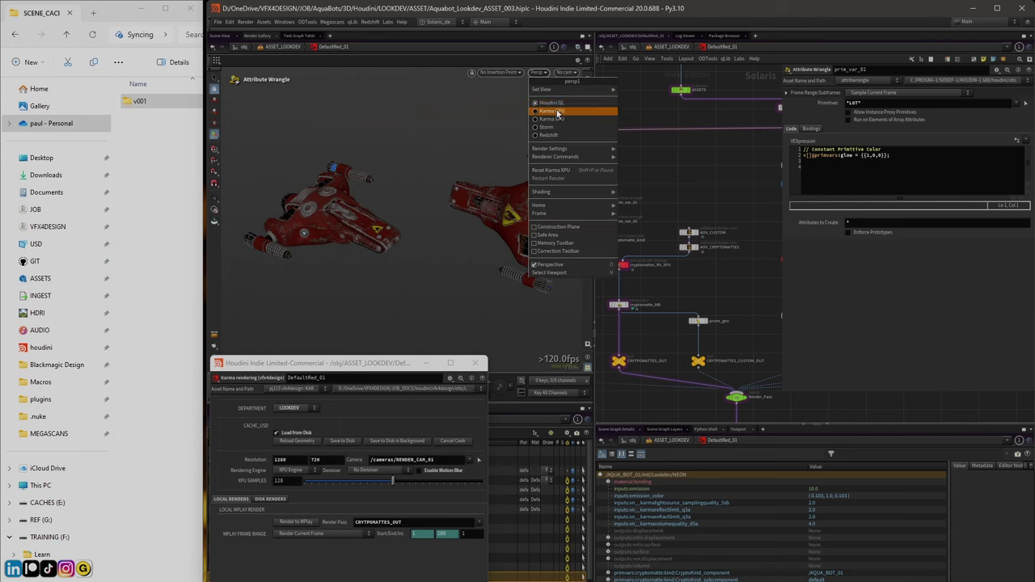
click(540, 122)
click(566, 72)
click(579, 89)
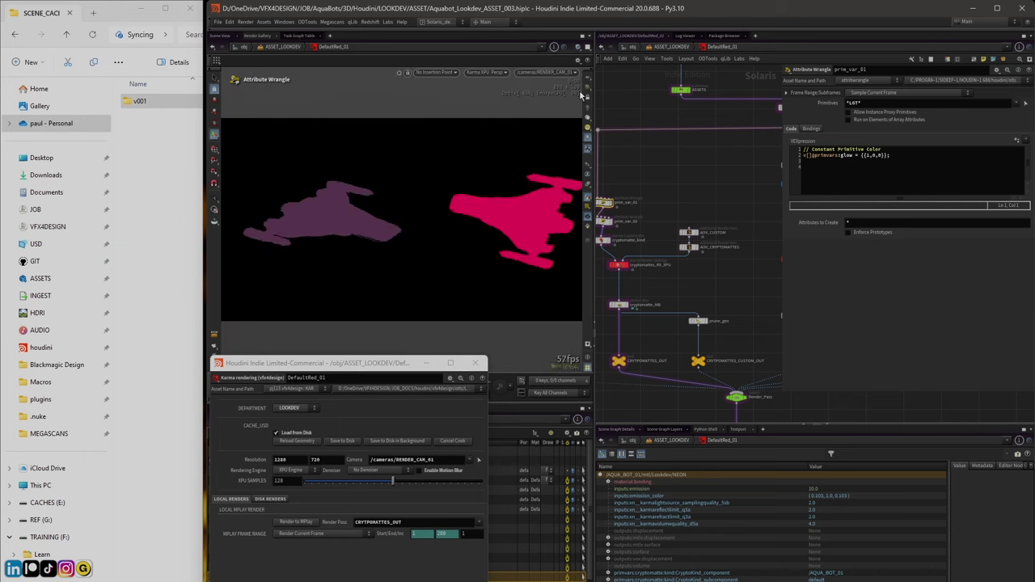
click(592, 196)
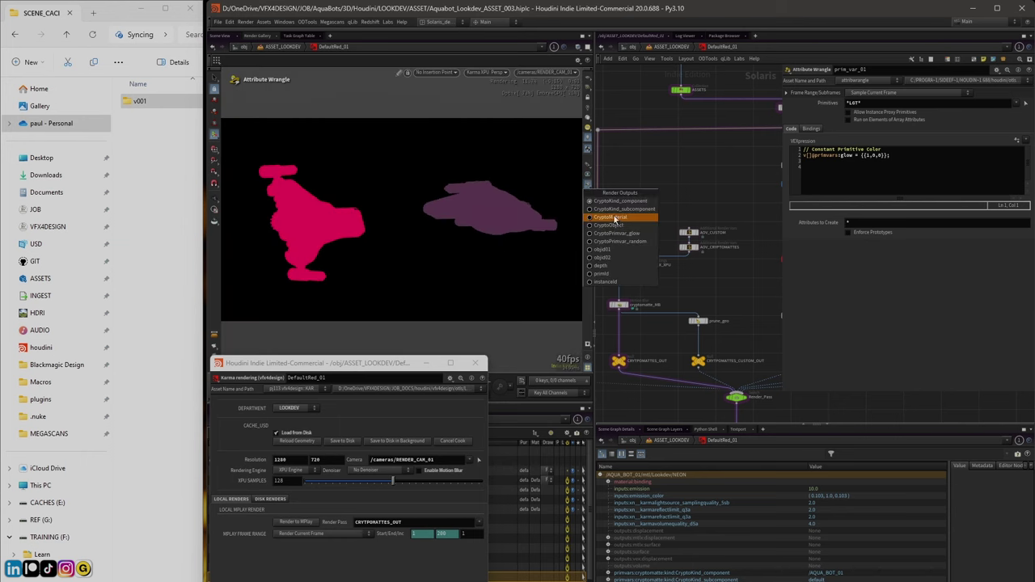
click(632, 227)
Compare the VEX code of the prim_var_02 wrangle with that of the prim_var_01 wrangle
middle_drag(642, 199, 679, 208)
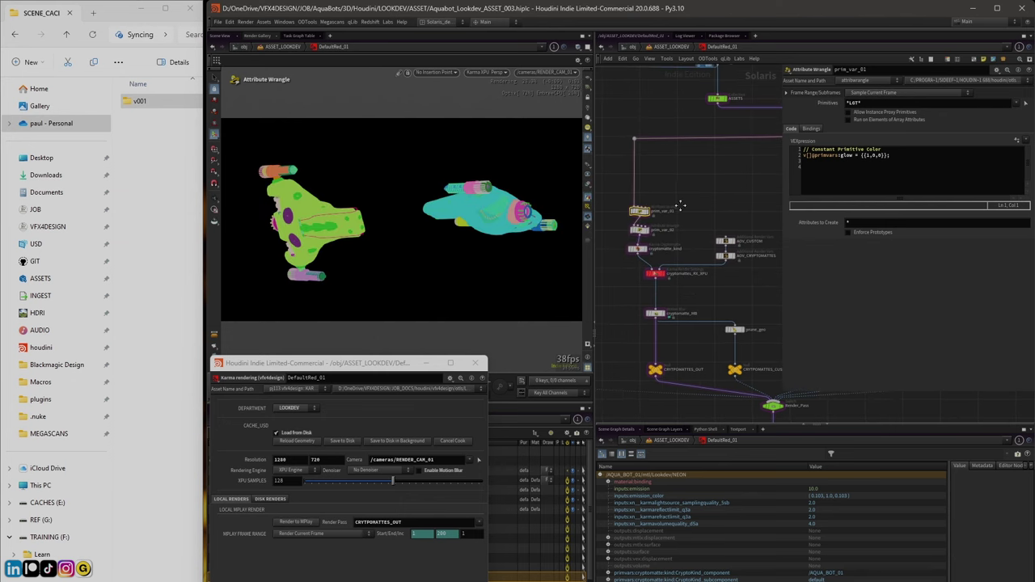
click(639, 231)
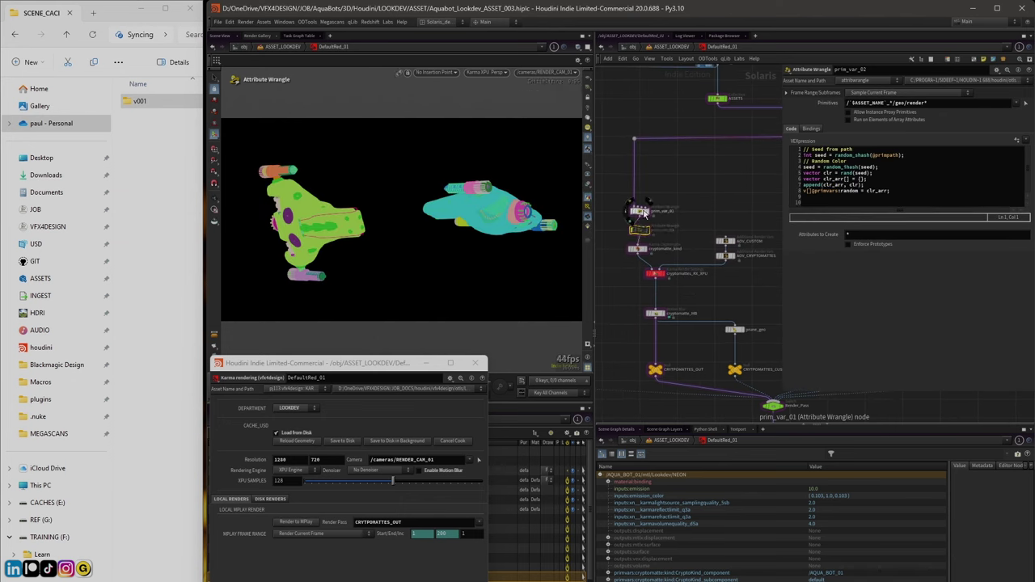
click(642, 213)
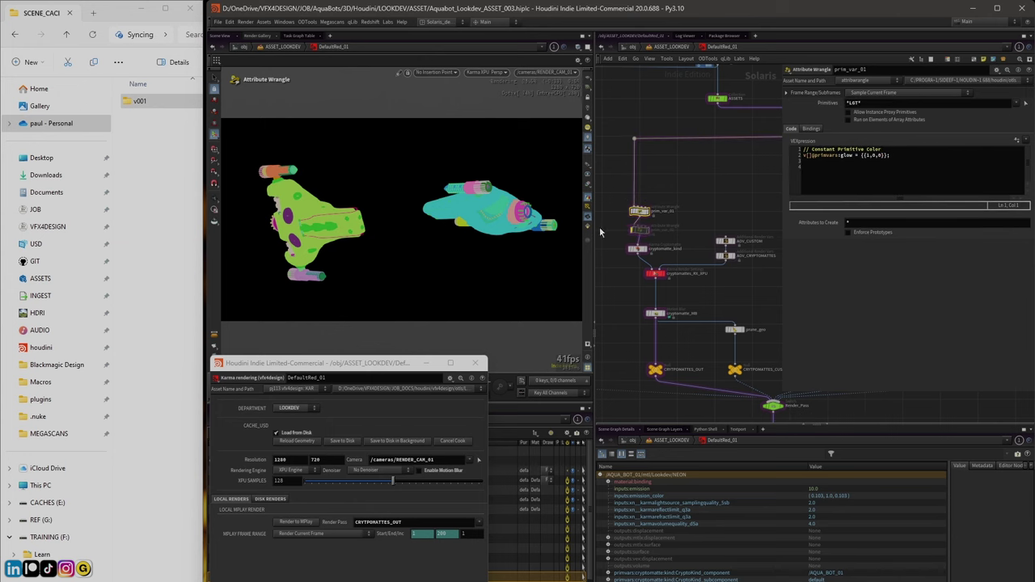
Display the CryptoPrimvar_glow render output and scrub the timeline to frame 92 to examine the glow mattes
click(589, 167)
click(587, 187)
click(619, 233)
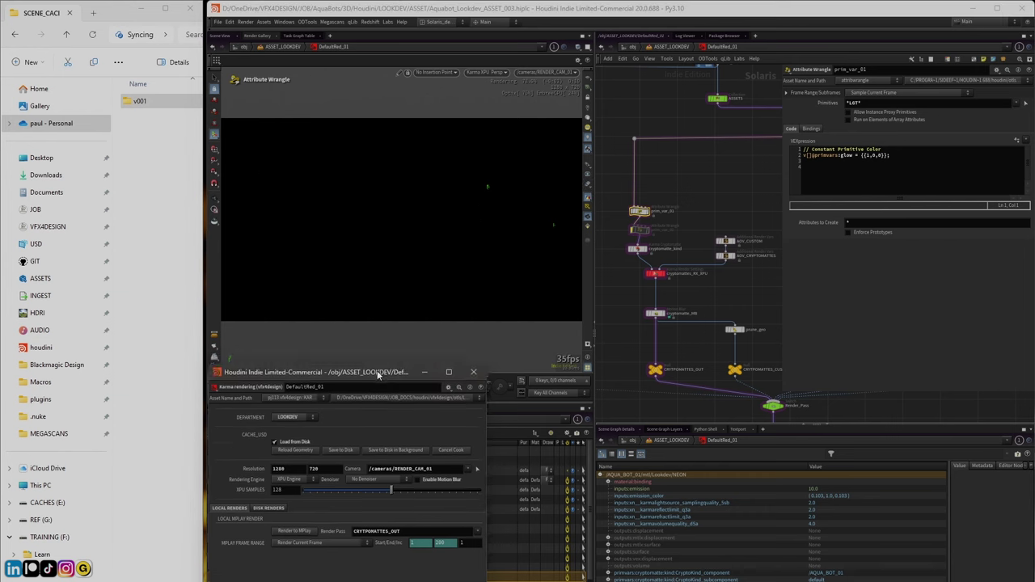
drag(340, 363, 334, 487)
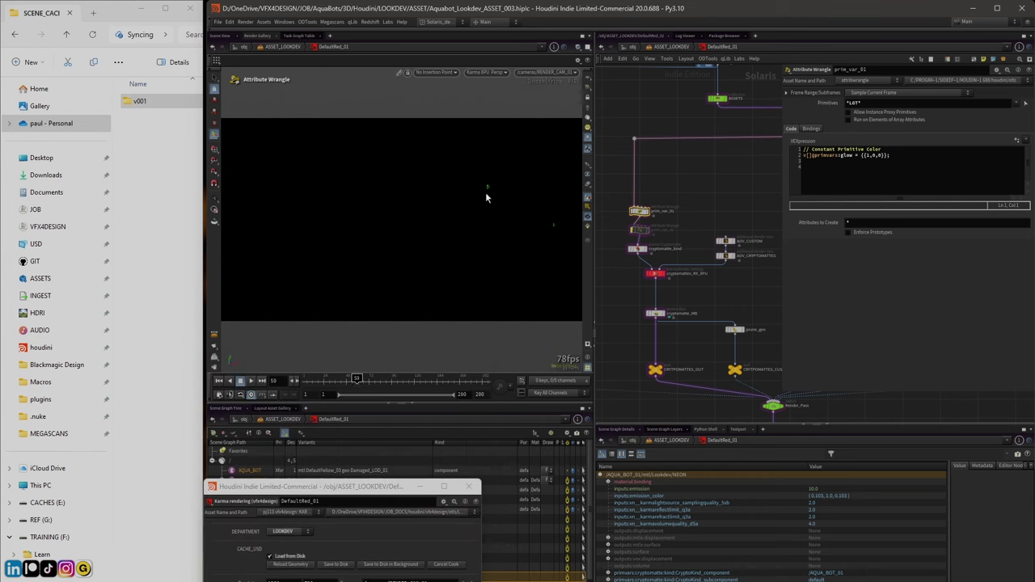
drag(334, 377, 409, 377)
Examine the prune_geo node's primitive patterns and display the CRYTPOMATTES_CUSTOM_OUT node in Houdini GL
scroll(705, 271, down, 2)
drag(781, 261, 810, 261)
scroll(628, 233, down, 2)
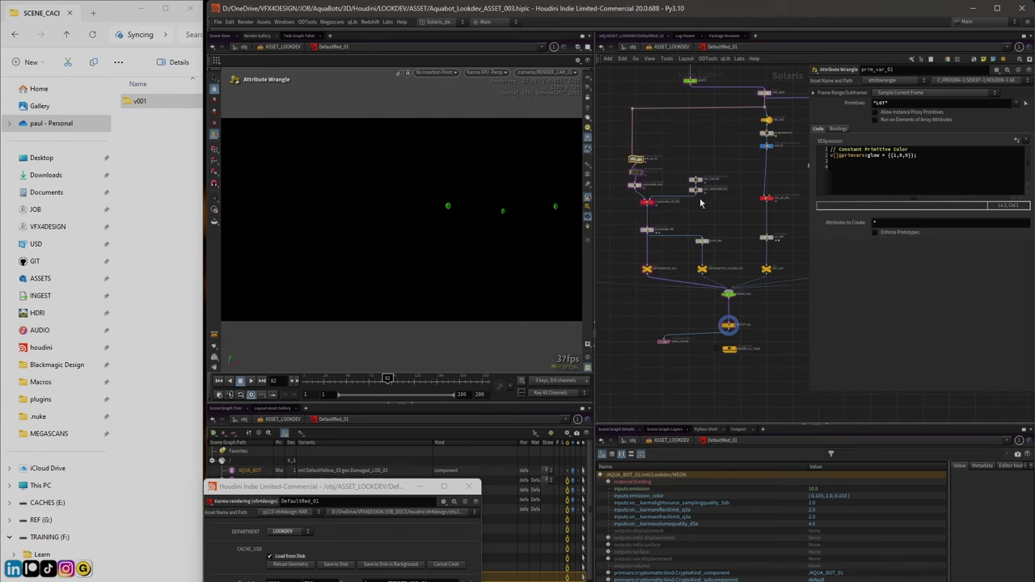
middle_click(698, 182)
scroll(686, 171, up, 3)
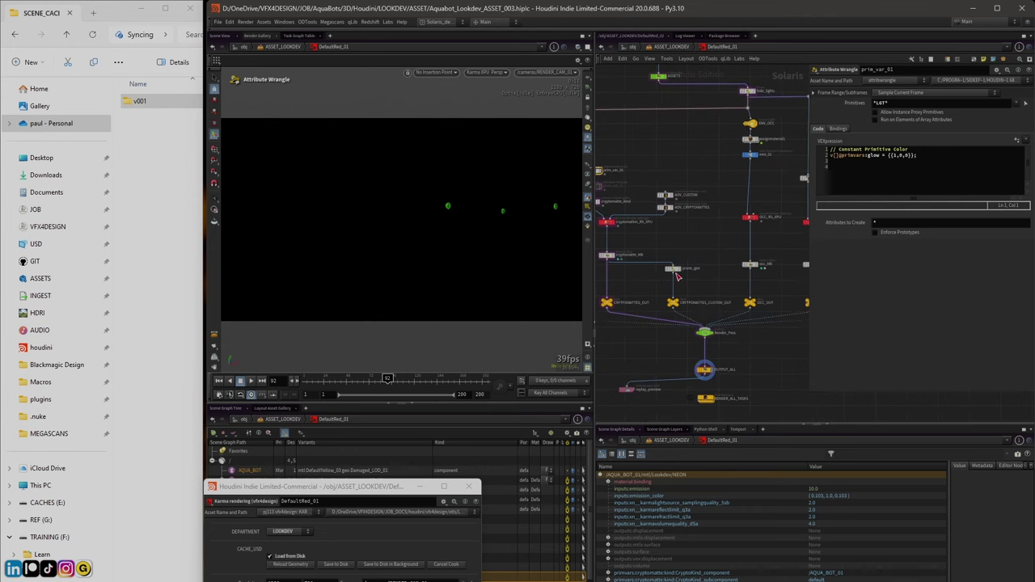
scroll(678, 276, up, 2)
click(706, 245)
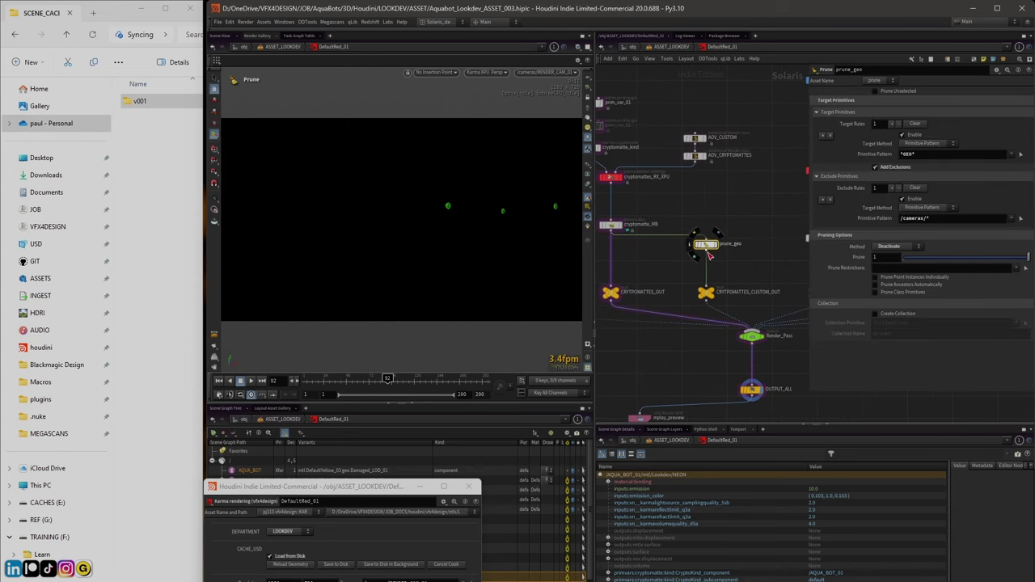
click(717, 295)
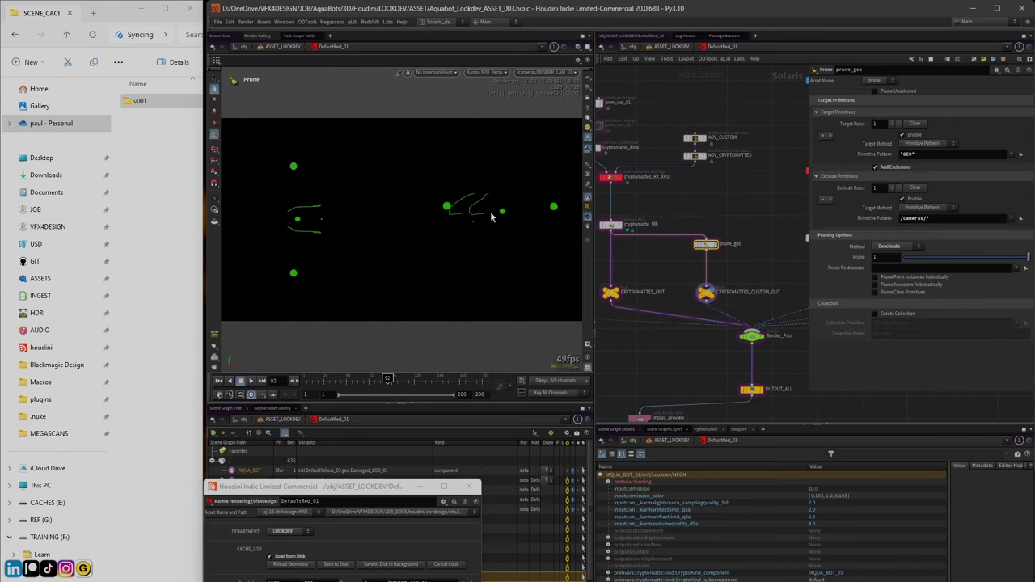
click(487, 72)
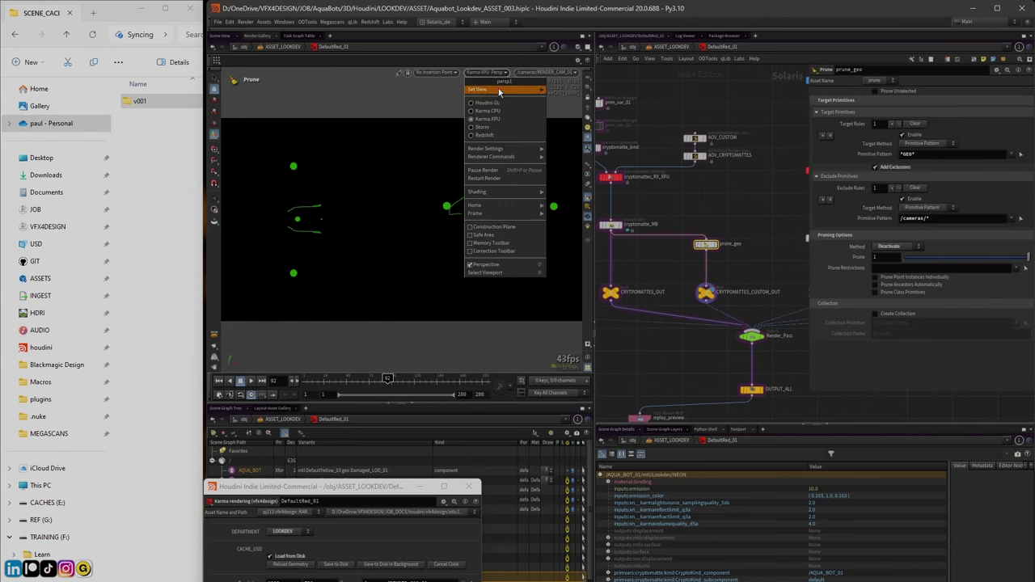
click(497, 103)
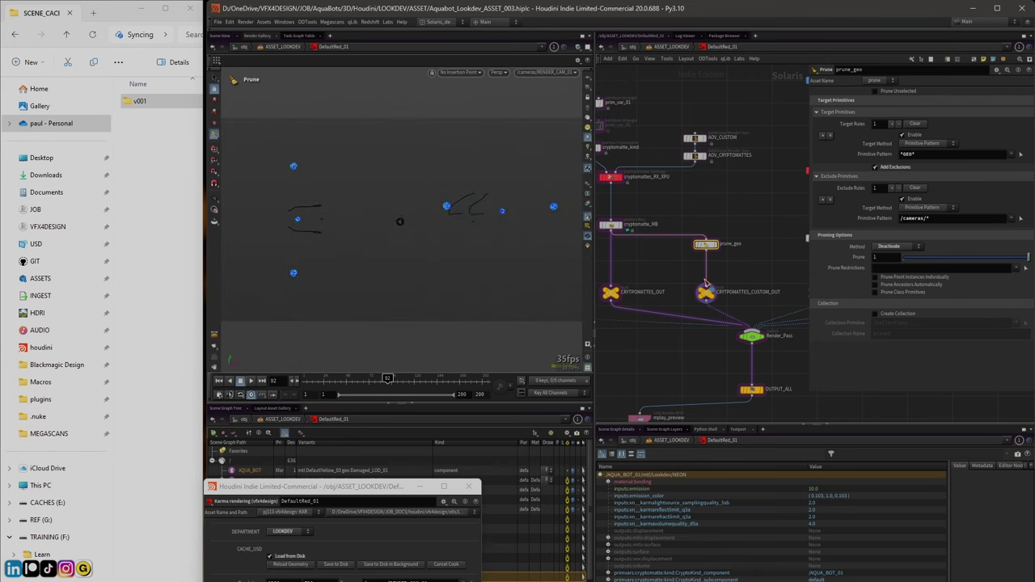
Display the OUTPUT_ALL node and set DefaultRed_01's MPlay render pass to CRYTPOMATTES_CUSTOM_OUT
scroll(763, 252, down, 1)
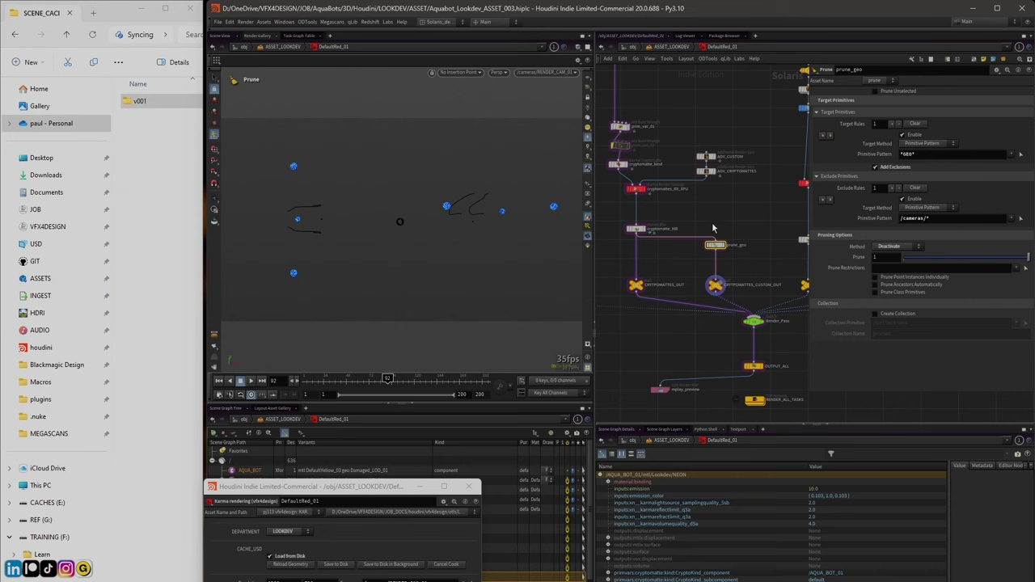
drag(717, 209, 733, 301)
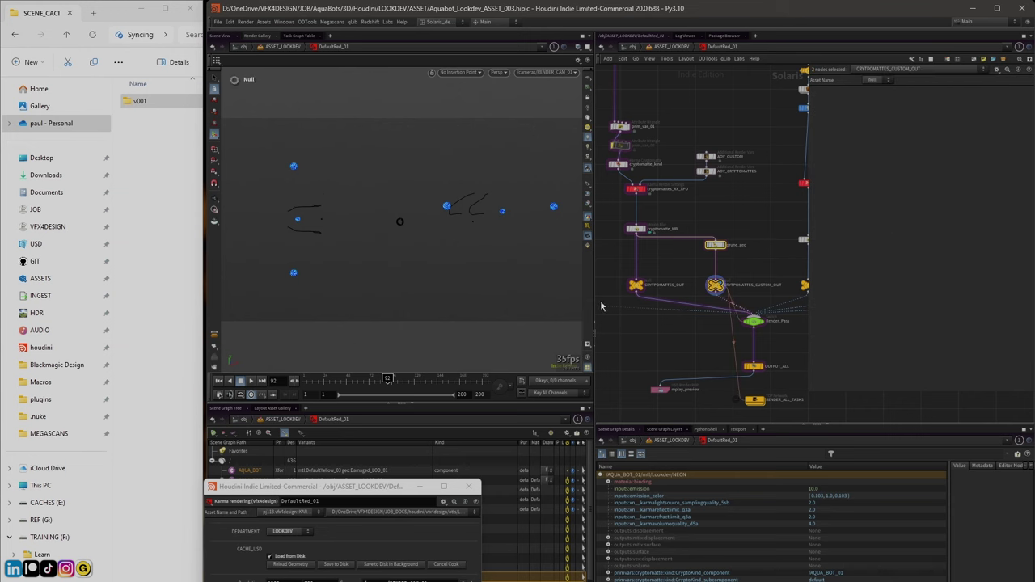
drag(340, 486, 395, 284)
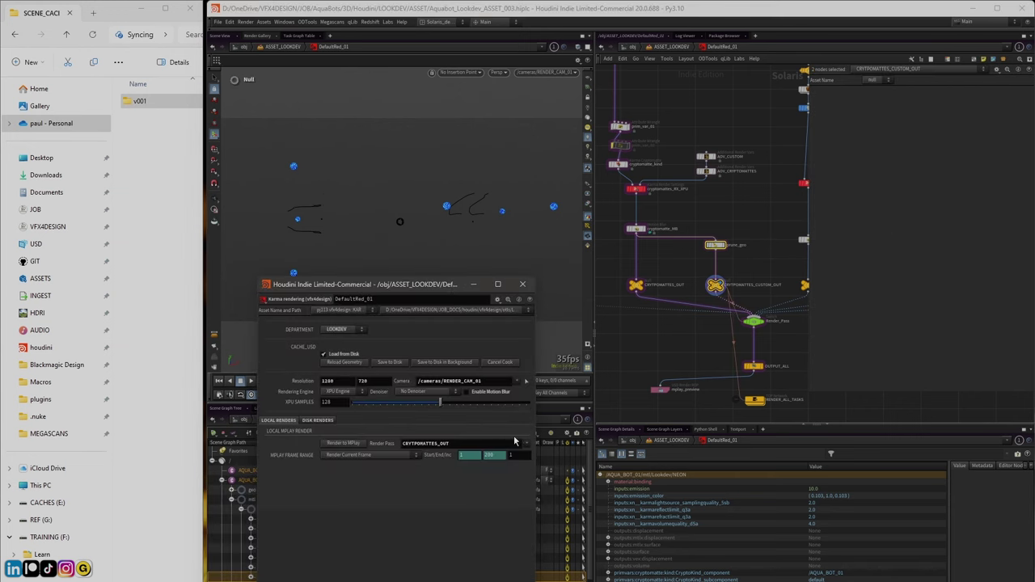
click(526, 443)
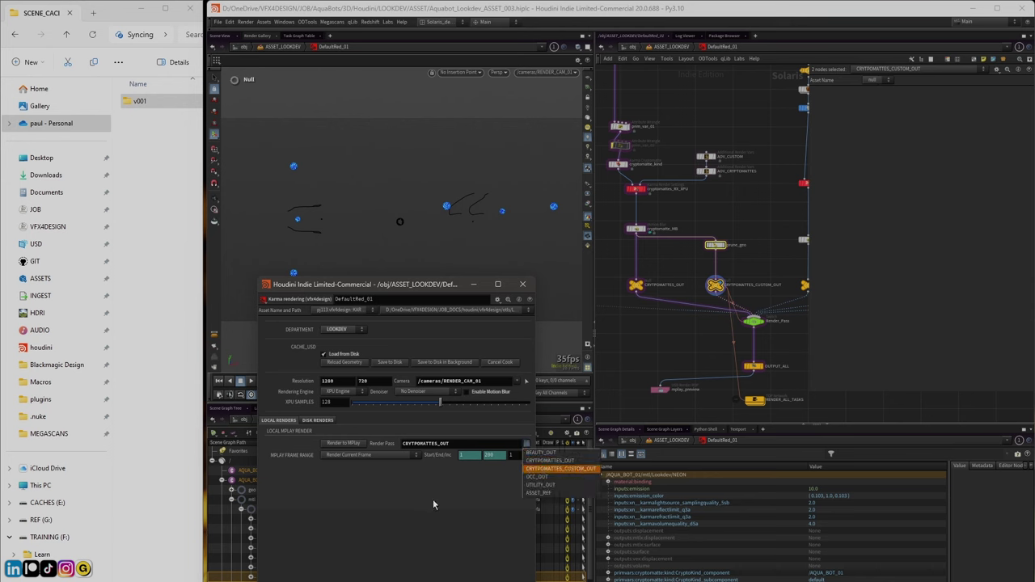
click(414, 508)
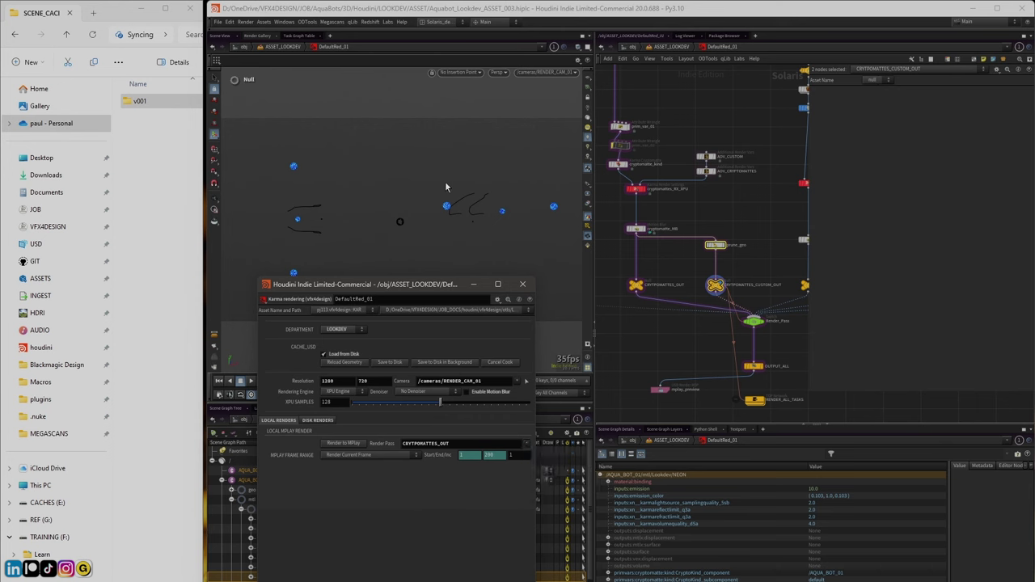
click(760, 367)
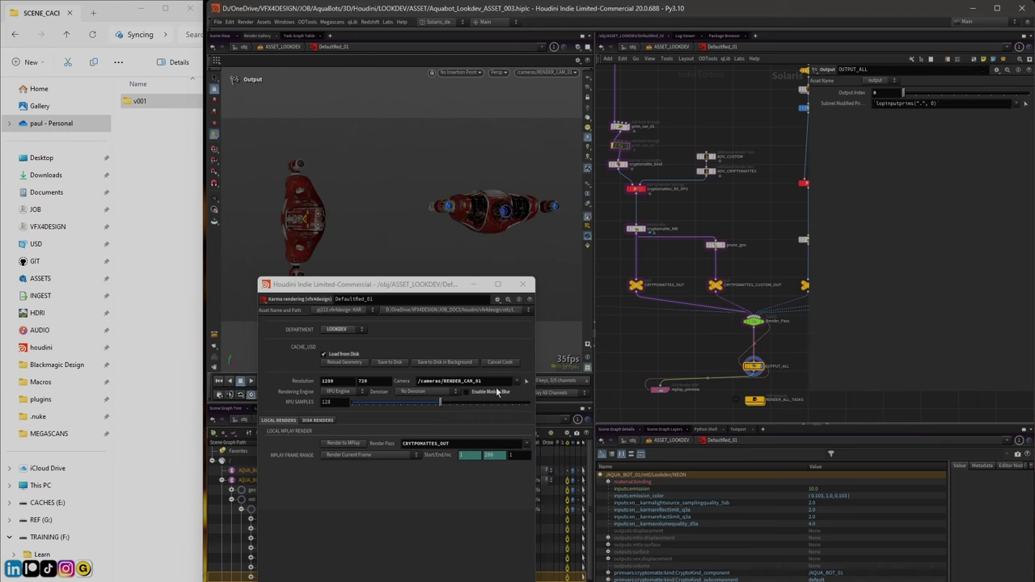
click(532, 443)
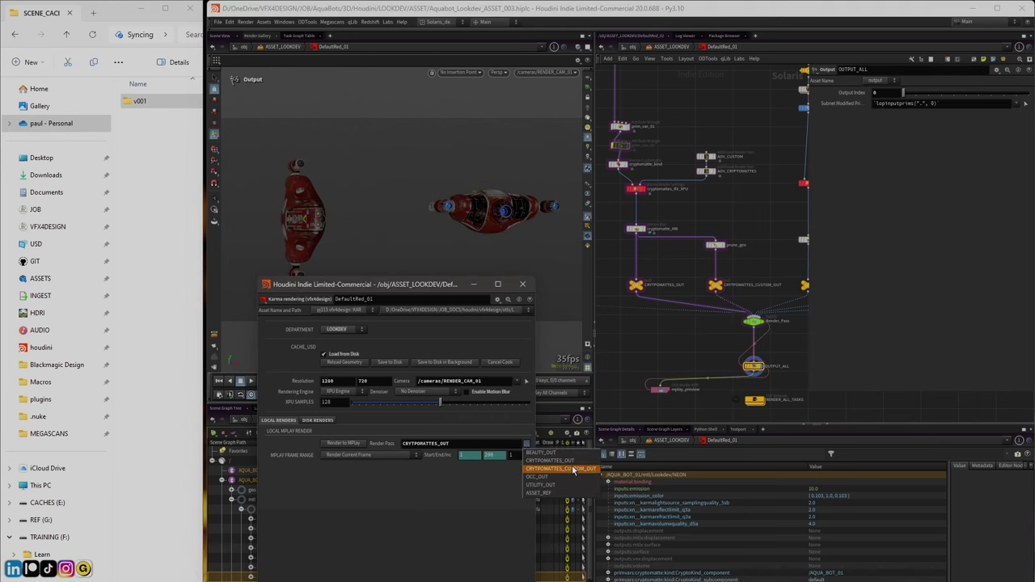
click(558, 467)
Examine the objid01 and objid02 render vars on the AOV_CUSTOM node
drag(810, 288, 934, 282)
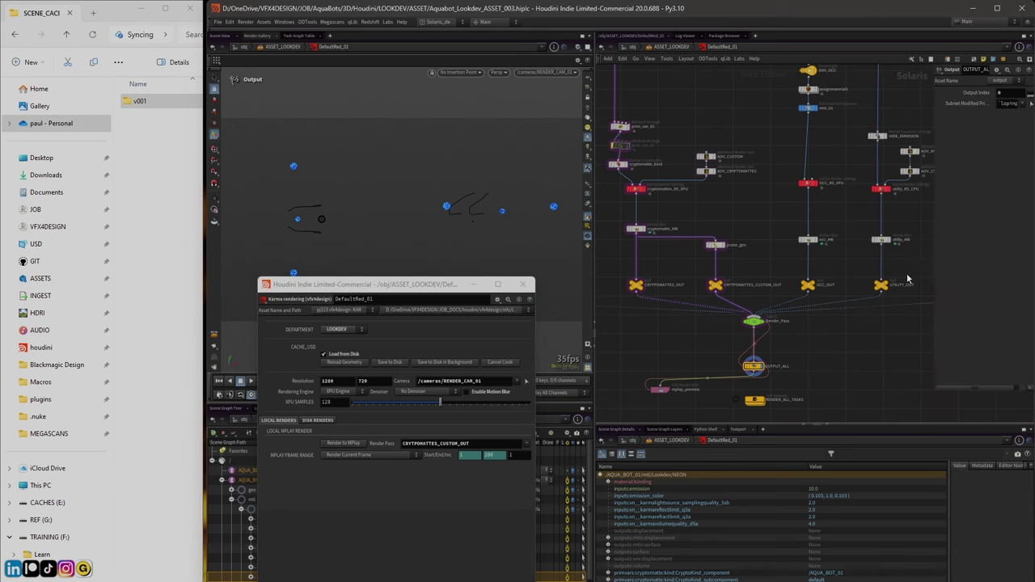
middle_drag(868, 348, 798, 344)
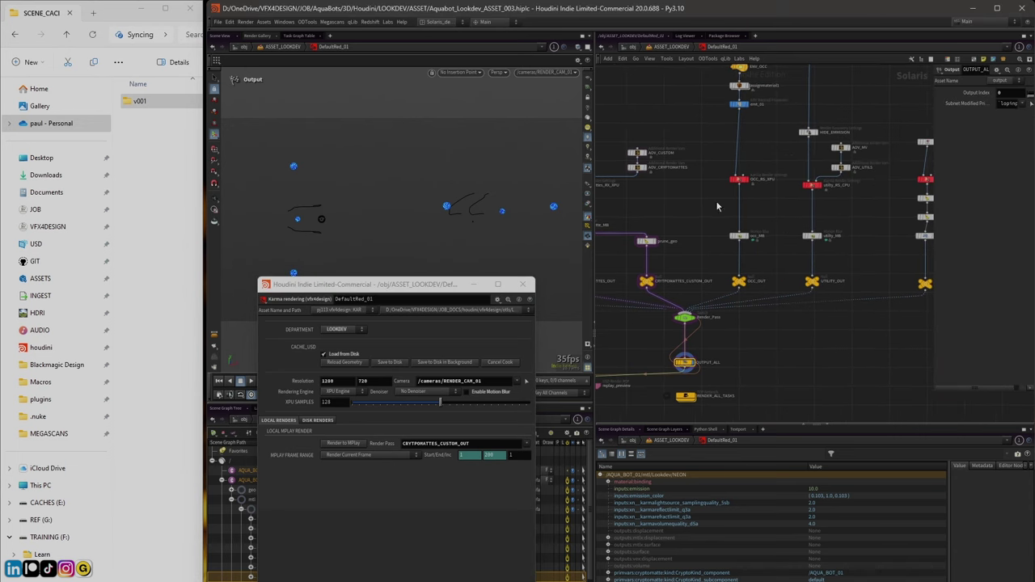
middle_drag(702, 198, 763, 208)
scroll(755, 211, up, 2)
click(689, 154)
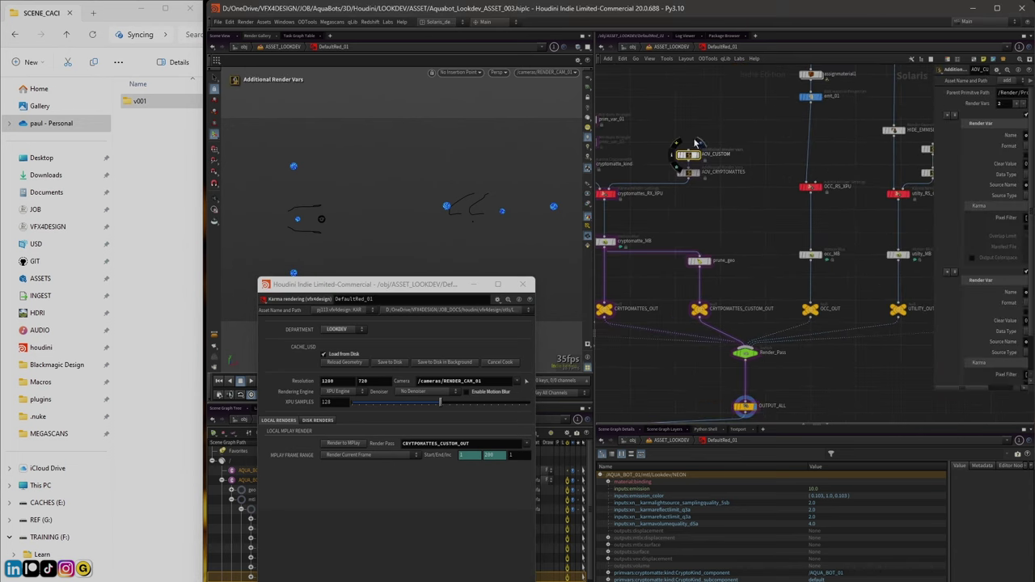
middle_drag(695, 138, 758, 153)
scroll(774, 160, up, 2)
drag(931, 173, 787, 184)
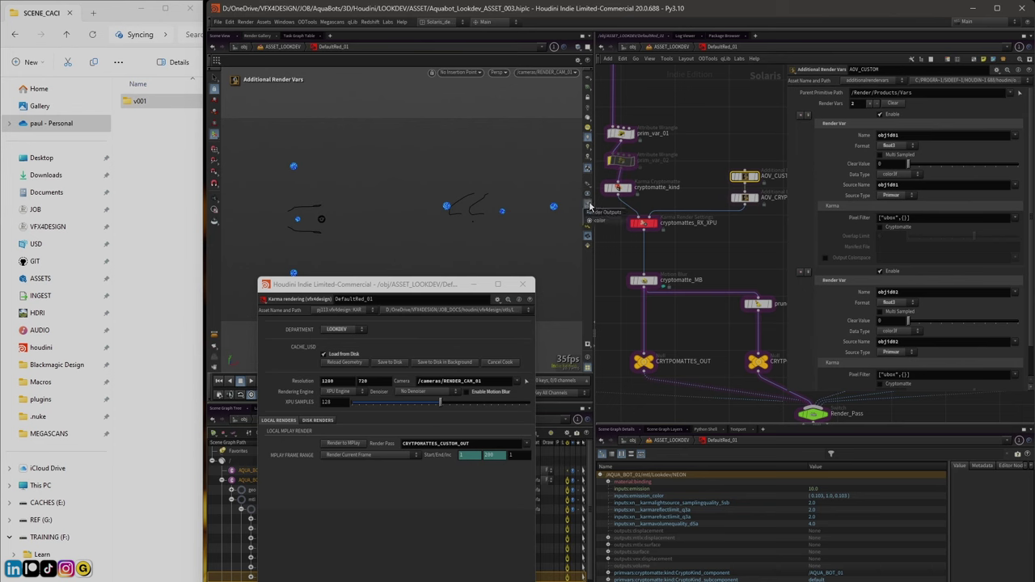
Switch the viewport renderer to Karma XPU and review the list of available render outputs
click(498, 72)
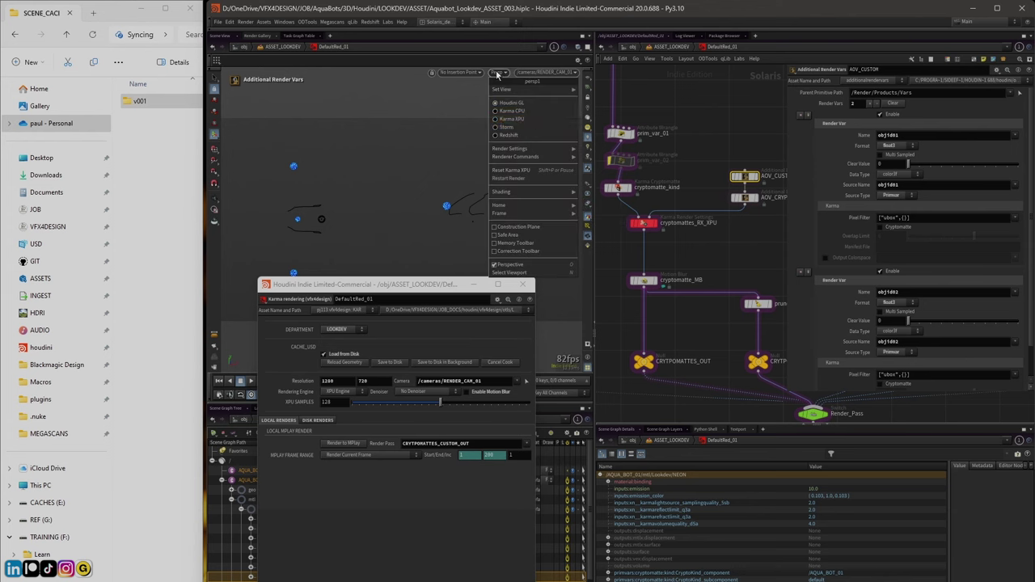
click(530, 118)
click(588, 185)
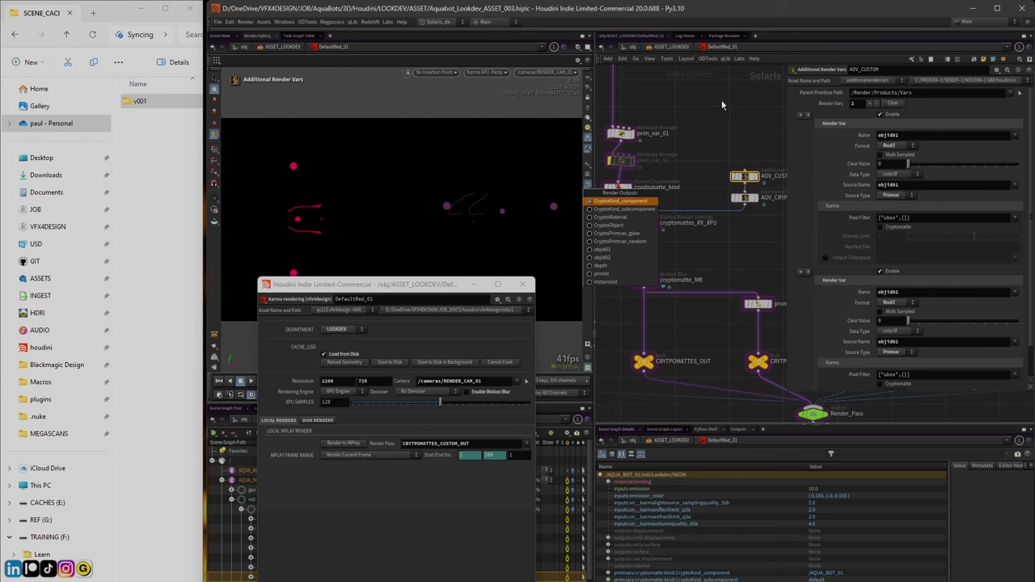
click(704, 135)
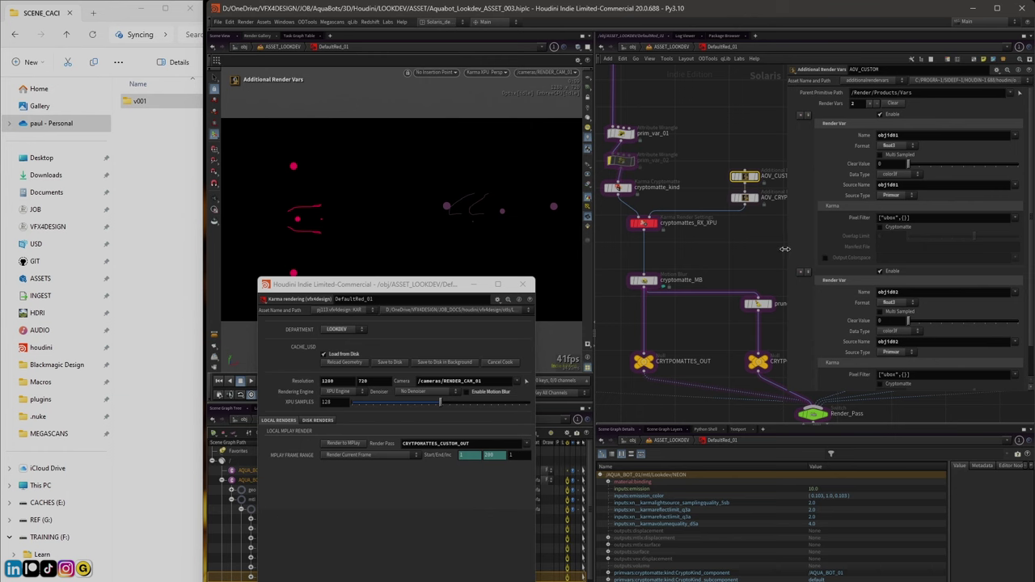
Examine the render vars defined on the AOV_CRYPTOMATTES node
drag(788, 249, 794, 249)
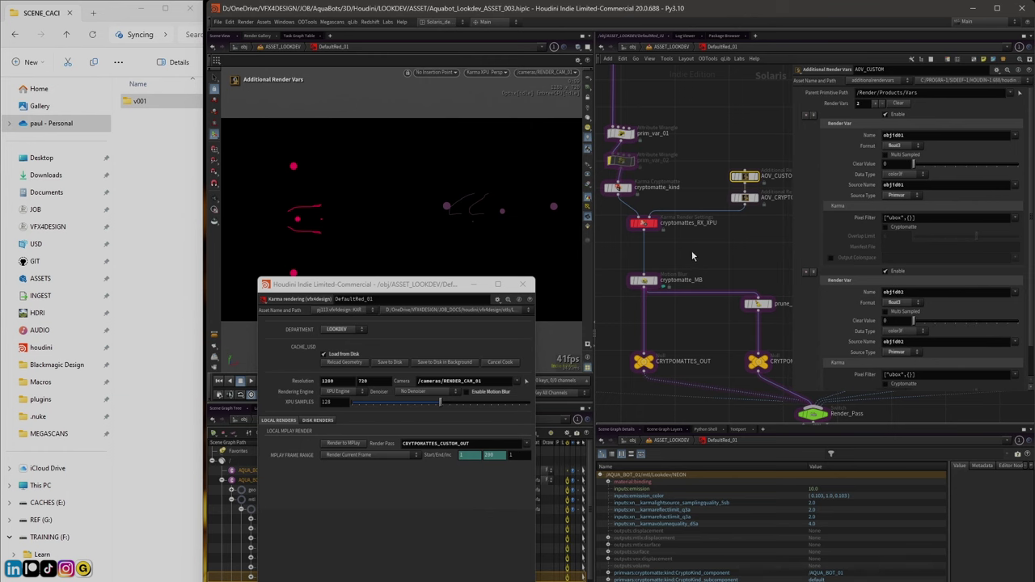
middle_drag(711, 261, 730, 230)
click(737, 184)
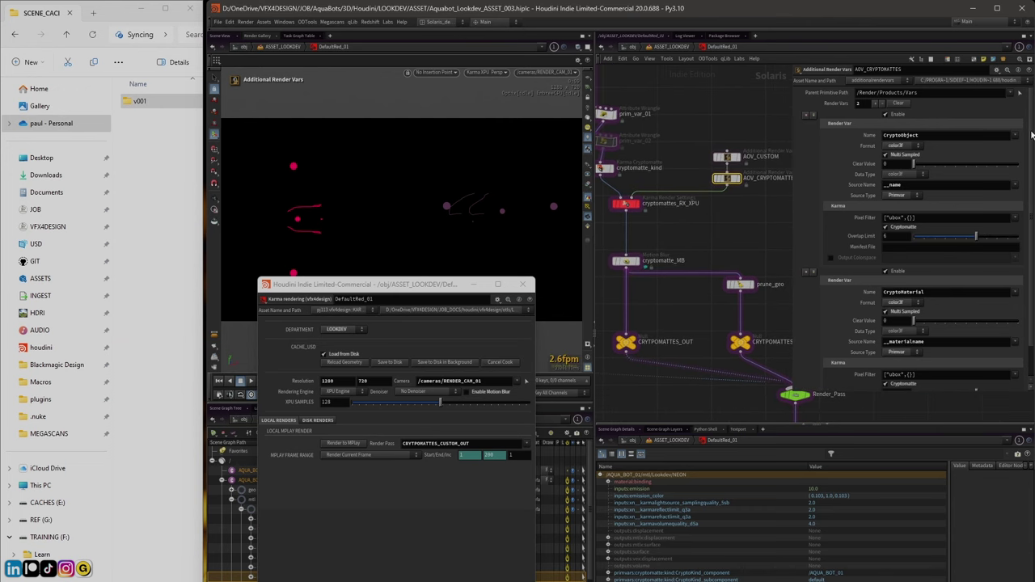
drag(1032, 151, 1032, 242)
Select the AOV_CUSTOM node and look through its saved AOV presets without applying one
click(728, 156)
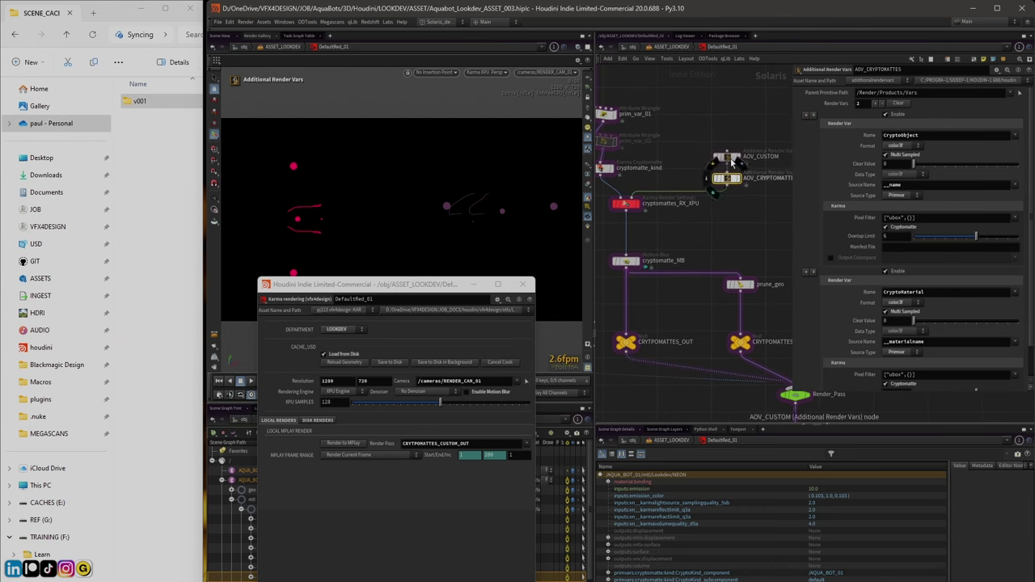
middle_drag(744, 132, 706, 134)
drag(693, 162, 693, 154)
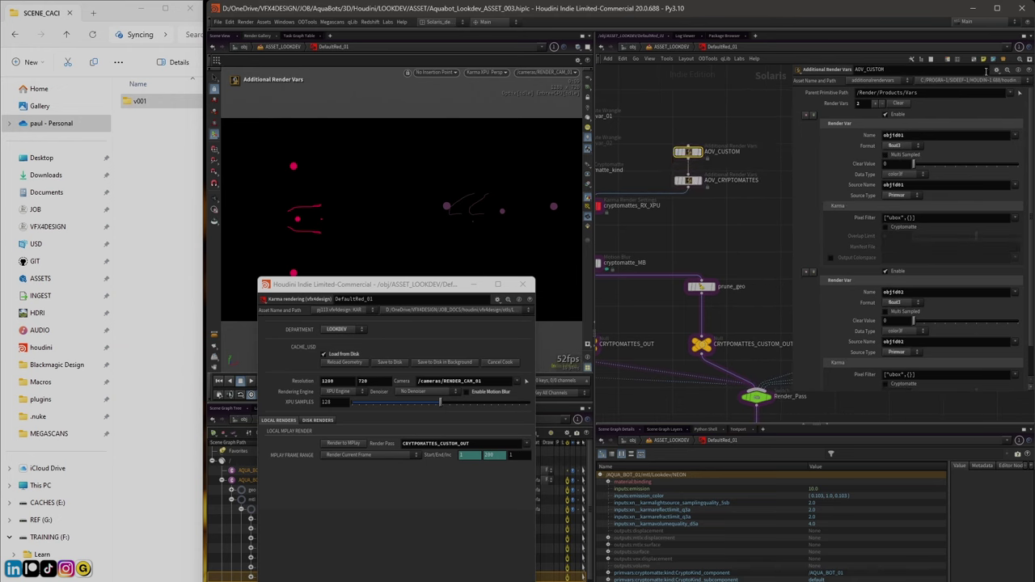
click(996, 71)
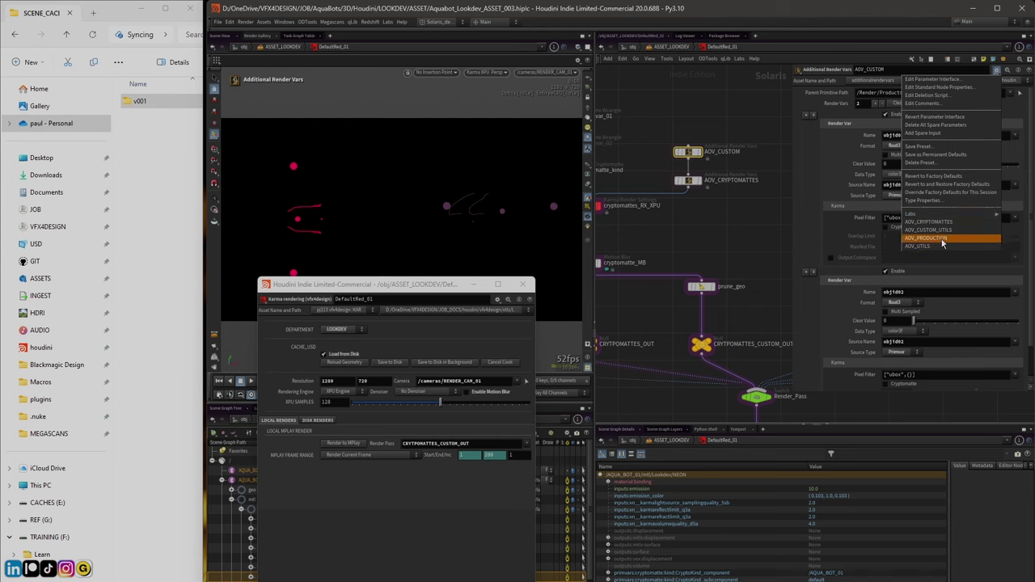
click(698, 127)
Go up to the ASSET_LOOKDEV network and return inside the DefaultRed_01 rendering node
scroll(686, 124, down, 5)
middle_drag(663, 112, 701, 163)
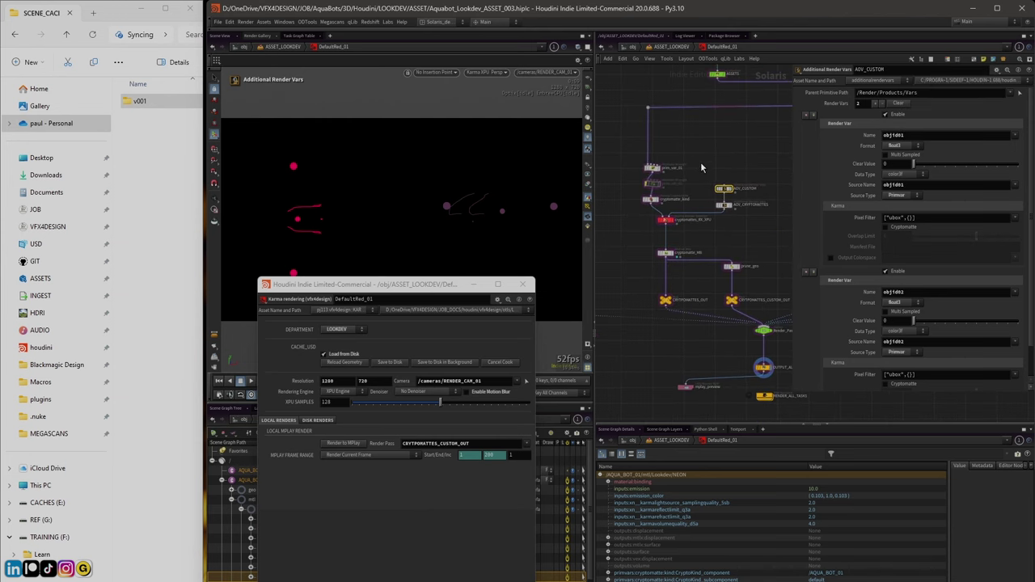
scroll(701, 164, up, 2)
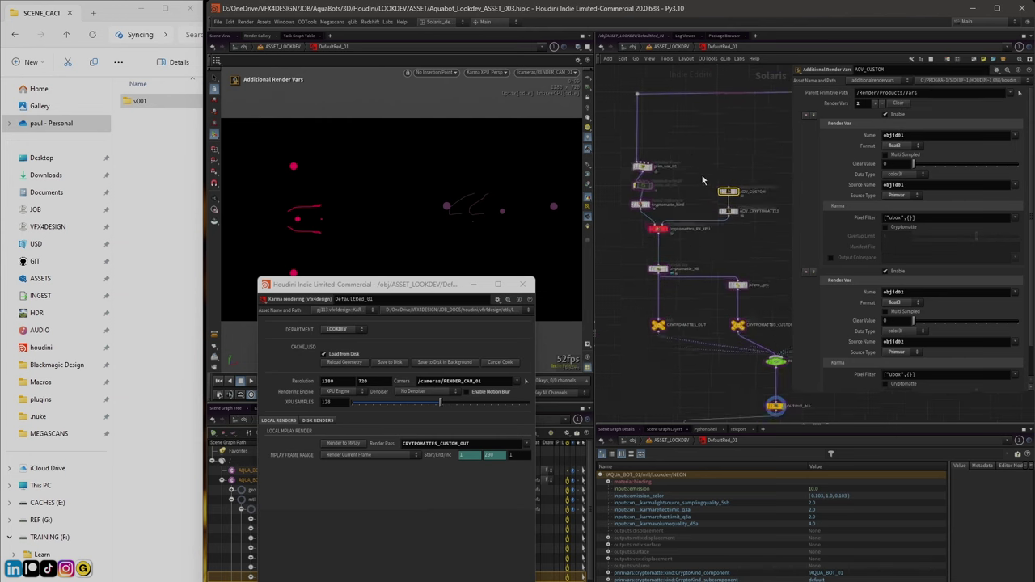
click(668, 47)
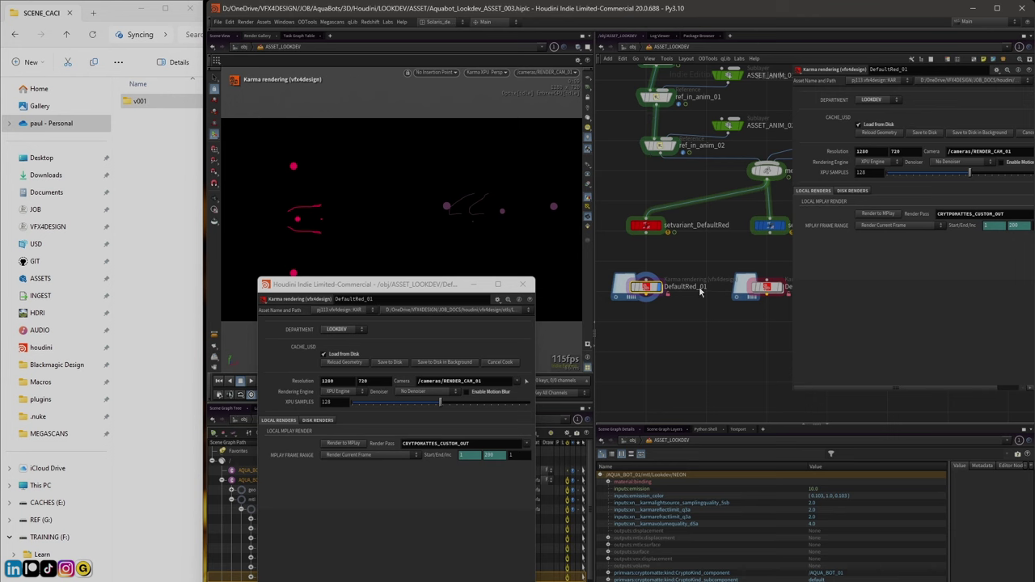
drag(648, 288, 648, 293)
double_click(647, 291)
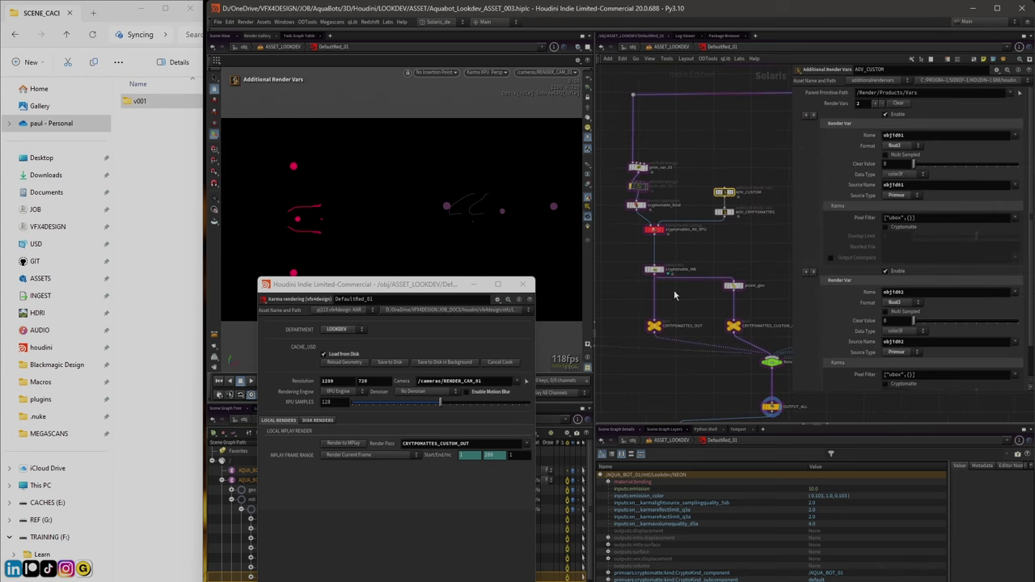
Examine the cryptomattes_RX_XPU render settings and look over the neighbouring beauty, OCC and utility branches
click(661, 235)
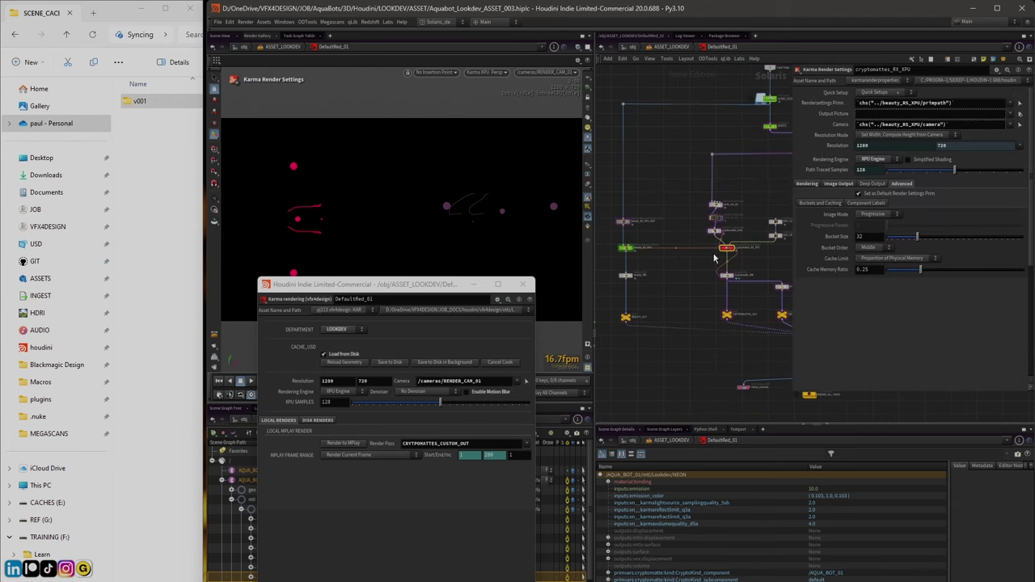
middle_drag(770, 261, 667, 257)
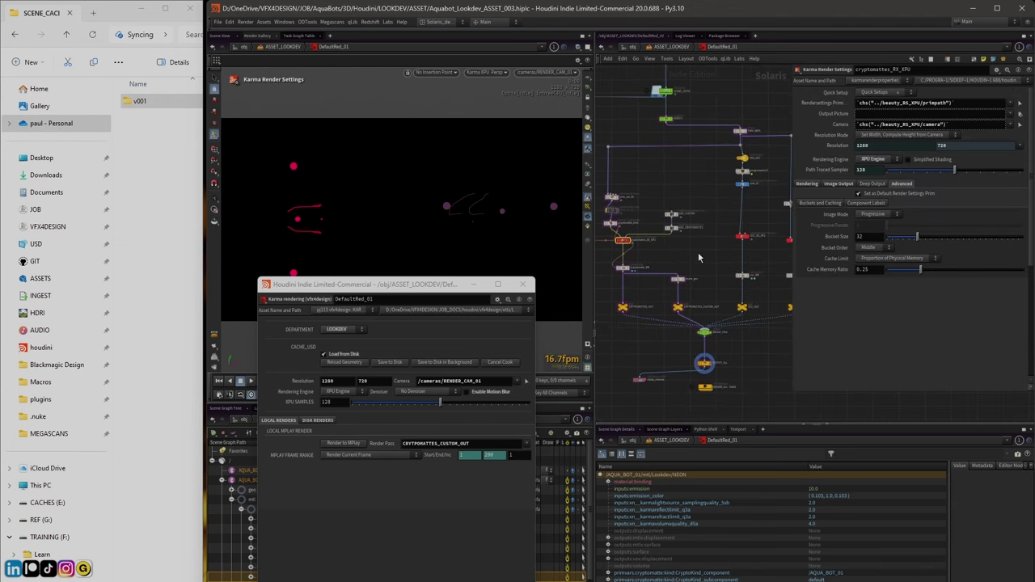
mouse_move(679, 283)
scroll(679, 284, up, 2)
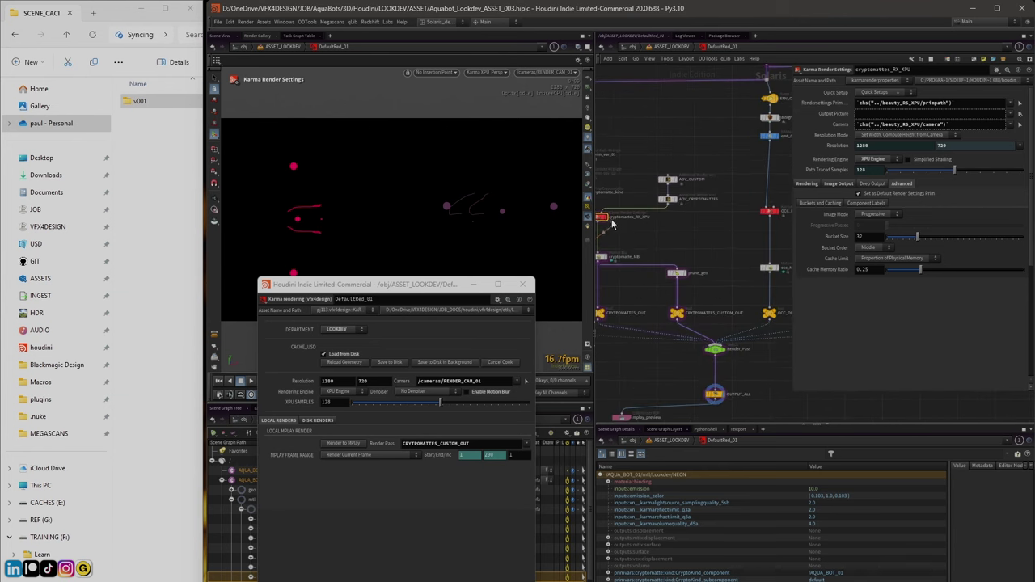
middle_drag(712, 254, 627, 251)
scroll(639, 239, up, 1)
scroll(643, 178, down, 1)
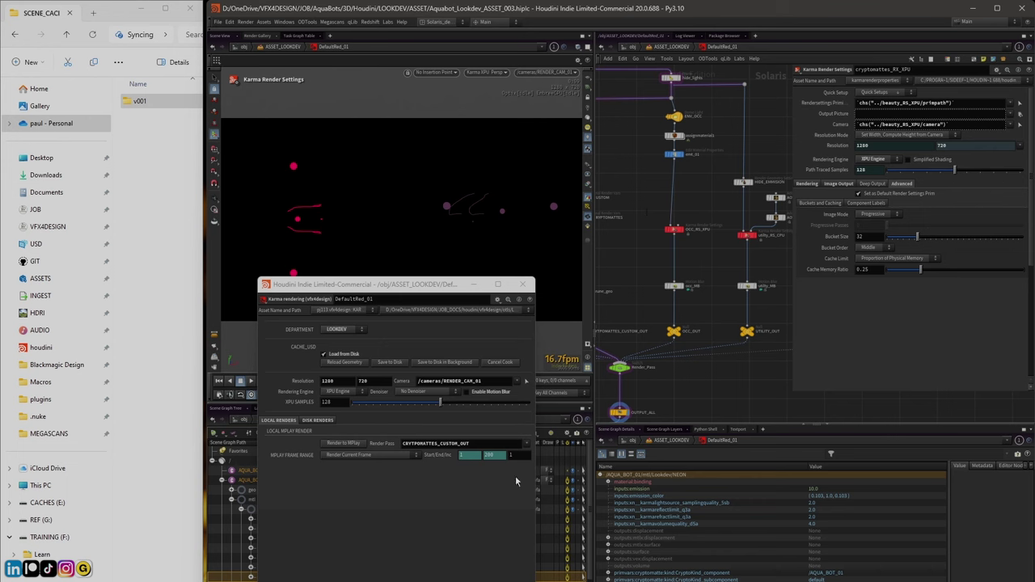
Select the OUTPUT_ALL node, set the render pass to OCC_OUT, and make room for the viewport preview and network
middle_drag(663, 406, 717, 331)
scroll(717, 331, up, 3)
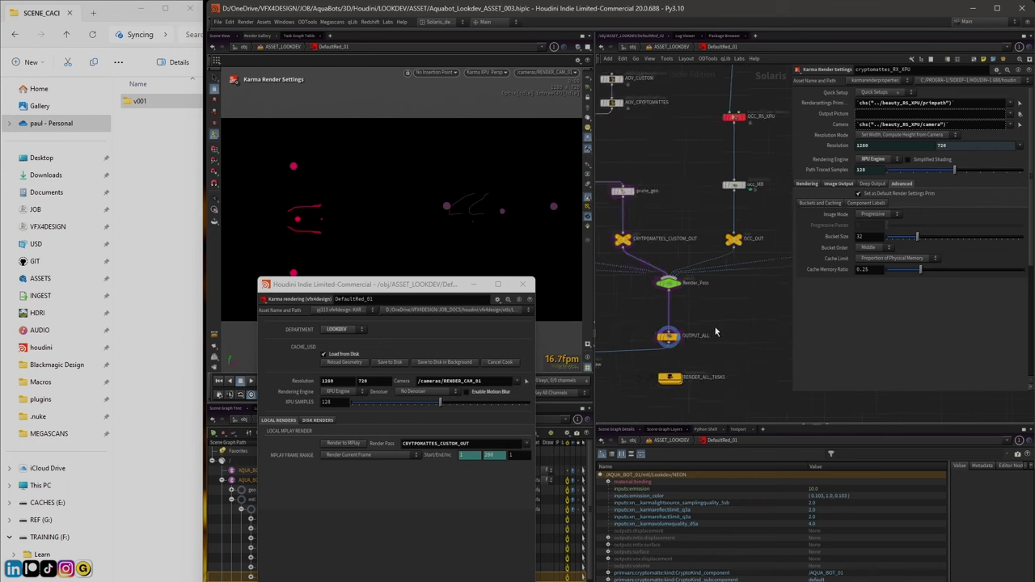
click(653, 341)
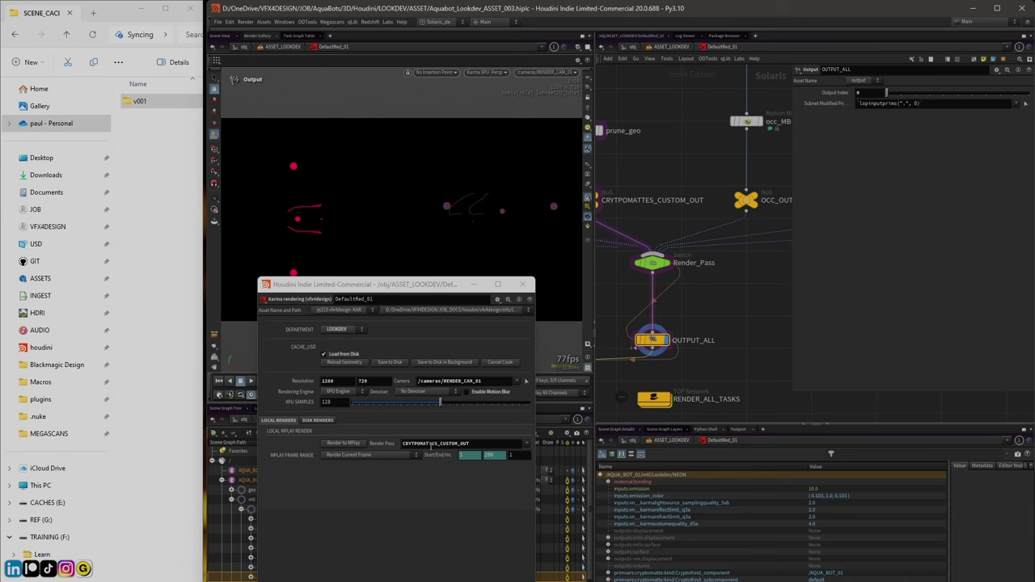
click(527, 443)
click(547, 479)
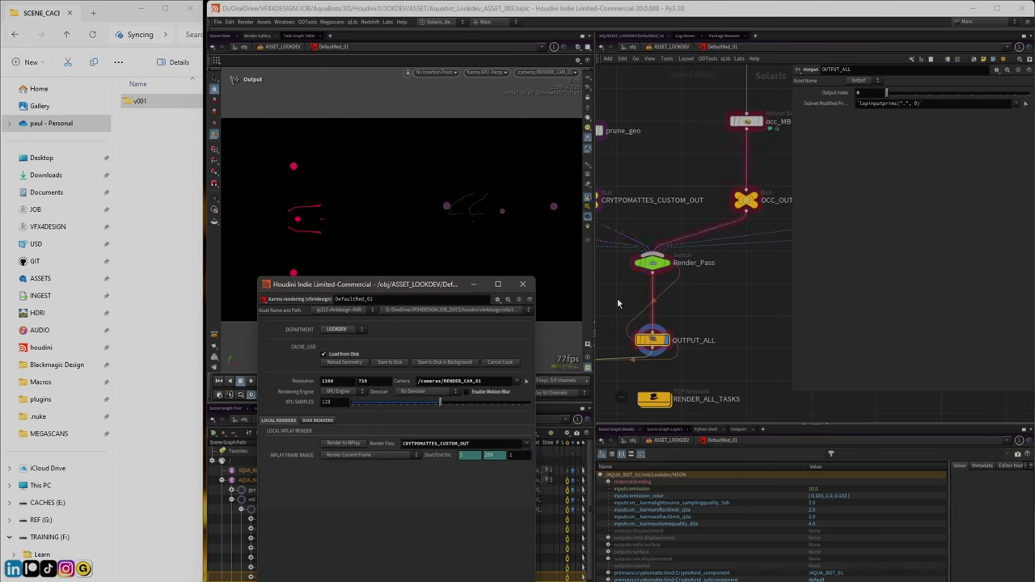
drag(437, 284, 422, 291)
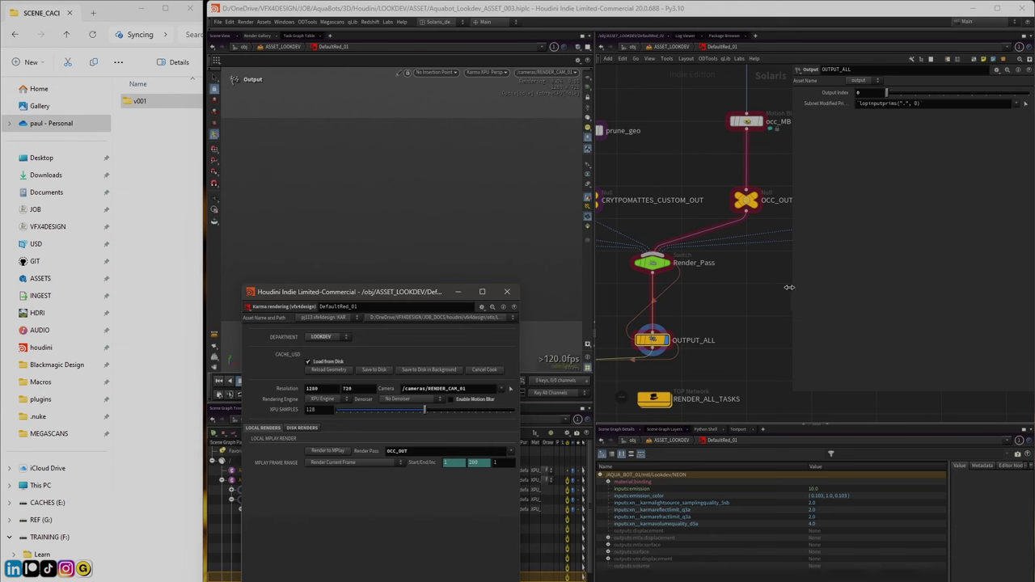
drag(792, 290, 847, 293)
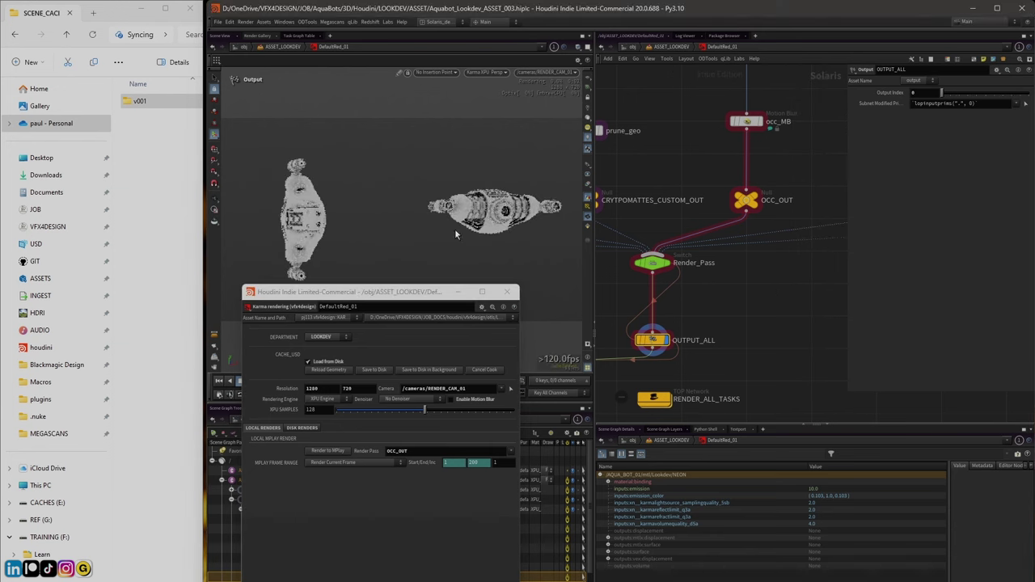
Examine the OCC branch and the material properties edited by its emt_01 node, with the parameters shown at full width
scroll(778, 202, down, 2)
middle_drag(778, 202, 753, 265)
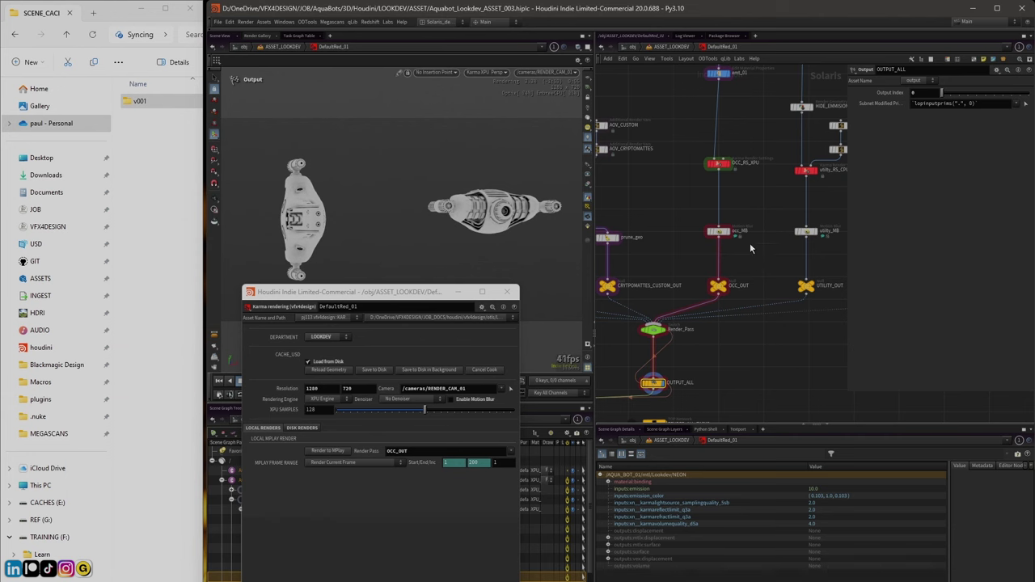
middle_drag(754, 192, 723, 262)
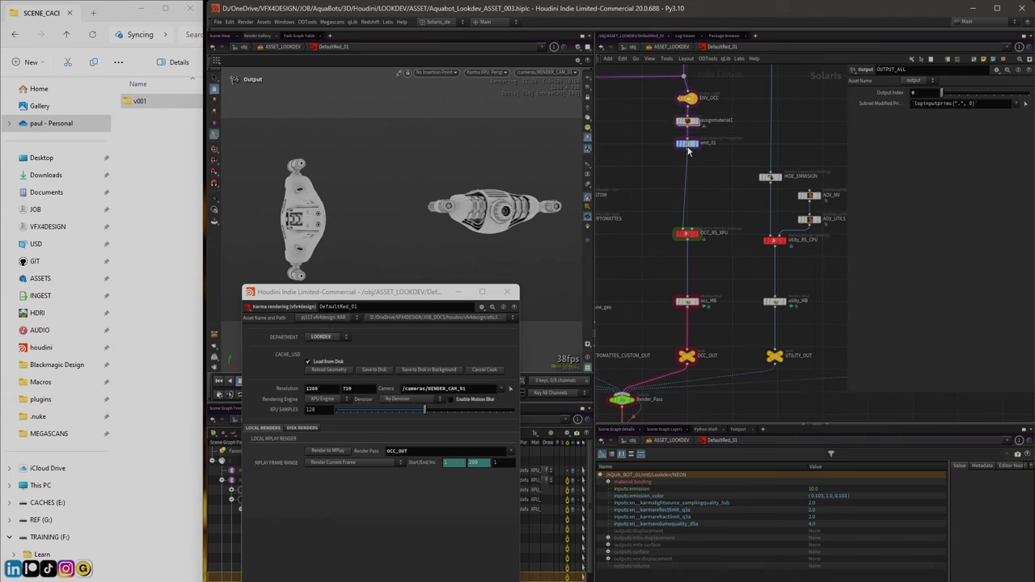
click(688, 147)
click(688, 144)
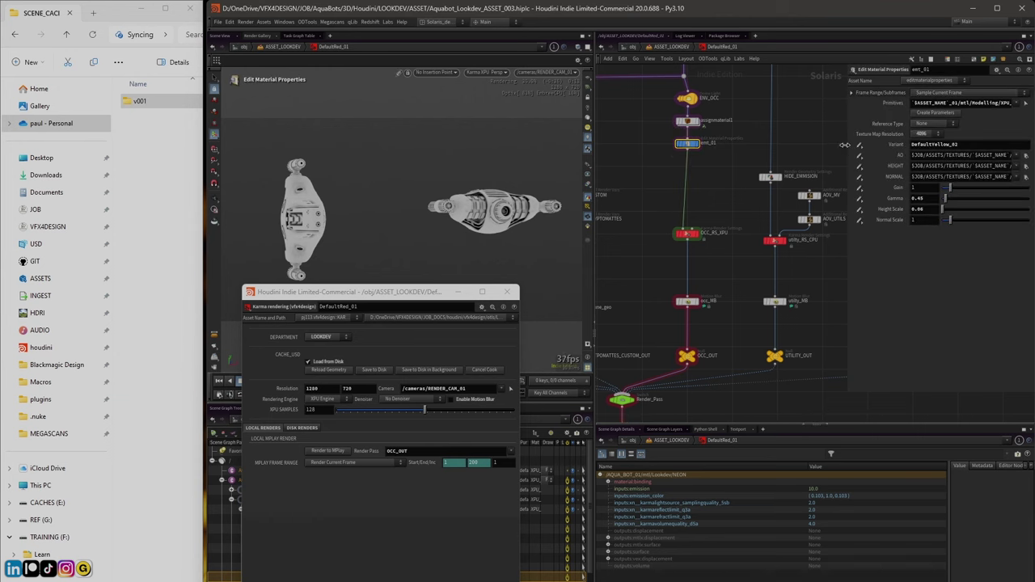
drag(844, 145, 674, 176)
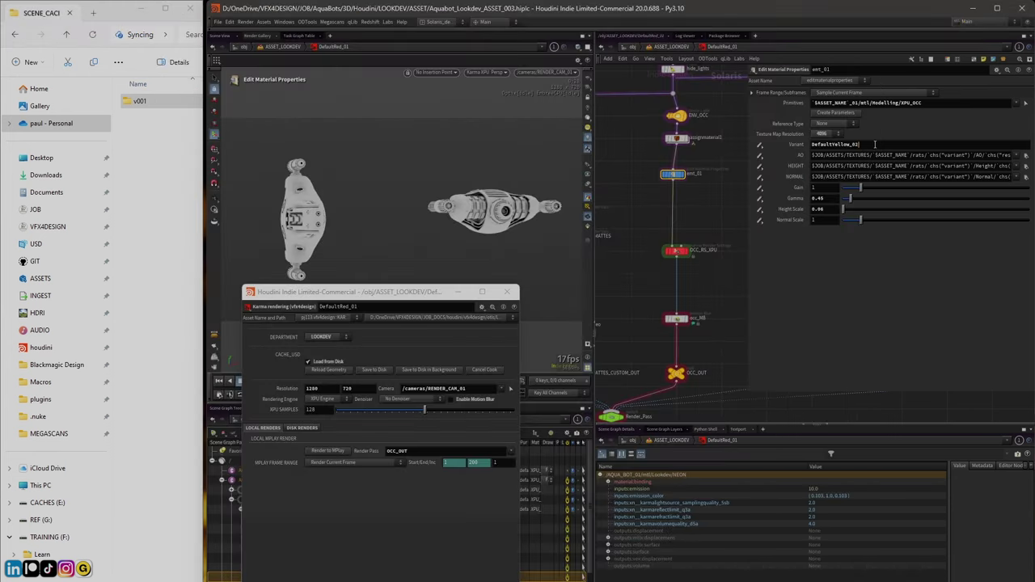
Set the texture variant of the emt_01 material edit to DefaultRed_01
drag(874, 144, 834, 146)
key(Caps_Lock)
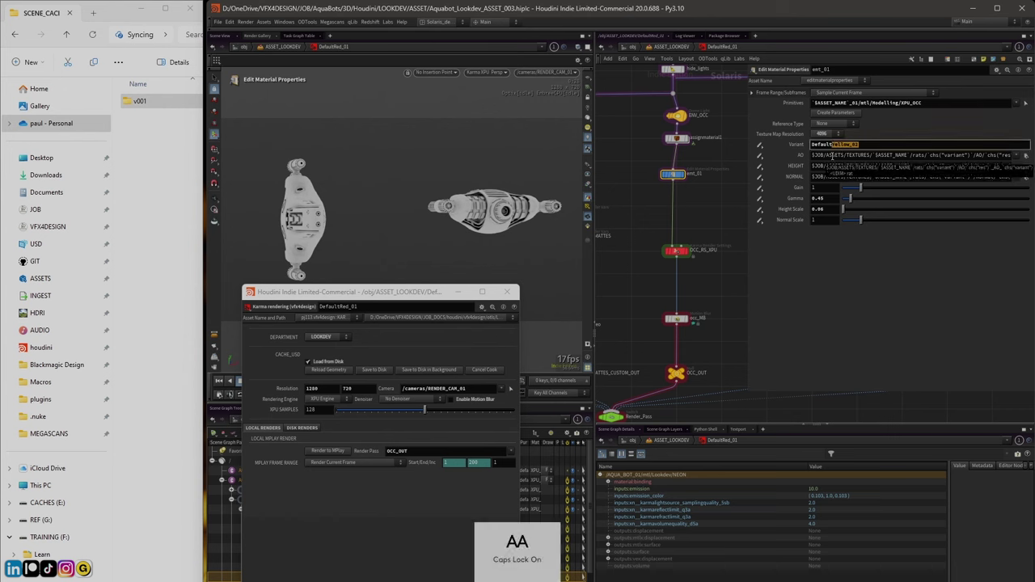
text(R)
key(Caps_Lock)
text(ed)
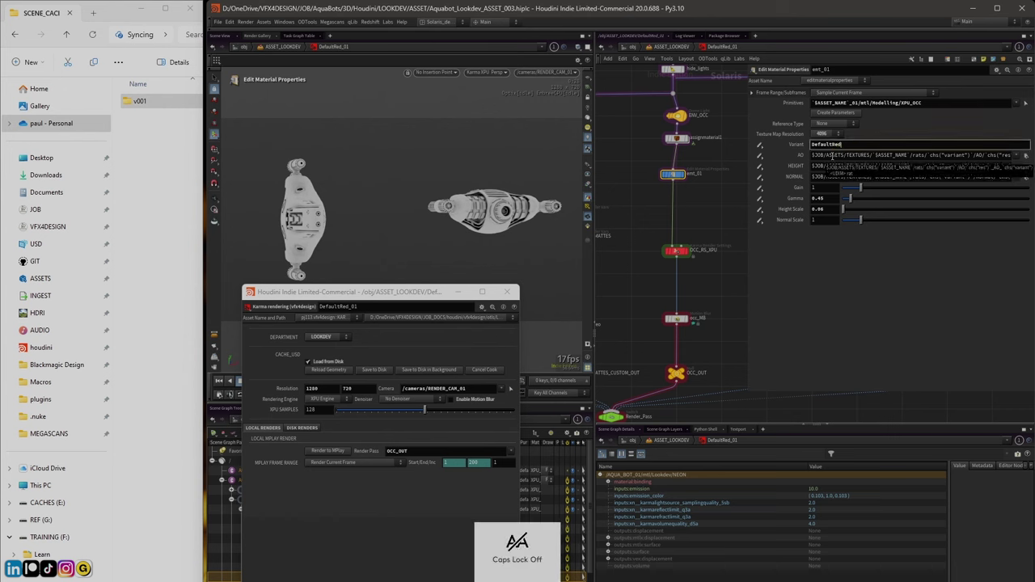
text(_01)
key(Return)
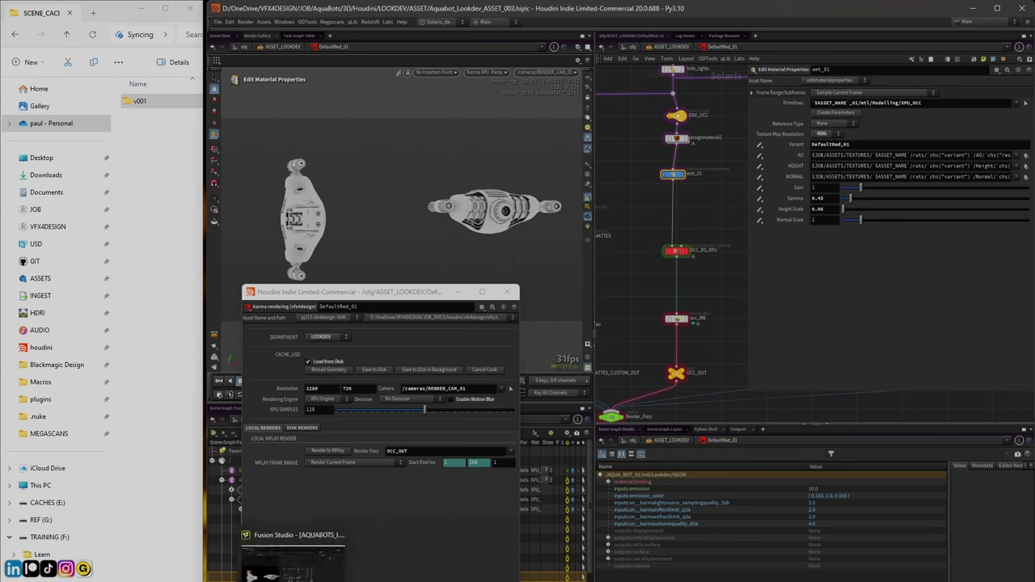
Switch to Fusion Studio's AQUABOTS_LOOKDEV_demo composition and view the OCC_MASTER and OCC_ALBEDO loaders in turn
click(291, 576)
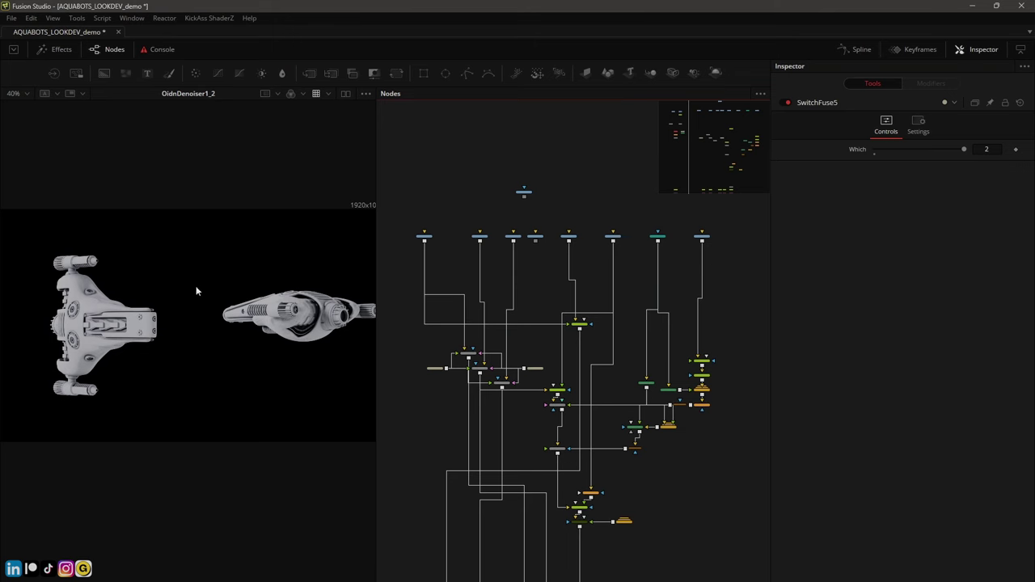
scroll(196, 285, up, 2)
middle_drag(449, 190, 627, 181)
ctrl+scroll(522, 219, up, 6)
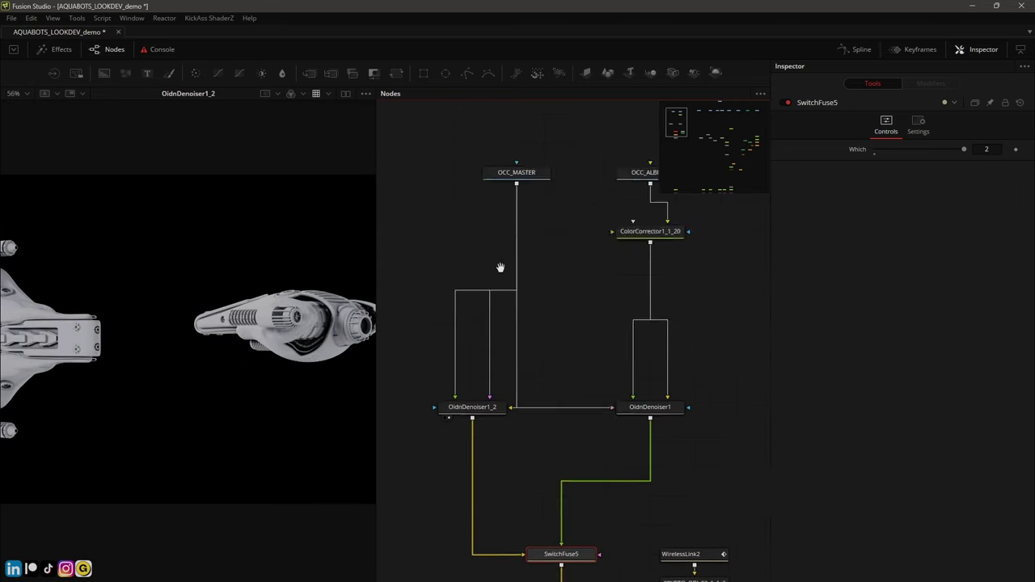
click(431, 241)
ctrl+scroll(274, 271, down, 5)
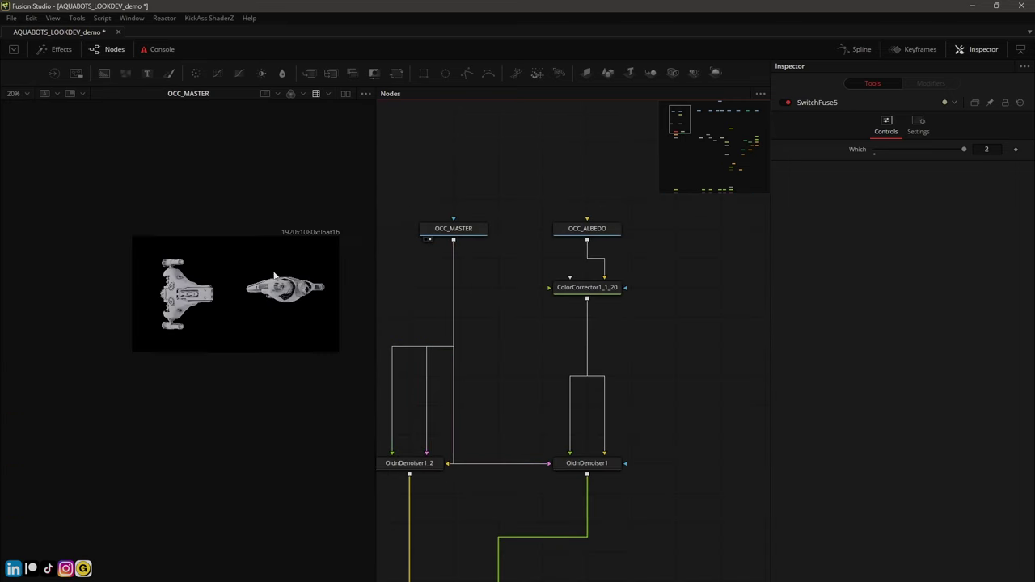
ctrl+scroll(448, 257, up, 3)
click(669, 218)
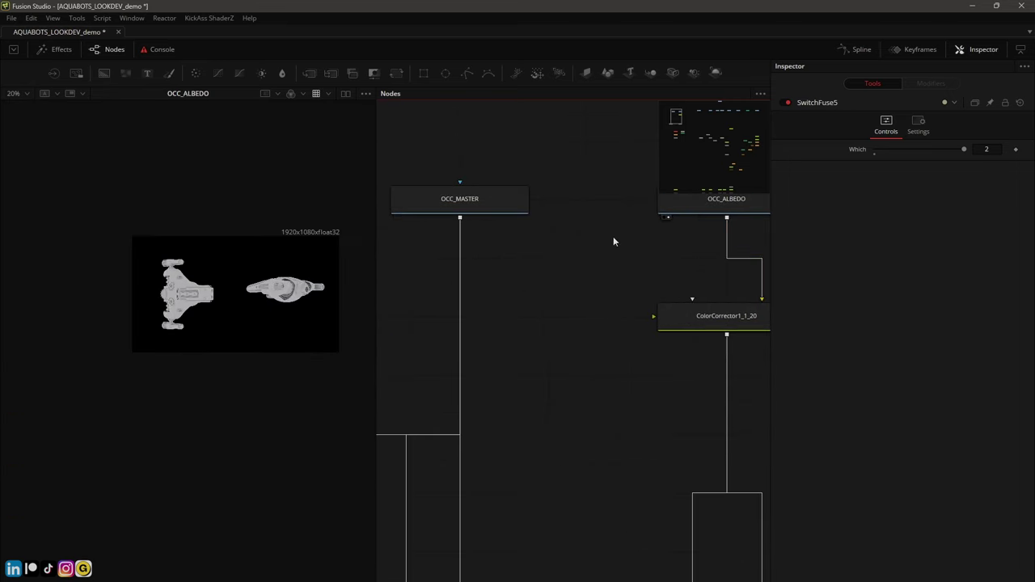
View the OidnDenoiser1 output in the occlusion branch and disable that denoiser
ctrl+scroll(614, 243, down, 5)
middle_drag(611, 298, 508, 262)
ctrl+scroll(518, 291, up, 2)
middle_drag(512, 303, 536, 240)
ctrl+scroll(566, 251, down, 2)
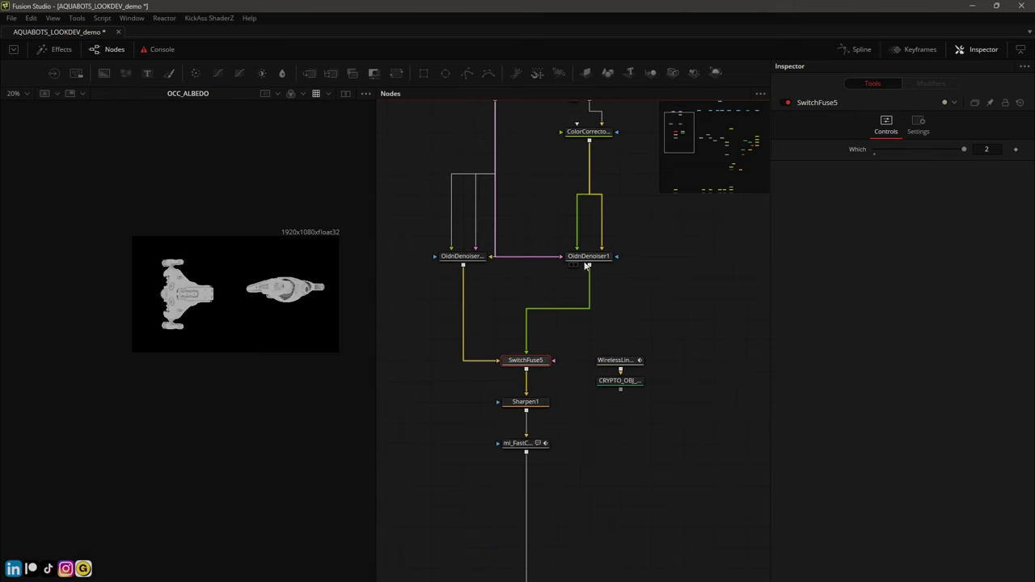
click(590, 257)
click(575, 266)
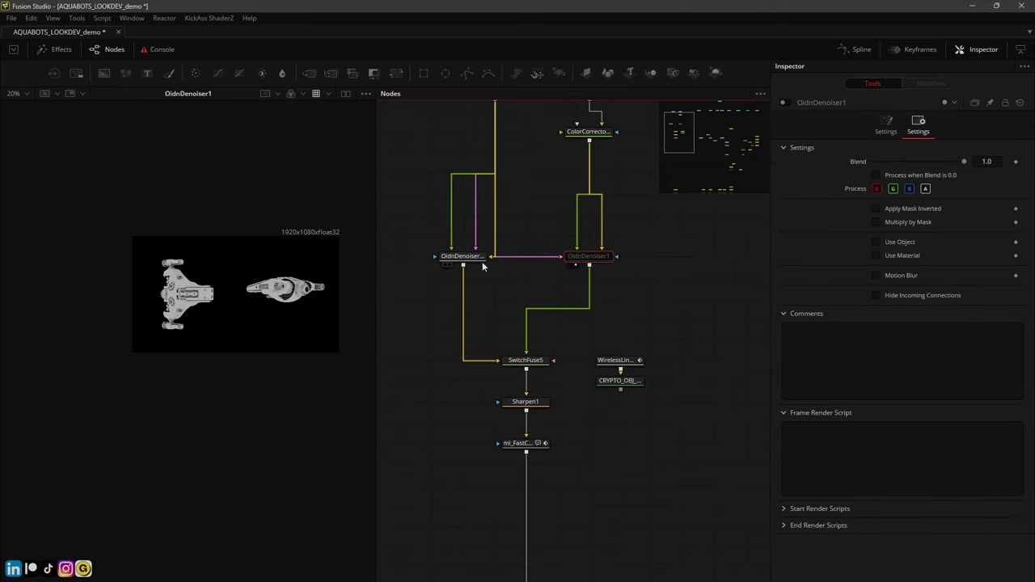
View the OidnDenoiser1_2 output up close and turn the denoiser off and on to compare the occlusion detail
click(447, 265)
ctrl+scroll(294, 289, up, 4)
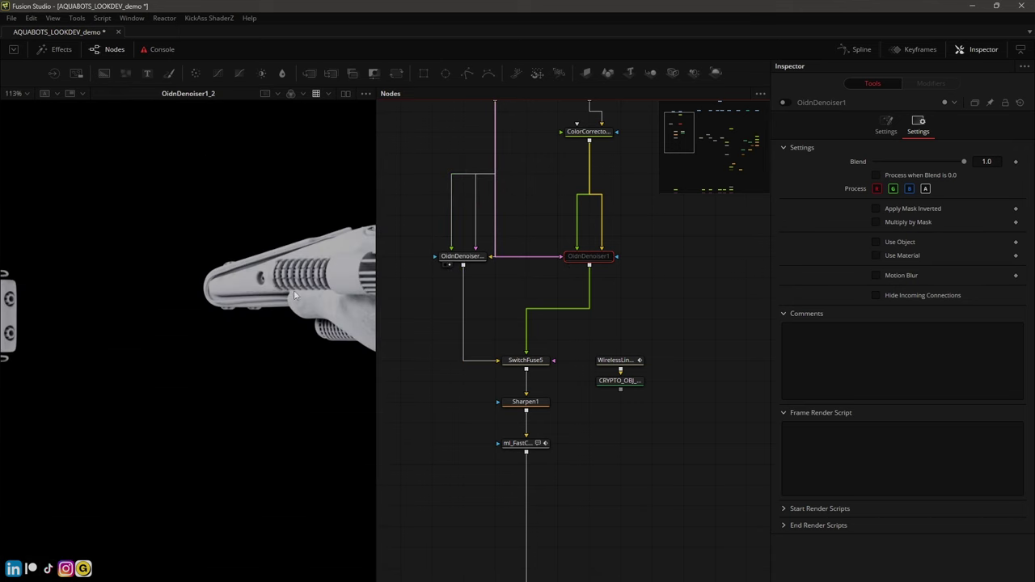
ctrl+scroll(275, 292, up, 2)
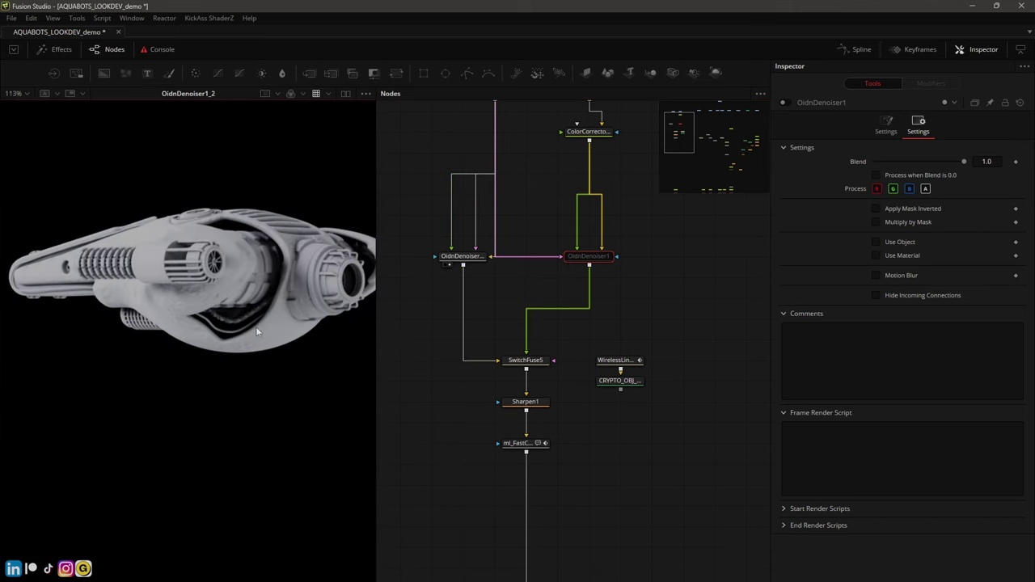
ctrl+scroll(257, 332, up, 2)
click(453, 257)
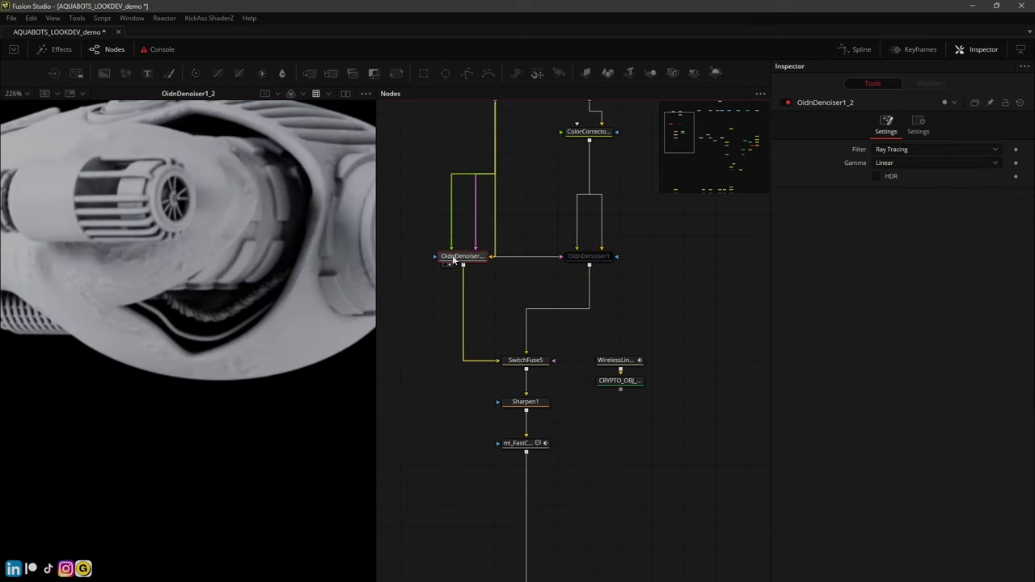
click(448, 273)
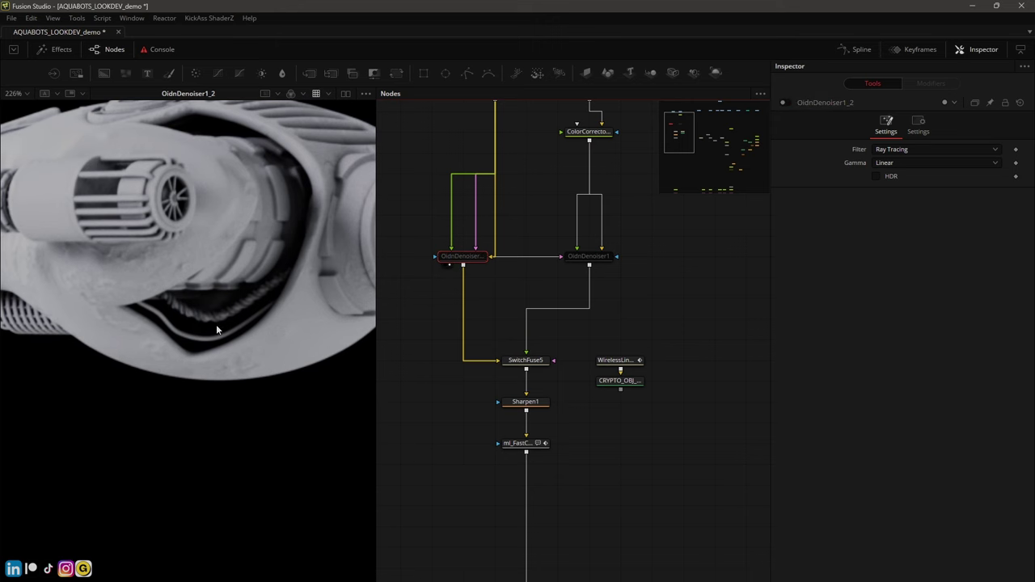
ctrl+scroll(267, 163, down, 1)
middle_drag(270, 170, 222, 224)
ctrl+scroll(221, 223, up, 1)
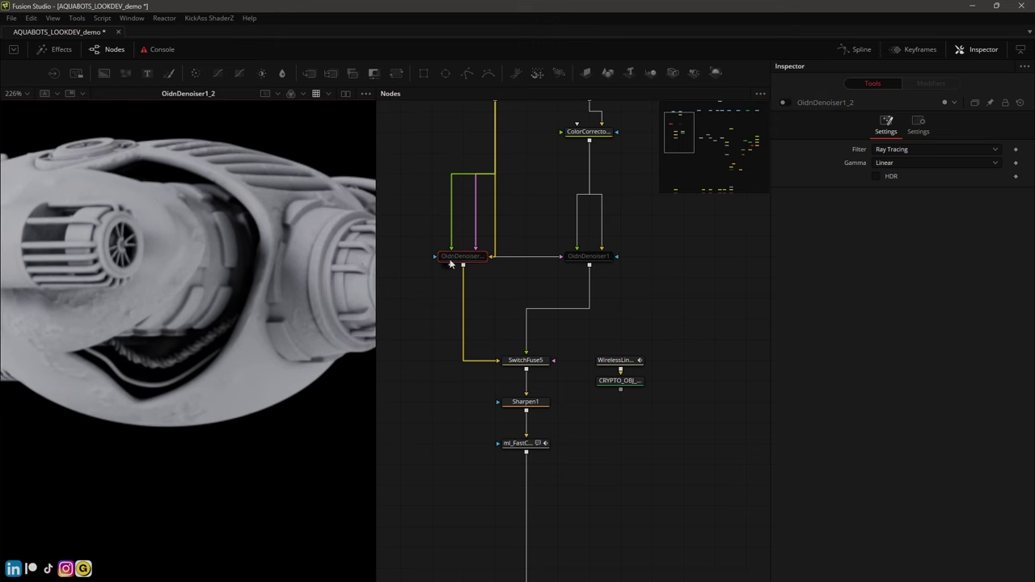
click(453, 257)
middle_drag(430, 242, 440, 343)
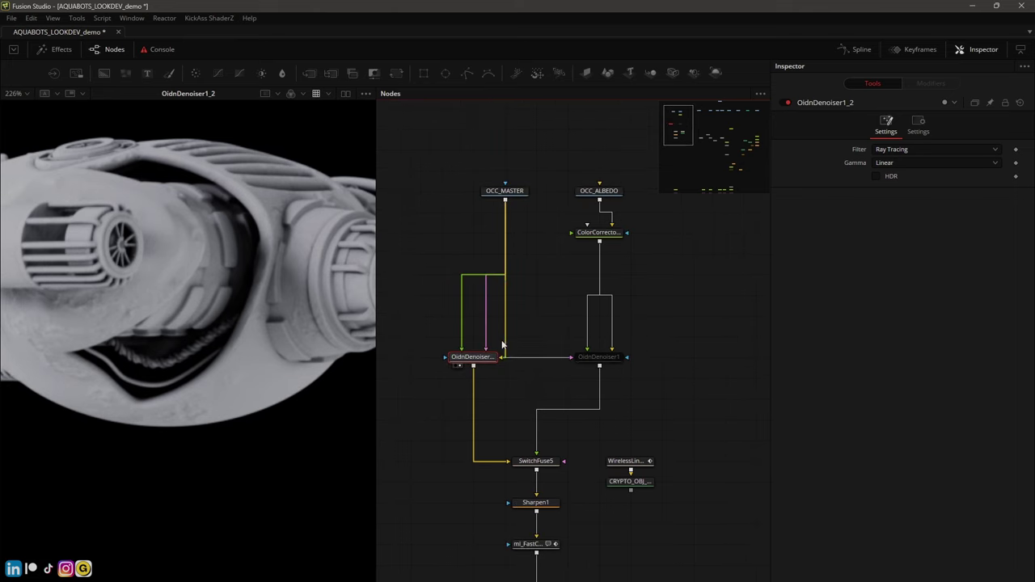
ctrl+scroll(228, 280, down, 1)
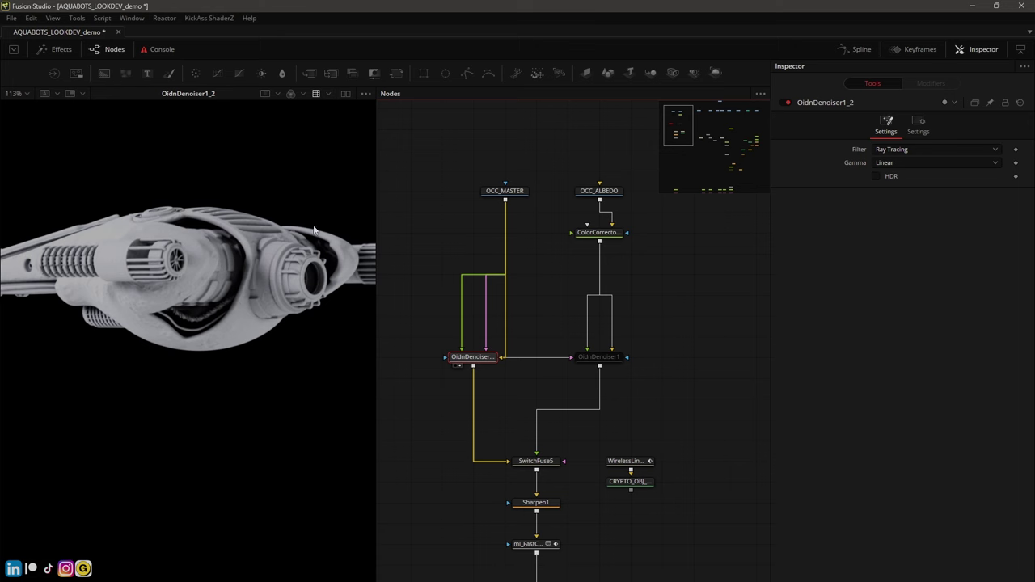
View the SwitchFuse5 output and check its Which setting for choosing between the two denoised inputs
scroll(437, 397, down, 5)
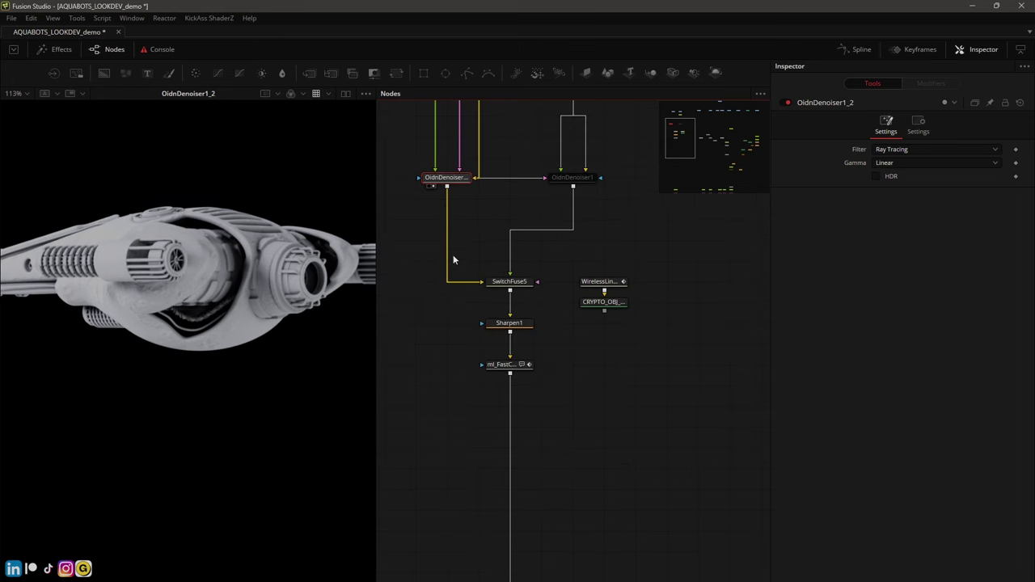
click(497, 291)
click(512, 282)
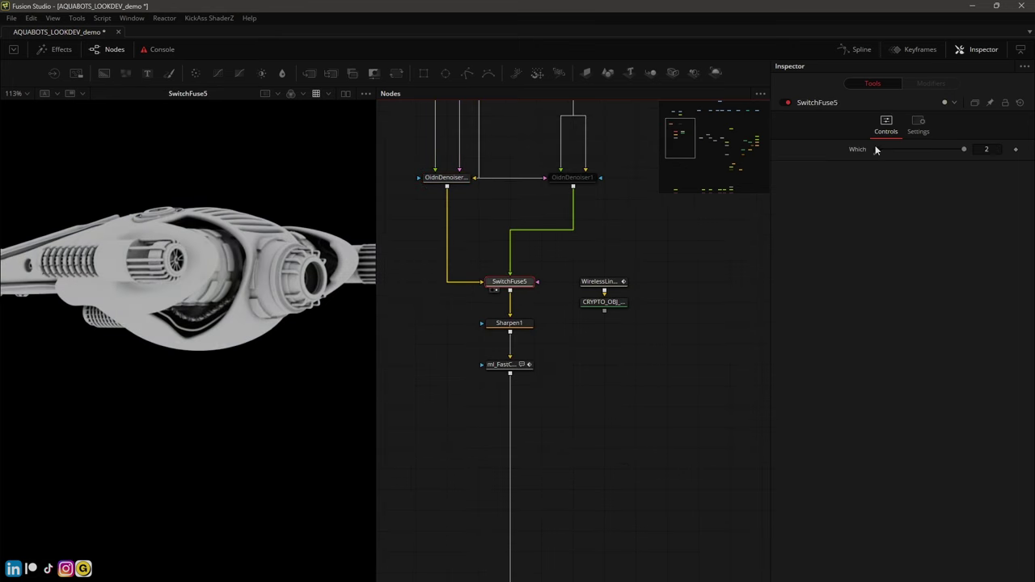
drag(881, 151, 861, 148)
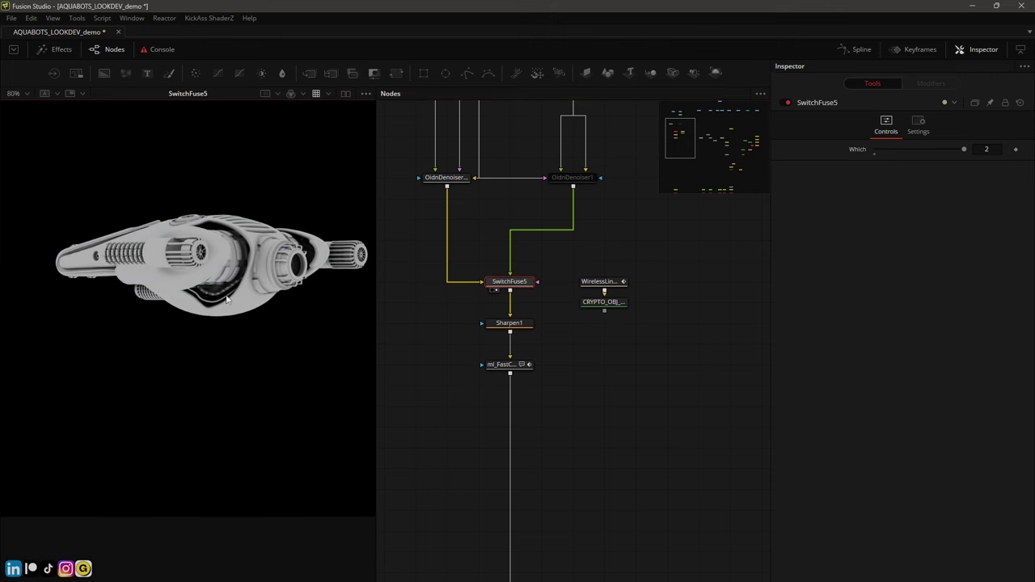
View the Sharpen1 and ml_FastChroma_1_1 outputs and inspect the chroma effect on the aquabot up close
click(496, 332)
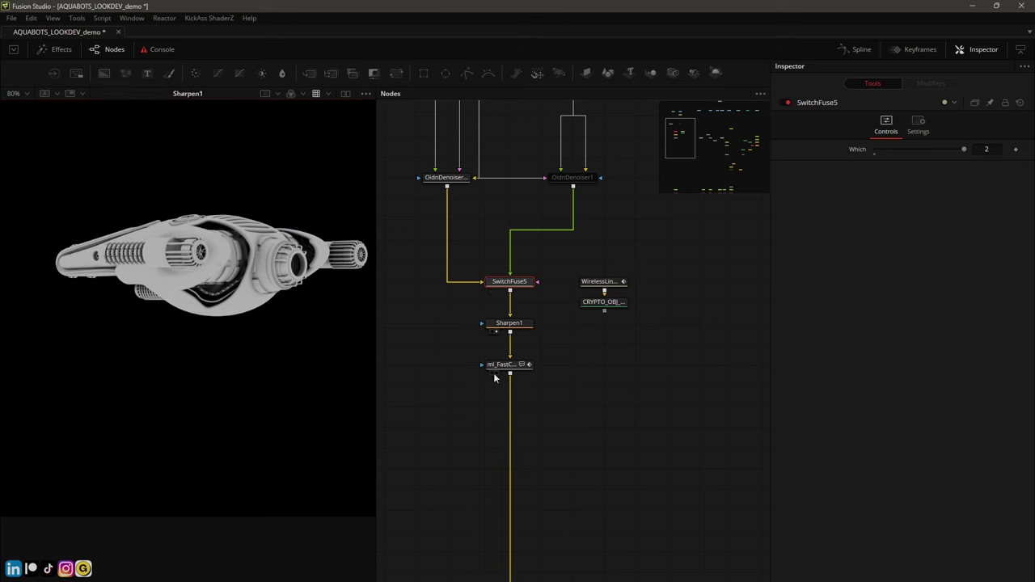
click(496, 373)
click(504, 365)
ctrl+scroll(291, 243, up, 3)
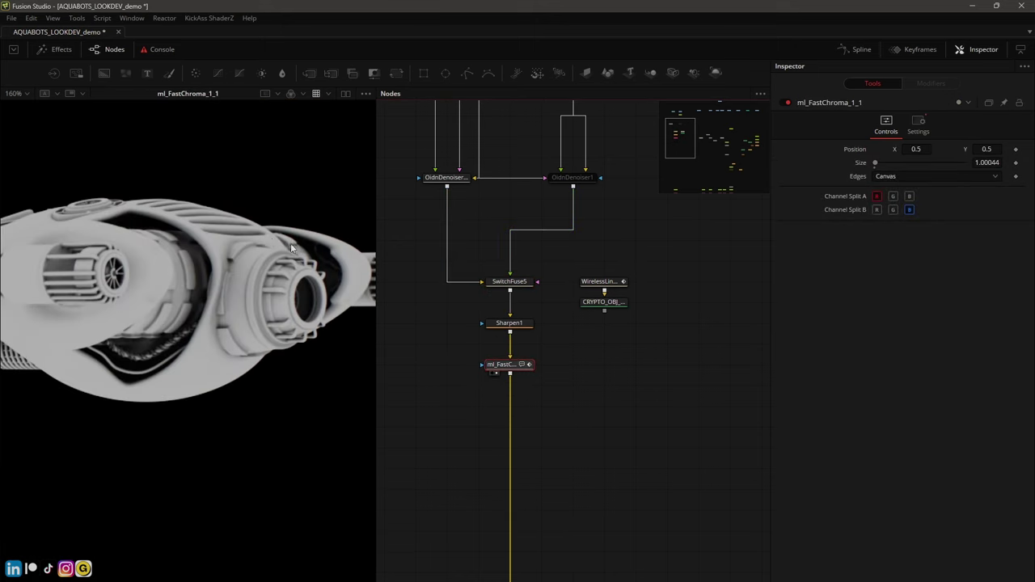
ctrl+scroll(214, 269, down, 5)
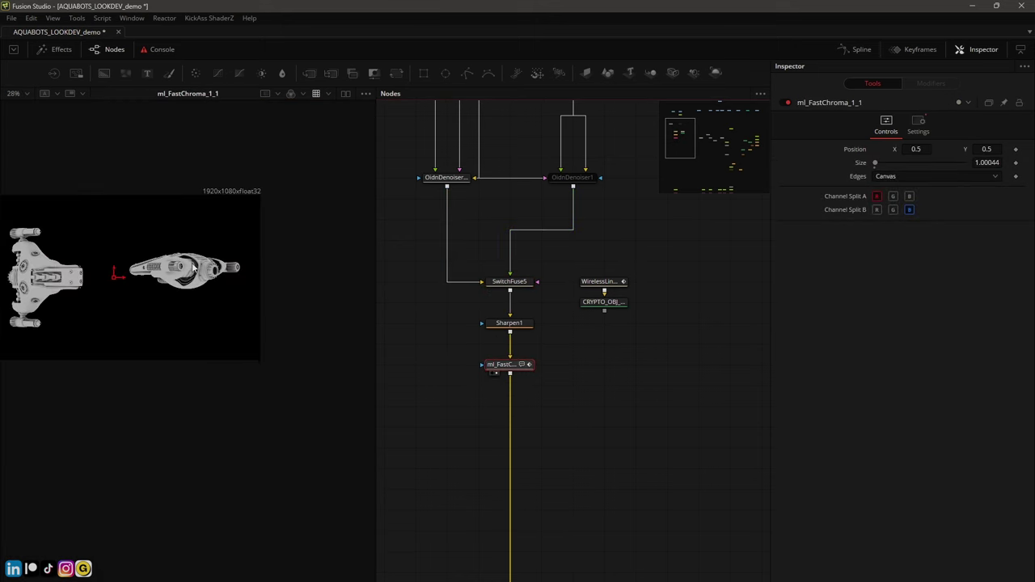
scroll(657, 310, down, 5)
ctrl+scroll(657, 310, up, 2)
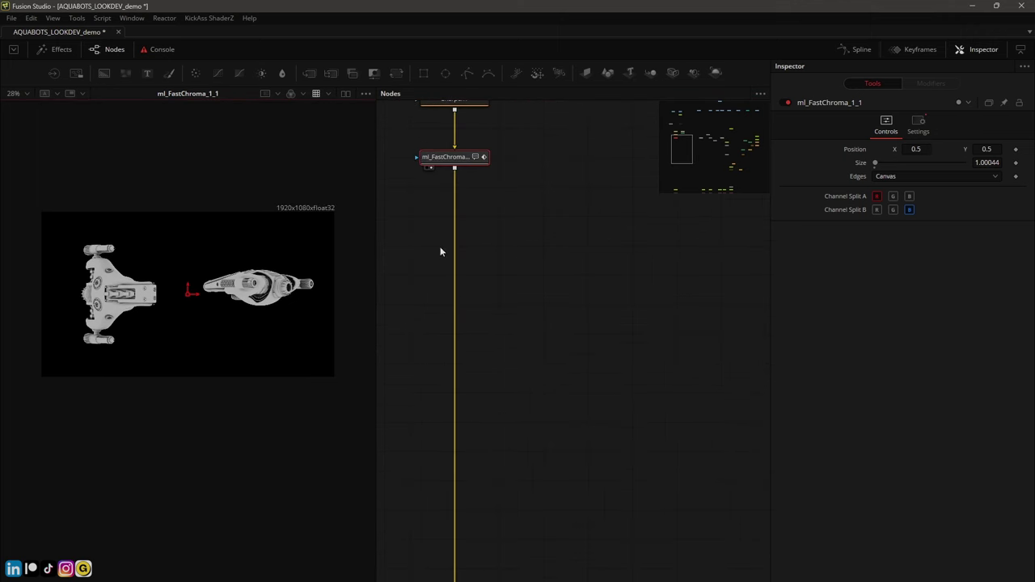
Look over the occlusion branch, view SwitchFuse5 again, and toggle the viewer's alpha channel display on and off
ctrl+scroll(441, 251, down, 3)
middle_drag(481, 407, 509, 473)
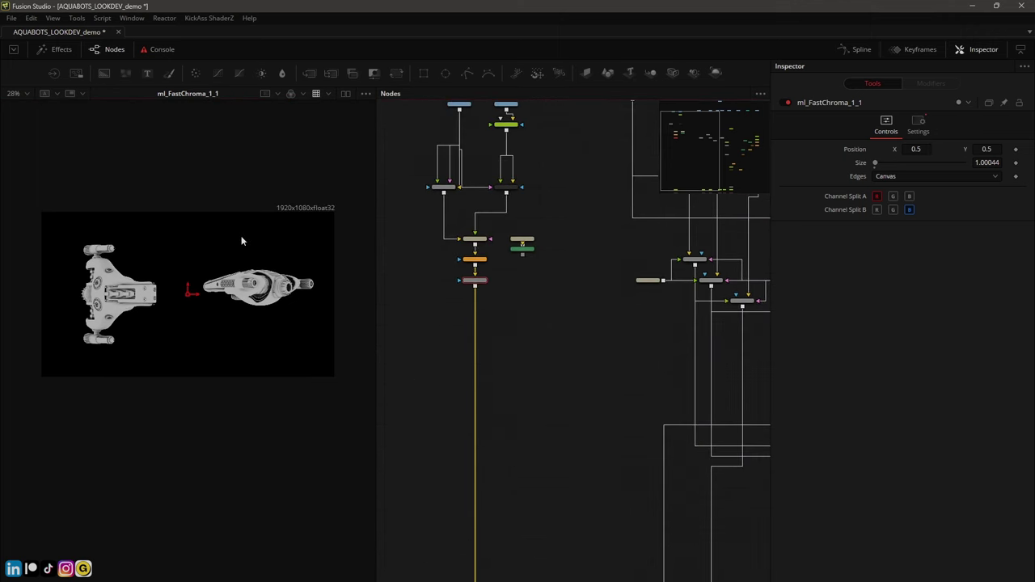
ctrl+scroll(477, 263, up, 2)
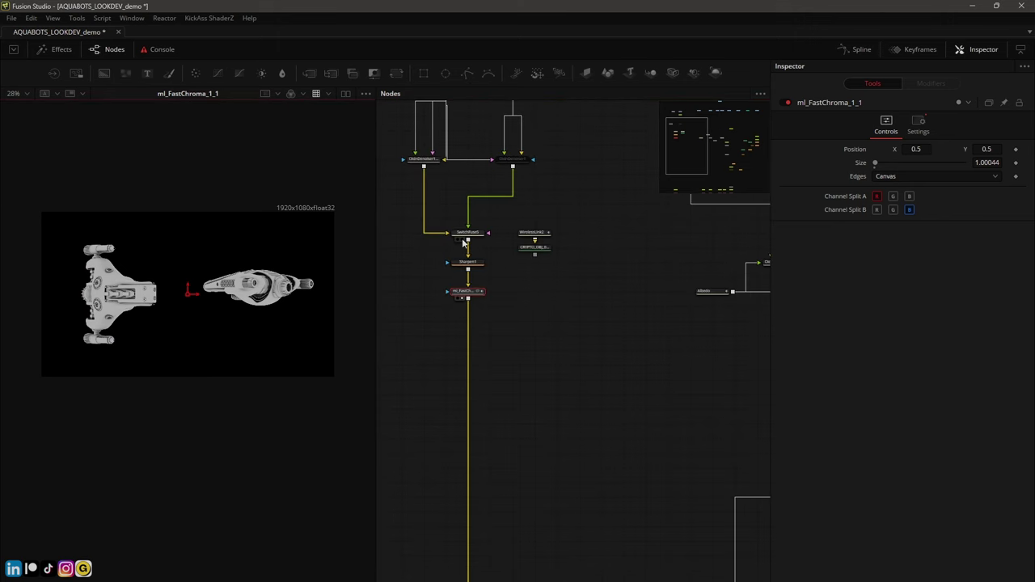
click(462, 240)
click(260, 249)
key(a)
key(a)
ctrl+scroll(473, 252, up, 2)
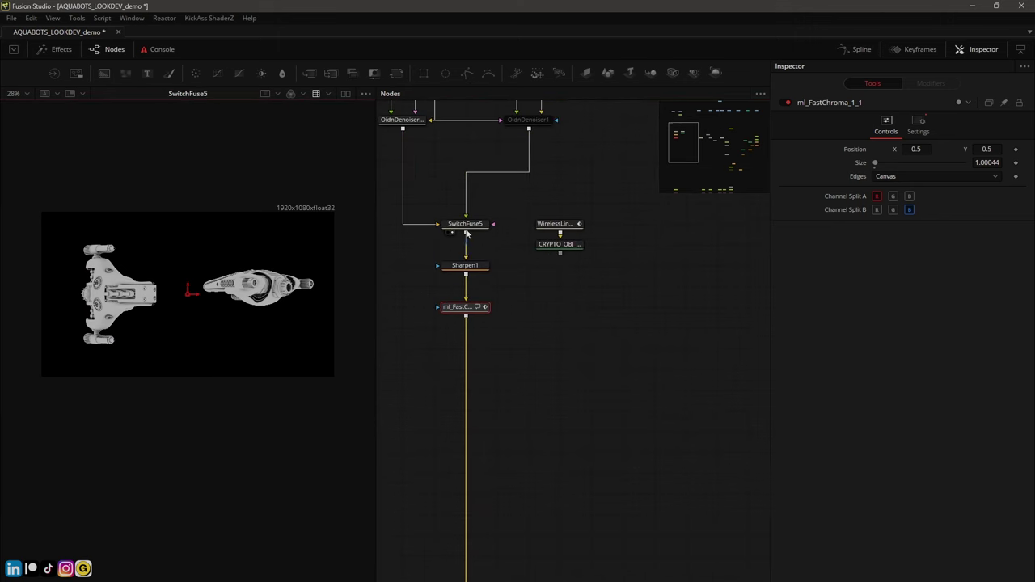
Move ml_FastChroma_1_1 and Sharpen1 further below SwitchFuse5, and view the OidnDenoiser1_2 and ColorCorrector1_1_20 outputs
drag(480, 308, 480, 350)
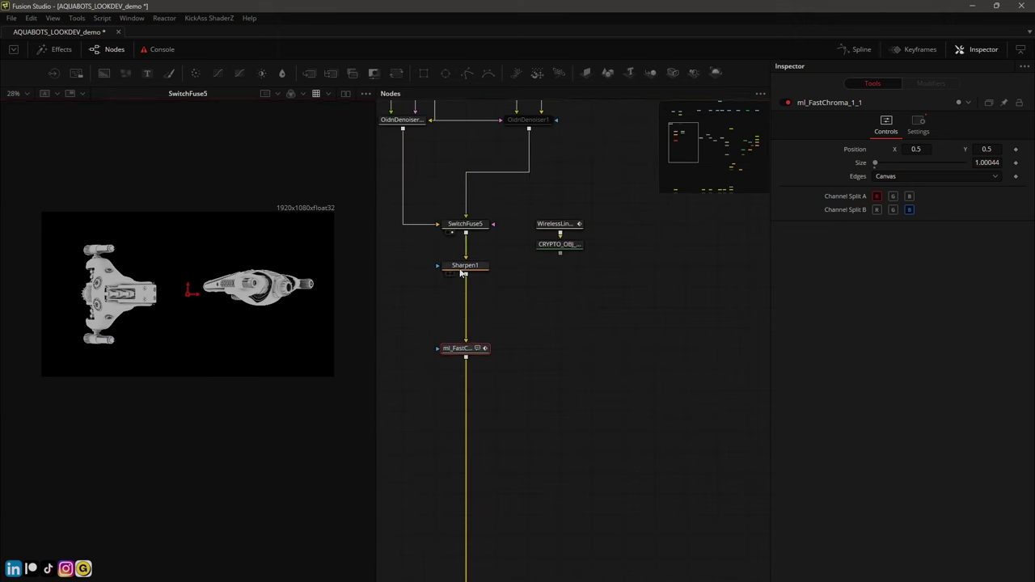
drag(464, 273, 463, 314)
ctrl+scroll(526, 312, down, 2)
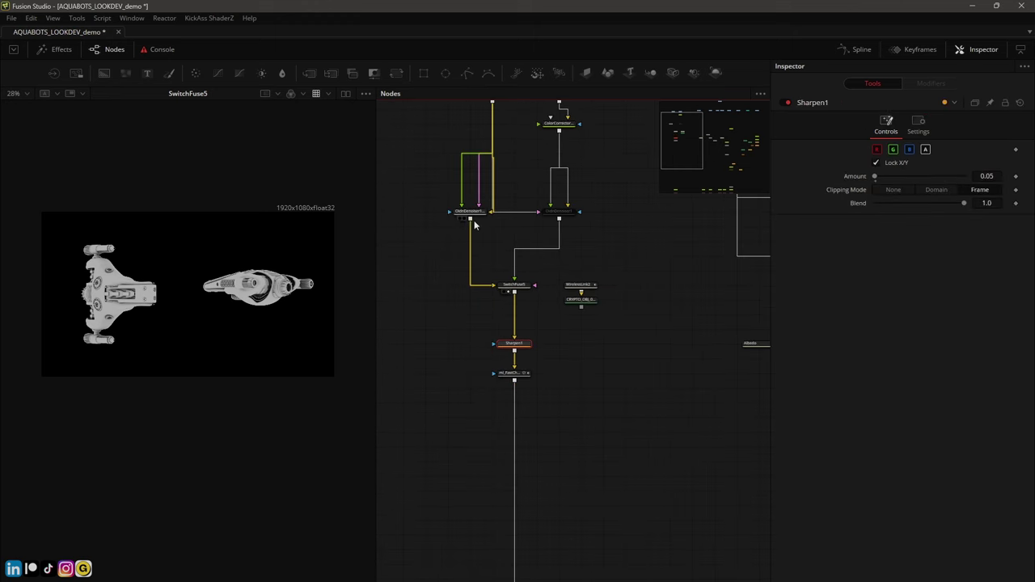
click(465, 218)
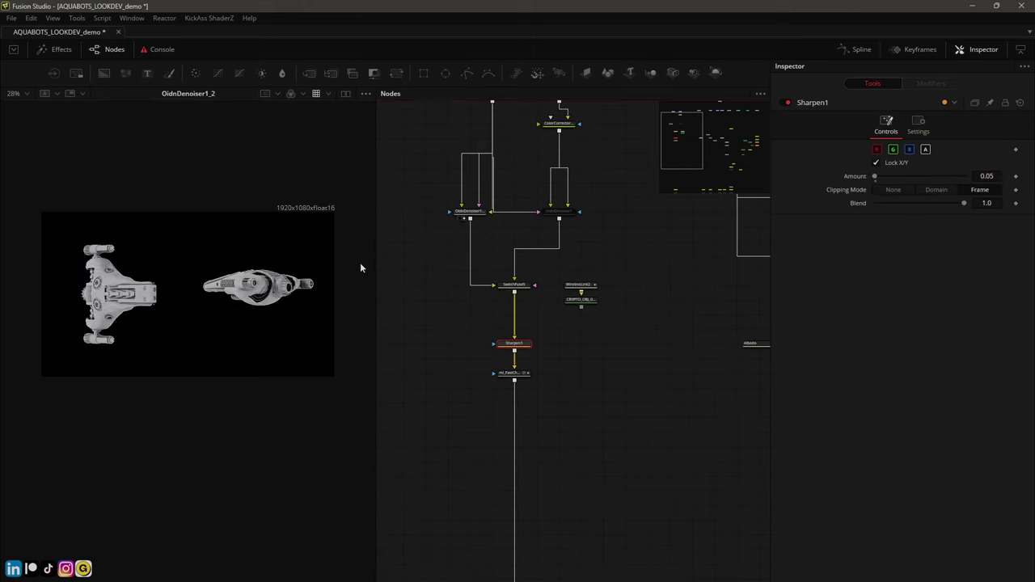
click(558, 131)
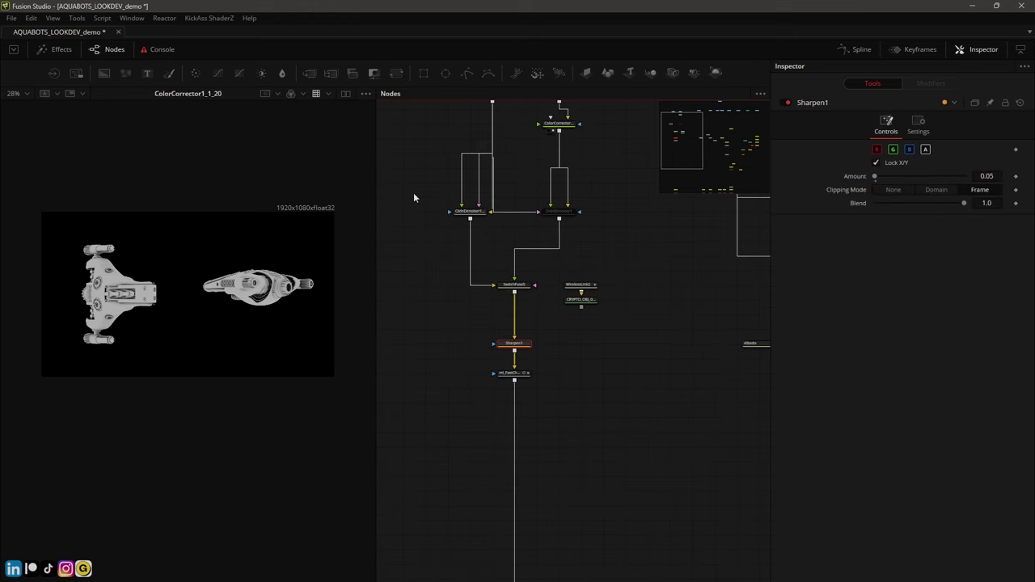
middle_drag(542, 288, 534, 288)
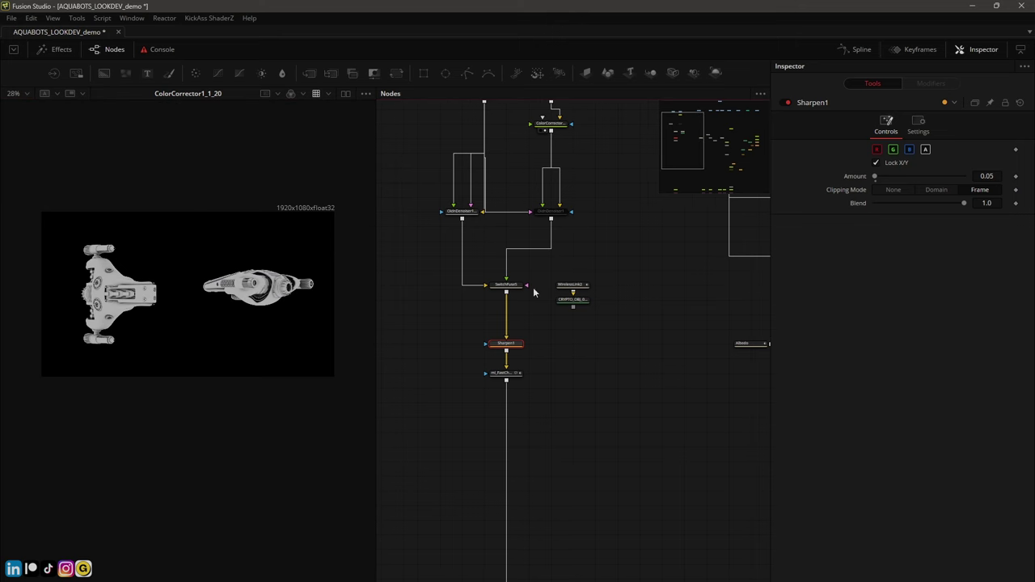
Add a Channel Booleans node to the occlusion branch between SwitchFuse5 and Sharpen1
middle_drag(473, 312, 465, 324)
key(shift+space)
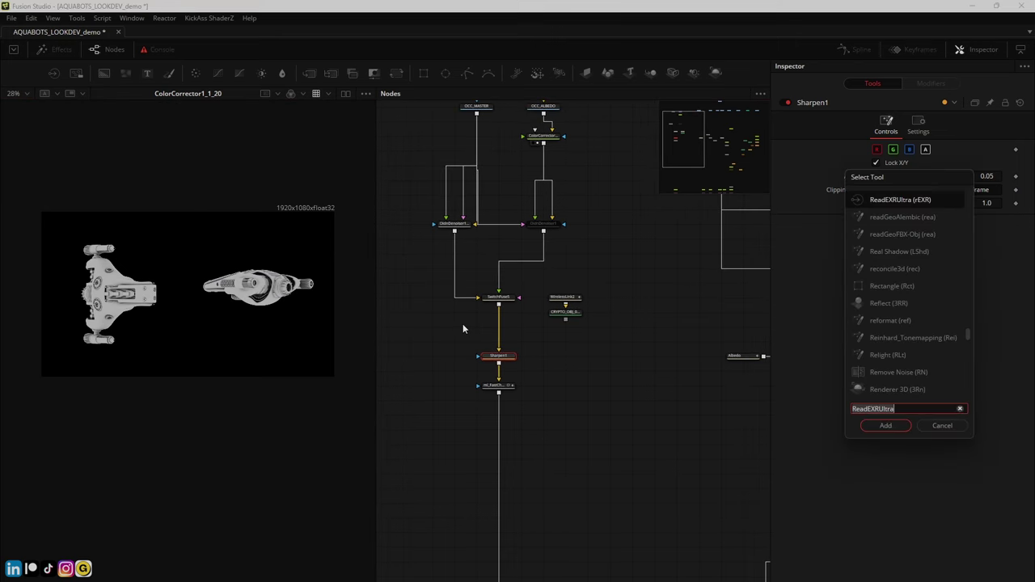
key(ctrl+a)
text(bo)
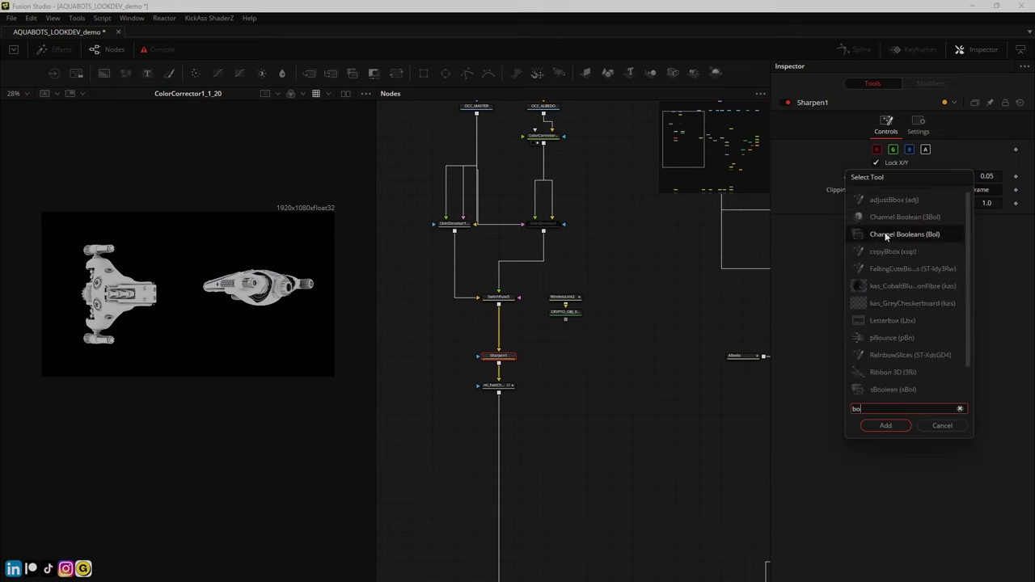
click(886, 235)
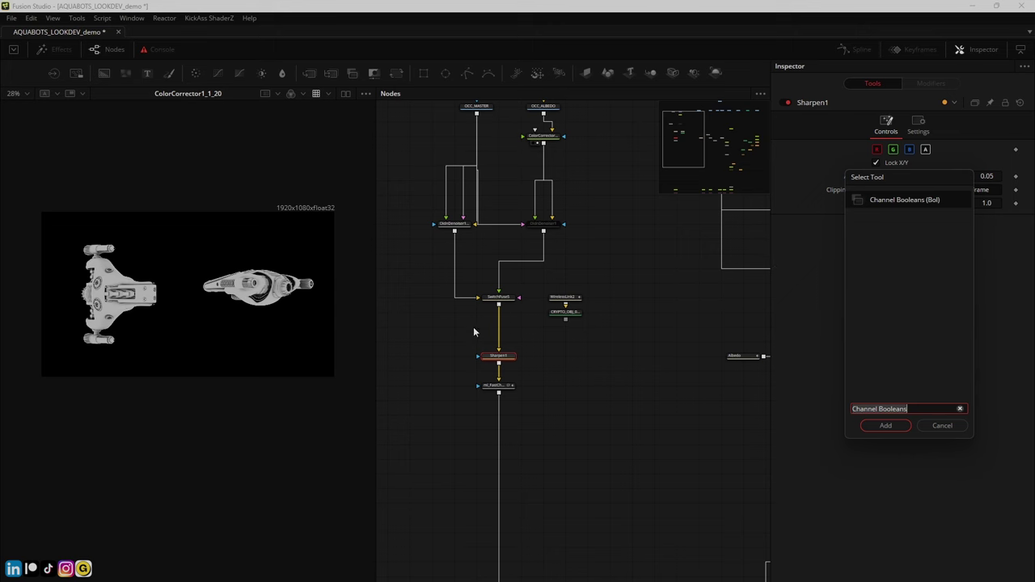
click(885, 425)
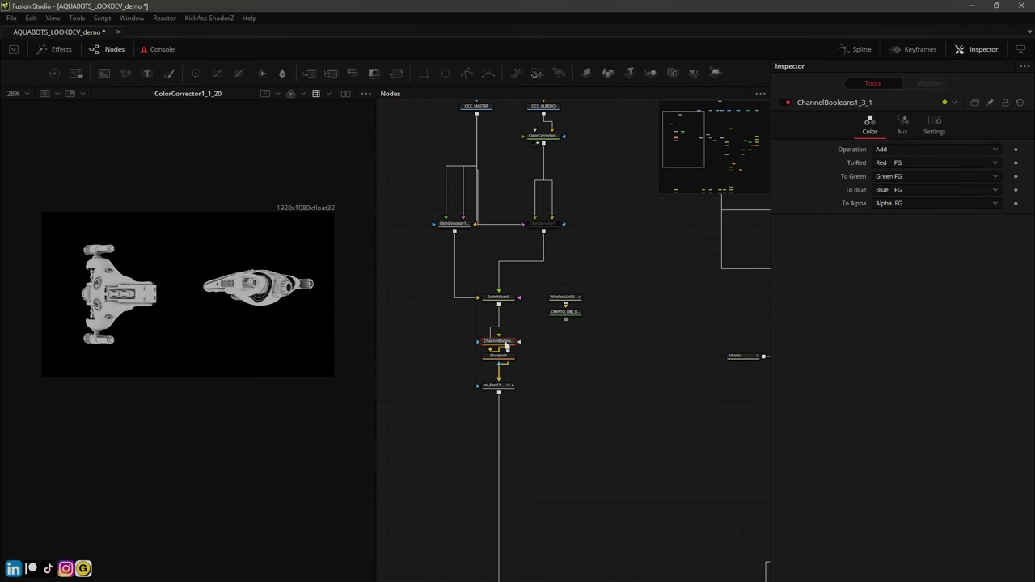
Wire OidnDenoiser1 as background and OidnDenoiser1_2 as foreground of the Channel Booleans, set it to Copy only Alpha FG, and check the alpha
ctrl+scroll(505, 346, up, 3)
drag(505, 347, 682, 390)
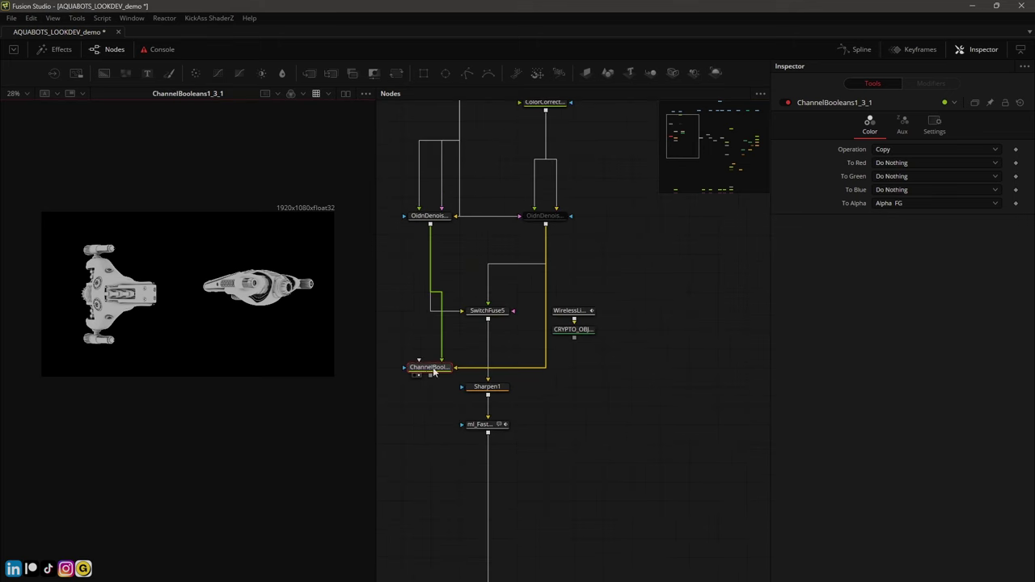
drag(433, 363, 433, 344)
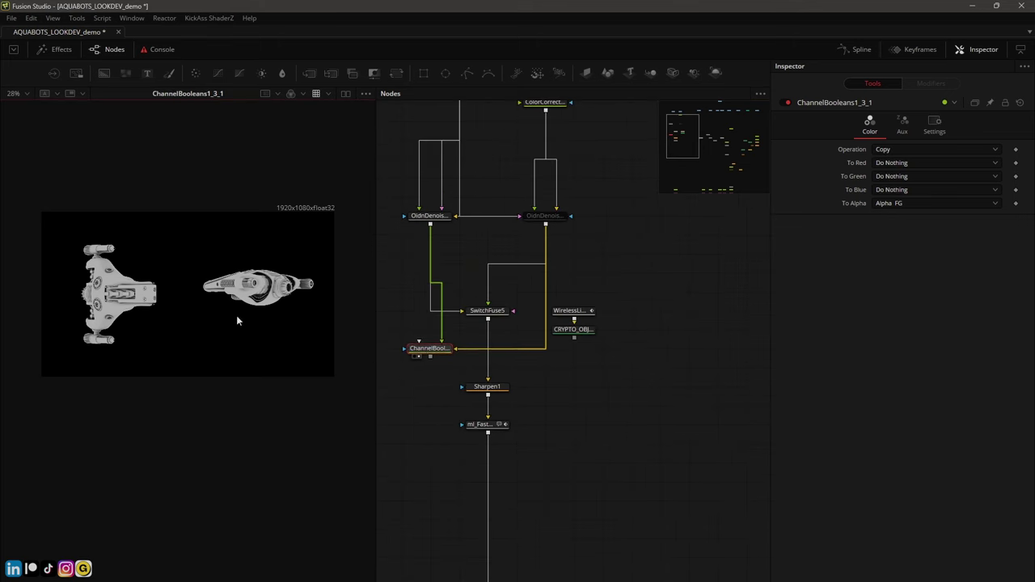
key(a)
key(c)
Insert the Channel Booleans node between OidnDenoiser1 and SwitchFuse5 and view the SwitchFuse5 output
drag(417, 351, 511, 246)
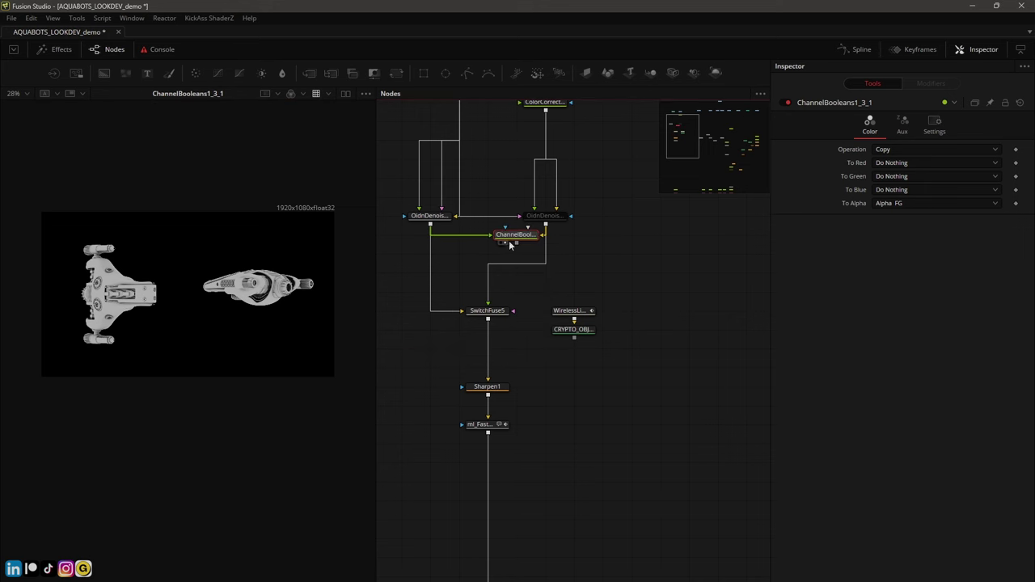
click(489, 297)
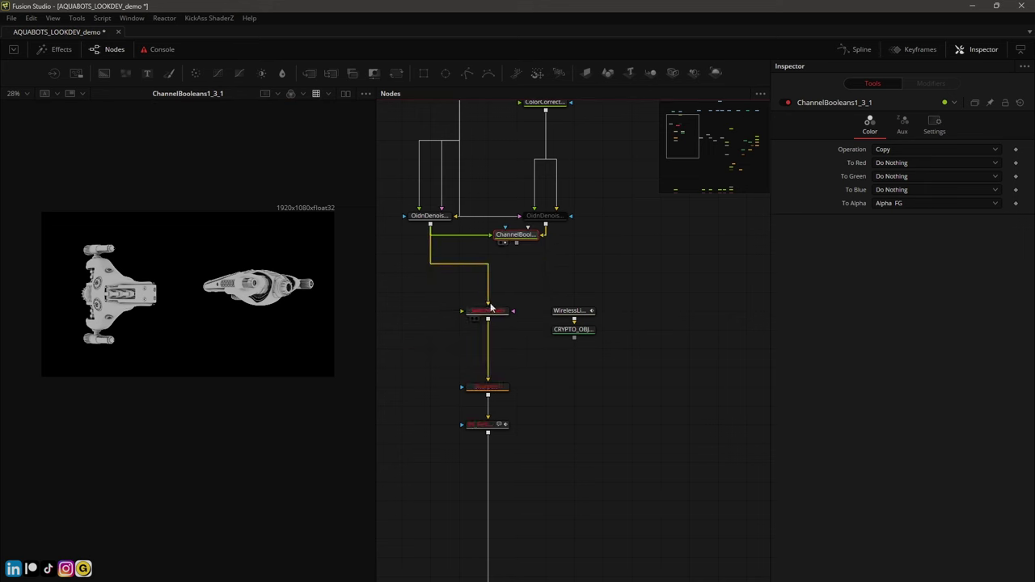
drag(461, 311, 557, 257)
click(475, 318)
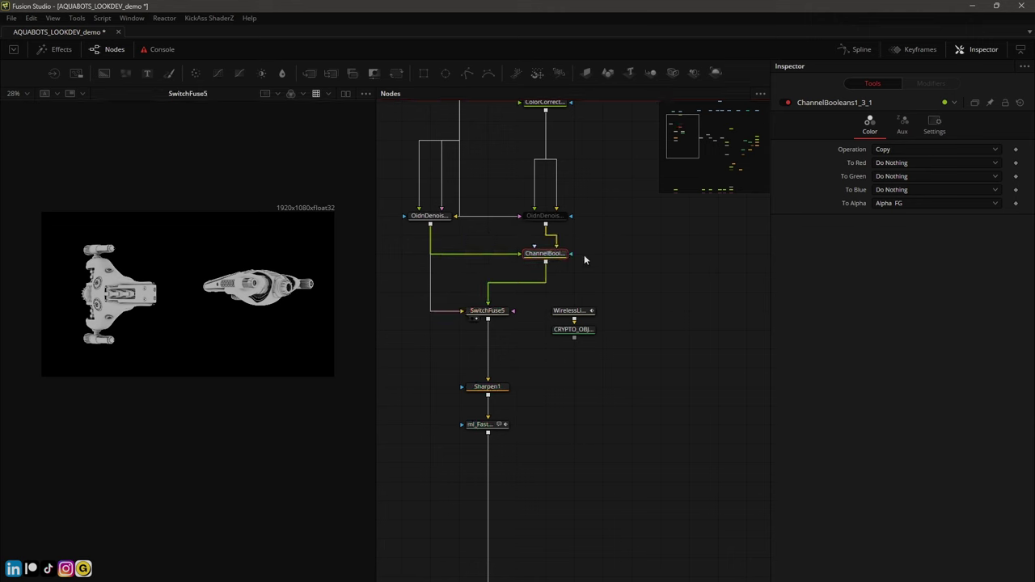
Set Which to 1 on SwitchFuse5 and toggle the viewer's alpha display to check the result
click(487, 311)
click(889, 150)
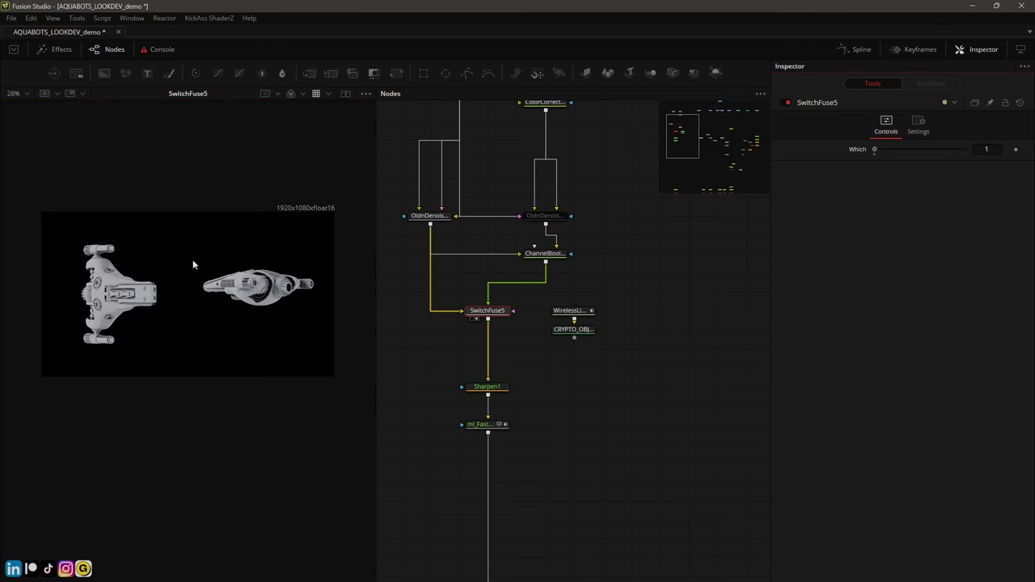
middle_drag(179, 256, 182, 256)
key(a)
key(a)
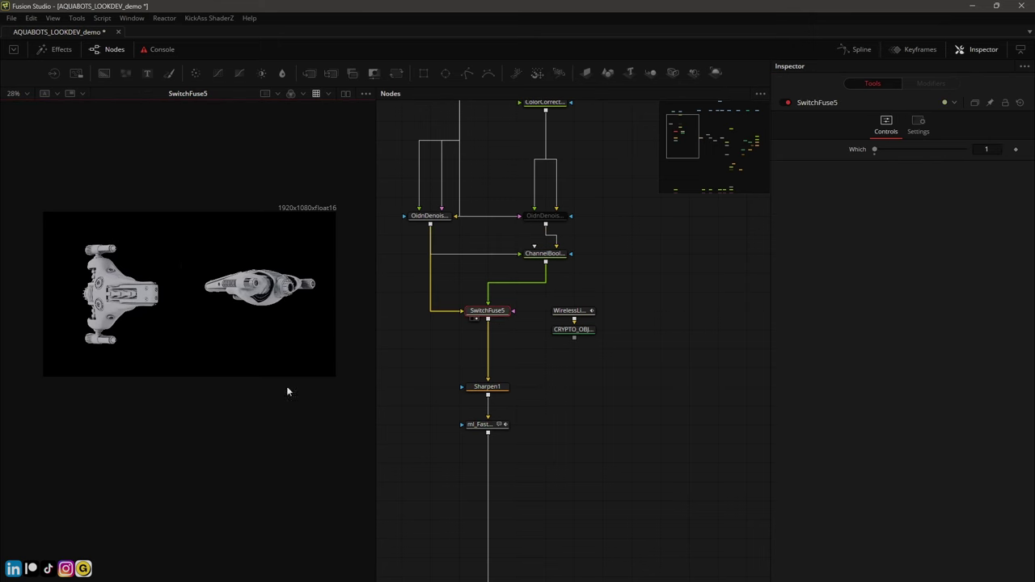
Follow the occlusion branch down to lin_srgb_Output_sRec709_3 and show the settings of the MODEL saver
middle_drag(559, 473, 522, 307)
ctrl+scroll(550, 396, down, 4)
ctrl+scroll(506, 436, up, 2)
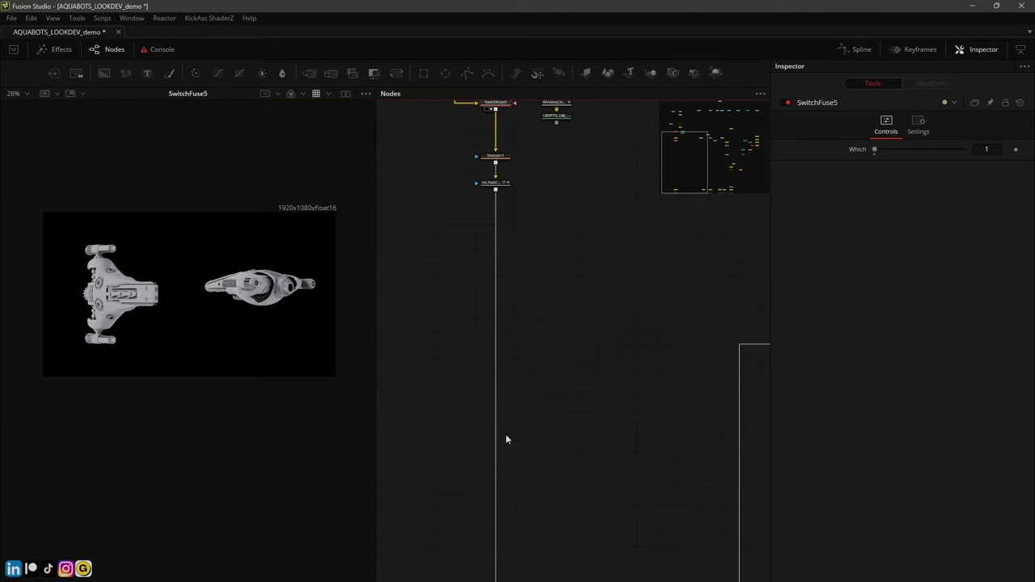
scroll(506, 439, down, 10)
ctrl+scroll(502, 448, up, 5)
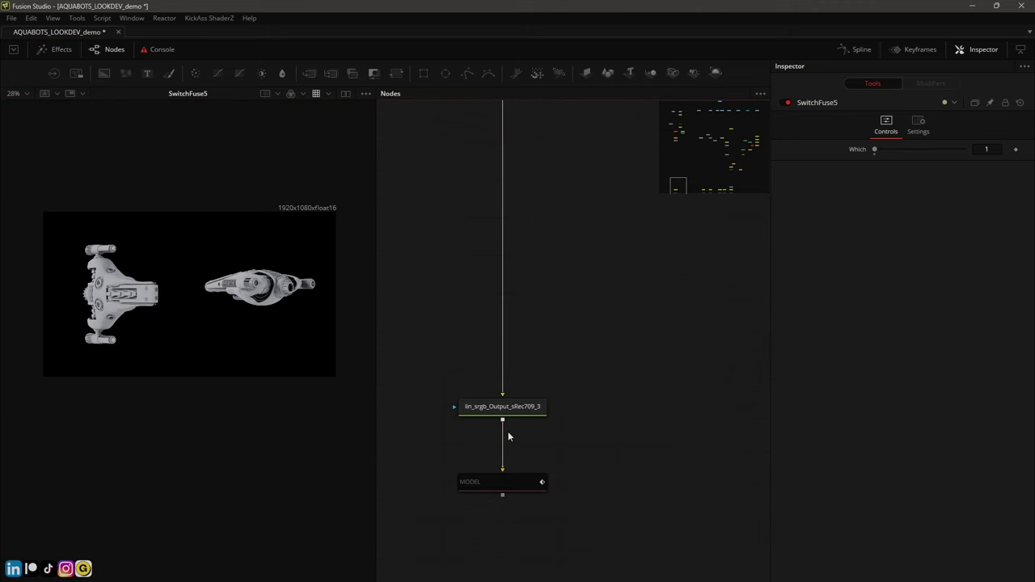
click(505, 489)
Look over the beauty branches running from IN_STUDIO_01, IN_STUDIO_02 and IN_OVERCAST into their denoisers
ctrl+scroll(520, 380, down, 10)
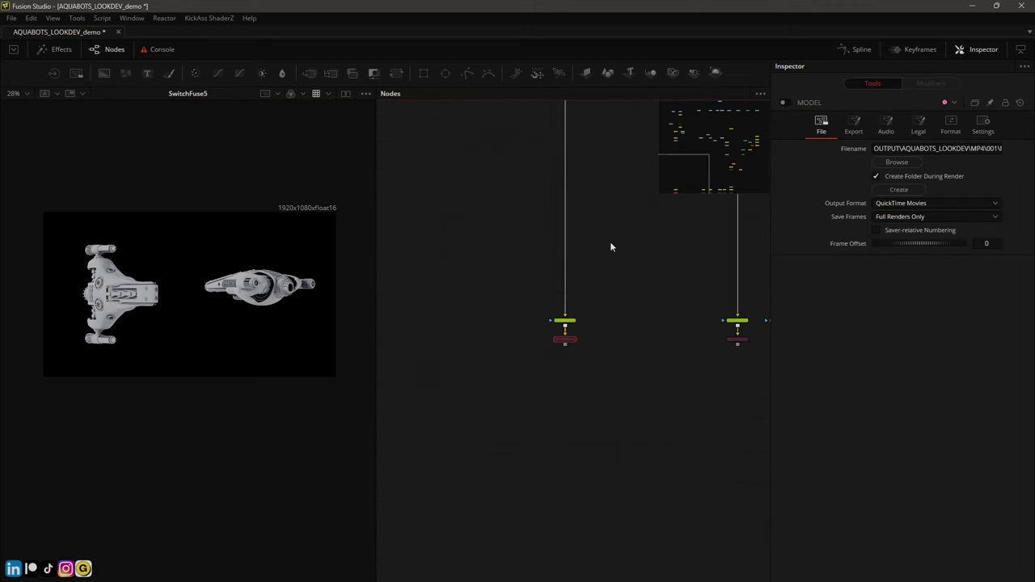
middle_drag(537, 280, 440, 344)
ctrl+scroll(442, 325, up, 5)
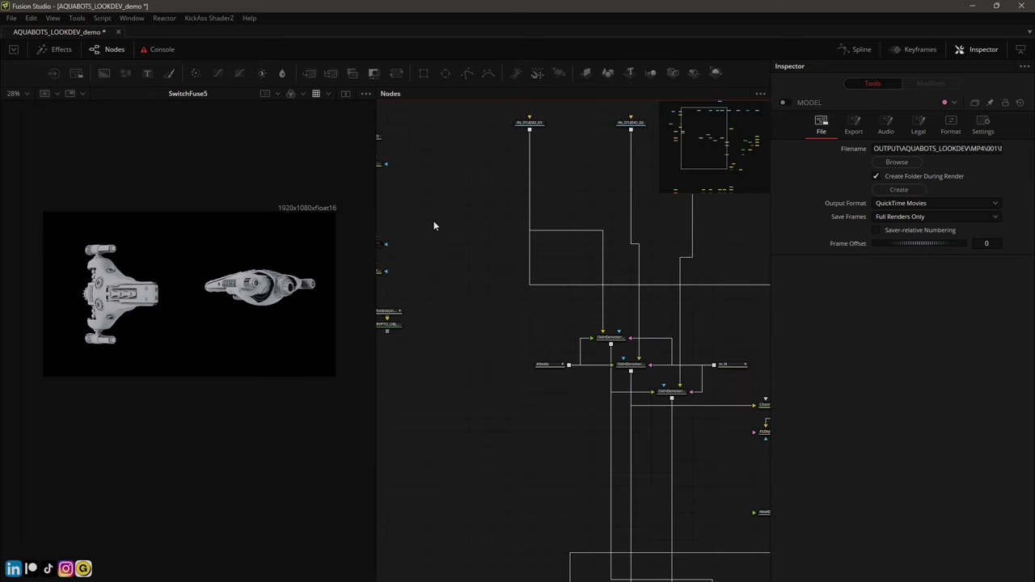
middle_drag(435, 221, 390, 277)
middle_drag(451, 439, 440, 425)
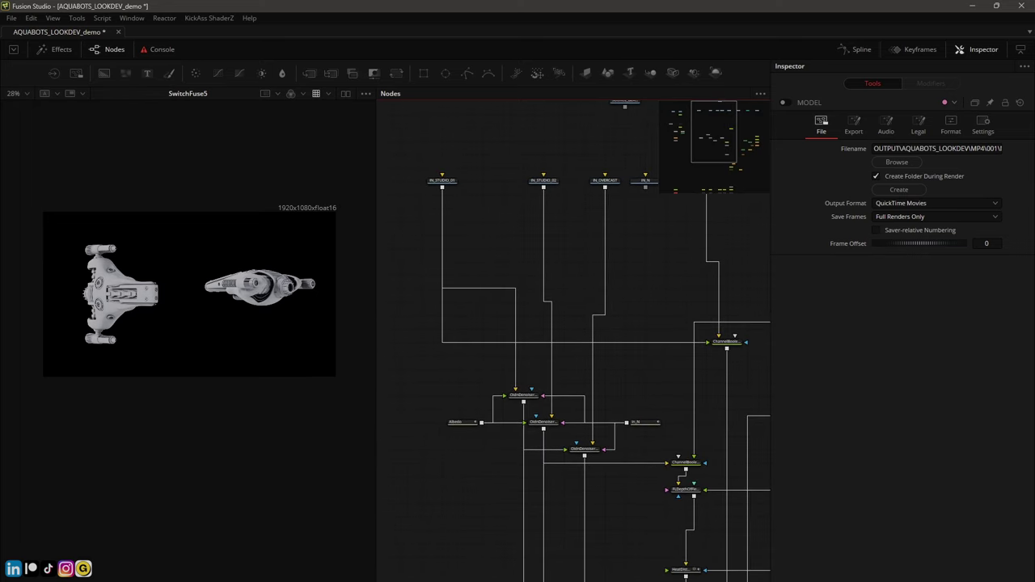
Switch to the Houdini lookdev scene, lower the floating Karma rendering window and widen the network view to expose the utility branch
click(151, 581)
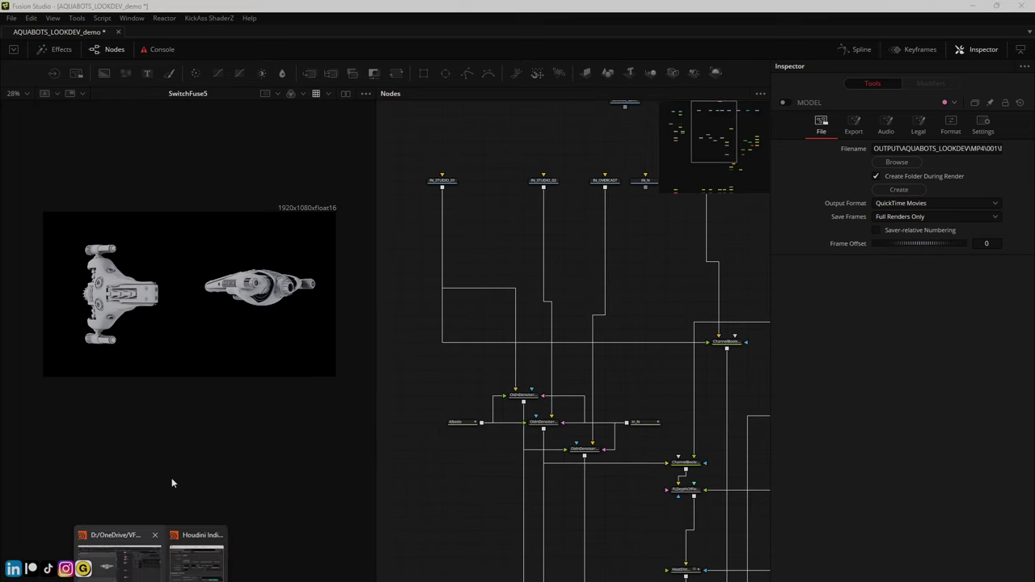
click(129, 558)
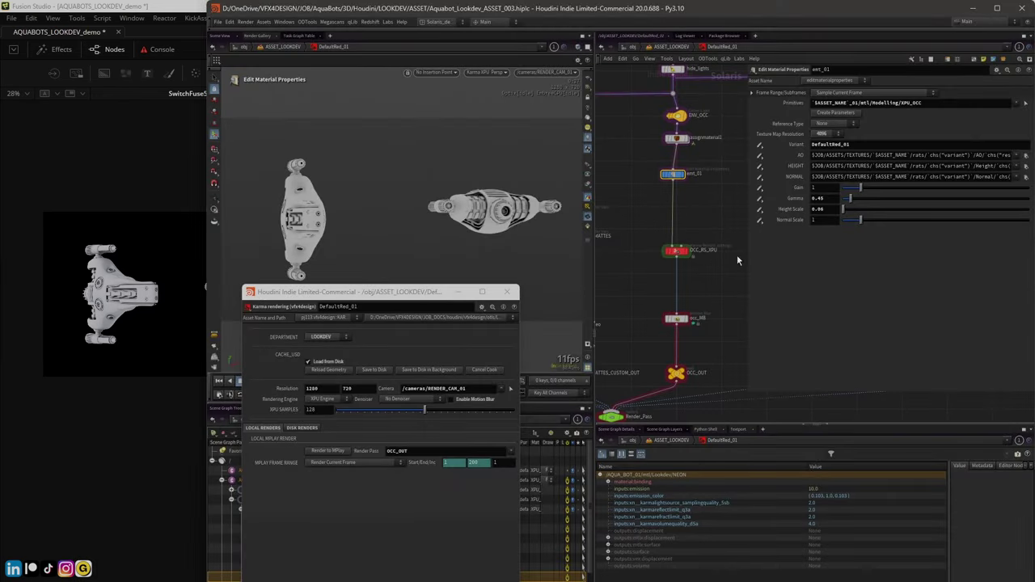
drag(743, 263, 803, 263)
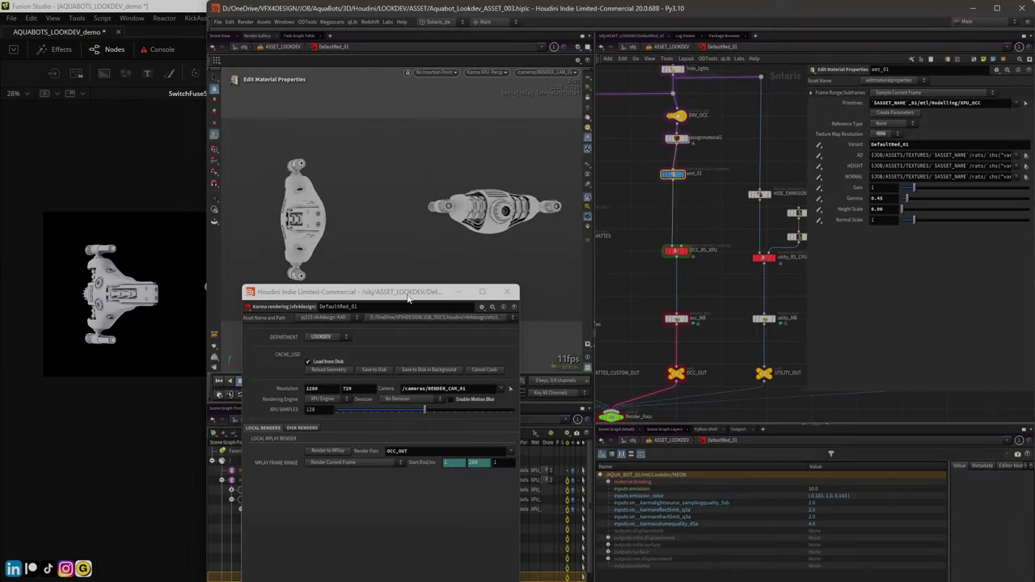
drag(412, 285, 407, 341)
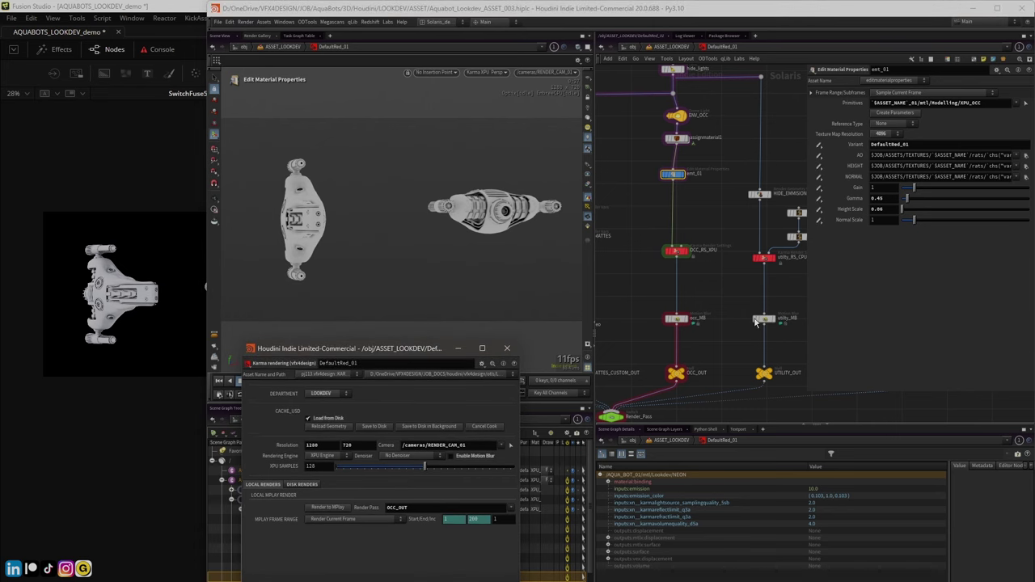
drag(805, 298, 868, 304)
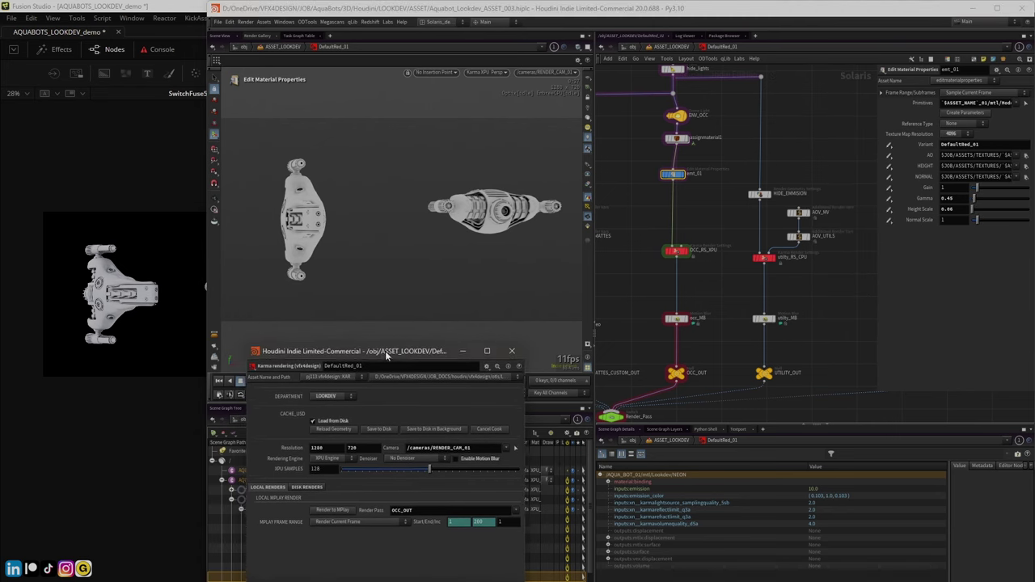
drag(379, 350, 392, 359)
Bring the utility branch into view and show the render variables of the AOV_MV node with more room for its parameters
scroll(807, 246, down, 2)
middle_drag(833, 272, 792, 257)
scroll(688, 276, up, 1)
scroll(776, 255, up, 2)
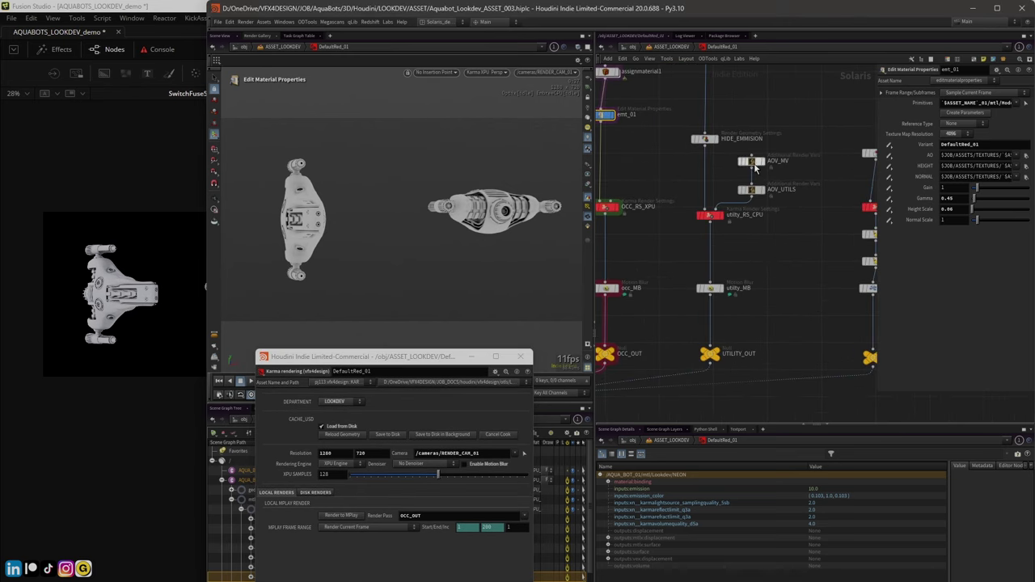
click(751, 161)
drag(872, 130, 836, 131)
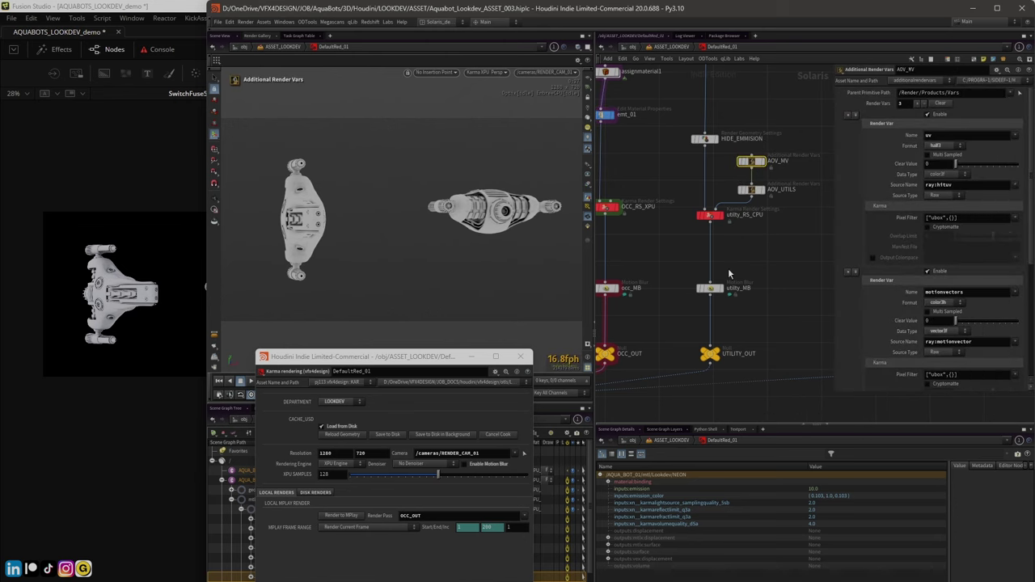
Set the rendering engine of utility_RS_CPU to CPU Engine
click(711, 216)
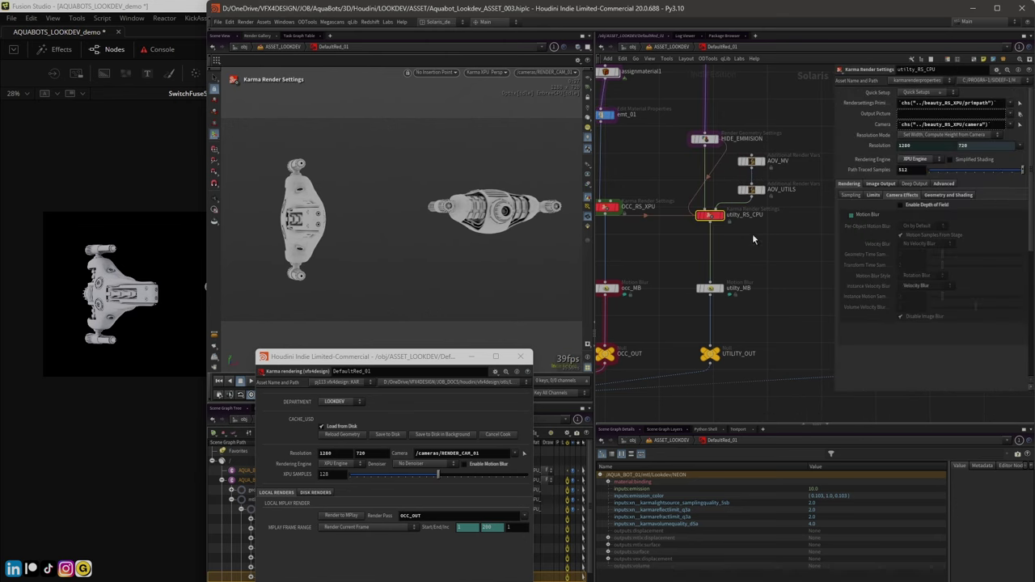
middle_drag(760, 249, 751, 259)
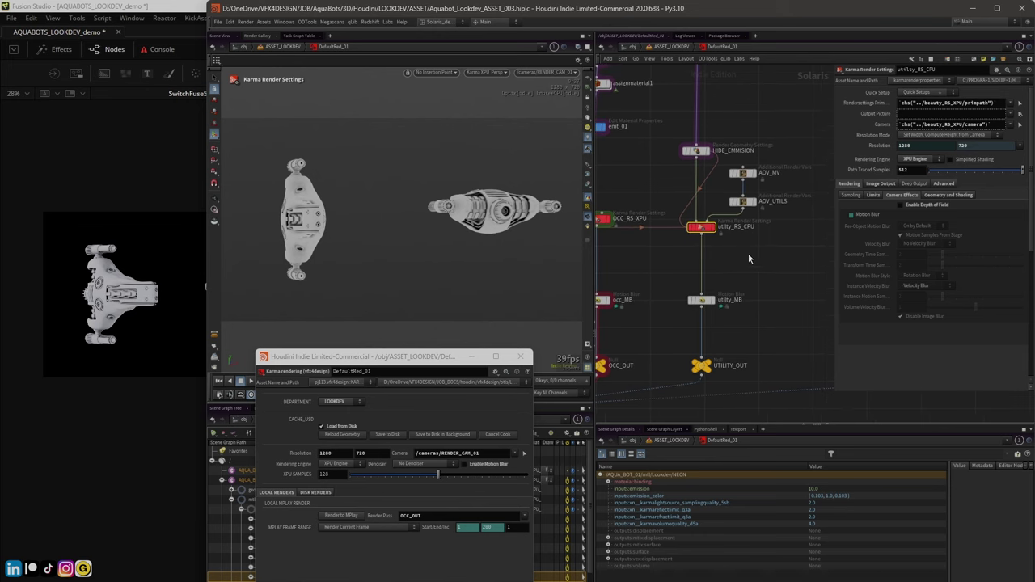
click(914, 160)
click(919, 170)
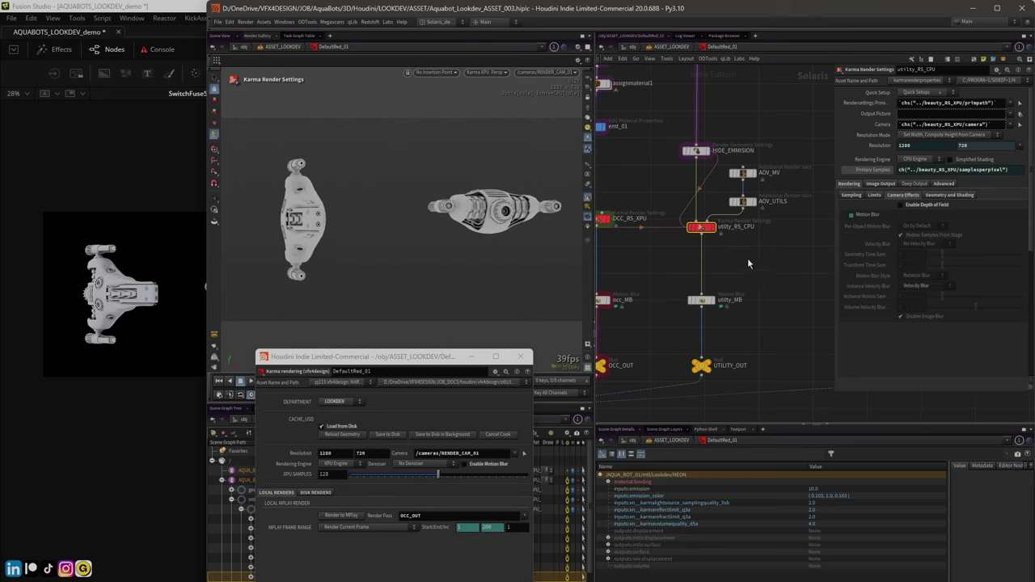
Examine the motionvectors and velocity variables in AOV_MV, and the depth, P and N variables in AOV_UTILS
click(746, 173)
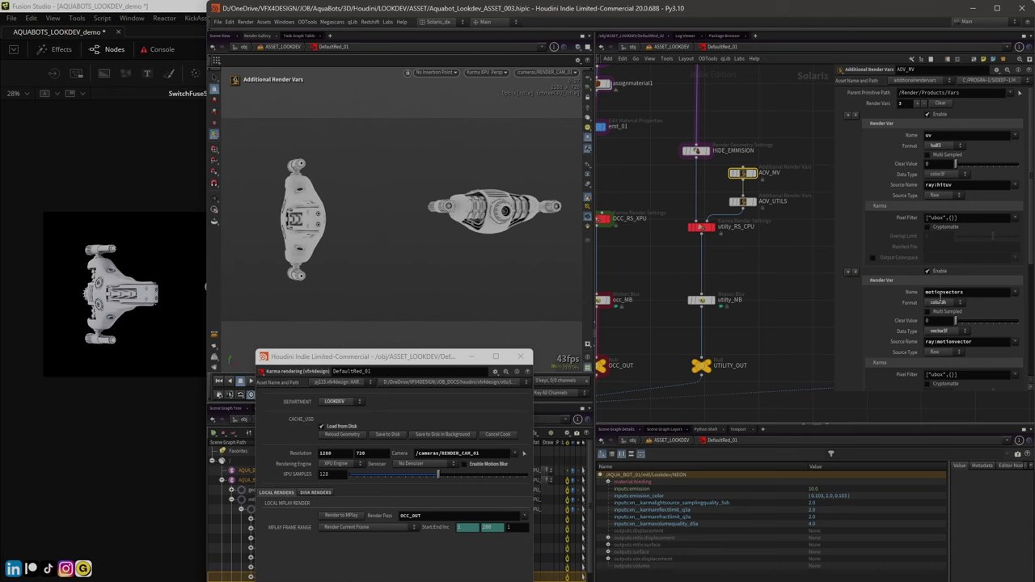
scroll(1031, 176, down, 5)
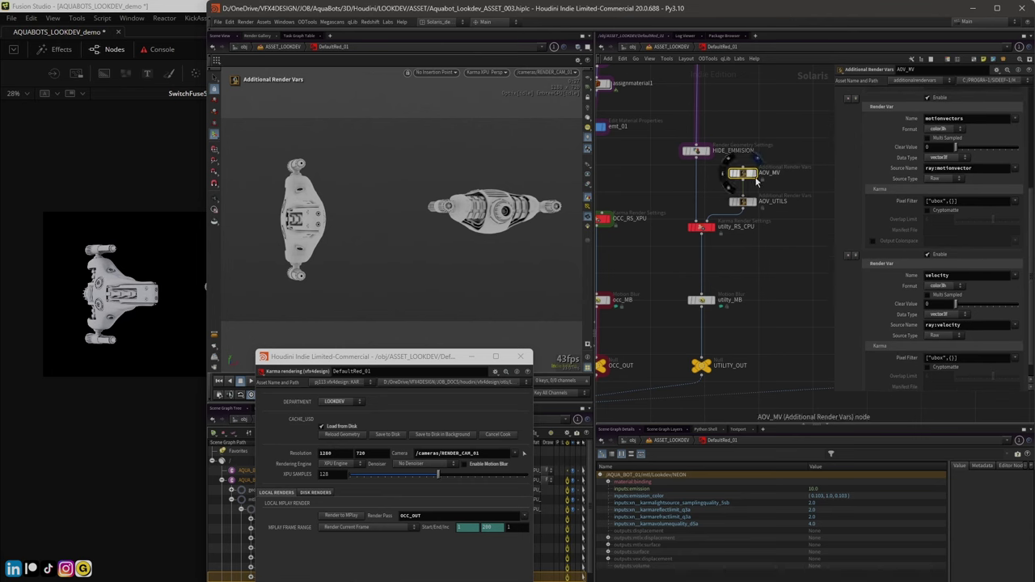
click(746, 204)
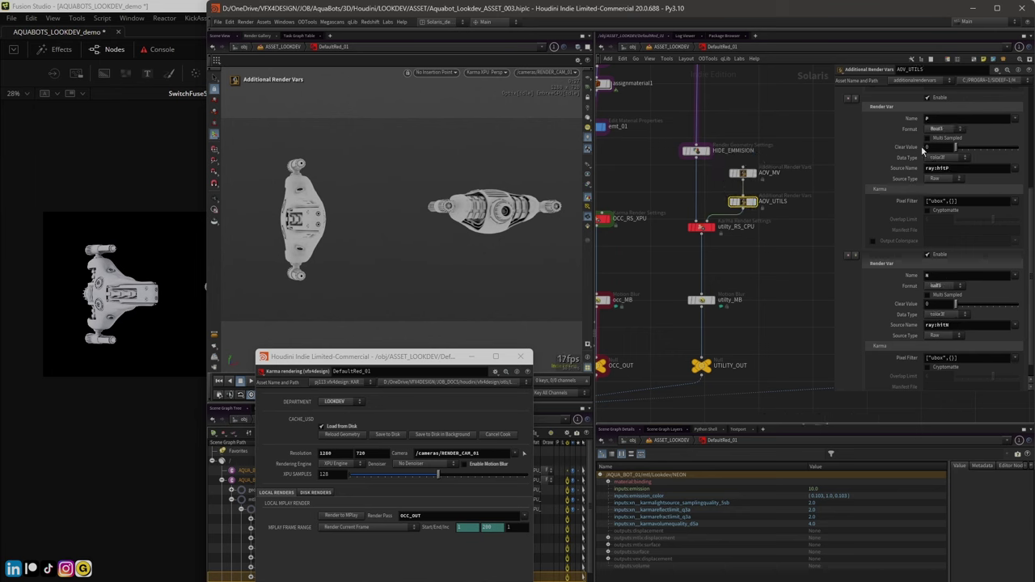
drag(1033, 209, 1026, 110)
middle_drag(661, 235, 720, 272)
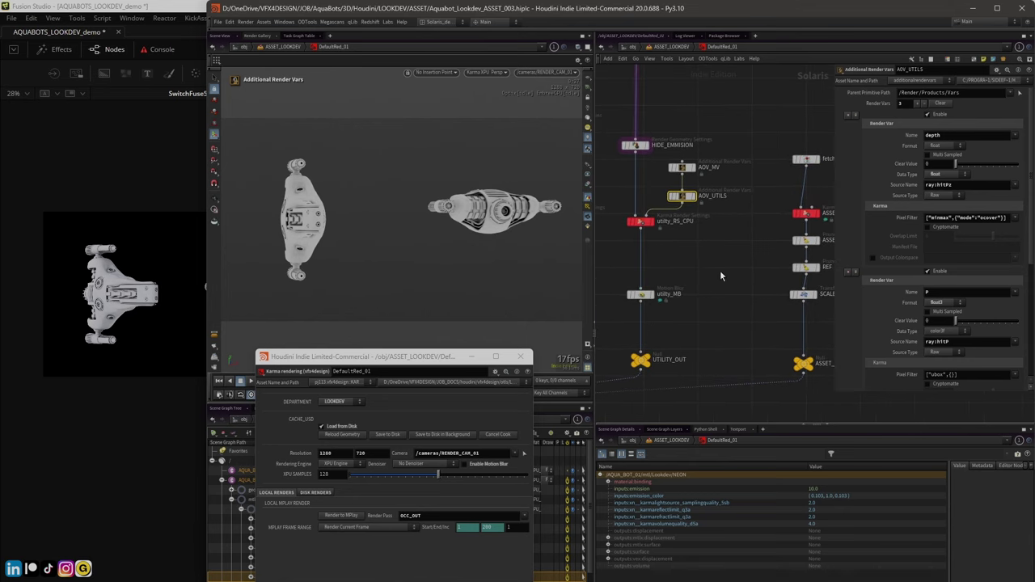
Trace the dependency links of the utility branch from HIDE_EMISSION to UTILITY_OUT, and those of the asset reference branch
scroll(720, 270, down, 1)
drag(635, 143, 687, 356)
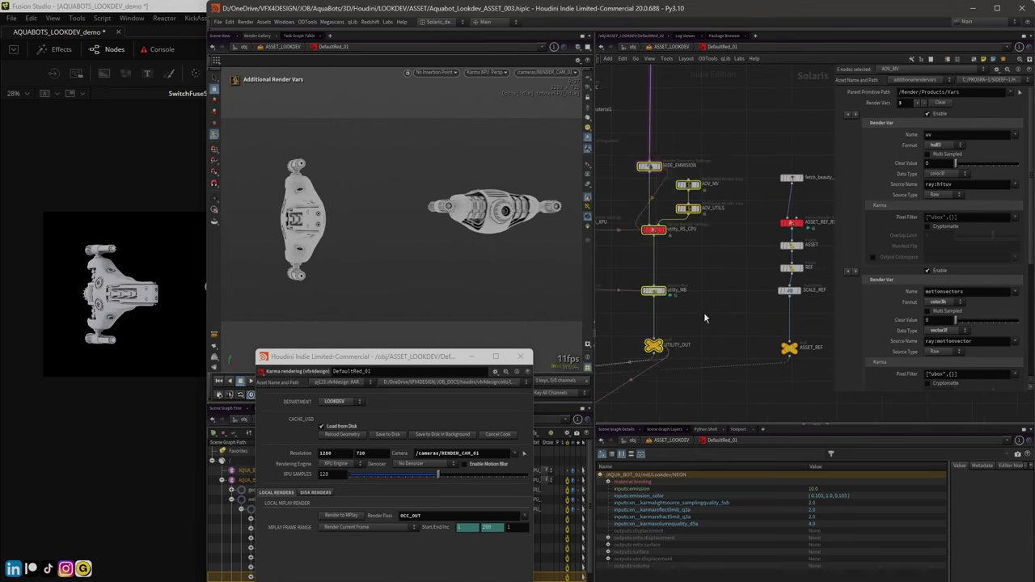
scroll(704, 312, down, 2)
scroll(726, 304, up, 2)
middle_drag(728, 304, 662, 286)
drag(690, 135, 755, 353)
middle_drag(662, 321, 733, 262)
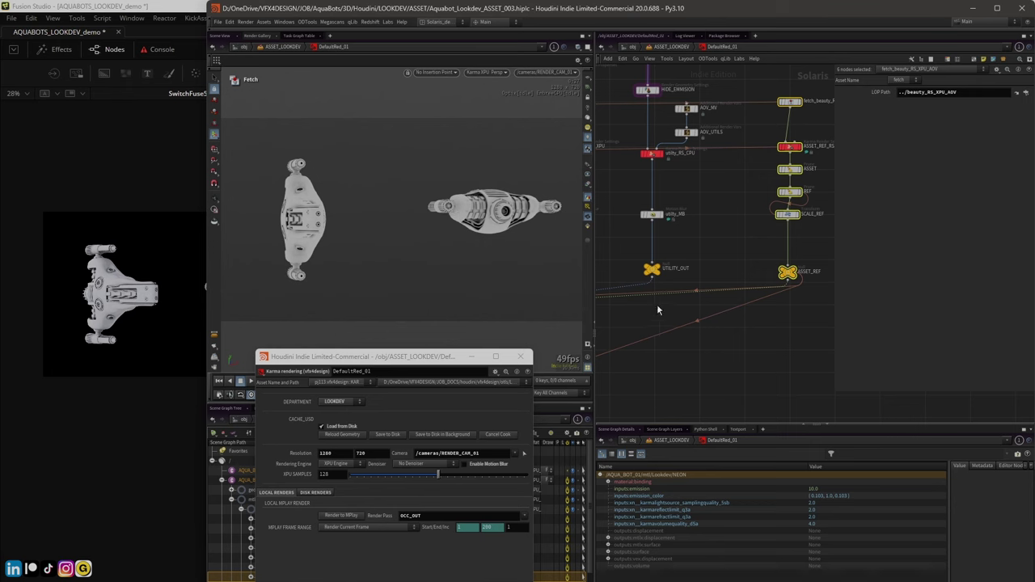
Examine the ASSET_REF branch and the Path Traced Samples expression of ASSET_REF_RS_XPU, returning the parameter to its value display
scroll(675, 307, down, 1)
middle_drag(726, 236, 670, 272)
scroll(675, 262, up, 1)
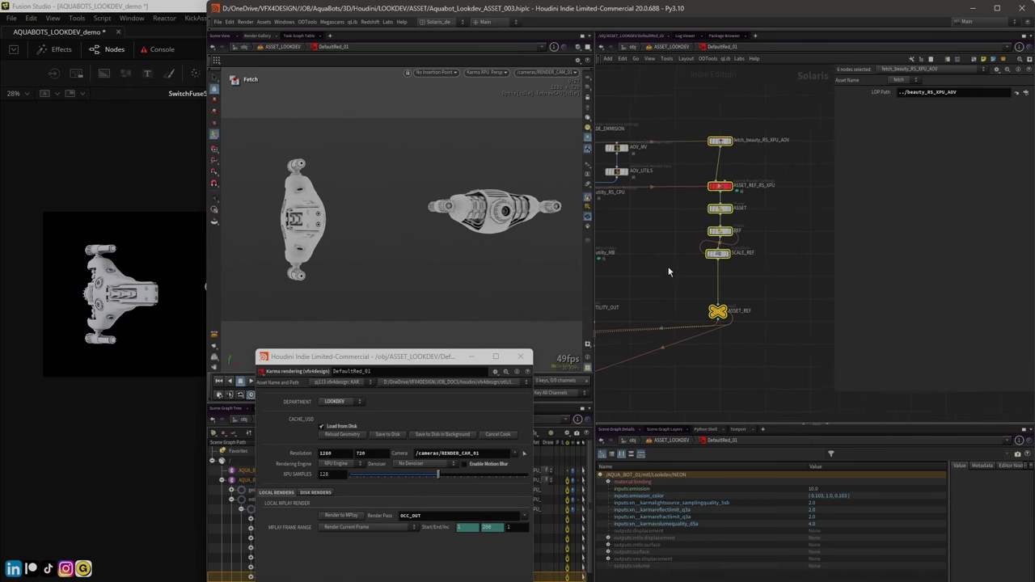
scroll(669, 273, up, 2)
click(668, 272)
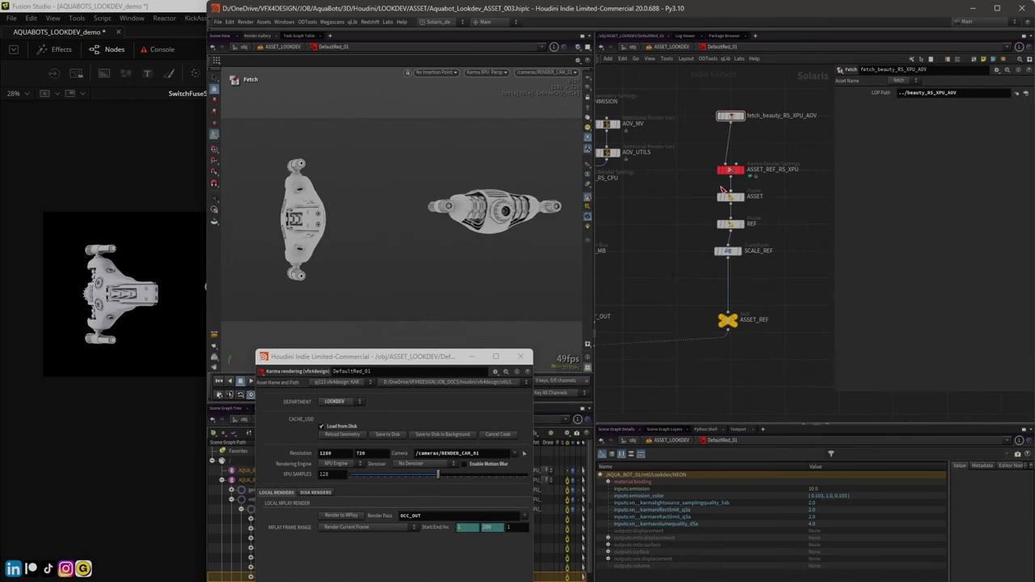
click(732, 170)
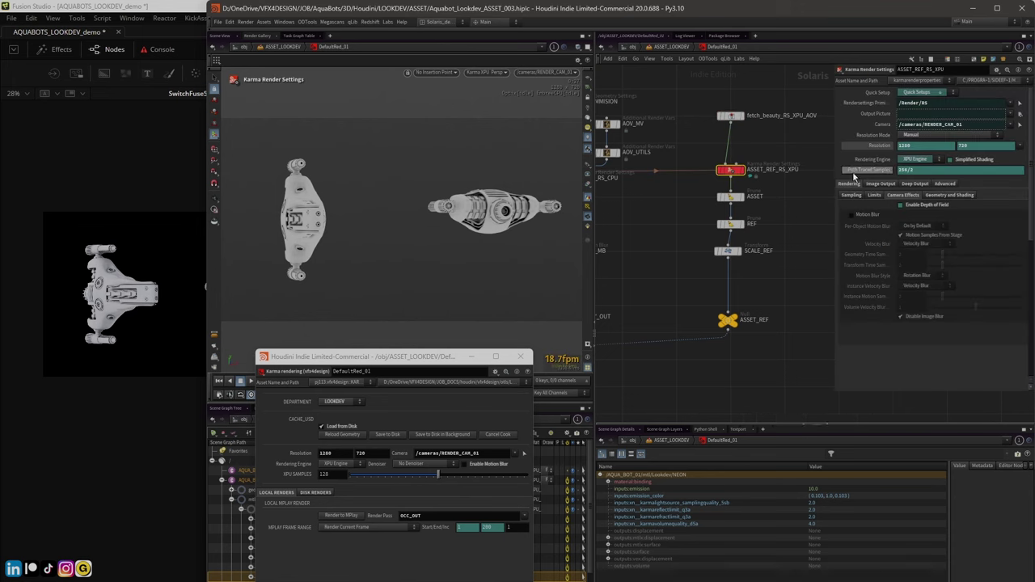
key(Return)
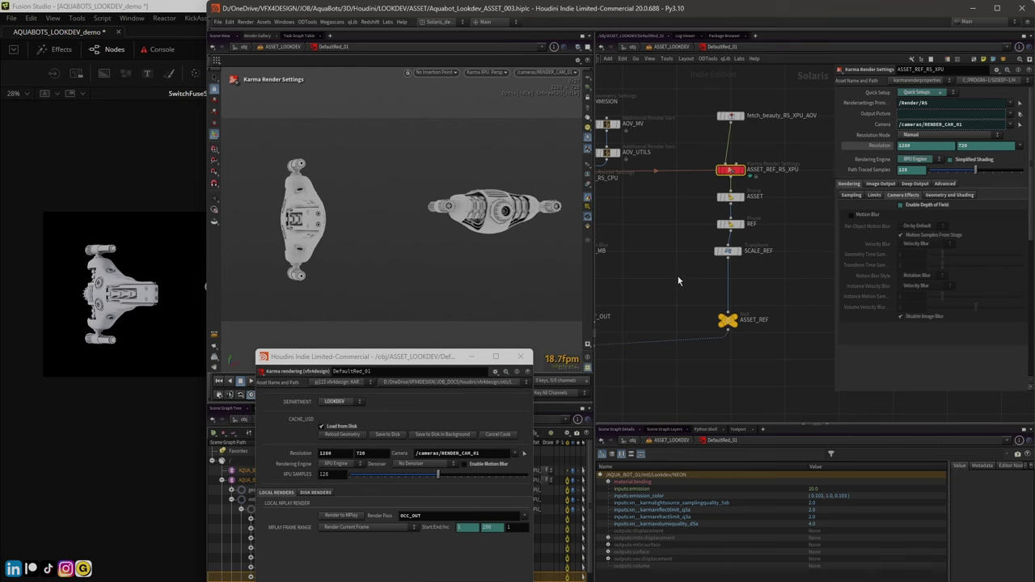
Show the parameters of the OUTPUT_ALL node below Render_Pass and bring the pass branches above it into view
scroll(672, 279, down, 3)
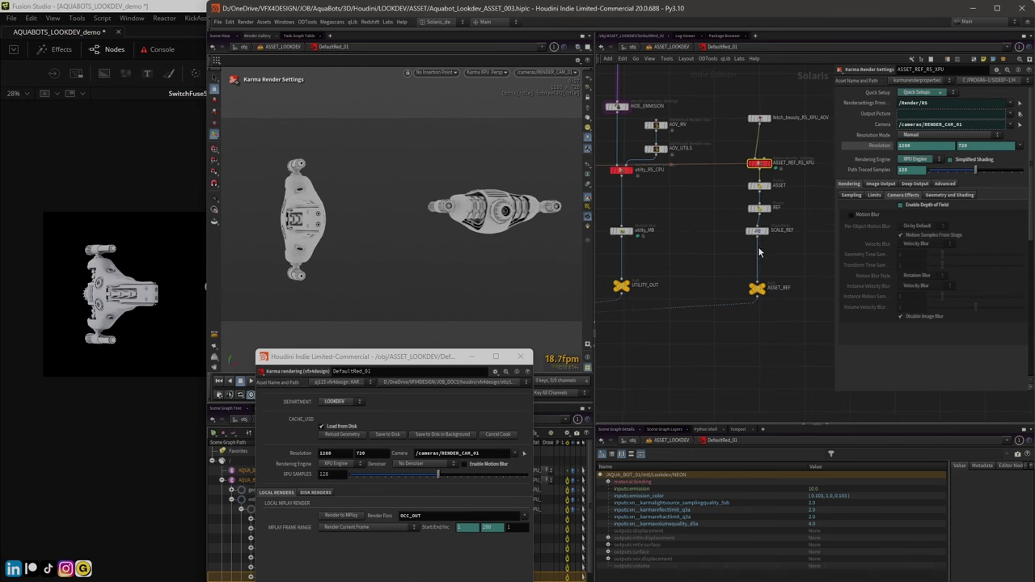
middle_drag(700, 272, 714, 261)
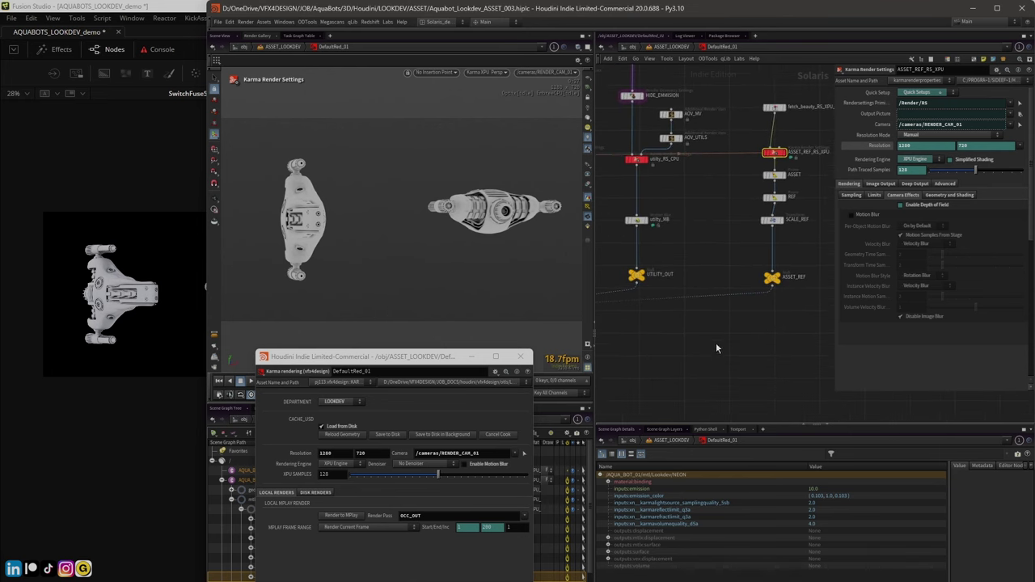
scroll(712, 345, down, 1)
middle_drag(702, 347, 757, 308)
scroll(732, 324, down, 1)
middle_drag(681, 337, 760, 307)
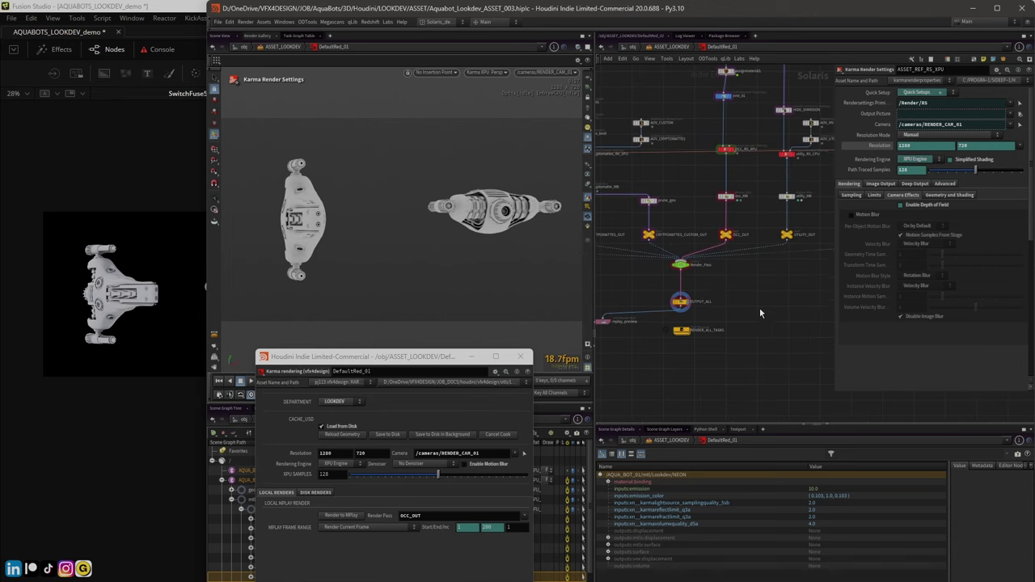
click(685, 304)
scroll(673, 199, down, 3)
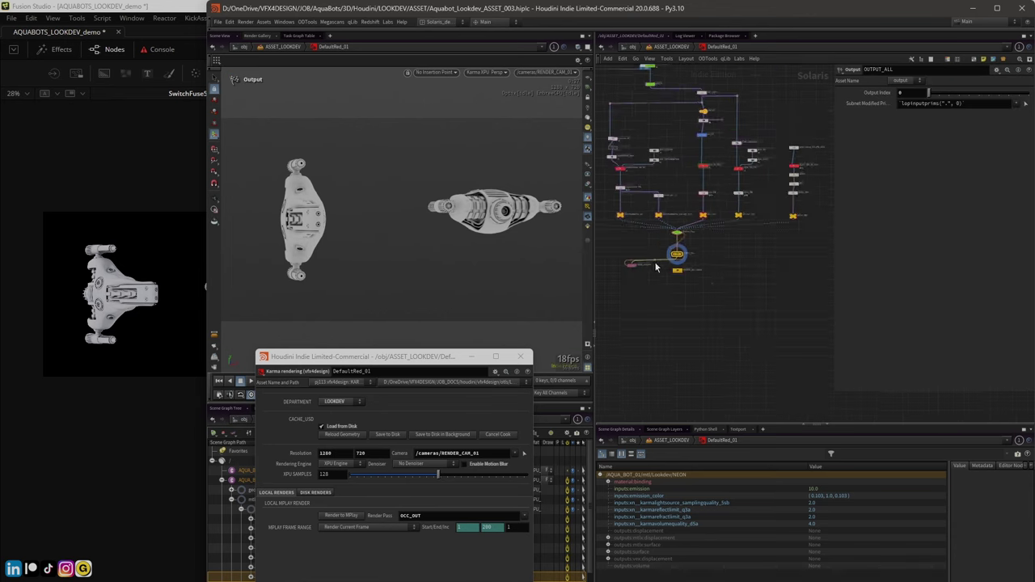
scroll(656, 267, up, 2)
Move the floating Karma rendering window aside, set the render pass to BEAUTY_OUT and change the viewport's lighting display
drag(441, 364, 412, 308)
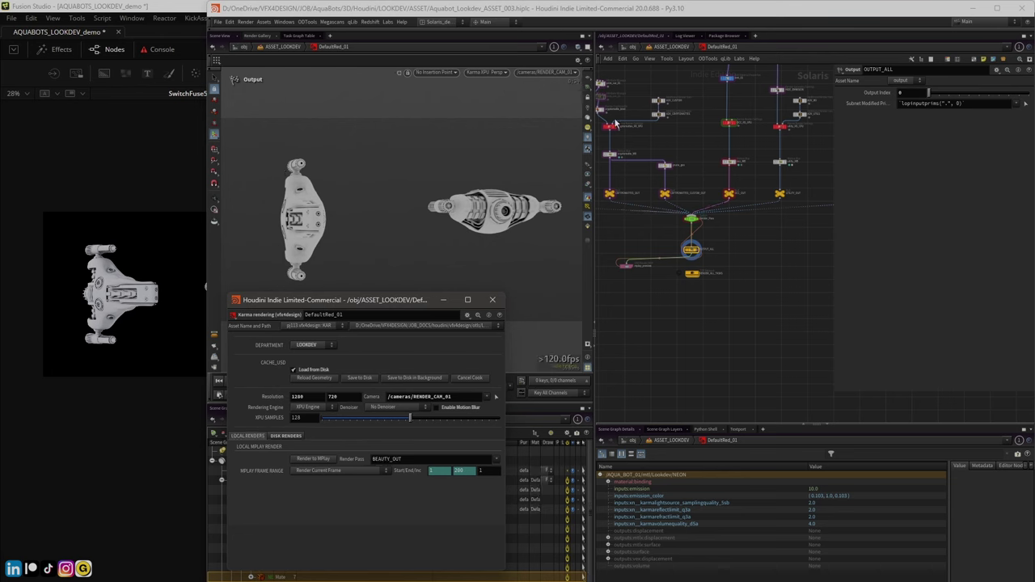
scroll(760, 200, down, 3)
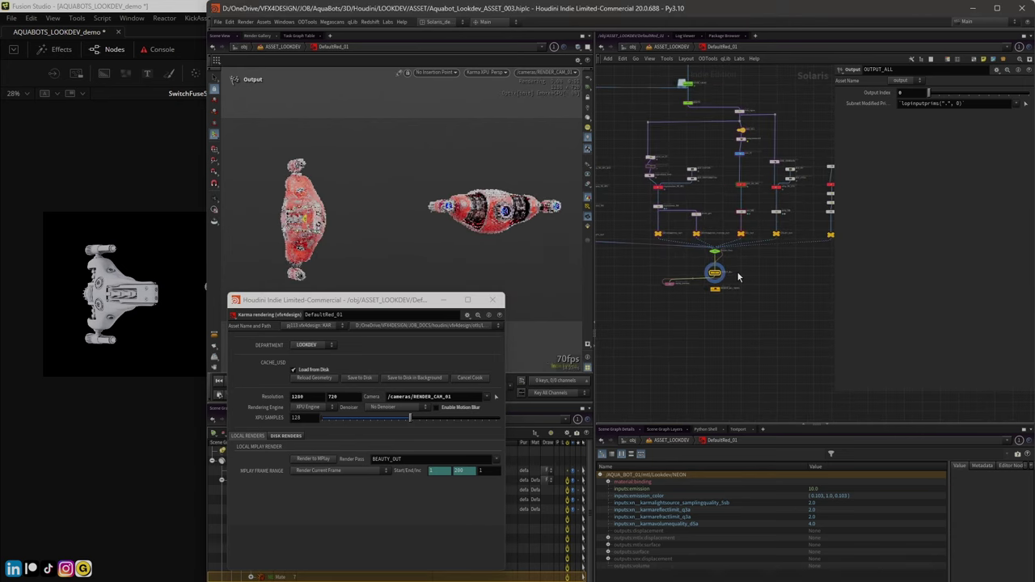
click(589, 186)
click(623, 218)
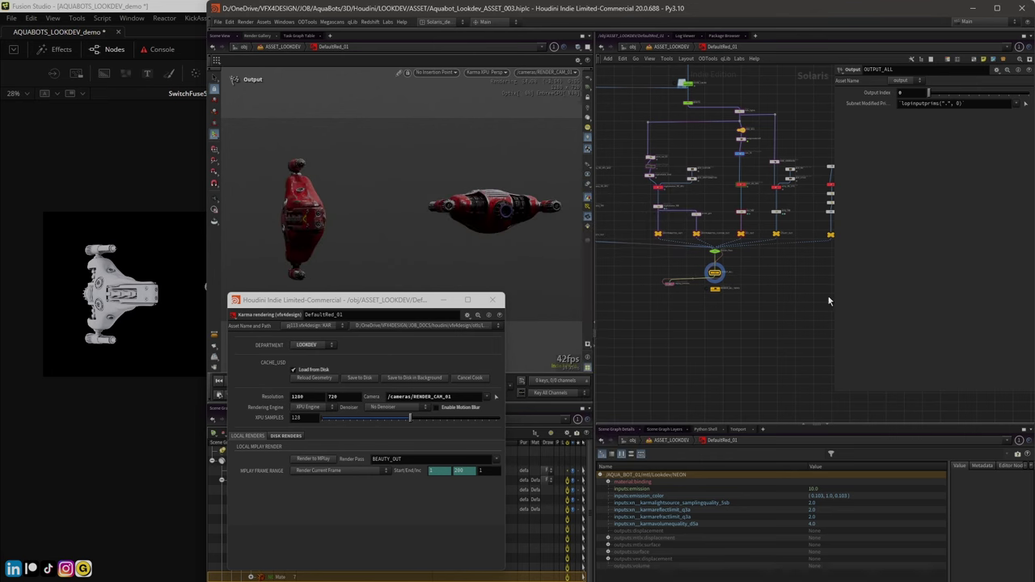
Give the network view slightly more width and switch the viewport from Karma XPU to its regular non-Karma display
drag(831, 296, 857, 296)
middle_drag(763, 326, 769, 337)
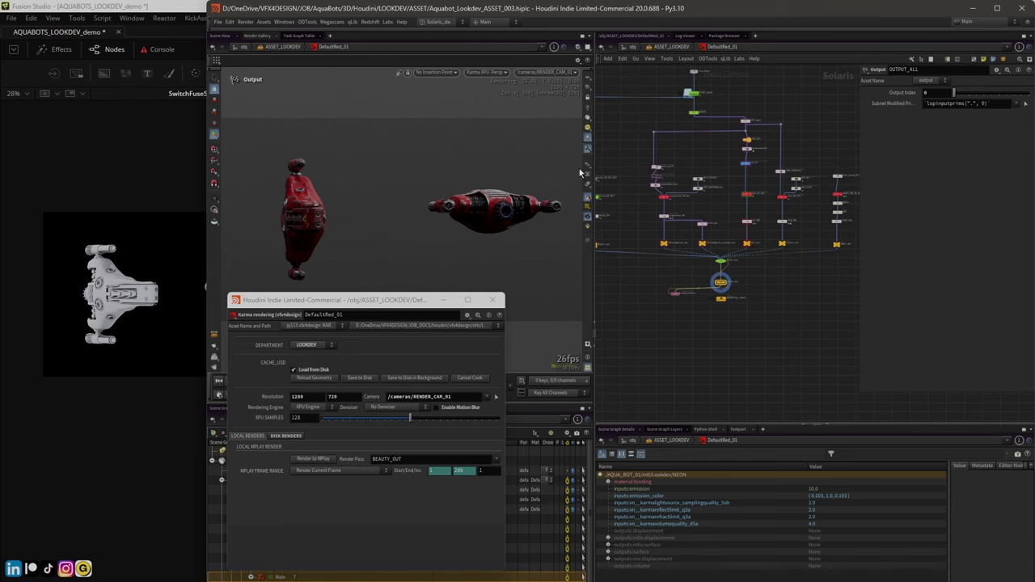
click(477, 72)
click(486, 104)
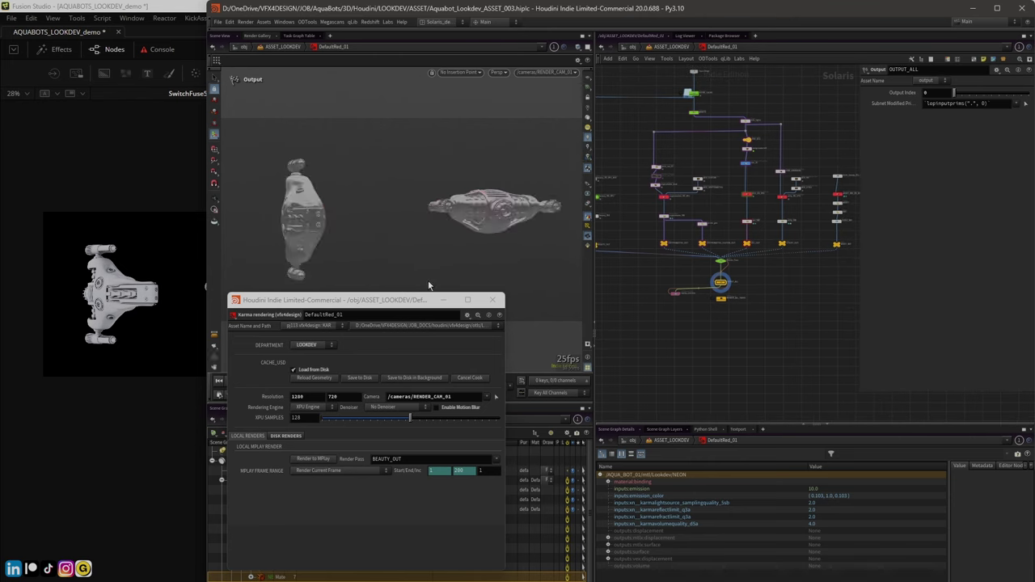
Close the floating Karma rendering window, extend the Houdini window across the screen and widen the network view around OUTPUT_ALL
click(492, 300)
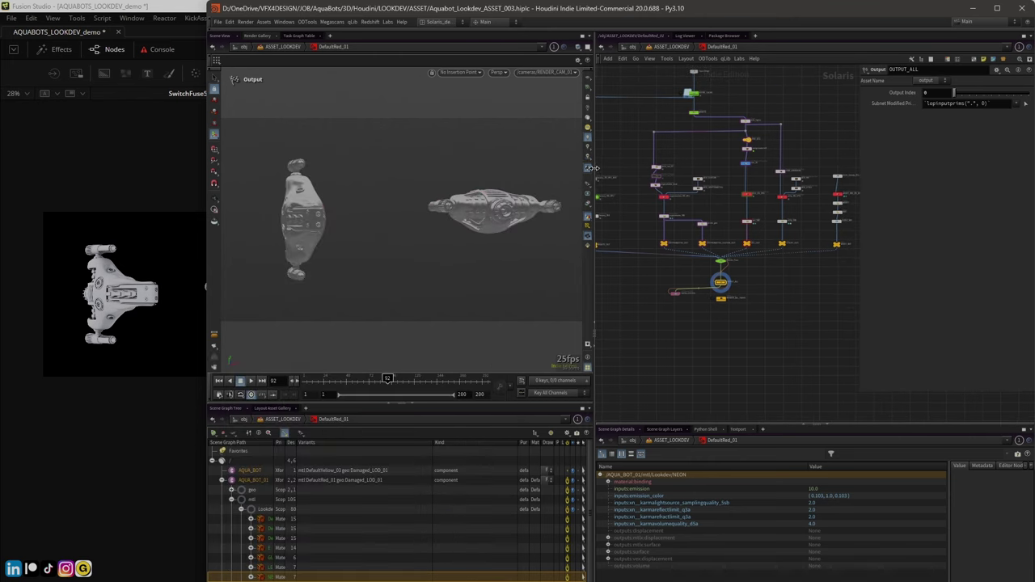
drag(595, 310, 587, 310)
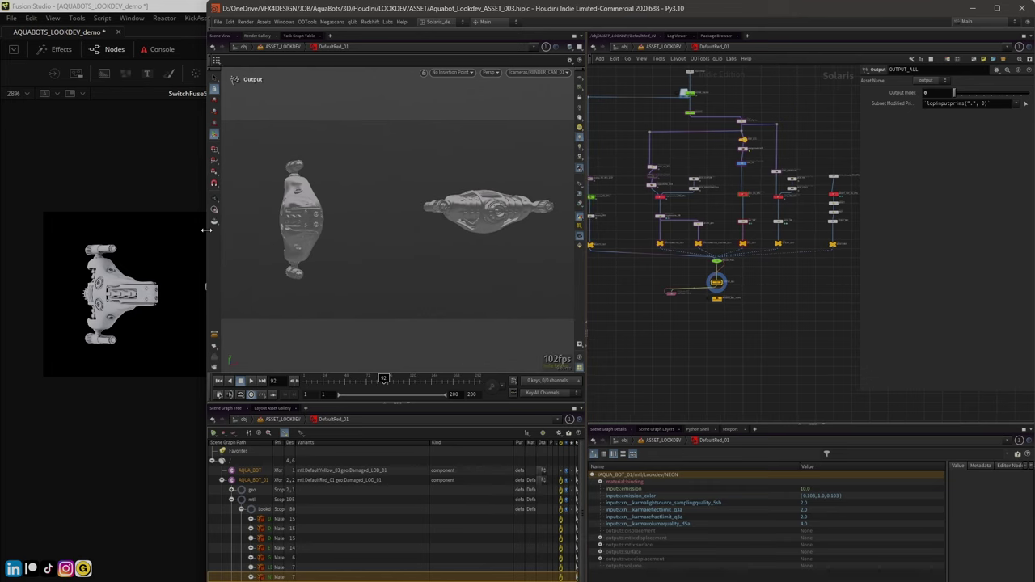
drag(208, 229, 3, 239)
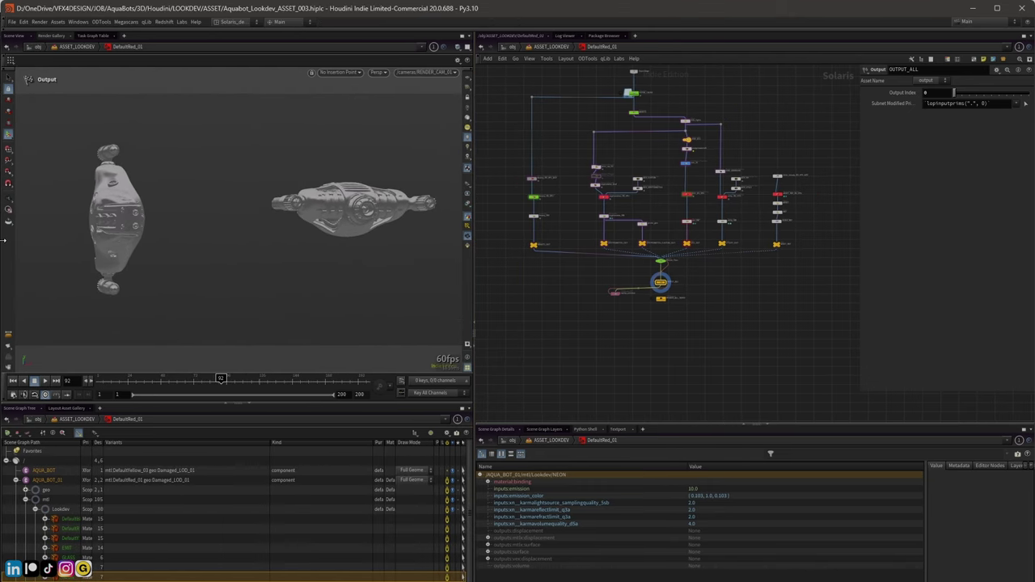
drag(475, 267, 381, 267)
scroll(627, 293, up, 3)
scroll(667, 287, up, 3)
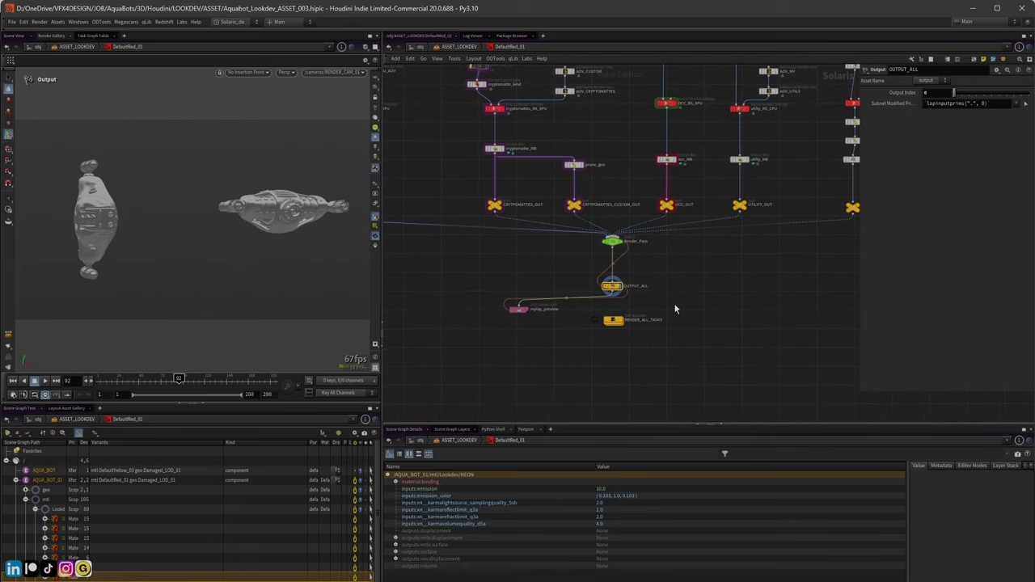
Trace the links from the pass outputs to the RENDER_ALL_TASKS TOP network and open that network
click(603, 325)
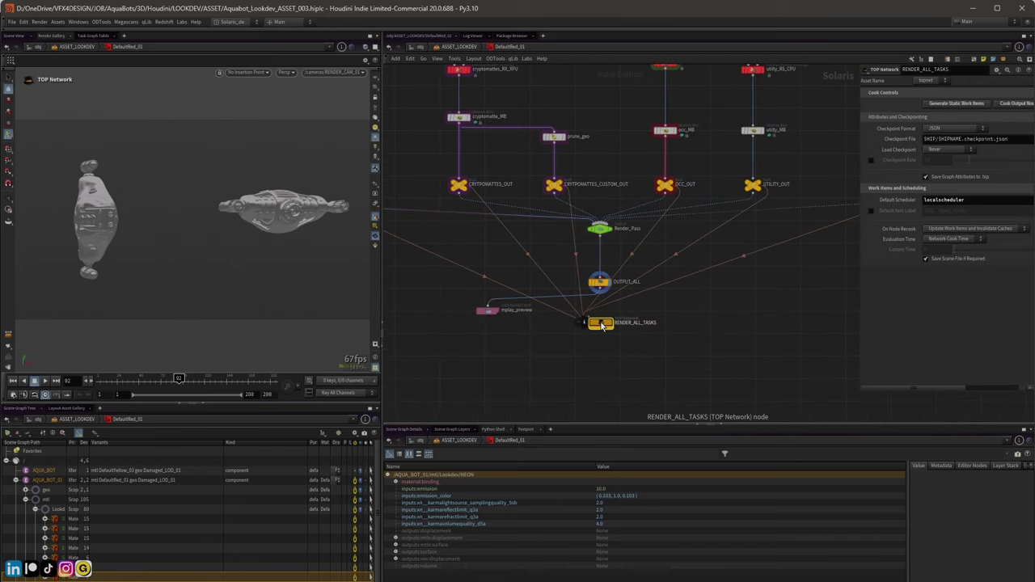
middle_drag(610, 354, 664, 344)
scroll(661, 342, down, 2)
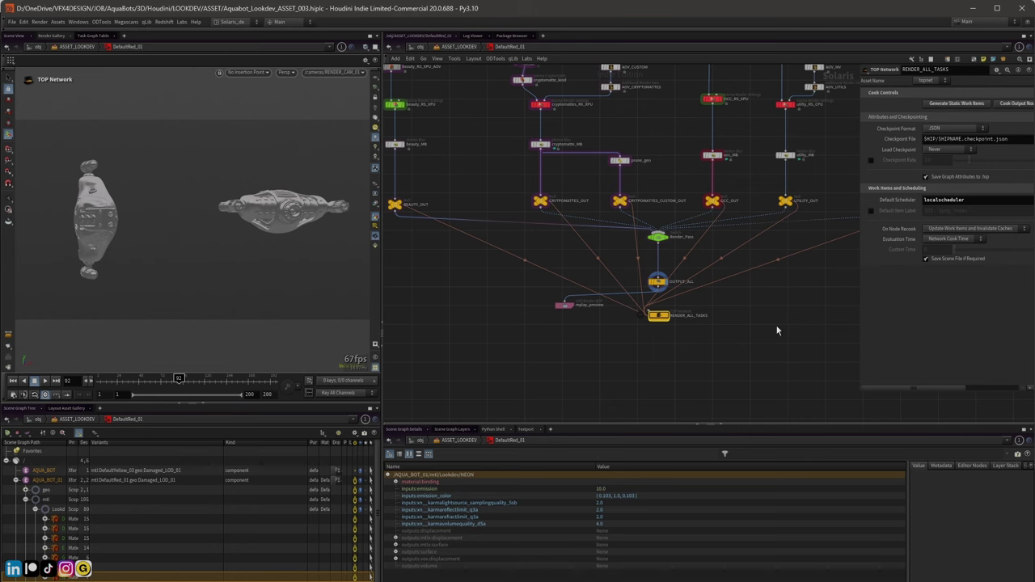
scroll(697, 334, down, 3)
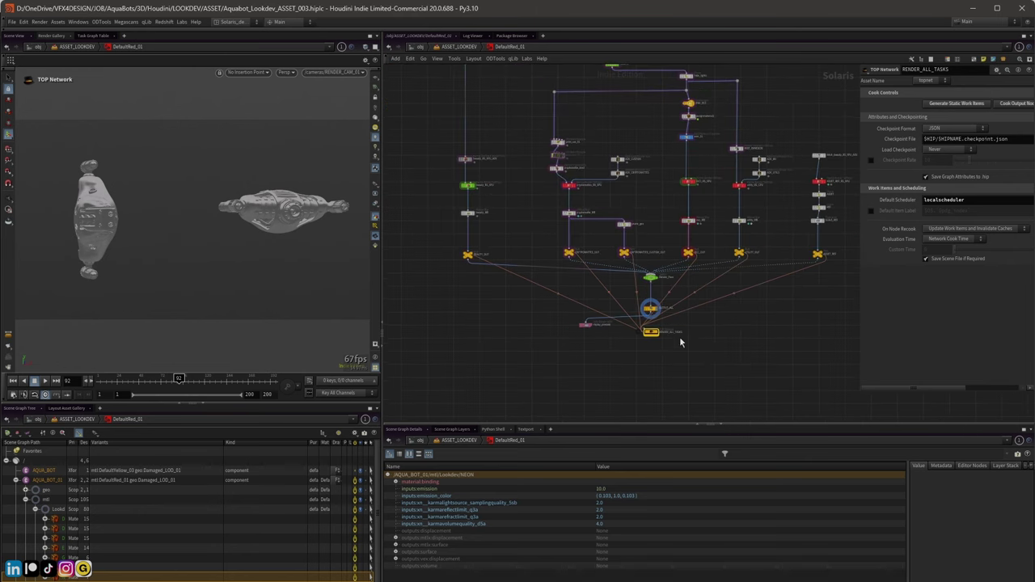
double_click(651, 332)
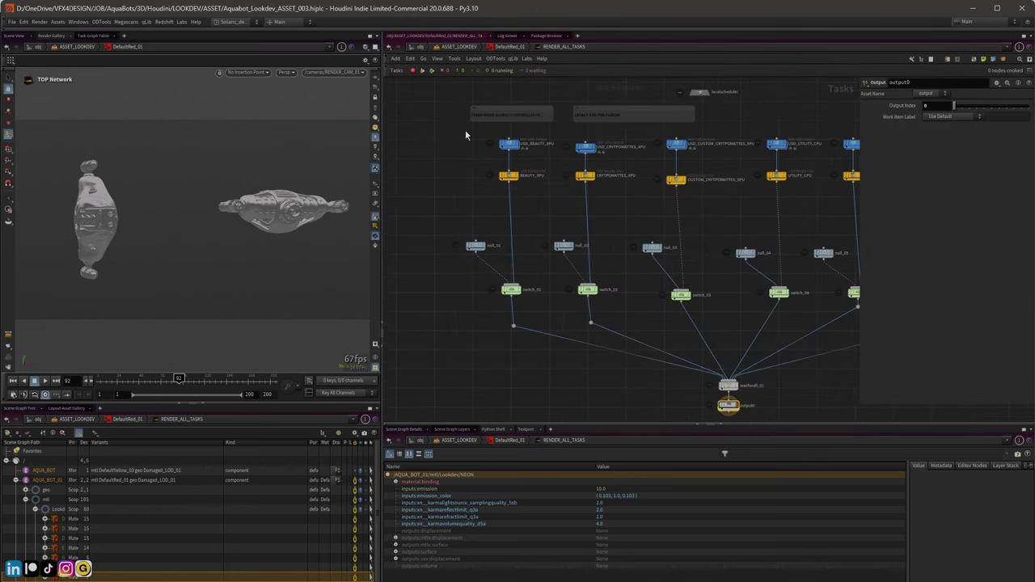
Select the complete row of USD pass nodes from USD_BEAUTY_XPU to the asset reference, and show USD_BEAUTY_XPU on its own
drag(466, 135, 857, 162)
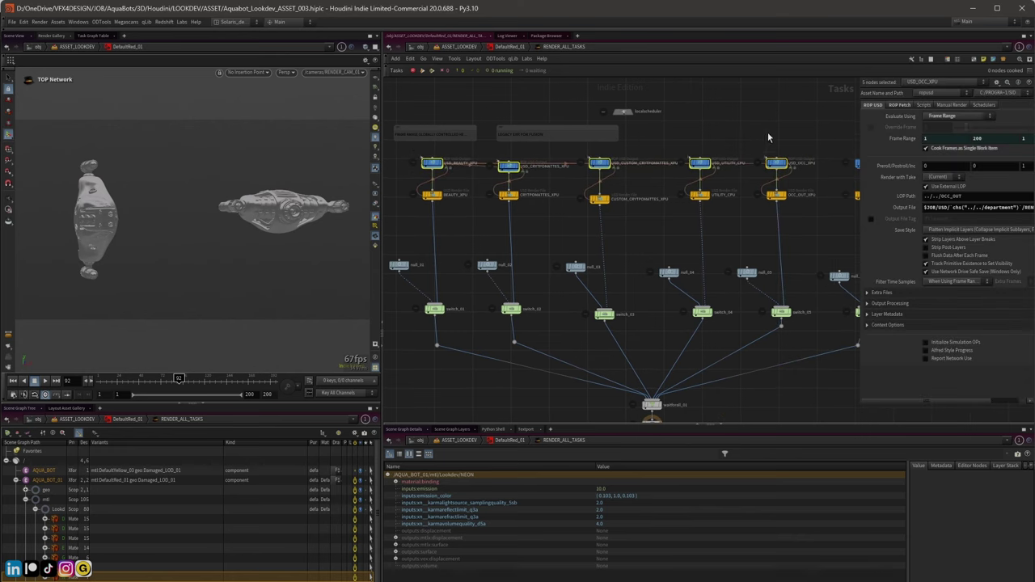
key(h)
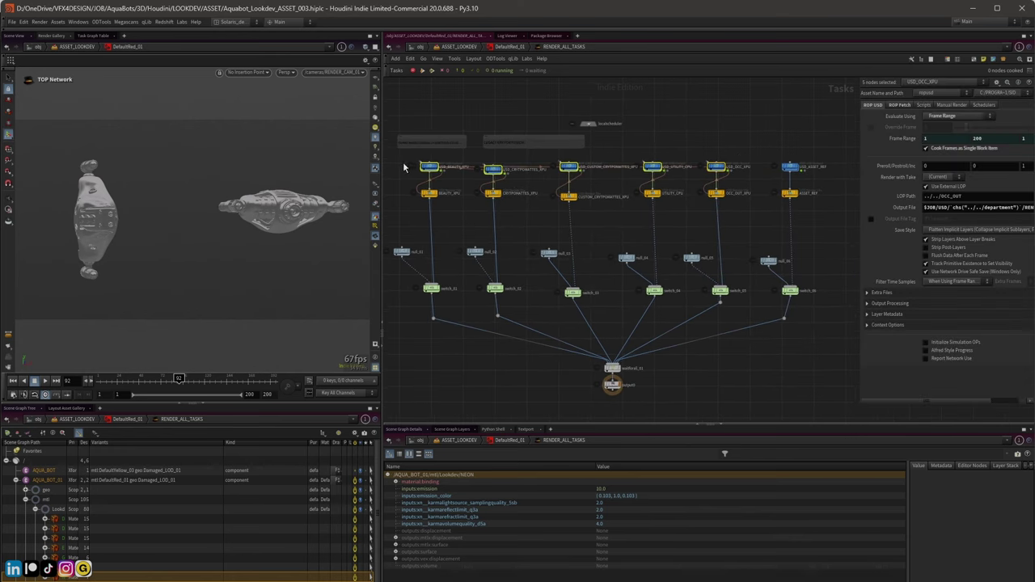
drag(405, 166, 812, 174)
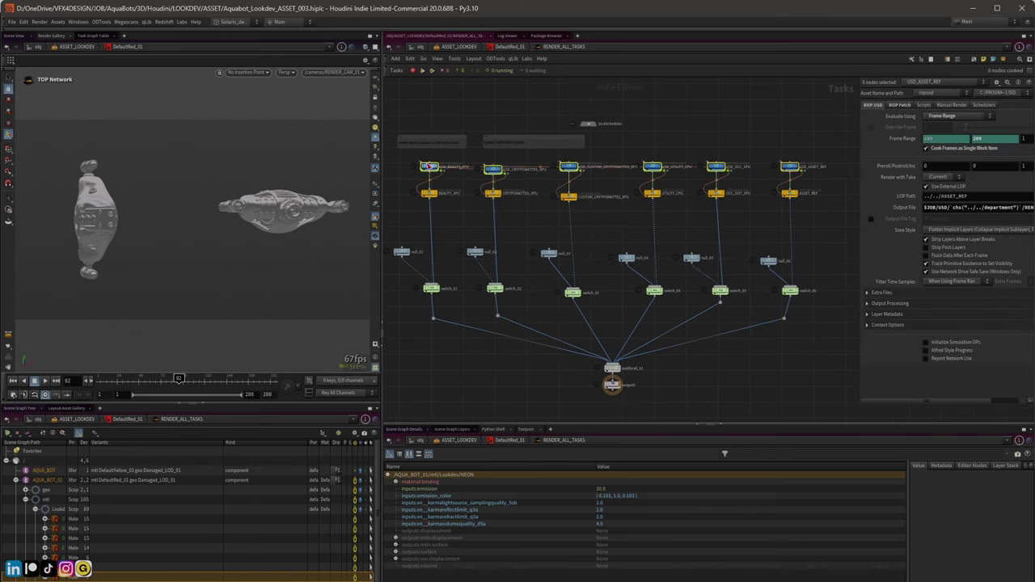
shift+click(429, 167)
Examine the full Override Output expression of BEAUTY_XPU with the parameters temporarily widened
middle_drag(518, 244, 531, 244)
click(443, 197)
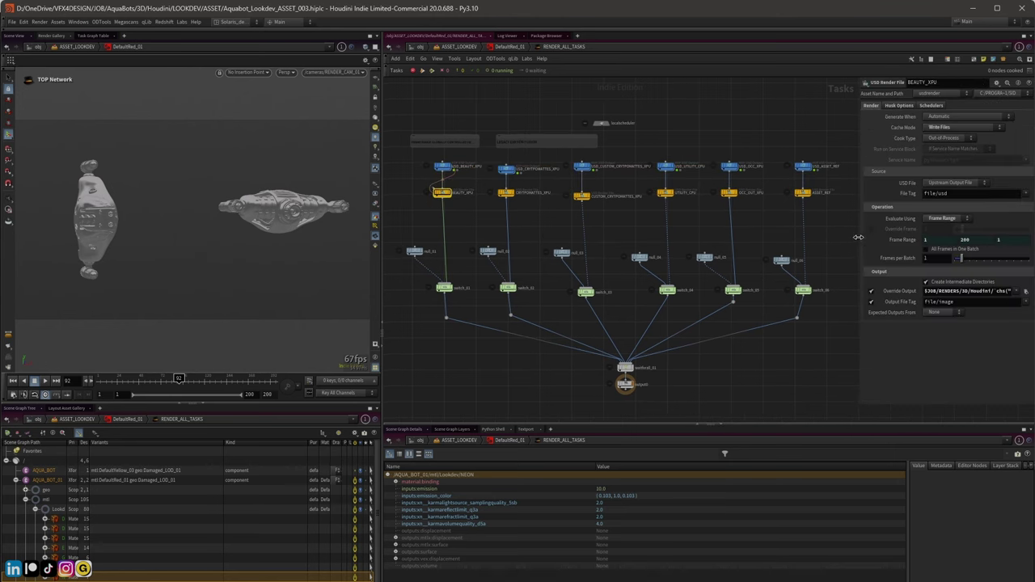
drag(858, 237, 528, 237)
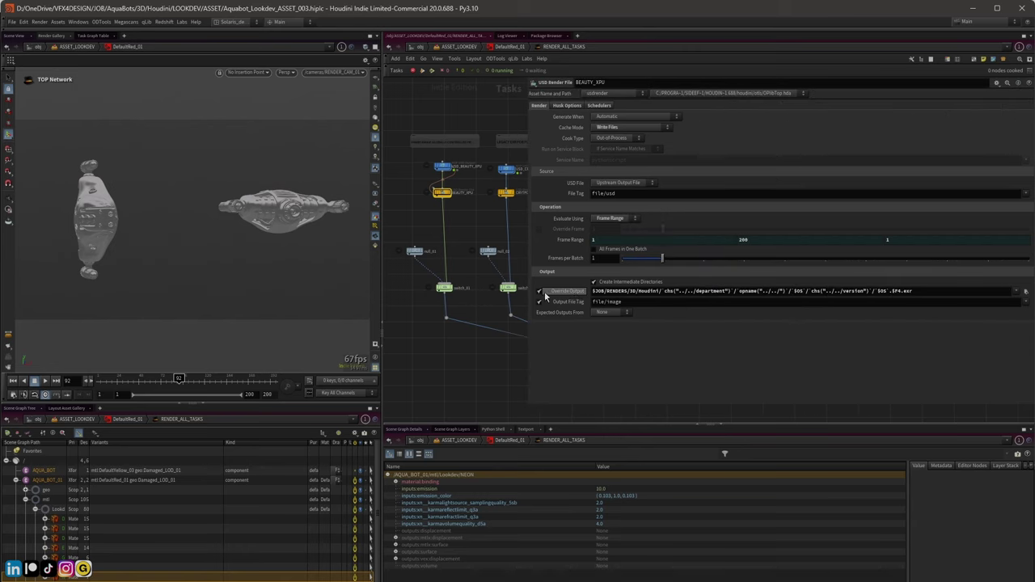
drag(526, 194, 744, 191)
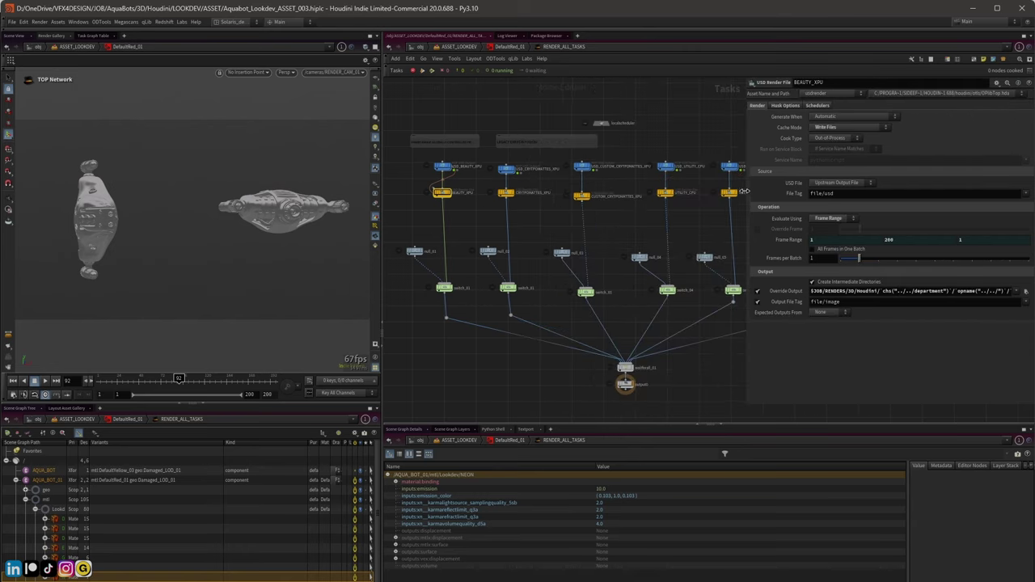
Compare the Override Output expression of CUSTOM_CRYTPOMATTES_XPU with its evaluated file path, and restore the wider network view
drag(485, 196, 605, 199)
drag(731, 198, 731, 196)
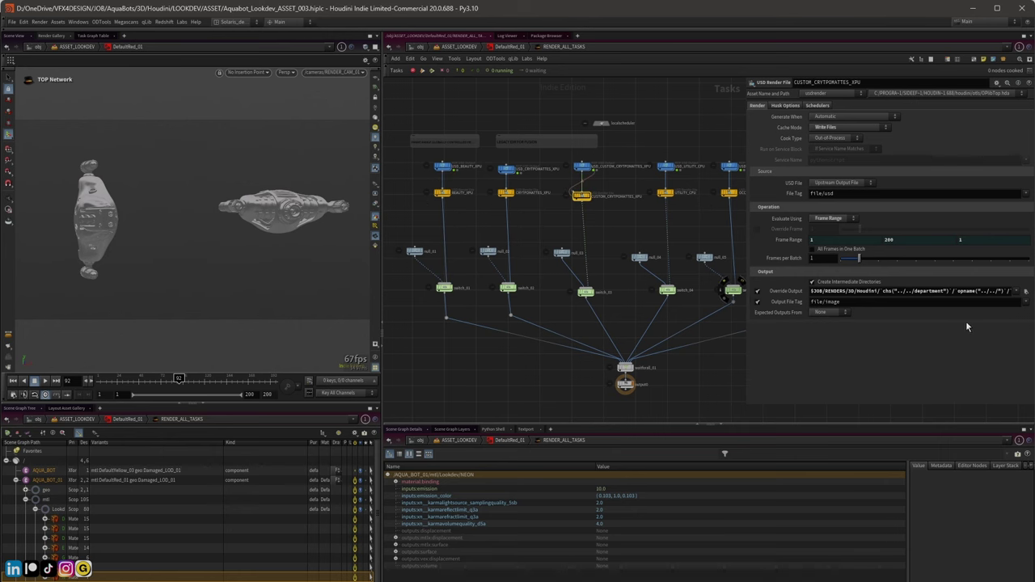
drag(746, 292, 530, 301)
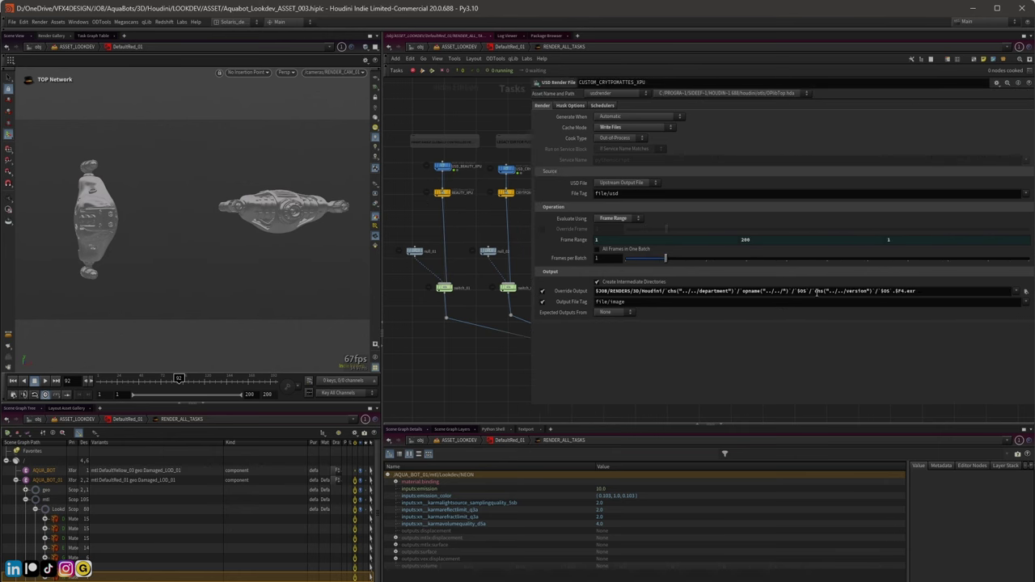
middle_click(584, 292)
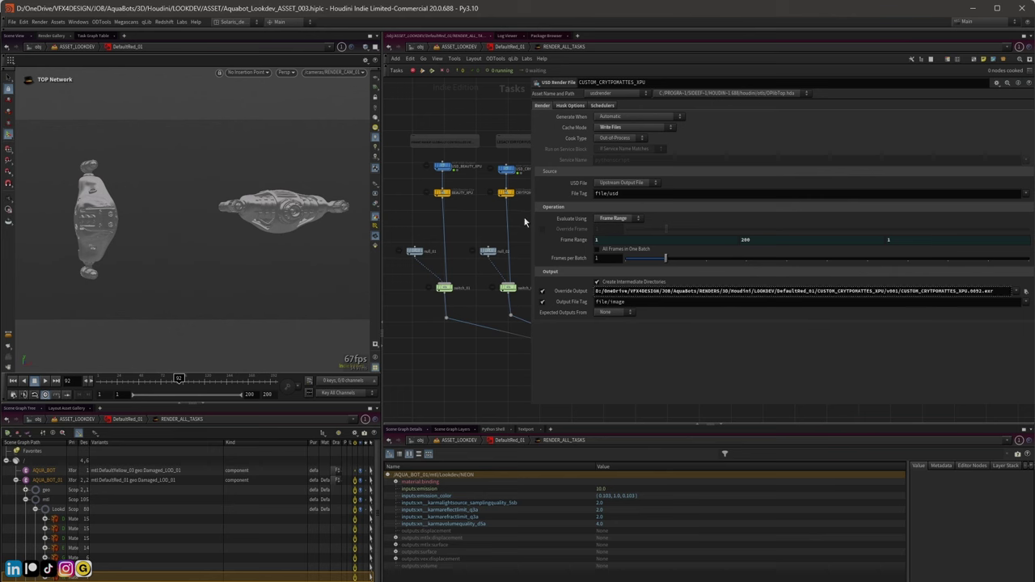
click(576, 292)
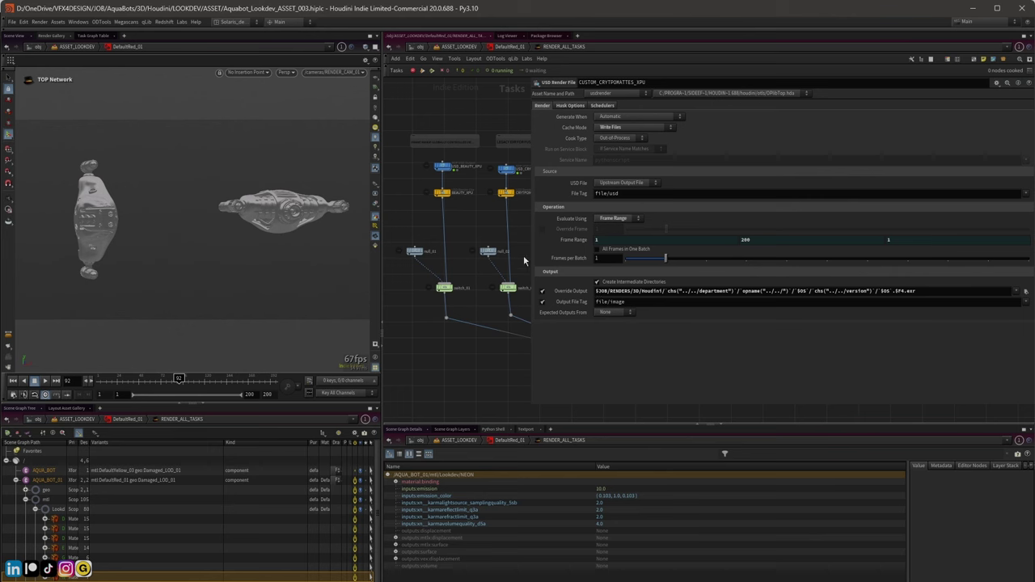
drag(532, 253, 758, 255)
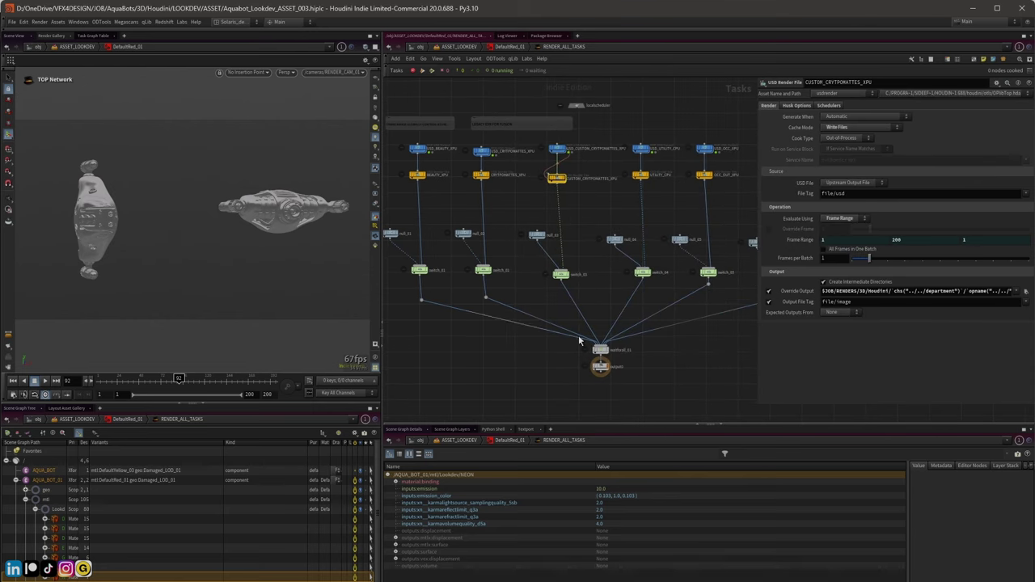
Return to the ASSET_LOOKDEV network and show the disk render settings of DefaultRed_01 with more room for its parameters
key(u)
key(u)
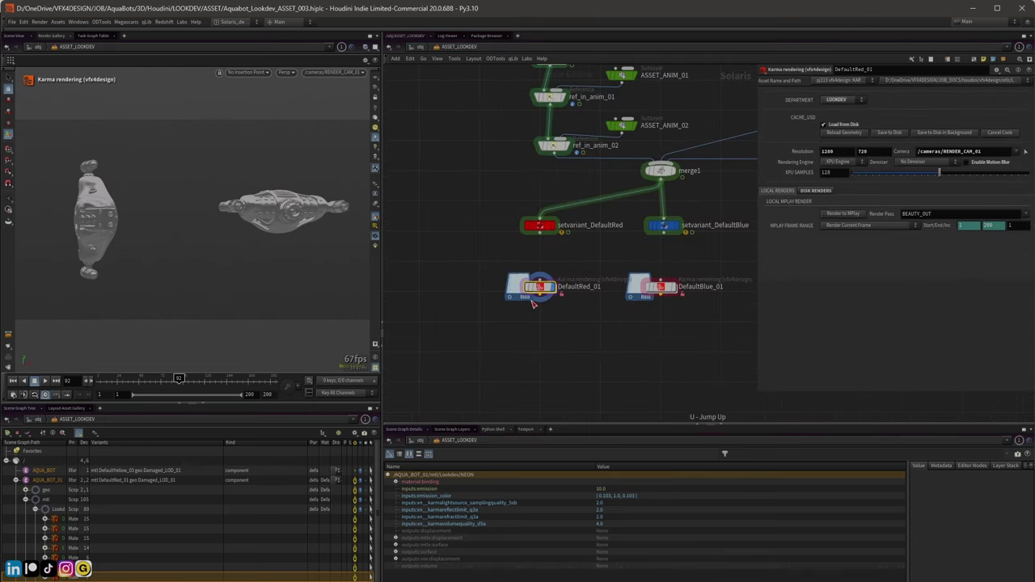
drag(756, 240, 672, 240)
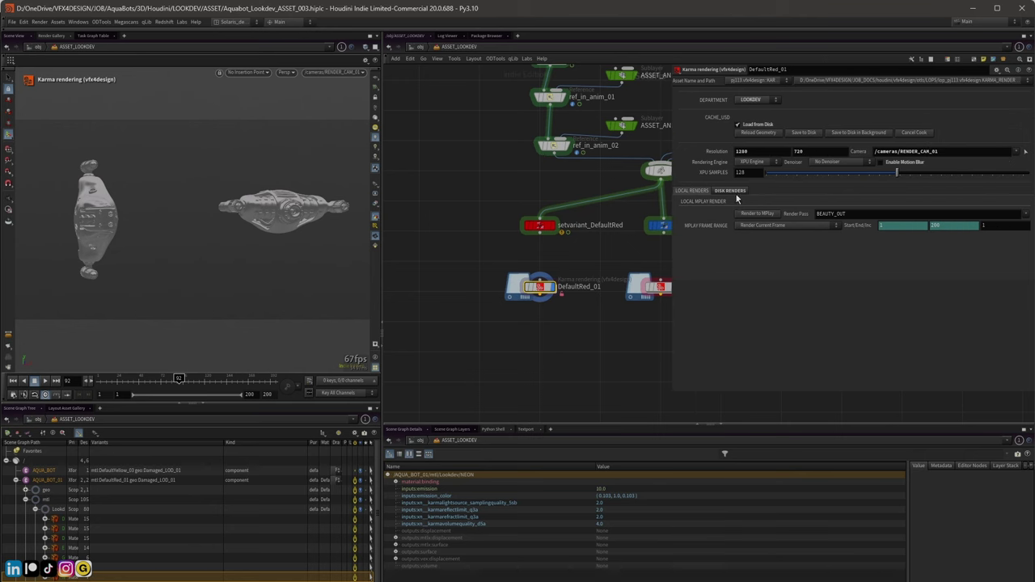
click(734, 192)
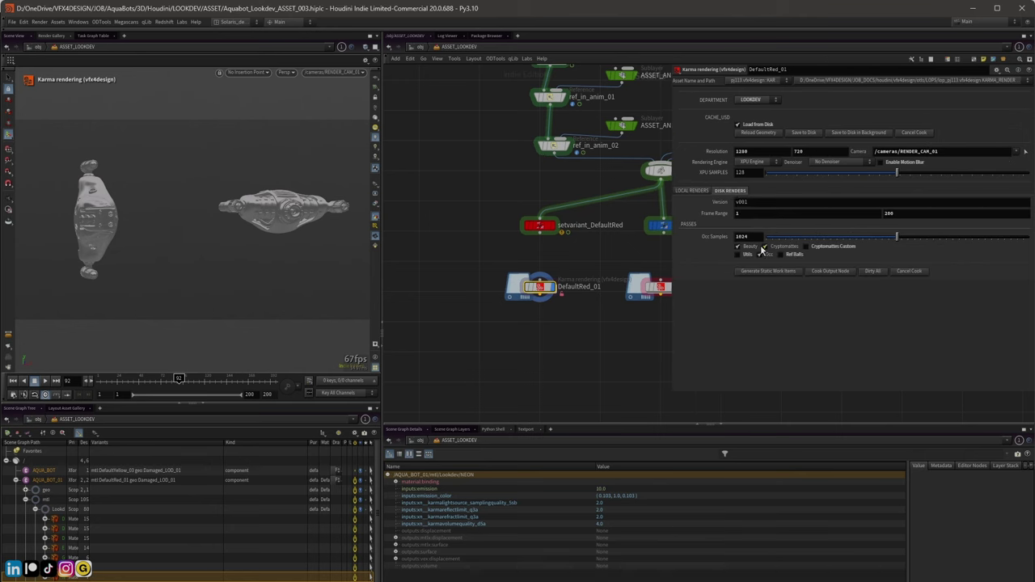
Review the pass selection, version and frame range in the disk render settings of DefaultRed_01
click(765, 247)
click(11, 22)
click(36, 79)
click(756, 202)
click(760, 215)
click(917, 216)
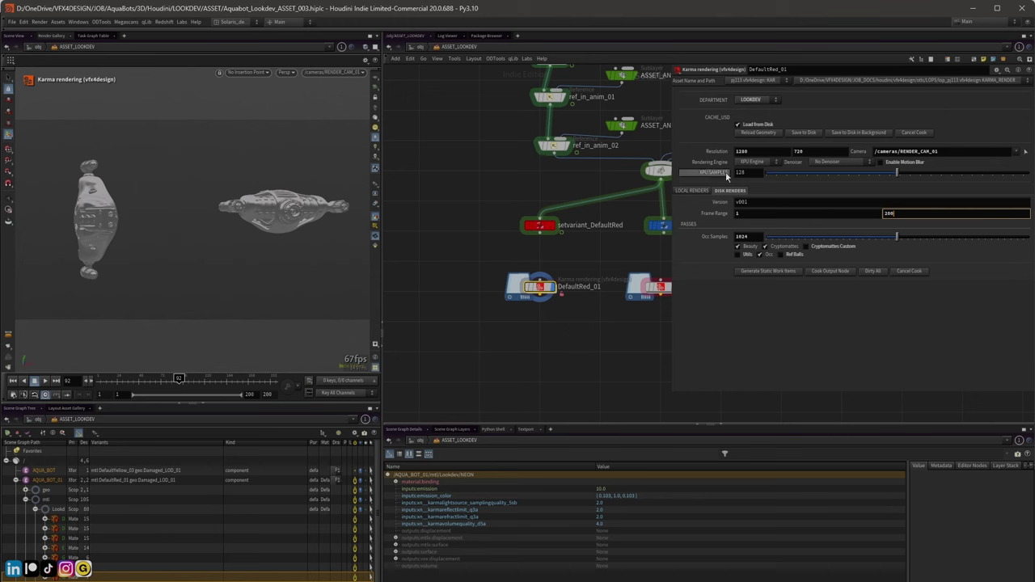
mouse_move(541, 287)
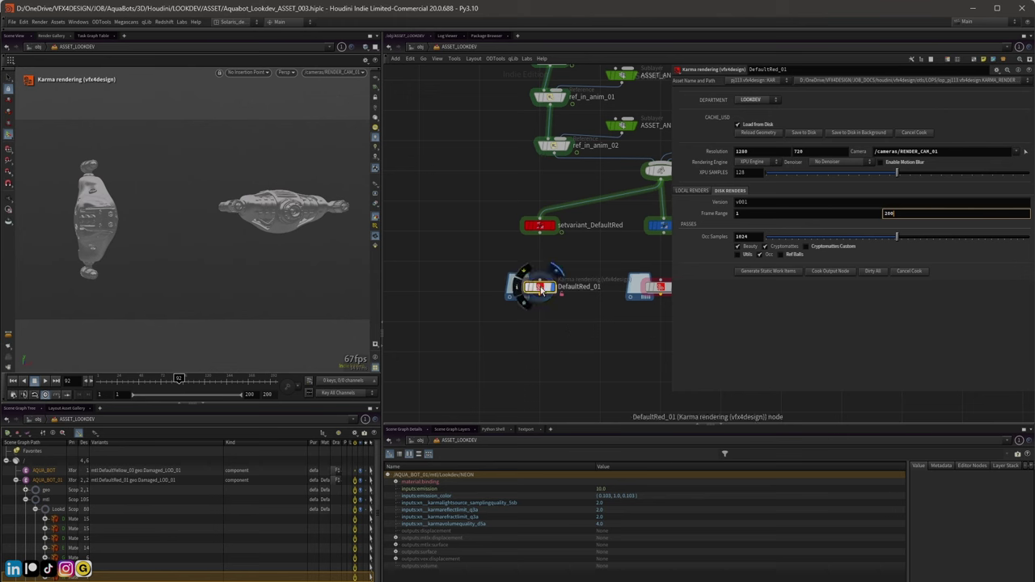
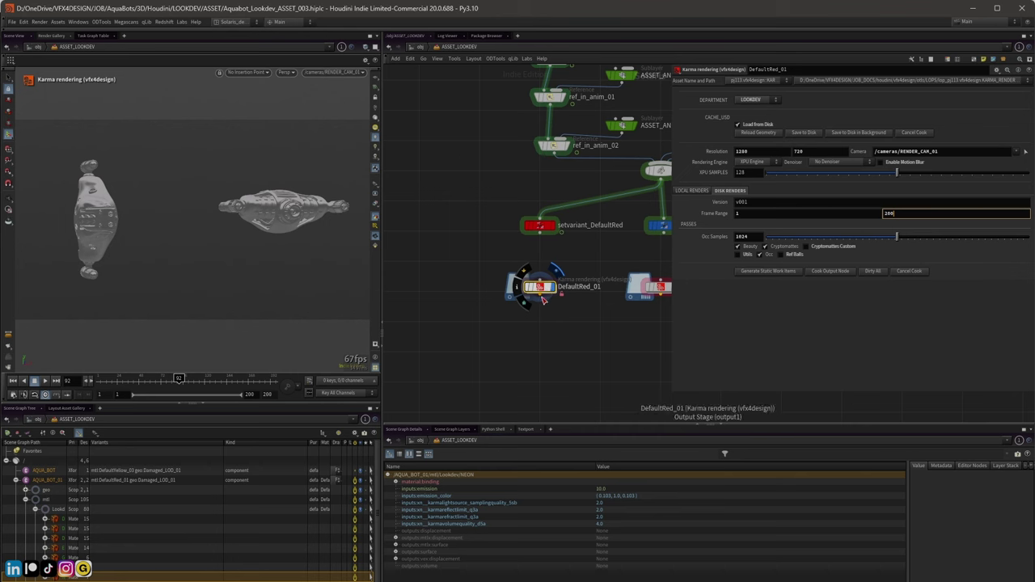
Select the DefaultBlue_01 render node in ASSET_LOOKDEV and open its internal network
click(541, 294)
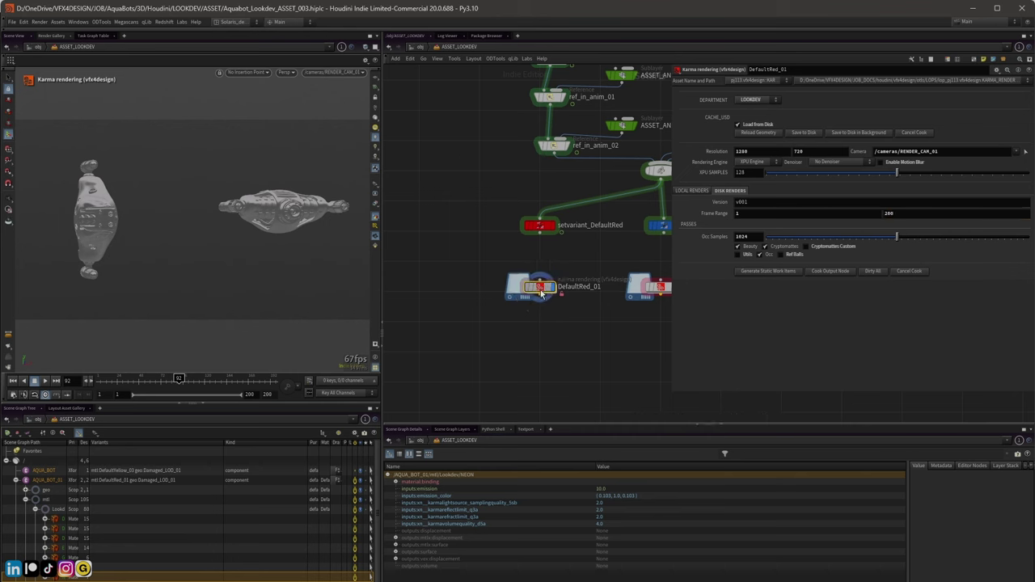
drag(541, 294, 542, 299)
middle_drag(571, 310, 507, 302)
drag(594, 280, 595, 284)
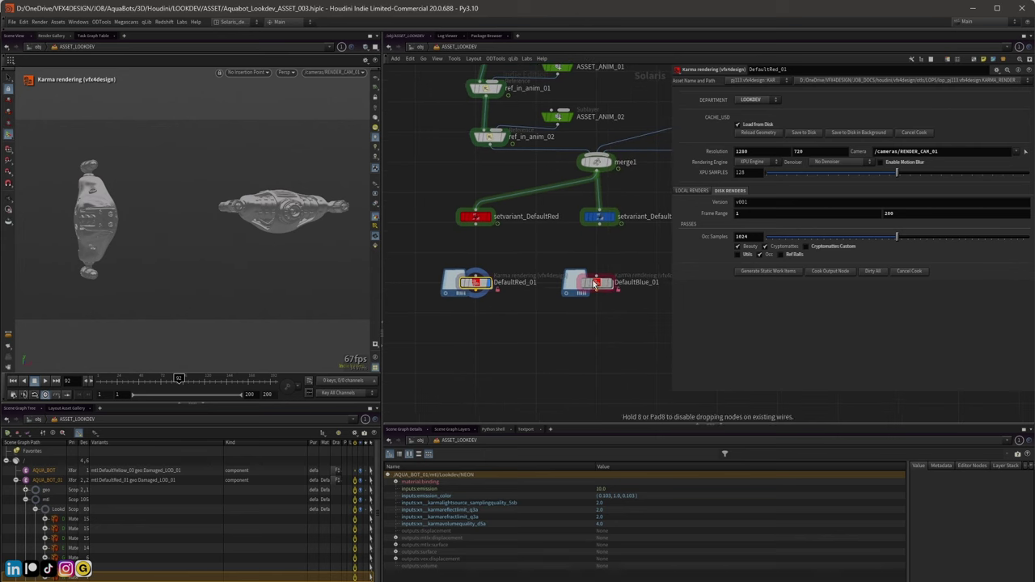
click(599, 283)
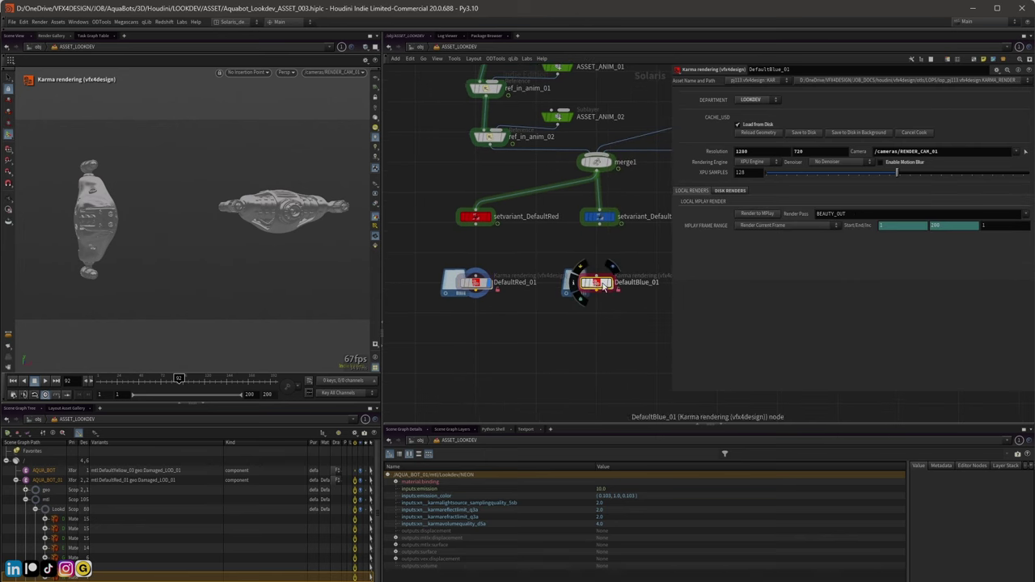
double_click(600, 285)
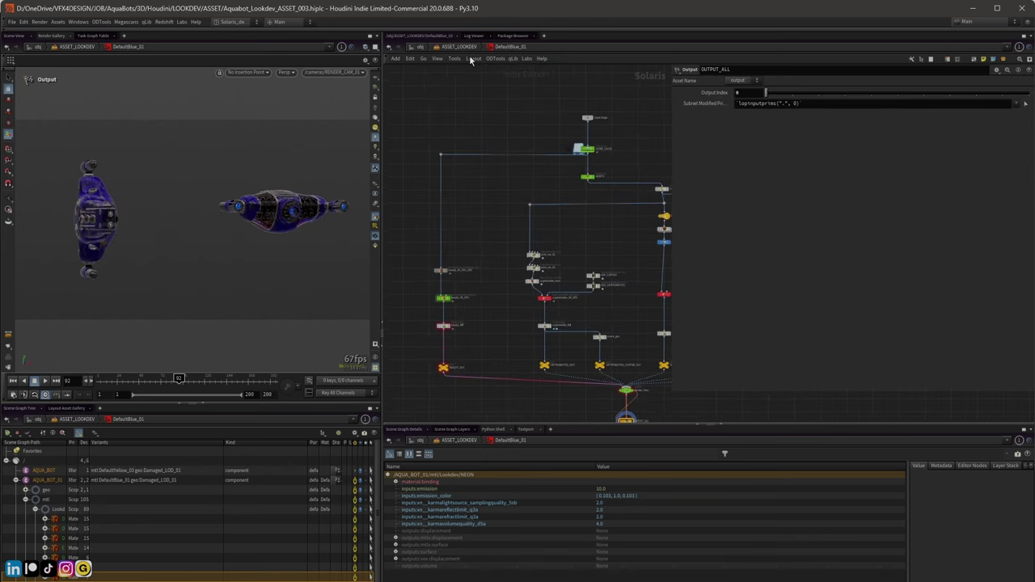
Return to ASSET_LOOKDEV and show the DefaultRed_01 settings again with more room for its parameters
click(468, 47)
drag(674, 242, 772, 237)
click(484, 285)
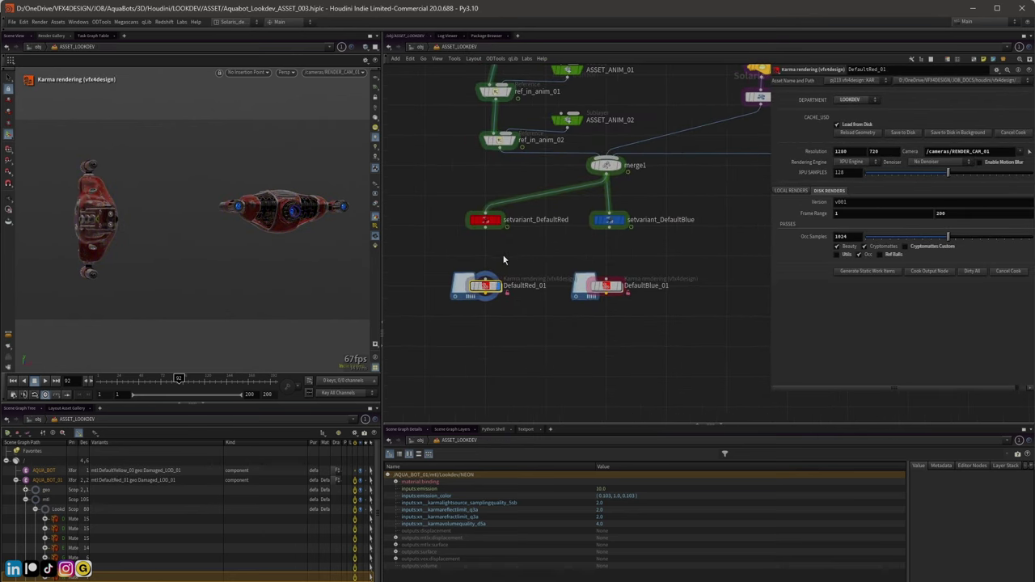
drag(766, 295, 686, 306)
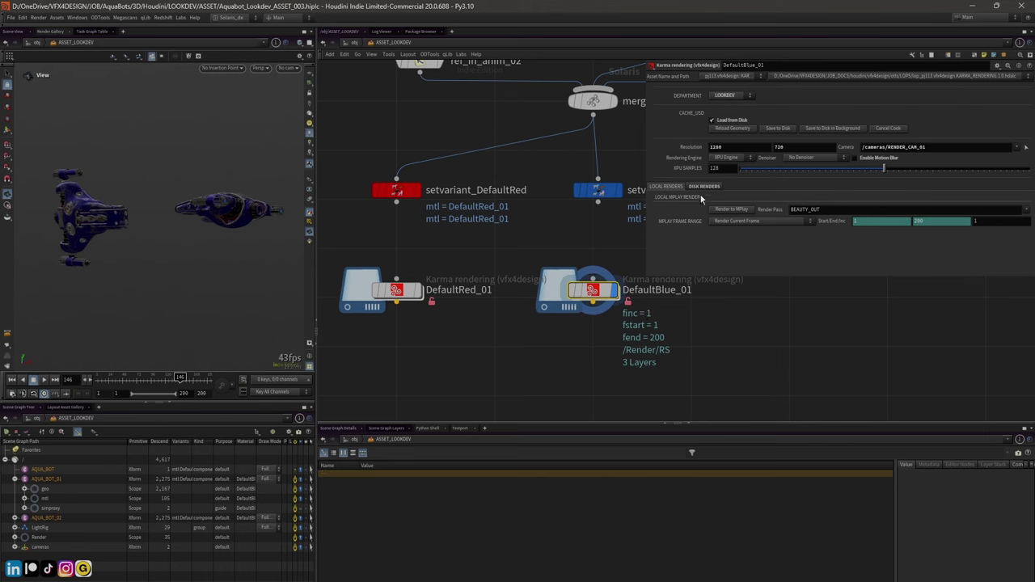
Show the disk render settings of DefaultBlue_01, and open the RENDER_ALL_TASKS network inside that node
click(718, 187)
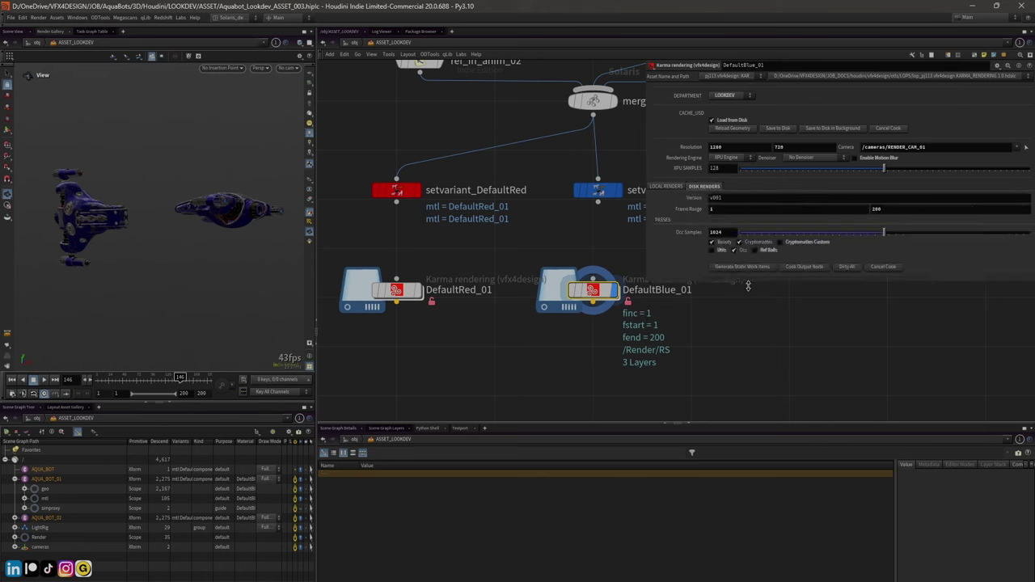
double_click(595, 297)
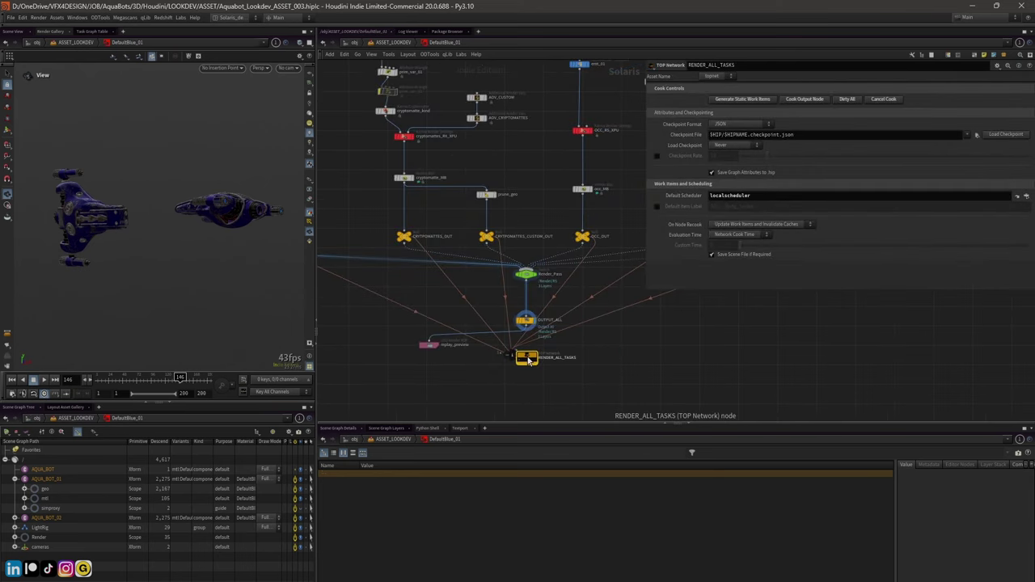
double_click(527, 358)
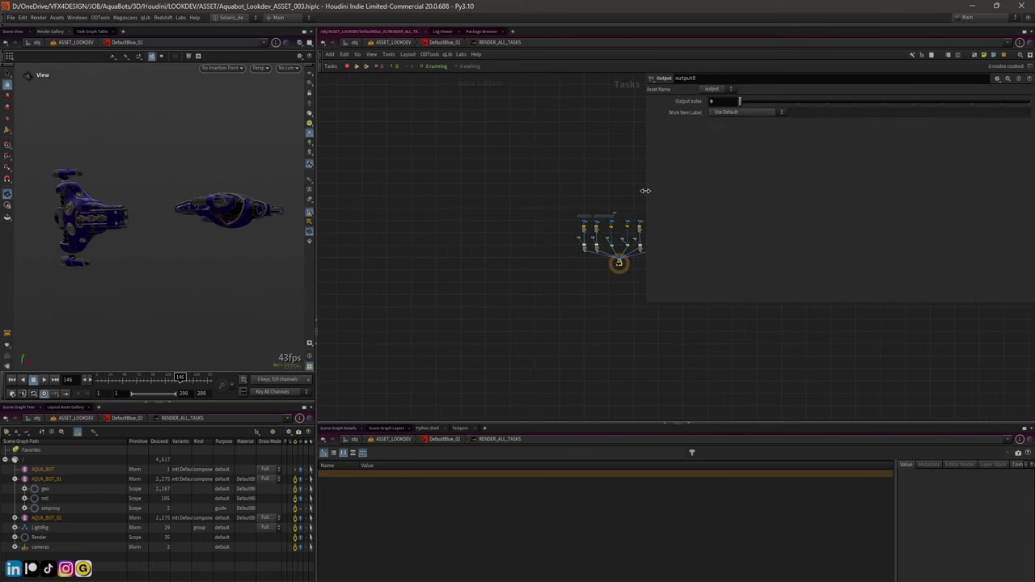
Examine the beauty, cryptomatte, utility and occlusion task chains in RENDER_ALL_TASKS with the parameters narrowed
drag(649, 190, 751, 201)
scroll(591, 225, up, 8)
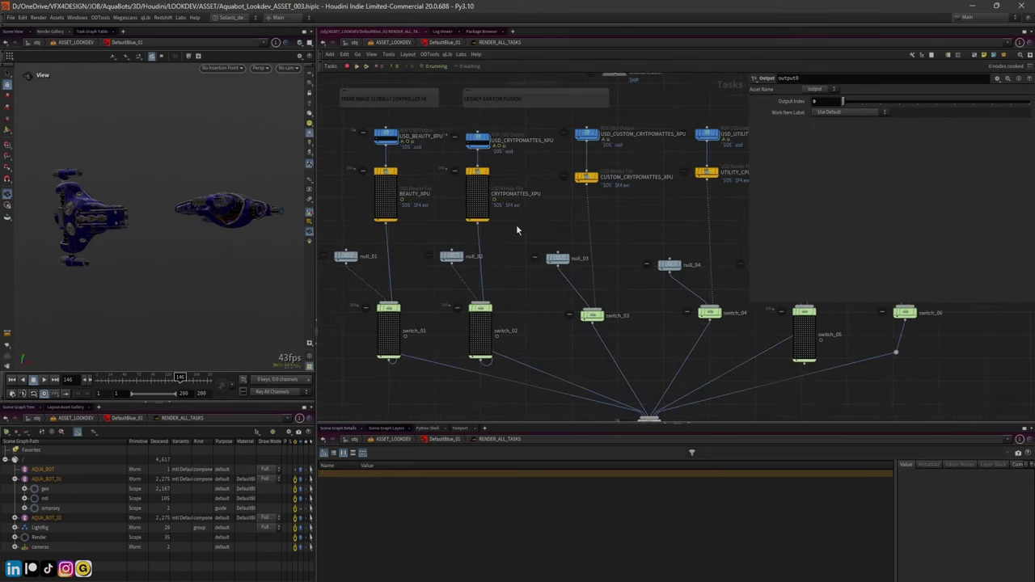
scroll(395, 367, down, 3)
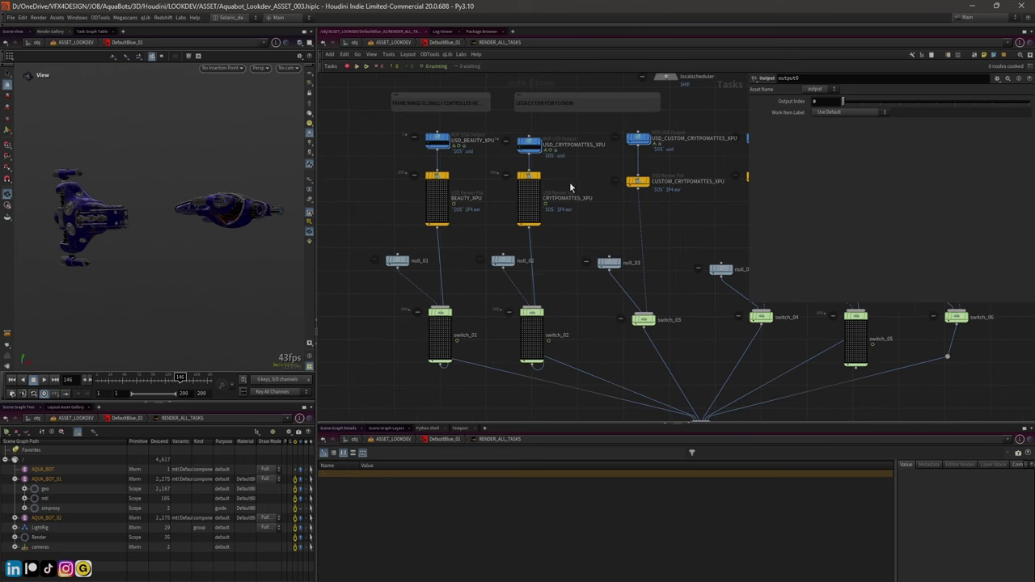
middle_drag(582, 197, 463, 202)
middle_drag(678, 241, 607, 227)
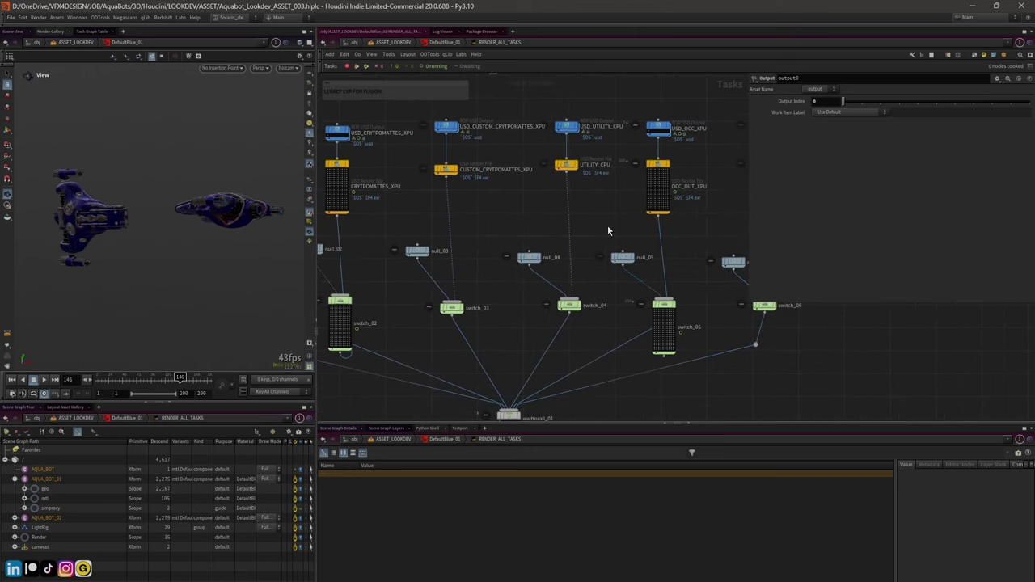
scroll(609, 230, up, 1)
Go back up to ASSET_LOOKDEV and review the disk render settings of DefaultBlue_01 beside both render nodes
key(u)
scroll(589, 356, down, 2)
middle_drag(619, 369, 618, 351)
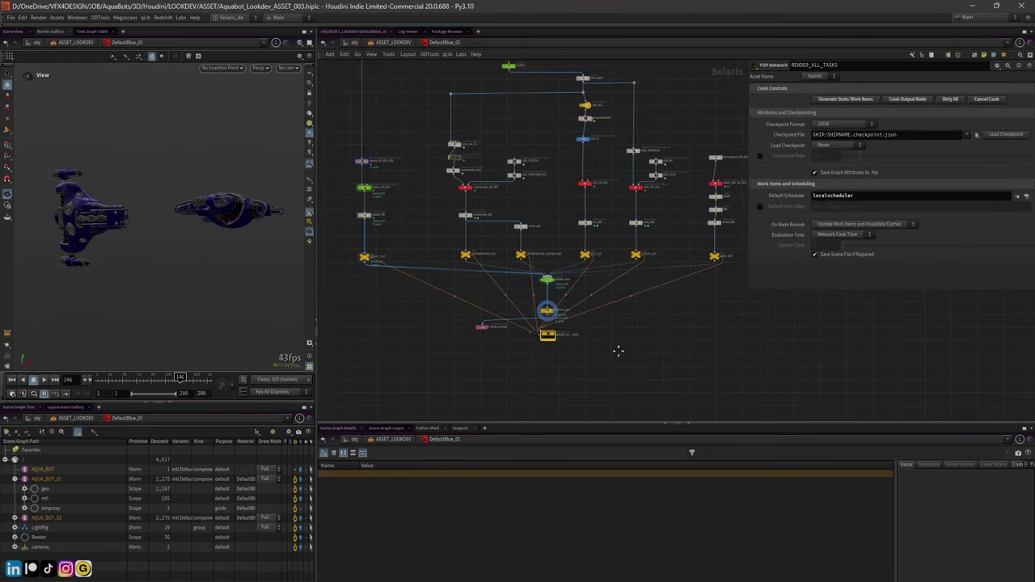
key(u)
scroll(555, 351, up, 2)
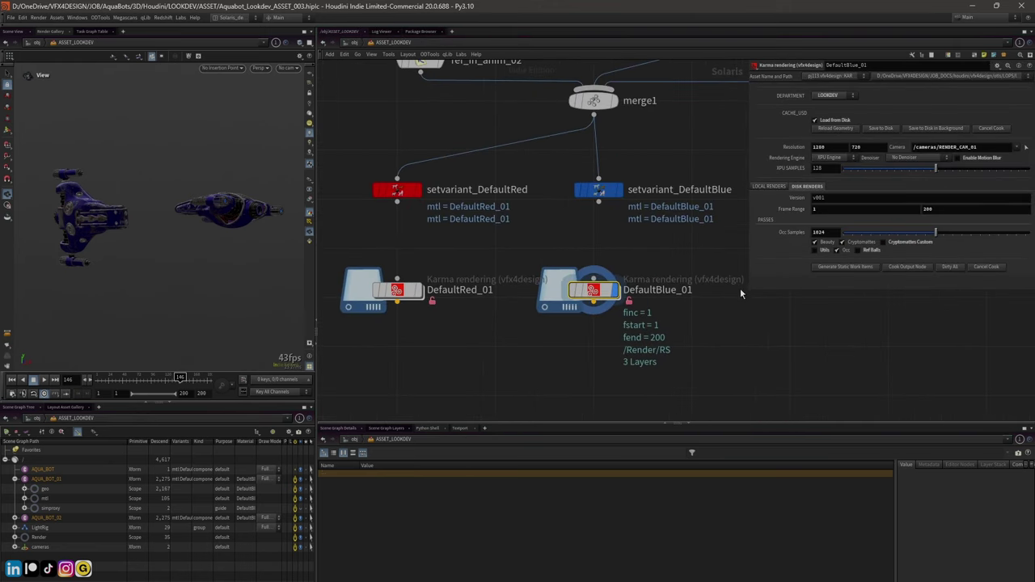
drag(748, 289, 697, 309)
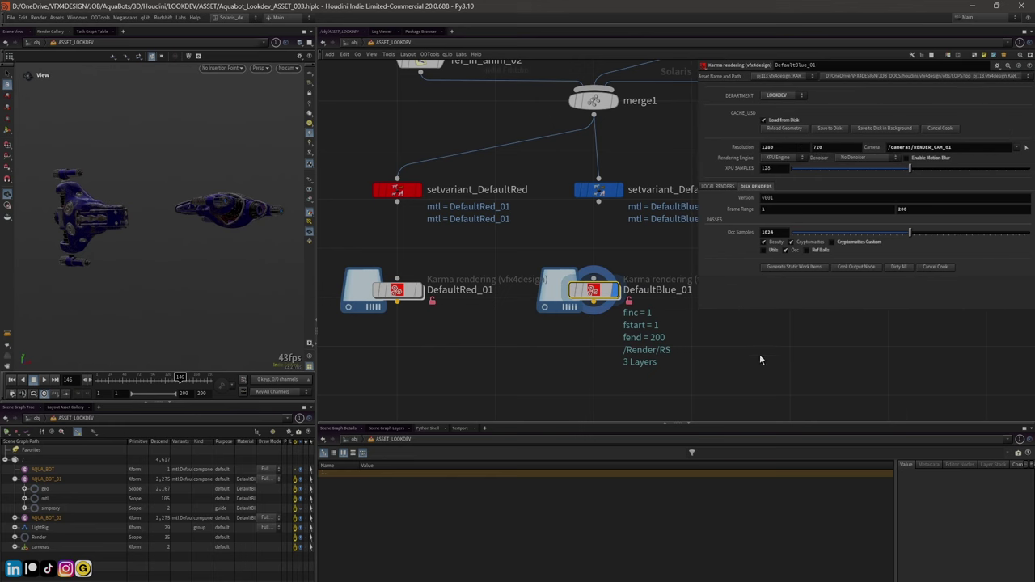
middle_drag(760, 359, 781, 356)
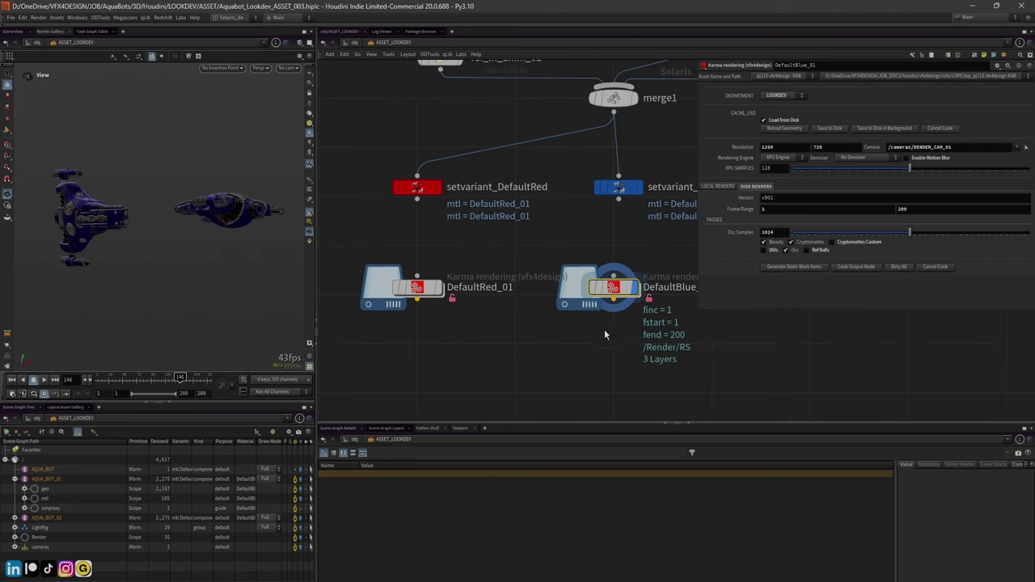
middle_drag(605, 334, 580, 317)
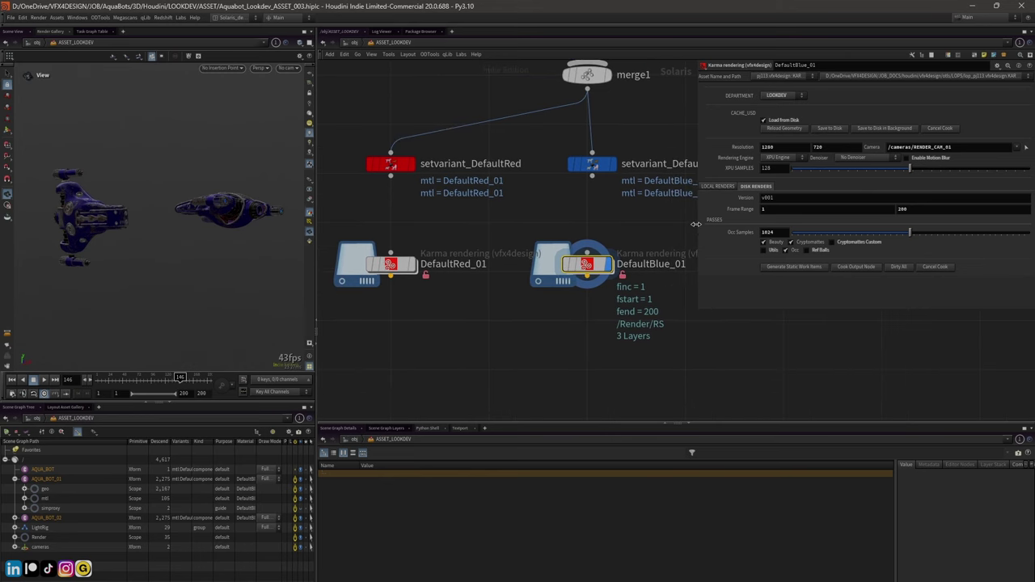
drag(696, 224, 717, 226)
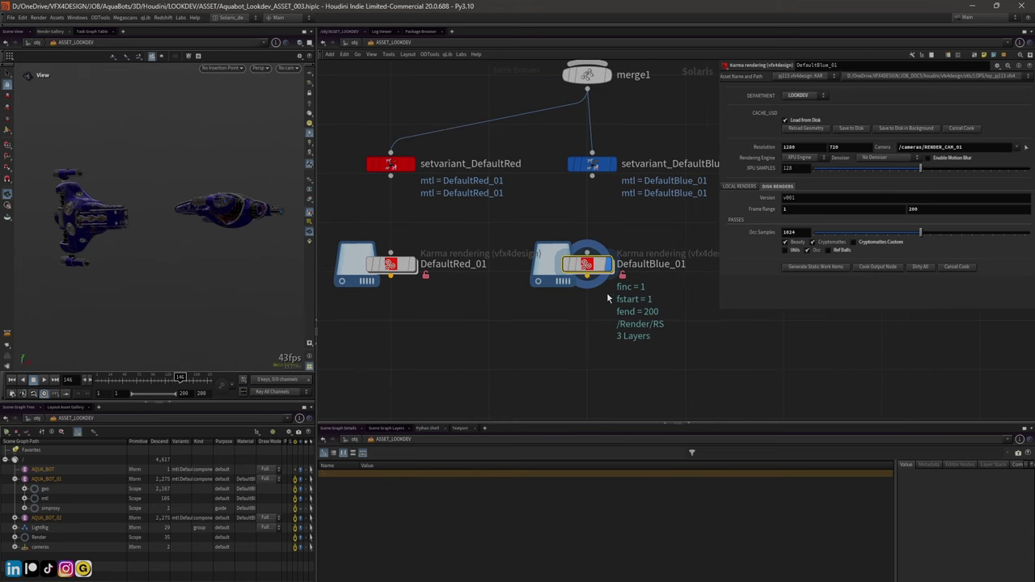
Reopen RENDER_ALL_TASKS inside DefaultBlue_01 and examine the progress of its USD and render tasks for each pass
scroll(596, 274, down, 5)
click(540, 331)
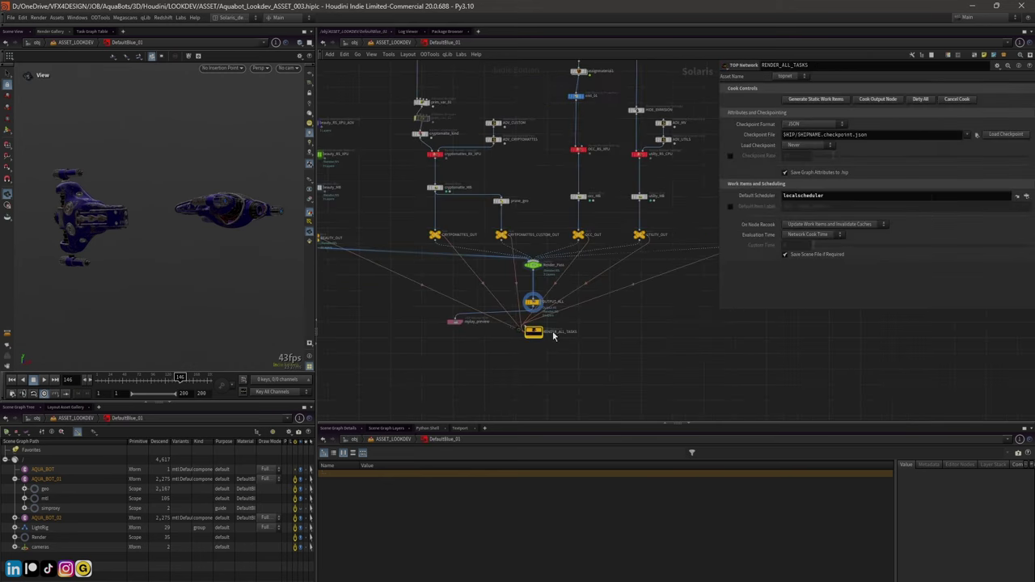
scroll(520, 328, up, 5)
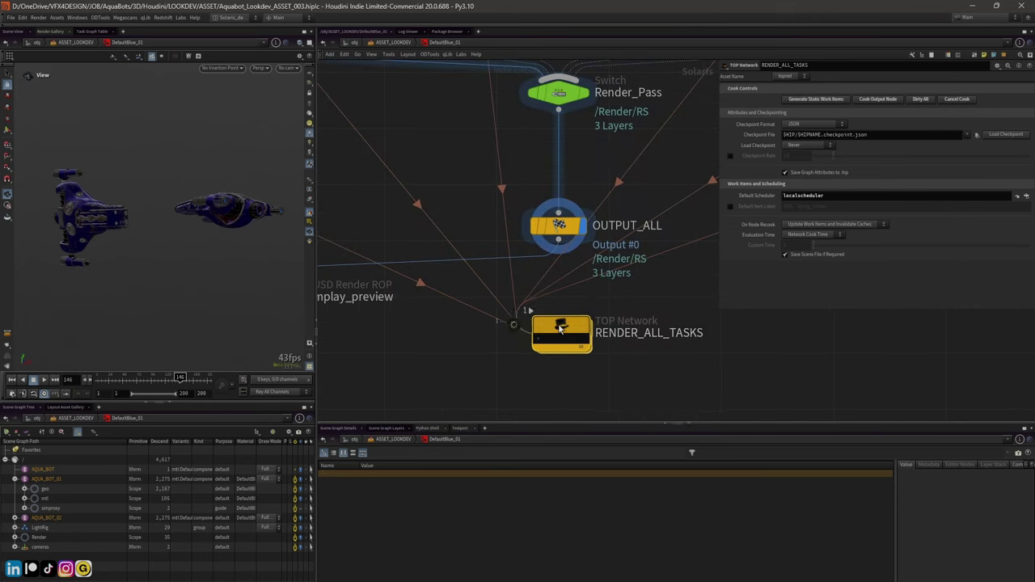
double_click(542, 330)
scroll(504, 286, up, 5)
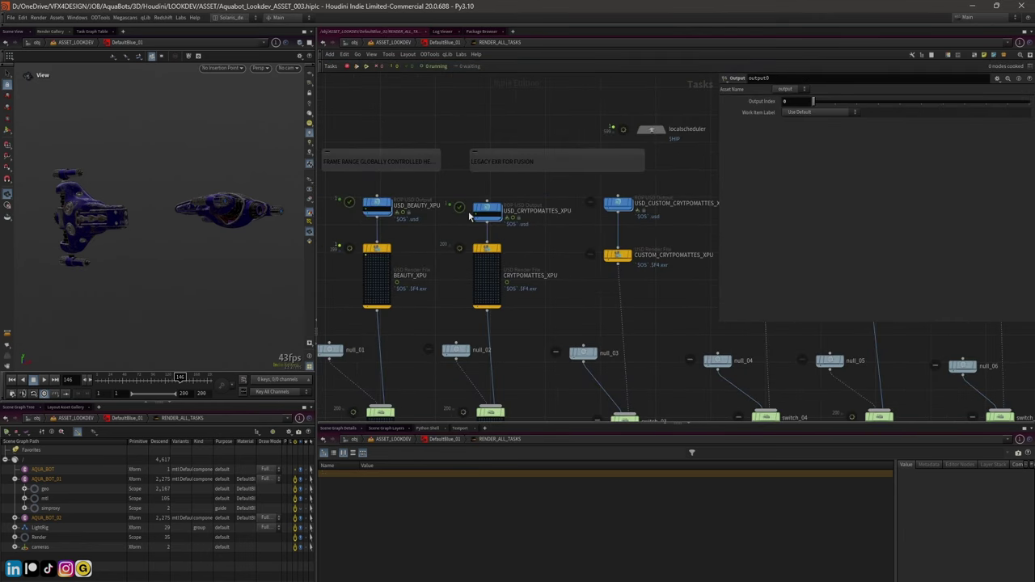
drag(716, 178, 846, 178)
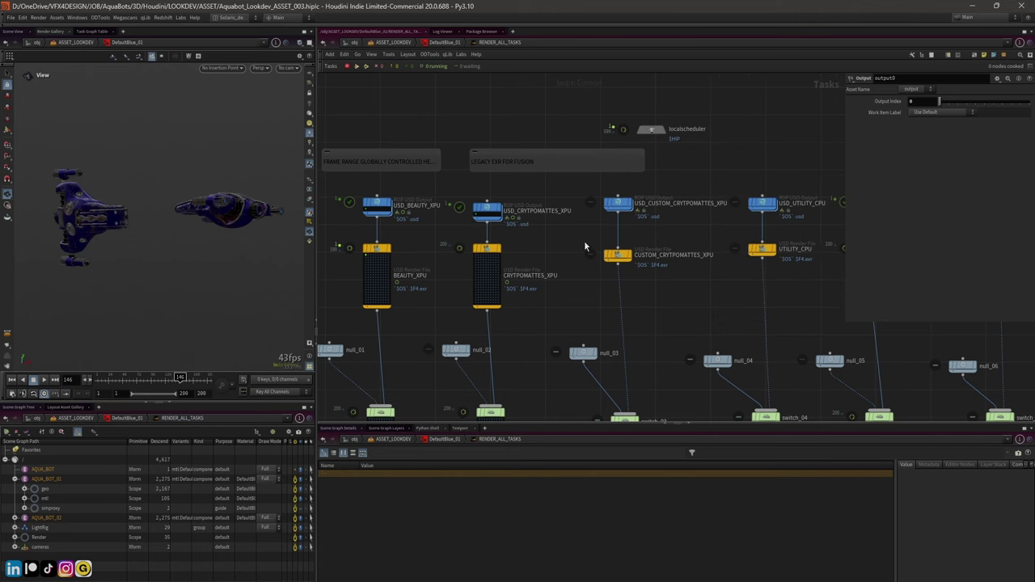
scroll(725, 288, down, 2)
middle_drag(723, 293, 698, 262)
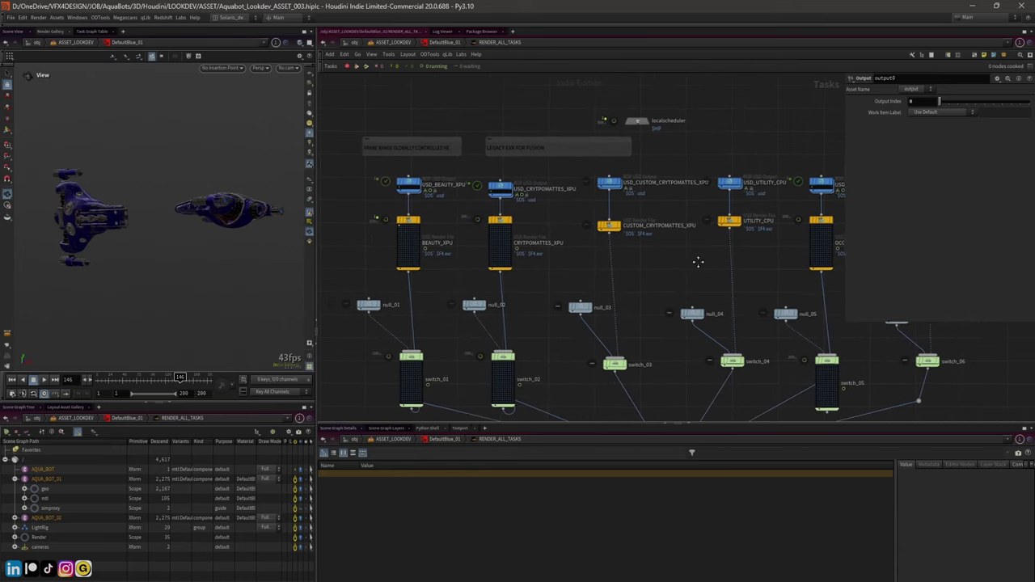
middle_drag(461, 257, 466, 185)
Return to the ASSET_LOOKDEV network with both the DefaultRed_01 and DefaultBlue_01 render nodes in view
click(444, 43)
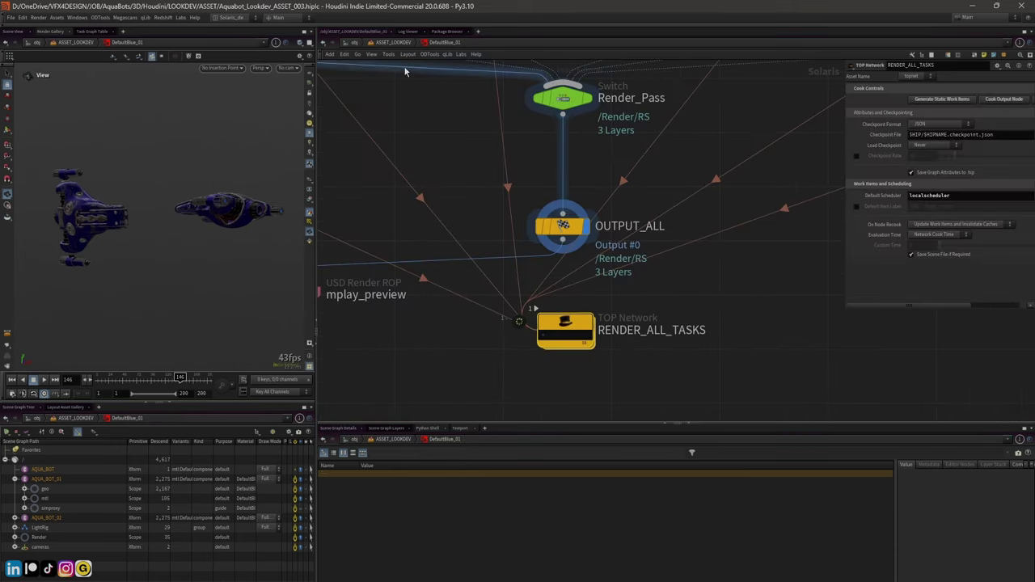
click(395, 43)
middle_drag(464, 311, 476, 316)
scroll(476, 316, down, 2)
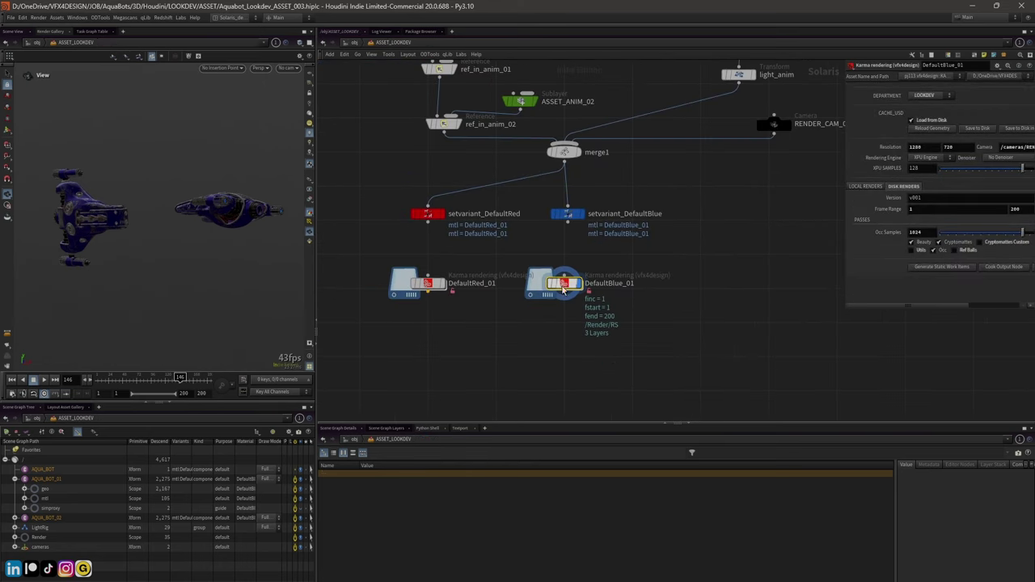
Switch to File Explorer, go up from the DefaultRed_01 folder to LOOKDEV, and dismiss the Houdini Console
key(alt+Tab)
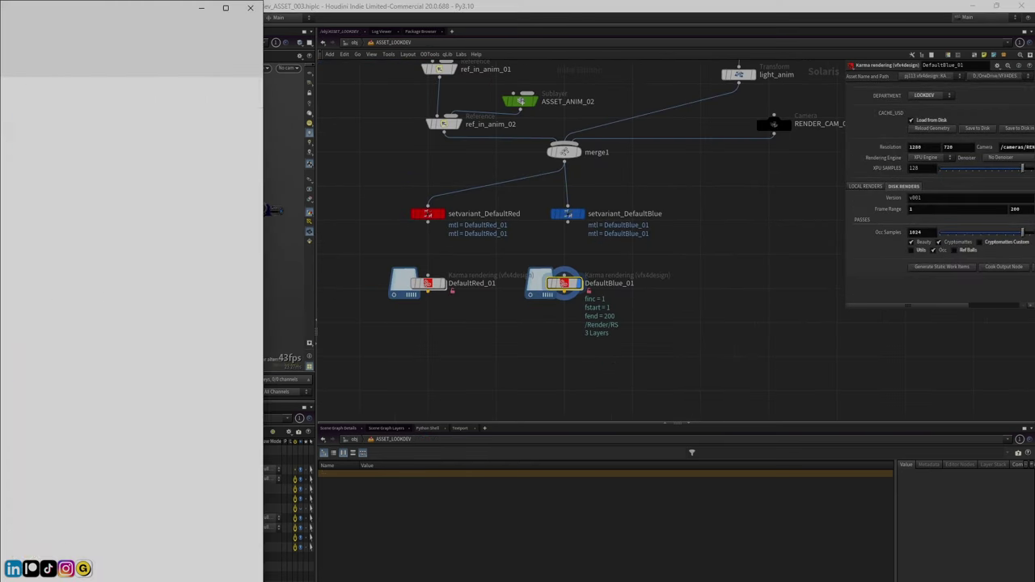
click(67, 36)
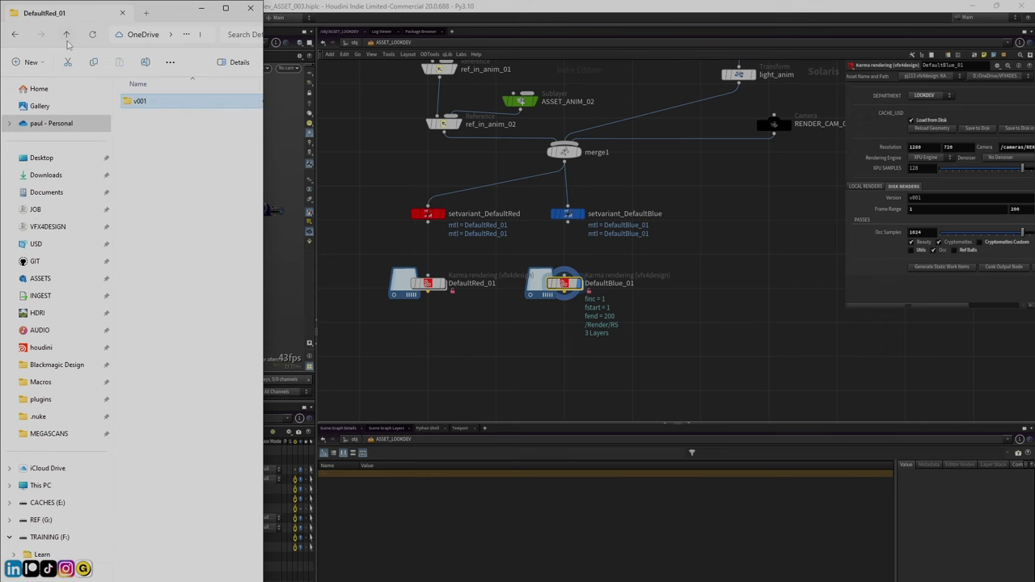
click(67, 36)
drag(265, 134, 385, 131)
click(67, 36)
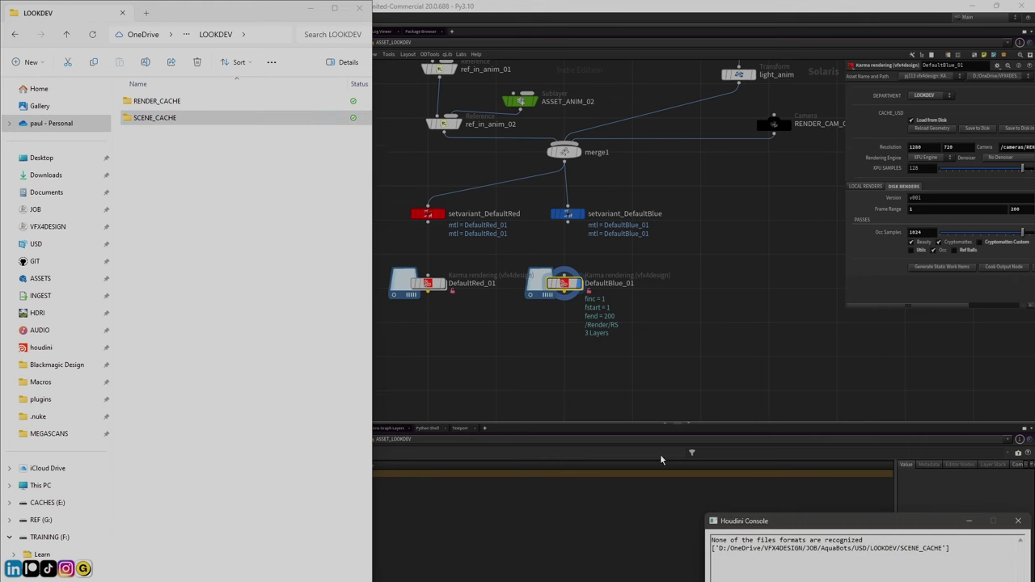
click(1019, 521)
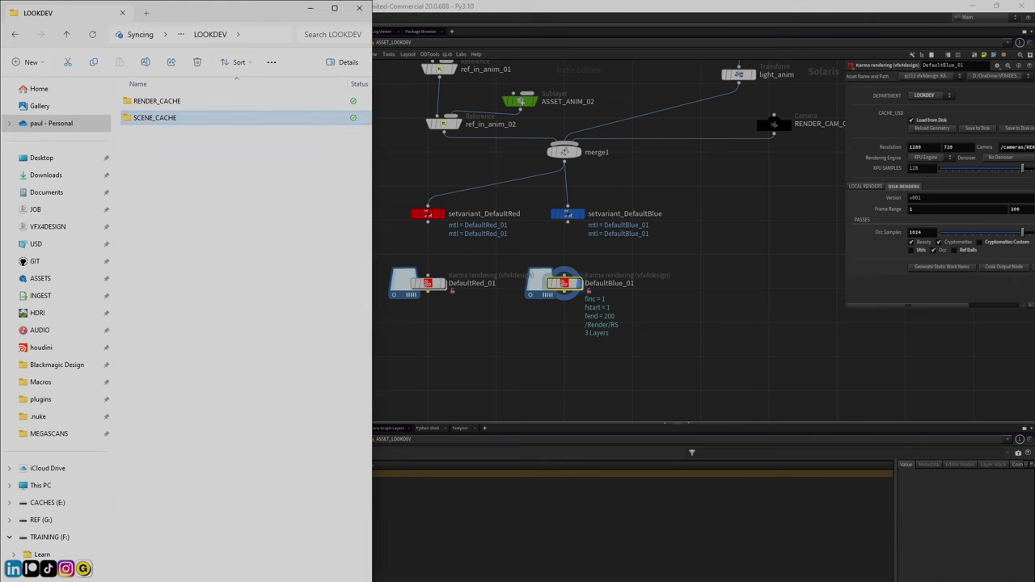
click(250, 183)
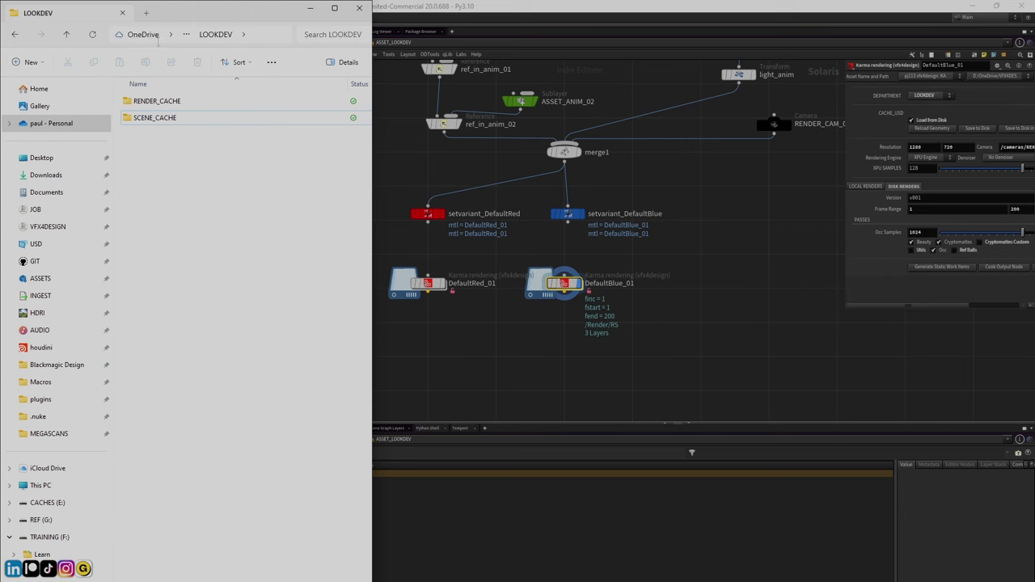
Widen the File Explorer window and browse to the COMP folder inside the AquaBots RENDERS folder
drag(373, 73, 594, 73)
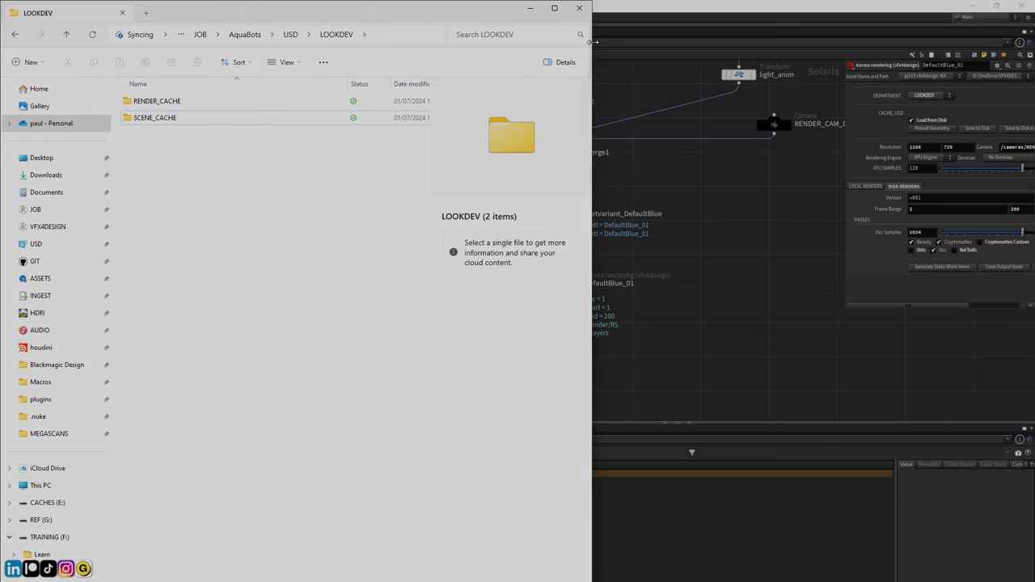
click(232, 36)
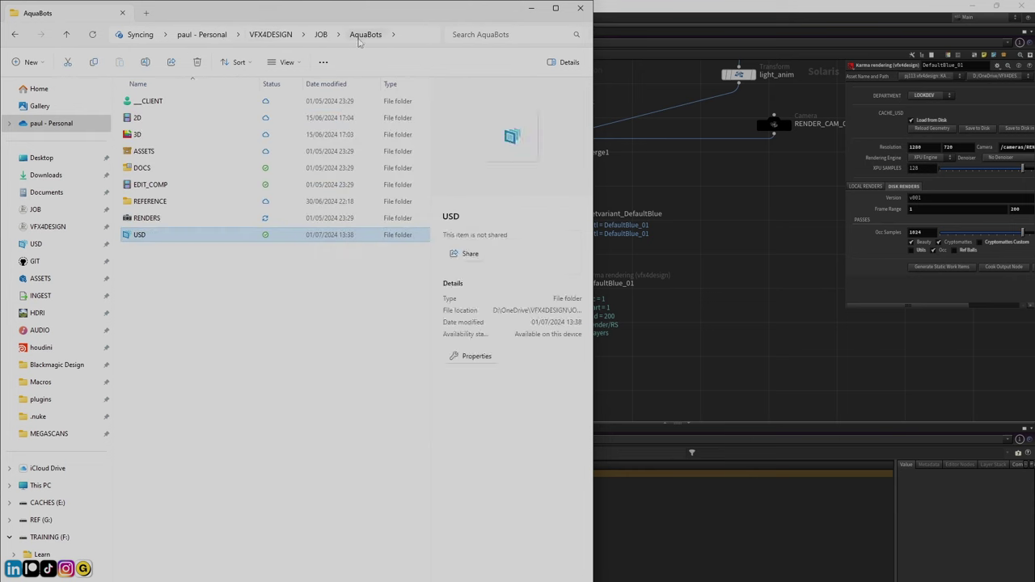
click(127, 223)
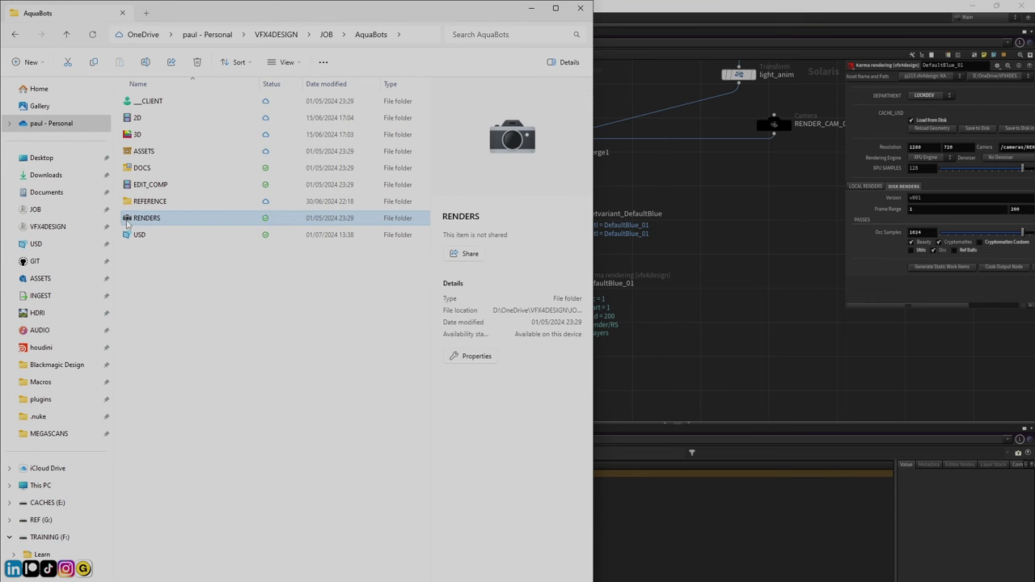
double_click(127, 224)
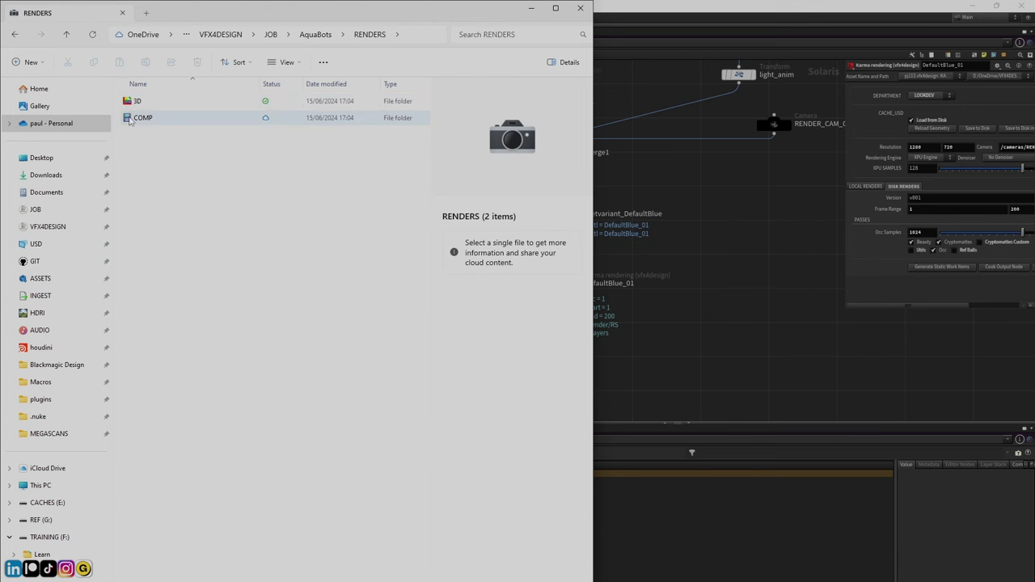
click(130, 119)
double_click(130, 119)
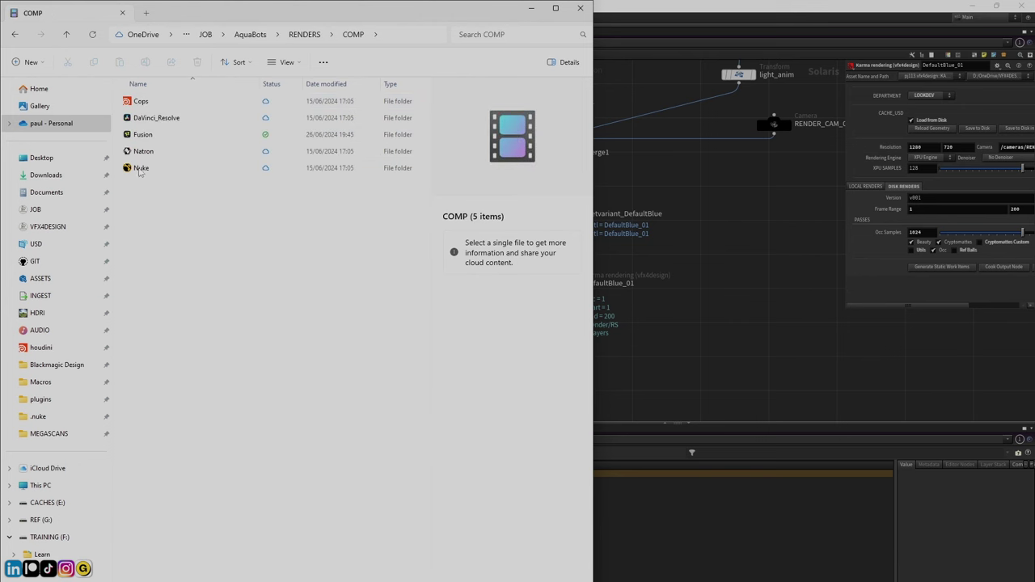
Browse from COMP to the LOOKDEV folder under RENDERS, 3D, Houdini and narrow the File Explorer window
click(66, 34)
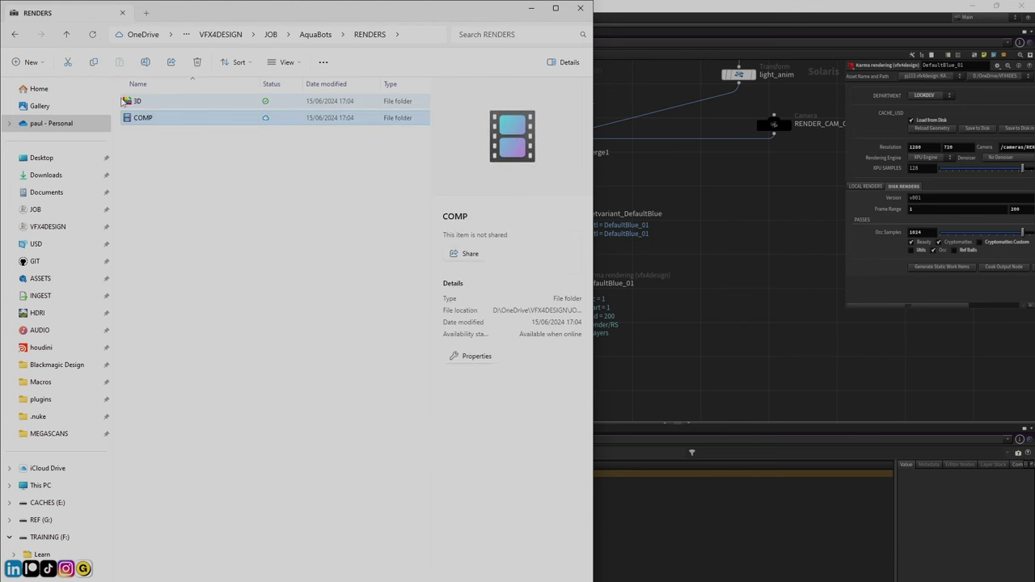
double_click(129, 102)
double_click(129, 102)
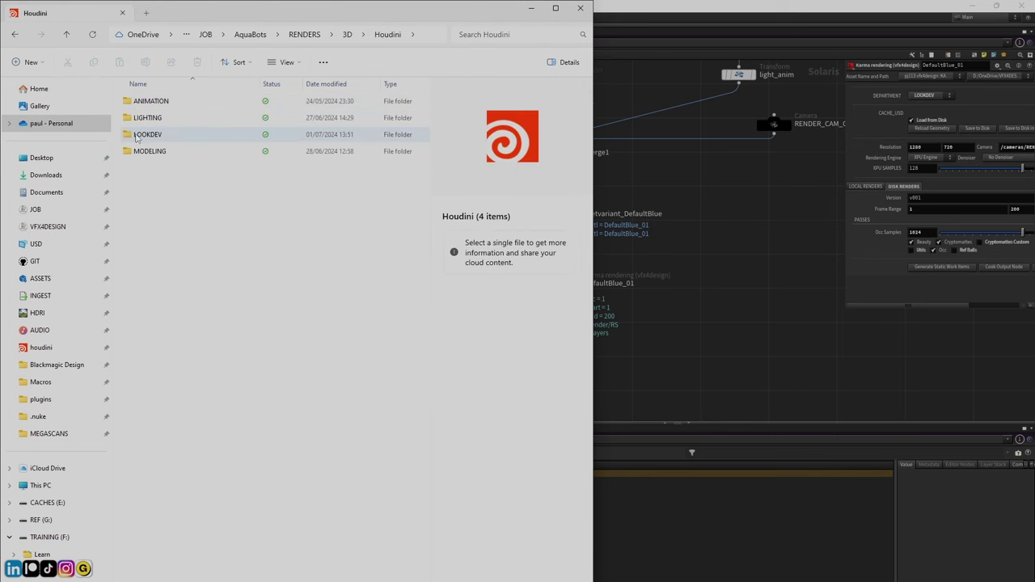
double_click(127, 135)
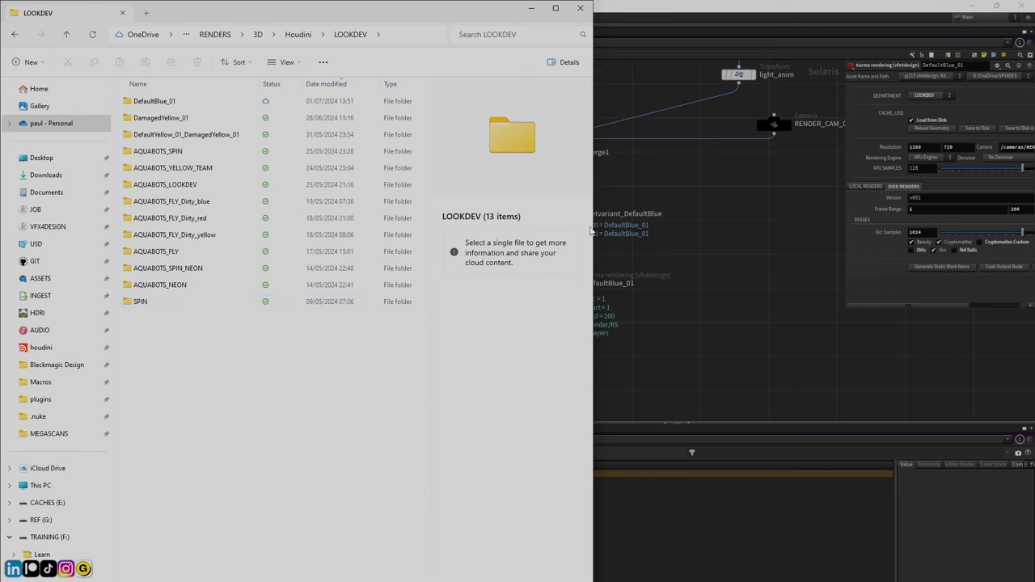
drag(593, 231, 534, 233)
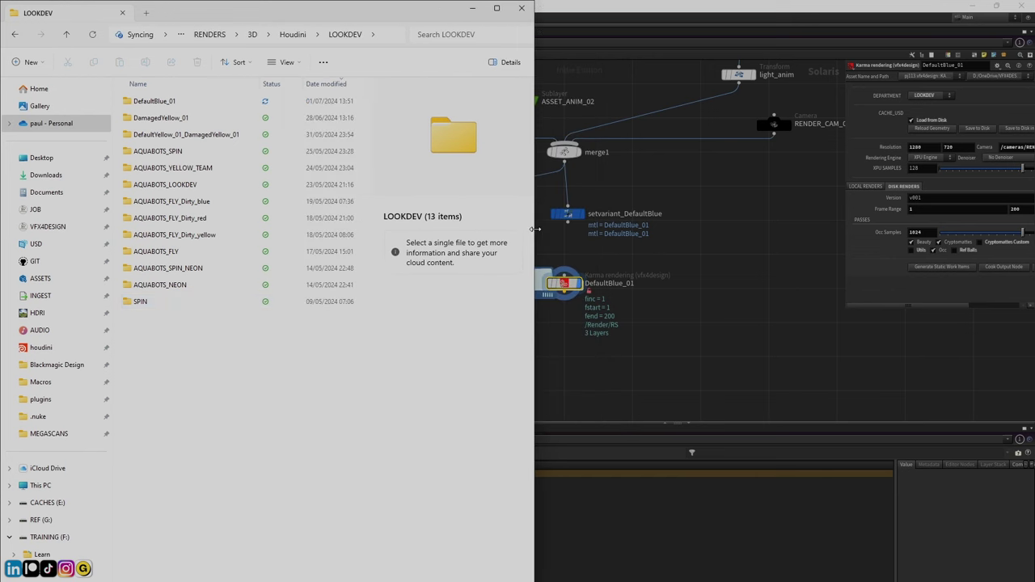
Open the DefaultBlue_01 folder and look over its BEAUTY_XPU, CRYTPOMATTES_XPU and OCC_OUT_XPU pass folders
click(138, 104)
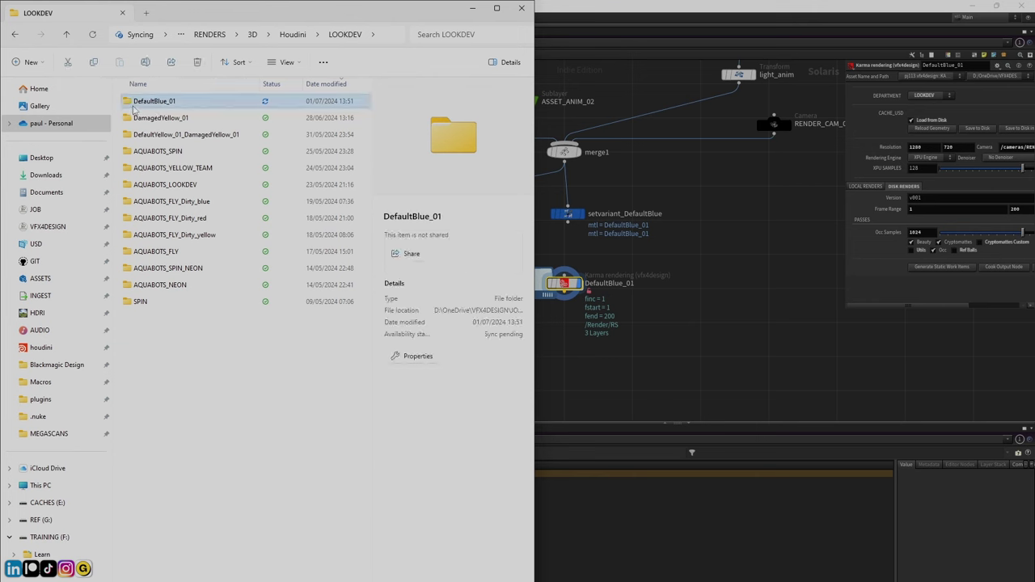
double_click(137, 105)
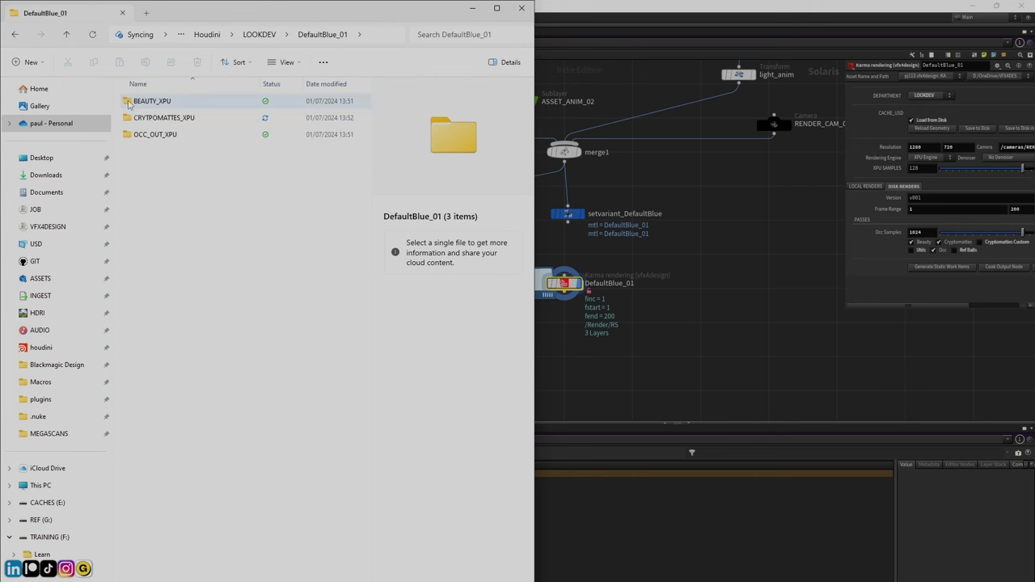
click(129, 102)
key(Down)
key(Down)
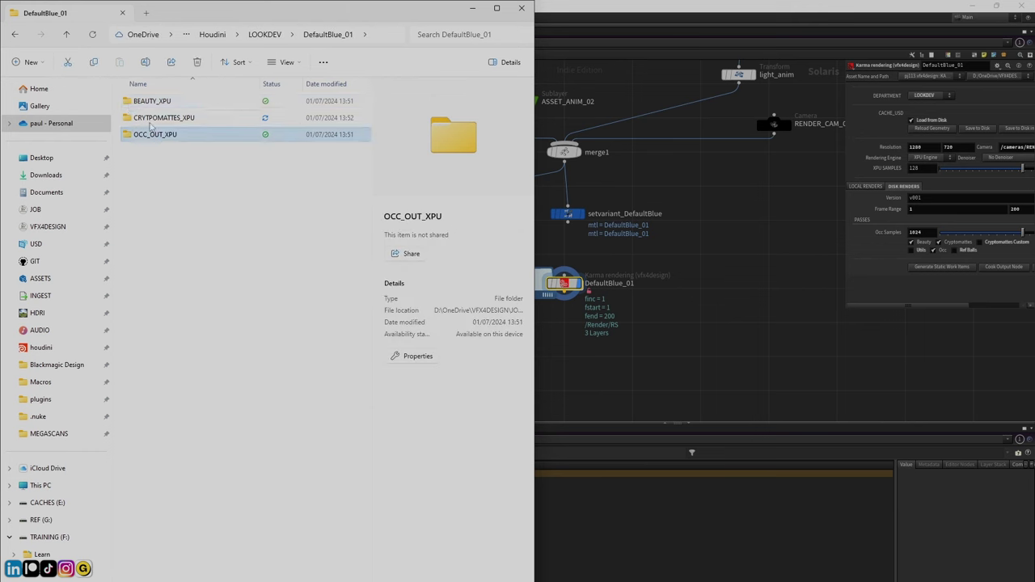
click(139, 103)
click(164, 118)
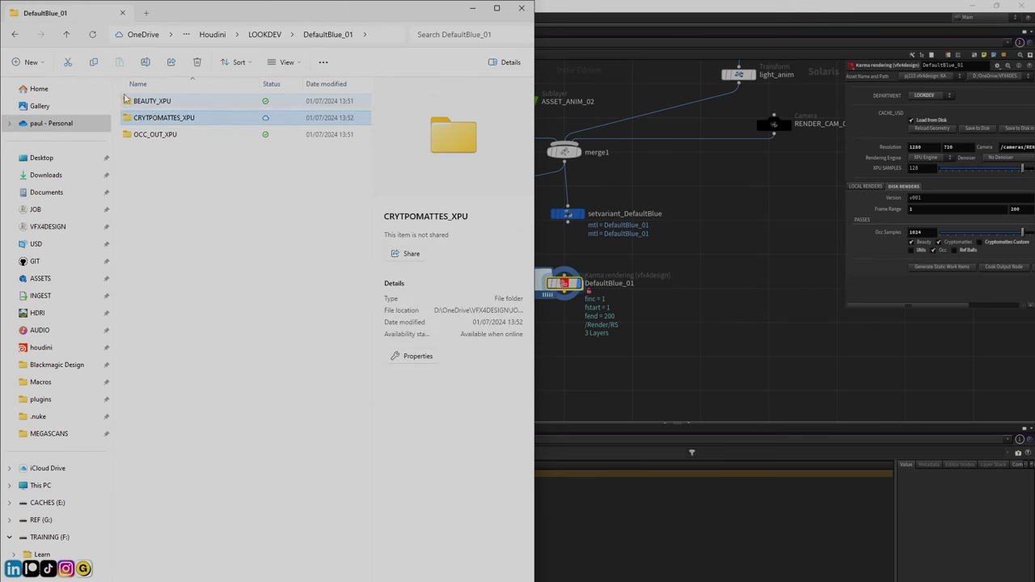
Check the rendered file in the v001 folder of BEAUTY_XPU and return to DefaultBlue_01
double_click(128, 102)
double_click(127, 103)
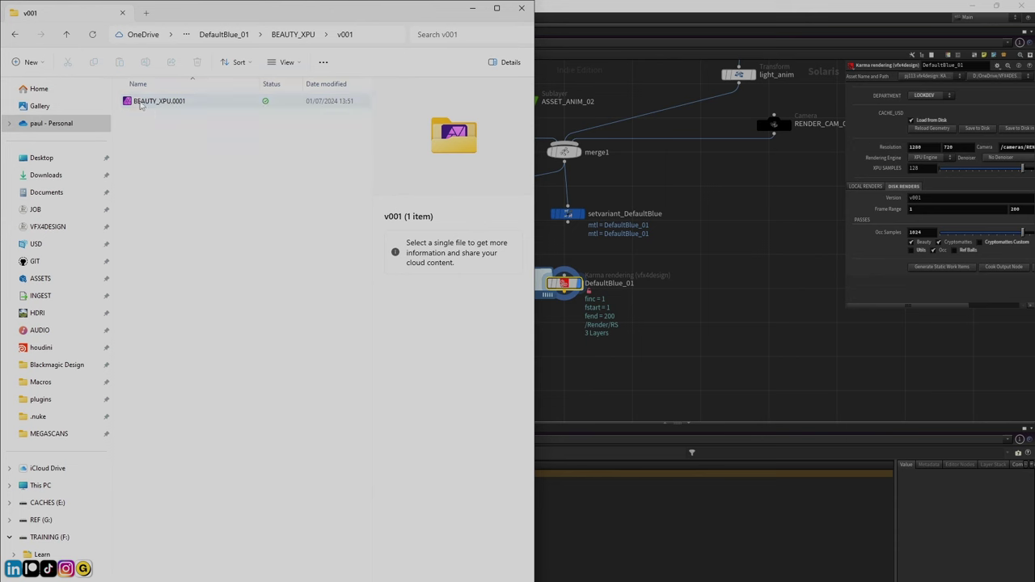
click(67, 36)
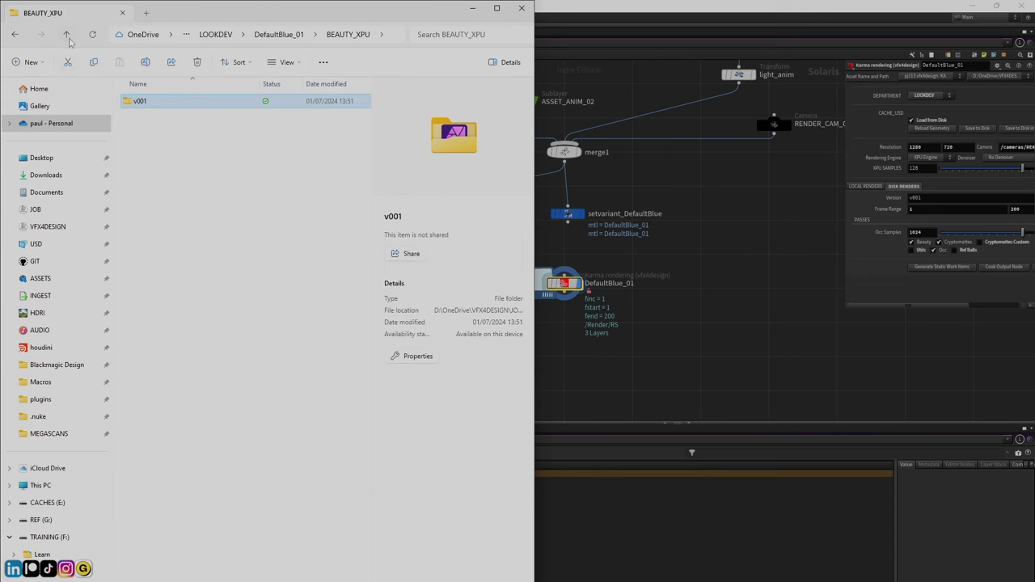
click(67, 37)
Check the rendered file in the v001 folder of CRYTPOMATTES_XPU and return to DefaultBlue_01
click(127, 119)
double_click(127, 119)
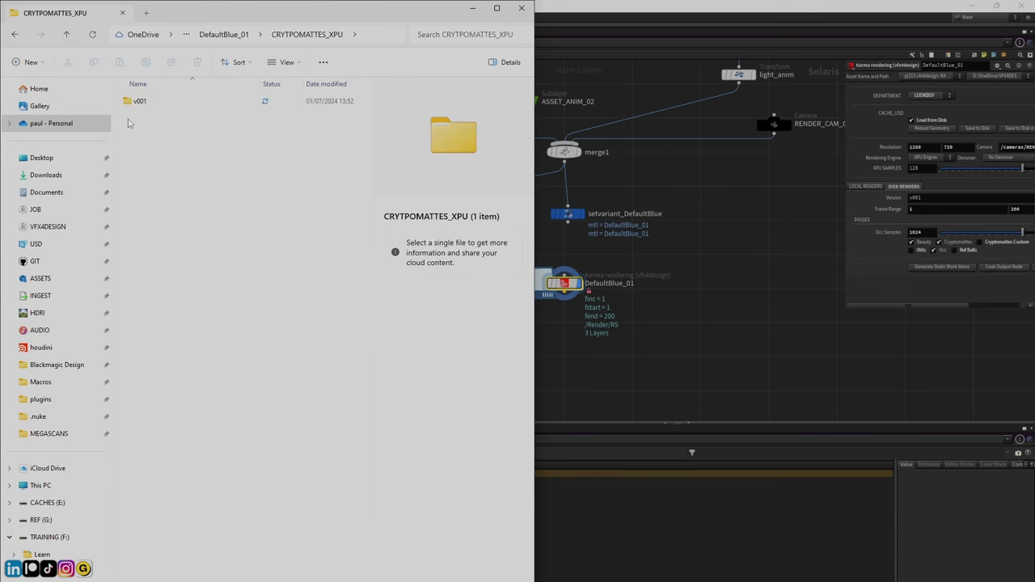
double_click(131, 101)
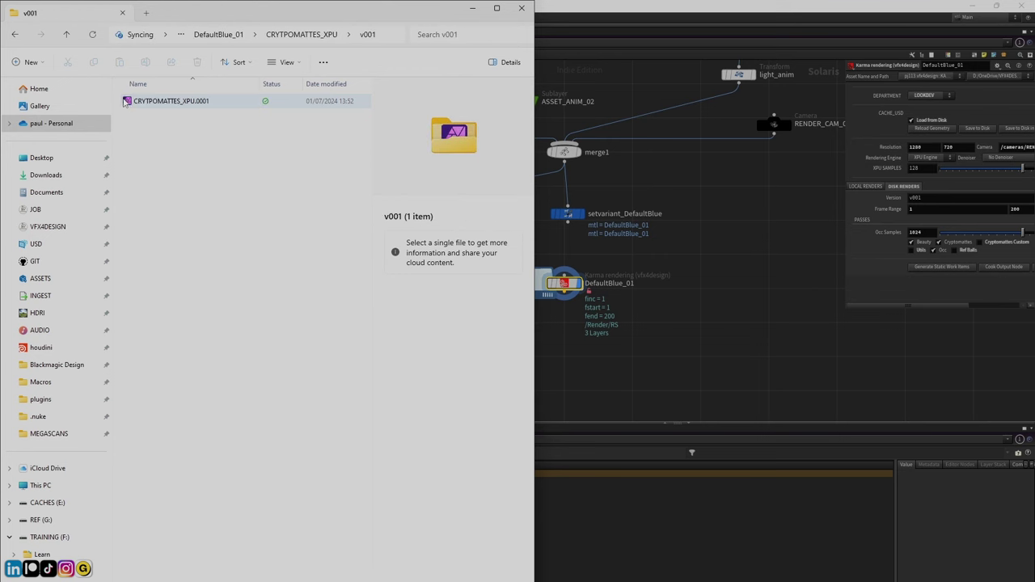
click(68, 36)
click(68, 37)
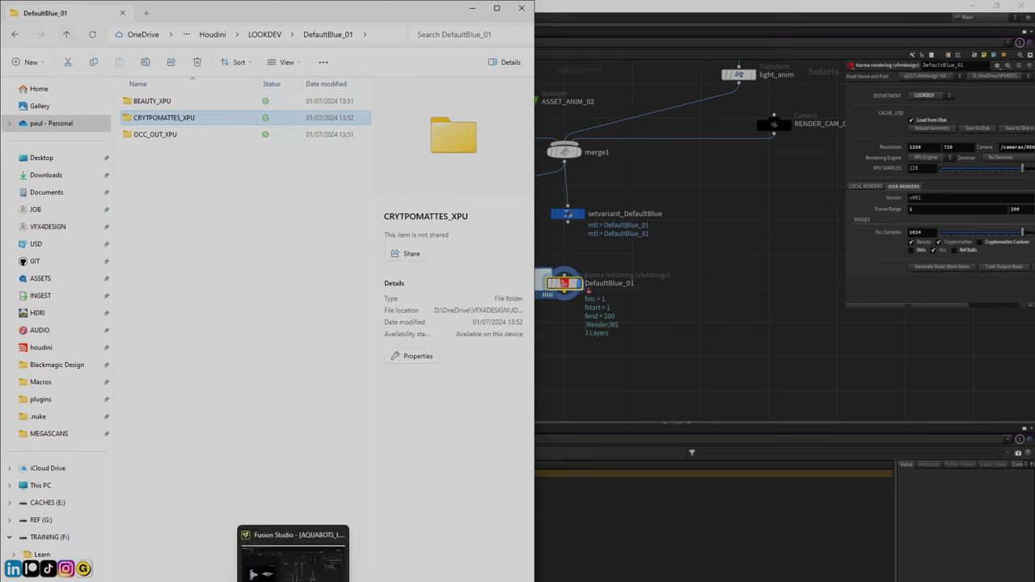
Switch to Fusion Studio, select the SOURCE_BEAUTY loader and widen the Inspector to show its full filename
click(287, 579)
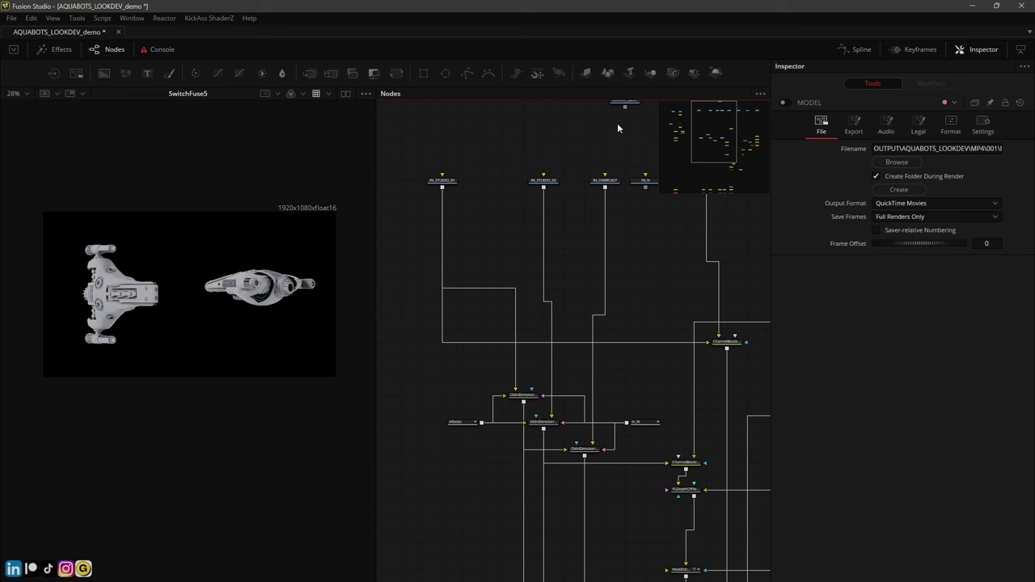
middle_drag(618, 131, 615, 139)
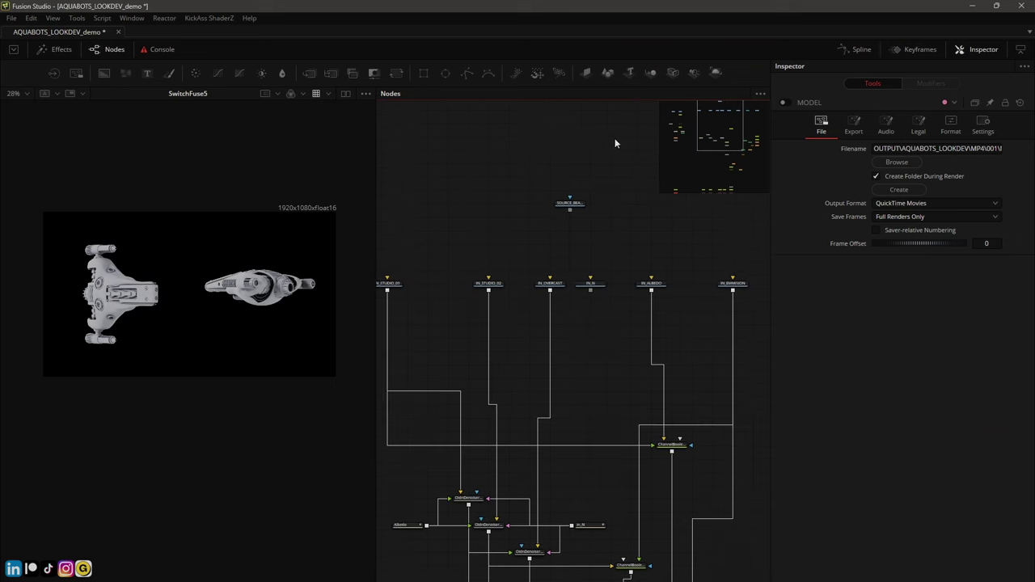
ctrl+scroll(575, 197, up, 3)
click(573, 208)
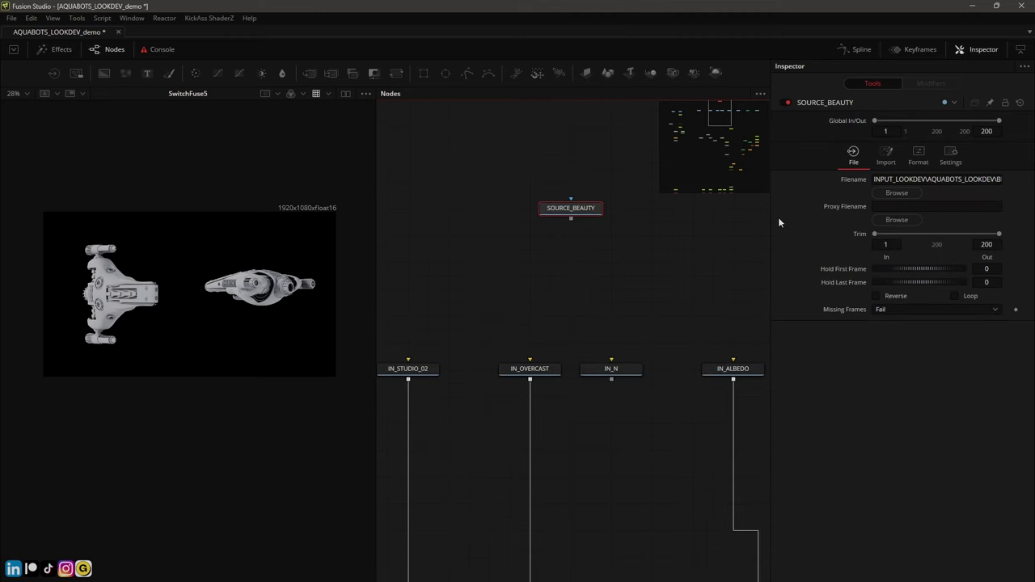
drag(769, 218, 541, 239)
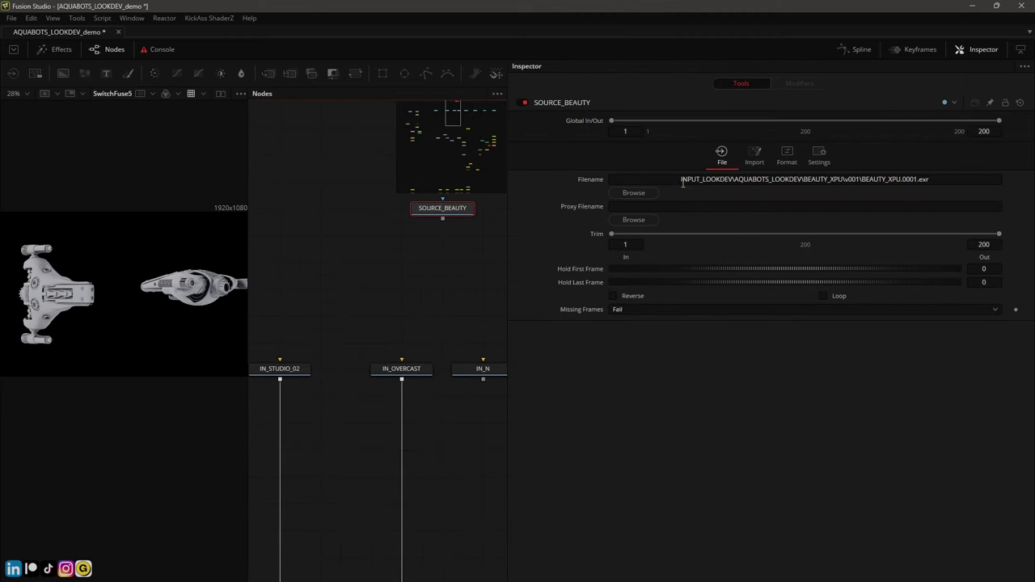
Examine the INPUT_LOOKDEV, AQUABOTS_LOOKDEV and BEAUTY_XPU parts of the SOURCE_BEAUTY filename path
drag(680, 181, 732, 179)
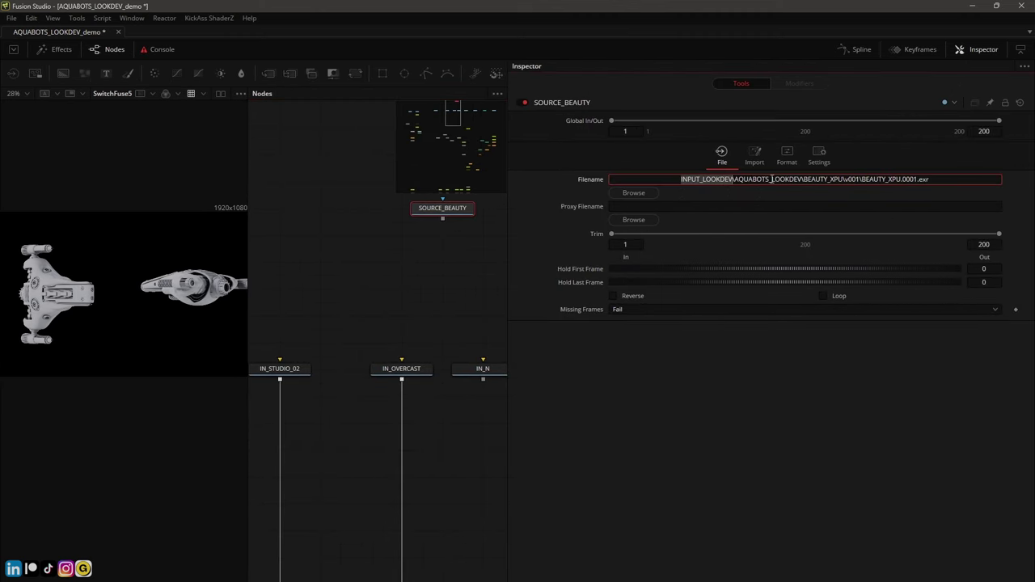
drag(803, 179, 843, 180)
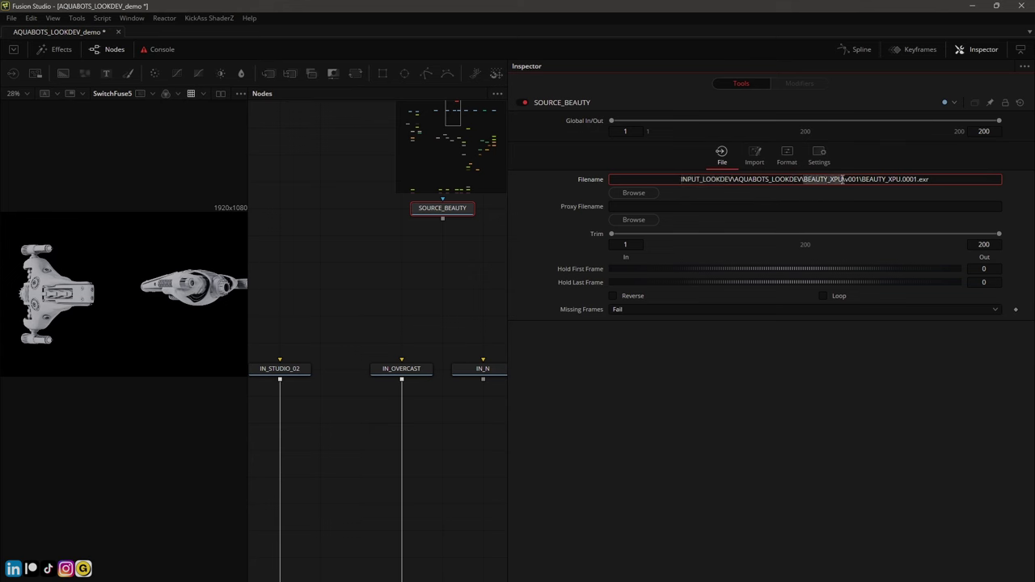
click(954, 180)
shift+drag(774, 187, 660, 181)
click(461, 272)
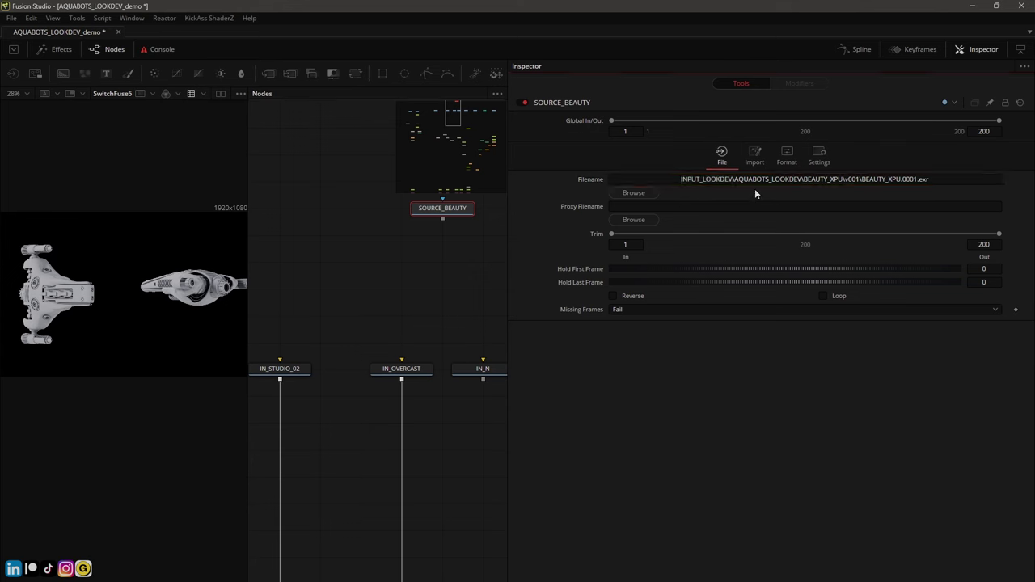
drag(803, 180, 736, 181)
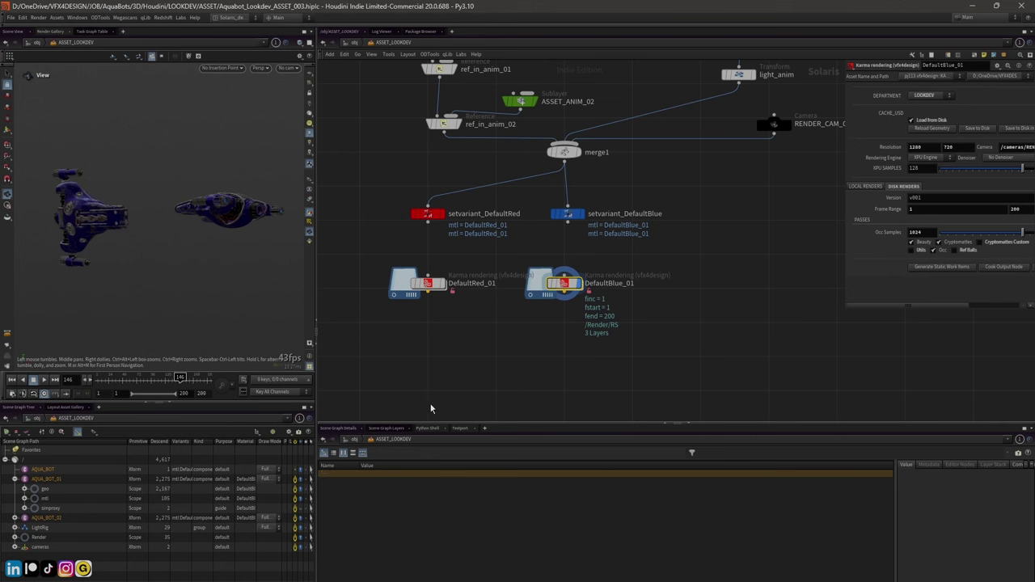
Compare the loader's path with the DefaultBlue_01 node in Houdini, return to Fusion Studio and highlight INPUT_LOOKDEV in the filename
mouse_move(570, 287)
mouse_move(293, 581)
click(248, 574)
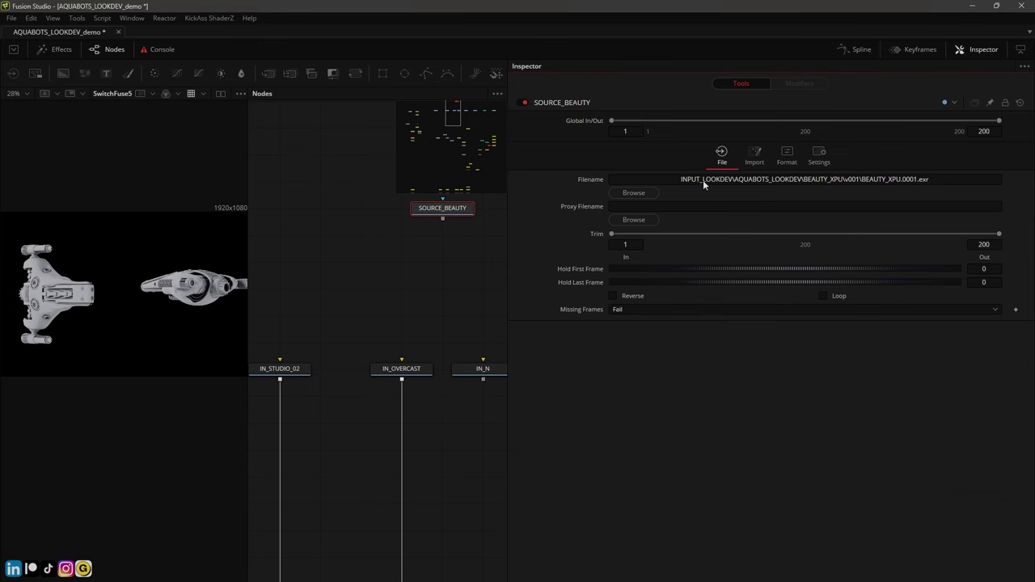
drag(681, 179, 734, 178)
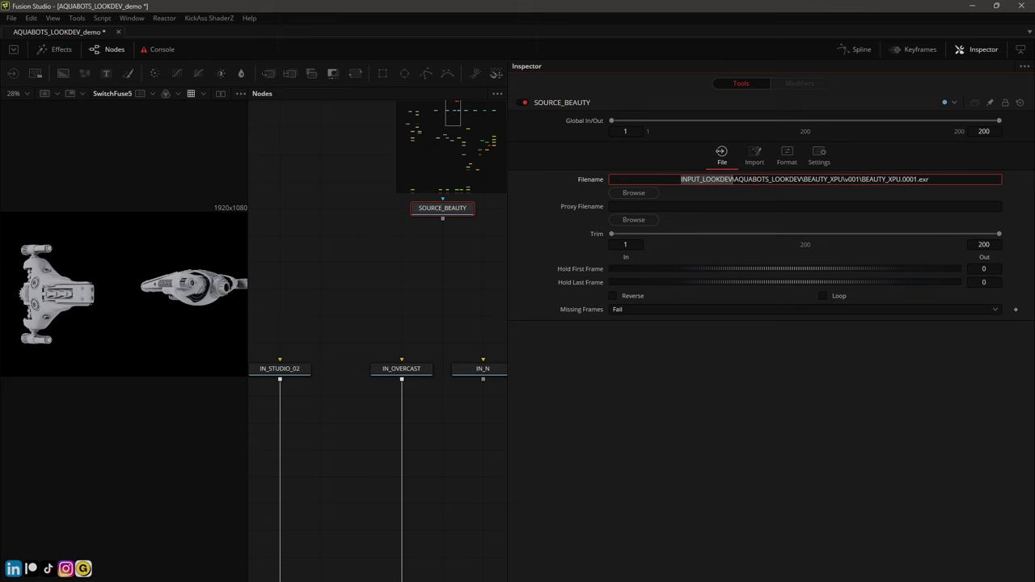
Switch to File Explorer and examine the department folders inside the Houdini renders folder, including the contents of ANIMATION
key(alt+Tab)
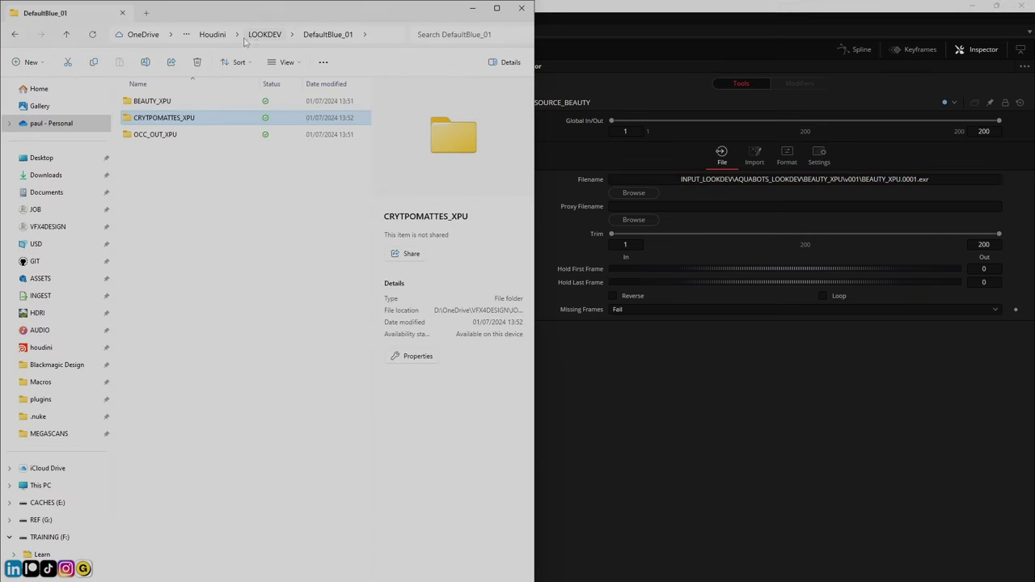
click(212, 34)
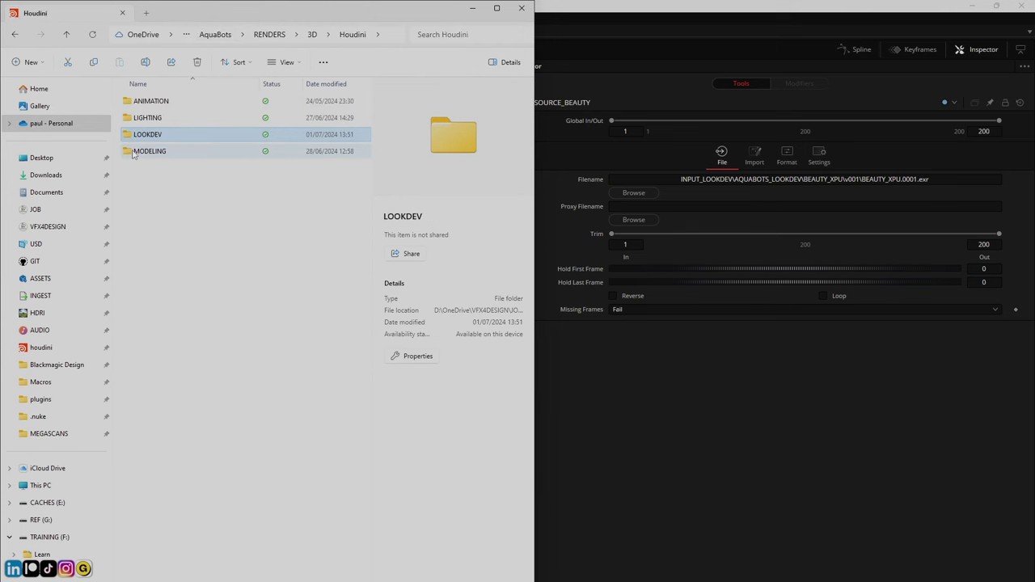
click(132, 119)
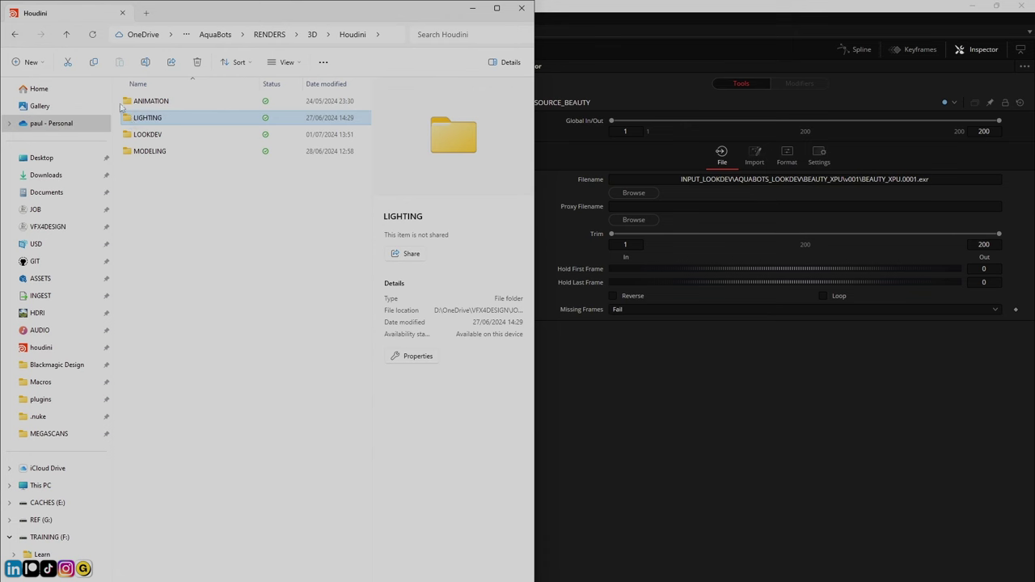
click(135, 104)
double_click(135, 104)
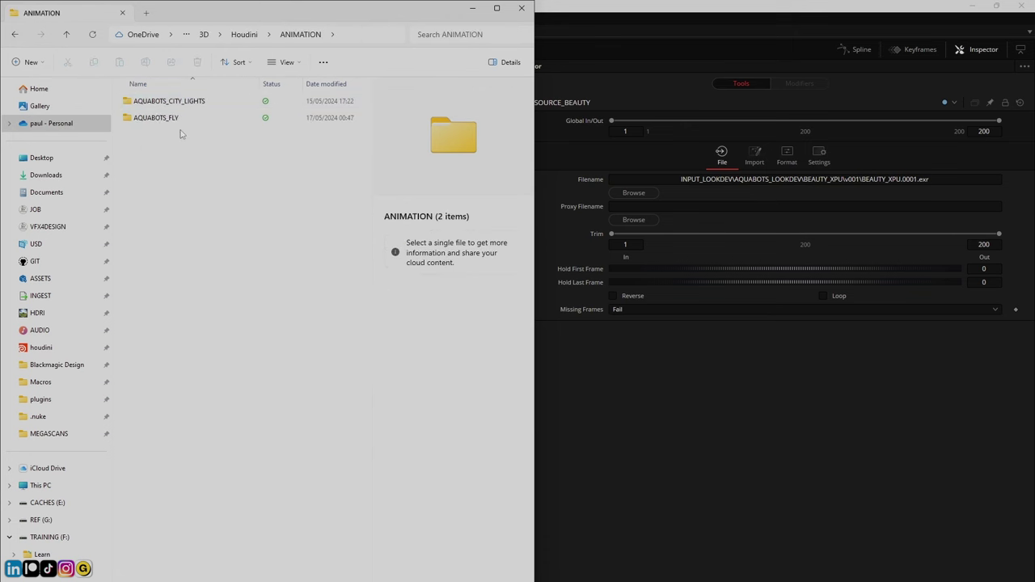
click(67, 35)
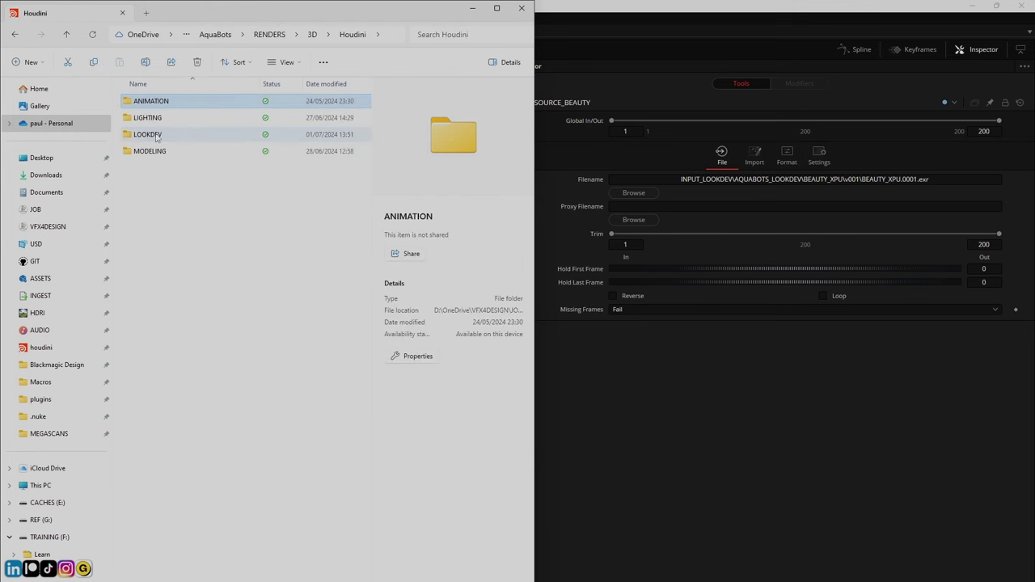
Close File Explorer and narrow the Inspector in Fusion Studio to show more of the node graph
click(522, 8)
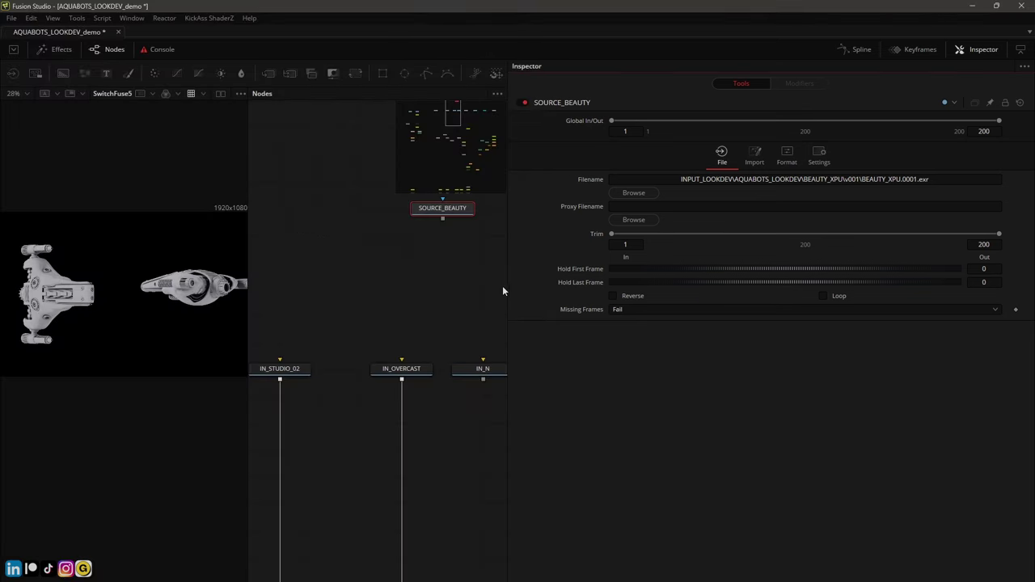
drag(507, 287, 640, 286)
ctrl+scroll(490, 287, down, 3)
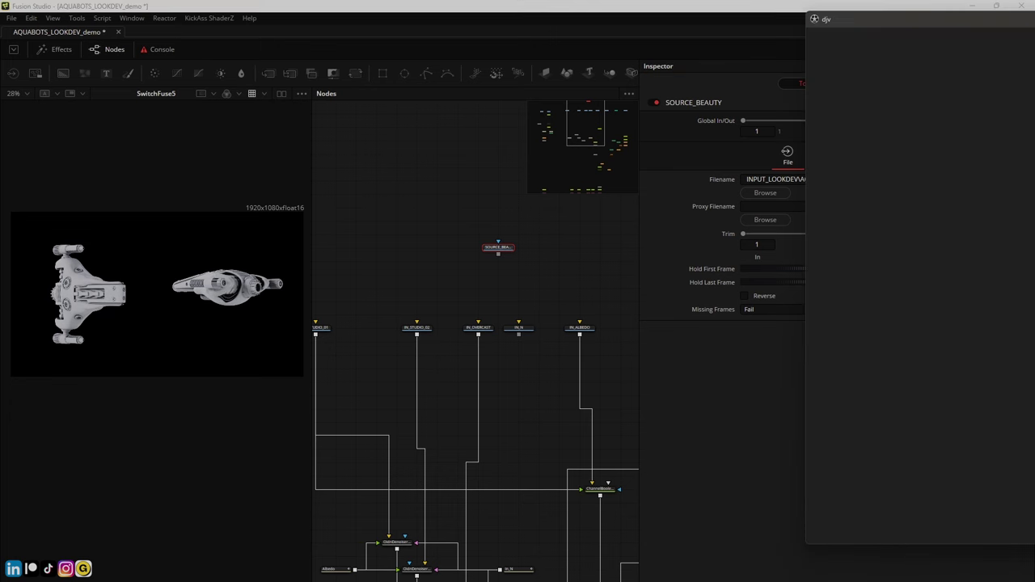
mouse_move(151, 581)
ctrl+scroll(442, 425, down, 3)
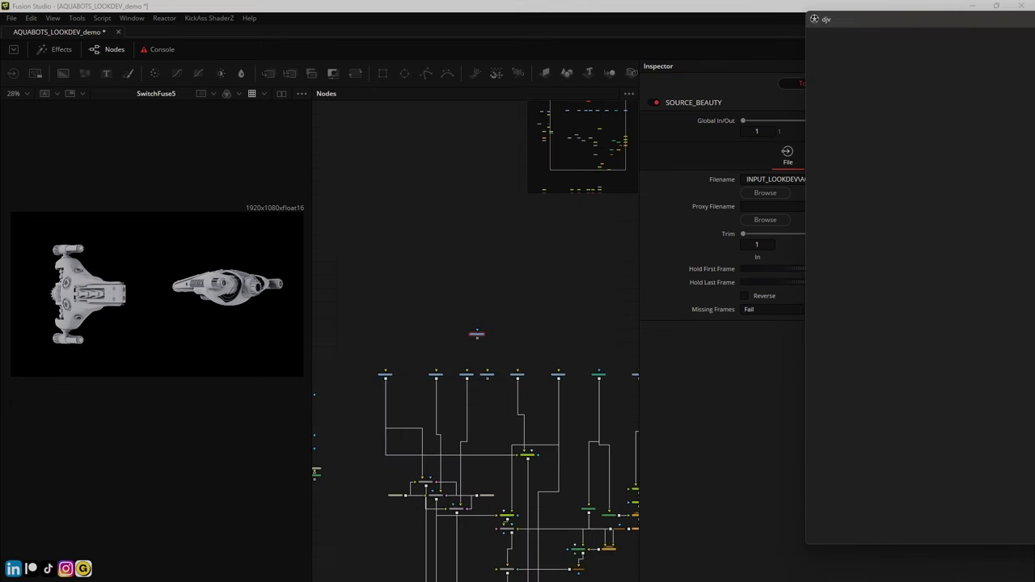
Switch to Houdini and open RENDER_ALL_TASKS inside DefaultBlue_01 to view its pass render tasks
click(151, 581)
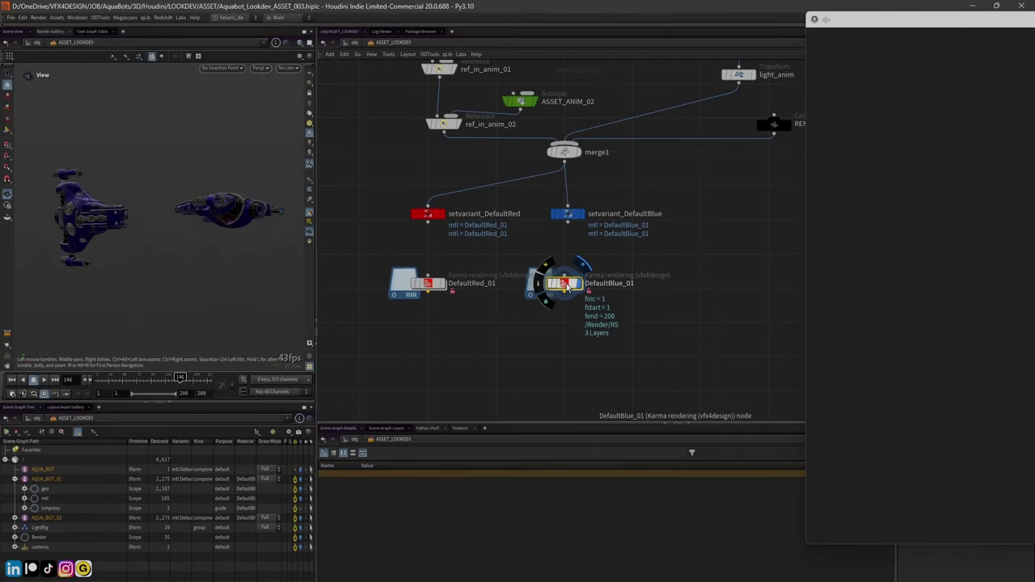
double_click(567, 285)
double_click(566, 330)
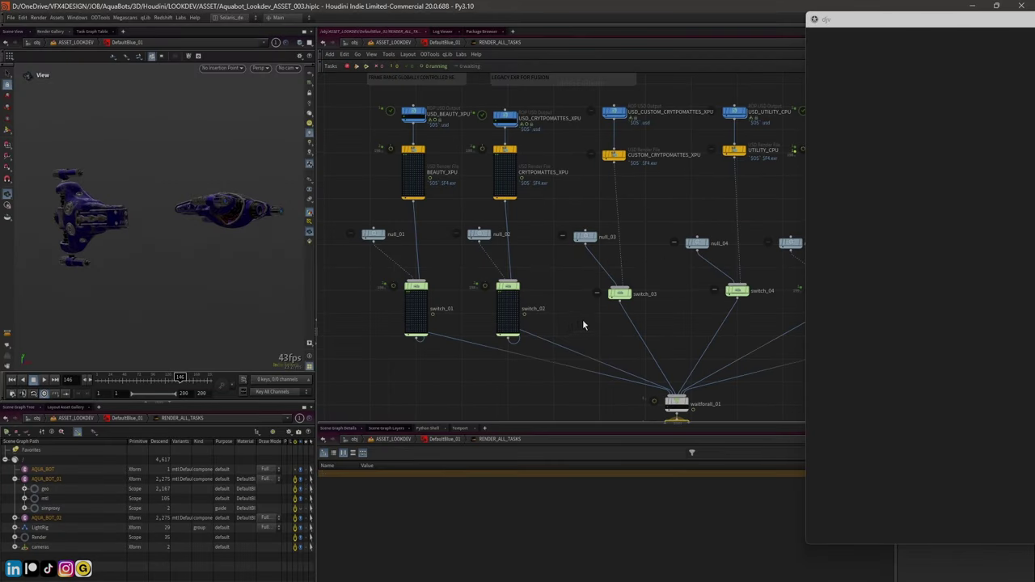
middle_drag(582, 324, 539, 331)
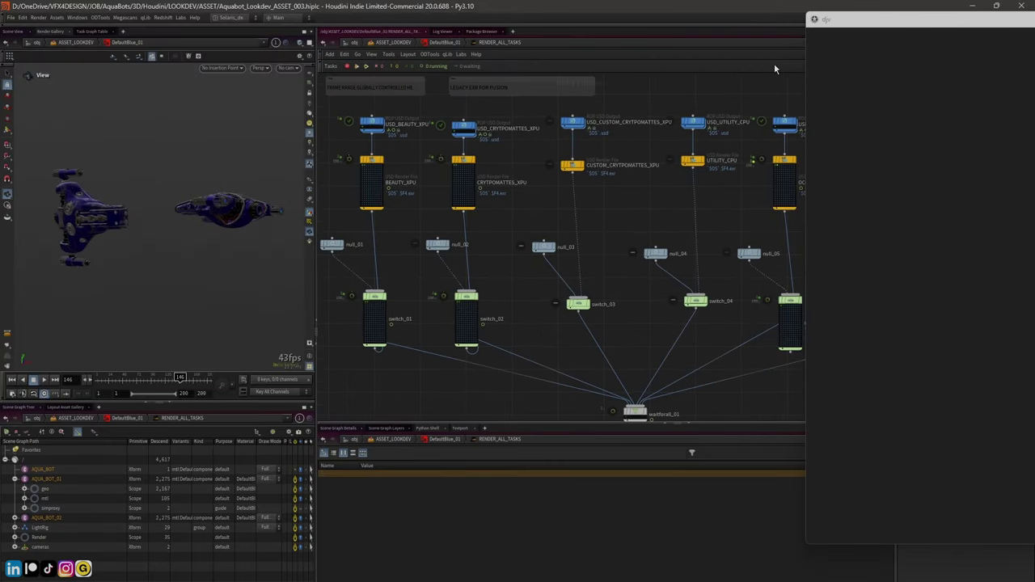
Return from RENDER_ALL_TASKS to the ASSET_LOOKDEV network and look through /cameras/RENDER_CAM_01 in the viewport
middle_drag(467, 398, 466, 374)
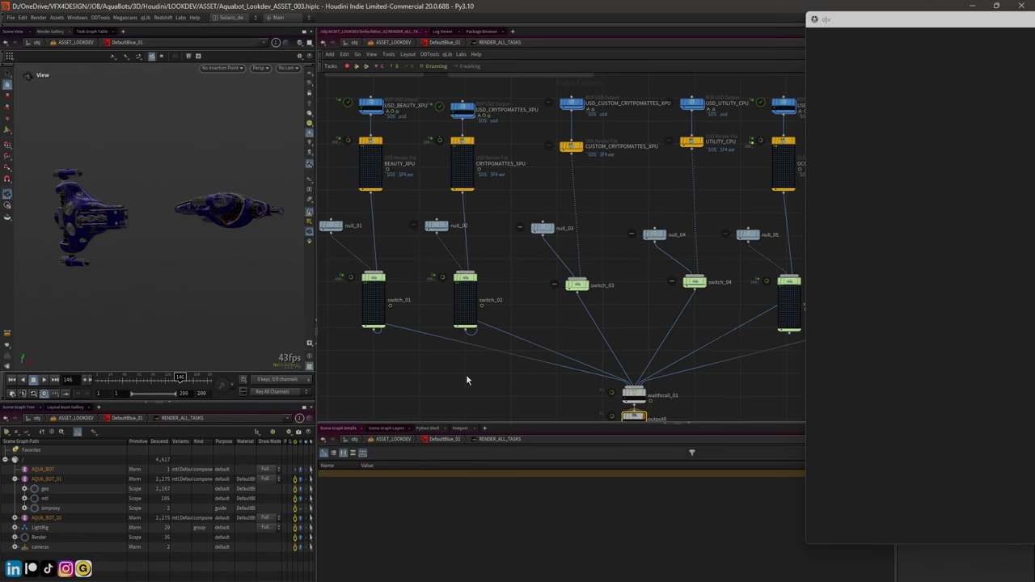
key(u)
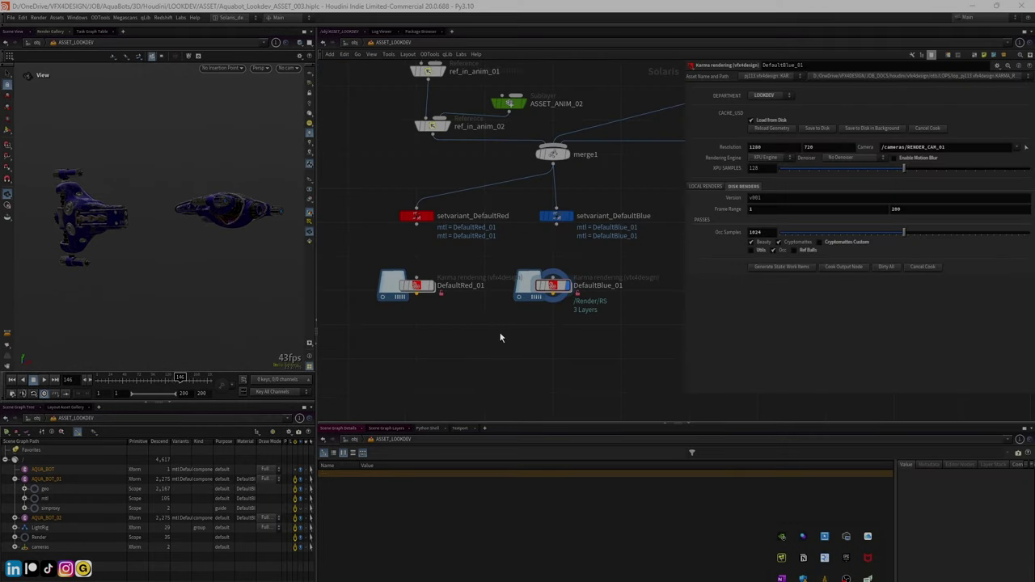
click(286, 68)
click(303, 85)
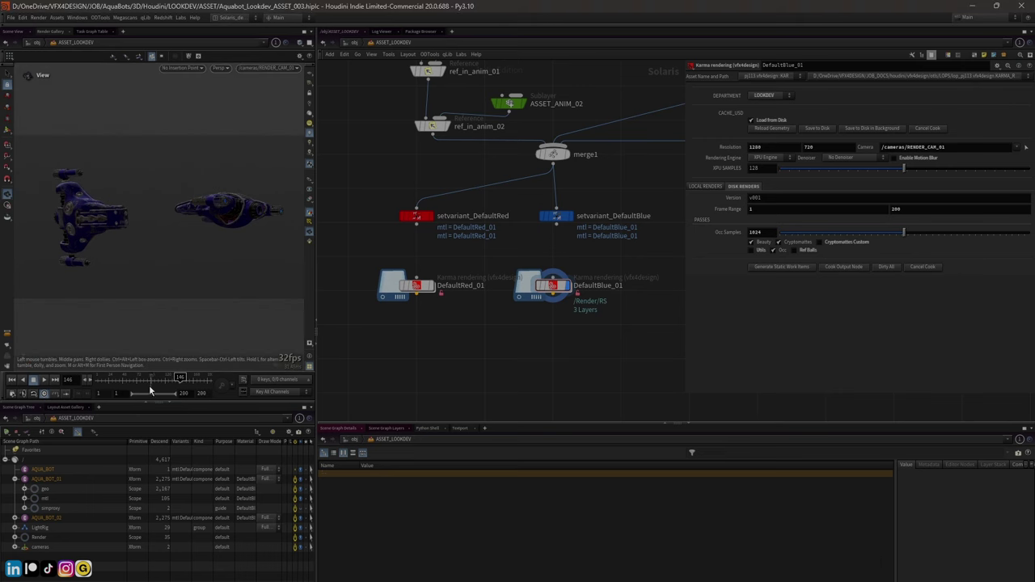
Move the timeline to frame 132 and narrow the parameter pane to show more of the render node network
drag(154, 380, 172, 379)
scroll(490, 384, up, 2)
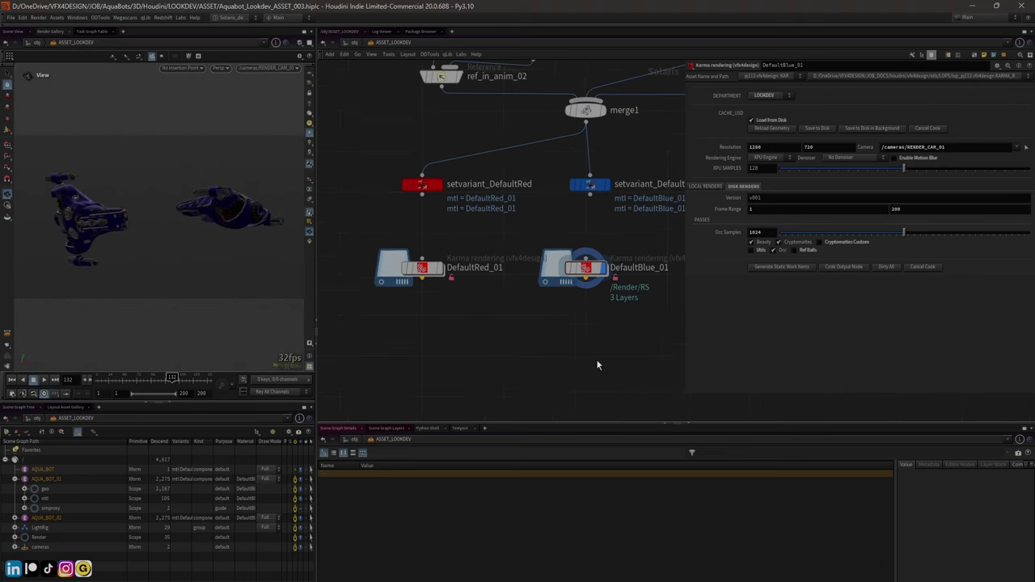
drag(687, 333, 723, 332)
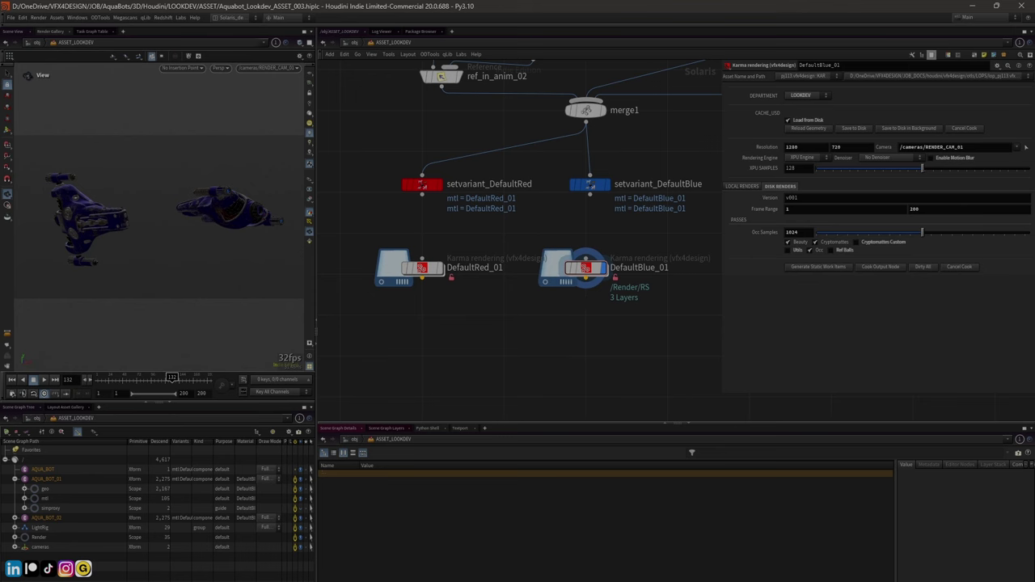
Switch to File Explorer and examine the compositing software folders in COMP inside the AquaBots RENDERS folder
key(alt+Tab)
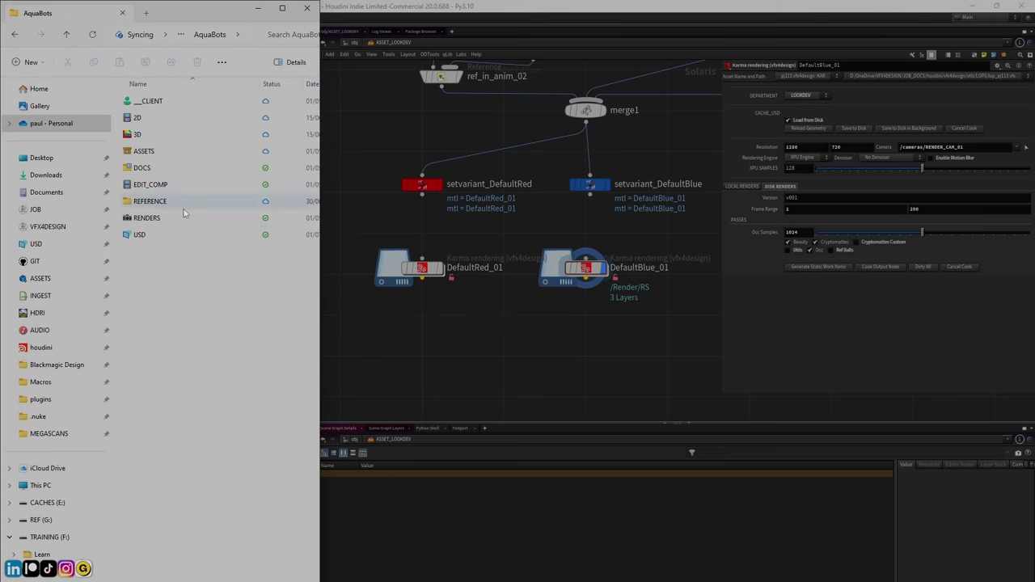
click(135, 220)
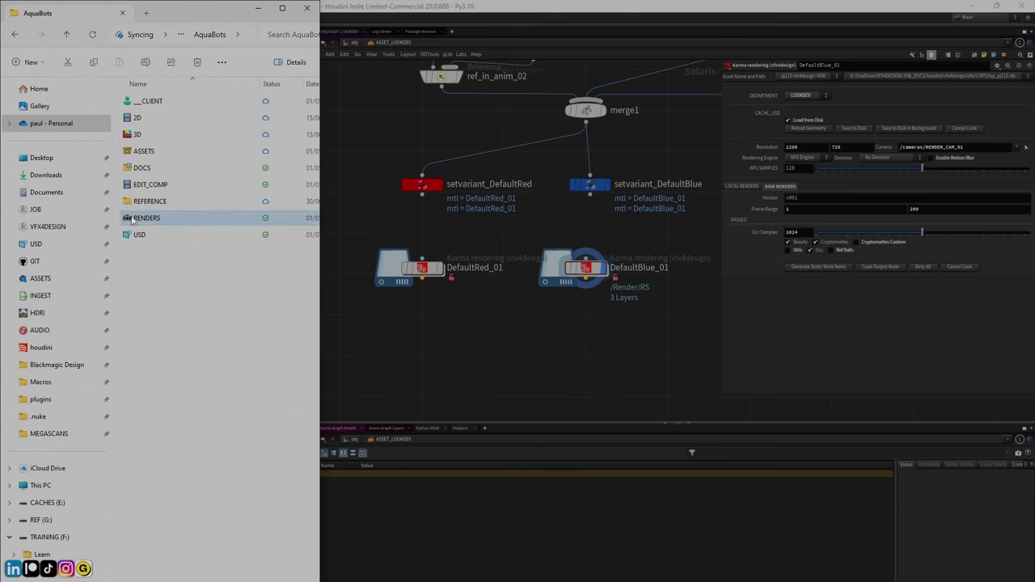
double_click(131, 218)
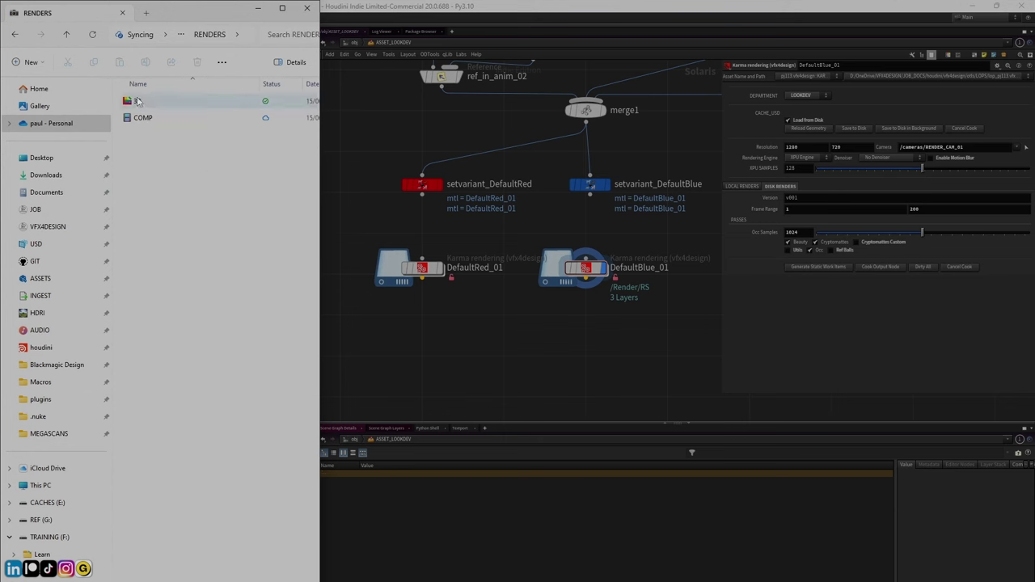
double_click(151, 120)
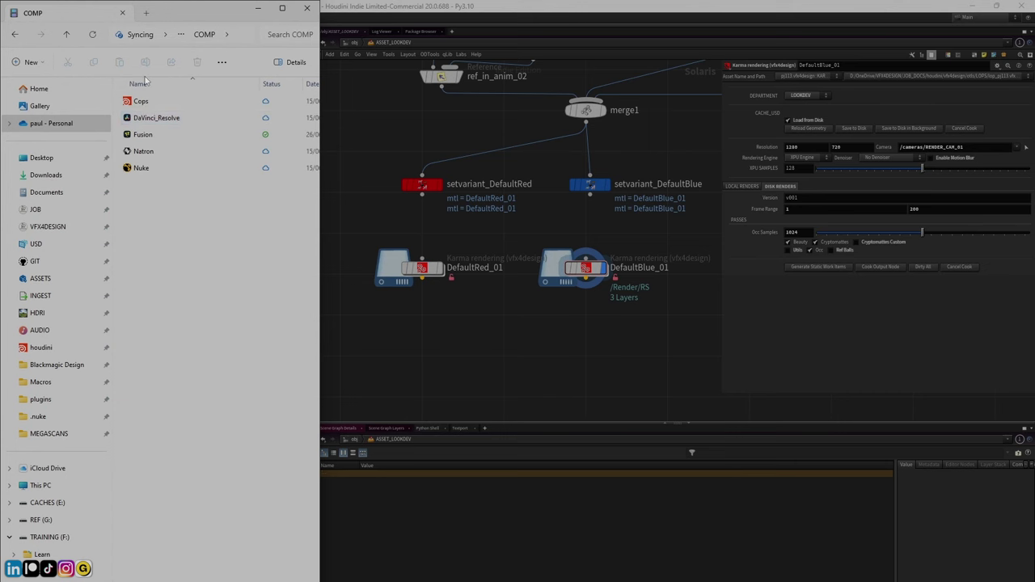
click(151, 156)
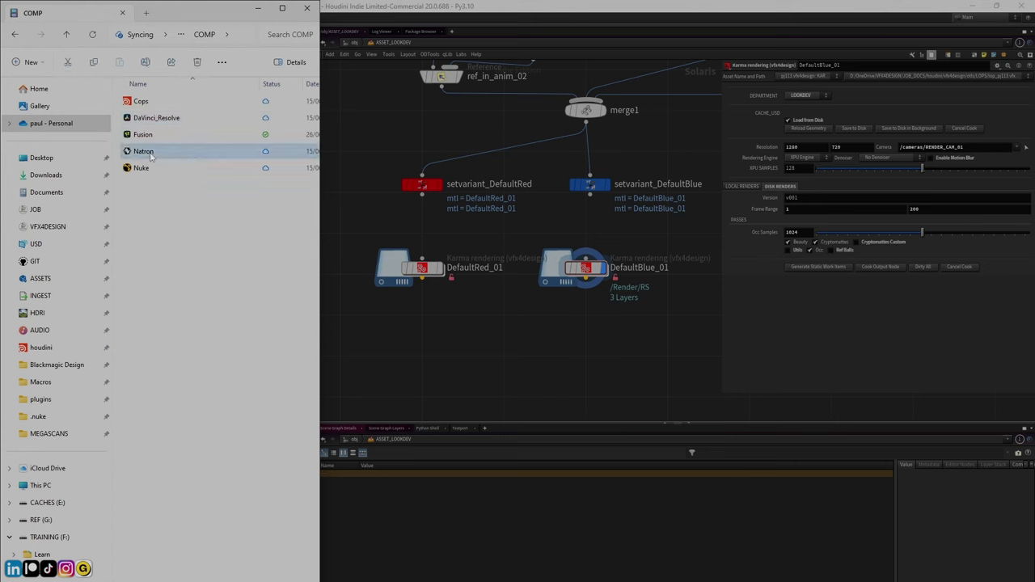
click(154, 186)
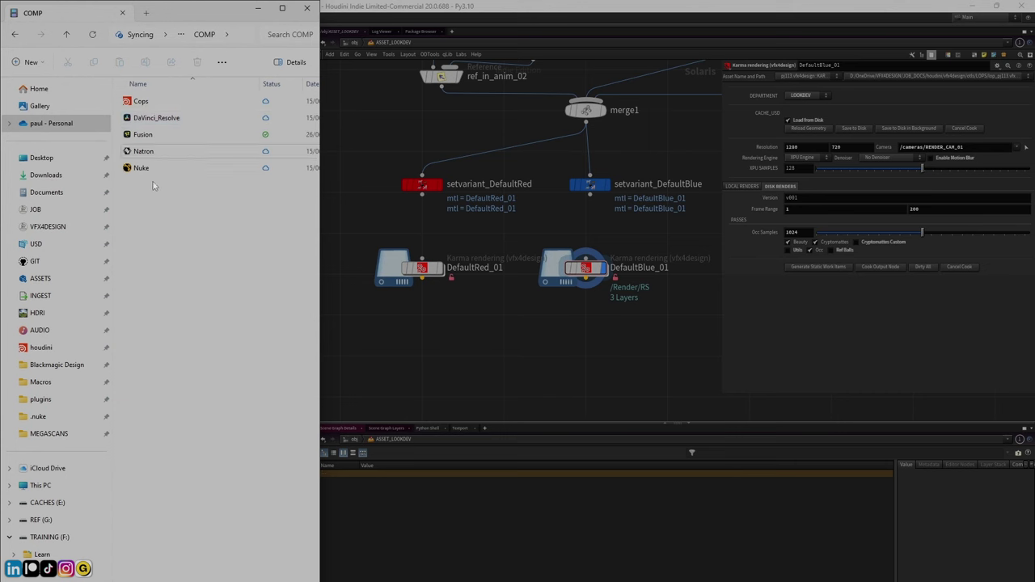
click(158, 136)
Go to the LOOKDEV folder of the 3D Houdini renders and compare its DefaultBlue_01 folder with the Houdini render node
click(68, 37)
double_click(156, 100)
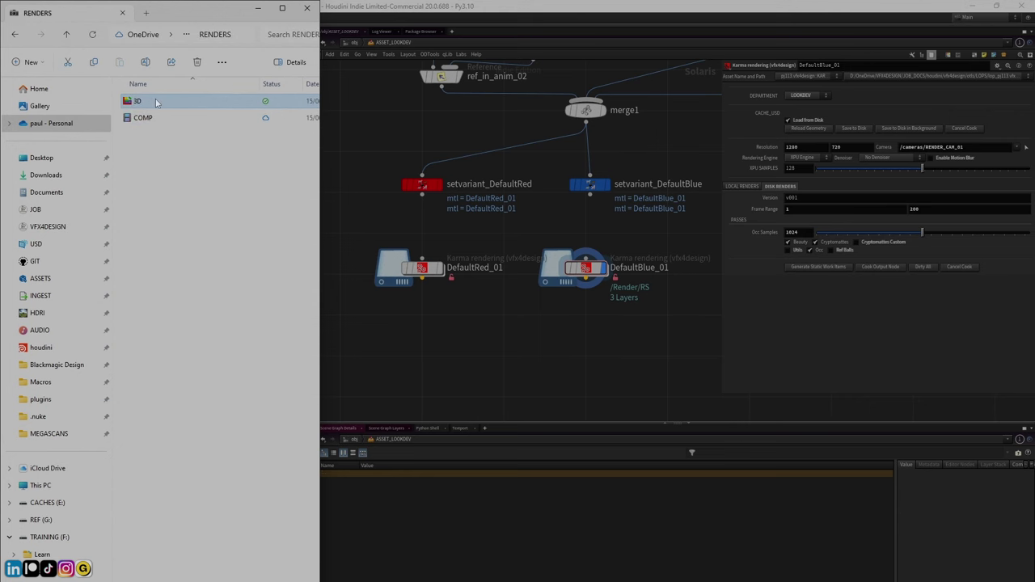
double_click(155, 101)
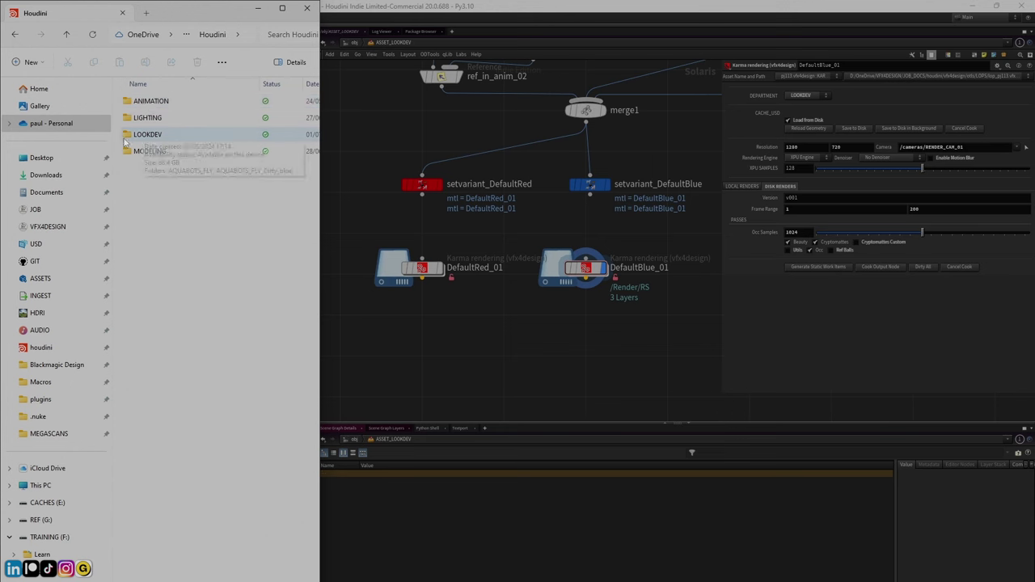
double_click(148, 135)
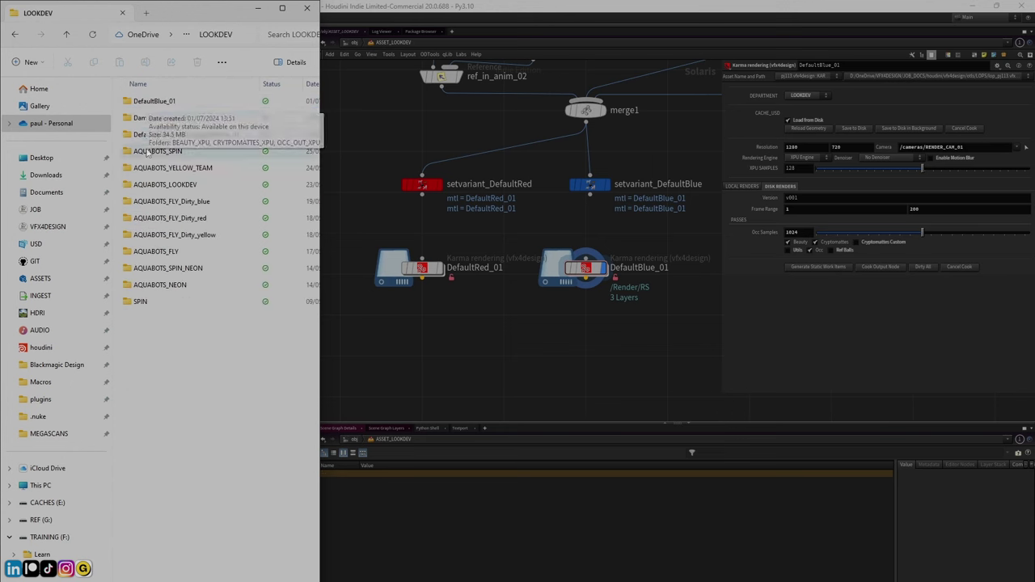
mouse_move(579, 284)
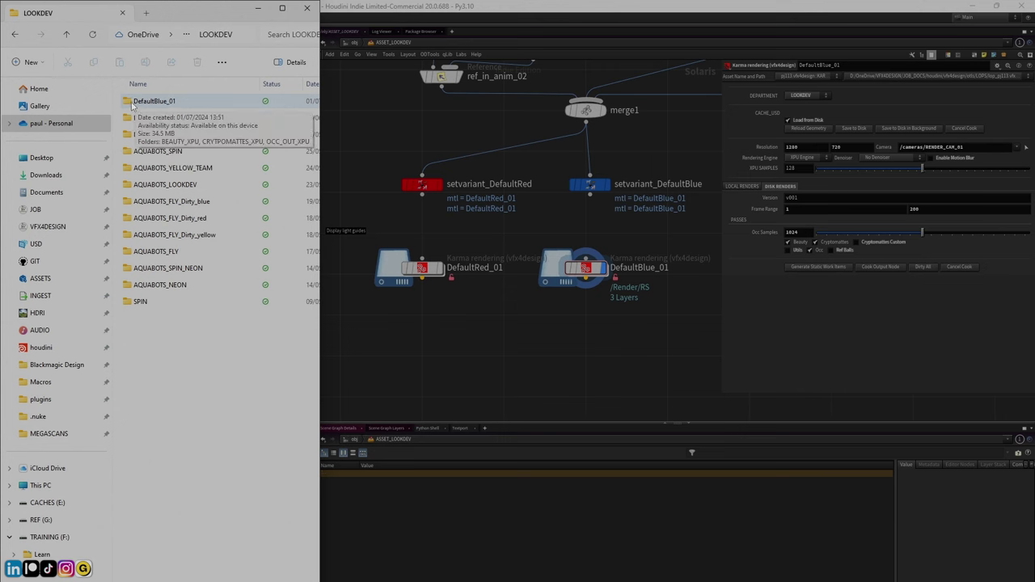
click(133, 104)
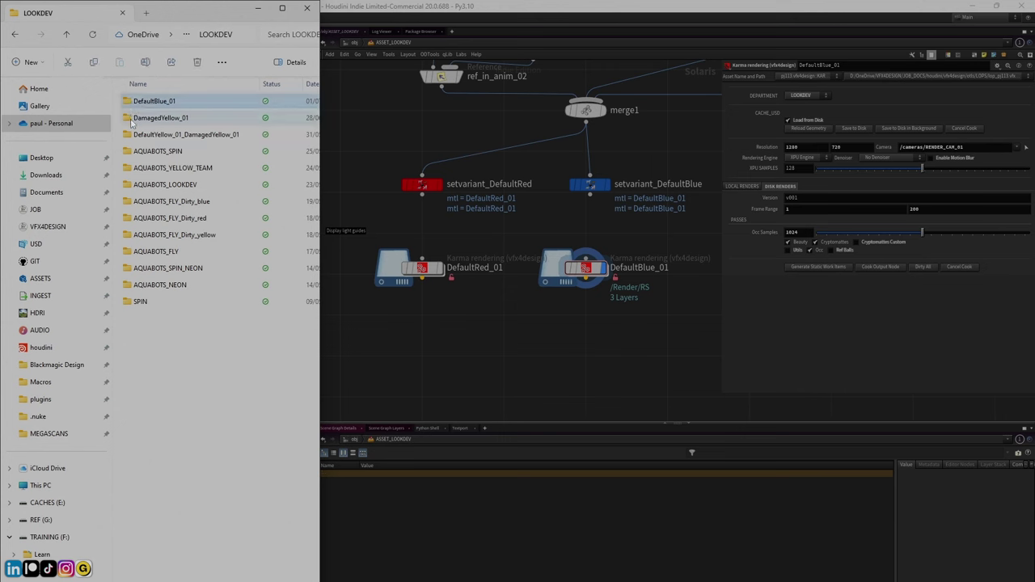
click(132, 120)
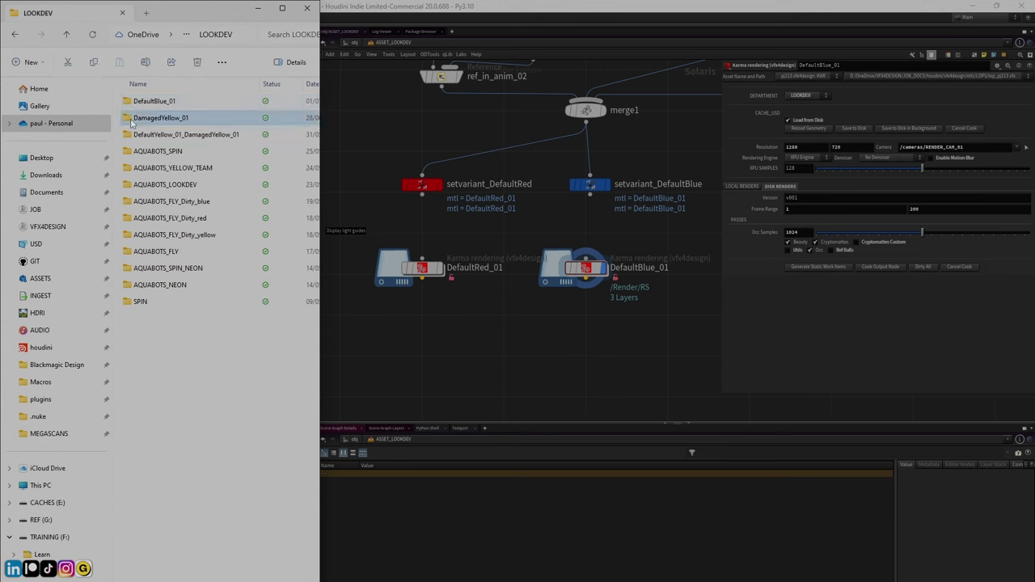
Open version v001 of BEAUTY_XPU in DamagedYellow_01 and load its EXR sequence into djv
double_click(132, 120)
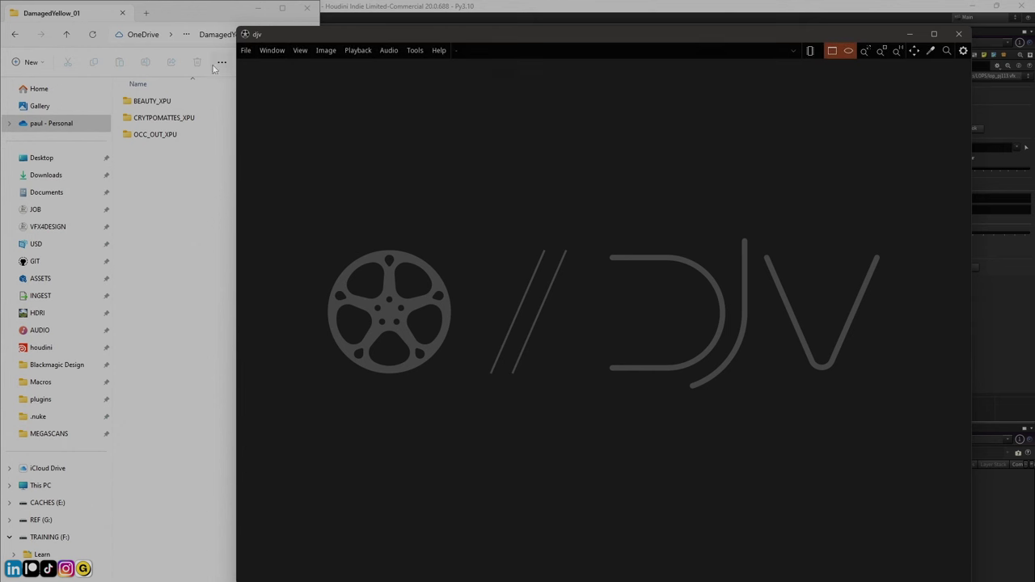
double_click(134, 101)
click(128, 102)
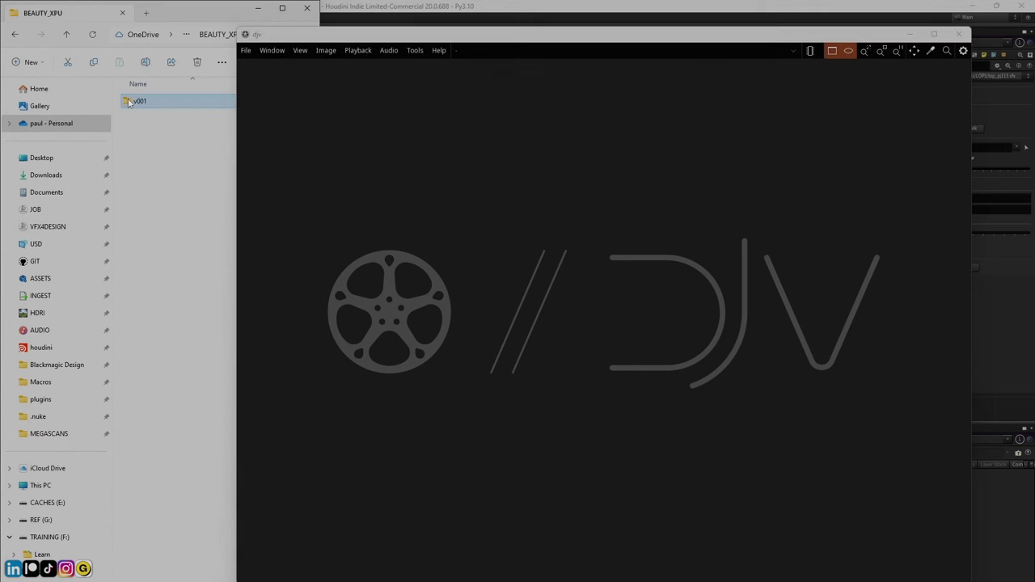
double_click(134, 101)
drag(158, 101, 457, 226)
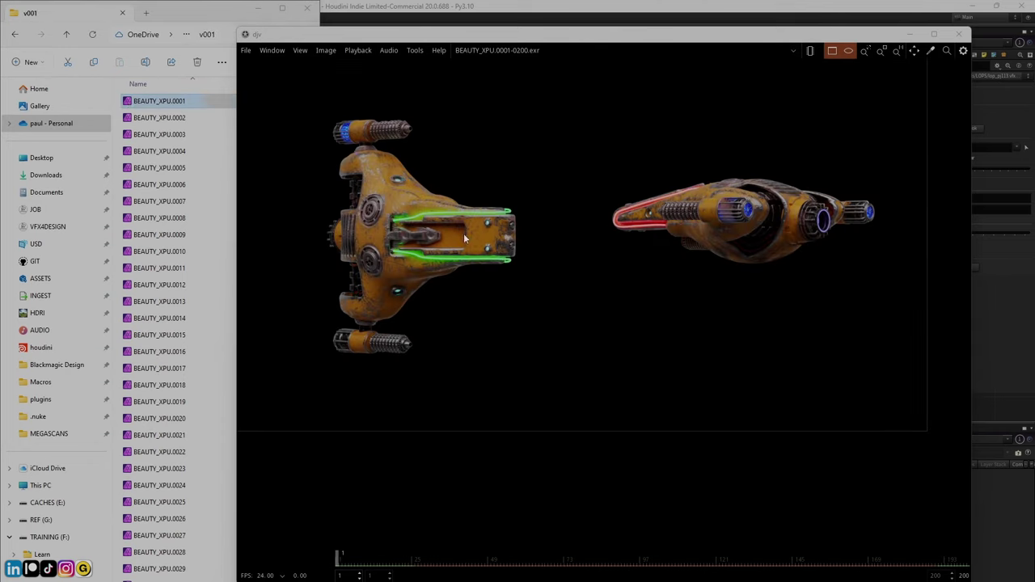
Play the beauty sequence and scrub through its frames to review the yellow ships
click(293, 558)
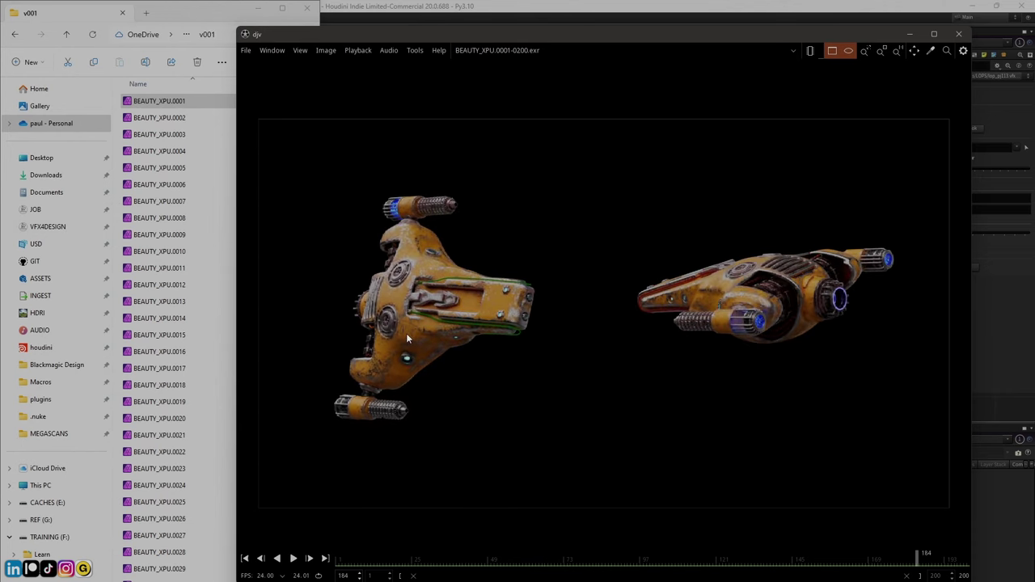
drag(351, 559, 692, 482)
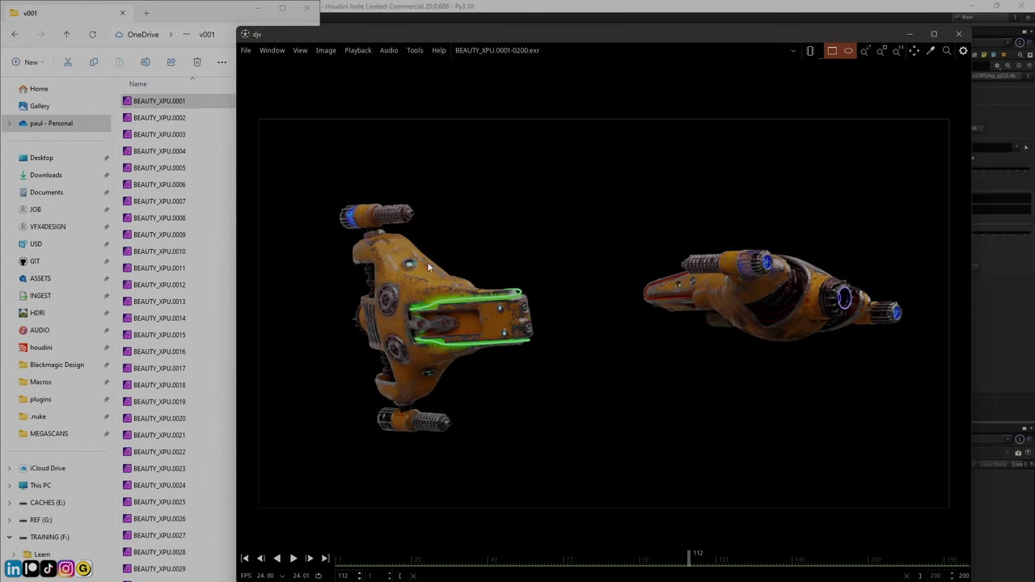
drag(375, 497, 695, 458)
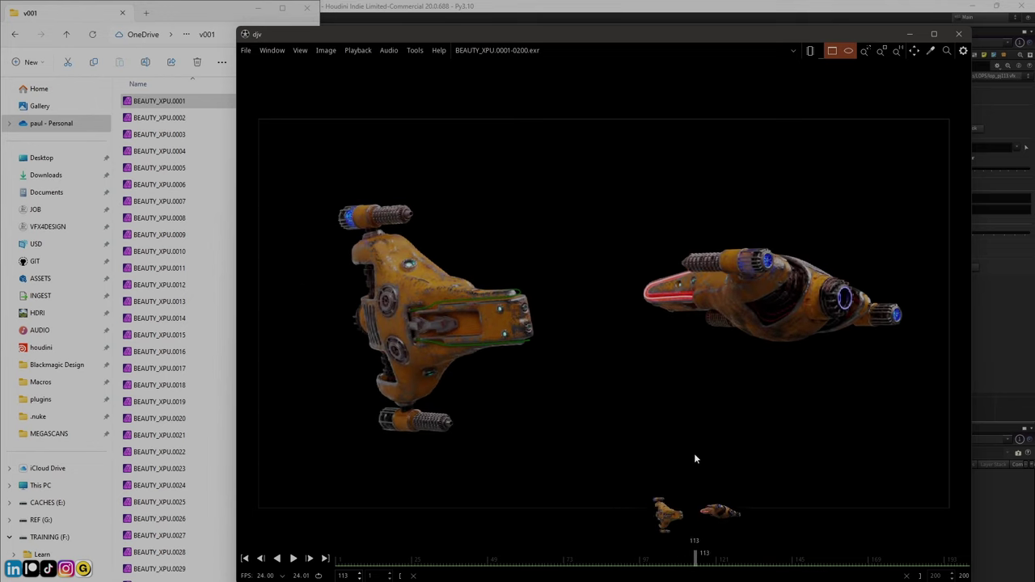
Go back to DamagedYellow_01, open version v001 of OCC_OUT_XPU and load its EXR sequence into djv
click(68, 40)
click(67, 37)
click(67, 37)
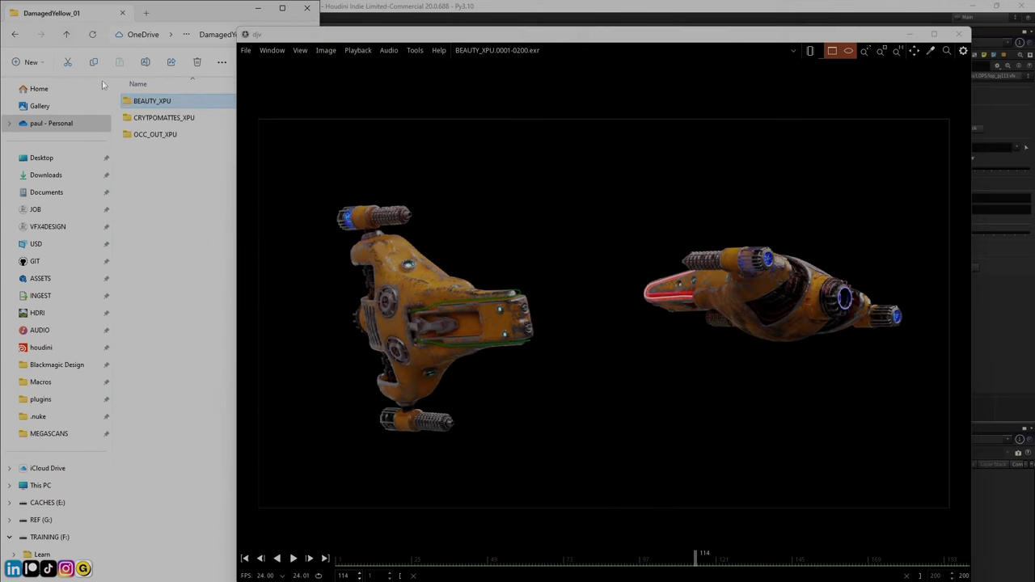
click(130, 138)
double_click(130, 138)
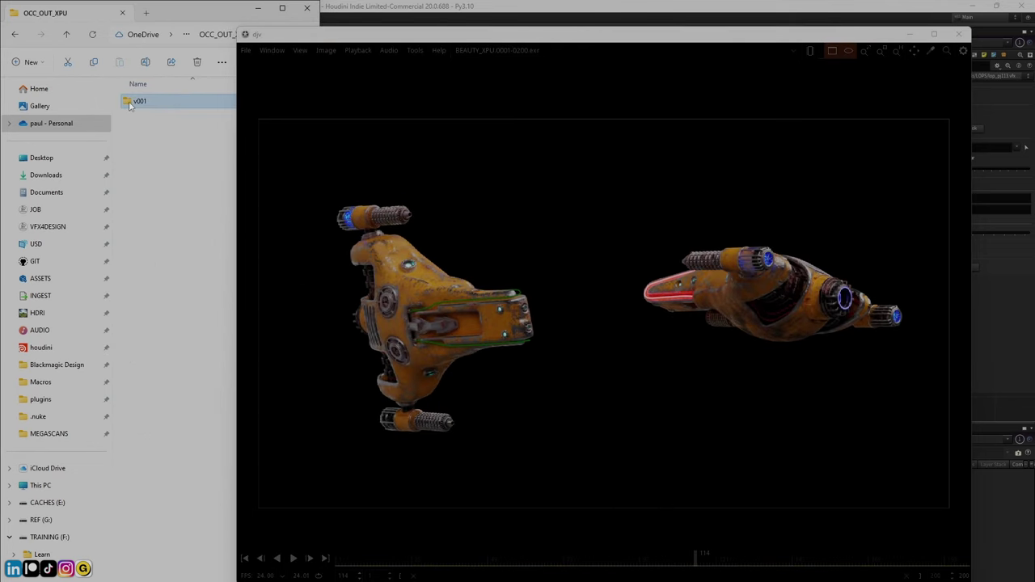
double_click(130, 102)
drag(129, 103, 473, 206)
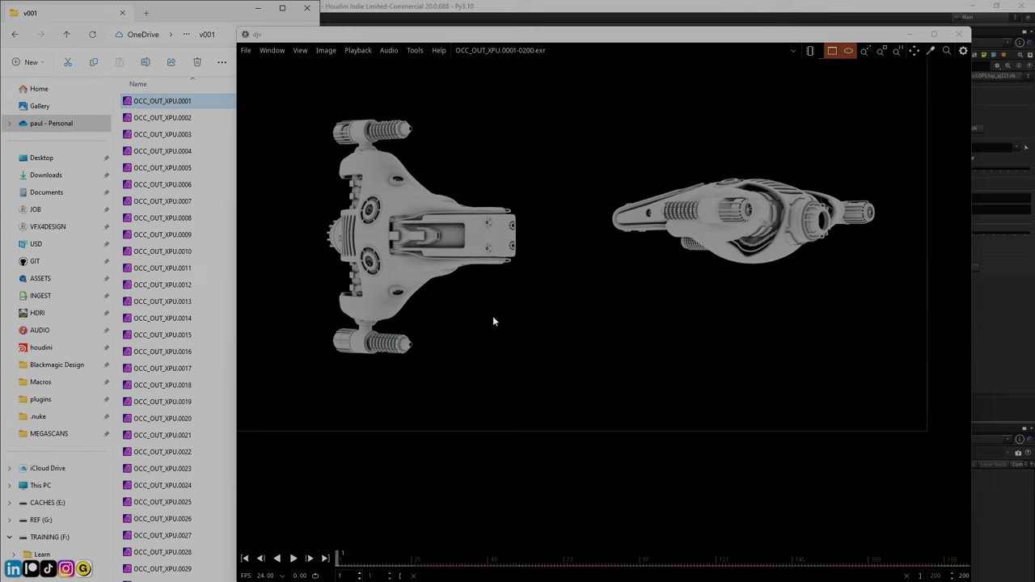
Play the occlusion sequence in full view, then stop playback
click(293, 558)
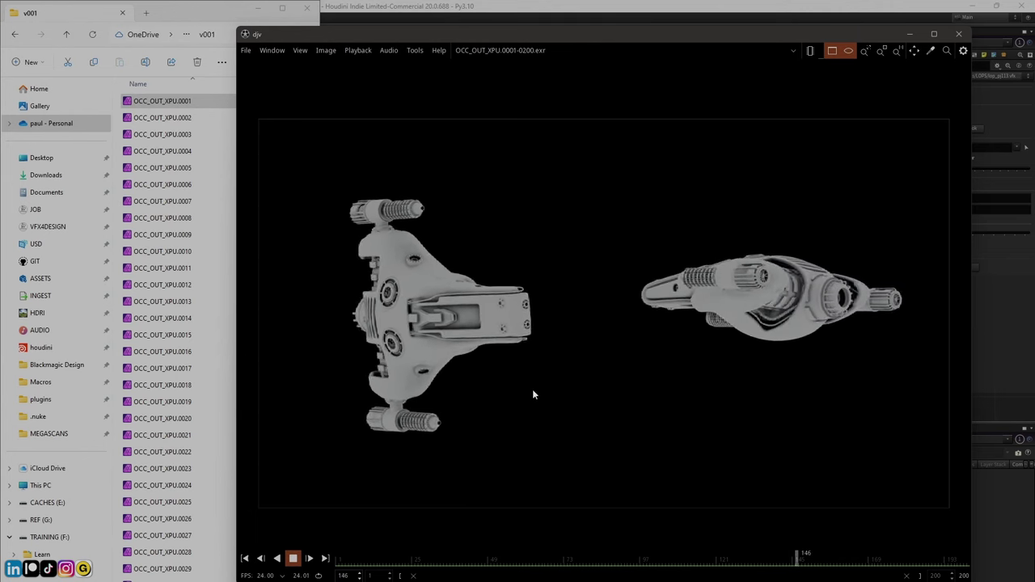
scroll(527, 362, down, 1)
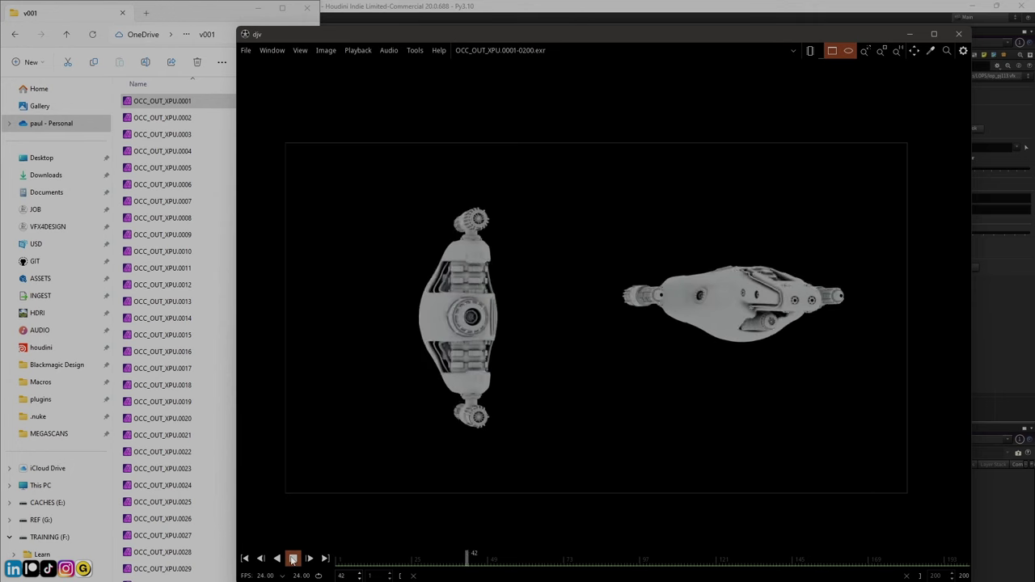
key(space)
Return to DamagedYellow_01, open version v001 of CRYTPOMATTES_XPU and load its EXR sequence into djv
click(66, 35)
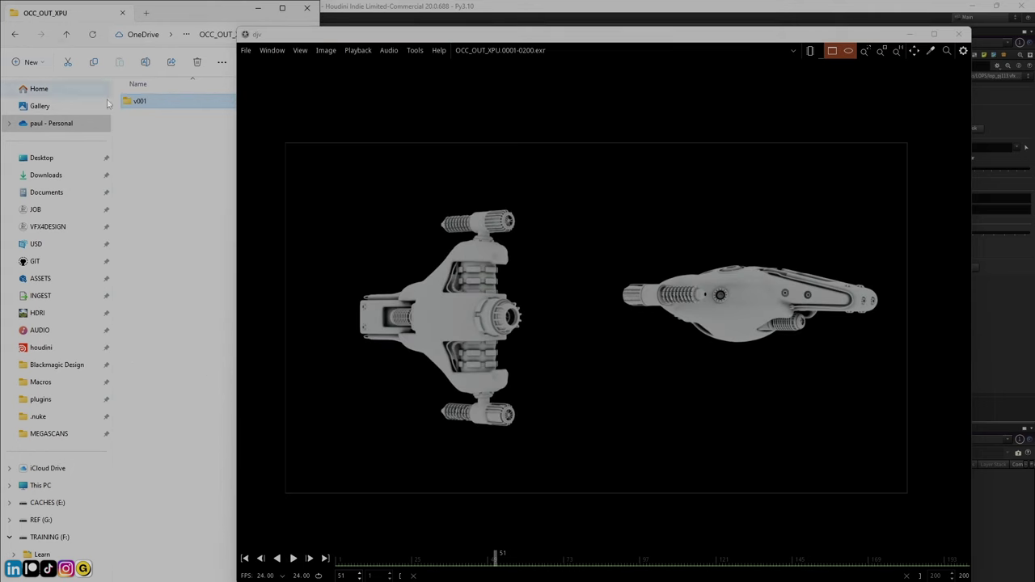
click(67, 36)
double_click(161, 118)
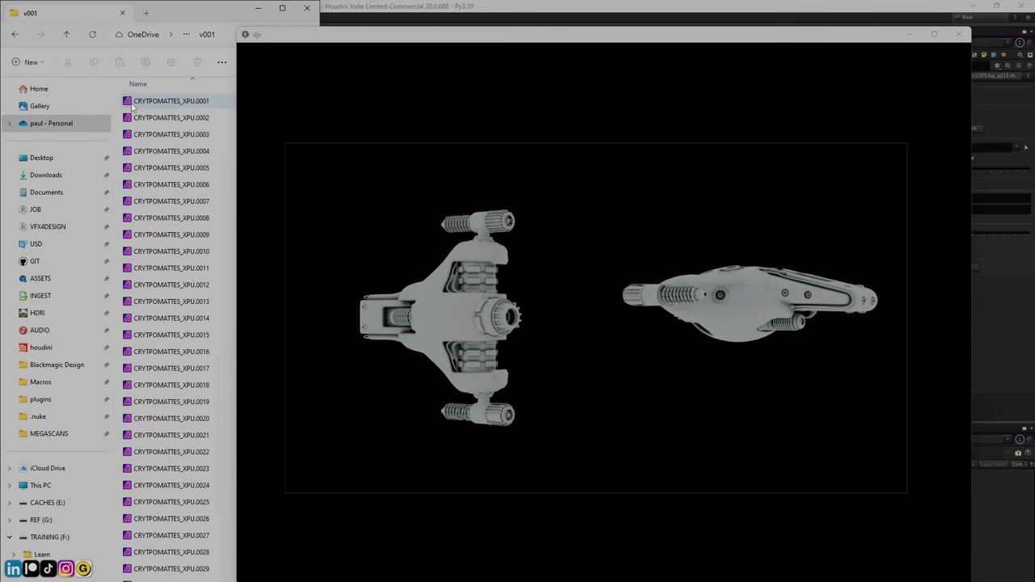
drag(171, 101, 513, 229)
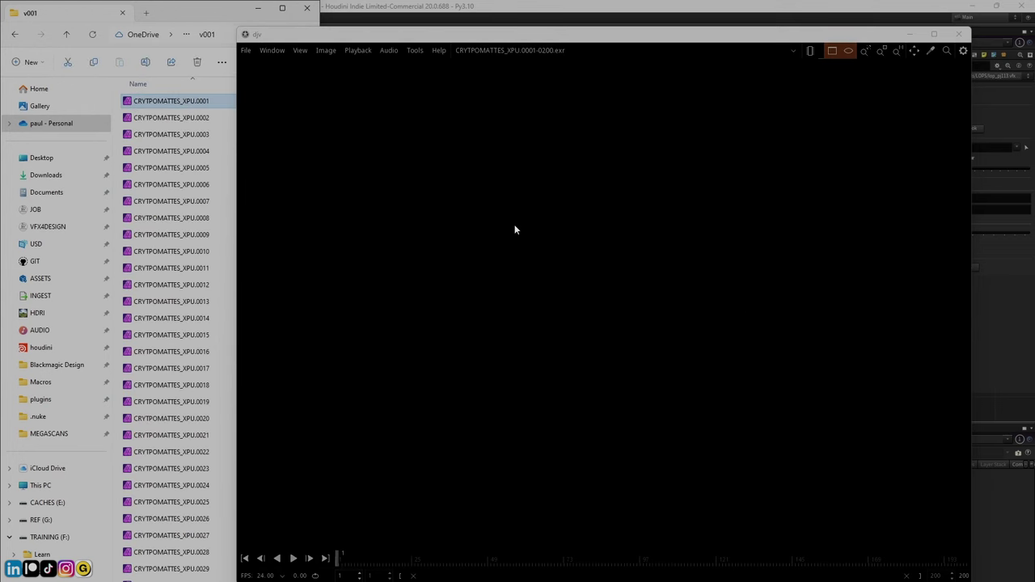
Scrub the cryptomatte sequence to frame 121 and inspect the colour mattes of both ships
drag(437, 556, 718, 556)
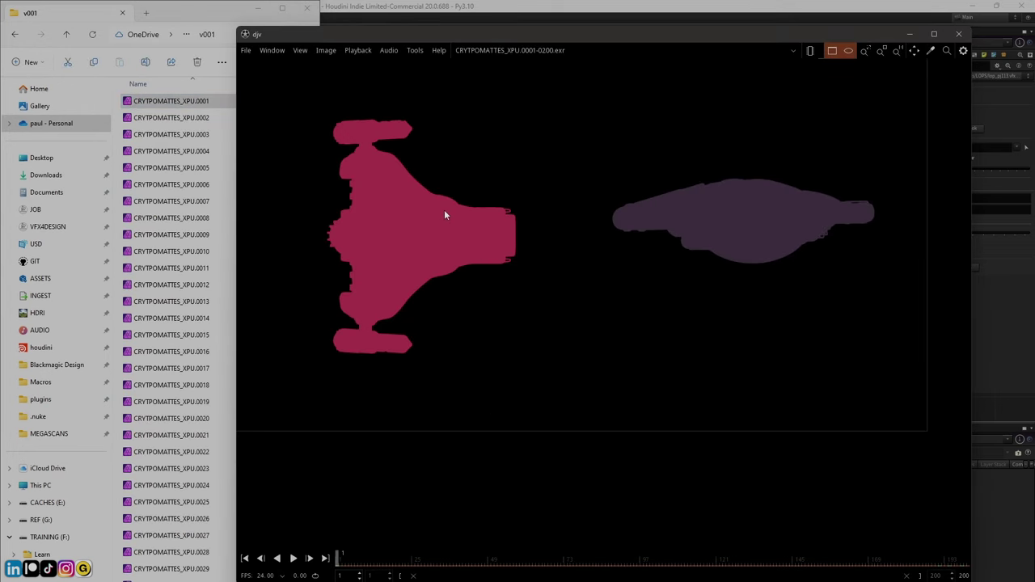
middle_drag(438, 212, 466, 272)
scroll(466, 272, up, 1)
scroll(522, 216, down, 1)
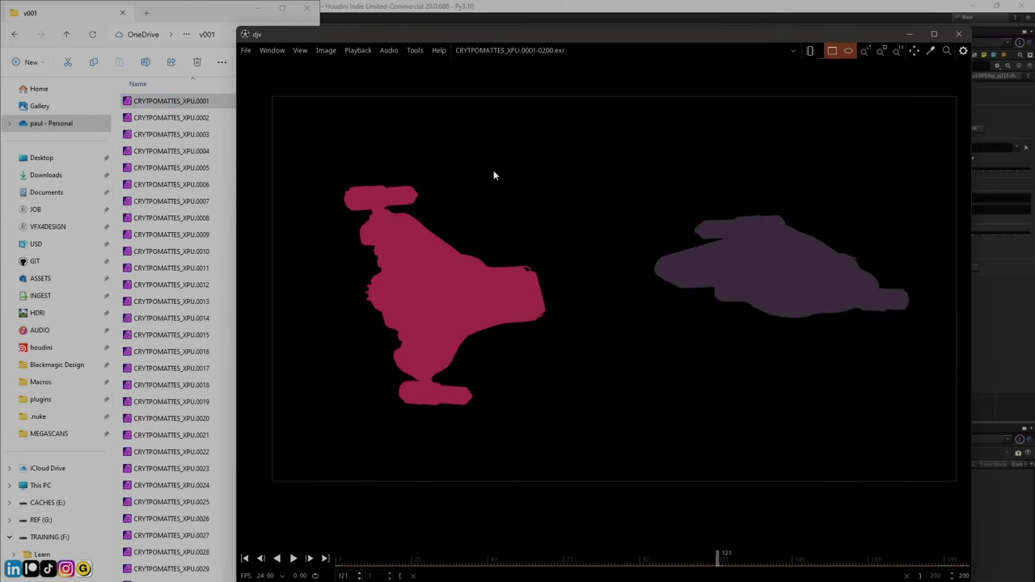
Switch djv to floating windows and close the cryptomatte, occlusion and beauty sequences
click(836, 53)
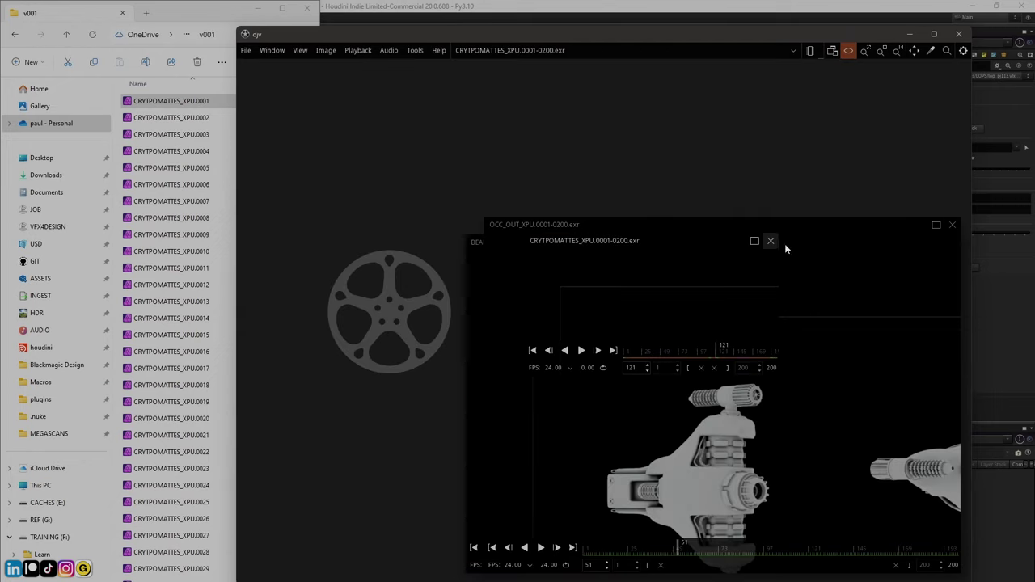
click(951, 226)
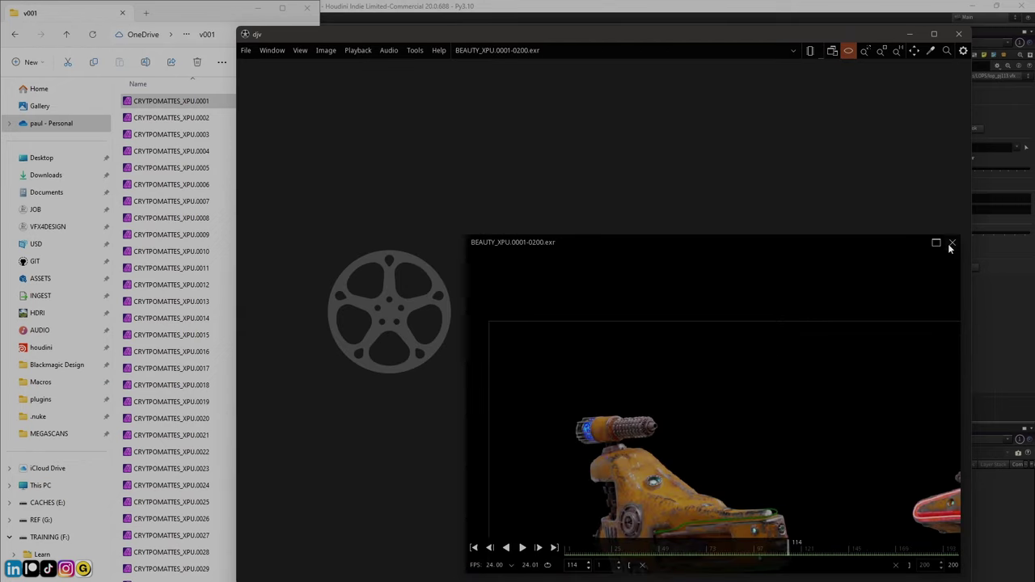
click(952, 225)
Go back to the LOOKDEV folder, open version v001 of BEAUTY_XPU under DefaultBlue_01 and load its EXR frames into djv
click(68, 38)
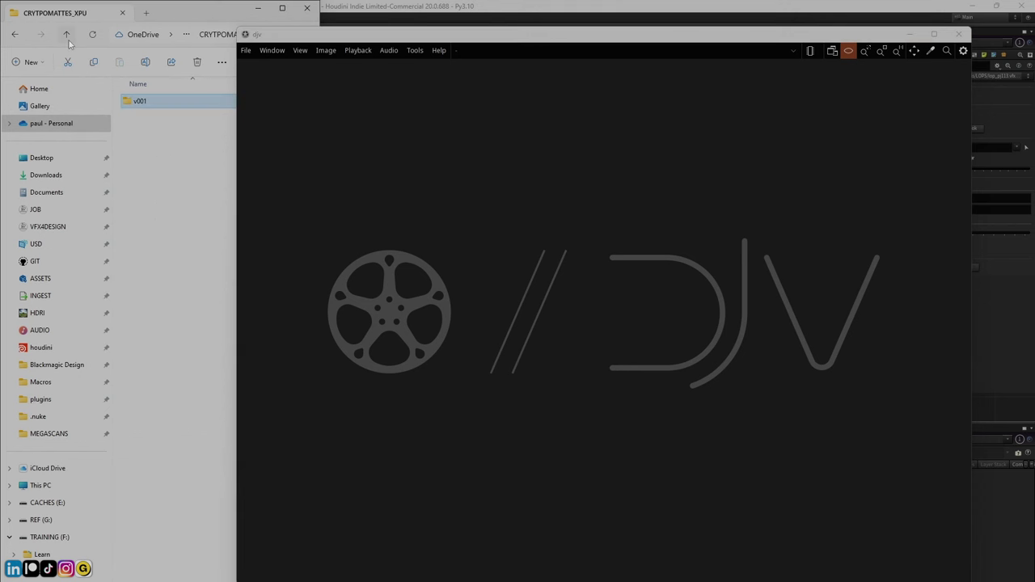
click(68, 38)
click(67, 38)
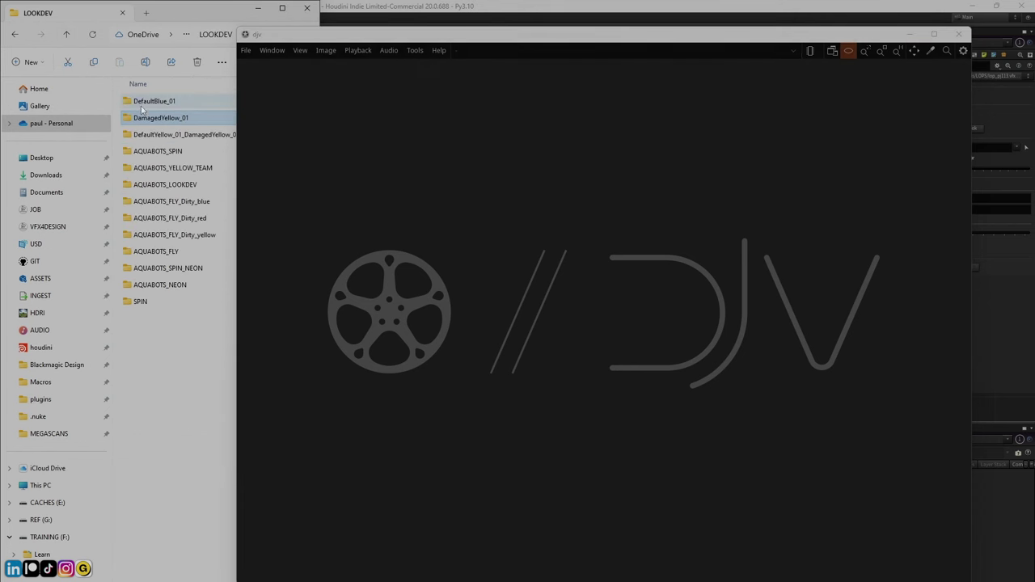
double_click(166, 101)
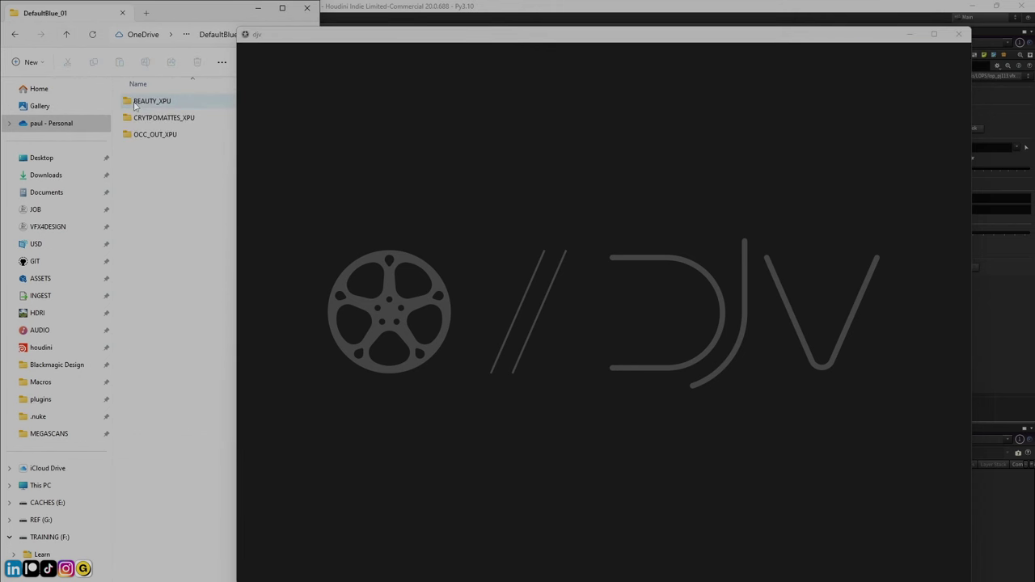
double_click(135, 102)
double_click(132, 105)
drag(154, 101, 377, 180)
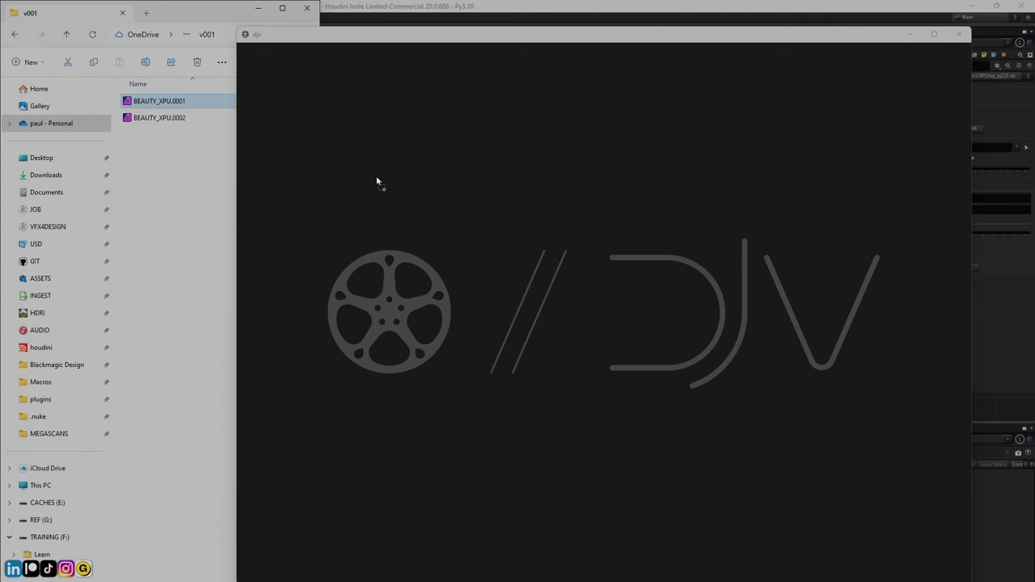
click(712, 225)
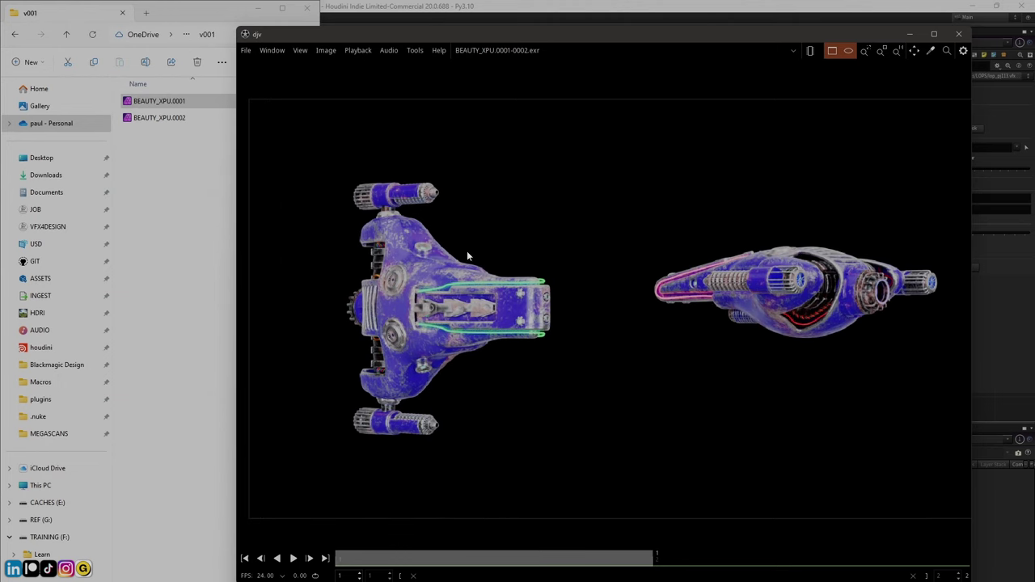
Open djv's Color Space settings, enlarge them to review the config, display and default image options, and close them
click(300, 50)
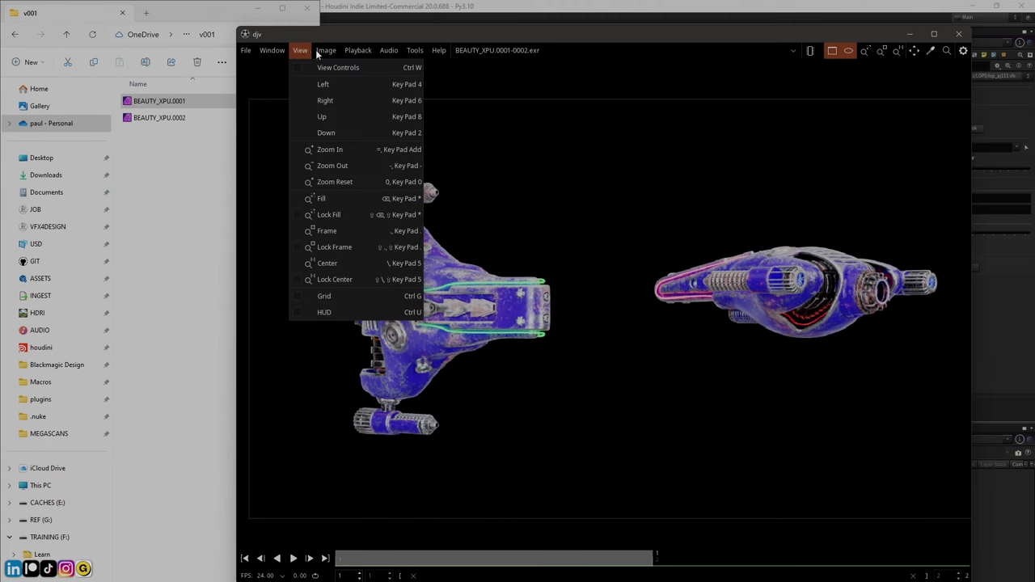
click(335, 84)
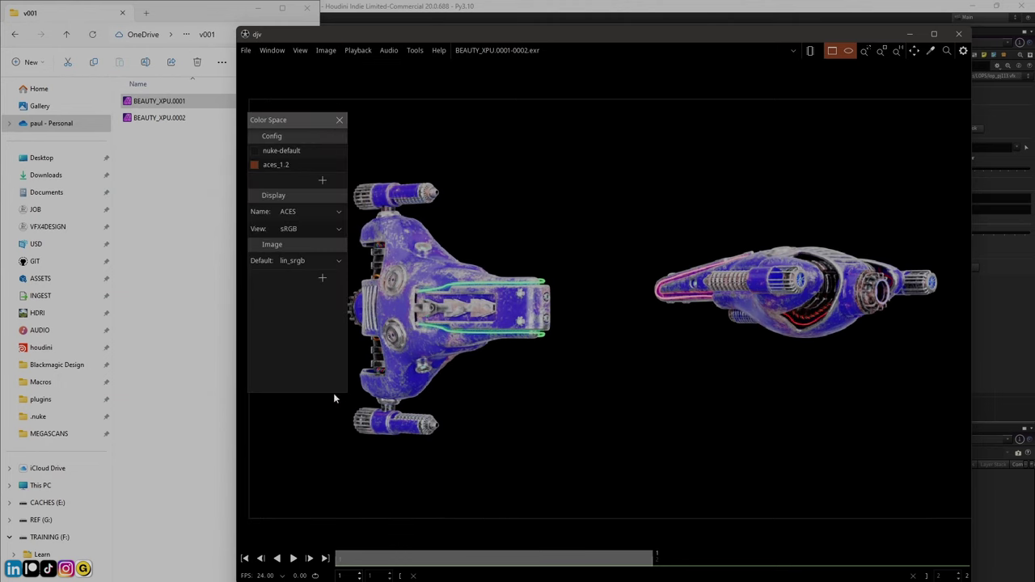
drag(347, 402, 361, 422)
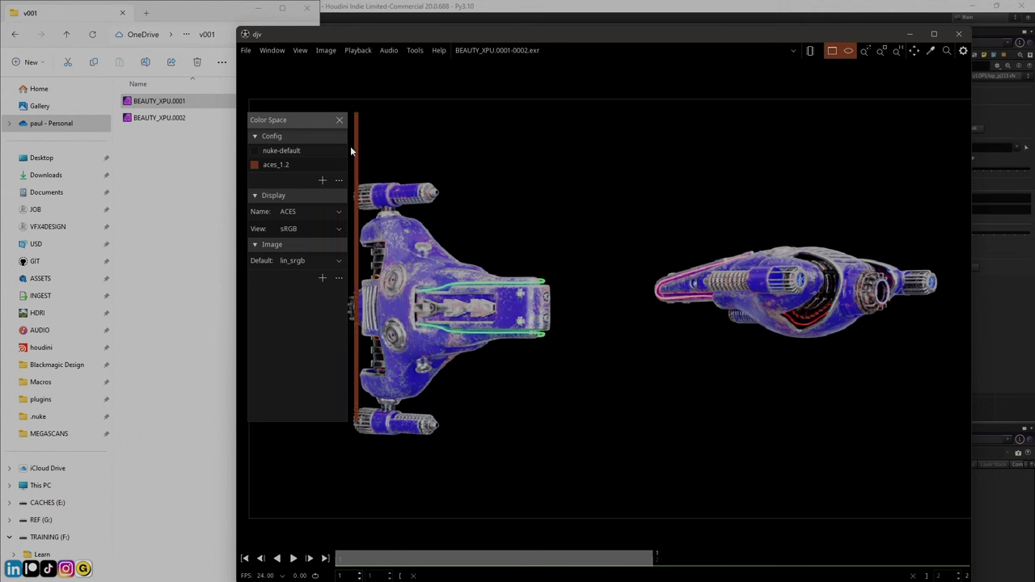
drag(351, 148, 397, 145)
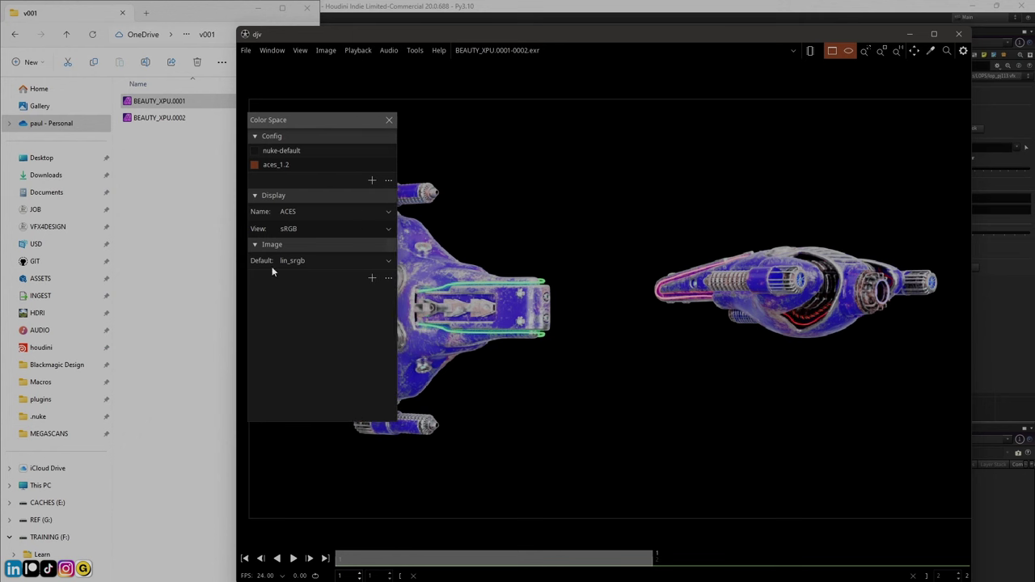
click(390, 119)
Inspect the blue beauty frame up close, then close djv and switch to the AQUABOTS_LOOKDEV_demo composition in Fusion Studio
middle_drag(454, 272, 451, 258)
scroll(450, 258, up, 2)
click(957, 36)
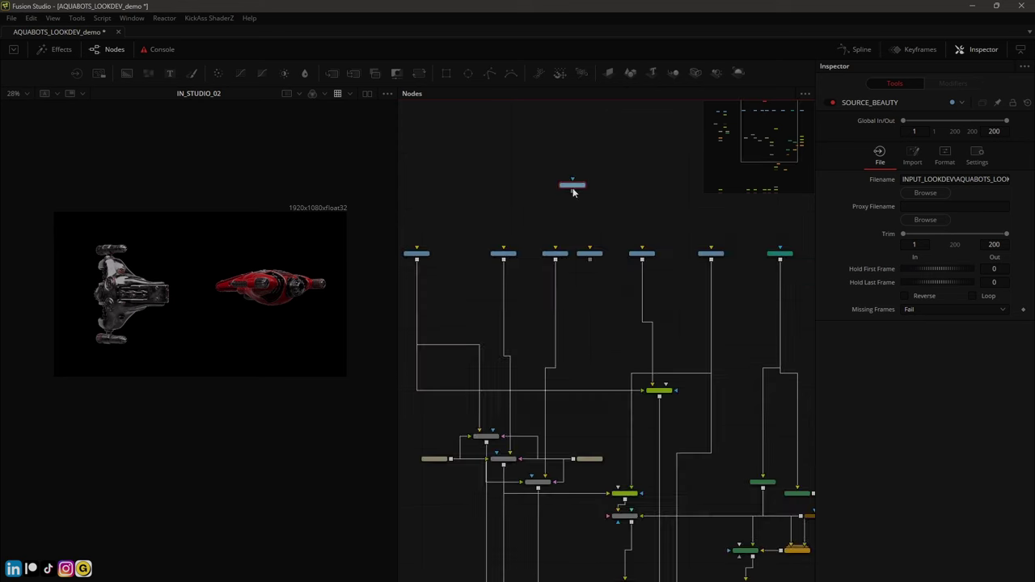
Display SOURCE_BEAUTY, IN_STUDIO_01, IN_STUDIO_02 and IN_OVERCAST one after another in the viewer
ctrl+scroll(573, 188, up, 4)
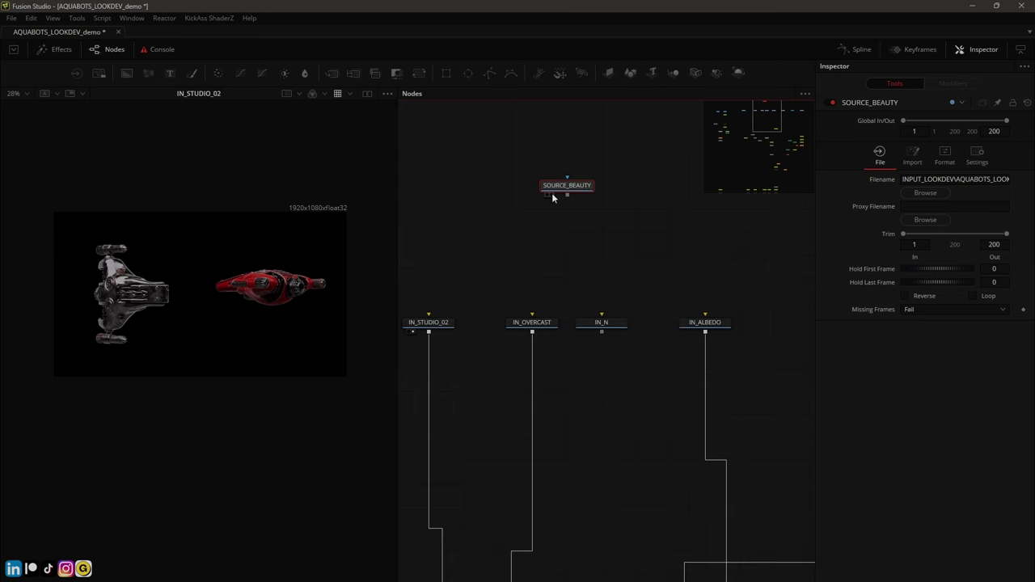
click(553, 195)
ctrl+scroll(522, 224, down, 4)
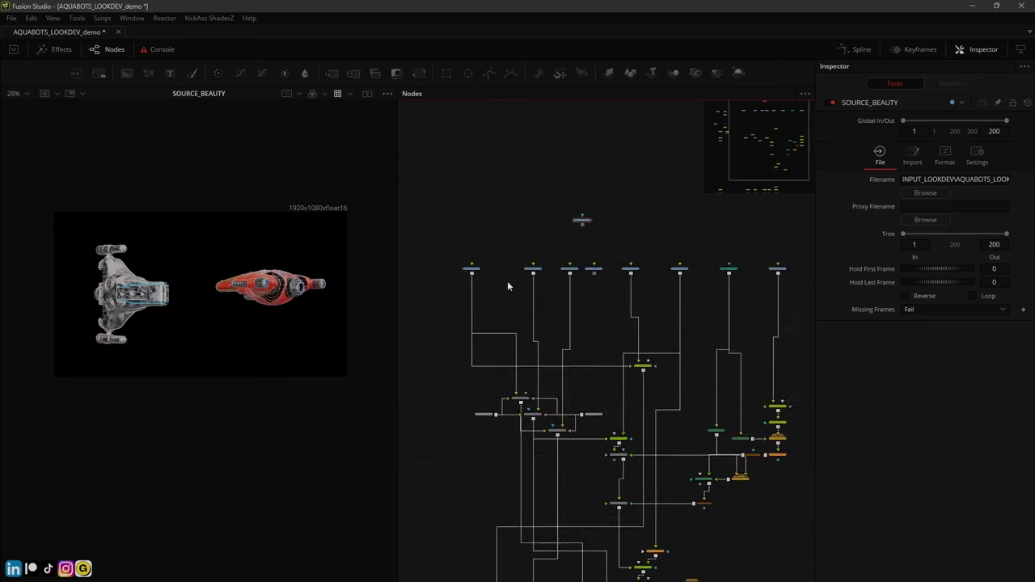
ctrl+scroll(494, 277, up, 5)
click(418, 258)
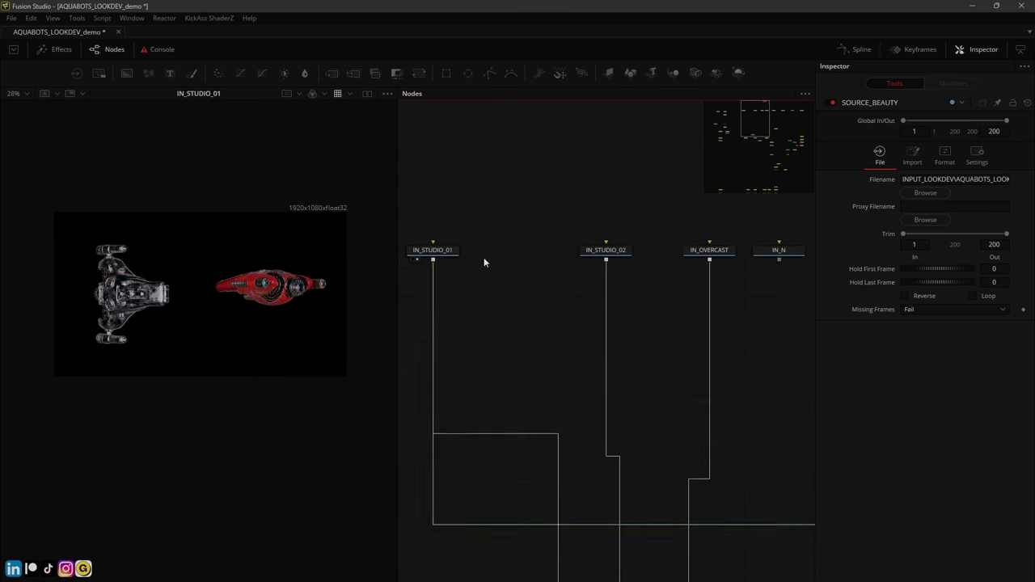
click(589, 260)
middle_drag(664, 272, 555, 294)
ctrl+scroll(565, 295, up, 2)
click(587, 276)
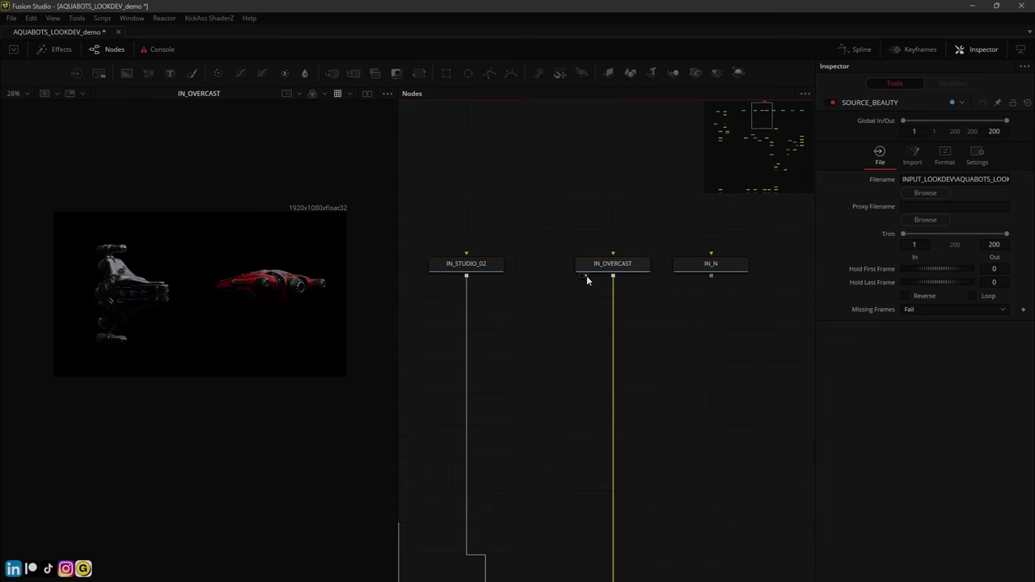
Enlarge the node area, follow the compositing tree downstream and display the ADD_GLOW node in the viewer
ctrl+scroll(586, 275, down, 3)
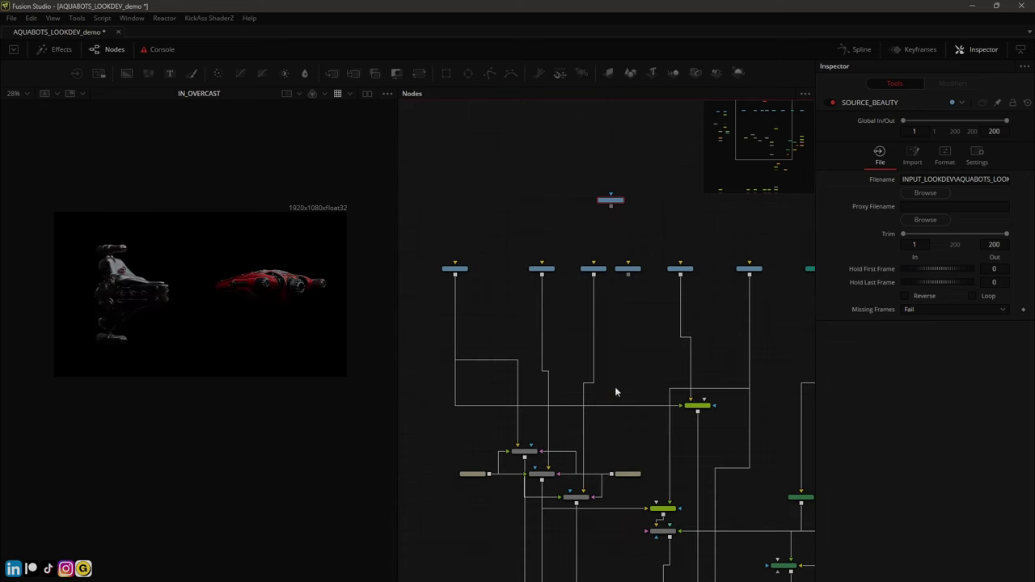
middle_drag(616, 392, 542, 229)
ctrl+scroll(541, 229, down, 2)
ctrl+scroll(600, 290, up, 3)
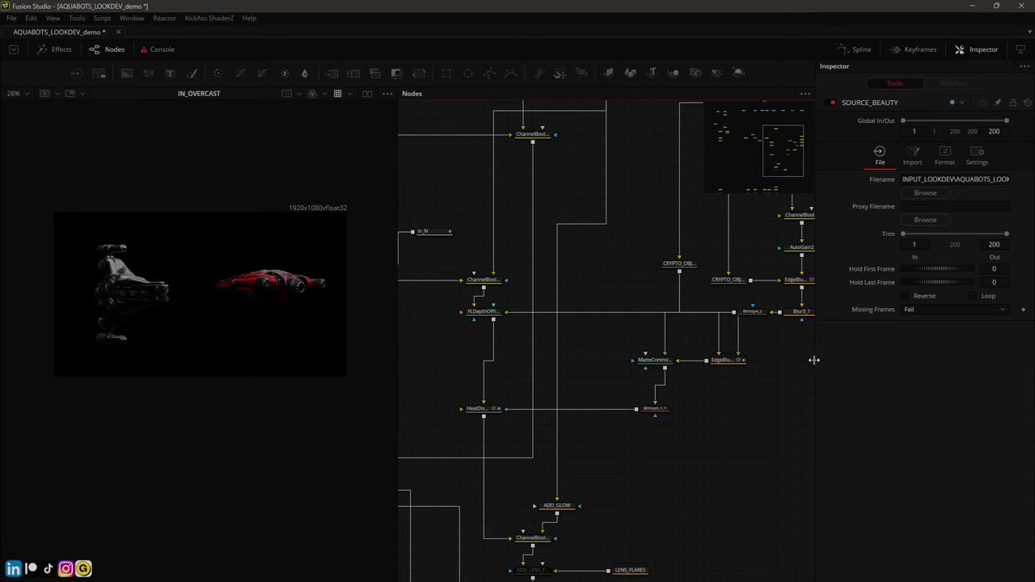
drag(814, 360, 882, 362)
drag(429, 223, 369, 231)
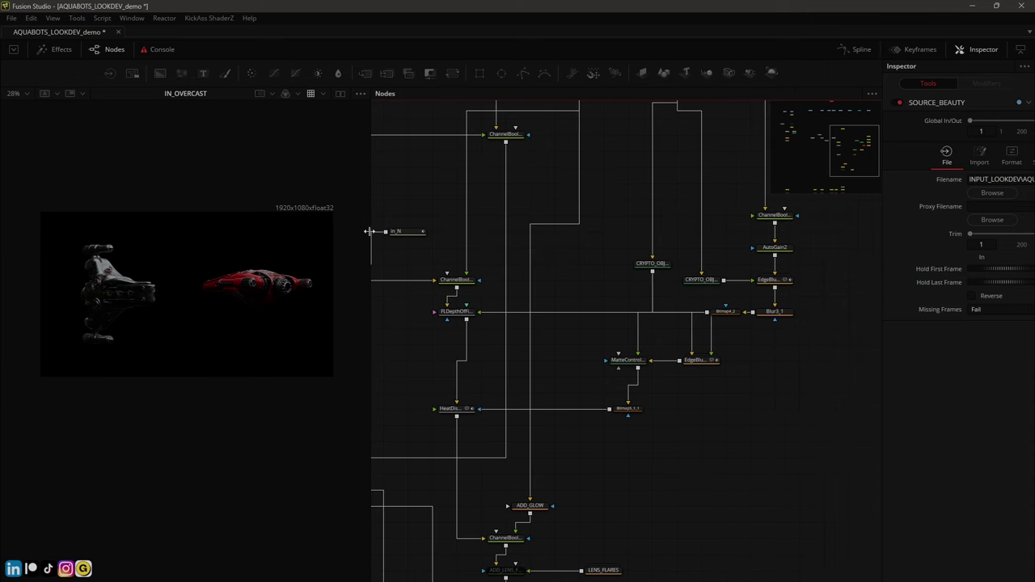
middle_drag(616, 505, 672, 261)
drag(582, 280, 18, 264)
Display ml_FastChroma_1 at the end of the AQUABOTS branch and enlarge the viewer to inspect both ships
middle_drag(602, 457, 648, 305)
ctrl+scroll(648, 307, up, 3)
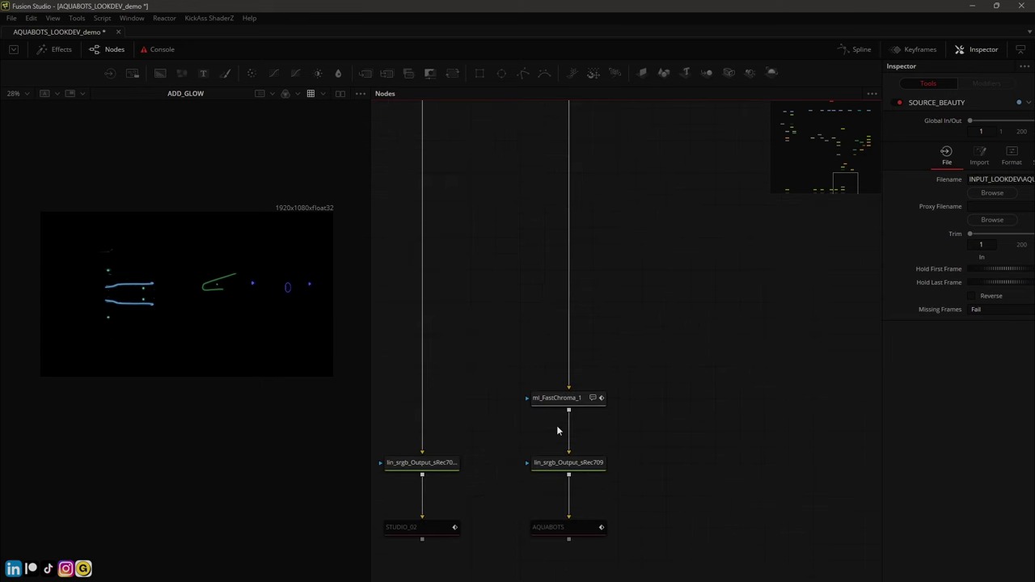
click(541, 410)
ctrl+scroll(336, 256, up, 1)
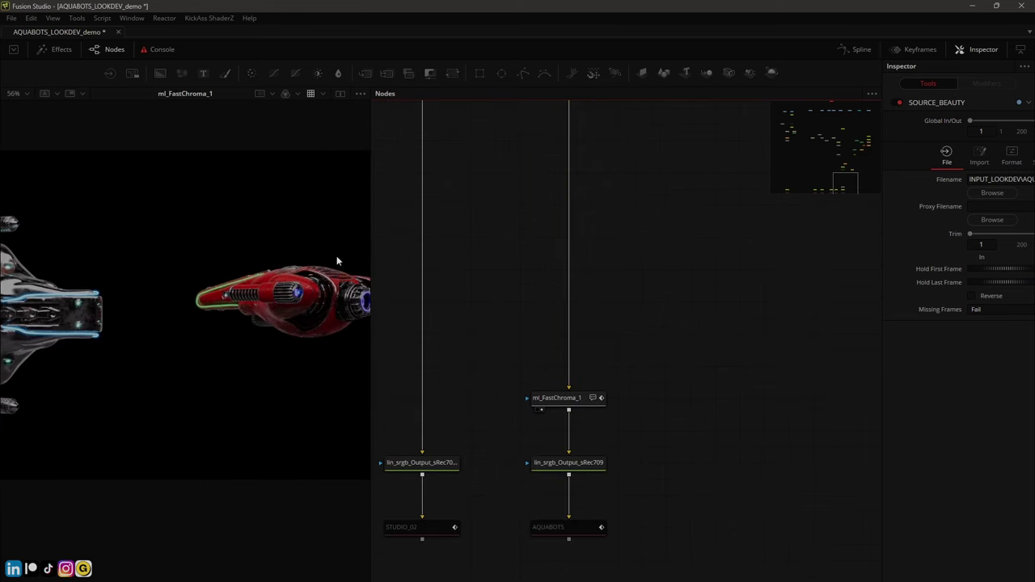
drag(372, 228, 564, 227)
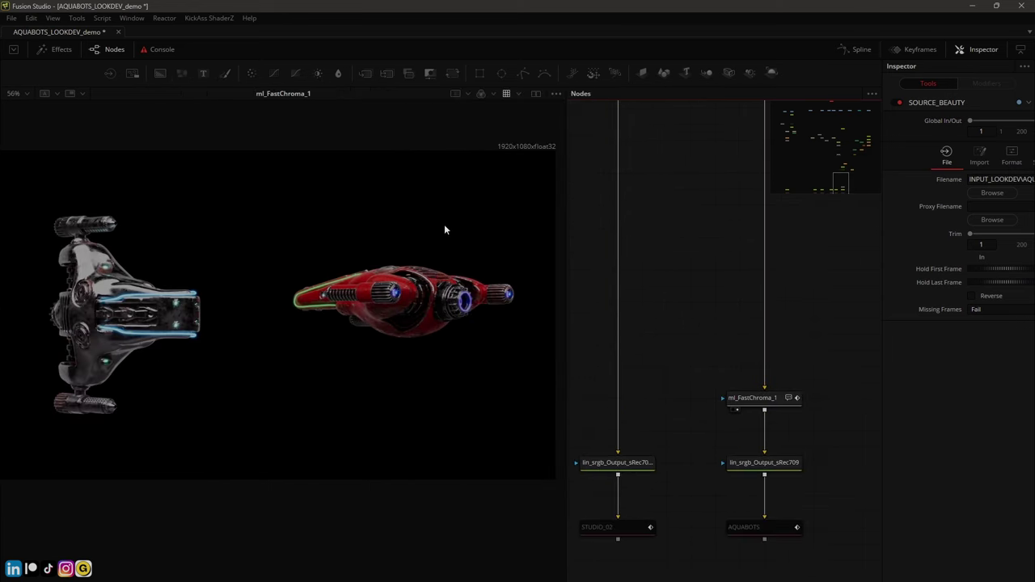
ctrl+scroll(348, 243, up, 1)
Check the alpha channel of the ml_FastChroma_1 result, then return the viewer to colour and fit both ships
key(a)
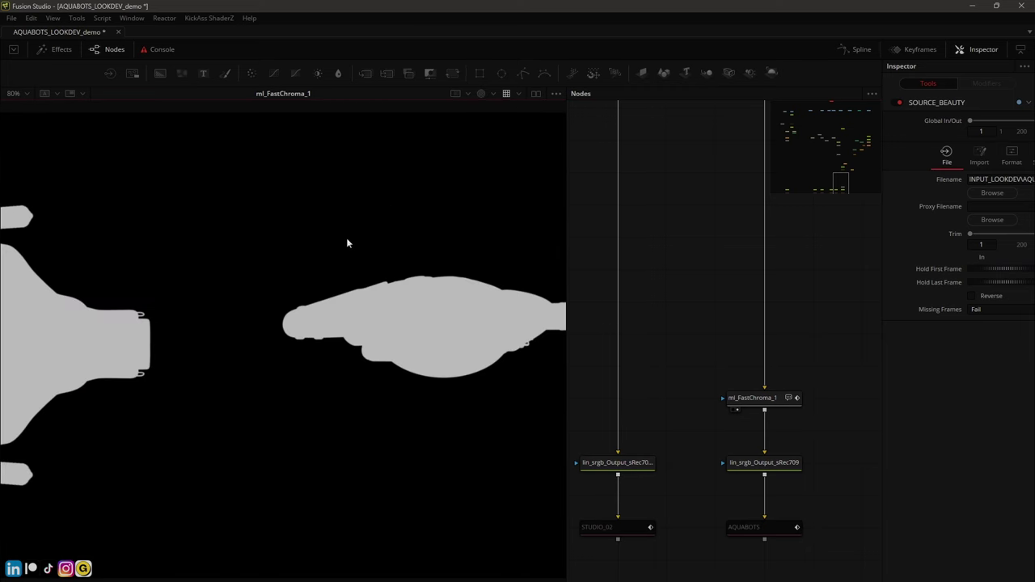
key(c)
ctrl+scroll(345, 249, down, 3)
ctrl+scroll(345, 249, up, 2)
ctrl+scroll(342, 237, down, 1)
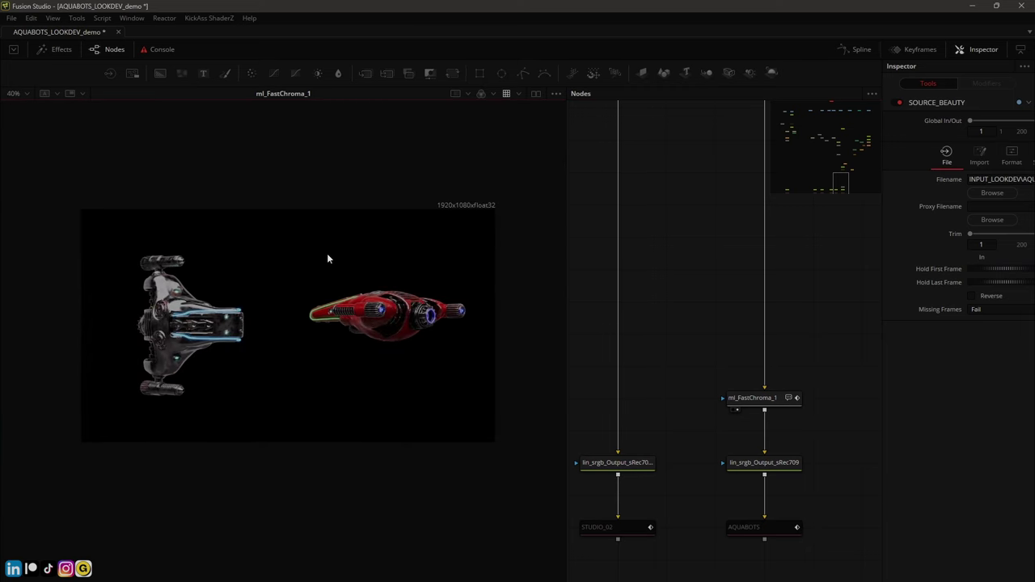
Select the whole compositing tree from SOURCE_BEAUTY and the input nodes down to the output nodes
ctrl+scroll(785, 300, down, 8)
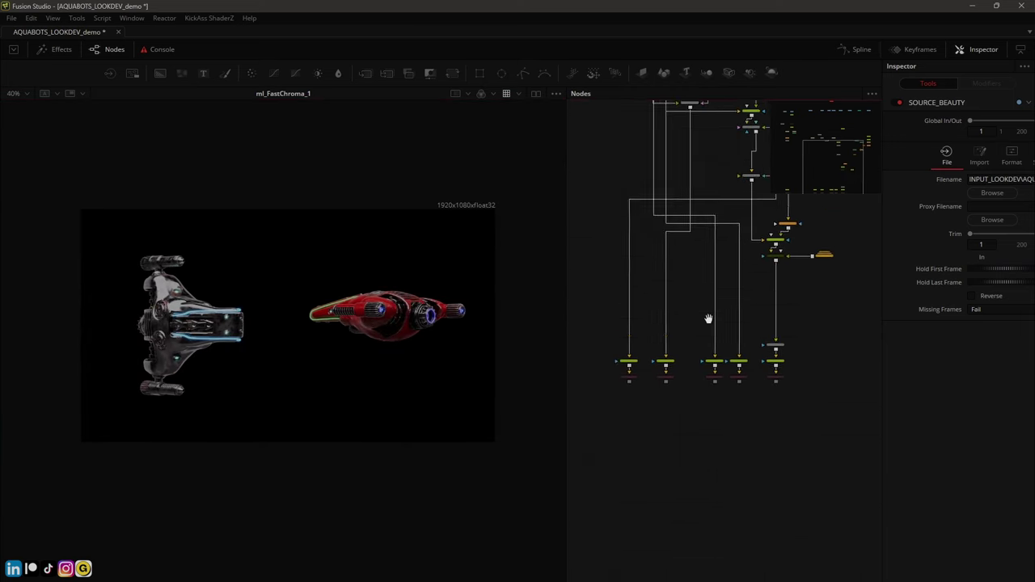
drag(617, 226, 843, 552)
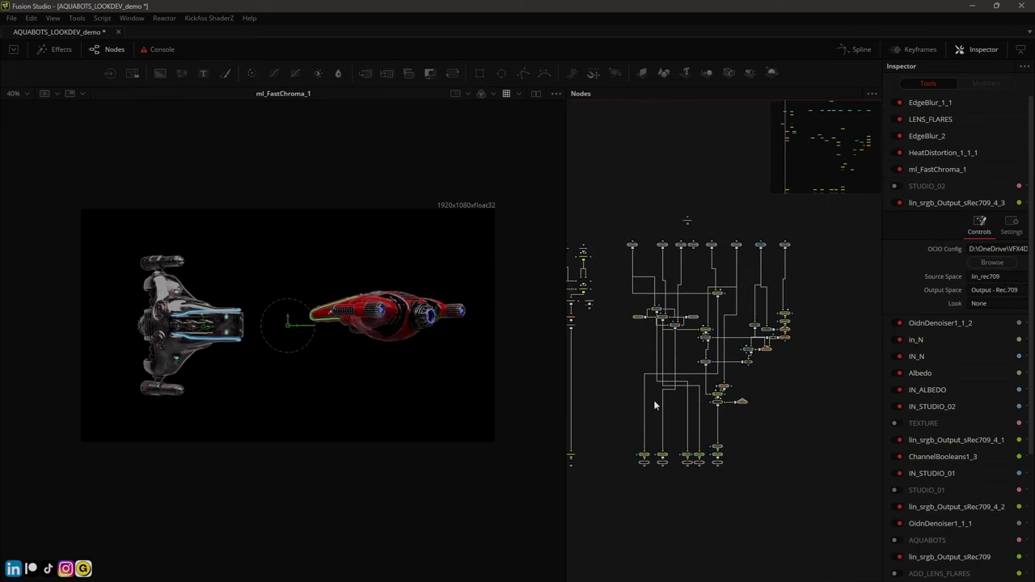
ctrl+scroll(679, 360, up, 2)
middle_drag(690, 439, 646, 447)
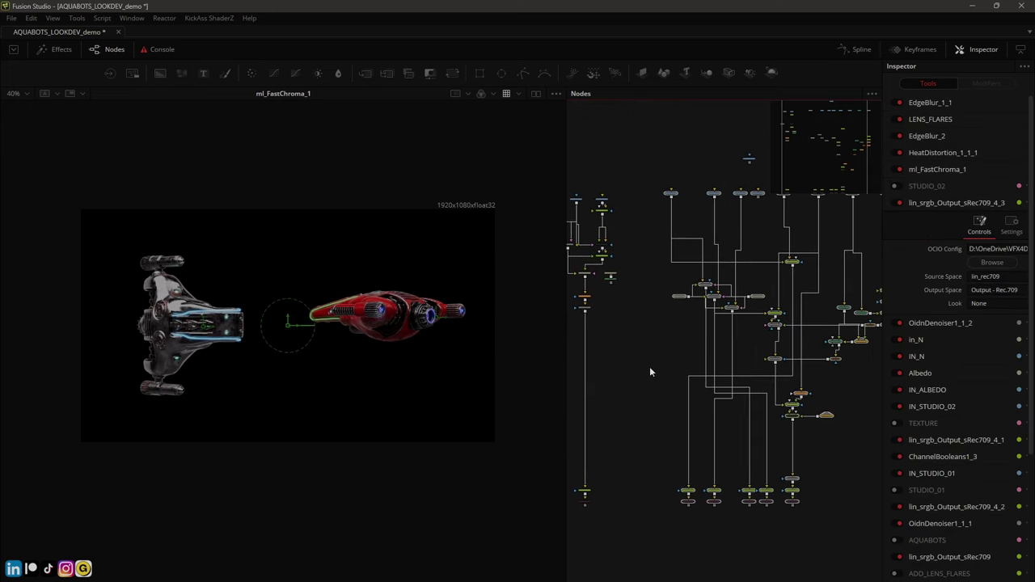
ctrl+scroll(651, 369, down, 2)
drag(637, 215, 884, 513)
ctrl+scroll(797, 513, up, 5)
ctrl+scroll(738, 501, up, 1)
Go through the output branches and display lin_srgb_Output_sRec709_4_1, which feeds TEXTURE, in the viewer
middle_drag(682, 474, 828, 571)
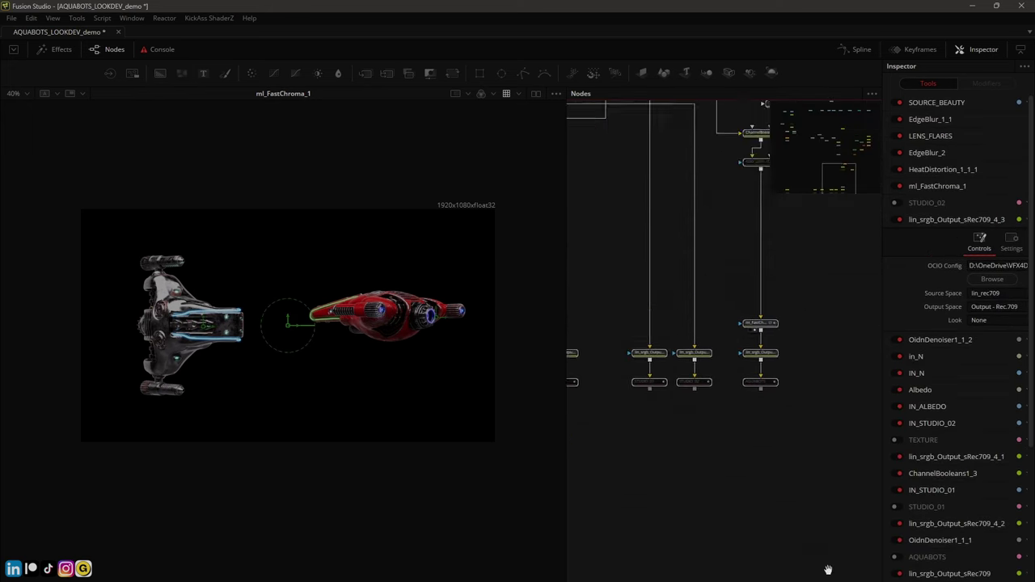
ctrl+scroll(695, 476, up, 2)
ctrl+scroll(677, 451, down, 1)
middle_drag(700, 467, 844, 520)
middle_drag(620, 460, 704, 471)
ctrl+scroll(747, 477, down, 2)
ctrl+scroll(702, 450, up, 5)
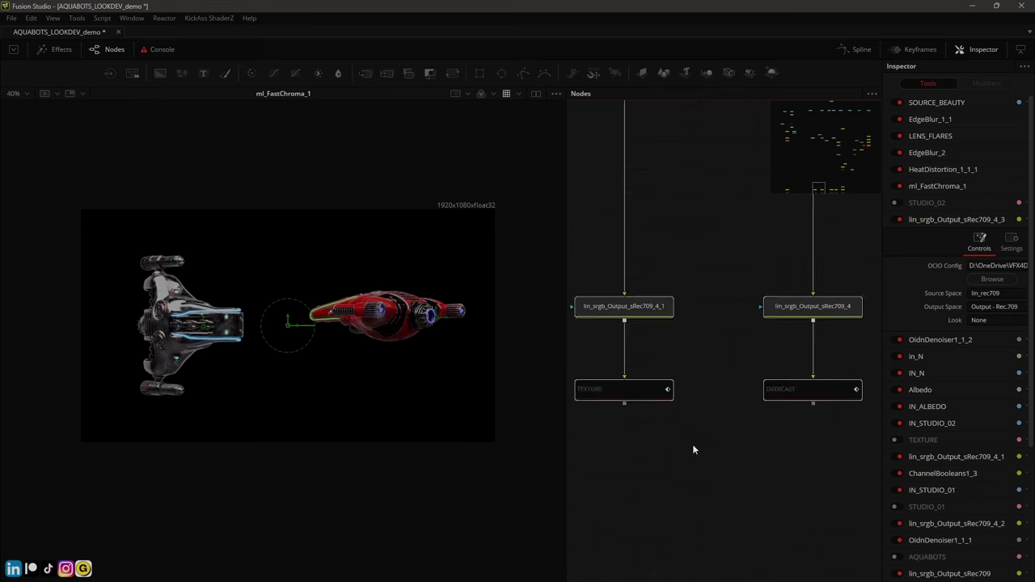
ctrl+scroll(607, 306, down, 2)
middle_drag(627, 241, 680, 296)
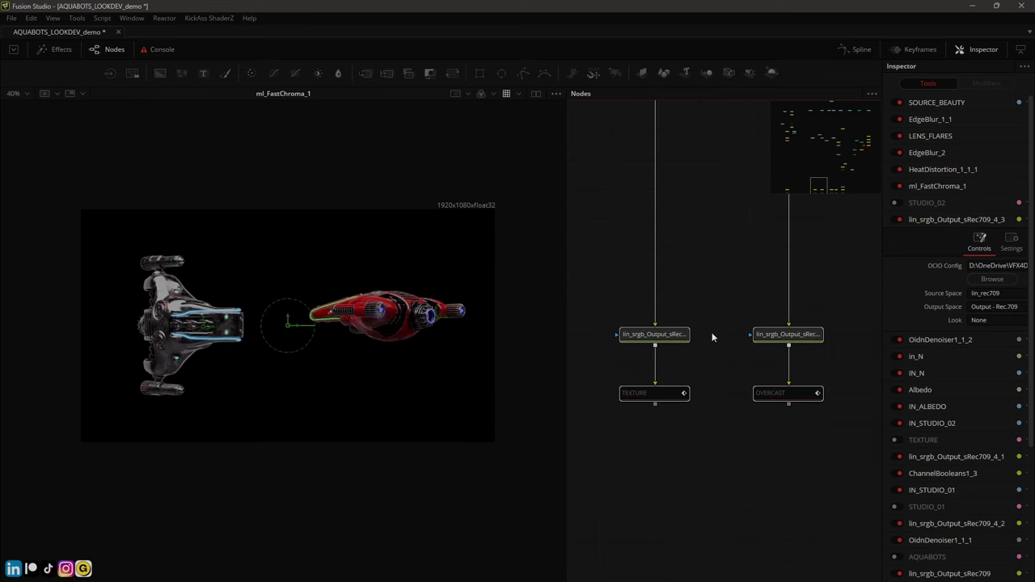
click(630, 347)
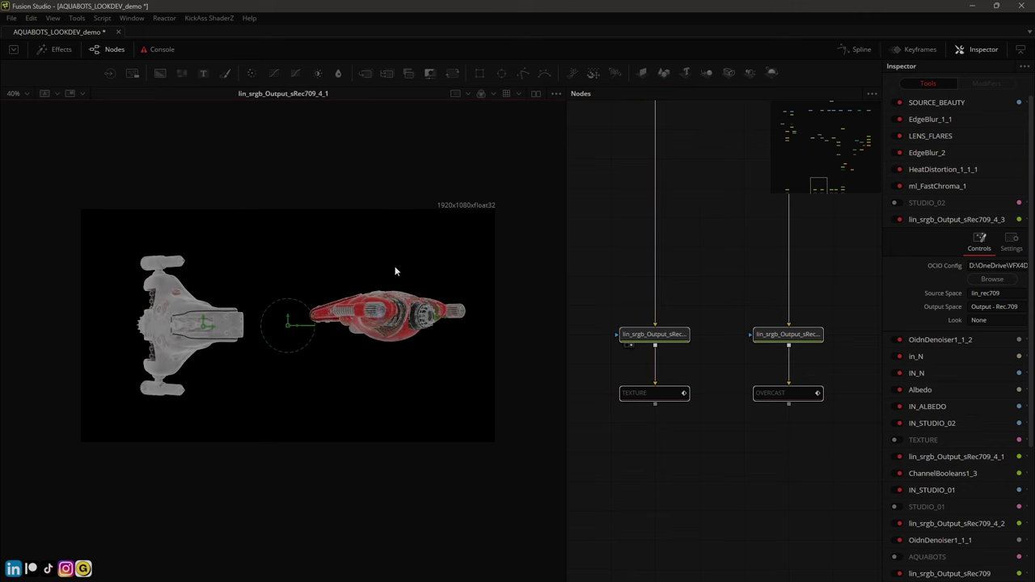
Make the colour conversion node of the TEXTURE branch active and widen the node area
click(636, 347)
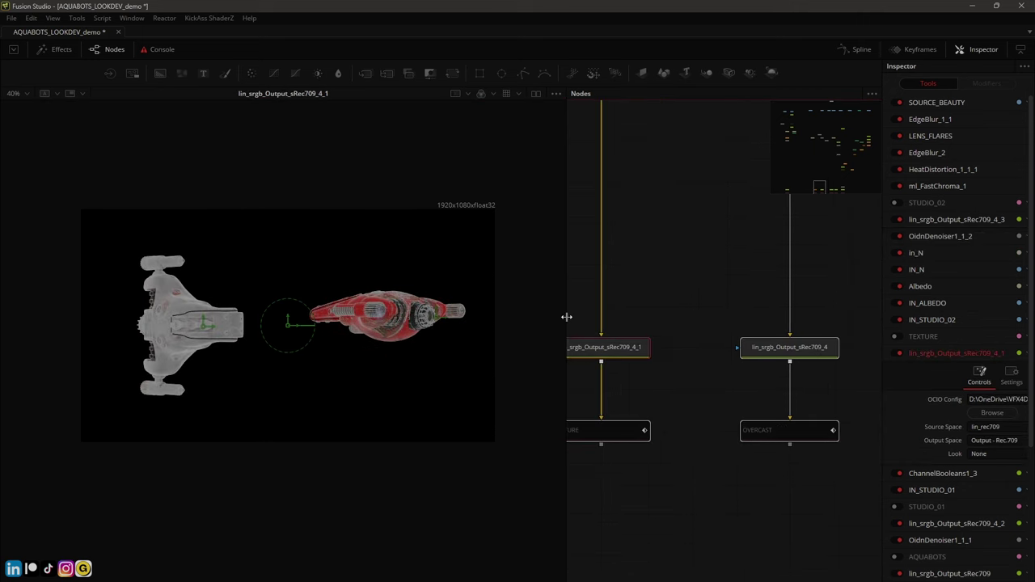
drag(567, 317, 489, 325)
ctrl+scroll(586, 320, up, 3)
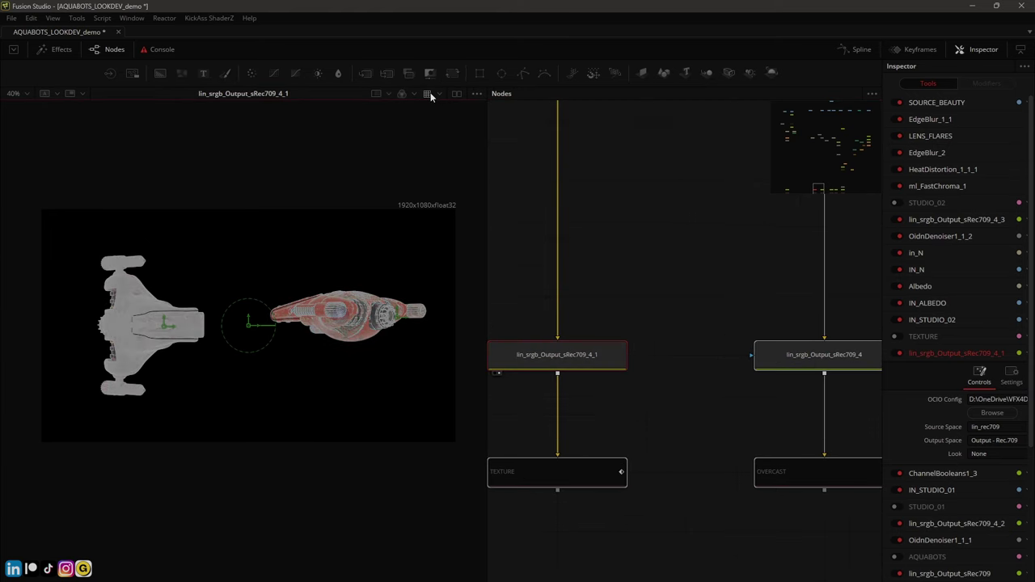
Display lin_srgb_Output_sRec709_4, which feeds the OVERCAST output, in the viewer
middle_drag(621, 384, 495, 369)
ctrl+scroll(193, 239, up, 2)
click(597, 362)
key(1)
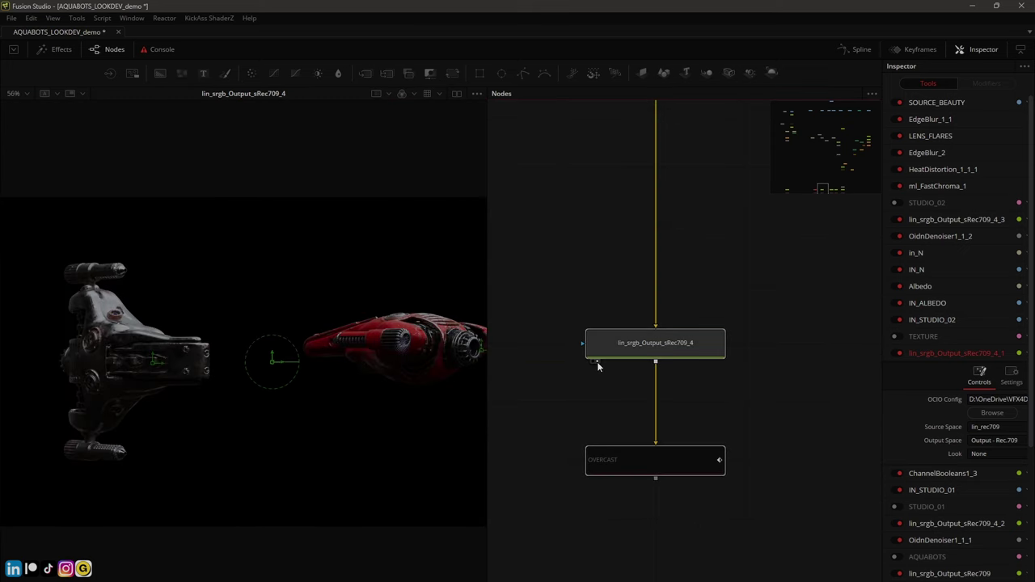
Display the colour conversion nodes feeding STUDIO_01 and STUDIO_02 in the viewer, one after the other
ctrl+scroll(643, 368, down, 3)
middle_drag(715, 382, 545, 386)
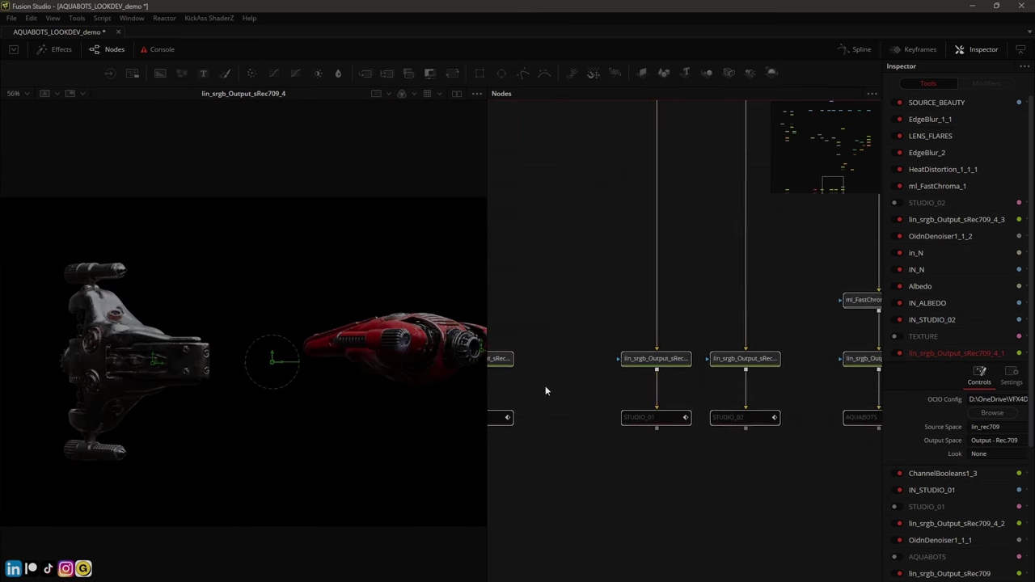
ctrl+scroll(613, 376, up, 3)
click(633, 363)
middle_drag(738, 294, 594, 297)
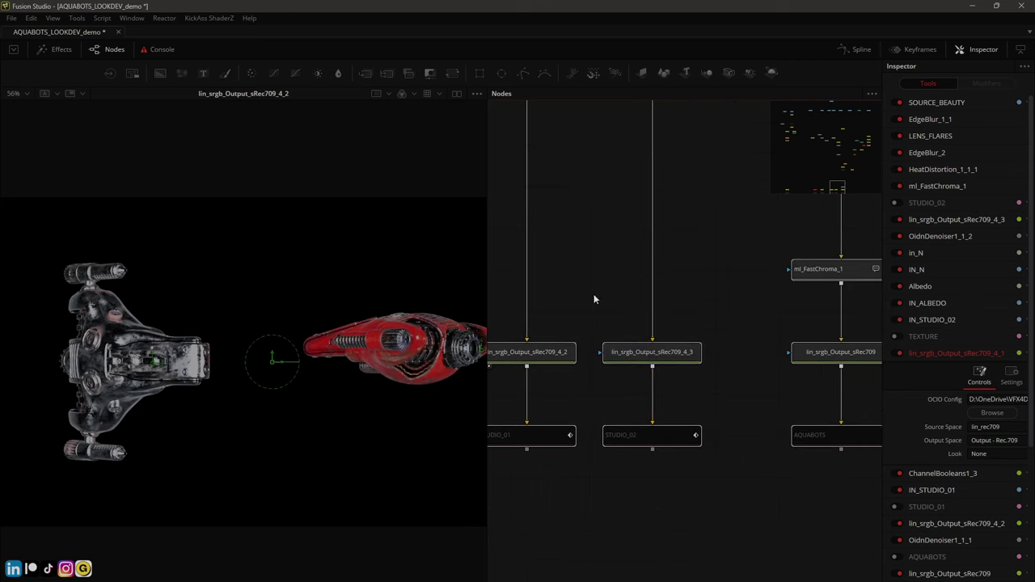
click(616, 360)
ctrl+scroll(719, 322, down, 3)
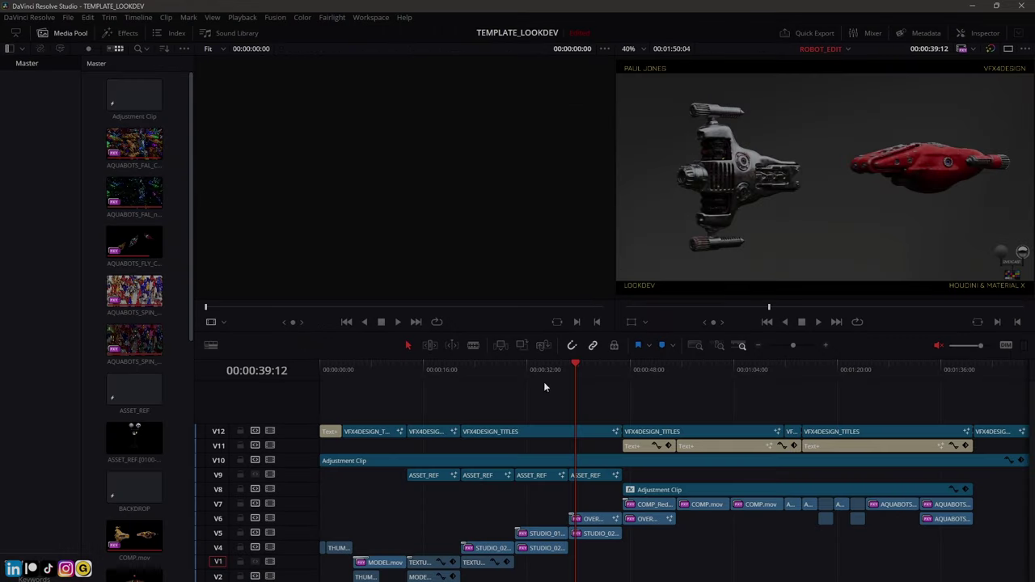
Switch to DaVinci Resolve, move the ROBOT_EDIT playhead to 00:00:38:12 to examine the studio shot, and minimise the window
drag(631, 377, 568, 368)
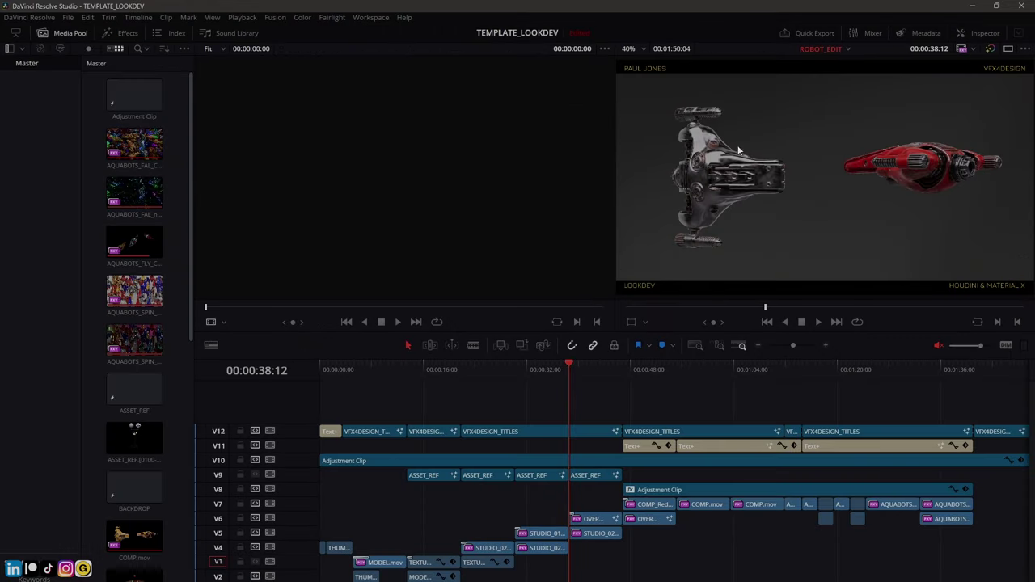
mouse_move(770, 220)
middle_down()
mouse_move(570, 220)
mouse_move(768, 216)
middle_up()
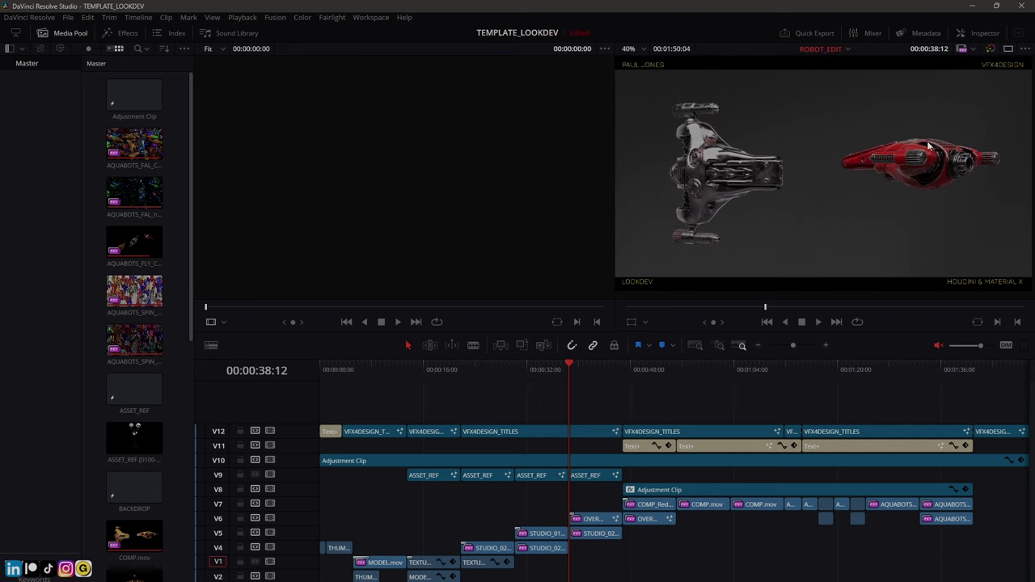
click(973, 6)
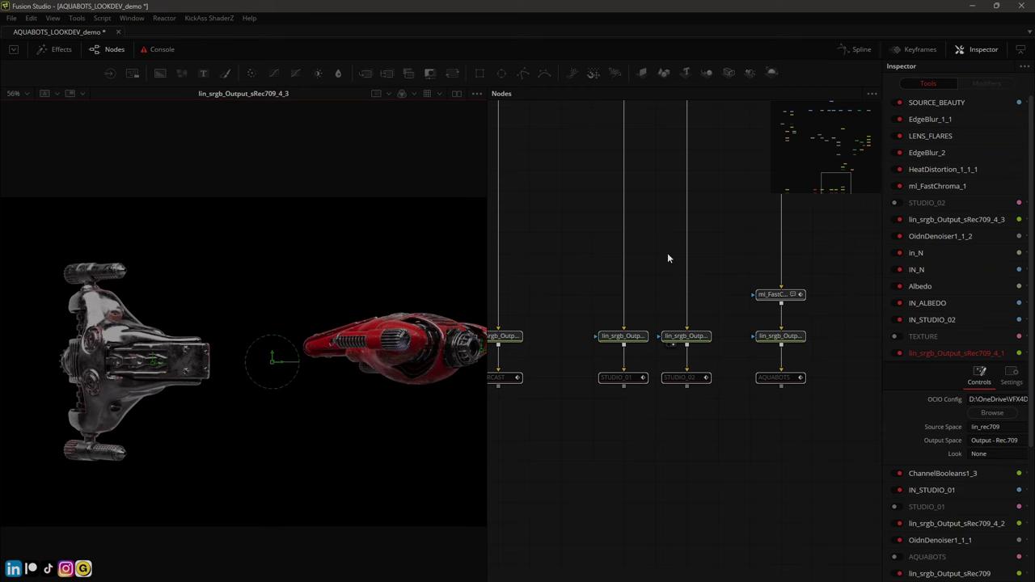
Select the SOURCE_BEAUTY loader above the input nodes and widen the Inspector until its whole file path is readable
ctrl+scroll(668, 255, down, 5)
middle_drag(644, 164, 636, 438)
ctrl+scroll(638, 215, up, 5)
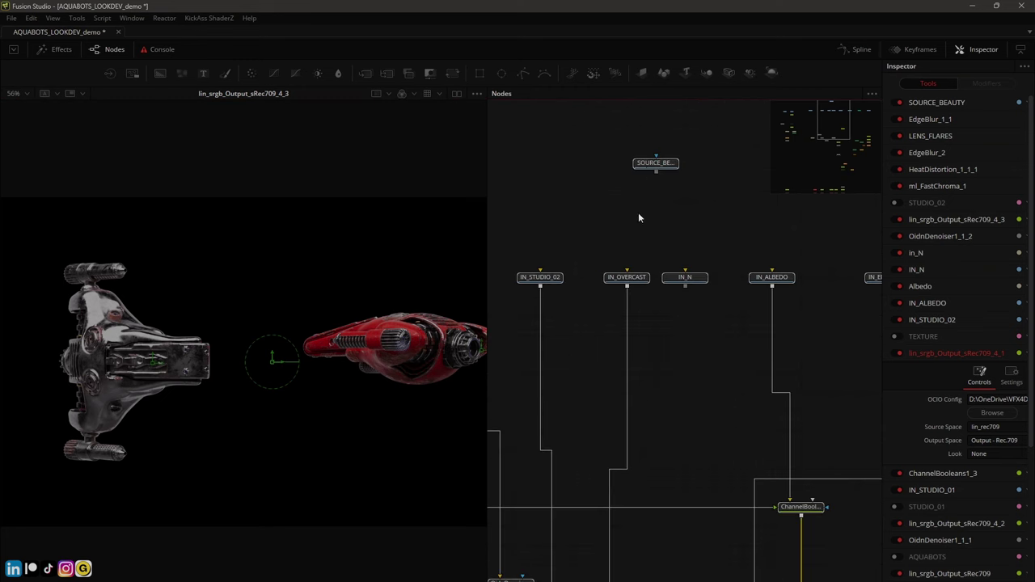
click(651, 165)
drag(881, 218, 770, 218)
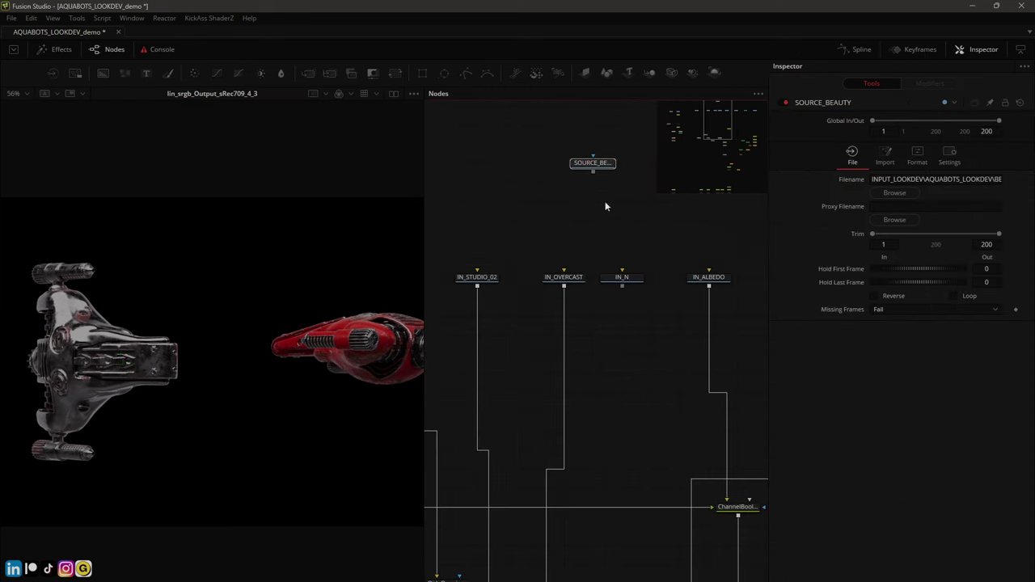
middle_drag(605, 205, 580, 238)
drag(769, 231, 619, 242)
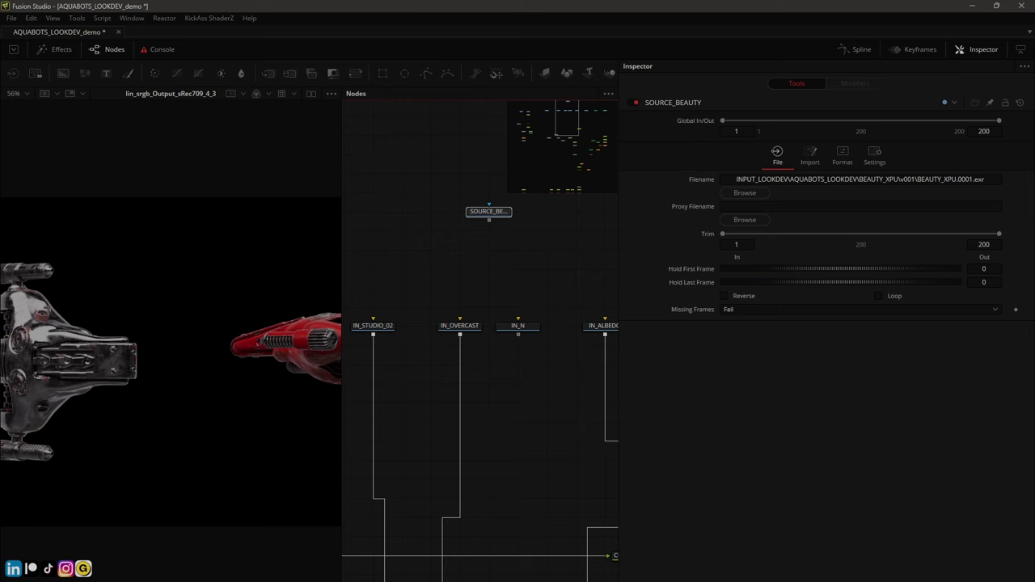
Check the DefaultBlue_01 render node in Houdini, and go up from the v001 render folder to LOOKDEV in File Explorer
mouse_move(292, 580)
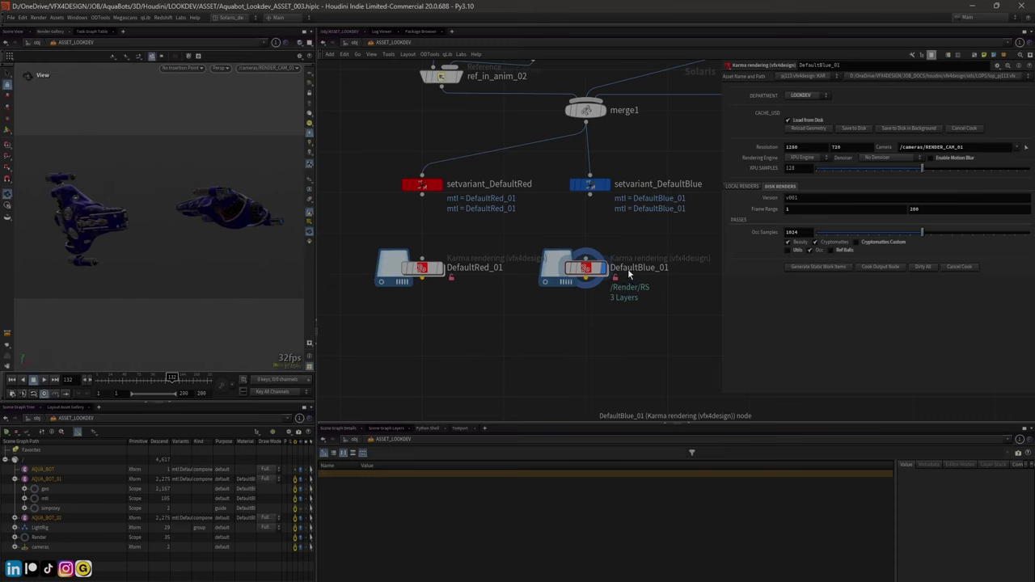
double_click(628, 269)
key(ctrl+c)
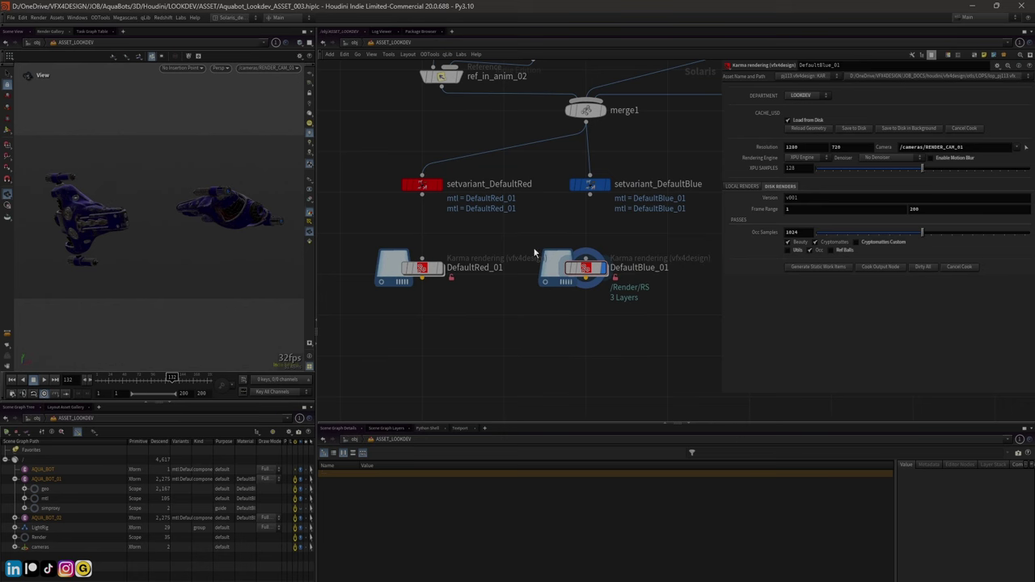
key(alt+Tab)
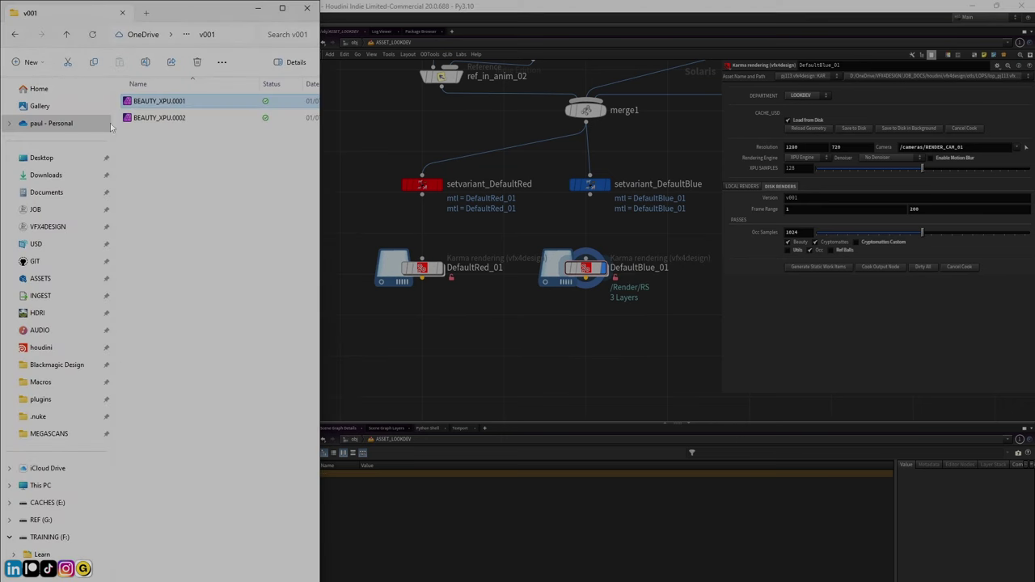
click(68, 37)
click(67, 36)
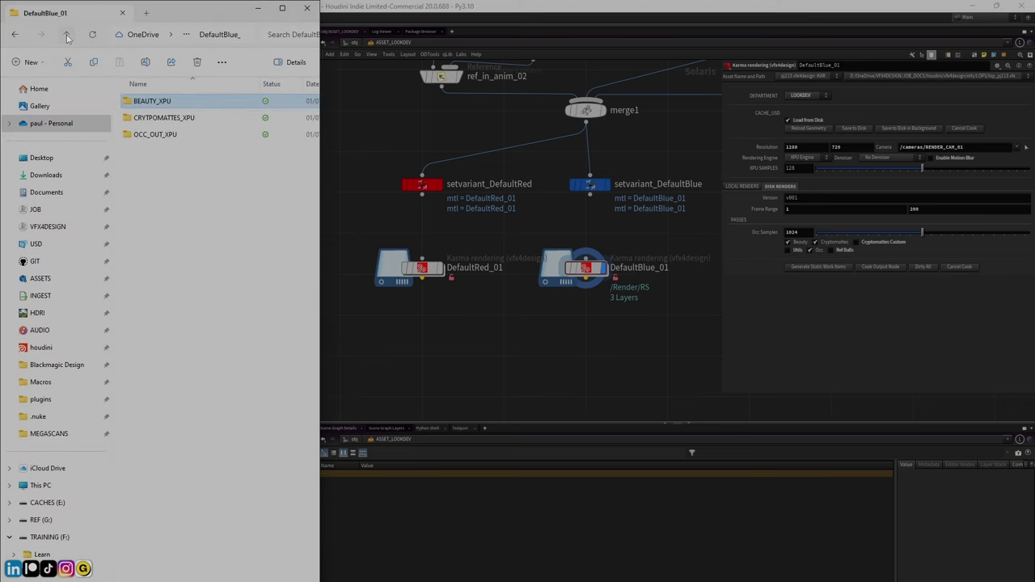
click(68, 35)
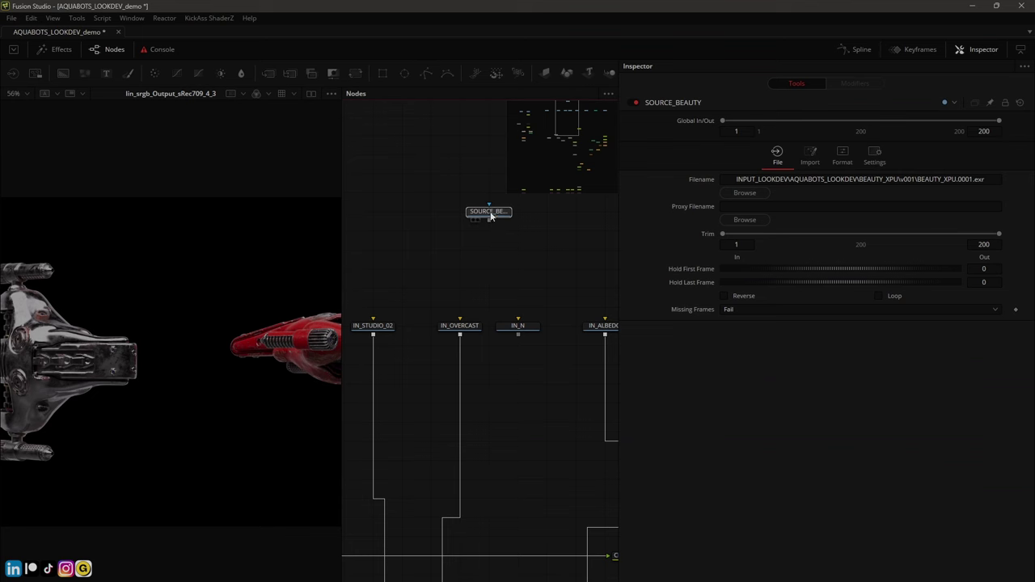
Replace the AQUABOTS_LOOKDEV folder in the SOURCE_BEAUTY file path with DefaultBlue_01
scroll(605, 249, up, 1)
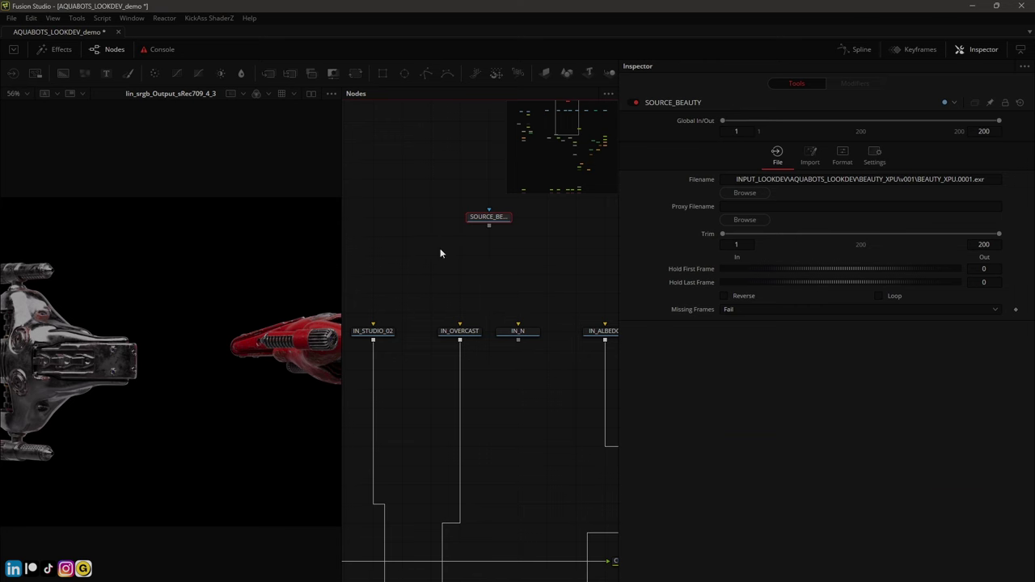
ctrl+scroll(459, 261, up, 2)
drag(484, 242, 479, 326)
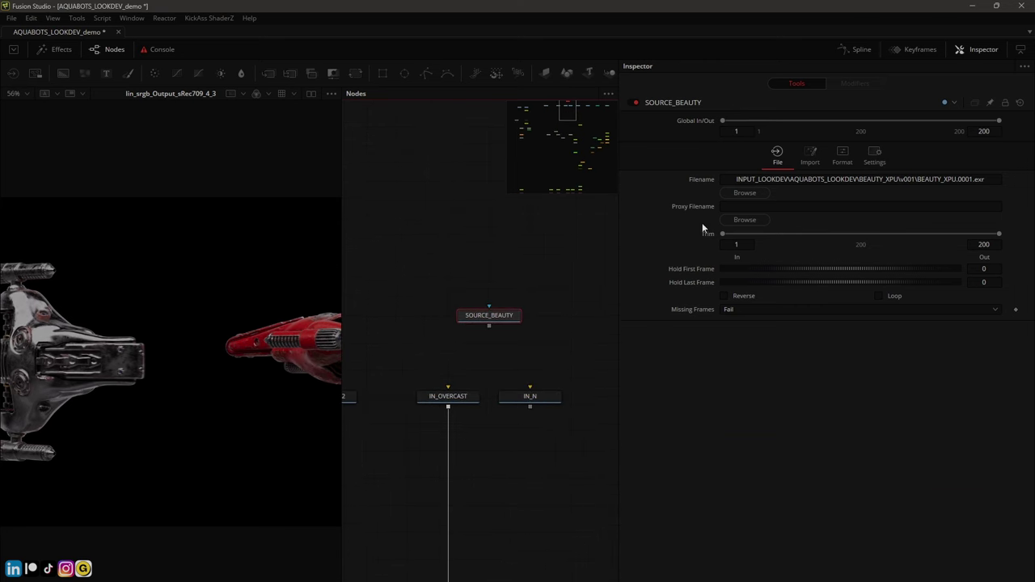
drag(619, 209, 479, 226)
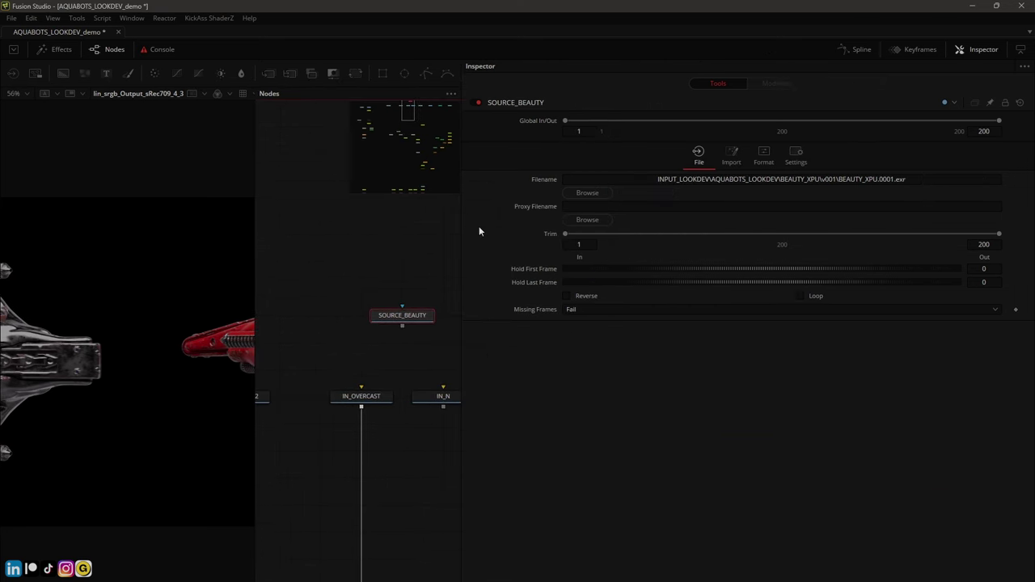
click(713, 180)
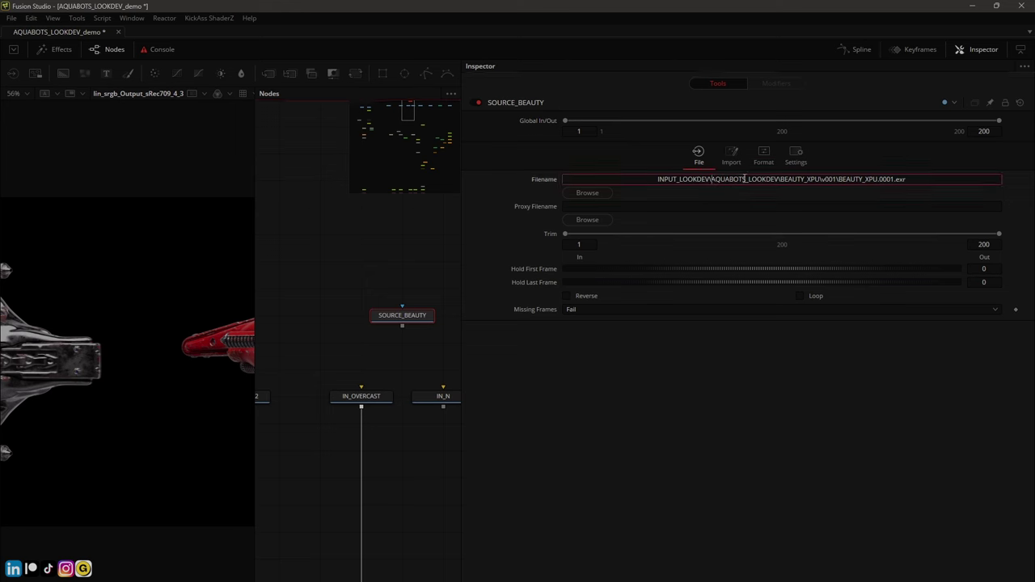
shift+click(778, 179)
key(ctrl+v)
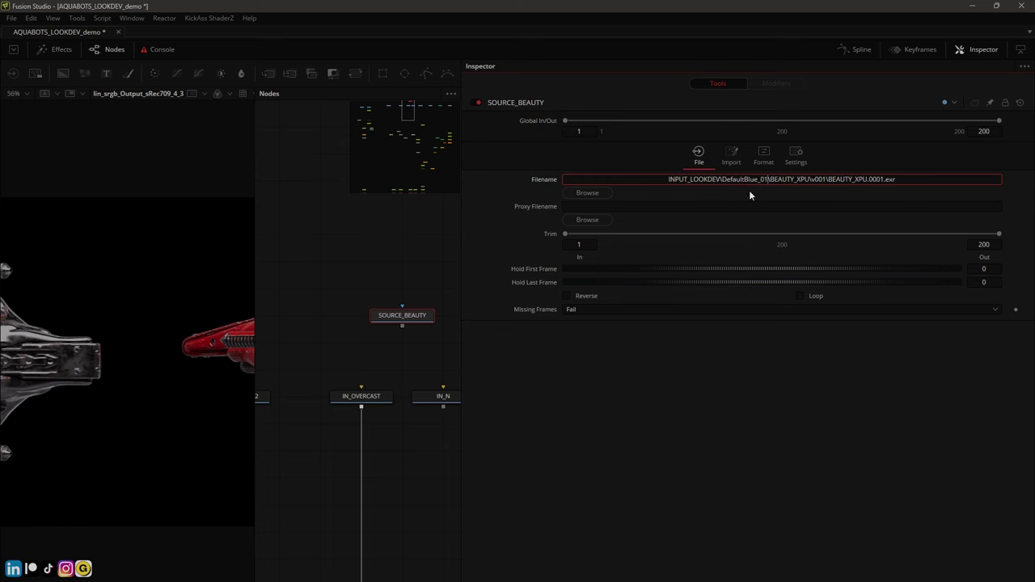
key(Return)
click(507, 371)
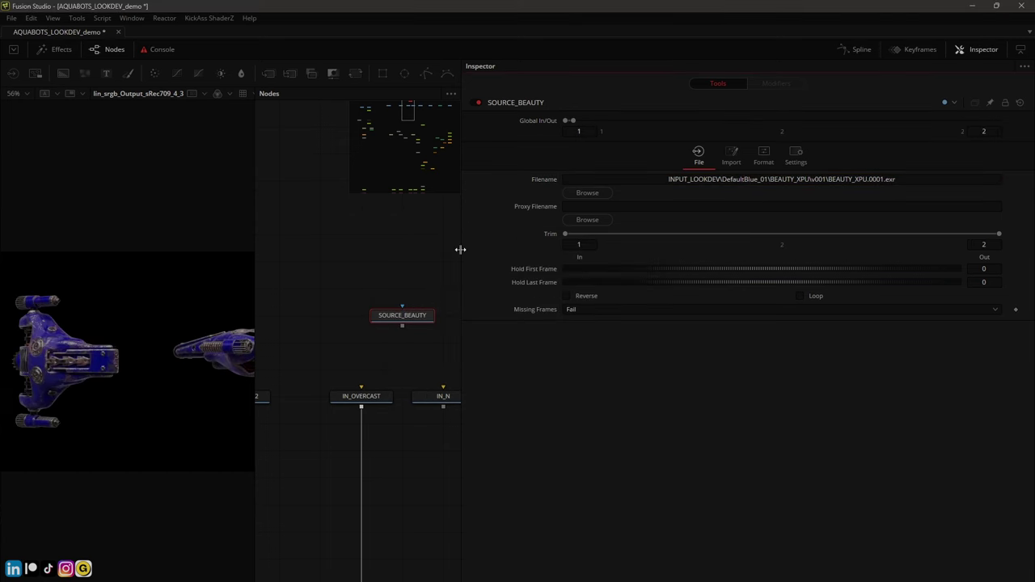
Widen the node area and display SOURCE_BEAUTY, IN_STUDIO_02, IN_OVERCAST, IN_N and IN_ALBEDO in the viewer in turn
drag(460, 249, 733, 243)
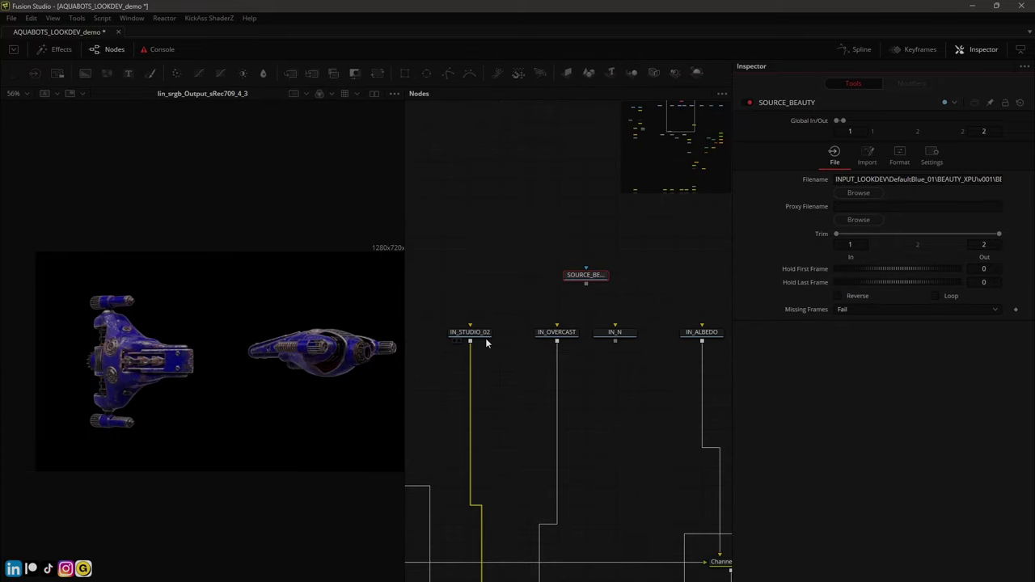
click(572, 284)
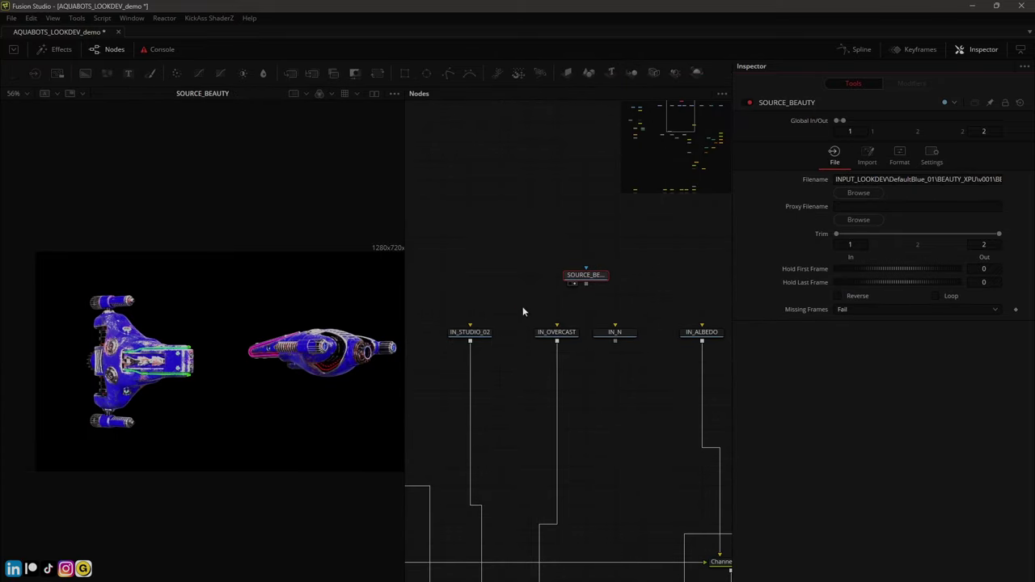
click(459, 340)
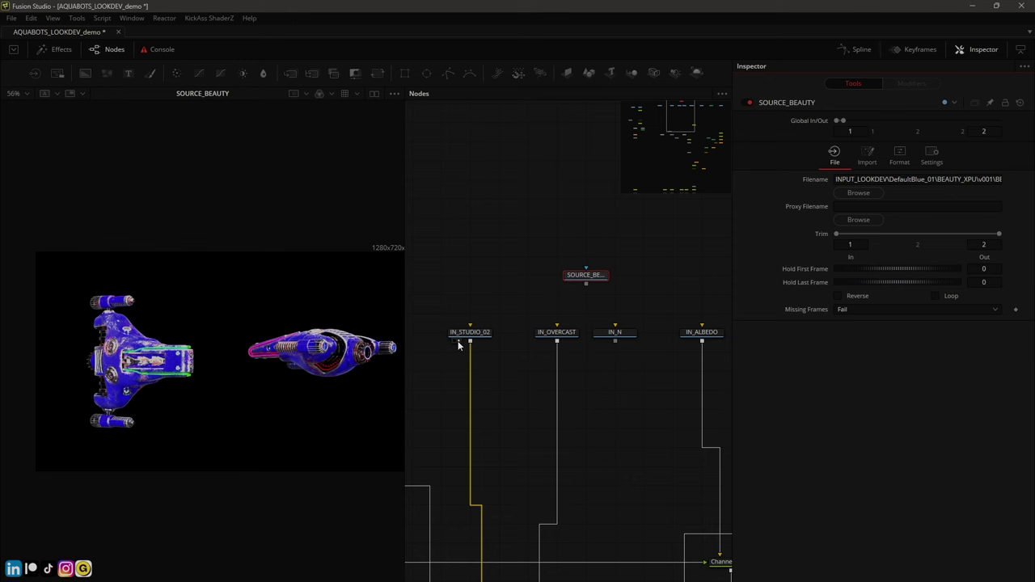
click(546, 341)
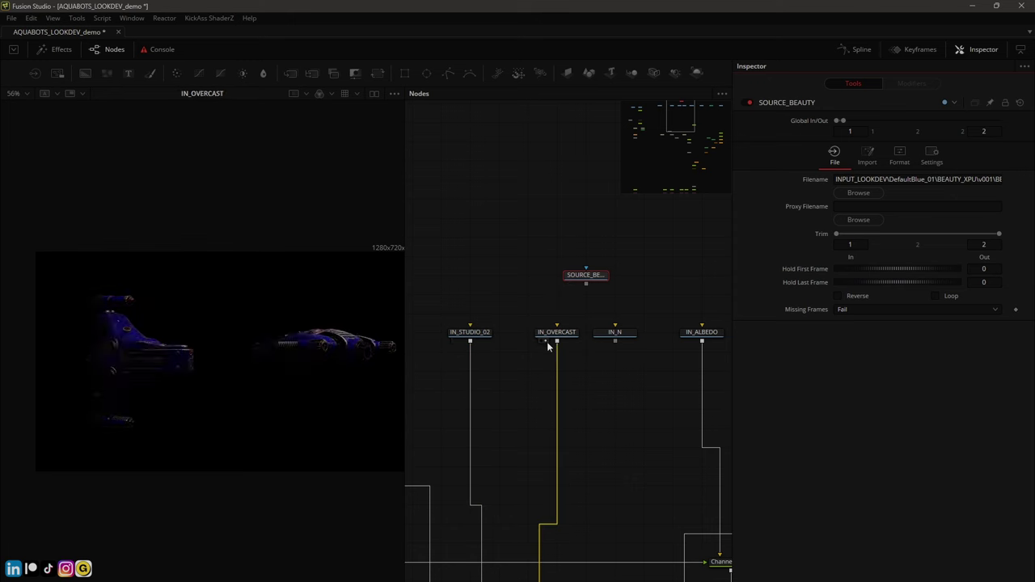
click(605, 341)
middle_drag(673, 282, 591, 281)
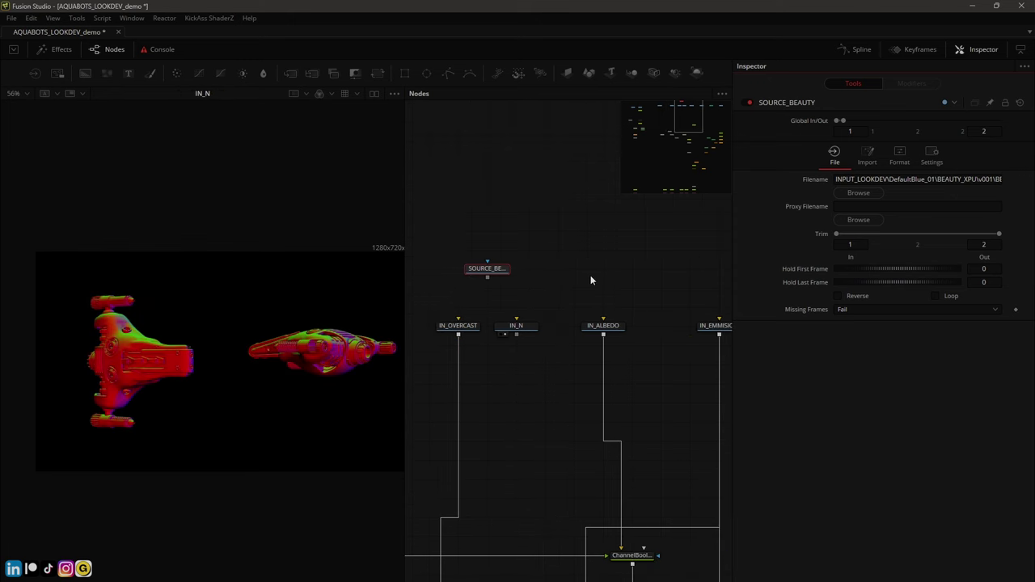
click(593, 335)
Select the OCC_MASTER loader in the occlusion branch to inspect its file settings, and return to the beauty input nodes
middle_drag(596, 334, 555, 308)
ctrl+scroll(555, 307, down, 5)
middle_drag(450, 266, 591, 261)
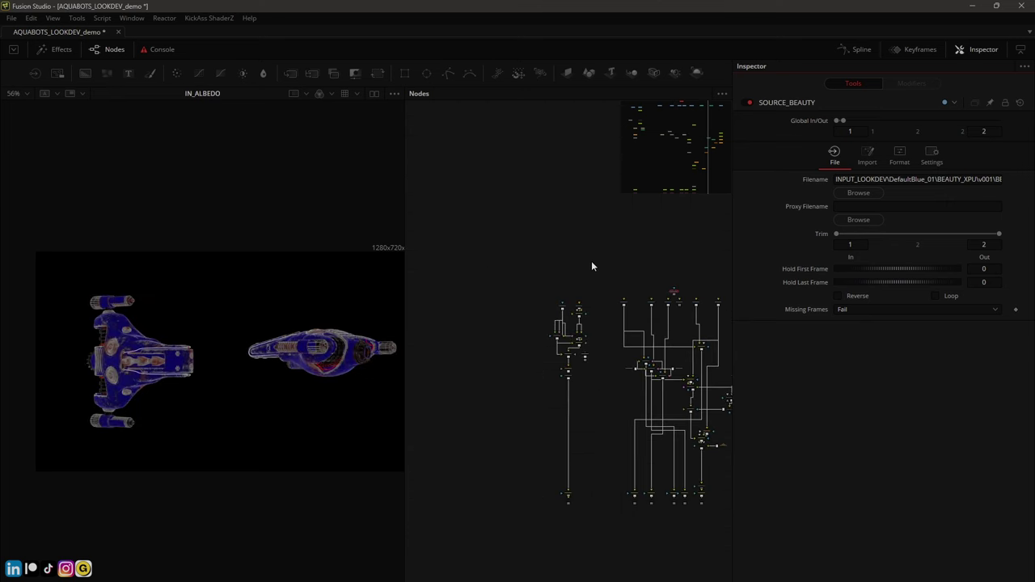
ctrl+scroll(574, 292, up, 5)
click(555, 373)
ctrl+scroll(605, 317, down, 3)
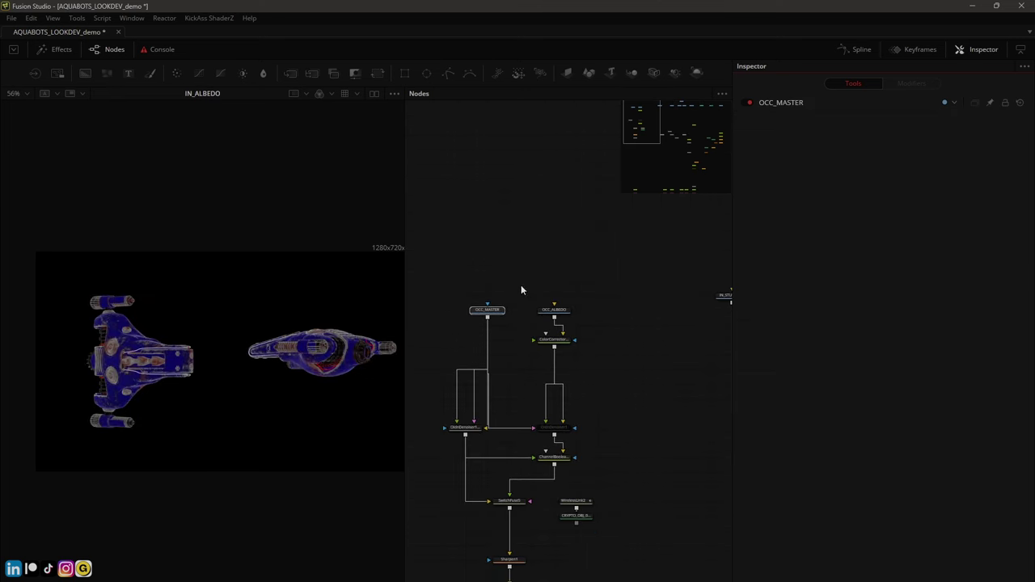
click(499, 312)
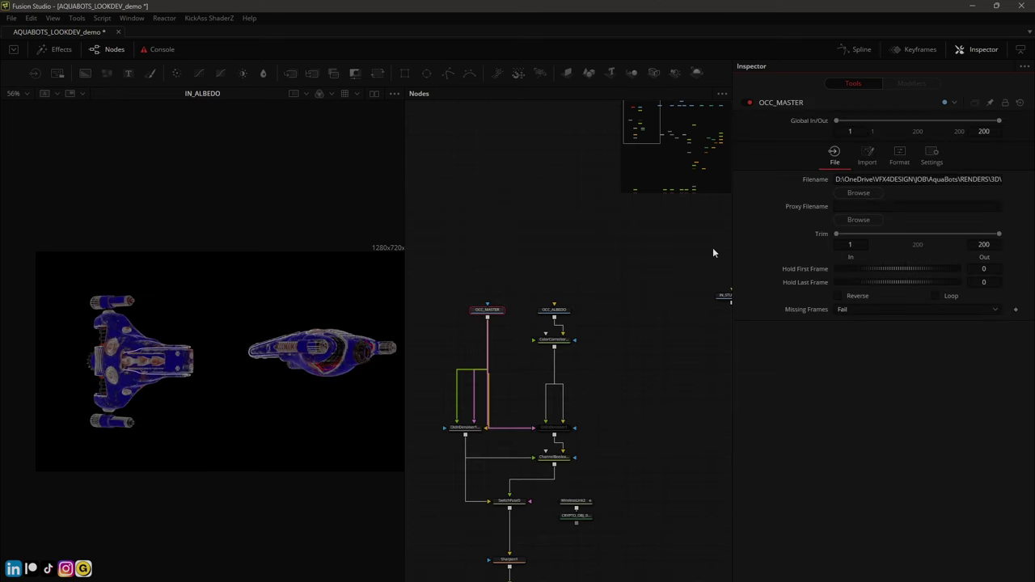
drag(734, 231, 777, 257)
middle_drag(637, 276, 455, 285)
scroll(652, 259, right, 3)
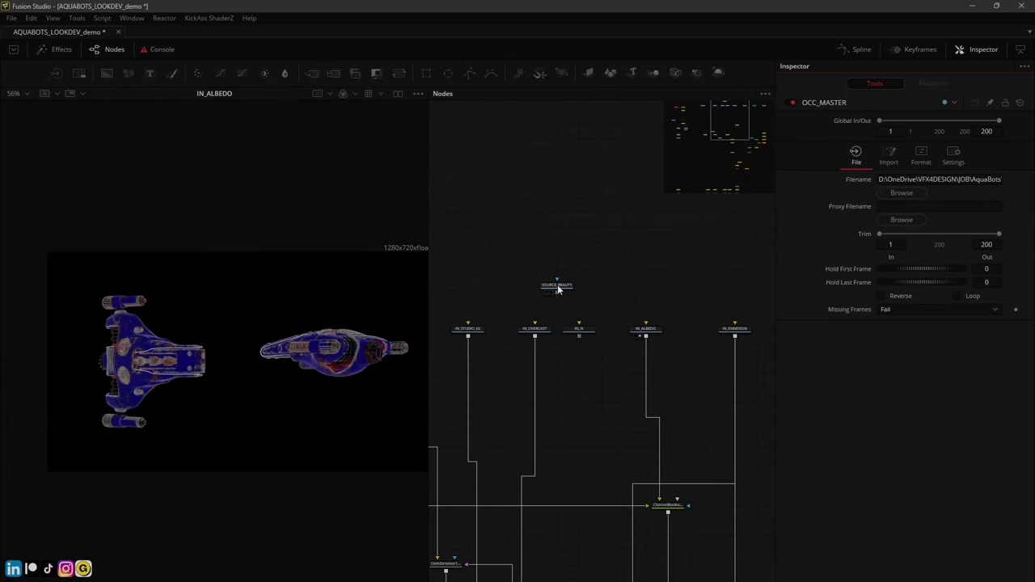
Select SOURCE_BEAUTY and open the Path Map page of the global preferences
click(557, 286)
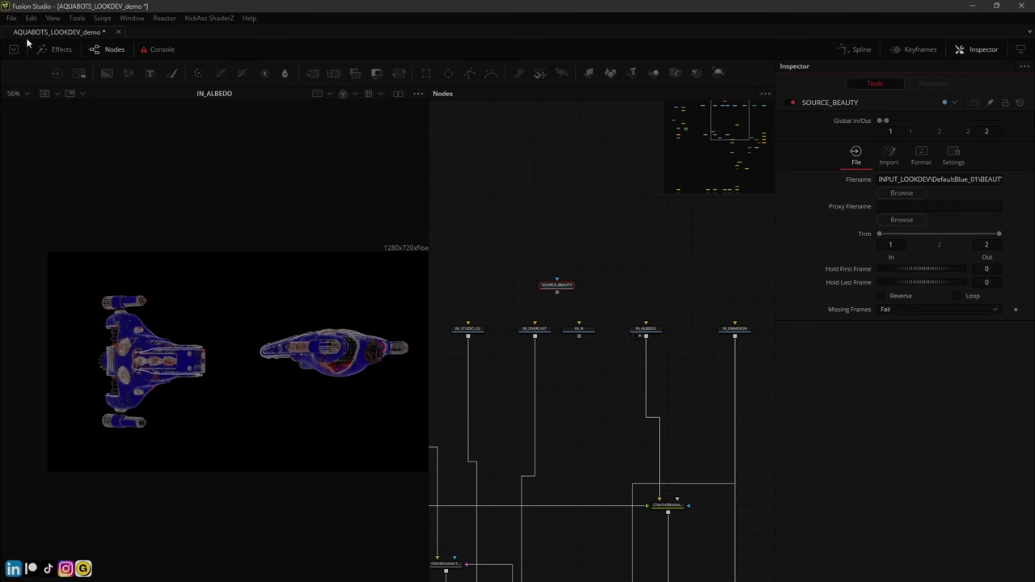
click(11, 18)
click(47, 198)
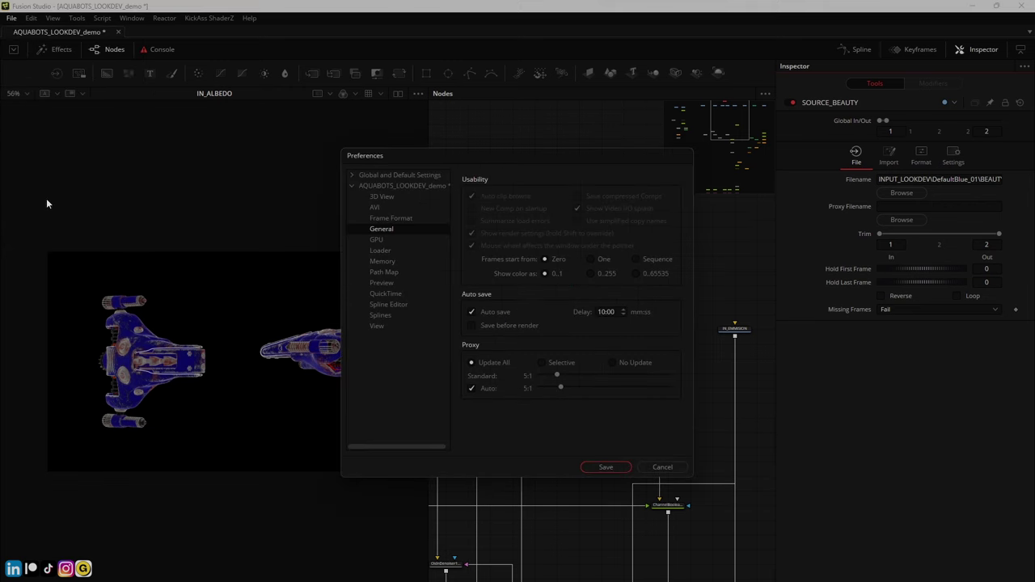
click(351, 186)
click(351, 174)
drag(384, 161, 274, 128)
scroll(284, 236, down, 2)
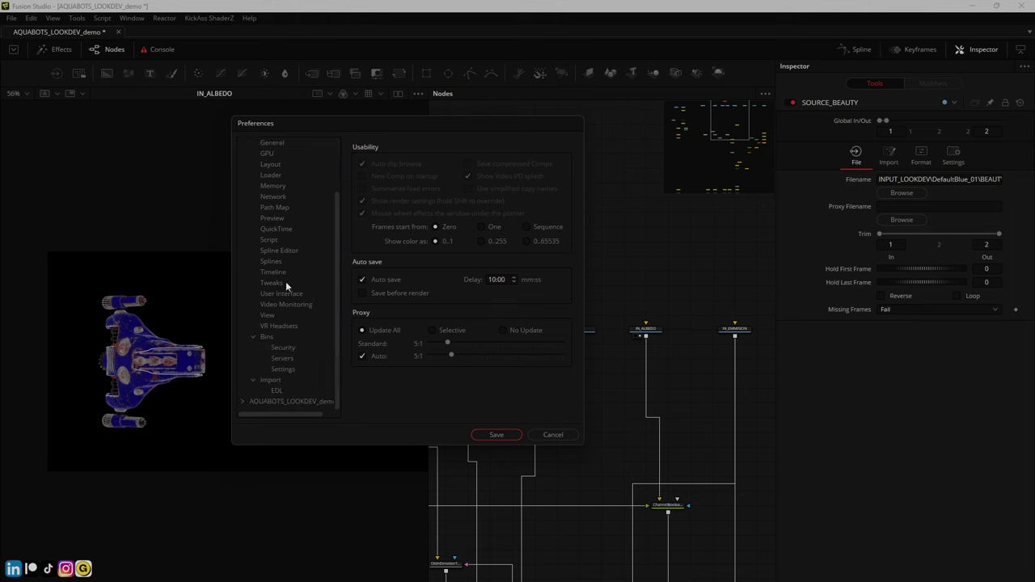
click(276, 208)
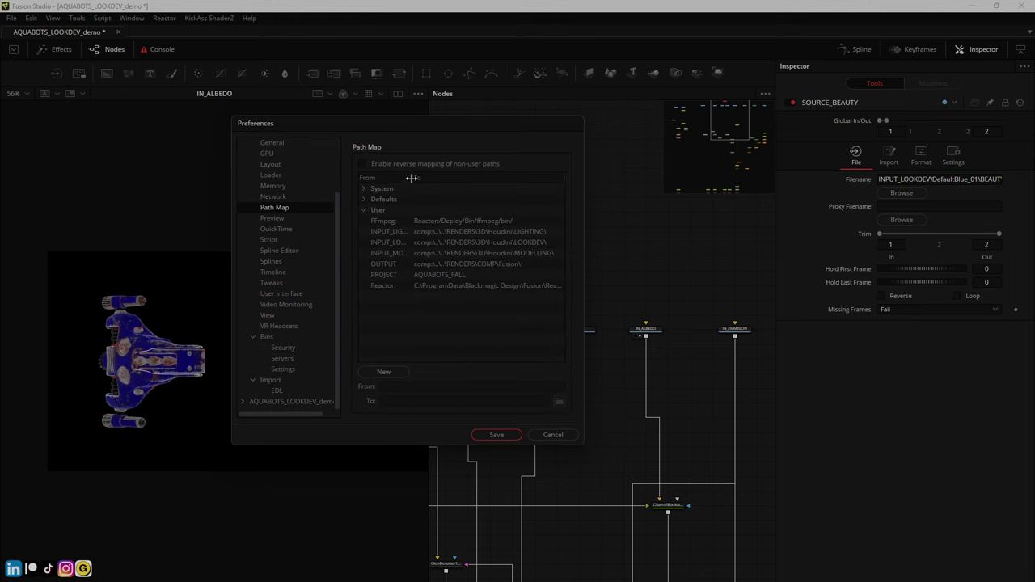
Inspect the INPUT_LIGHTING, INPUT_LOOKDEV and INPUT_MODELLING path mappings with full paths visible, and highlight the comp: prefix of the INPUT_MODELLING path
drag(412, 178, 475, 179)
click(399, 232)
click(405, 243)
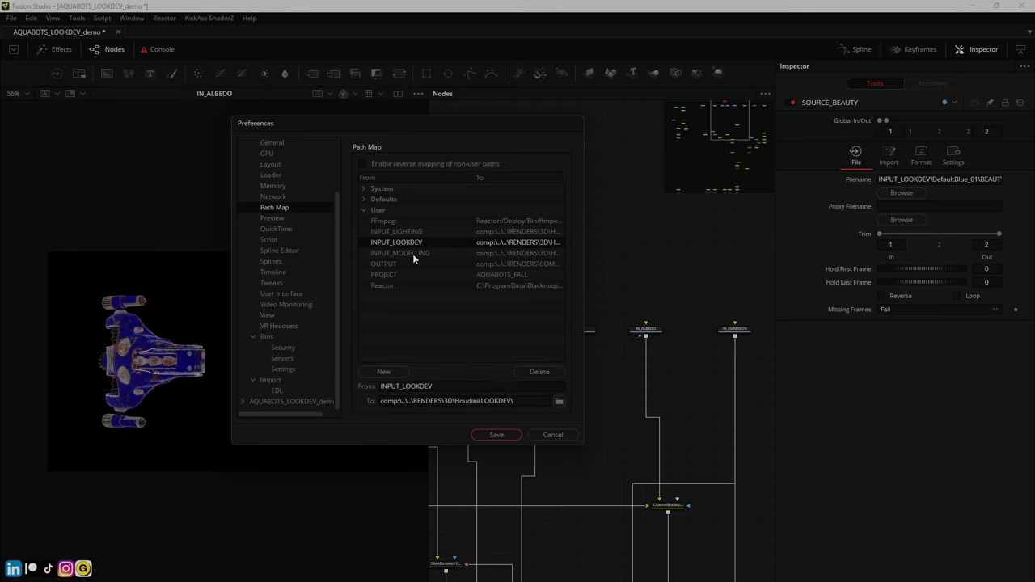
click(411, 253)
drag(387, 134, 220, 103)
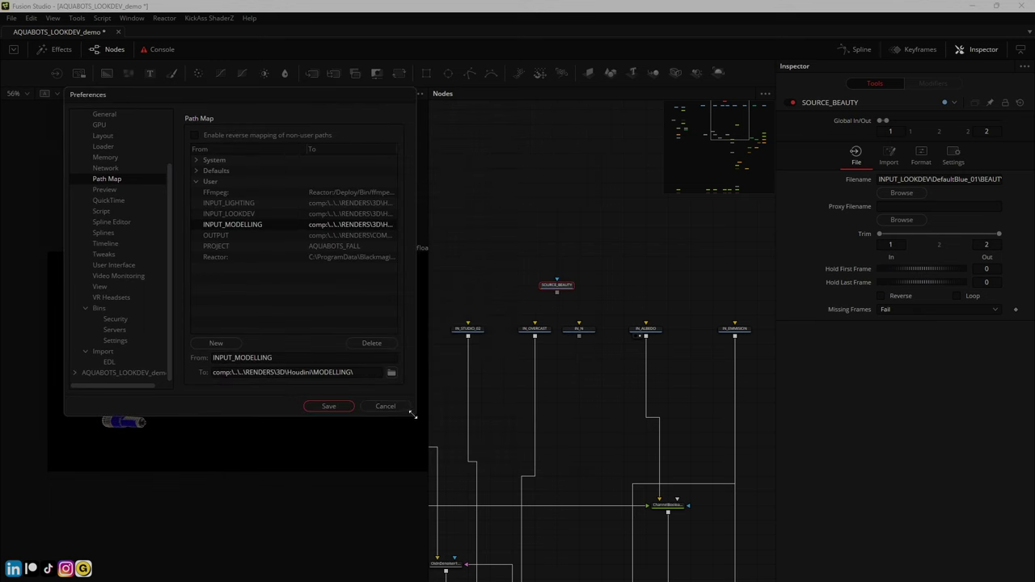
drag(412, 414, 563, 432)
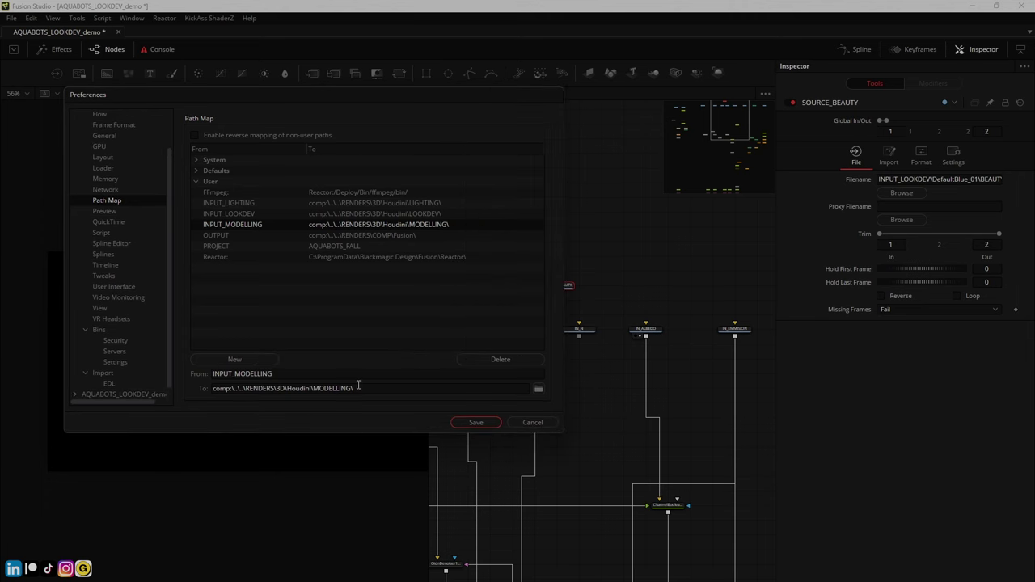
click(213, 390)
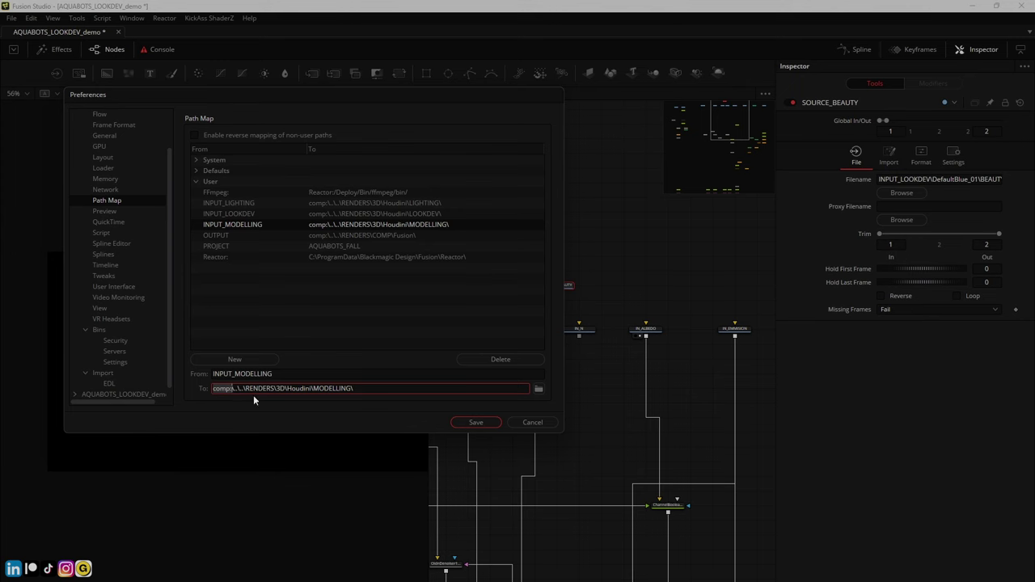
Switch to File Explorer, go up to the AquaBots folder, look into EDIT_COMP\FusionStudio, and return to open the RENDERS folder
key(alt+Tab)
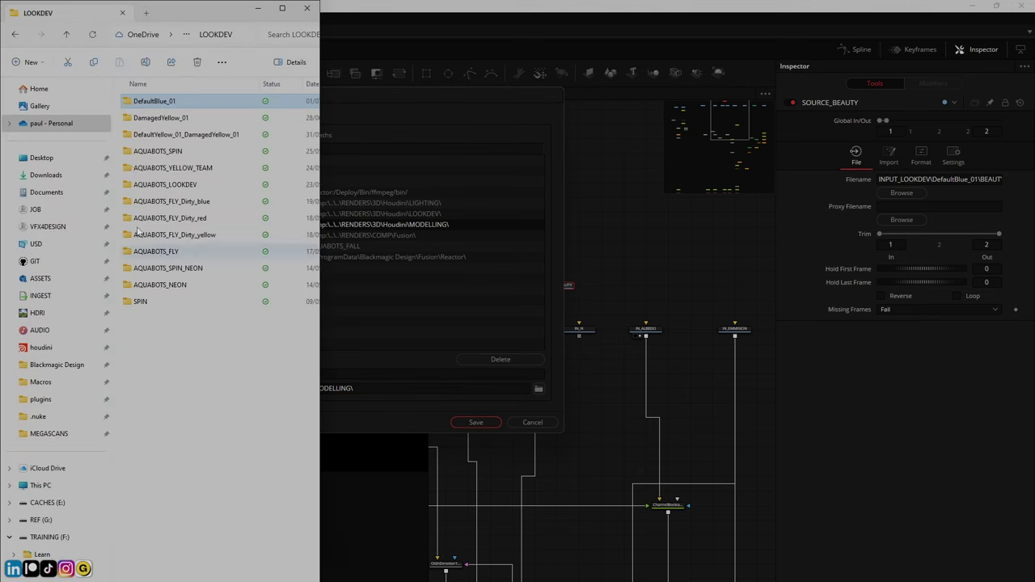
click(67, 36)
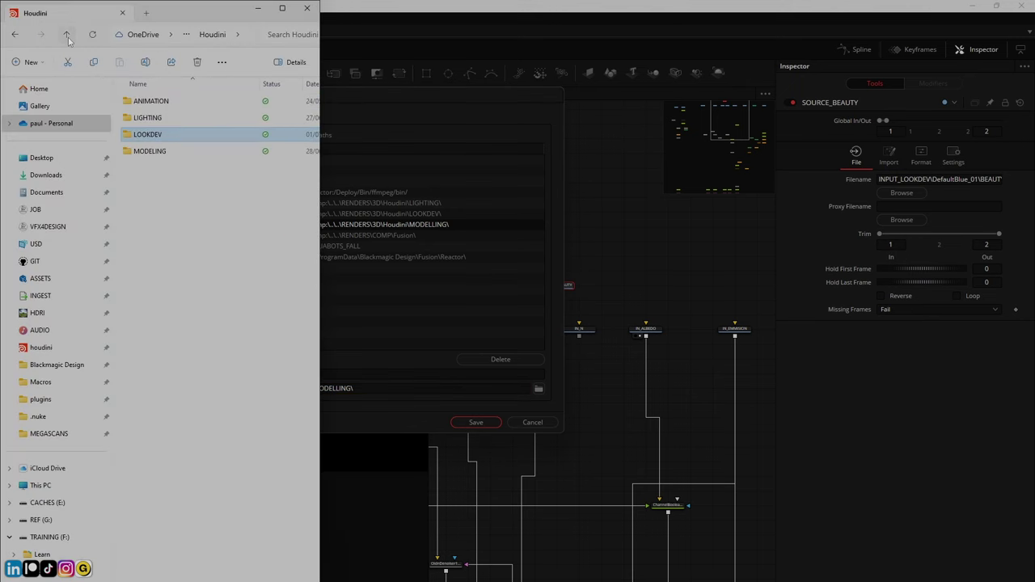
click(68, 36)
click(67, 36)
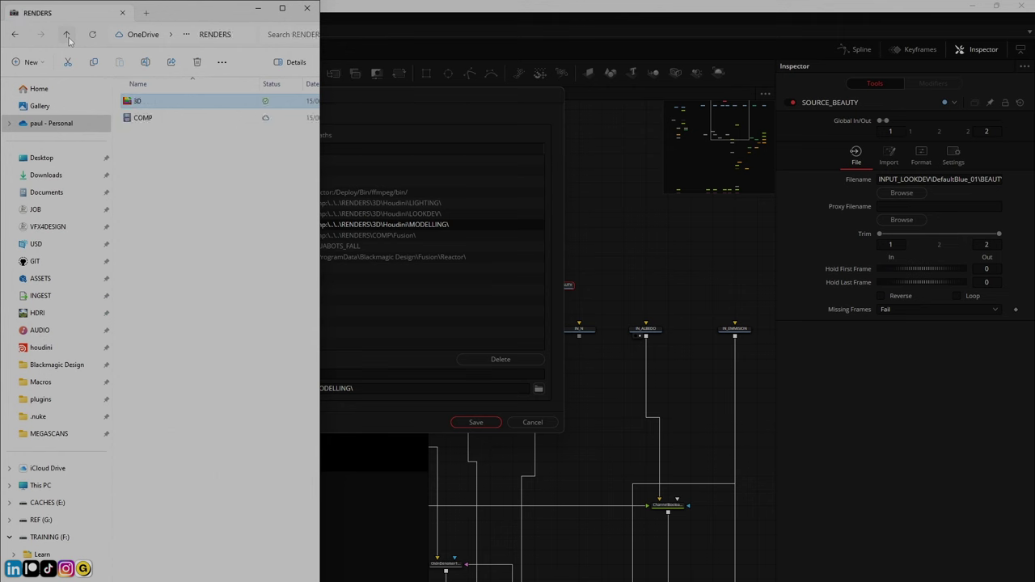
click(67, 35)
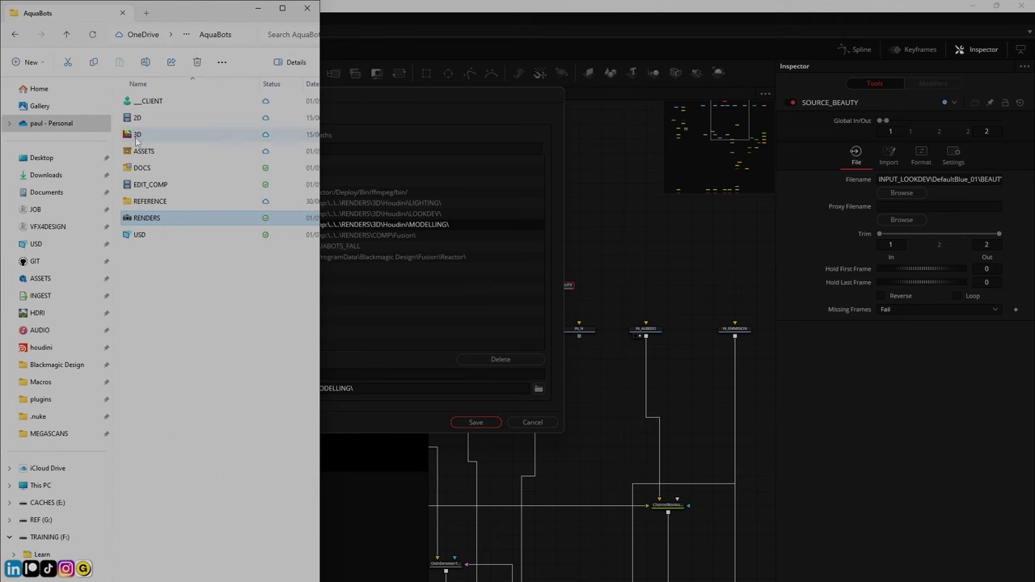
double_click(141, 186)
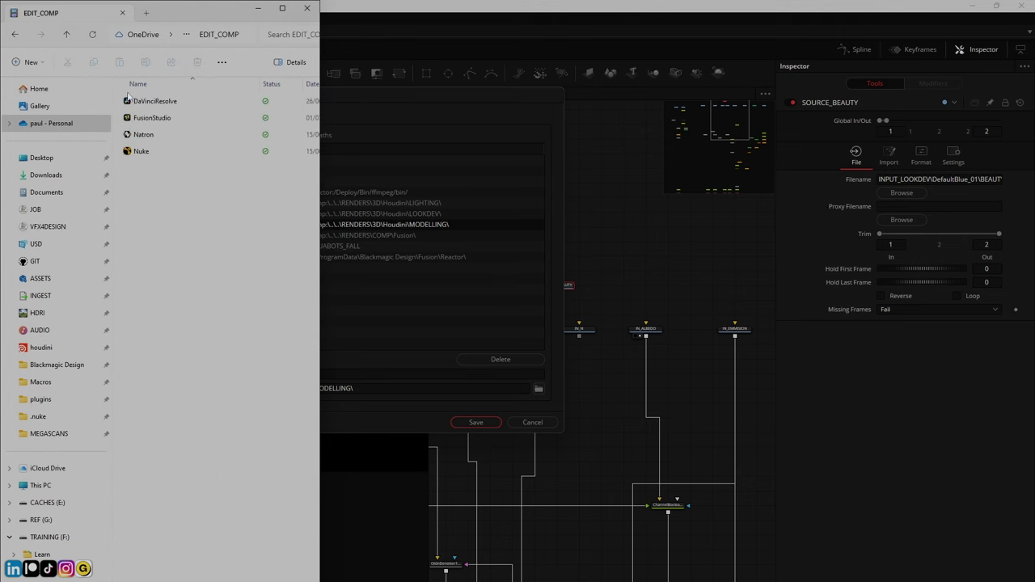
double_click(139, 118)
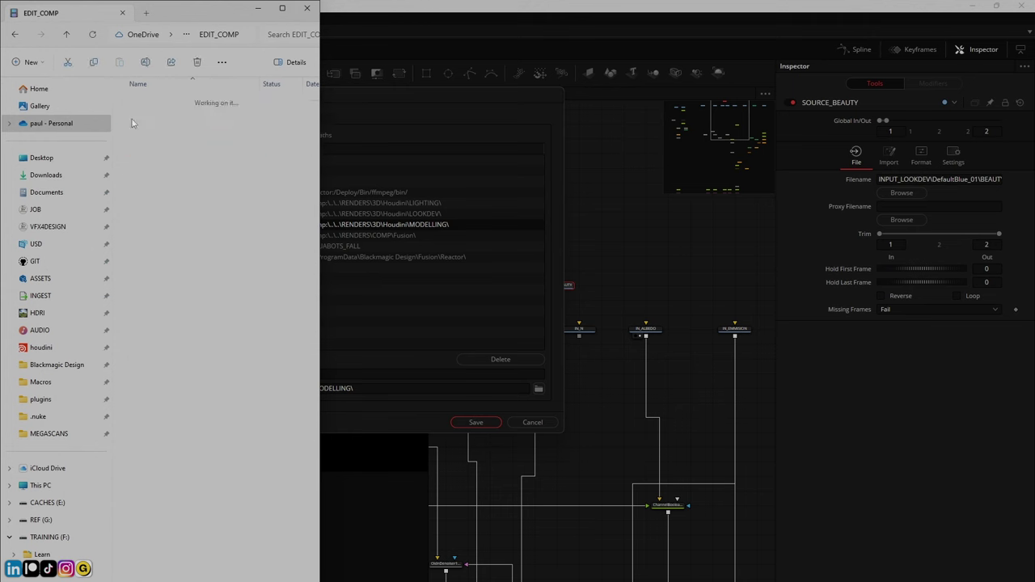
click(67, 41)
click(68, 40)
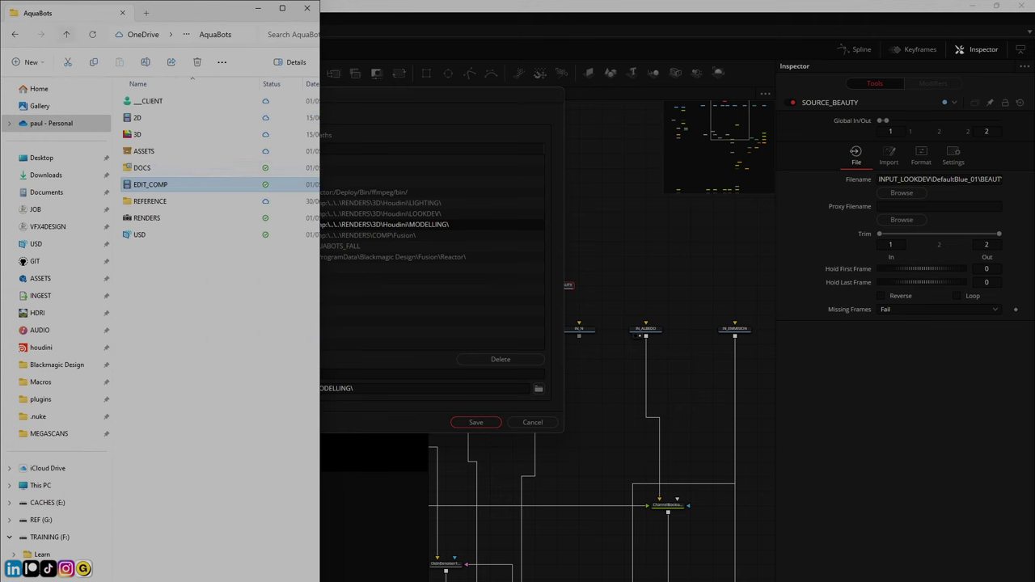
double_click(127, 222)
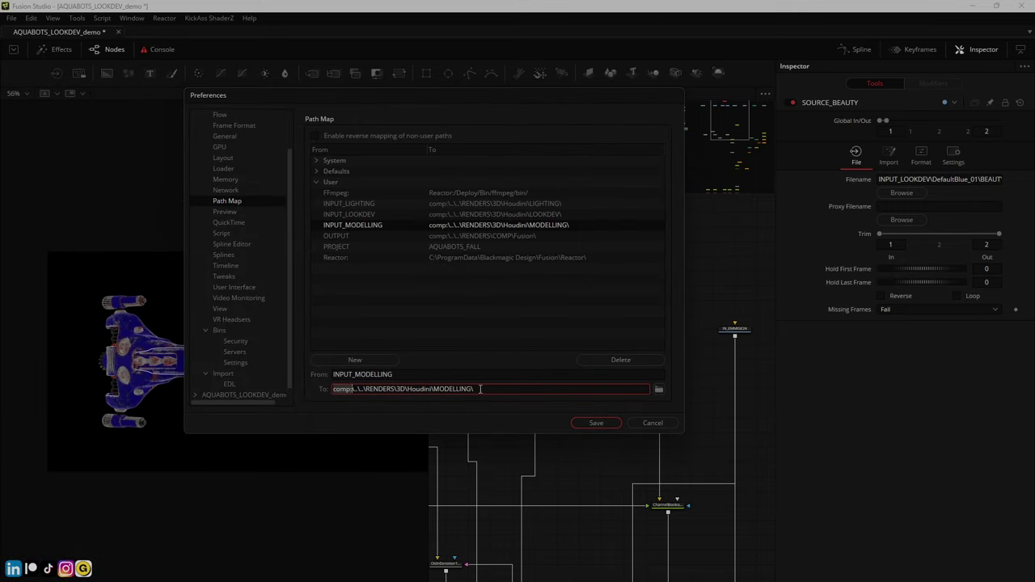
Select the INPUT_LOOKDEV mapping, follow its path through 3D\Houdini\LOOKDEV in File Explorer, and close the preferences without saving
click(353, 216)
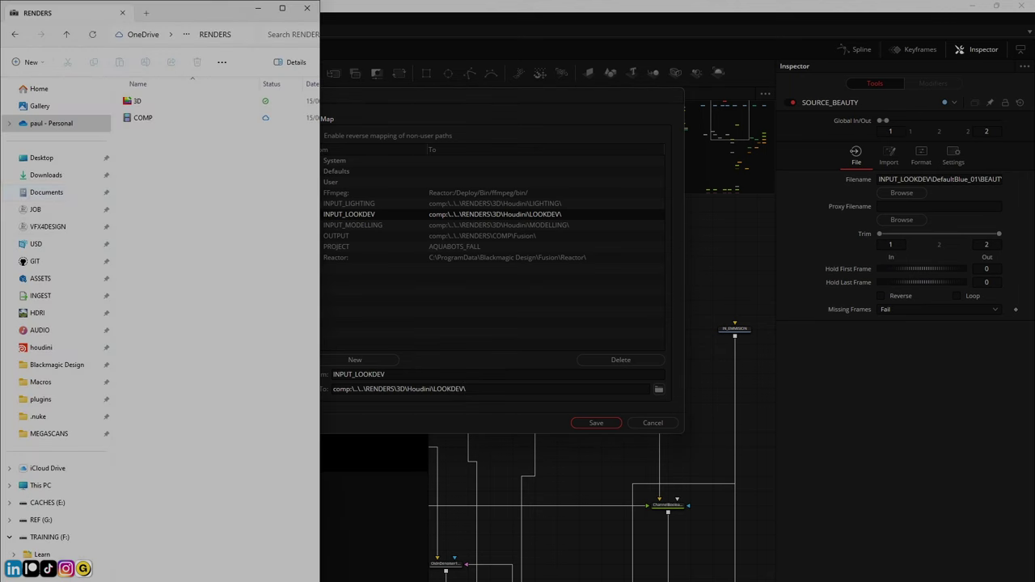
click(130, 101)
double_click(129, 101)
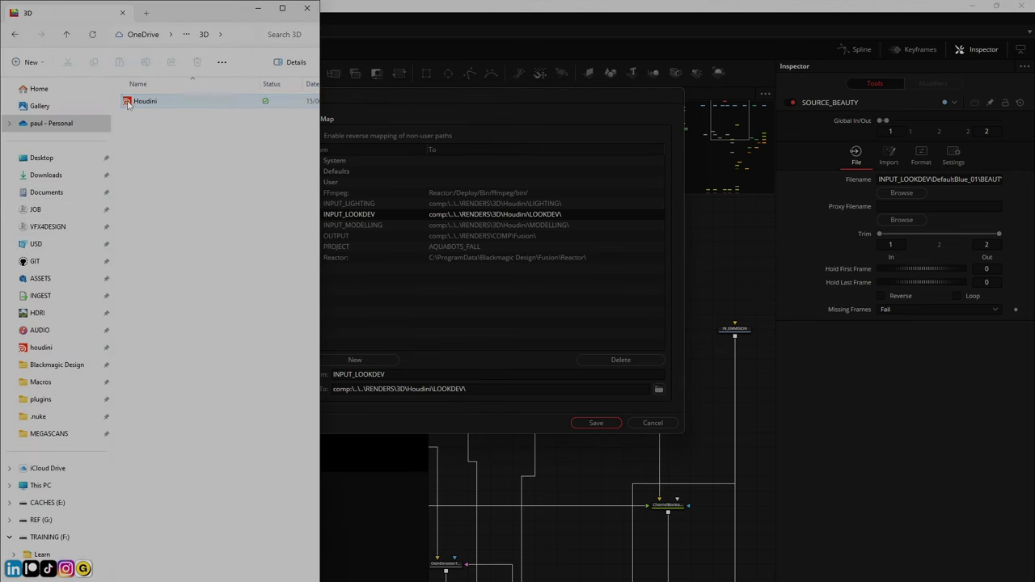
double_click(130, 101)
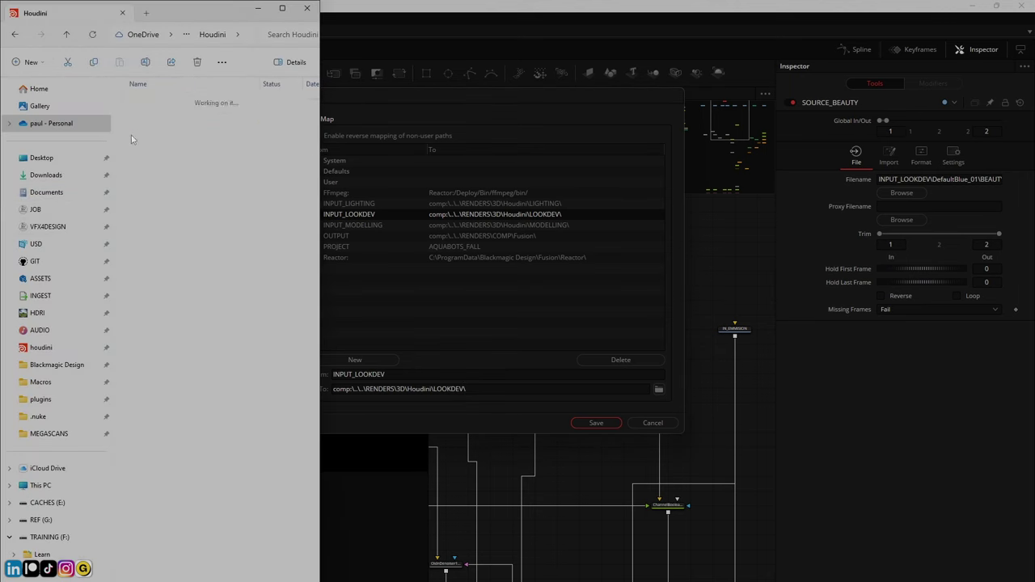
double_click(134, 135)
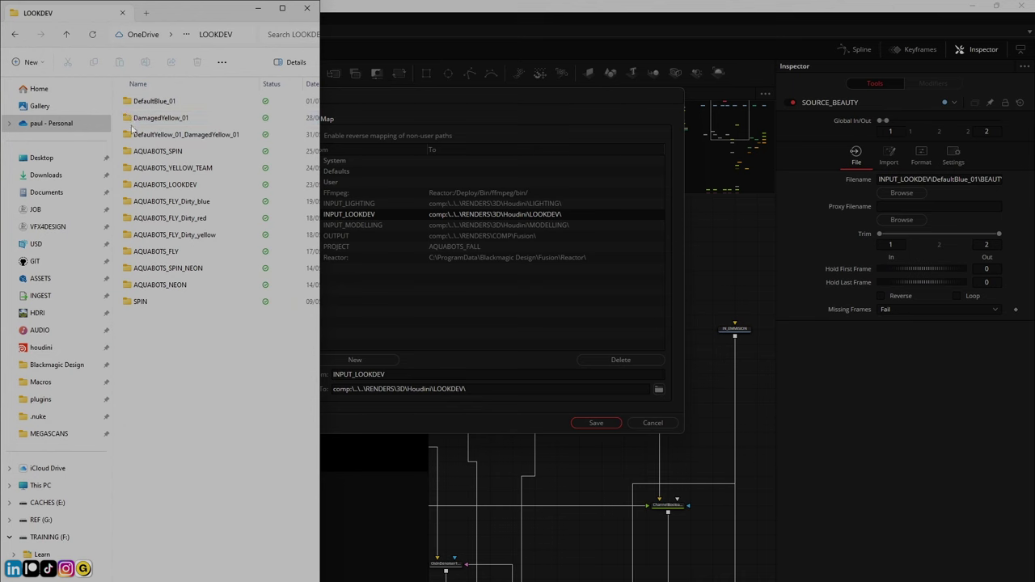
click(649, 424)
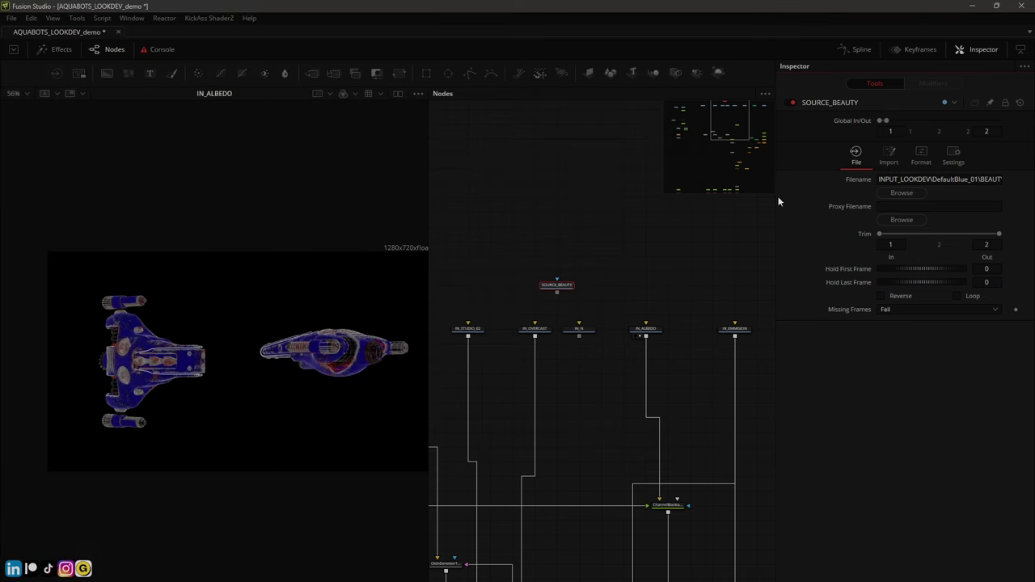
Widen the Inspector to read the full SOURCE_BEAUTY file path, highlight its DefaultBlue_01 folder part, and narrow the Inspector again
drag(777, 201, 556, 233)
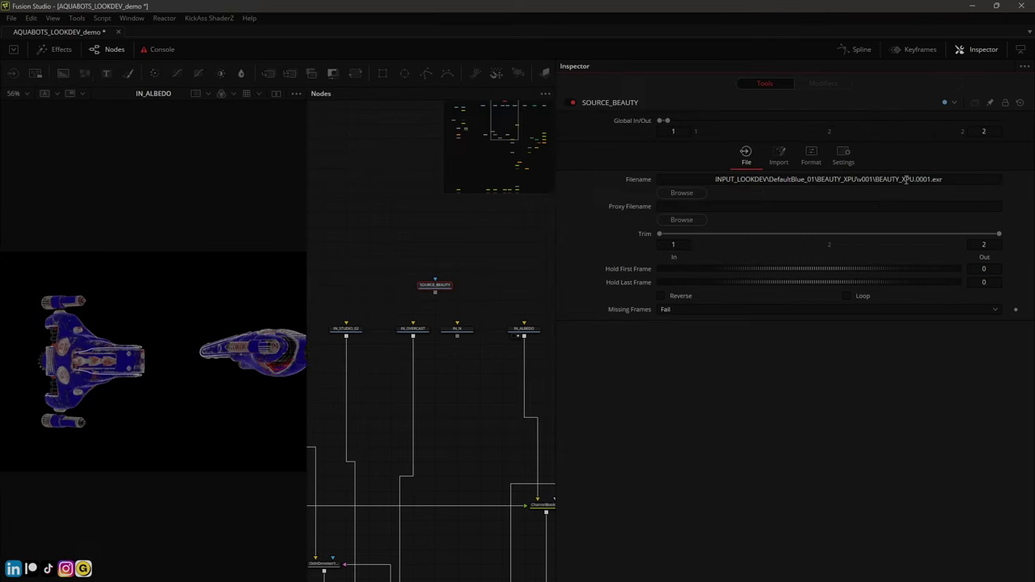
drag(768, 178, 811, 179)
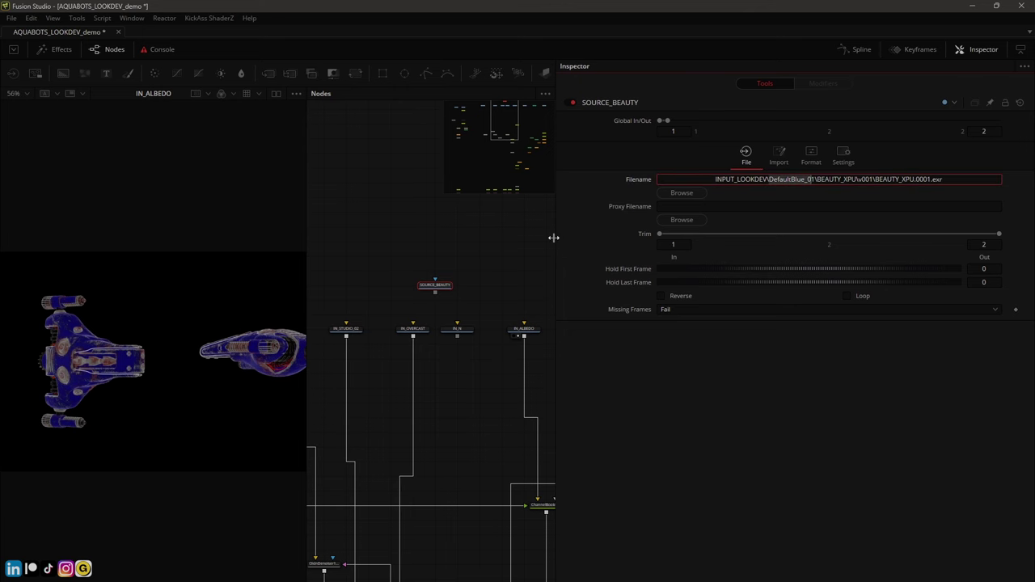
drag(553, 236, 671, 235)
Examine the row of input nodes under SOURCE_BEAUTY, including IN_STUDIO_01 and IN_STUDIO_02, and their connections to the branches below
ctrl+scroll(537, 257, down, 2)
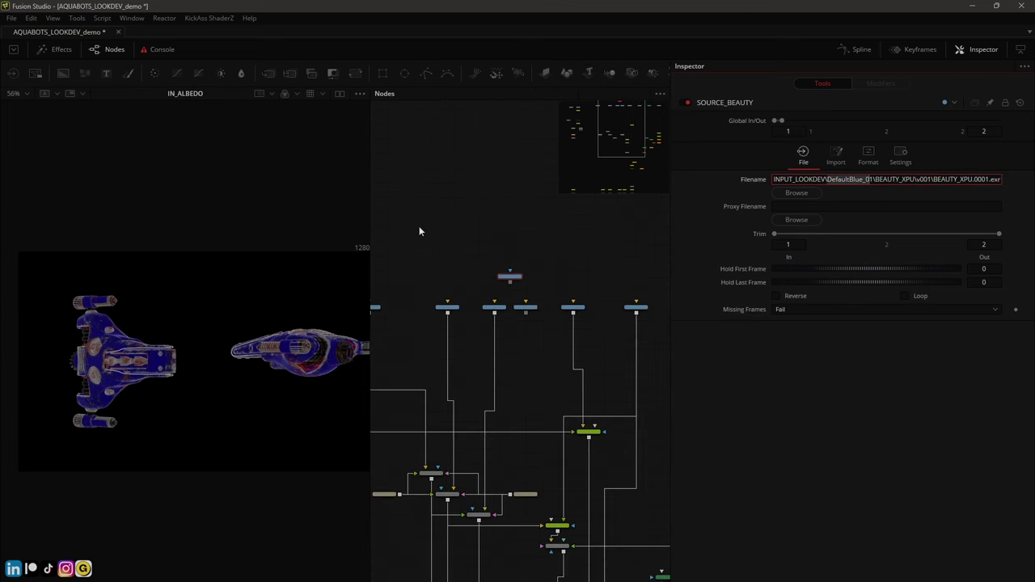
drag(400, 204, 433, 235)
middle_drag(533, 233, 536, 233)
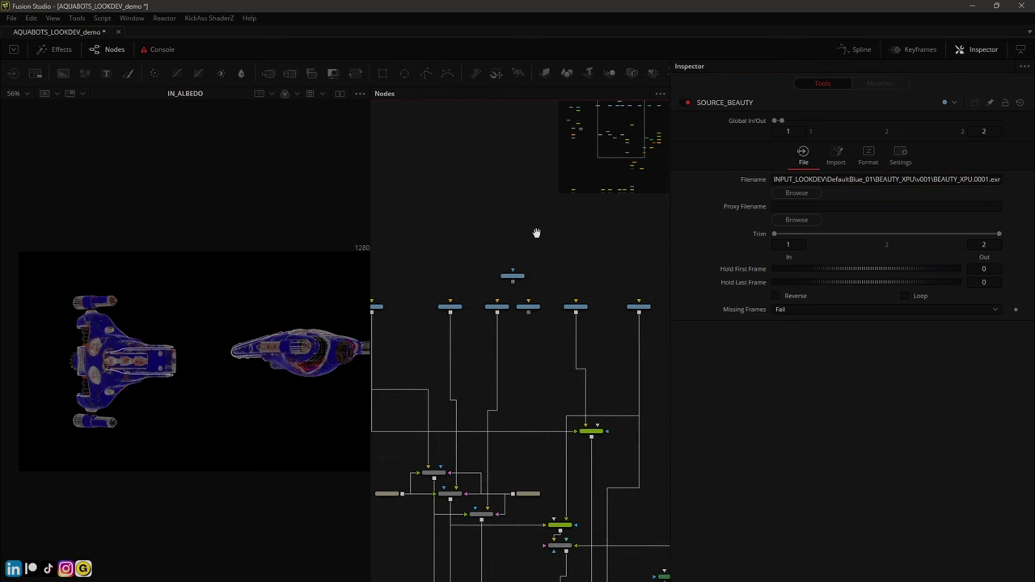
ctrl+scroll(566, 243, down, 1)
drag(670, 237, 737, 234)
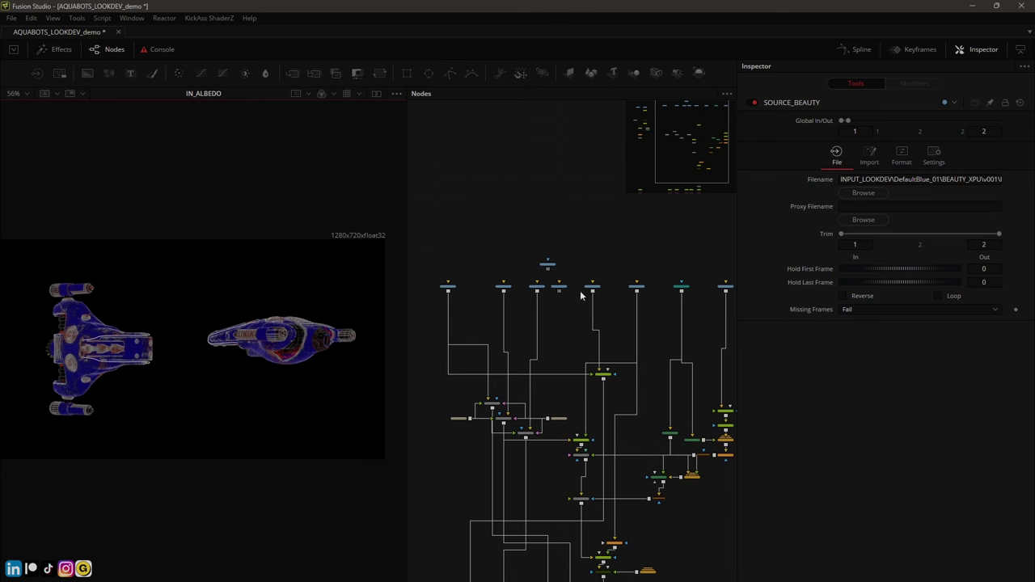
ctrl+scroll(581, 297, up, 2)
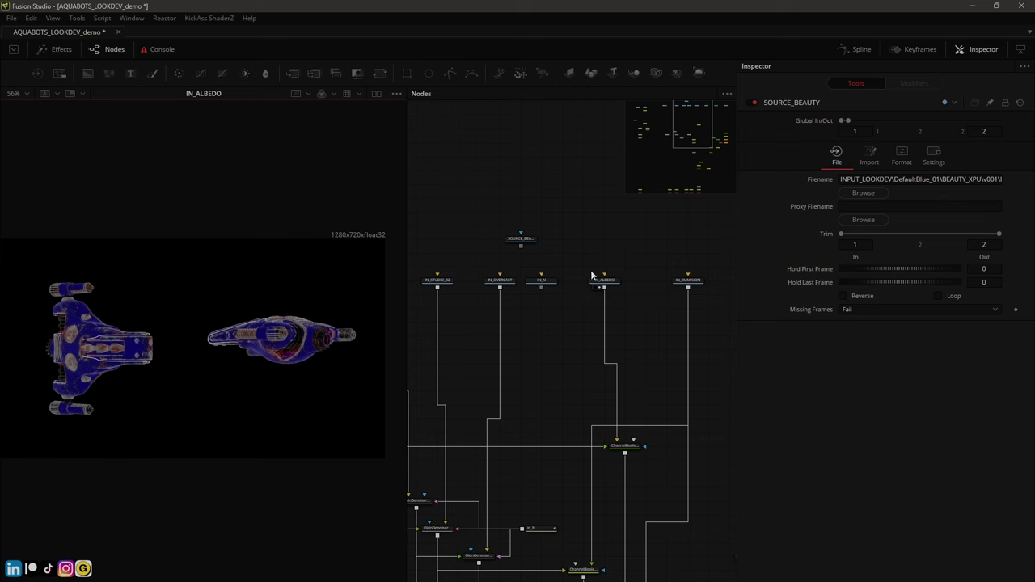
middle_drag(457, 235, 547, 231)
ctrl+scroll(488, 247, down, 2)
ctrl+scroll(486, 247, up, 2)
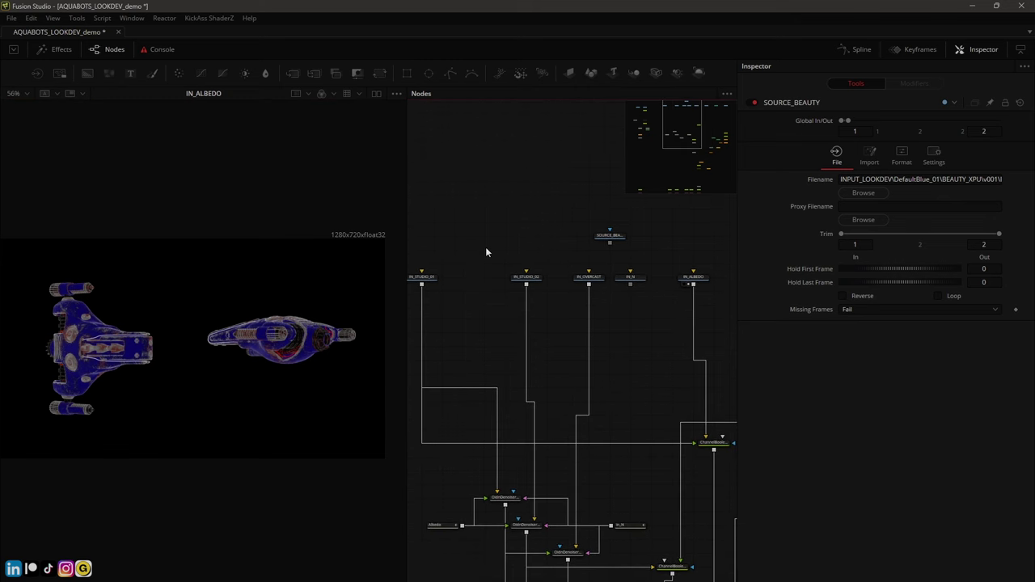
ctrl+scroll(462, 247, up, 2)
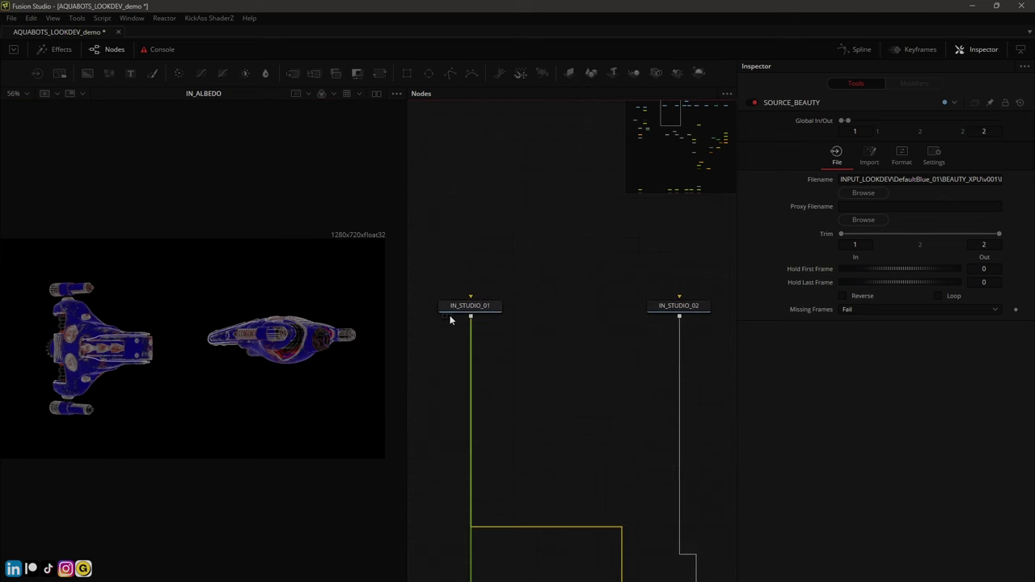
ctrl+scroll(601, 277, down, 2)
ctrl+scroll(510, 283, down, 2)
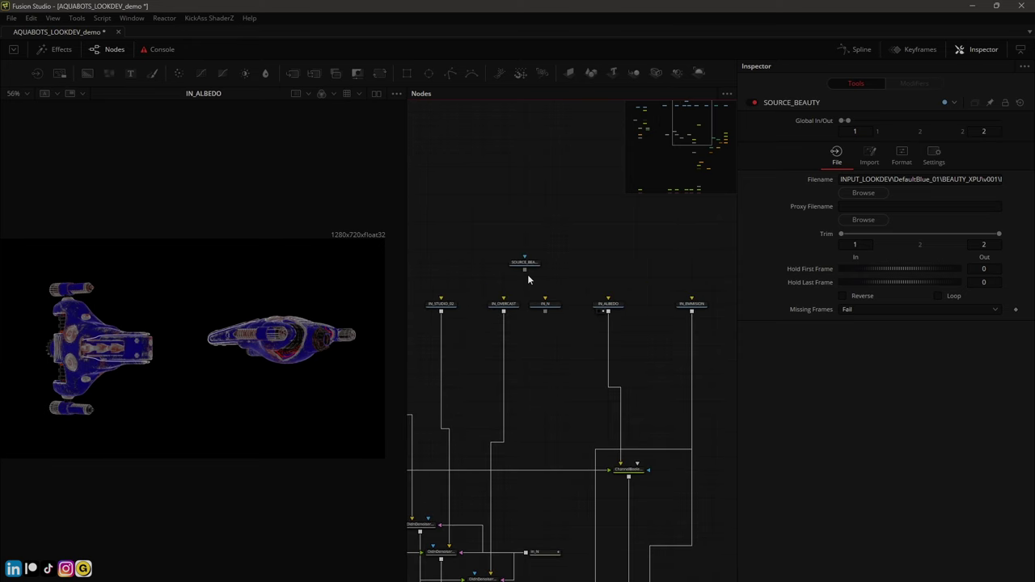
Adjust the widths of the viewer, node area and Inspector, and review the whole node tree from the inputs down to the outputs
middle_drag(437, 208, 461, 189)
drag(407, 167, 381, 173)
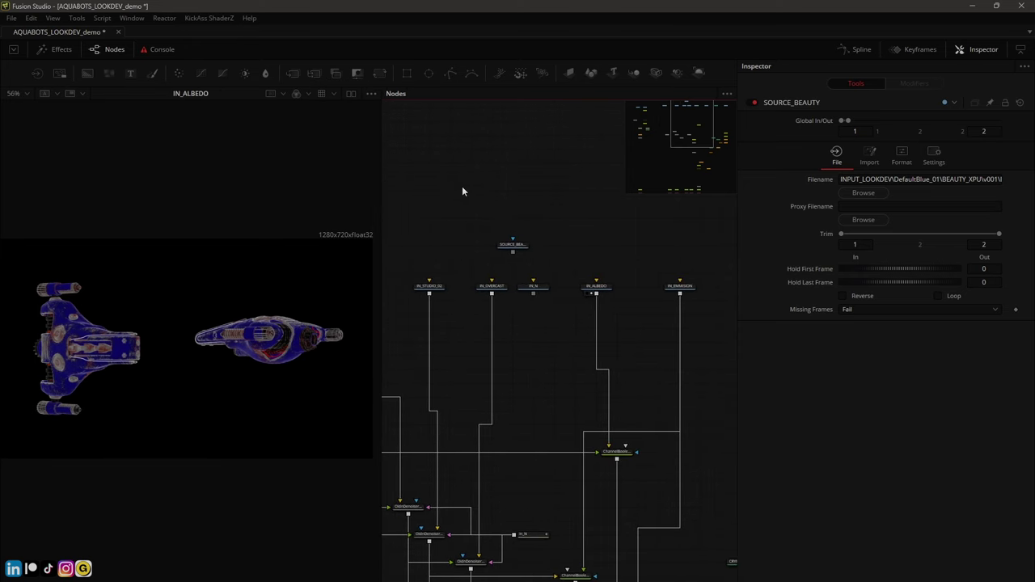
ctrl+scroll(463, 188, down, 2)
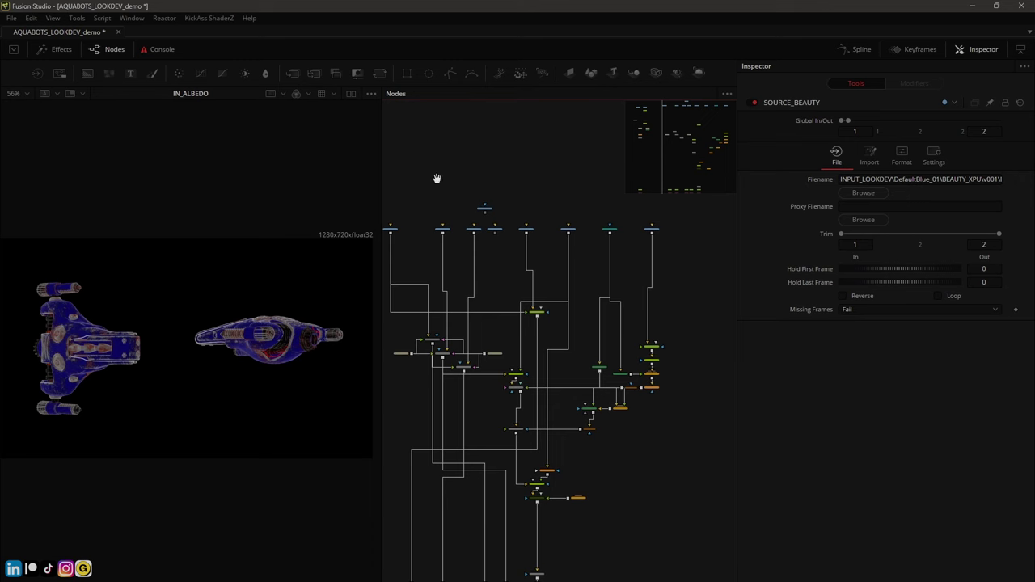
middle_drag(436, 178, 441, 226)
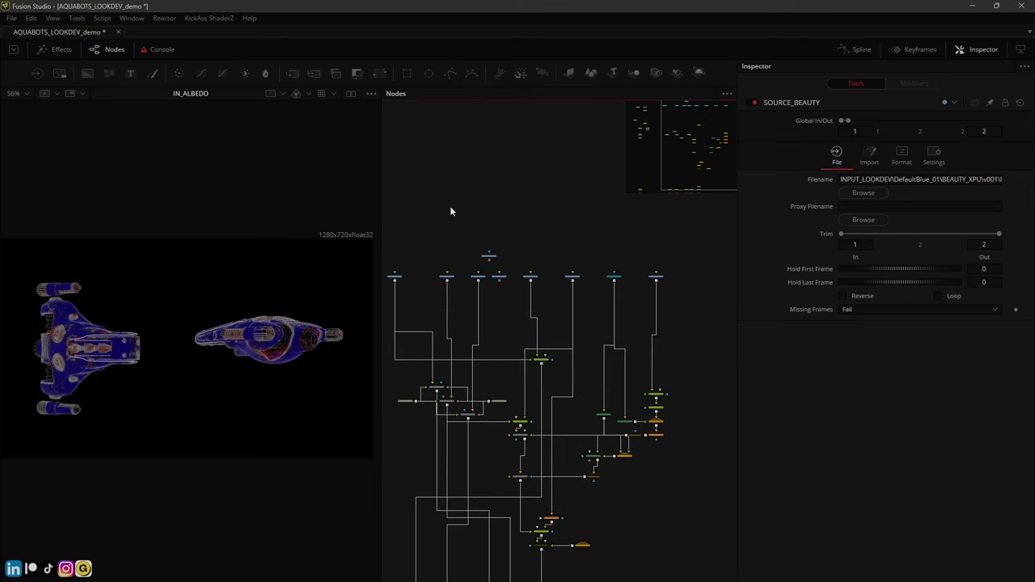
right_click(450, 210)
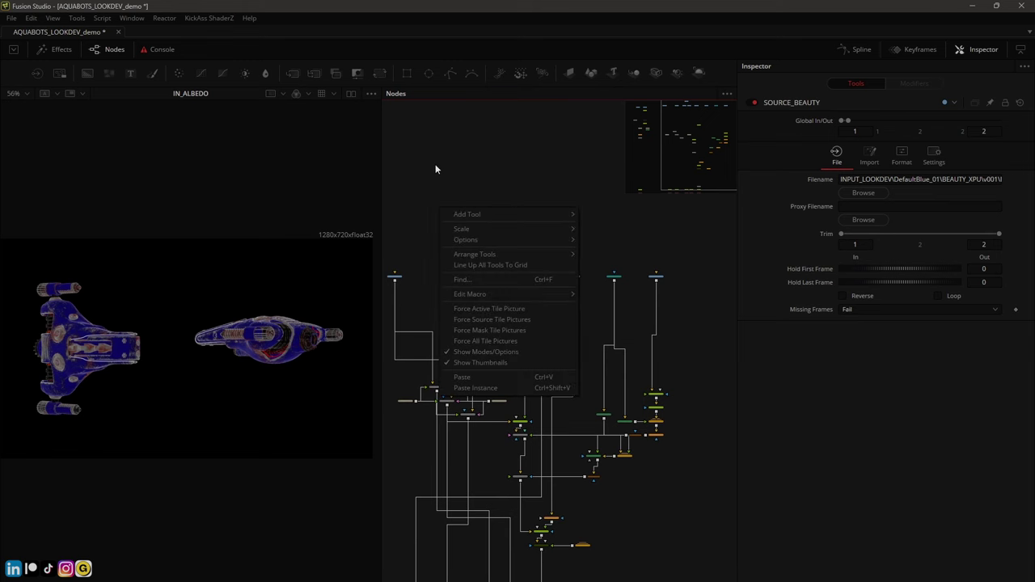
click(435, 166)
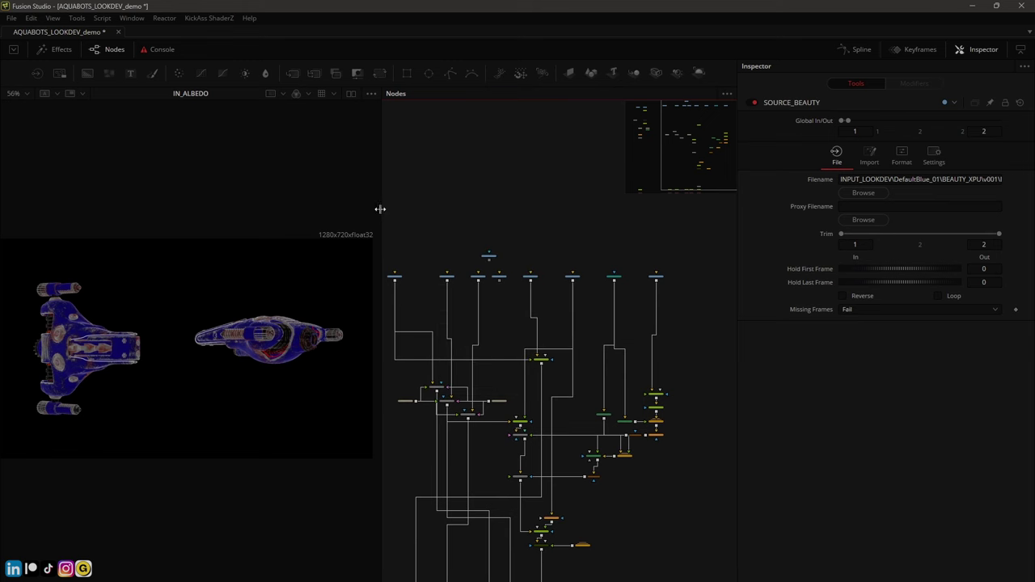
drag(380, 209, 411, 208)
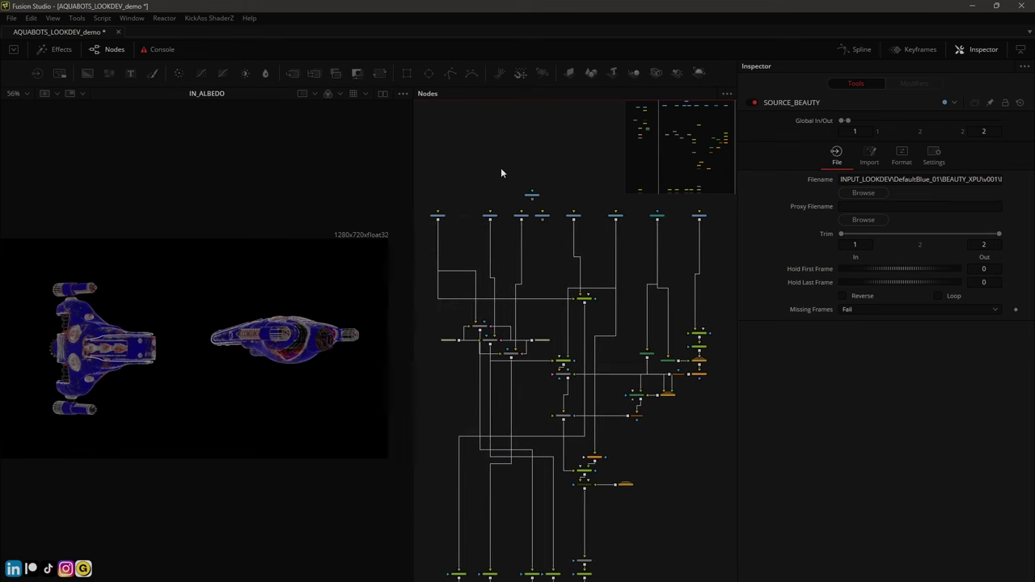
drag(736, 249, 752, 250)
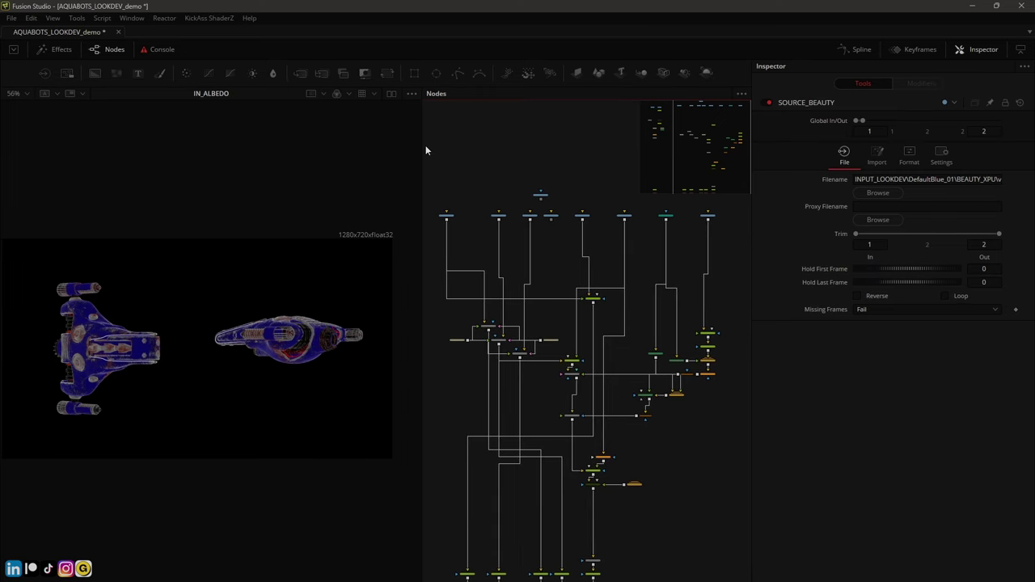
drag(423, 146, 382, 146)
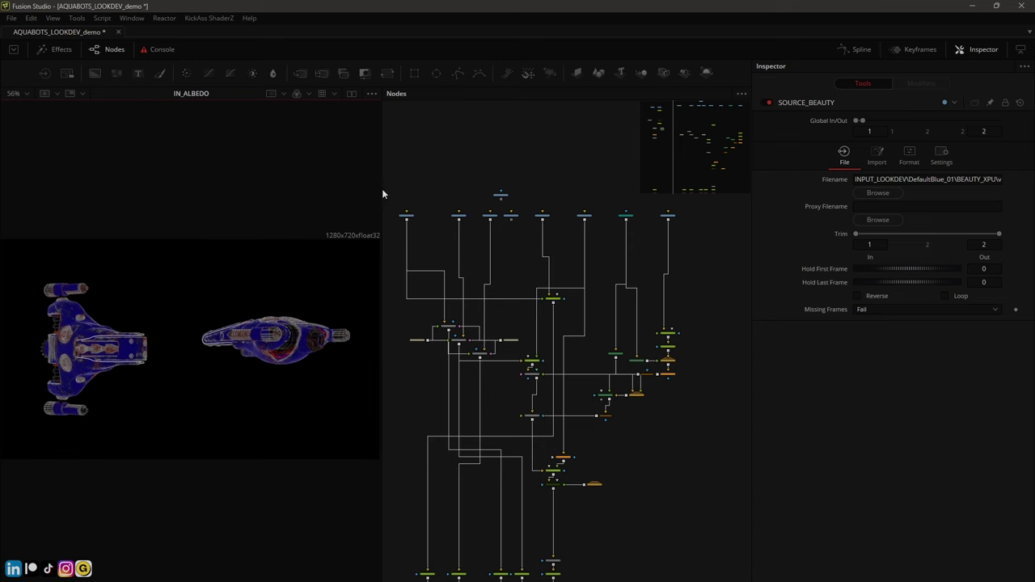
middle_drag(415, 194, 516, 203)
ctrl+scroll(445, 178, down, 2)
ctrl+scroll(516, 204, down, 2)
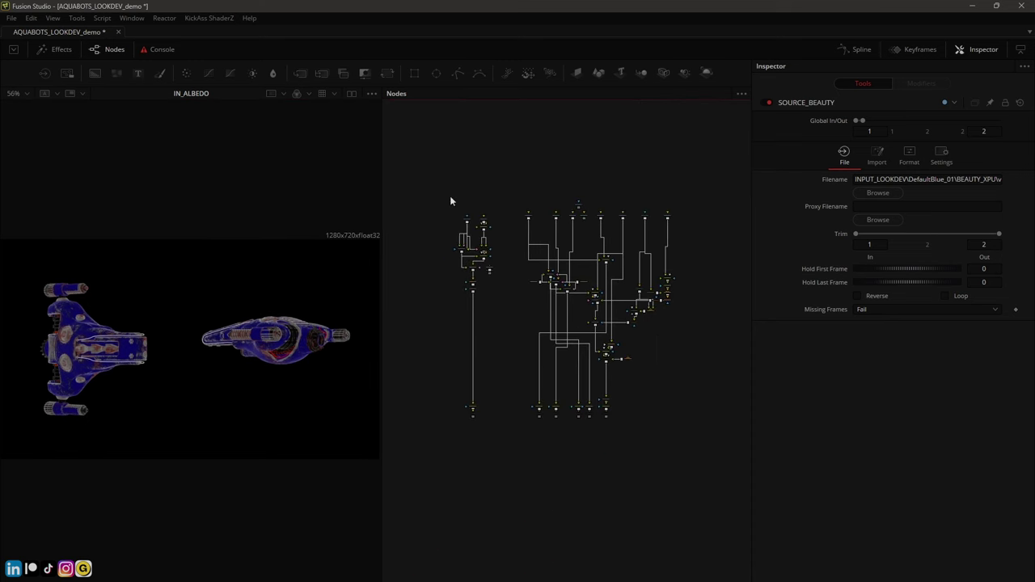
Examine the node branches between the outputs, the glow and depth-of-field nodes, and the three OidnDenoiser nodes
drag(423, 149, 688, 445)
ctrl+scroll(689, 444, up, 5)
middle_drag(416, 218, 536, 408)
ctrl+scroll(538, 397, down, 2)
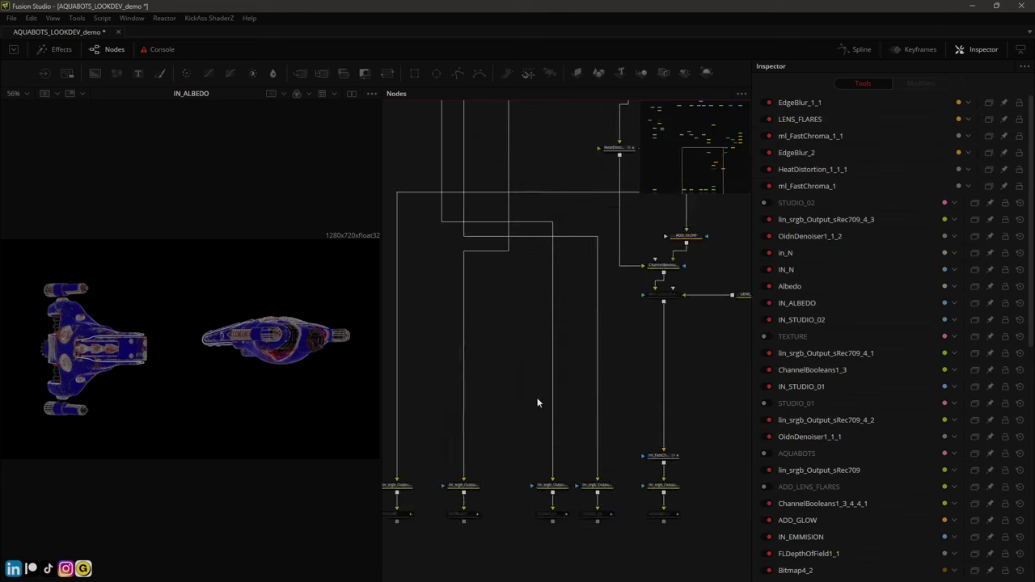
middle_drag(530, 225, 501, 368)
ctrl+scroll(500, 349, up, 3)
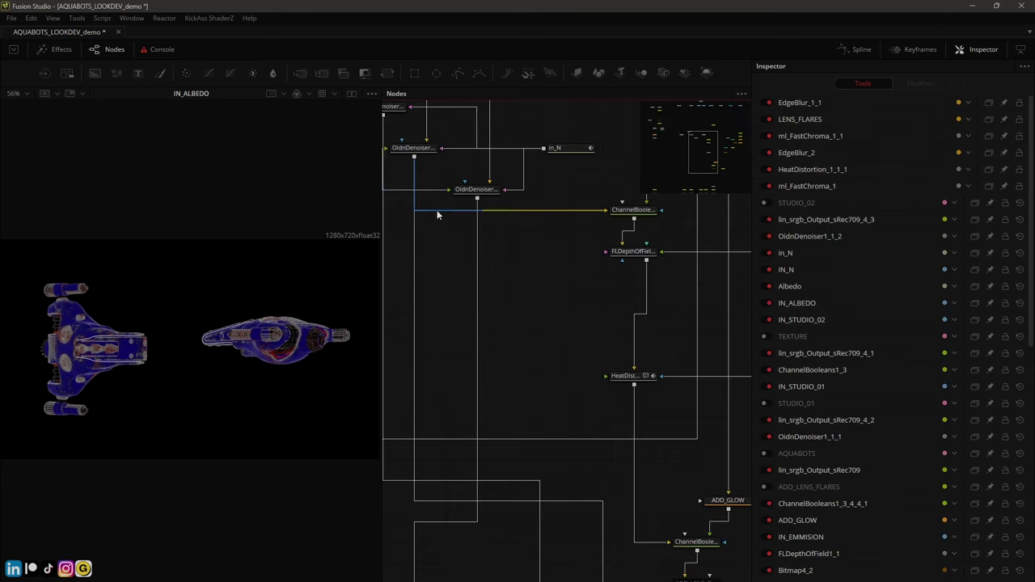
middle_drag(452, 248, 573, 433)
ctrl+scroll(571, 425, up, 3)
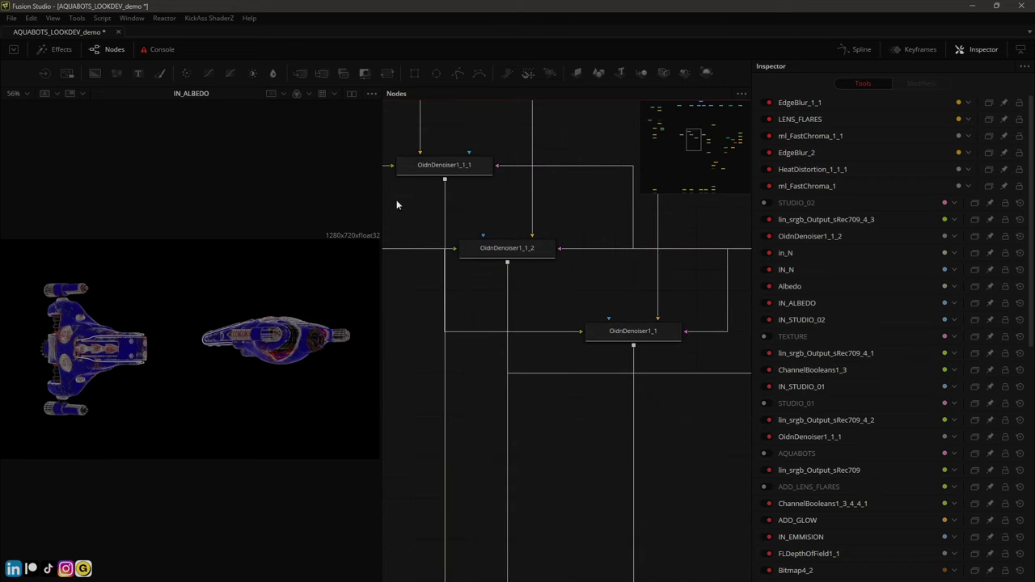
Show OidnDenoiser1_1_1 in the viewer and inspect the denoised ship up close
middle_drag(396, 200, 538, 428)
ctrl+scroll(538, 413, down, 3)
ctrl+scroll(542, 412, up, 3)
click(538, 374)
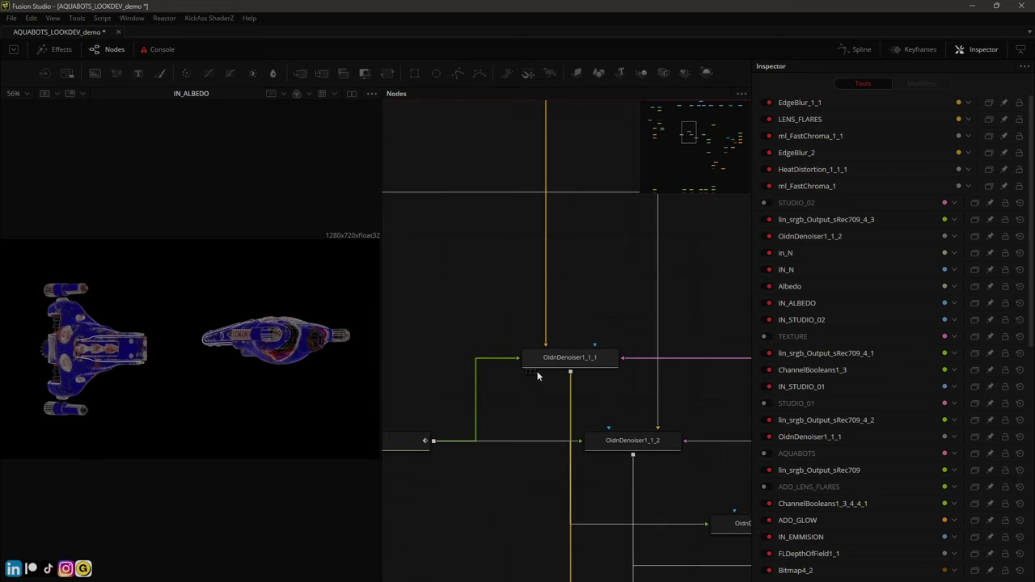
click(532, 372)
ctrl+scroll(84, 363, up, 3)
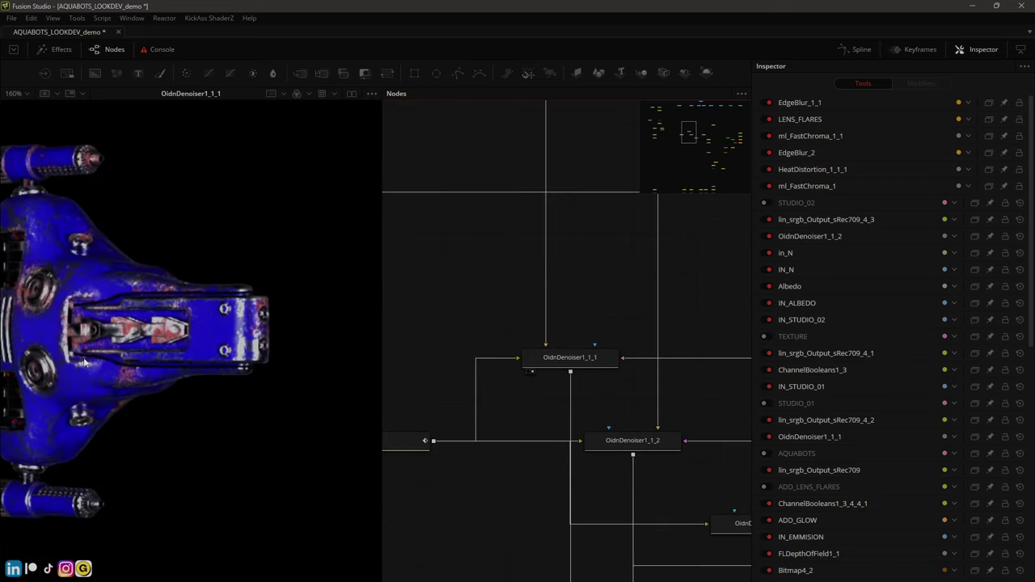
ctrl+scroll(177, 370, down, 5)
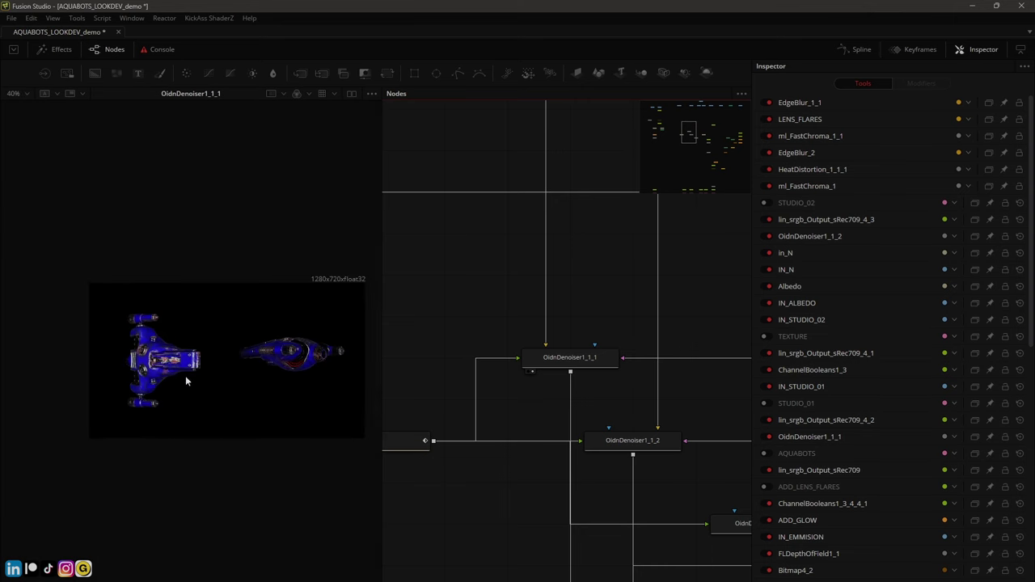
Show OidnDenoiser1_1_2 in the viewer and trace the denoiser branches back to the input nodes
ctrl+scroll(527, 331, down, 3)
ctrl+scroll(527, 331, down, 3)
ctrl+scroll(594, 316, up, 3)
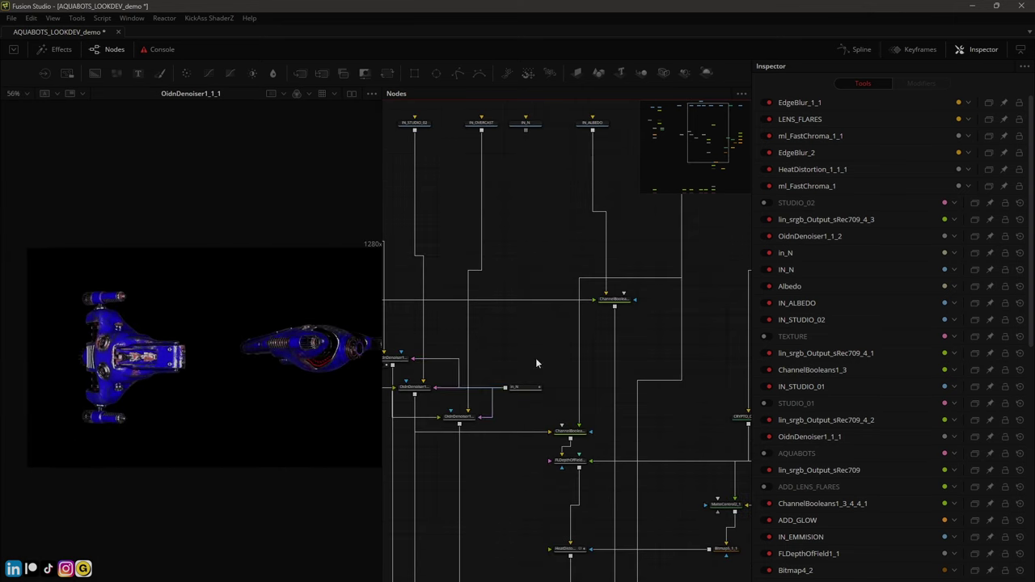
ctrl+scroll(564, 307, up, 4)
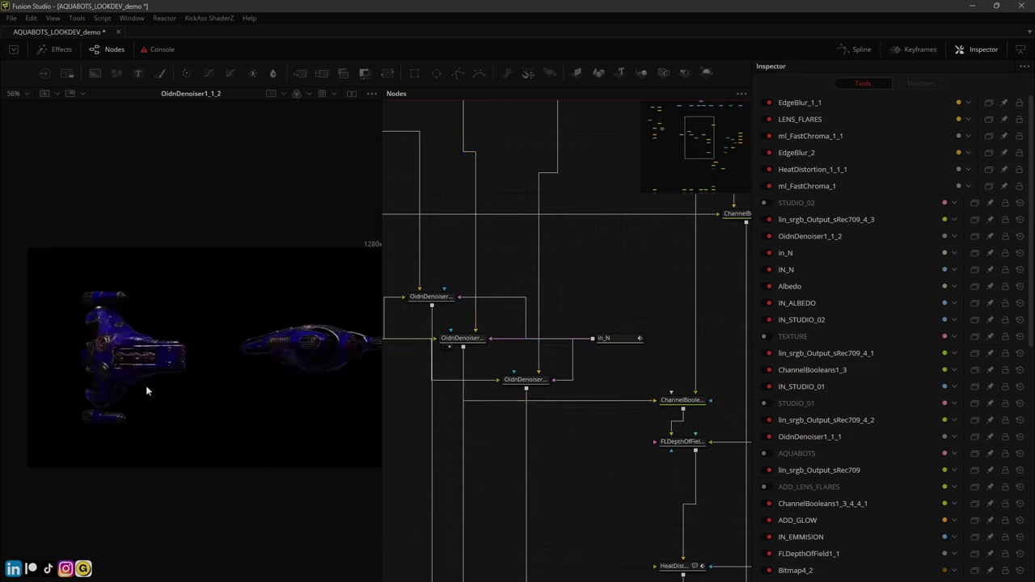
ctrl+scroll(617, 395, down, 5)
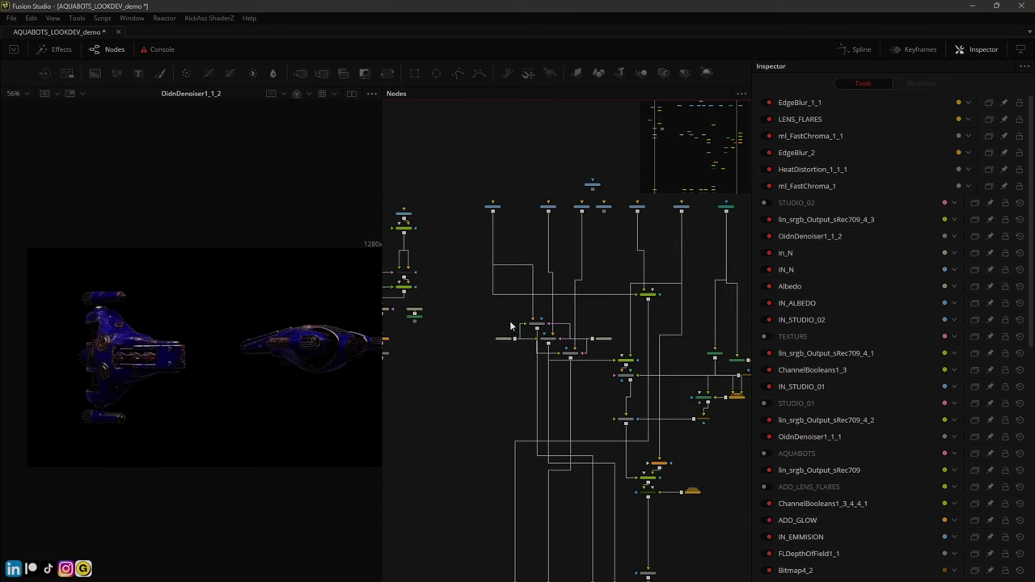
ctrl+scroll(484, 202, up, 2)
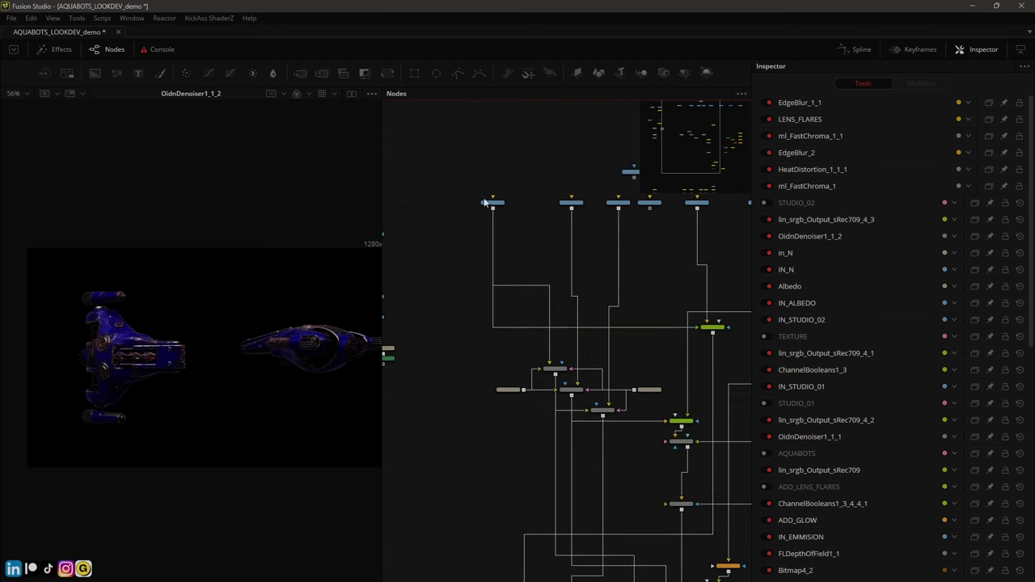
middle_drag(516, 241, 464, 243)
drag(408, 157, 466, 236)
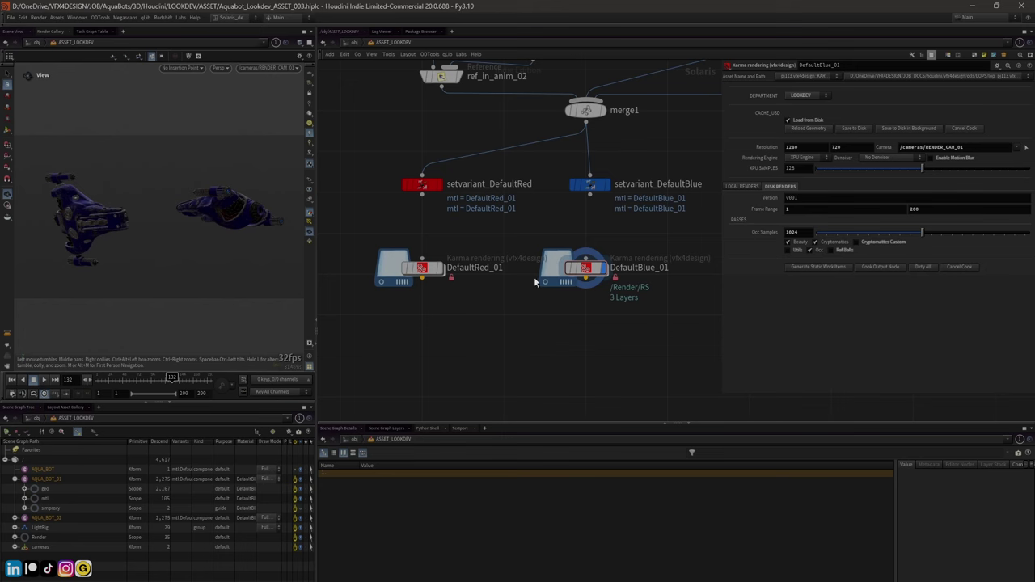
Switch to Houdini, display the DefaultRed_01 Karma rendering node, and scrub the timeline to frame 94
click(421, 272)
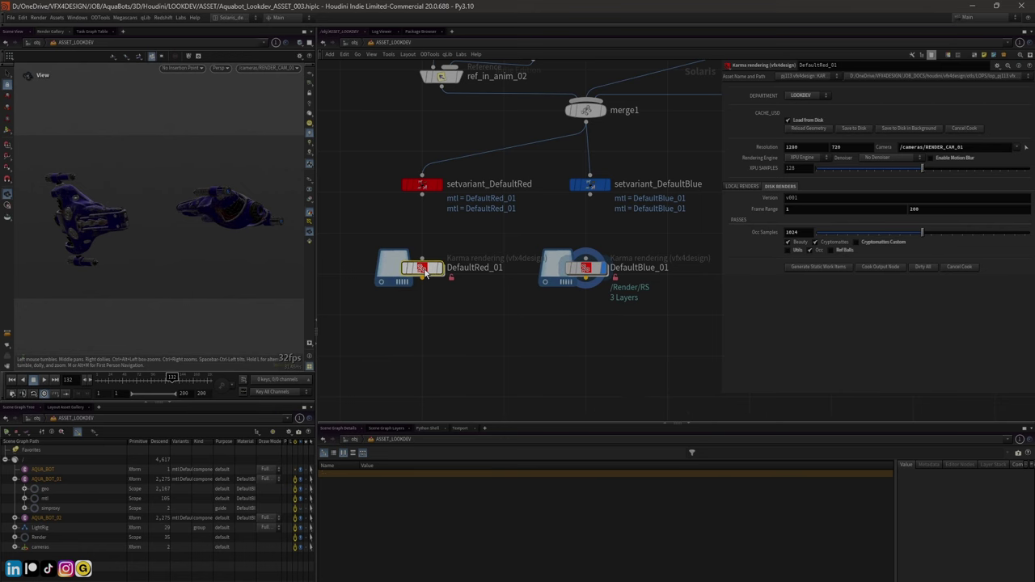
click(433, 276)
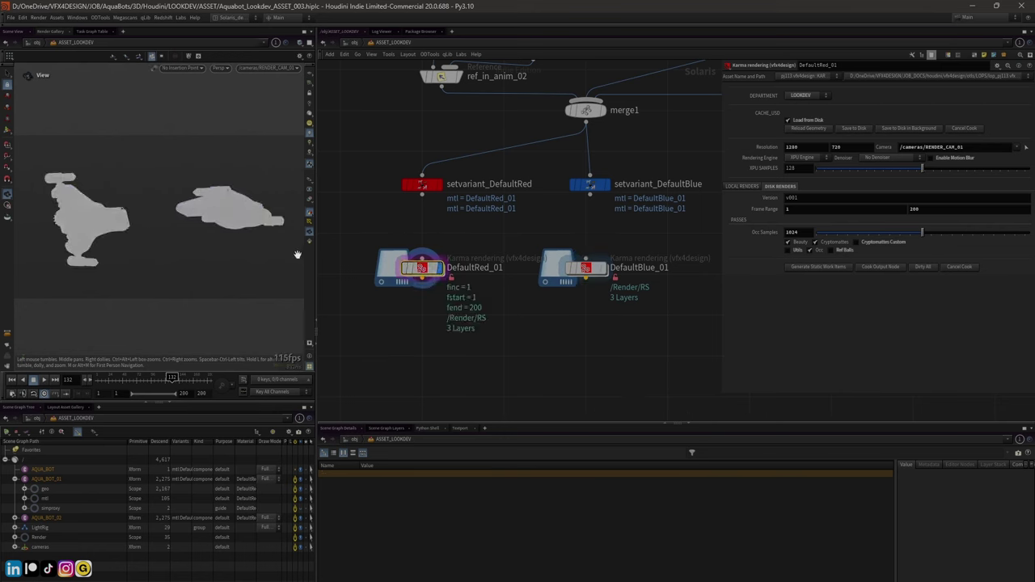
mouse_move(151, 379)
mouse_down()
mouse_move(133, 378)
mouse_move(148, 377)
mouse_up()
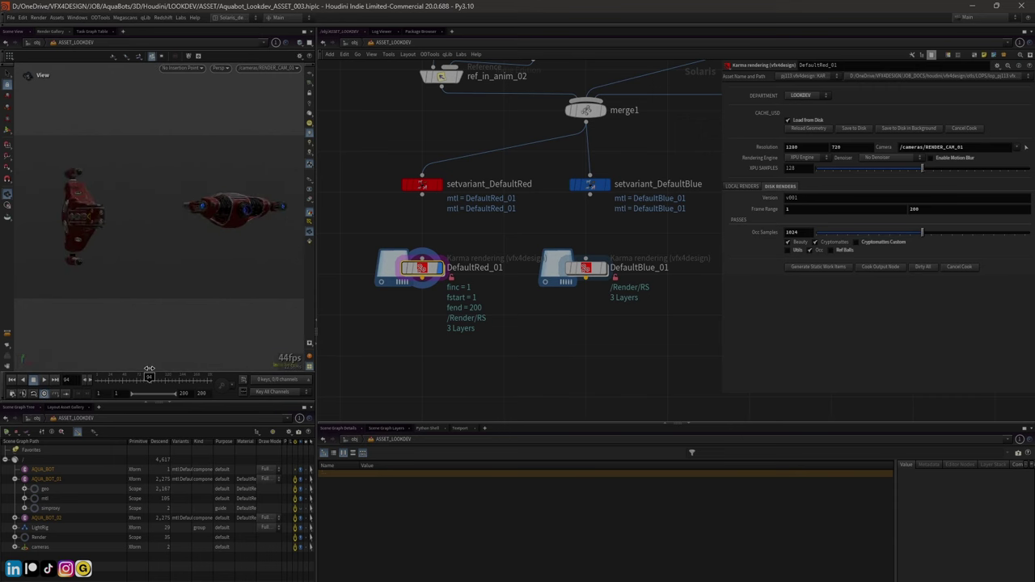
Place the setvariant_DefaultYellow node beside setvariant_DefaultRed and connect its input to merge1
scroll(602, 267, down, 4)
scroll(417, 282, down, 5)
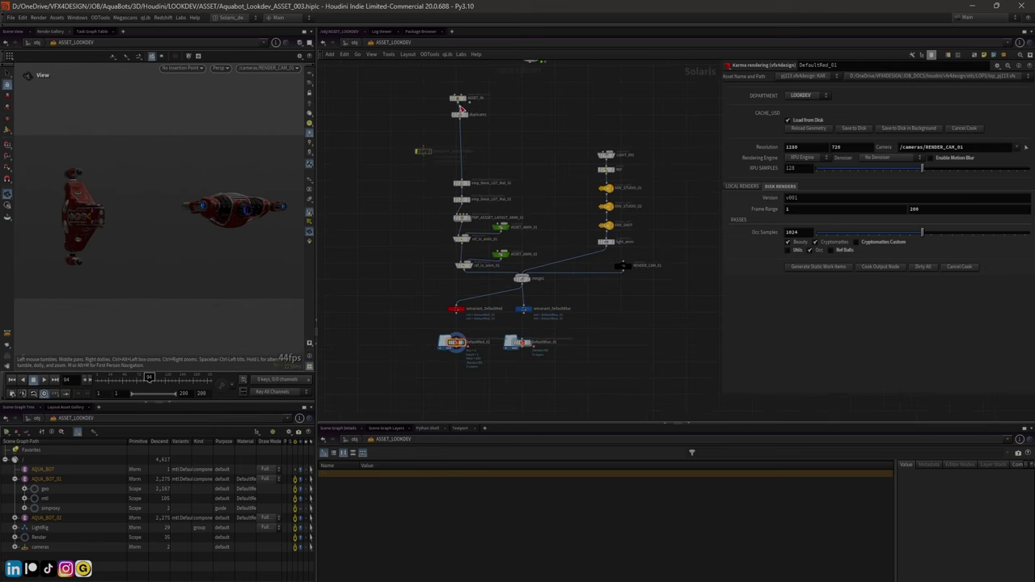
drag(459, 107, 386, 304)
click(379, 339)
click(521, 286)
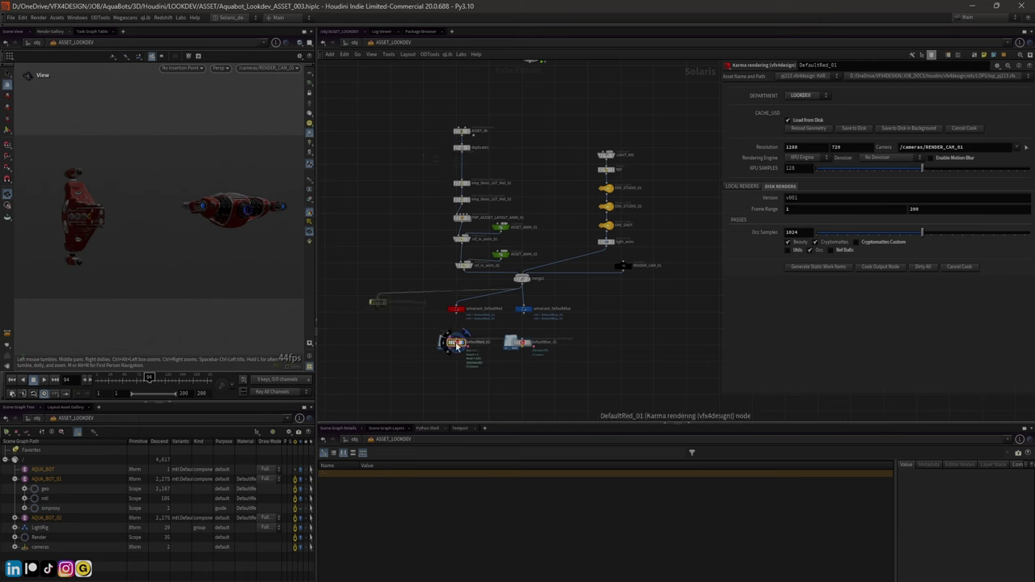
Duplicate the DefaultRed_01 rendering node beneath setvariant_DefaultYellow and rename the copy DefaultYellow_01
alt+drag(456, 345, 380, 344)
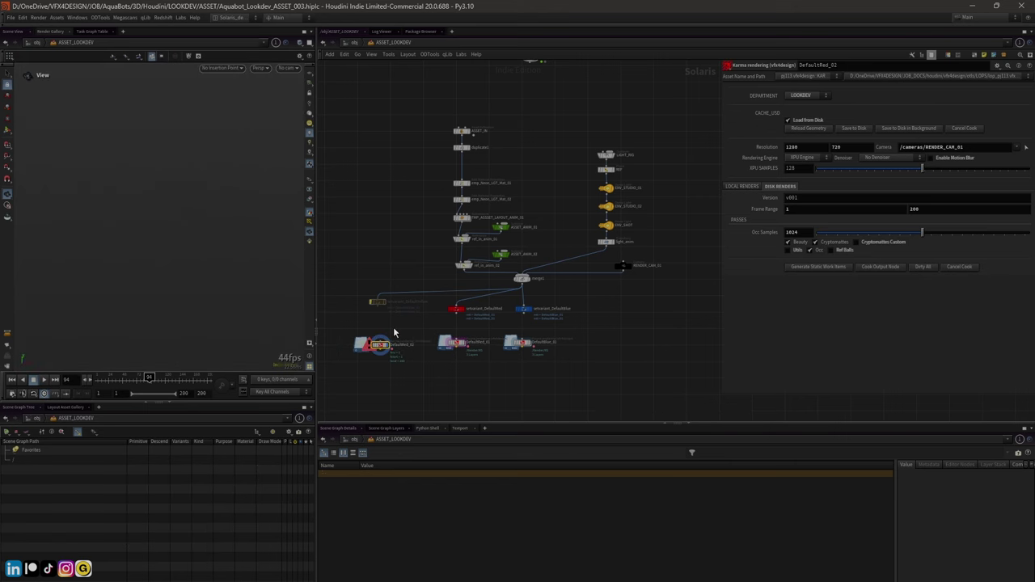
scroll(393, 327, up, 4)
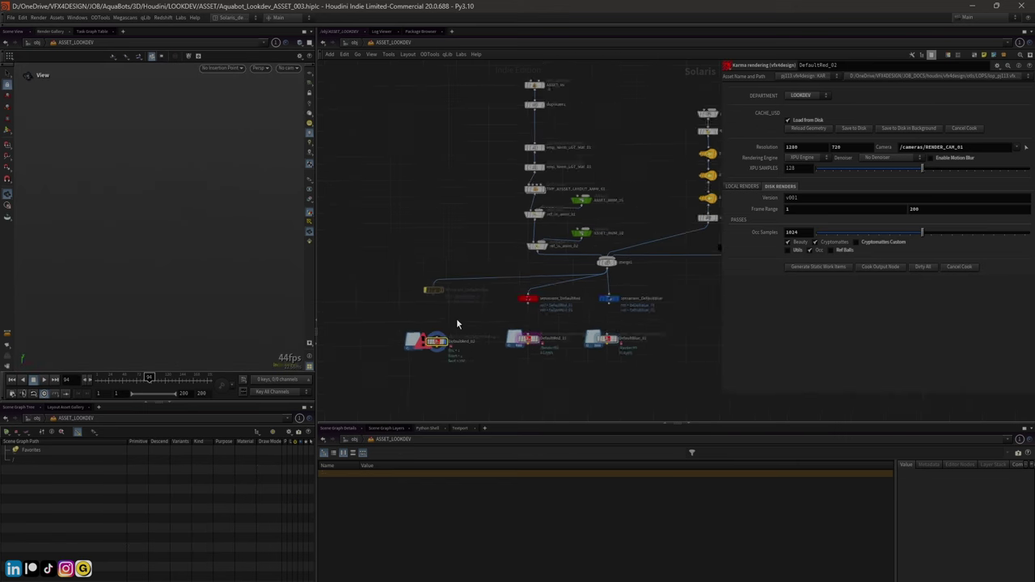
click(430, 285)
double_click(845, 149)
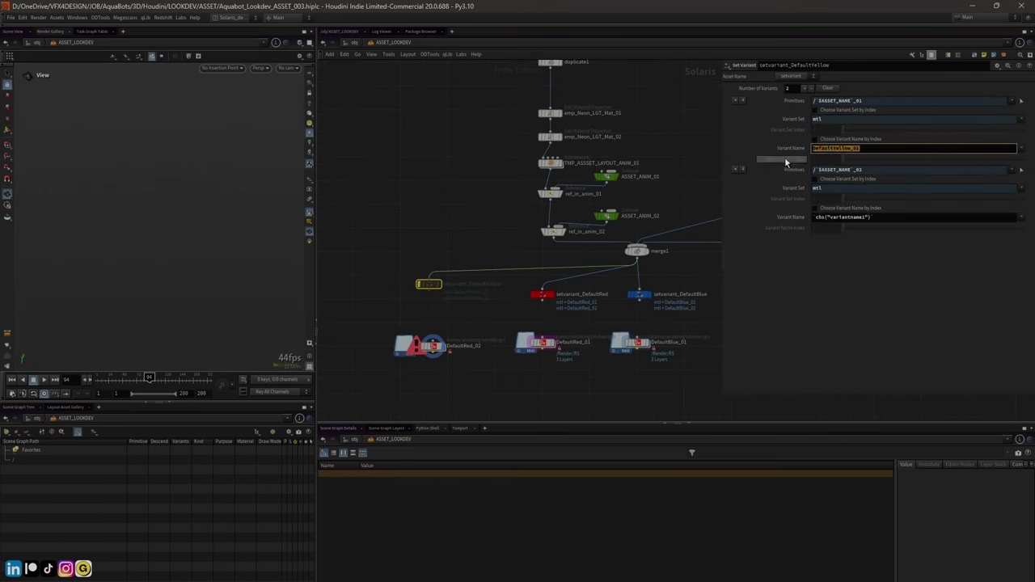
double_click(466, 346)
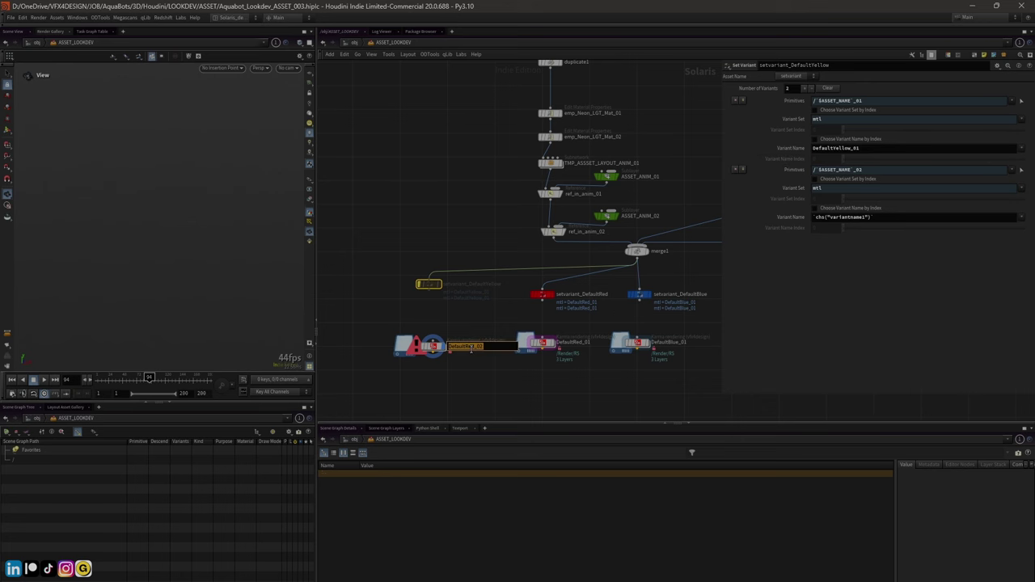
Connect setvariant_DefaultYellow to the DefaultYellow_01 rendering node and disable that node's Load from Disk option
click(429, 289)
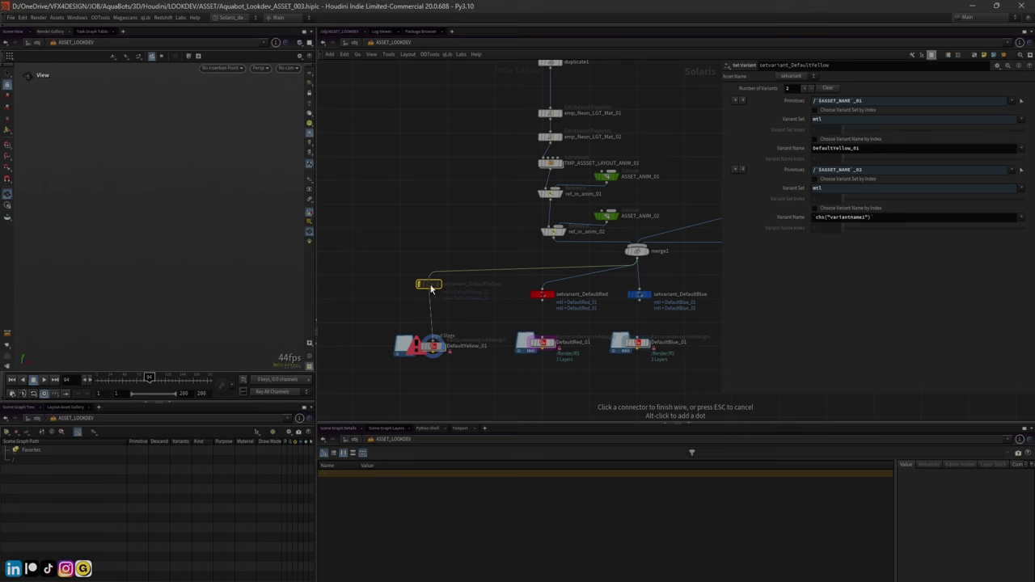
key(i)
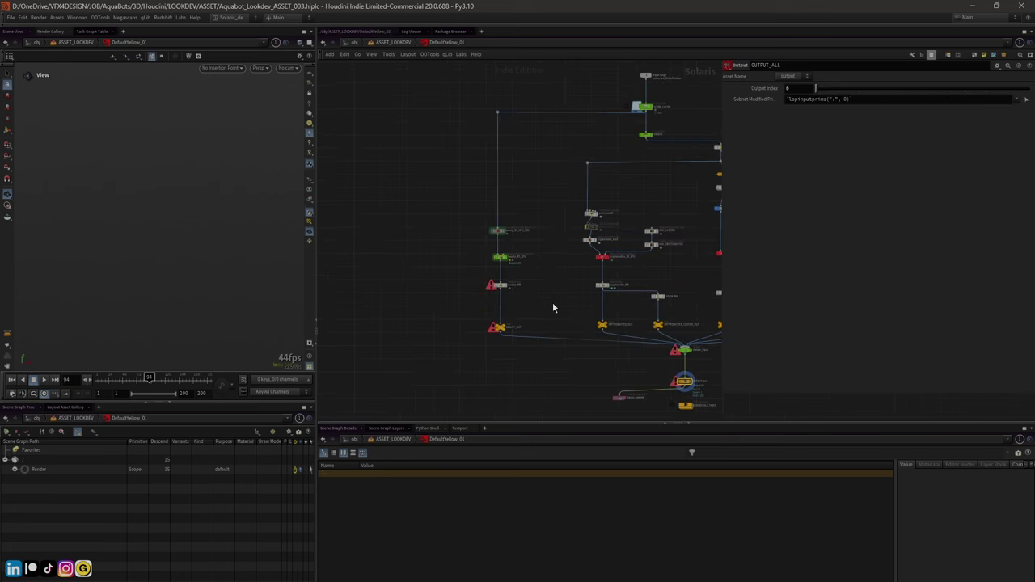
key(u)
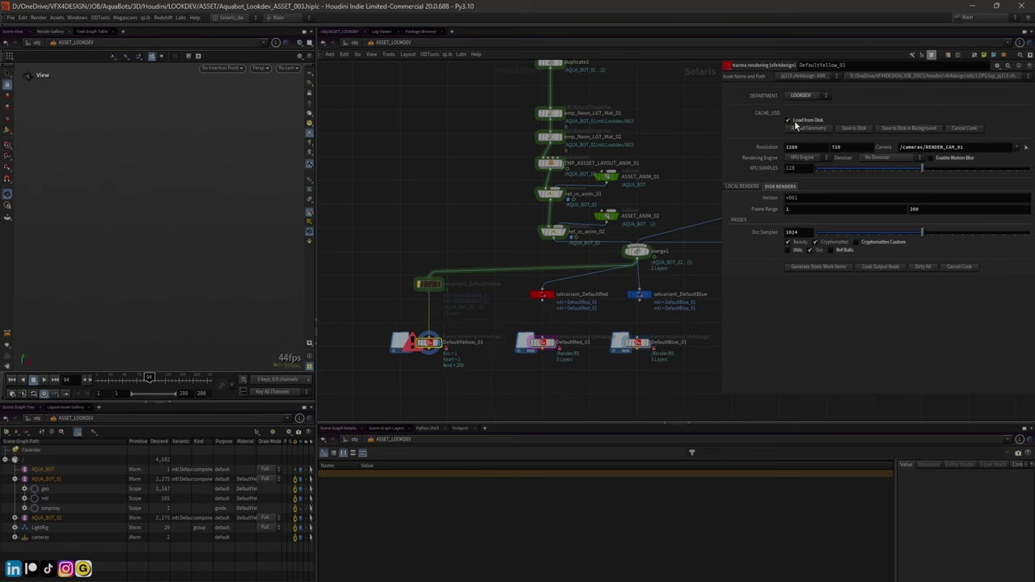
Remove the bypass from setvariant_DefaultYellow and view the scene through the render camera
click(428, 286)
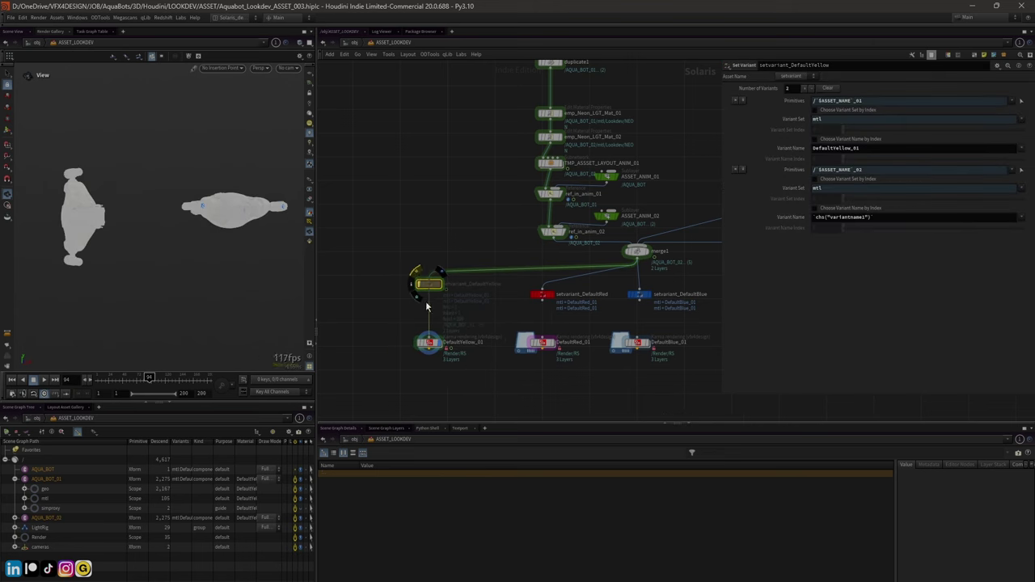
click(429, 342)
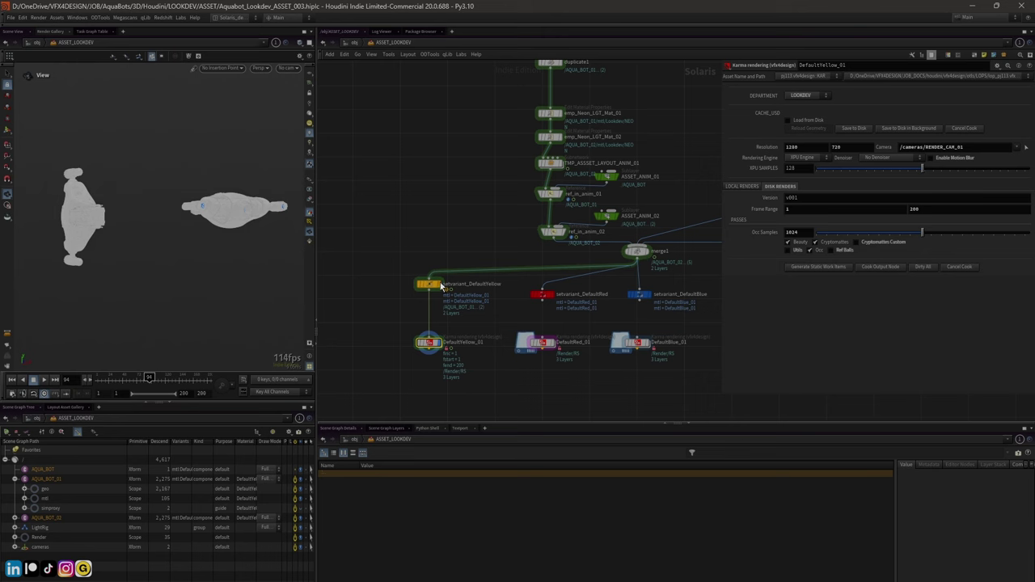
click(288, 68)
click(288, 92)
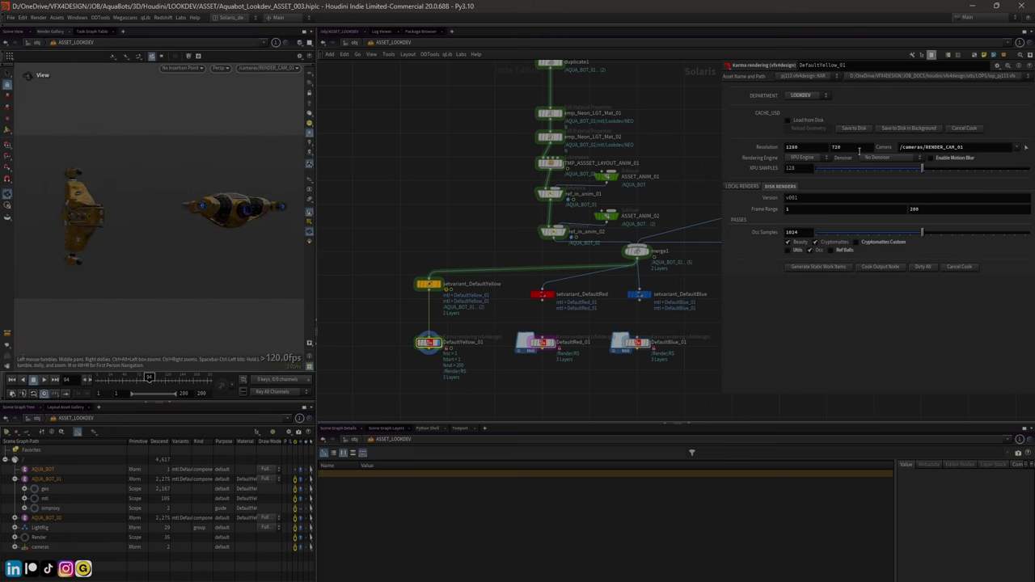
Save the DefaultYellow_01 USD cache to disk and detach the node from setvariant_DefaultYellow
click(853, 129)
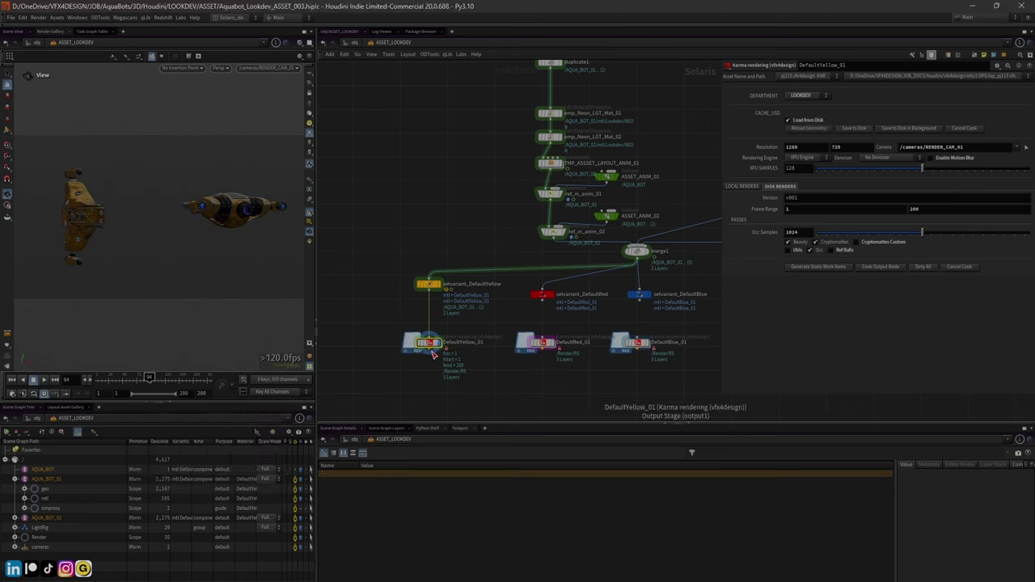
middle_drag(511, 370, 499, 361)
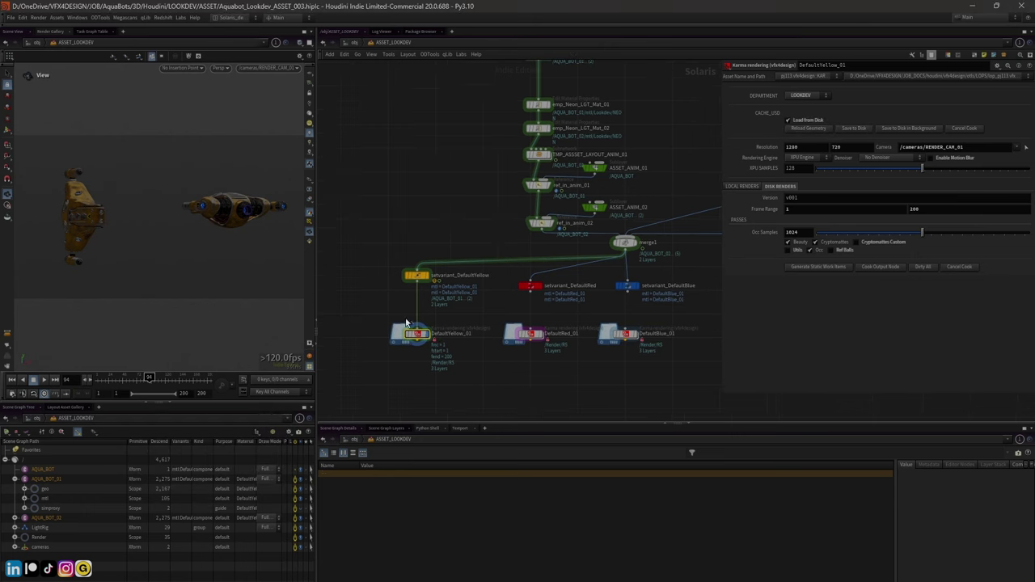
drag(420, 337, 421, 339)
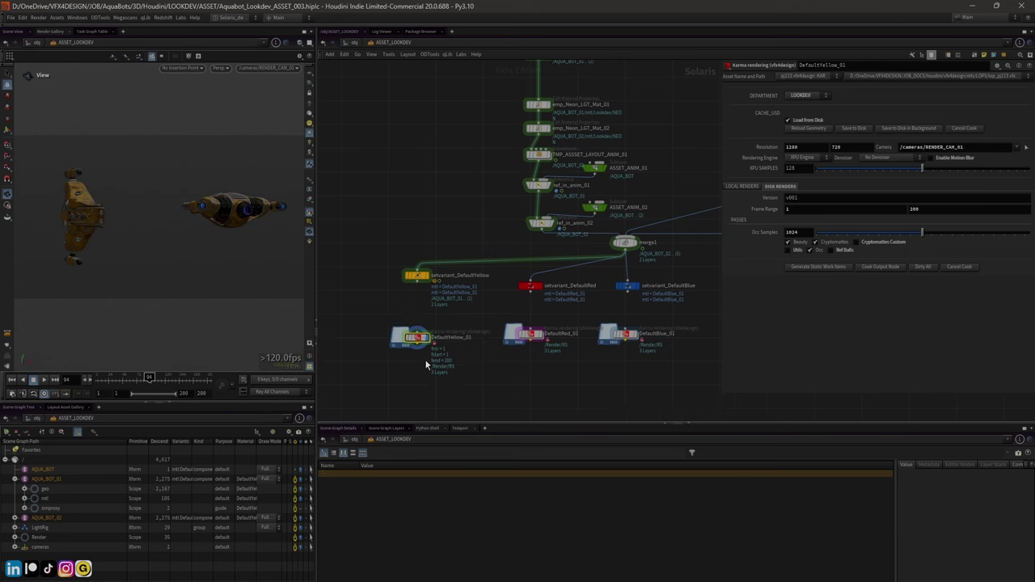
Scrub the timeline to preview the cached yellow ships, ending on frame 170
middle_drag(439, 376, 449, 328)
scroll(449, 327, up, 2)
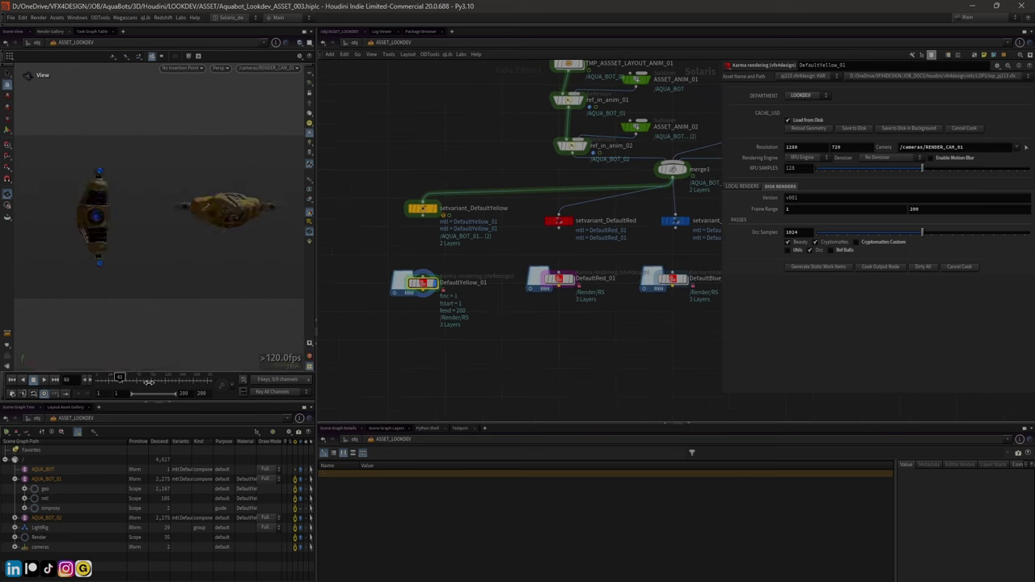
drag(221, 385, 189, 380)
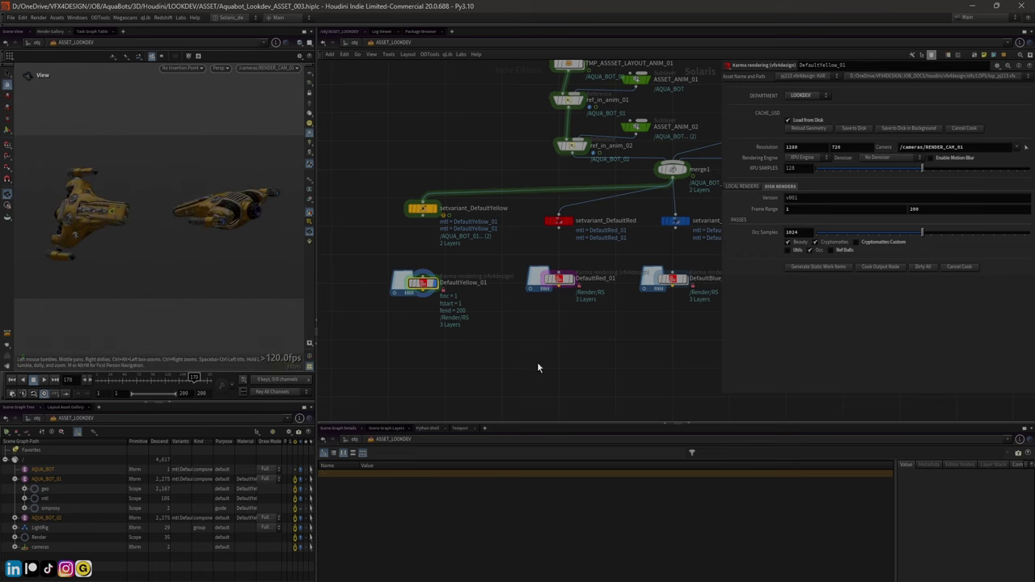
Widen the viewport and extend the network area into the parameter pane
scroll(526, 376, down, 3)
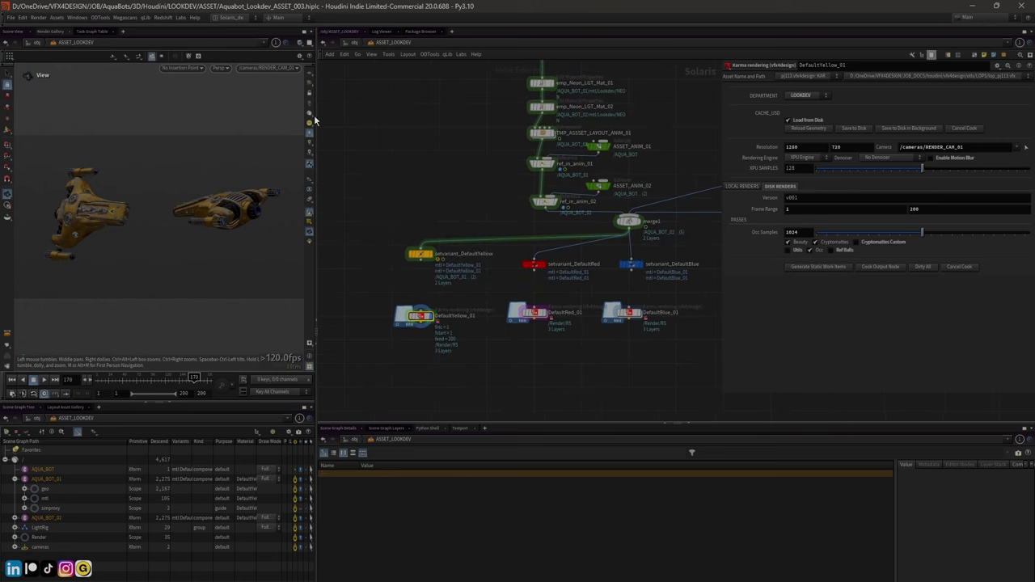
drag(315, 115, 361, 116)
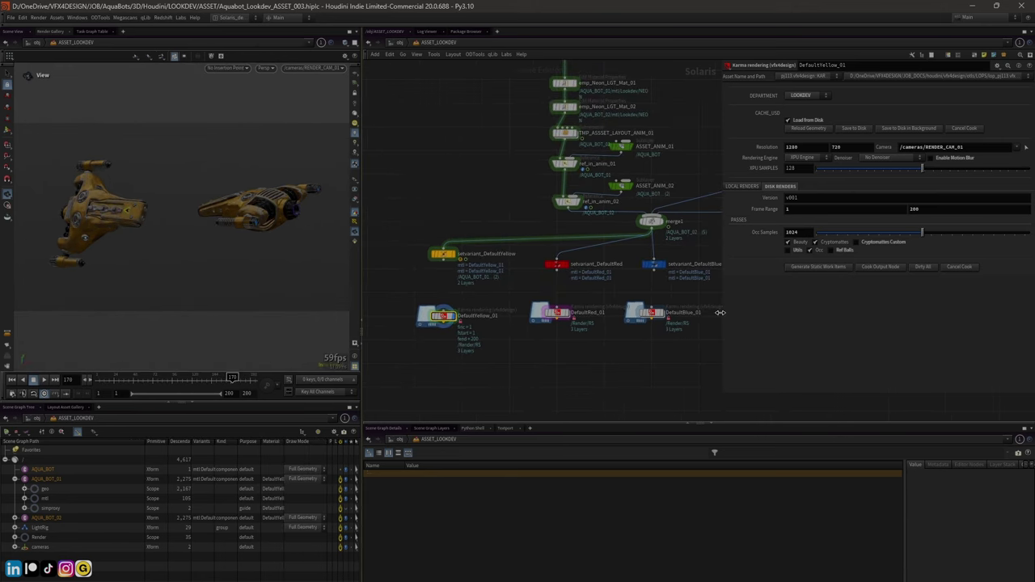
drag(720, 312, 788, 316)
Align setvariant_DefaultYellow with the other variant nodes and connect the variant nodes to the rendering nodes below them
drag(443, 254, 442, 264)
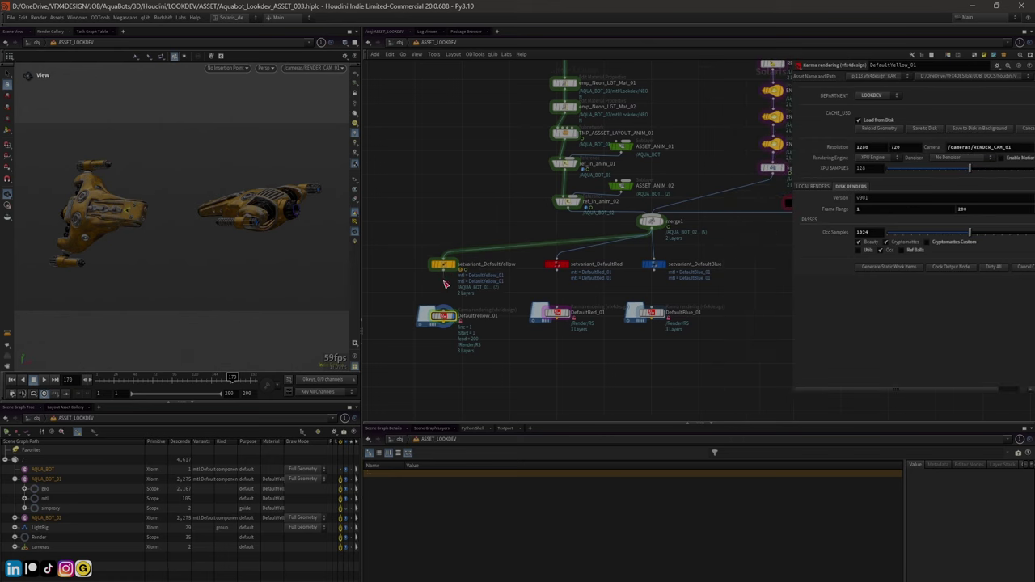
mouse_move(653, 263)
mouse_down()
mouse_move(654, 278)
mouse_move(655, 267)
mouse_up()
click(654, 283)
key(Escape)
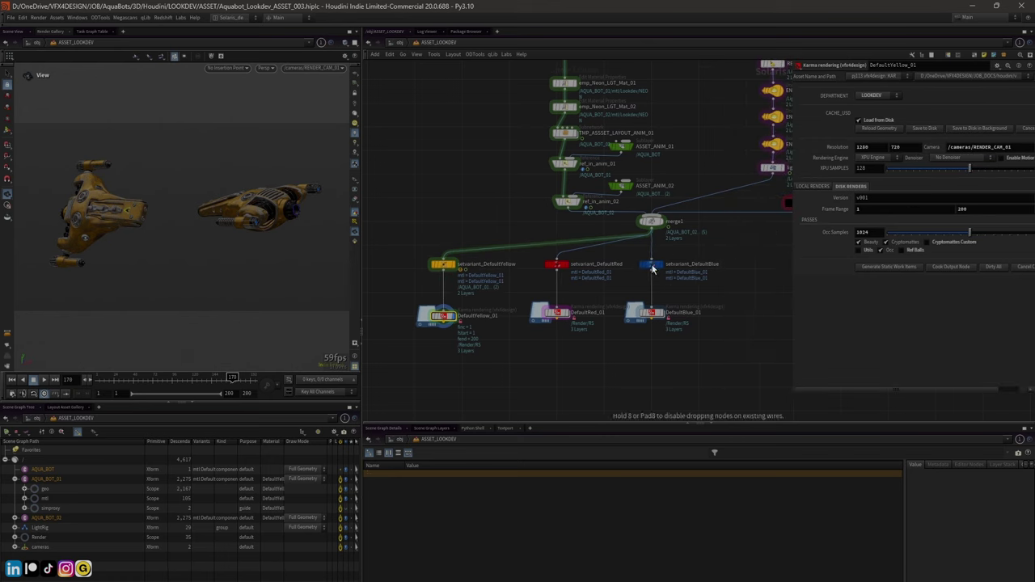
Examine the whole ASSET_LOOKDEV network, from the asset variant setup down to the yellow, red and blue render nodes
scroll(662, 266, down, 3)
middle_drag(715, 265, 673, 314)
scroll(671, 312, down, 2)
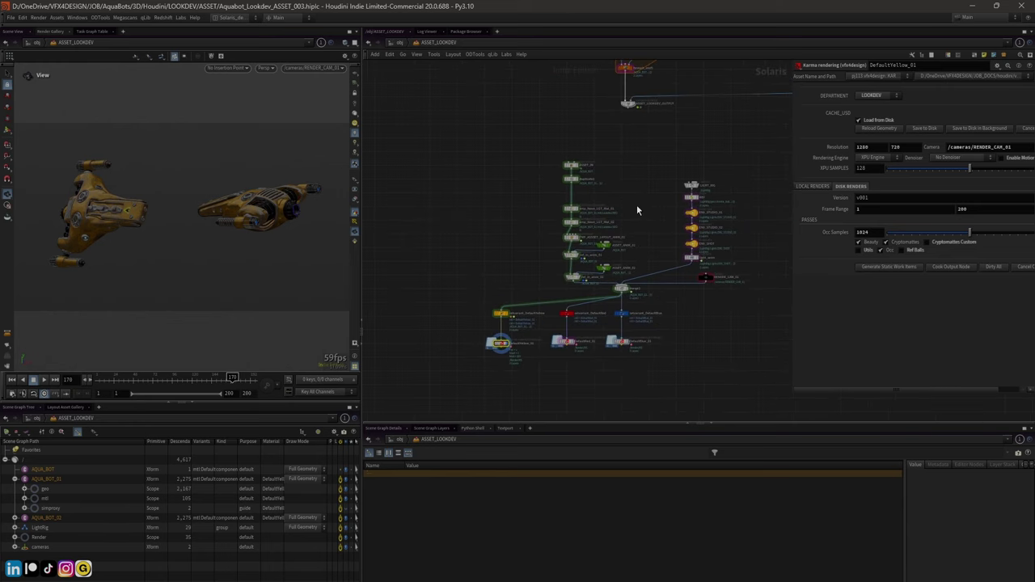
scroll(637, 208, down, 1)
middle_drag(649, 179, 532, 325)
middle_drag(459, 126, 476, 187)
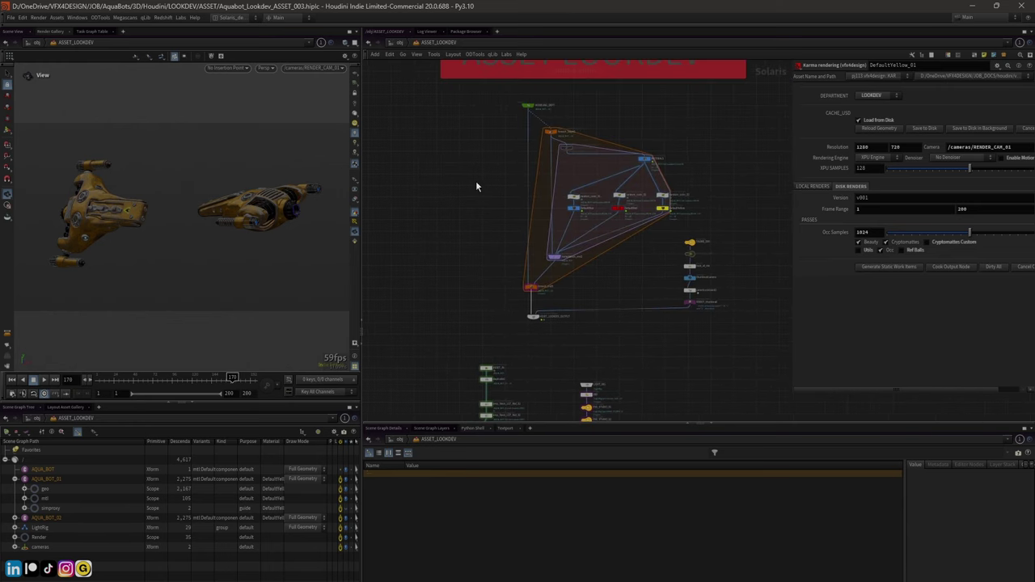
middle_drag(590, 273, 425, 155)
scroll(461, 212, down, 3)
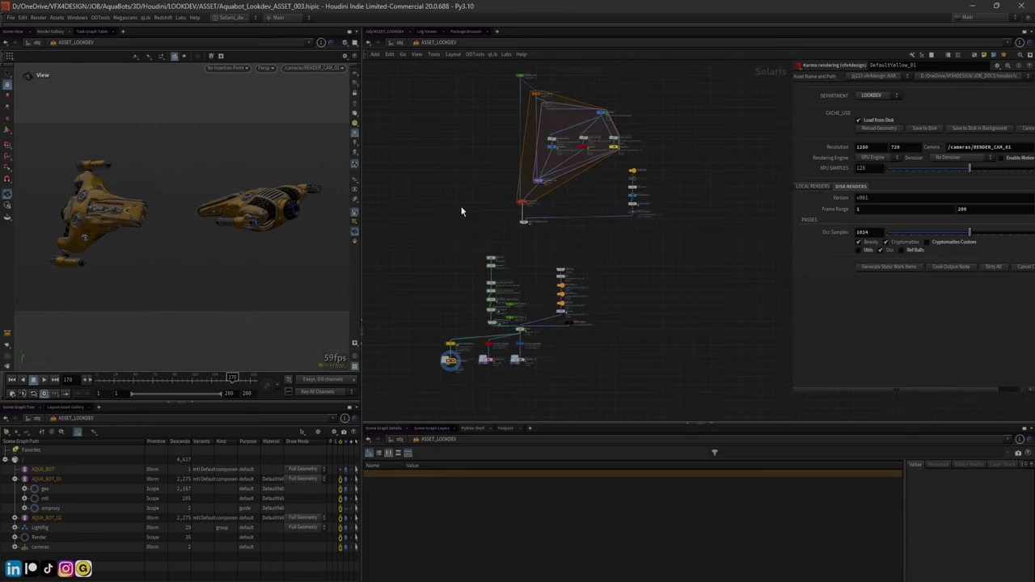
scroll(453, 198, up, 2)
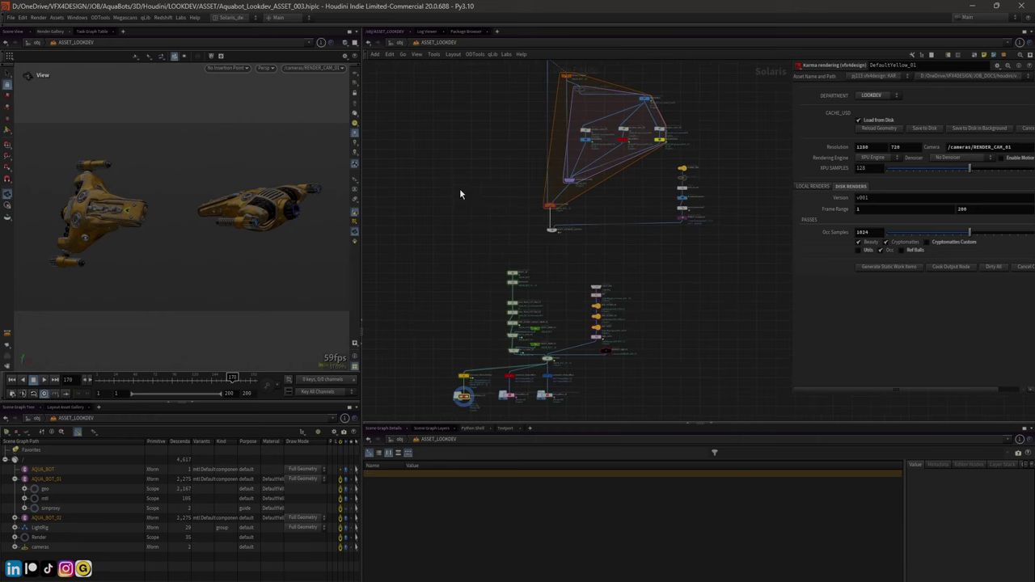
scroll(459, 191, down, 1)
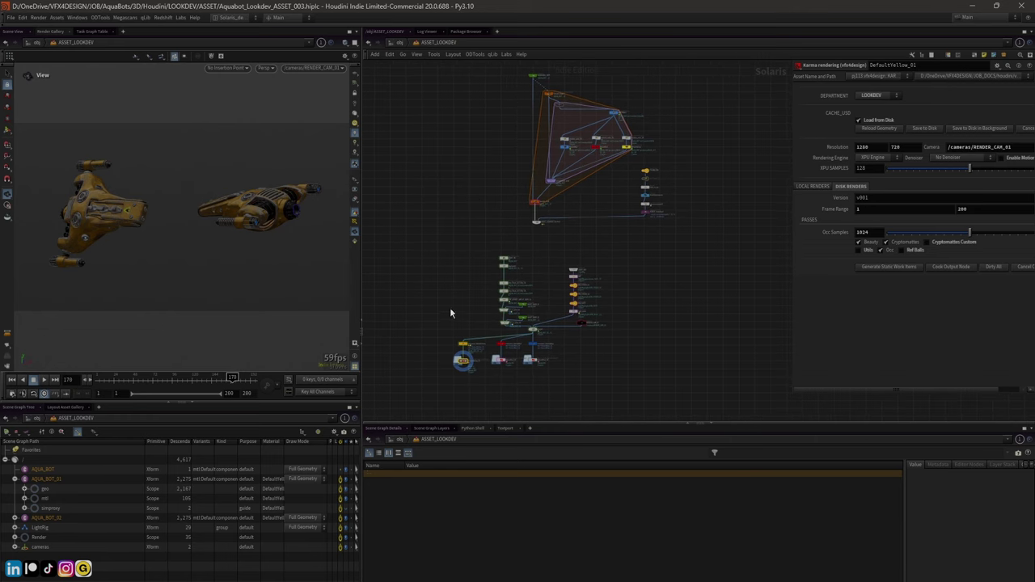
Scrub the timeline to frame 200 and back to frame 66 to preview the animated yellow ships
drag(145, 382, 263, 377)
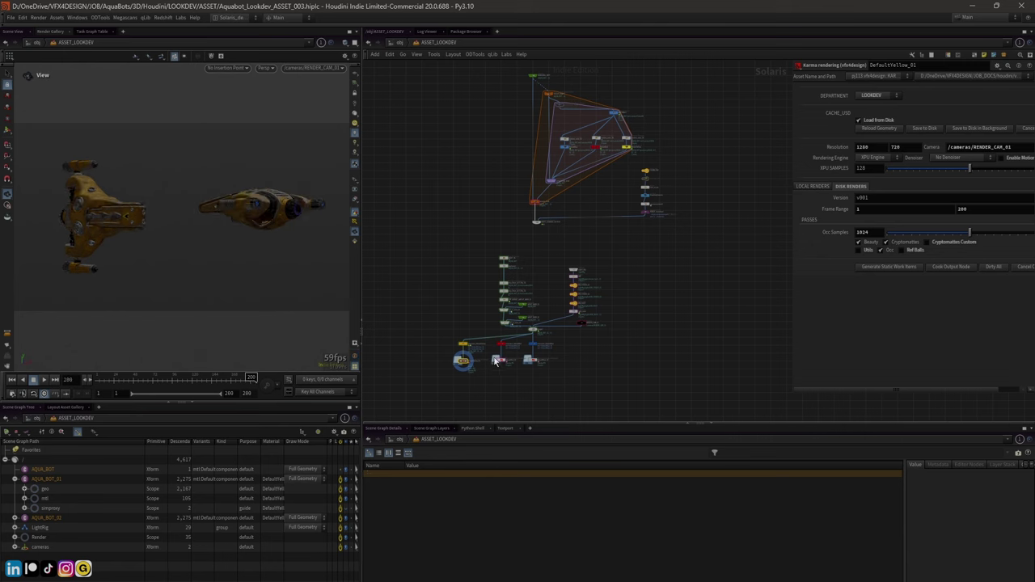
mouse_move(145, 381)
mouse_down()
mouse_move(231, 379)
mouse_move(144, 380)
mouse_up()
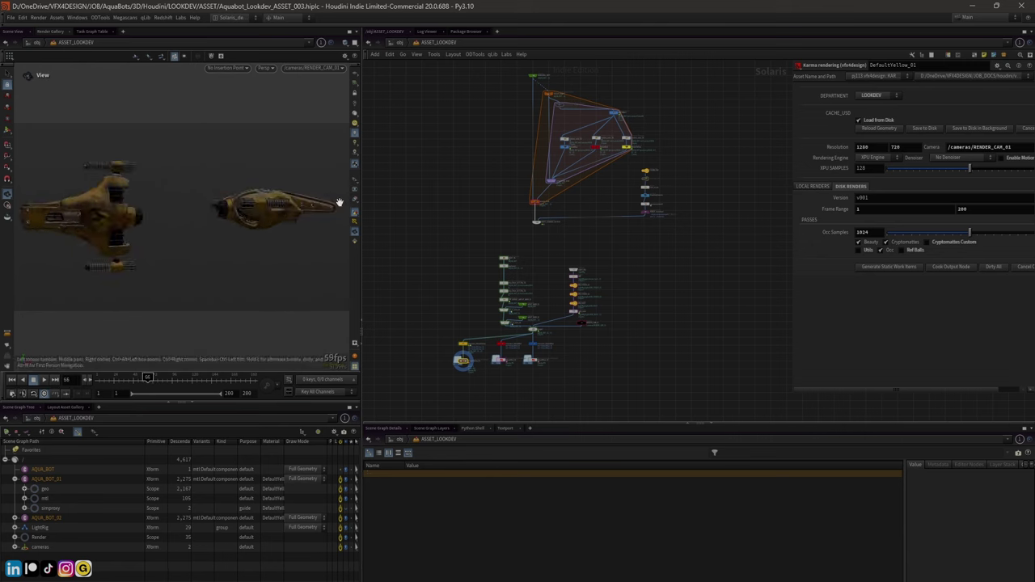
middle_drag(419, 181, 429, 182)
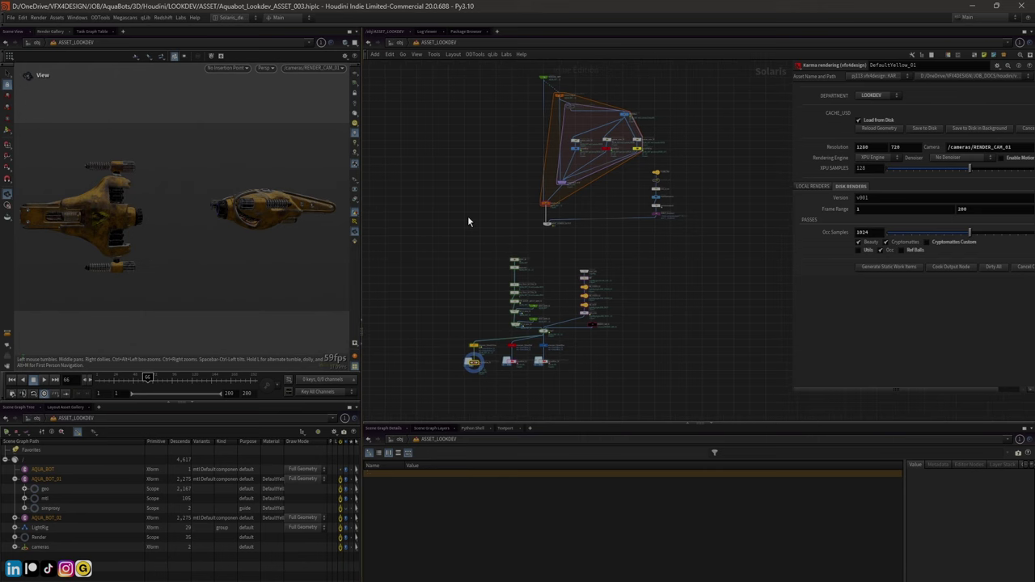
middle_drag(454, 279, 433, 252)
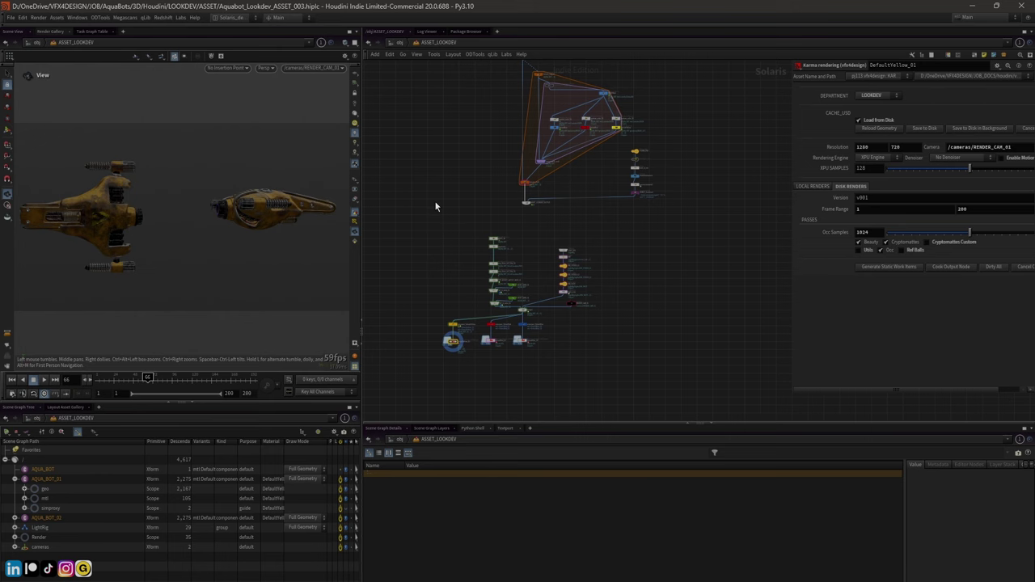
middle_drag(435, 203, 457, 172)
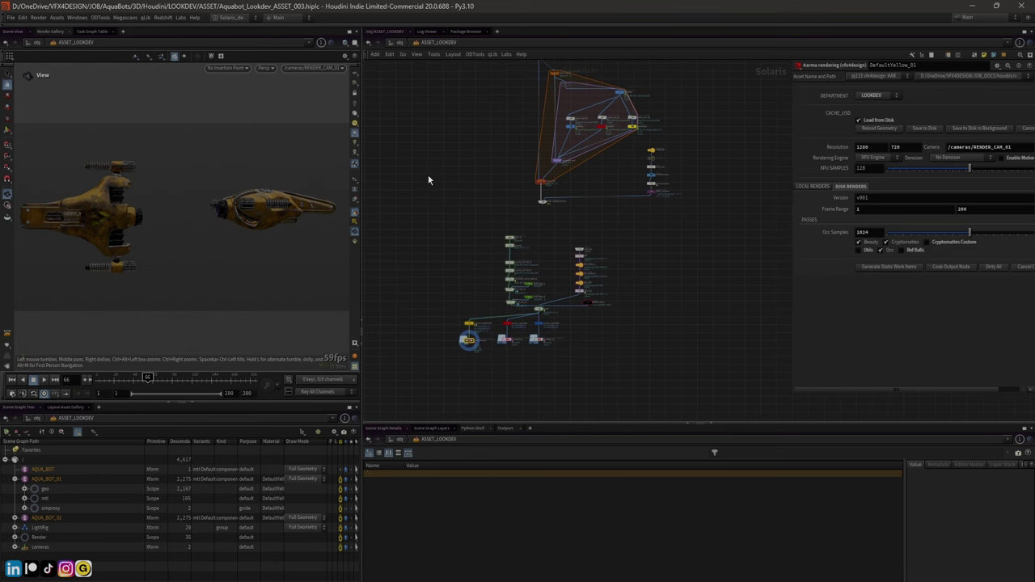
middle_drag(428, 180, 426, 205)
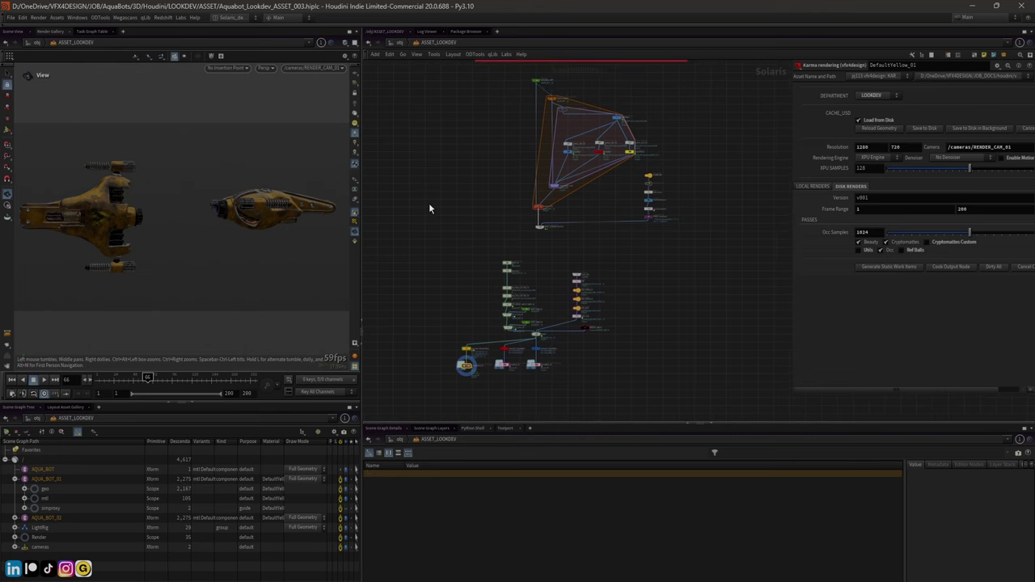